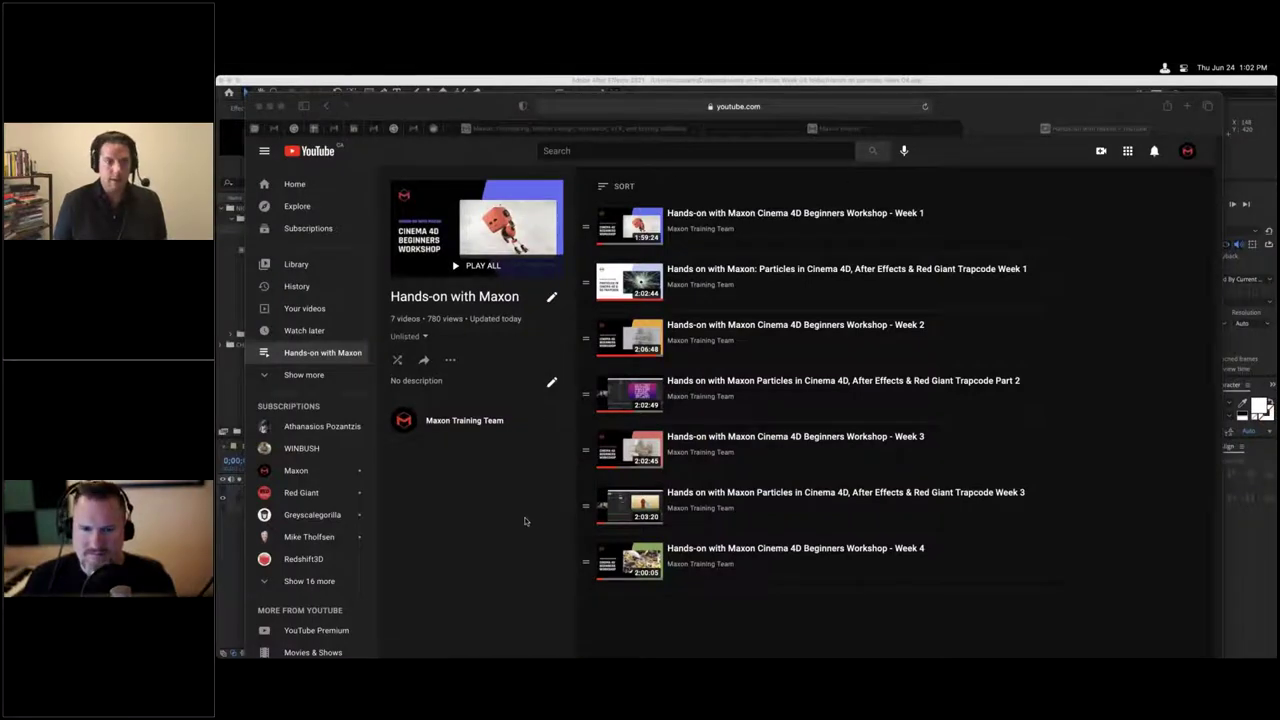
Step: Bring the Safari window forward and switch from the YouTube playlist to the Maxon website tab
{"action": "left_click", "coordinate": [411, 104]}
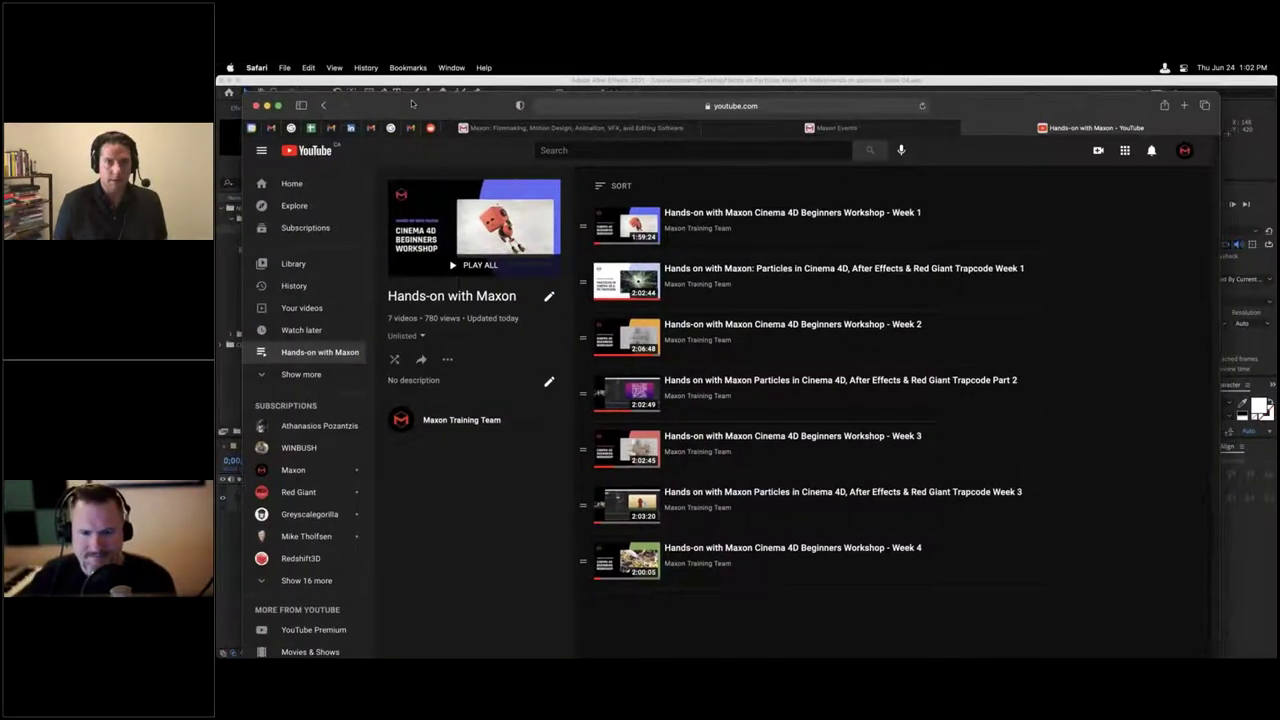
{"action": "left_click_drag", "start_coordinate": [411, 104], "coordinate": [402, 88]}
{"action": "mouse_move", "coordinate": [487, 113]}
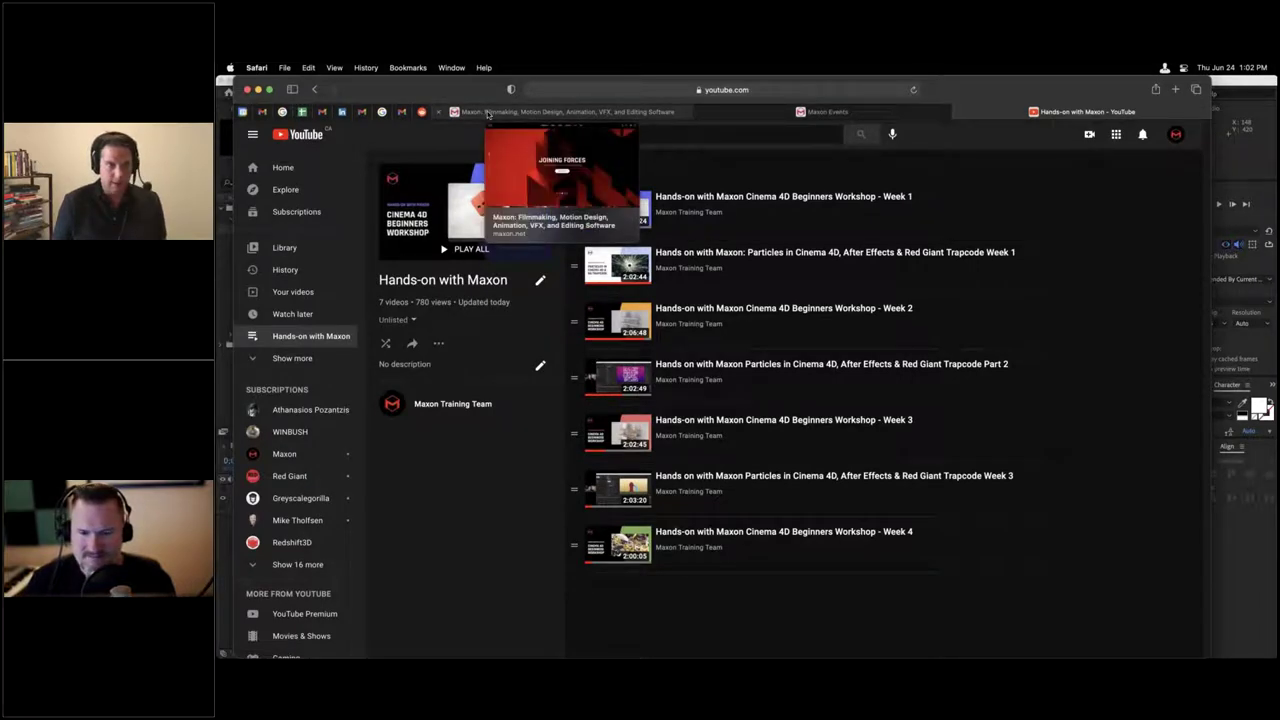
{"action": "left_click", "coordinate": [489, 114]}
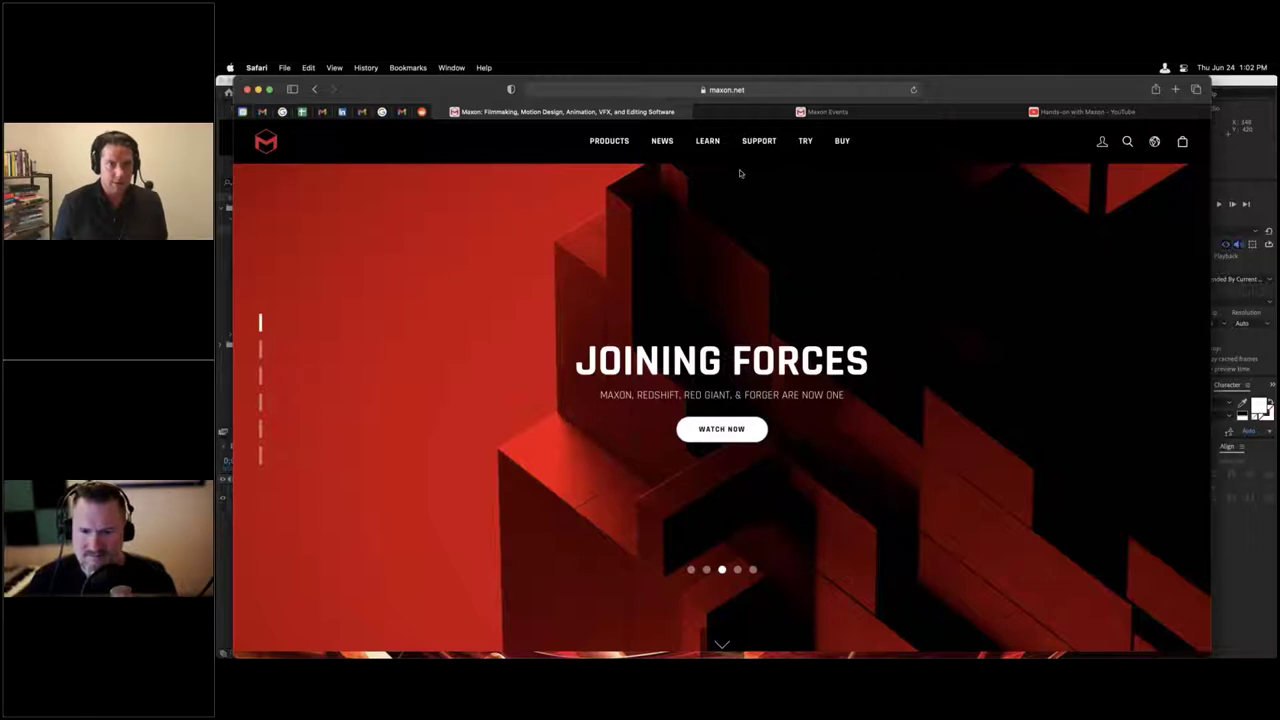
{"action": "left_click", "coordinate": [607, 146]}
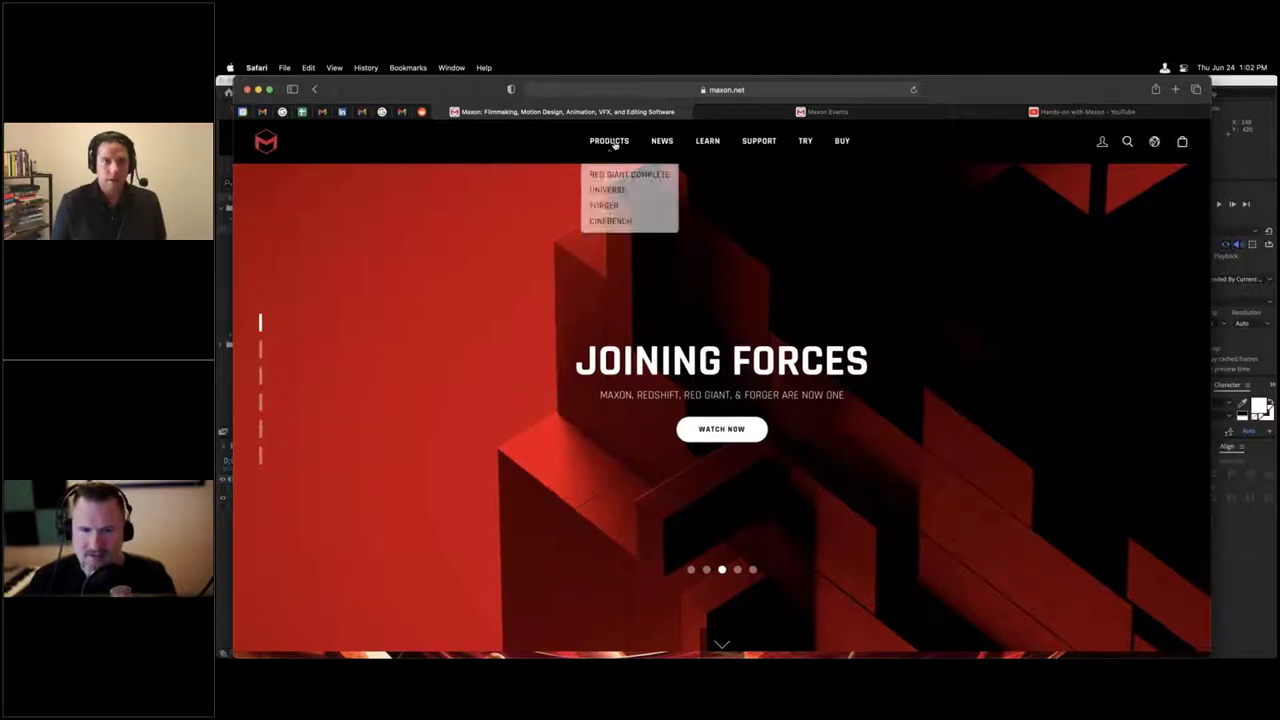
Step: Open the Universe product page and scroll through its plugin sections
{"action": "mouse_move", "coordinate": [611, 146]}
{"action": "left_click", "coordinate": [610, 238]}
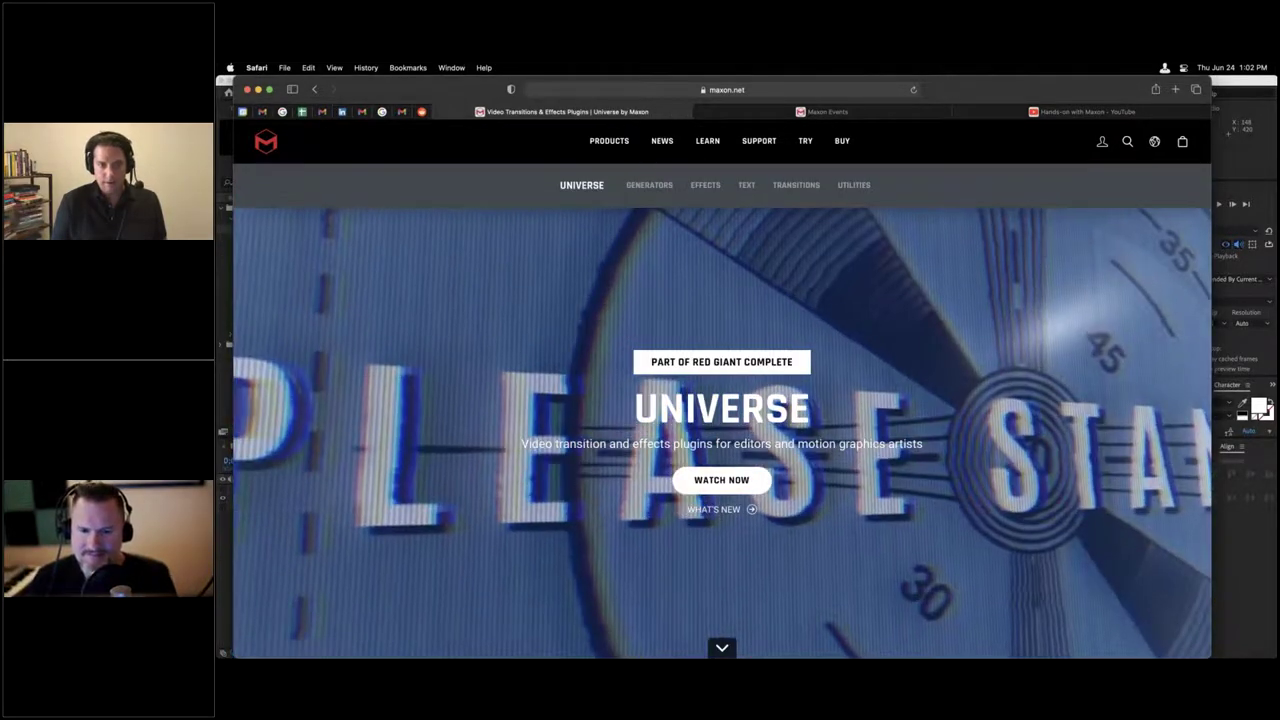
{"action": "scroll", "coordinate": [787, 270], "scroll_direction": "down", "scroll_amount": 5}
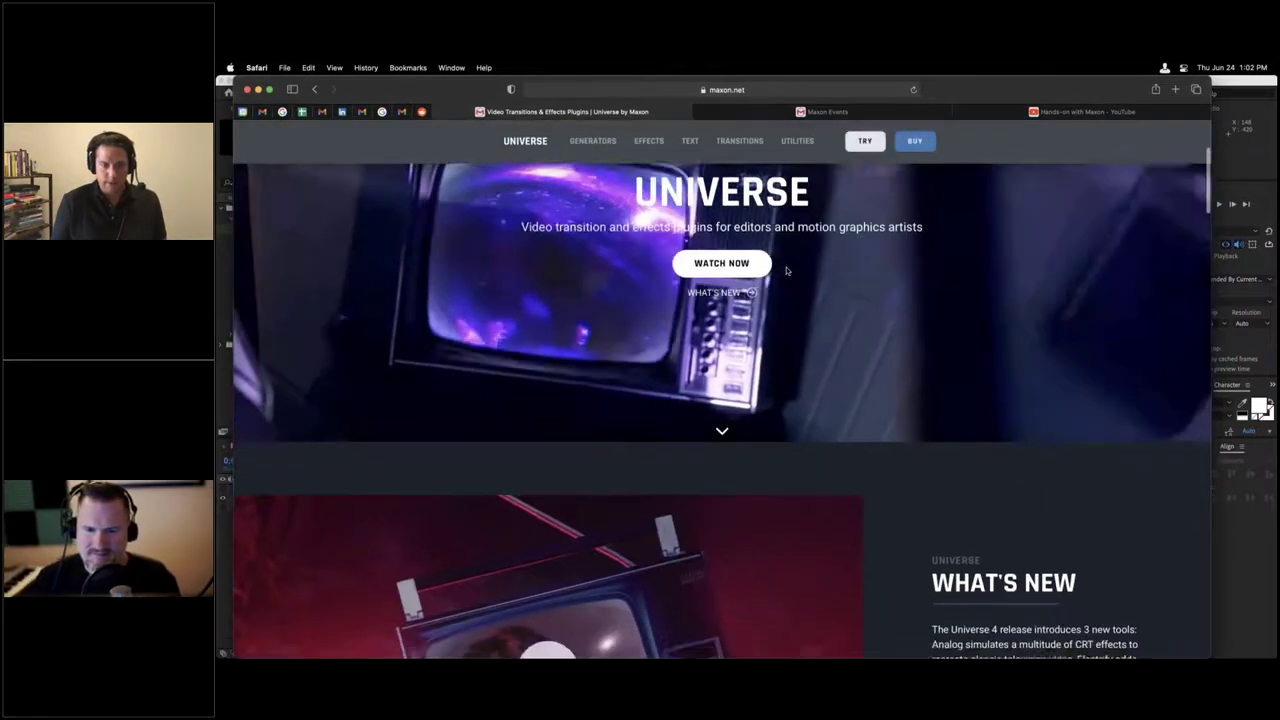
{"action": "scroll", "coordinate": [786, 268], "scroll_direction": "up", "scroll_amount": 5}
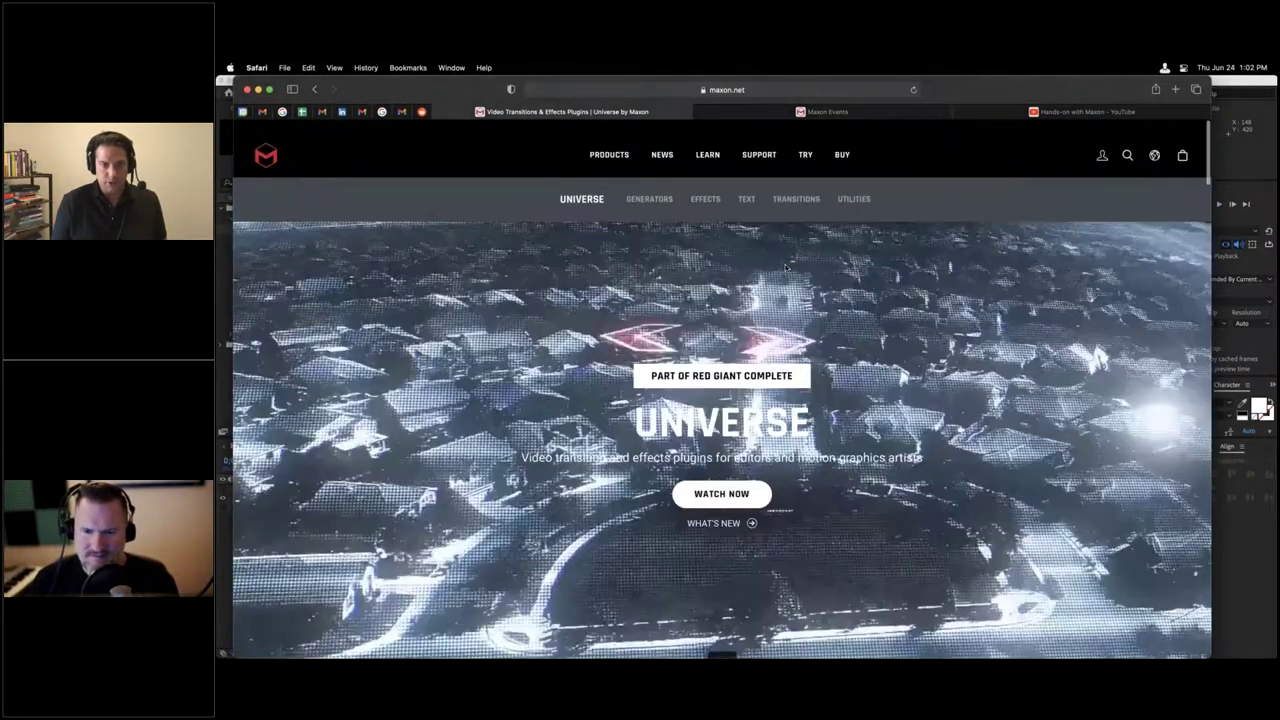
{"action": "scroll", "coordinate": [786, 268], "scroll_direction": "down", "scroll_amount": 3}
{"action": "scroll", "coordinate": [786, 268], "scroll_direction": "up", "scroll_amount": 3}
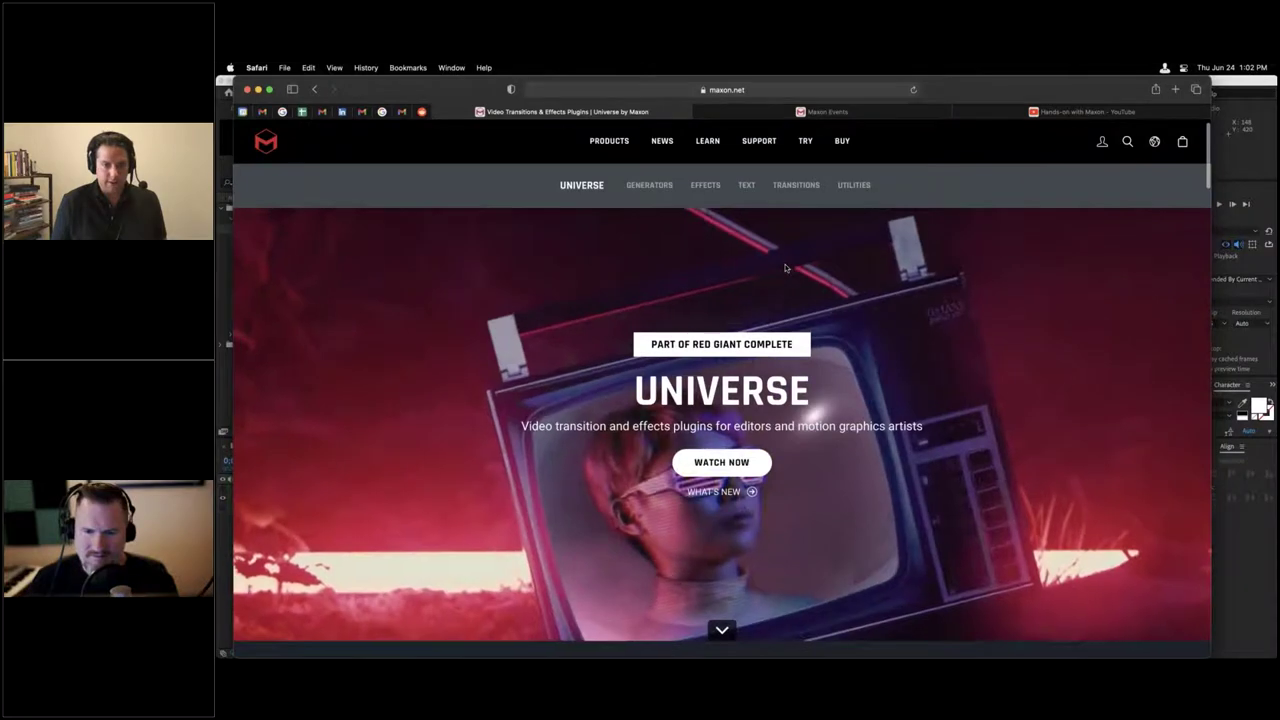
{"action": "scroll", "coordinate": [786, 268], "scroll_direction": "down", "scroll_amount": 2}
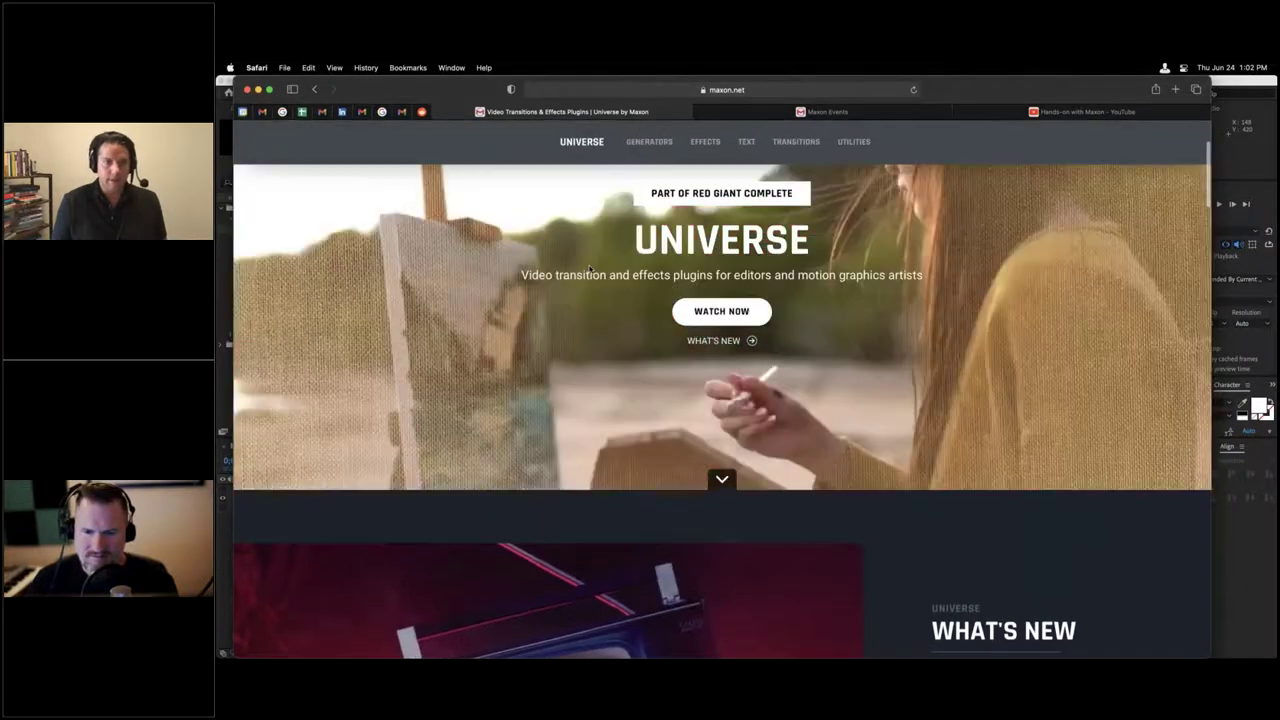
{"action": "scroll", "coordinate": [600, 264], "scroll_direction": "up", "scroll_amount": 2}
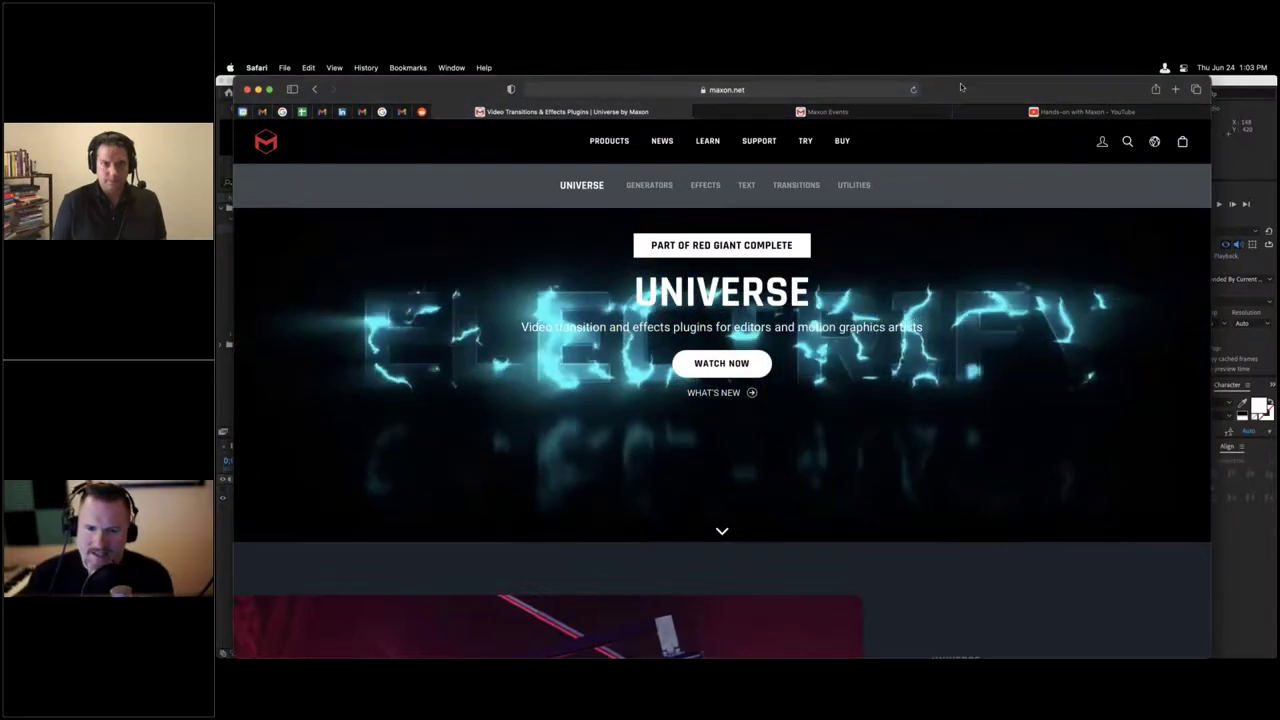
Step: Reposition the browser window and review the Universe page again, bringing up the Products list
{"action": "left_click_drag", "start_coordinate": [940, 86], "coordinate": [931, 86]}
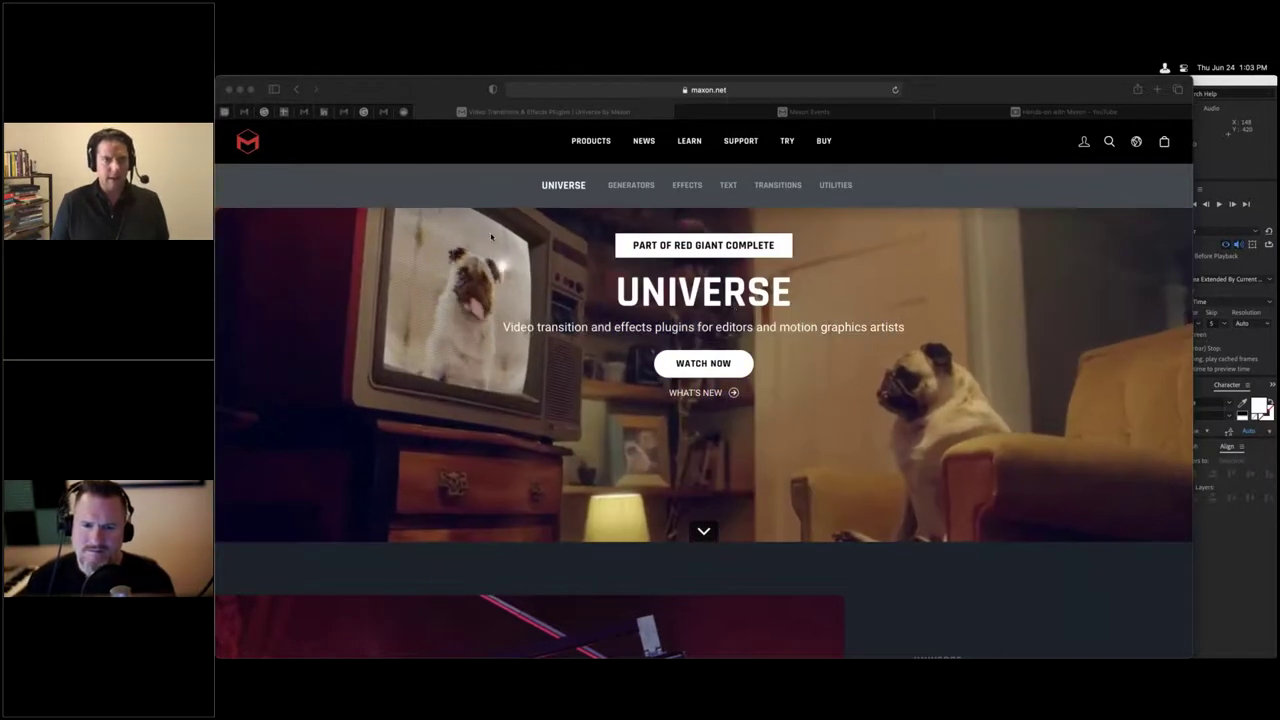
{"action": "scroll", "coordinate": [593, 141], "scroll_direction": "down", "scroll_amount": 1}
{"action": "scroll", "coordinate": [569, 153], "scroll_direction": "down", "scroll_amount": 1}
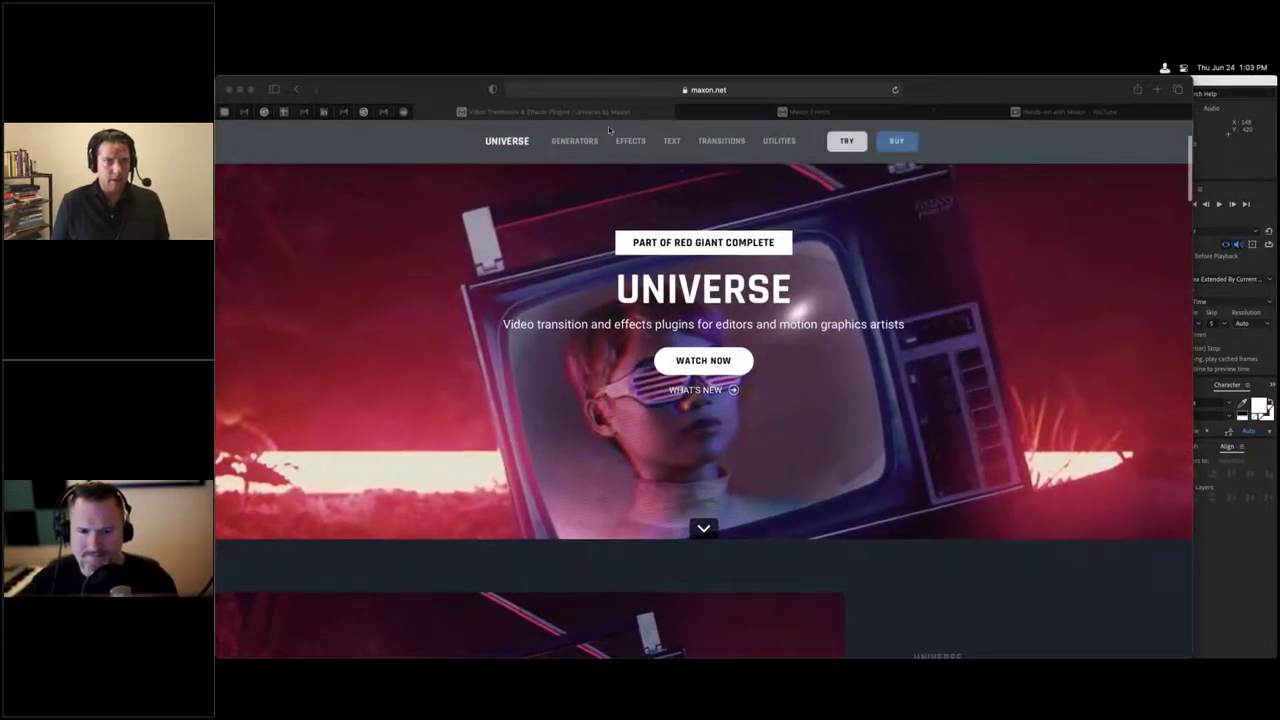
{"action": "scroll", "coordinate": [569, 153], "scroll_direction": "up", "scroll_amount": 1}
{"action": "left_click", "coordinate": [591, 141]}
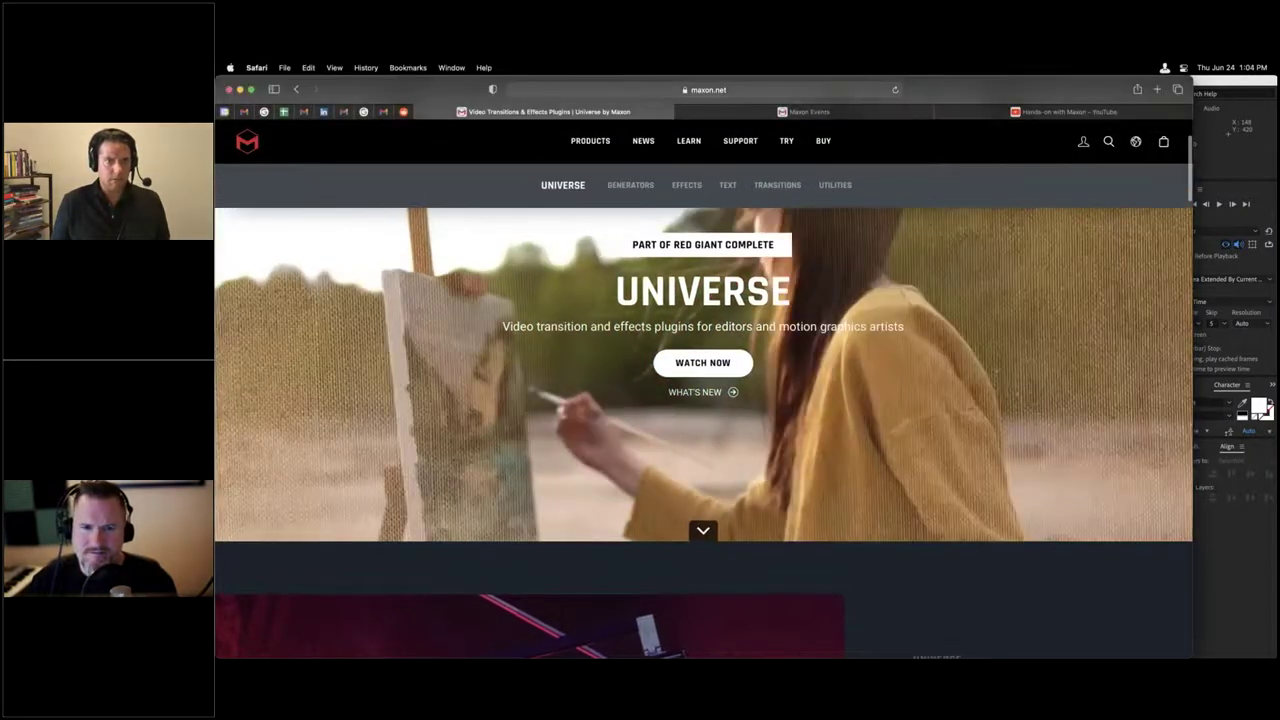
{"action": "scroll", "coordinate": [597, 148], "scroll_direction": "up", "scroll_amount": 2}
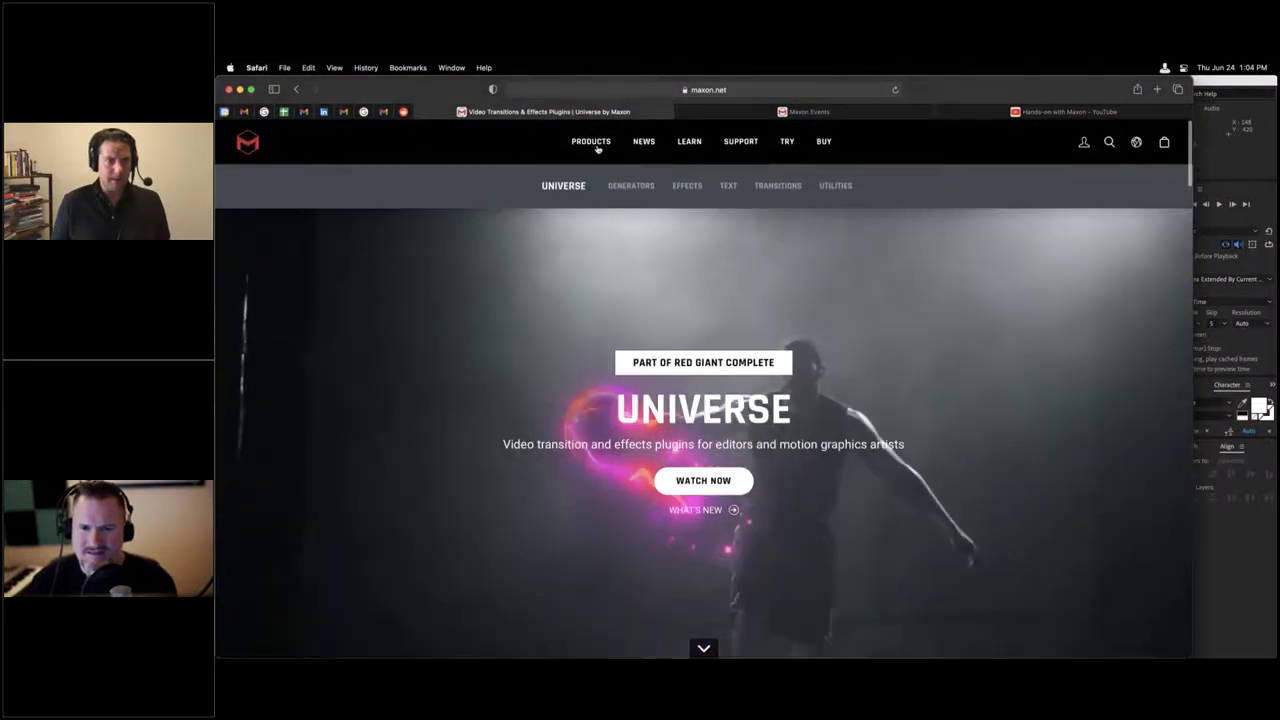
Step: Open the Cinema 4D product page and scroll through its feature sections and back to the top
{"action": "left_click", "coordinate": [597, 148]}
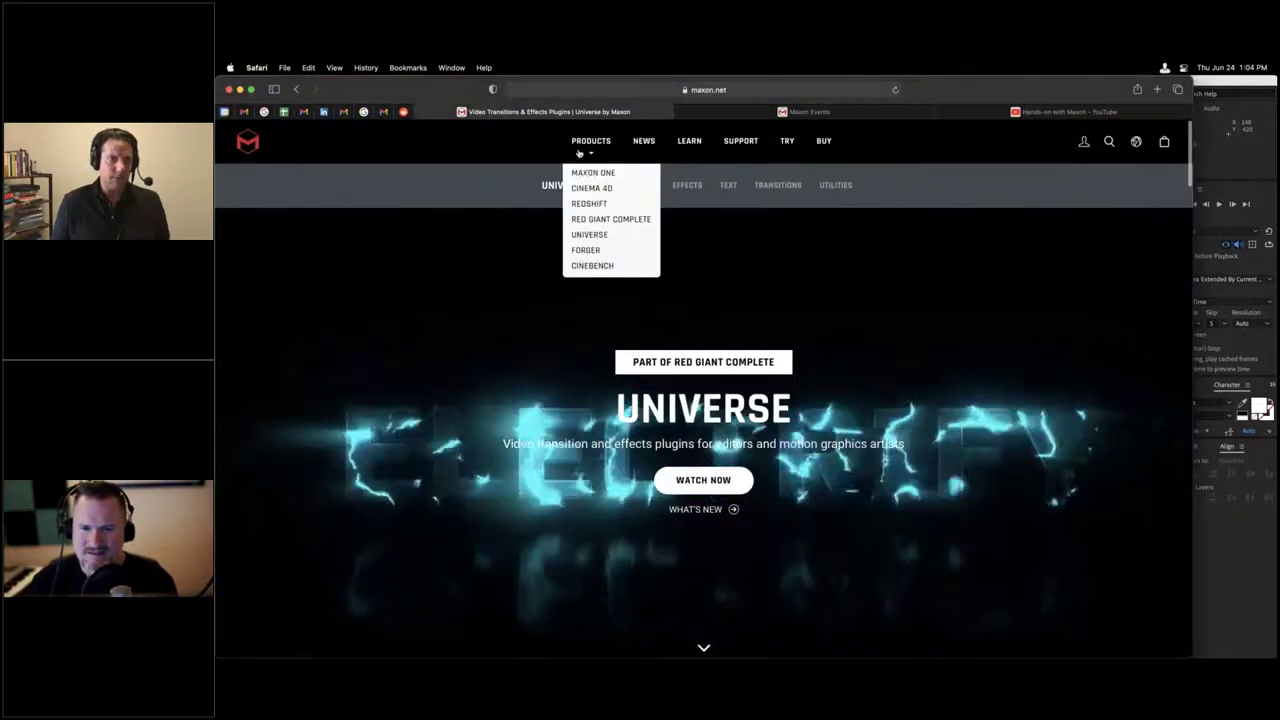
{"action": "left_click", "coordinate": [606, 186]}
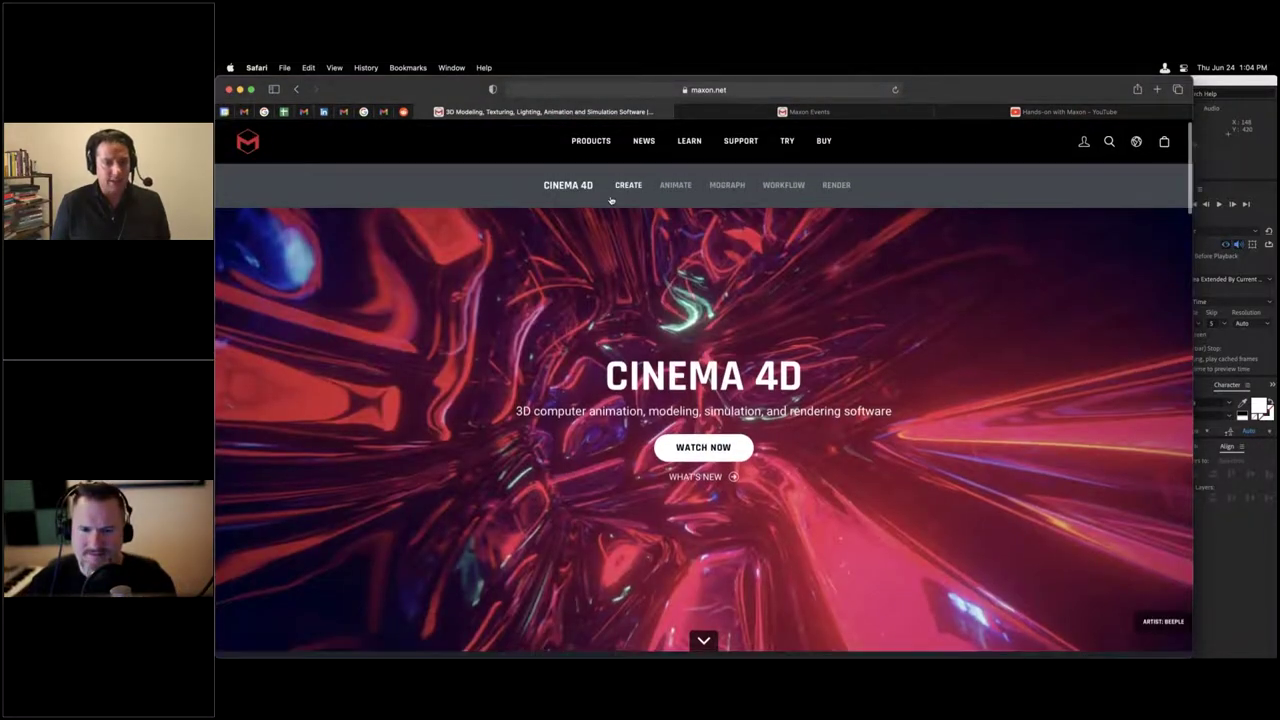
{"action": "scroll", "coordinate": [610, 199], "scroll_direction": "down", "scroll_amount": 5}
{"action": "scroll", "coordinate": [609, 198], "scroll_direction": "down", "scroll_amount": 6}
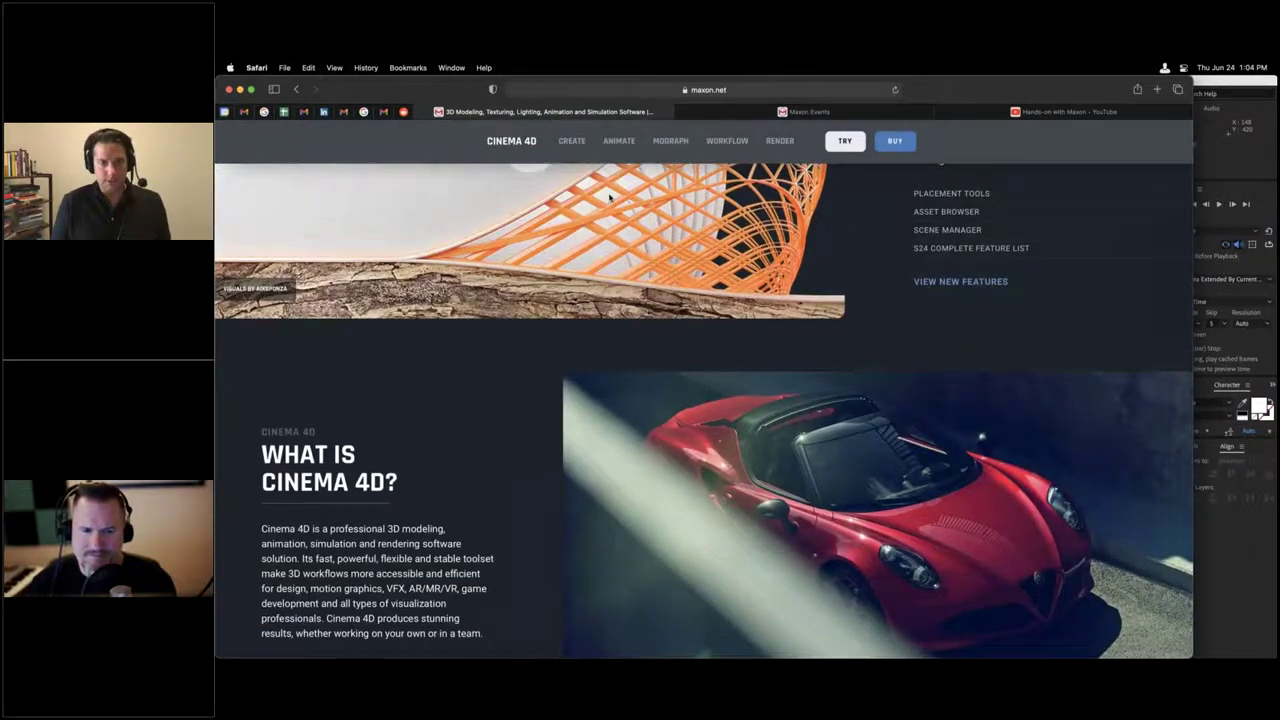
{"action": "scroll", "coordinate": [609, 198], "scroll_direction": "down", "scroll_amount": 5}
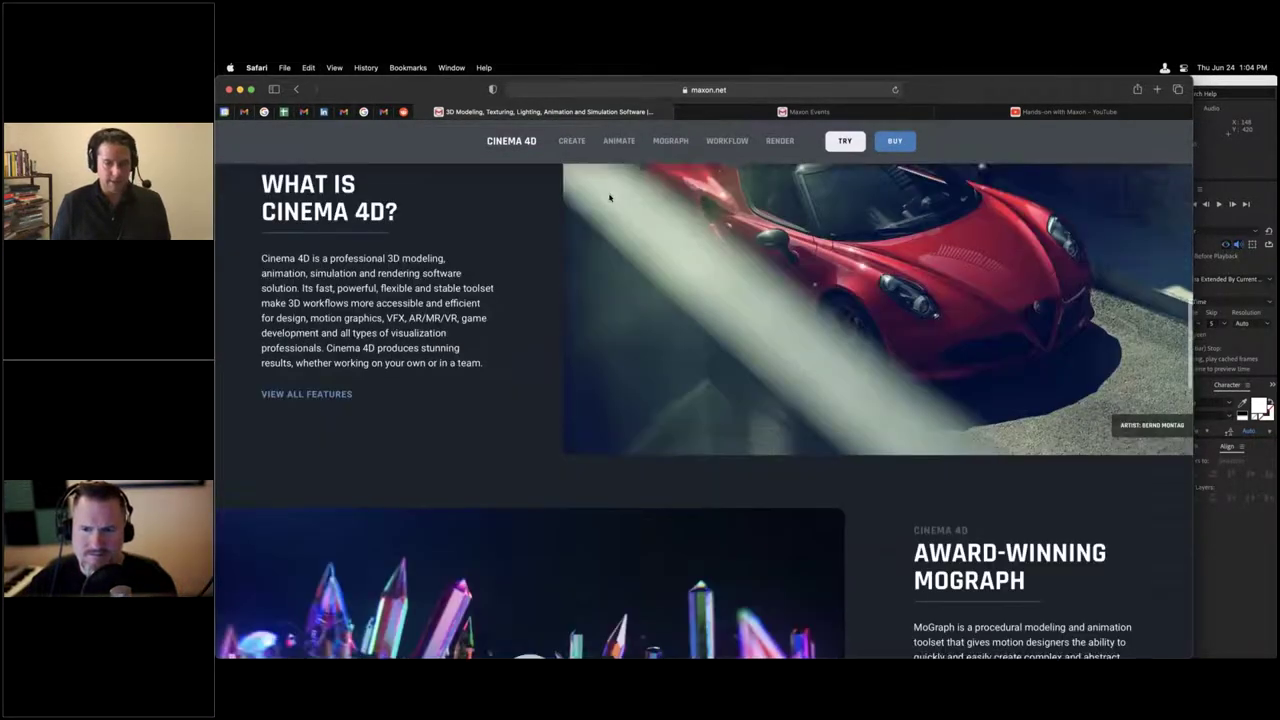
{"action": "scroll", "coordinate": [609, 198], "scroll_direction": "up", "scroll_amount": 1}
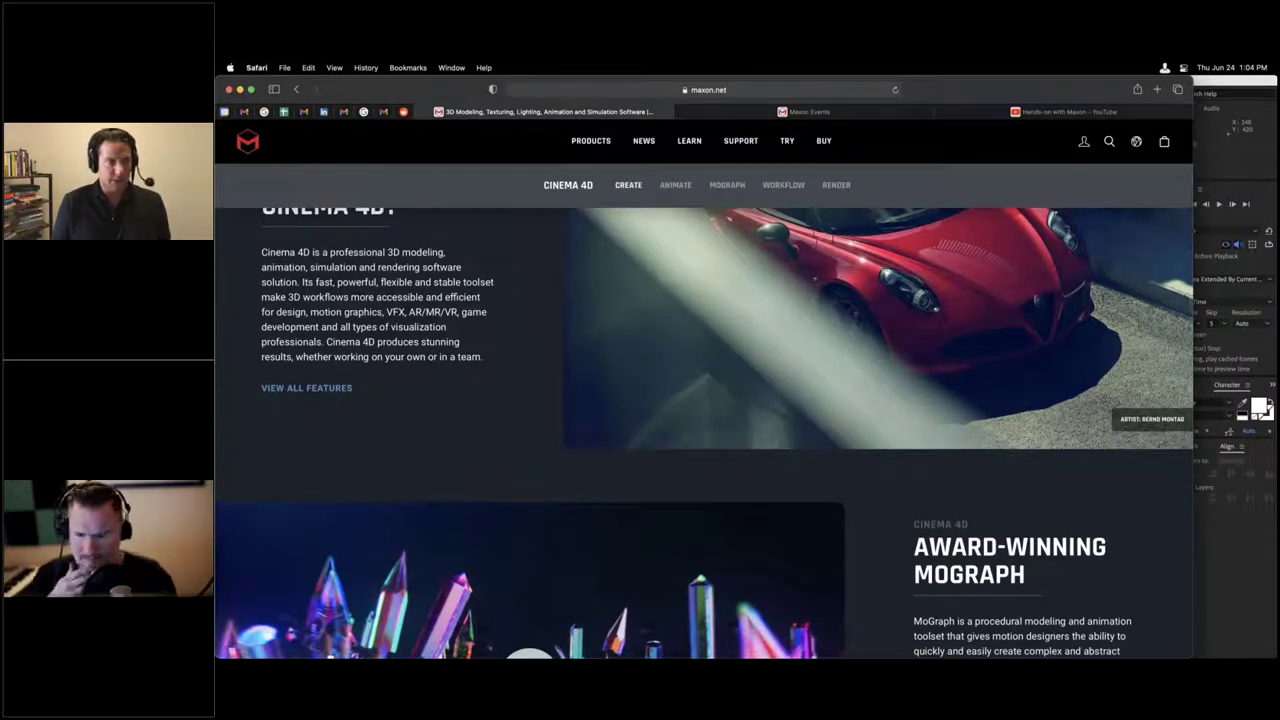
{"action": "scroll", "coordinate": [703, 430], "scroll_direction": "up", "scroll_amount": 10}
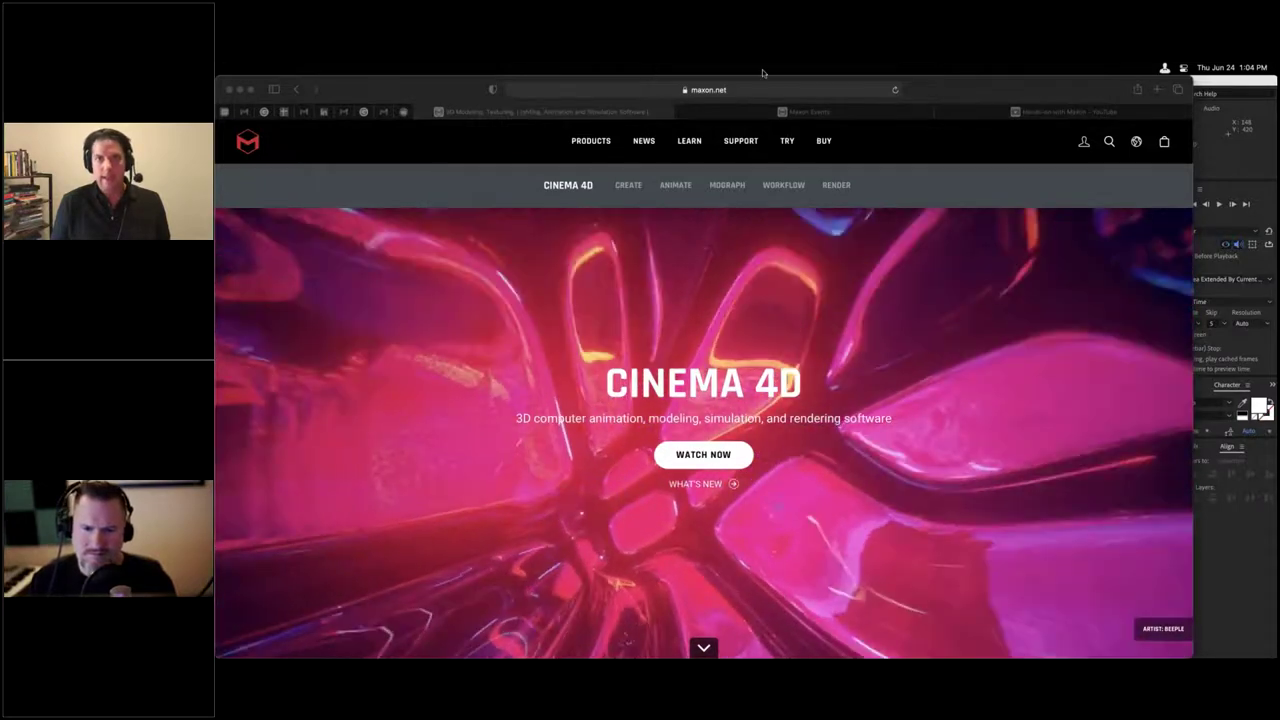
Step: Switch to the Maxon Events tab and scroll through the upcoming webinar cards
{"action": "left_click", "coordinate": [801, 112]}
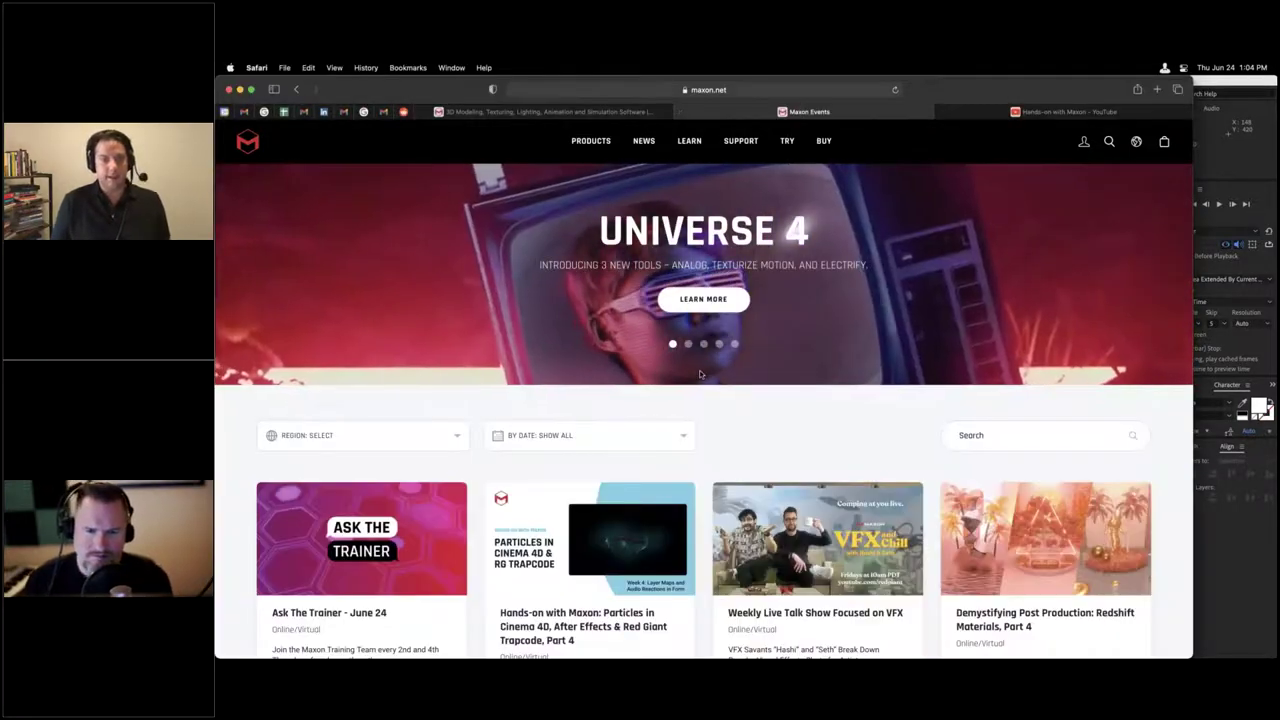
{"action": "scroll", "coordinate": [700, 374], "scroll_direction": "down", "scroll_amount": 3}
{"action": "scroll", "coordinate": [700, 374], "scroll_direction": "down", "scroll_amount": 3}
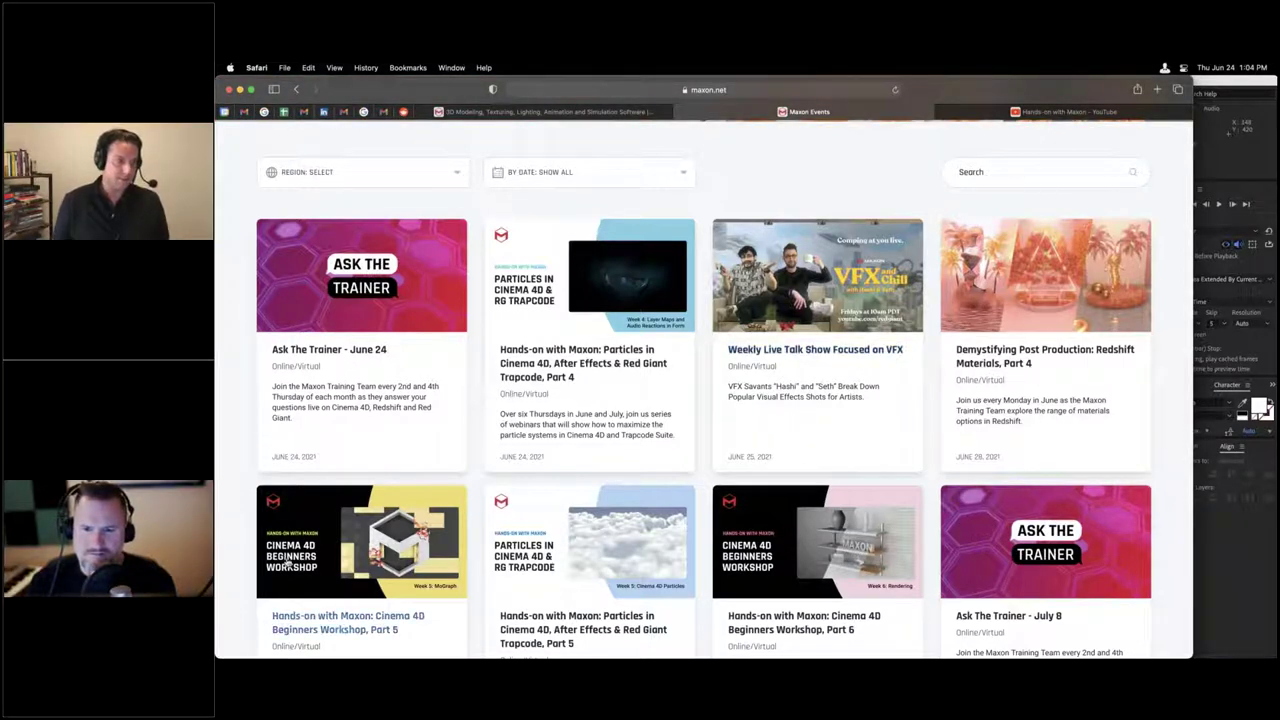
{"action": "scroll", "coordinate": [287, 565], "scroll_direction": "down", "scroll_amount": 3}
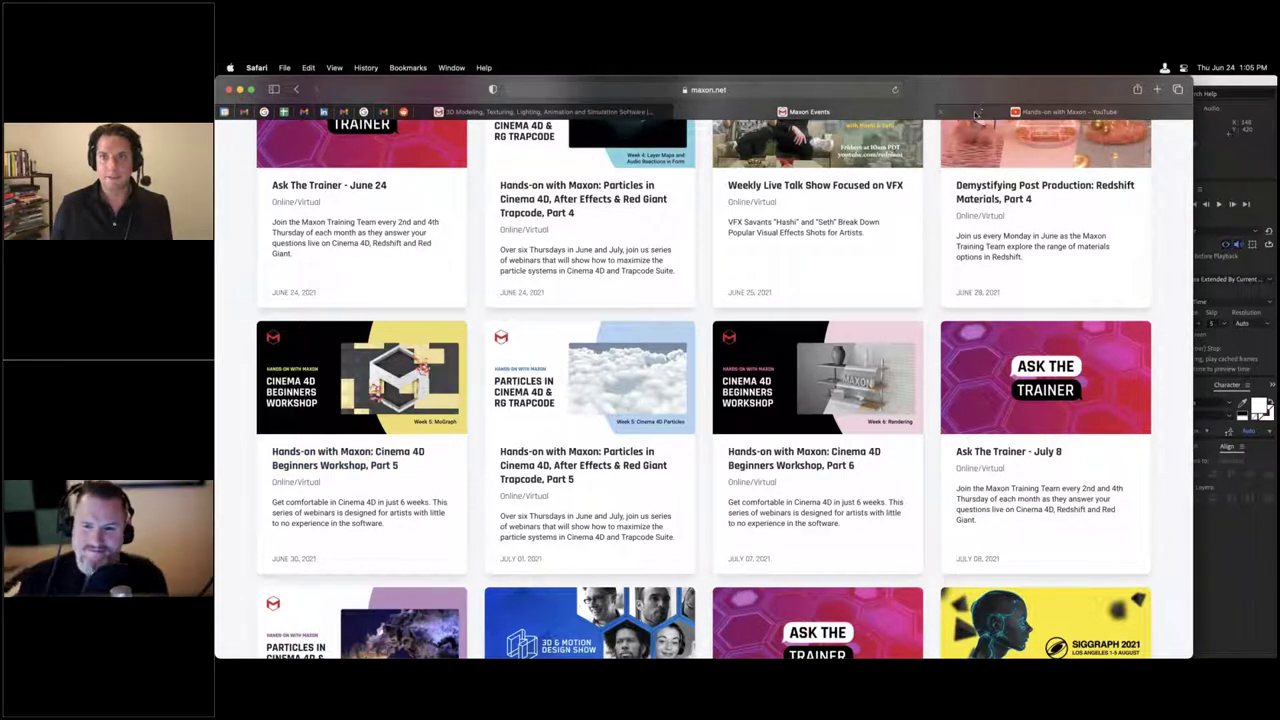
Step: Return to the Hands-on with Maxon YouTube tab, select its URL, then switch to After Effects
{"action": "left_click", "coordinate": [976, 110]}
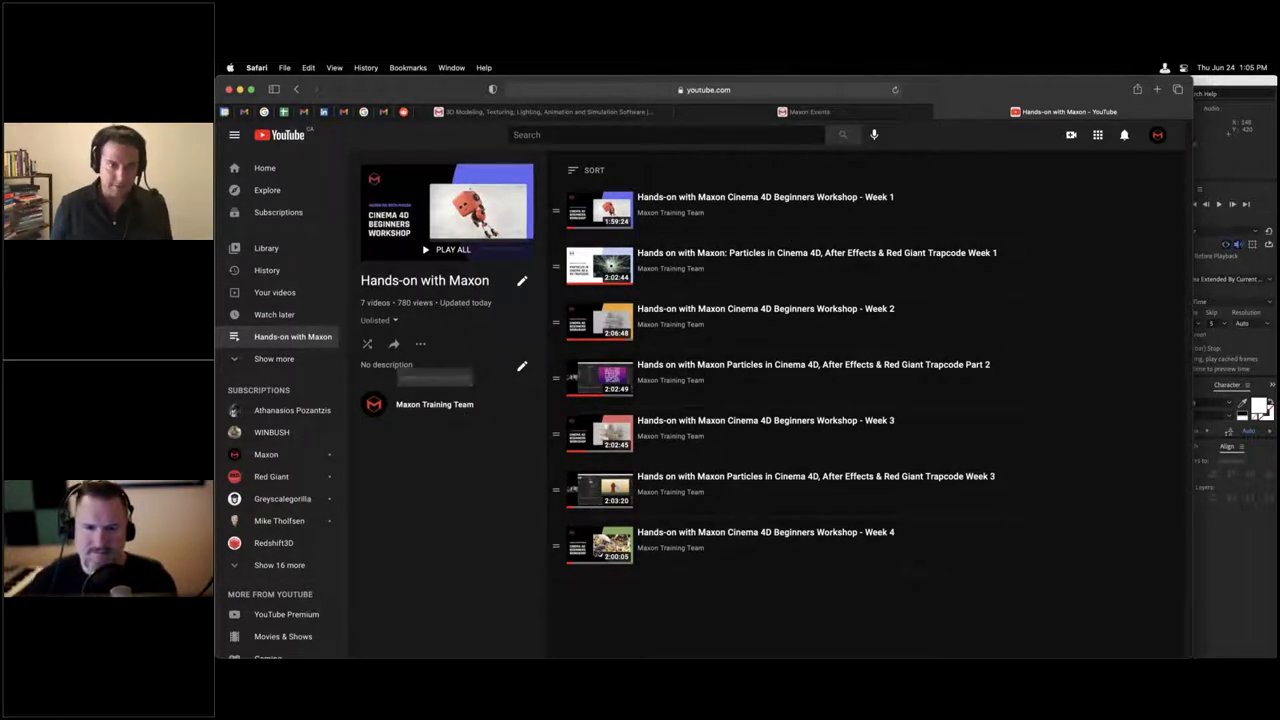
{"action": "key", "text": "super+l"}
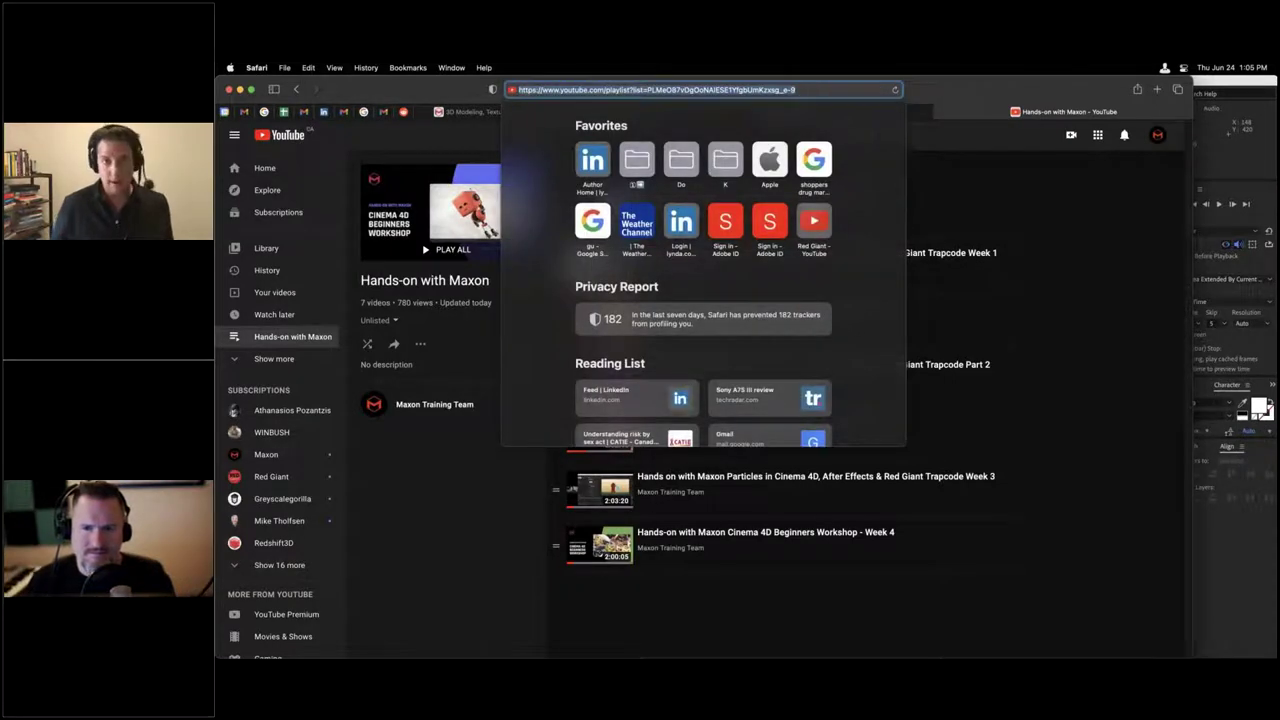
{"action": "key", "text": "Escape"}
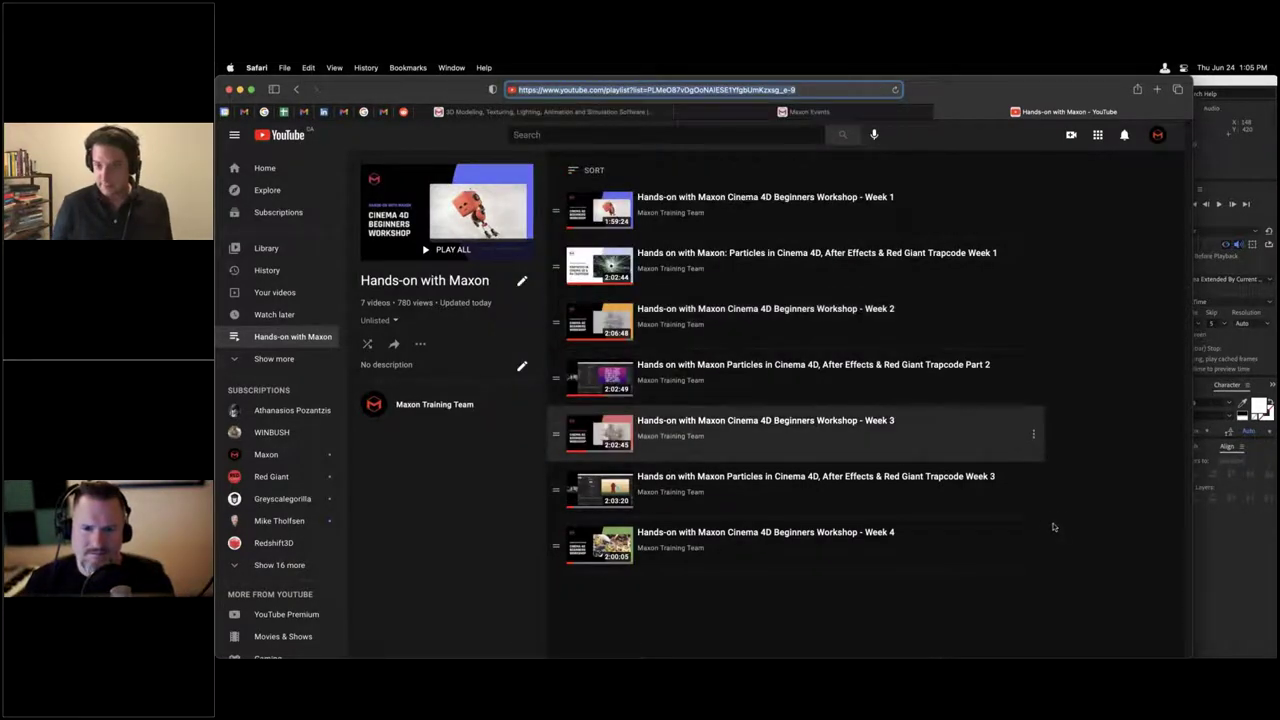
{"action": "key", "text": "super+Tab"}
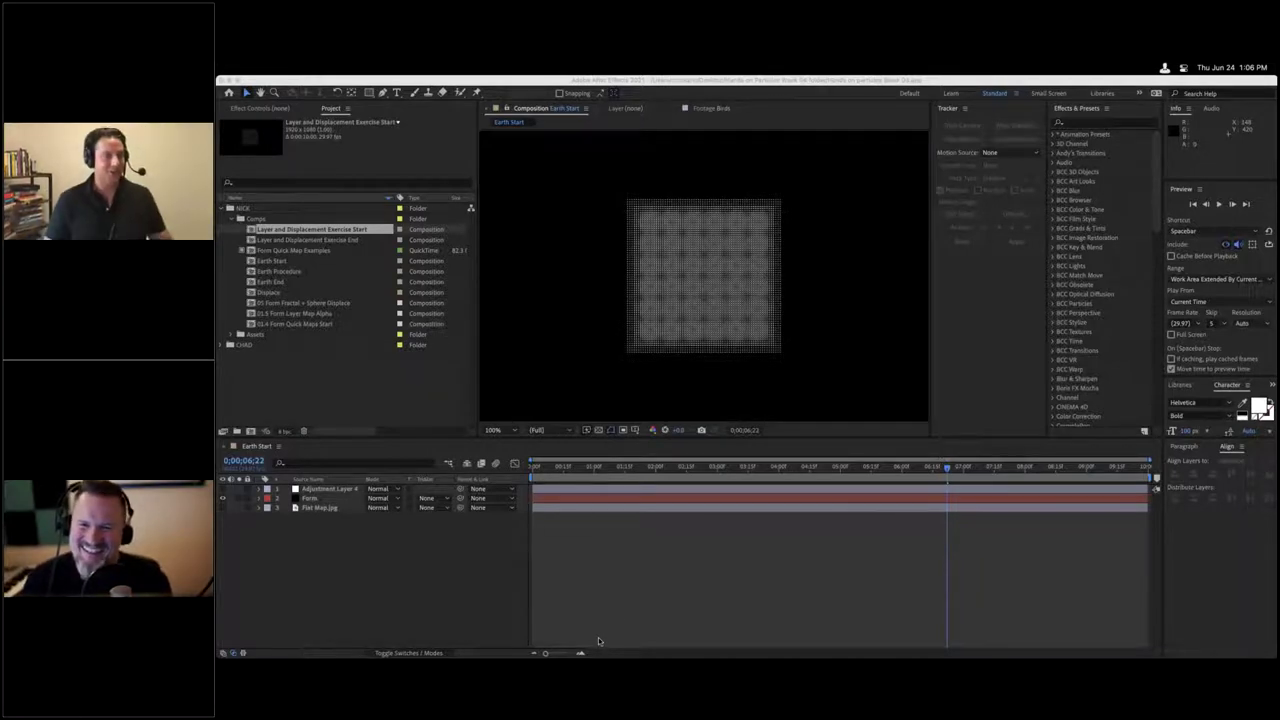
{"action": "left_click", "coordinate": [616, 611]}
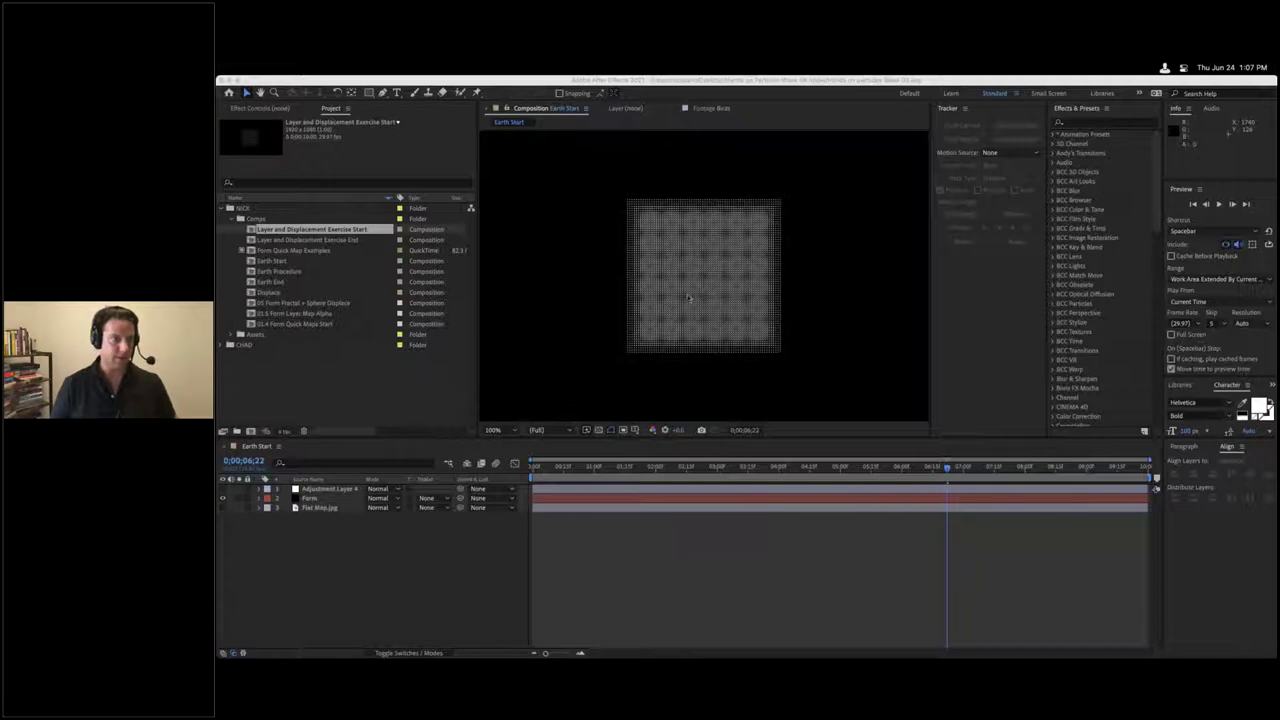
Step: Select the Form layer in Earth Start and make the timeline active
{"action": "left_click", "coordinate": [789, 306]}
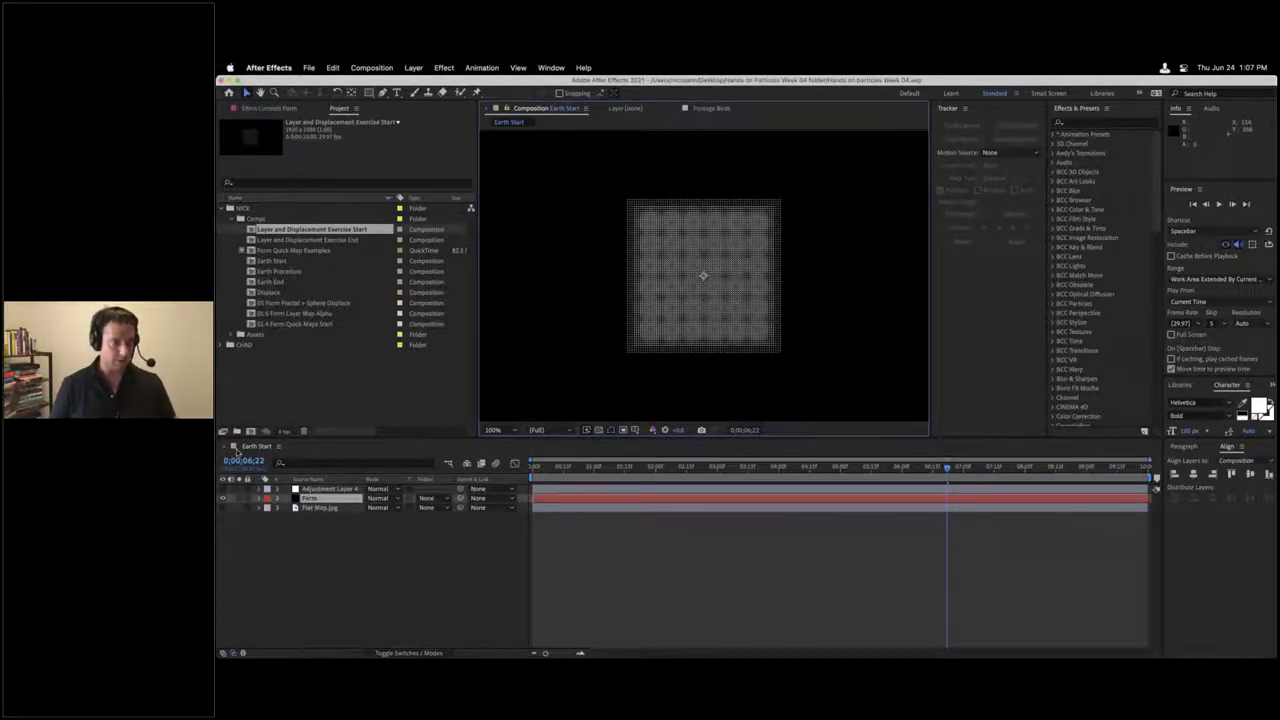
{"action": "left_click", "coordinate": [250, 451]}
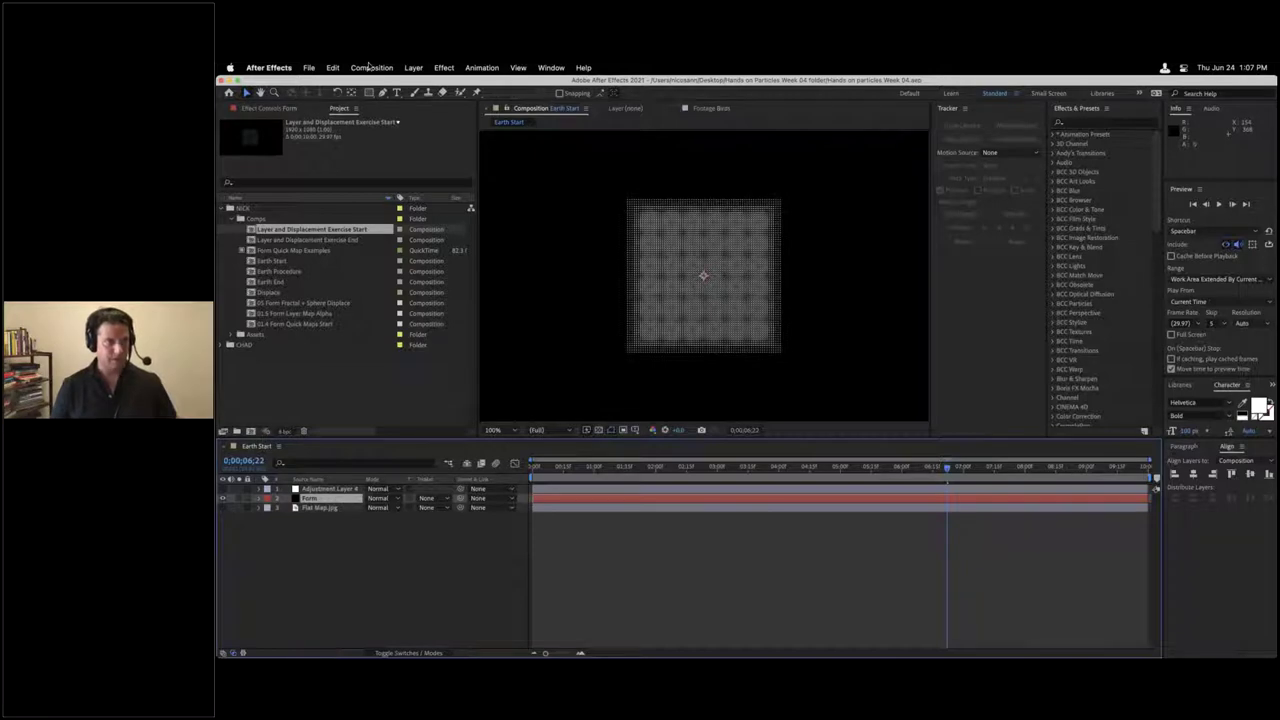
Step: Show Form's Effect Controls, expand Trapcode Form, and collapse its Base Form and Particle groups
{"action": "left_click", "coordinate": [284, 108]}
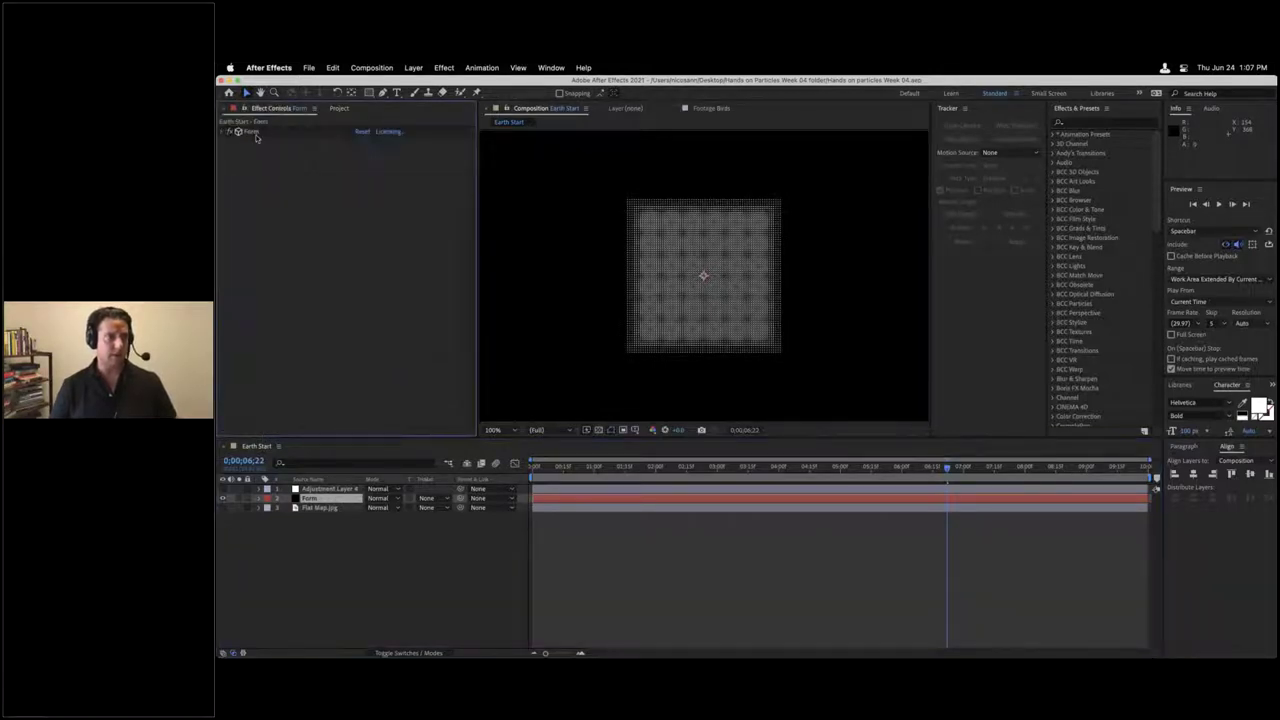
{"action": "left_click", "coordinate": [224, 139]}
{"action": "left_click", "coordinate": [225, 135]}
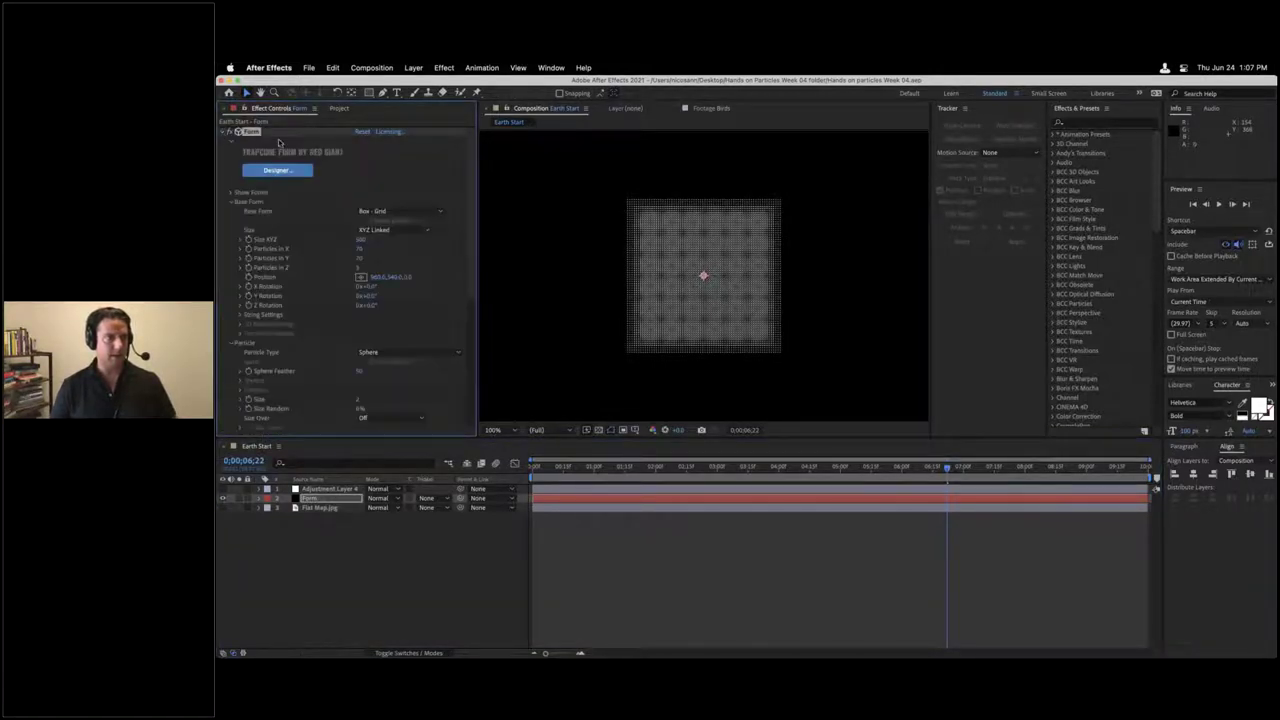
{"action": "left_click", "coordinate": [231, 202]}
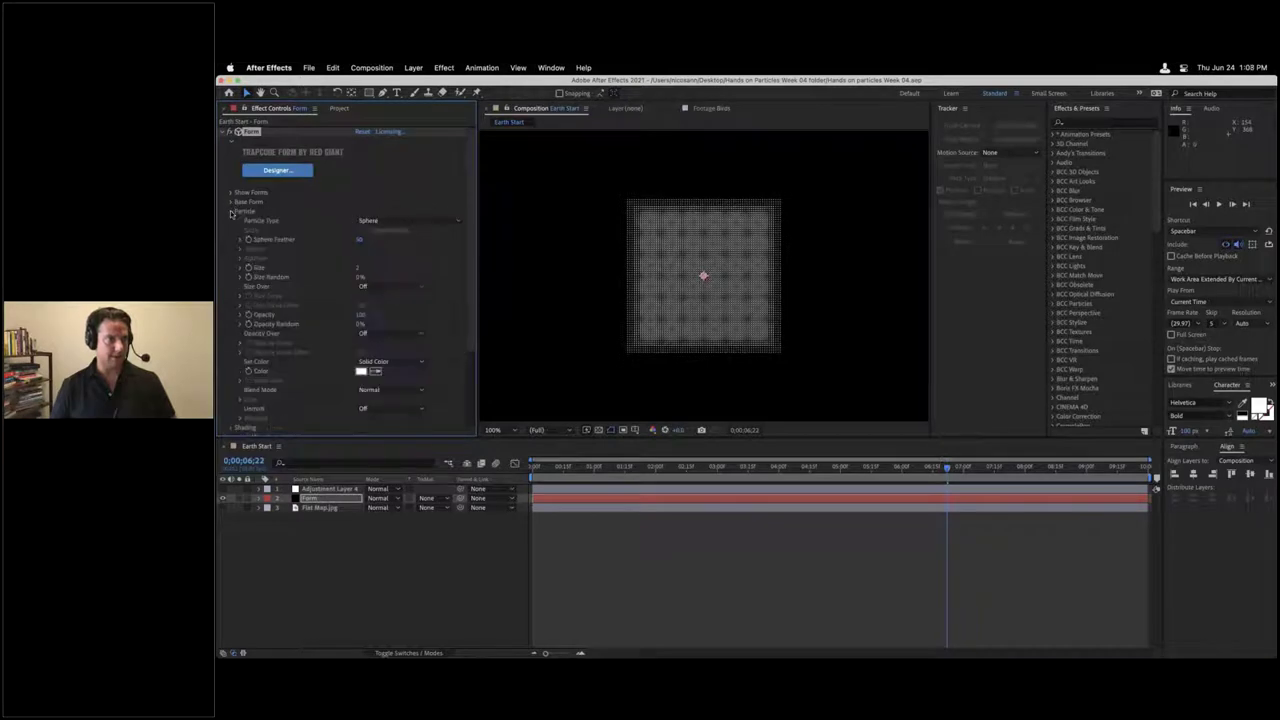
{"action": "left_click", "coordinate": [231, 212]}
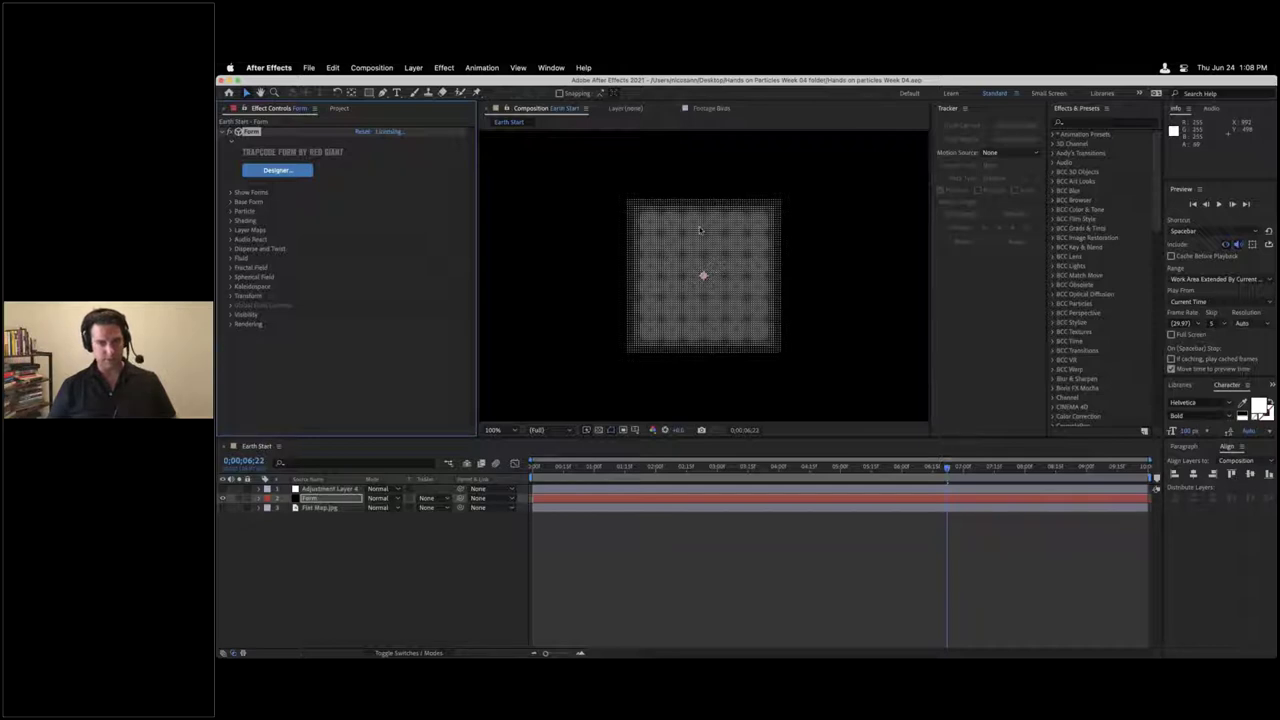
{"action": "left_click", "coordinate": [1018, 151]}
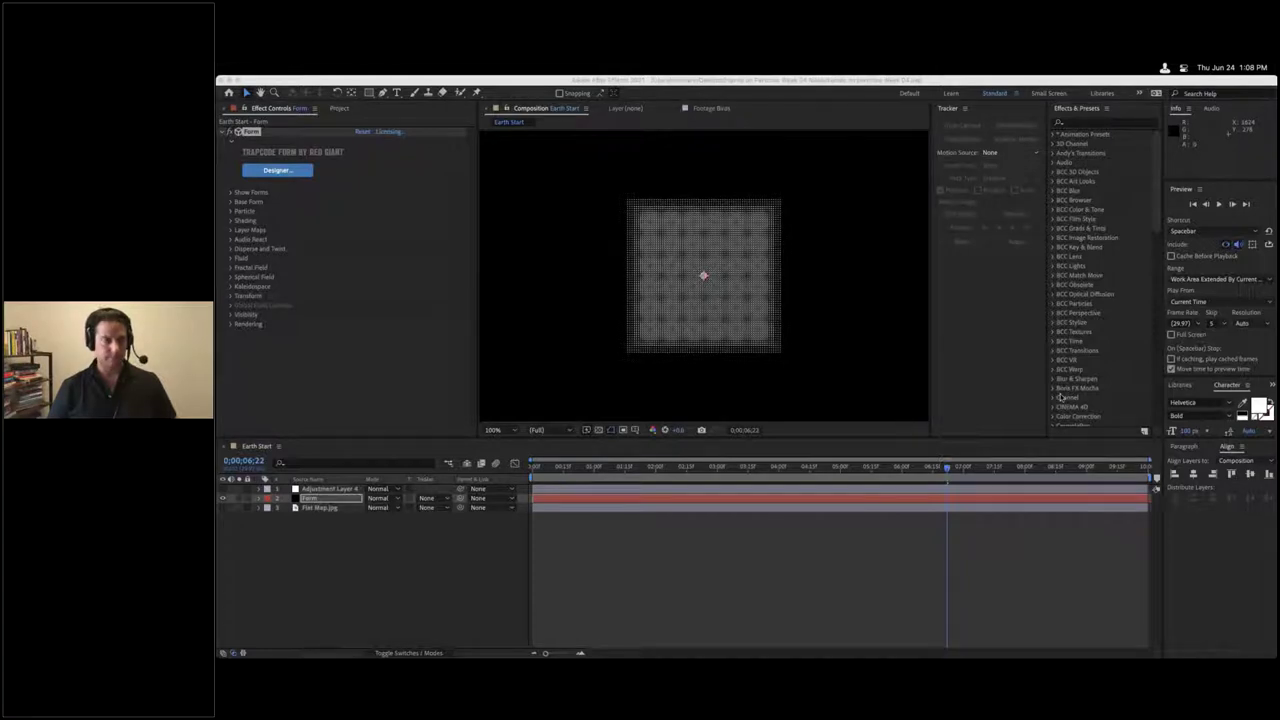
Step: Move the timeline playhead to 0;00;04;26
{"action": "left_click", "coordinate": [563, 467]}
{"action": "left_click_drag", "start_coordinate": [564, 469], "coordinate": [832, 470]}
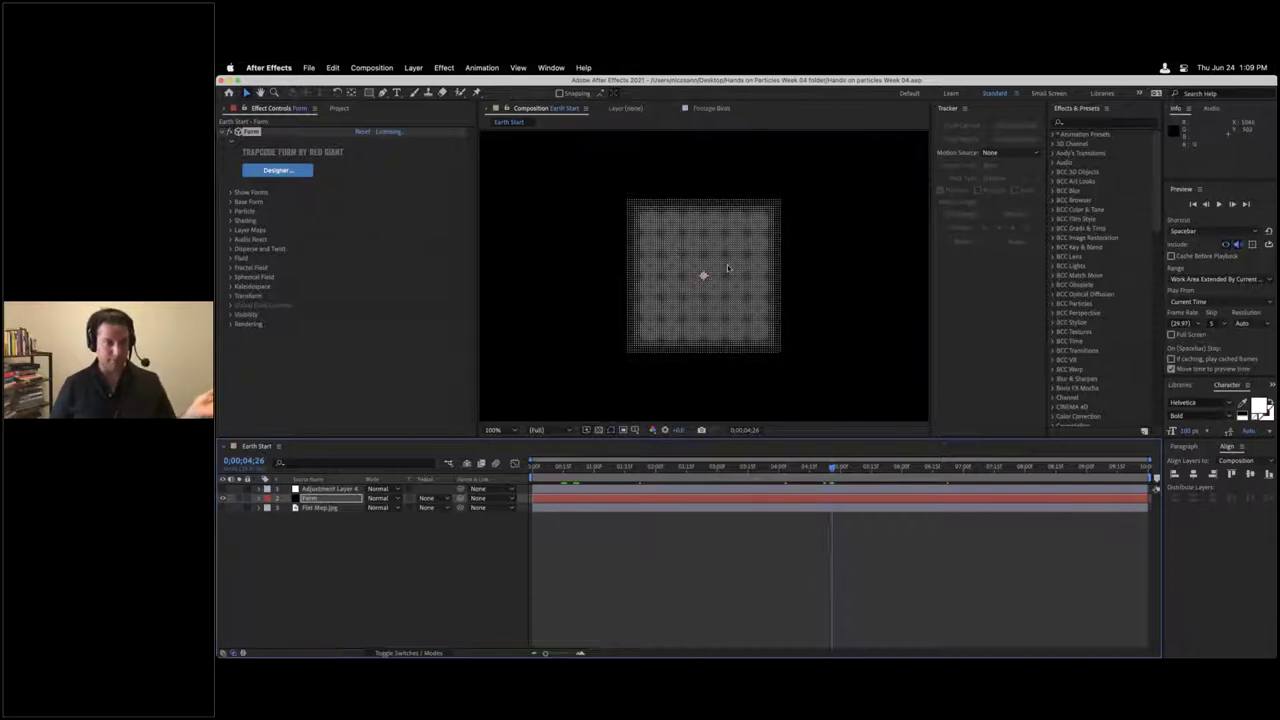
Step: Add a new camera layer, Camera 1, with default settings
{"action": "left_click", "coordinate": [413, 70]}
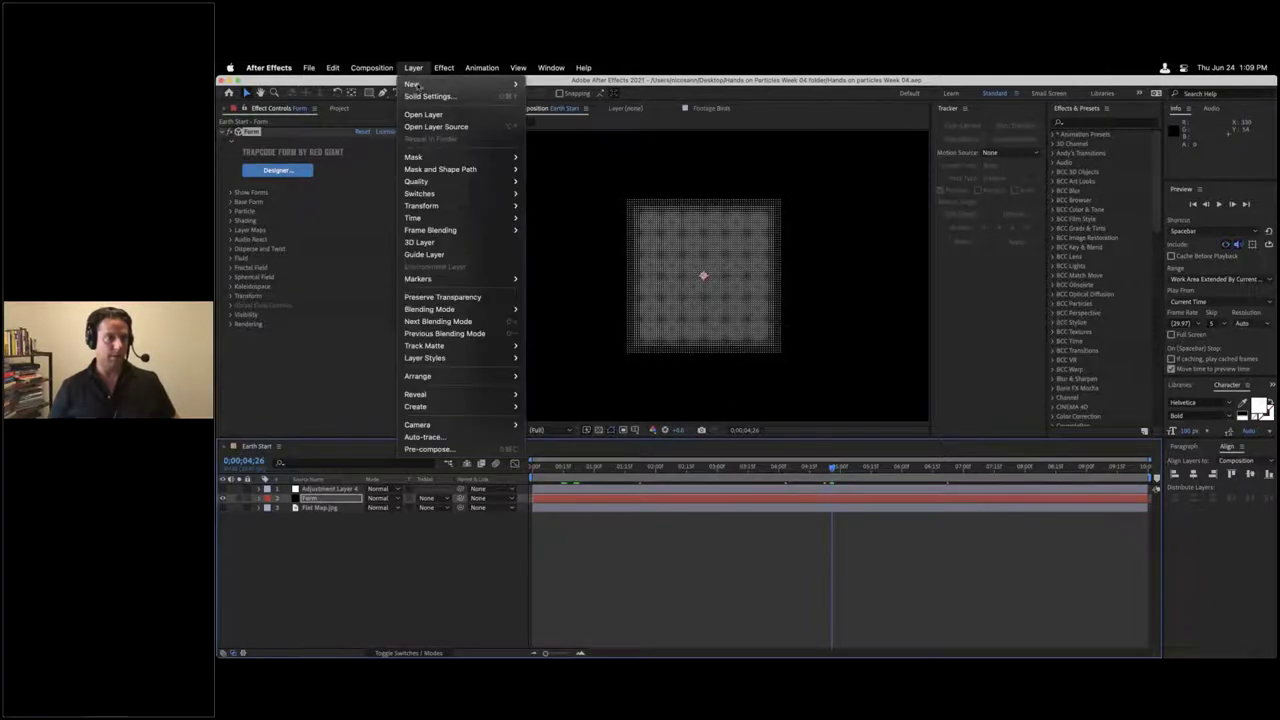
{"action": "mouse_move", "coordinate": [418, 88]}
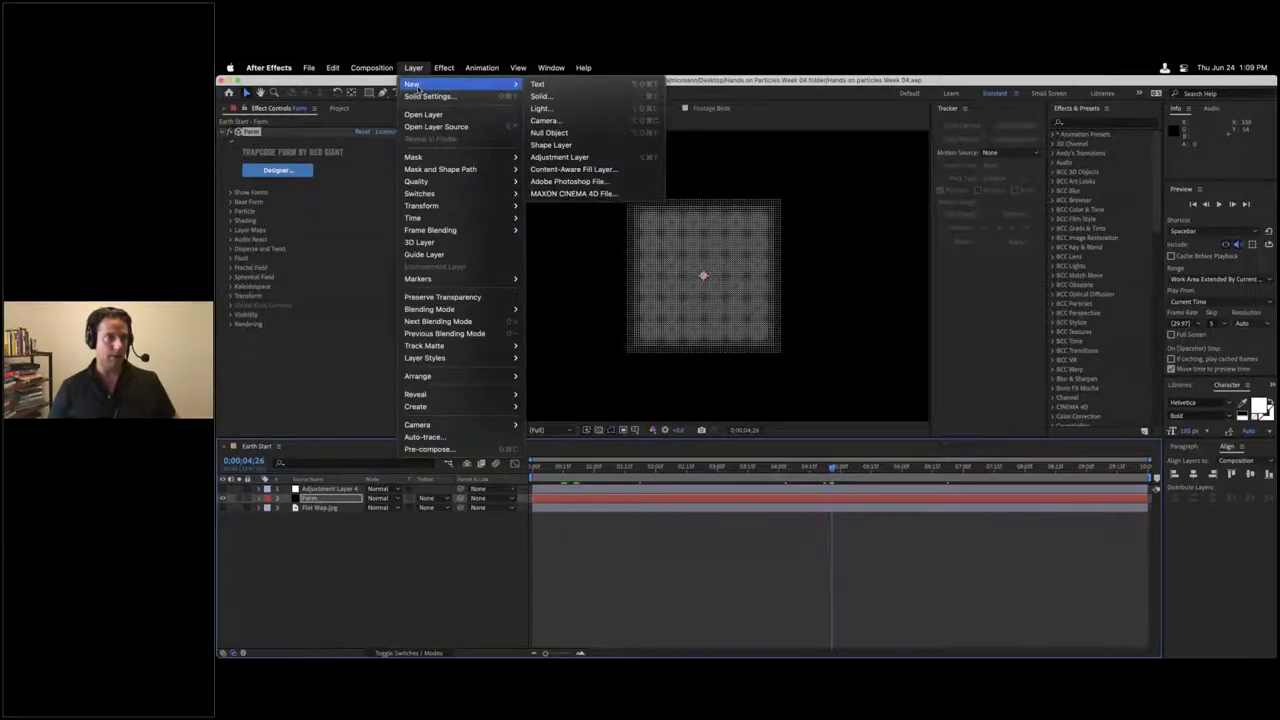
{"action": "left_click", "coordinate": [583, 121]}
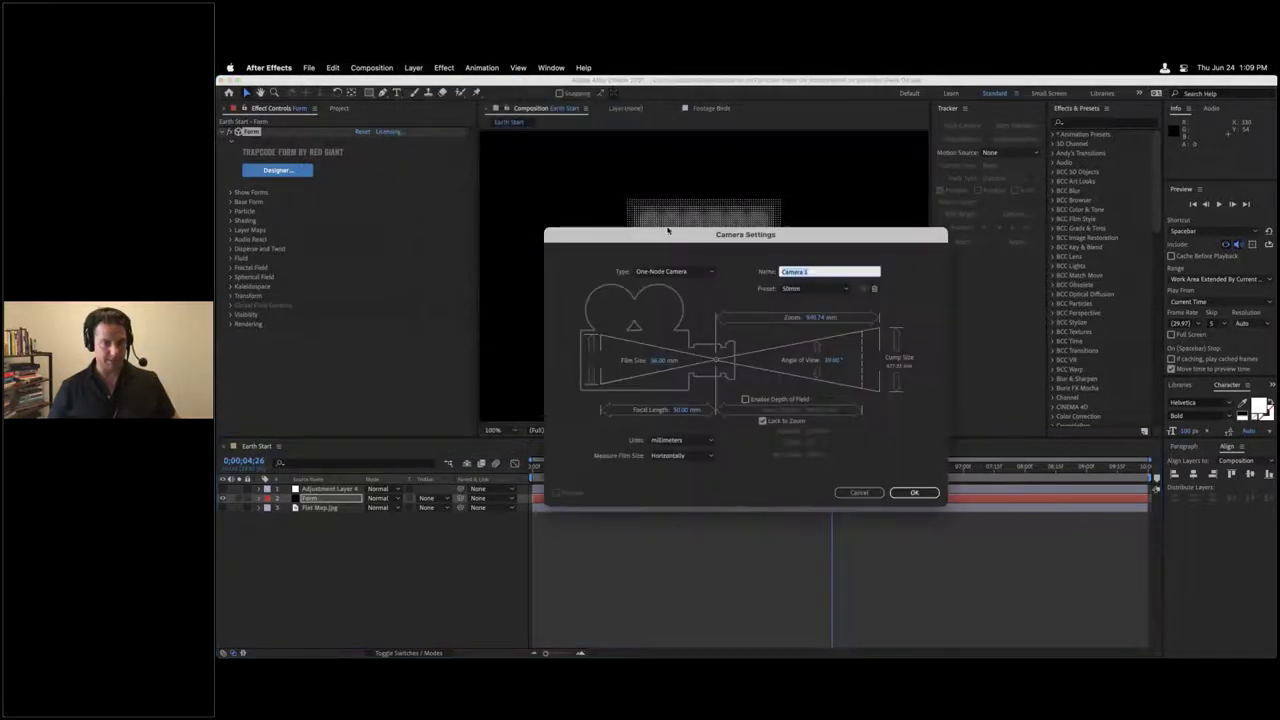
{"action": "key", "text": "Return"}
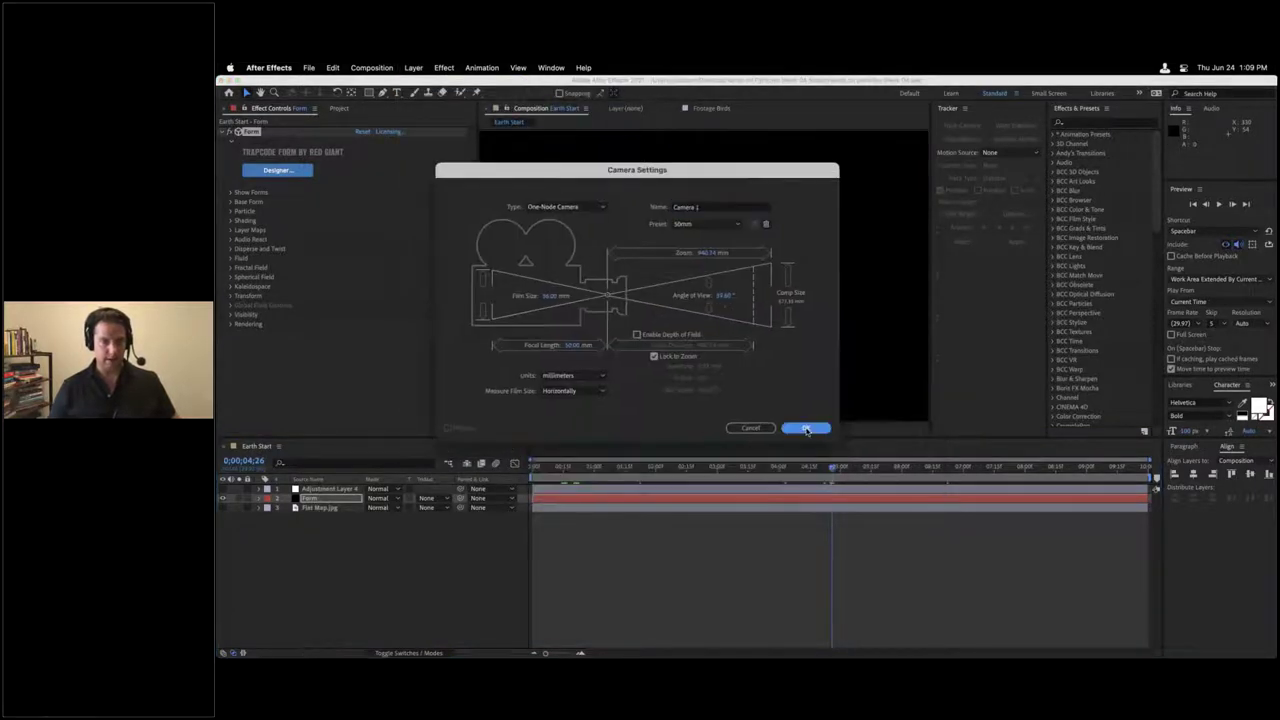
Step: Create an orbit null for Camera 1 and set its Y Rotation to -20°
{"action": "left_click", "coordinate": [416, 68]}
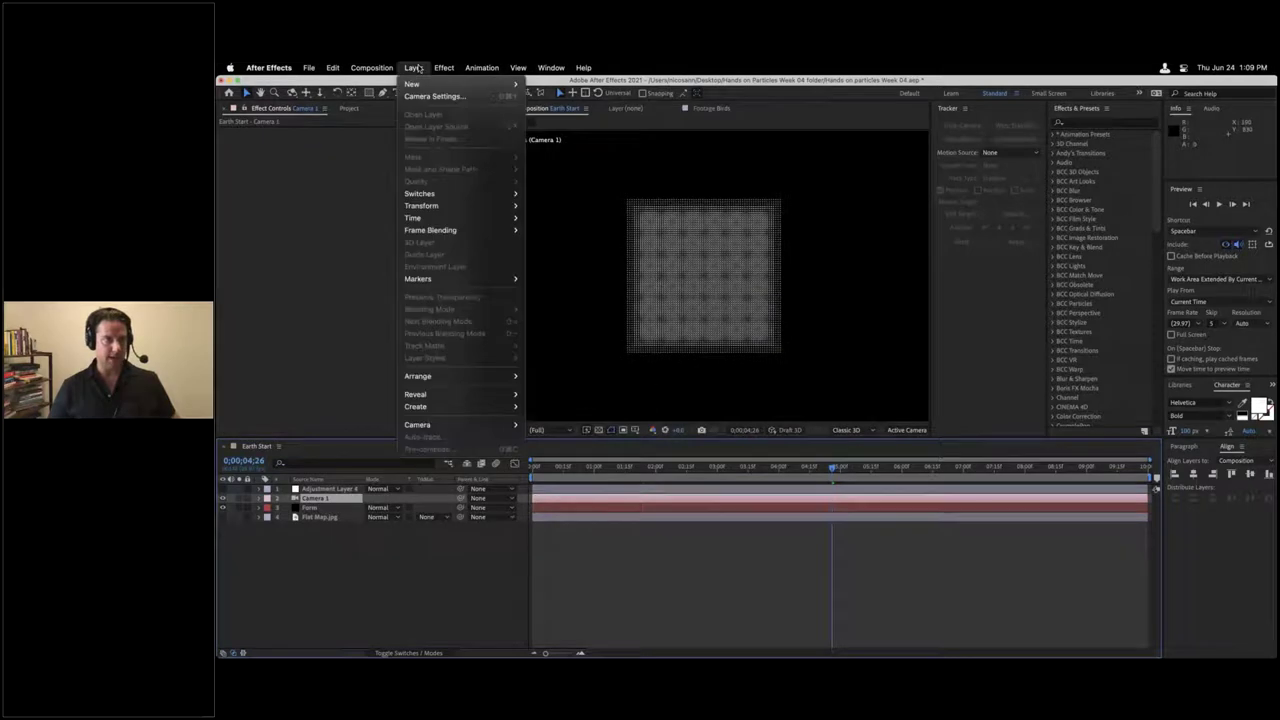
{"action": "mouse_move", "coordinate": [473, 428]}
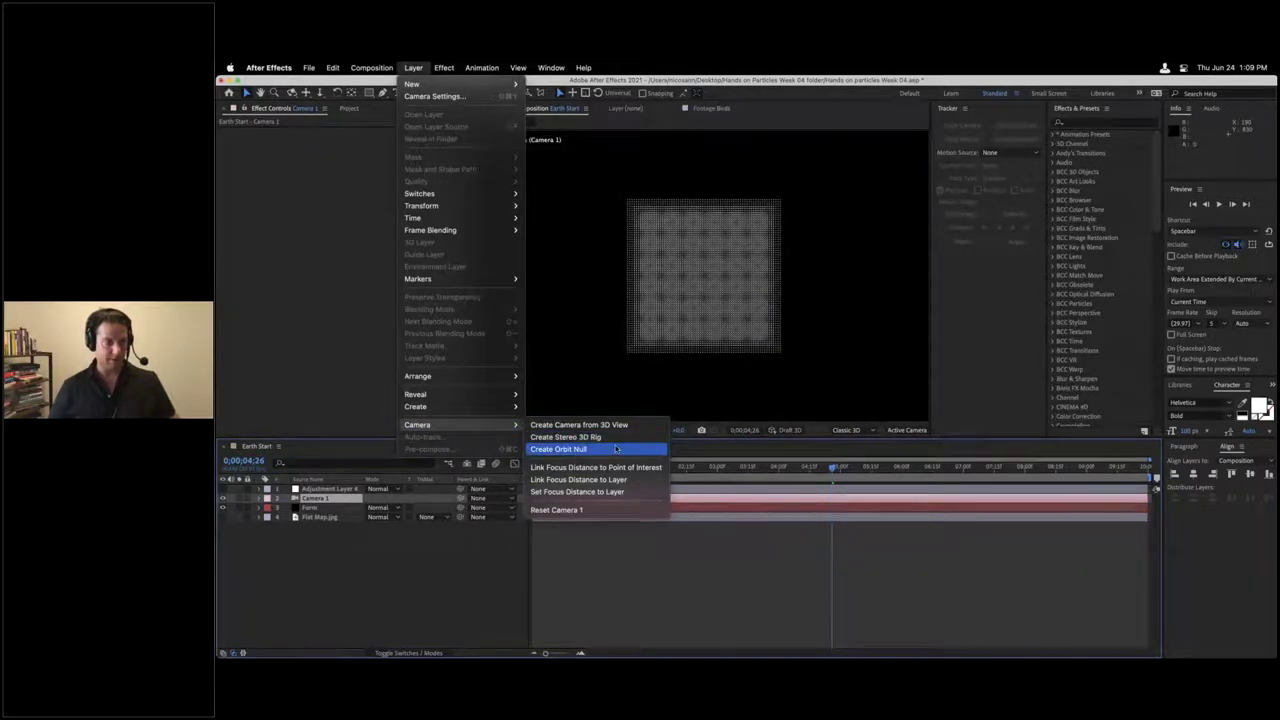
{"action": "left_click", "coordinate": [602, 450]}
{"action": "key", "text": "r"}
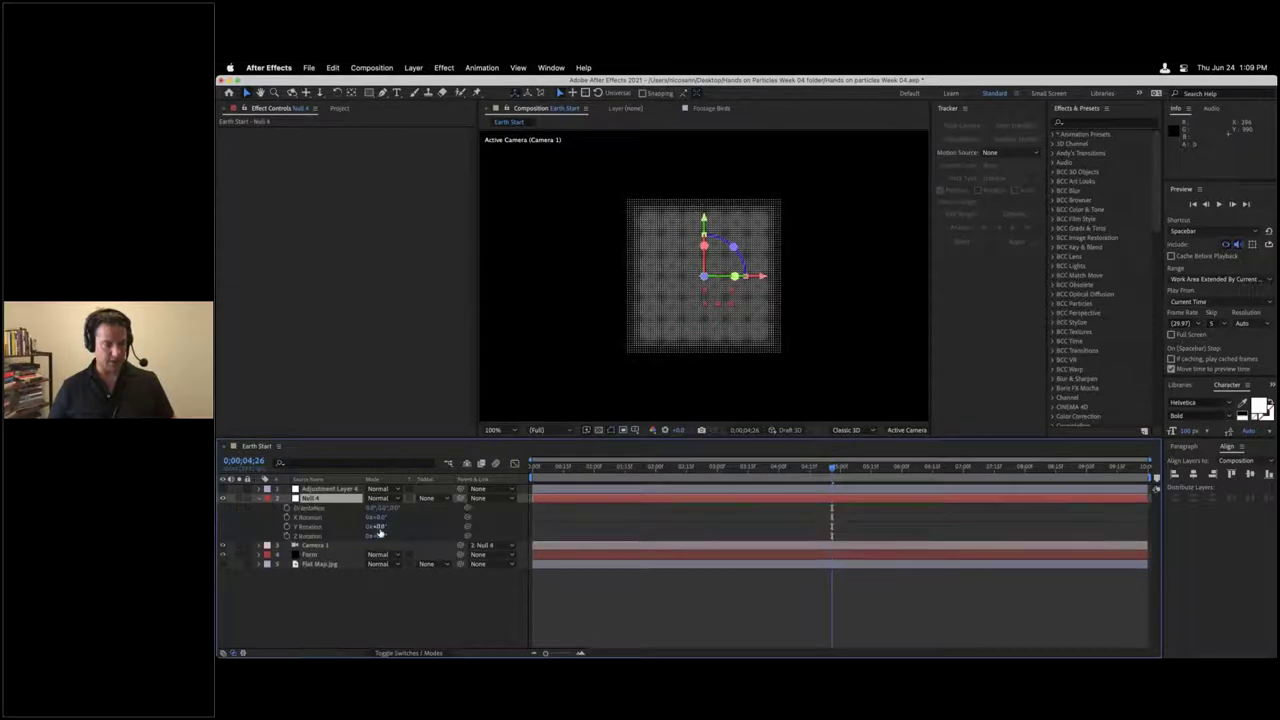
{"action": "mouse_move", "coordinate": [378, 526]}
{"action": "left_mouse_down"}
{"action": "mouse_move", "coordinate": [440, 526]}
{"action": "mouse_move", "coordinate": [366, 529]}
{"action": "left_mouse_up"}
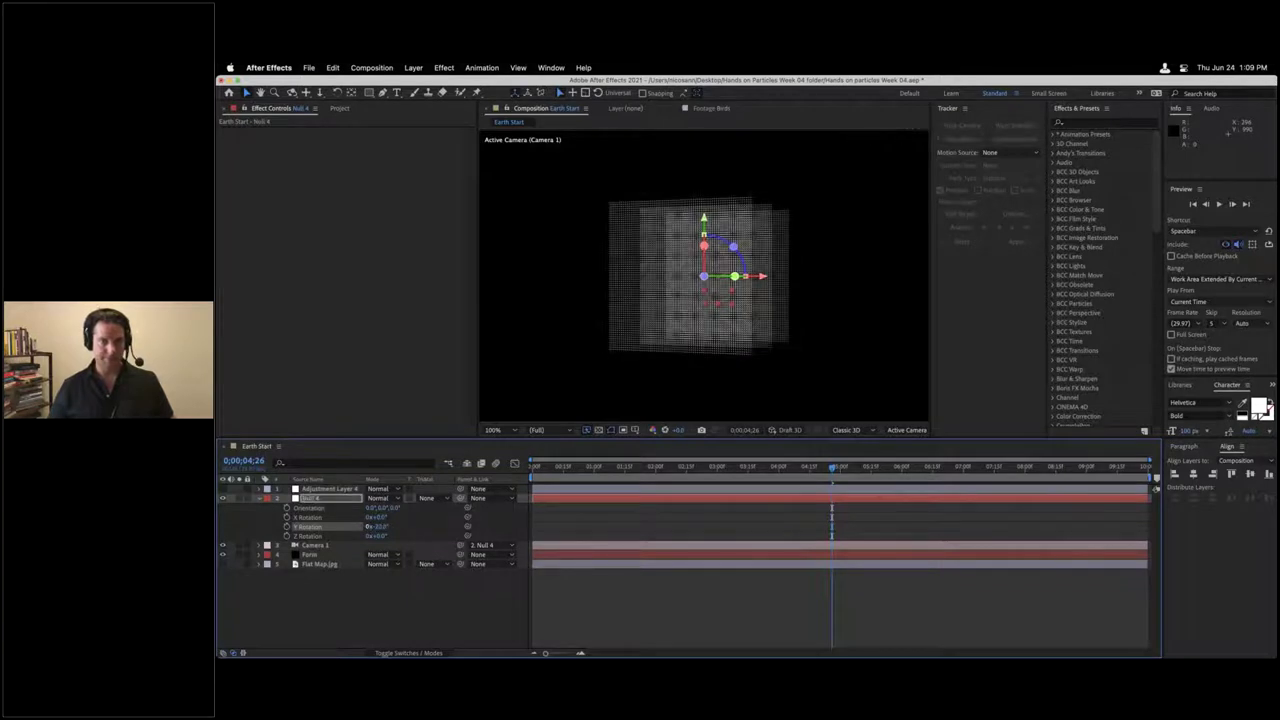
{"action": "left_click", "coordinate": [310, 555]}
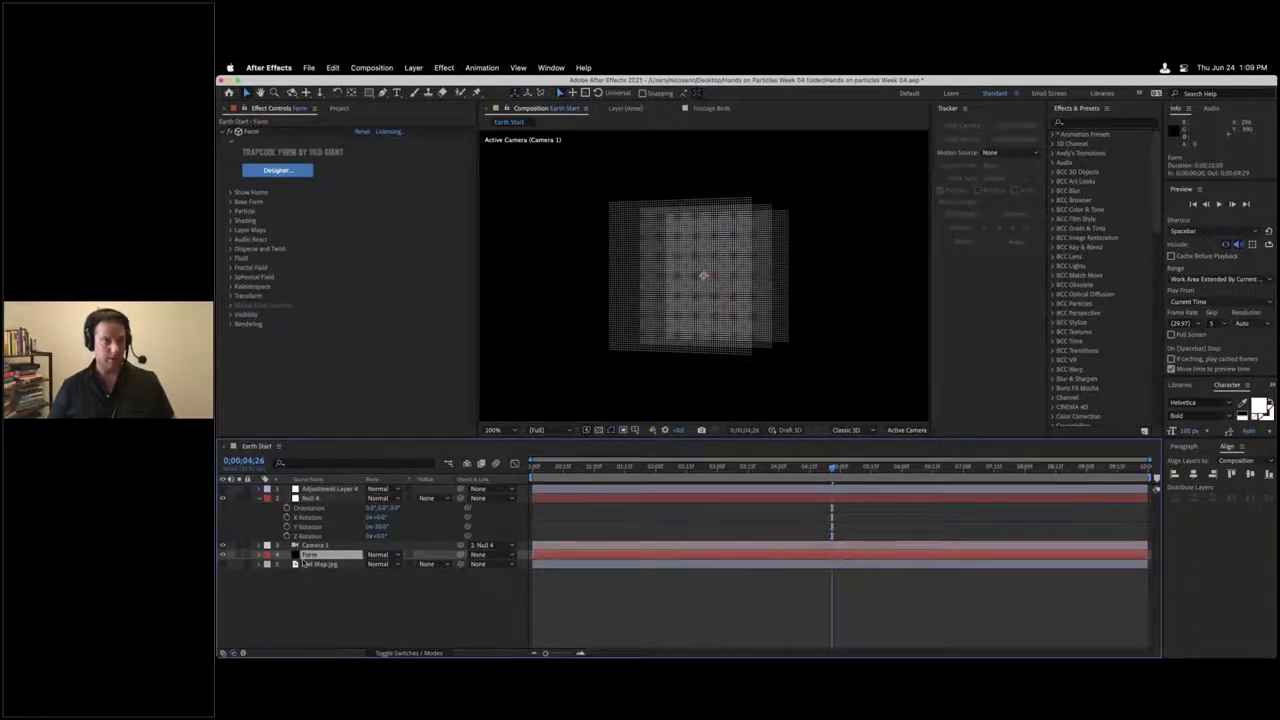
Step: Open Form Designer, browse the particle blocks and presets, then view the Box - Grid 70×70×3 base form
{"action": "left_click", "coordinate": [265, 171]}
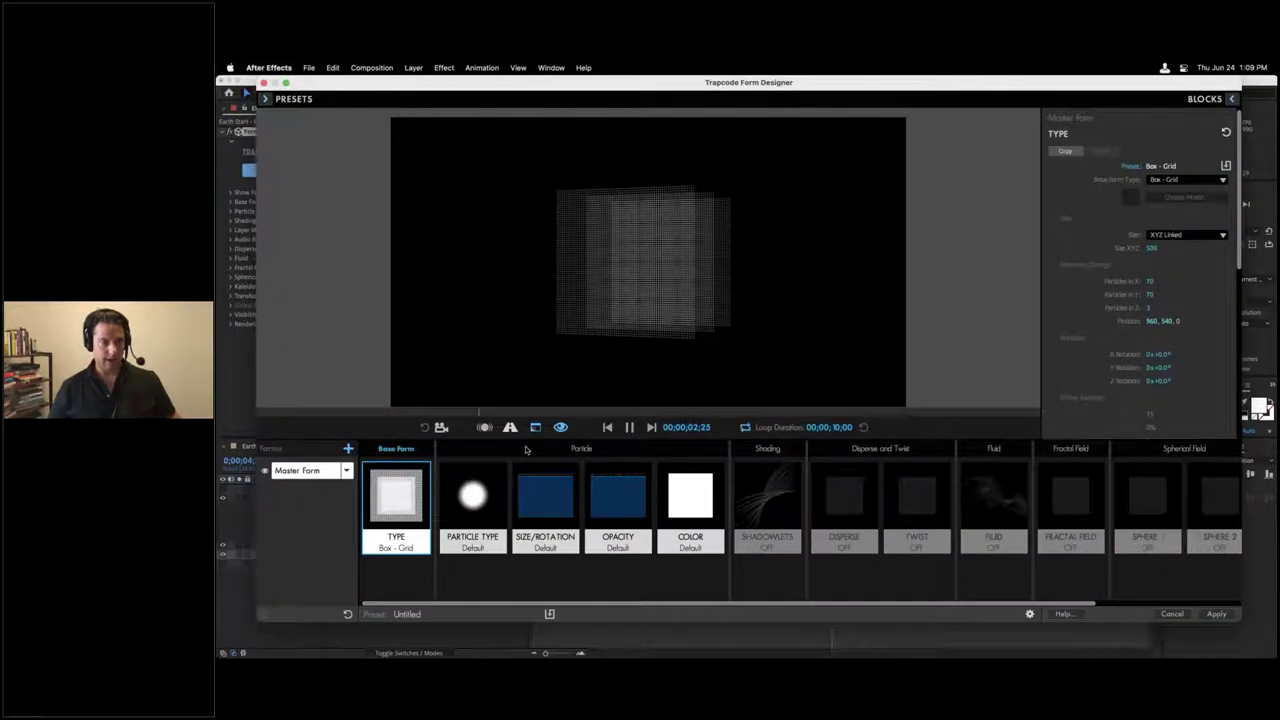
{"action": "left_click", "coordinate": [472, 500]}
{"action": "left_click", "coordinate": [545, 500]}
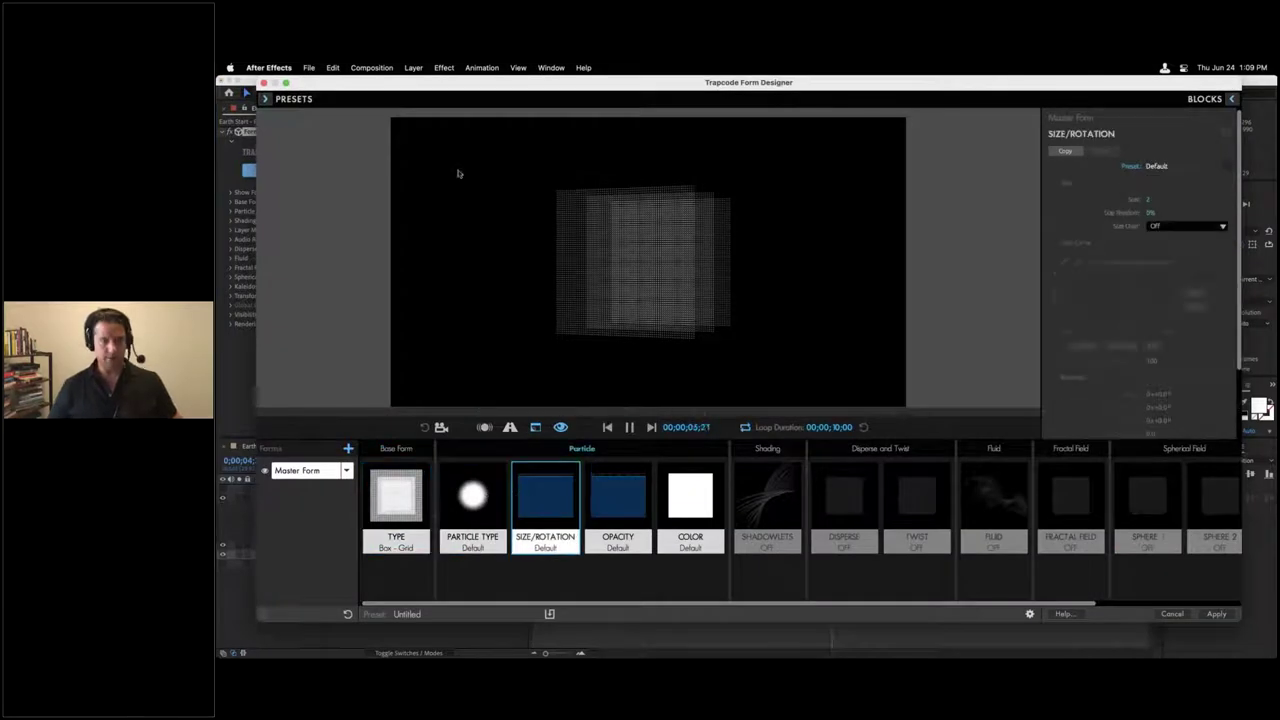
{"action": "left_click", "coordinate": [1205, 98]}
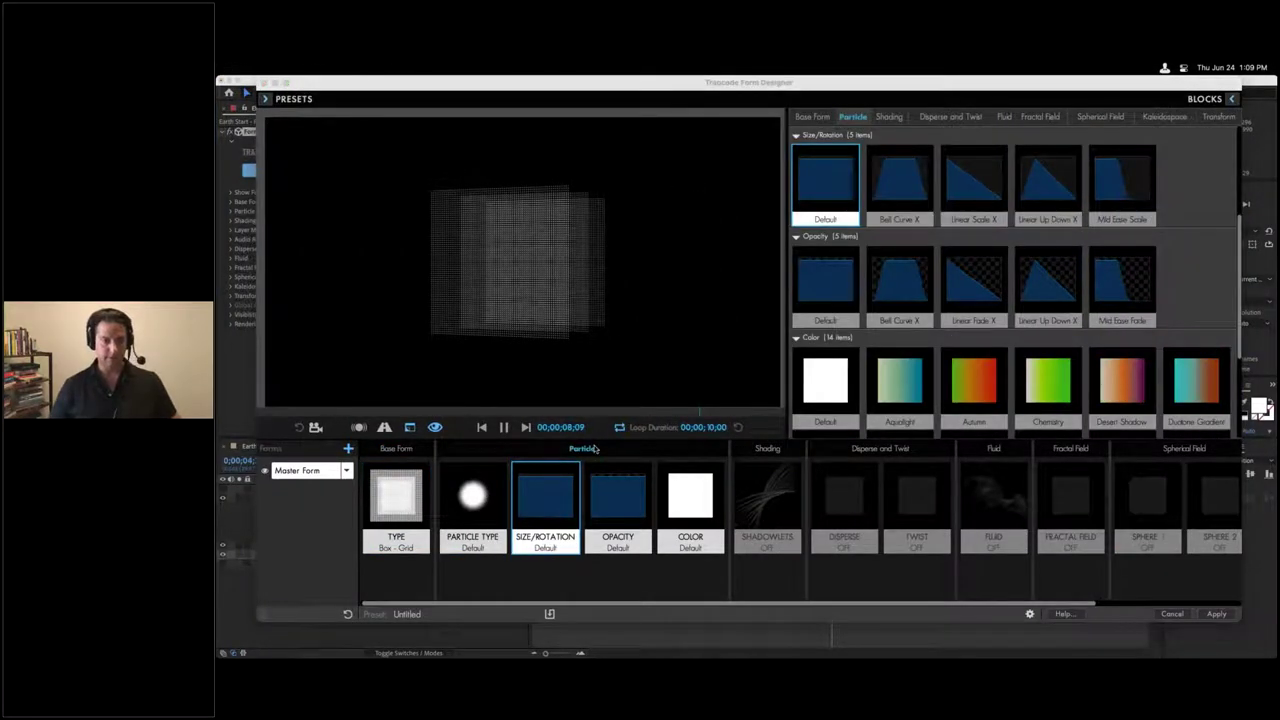
{"action": "left_click", "coordinate": [532, 505]}
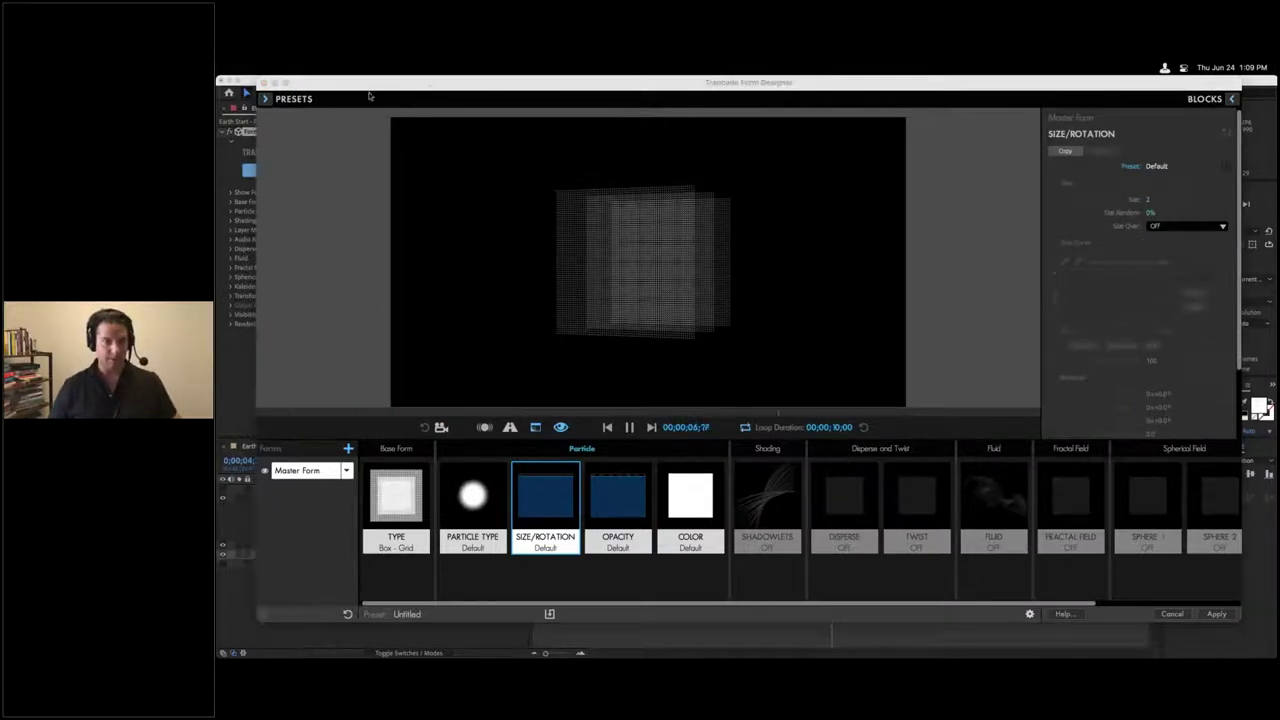
{"action": "left_click", "coordinate": [410, 512]}
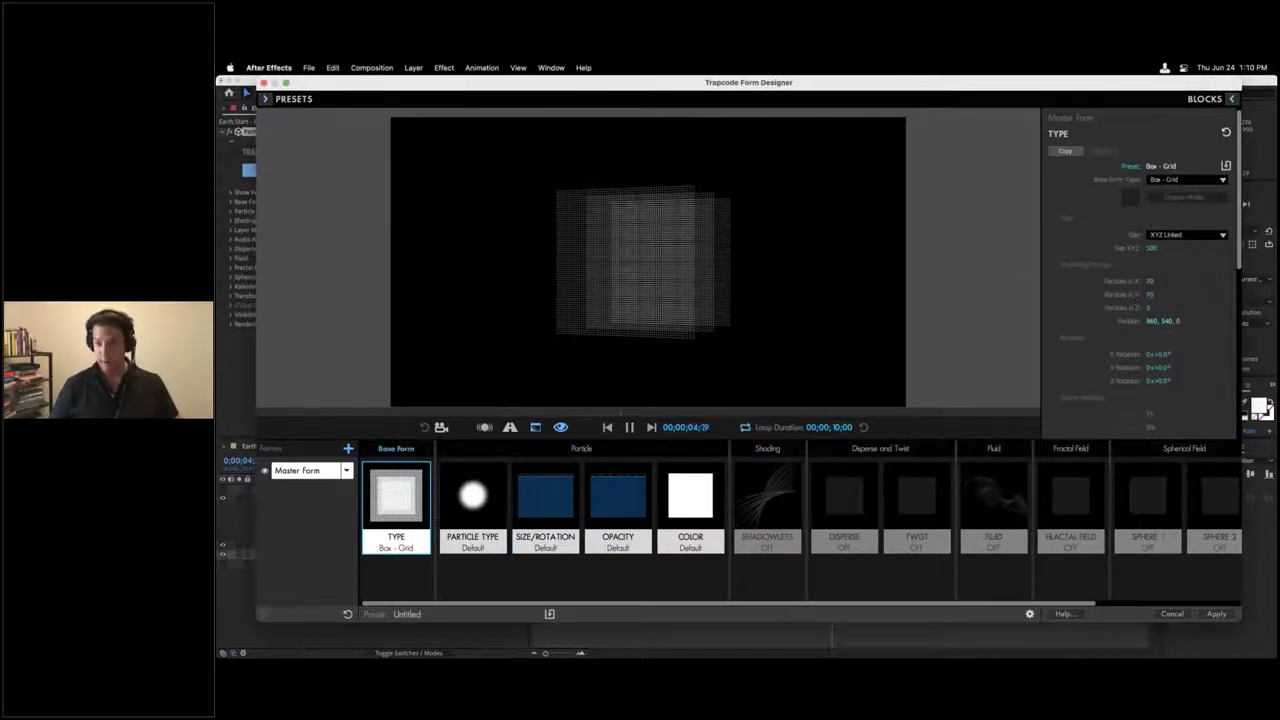
Step: In the Type block, set Particles in Z to 1 and Size XYZ to 1000
{"action": "left_click", "coordinate": [1151, 308]}
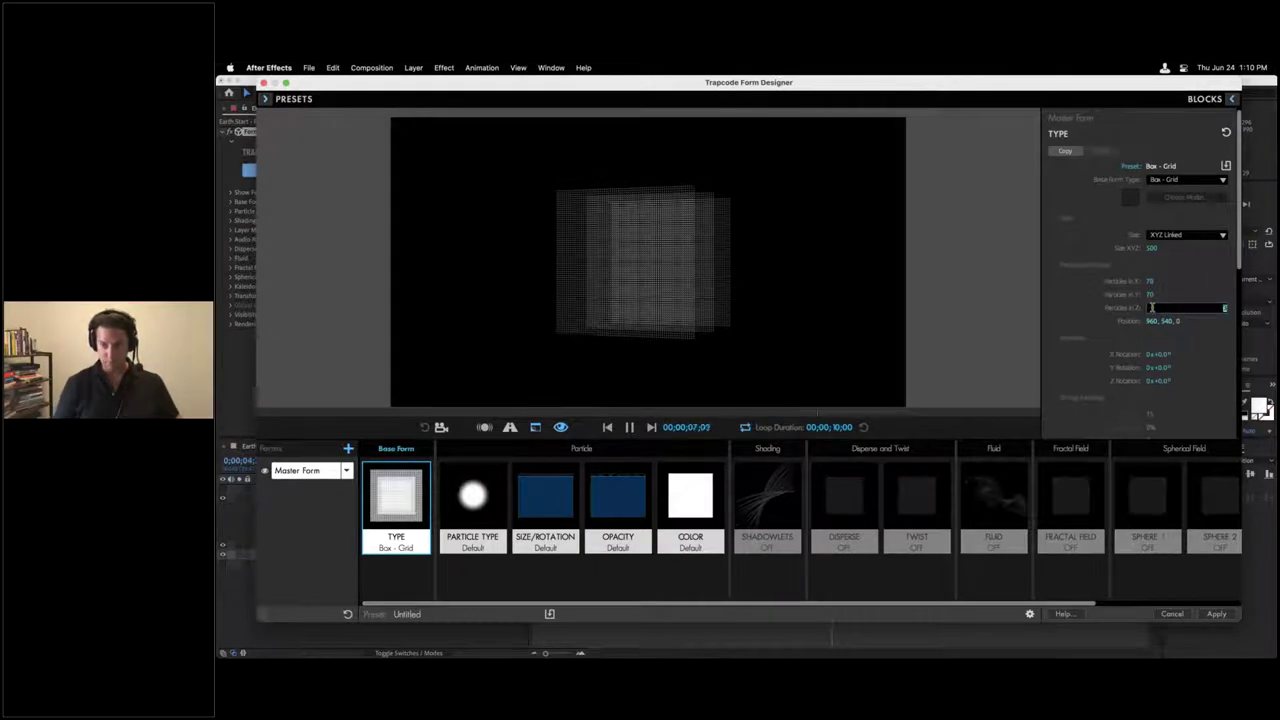
{"action": "type", "text": "1"}
{"action": "key", "text": "Return"}
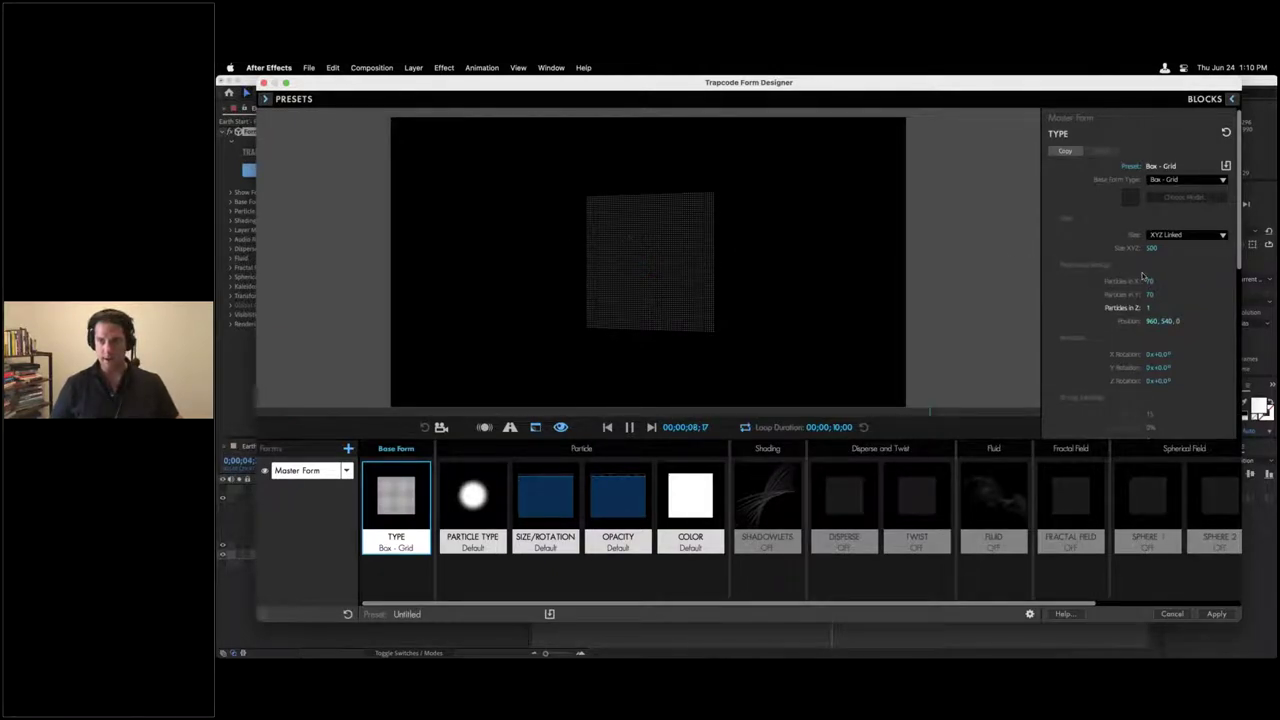
{"action": "left_click", "coordinate": [1152, 249]}
{"action": "type", "text": "1000"}
{"action": "key", "text": "Return"}
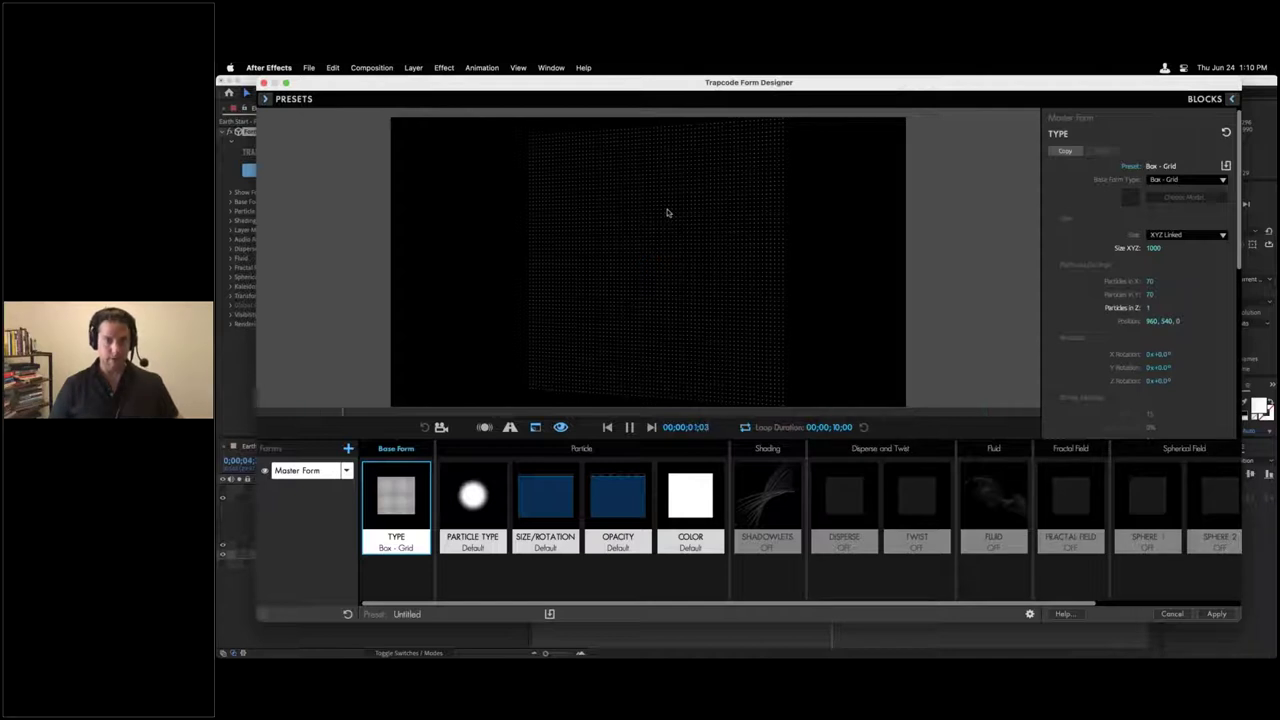
{"action": "left_click", "coordinate": [560, 507]}
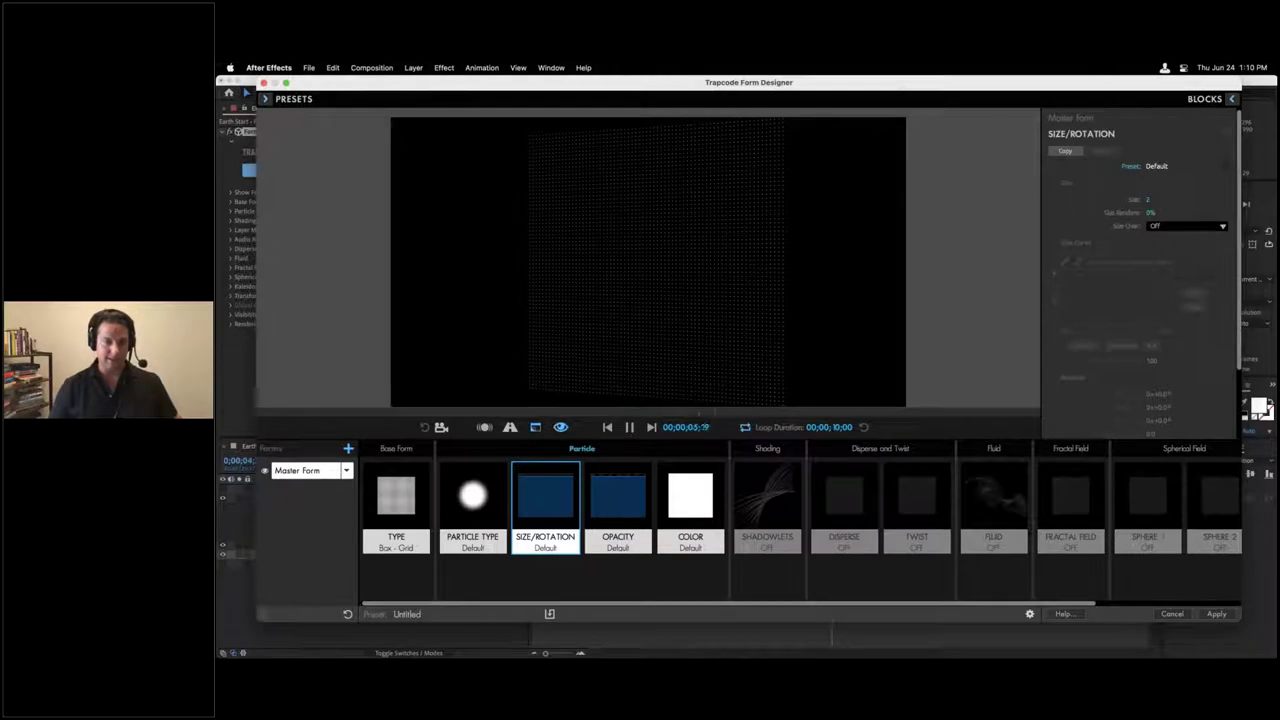
Step: Set Size Over to X and pencil a size curve rising at left, falling at right
{"action": "left_click", "coordinate": [1174, 226]}
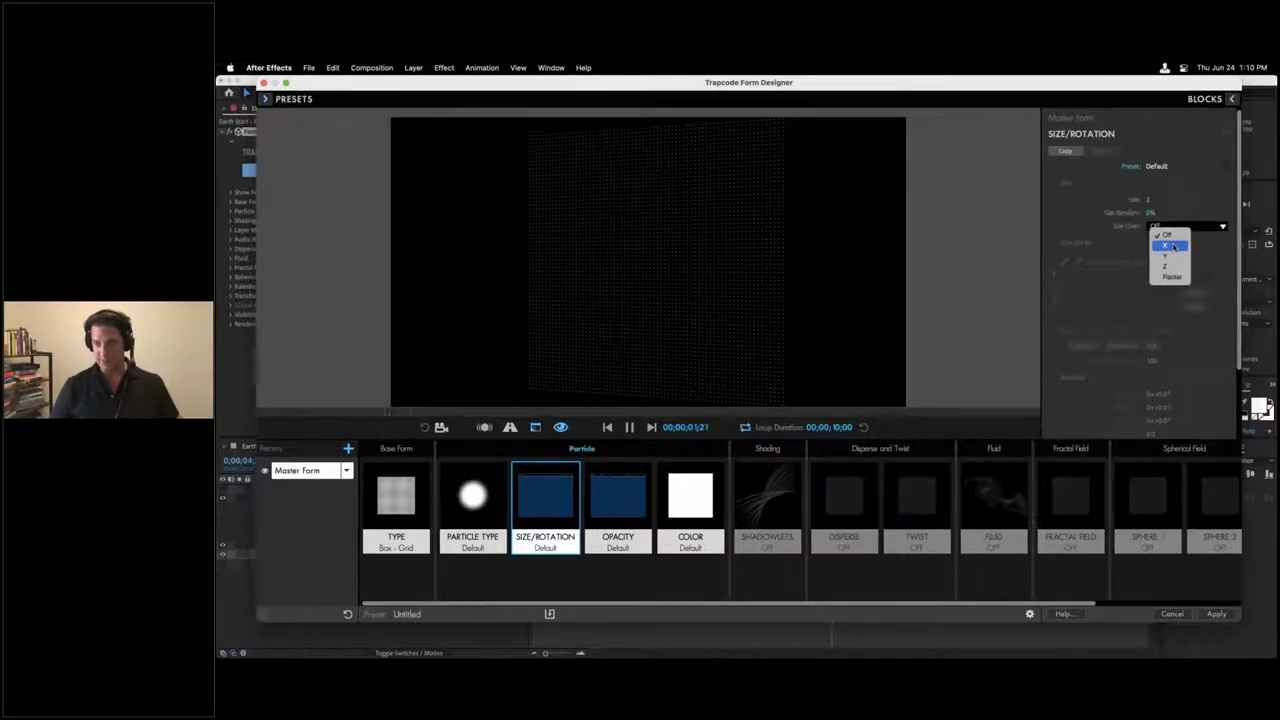
{"action": "left_click", "coordinate": [1174, 246]}
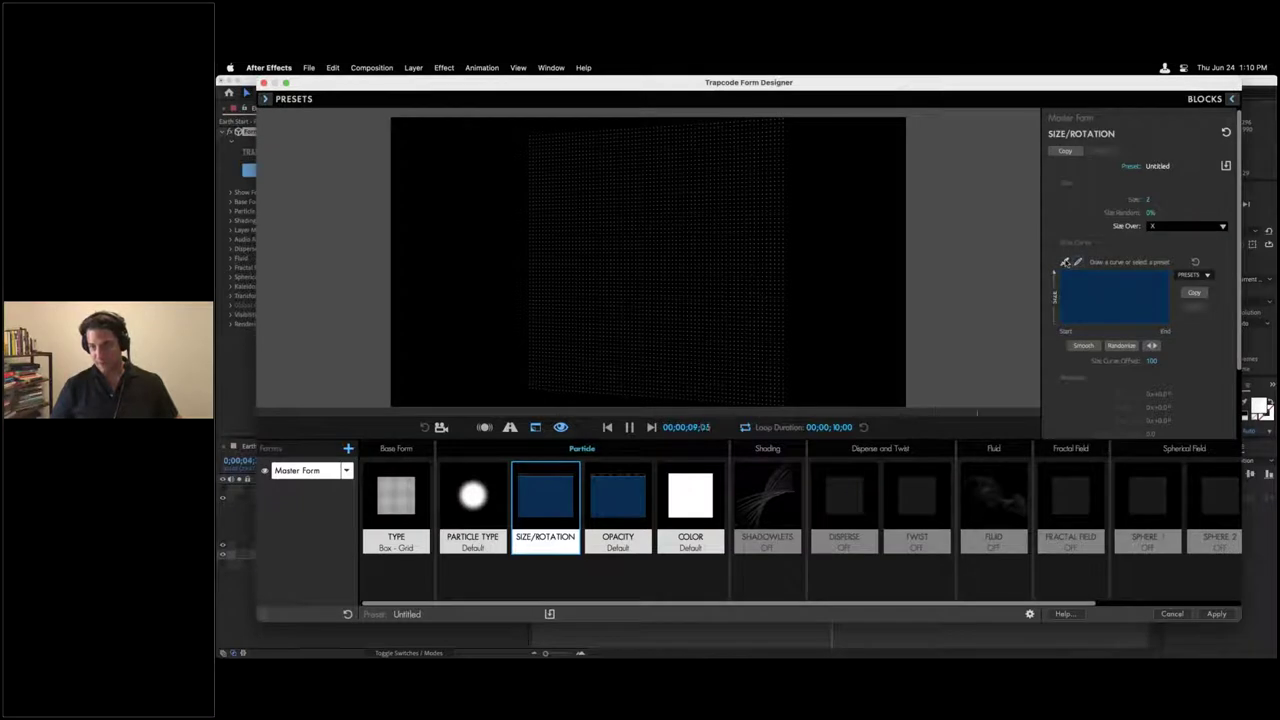
{"action": "left_click", "coordinate": [1063, 262]}
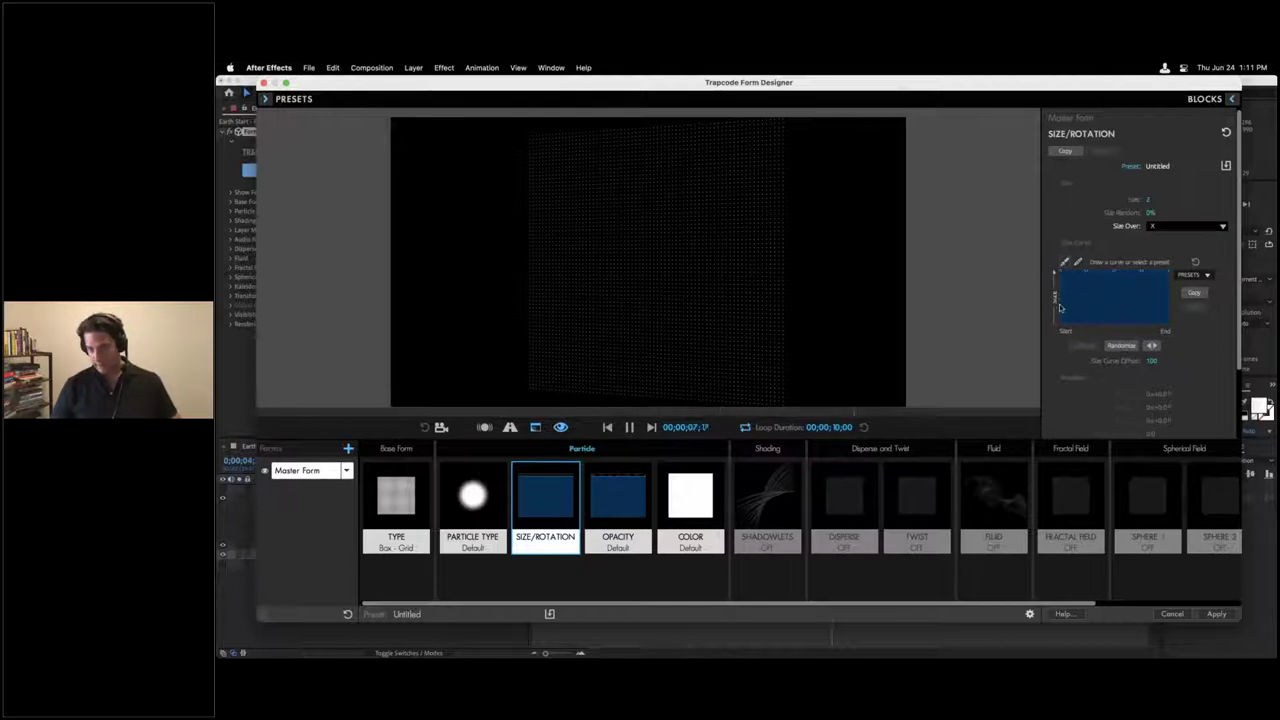
{"action": "left_click_drag", "start_coordinate": [1062, 272], "coordinate": [1065, 338]}
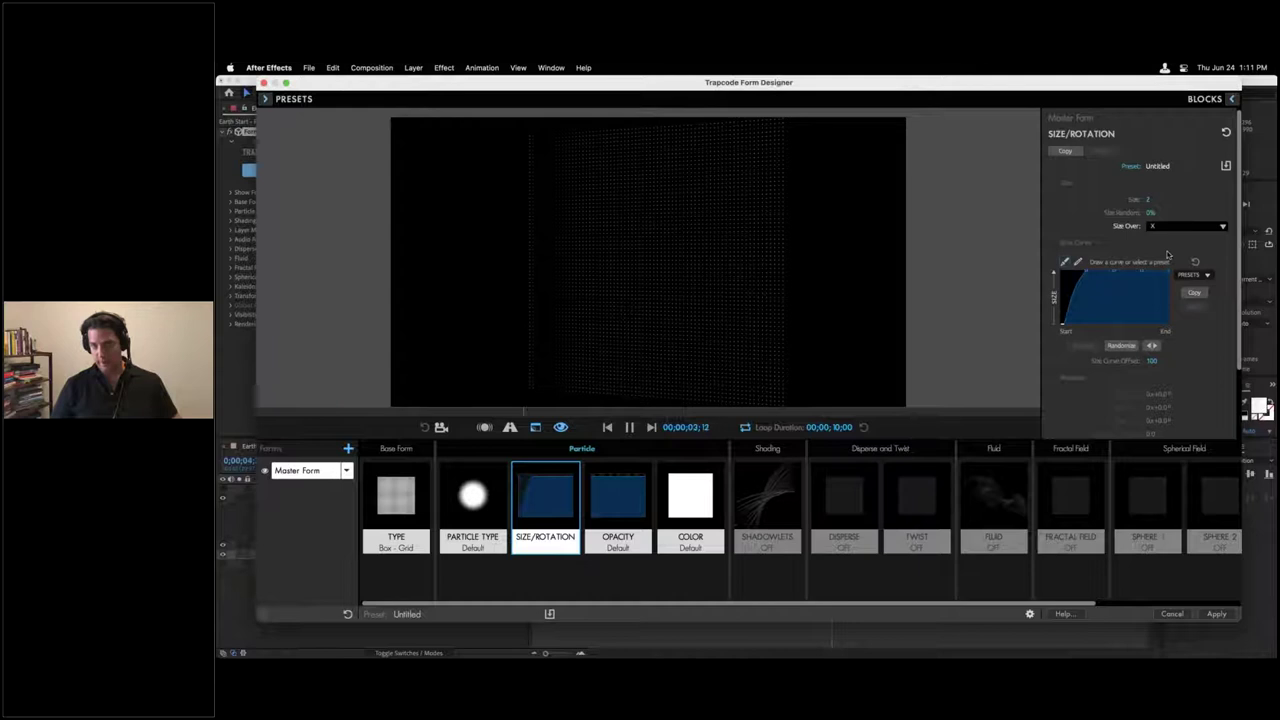
{"action": "left_click_drag", "start_coordinate": [1168, 272], "coordinate": [1165, 328]}
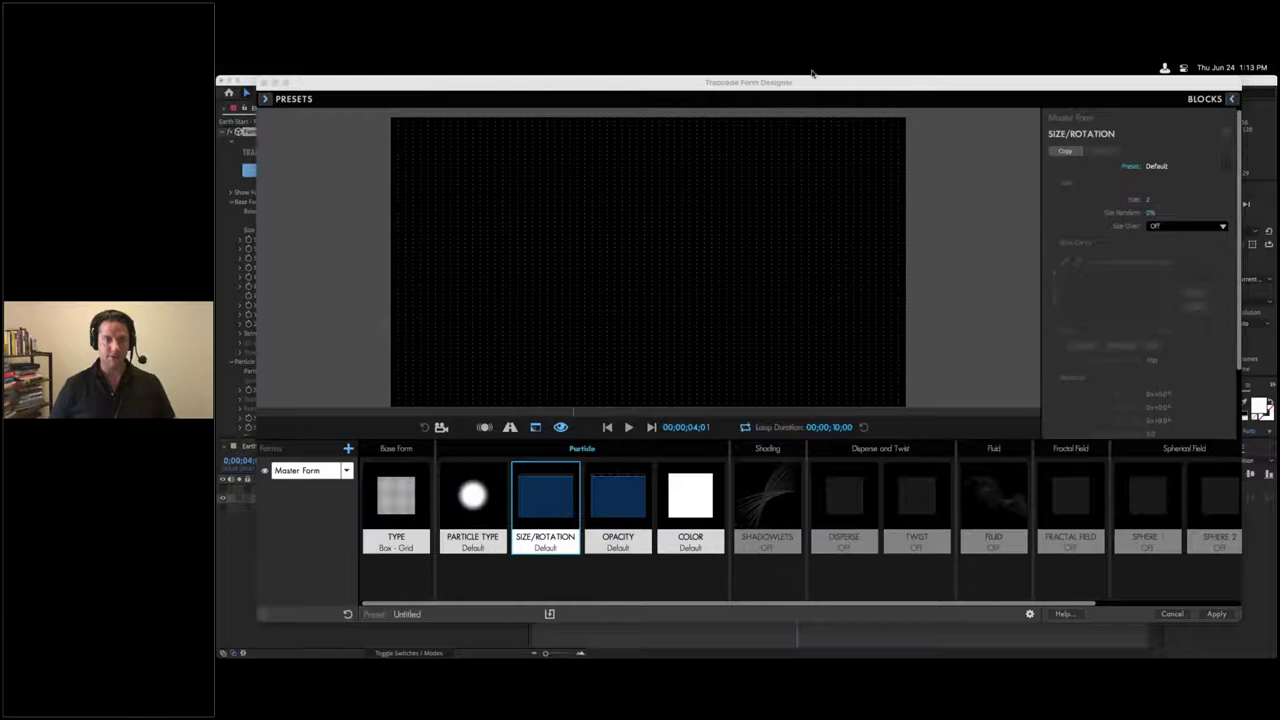
Step: Set Size Over to X in the Size/Rotation block
{"action": "left_click", "coordinate": [1221, 225]}
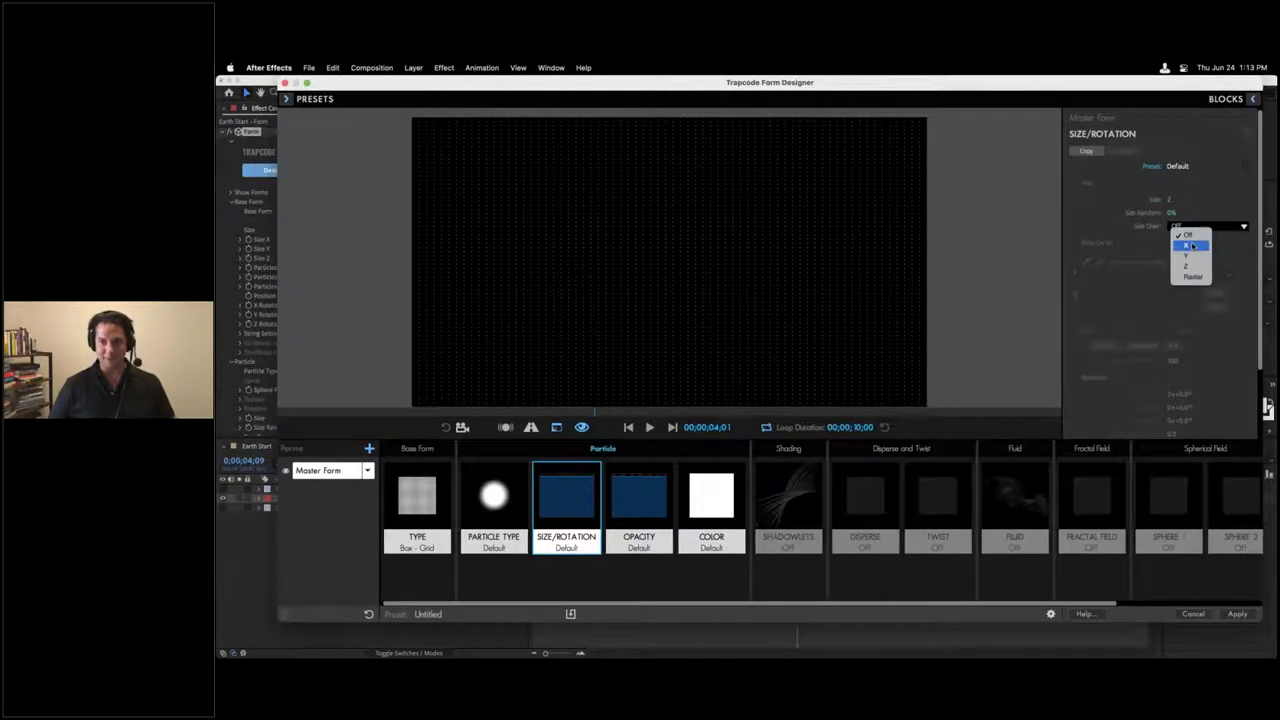
{"action": "left_click", "coordinate": [1192, 246]}
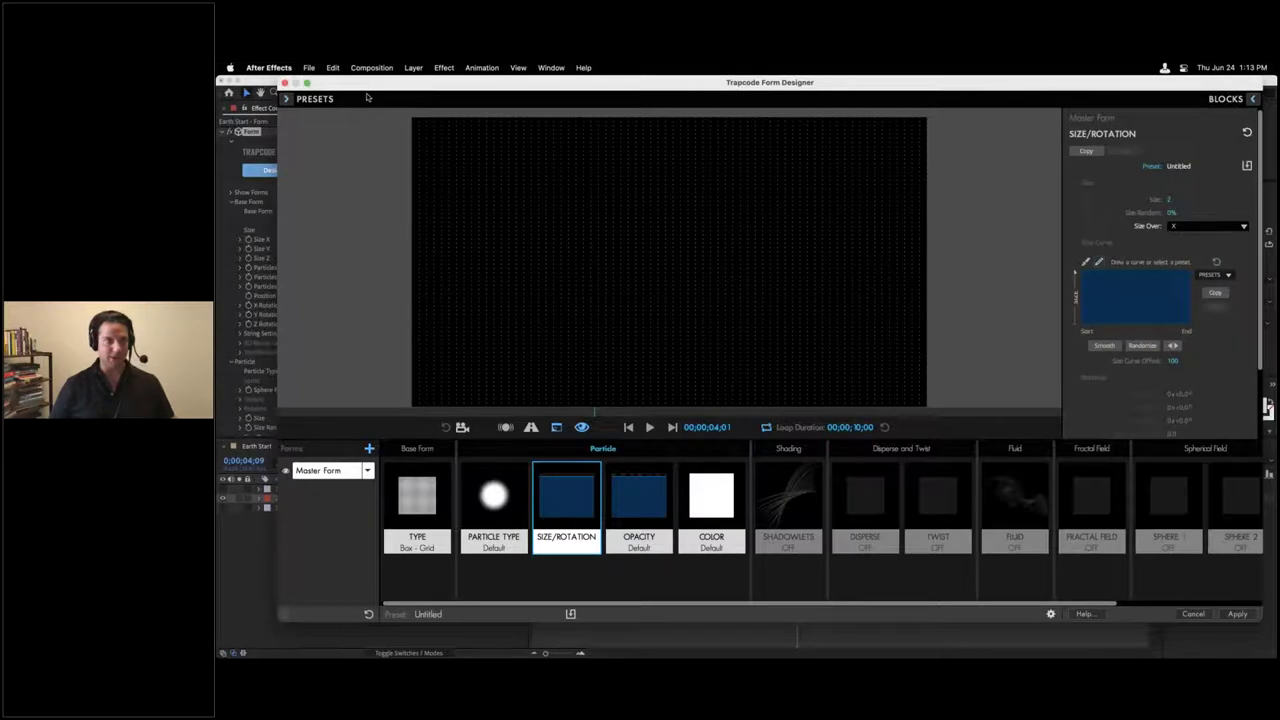
{"action": "left_click", "coordinate": [314, 98]}
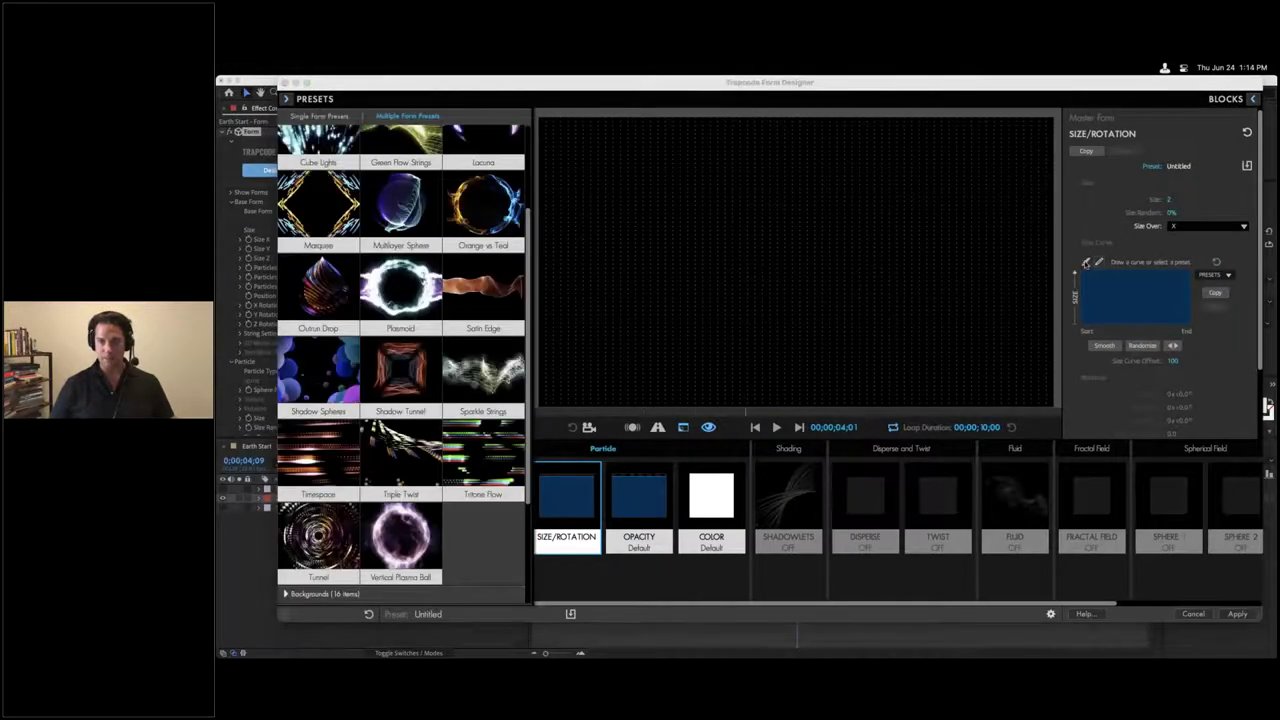
{"action": "left_click", "coordinate": [1085, 273]}
Step: Draw a plateau-shaped size curve that rises at the left edge and drops at the right
{"action": "left_click_drag", "start_coordinate": [1085, 273], "coordinate": [1088, 320]}
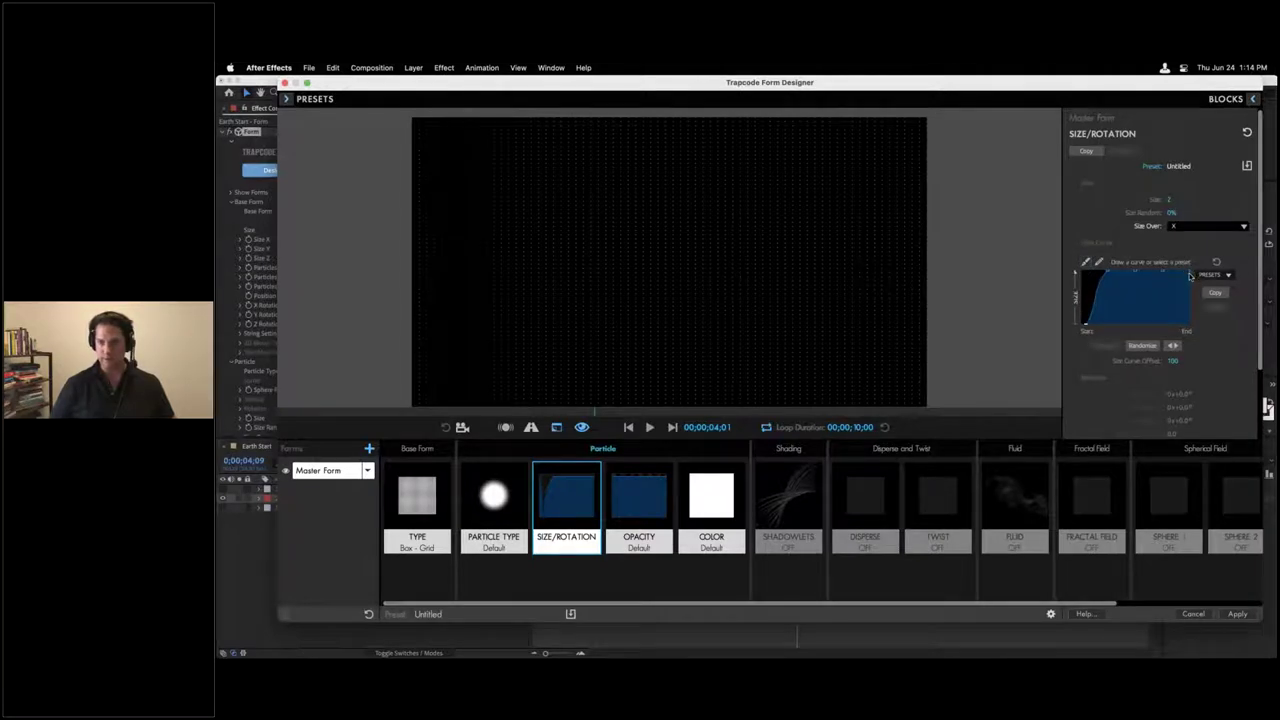
{"action": "left_click_drag", "start_coordinate": [1190, 276], "coordinate": [1182, 330]}
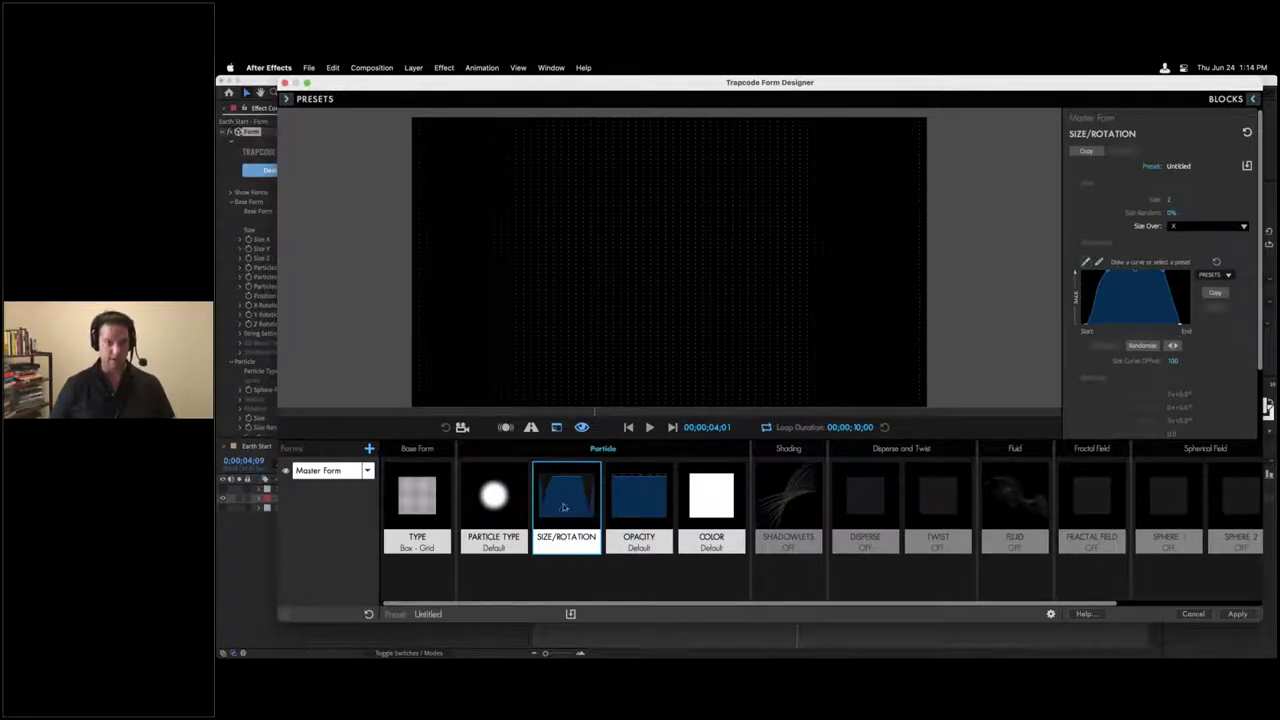
{"action": "left_click_drag", "start_coordinate": [1189, 273], "coordinate": [1188, 314]}
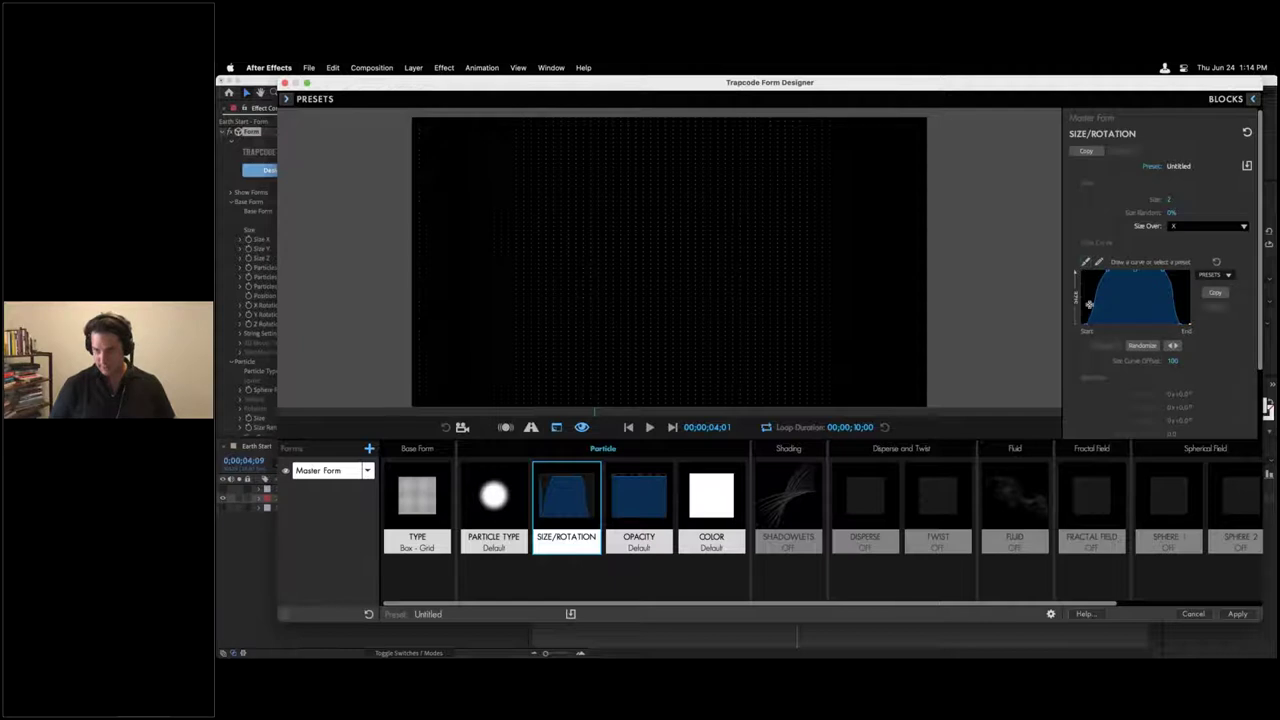
{"action": "left_click_drag", "start_coordinate": [1095, 321], "coordinate": [1097, 331]}
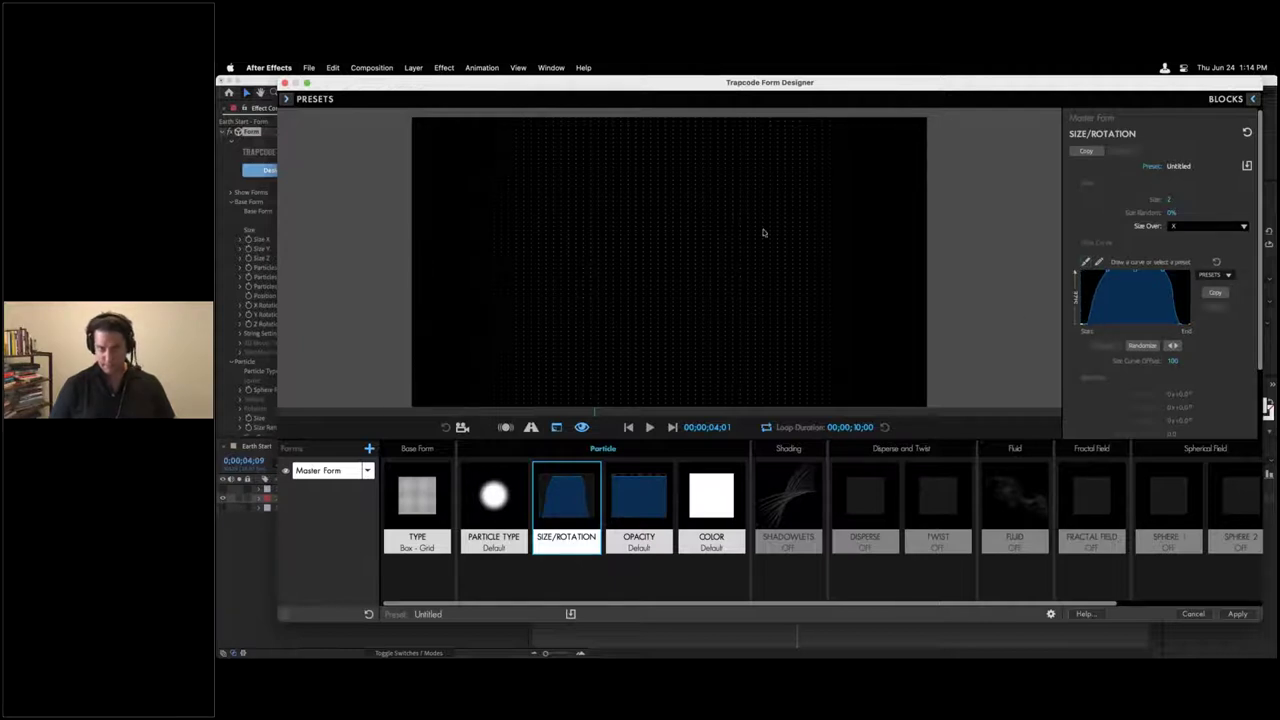
{"action": "left_click_drag", "start_coordinate": [677, 83], "coordinate": [712, 79]}
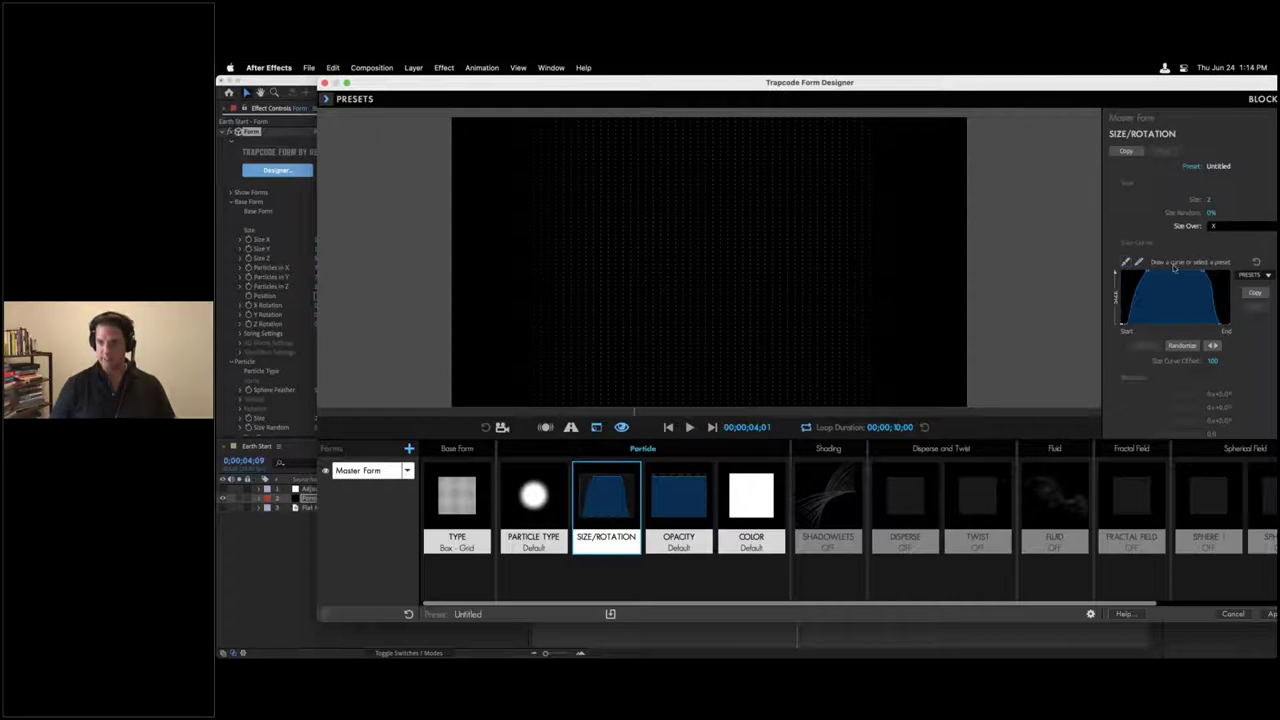
Step: Pull a central dip into the size curve, set Size to 5 and Size Random to 58%
{"action": "mouse_move", "coordinate": [1175, 300]}
{"action": "left_mouse_down"}
{"action": "mouse_move", "coordinate": [1176, 335]}
{"action": "mouse_move", "coordinate": [1176, 298]}
{"action": "left_mouse_up"}
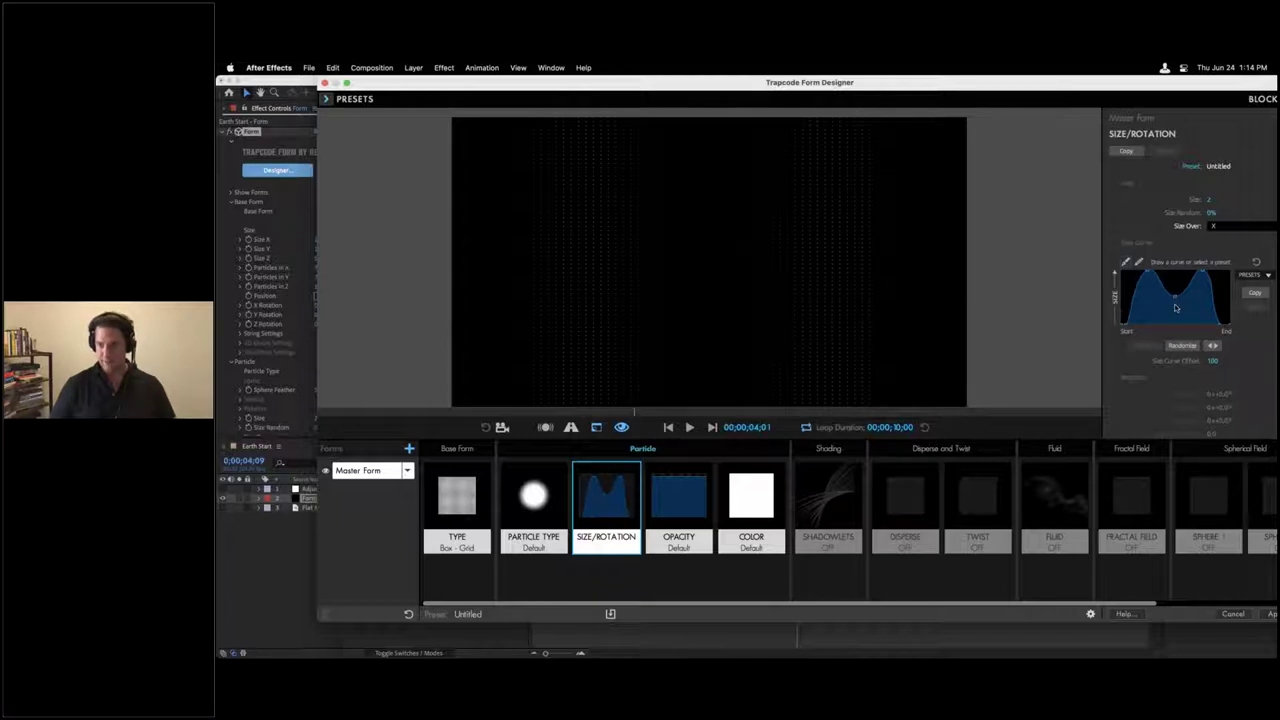
{"action": "left_click_drag", "start_coordinate": [1175, 298], "coordinate": [1173, 305]}
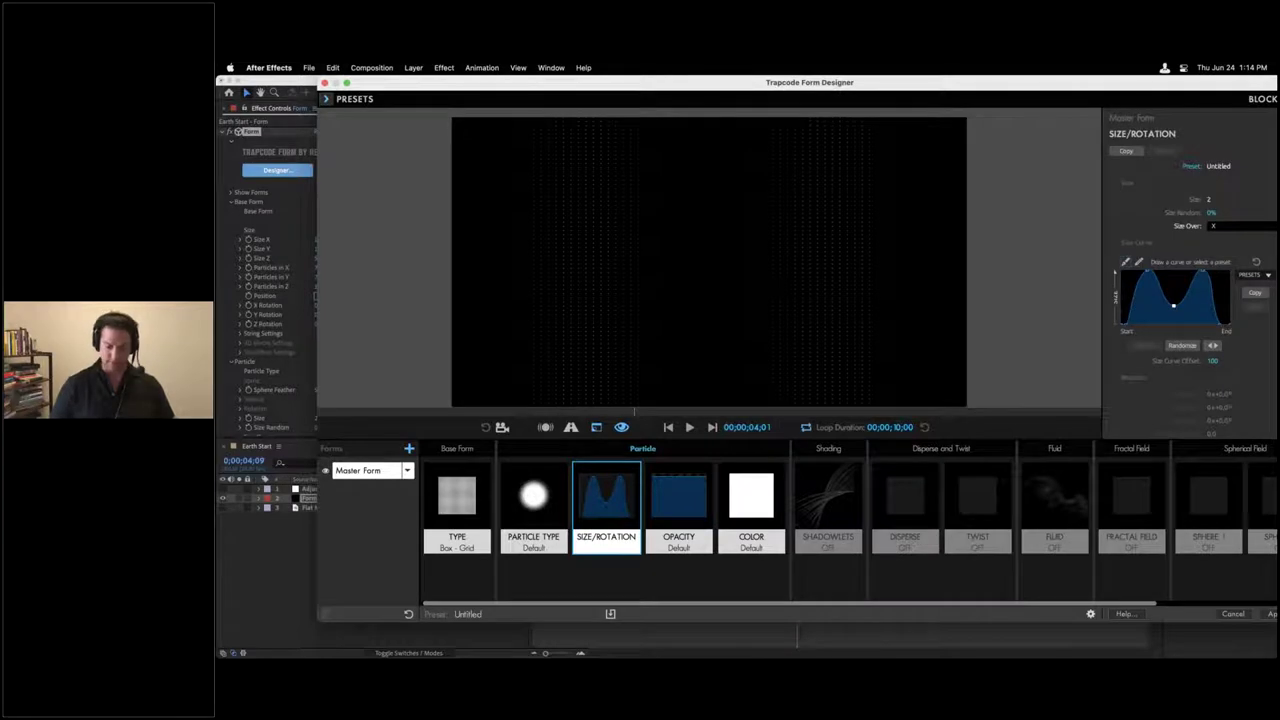
{"action": "left_click", "coordinate": [1208, 199]}
{"action": "type", "text": "5"}
{"action": "key", "text": "Return"}
{"action": "left_click_drag", "start_coordinate": [1092, 90], "coordinate": [1070, 89]}
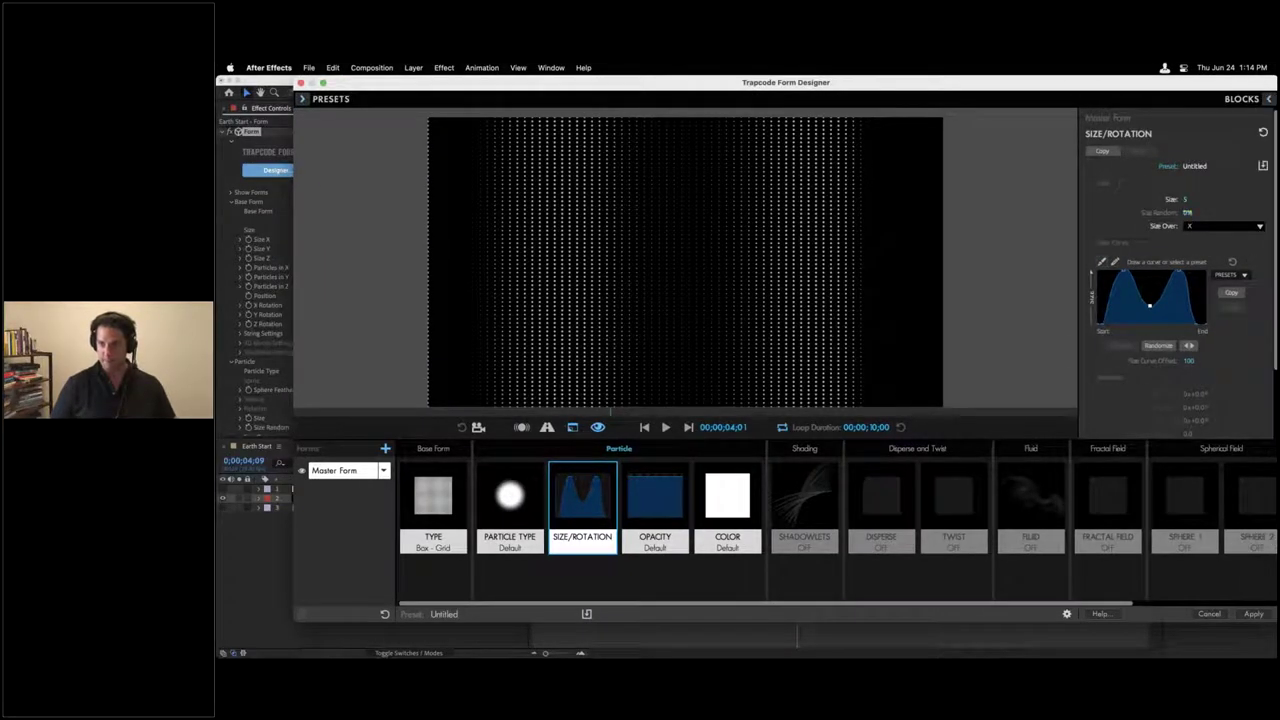
{"action": "left_click_drag", "start_coordinate": [1188, 212], "coordinate": [1192, 212]}
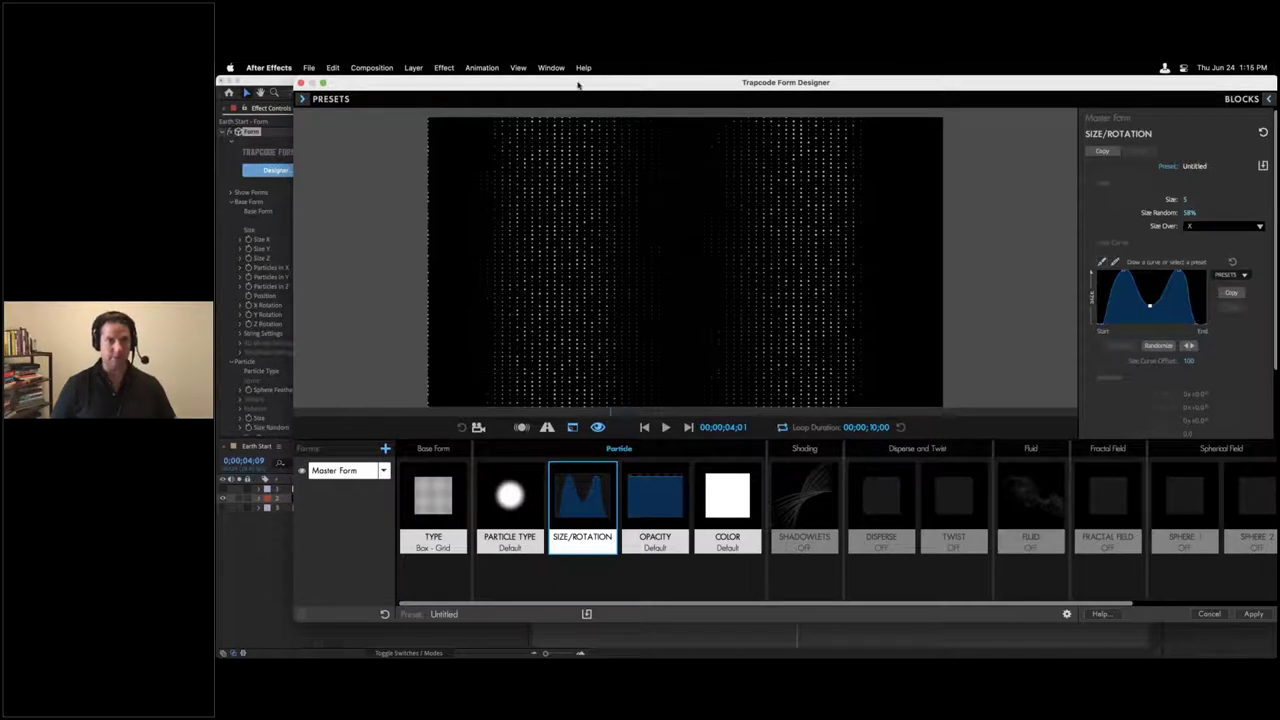
{"action": "mouse_move", "coordinate": [613, 84]}
{"action": "left_mouse_down"}
{"action": "mouse_move", "coordinate": [734, 82]}
{"action": "mouse_move", "coordinate": [632, 84]}
{"action": "left_mouse_up"}
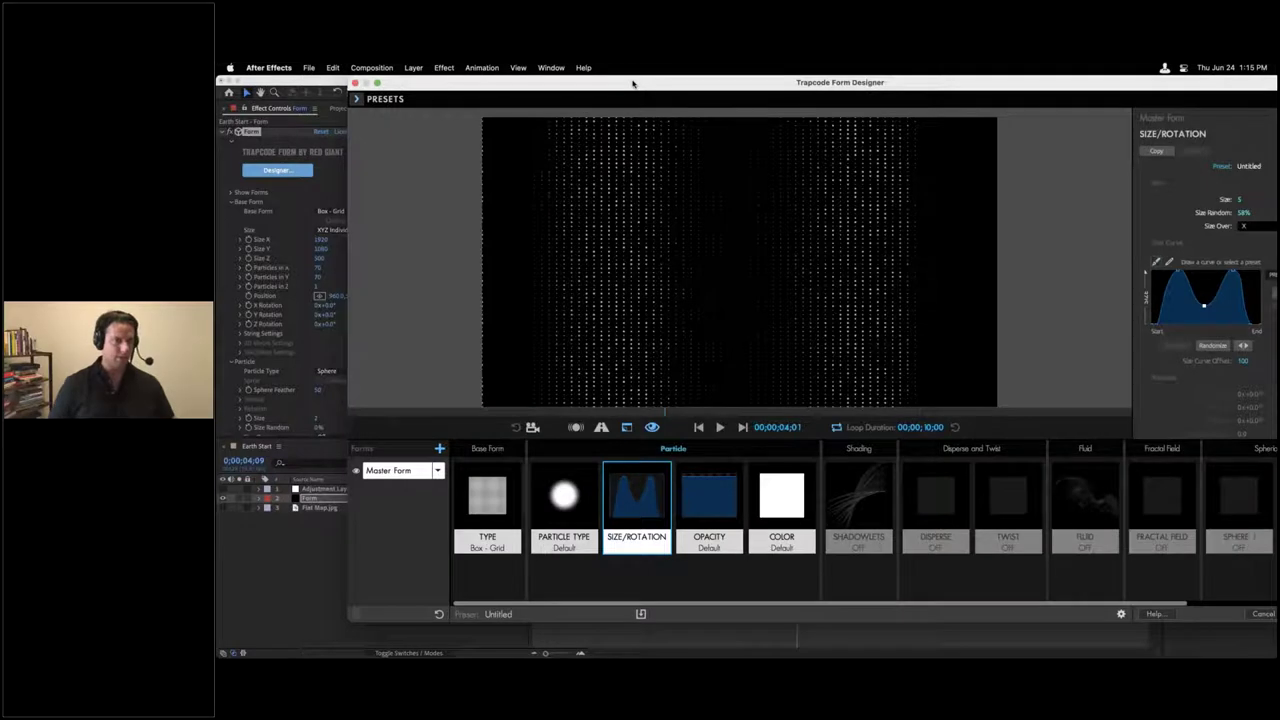
Step: Browse the Single Form Presets, collapsing Basics, Fractals, Shape Grids, Landscape and Geometry
{"action": "left_click", "coordinate": [356, 99]}
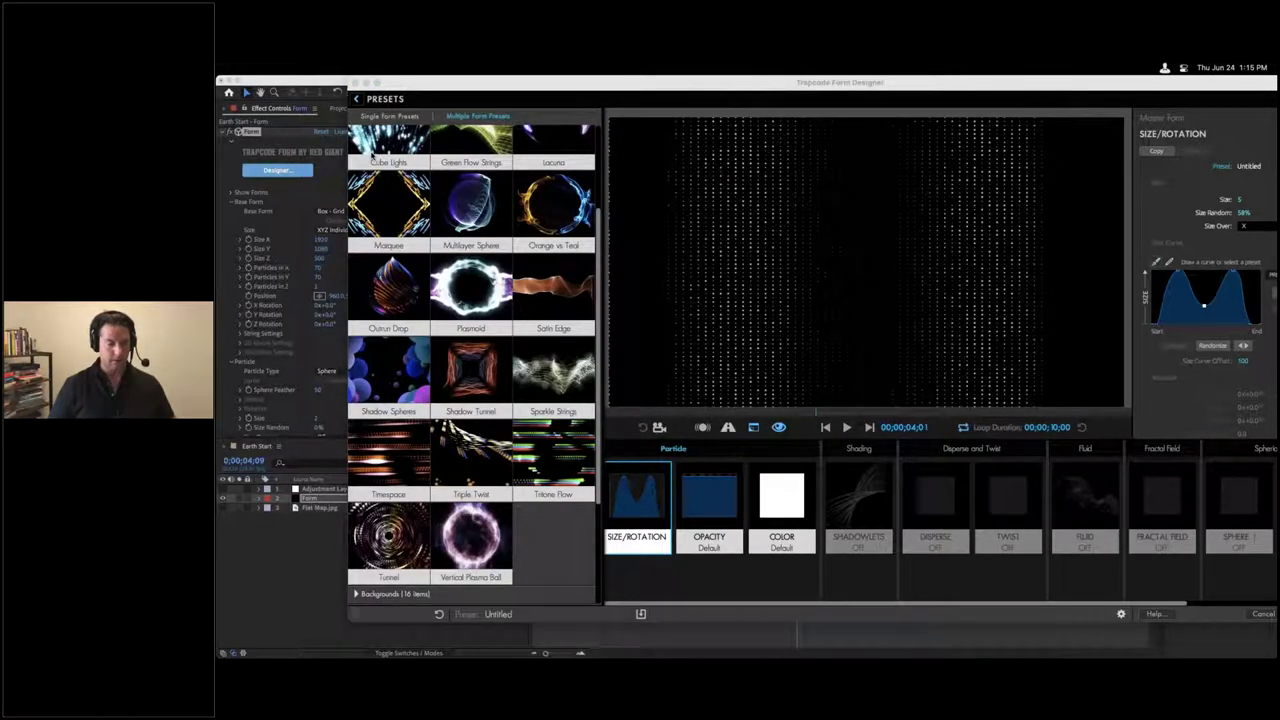
{"action": "left_click", "coordinate": [394, 116]}
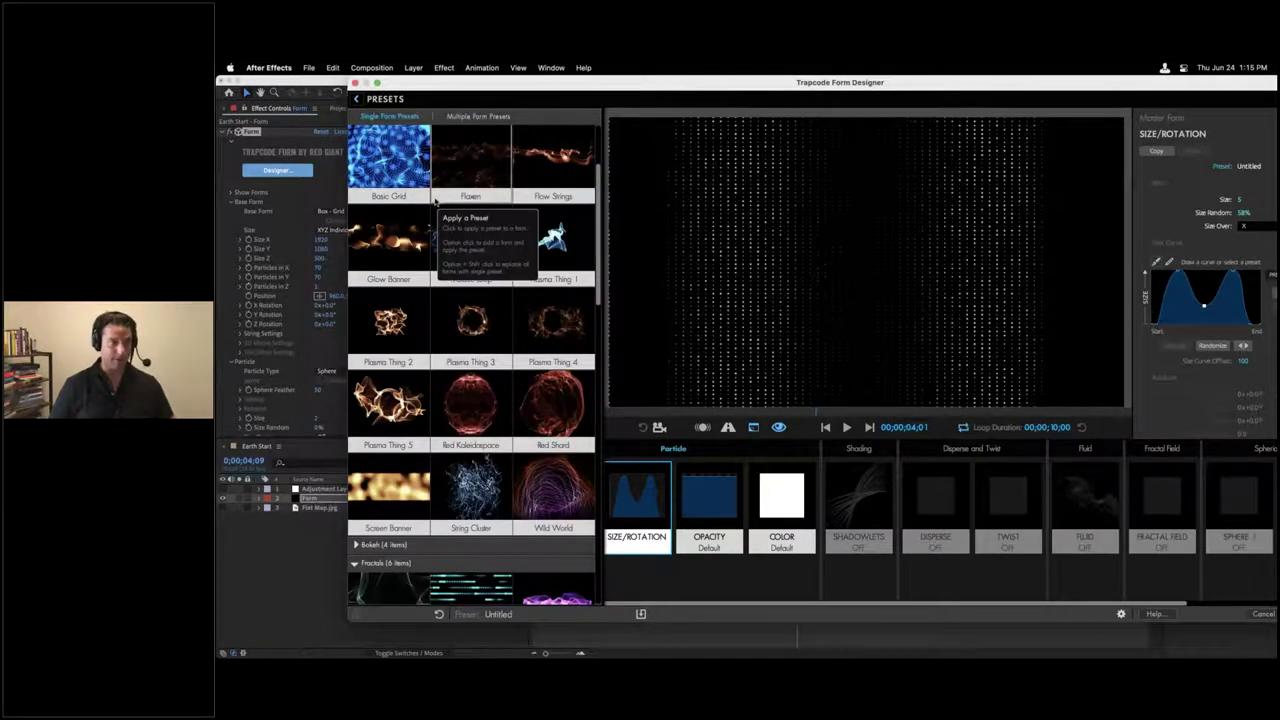
{"action": "scroll", "coordinate": [430, 205], "scroll_direction": "up", "scroll_amount": 3}
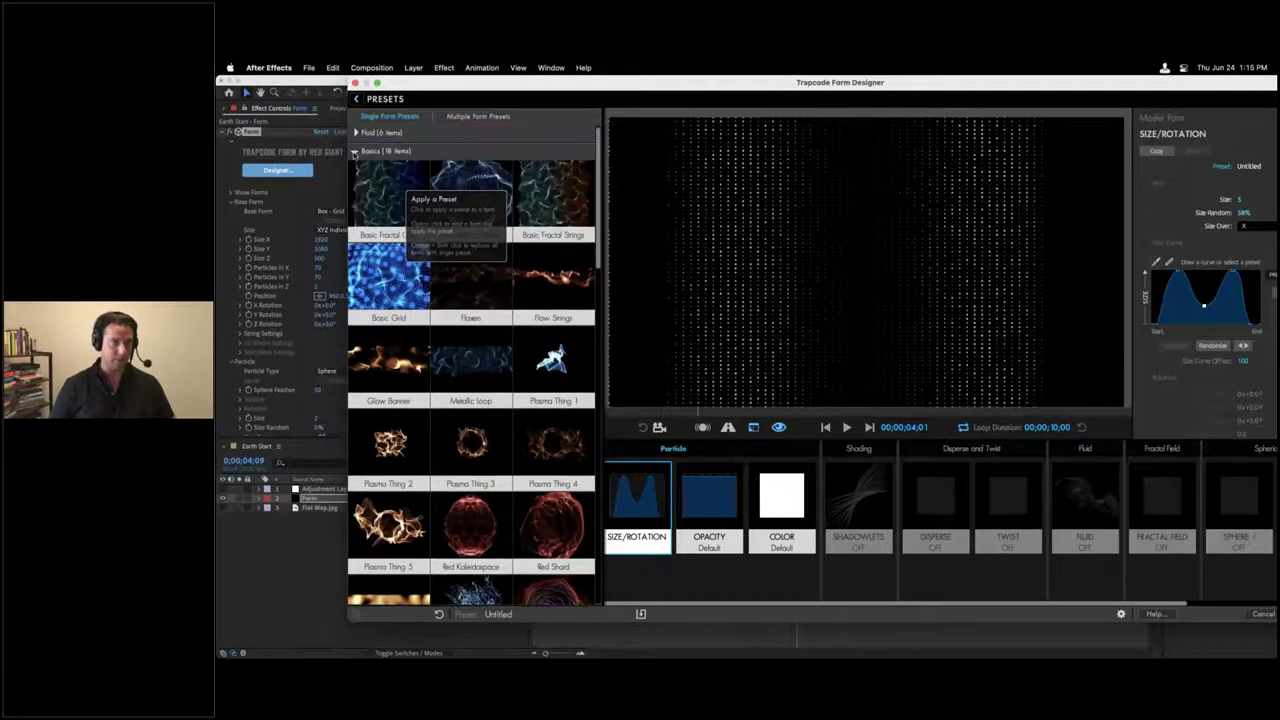
{"action": "left_click", "coordinate": [353, 151]}
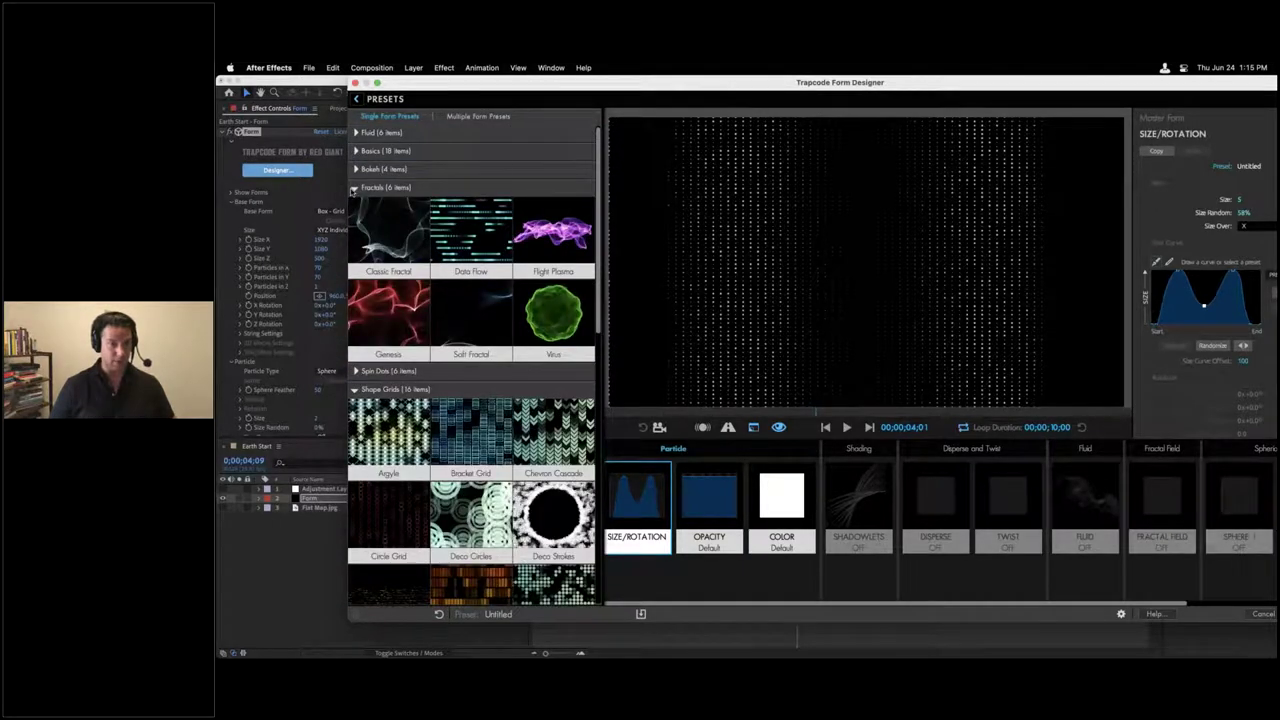
{"action": "left_click", "coordinate": [353, 188]}
{"action": "left_click", "coordinate": [354, 224]}
{"action": "left_click", "coordinate": [354, 242]}
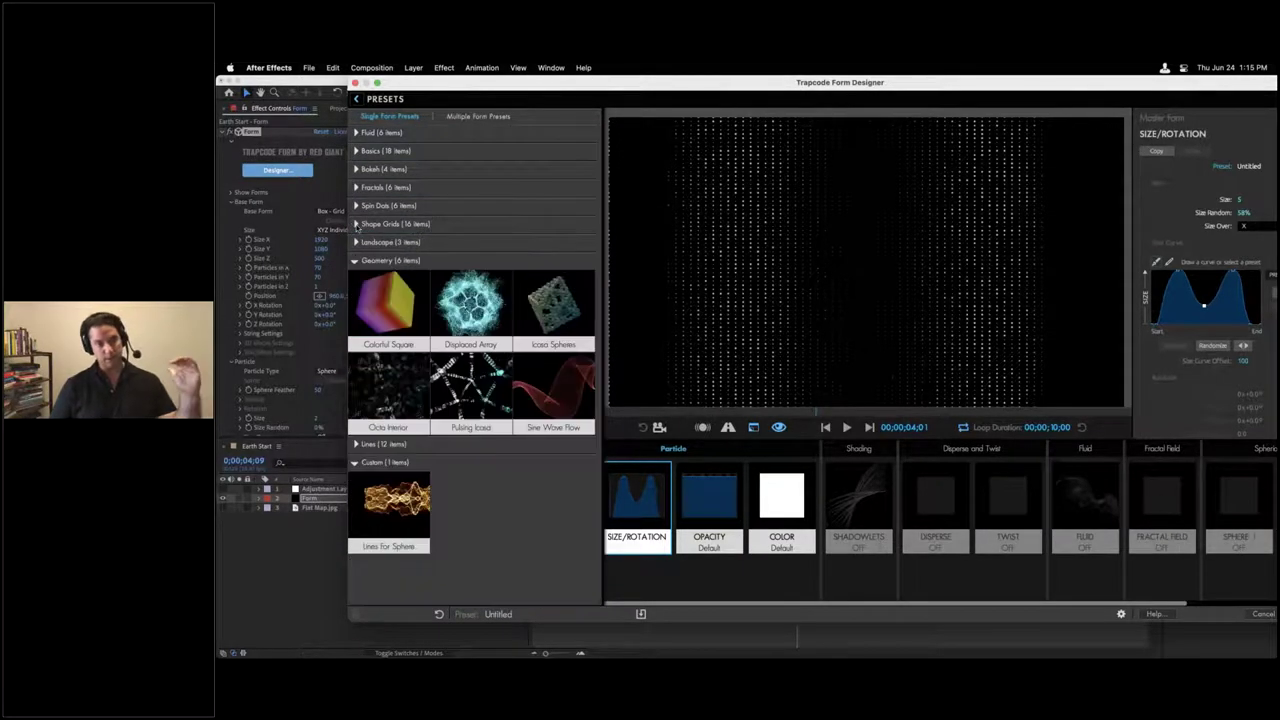
{"action": "left_click", "coordinate": [354, 261]}
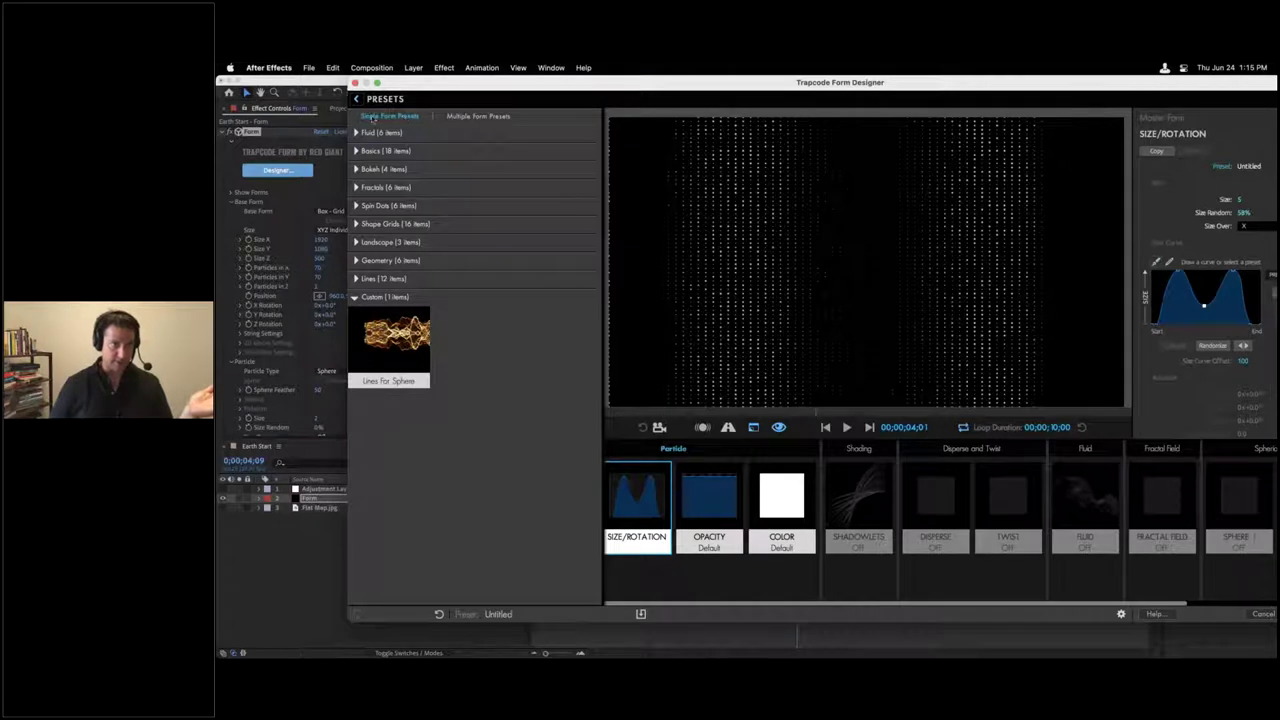
{"action": "left_click", "coordinate": [356, 224]}
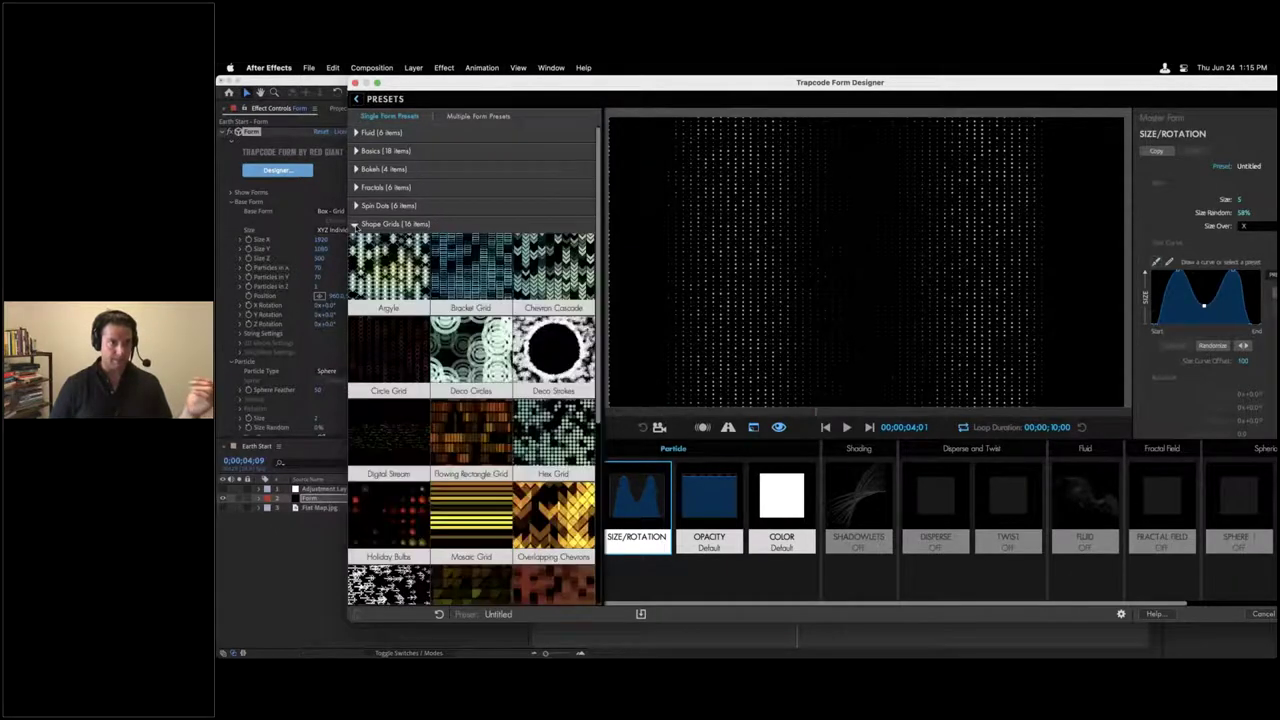
{"action": "scroll", "coordinate": [400, 300], "scroll_direction": "down", "scroll_amount": 3}
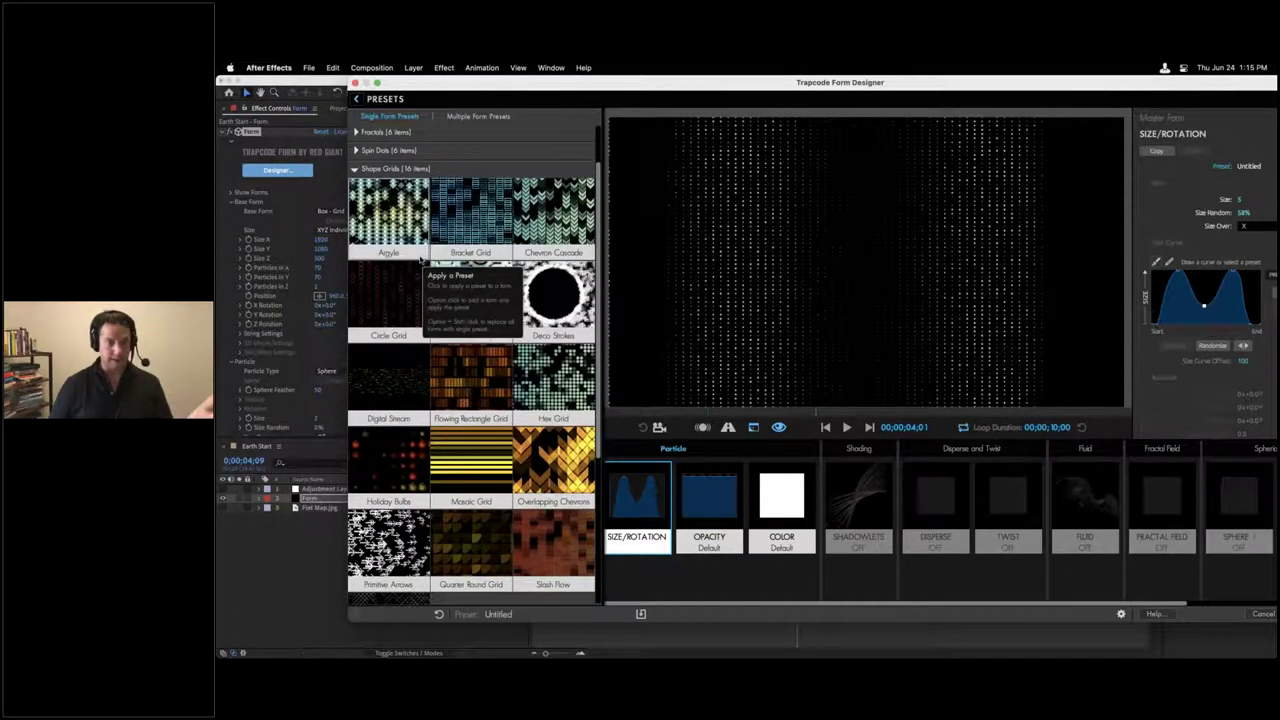
{"action": "scroll", "coordinate": [436, 250], "scroll_direction": "up", "scroll_amount": 3}
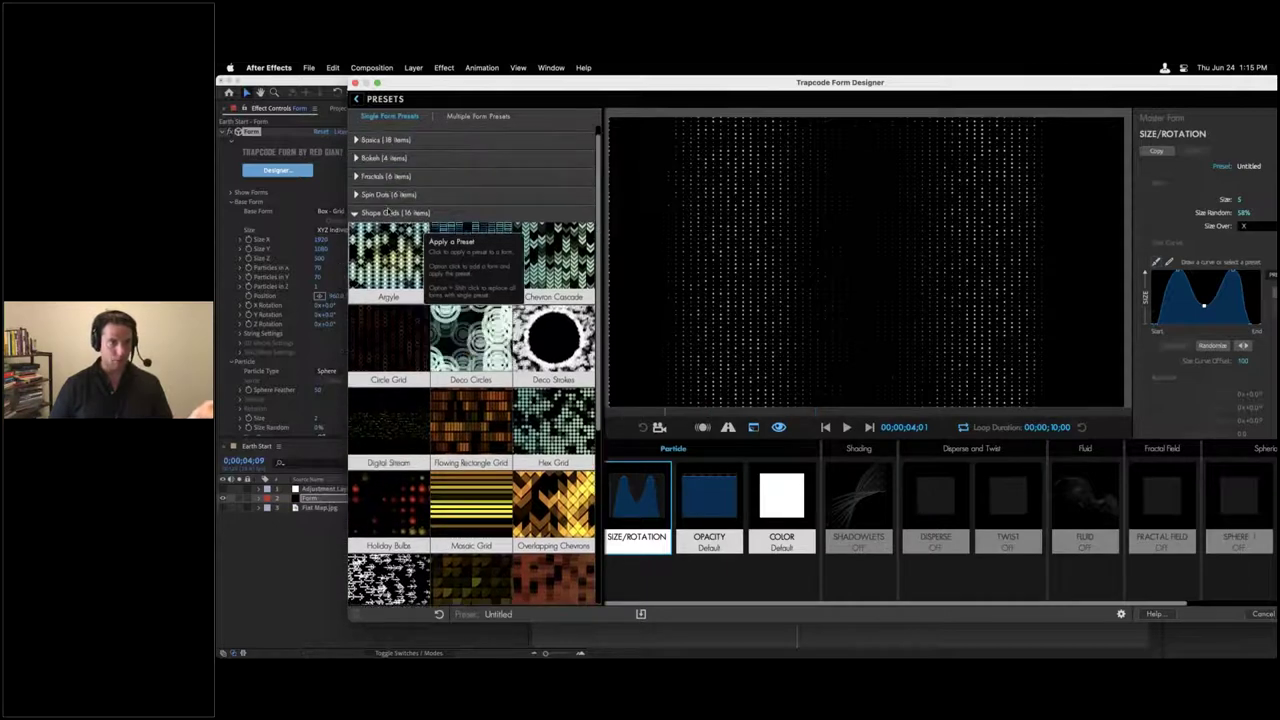
Step: Switch to Multiple Form Presets and expand the Backgrounds and Fluid categories
{"action": "left_click", "coordinate": [478, 116]}
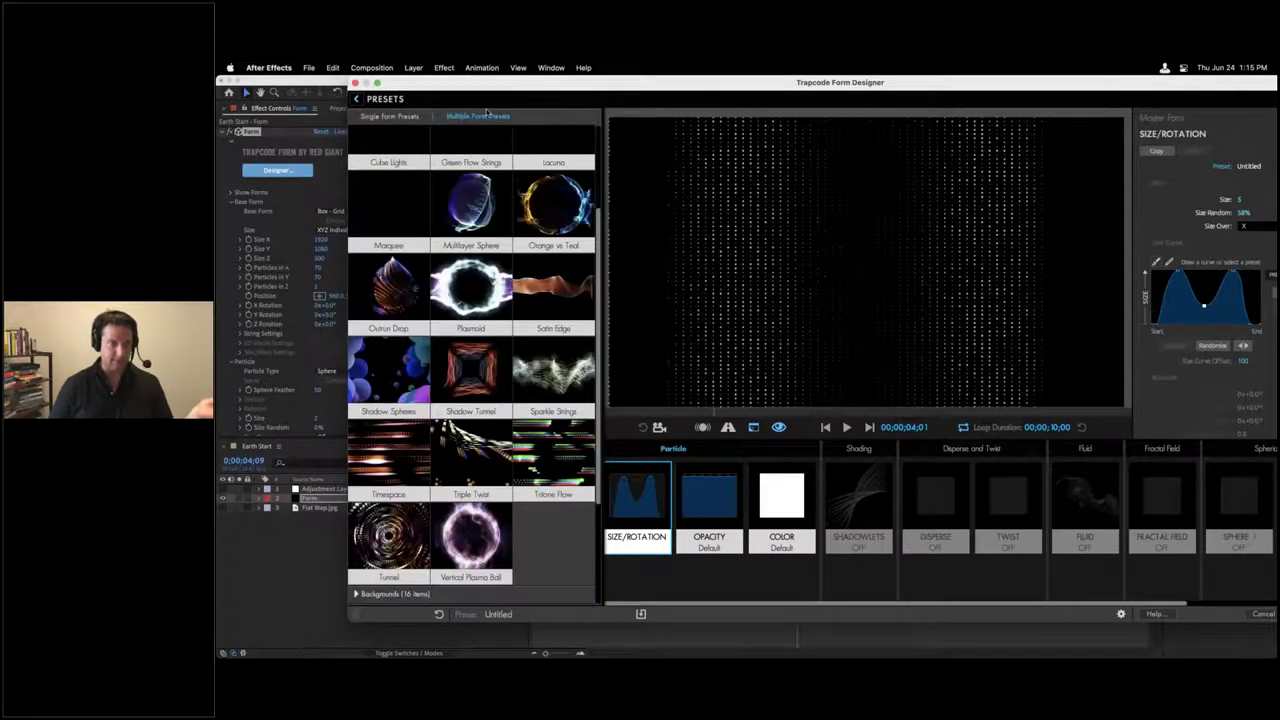
{"action": "scroll", "coordinate": [405, 258], "scroll_direction": "down", "scroll_amount": 5}
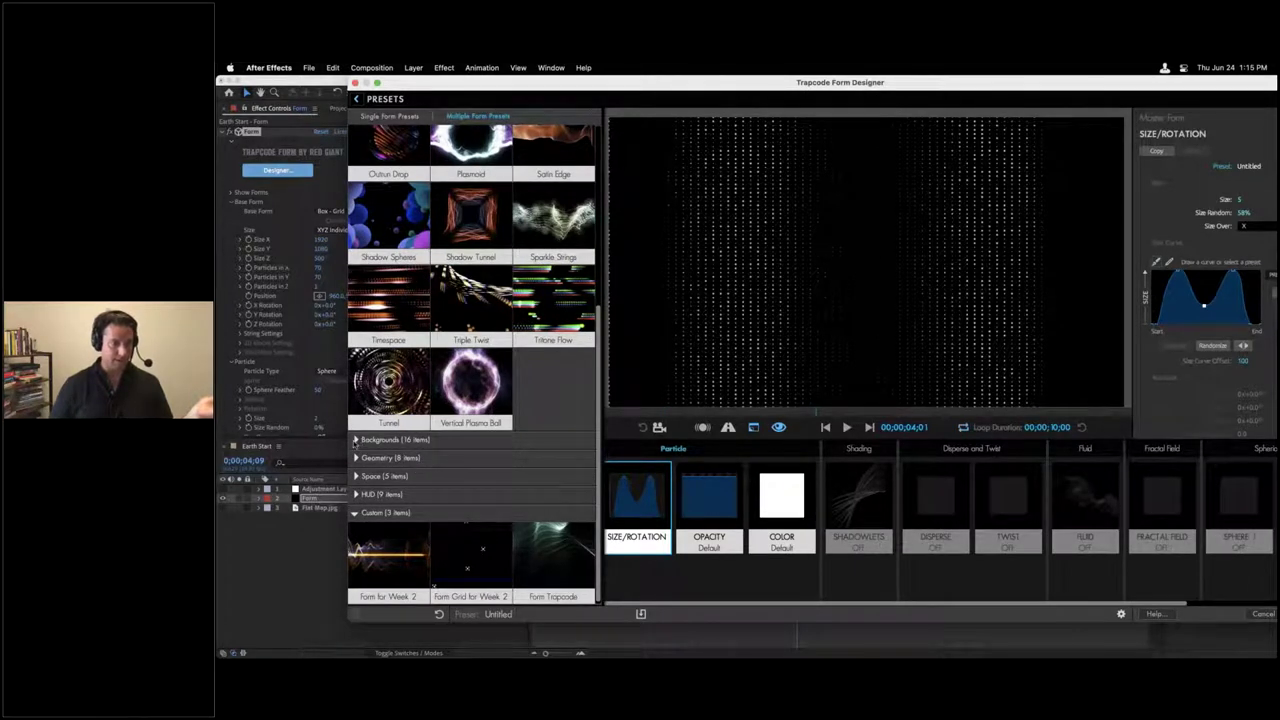
{"action": "left_click", "coordinate": [355, 440]}
{"action": "scroll", "coordinate": [430, 412], "scroll_direction": "down", "scroll_amount": 3}
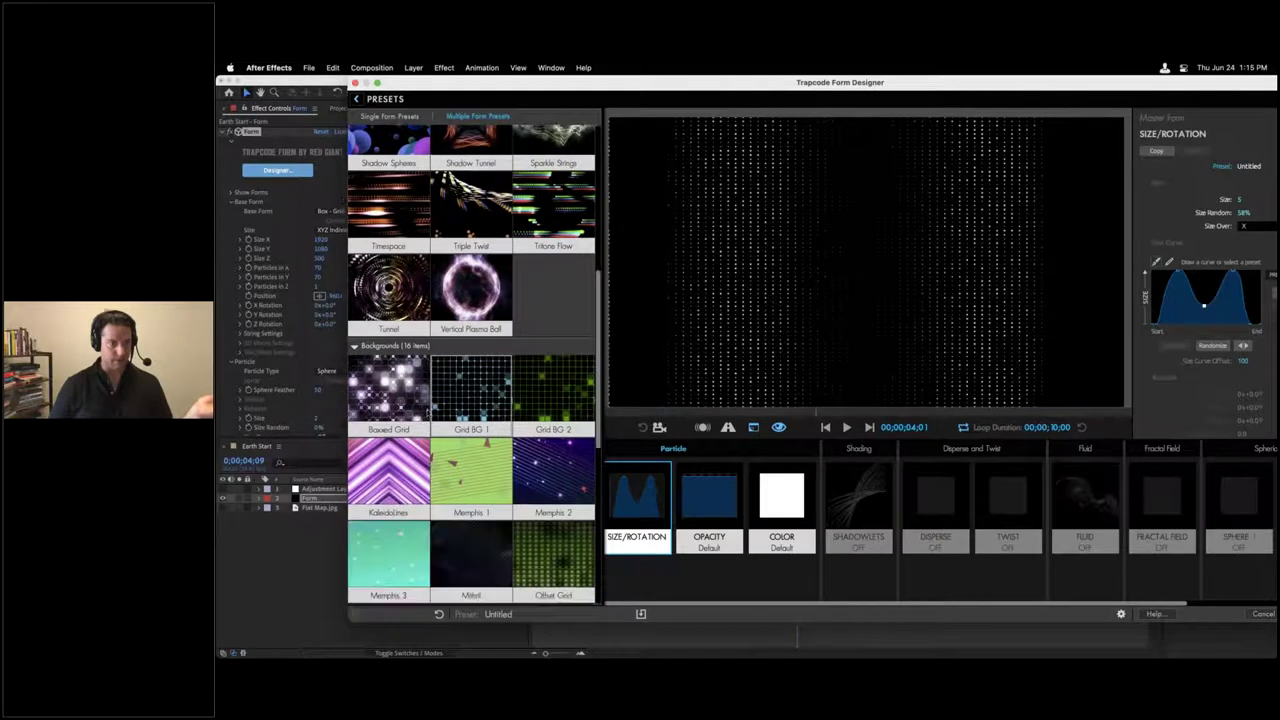
{"action": "scroll", "coordinate": [450, 411], "scroll_direction": "down", "scroll_amount": 2}
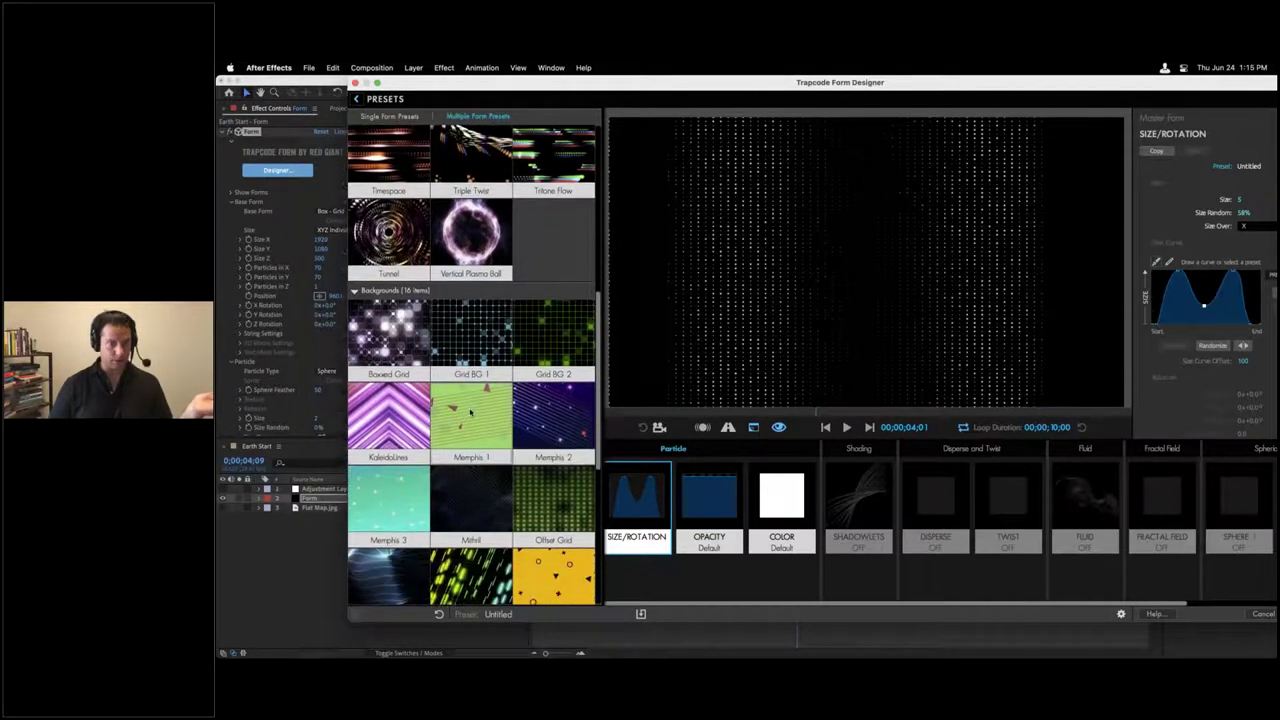
{"action": "scroll", "coordinate": [470, 410], "scroll_direction": "down", "scroll_amount": 1}
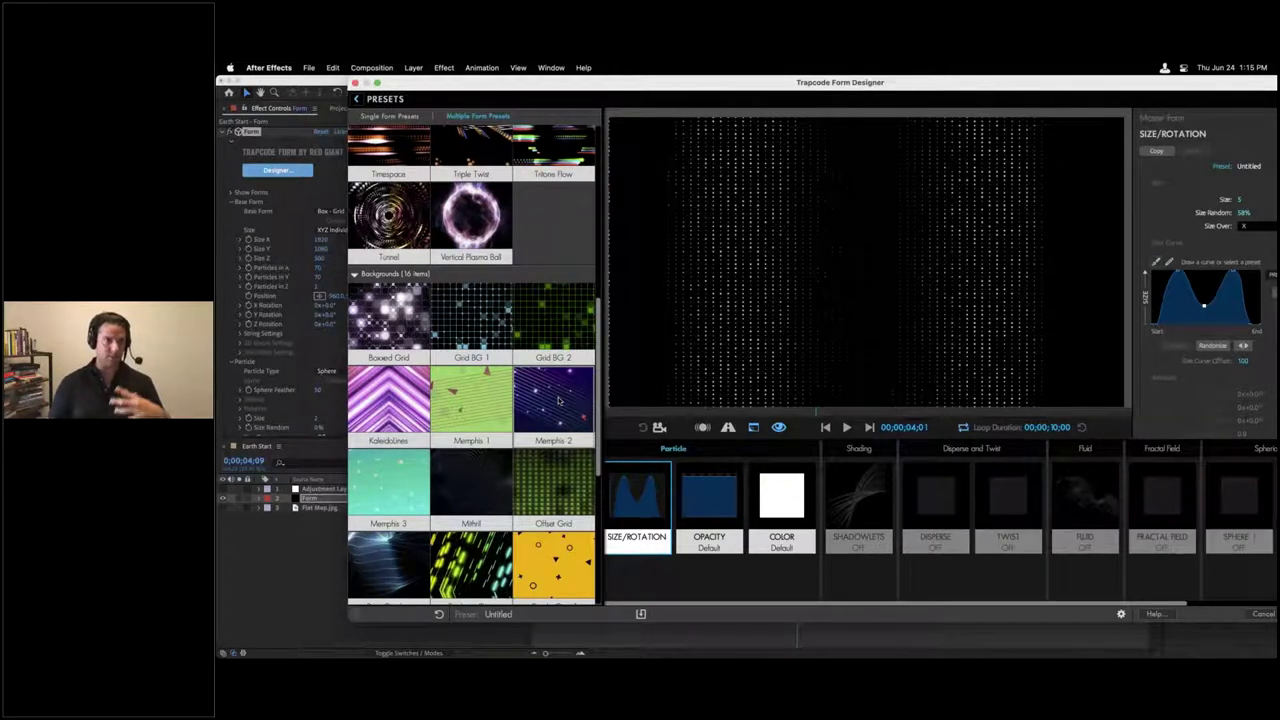
{"action": "scroll", "coordinate": [558, 397], "scroll_direction": "up", "scroll_amount": 15}
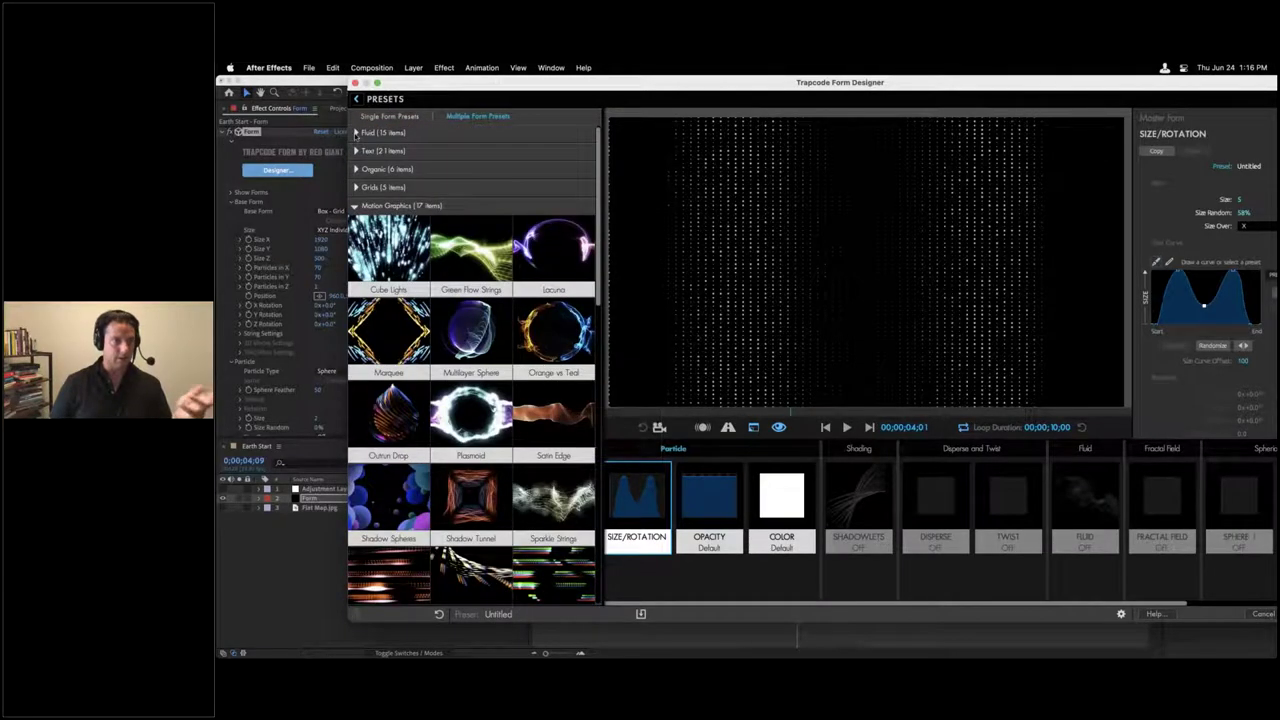
{"action": "left_click", "coordinate": [355, 133]}
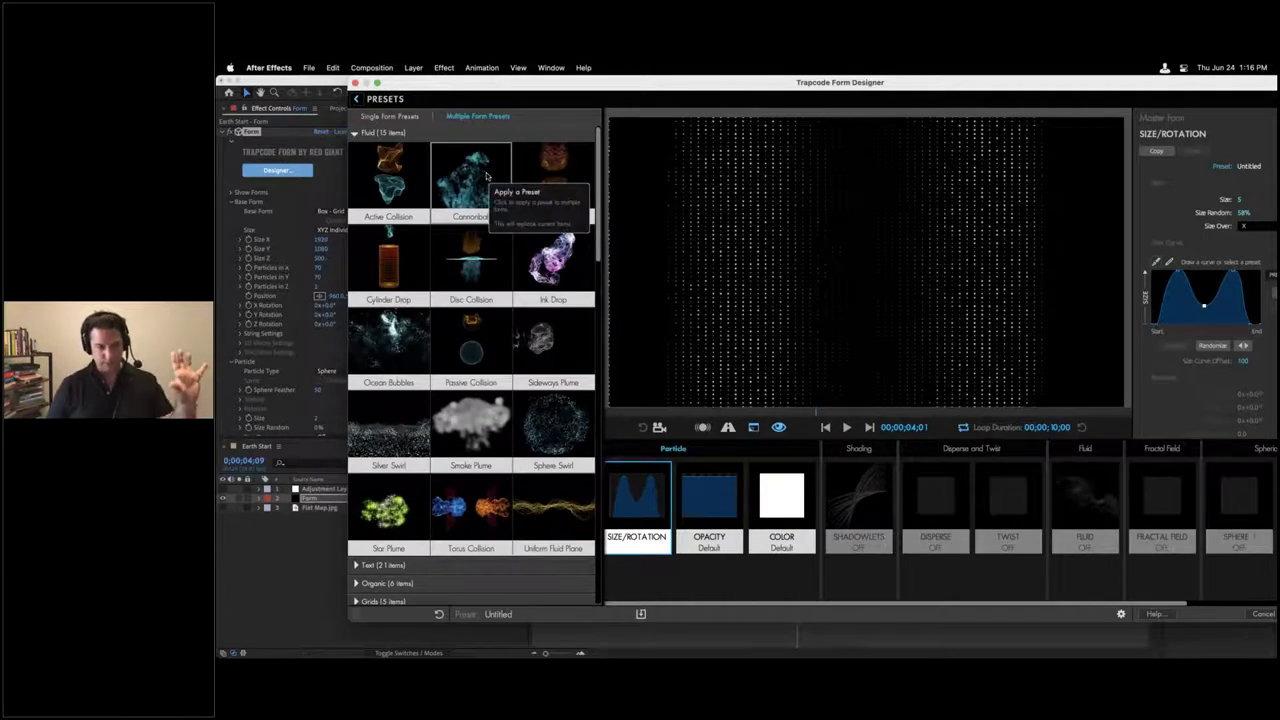
Step: Pick the Ink Drop preset, then collapse Fluid and Backgrounds to reveal the Custom presets
{"action": "left_click", "coordinate": [560, 280]}
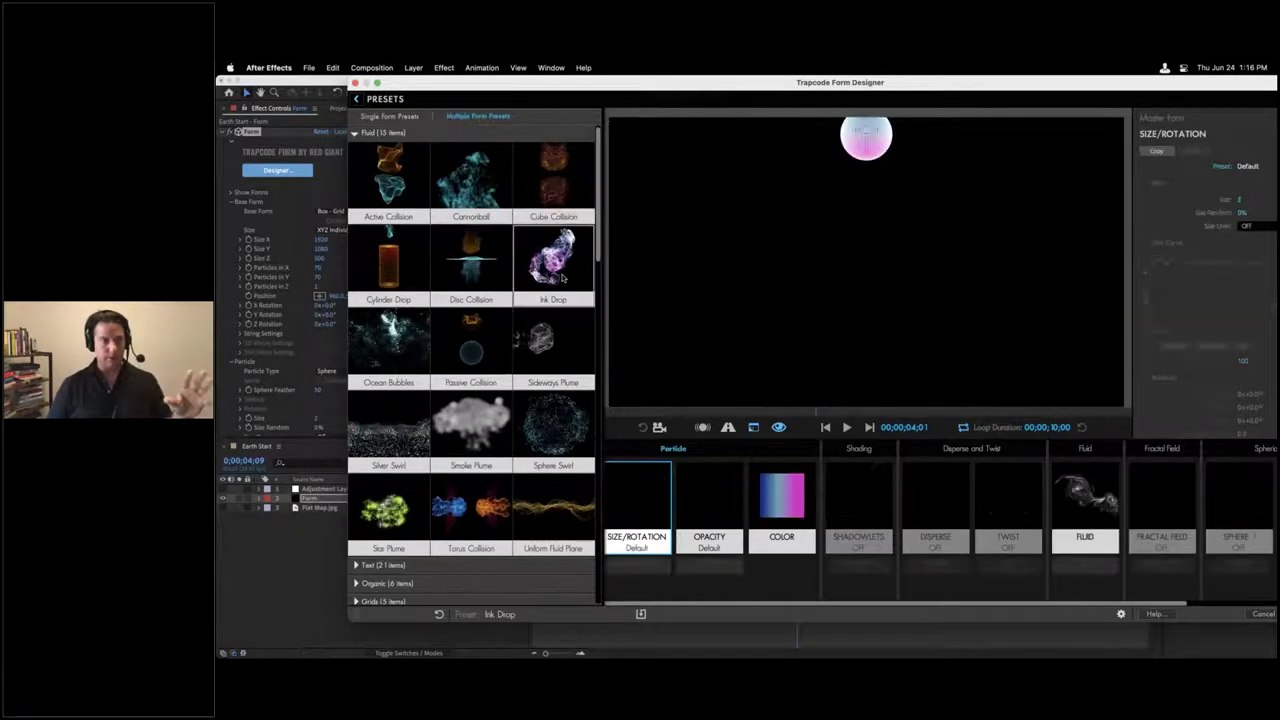
{"action": "left_click", "coordinate": [355, 133]}
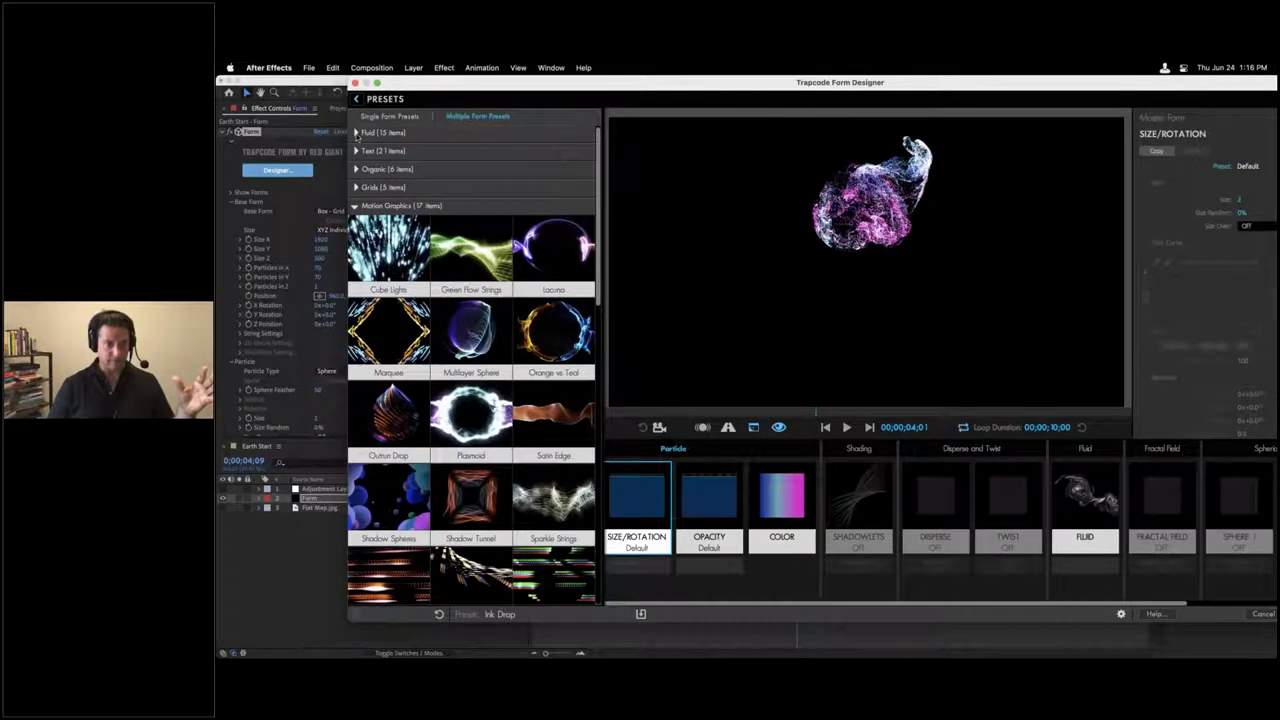
{"action": "left_click", "coordinate": [354, 206]}
{"action": "left_click", "coordinate": [372, 224]}
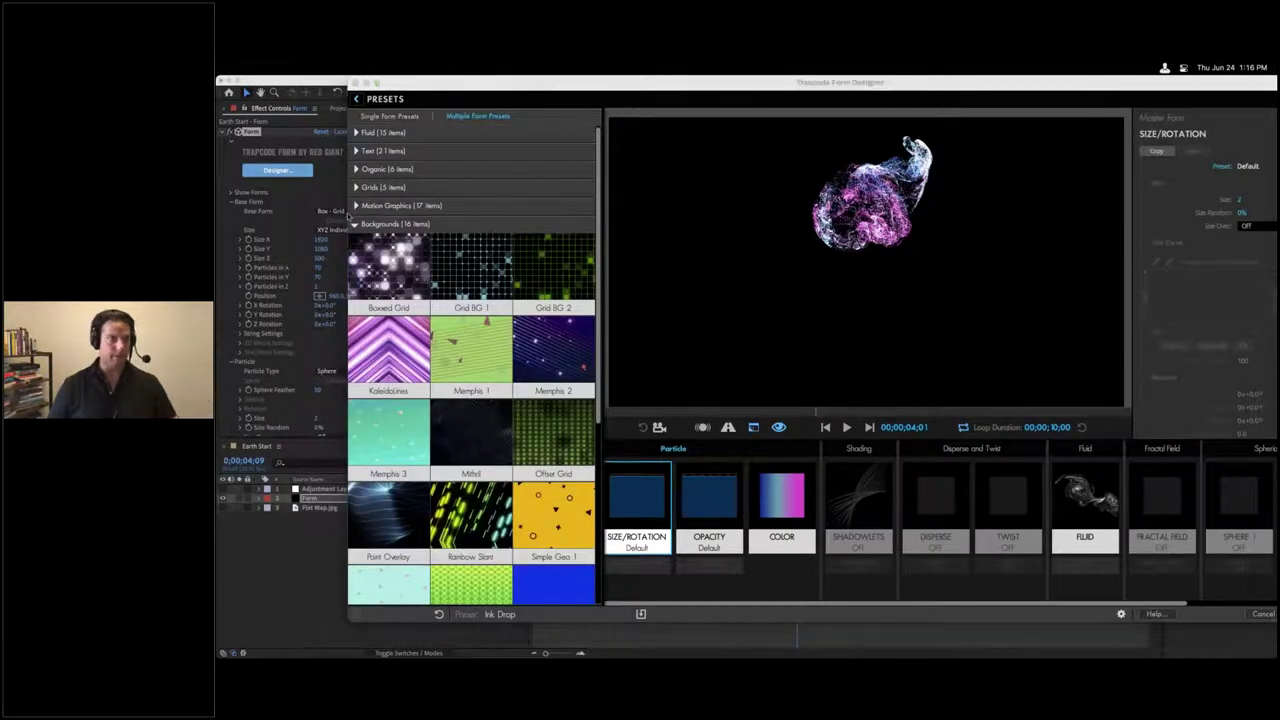
{"action": "left_click", "coordinate": [355, 224]}
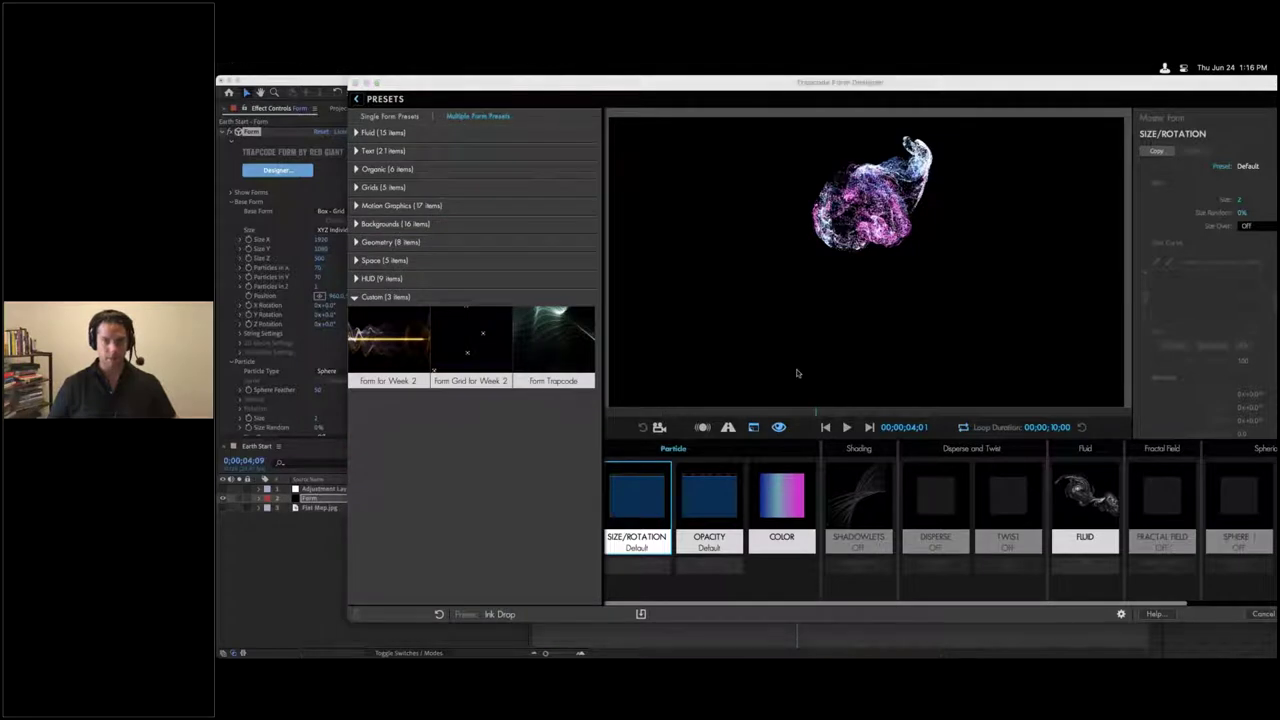
Step: Play, pause and restart the preset preview, then shift the Designer window to reveal Apply
{"action": "left_click", "coordinate": [845, 428]}
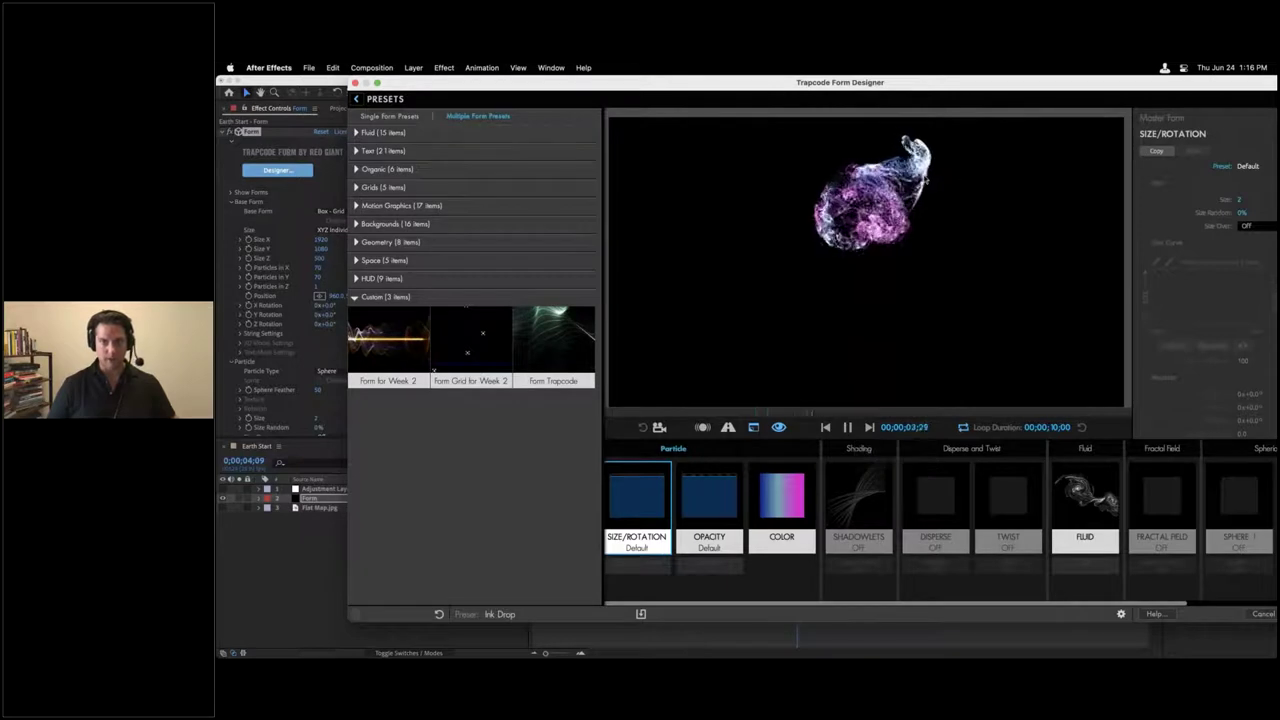
{"action": "left_click", "coordinate": [847, 428]}
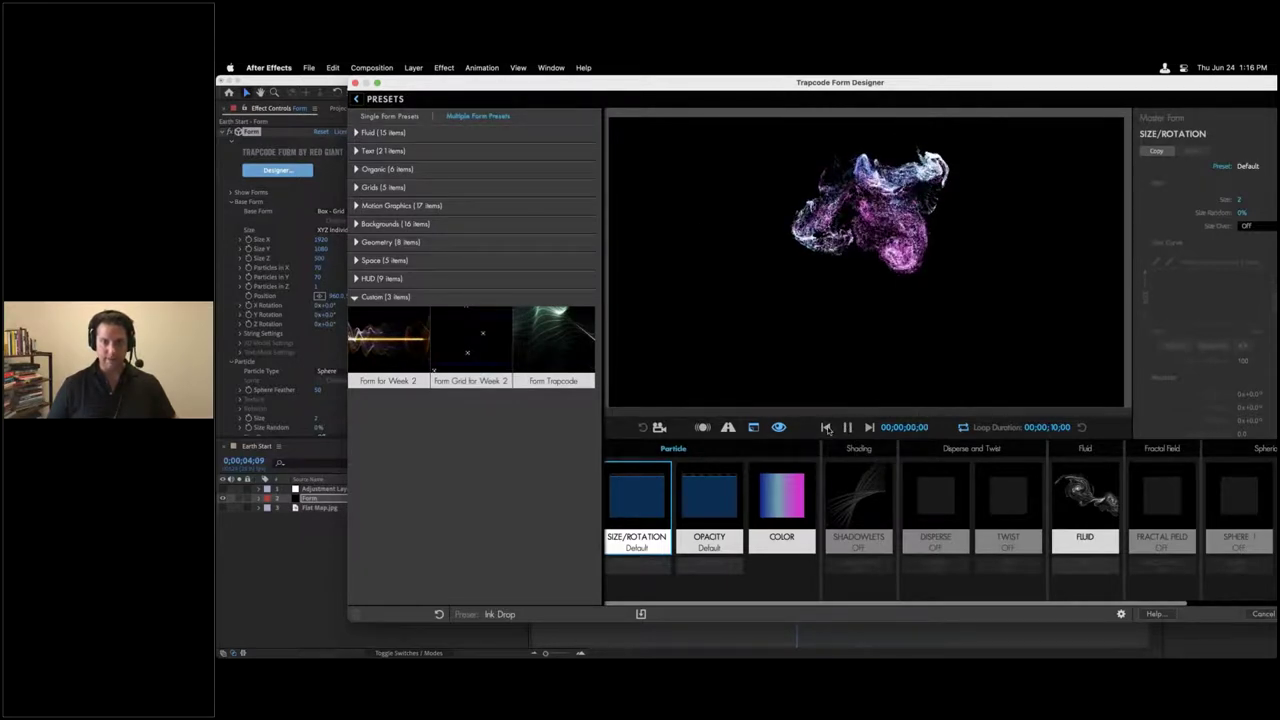
{"action": "left_click", "coordinate": [827, 428]}
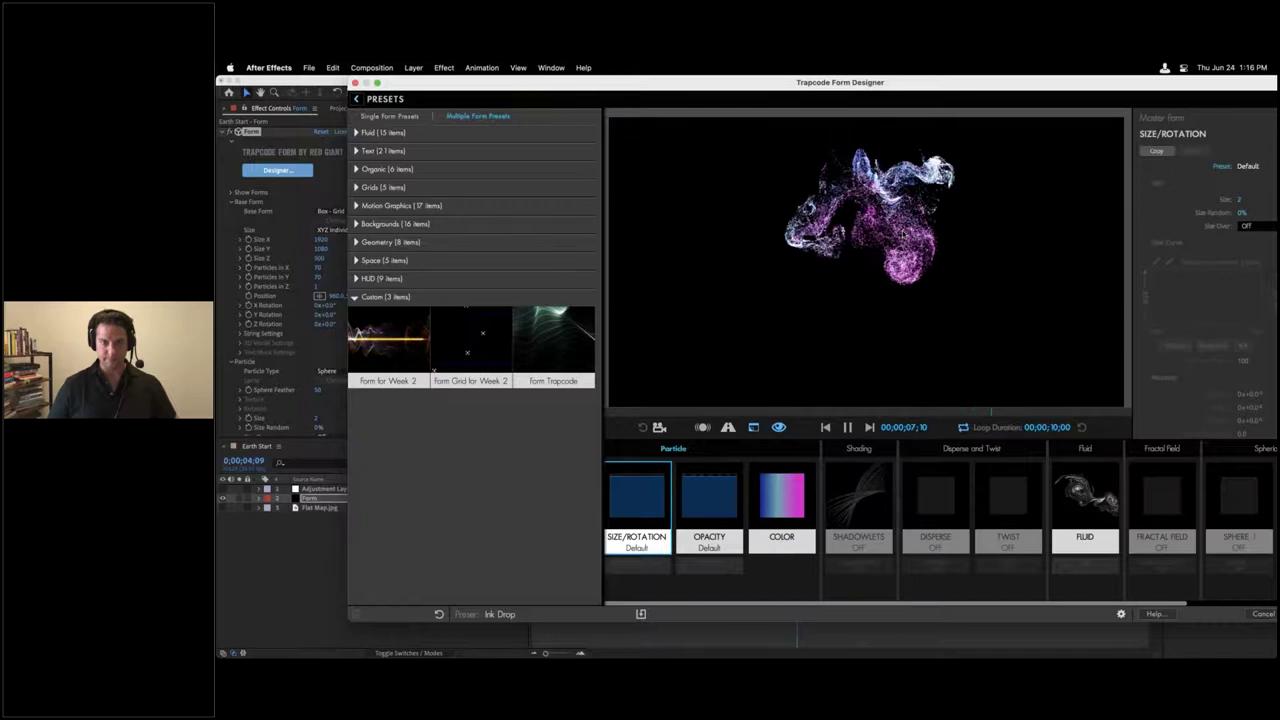
{"action": "left_click_drag", "start_coordinate": [940, 72], "coordinate": [893, 70]}
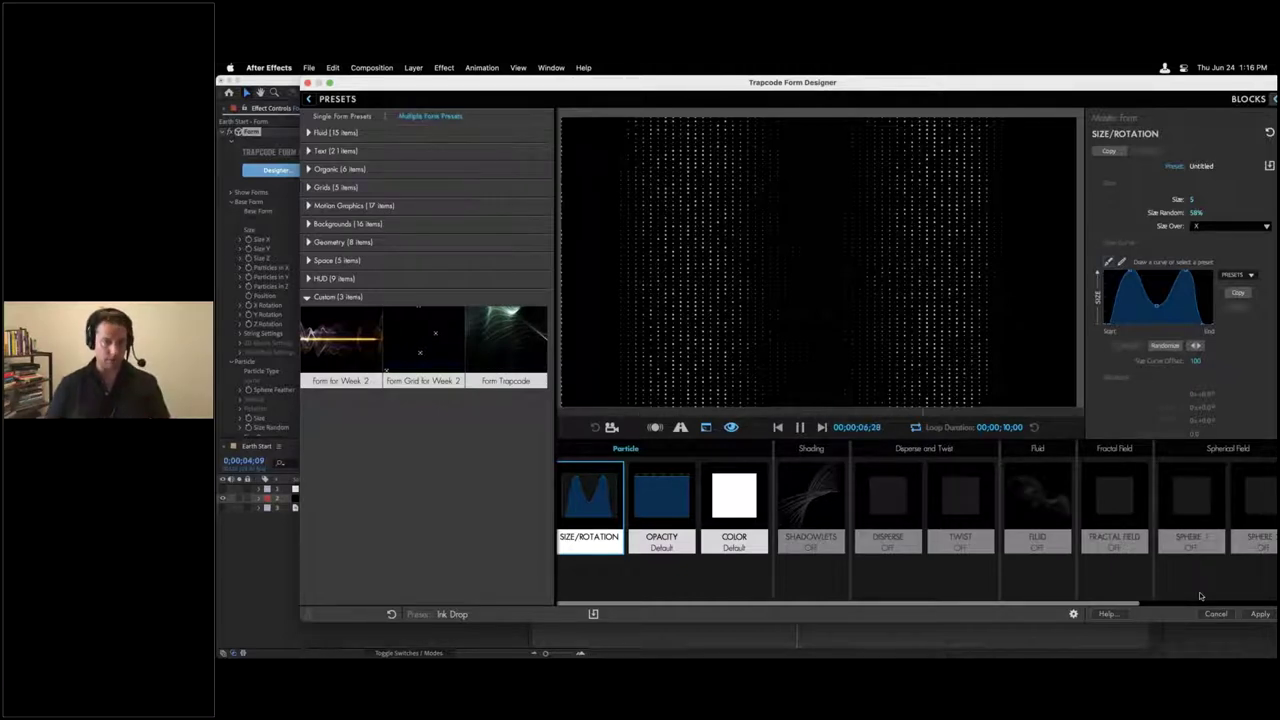
Step: Apply the dot-grid design to Form and compare it with Flat Map.jpg by toggling both layers' visibility
{"action": "left_click", "coordinate": [1260, 614]}
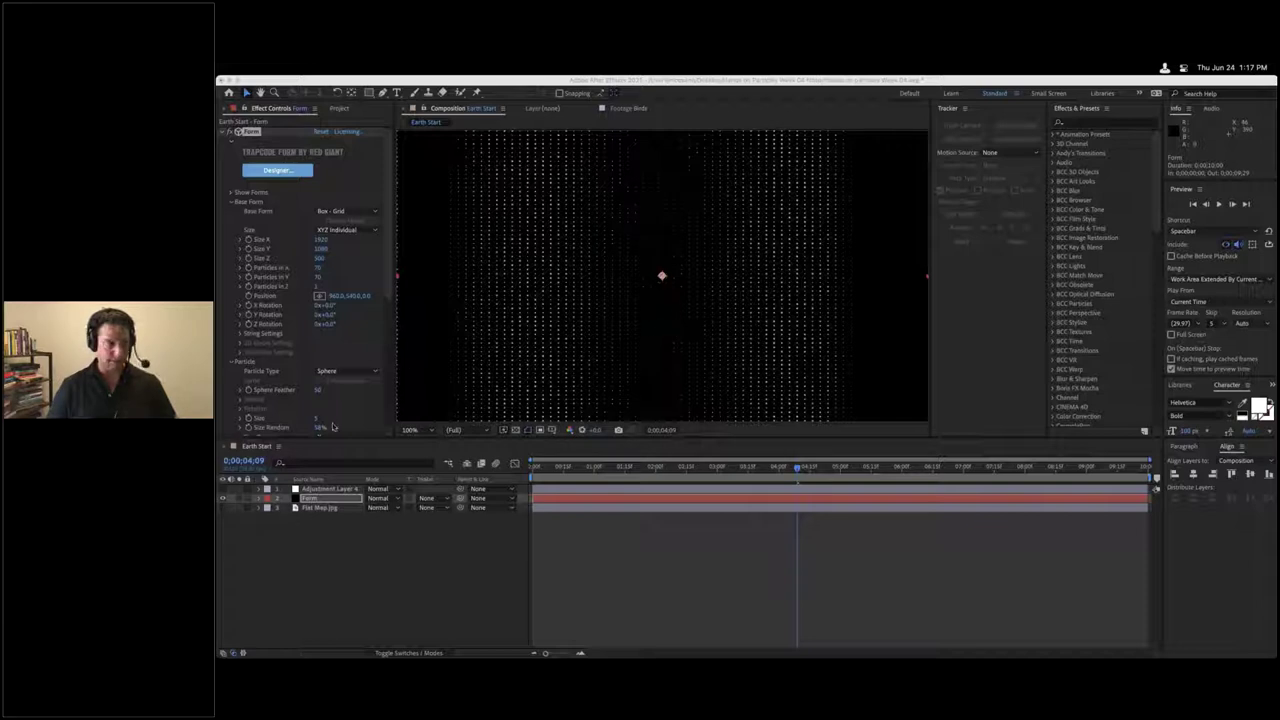
{"action": "left_click", "coordinate": [223, 498]}
{"action": "left_click", "coordinate": [223, 498]}
{"action": "left_click", "coordinate": [223, 508]}
{"action": "left_click", "coordinate": [223, 508]}
{"action": "left_click", "coordinate": [223, 508]}
{"action": "left_click", "coordinate": [223, 508]}
{"action": "left_click", "coordinate": [223, 508]}
{"action": "left_click", "coordinate": [223, 508]}
{"action": "left_click", "coordinate": [223, 498]}
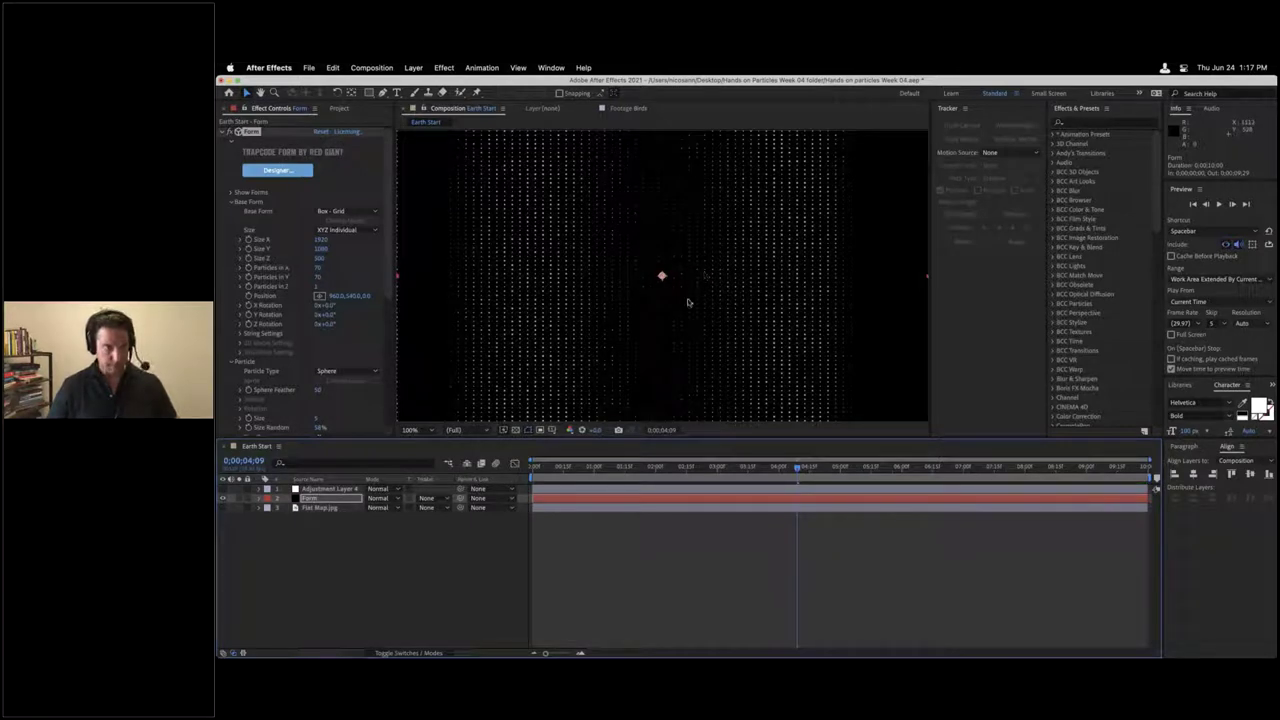
{"action": "left_click", "coordinate": [318, 133]}
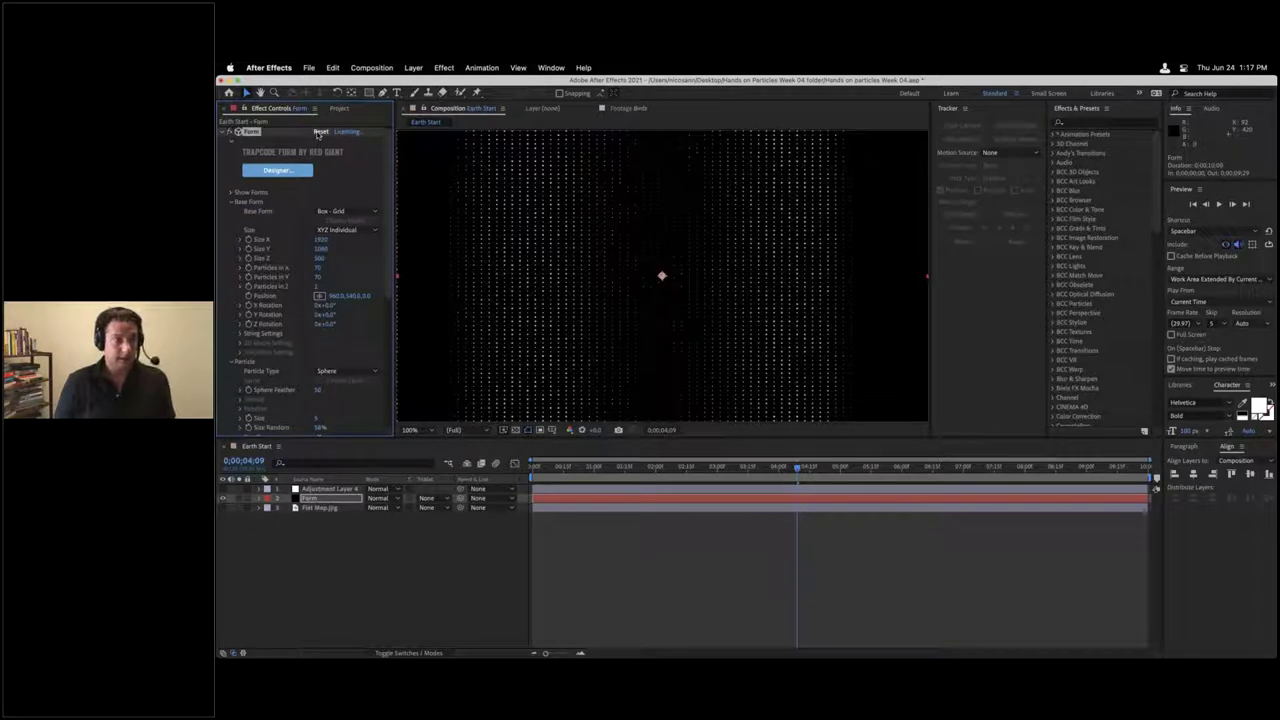
Step: Reset Form, collapse Base Form and Particle, and open Layer Maps > Color and Alpha's Layer list
{"action": "left_click", "coordinate": [320, 131]}
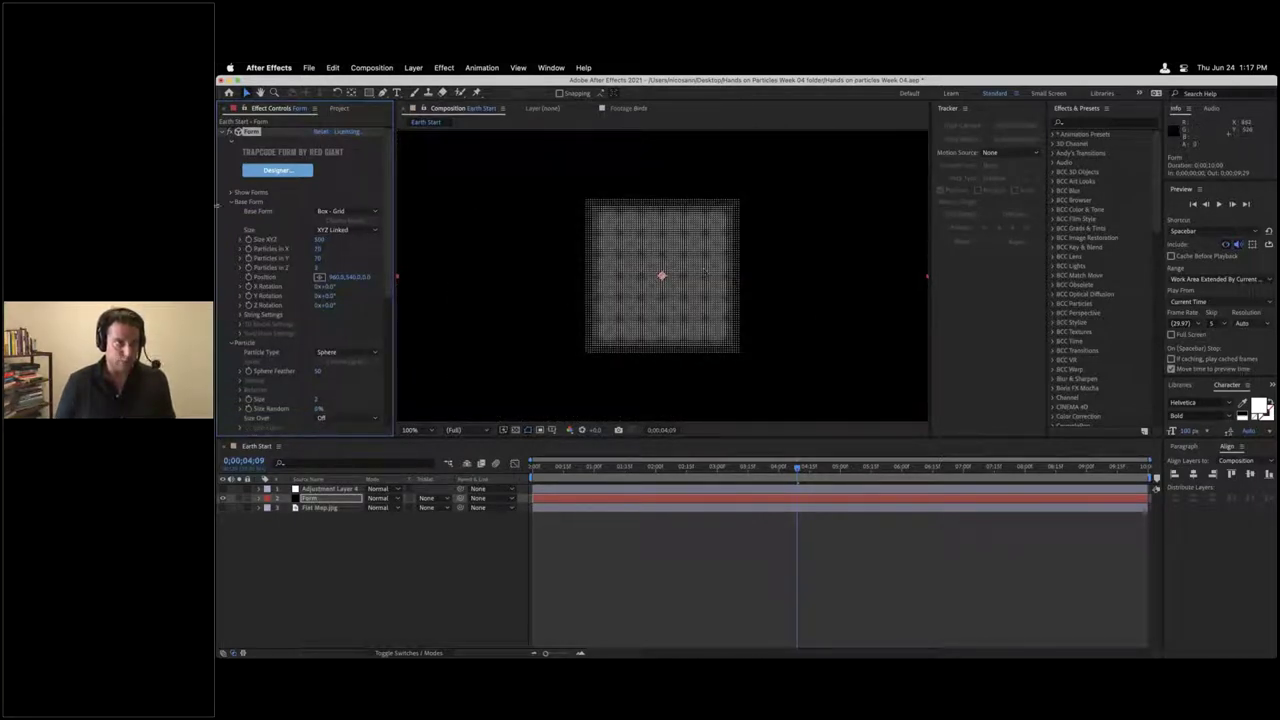
{"action": "left_click", "coordinate": [232, 202]}
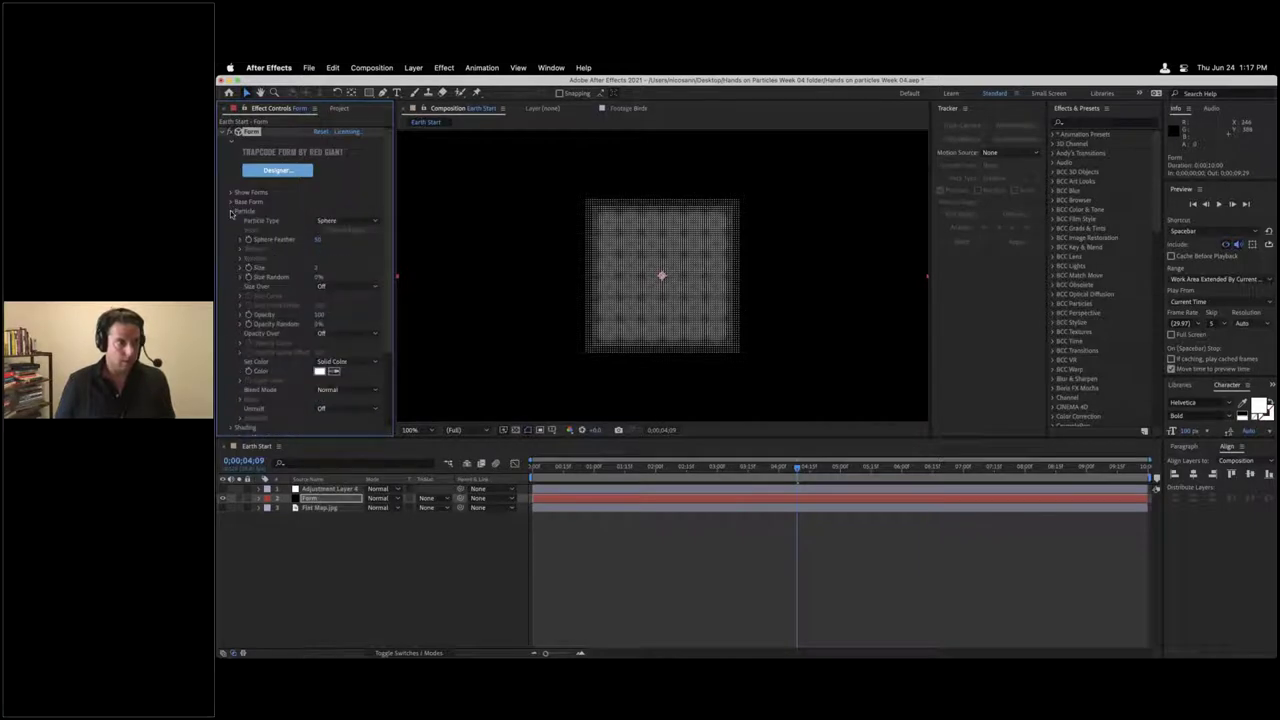
{"action": "left_click", "coordinate": [231, 212]}
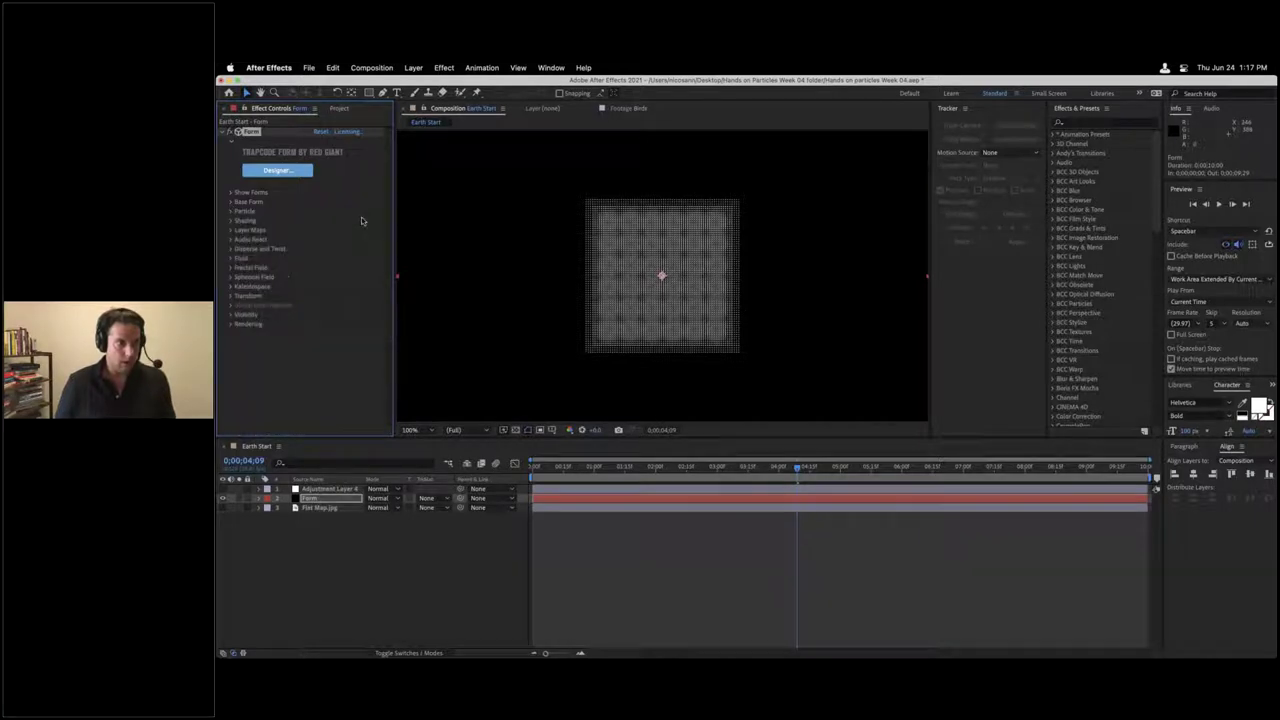
{"action": "left_click", "coordinate": [231, 230]}
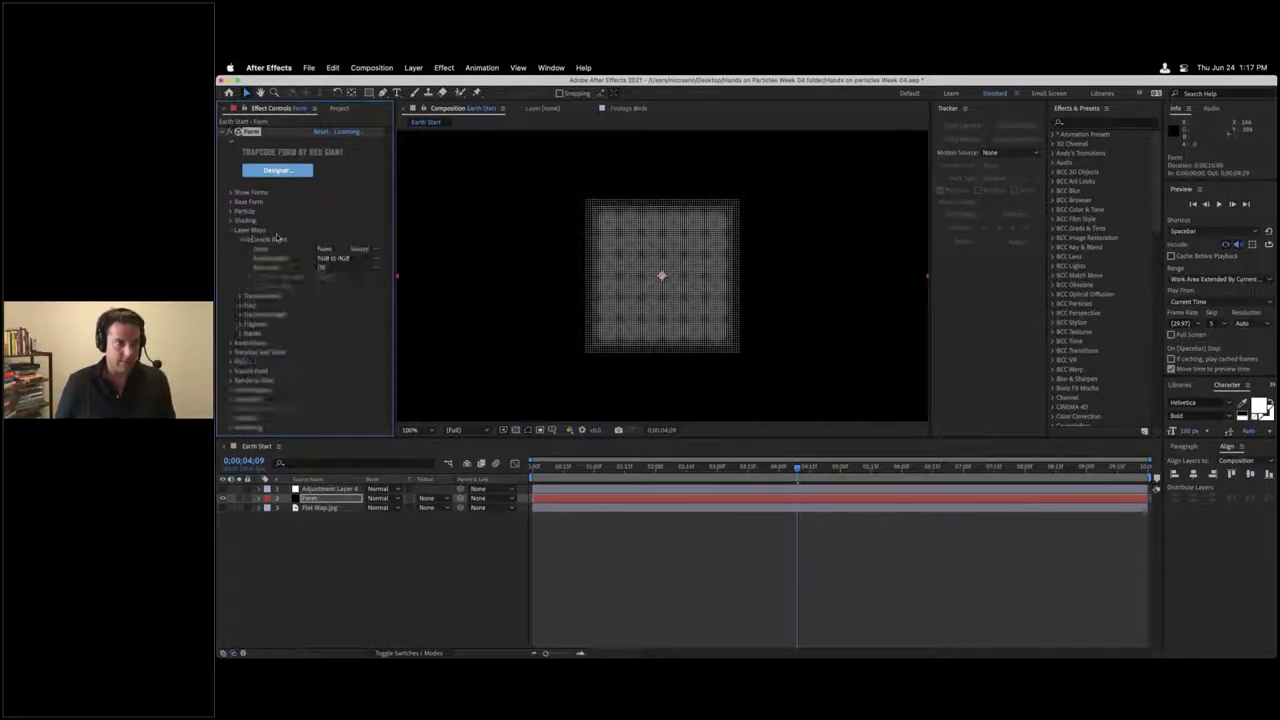
{"action": "left_click", "coordinate": [241, 241]}
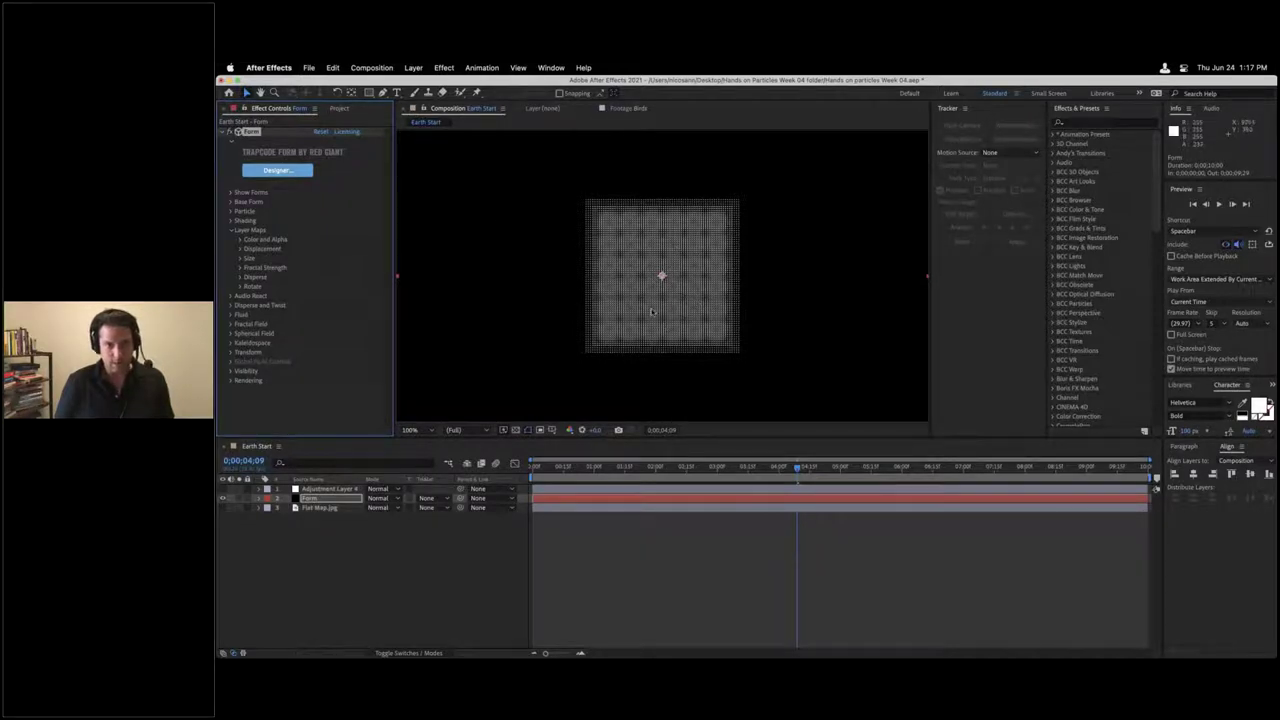
{"action": "left_click", "coordinate": [241, 241]}
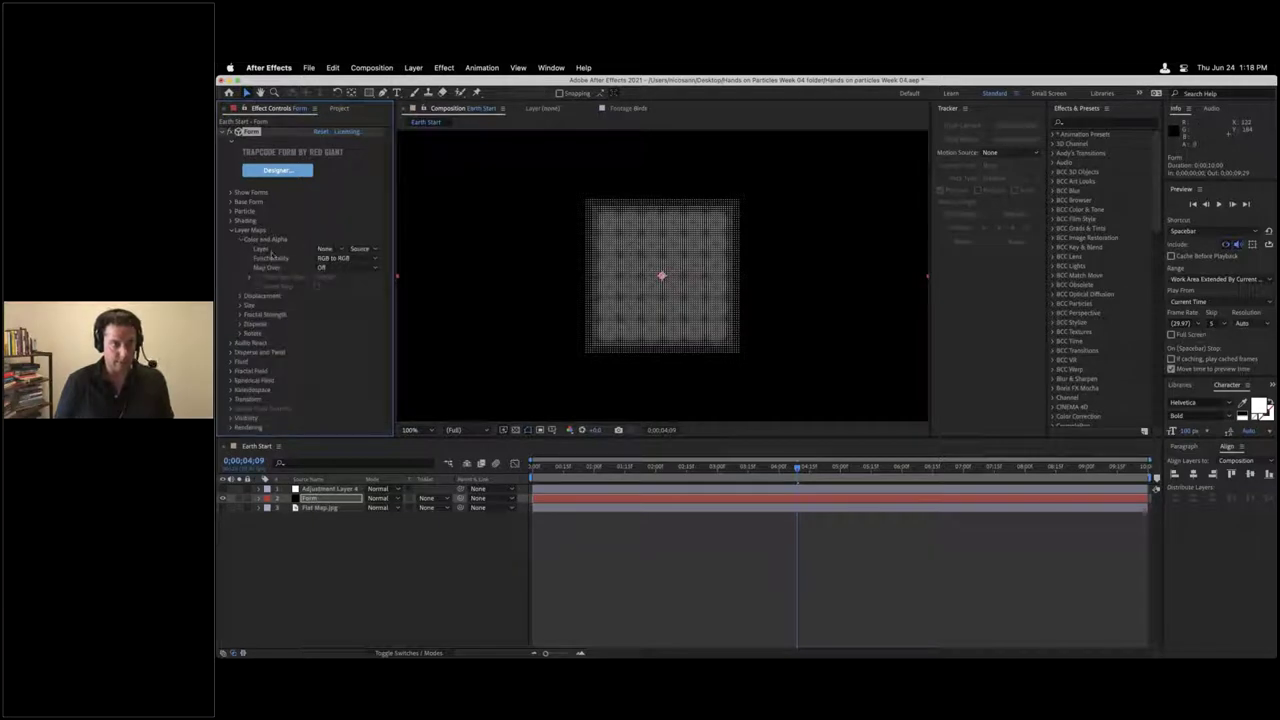
{"action": "left_click", "coordinate": [327, 249]}
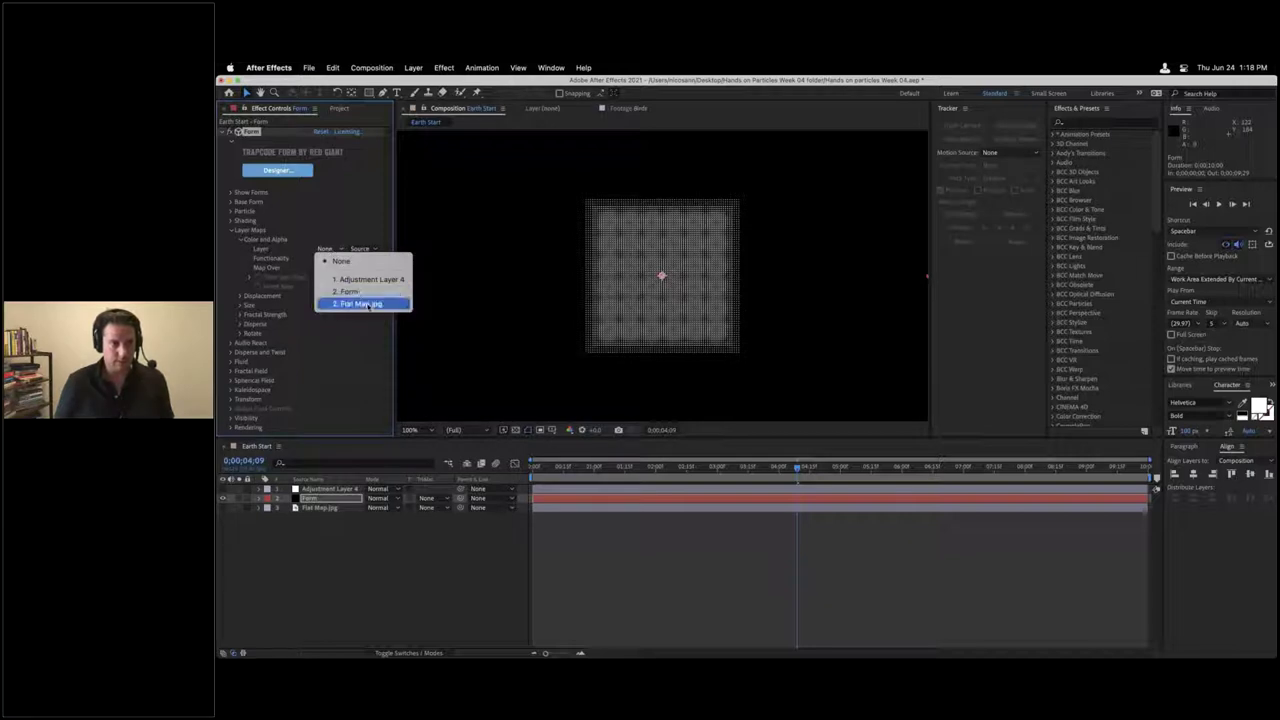
Step: Set the Color and Alpha map Layer to Flat Map.jpg with Map Over set to XY
{"action": "left_click", "coordinate": [367, 305]}
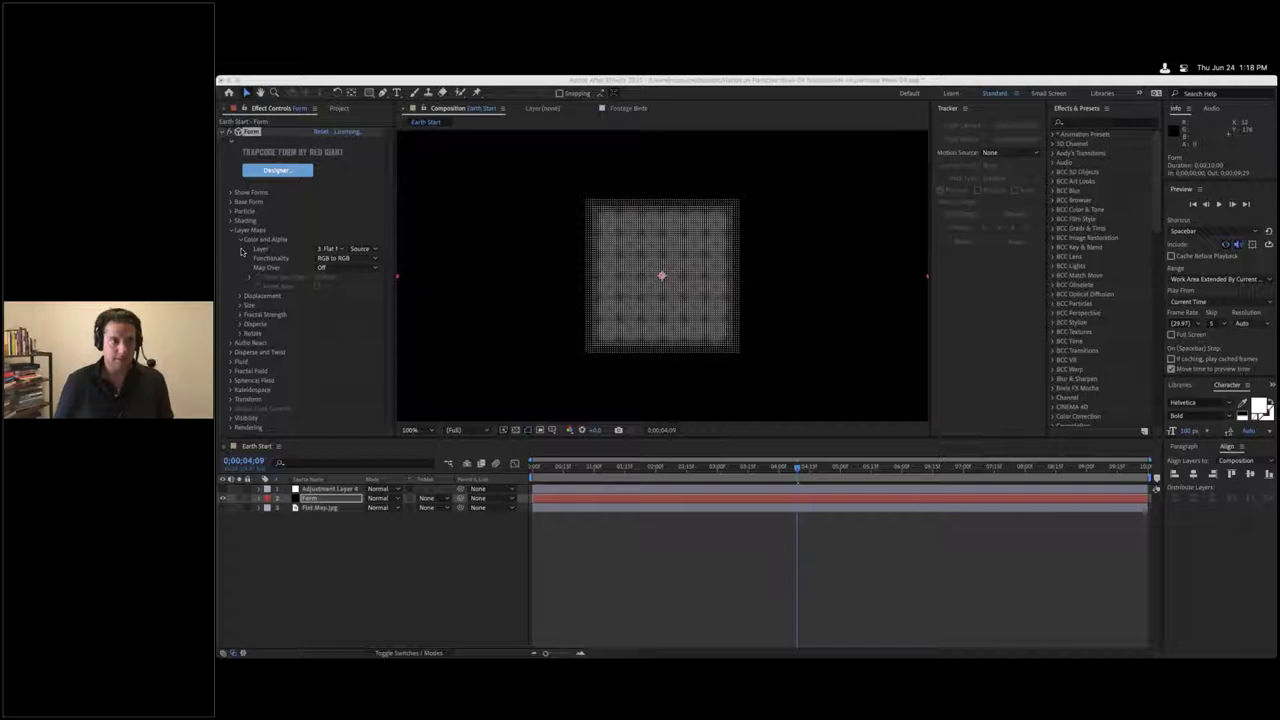
{"action": "left_click", "coordinate": [350, 272]}
{"action": "left_click", "coordinate": [350, 270]}
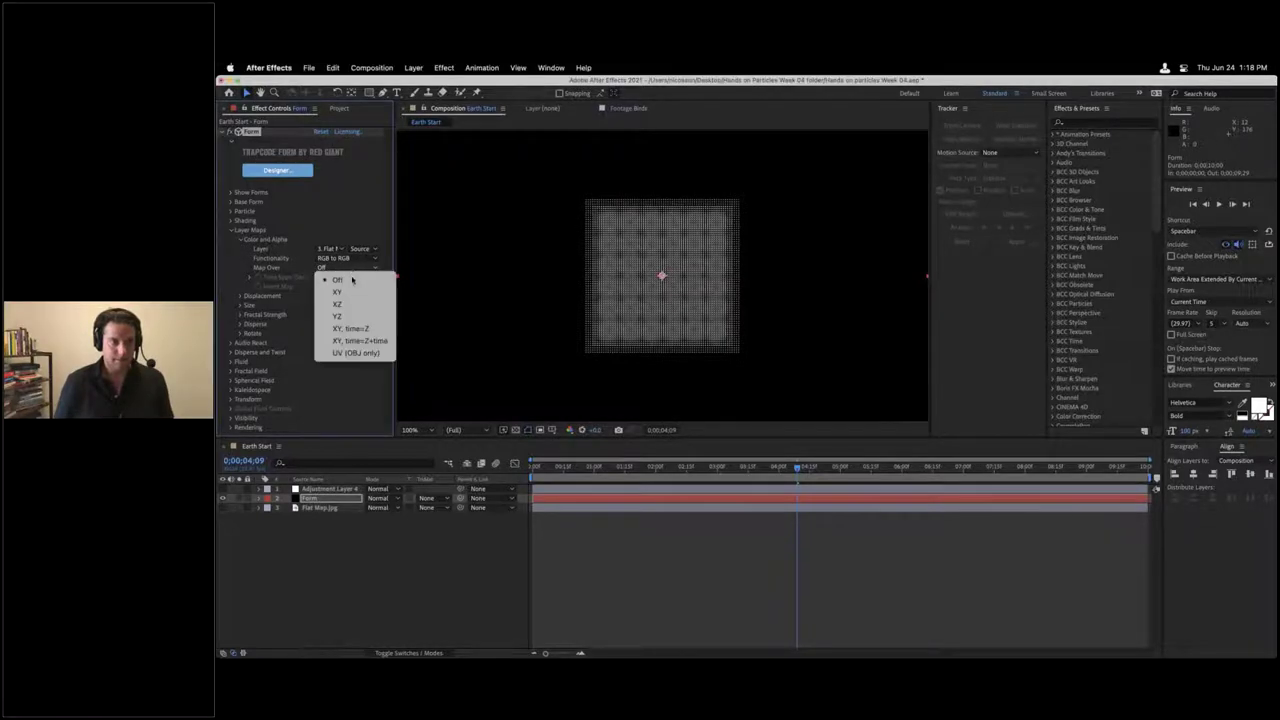
{"action": "left_click", "coordinate": [352, 291]}
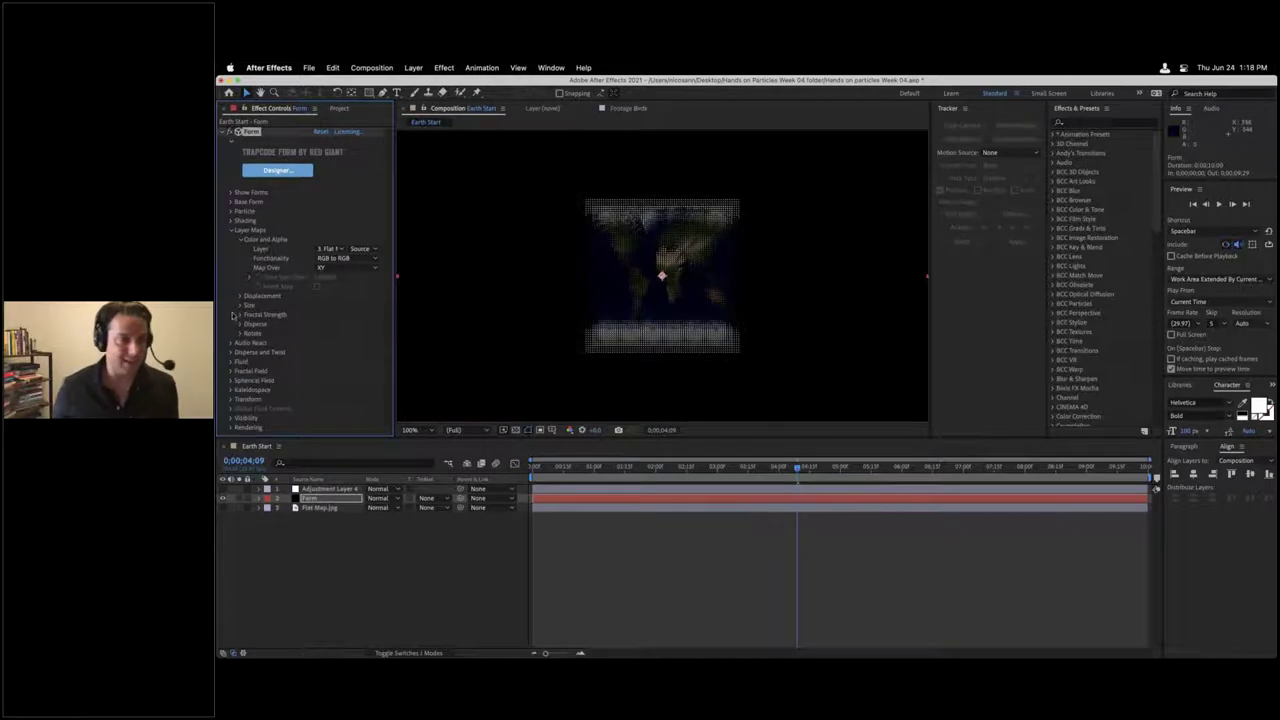
{"action": "left_click", "coordinate": [339, 268]}
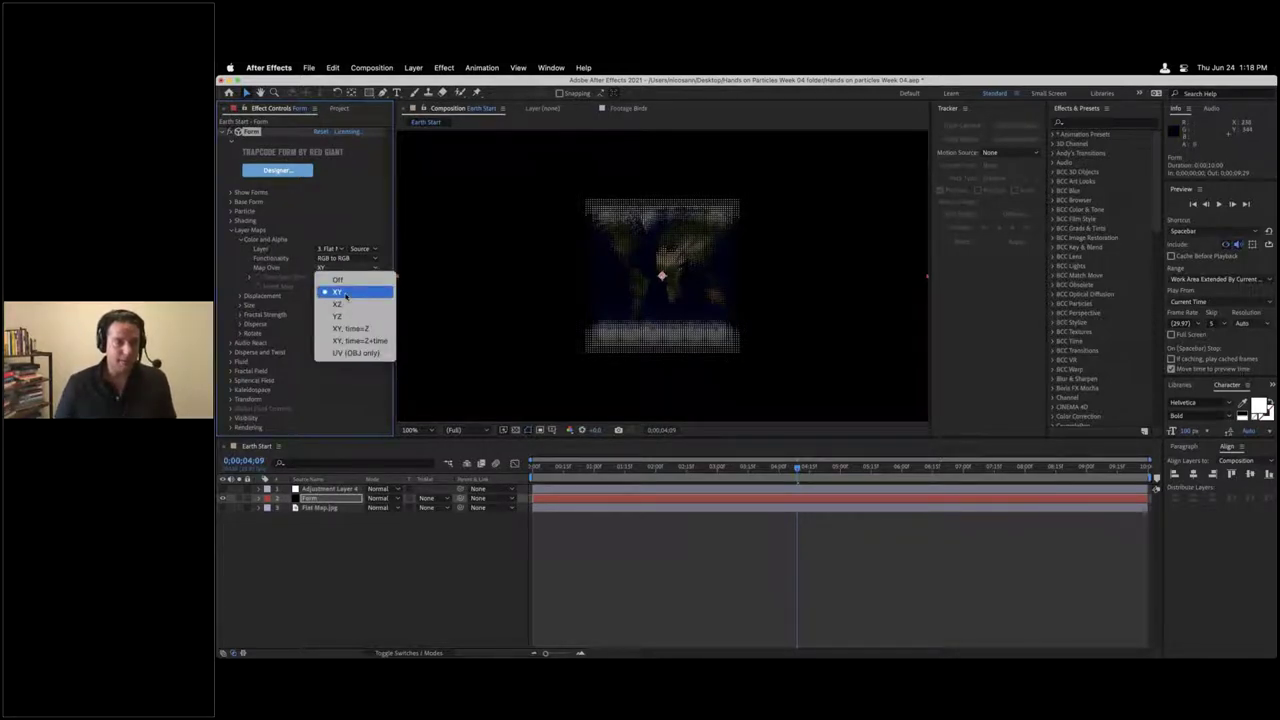
{"action": "left_click", "coordinate": [662, 299]}
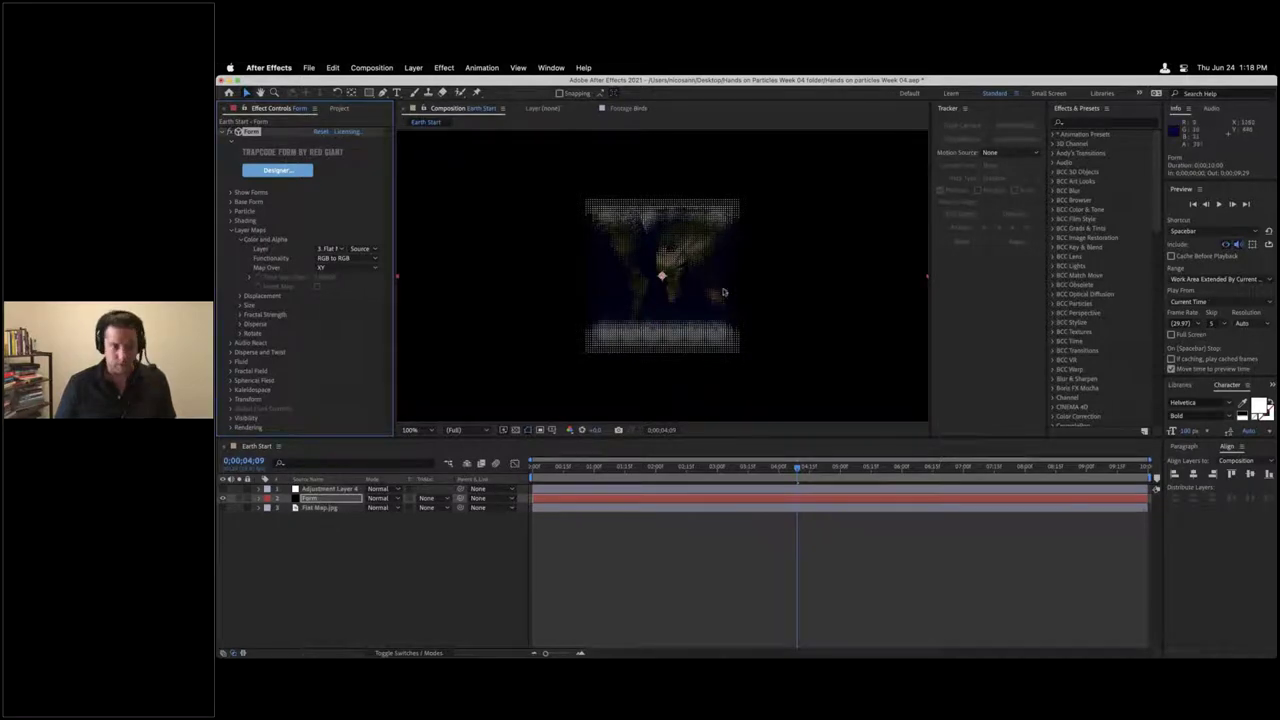
{"action": "left_click", "coordinate": [413, 67]}
{"action": "mouse_move", "coordinate": [411, 85]}
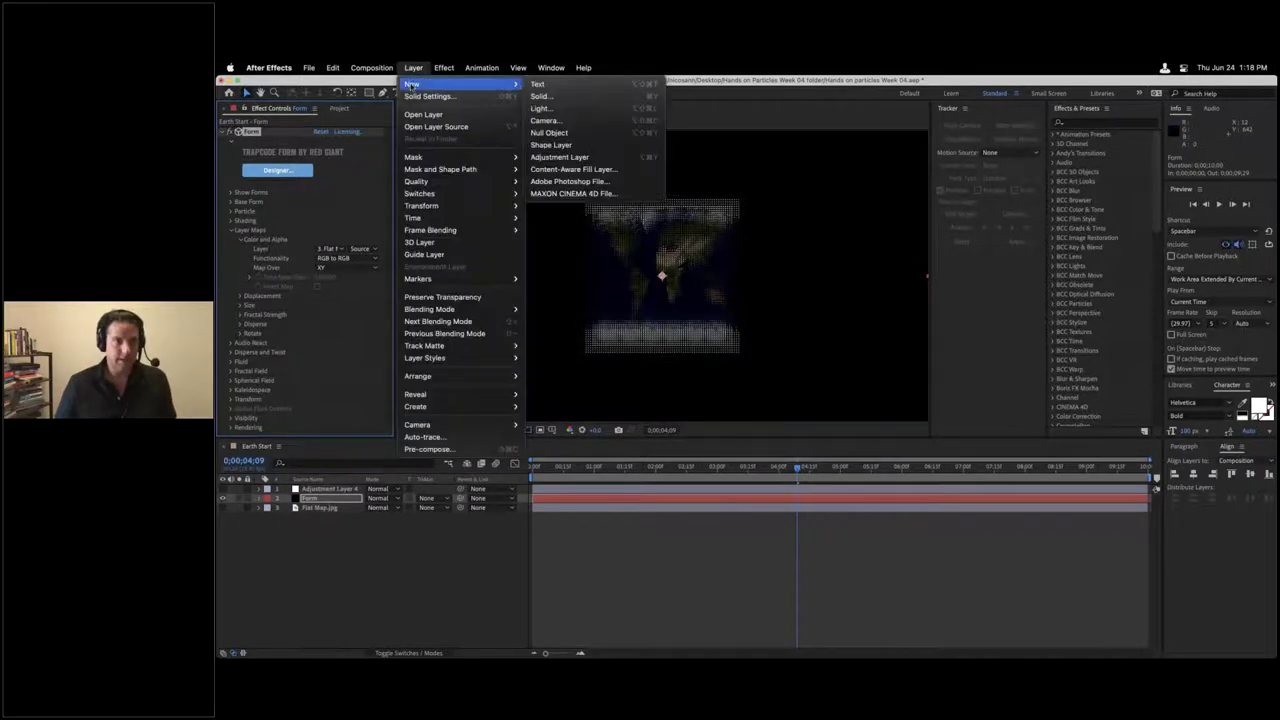
Step: Add Camera 1 to the composition and create an orbit null for it
{"action": "left_click", "coordinate": [545, 120]}
{"action": "left_click", "coordinate": [914, 492]}
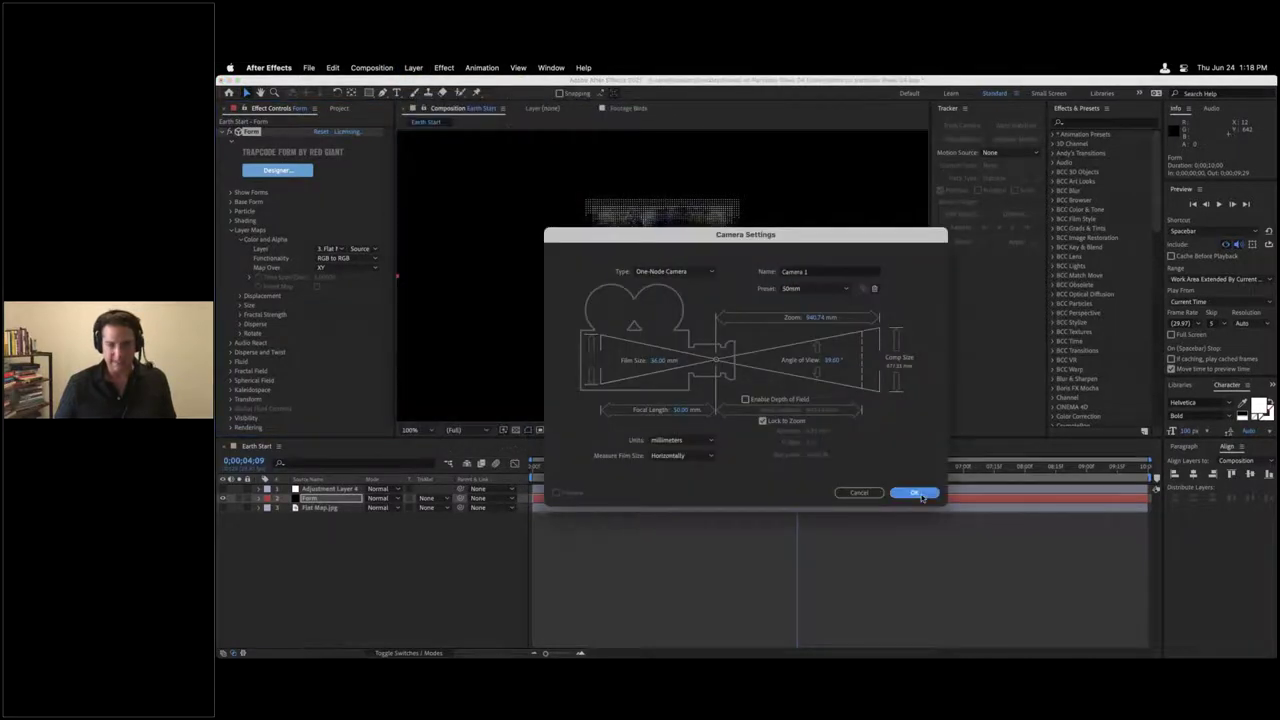
{"action": "left_click", "coordinate": [411, 68]}
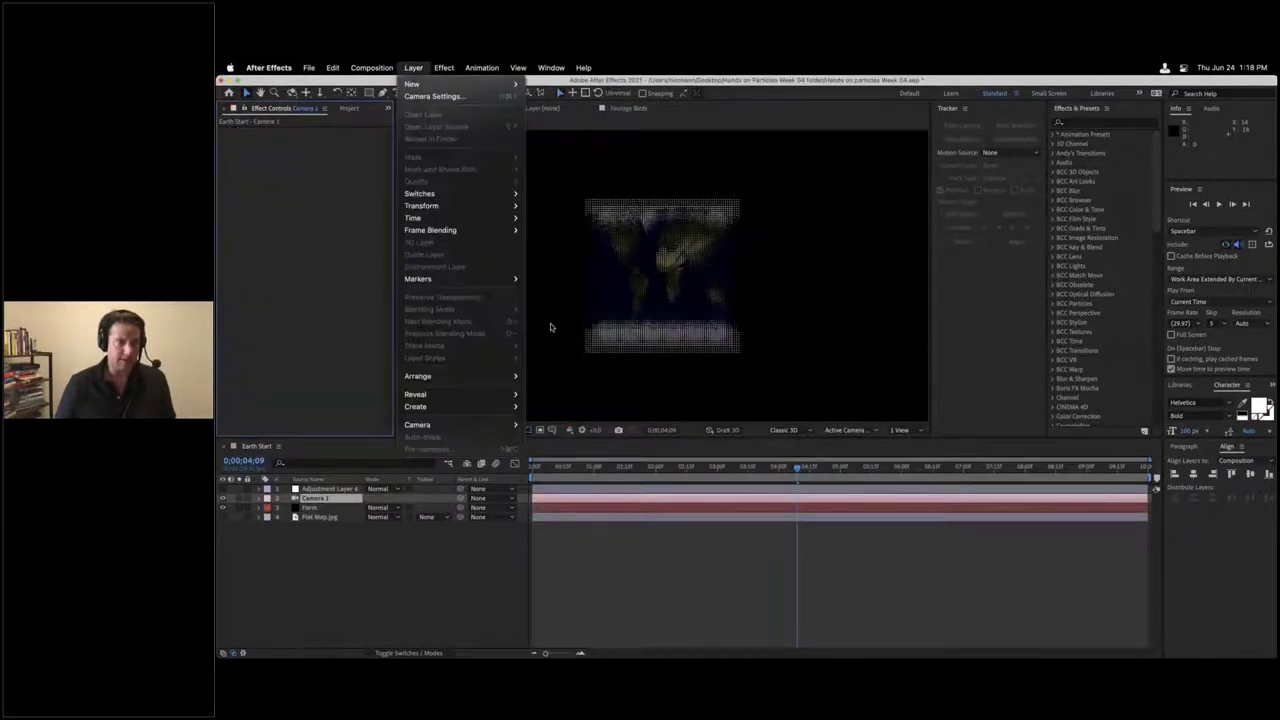
{"action": "mouse_move", "coordinate": [491, 410]}
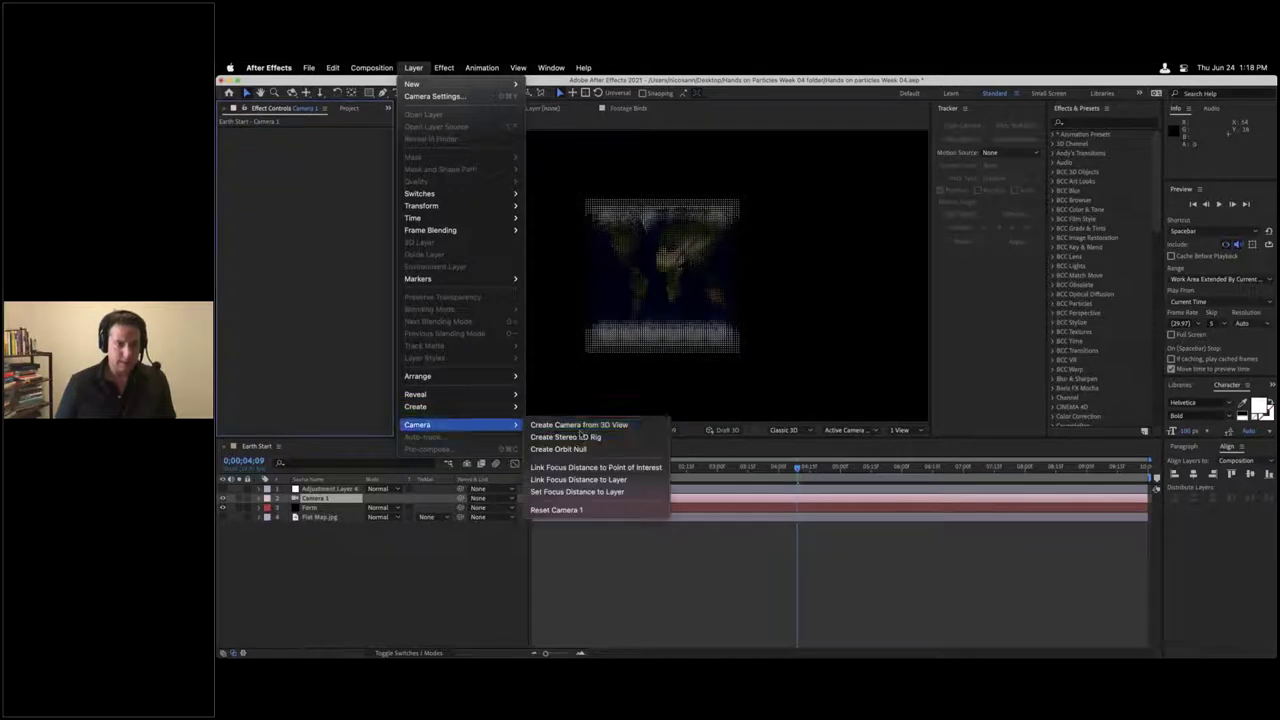
{"action": "left_click", "coordinate": [585, 449]}
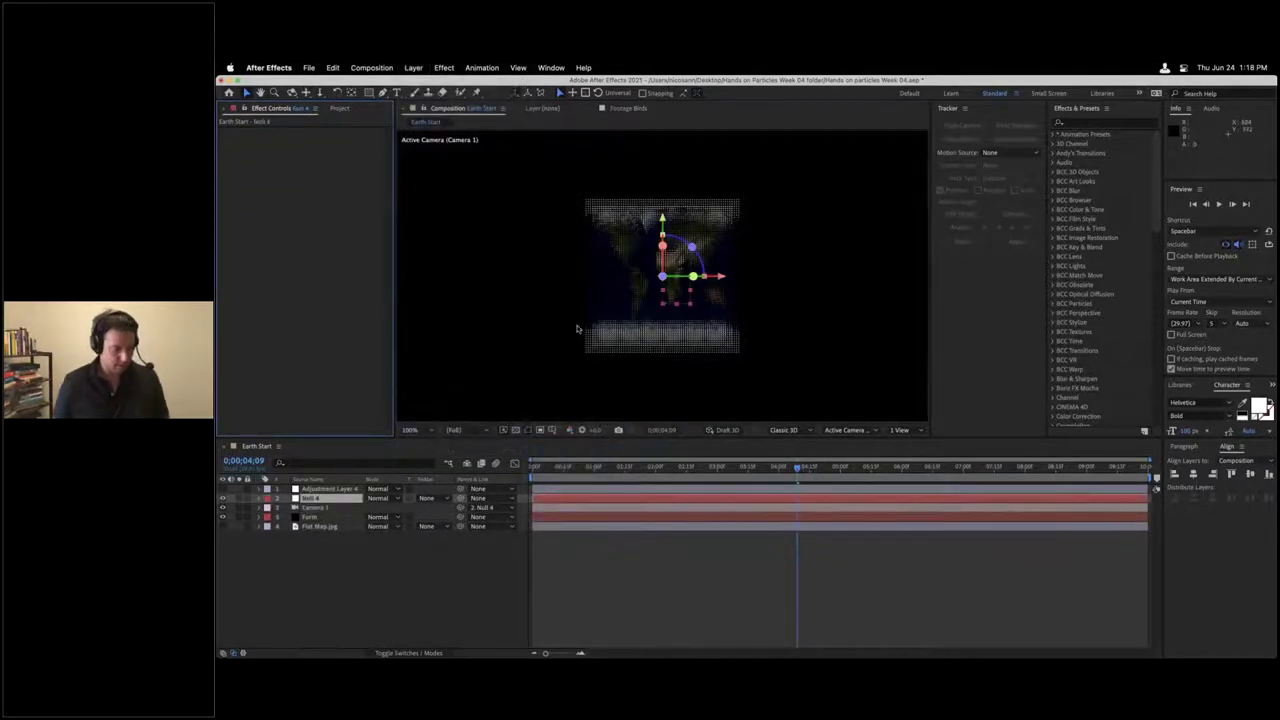
Step: Scrub the orbit null's Y Rotation to about 46° and back, then solo and un-solo Flat Map.jpg
{"action": "key", "text": "r"}
{"action": "left_click_drag", "start_coordinate": [378, 527], "coordinate": [412, 527]}
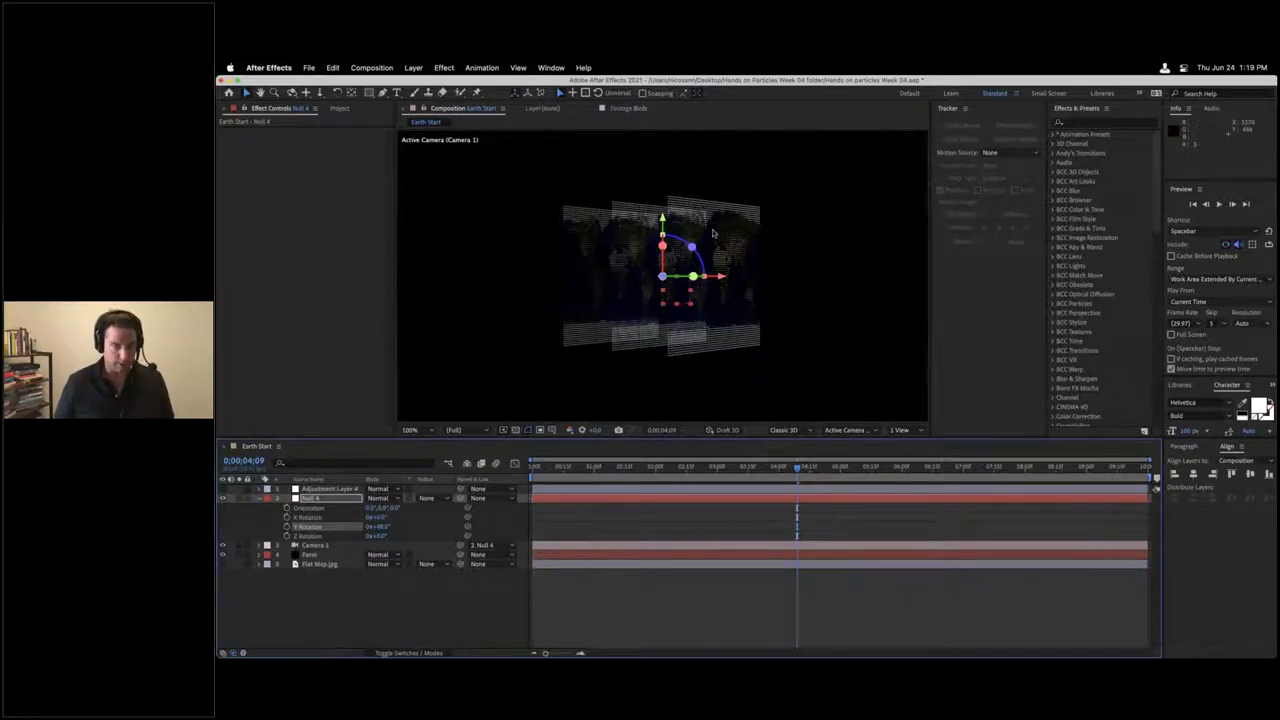
{"action": "left_click_drag", "start_coordinate": [366, 535], "coordinate": [400, 535]}
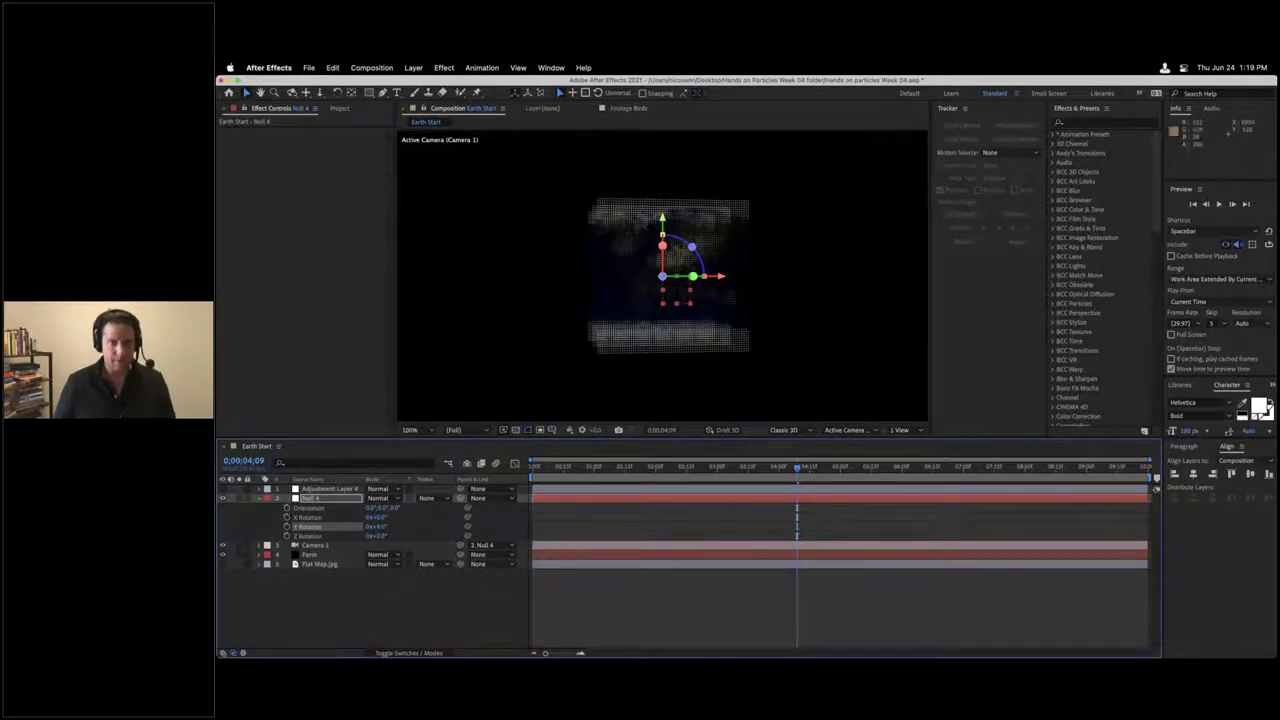
{"action": "left_click", "coordinate": [223, 565]}
{"action": "left_click", "coordinate": [239, 565]}
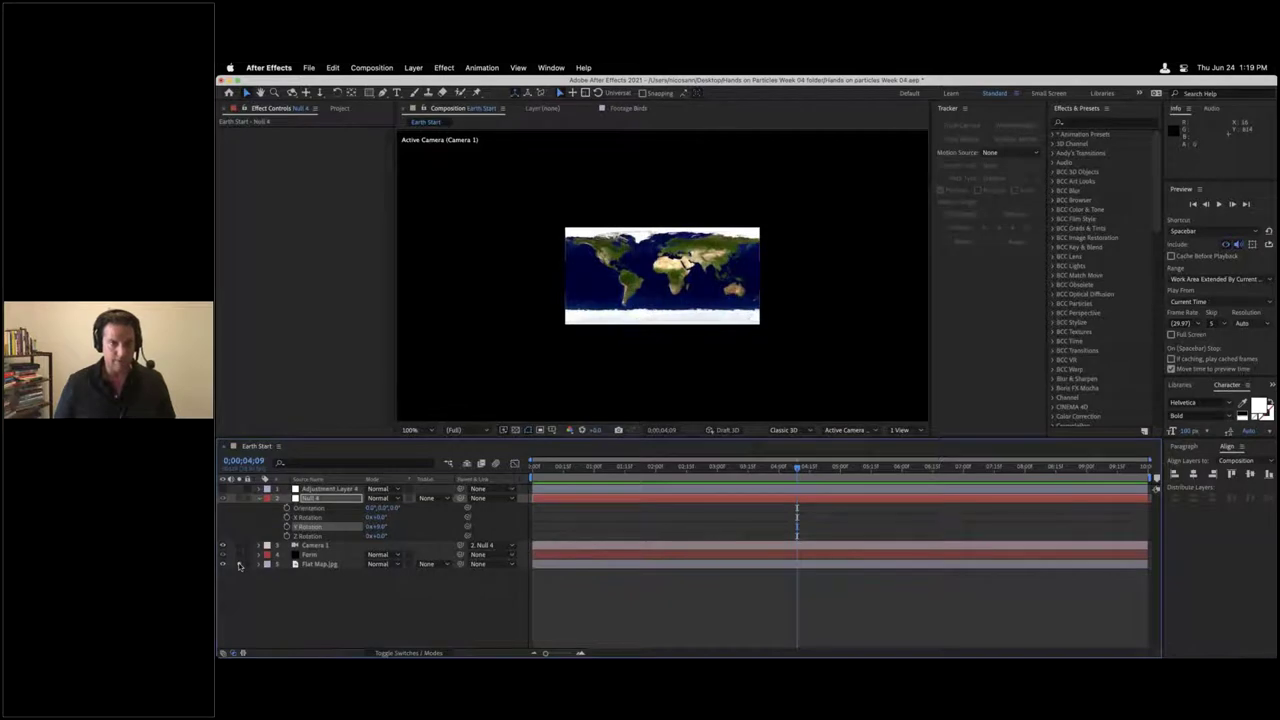
{"action": "left_click", "coordinate": [239, 565]}
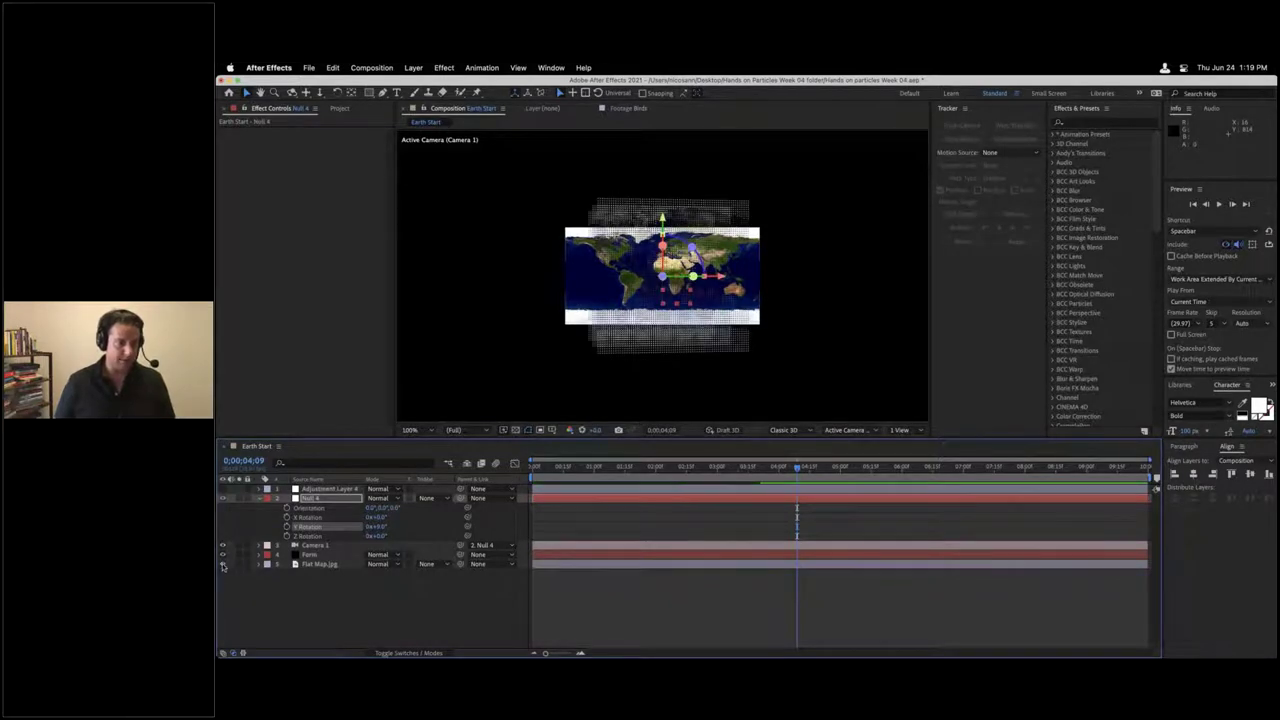
Step: Filter the Project panel by 'flat', select the Flat Map.jpg footage, then reselect the Form layer
{"action": "left_click", "coordinate": [312, 565]}
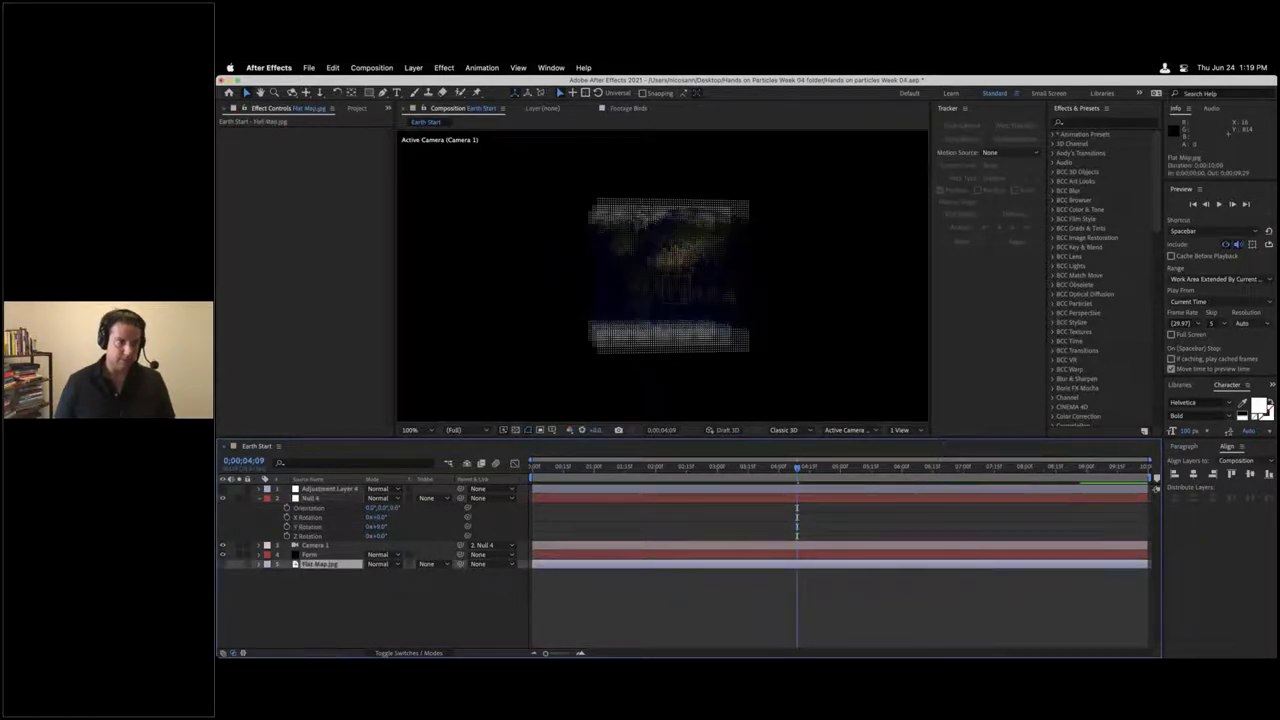
{"action": "left_click", "coordinate": [357, 108]}
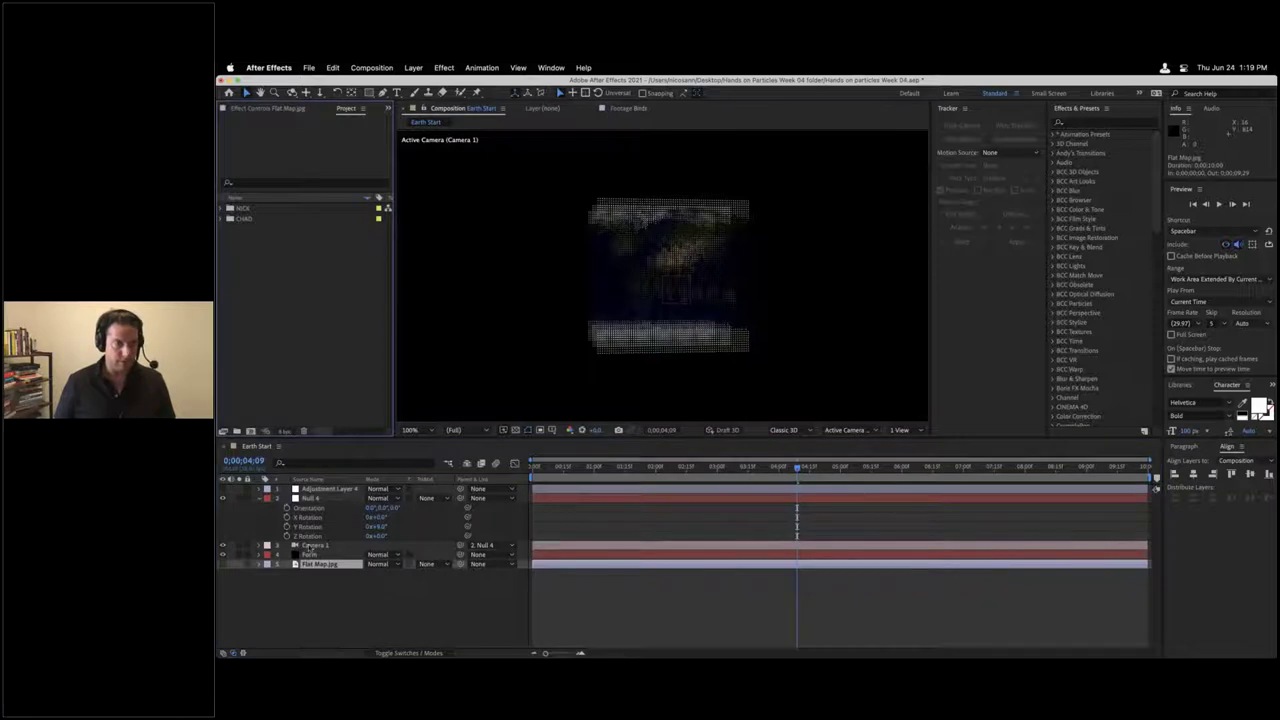
{"action": "left_click", "coordinate": [245, 186]}
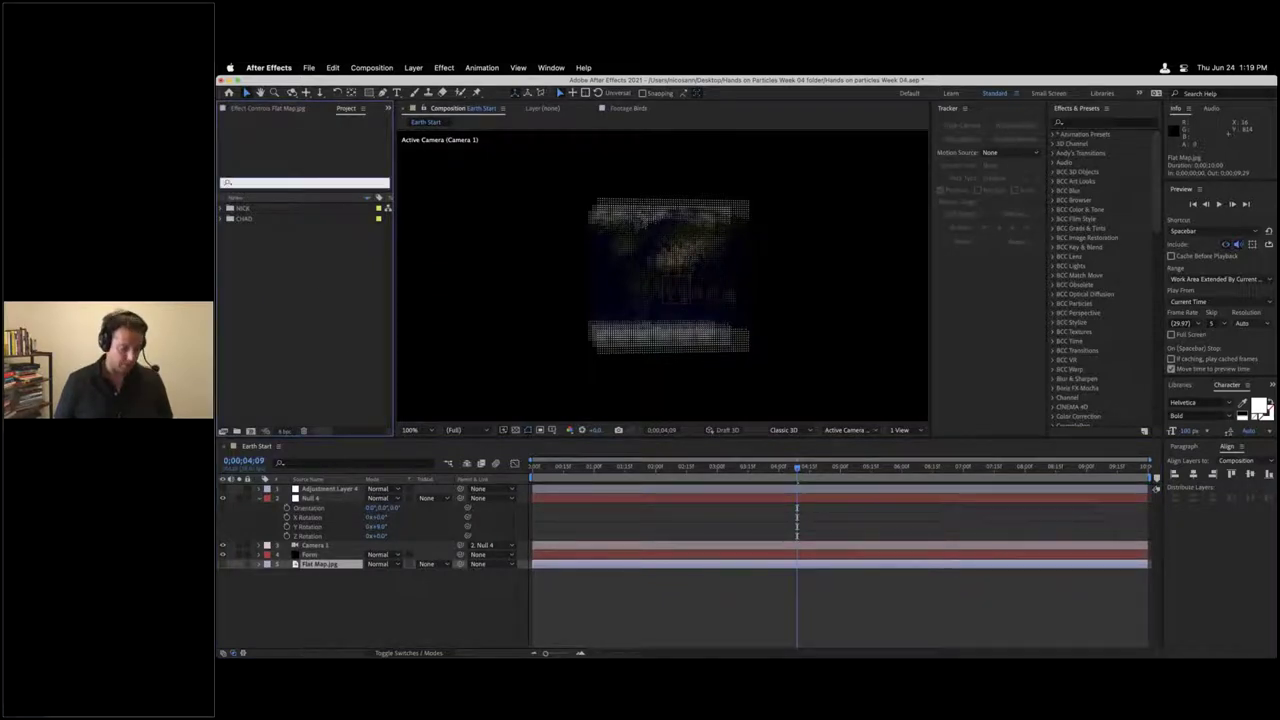
{"action": "type", "text": "flat"}
{"action": "left_click", "coordinate": [295, 262]}
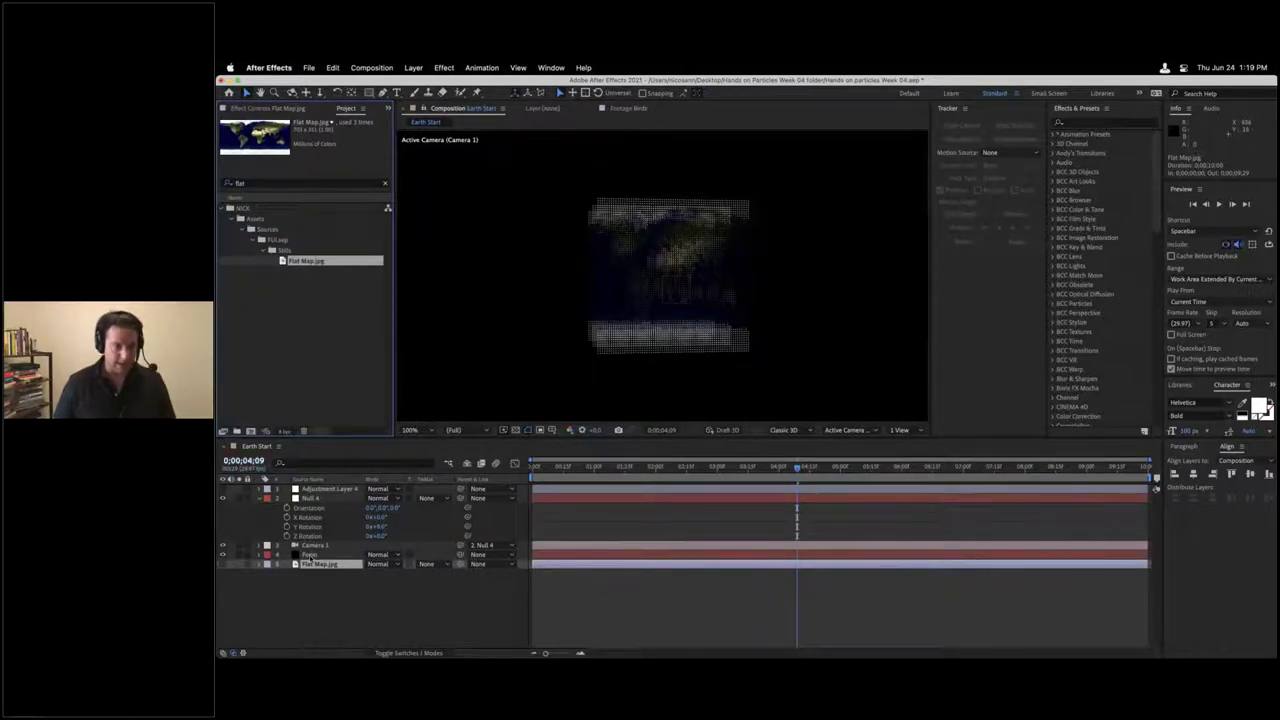
{"action": "left_click", "coordinate": [309, 555]}
Step: Set Form's Base Form Size linking to XYZ Individual
{"action": "left_click", "coordinate": [268, 108]}
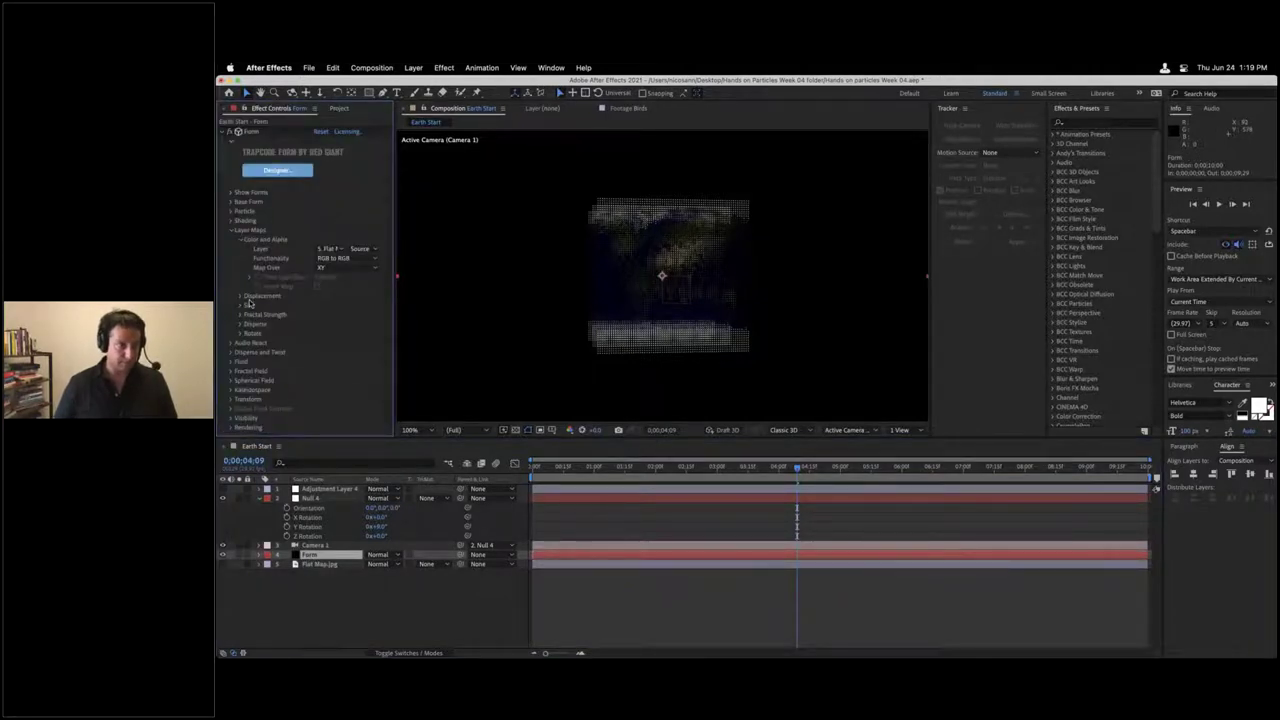
{"action": "left_click", "coordinate": [231, 202]}
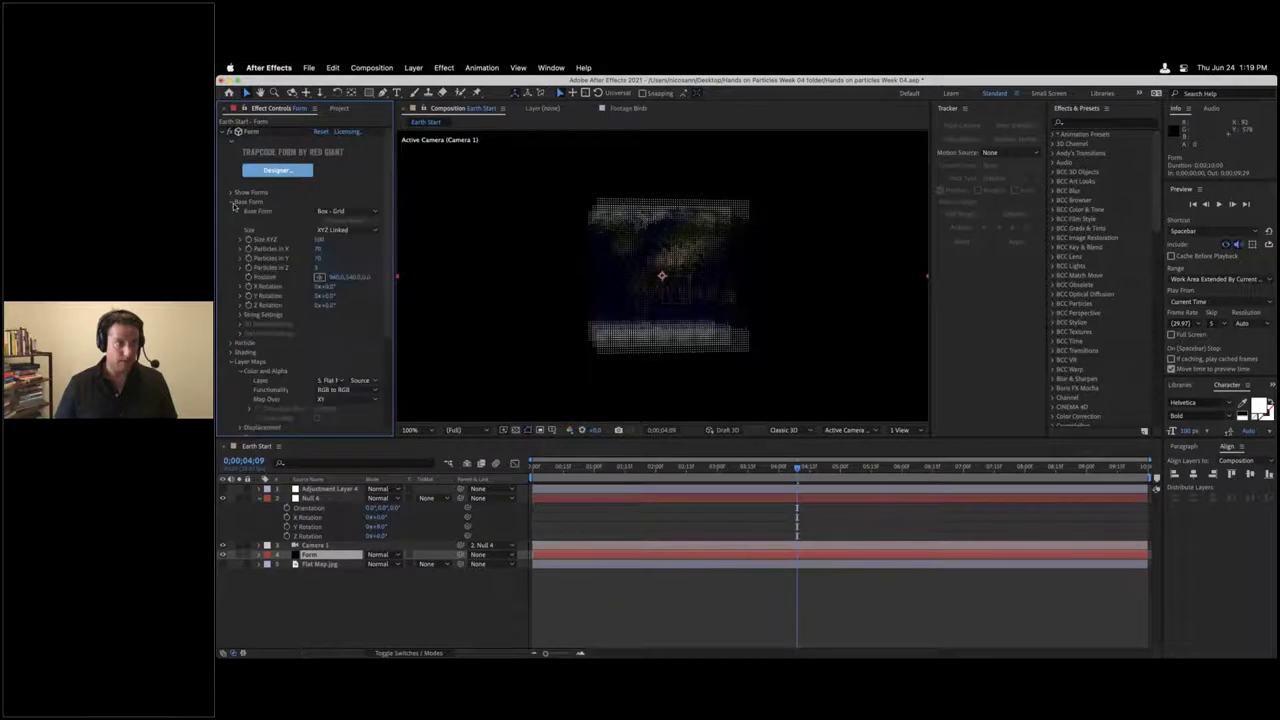
{"action": "left_click", "coordinate": [345, 230]}
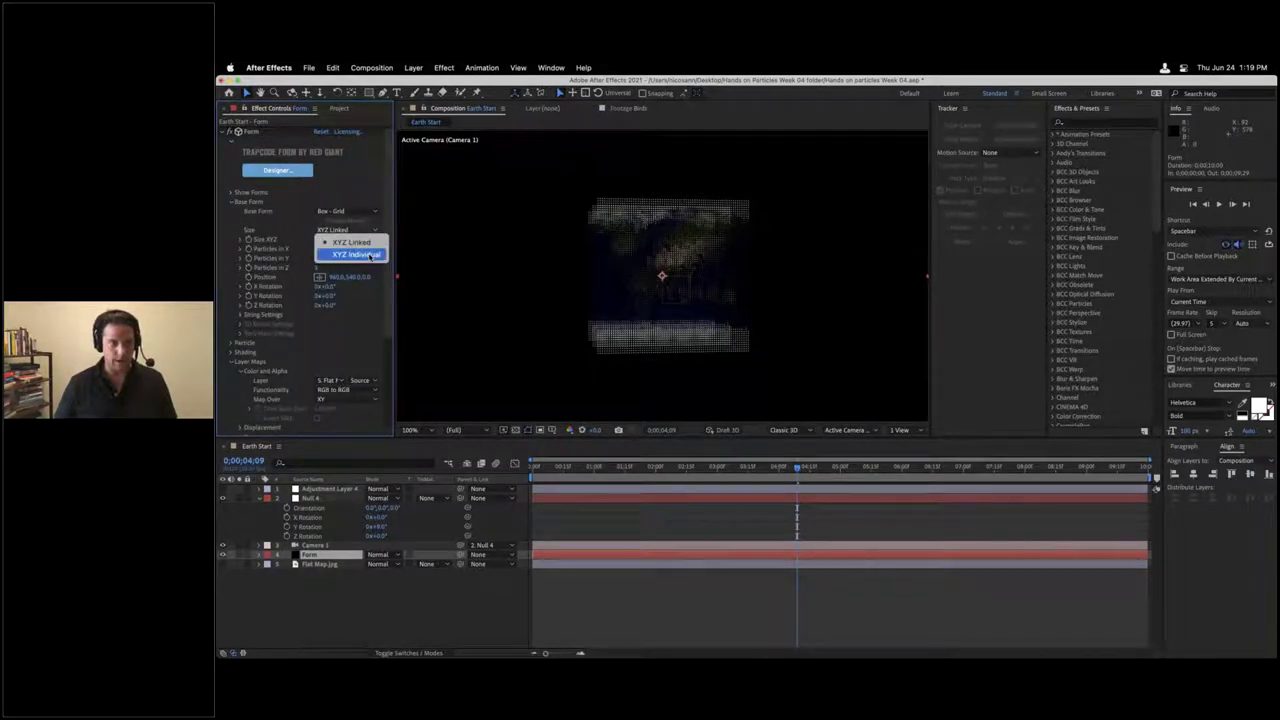
{"action": "left_click", "coordinate": [372, 256]}
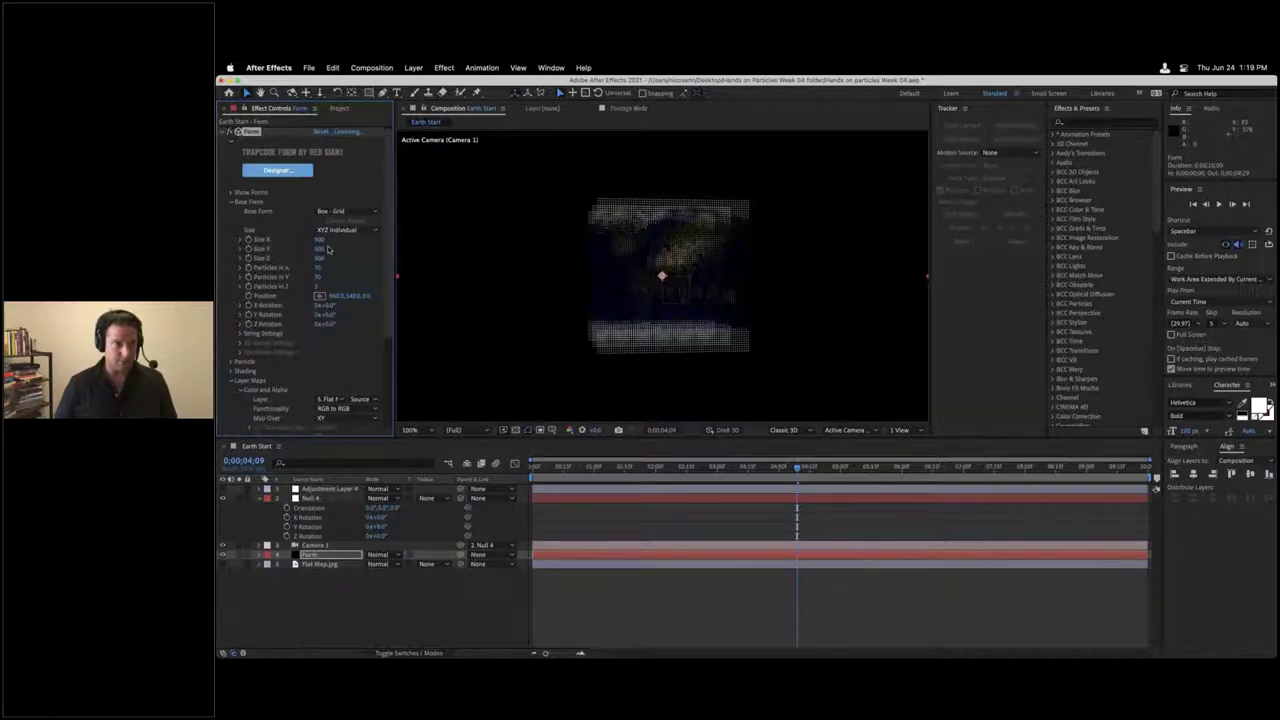
Step: Check the map's dimensions, then enter new Size X and set Size Y to 551
{"action": "left_click", "coordinate": [339, 111]}
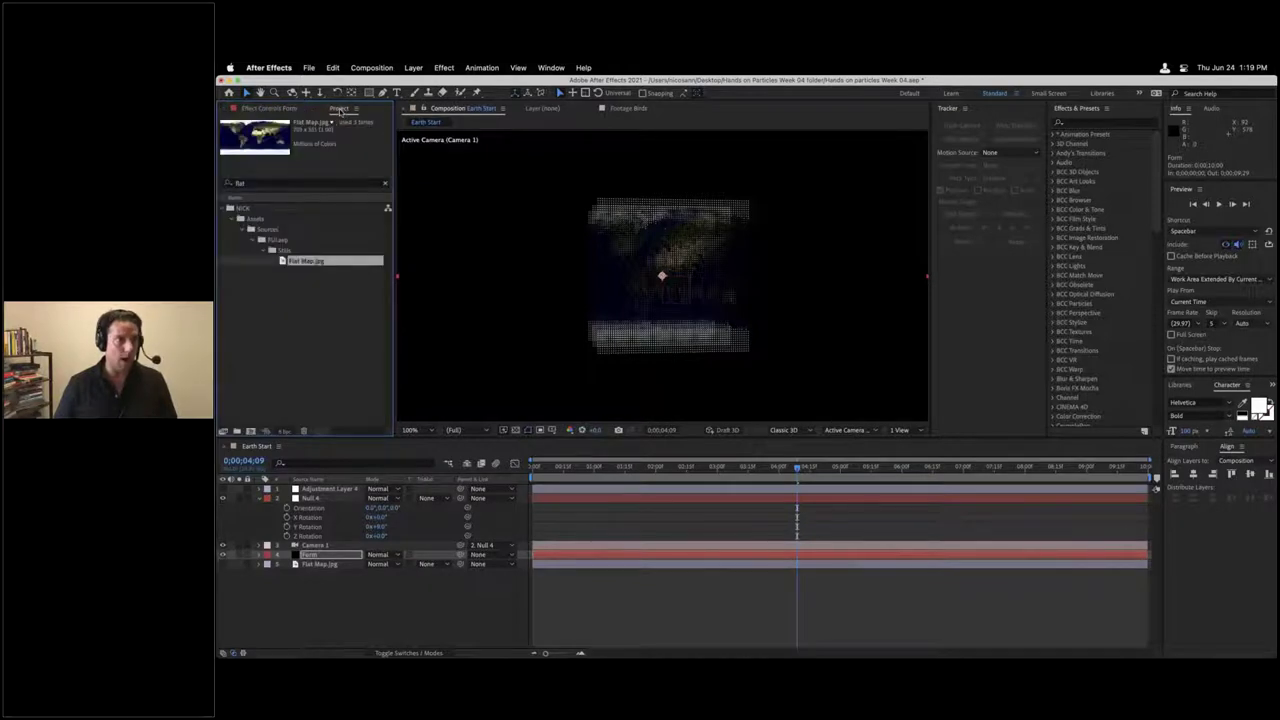
{"action": "left_click", "coordinate": [291, 112]}
{"action": "left_click", "coordinate": [320, 240]}
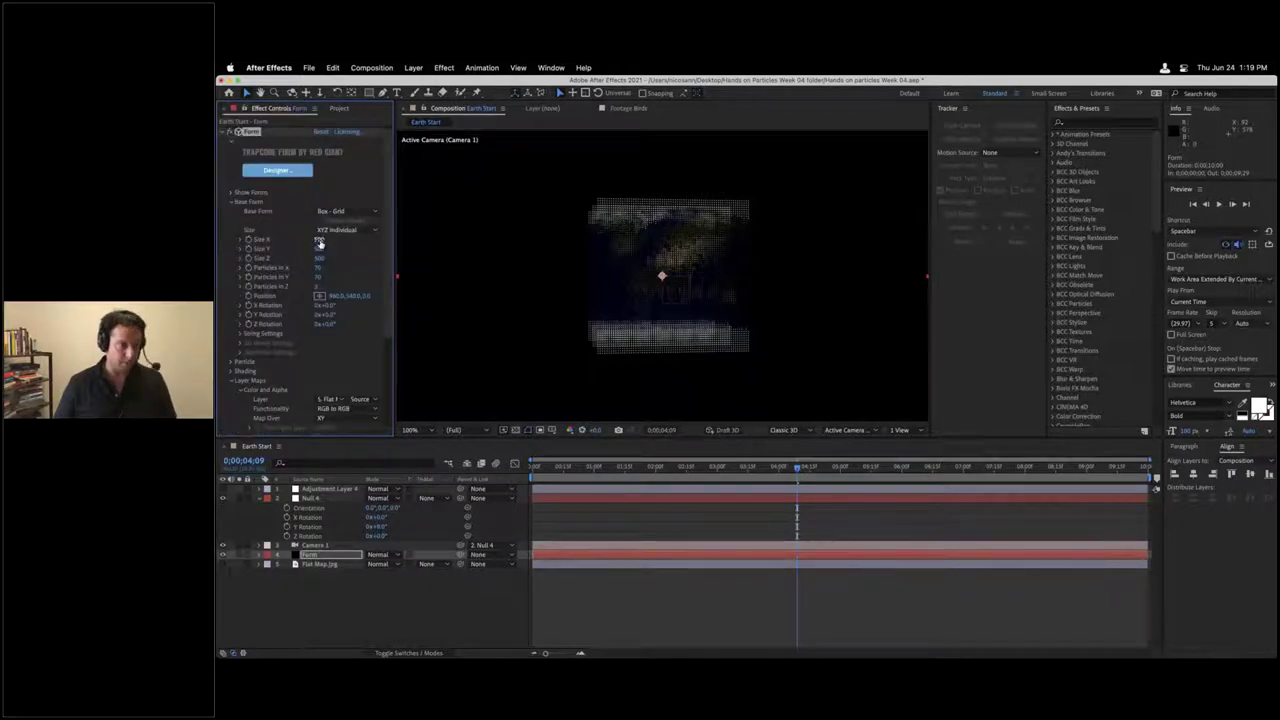
{"action": "type", "text": "20"}
{"action": "key", "text": "Tab"}
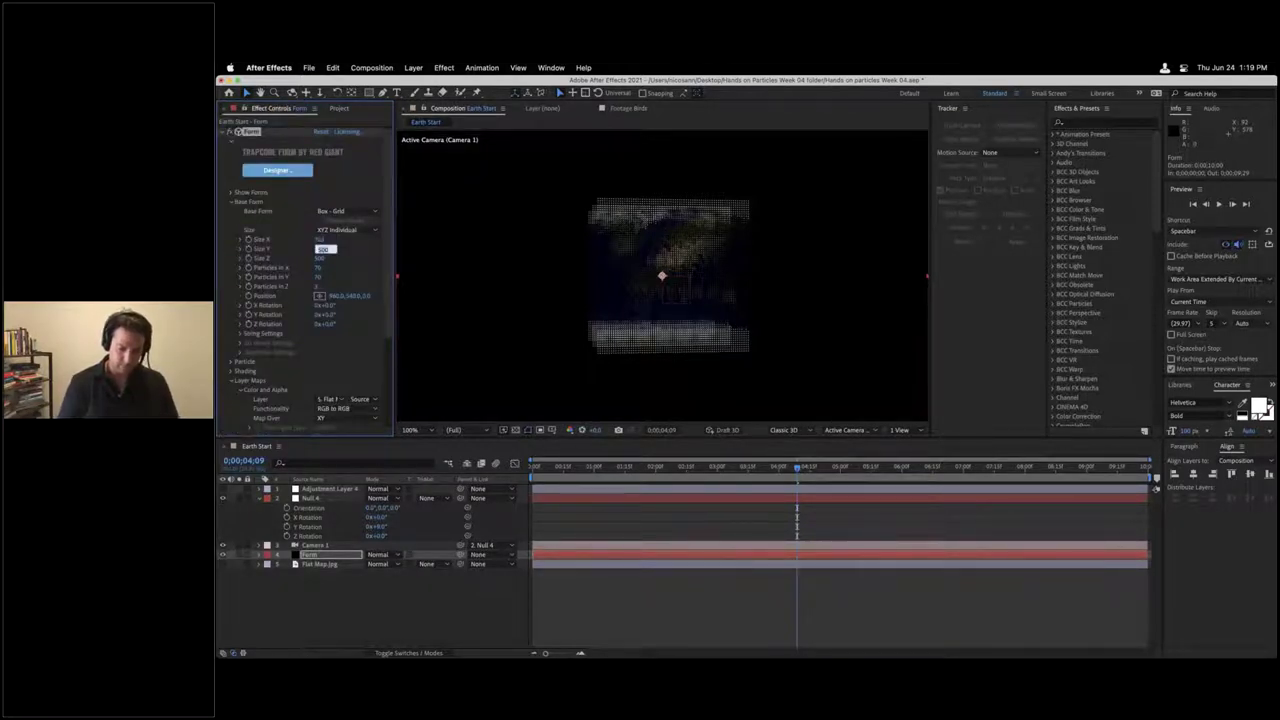
{"action": "key", "text": "Return"}
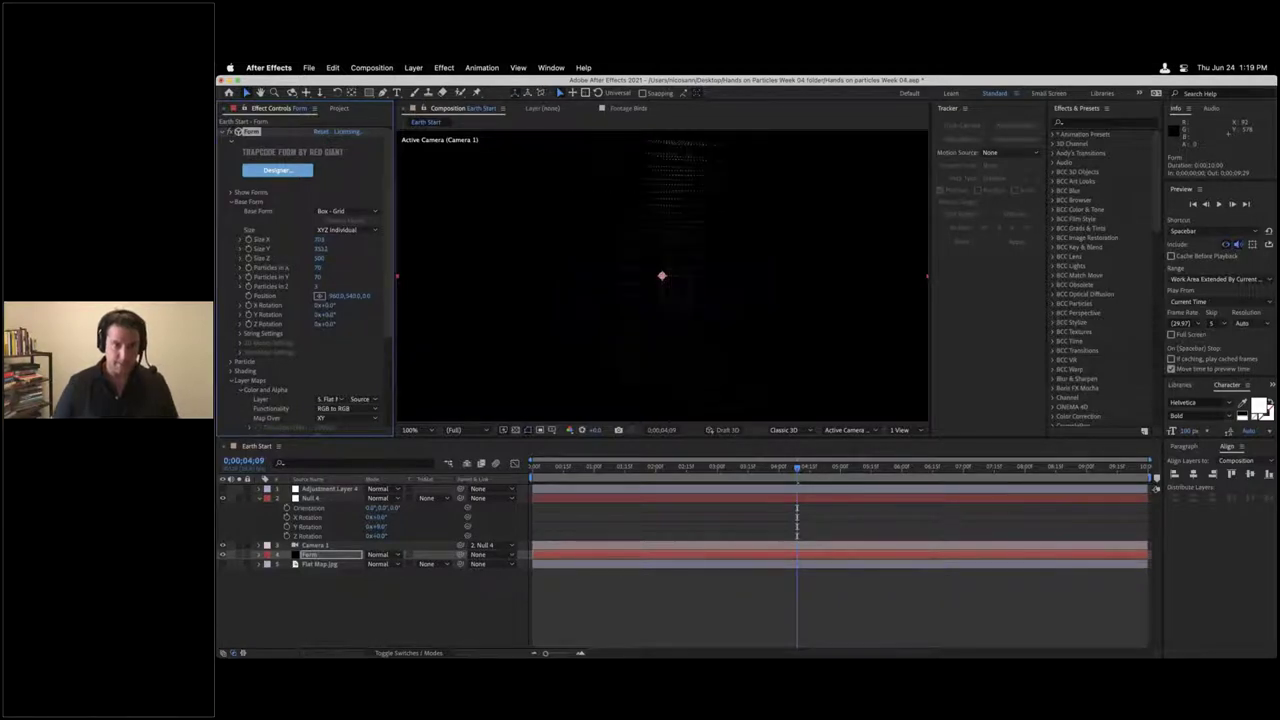
{"action": "left_click", "coordinate": [320, 248]}
{"action": "type", "text": "551"}
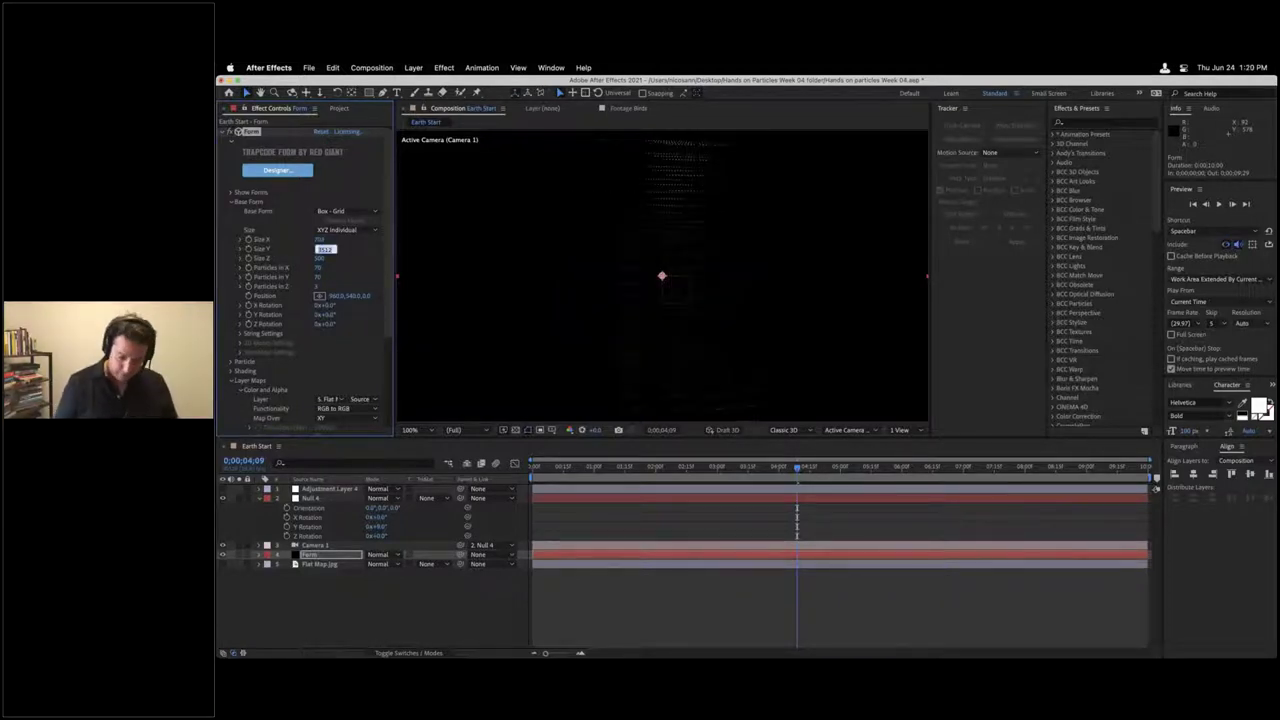
{"action": "key", "text": "Return"}
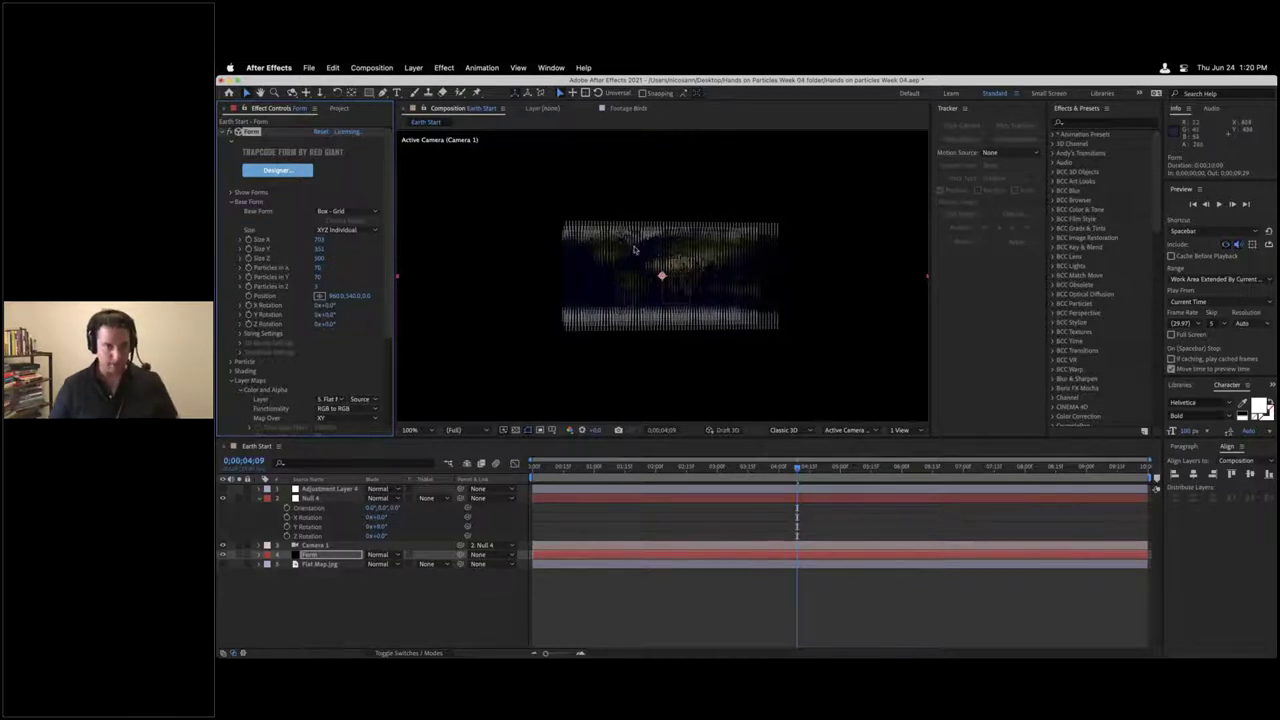
Step: Orbit the camera around the particle map and select the Null 4 layer
{"action": "key", "text": "c"}
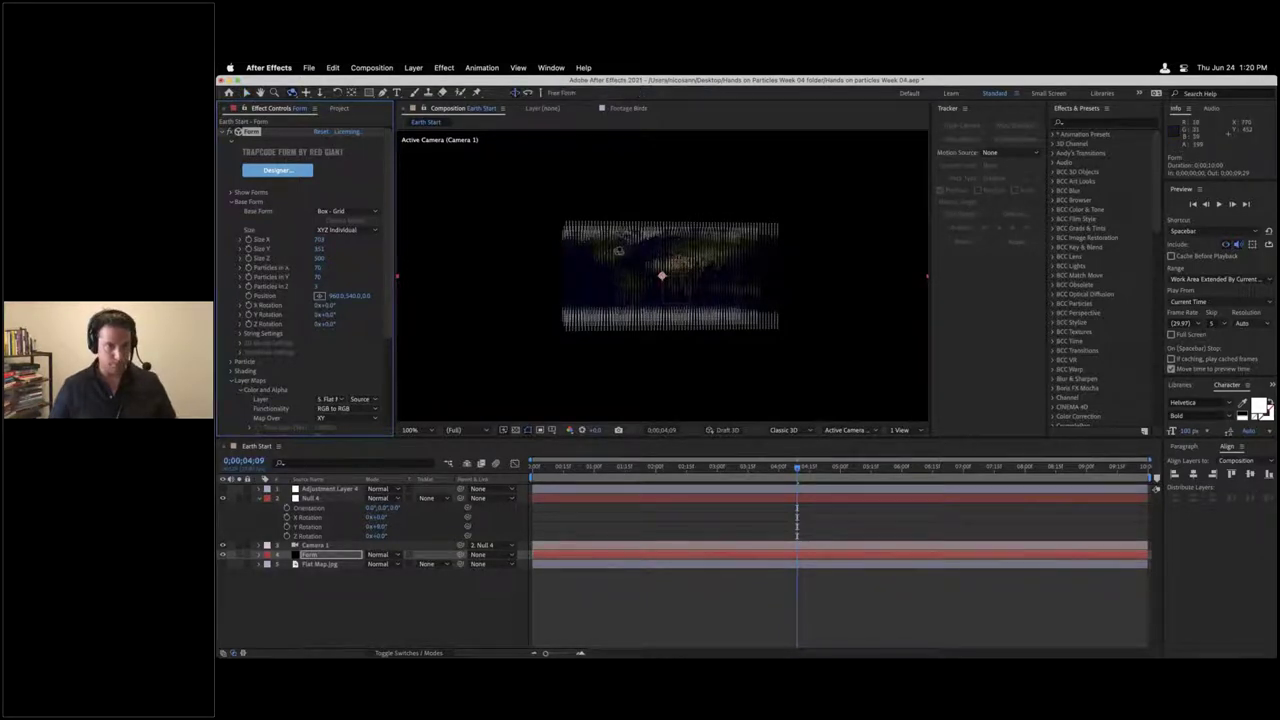
{"action": "left_click_drag", "start_coordinate": [616, 247], "coordinate": [610, 251]}
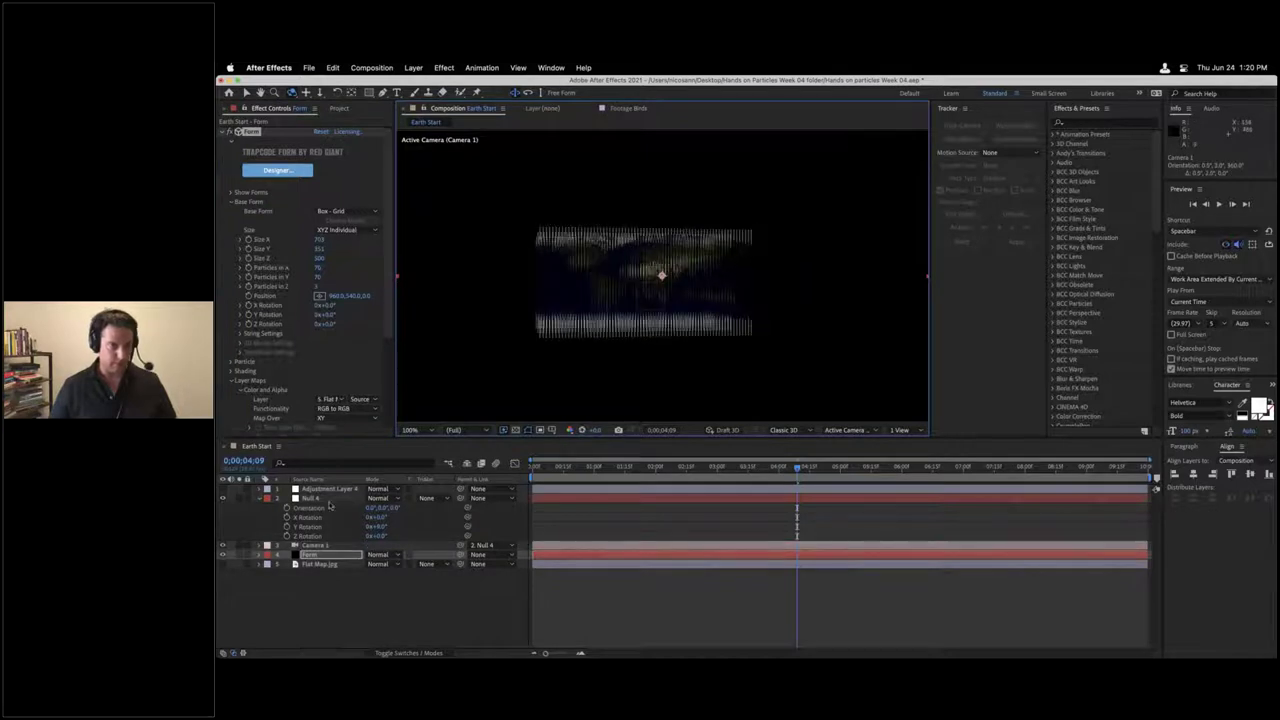
{"action": "left_click", "coordinate": [370, 527]}
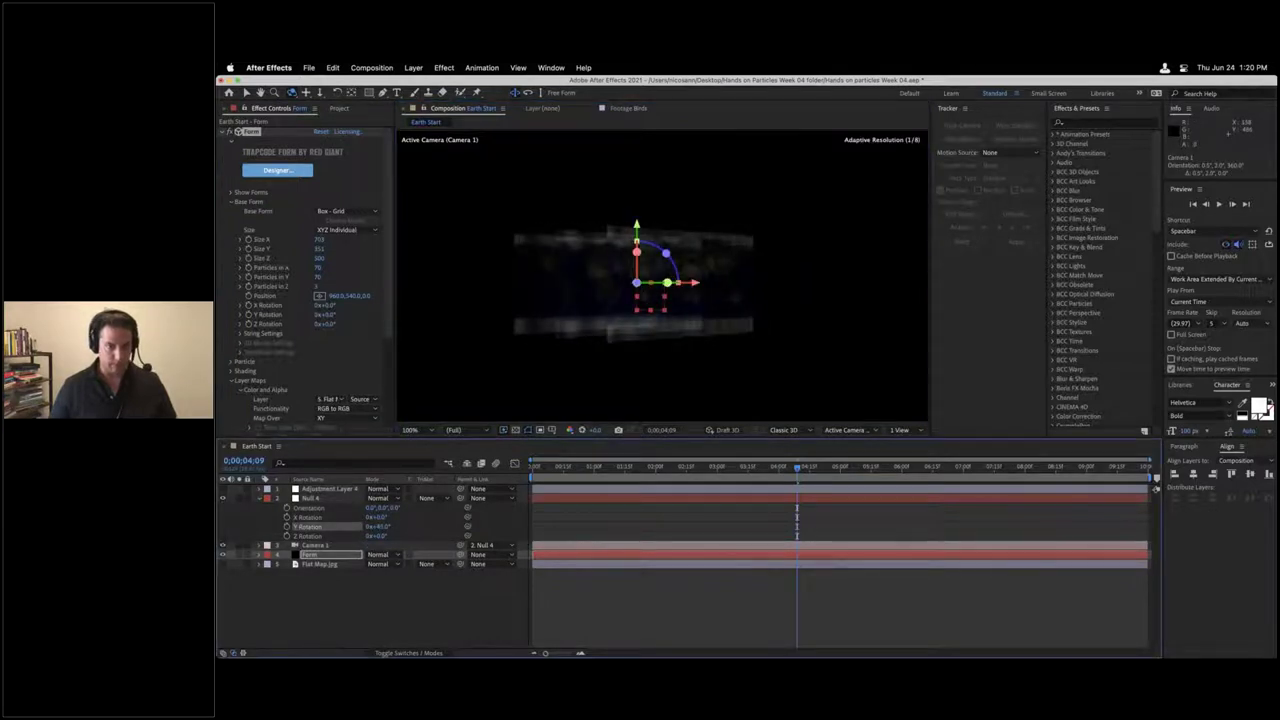
{"action": "left_click", "coordinate": [312, 497]}
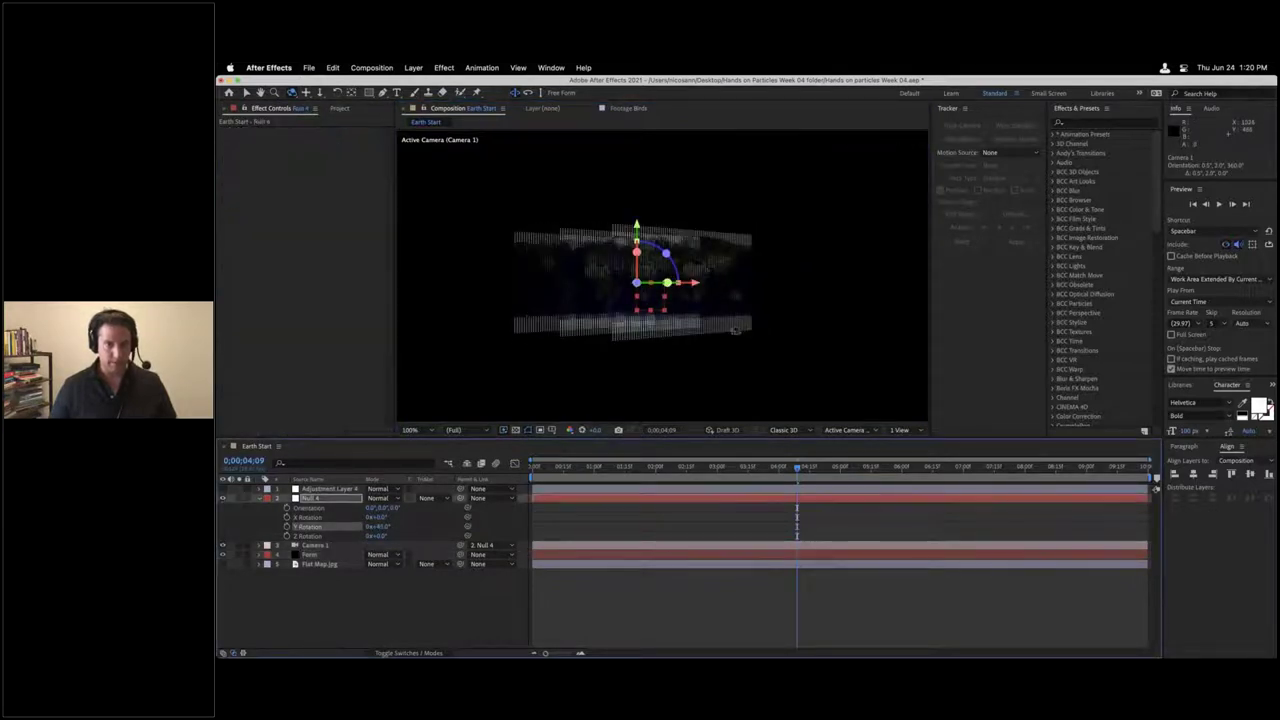
Step: Set the Form layer's Base Form Particles in Z to 1
{"action": "left_click", "coordinate": [312, 554]}
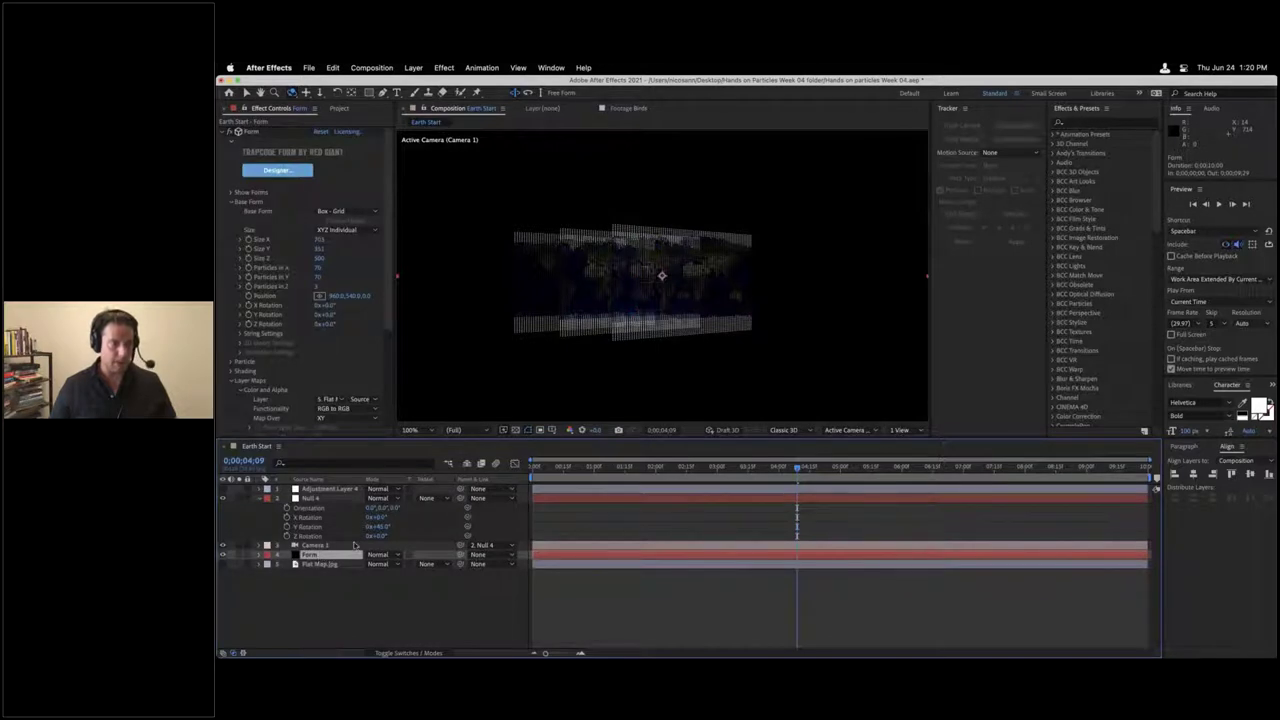
{"action": "left_click", "coordinate": [316, 288]}
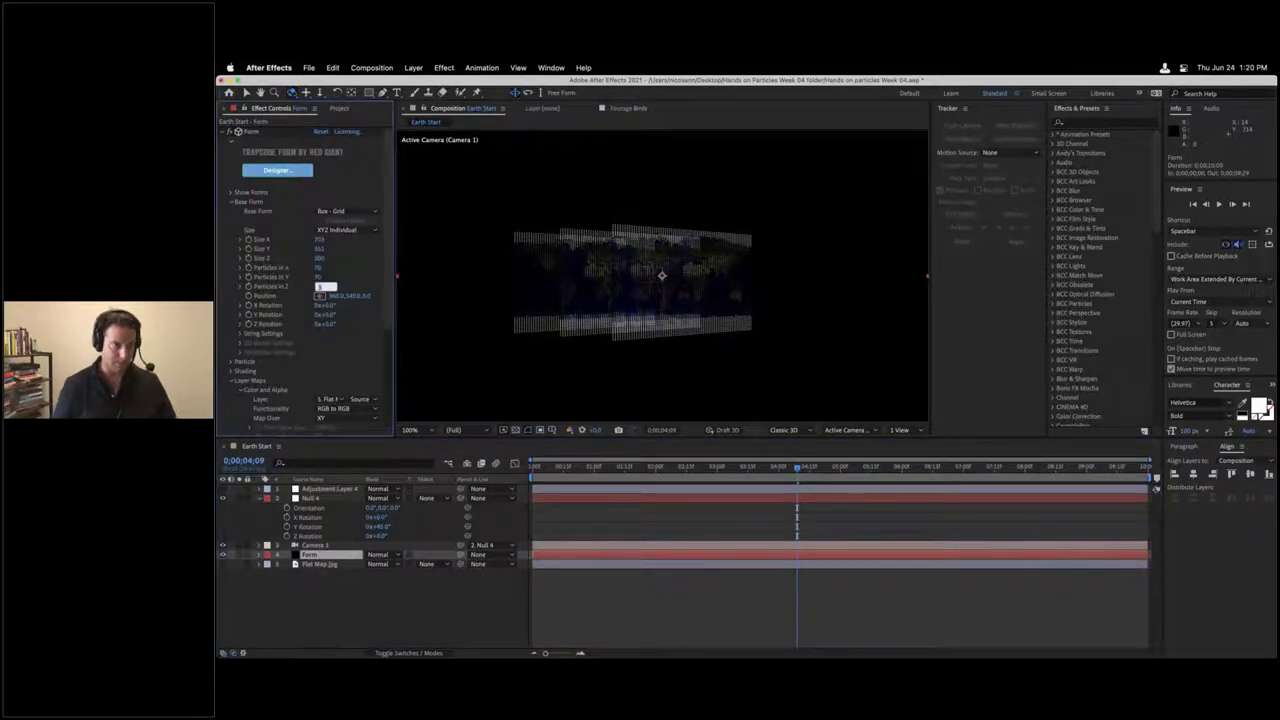
{"action": "type", "text": "1"}
{"action": "key", "text": "Return"}
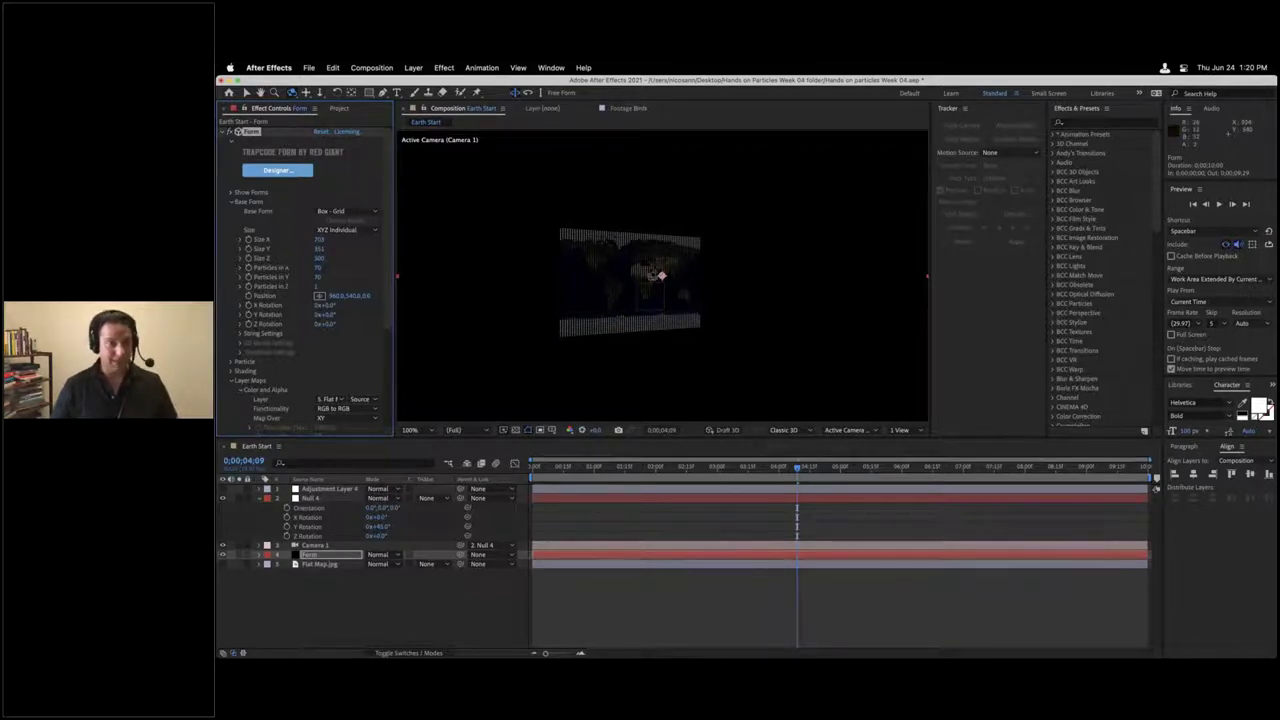
Step: Change Form's Base Form to Sphere – Layered with Size set to XYZ Linked
{"action": "left_click", "coordinate": [322, 213]}
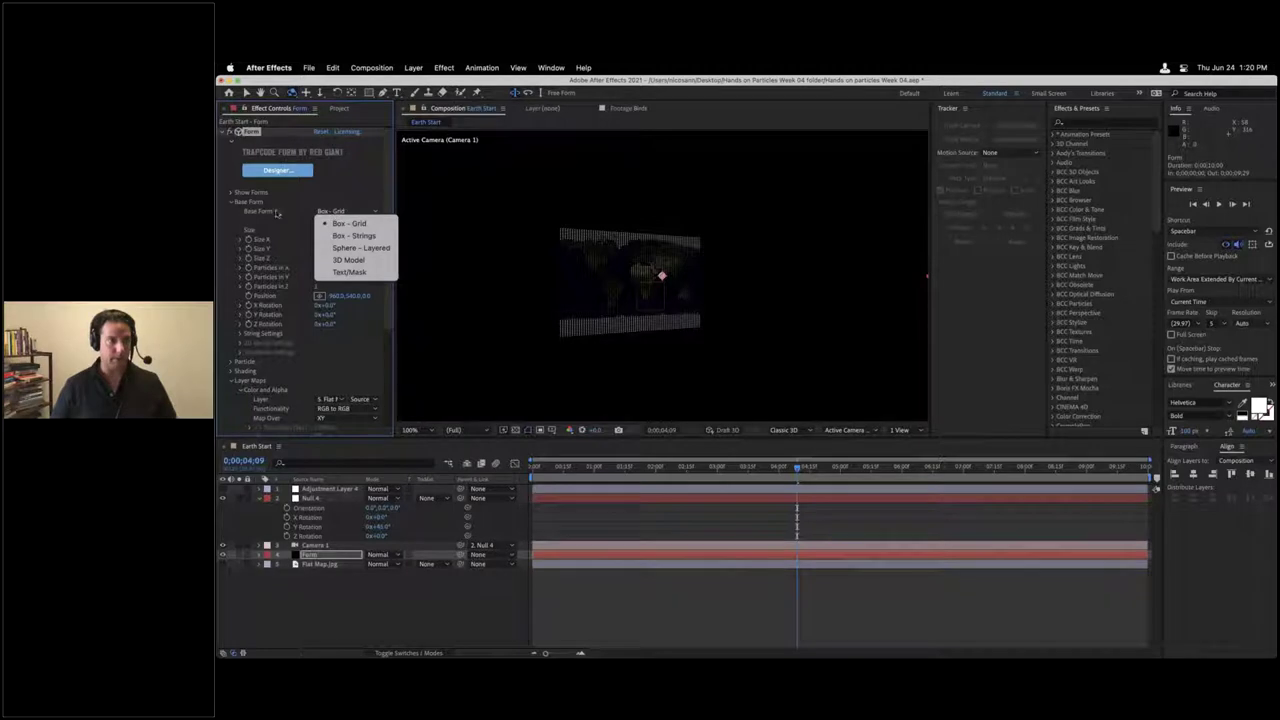
{"action": "left_click", "coordinate": [355, 248]}
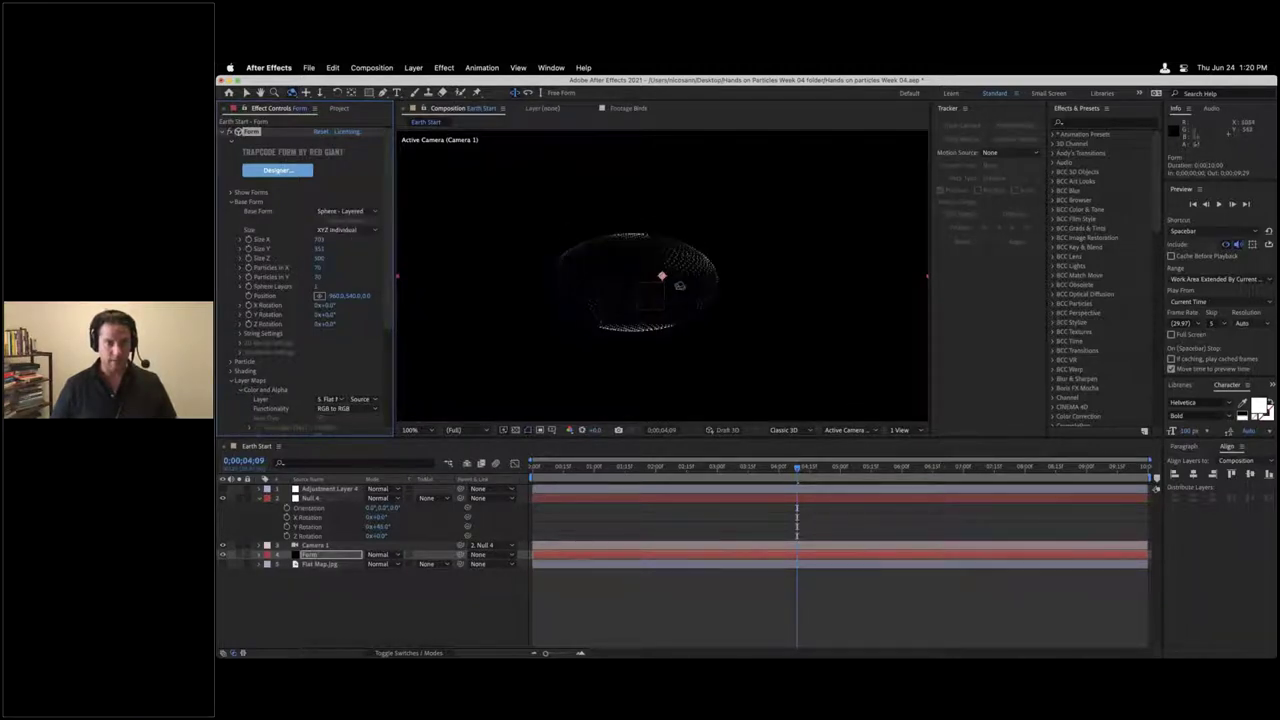
{"action": "left_click", "coordinate": [344, 231]}
{"action": "left_click", "coordinate": [353, 243]}
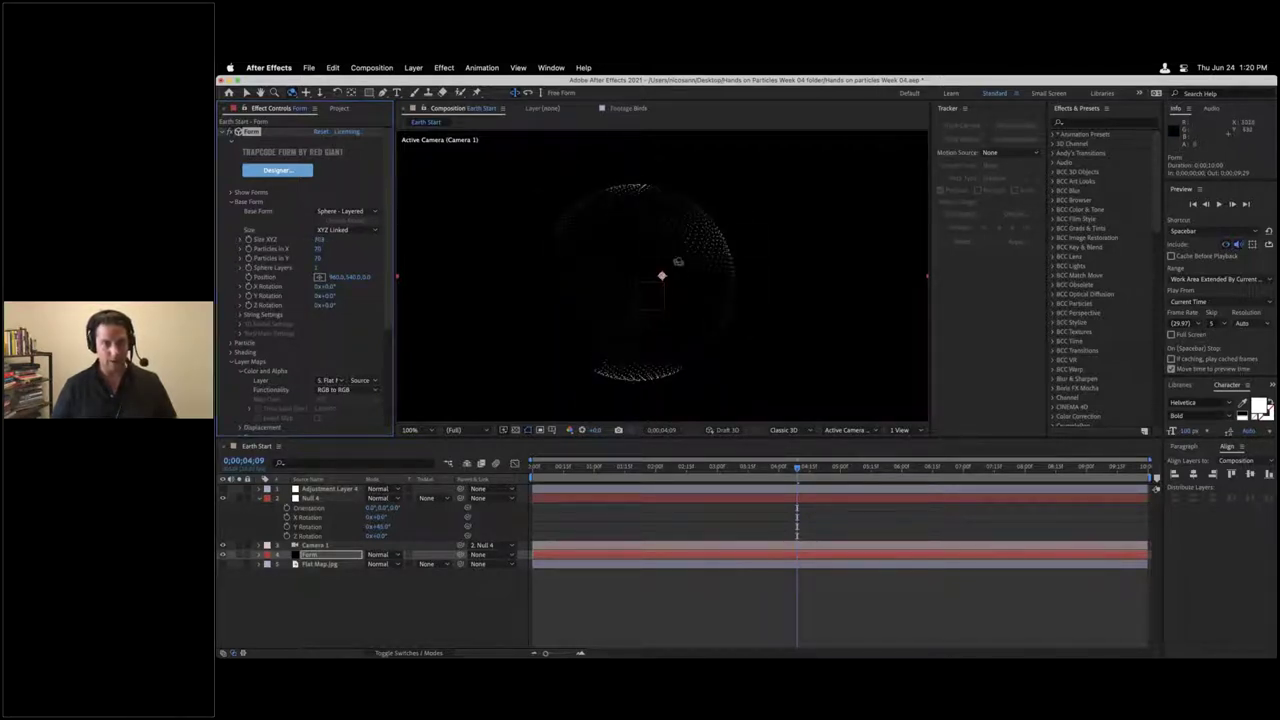
Step: Set Particles in X and Particles in Y to 1000 each
{"action": "mouse_move", "coordinate": [673, 257]}
{"action": "left_mouse_down"}
{"action": "mouse_move", "coordinate": [414, 347]}
{"action": "mouse_move", "coordinate": [577, 223]}
{"action": "mouse_move", "coordinate": [657, 274]}
{"action": "mouse_move", "coordinate": [675, 263]}
{"action": "mouse_move", "coordinate": [662, 272]}
{"action": "left_mouse_up"}
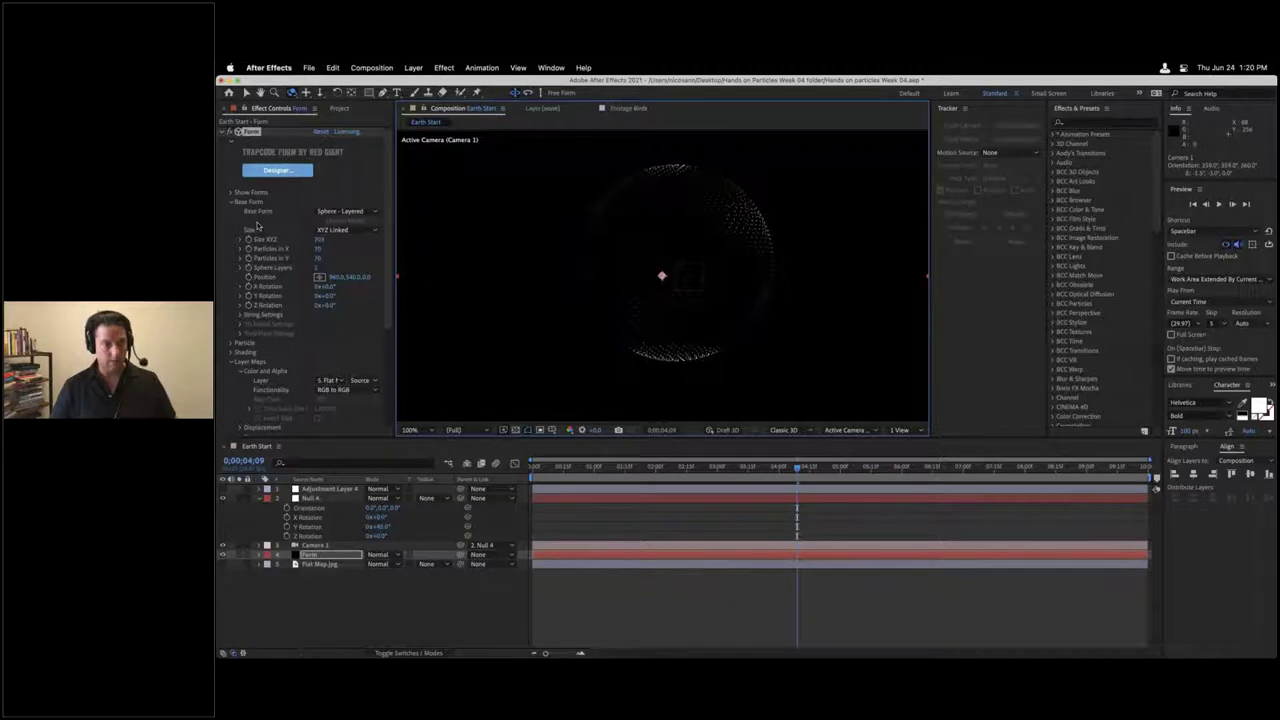
{"action": "left_click", "coordinate": [318, 249]}
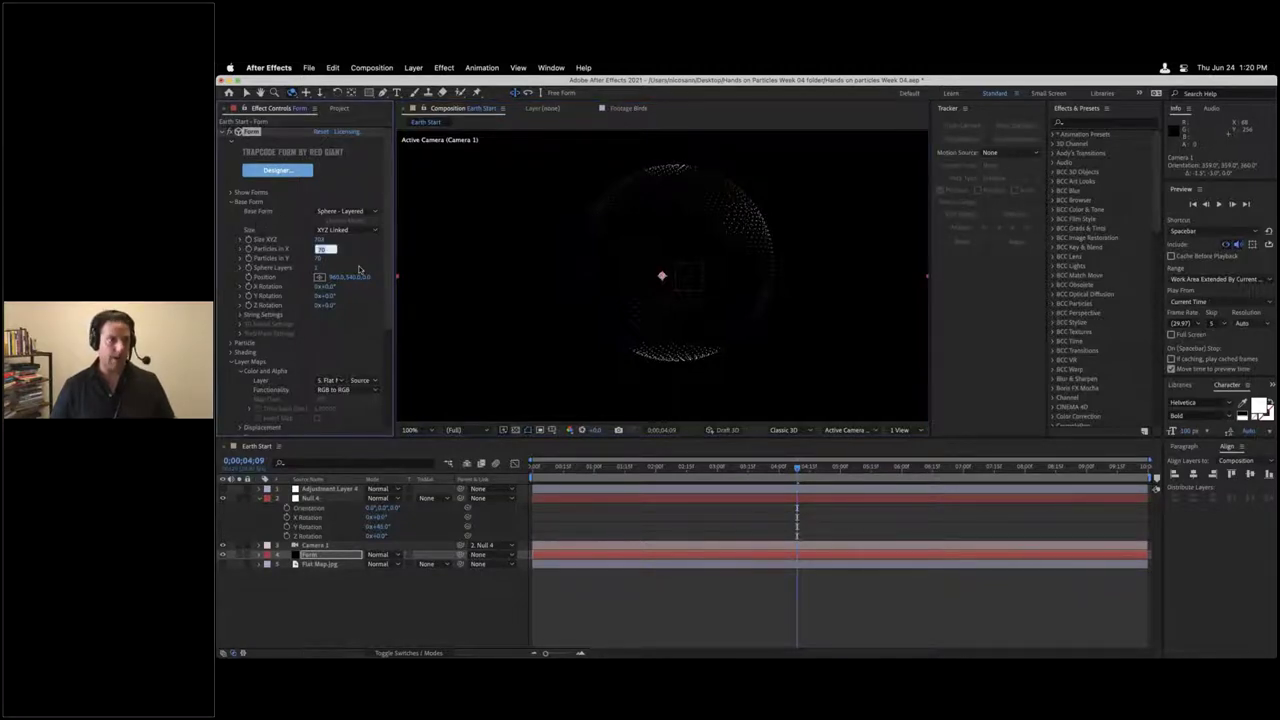
{"action": "type", "text": "1"}
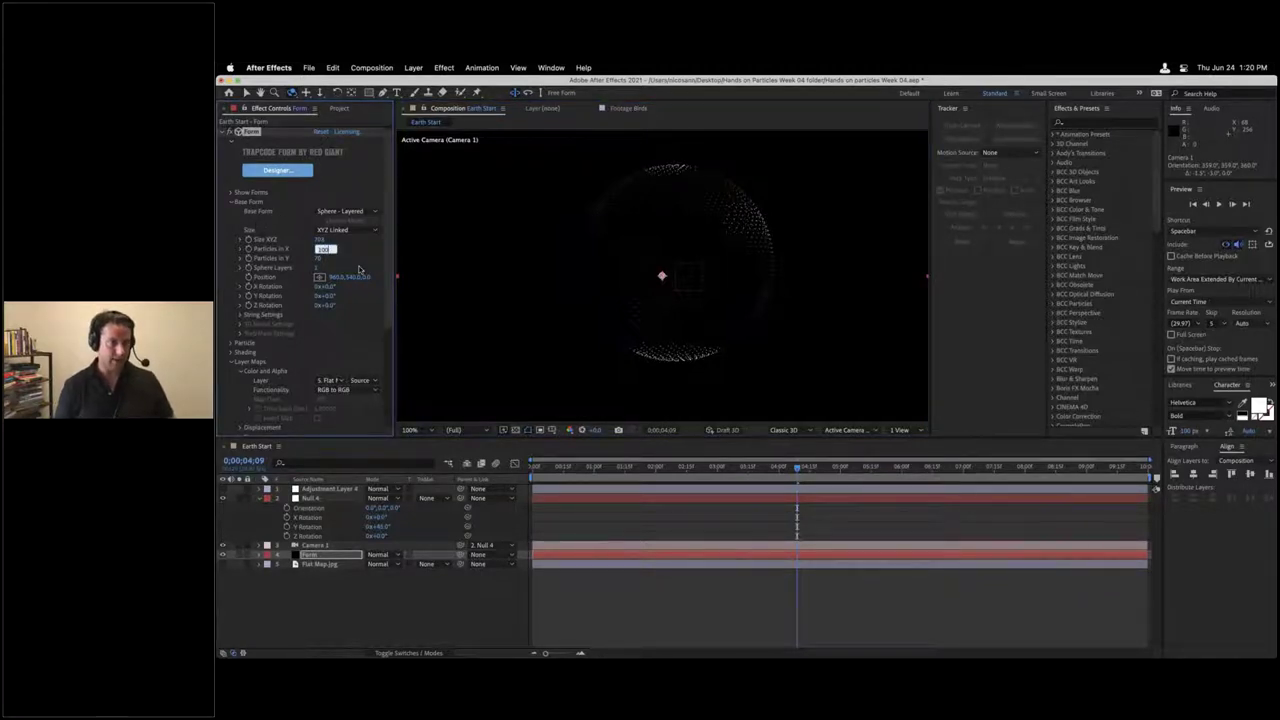
{"action": "type", "text": "000"}
{"action": "key", "text": "Tab"}
{"action": "key", "text": "Return"}
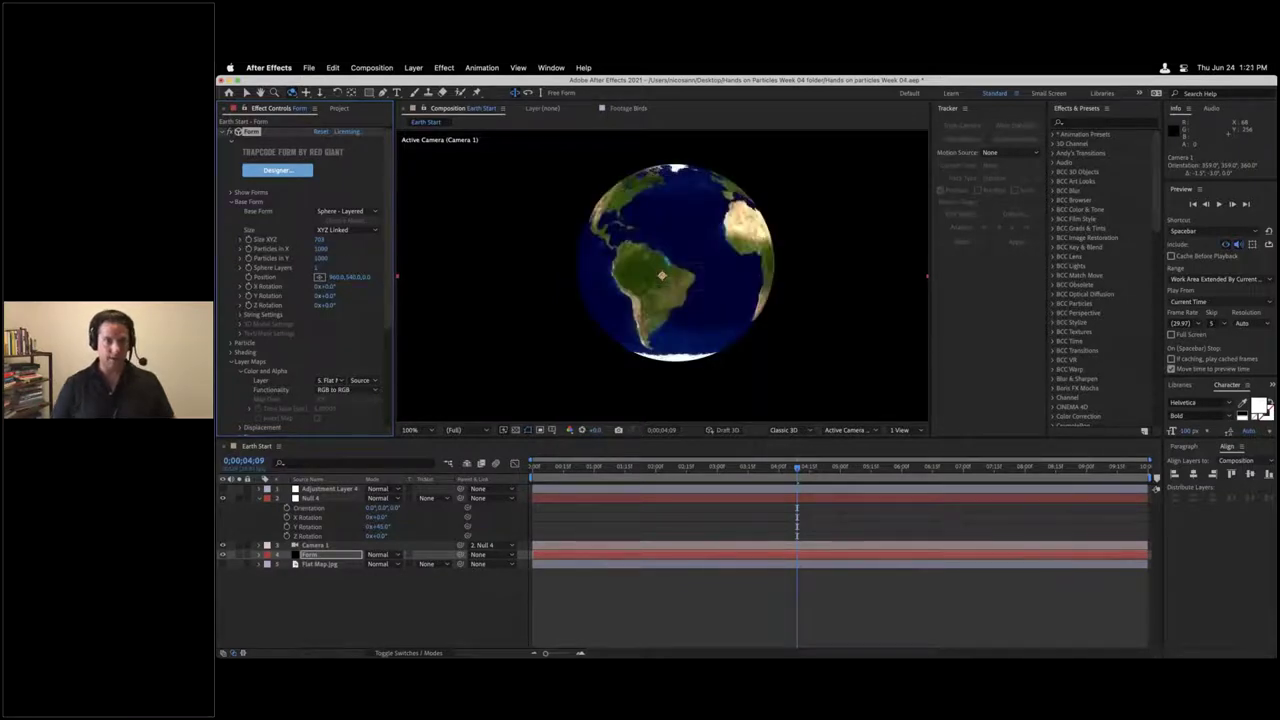
Step: Orbit the camera to frame the globe with South America facing the viewer
{"action": "left_click_drag", "start_coordinate": [800, 270], "coordinate": [831, 280]}
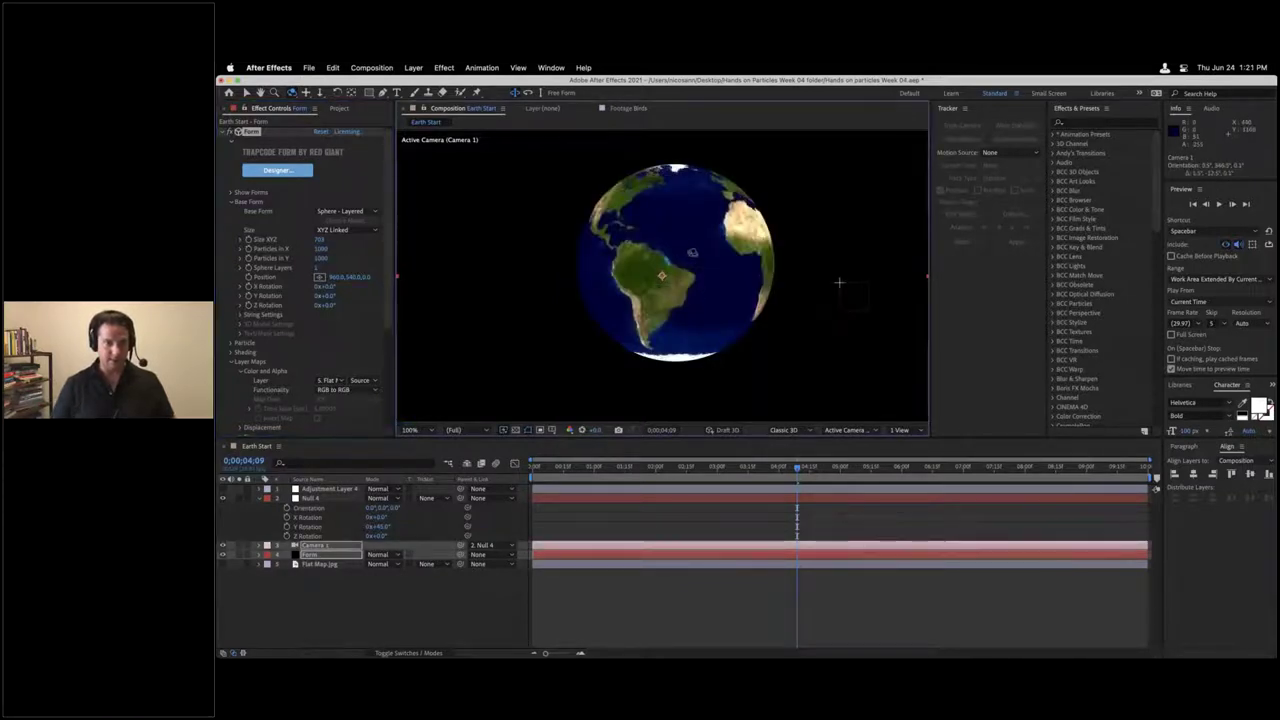
{"action": "left_click_drag", "start_coordinate": [720, 333], "coordinate": [764, 399]}
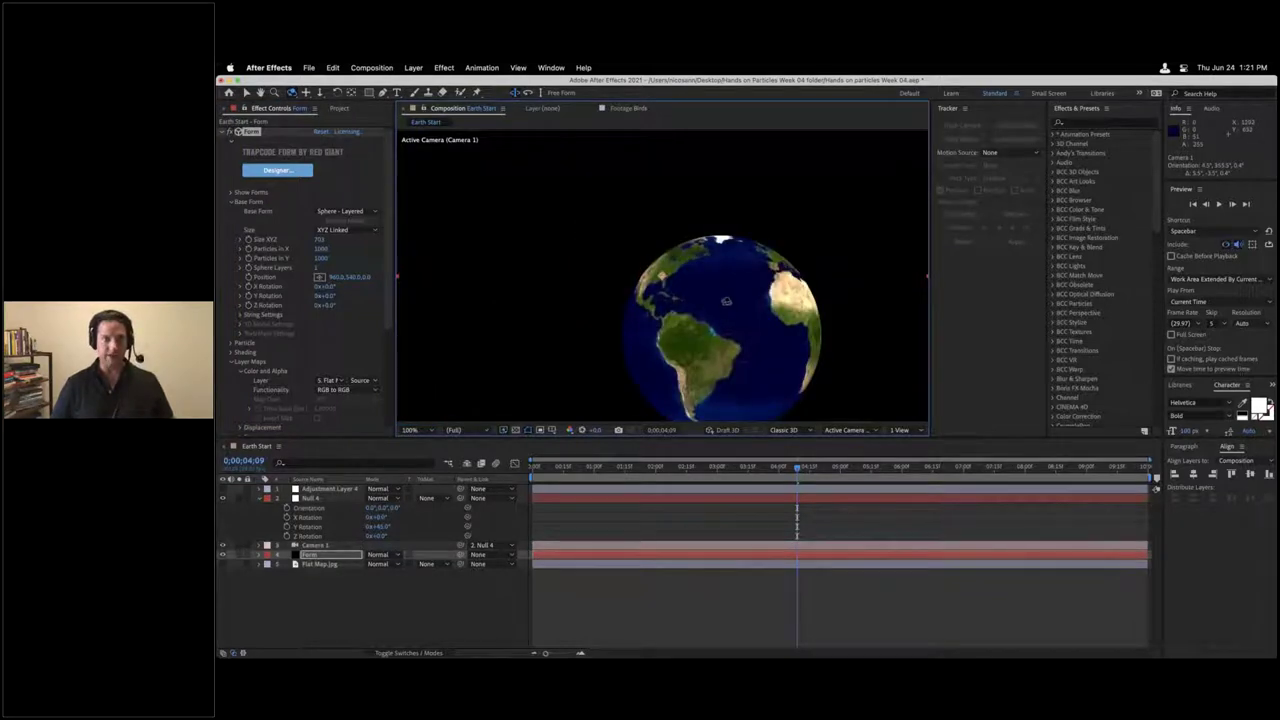
{"action": "left_click_drag", "start_coordinate": [726, 301], "coordinate": [725, 296]}
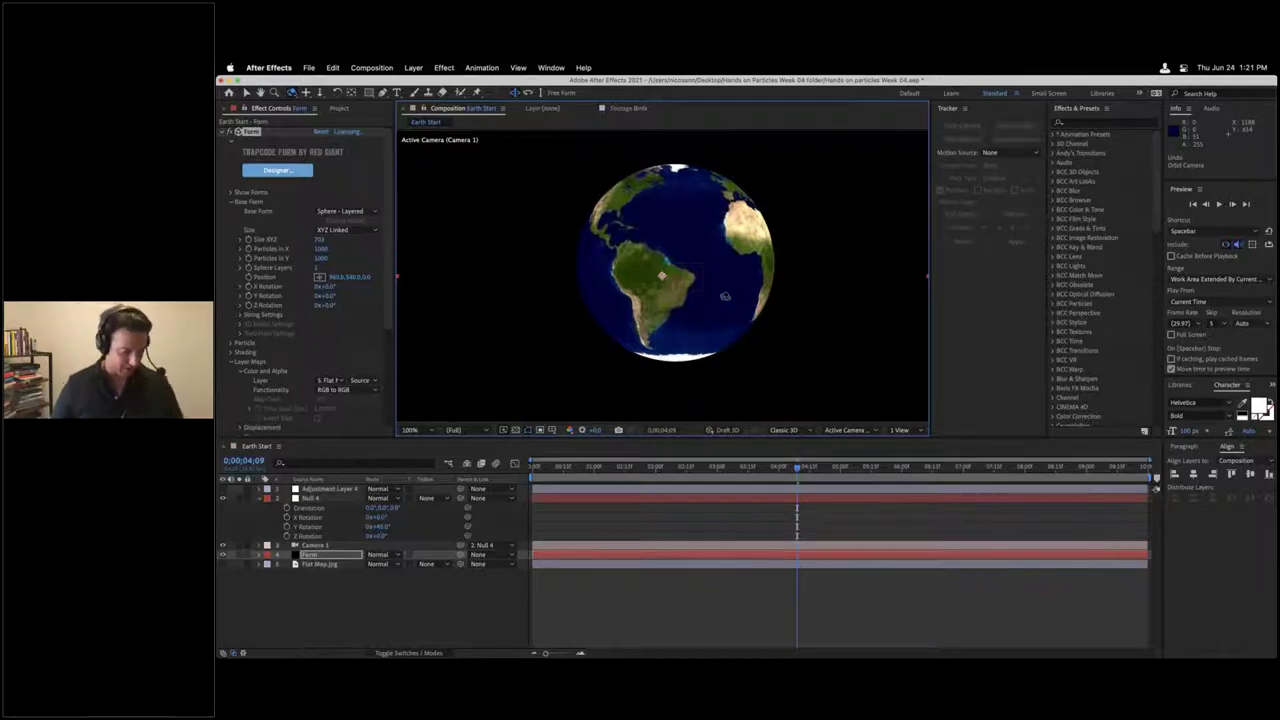
Step: Reveal Camera 1's Position, scrub its Z value, then undo the change
{"action": "left_click", "coordinate": [336, 546]}
{"action": "key", "text": "p"}
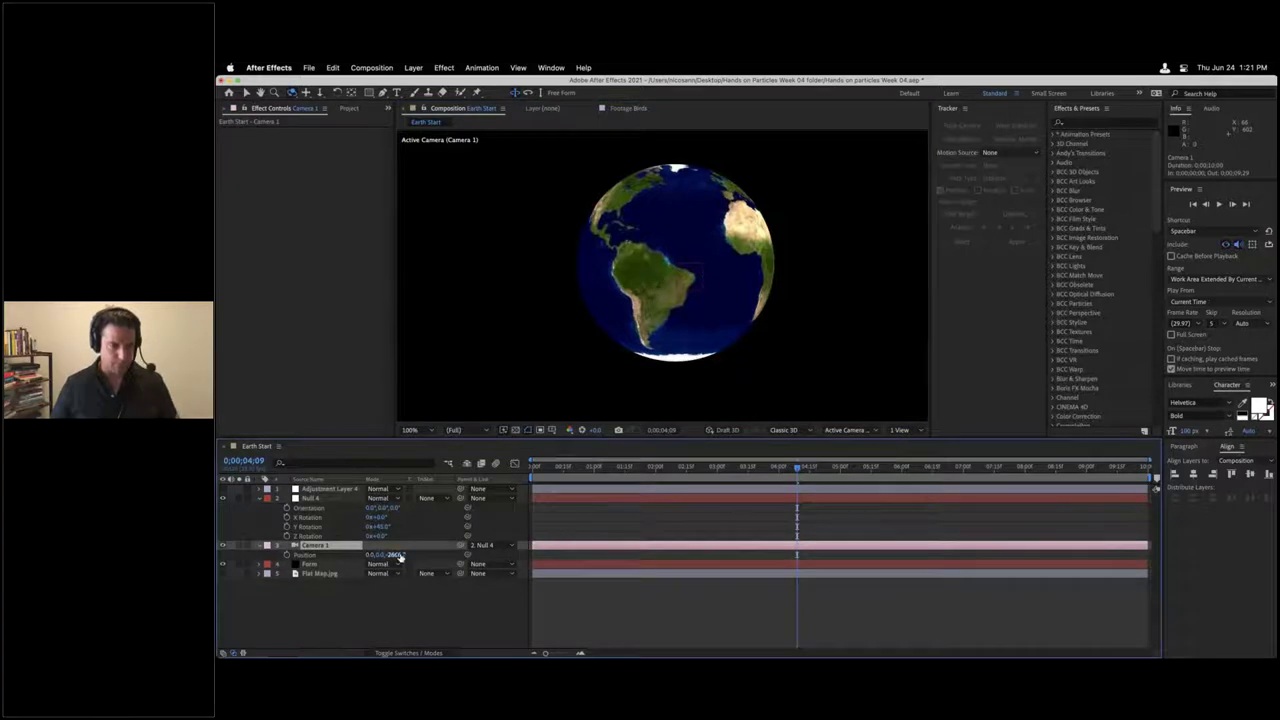
{"action": "mouse_move", "coordinate": [398, 557]}
{"action": "left_mouse_down"}
{"action": "mouse_move", "coordinate": [380, 557]}
{"action": "mouse_move", "coordinate": [410, 557]}
{"action": "left_mouse_up"}
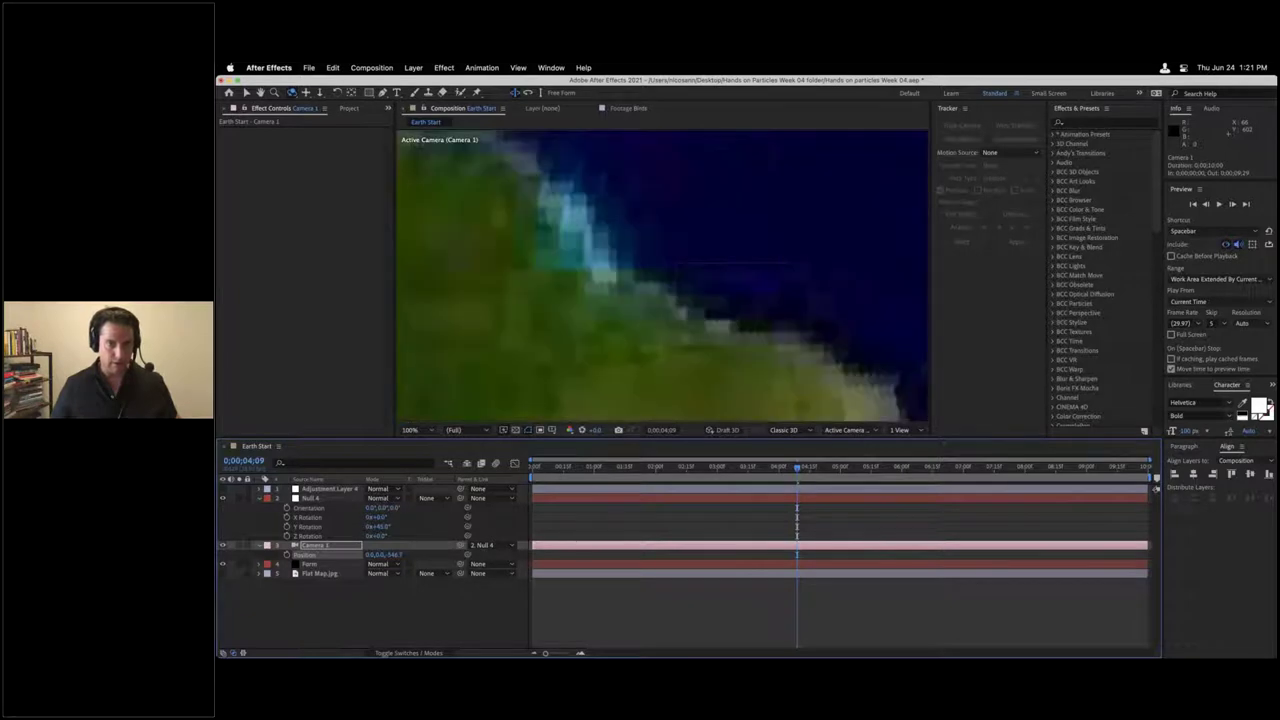
{"action": "key", "text": "super+z"}
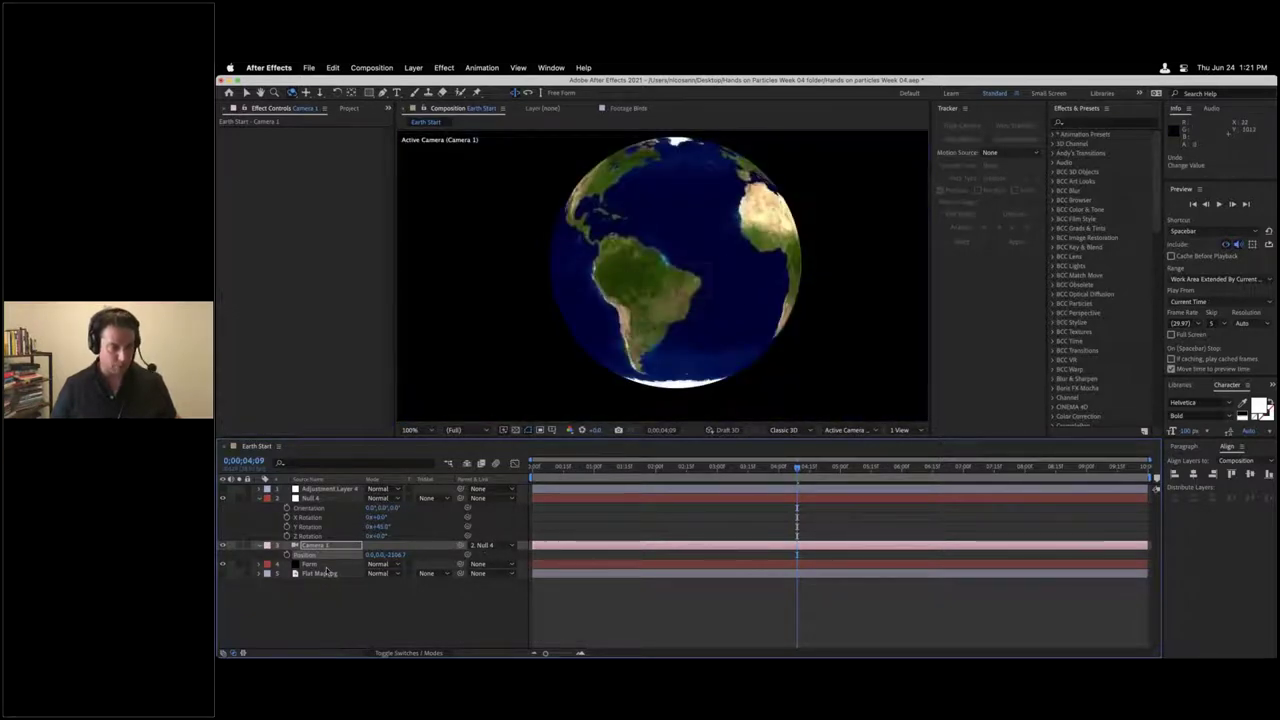
Step: Set the Form layer's Particles in X to 500 and Particles in Y to 800
{"action": "left_click", "coordinate": [310, 564]}
{"action": "left_click", "coordinate": [324, 249]}
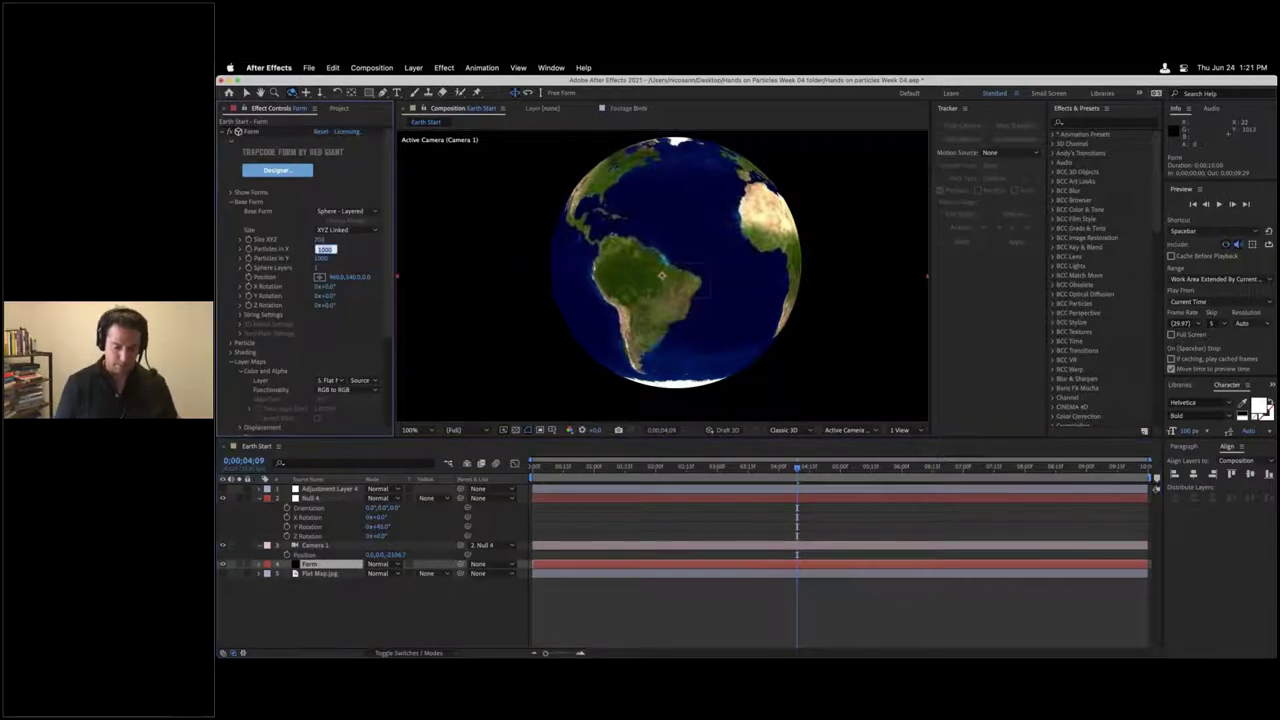
{"action": "type", "text": "50"}
{"action": "key", "text": "Tab"}
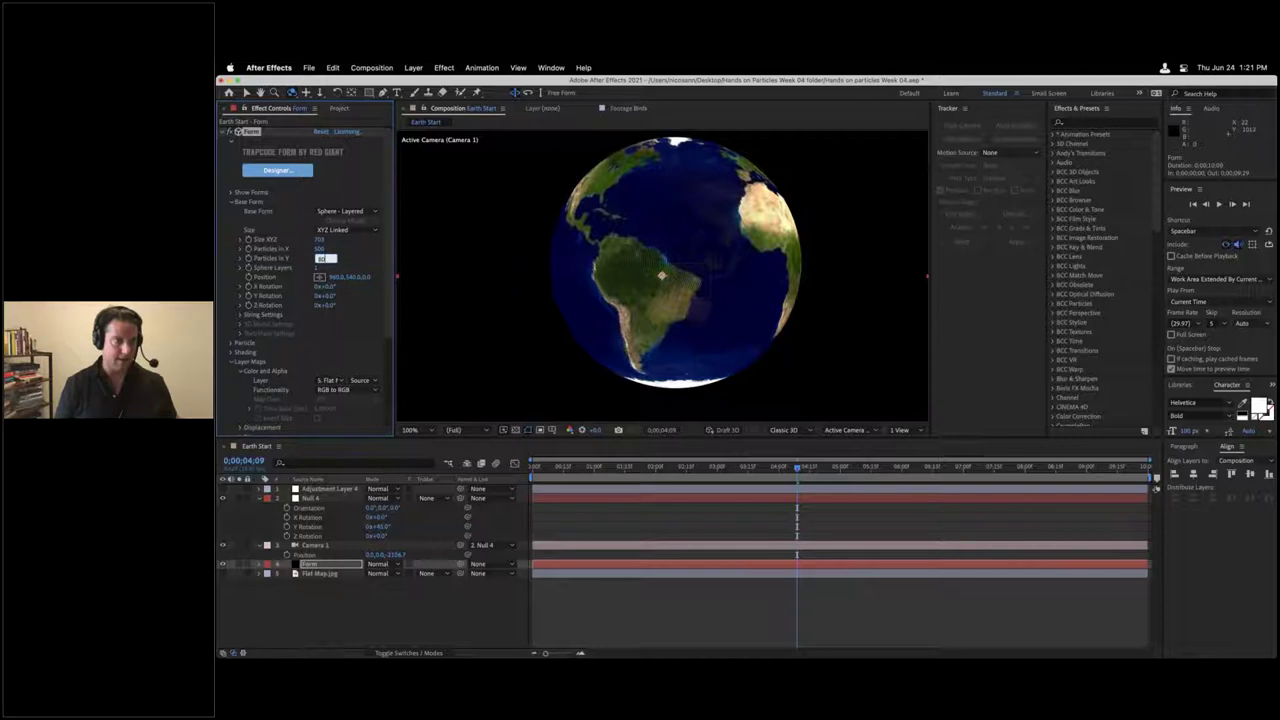
{"action": "type", "text": "800"}
{"action": "key", "text": "Return"}
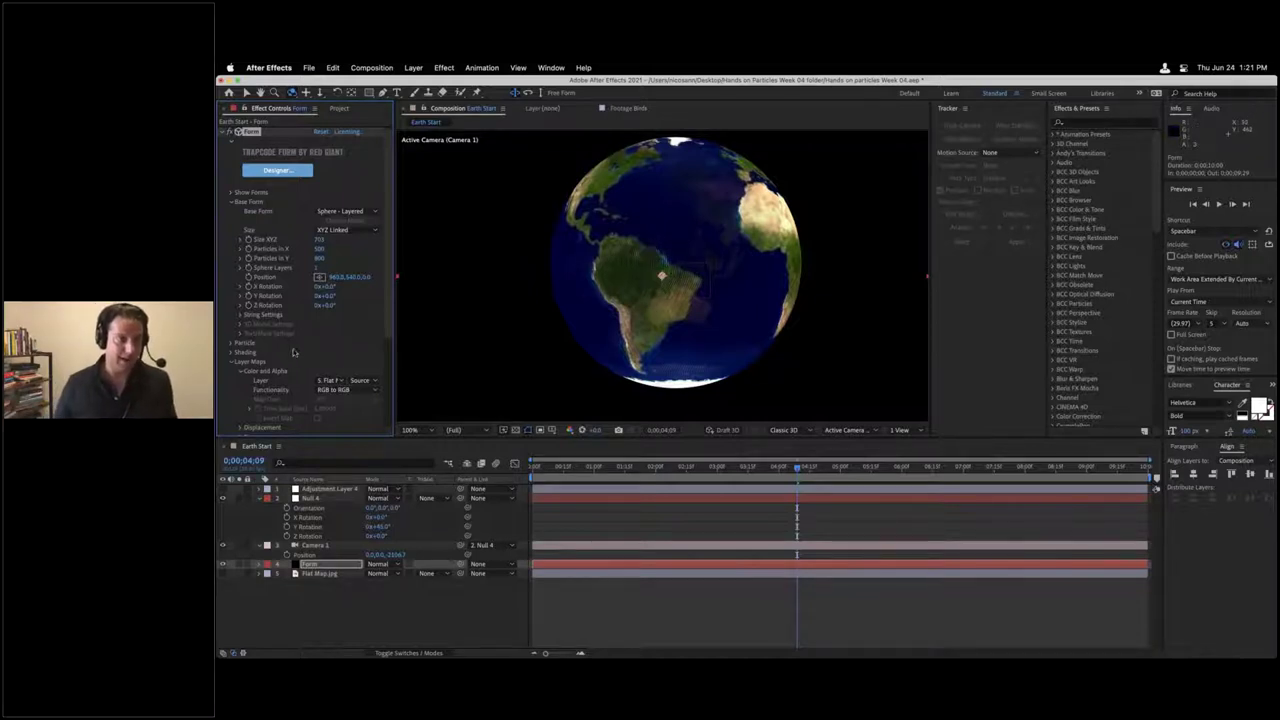
Step: Review the Layer Maps Color and Alpha functionality options, leaving them unchanged
{"action": "scroll", "coordinate": [260, 382], "scroll_direction": "down", "scroll_amount": 2}
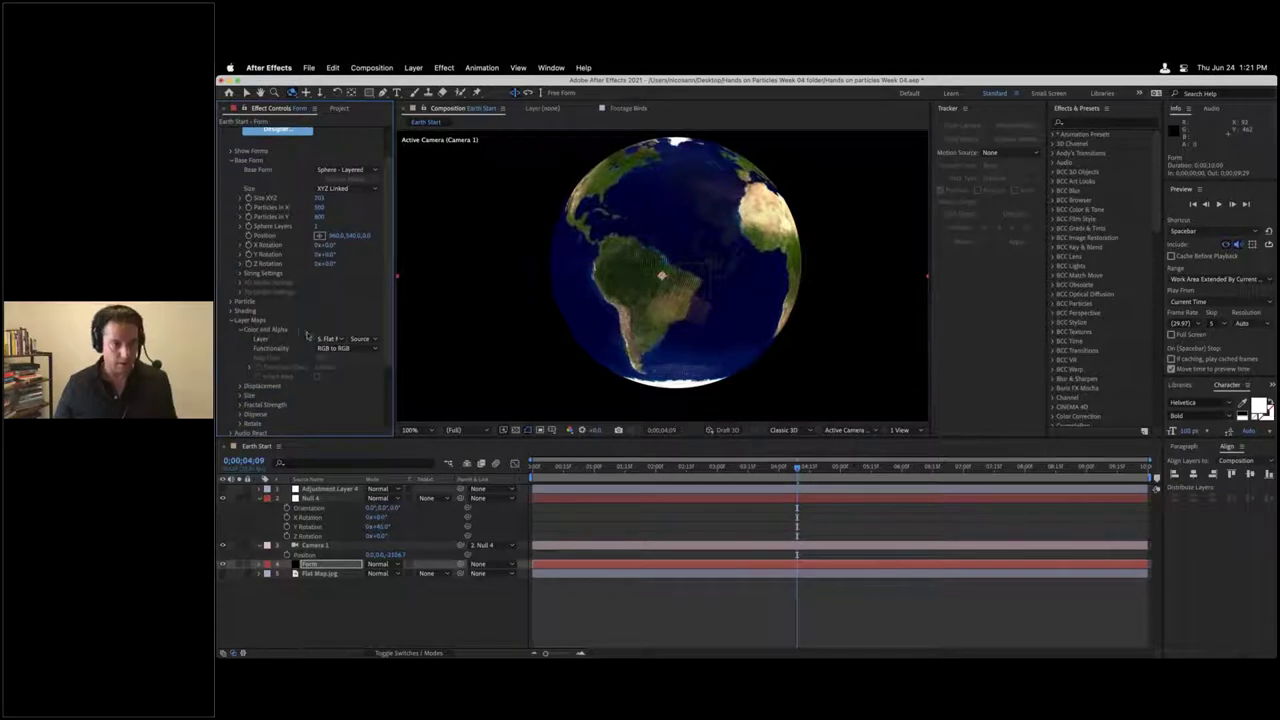
{"action": "left_click", "coordinate": [340, 349]}
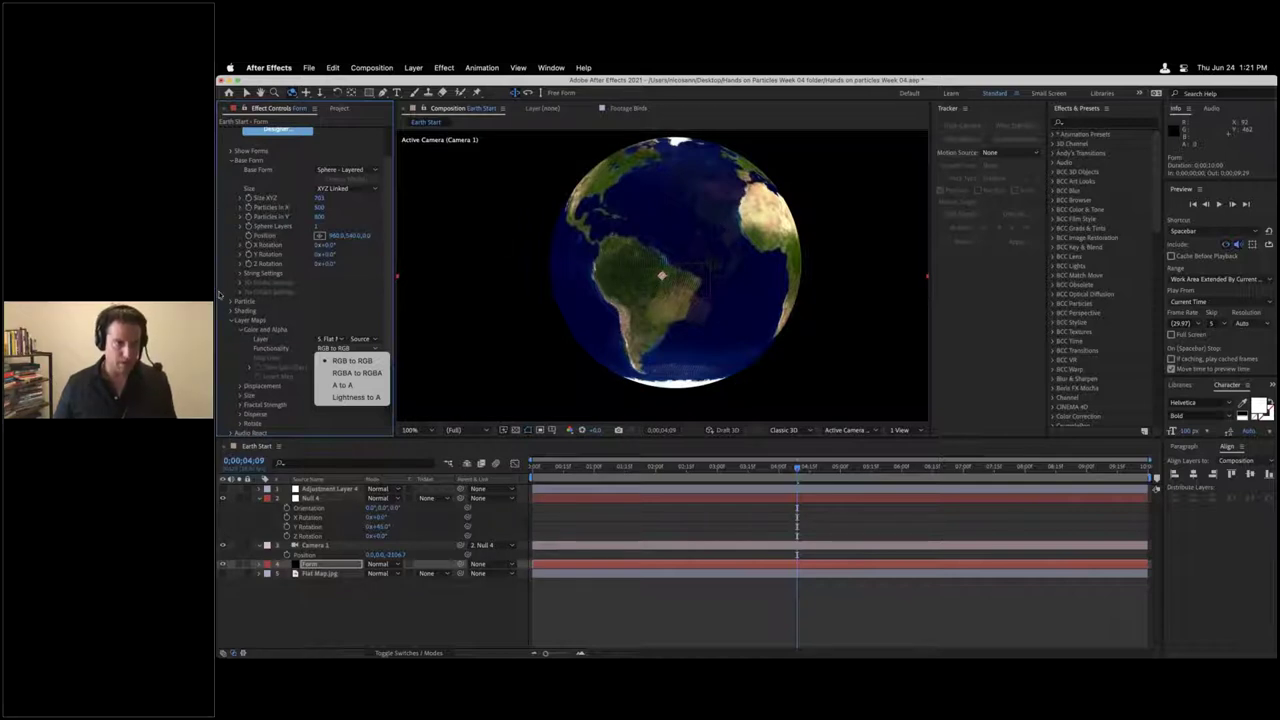
{"action": "left_click", "coordinate": [230, 320]}
Step: Collapse Layer Maps, clear the Project search, and expand the NICK and Comps folders
{"action": "left_click", "coordinate": [231, 321]}
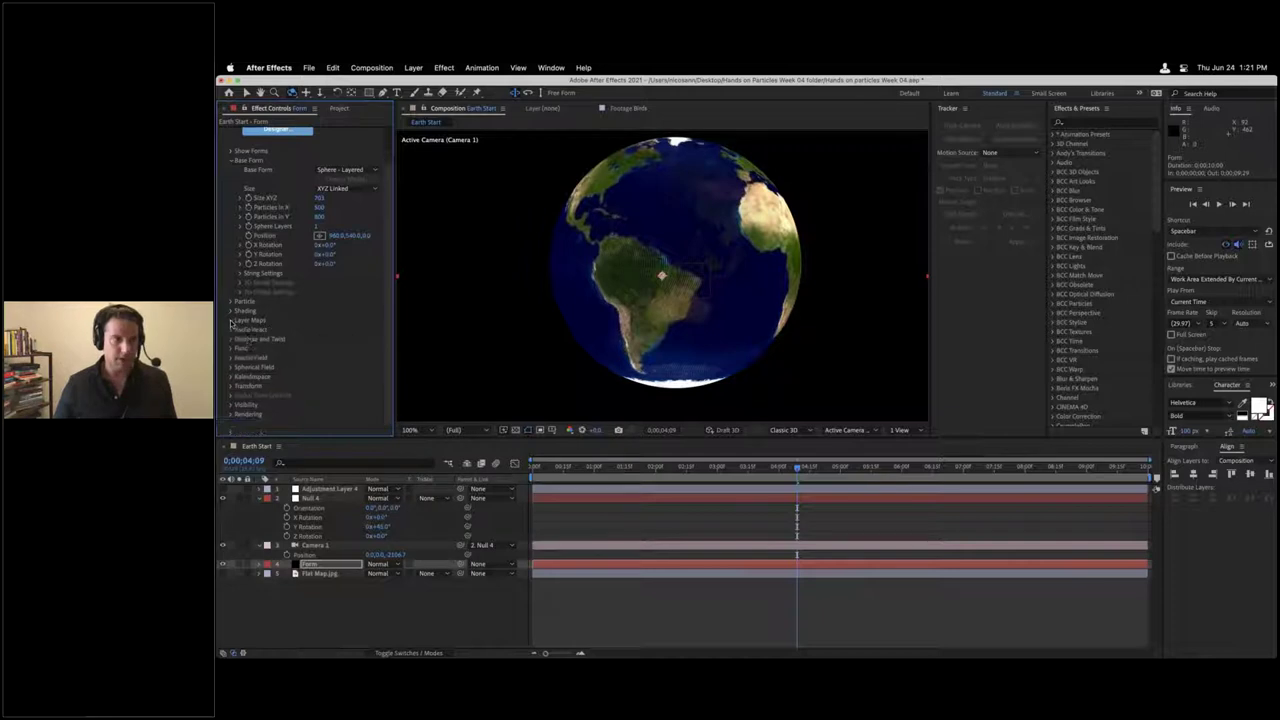
{"action": "left_click", "coordinate": [340, 110]}
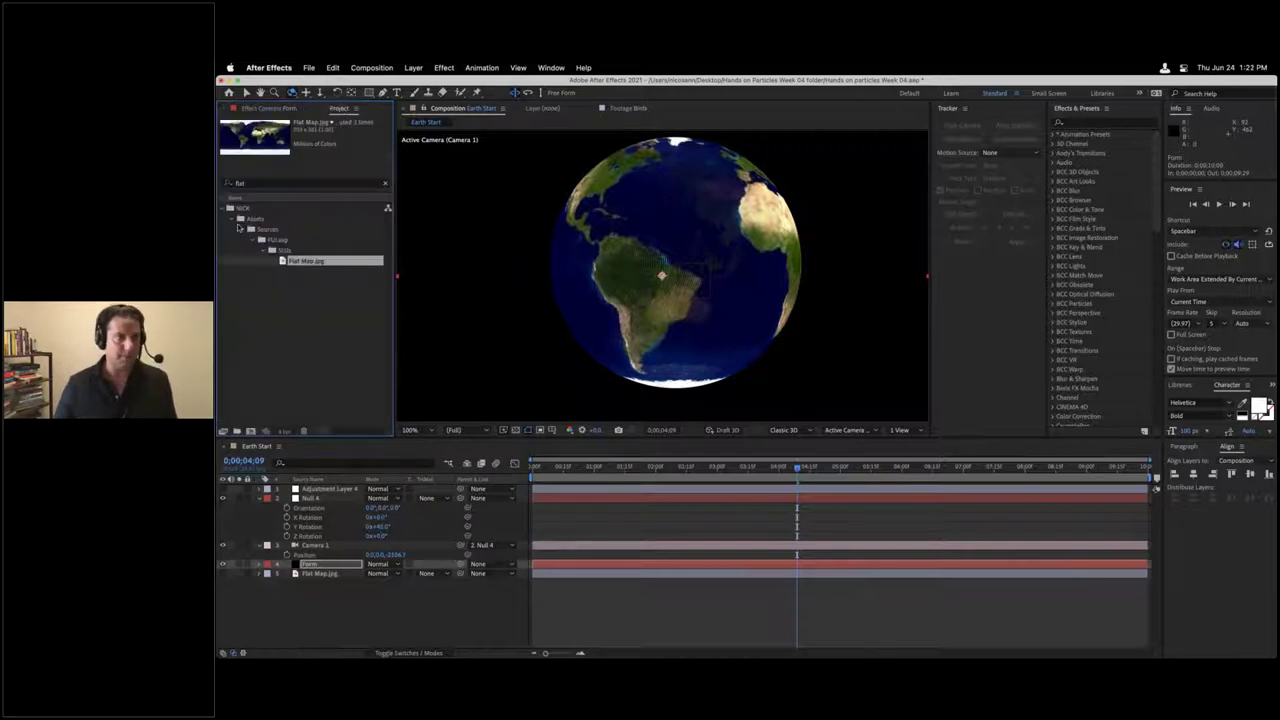
{"action": "left_click", "coordinate": [384, 183]}
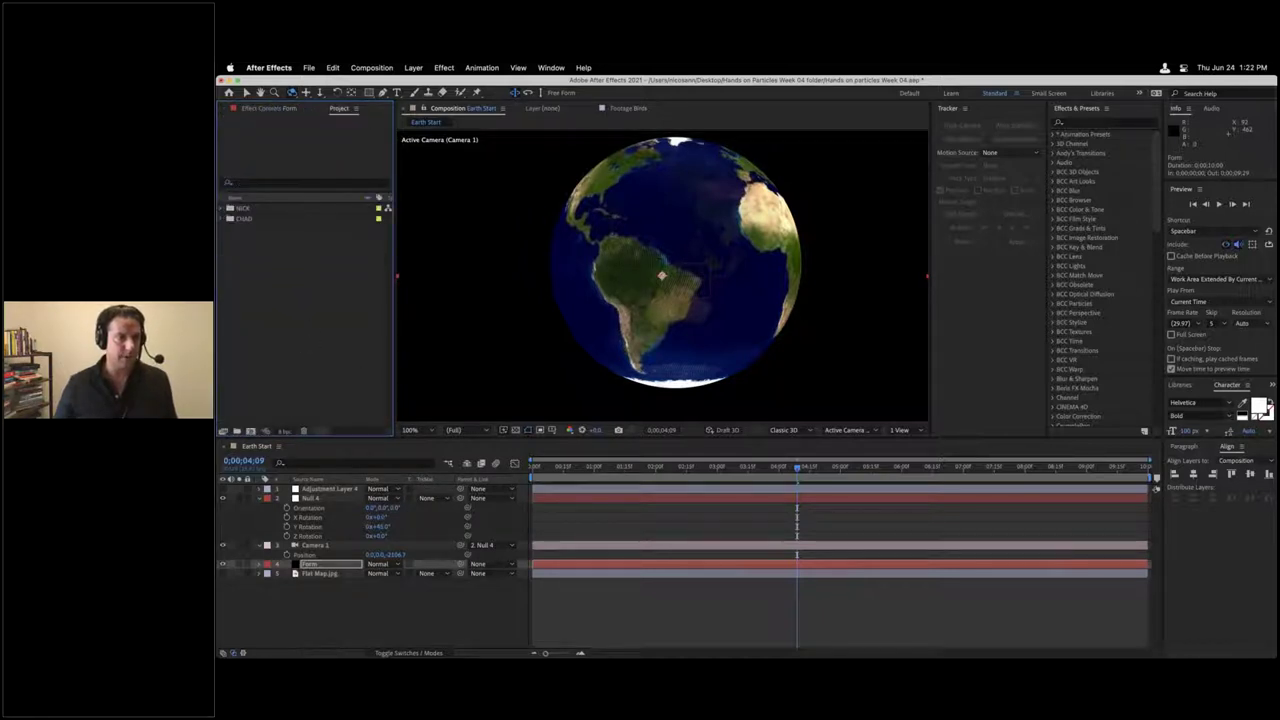
{"action": "left_click", "coordinate": [222, 208]}
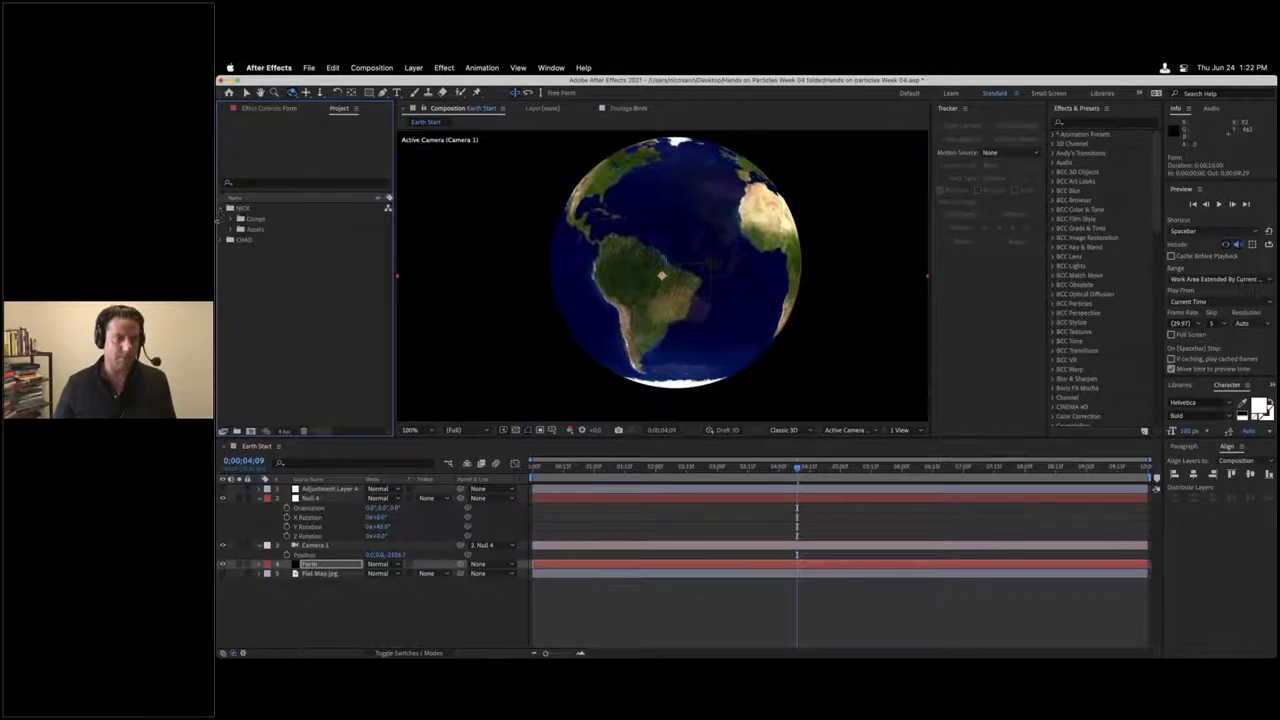
{"action": "left_click", "coordinate": [230, 219]}
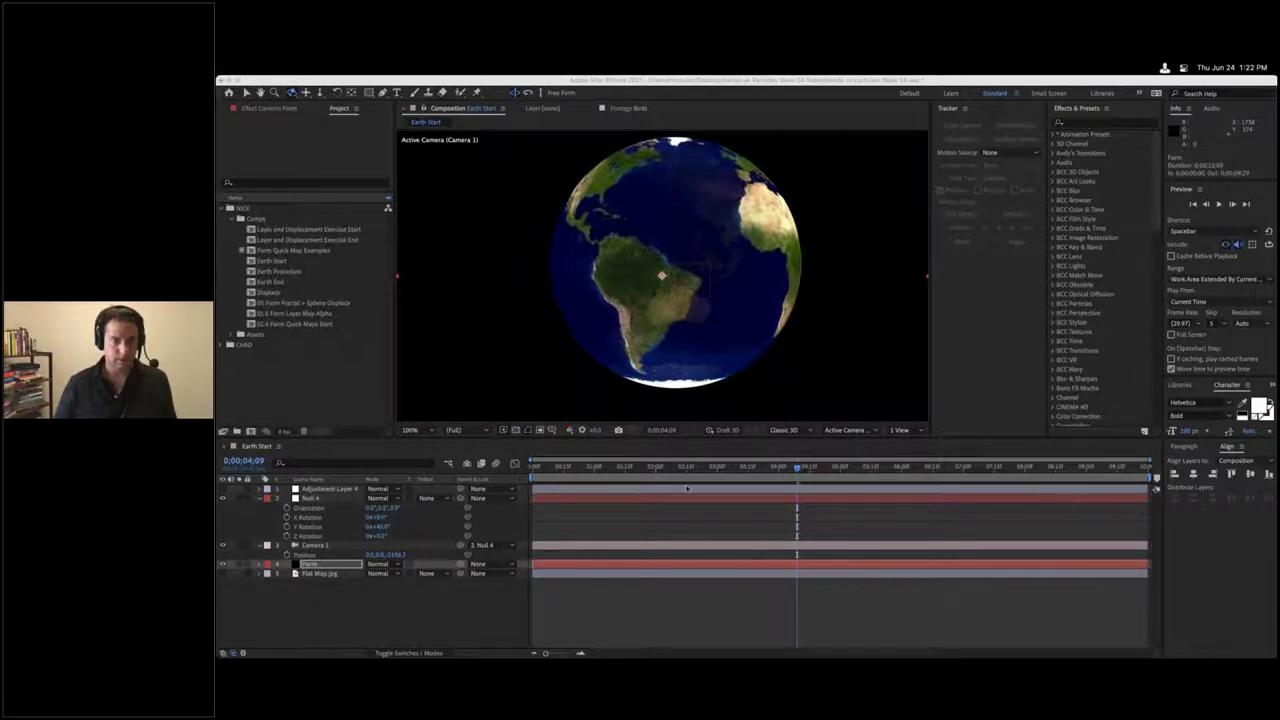
Step: Move the playhead to 0;00;04;26 and orbit the camera slightly around the globe
{"action": "left_click_drag", "start_coordinate": [678, 470], "coordinate": [833, 486]}
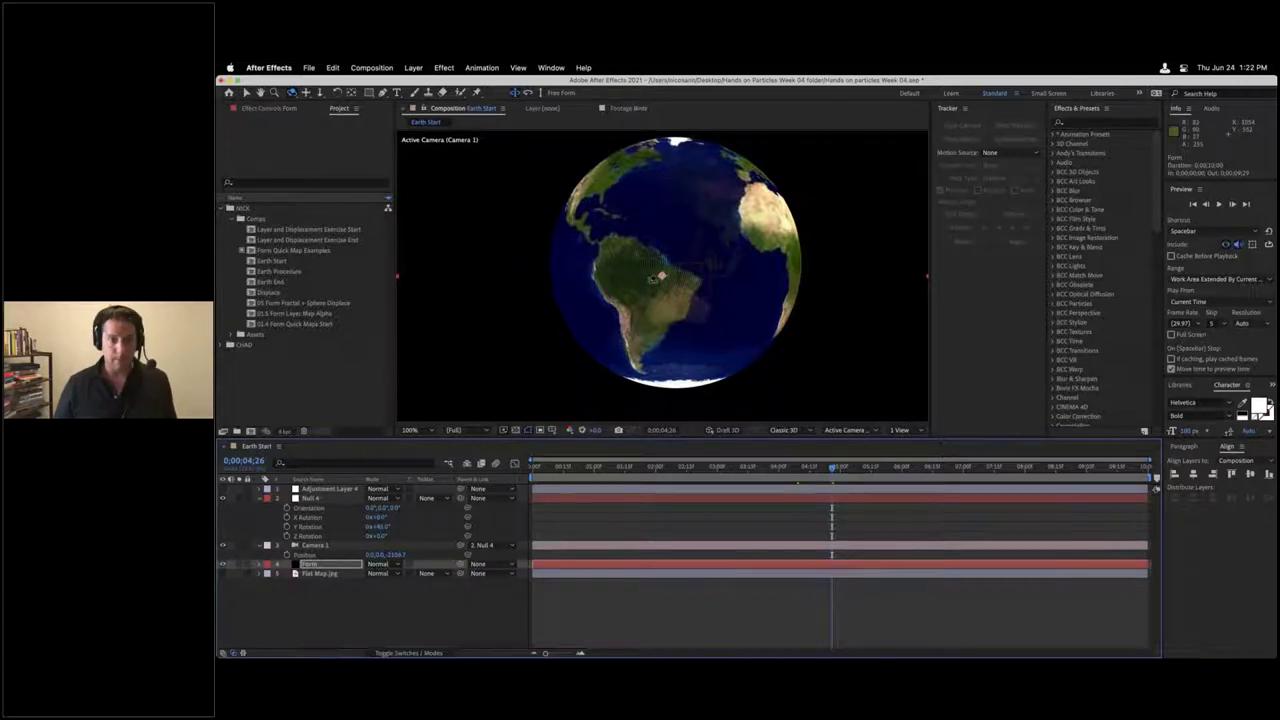
{"action": "mouse_move", "coordinate": [653, 268]}
{"action": "left_mouse_down"}
{"action": "mouse_move", "coordinate": [675, 250]}
{"action": "mouse_move", "coordinate": [680, 210]}
{"action": "mouse_move", "coordinate": [638, 279]}
{"action": "mouse_move", "coordinate": [636, 262]}
{"action": "mouse_move", "coordinate": [638, 281]}
{"action": "left_mouse_up"}
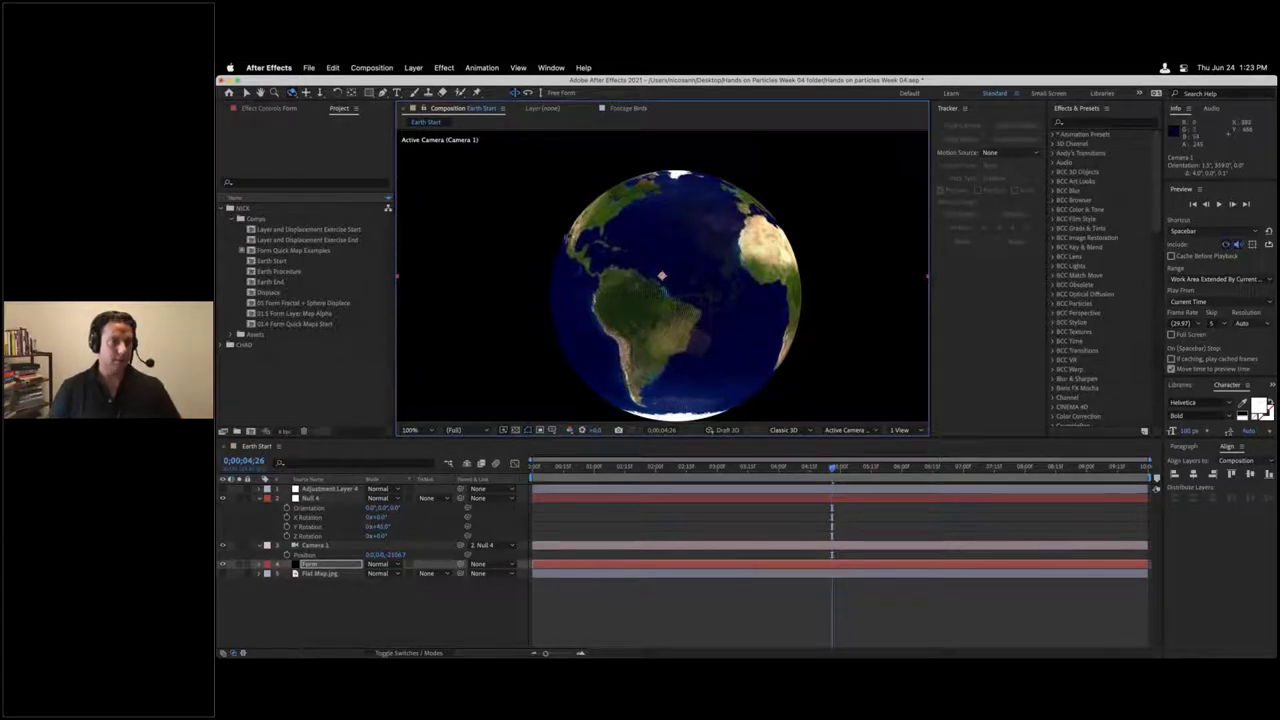
{"action": "left_click", "coordinate": [270, 109]}
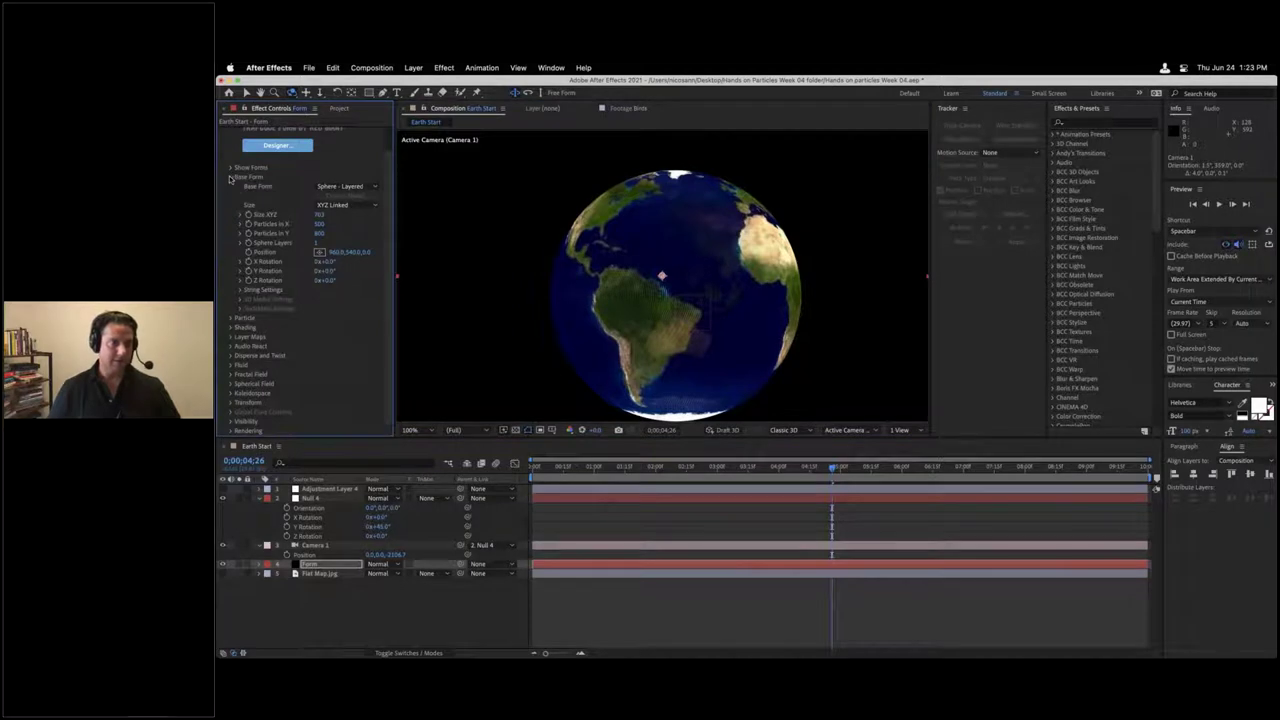
{"action": "left_click", "coordinate": [232, 177]}
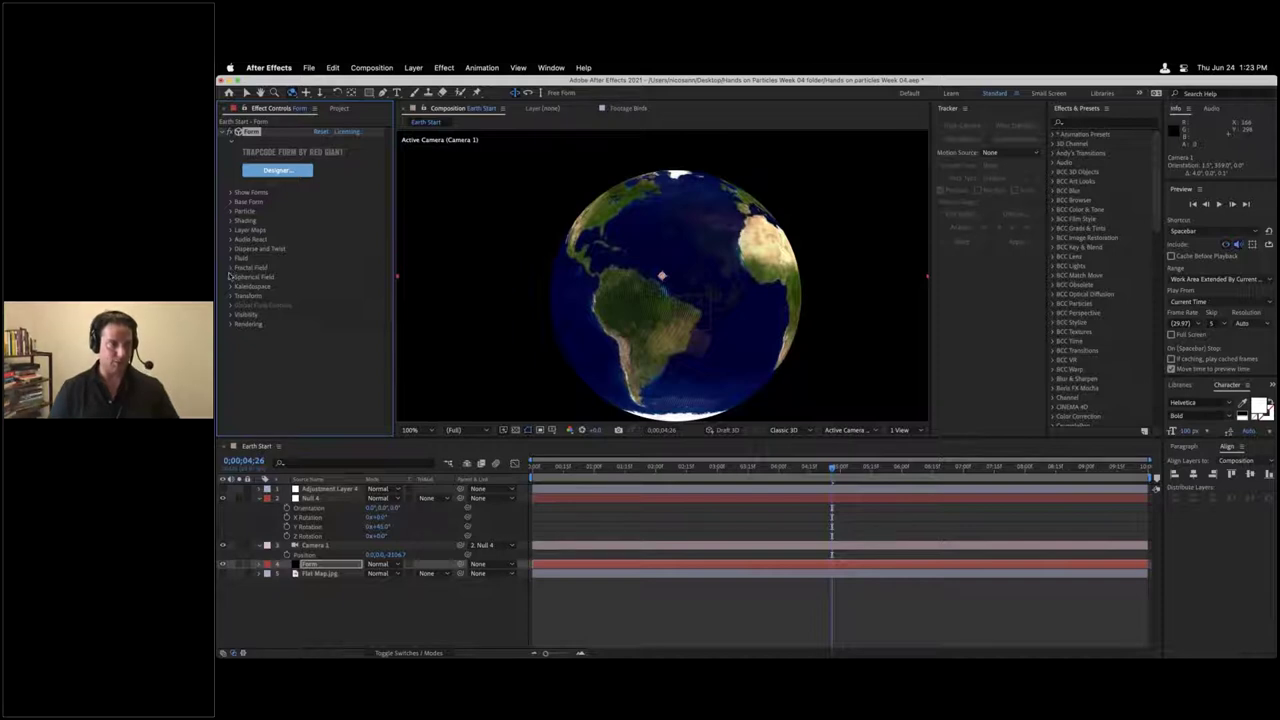
{"action": "left_click", "coordinate": [231, 230]}
{"action": "left_click", "coordinate": [240, 241]}
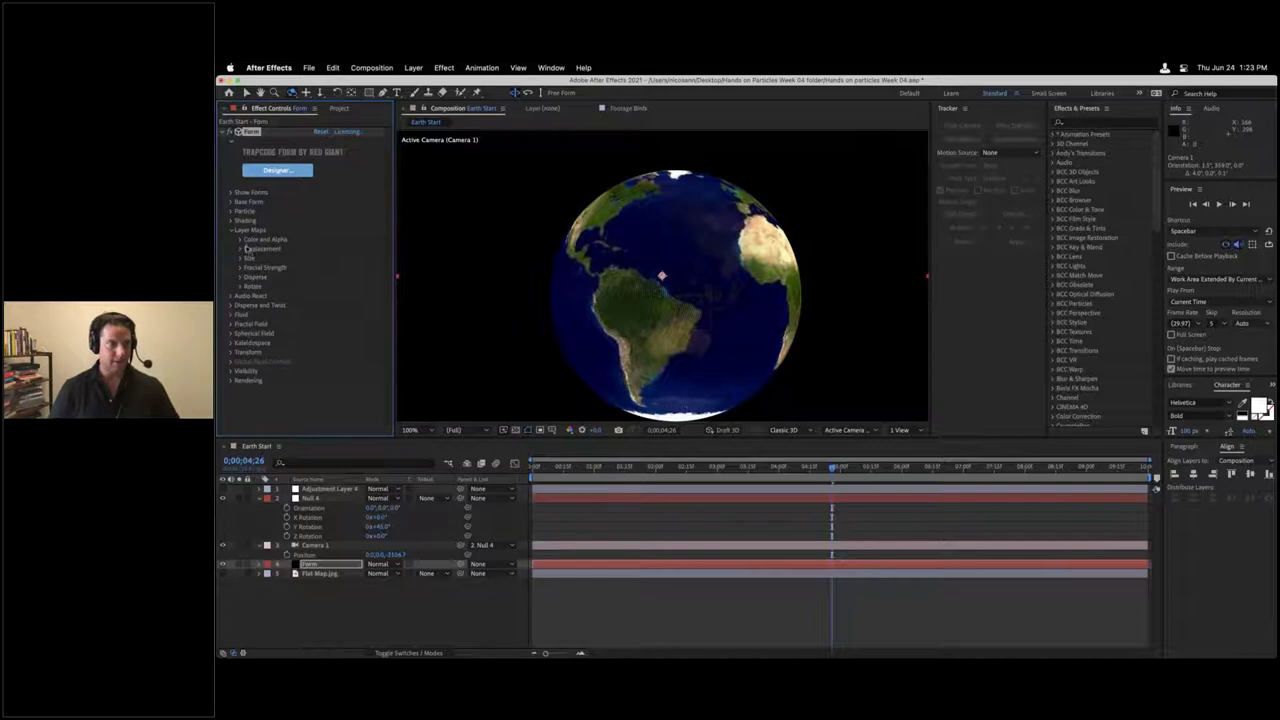
{"action": "left_click", "coordinate": [239, 241]}
{"action": "left_click", "coordinate": [239, 241]}
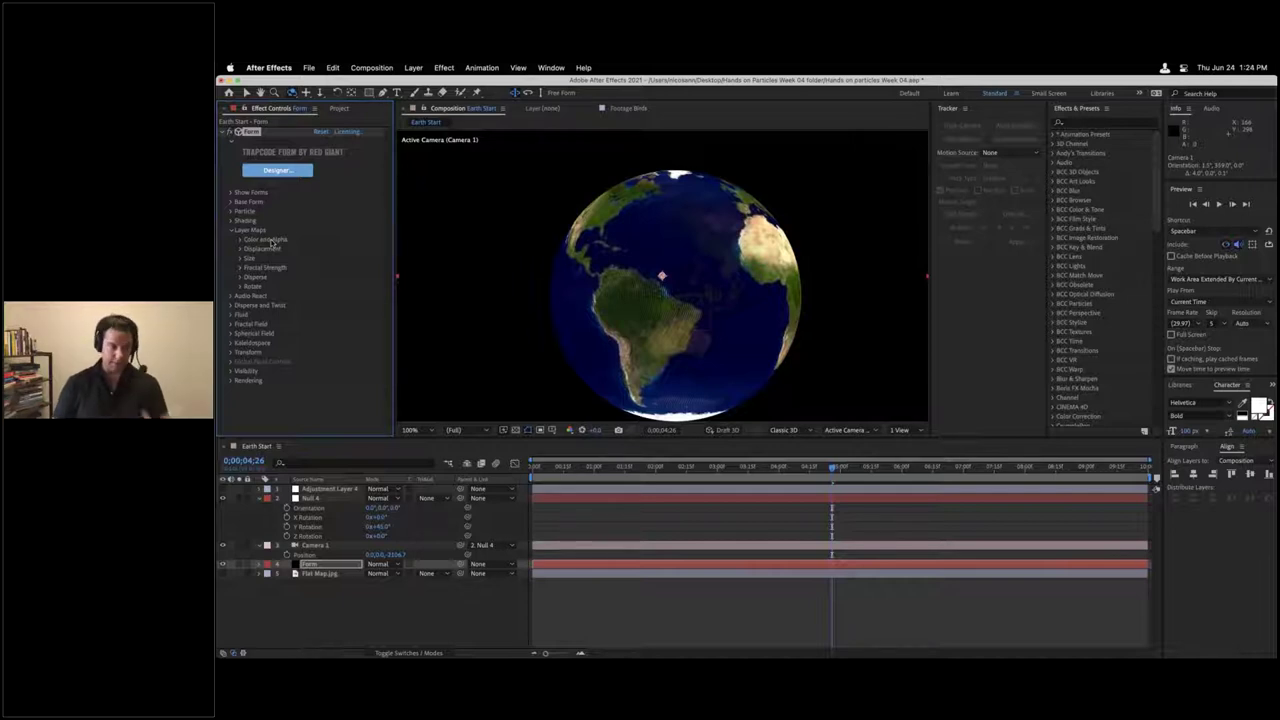
{"action": "left_click", "coordinate": [231, 230]}
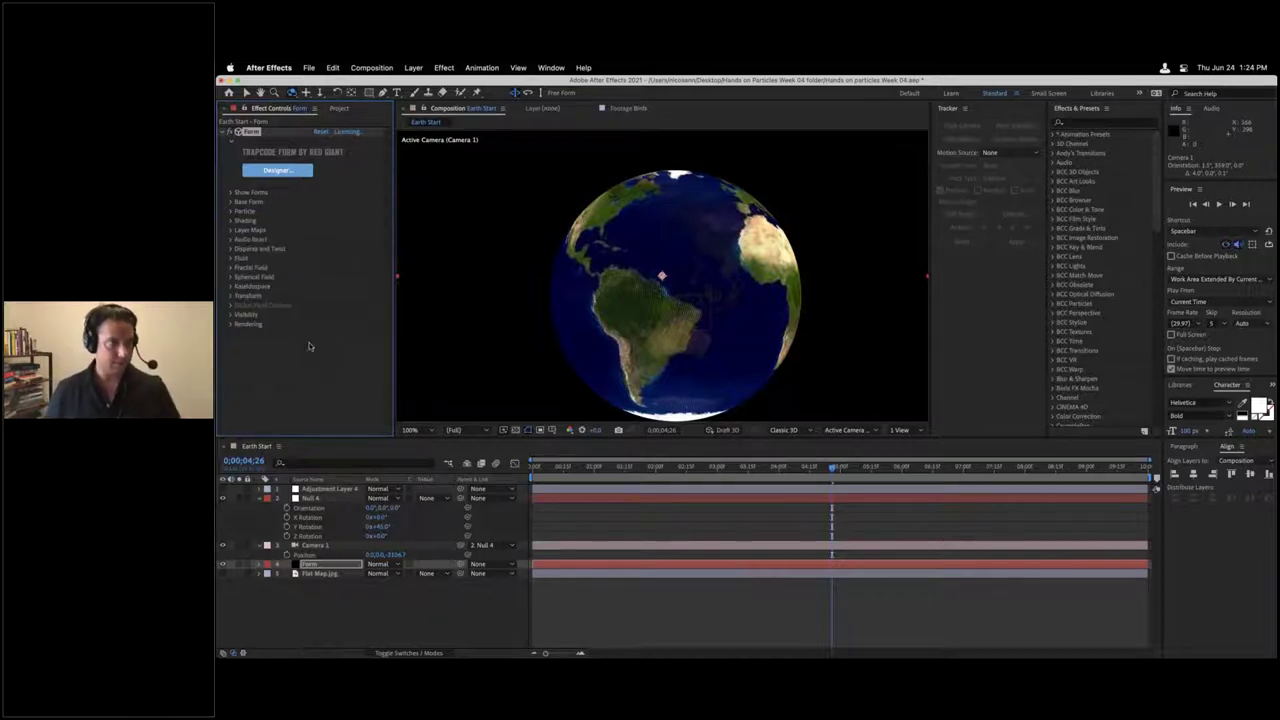
{"action": "left_click", "coordinate": [341, 108]}
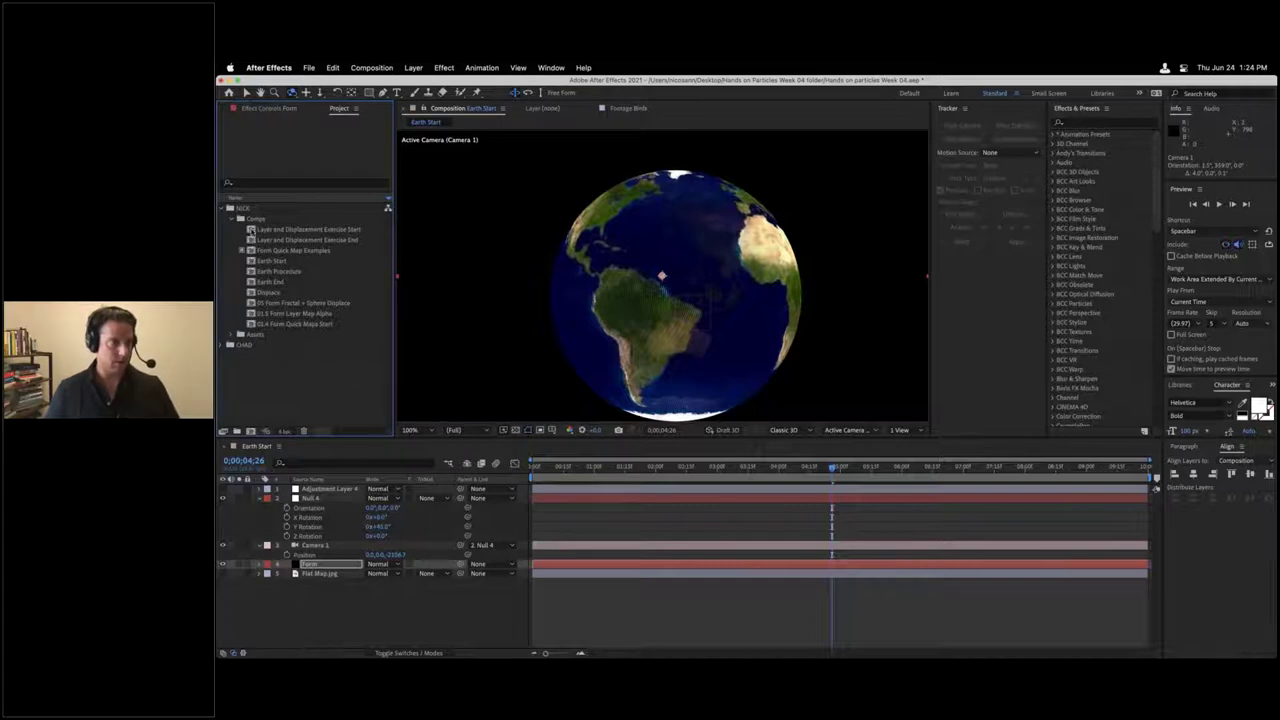
Step: Open the Layer and Displacement Exercise Start comp, go to 0;00;04;21, and select the statue layer
{"action": "left_click", "coordinate": [251, 230]}
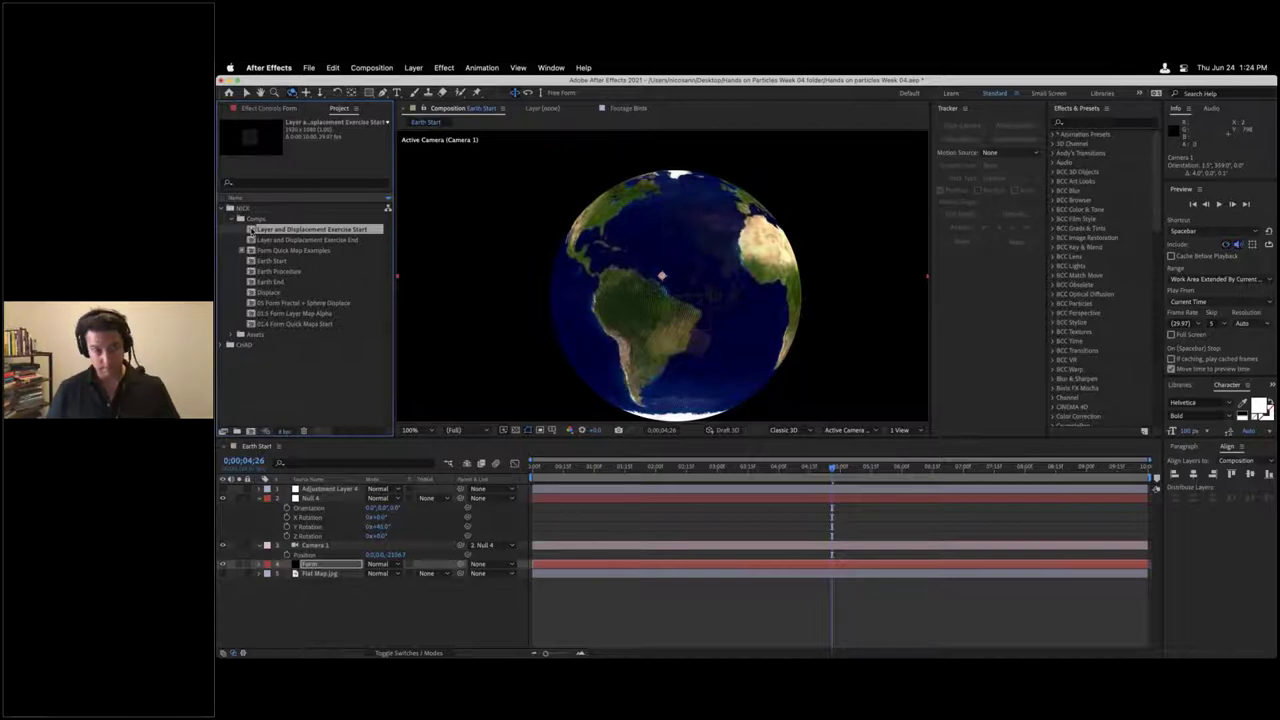
{"action": "double_click", "coordinate": [251, 230]}
{"action": "left_click_drag", "start_coordinate": [735, 469], "coordinate": [821, 469]}
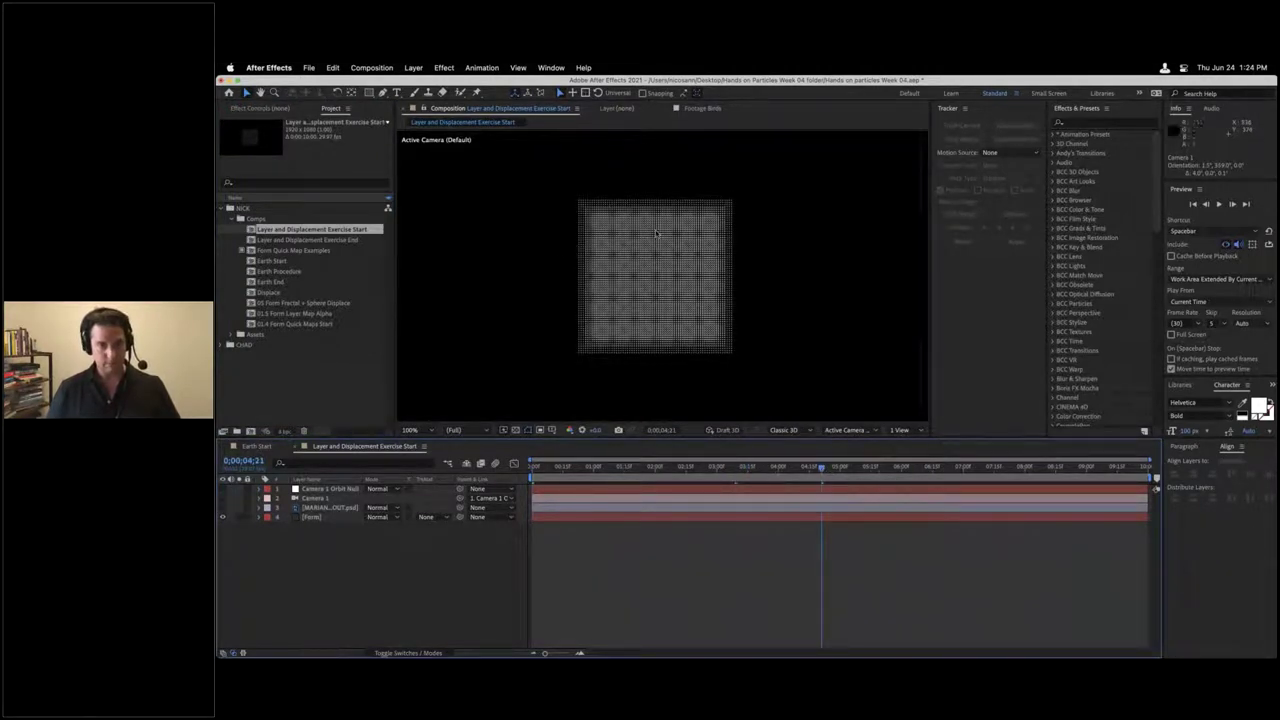
{"action": "left_click", "coordinate": [341, 509]}
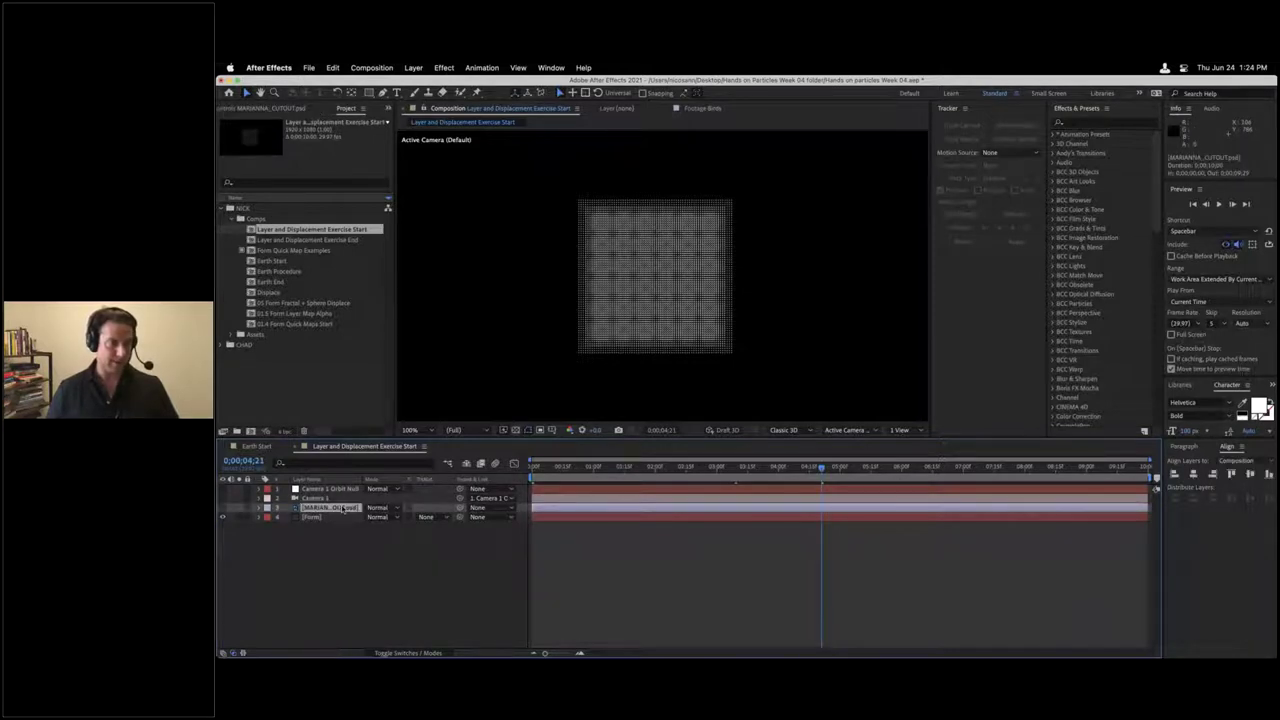
Step: Toggle the statue layer's visibility off and back on to compare it with the grid
{"action": "left_click", "coordinate": [223, 508]}
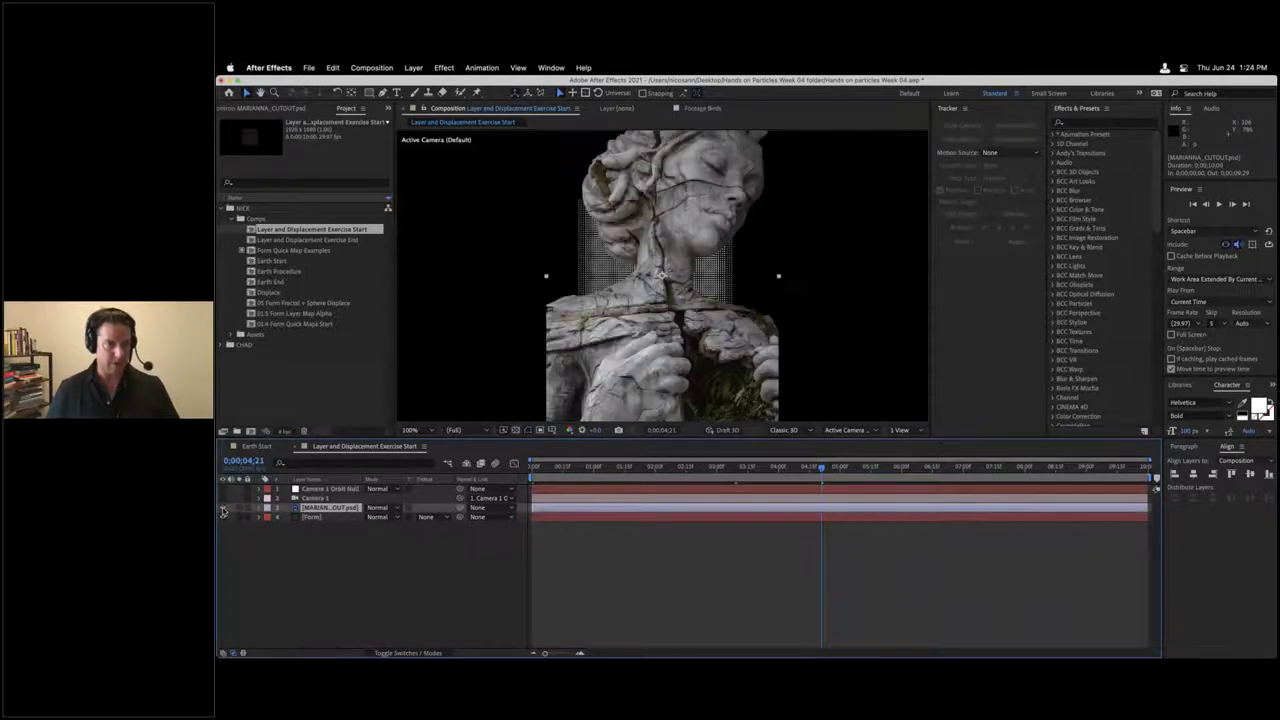
{"action": "left_click", "coordinate": [223, 508]}
{"action": "left_click", "coordinate": [223, 508]}
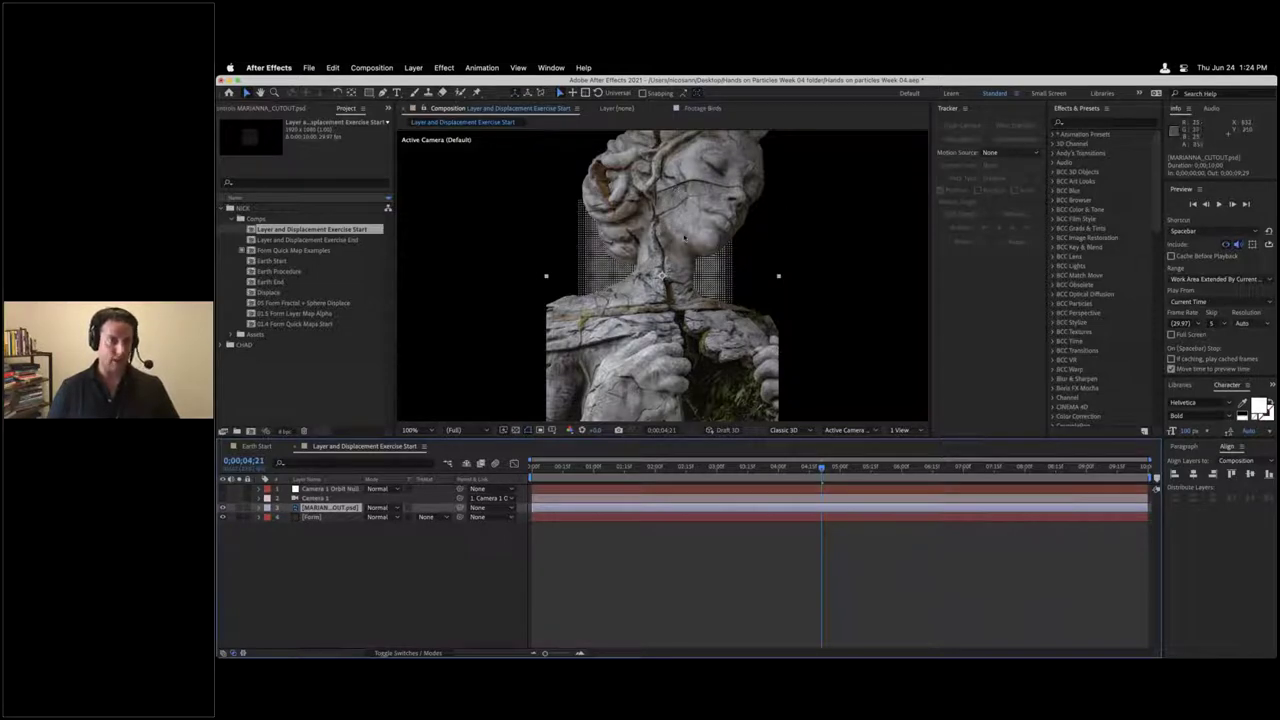
Step: Filter the Project panel by 'mar' and select MARIANNA_CUTOUT.psd
{"action": "left_click", "coordinate": [324, 185]}
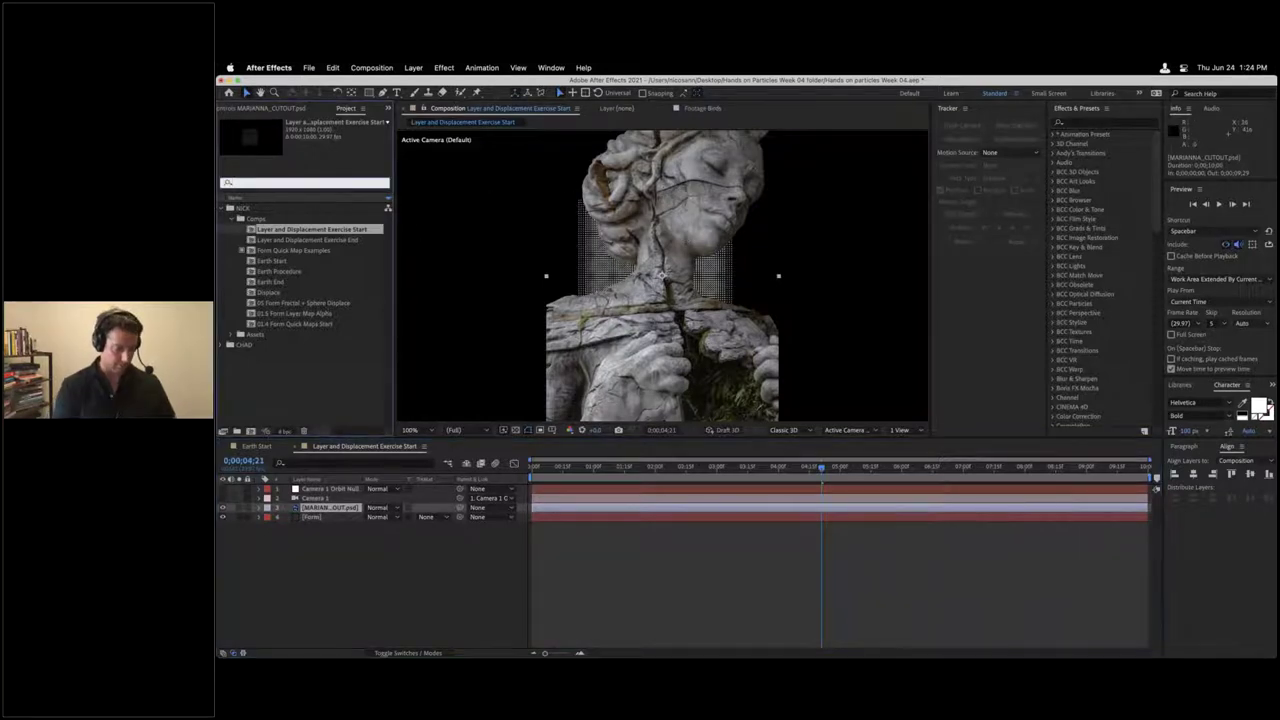
{"action": "type", "text": "mar"}
{"action": "left_click", "coordinate": [310, 240]}
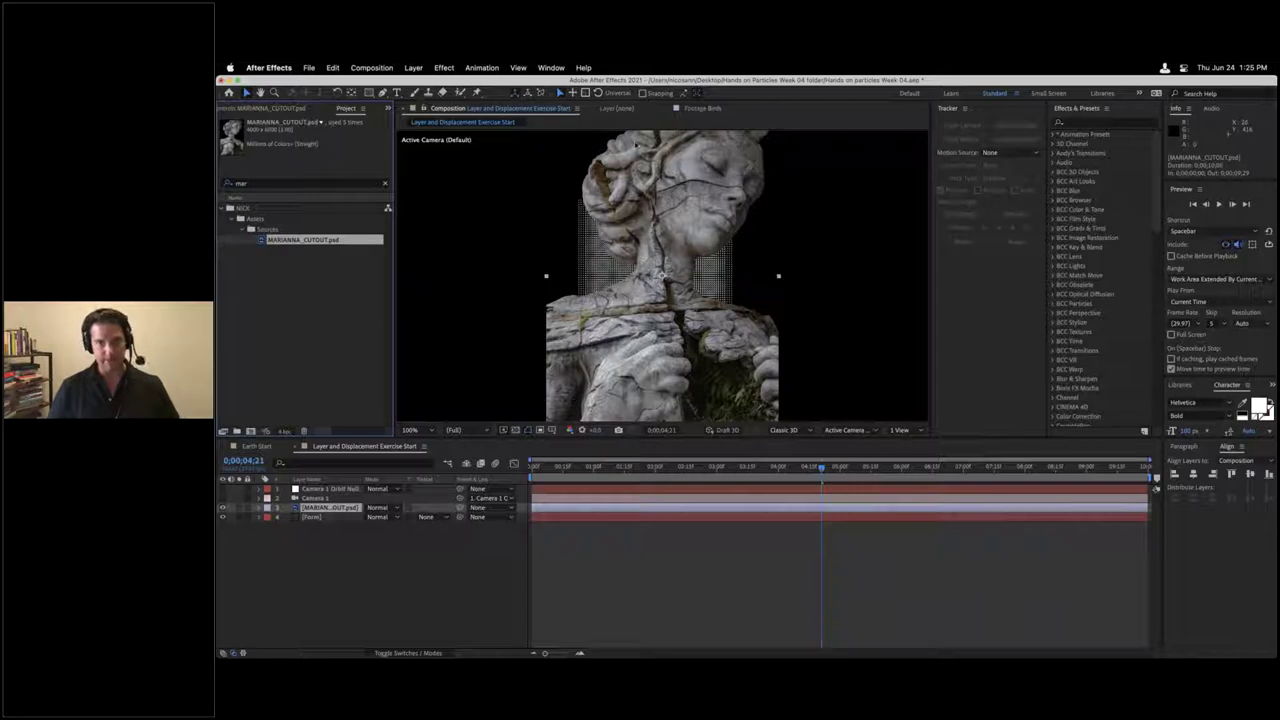
Step: Hide the statue image layer while showing the Form layer's expanded effect settings
{"action": "left_click", "coordinate": [311, 518]}
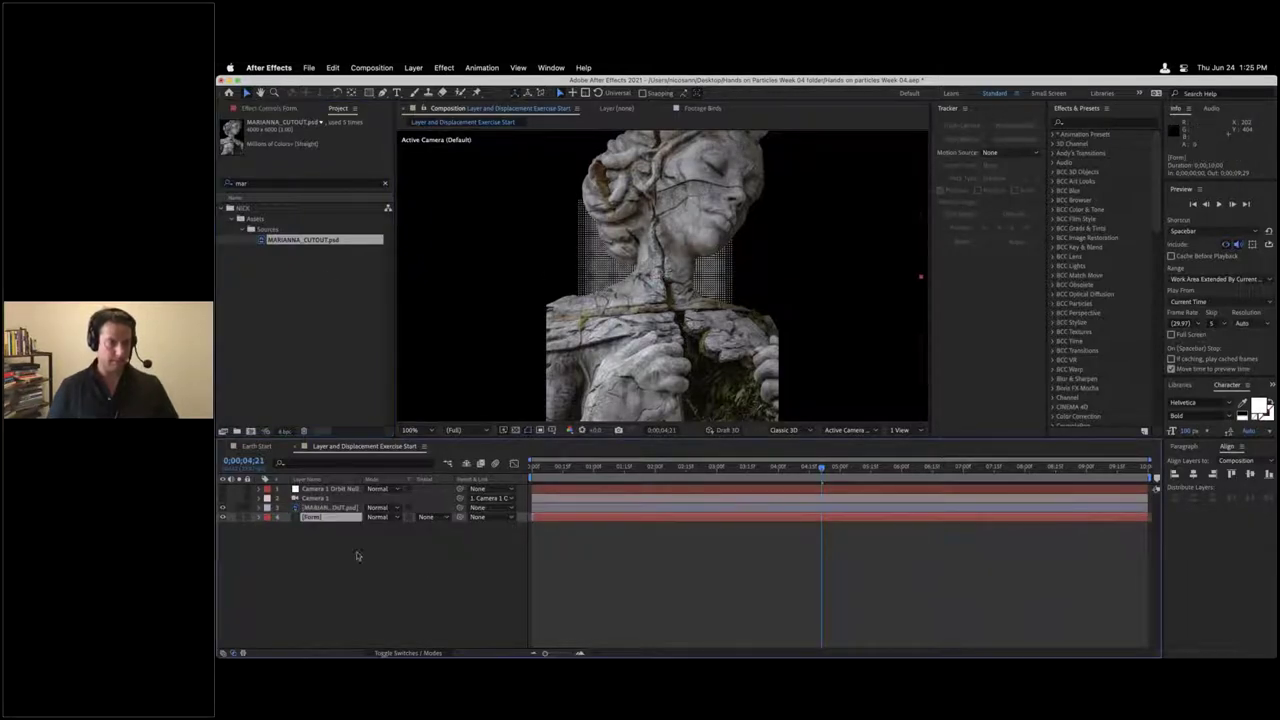
{"action": "left_click", "coordinate": [286, 108]}
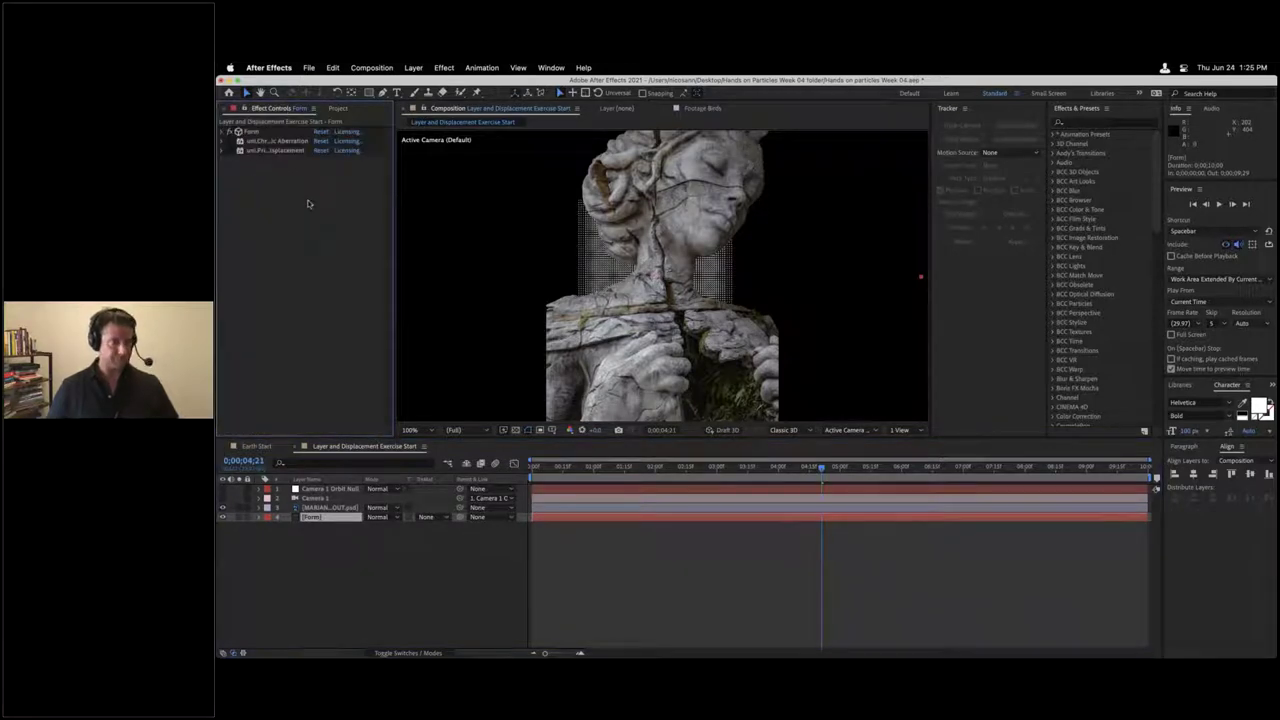
{"action": "left_click", "coordinate": [224, 132]}
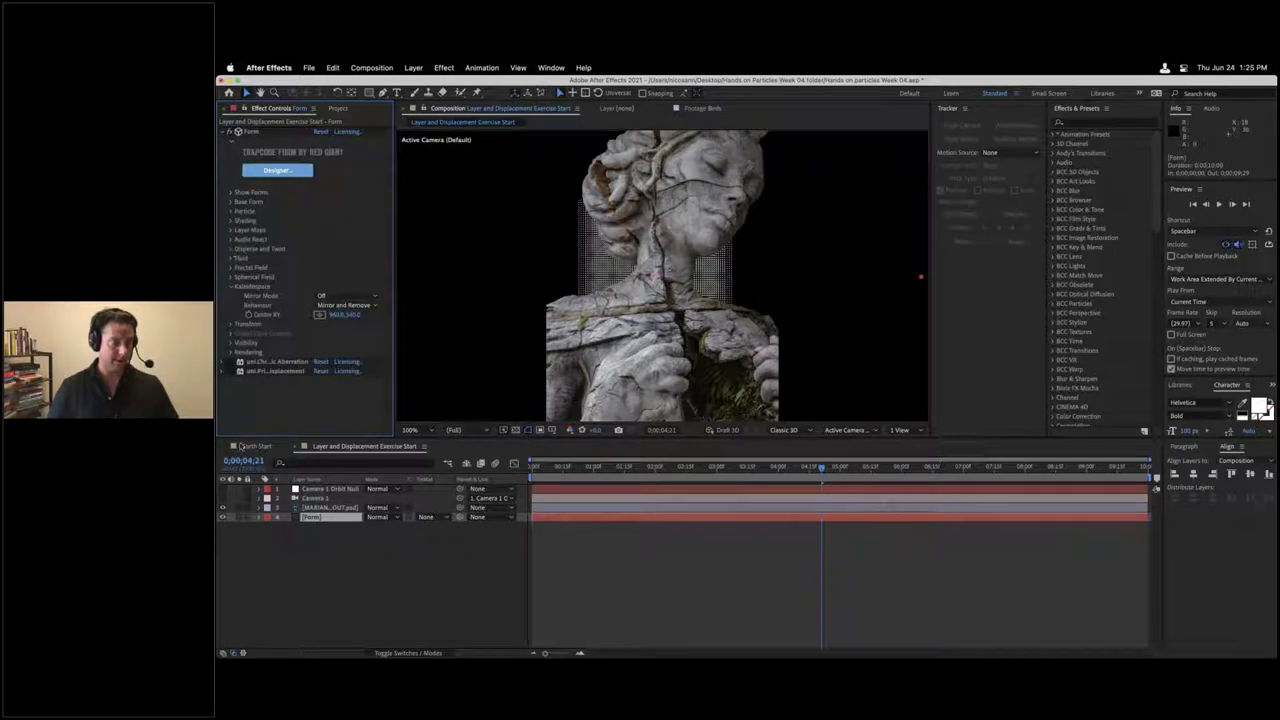
{"action": "left_click", "coordinate": [224, 508]}
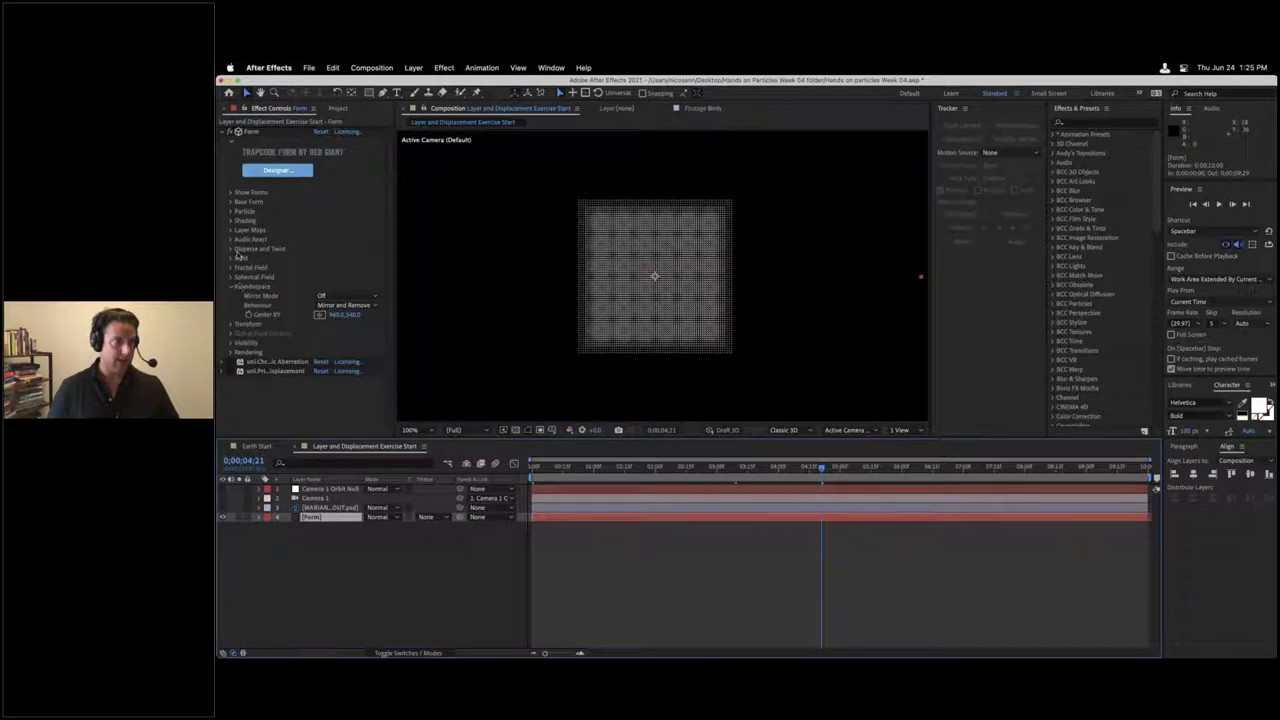
Step: Set Form's Layer Maps Color and Alpha layer to MARIANNA_CUTOUT.psd
{"action": "left_click", "coordinate": [232, 230]}
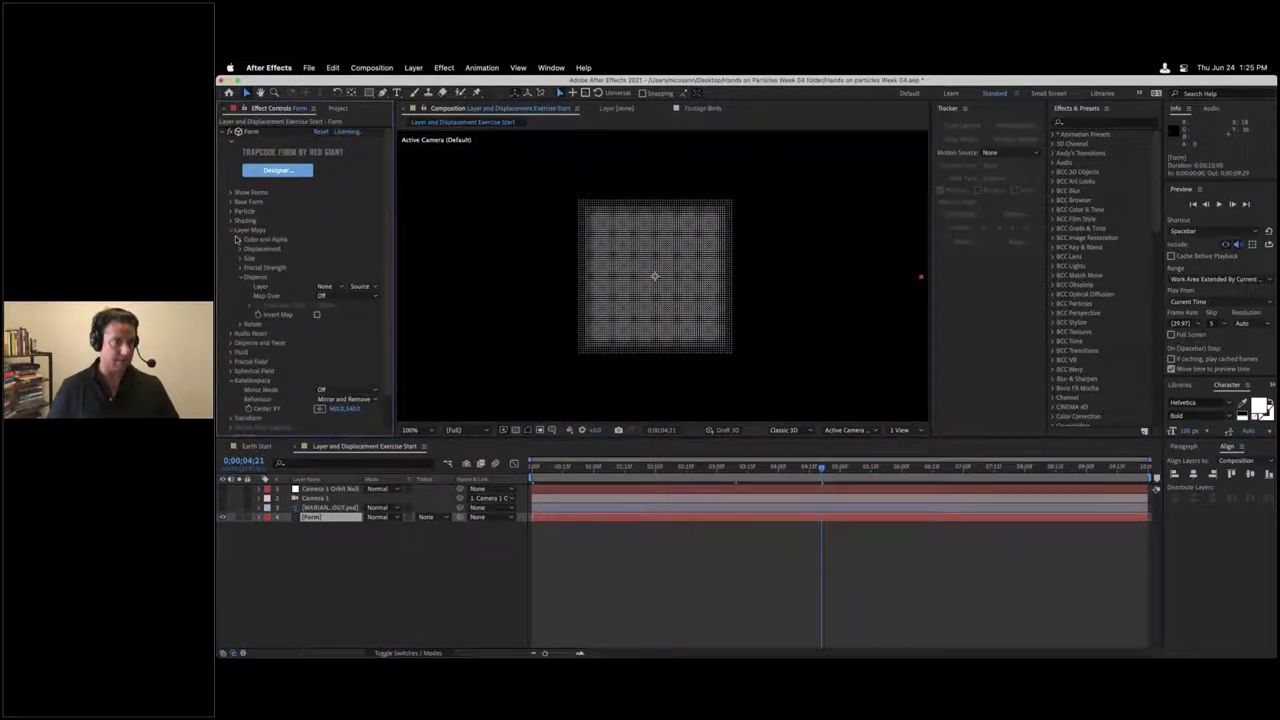
{"action": "left_click", "coordinate": [241, 240]}
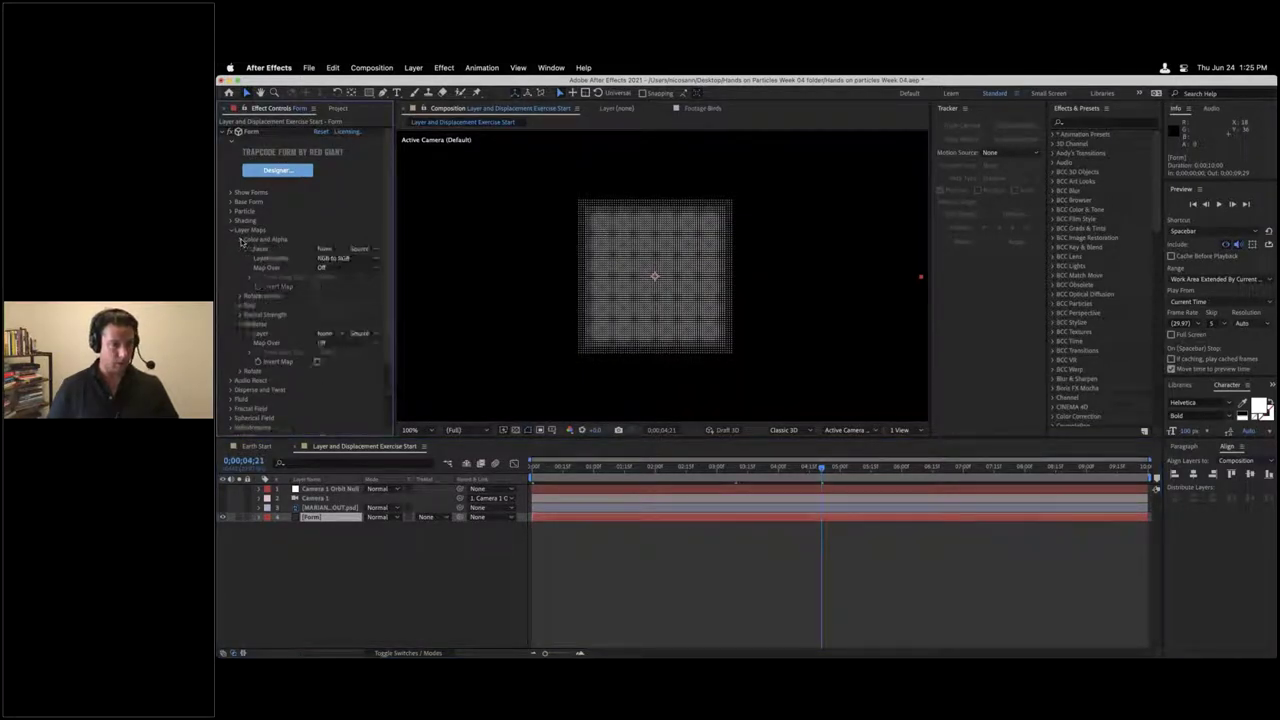
{"action": "left_click", "coordinate": [326, 249]}
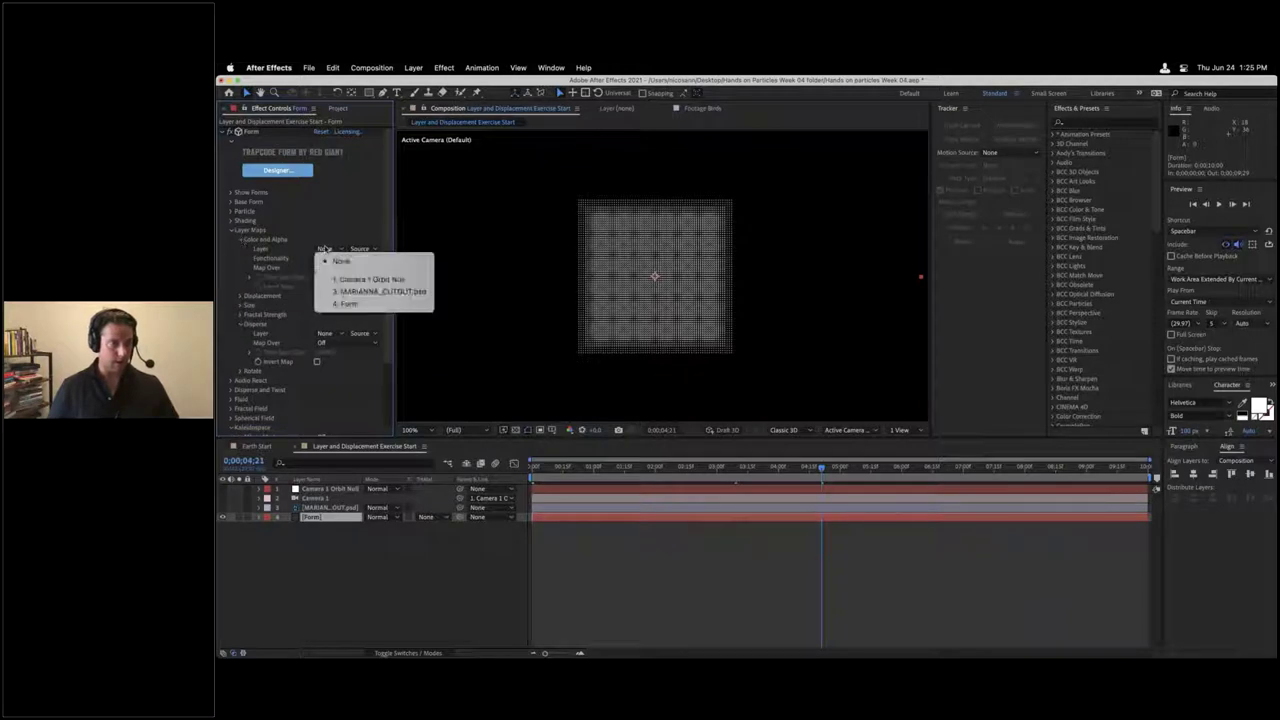
{"action": "left_click", "coordinate": [373, 291]}
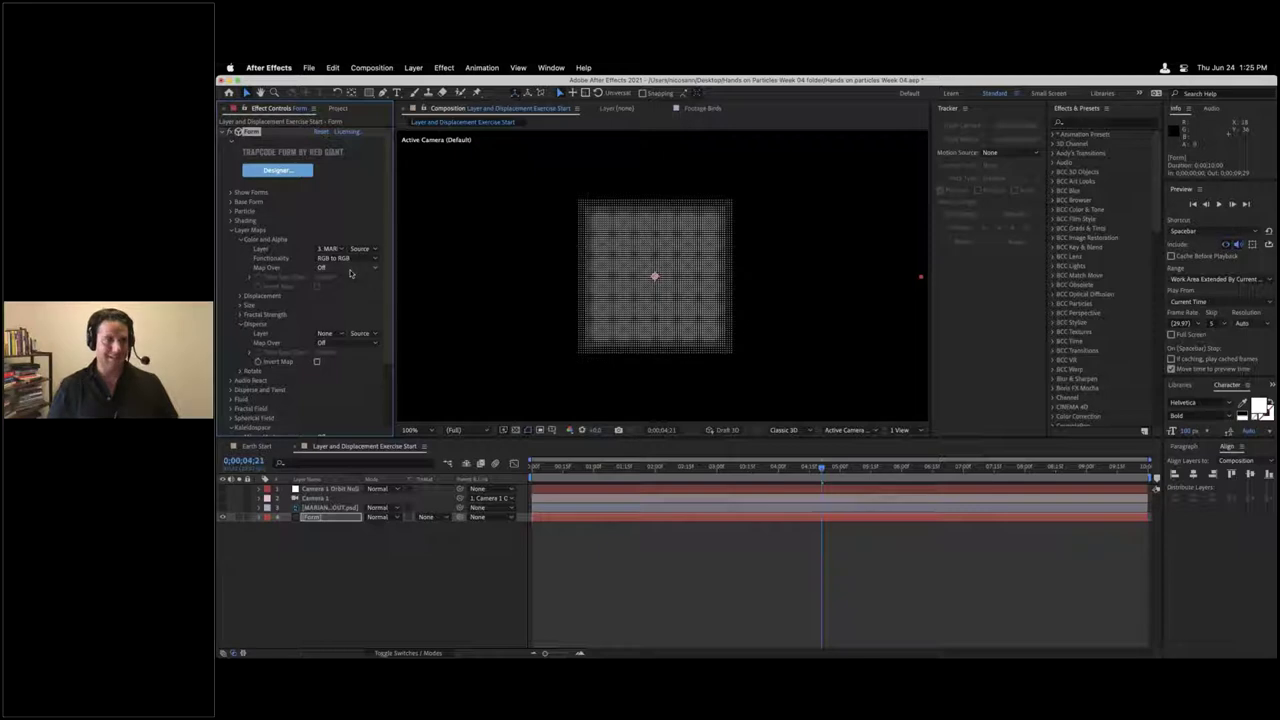
Step: Set the Color and Alpha map to Map Over XY with RGBA to RGBA functionality
{"action": "left_click", "coordinate": [350, 273]}
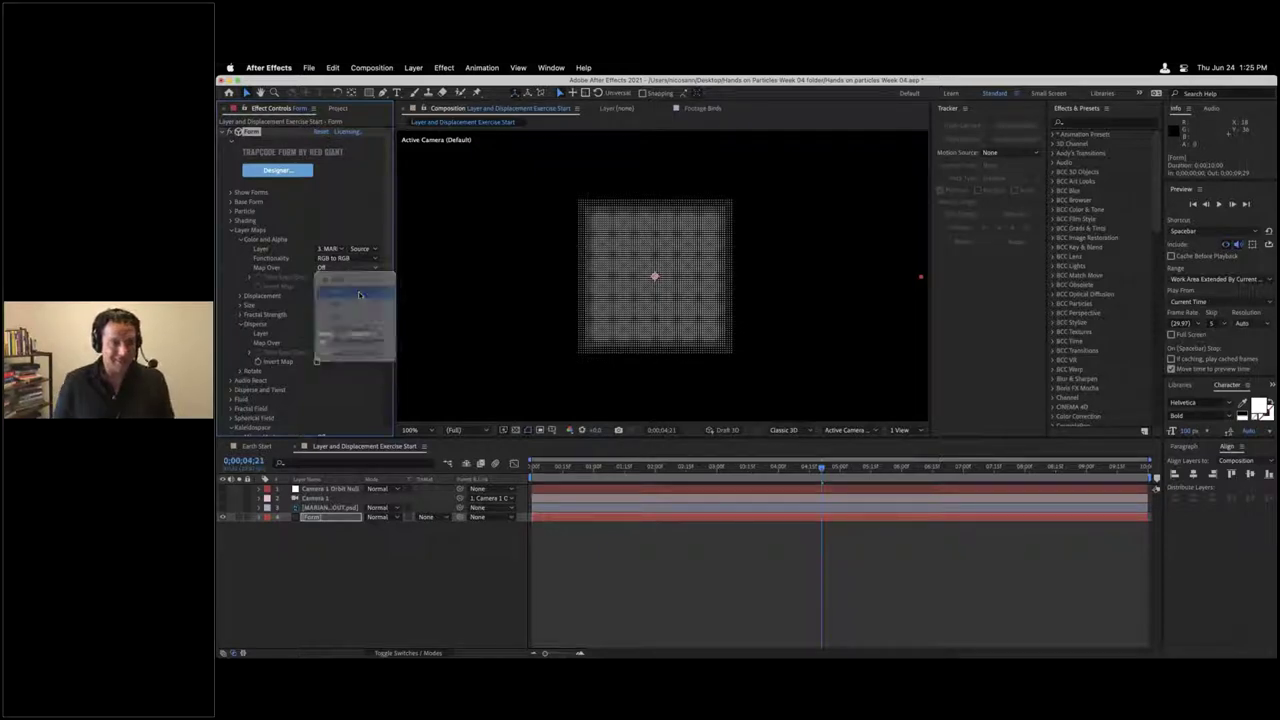
{"action": "left_click", "coordinate": [359, 290]}
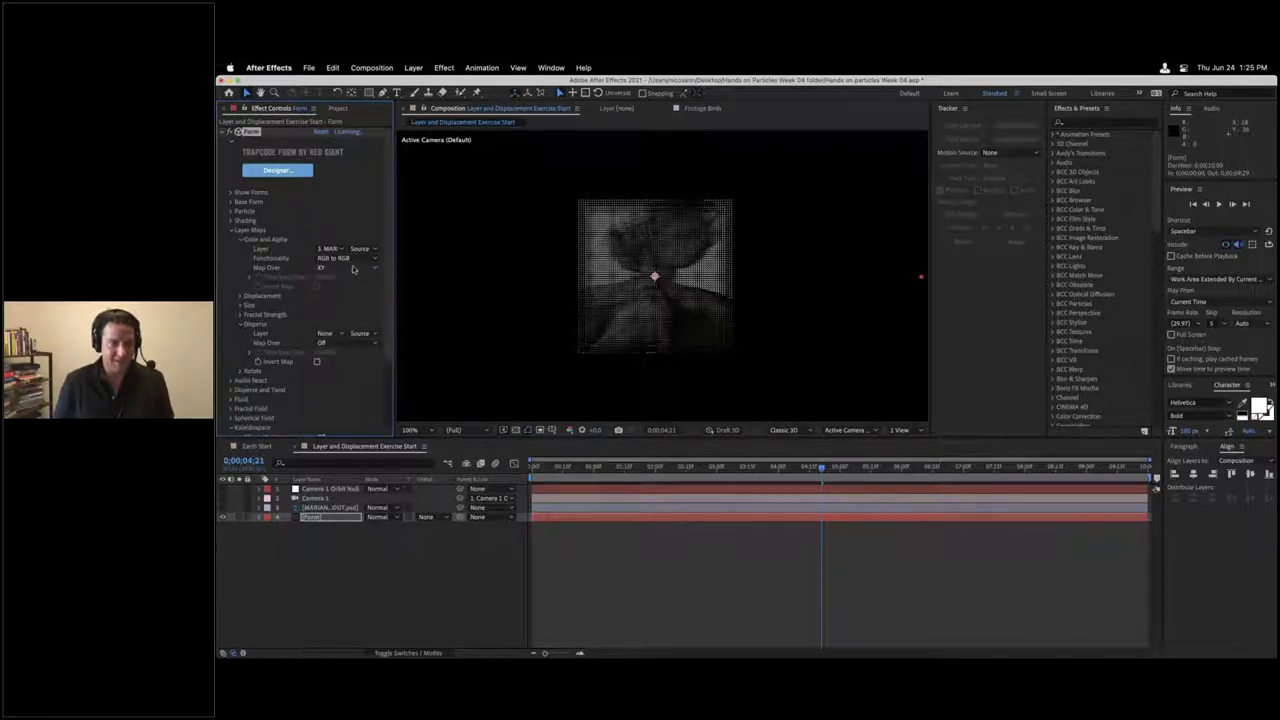
{"action": "left_click", "coordinate": [356, 258]}
{"action": "left_click", "coordinate": [354, 282]}
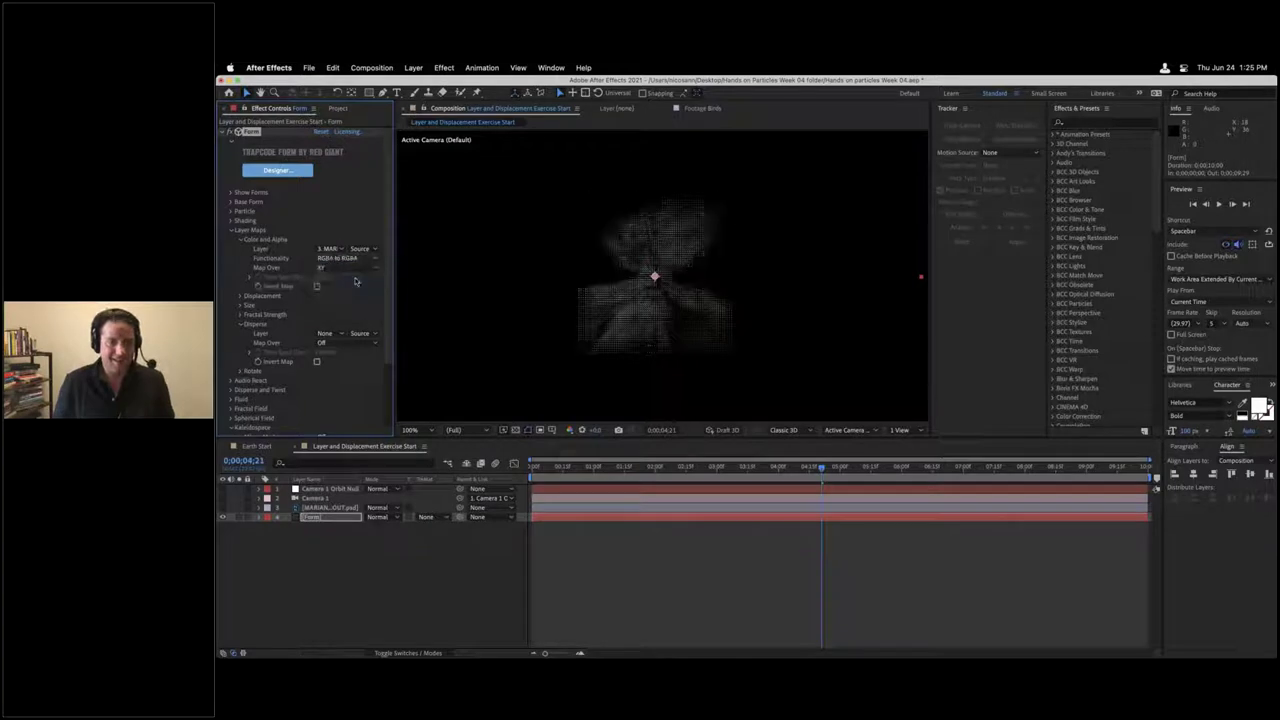
{"action": "left_click", "coordinate": [353, 270]}
{"action": "left_click", "coordinate": [612, 265]}
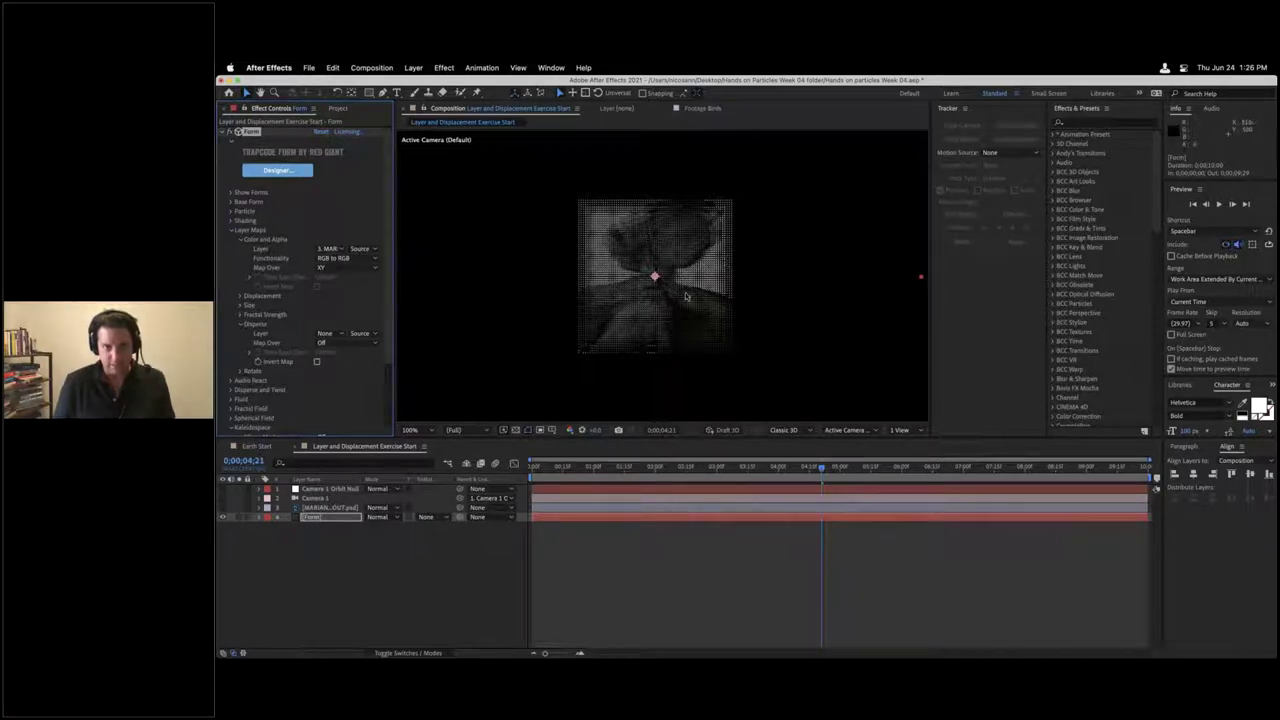
{"action": "left_click", "coordinate": [362, 259]}
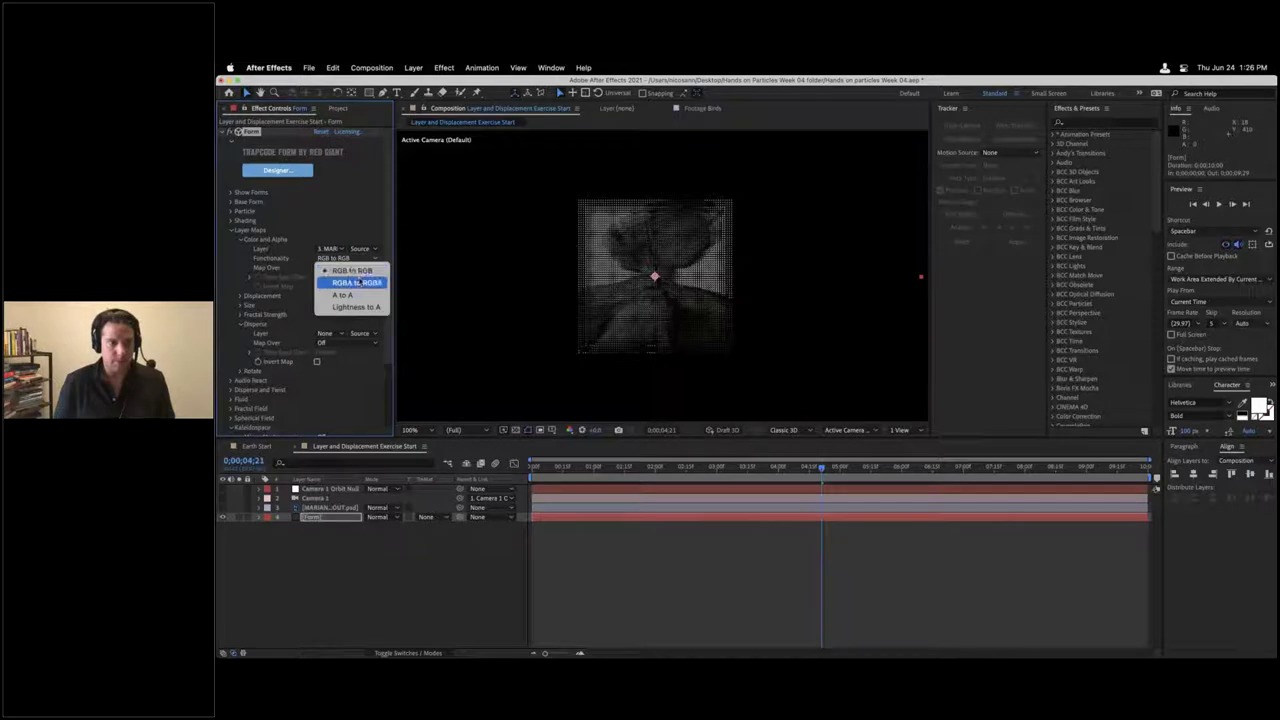
{"action": "left_click", "coordinate": [355, 283]}
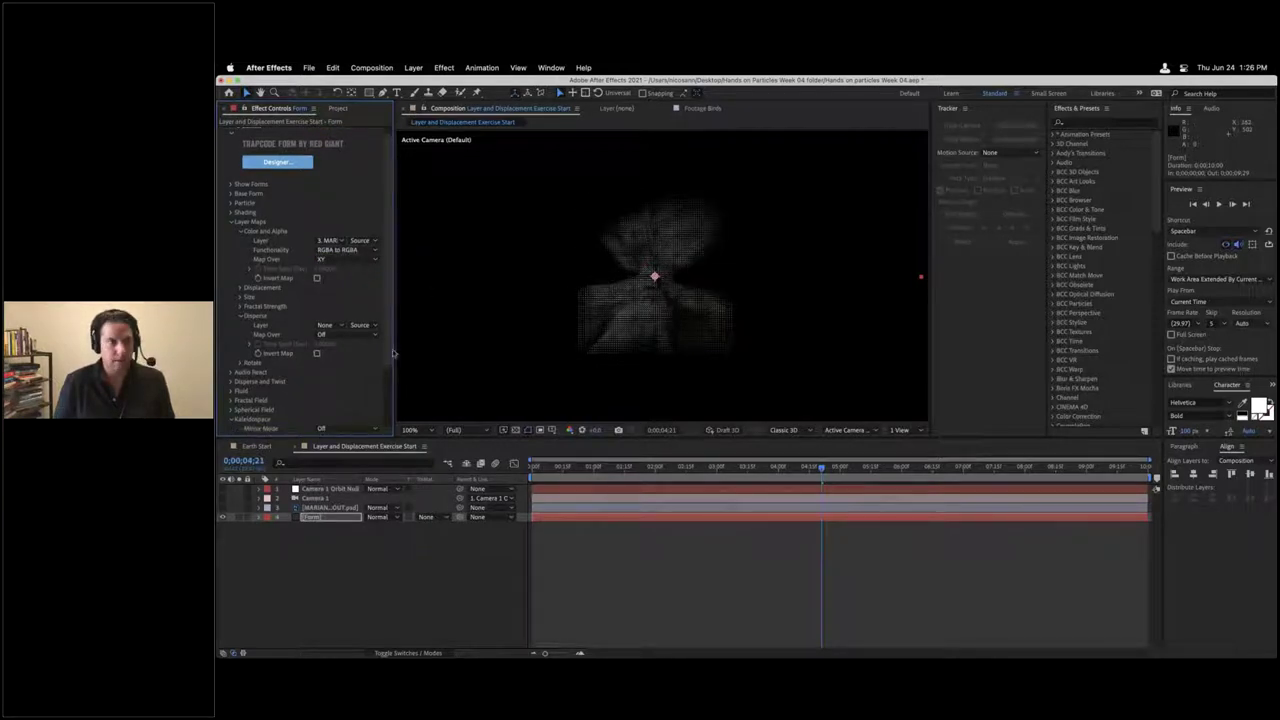
{"action": "scroll", "coordinate": [390, 320], "scroll_direction": "up", "scroll_amount": 2}
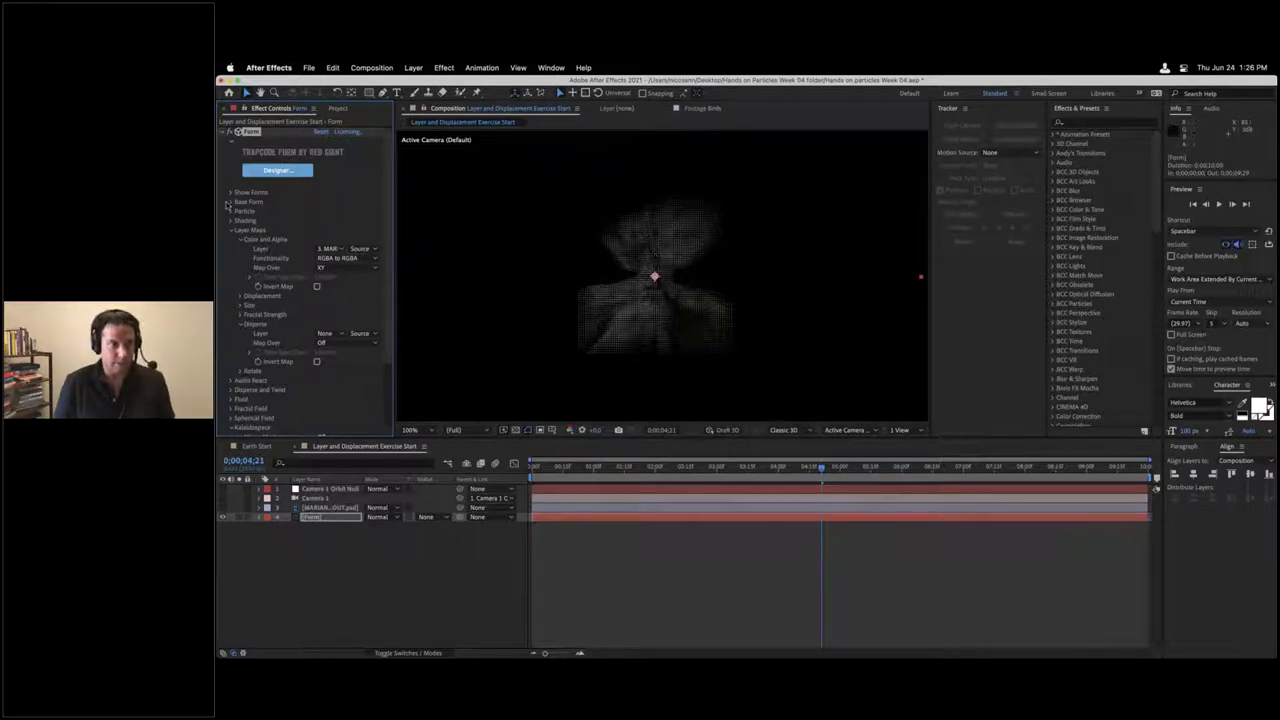
Step: In Base Form, set Particles in Z to 1
{"action": "left_click", "coordinate": [231, 203]}
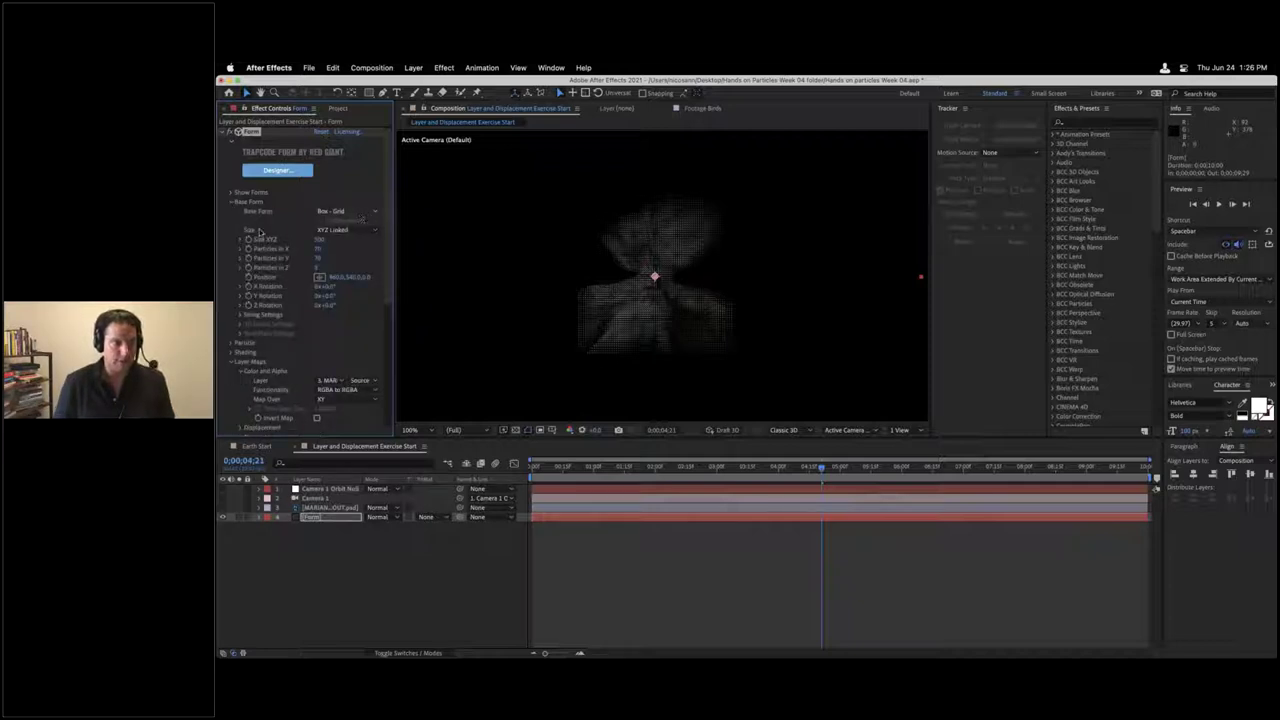
{"action": "scroll", "coordinate": [313, 270], "scroll_direction": "down", "scroll_amount": 1}
{"action": "left_click", "coordinate": [318, 260]}
{"action": "type", "text": "1"}
{"action": "key", "text": "Return"}
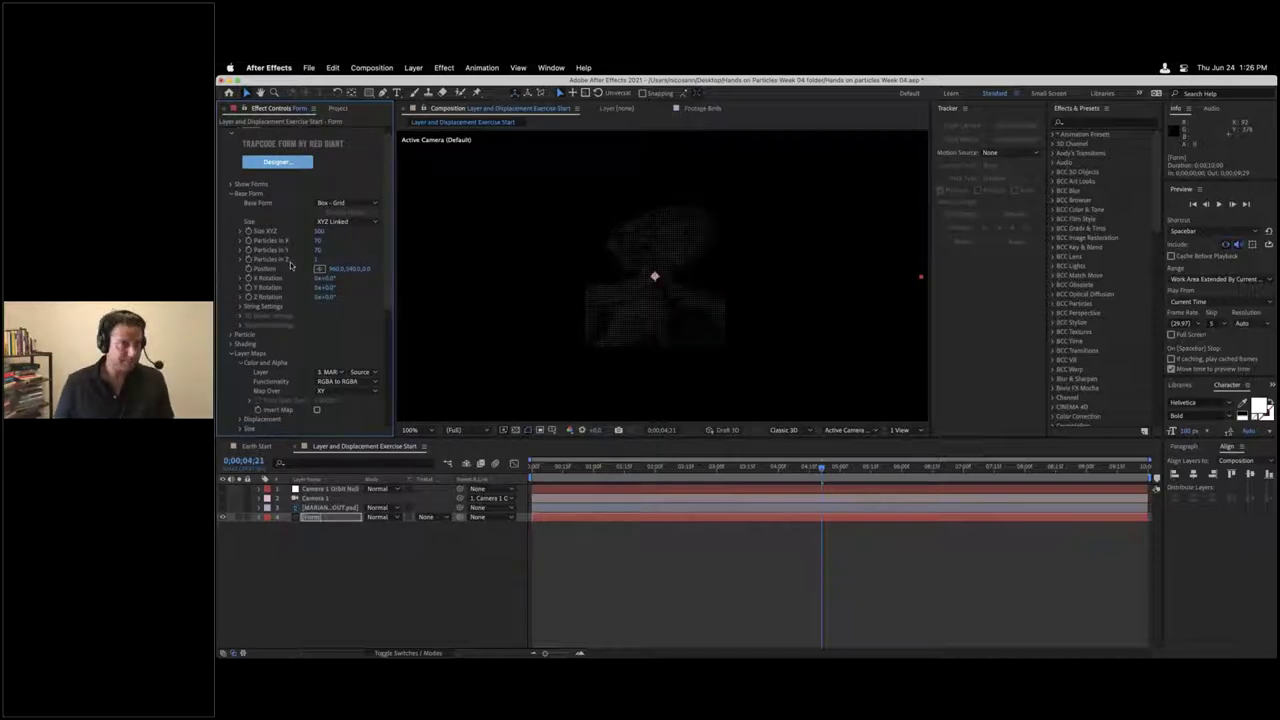
Step: Switch the grid Size to XYZ Individual with Size X 4000 and Size Y 6000
{"action": "left_click", "coordinate": [333, 220]}
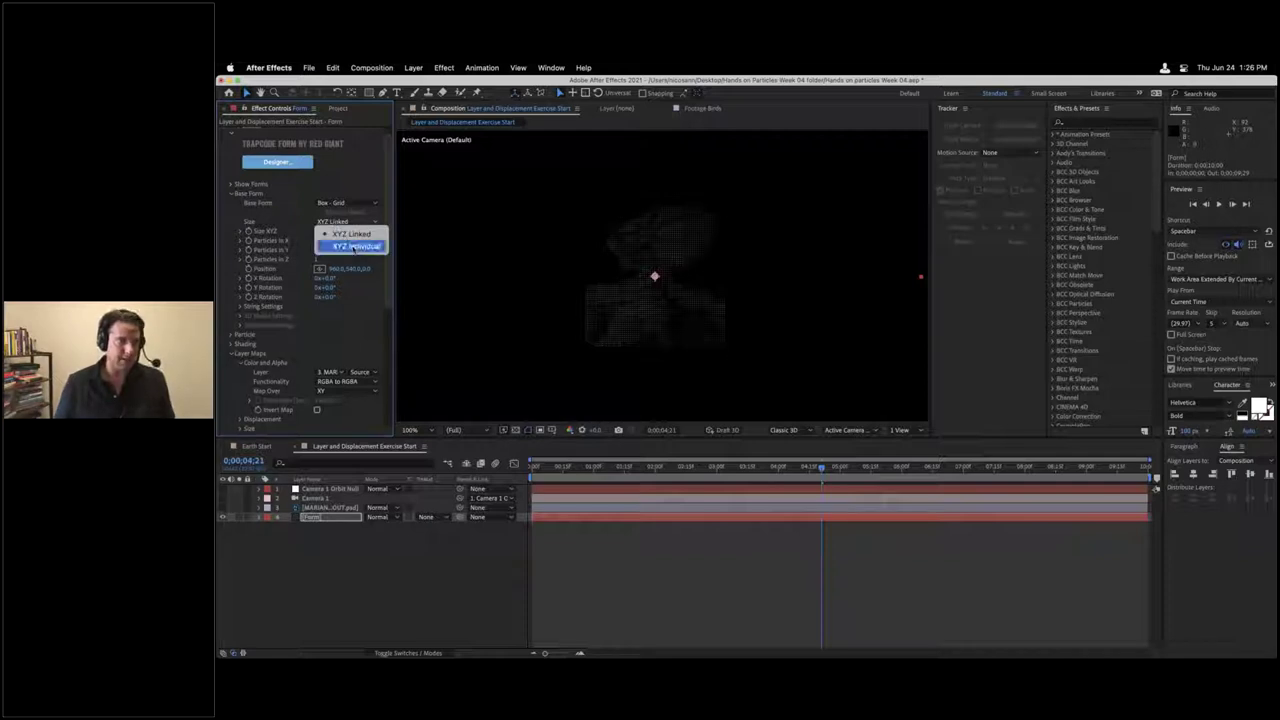
{"action": "left_click", "coordinate": [356, 247]}
{"action": "left_click", "coordinate": [319, 232]}
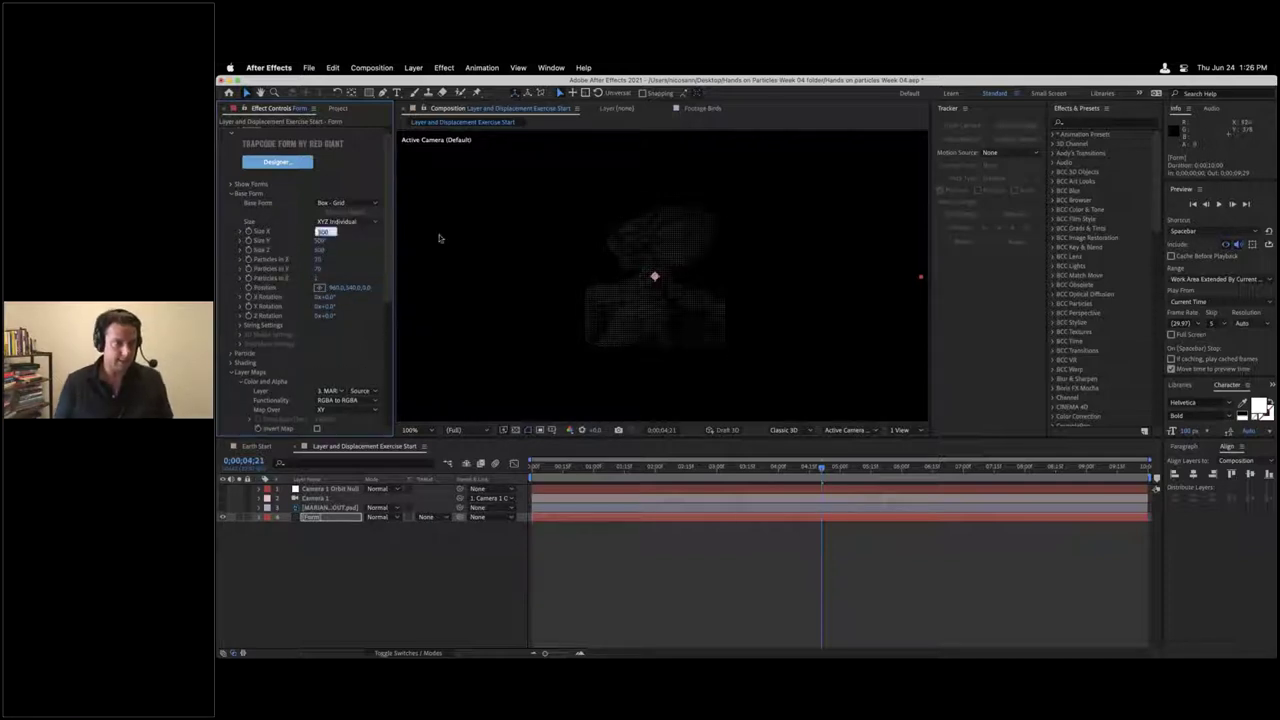
{"action": "type", "text": "500"}
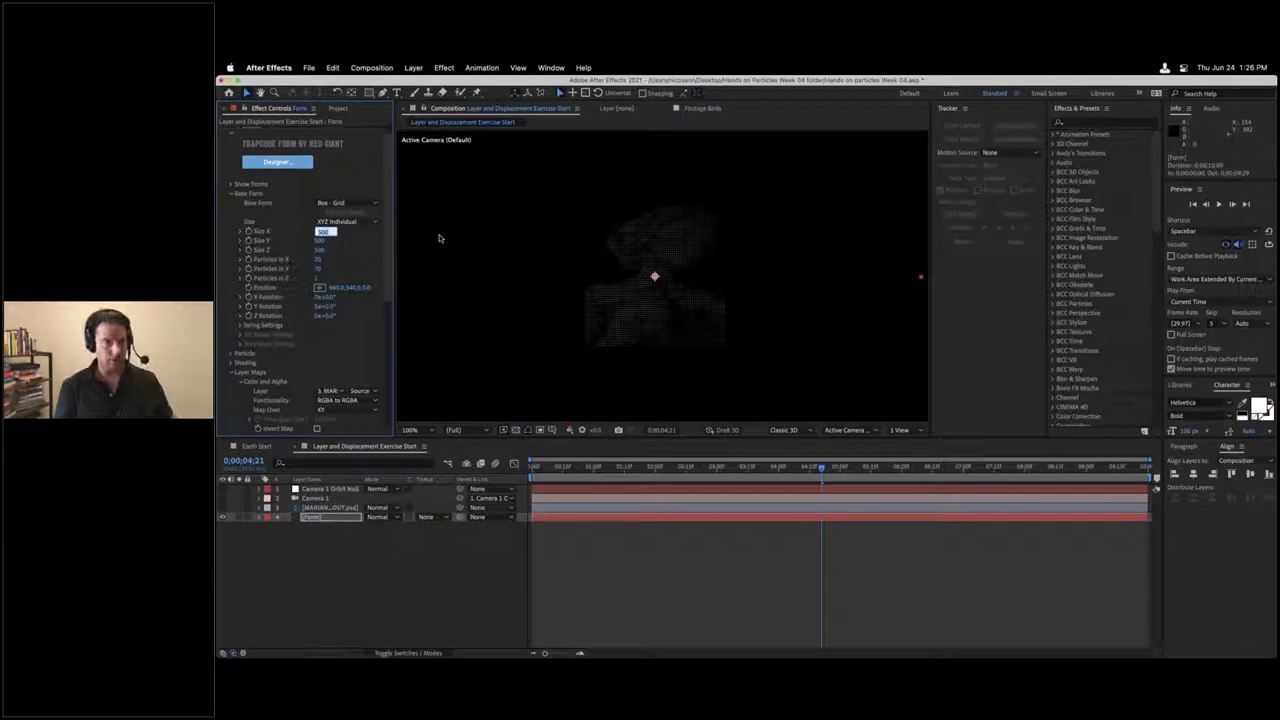
{"action": "type", "text": "4000"}
{"action": "key", "text": "Tab"}
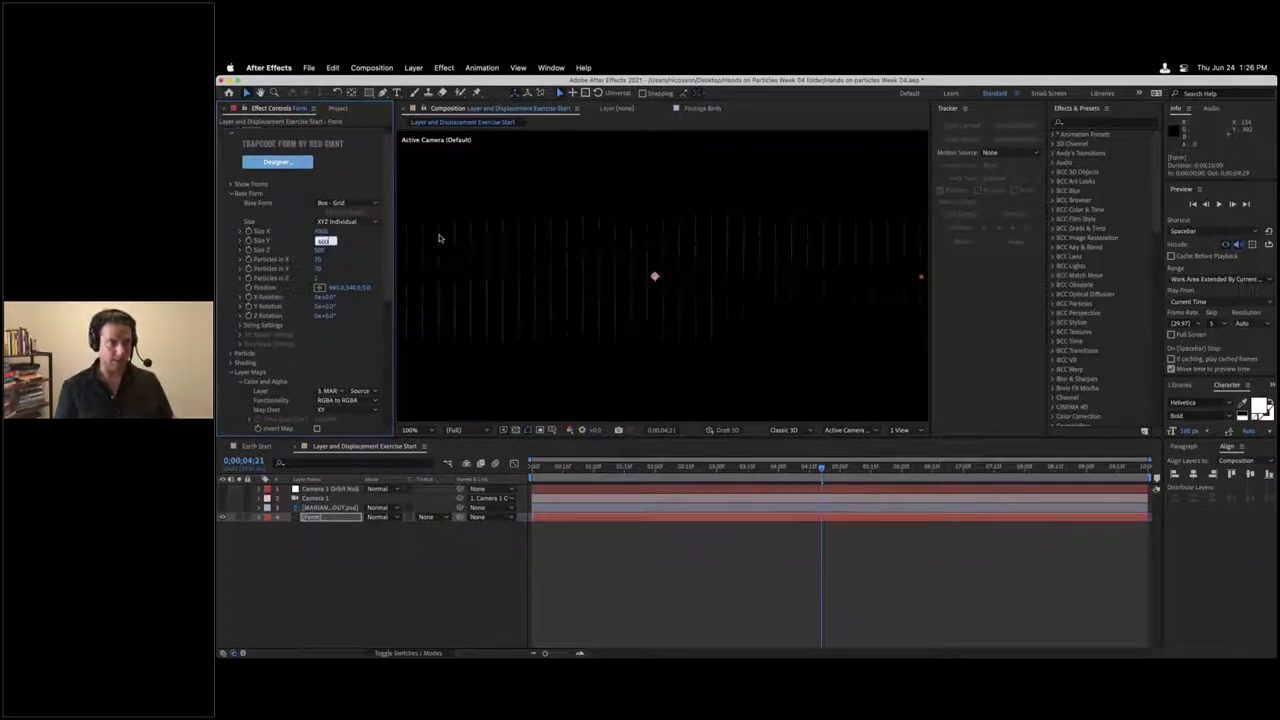
{"action": "type", "text": "6000"}
{"action": "key", "text": "Return"}
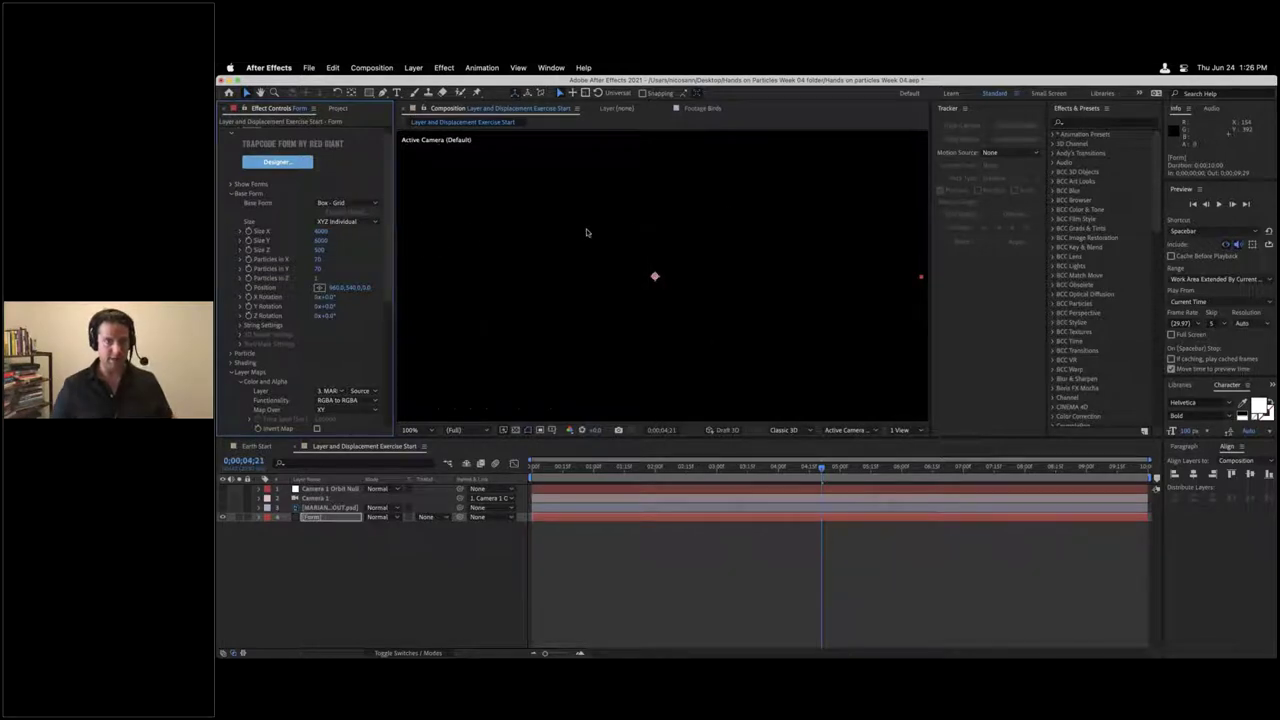
Step: Change Camera 1's Position Z value, then go to 0;00;04;14 and reselect the Form layer
{"action": "left_click", "coordinate": [326, 498]}
{"action": "key", "text": "p"}
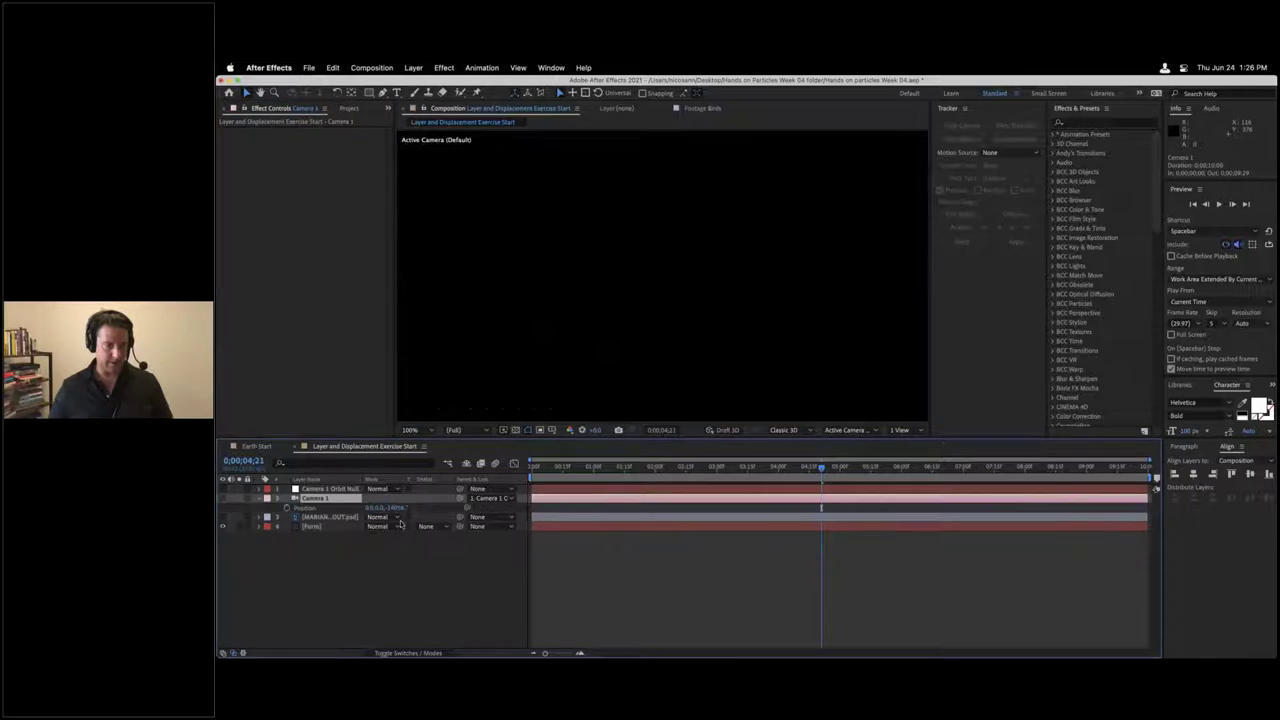
{"action": "left_click", "coordinate": [304, 508]}
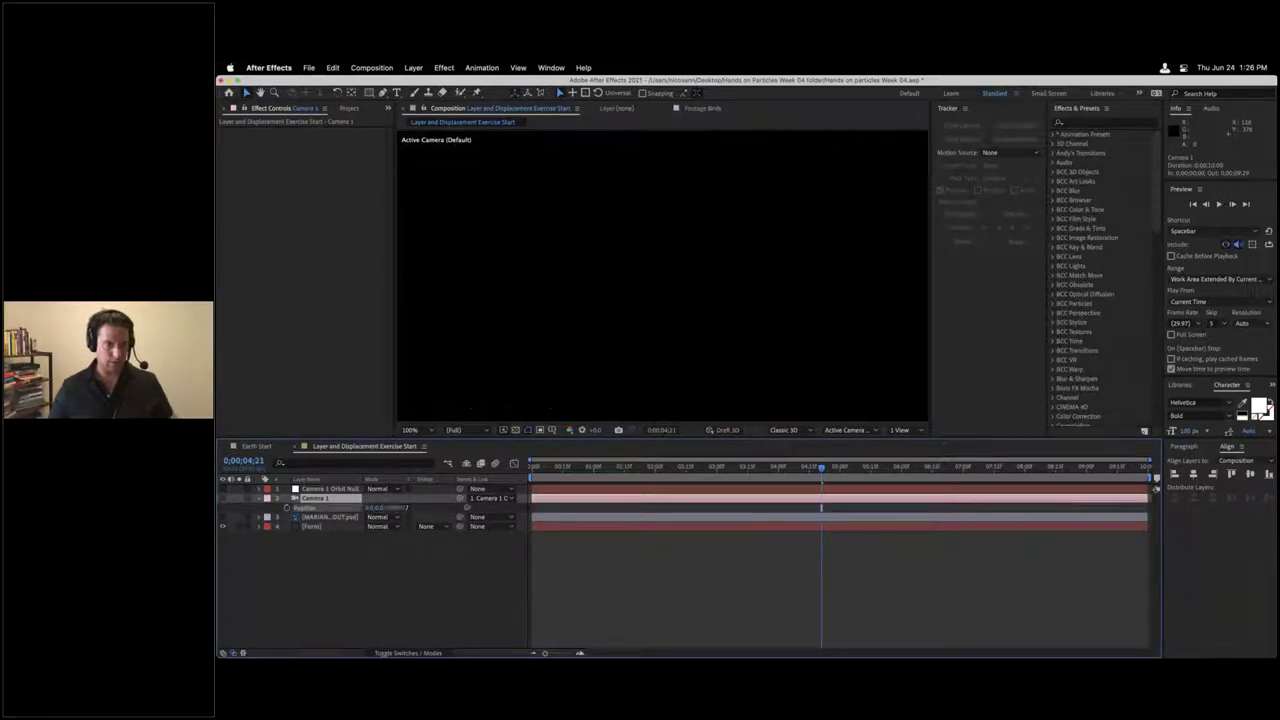
{"action": "left_click", "coordinate": [397, 508]}
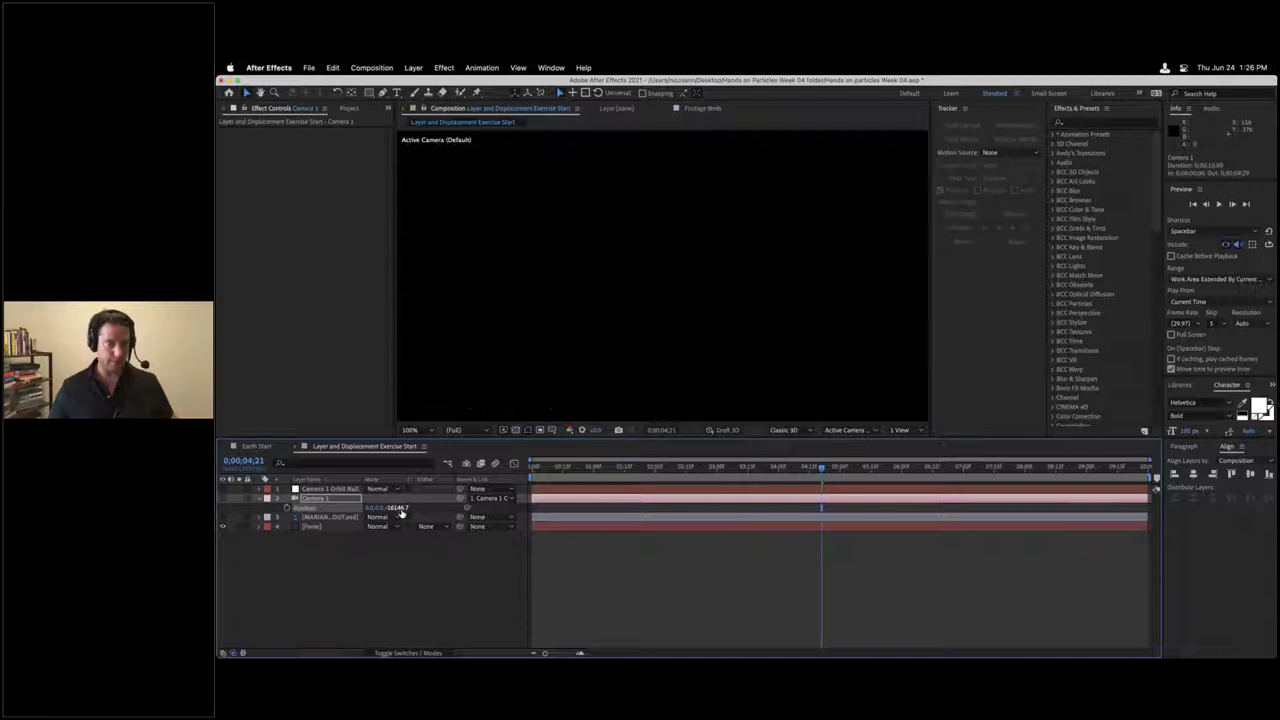
{"action": "type", "text": "0"}
{"action": "key", "text": "Return"}
{"action": "key", "text": "Return"}
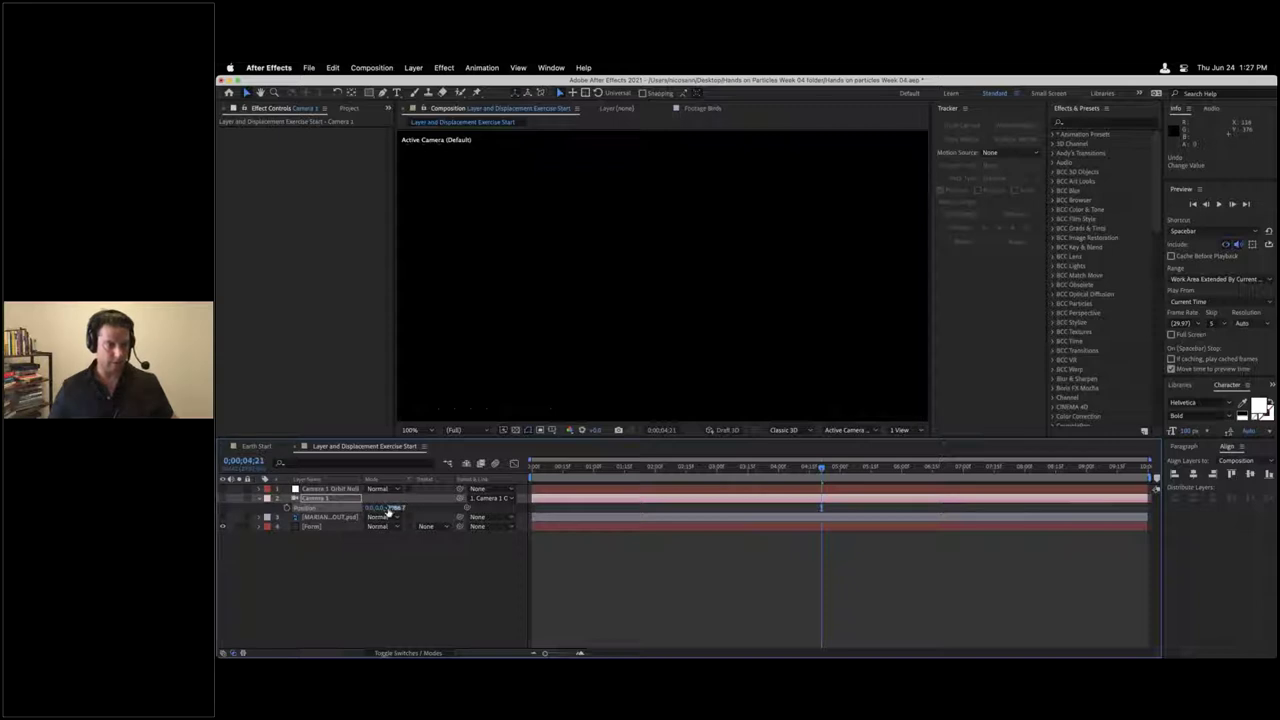
{"action": "left_click_drag", "start_coordinate": [700, 467], "coordinate": [807, 467]}
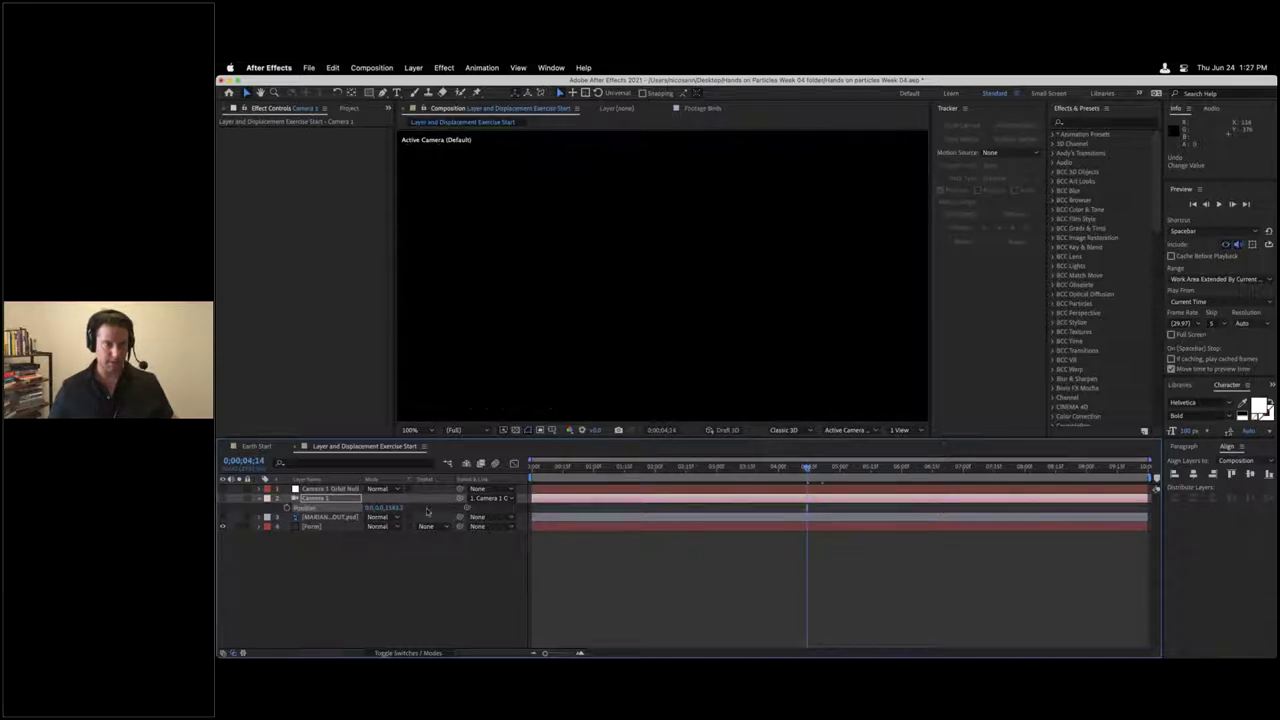
{"action": "left_click", "coordinate": [325, 527]}
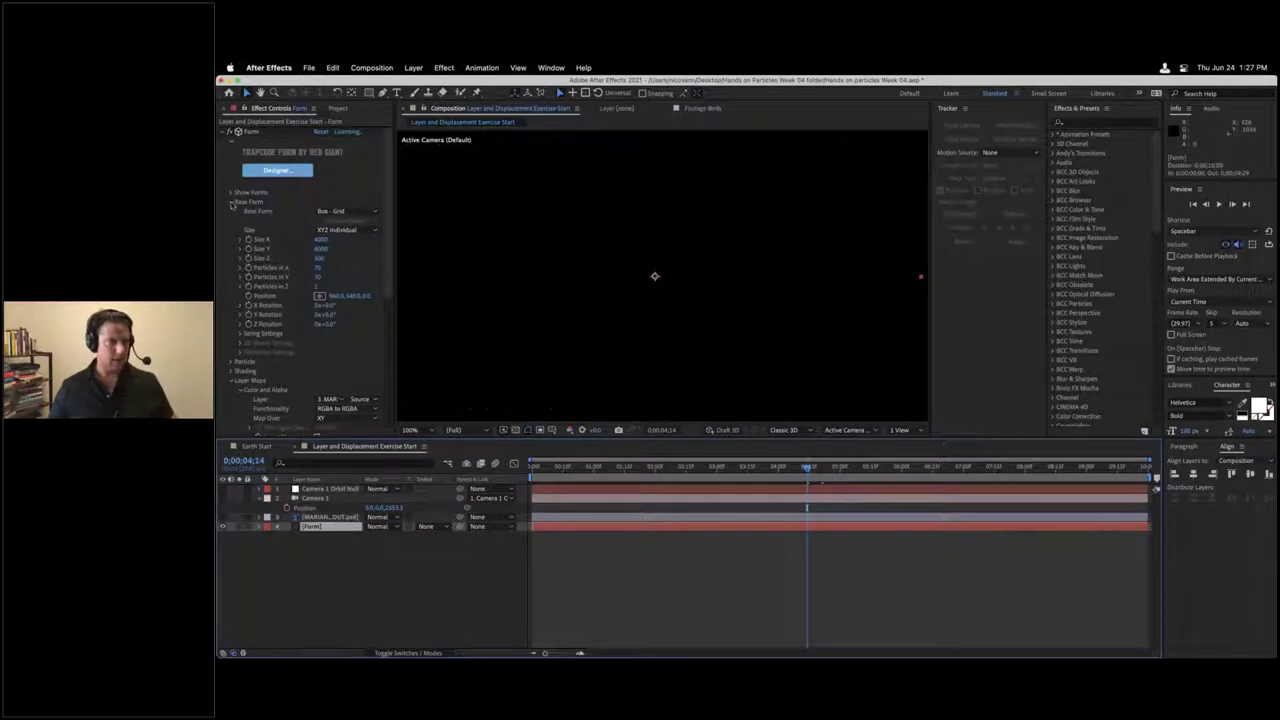
Step: Move the Form grid's Z position back, setting it to 5000
{"action": "left_click_drag", "start_coordinate": [366, 298], "coordinate": [394, 298]}
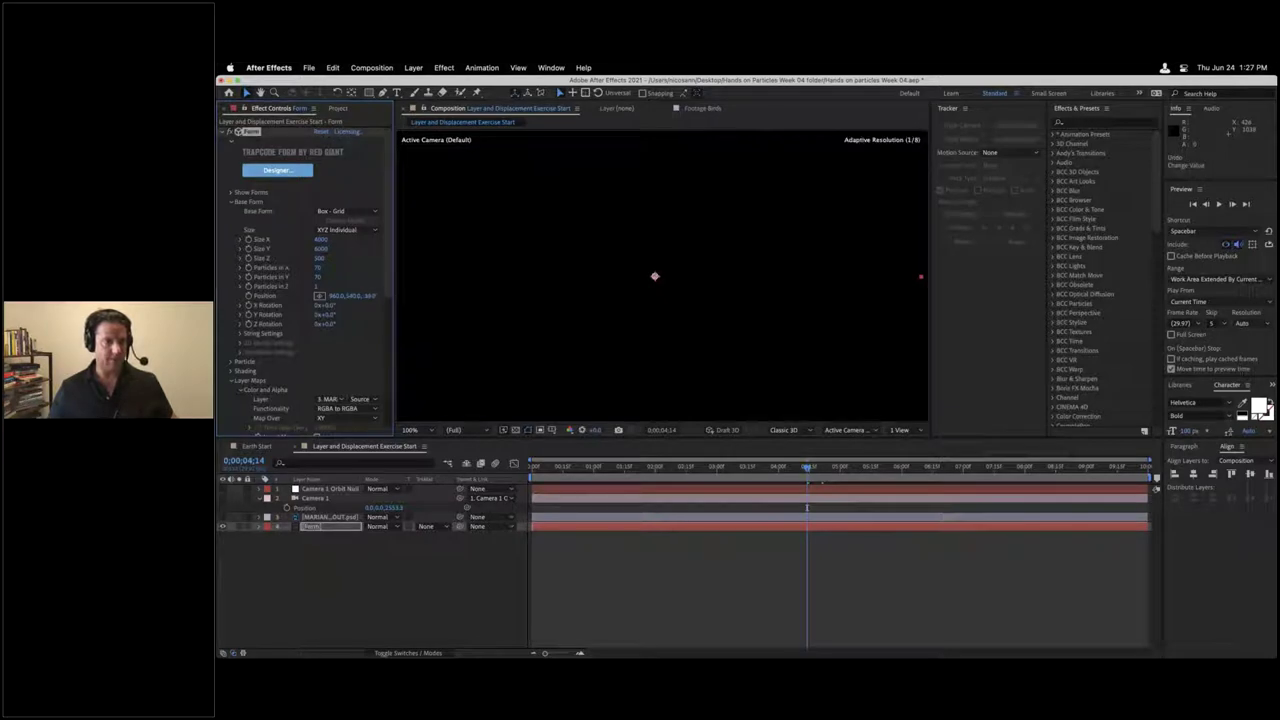
{"action": "left_click", "coordinate": [354, 297]}
{"action": "left_click_drag", "start_coordinate": [368, 300], "coordinate": [418, 294]}
{"action": "left_click", "coordinate": [372, 296]}
{"action": "type", "text": "2749"}
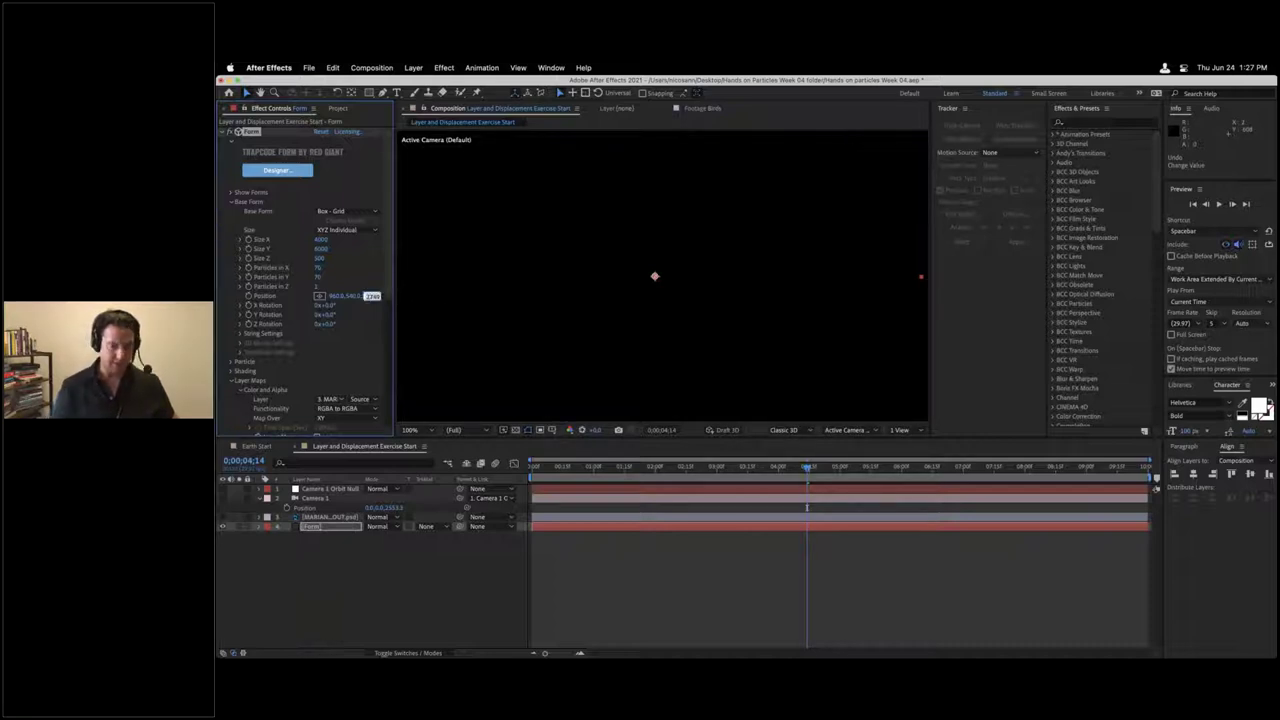
{"action": "key", "text": "BackSpace"}
{"action": "key", "text": "BackSpace"}
{"action": "key", "text": "BackSpace"}
{"action": "key", "text": "BackSpace"}
{"action": "type", "text": "10"}
{"action": "key", "text": "Return"}
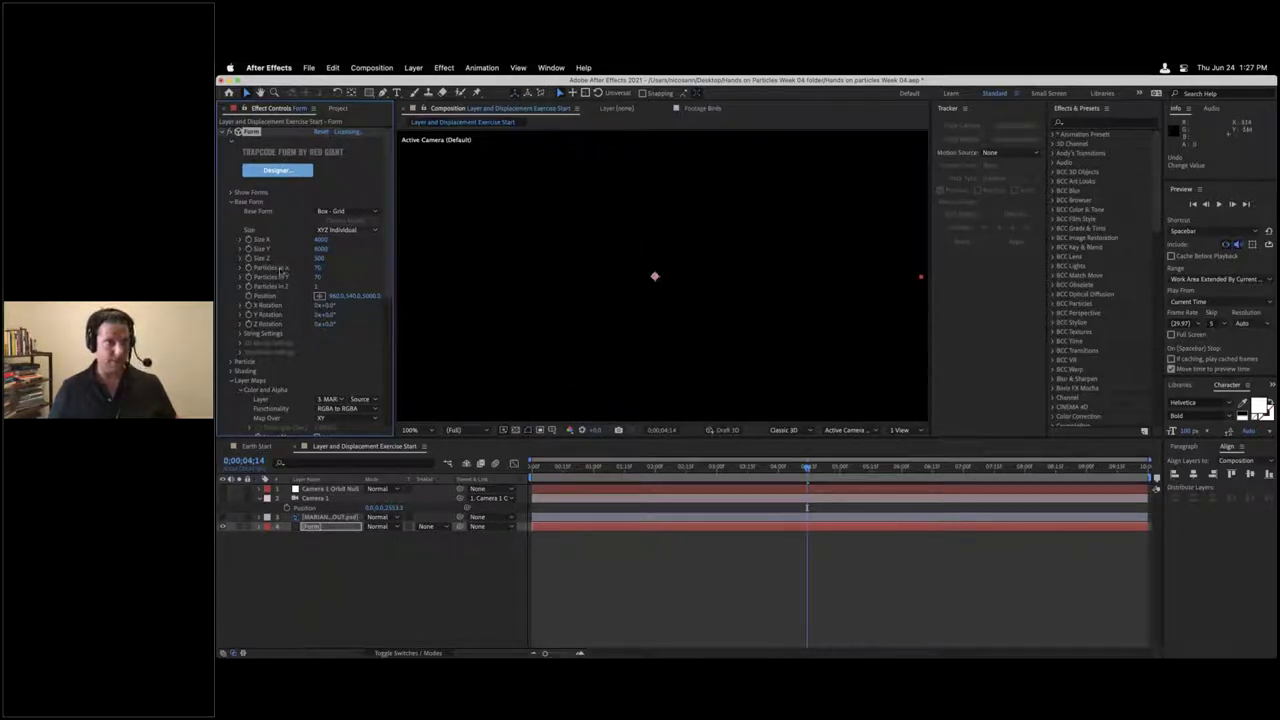
Step: Set Particles in X and Particles in Y to 1500
{"action": "left_click", "coordinate": [324, 268]}
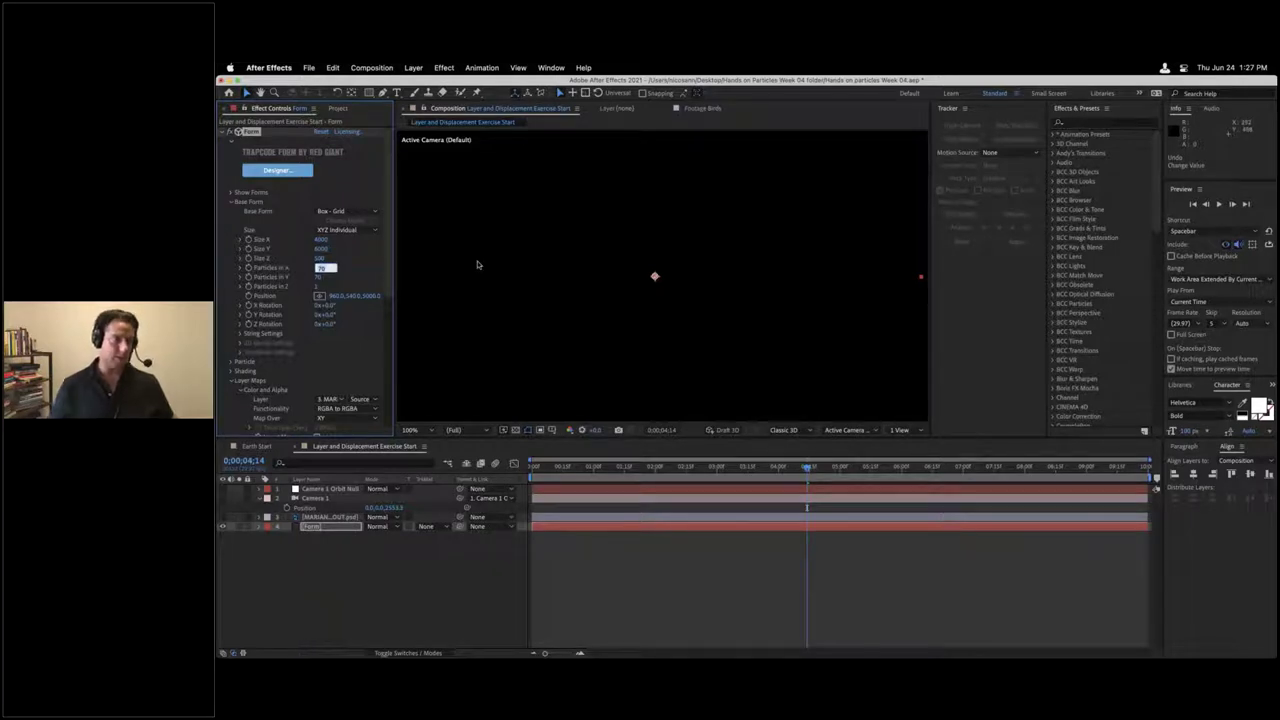
{"action": "type", "text": "1500"}
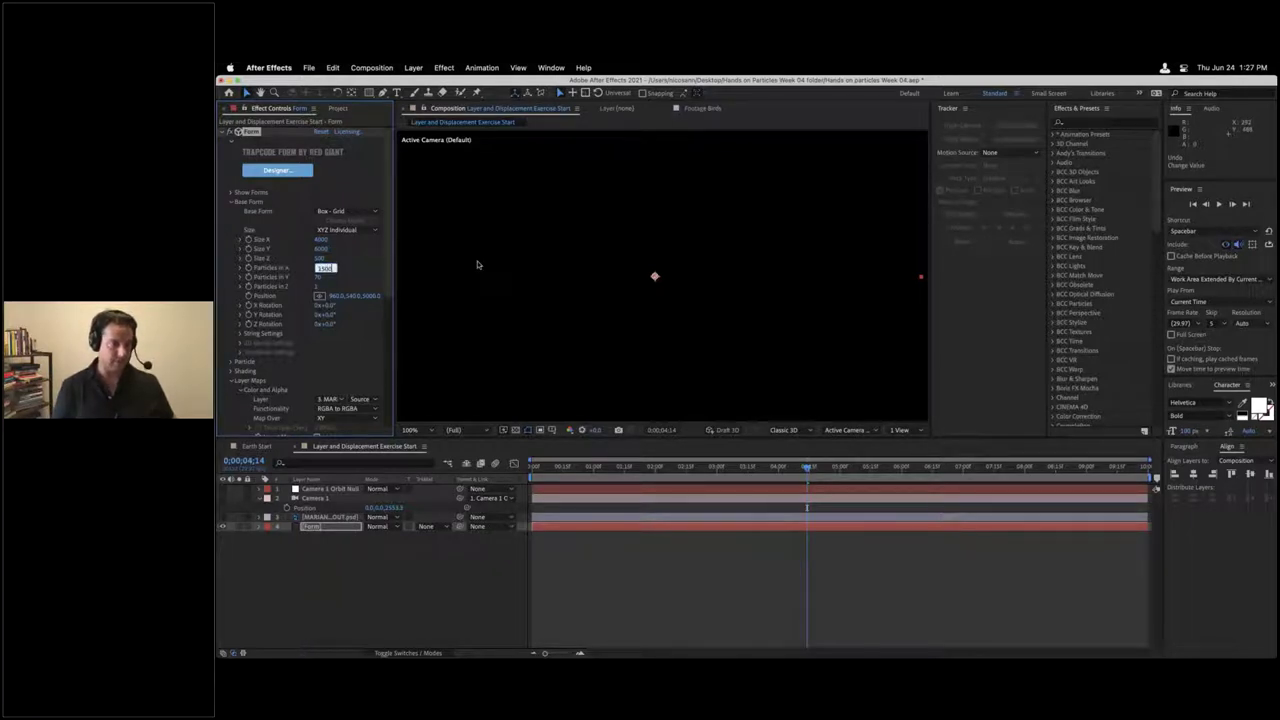
{"action": "key", "text": "Tab"}
{"action": "type", "text": "15"}
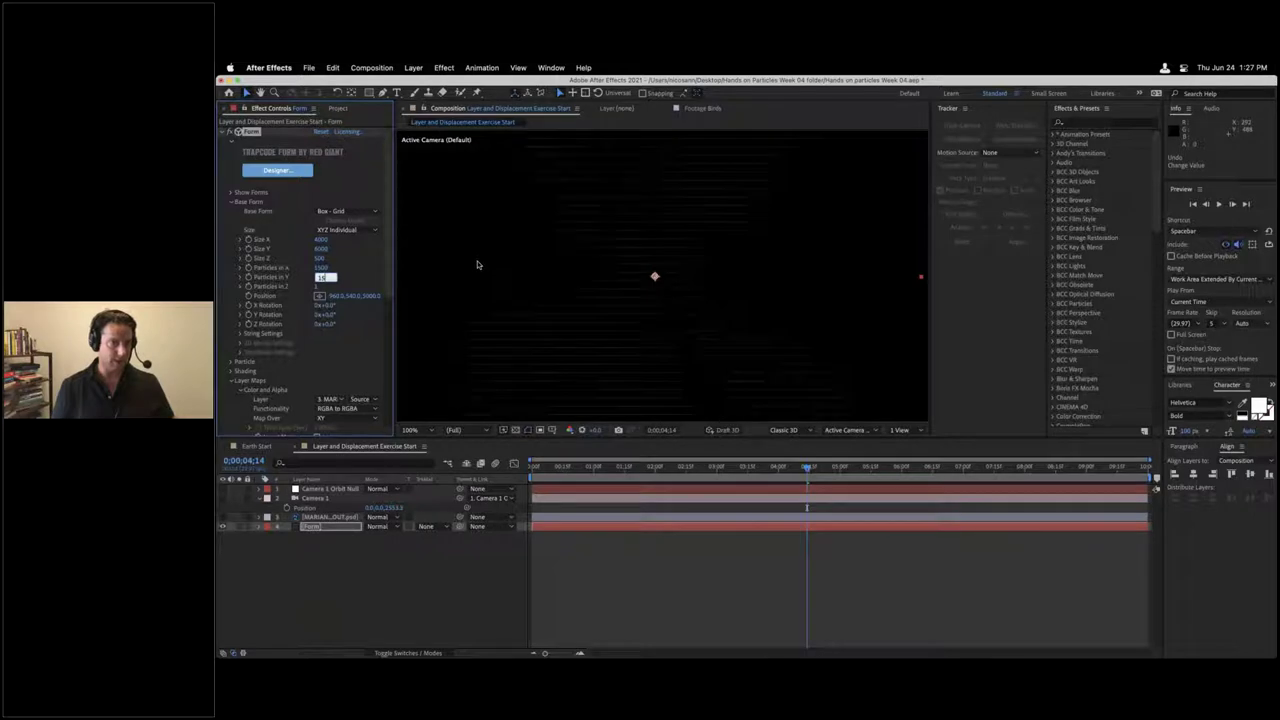
{"action": "key", "text": "Return"}
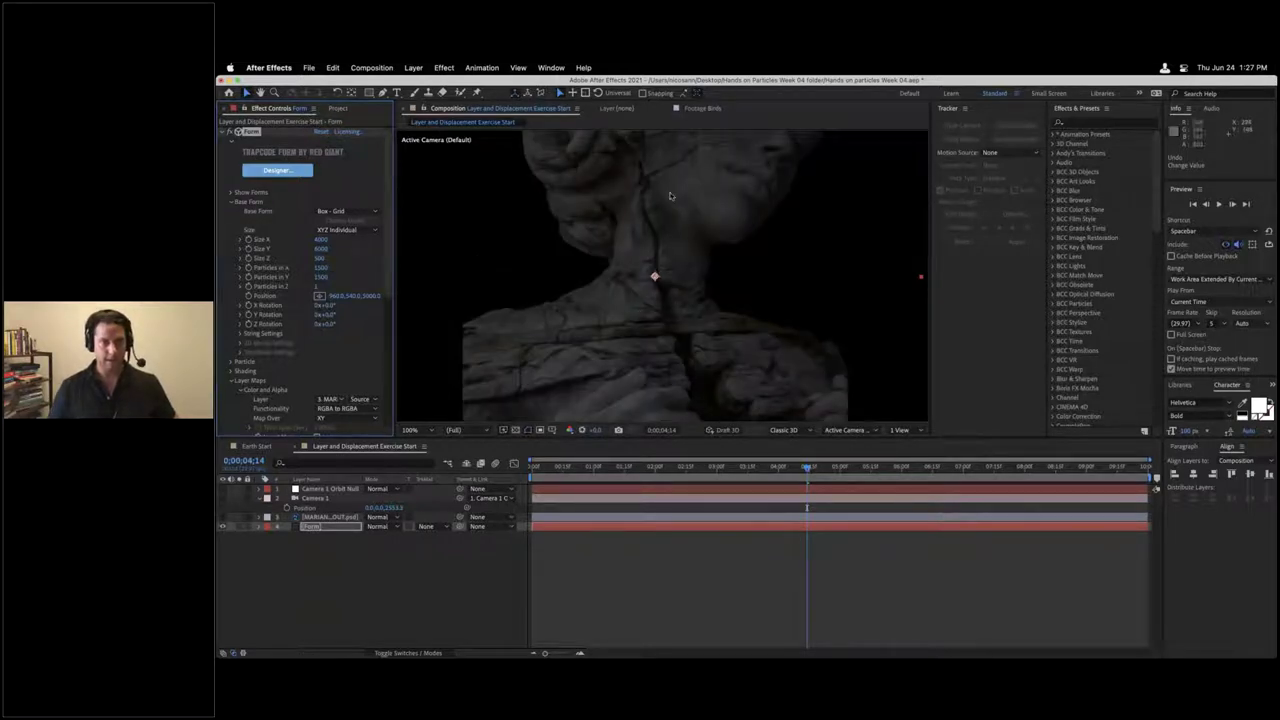
Step: Push the Form grid's Z position through 5000 and 8000 to 10000
{"action": "left_click", "coordinate": [372, 296]}
{"action": "type", "text": "500"}
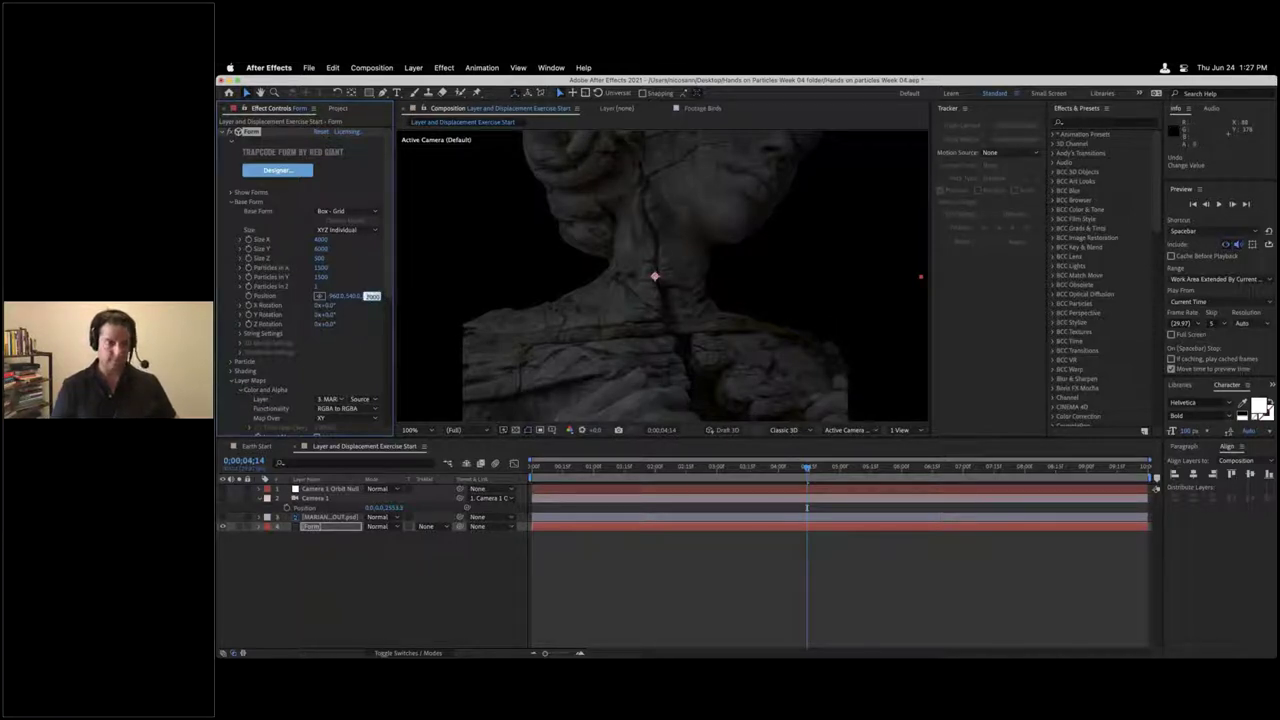
{"action": "type", "text": "0"}
{"action": "key", "text": "Return"}
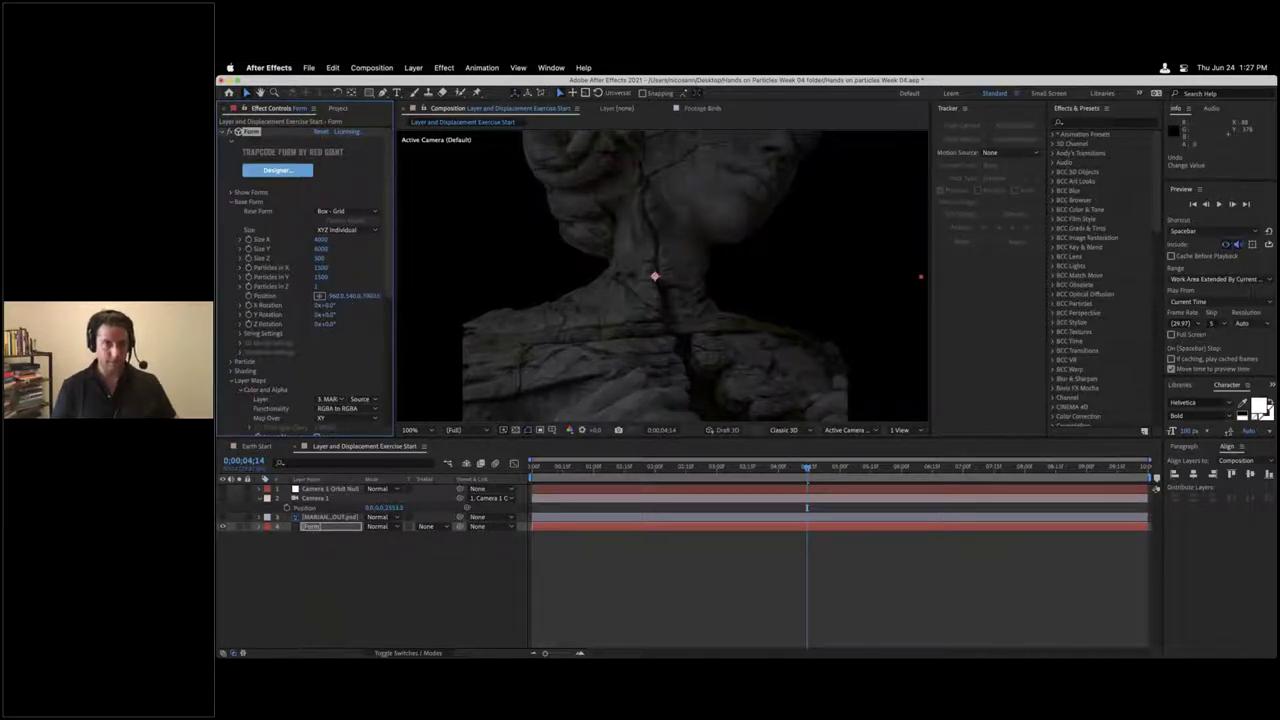
{"action": "left_click", "coordinate": [371, 296]}
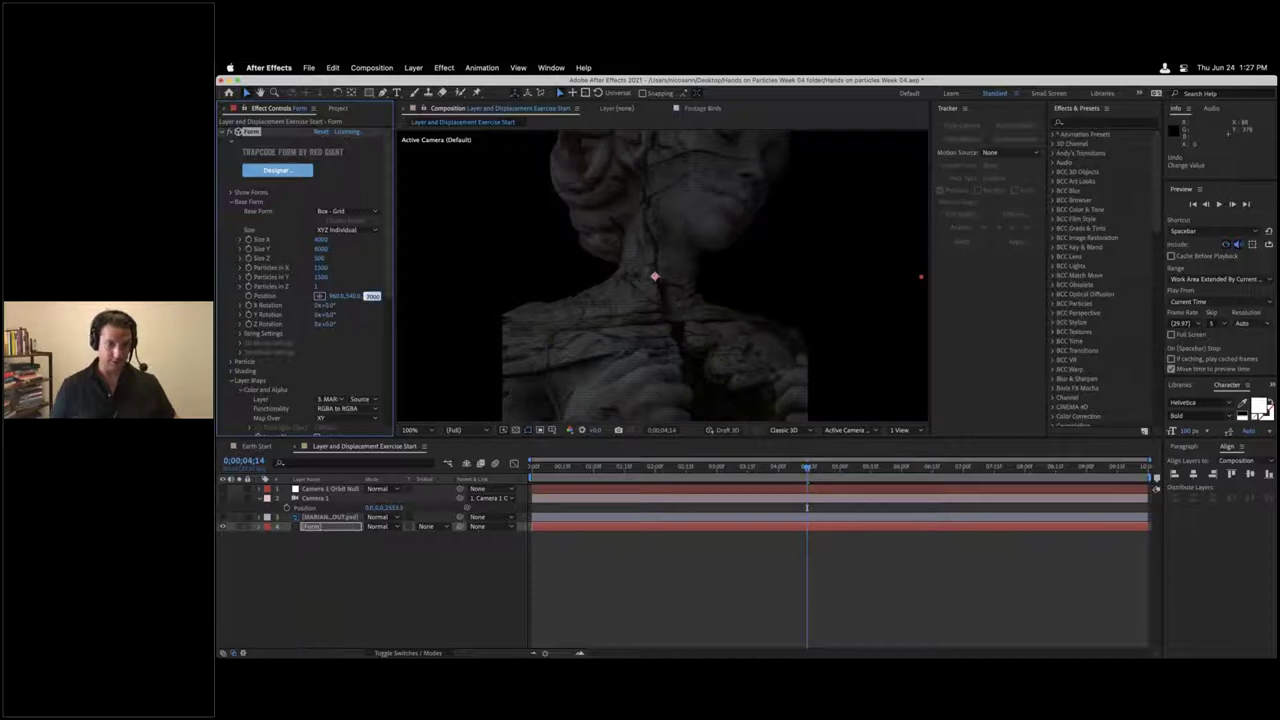
{"action": "type", "text": "8"}
{"action": "type", "text": "000"}
{"action": "key", "text": "Return"}
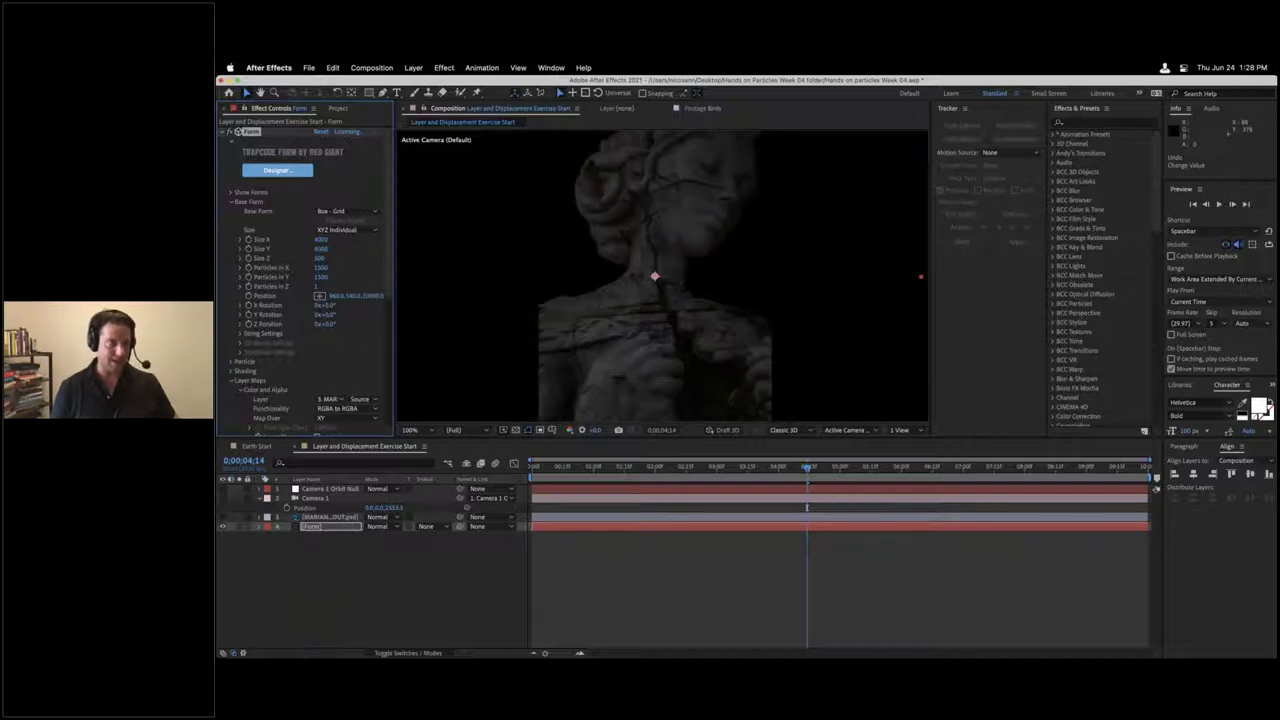
{"action": "left_click", "coordinate": [371, 297]}
{"action": "key", "text": "Return"}
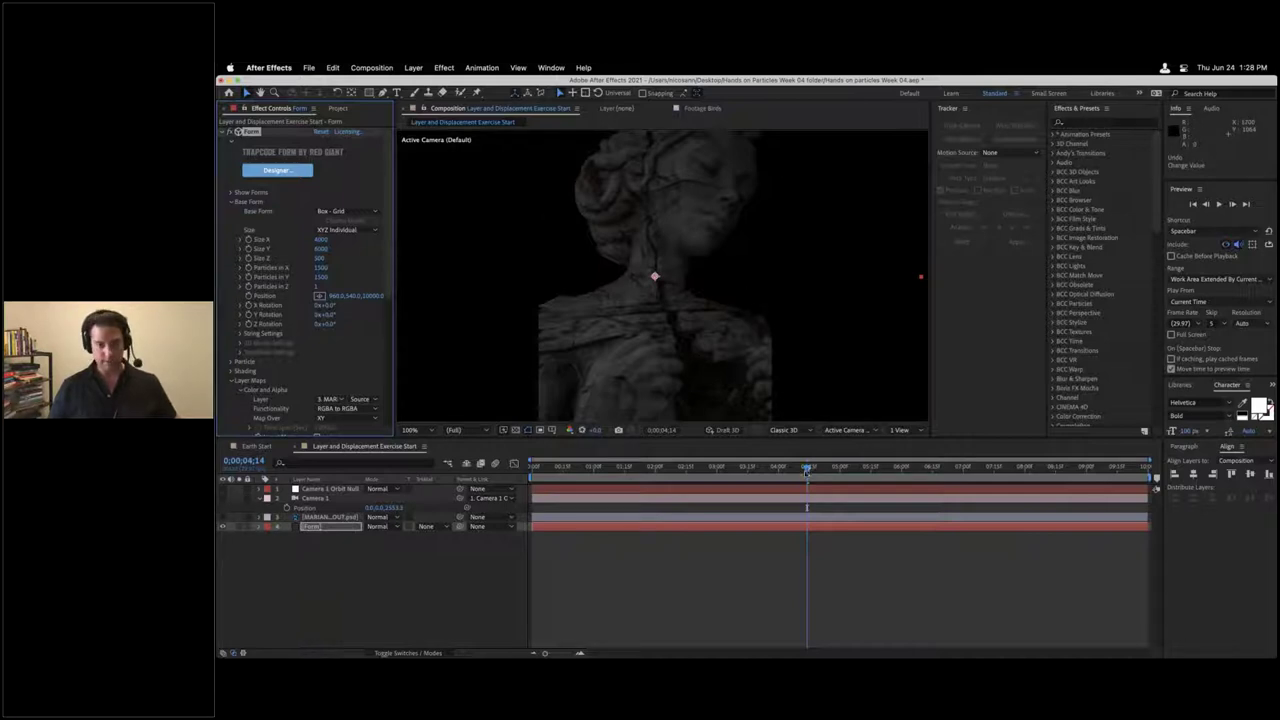
Step: At 0;00;02;23, try grid Y rotations of 19° and 90°, undoing the 90° rotation
{"action": "left_click_drag", "start_coordinate": [798, 473], "coordinate": [702, 470]}
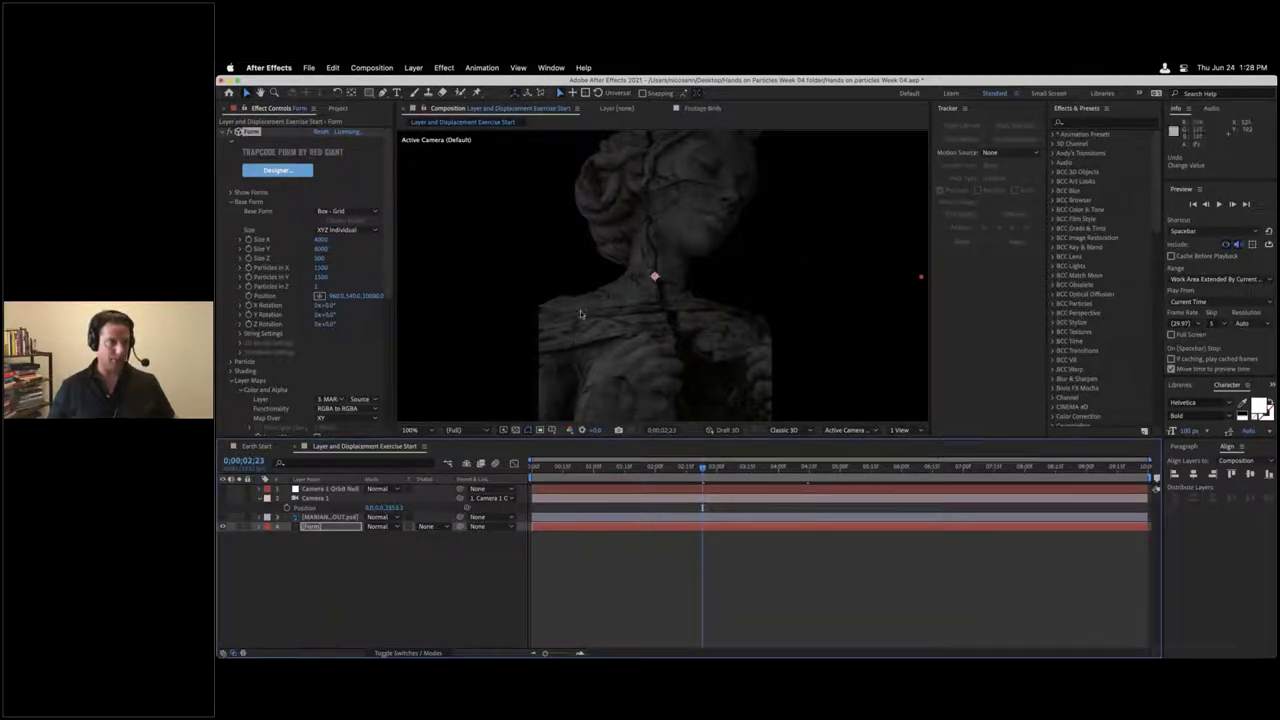
{"action": "left_click", "coordinate": [330, 315]}
{"action": "type", "text": "19"}
{"action": "key", "text": "Return"}
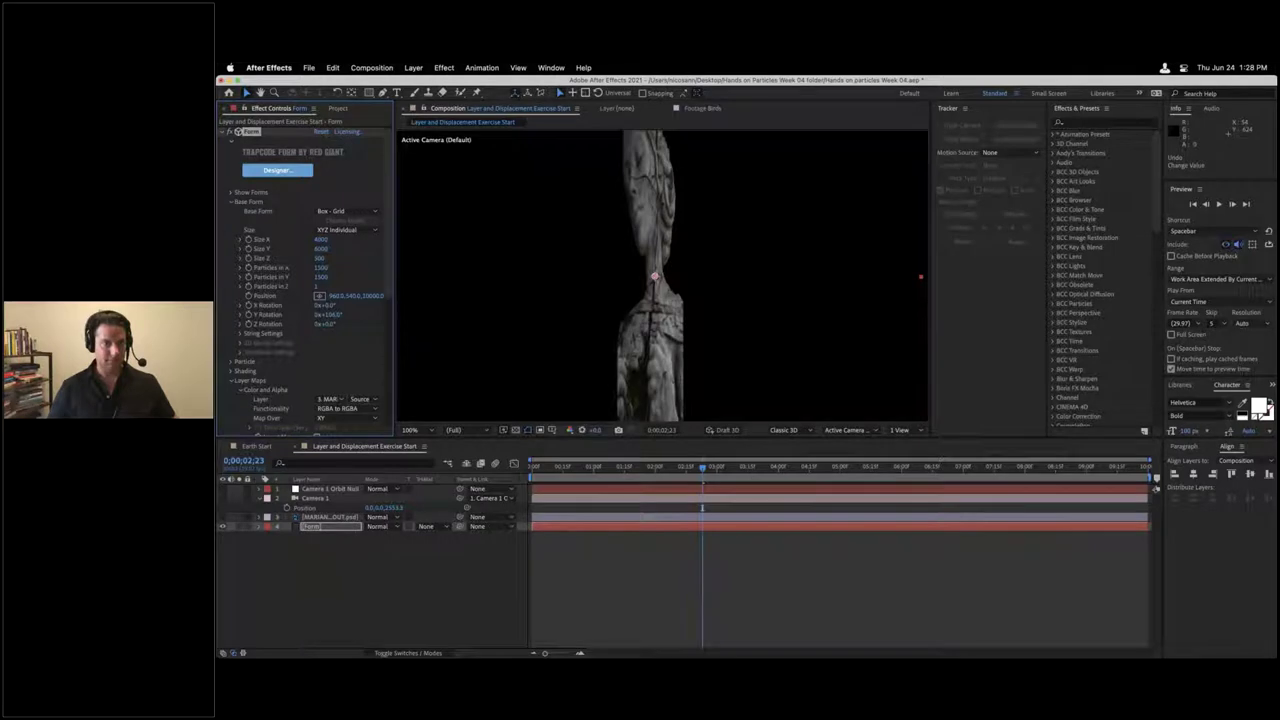
{"action": "left_click", "coordinate": [330, 315]}
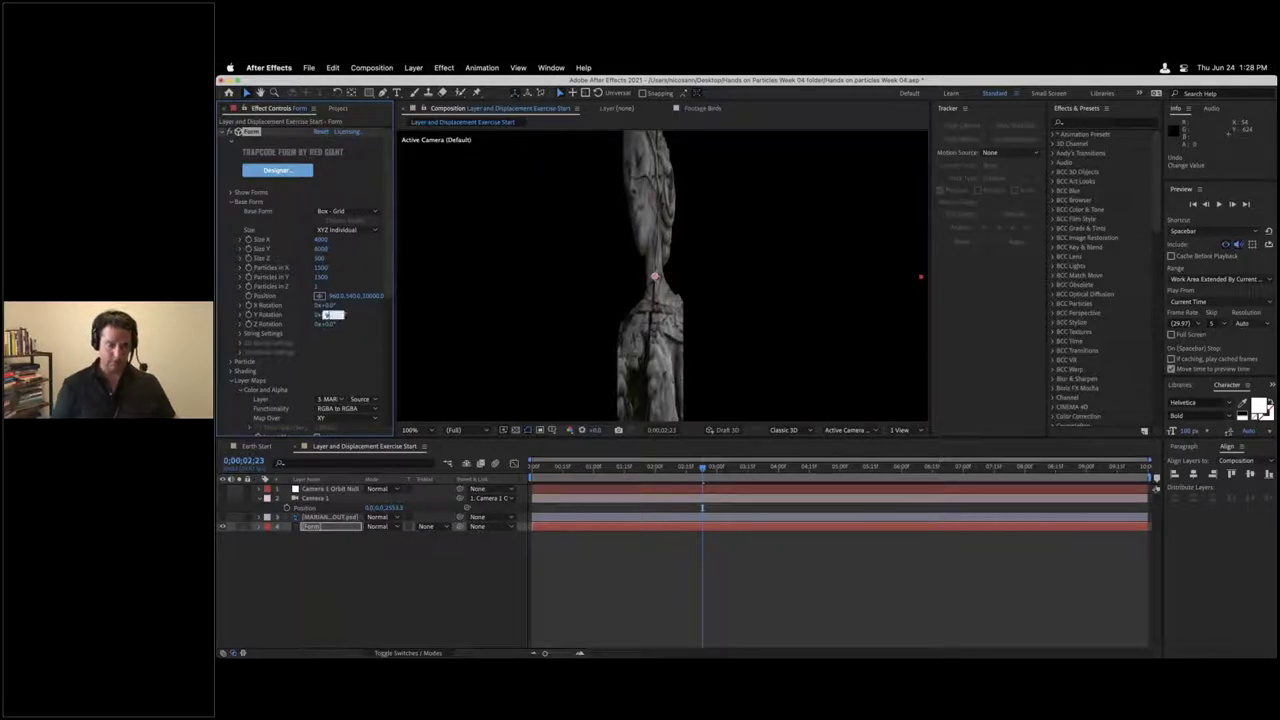
{"action": "key", "text": "Return"}
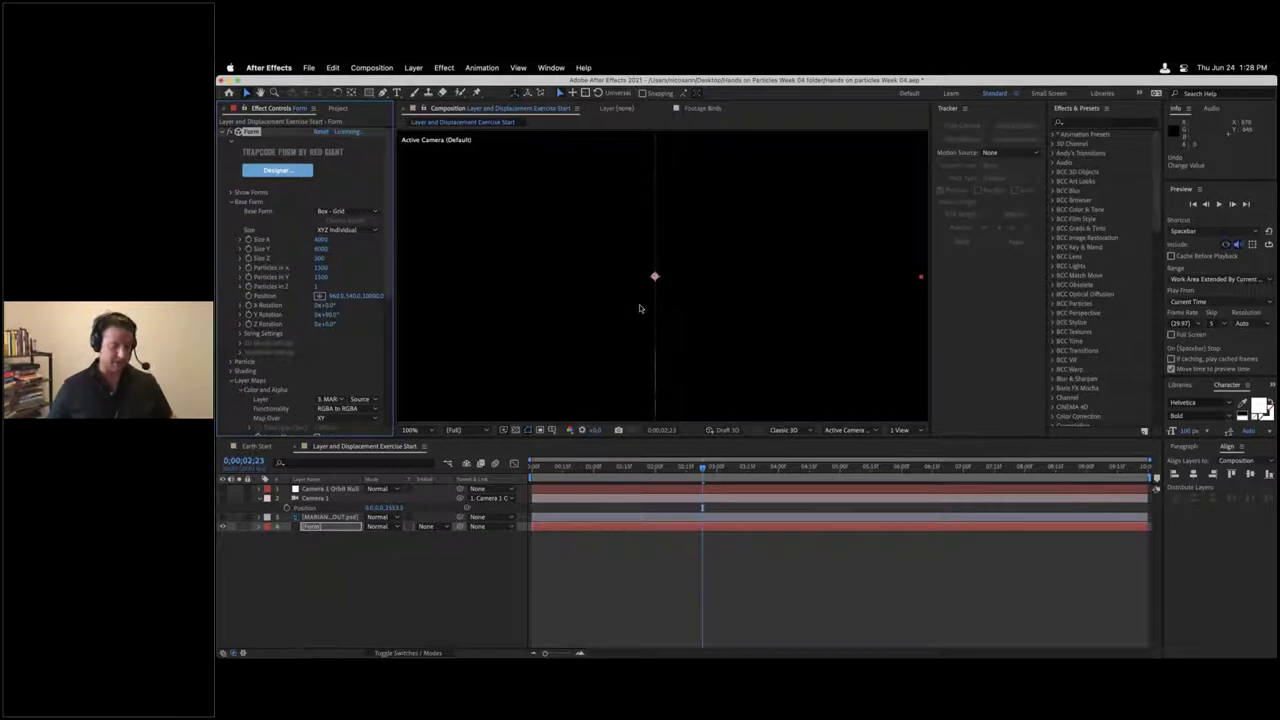
{"action": "key", "text": "super+z"}
{"action": "key", "text": "super+z"}
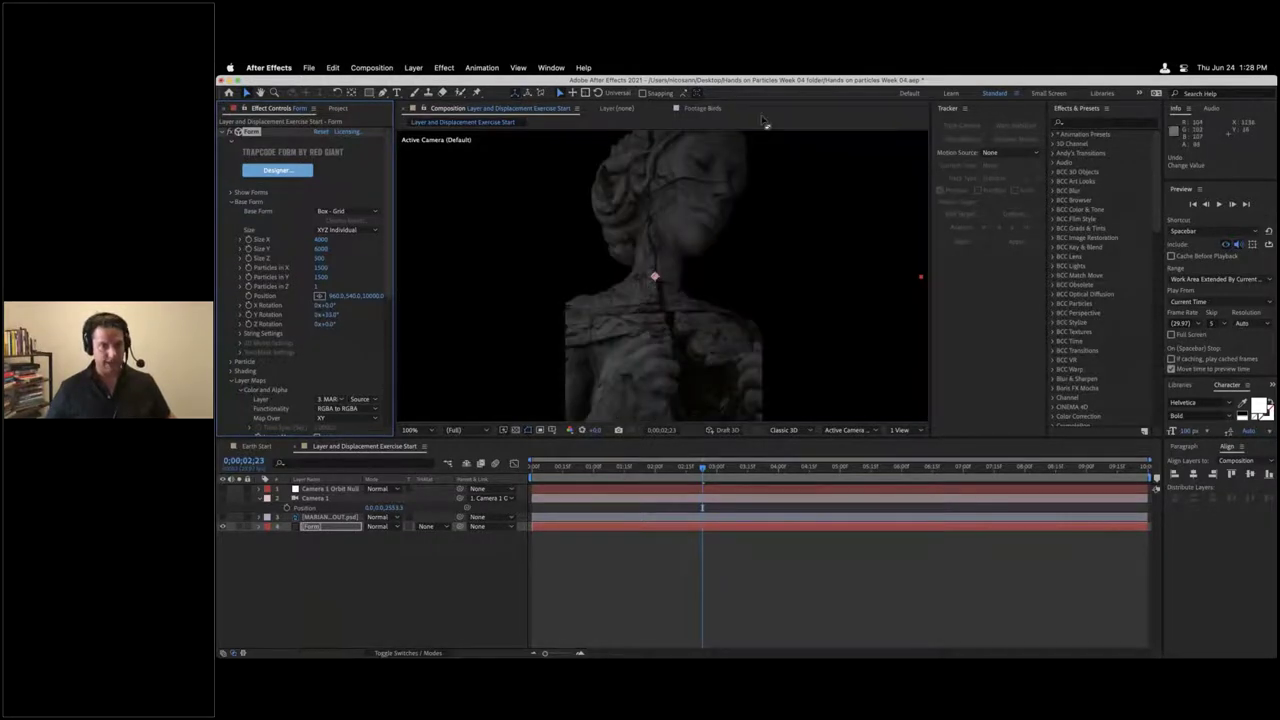
{"action": "left_click", "coordinate": [626, 107]}
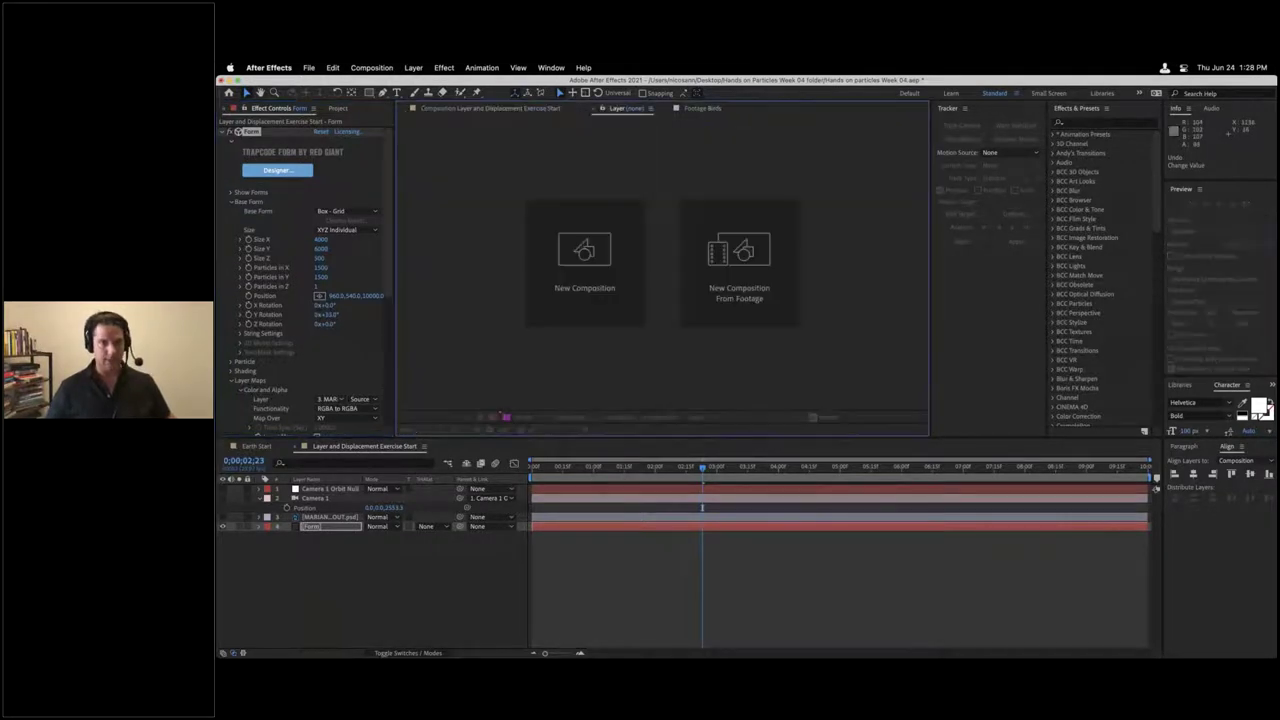
{"action": "left_click", "coordinate": [513, 108]}
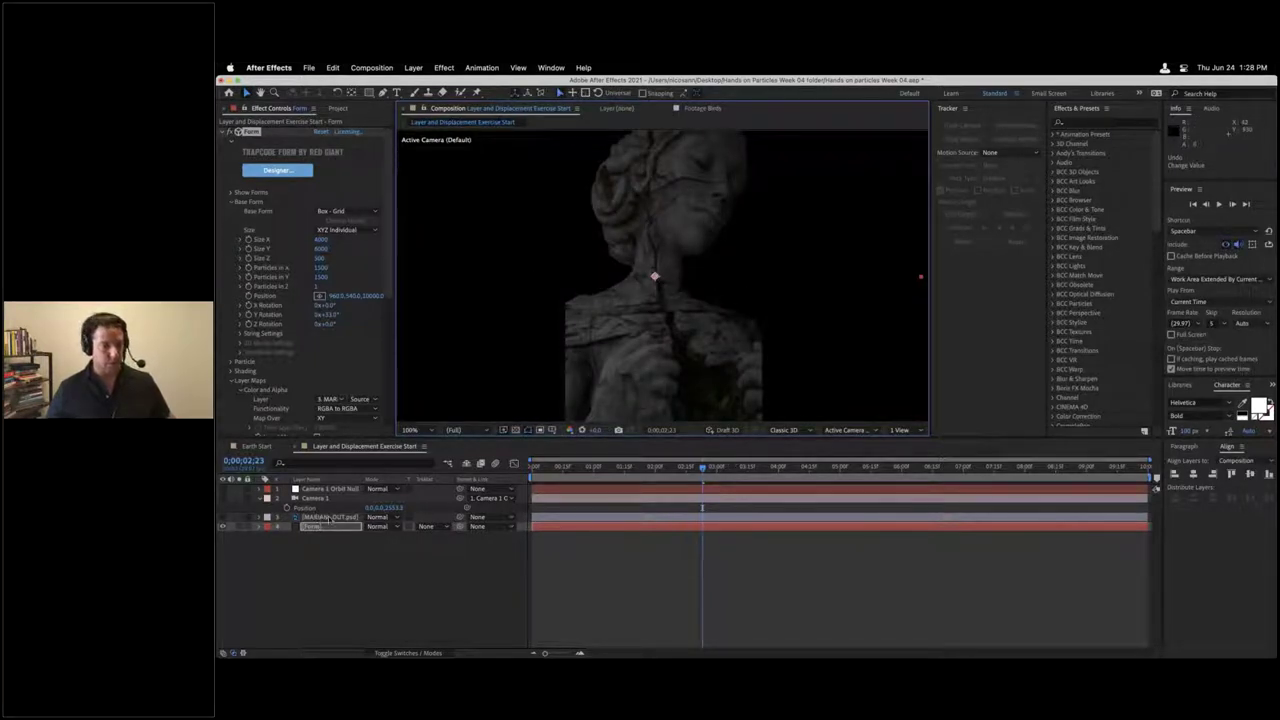
Step: Make the MARIANNA_CUTOUT.psd statue layer visible
{"action": "left_click", "coordinate": [330, 517]}
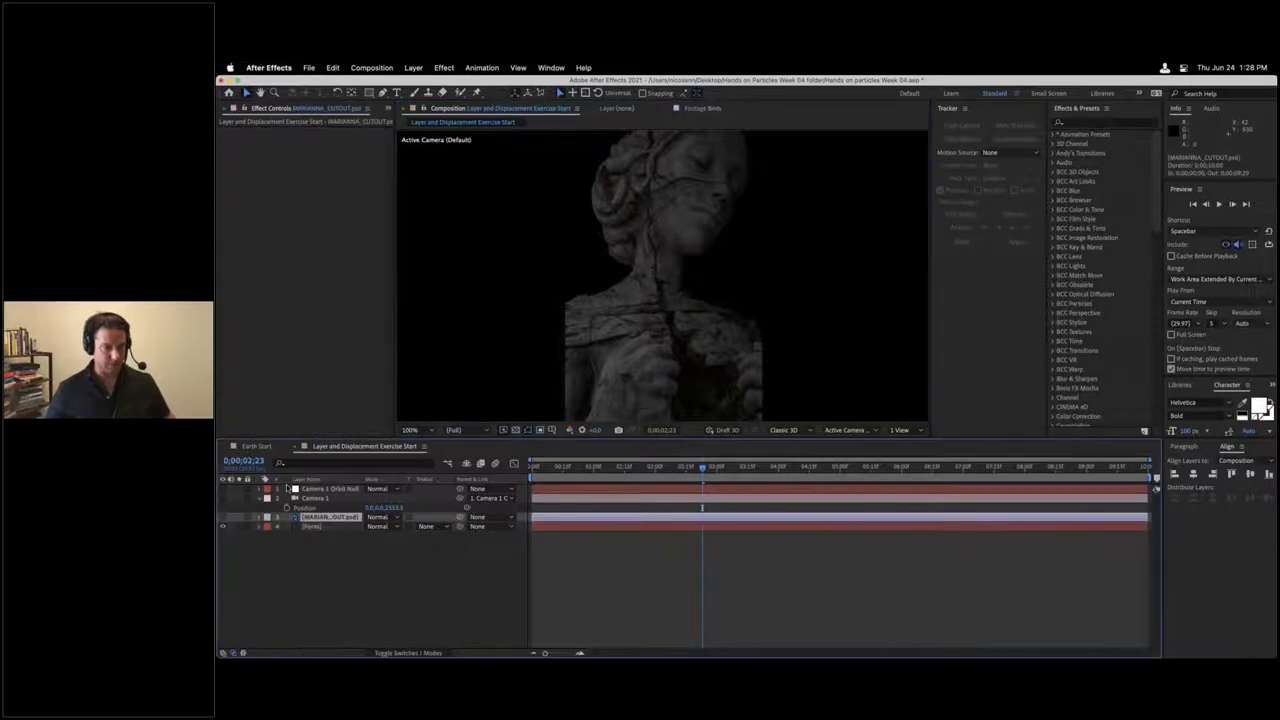
{"action": "left_click", "coordinate": [223, 518]}
{"action": "left_click", "coordinate": [223, 518]}
{"action": "left_click", "coordinate": [223, 518]}
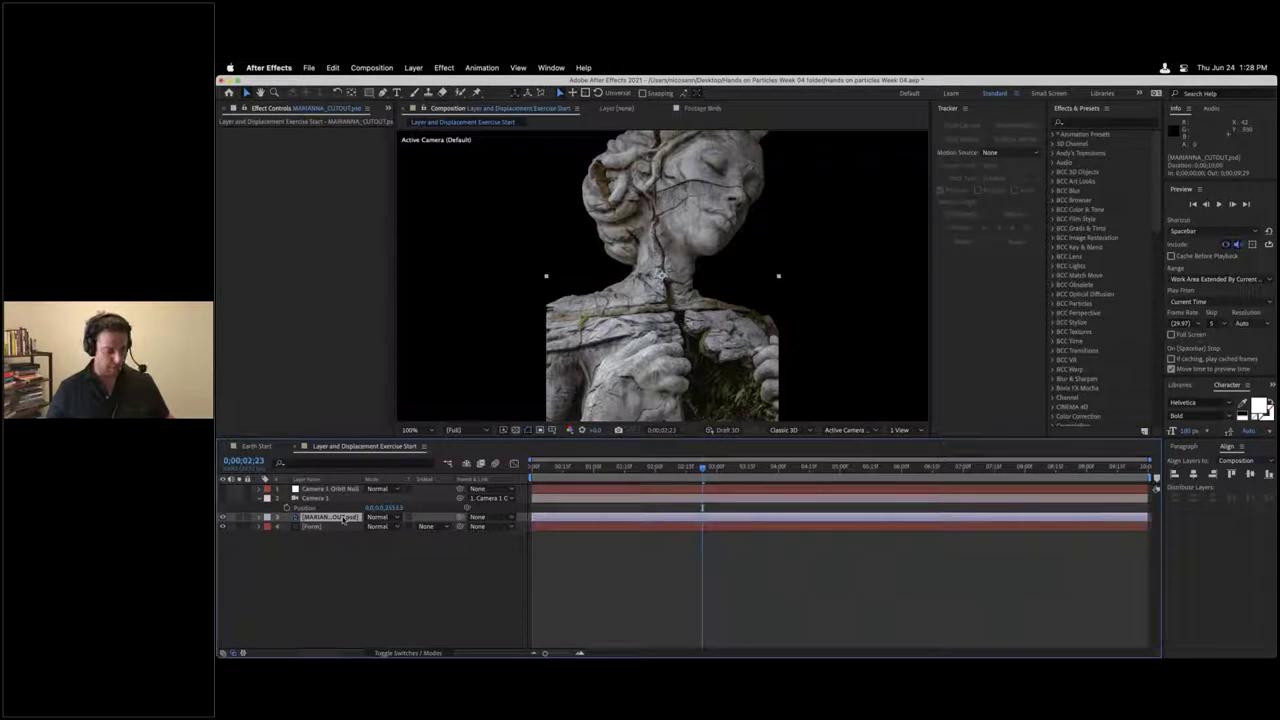
Step: Duplicate the statue layer and rename the top copy 'Displace'
{"action": "key", "text": "super+d"}
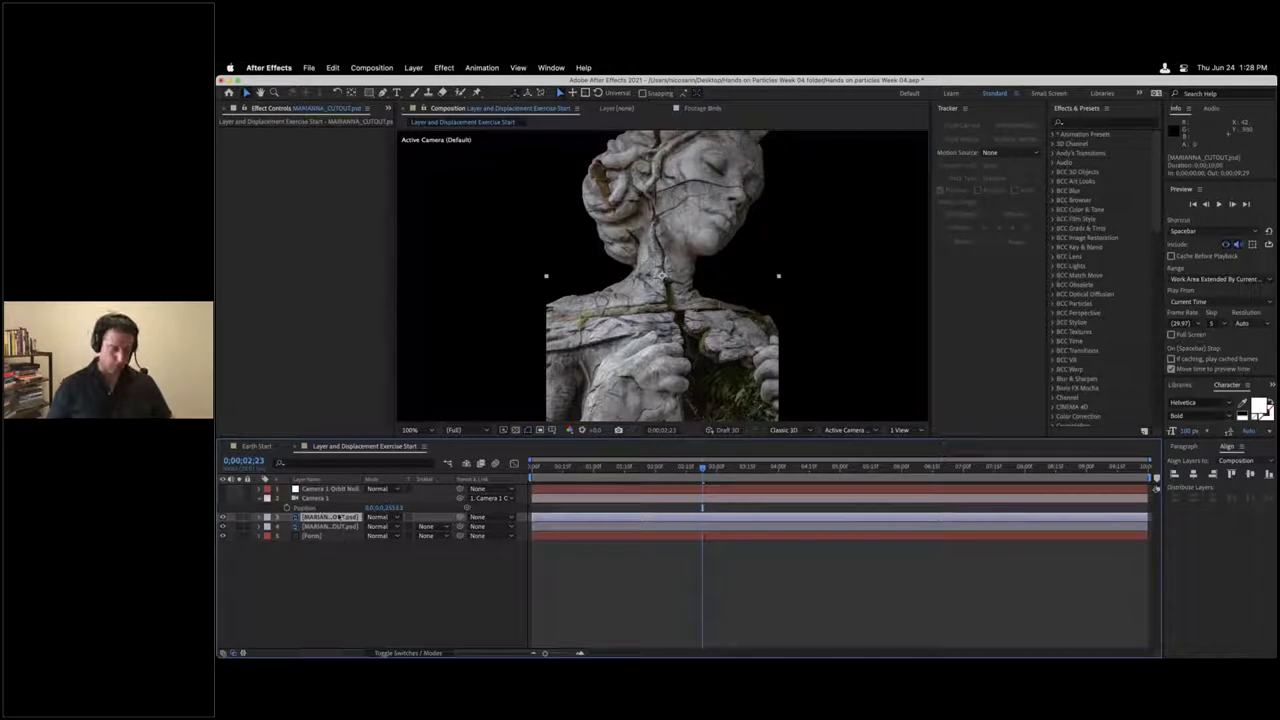
{"action": "key", "text": "Return"}
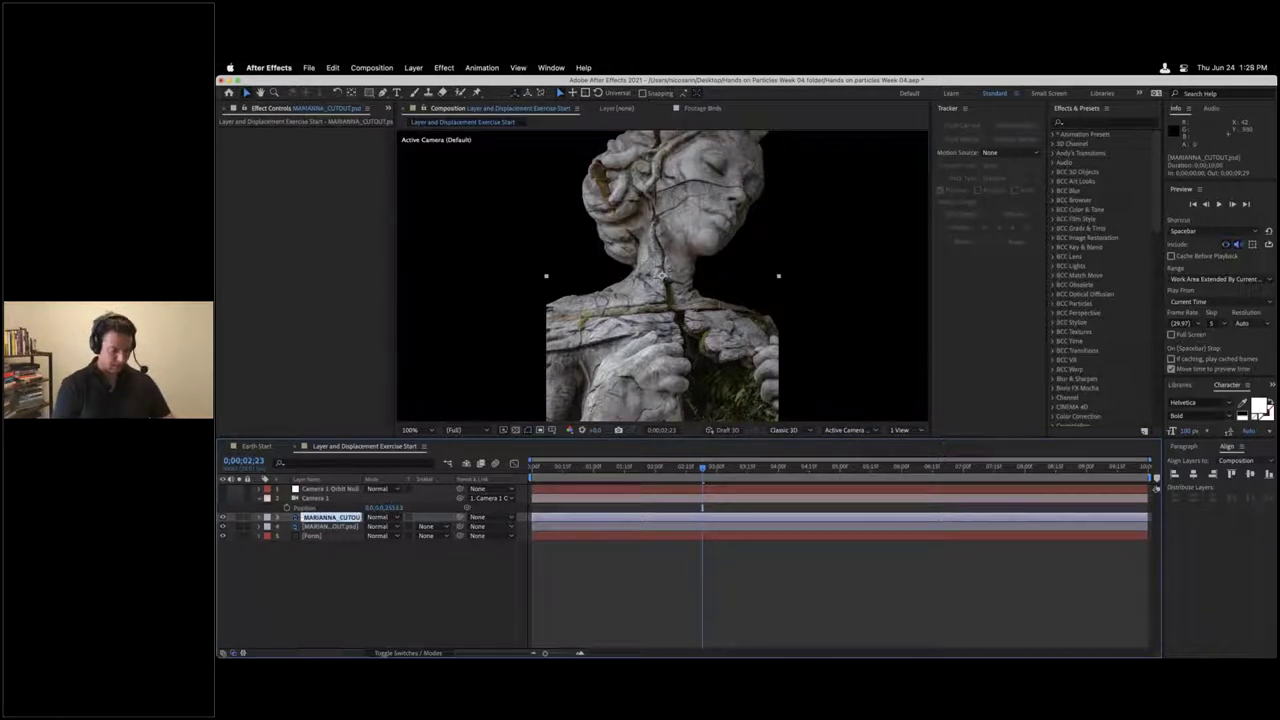
{"action": "type", "text": "Displace"}
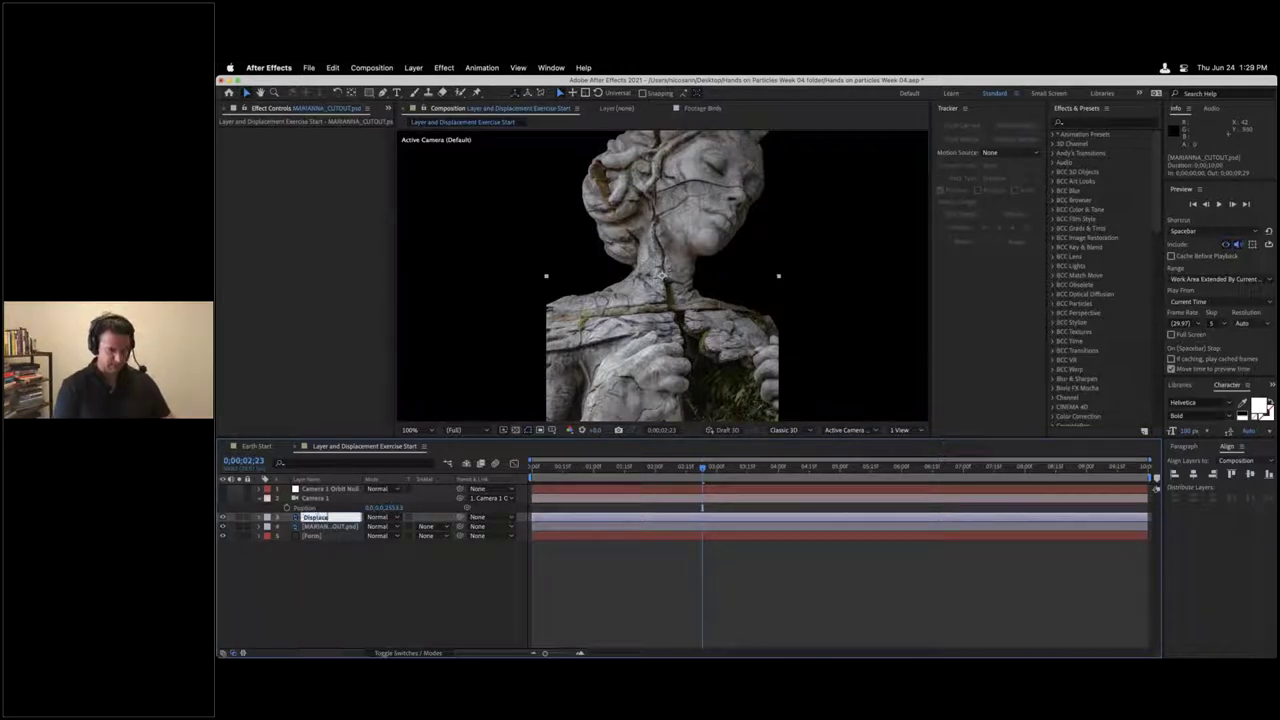
{"action": "key", "text": "Return"}
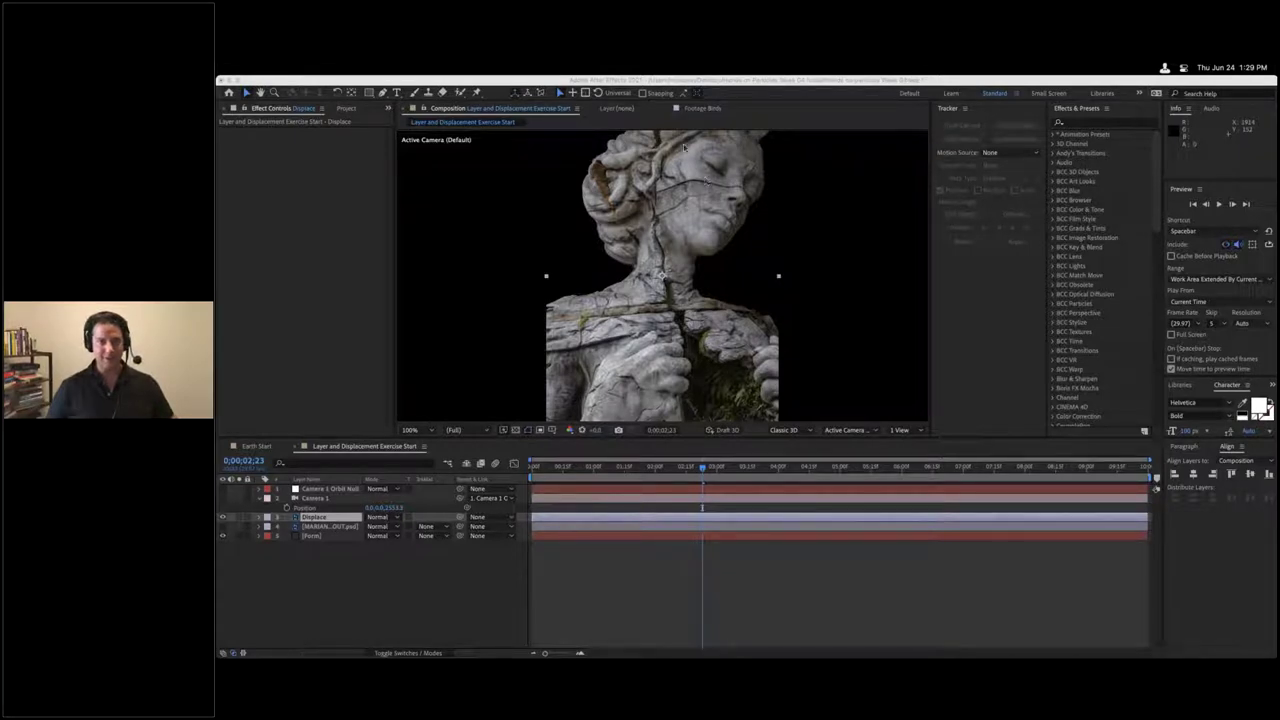
Step: Apply Lumetri Color from Effects & Presets to the Displace layer
{"action": "left_click", "coordinate": [1100, 123]}
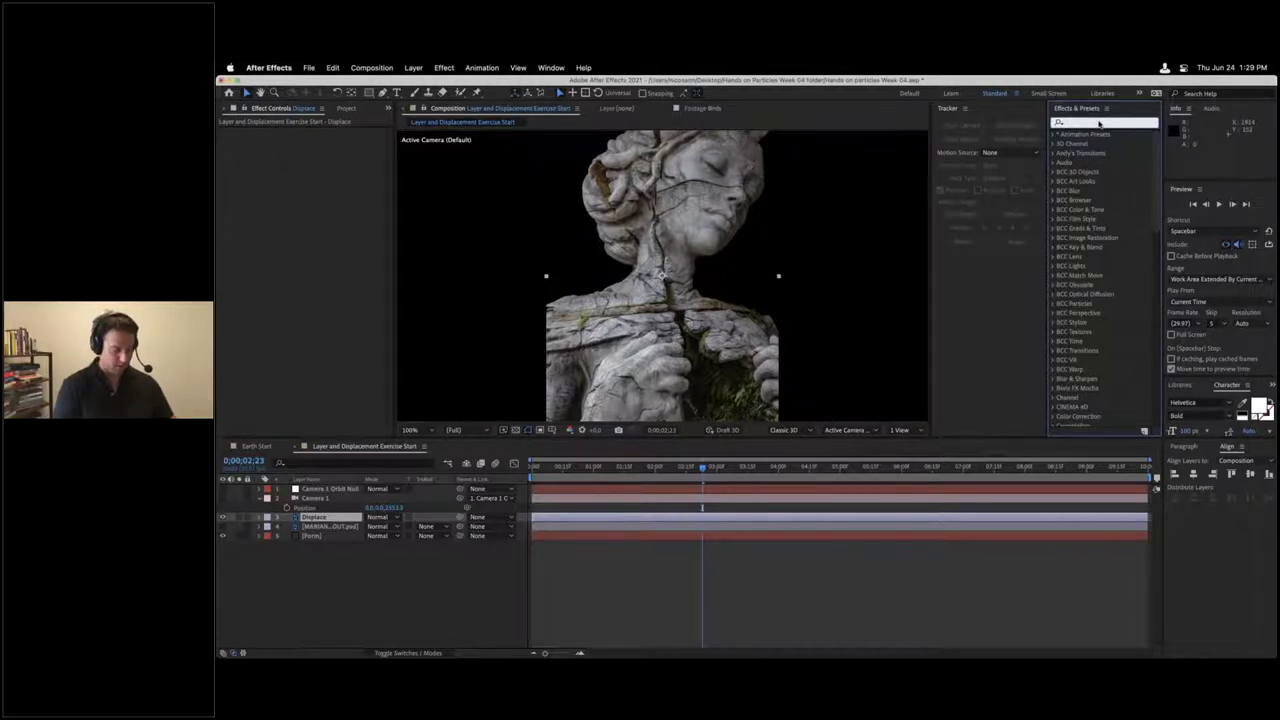
{"action": "type", "text": "tume"}
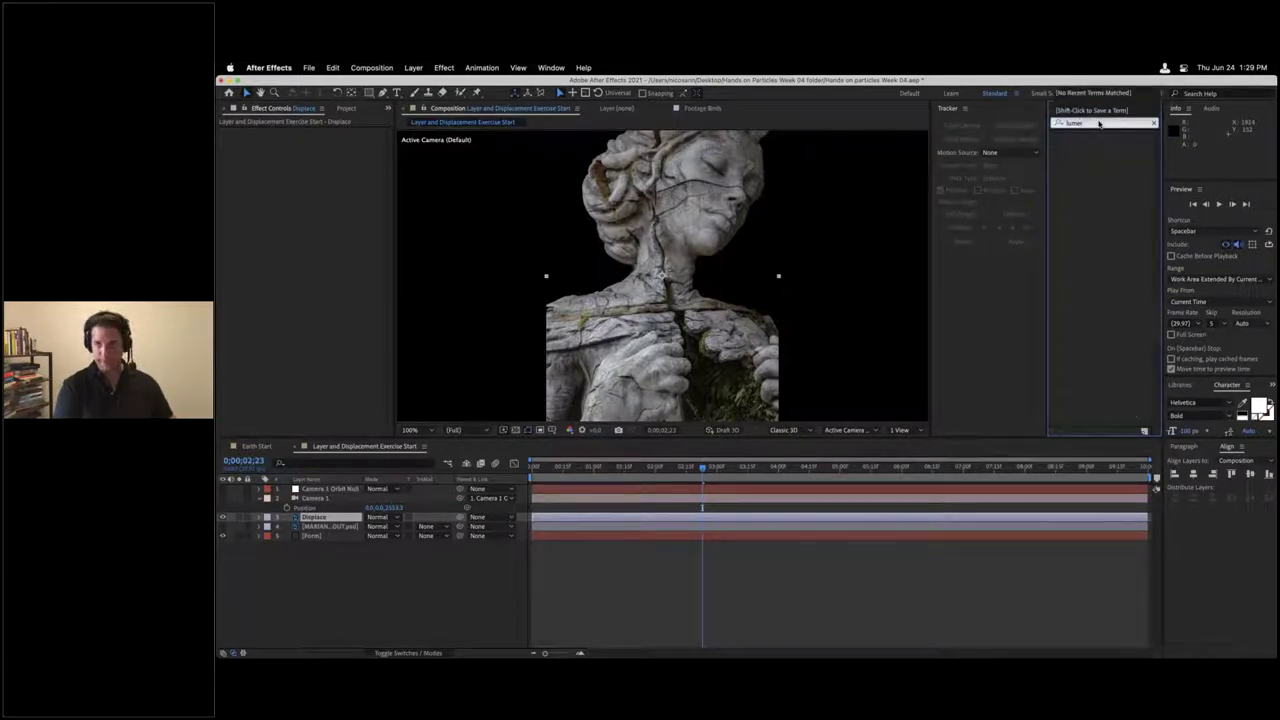
{"action": "left_click", "coordinate": [1101, 145]}
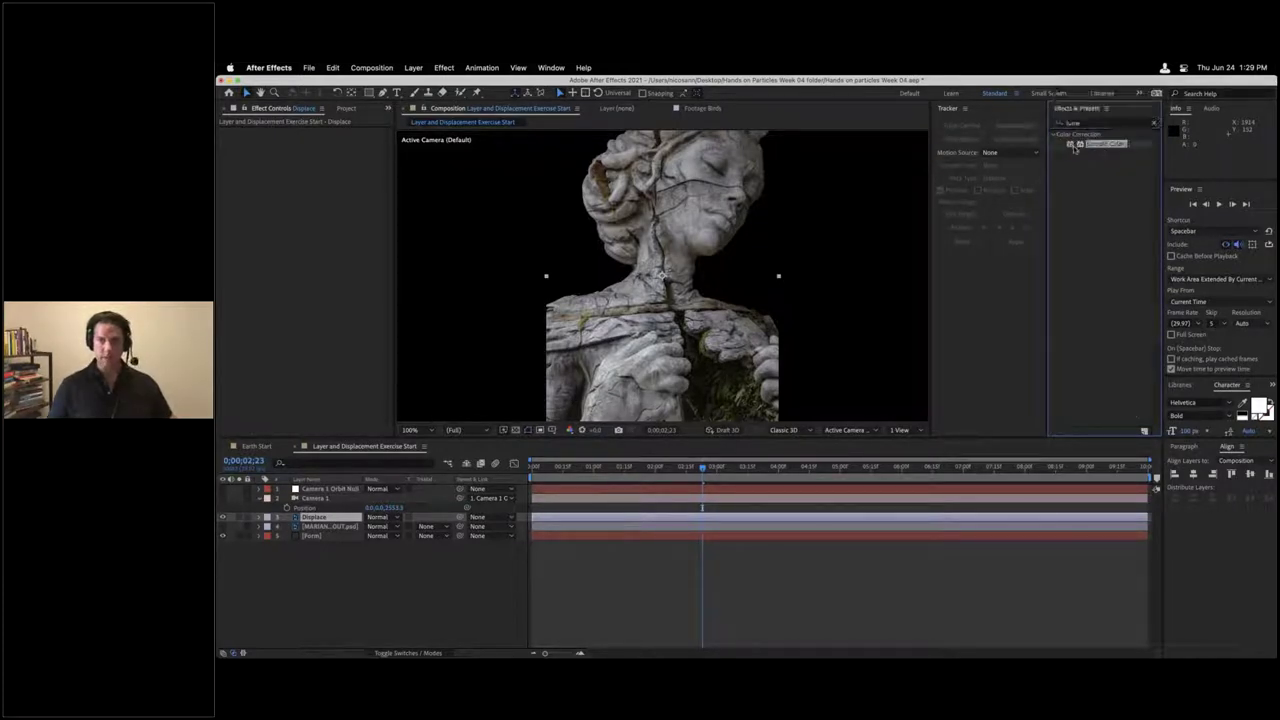
{"action": "left_click_drag", "start_coordinate": [1101, 145], "coordinate": [707, 302]}
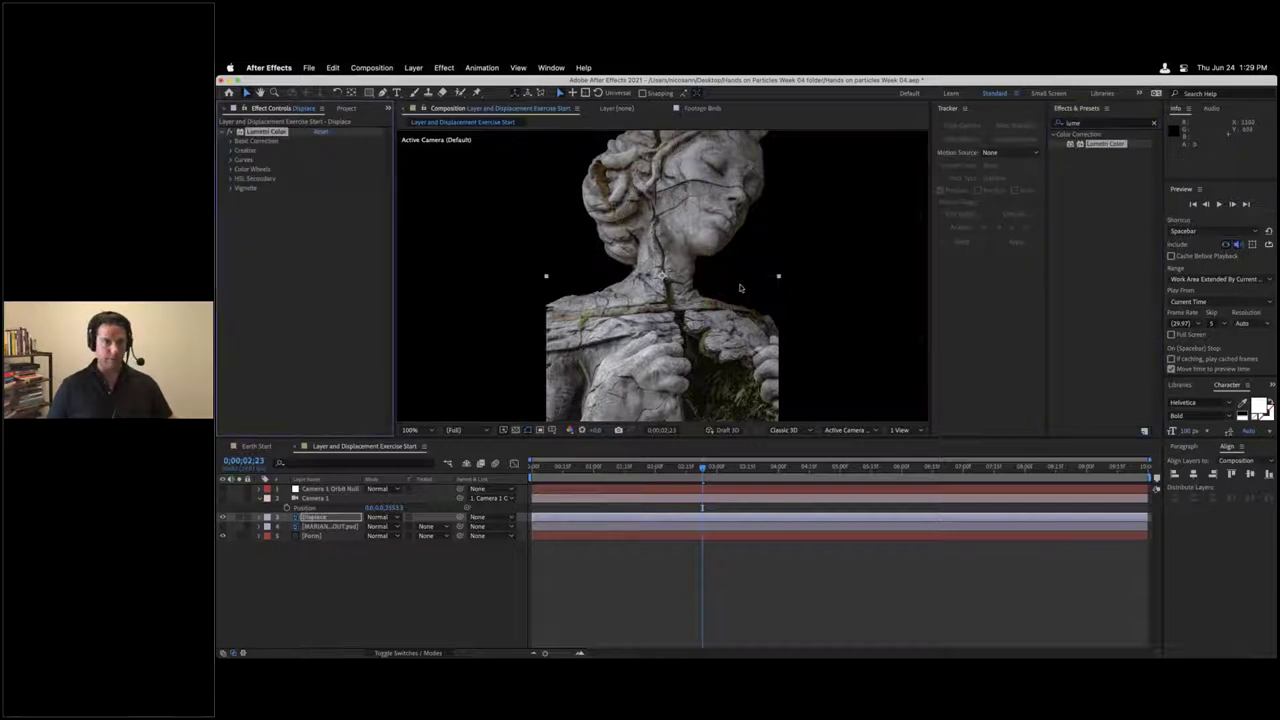
Step: Set Lumetri's Basic Correction Saturation to 0
{"action": "left_click", "coordinate": [230, 141]}
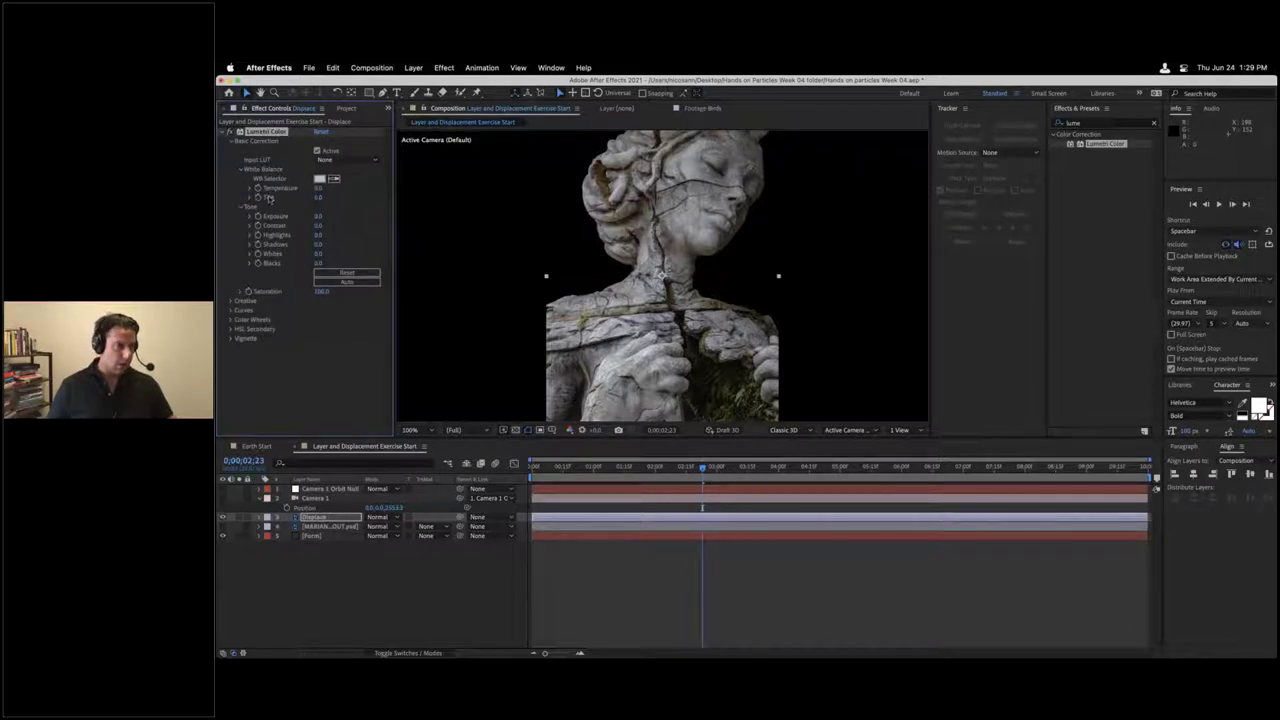
{"action": "left_click", "coordinate": [321, 291]}
{"action": "type", "text": "0"}
{"action": "key", "text": "Return"}
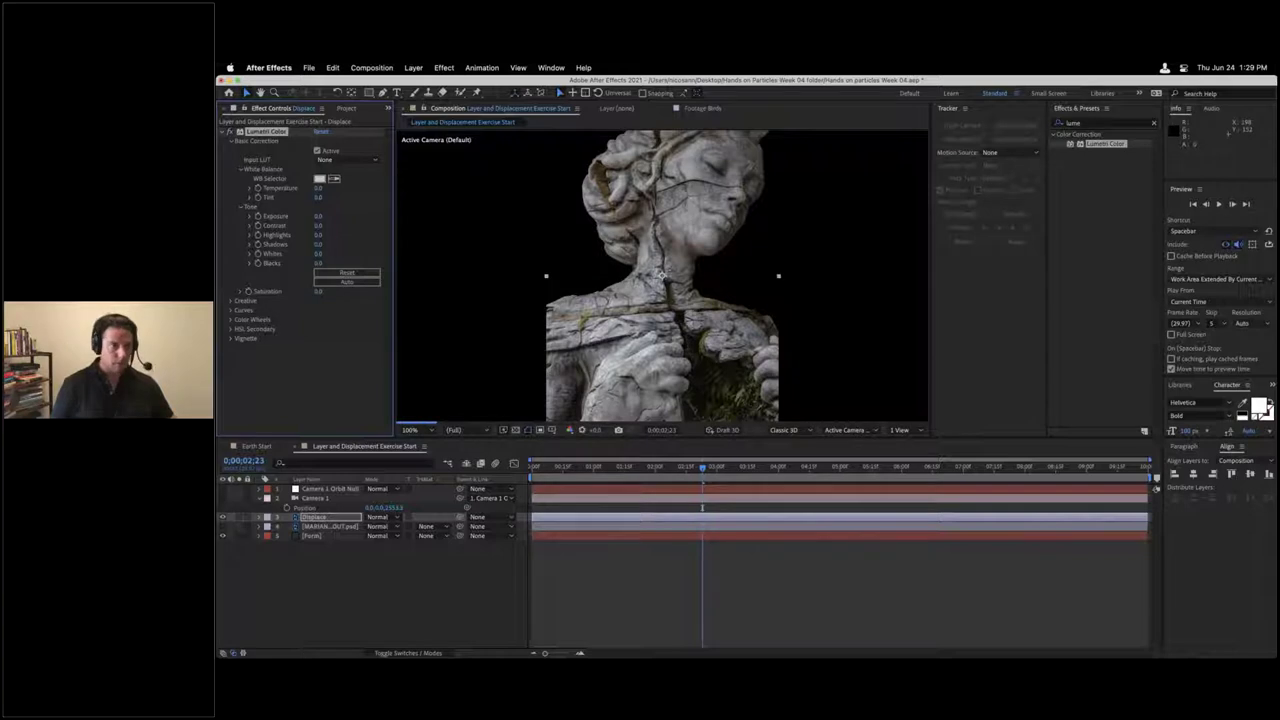
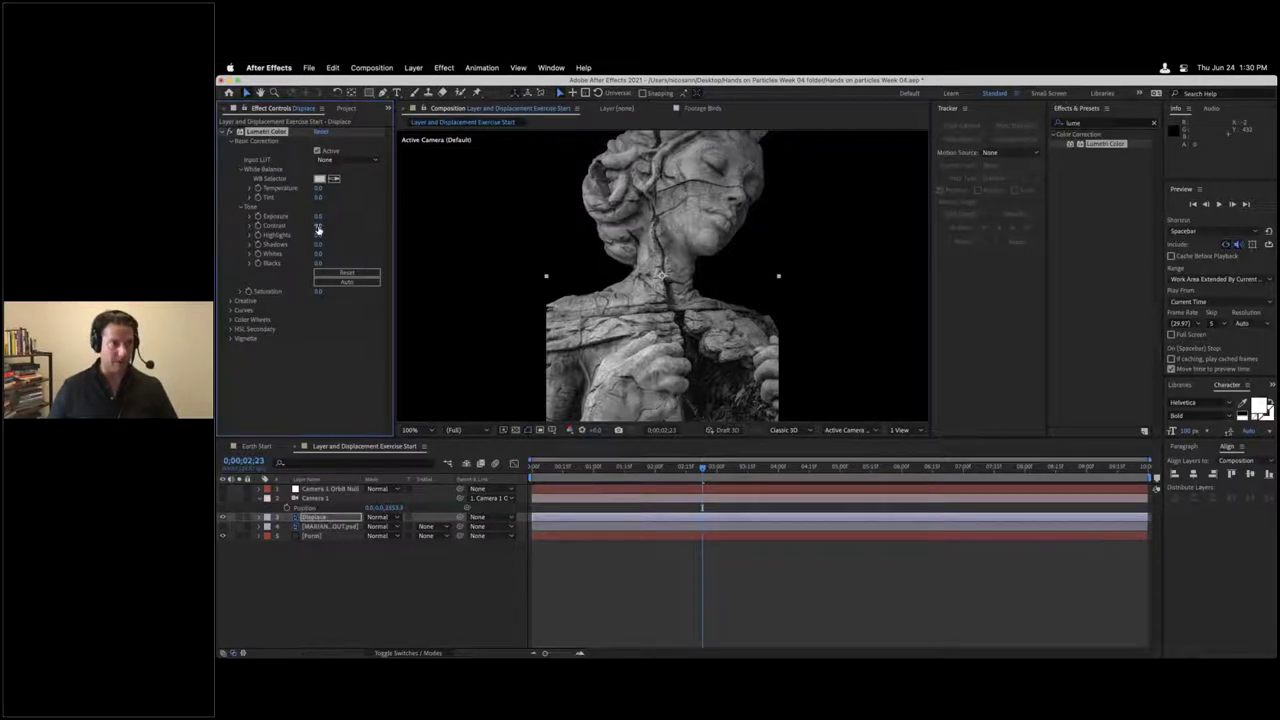
Step: Raise the Displace layer's Lumetri Contrast to about 150, then hide the Displace layer
{"action": "left_click_drag", "start_coordinate": [340, 226], "coordinate": [662, 310]}
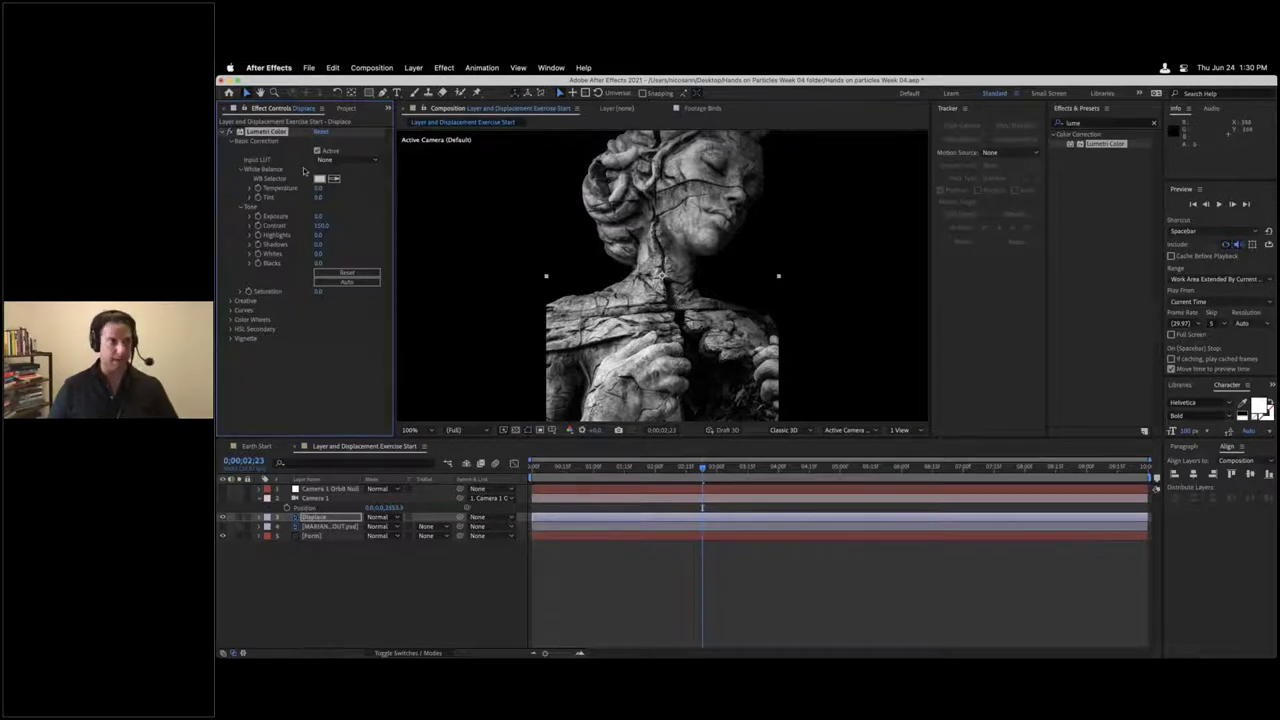
{"action": "left_click", "coordinate": [224, 132]}
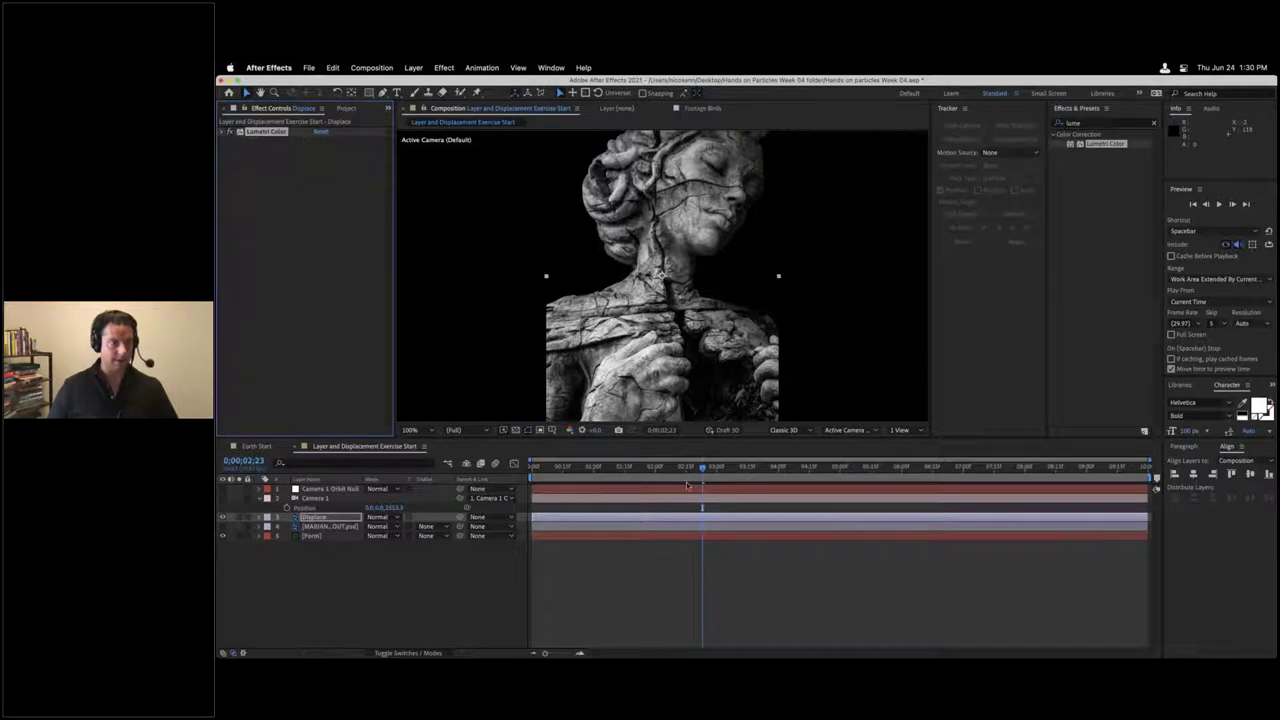
{"action": "left_click", "coordinate": [222, 517]}
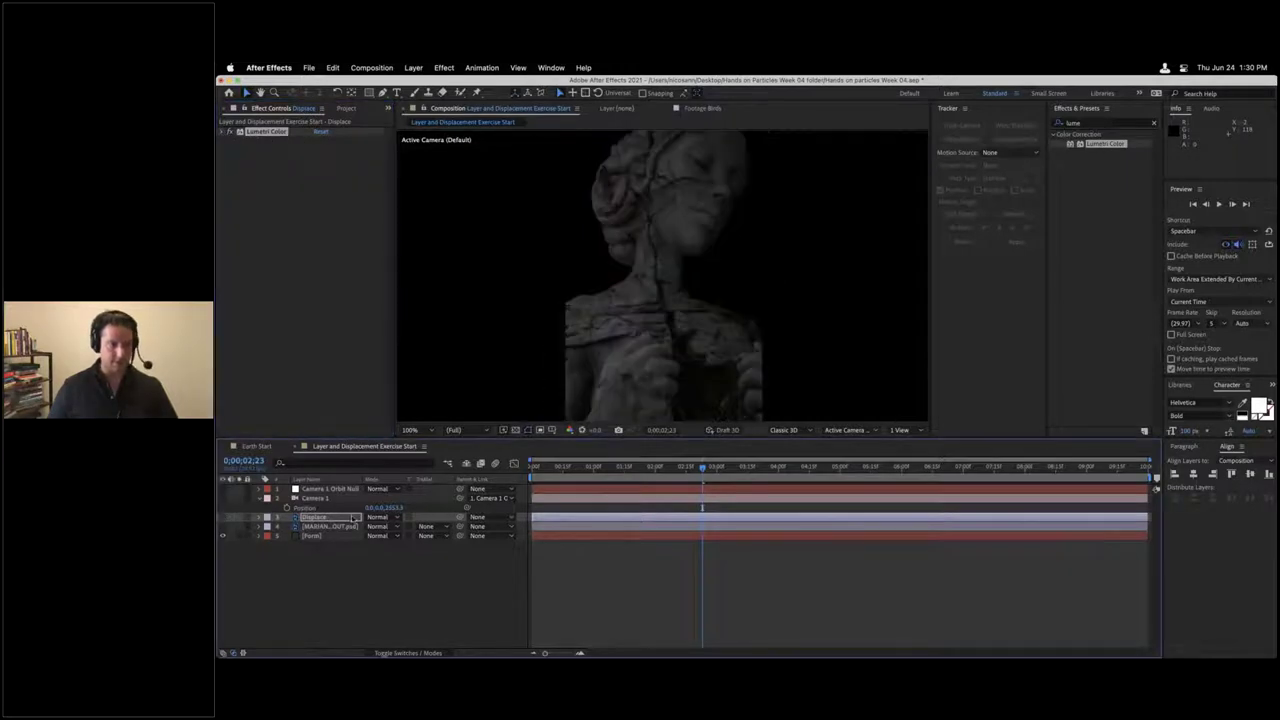
{"action": "left_click", "coordinate": [316, 536]}
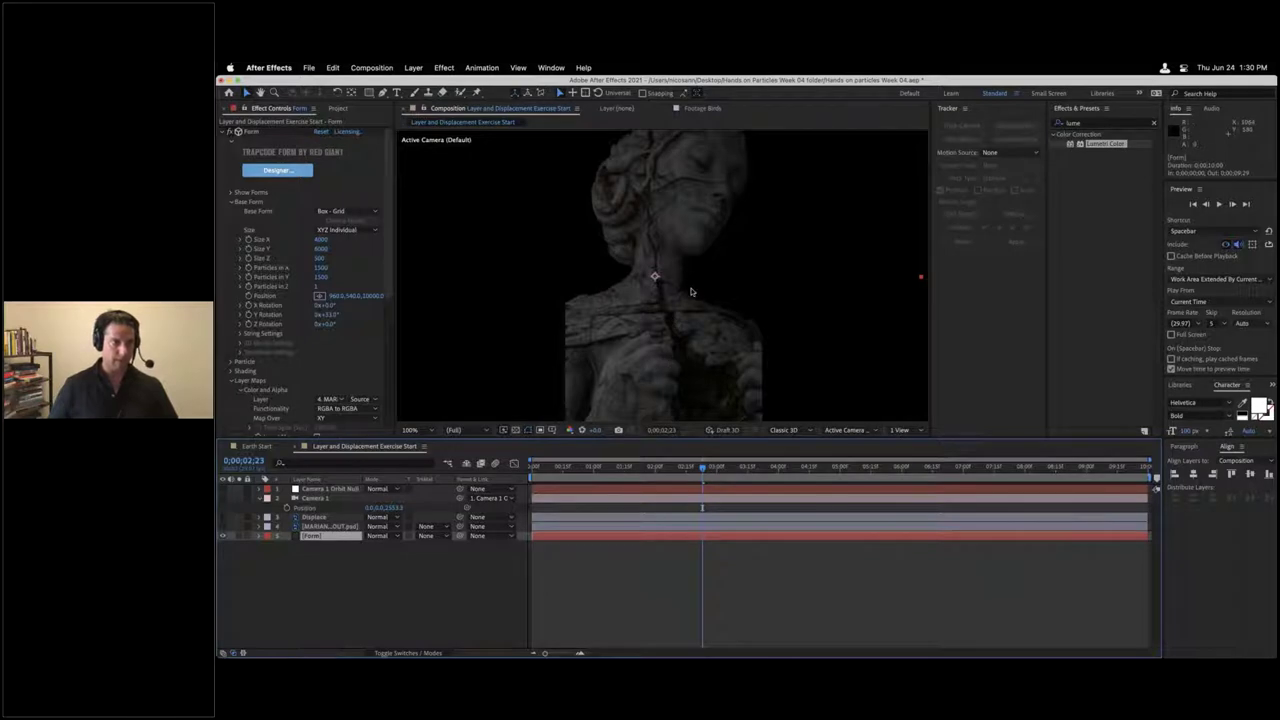
Step: Expand Form's Displacement layer map, keeping functionality at RGB to XYZ
{"action": "scroll", "coordinate": [287, 368], "scroll_direction": "down", "scroll_amount": 5}
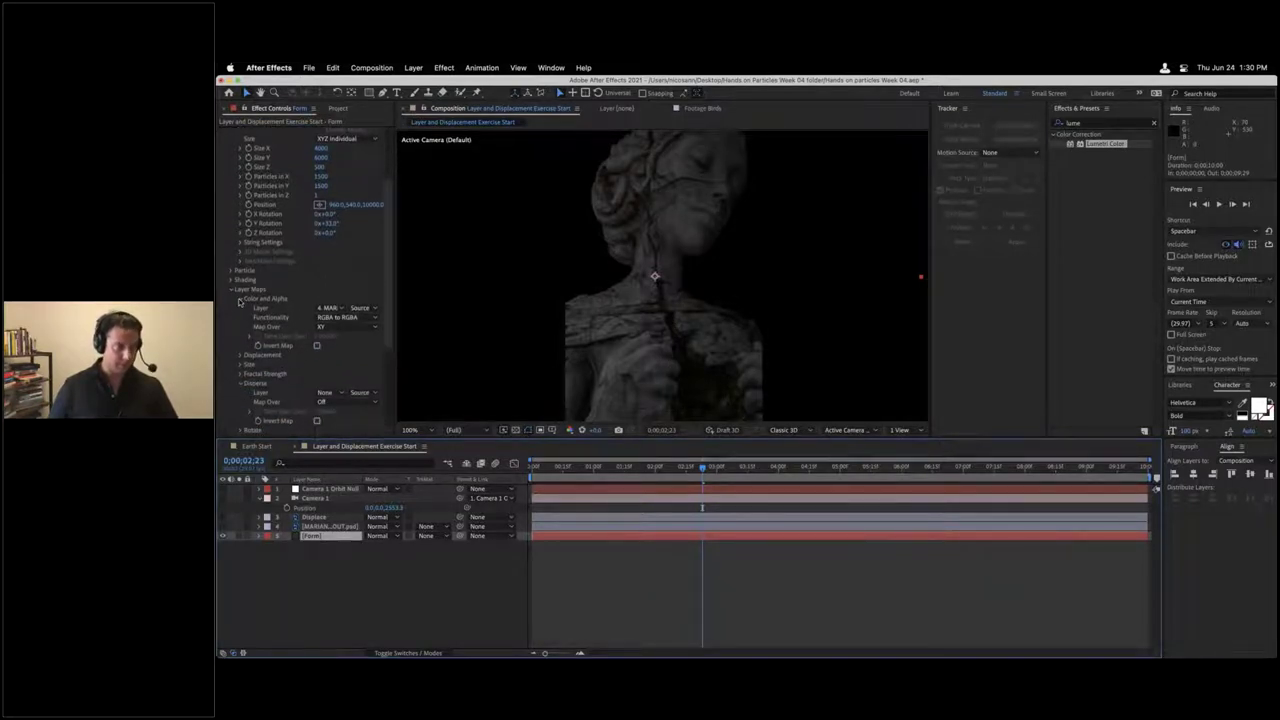
{"action": "left_click", "coordinate": [240, 300]}
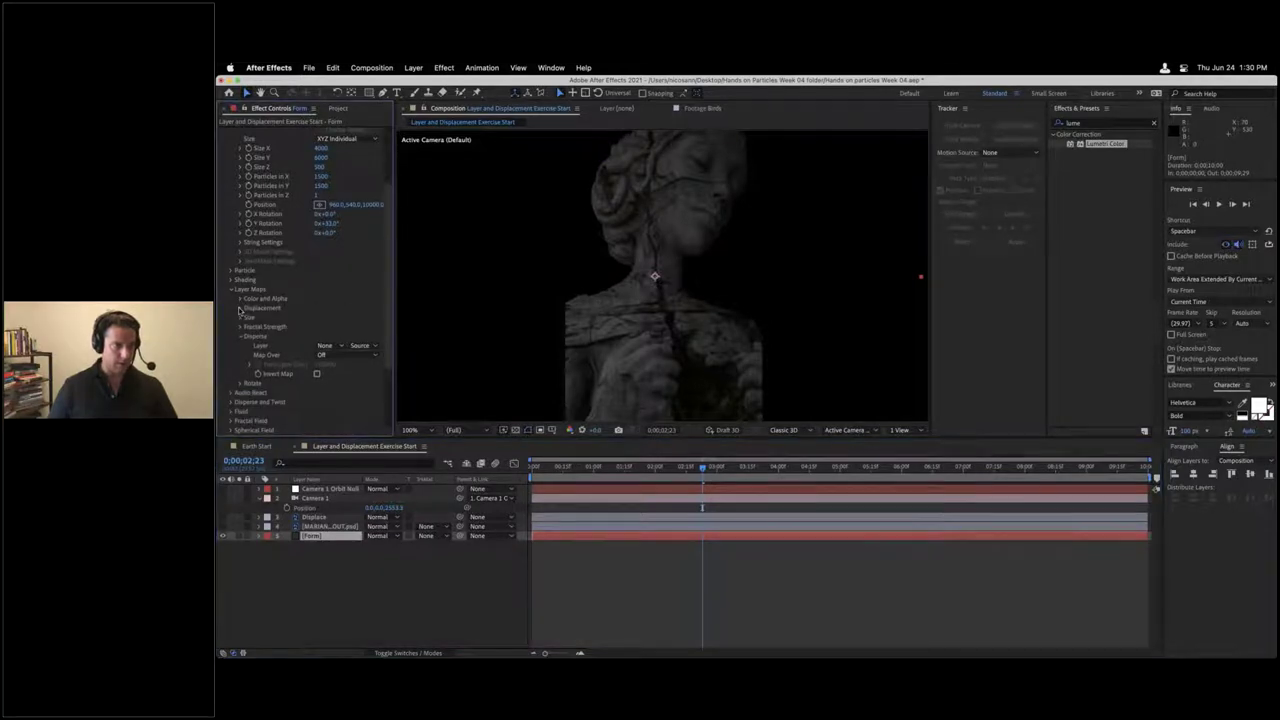
{"action": "left_click", "coordinate": [240, 309]}
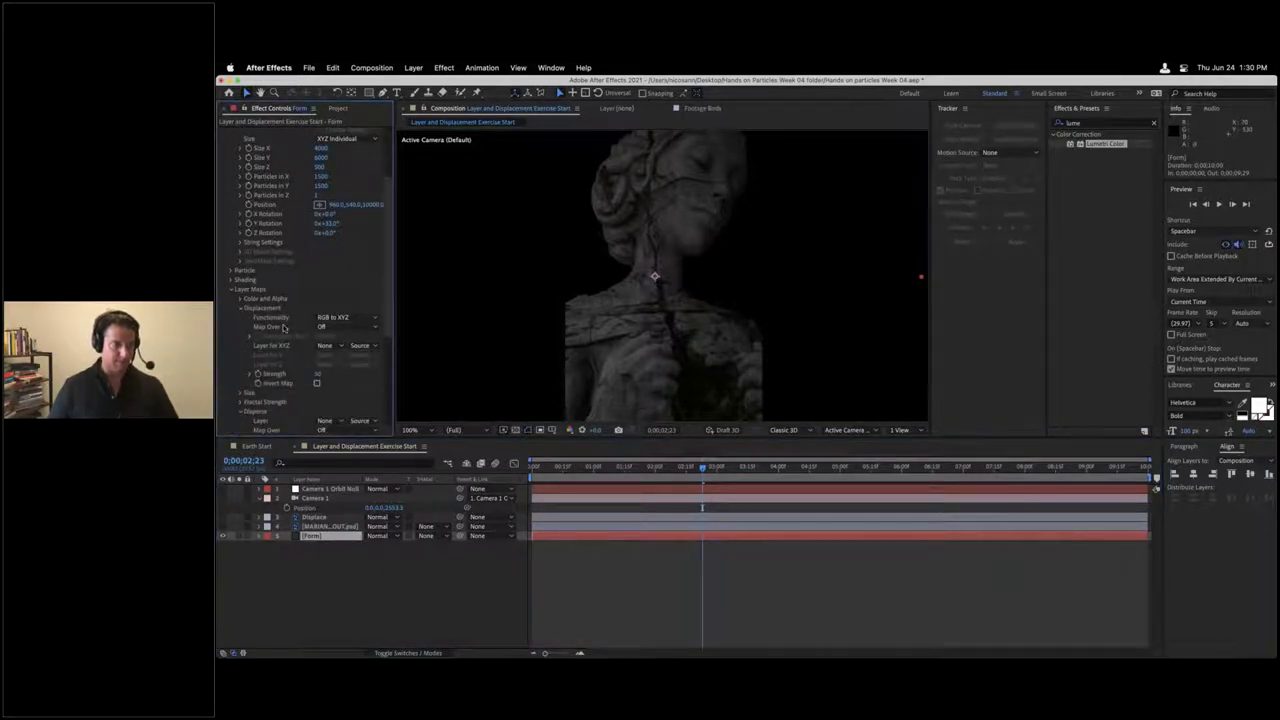
{"action": "scroll", "coordinate": [285, 320], "scroll_direction": "down", "scroll_amount": 5}
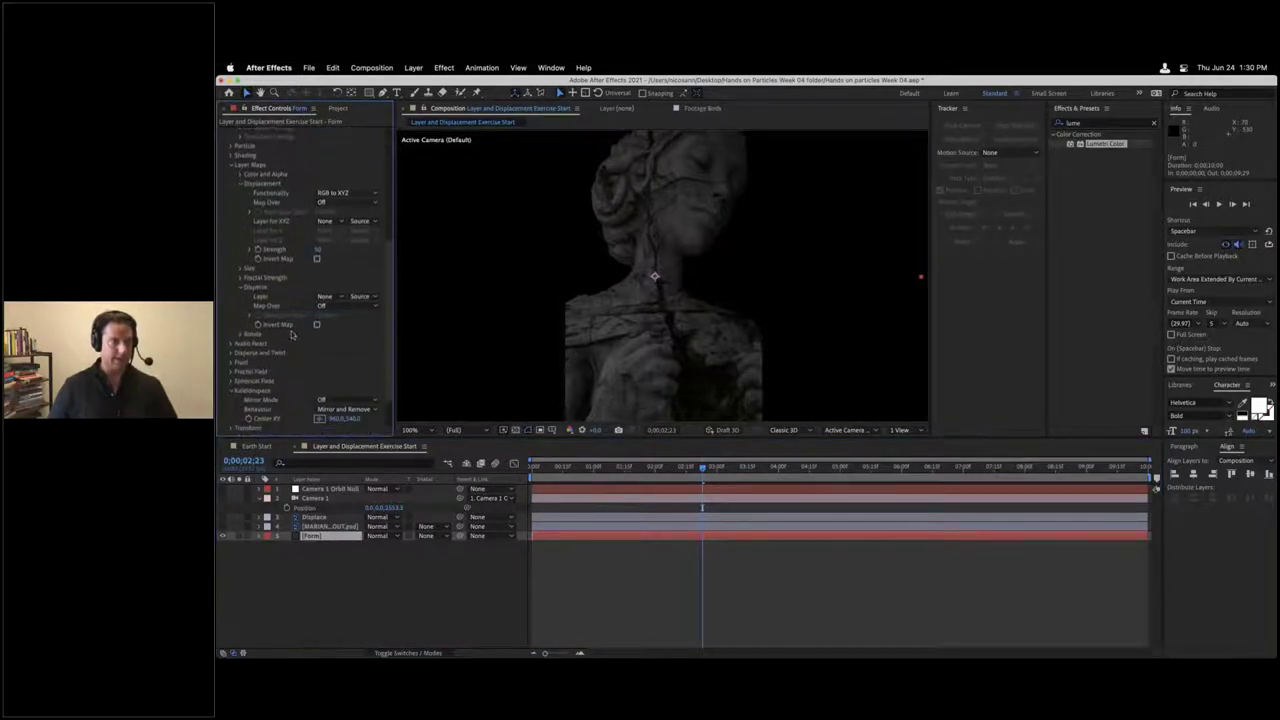
{"action": "left_click", "coordinate": [346, 194]}
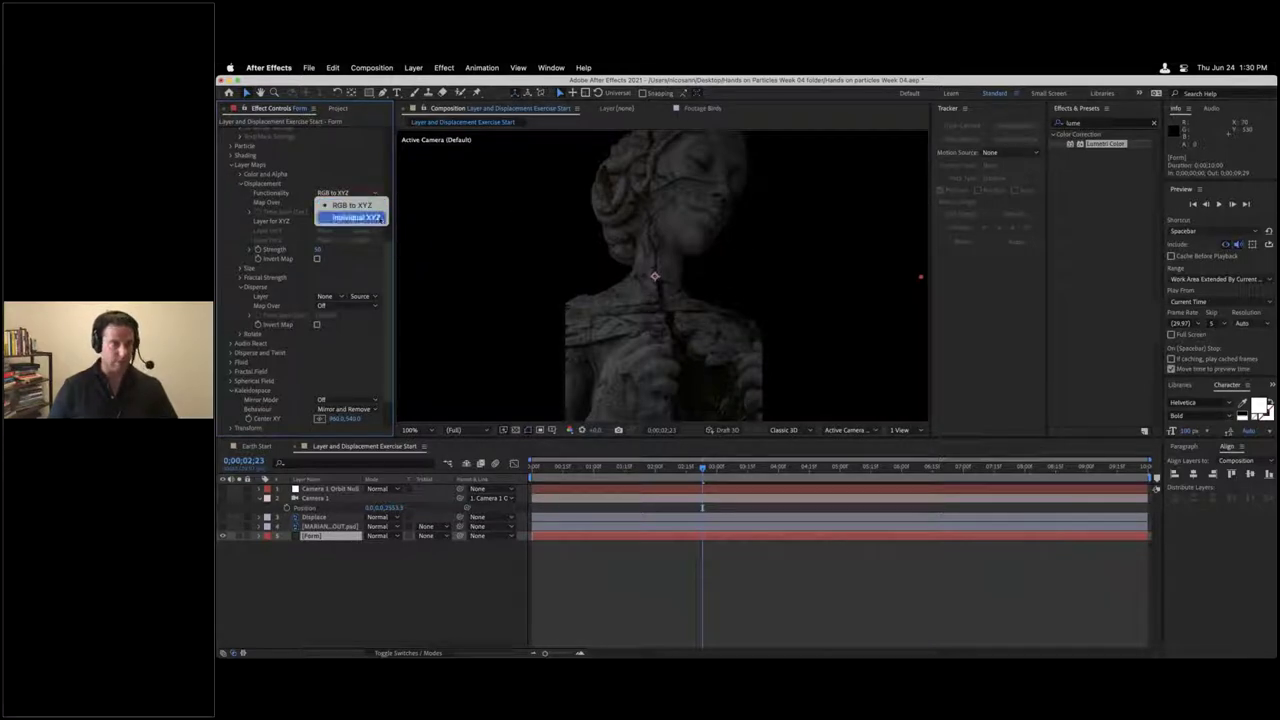
{"action": "left_click", "coordinate": [372, 209]}
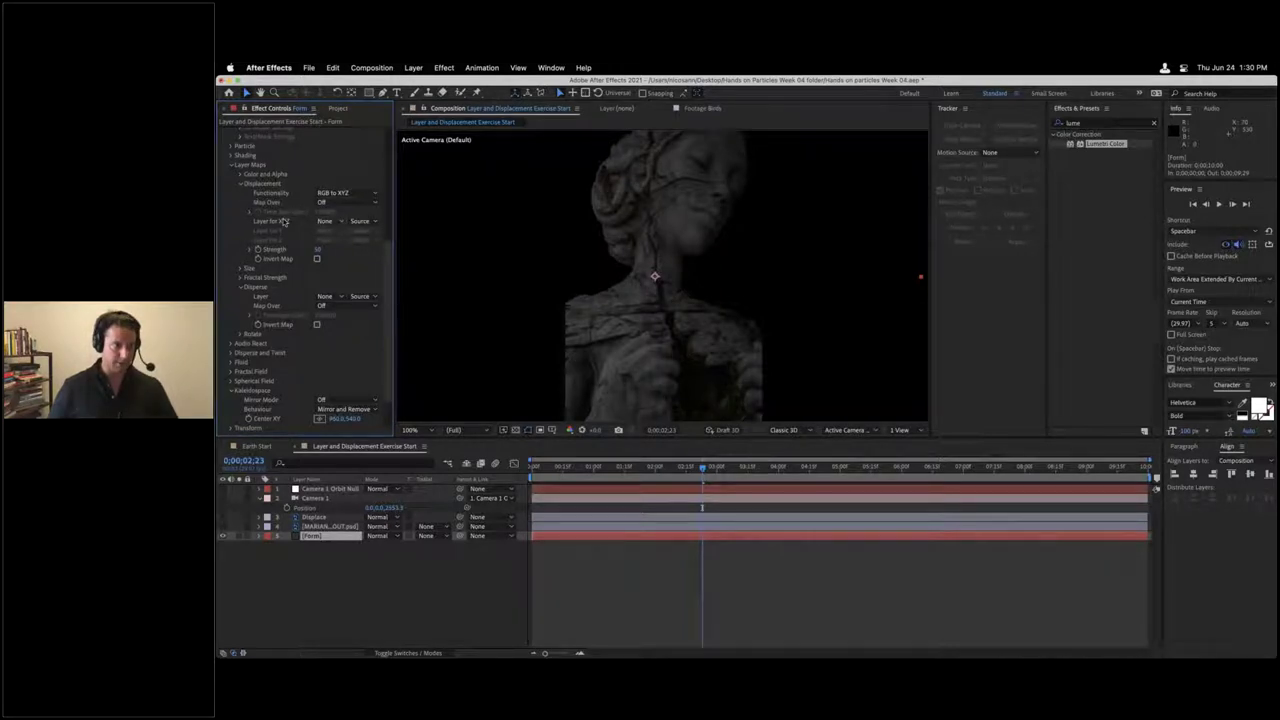
Step: Set the displacement layer to Displace, source Effects & Masks, mapped over XY
{"action": "left_click", "coordinate": [324, 221]}
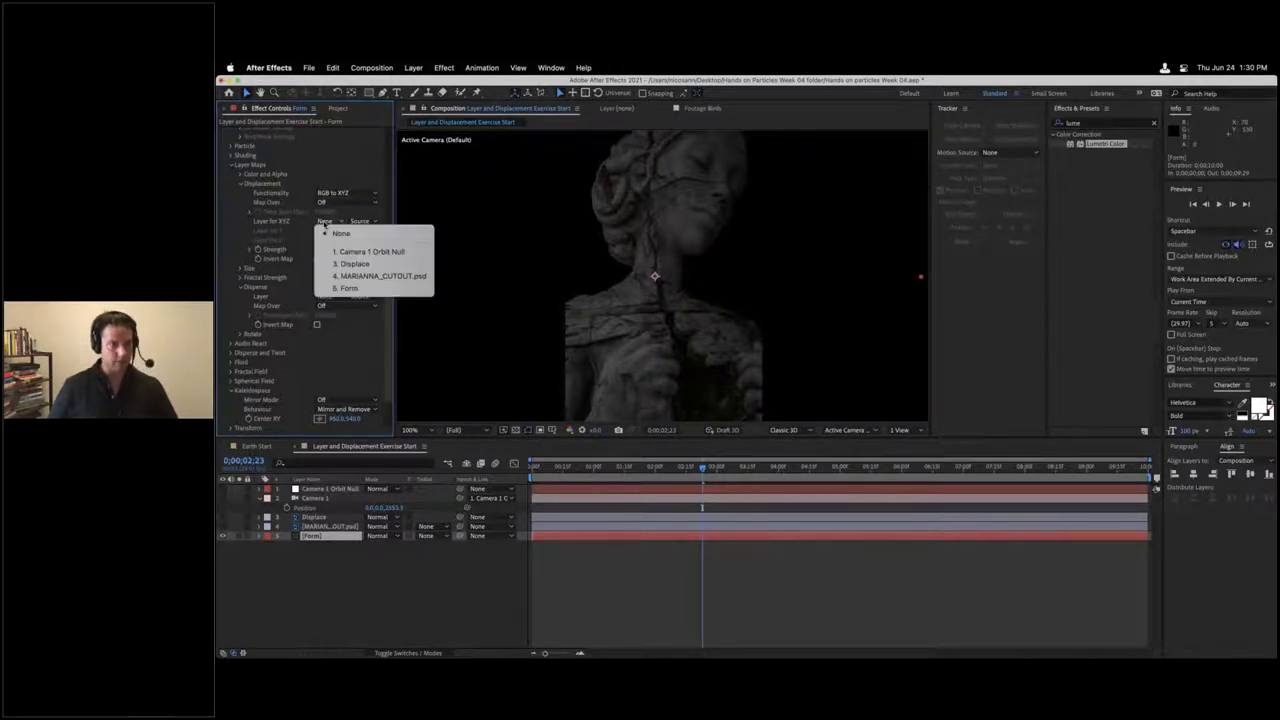
{"action": "left_click", "coordinate": [345, 263]}
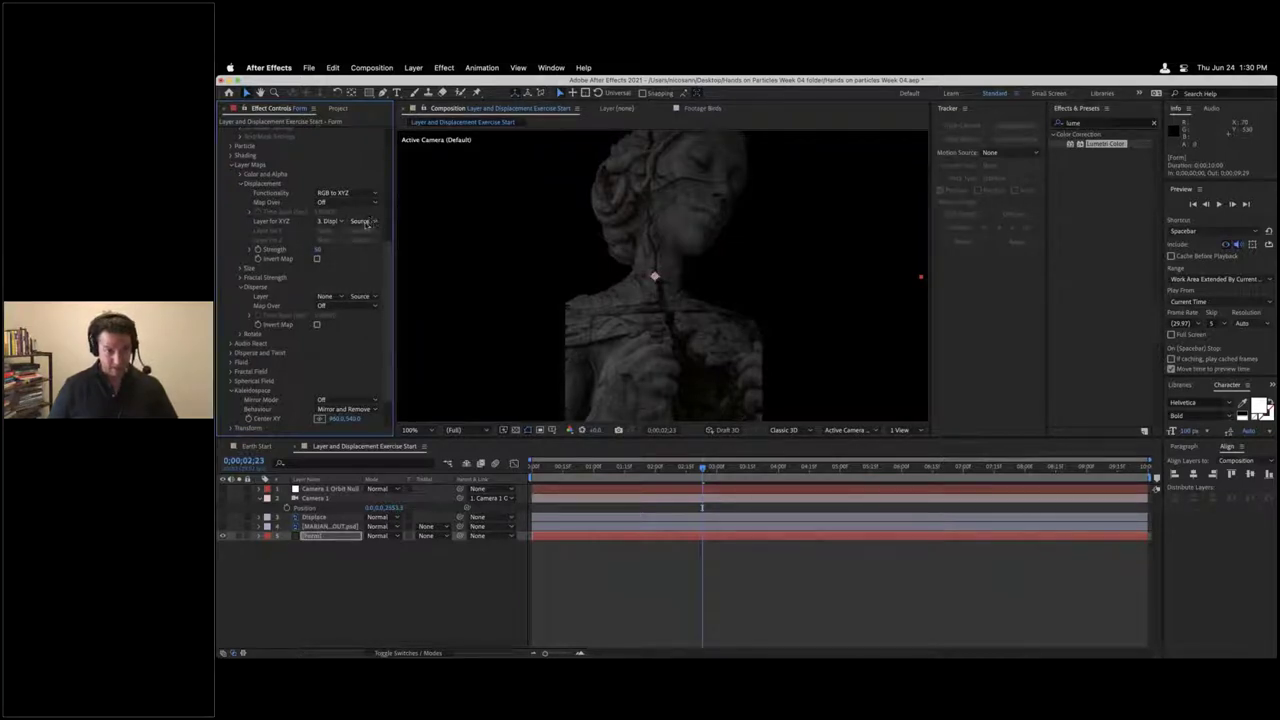
{"action": "left_click", "coordinate": [365, 222]}
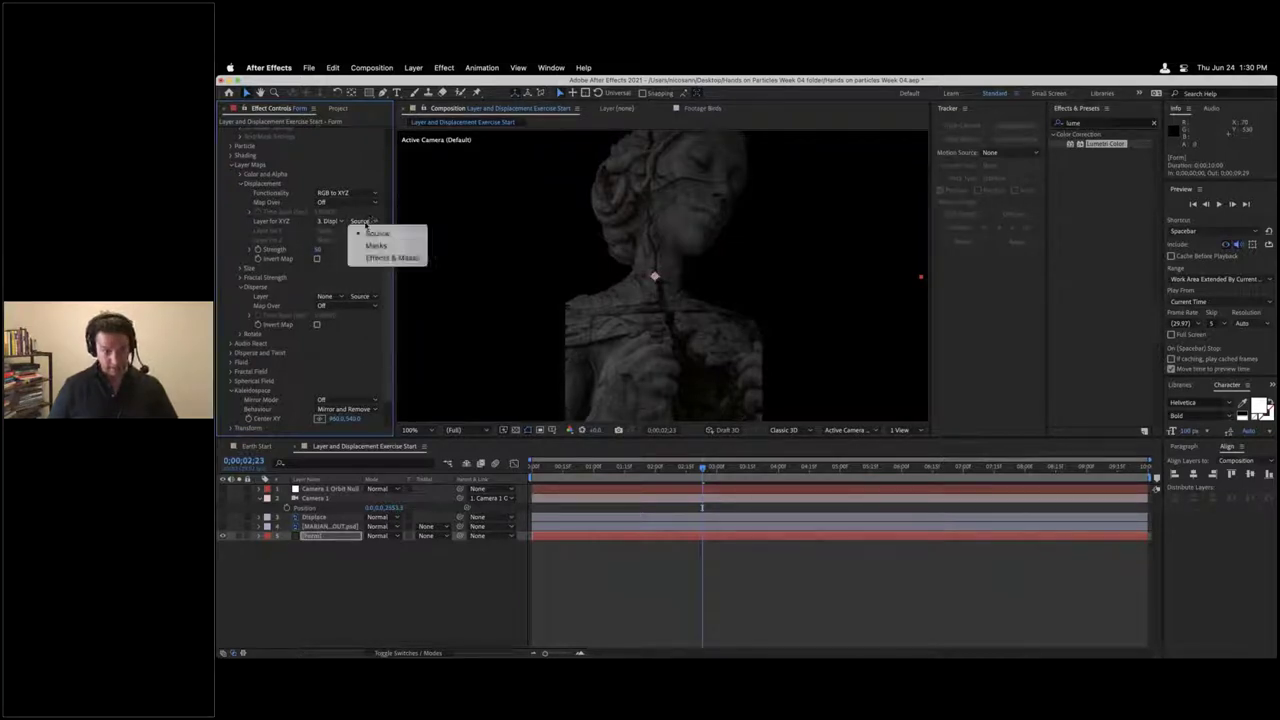
{"action": "left_click", "coordinate": [392, 258]}
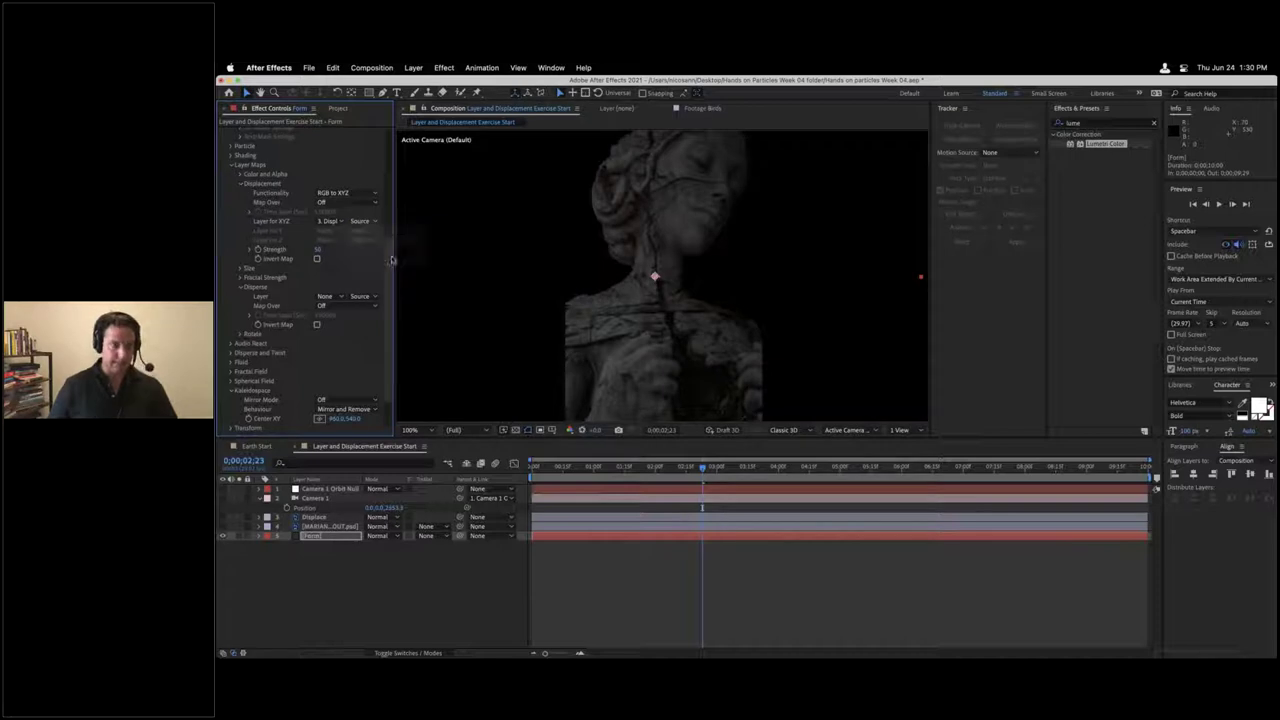
{"action": "left_click", "coordinate": [323, 205]}
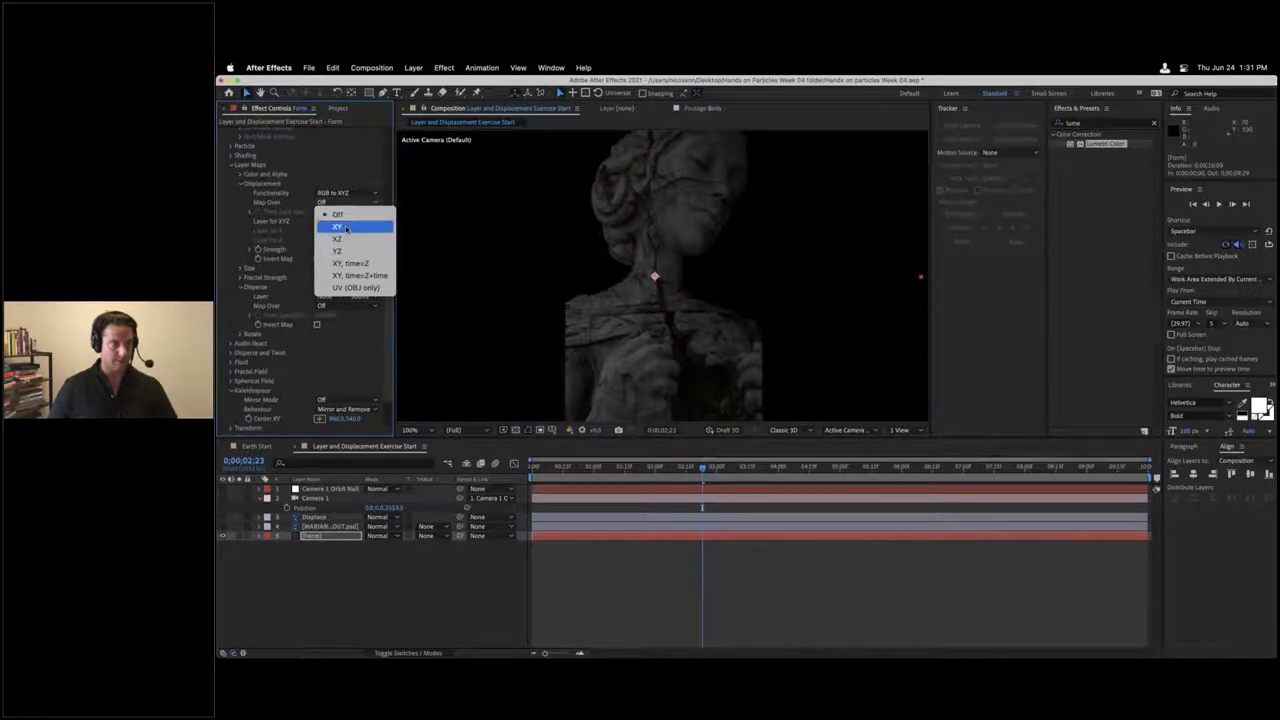
{"action": "left_click", "coordinate": [346, 229]}
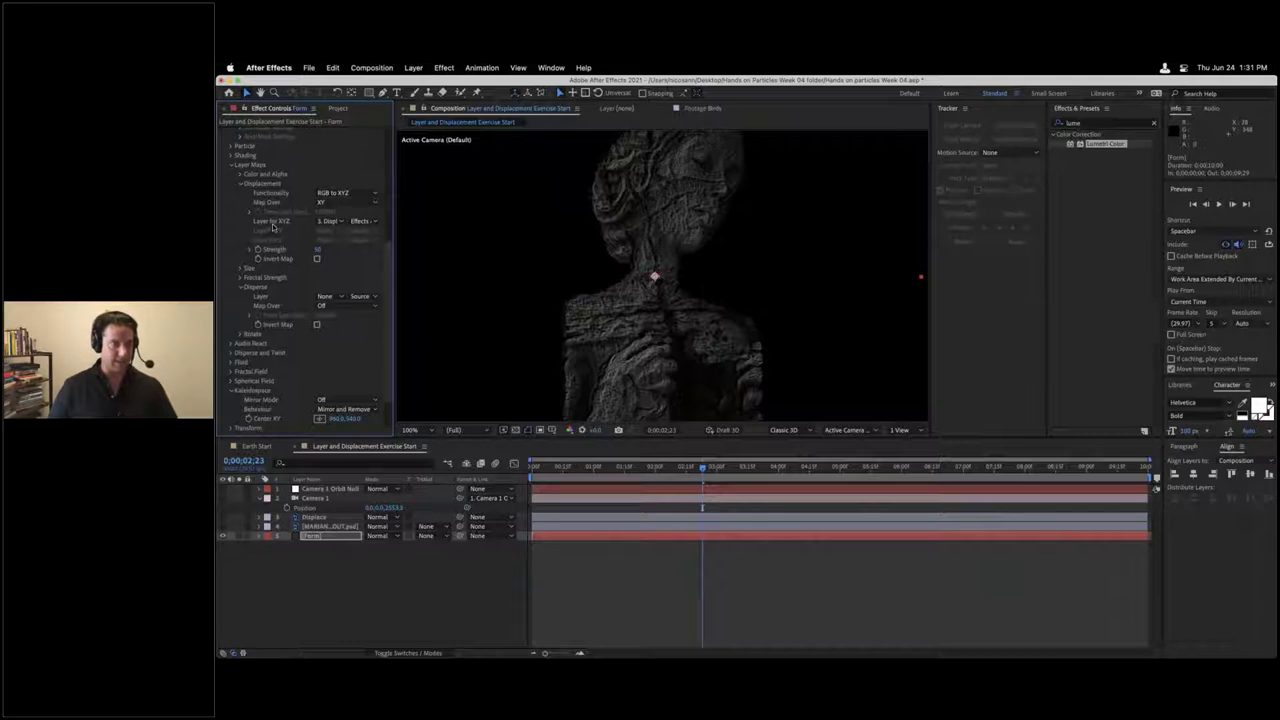
{"action": "left_click", "coordinate": [345, 193]}
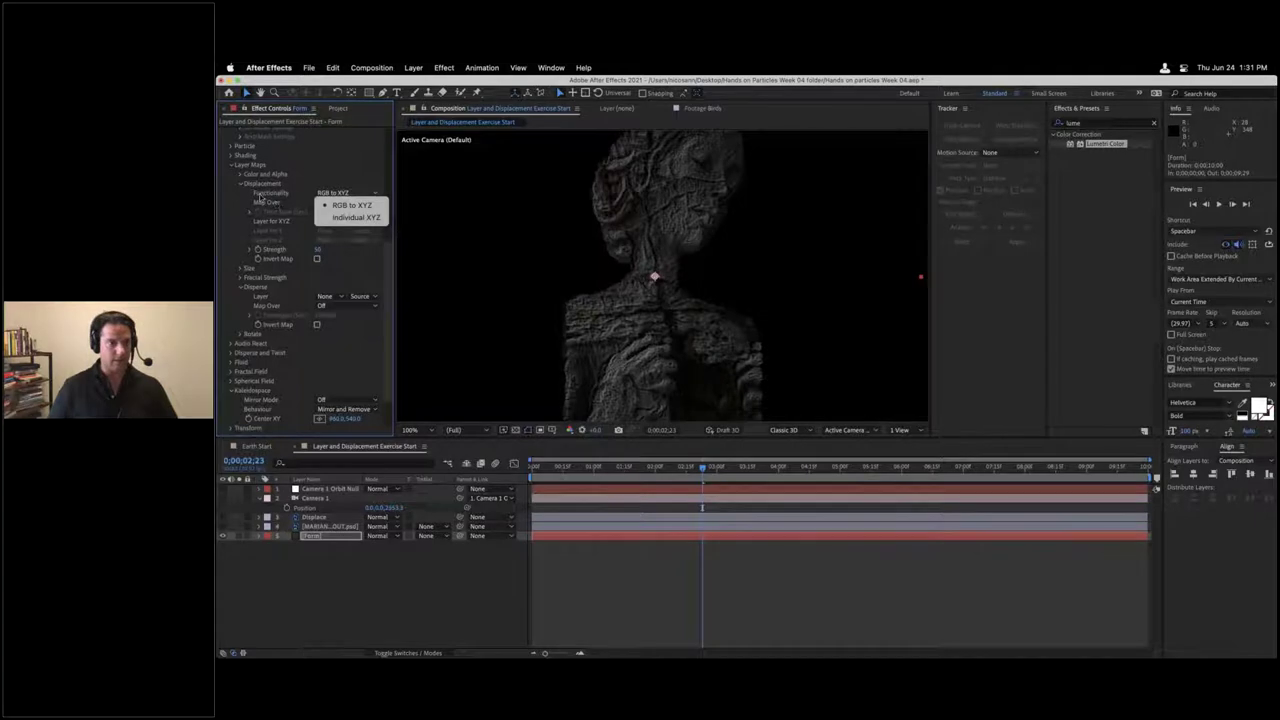
Step: Rotate the Form particle statue on its Y axis to 60° to reveal its depth
{"action": "left_click", "coordinate": [262, 199]}
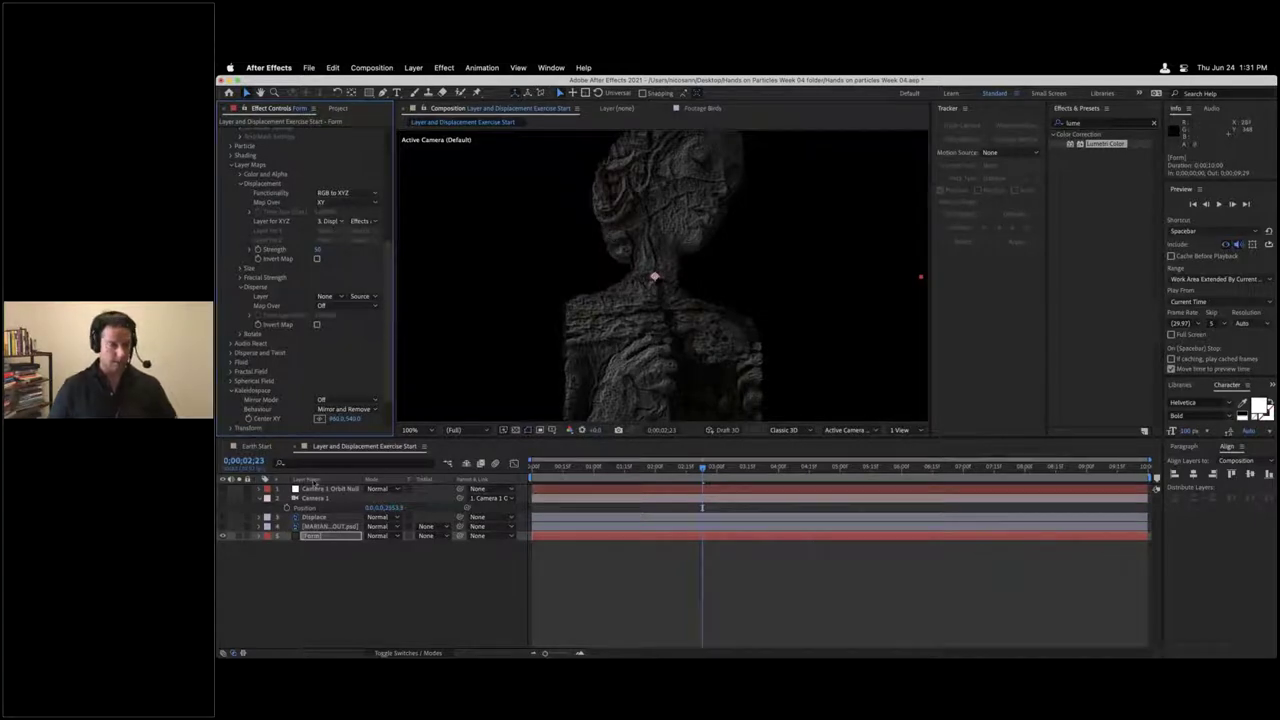
{"action": "scroll", "coordinate": [231, 190], "scroll_direction": "up", "scroll_amount": 3}
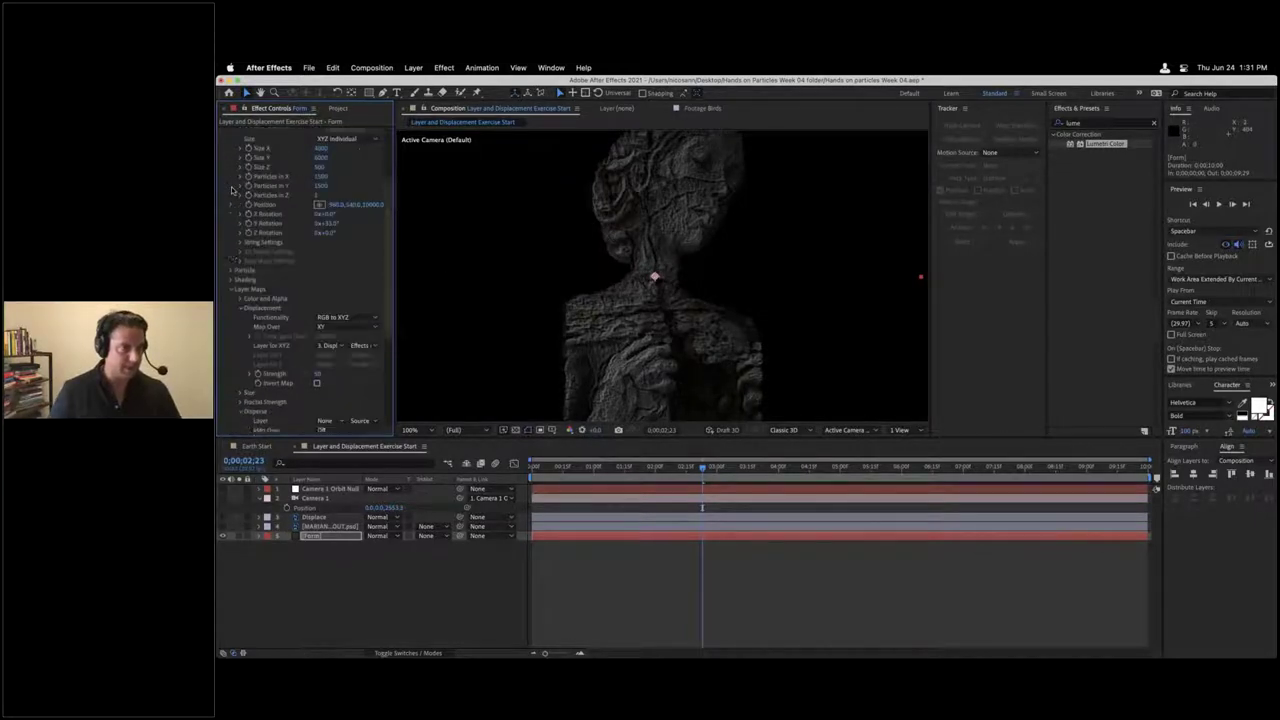
{"action": "scroll", "coordinate": [231, 190], "scroll_direction": "up", "scroll_amount": 6}
{"action": "left_click_drag", "start_coordinate": [339, 317], "coordinate": [335, 316]}
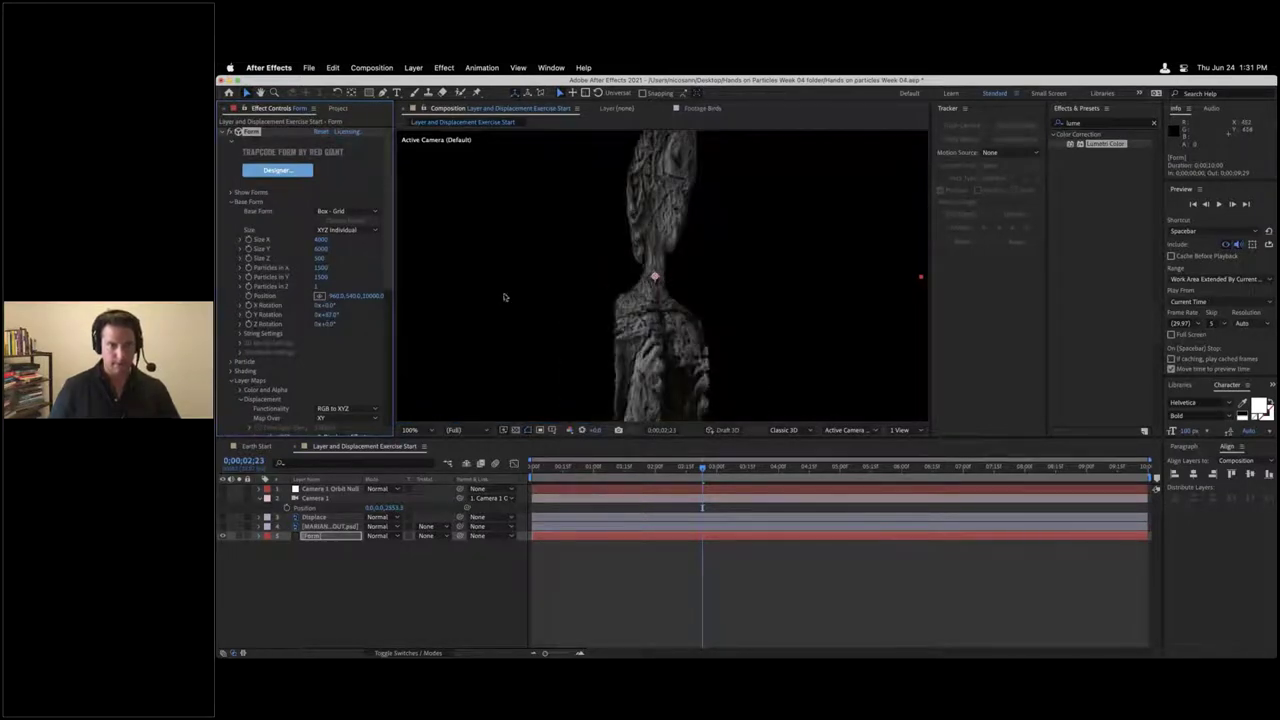
{"action": "left_click_drag", "start_coordinate": [325, 315], "coordinate": [334, 317]}
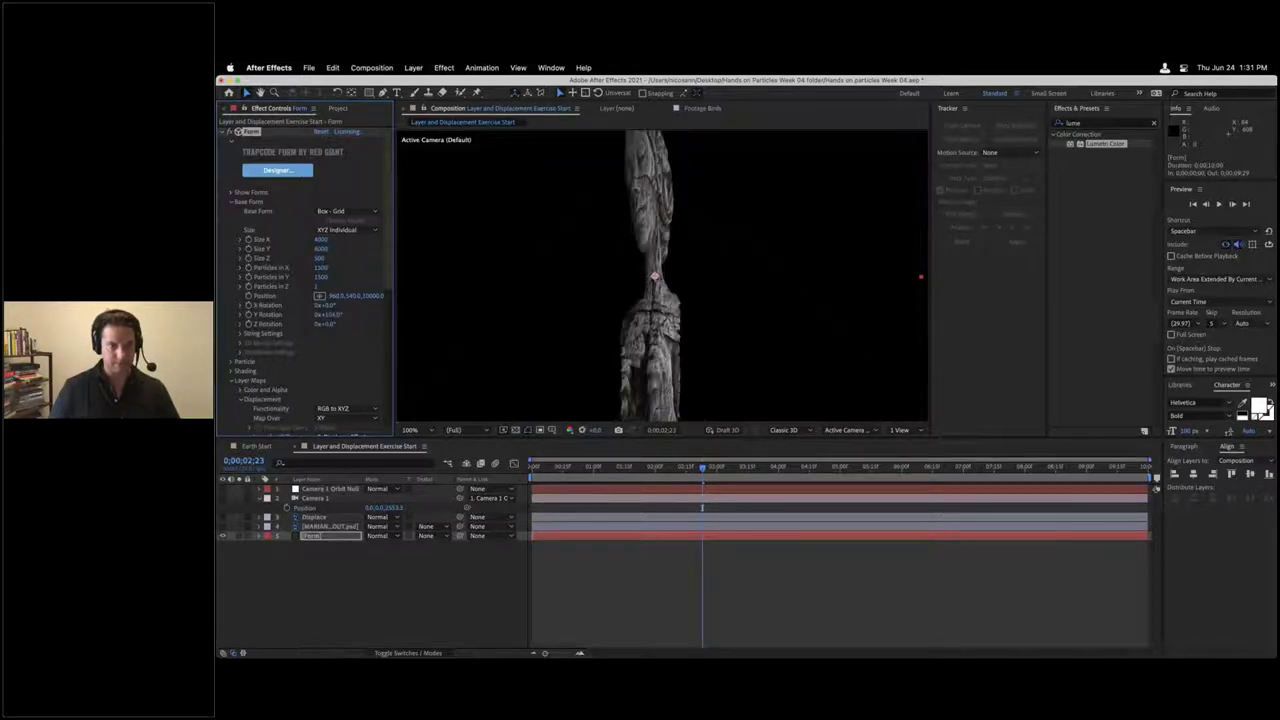
{"action": "left_click", "coordinate": [331, 315]}
{"action": "key", "text": "Return"}
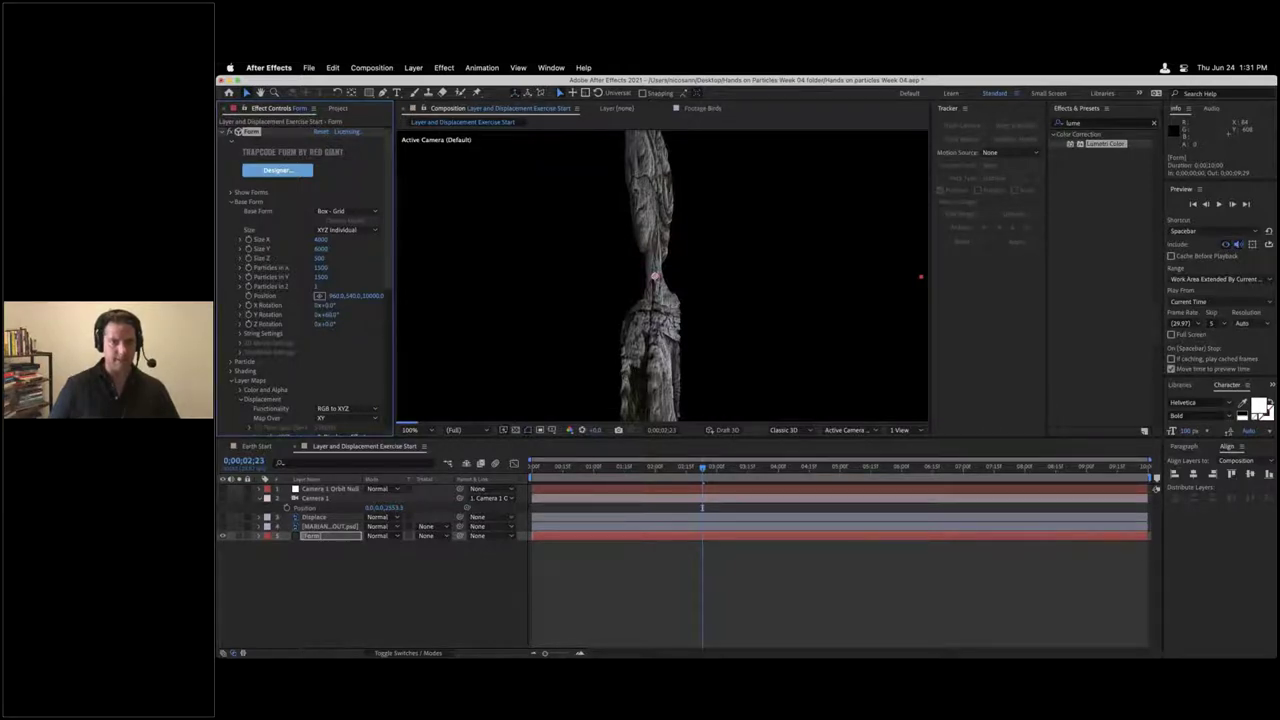
{"action": "scroll", "coordinate": [353, 333], "scroll_direction": "down", "scroll_amount": 5}
Step: Set the displacement strength to 150 after first trying 500
{"action": "scroll", "coordinate": [300, 270], "scroll_direction": "down", "scroll_amount": 1}
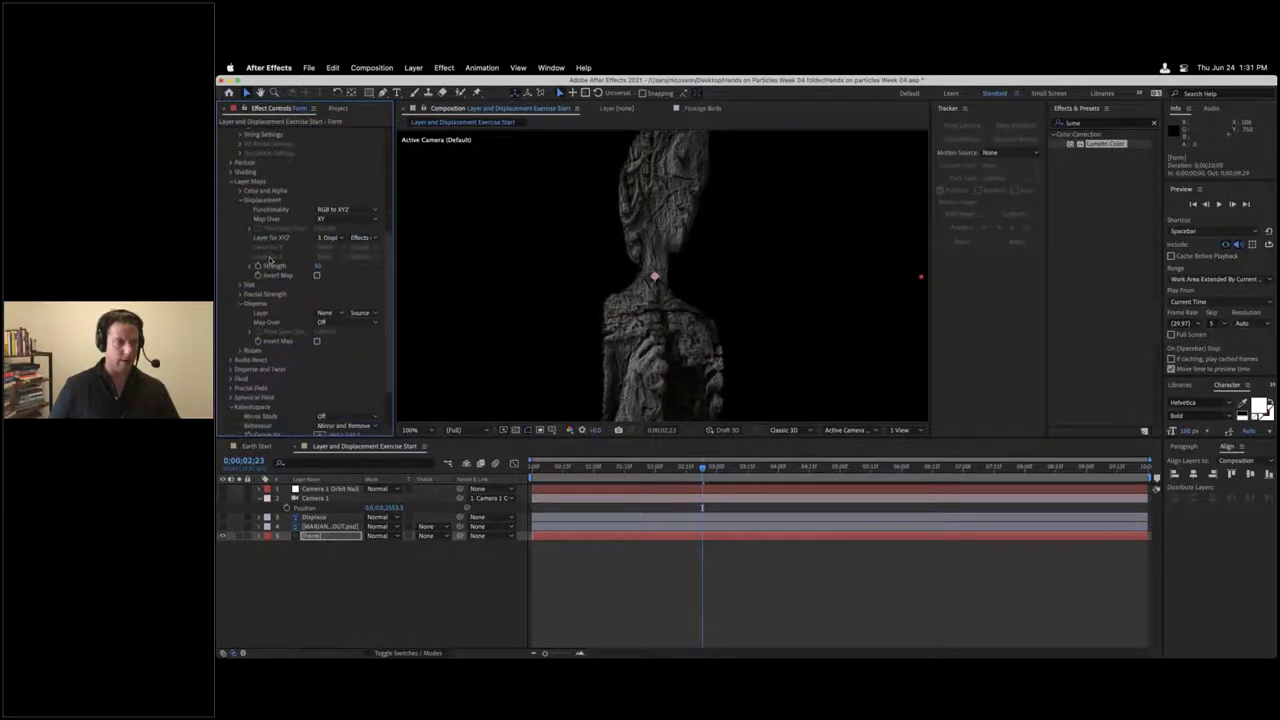
{"action": "left_click", "coordinate": [319, 266]}
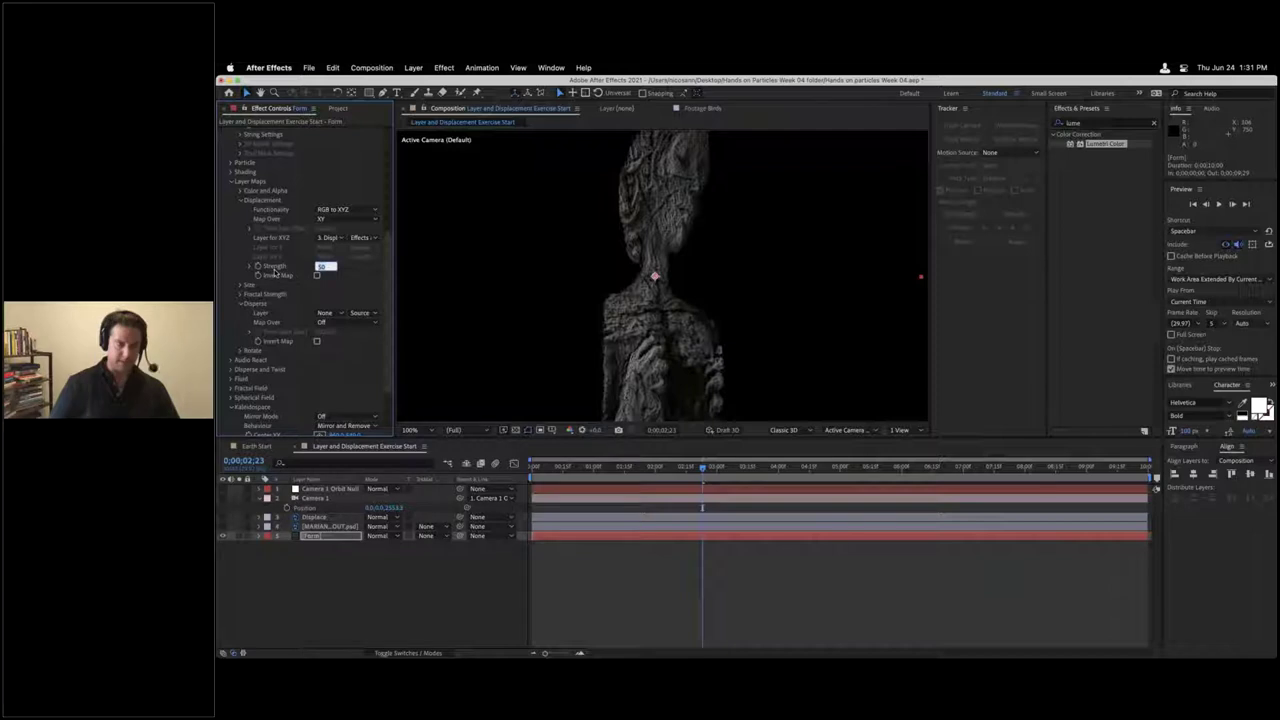
{"action": "key", "text": "Return"}
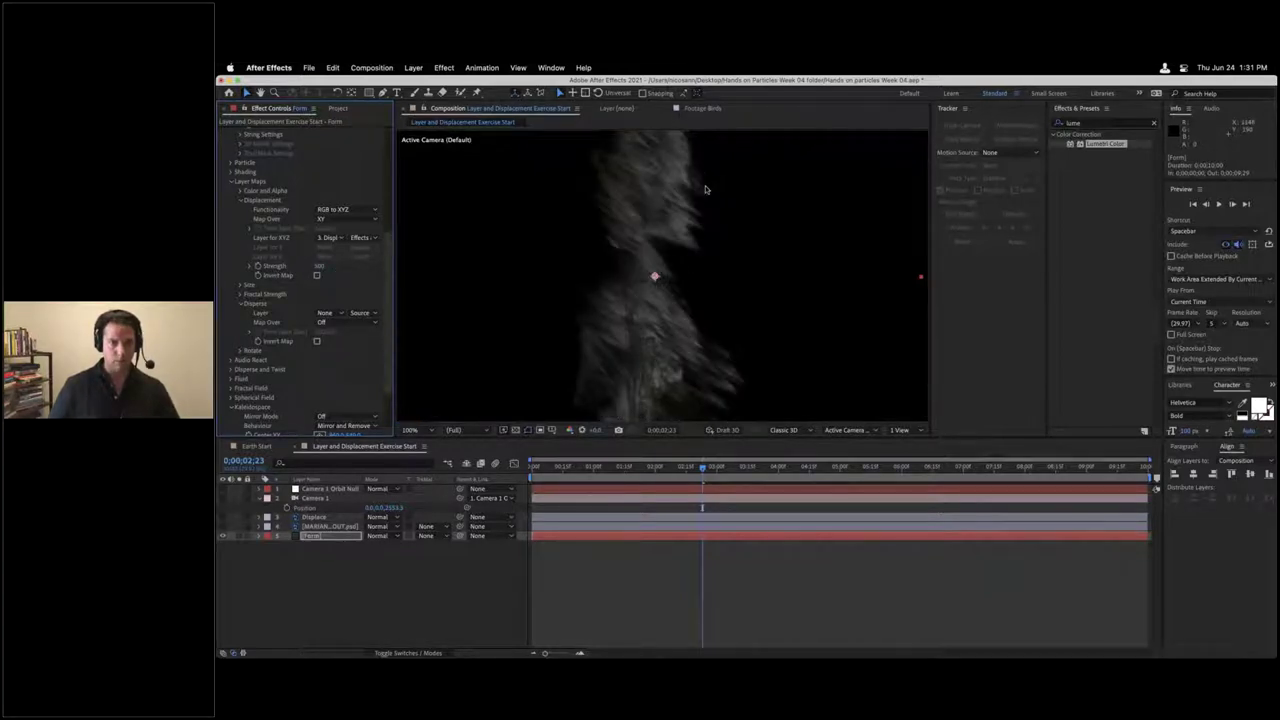
{"action": "left_click", "coordinate": [320, 266]}
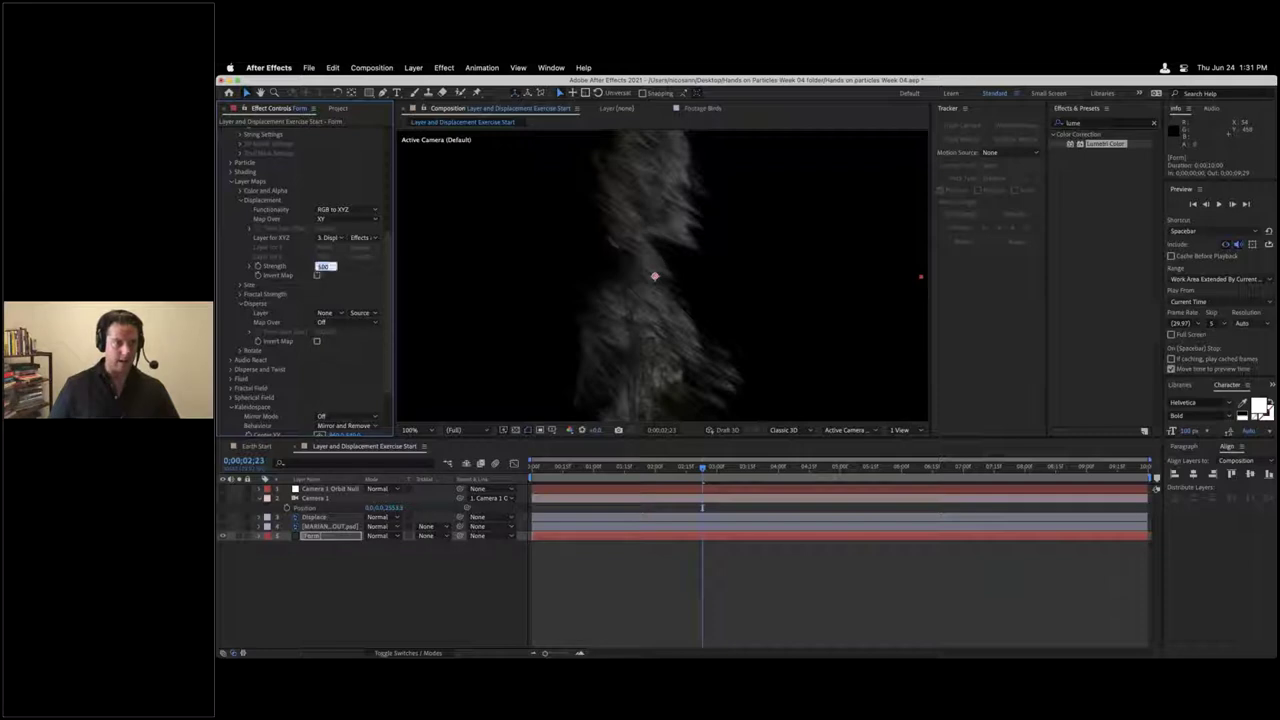
{"action": "key", "text": "Return"}
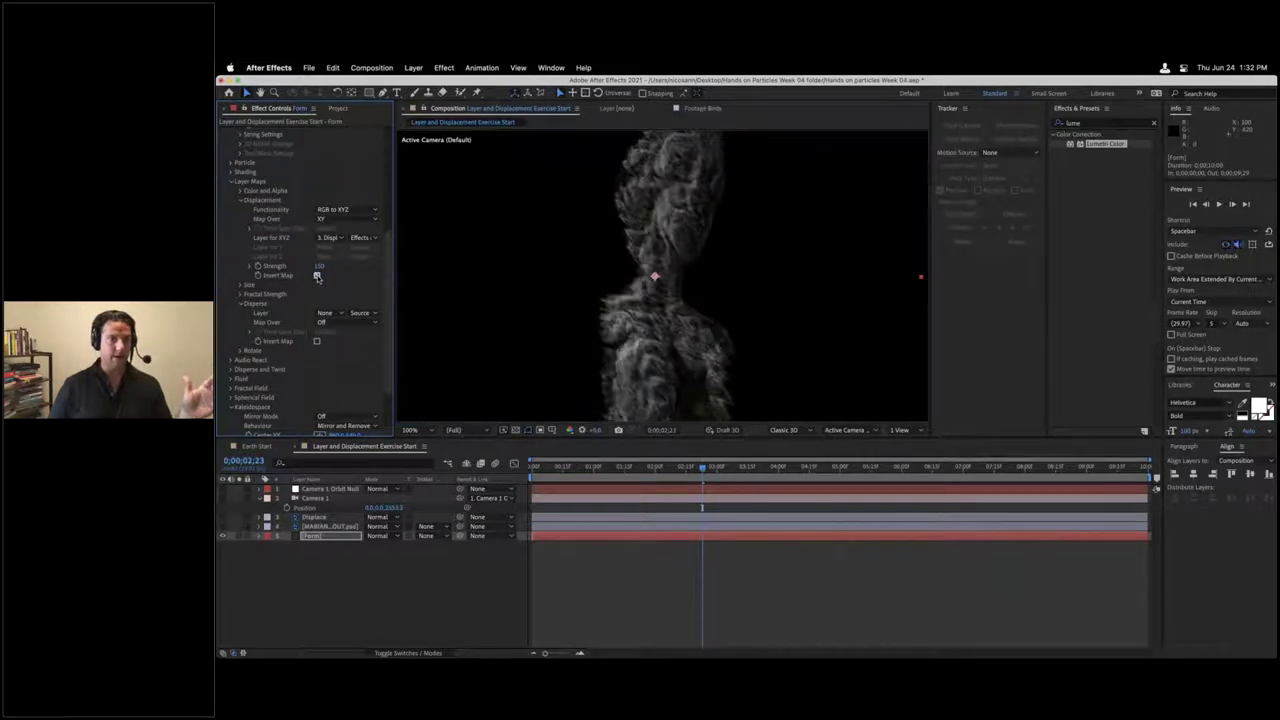
Step: Turn on Invert Map and switch displacement functionality to Individual XYZ
{"action": "left_click", "coordinate": [317, 276]}
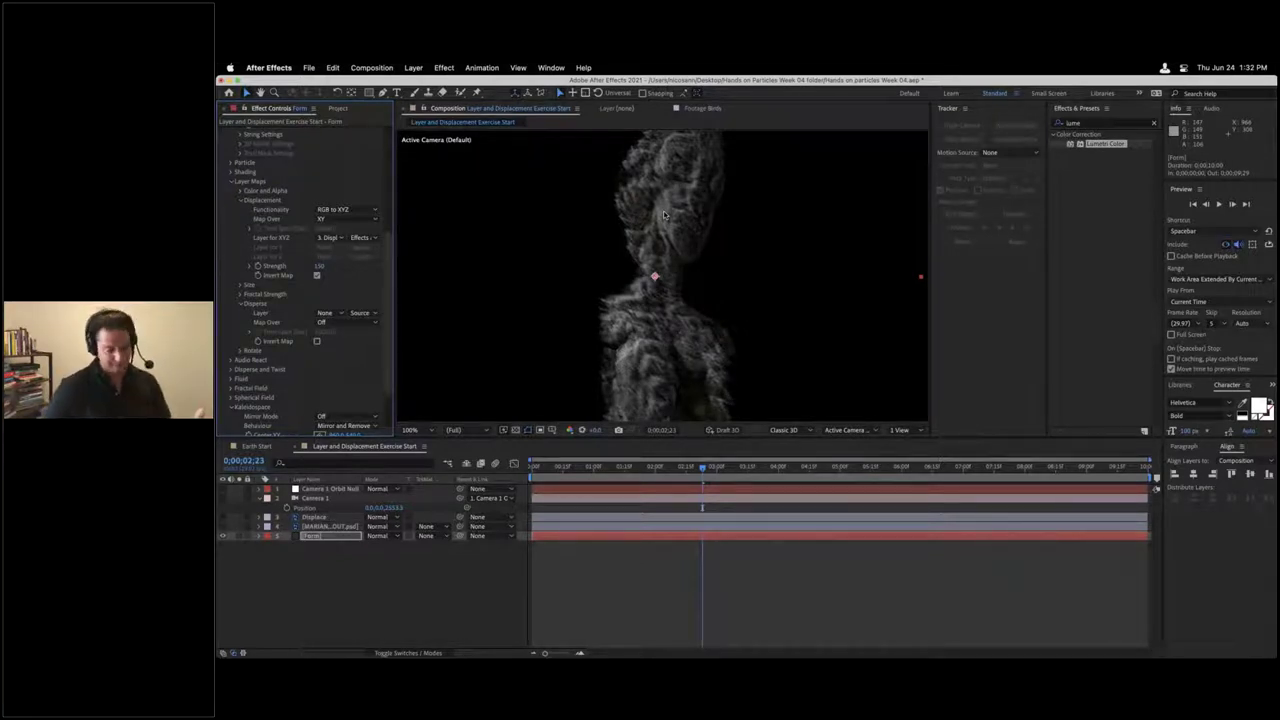
{"action": "left_click", "coordinate": [317, 274]}
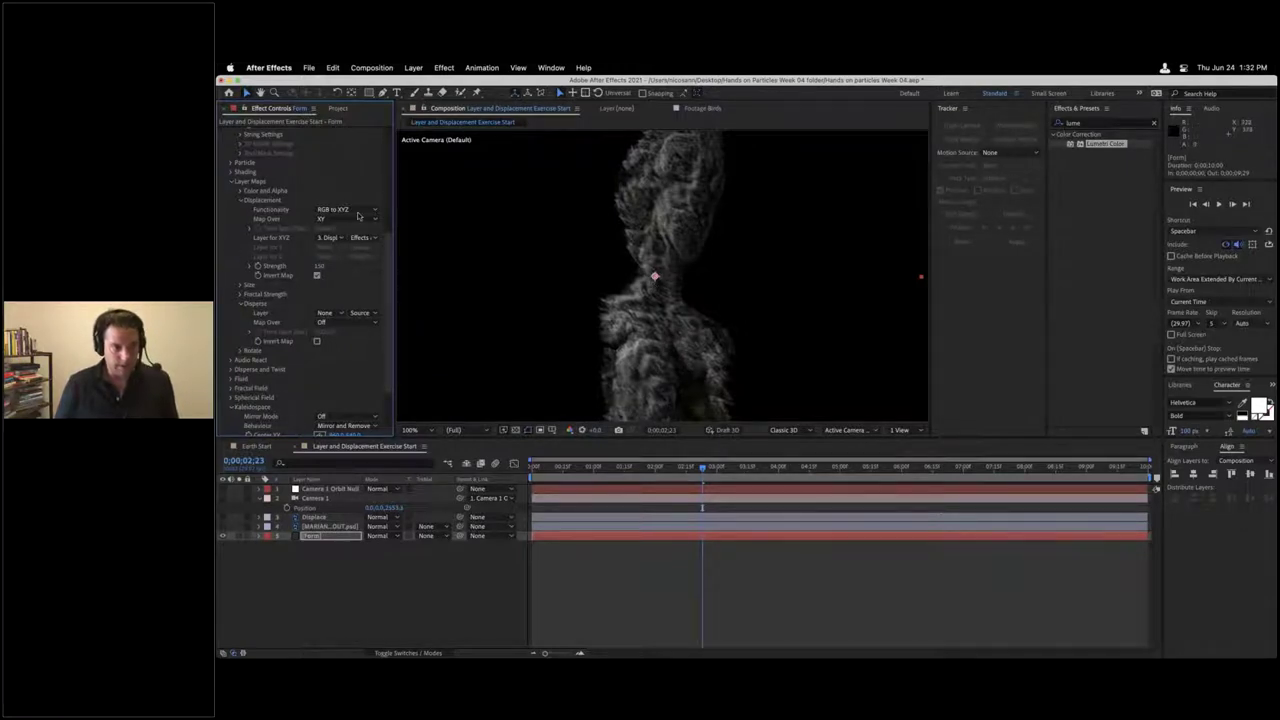
{"action": "left_click", "coordinate": [352, 210]}
{"action": "left_click", "coordinate": [358, 235]}
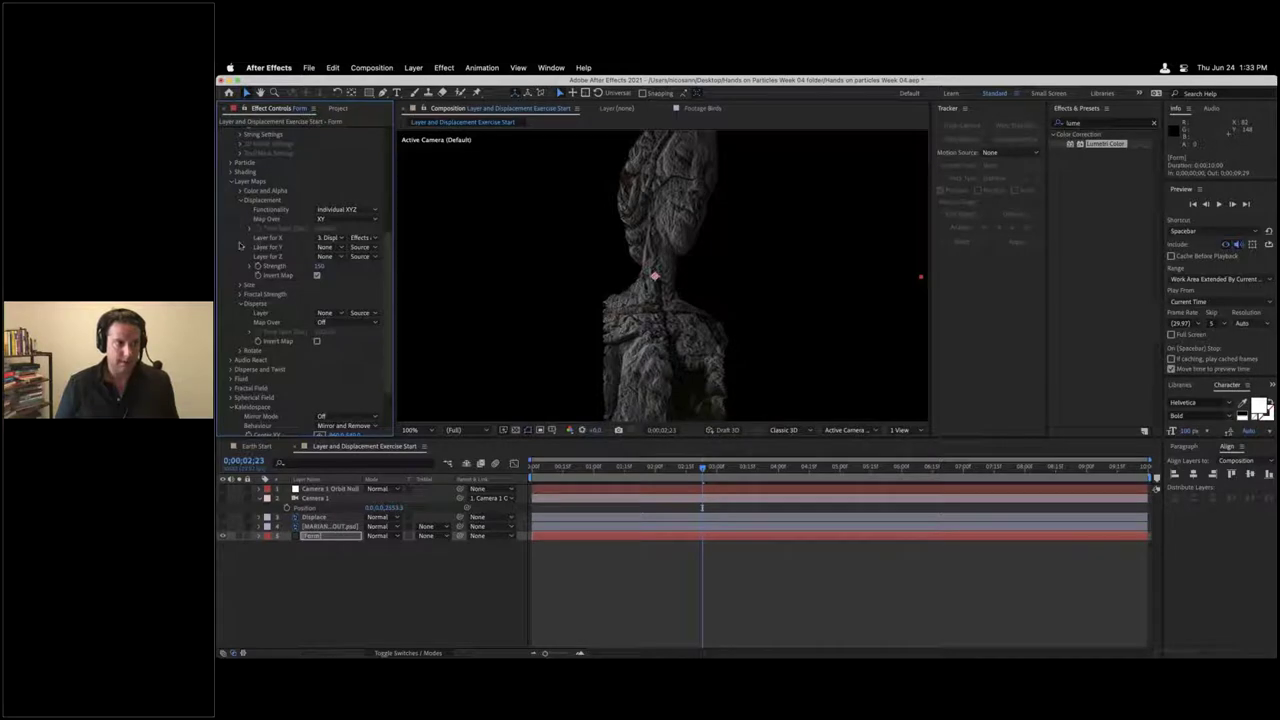
Step: Use the Displace layer, with Effects & Masks, for Z displacement
{"action": "left_click", "coordinate": [328, 246]}
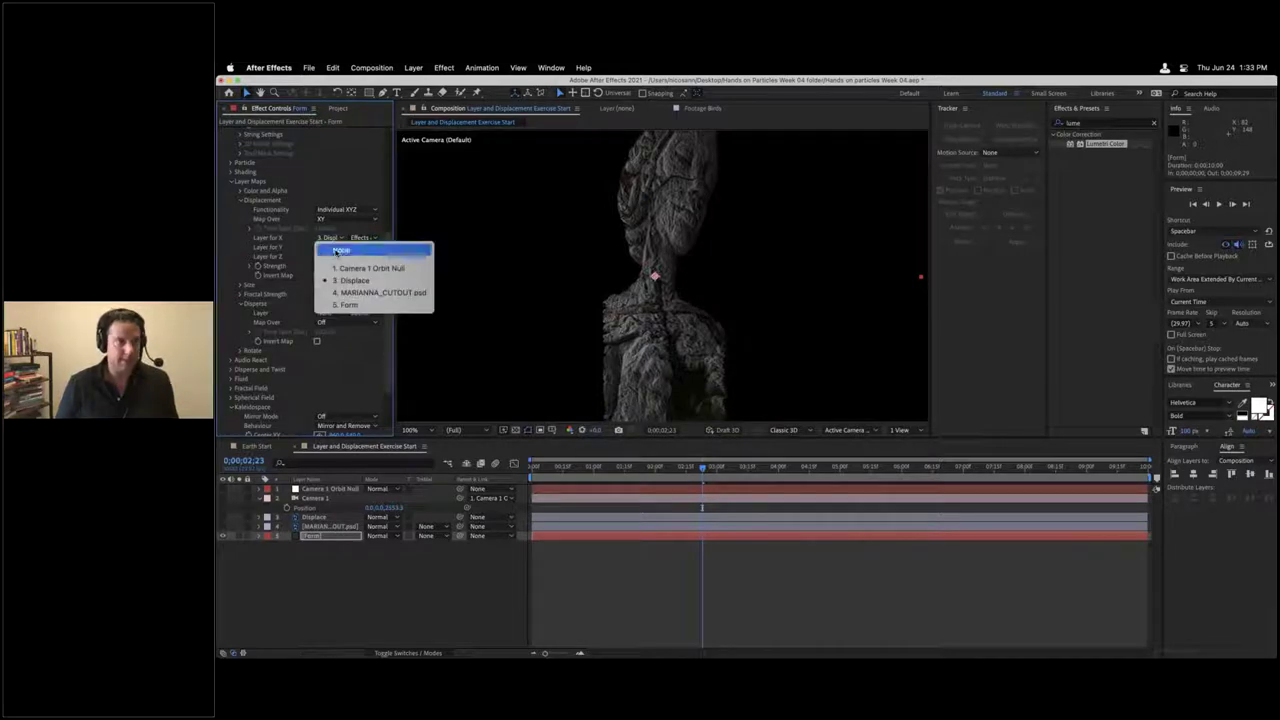
{"action": "left_click", "coordinate": [328, 256]}
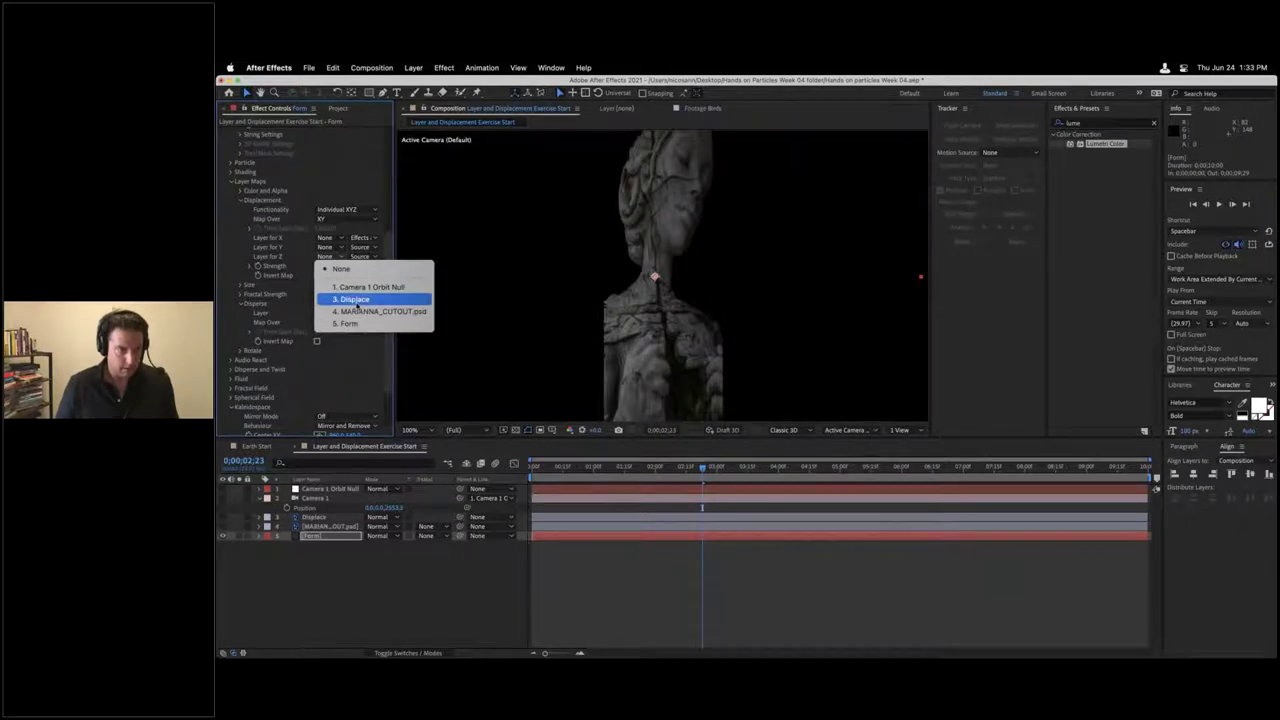
{"action": "left_click", "coordinate": [352, 299]}
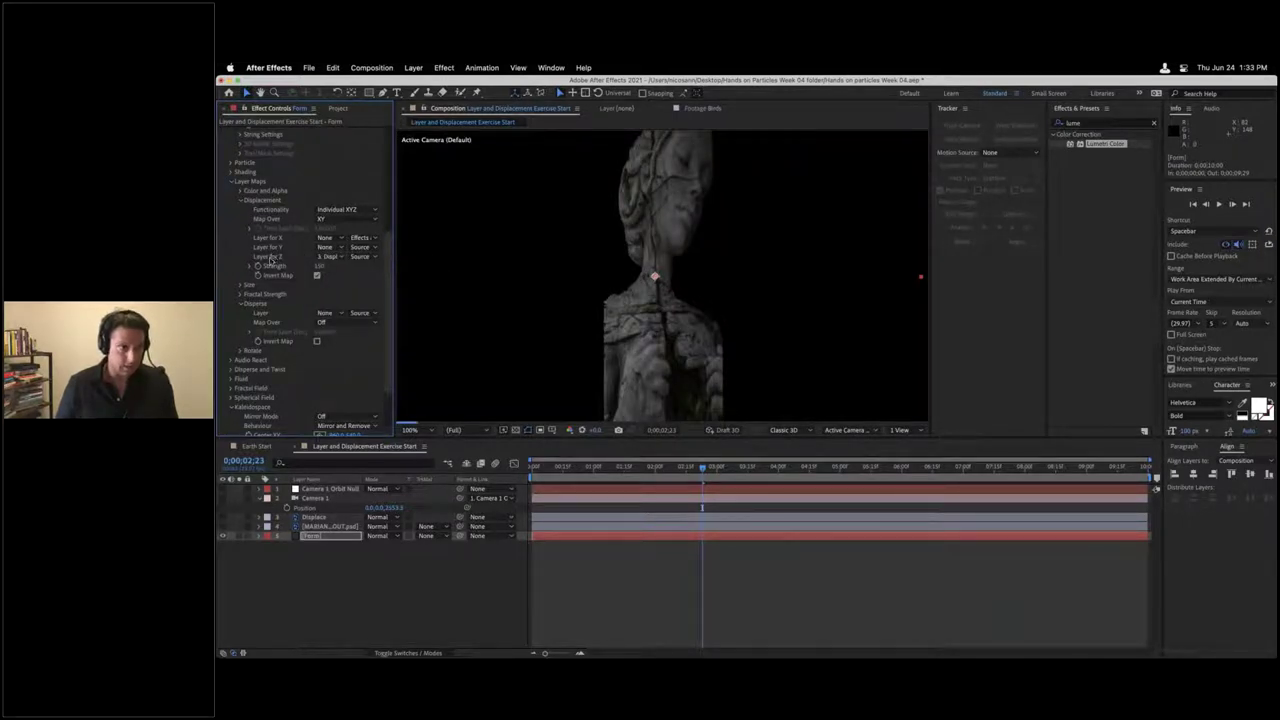
{"action": "left_click", "coordinate": [360, 256]}
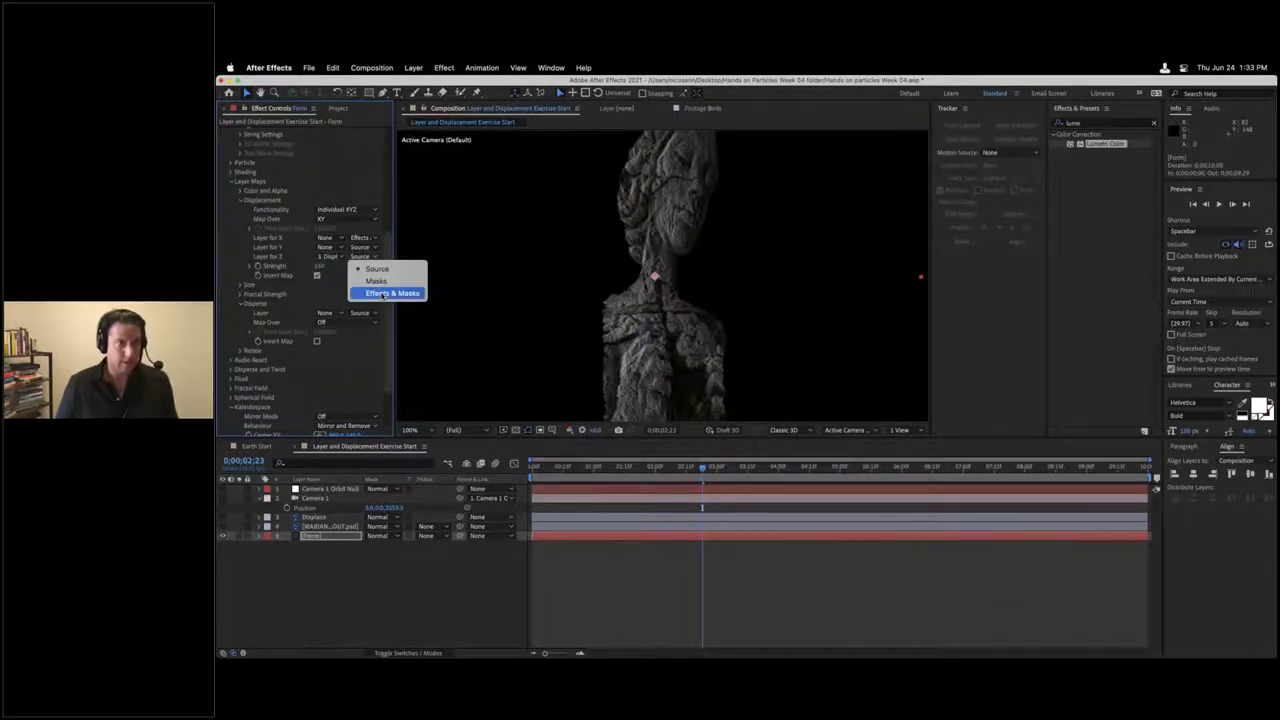
{"action": "left_click", "coordinate": [381, 293]}
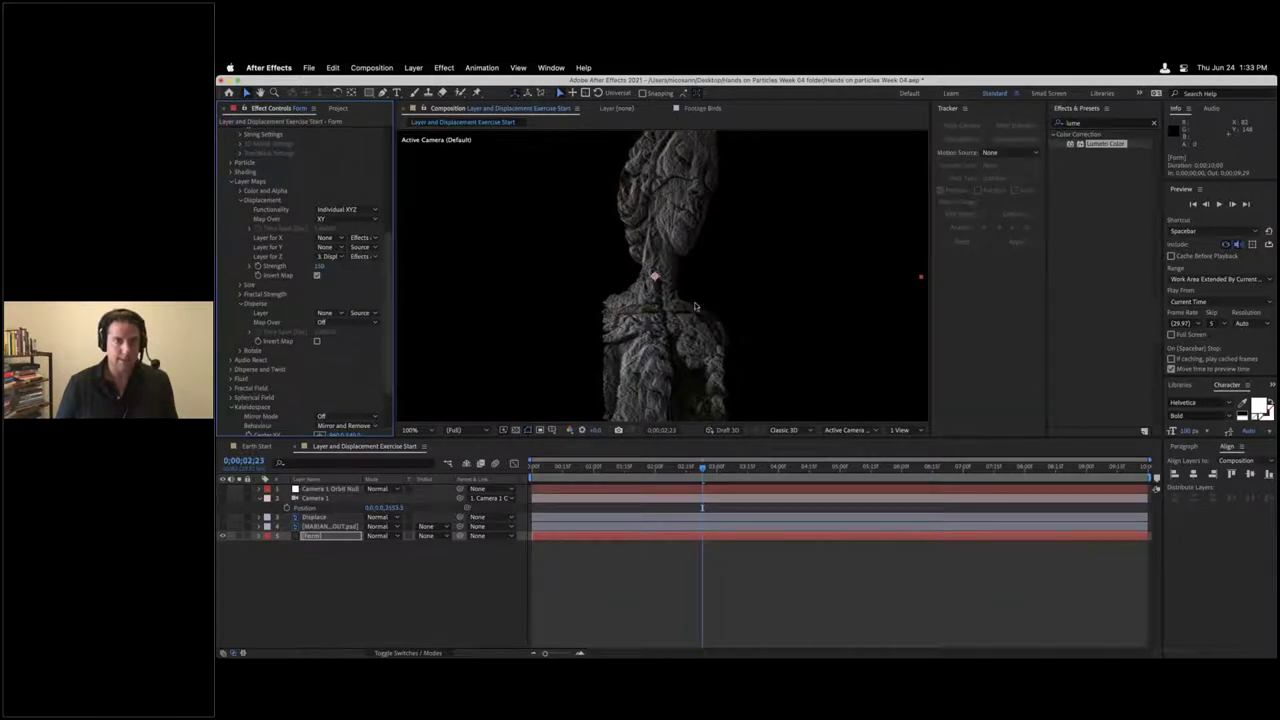
Step: Set the displacement strength to 200 and select the Displace layer
{"action": "left_click", "coordinate": [320, 266]}
{"action": "type", "text": "200"}
{"action": "key", "text": "Return"}
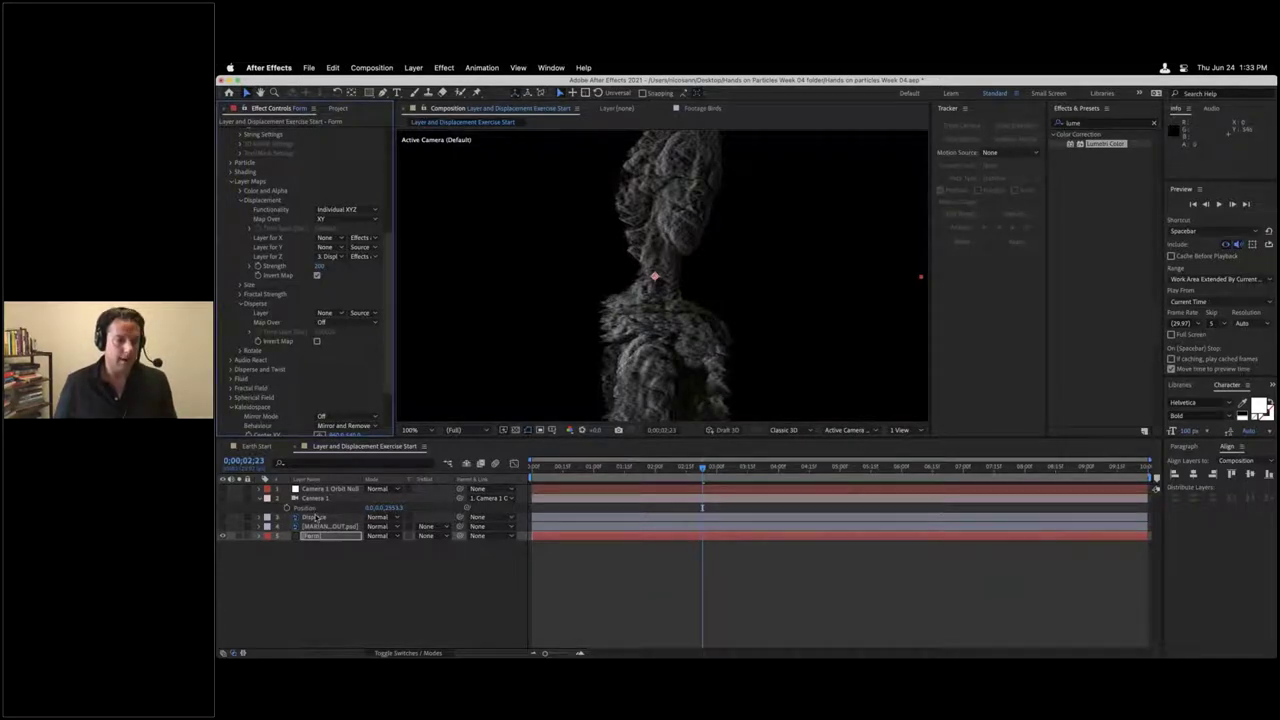
{"action": "right_click", "coordinate": [314, 515]}
{"action": "key", "text": "Escape"}
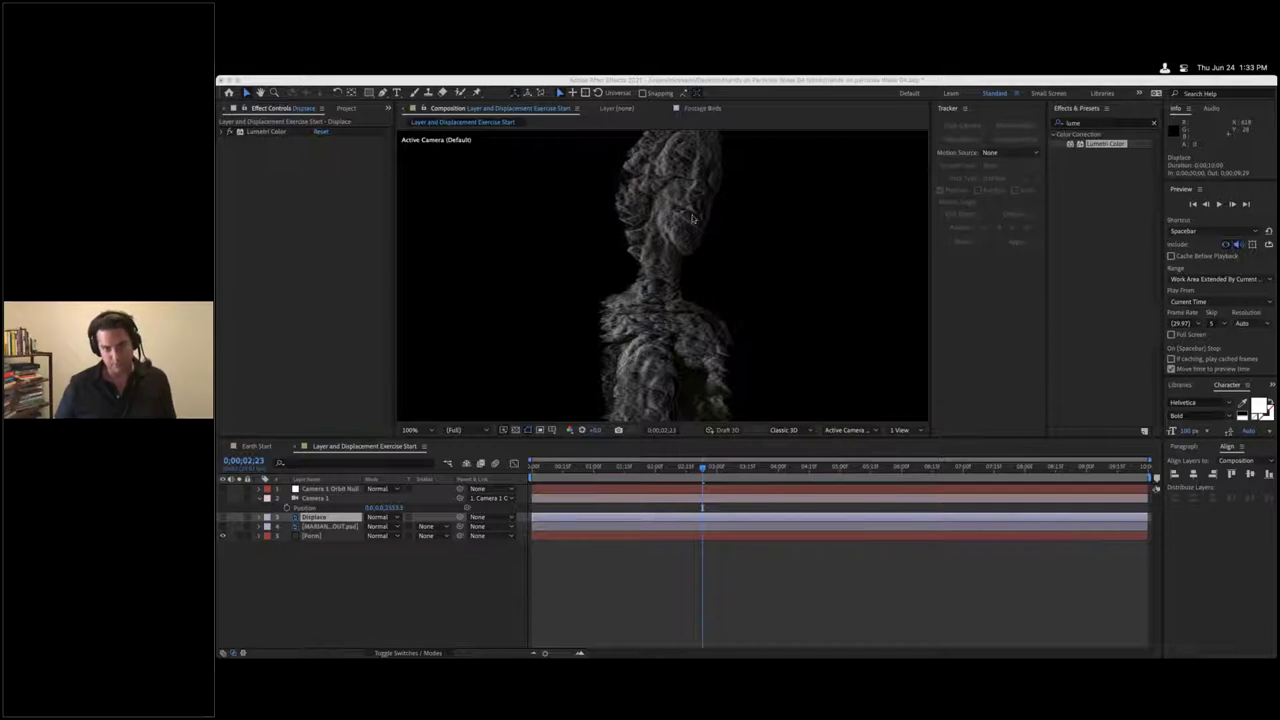
Step: Apply Gaussian Blur to the Displace layer from Effects & Presets
{"action": "left_click", "coordinate": [1101, 123]}
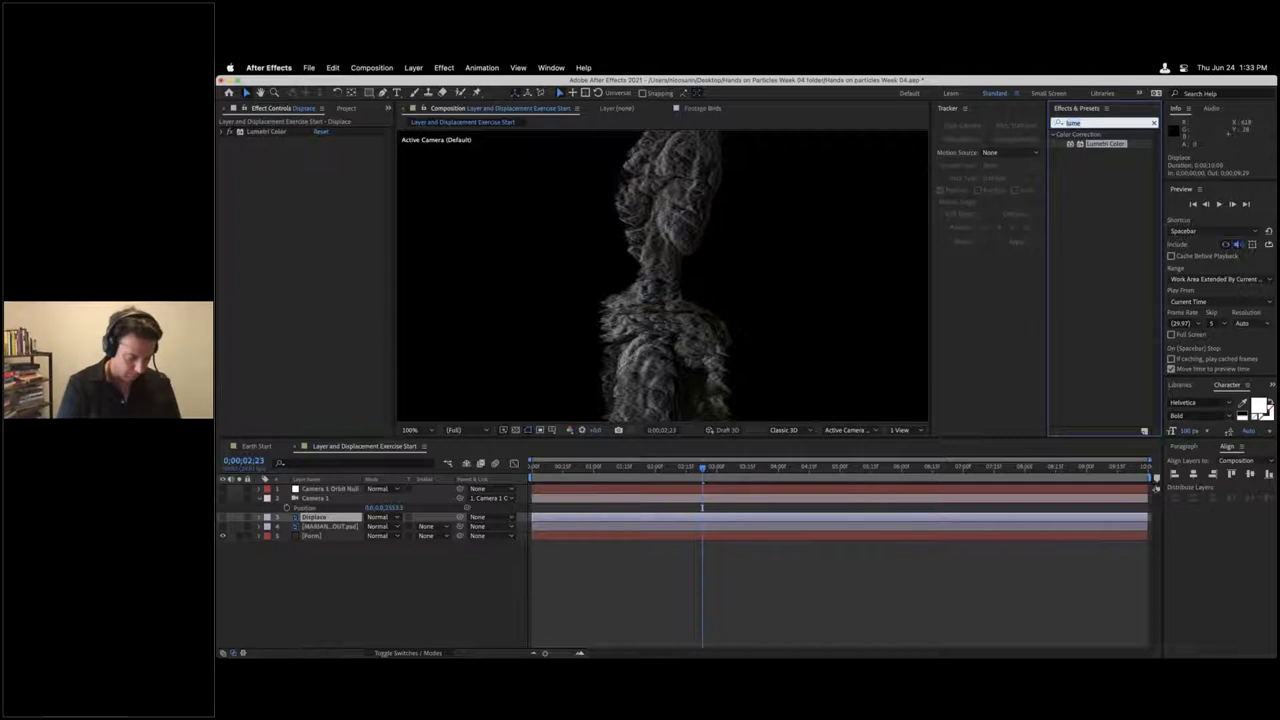
{"action": "type", "text": "bl"}
{"action": "key", "text": "BackSpace"}
{"action": "key", "text": "BackSpace"}
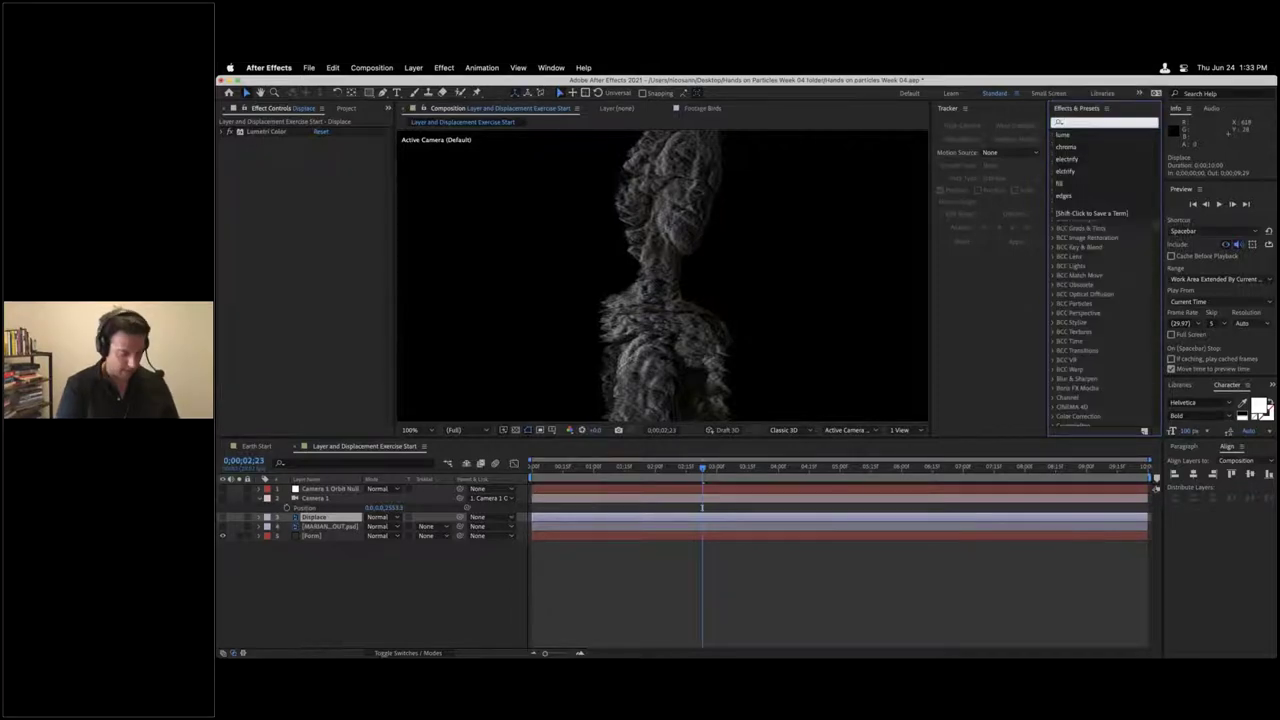
{"action": "type", "text": "gauss"}
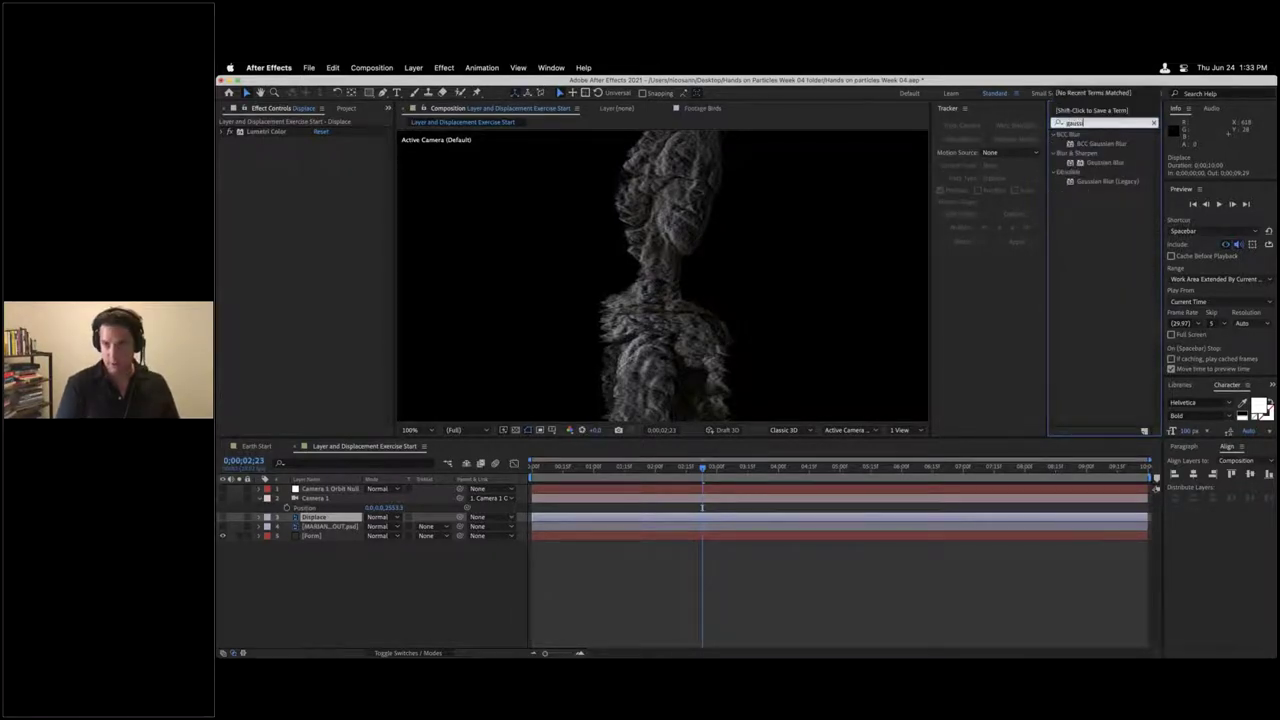
{"action": "type", "text": "i"}
{"action": "left_click_drag", "start_coordinate": [1100, 162], "coordinate": [268, 180]}
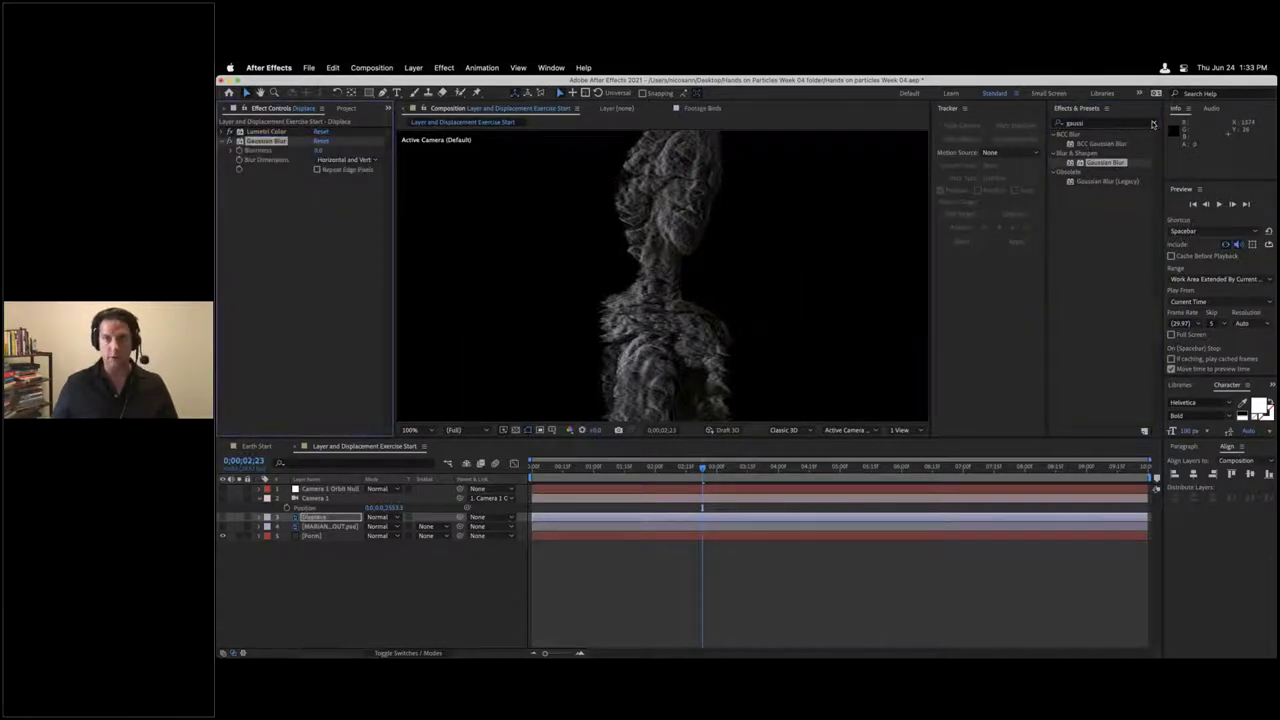
{"action": "left_click", "coordinate": [1153, 124]}
{"action": "left_click", "coordinate": [319, 150]}
{"action": "key", "text": "Return"}
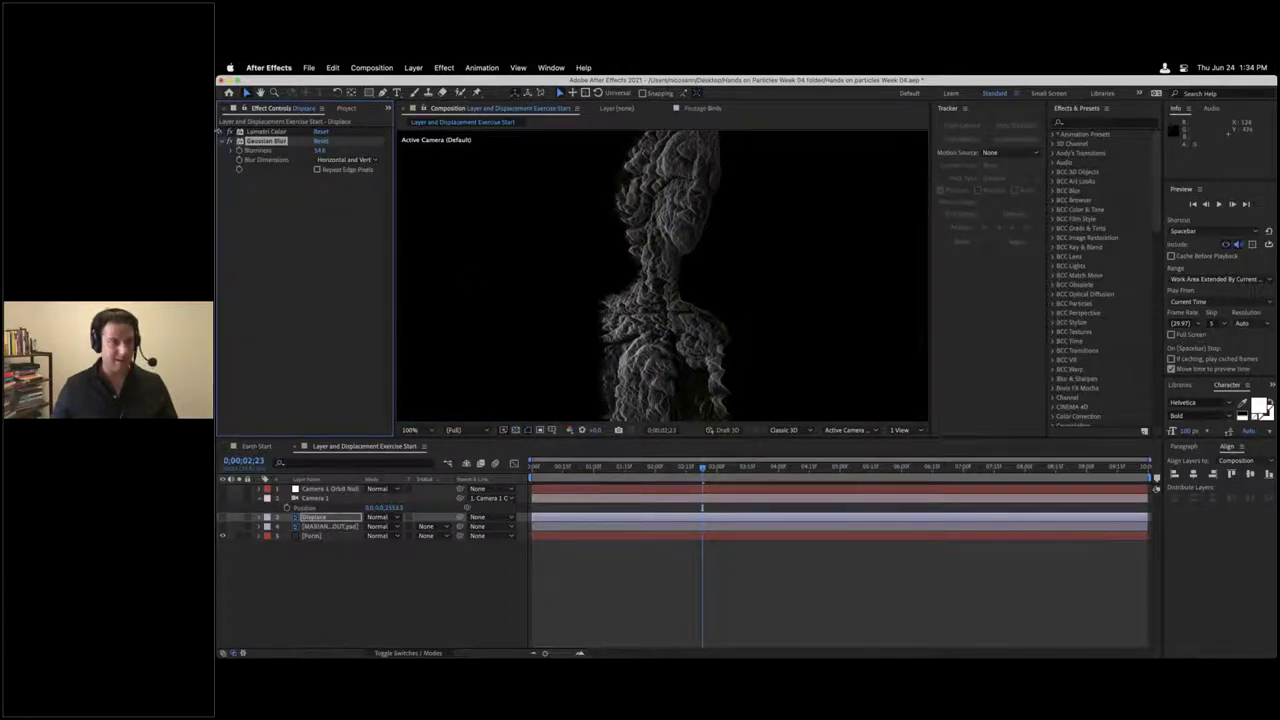
Step: Set the Gaussian Blur Blurriness to 20, leaving Lumetri Contrast unchanged
{"action": "left_click", "coordinate": [225, 132]}
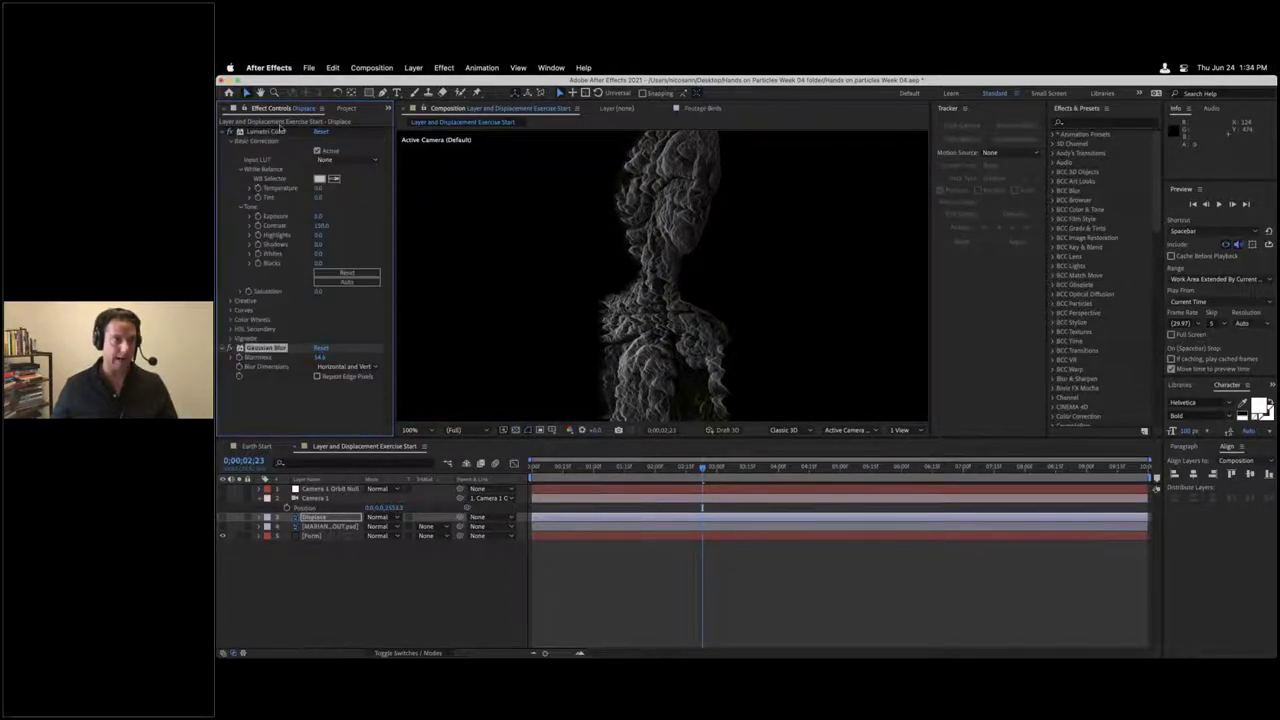
{"action": "left_click", "coordinate": [318, 216]}
{"action": "left_click", "coordinate": [318, 226]}
{"action": "type", "text": "150"}
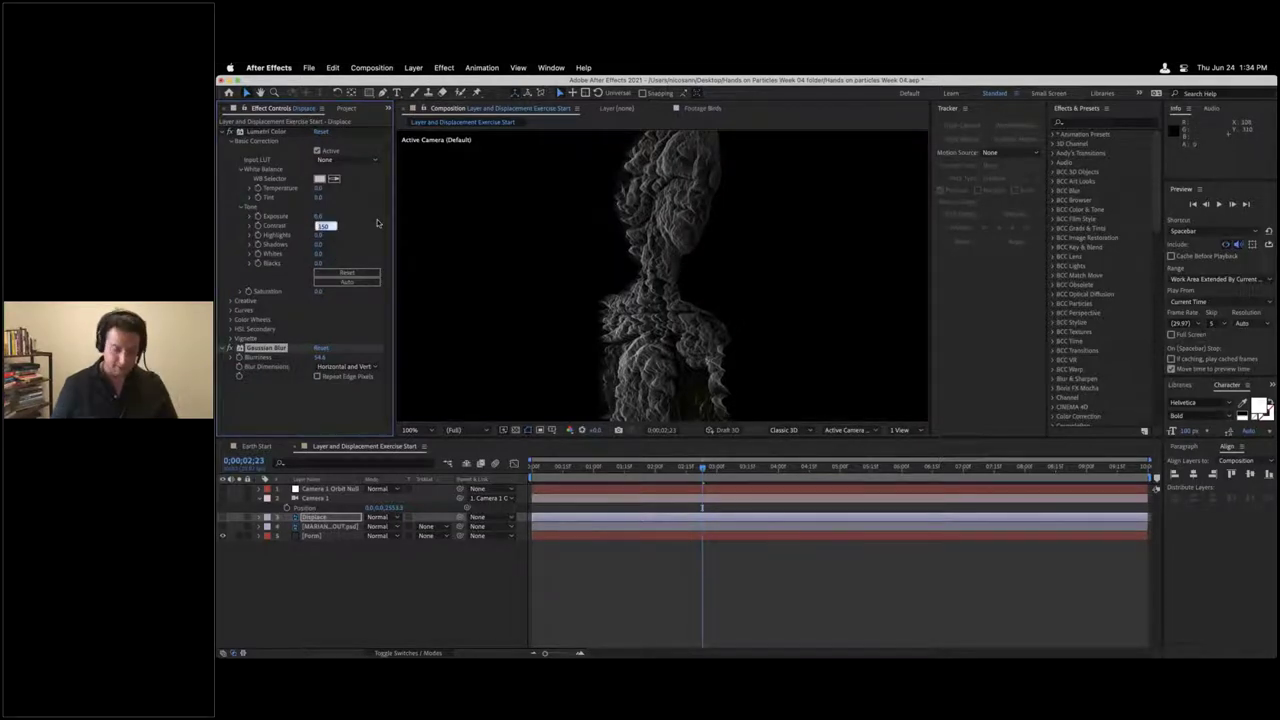
{"action": "key", "text": "Escape"}
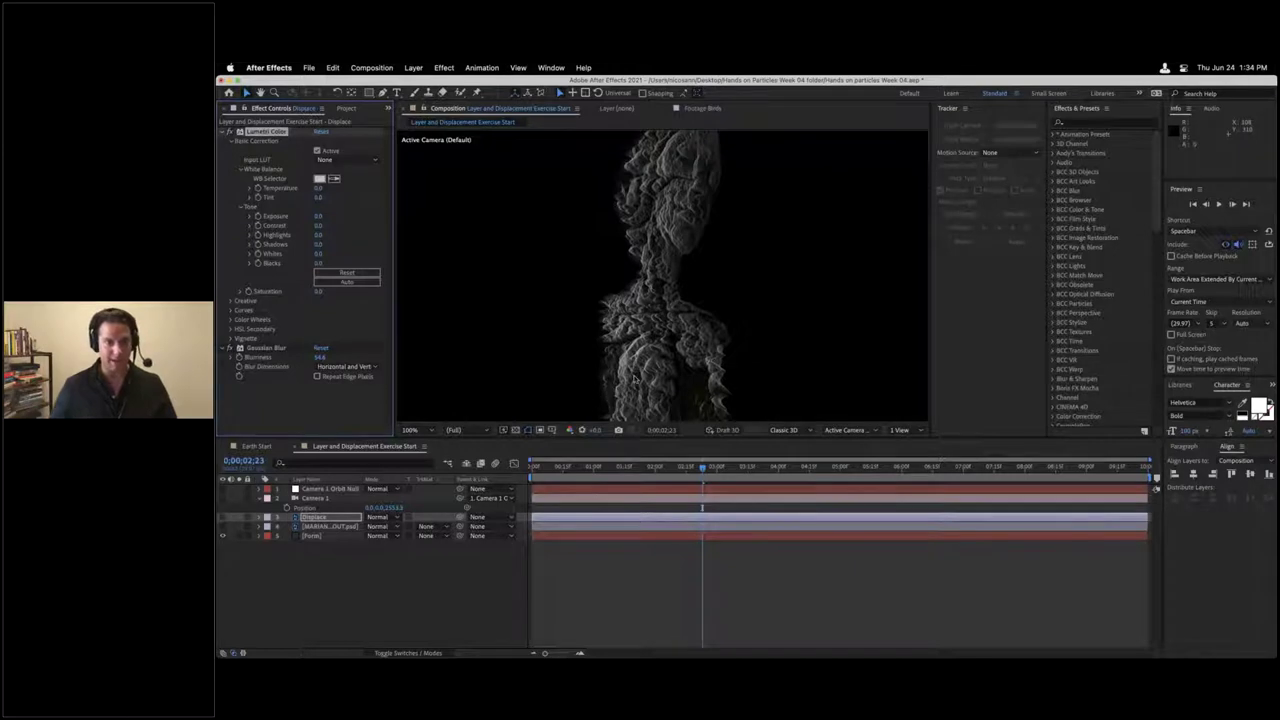
{"action": "left_click", "coordinate": [634, 378]}
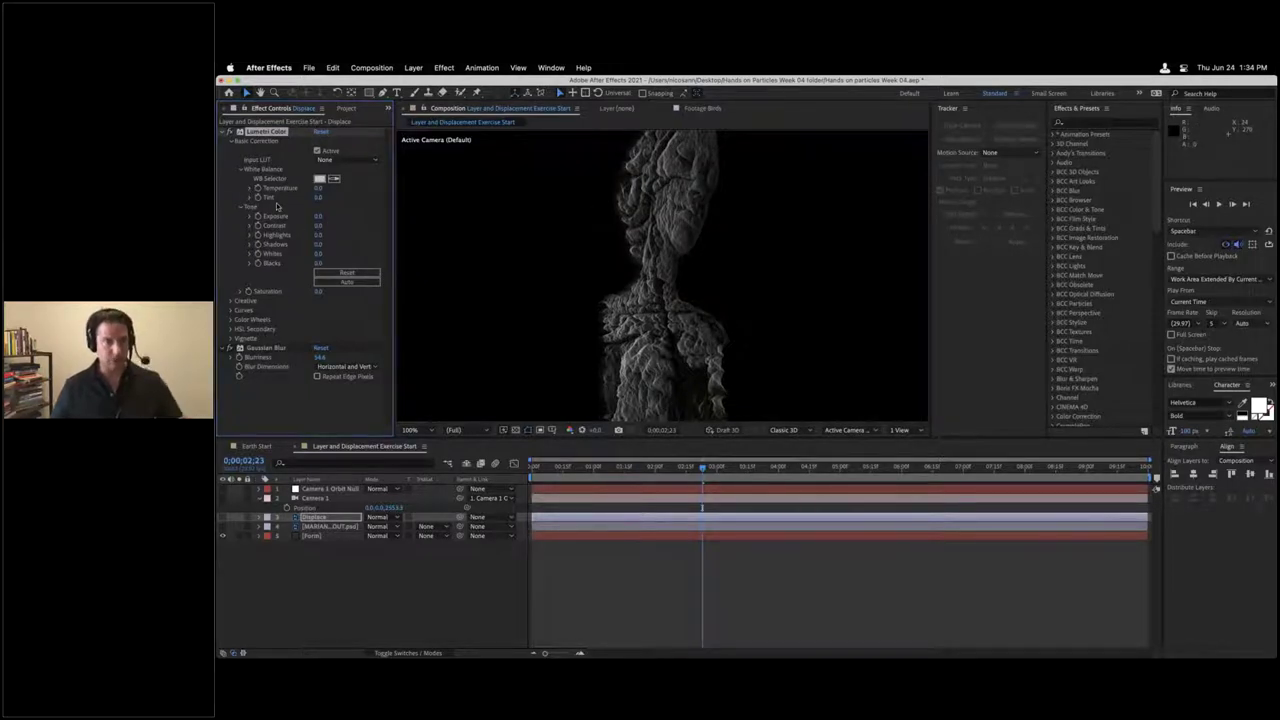
{"action": "left_click", "coordinate": [321, 357]}
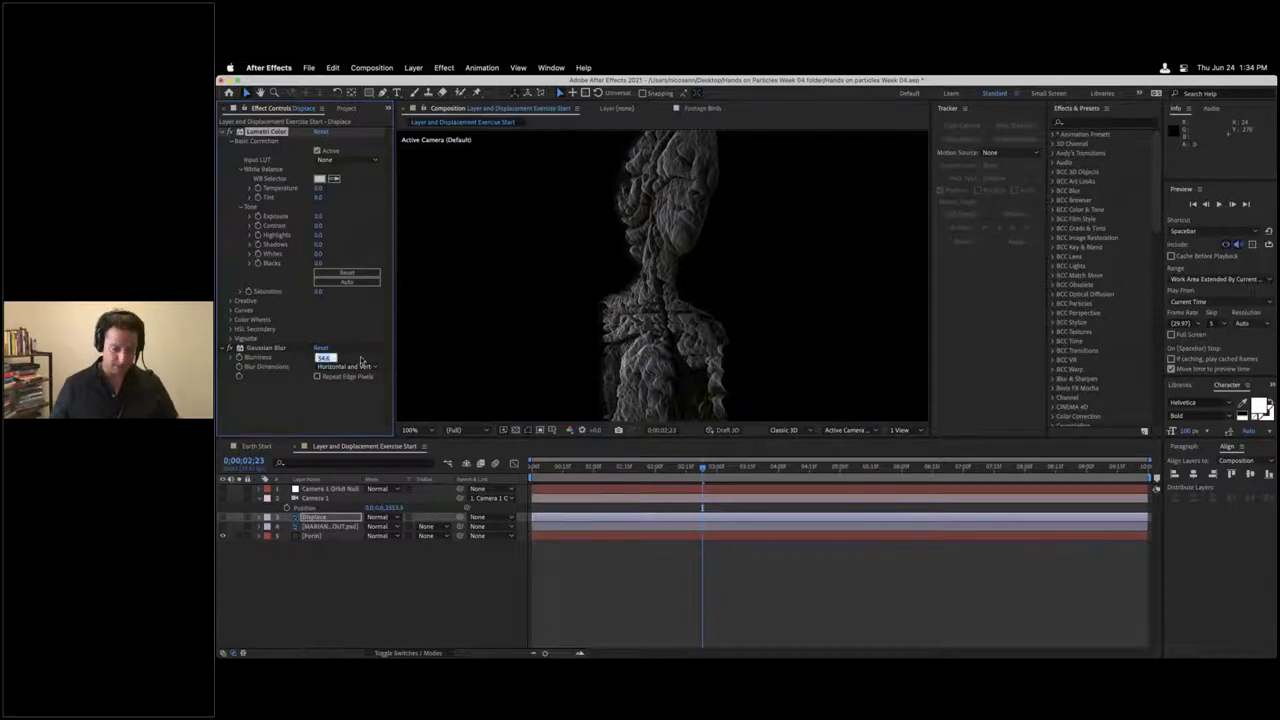
{"action": "type", "text": "20"}
{"action": "key", "text": "Return"}
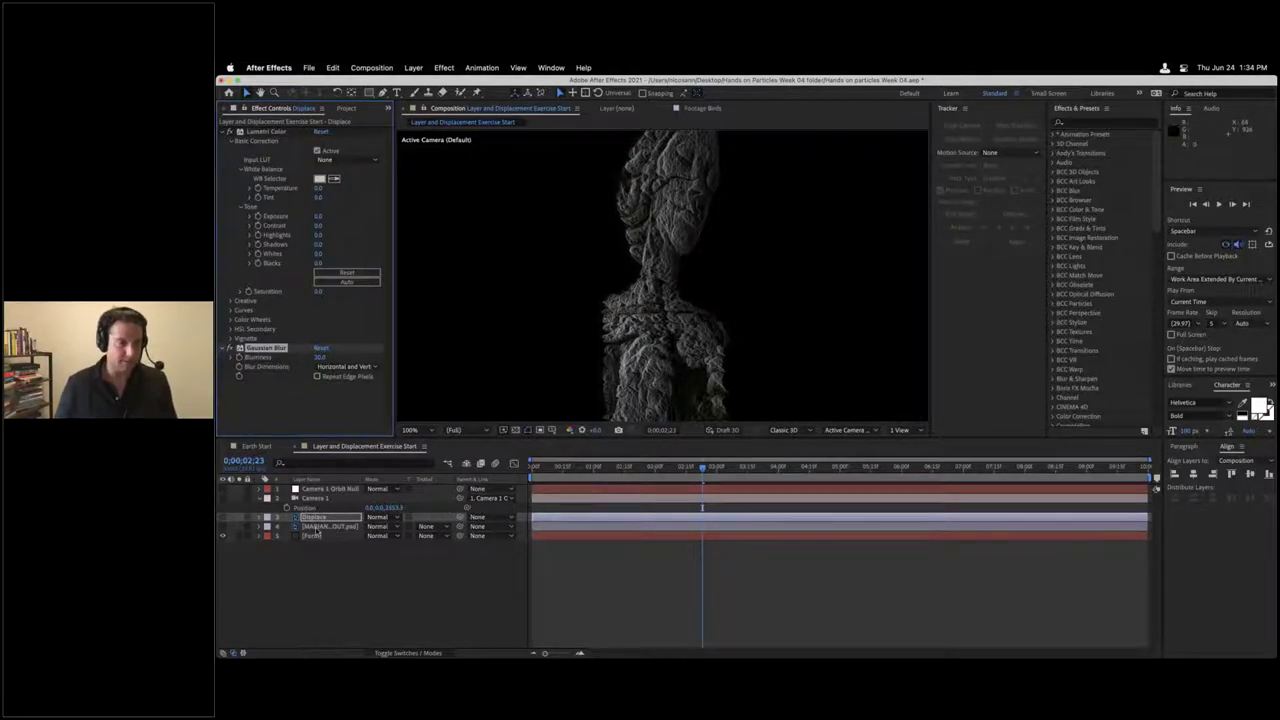
Step: Turn off Invert Map in the Form layer's displacement settings
{"action": "left_click", "coordinate": [318, 537]}
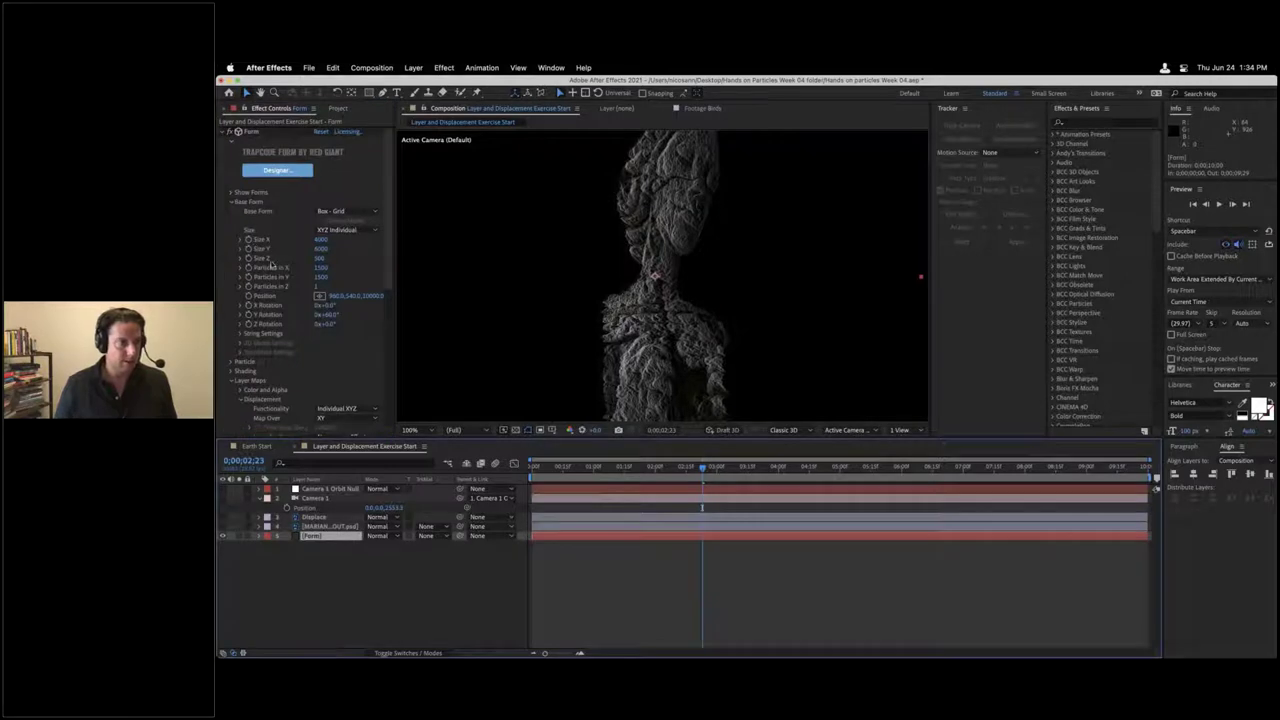
{"action": "scroll", "coordinate": [270, 262], "scroll_direction": "down", "scroll_amount": 3}
{"action": "scroll", "coordinate": [270, 262], "scroll_direction": "down", "scroll_amount": 3}
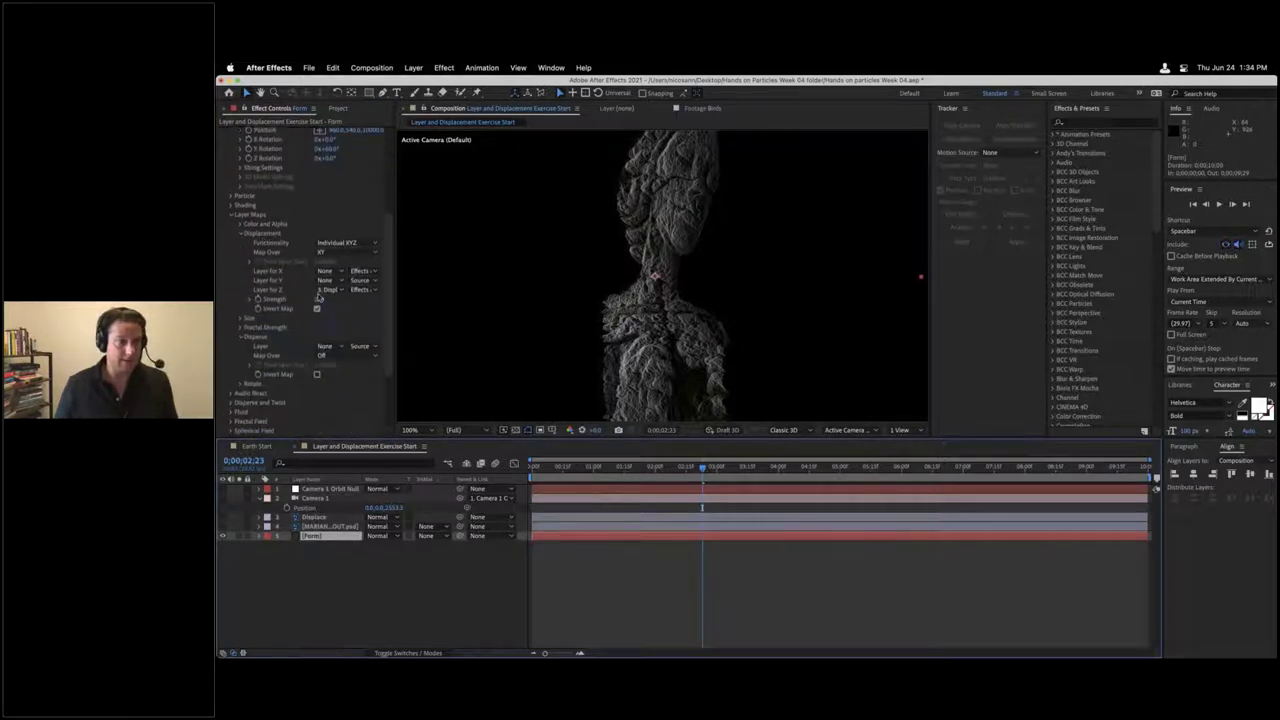
{"action": "left_click", "coordinate": [317, 309]}
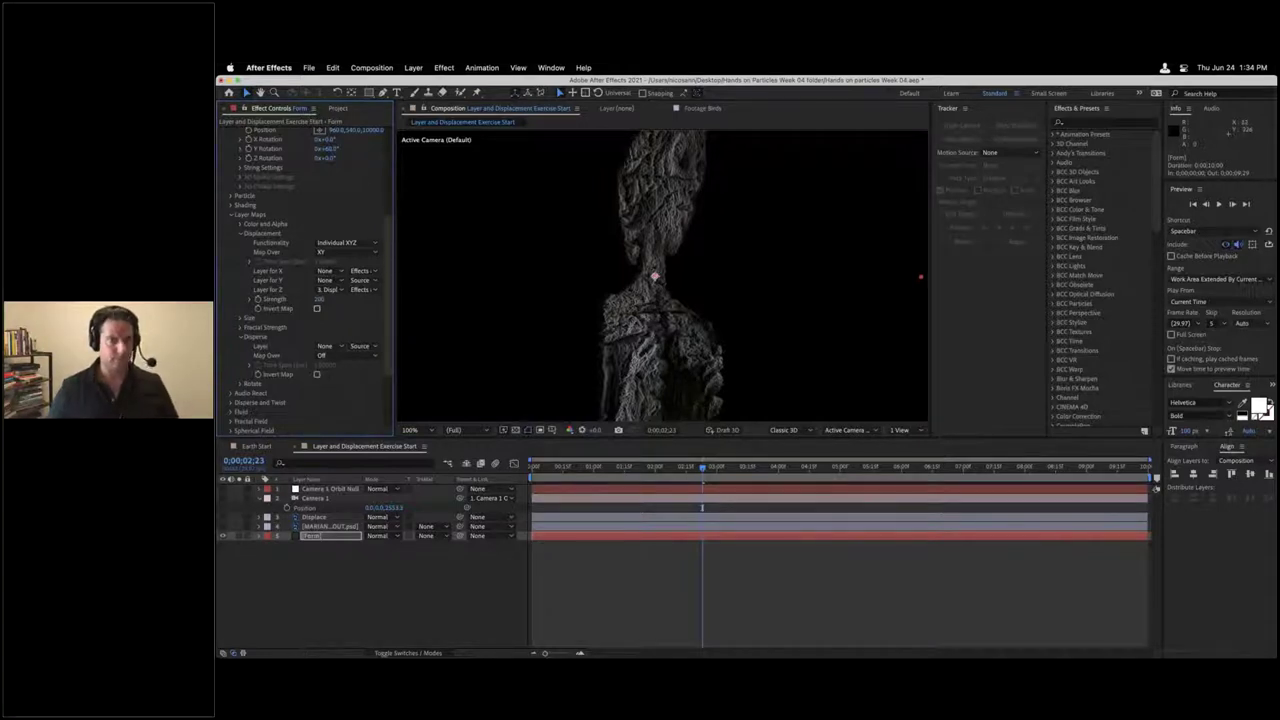
{"action": "left_click", "coordinate": [215, 207]}
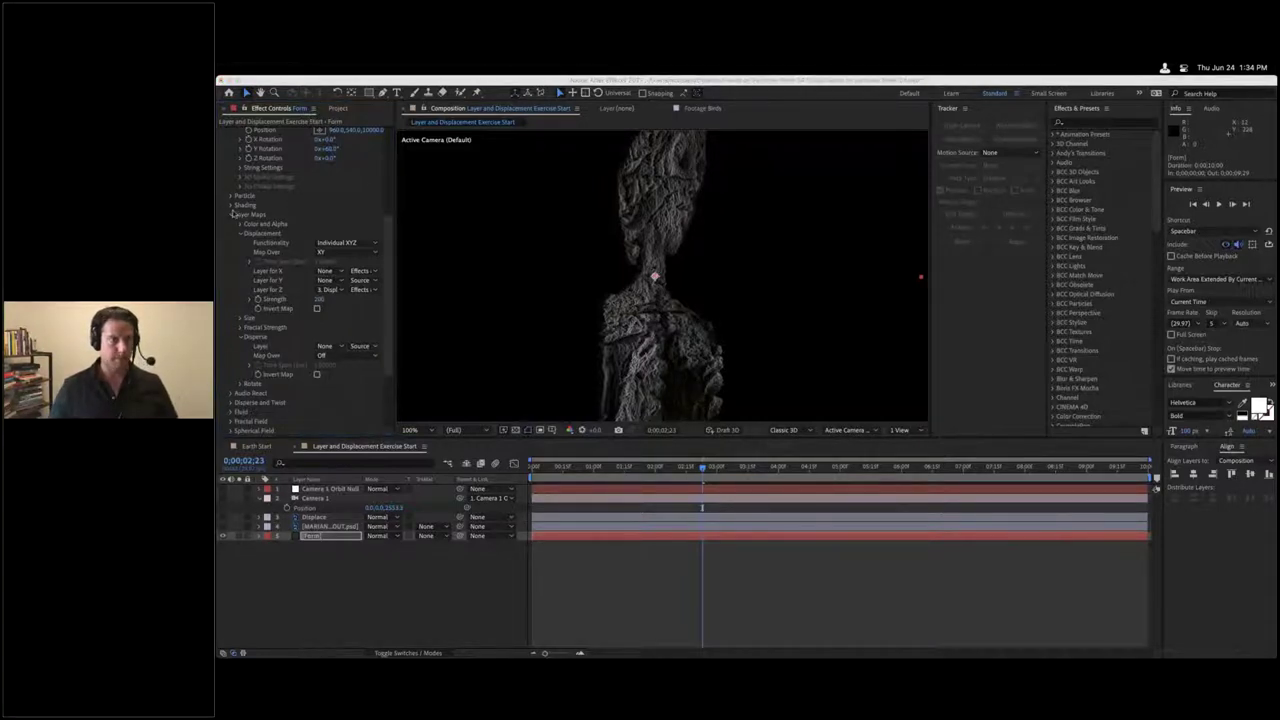
Step: Set Base Form Y Rotation to 90°, then back to 0°
{"action": "scroll", "coordinate": [263, 316], "scroll_direction": "up", "scroll_amount": 5}
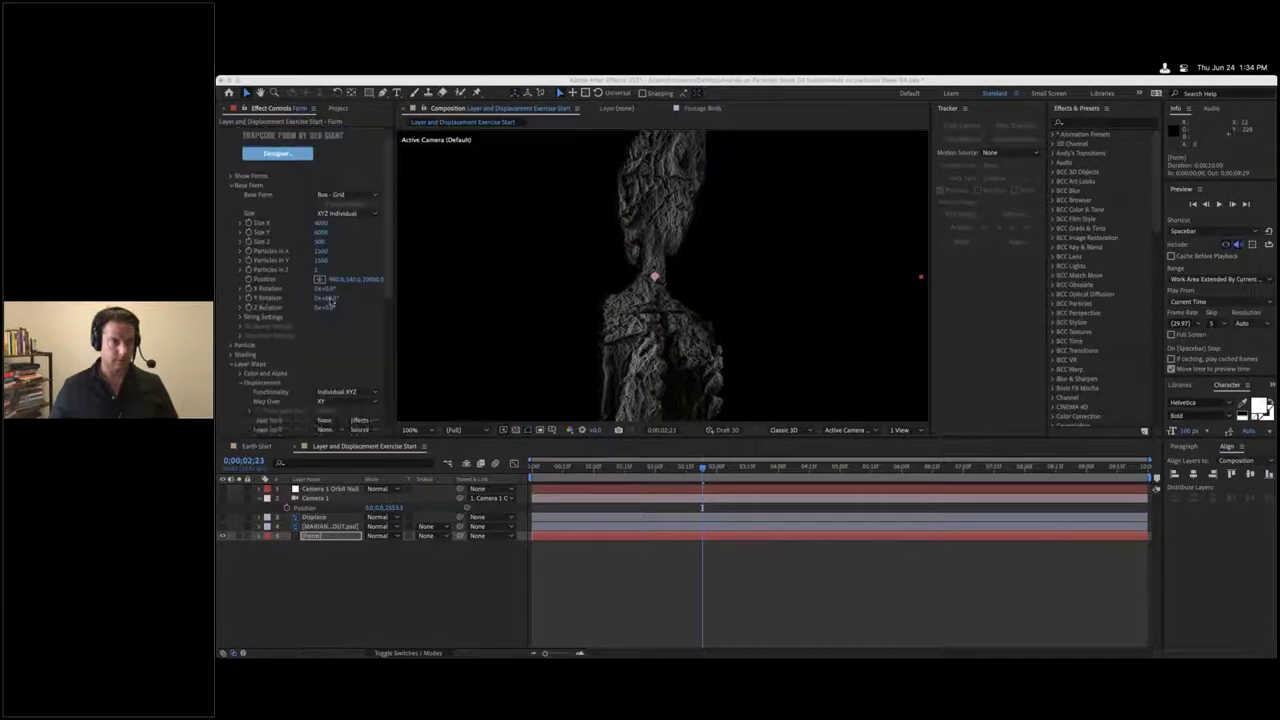
{"action": "left_click", "coordinate": [330, 303]}
{"action": "left_click", "coordinate": [330, 299]}
{"action": "type", "text": "90"}
{"action": "key", "text": "Return"}
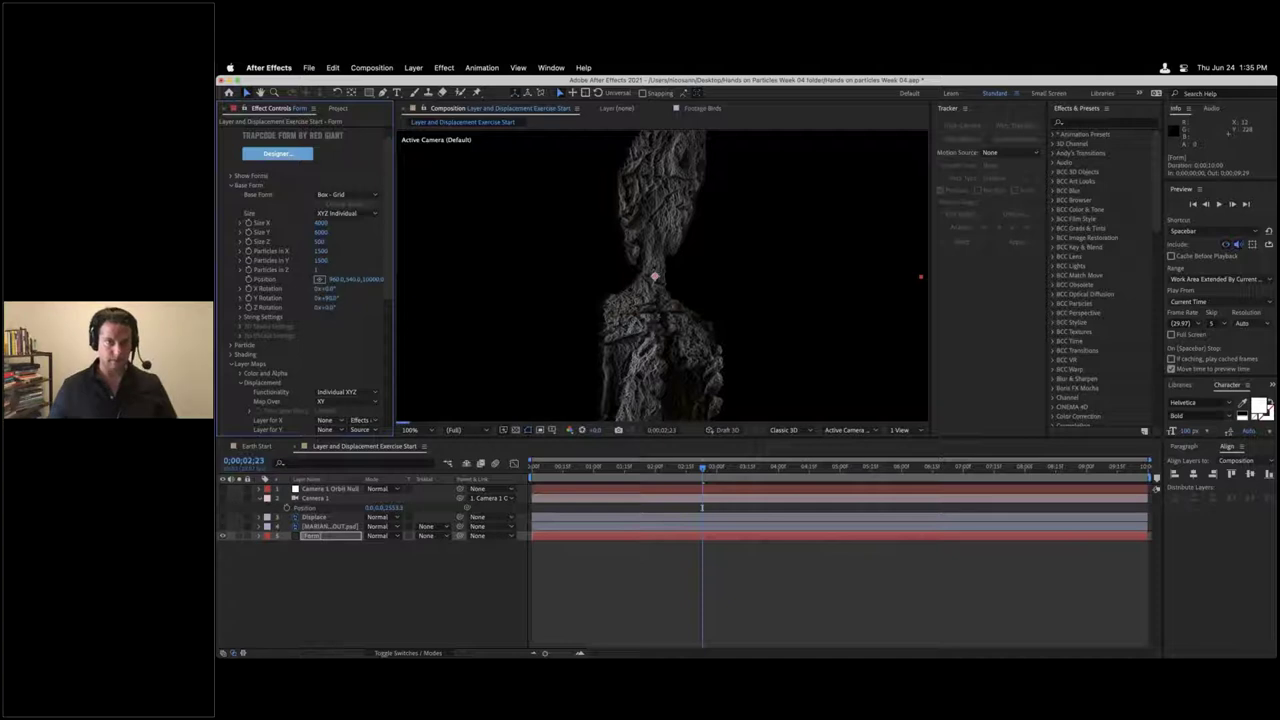
{"action": "left_click", "coordinate": [330, 299]}
{"action": "type", "text": "0"}
{"action": "key", "text": "Return"}
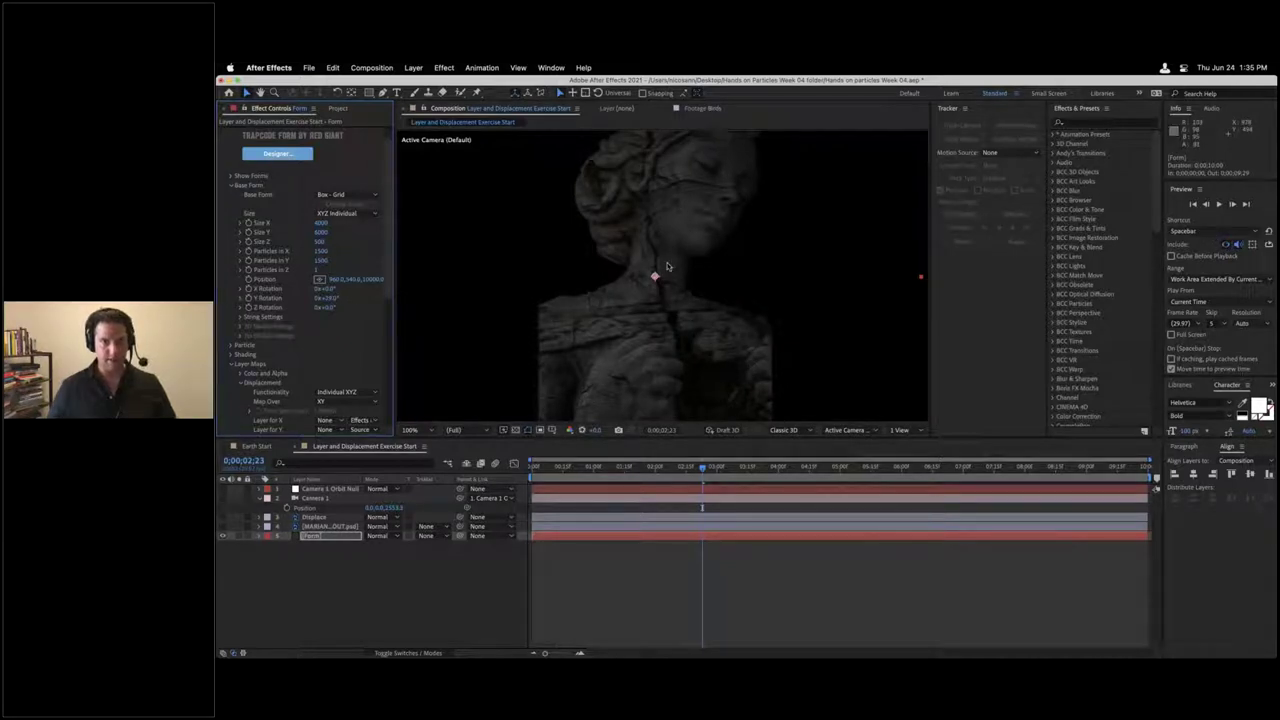
Step: Turn the statue edge-on around Y, then reset Y Rotation to 0
{"action": "left_click_drag", "start_coordinate": [325, 298], "coordinate": [330, 298]}
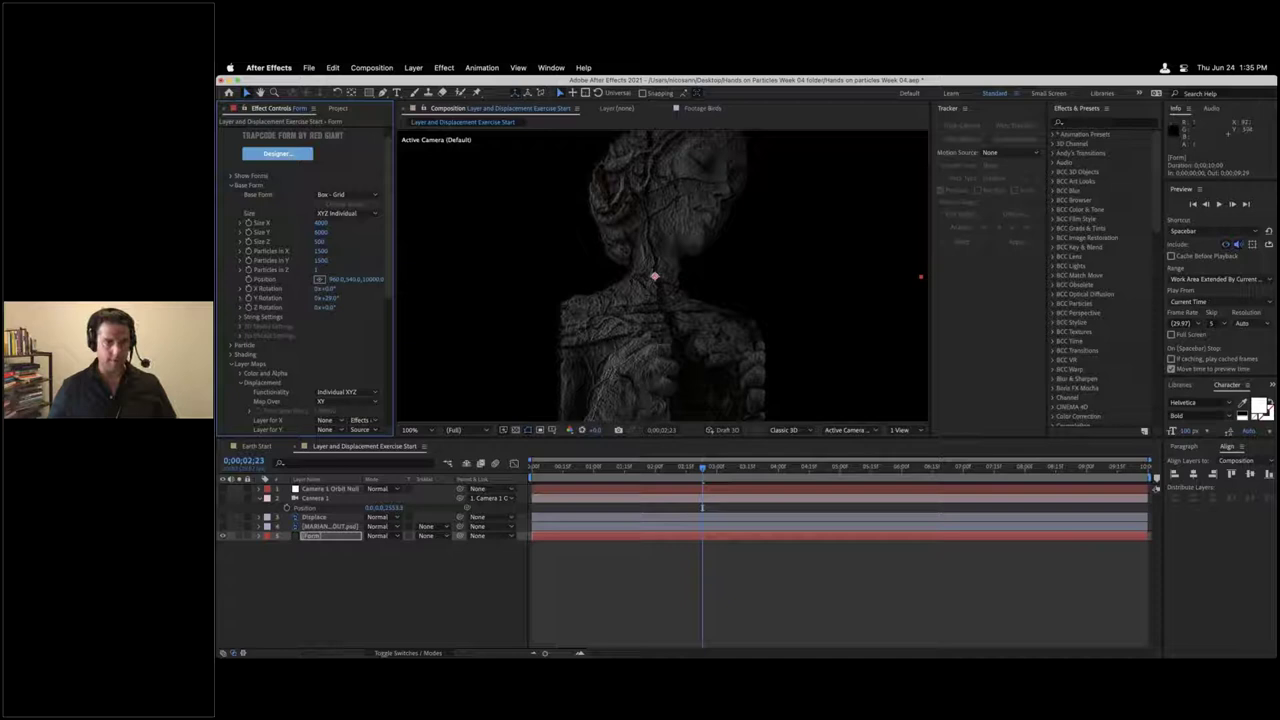
{"action": "left_click_drag", "start_coordinate": [330, 298], "coordinate": [345, 298]}
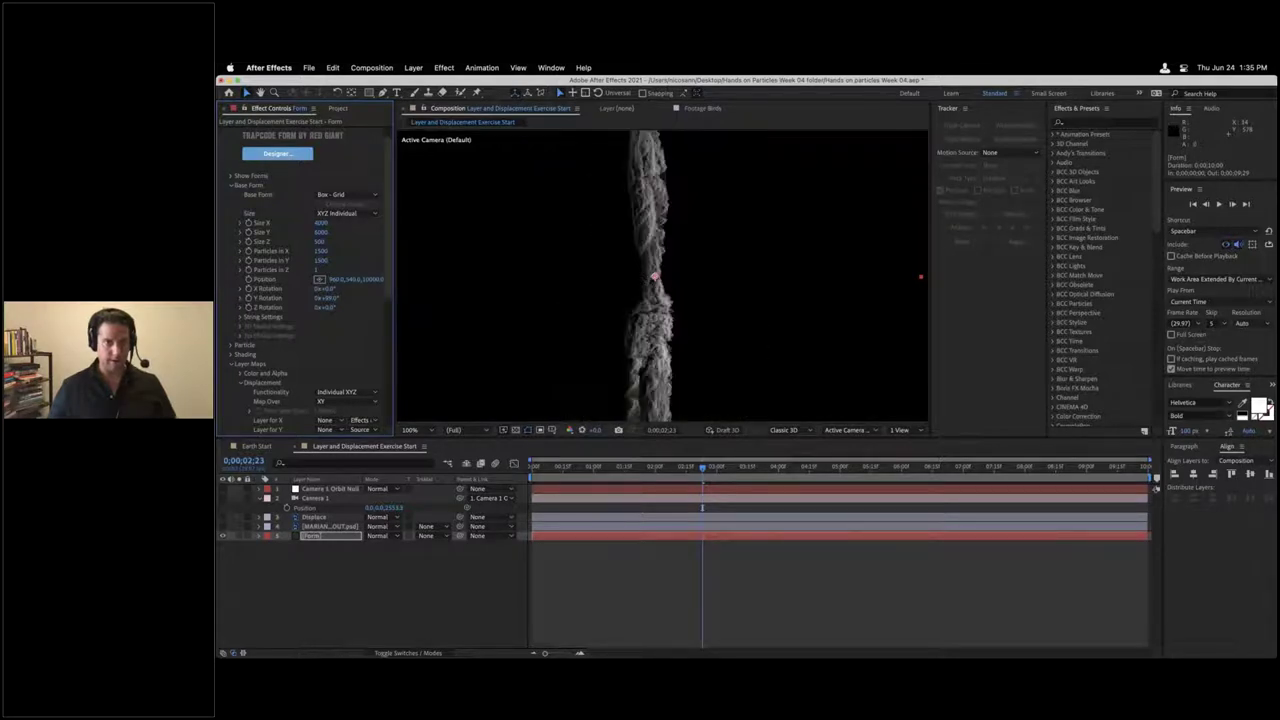
{"action": "left_click", "coordinate": [328, 298]}
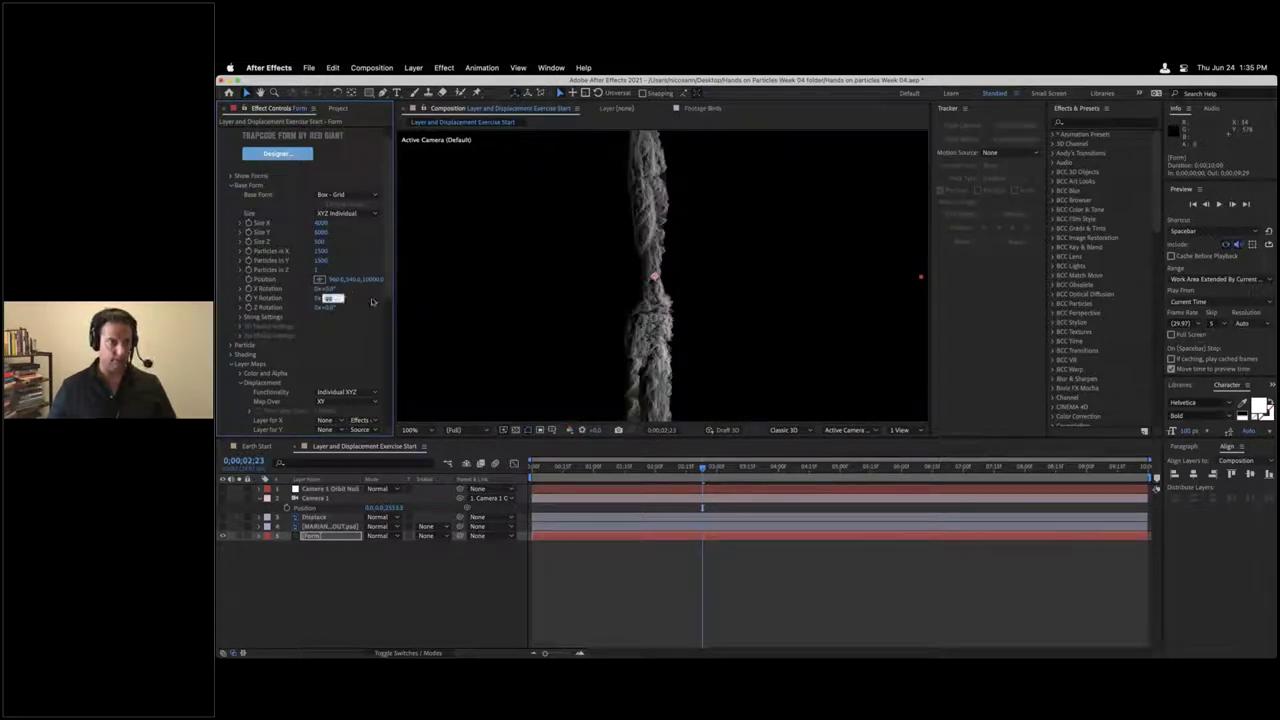
{"action": "type", "text": "0"}
{"action": "key", "text": "Return"}
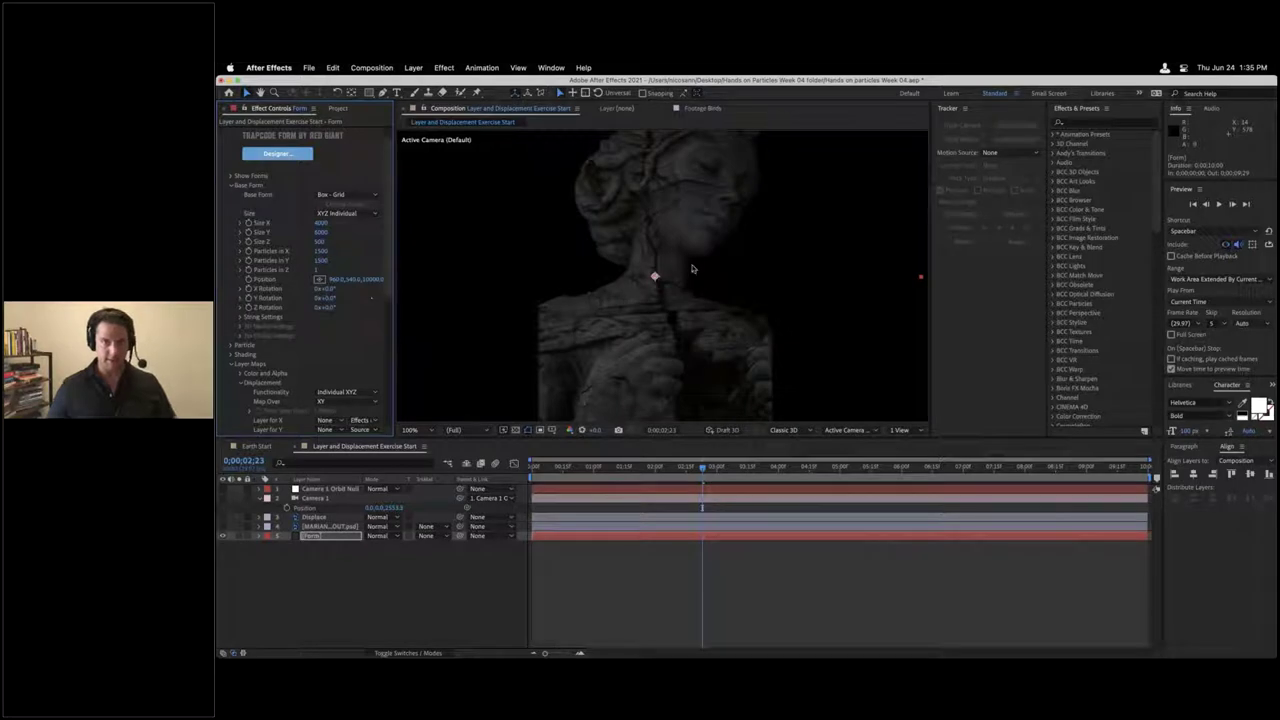
Step: Raise the Z displacement strength to 300
{"action": "scroll", "coordinate": [305, 280], "scroll_direction": "down", "scroll_amount": 6}
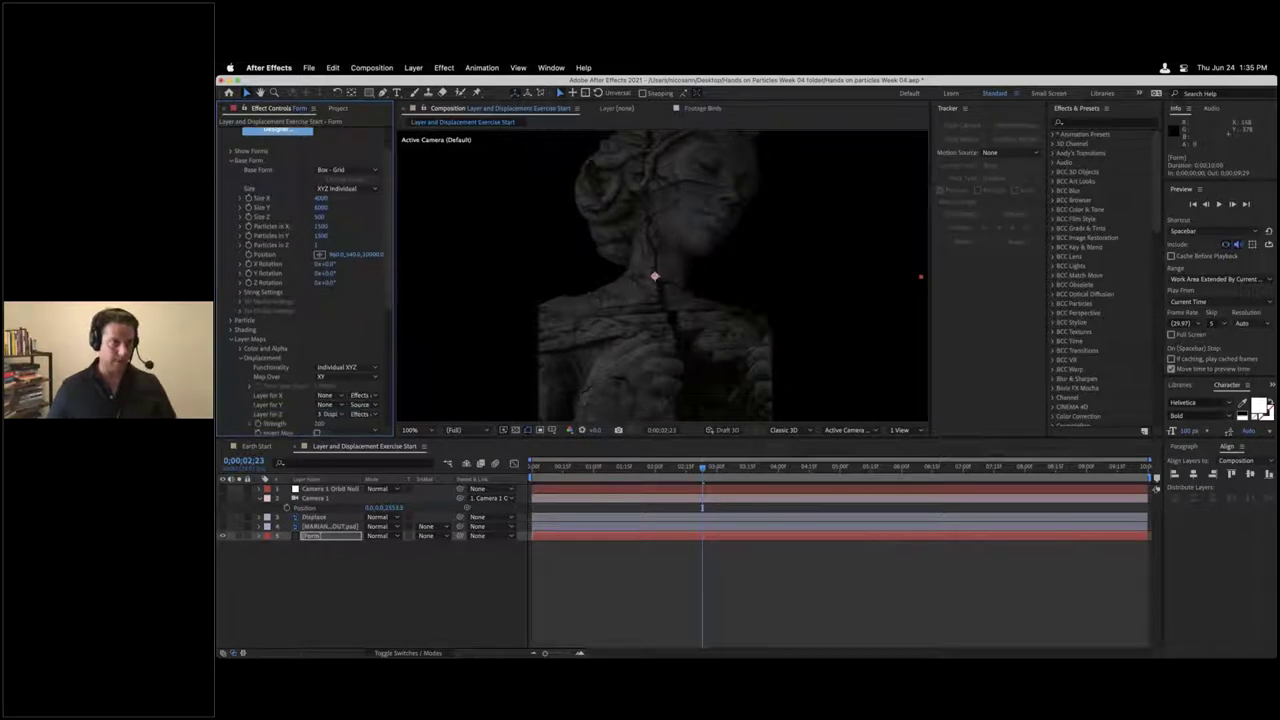
{"action": "left_click", "coordinate": [320, 299]}
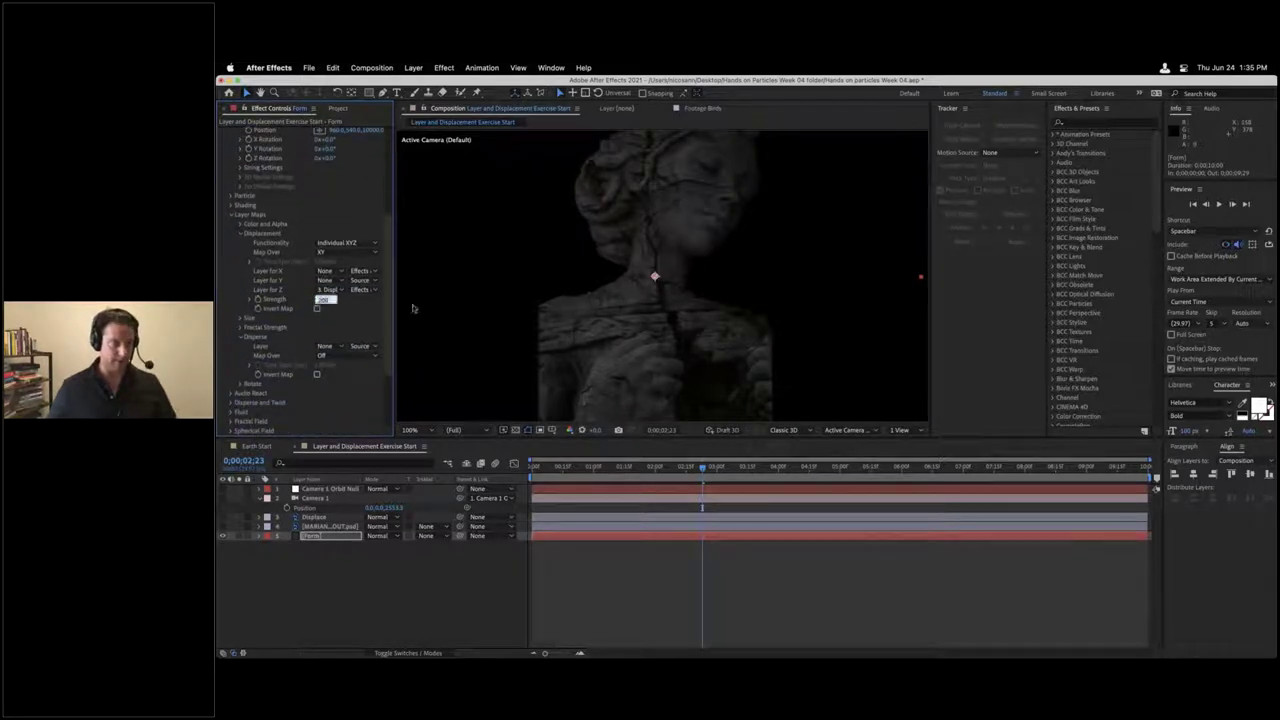
{"action": "type", "text": "300"}
{"action": "key", "text": "Return"}
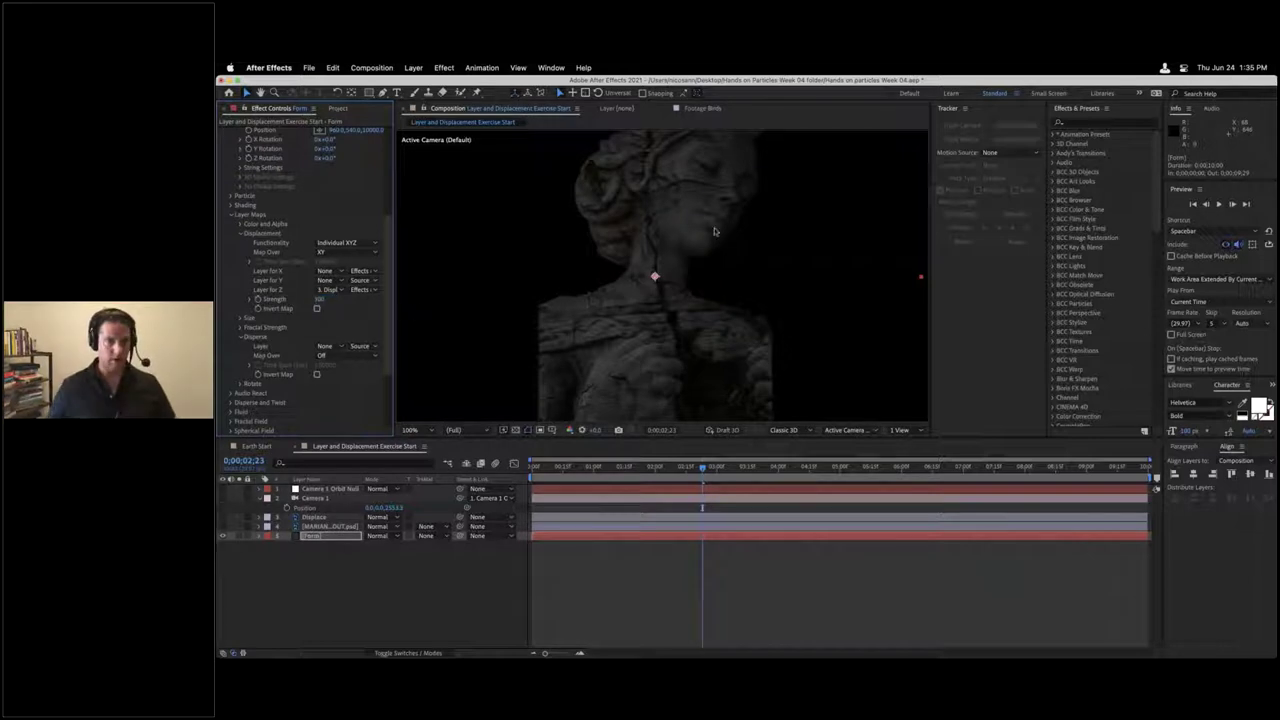
{"action": "scroll", "coordinate": [301, 187], "scroll_direction": "up", "scroll_amount": 1}
{"action": "scroll", "coordinate": [301, 187], "scroll_direction": "up", "scroll_amount": 1}
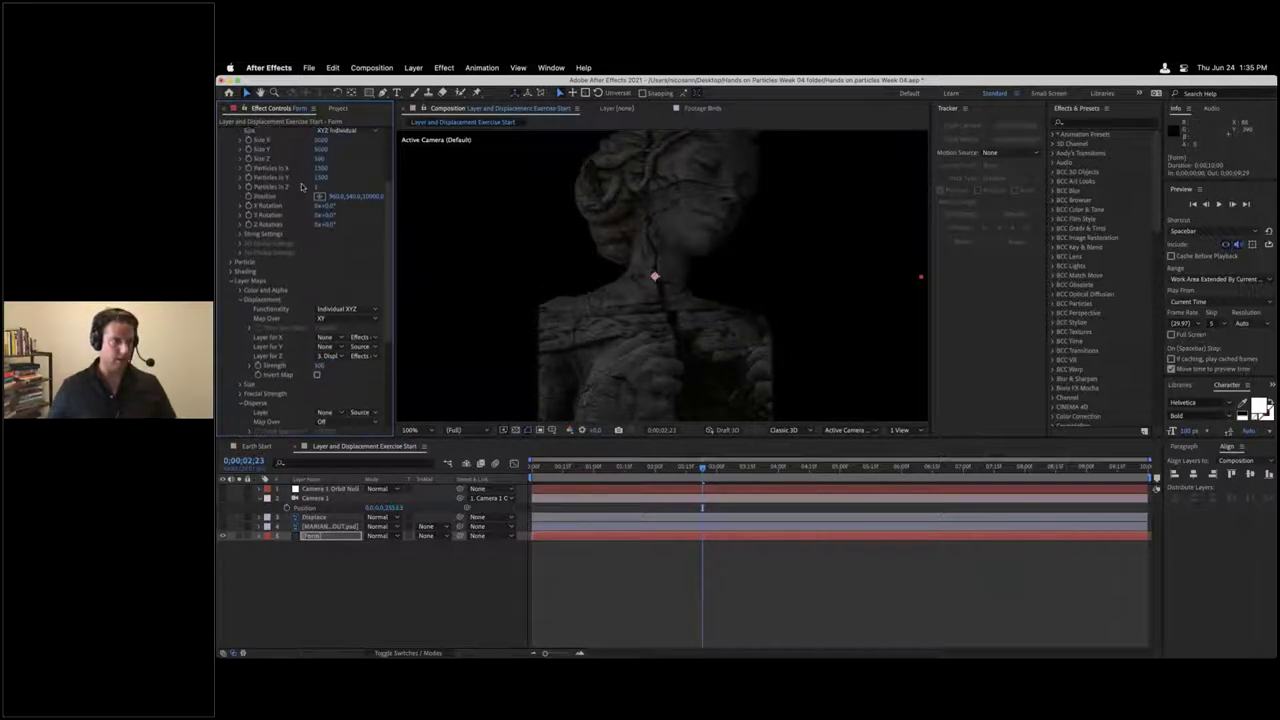
Step: Collapse Displacement and show the Fractal Strength and Disperse layer map settings
{"action": "left_click", "coordinate": [231, 283]}
{"action": "left_click", "coordinate": [232, 346]}
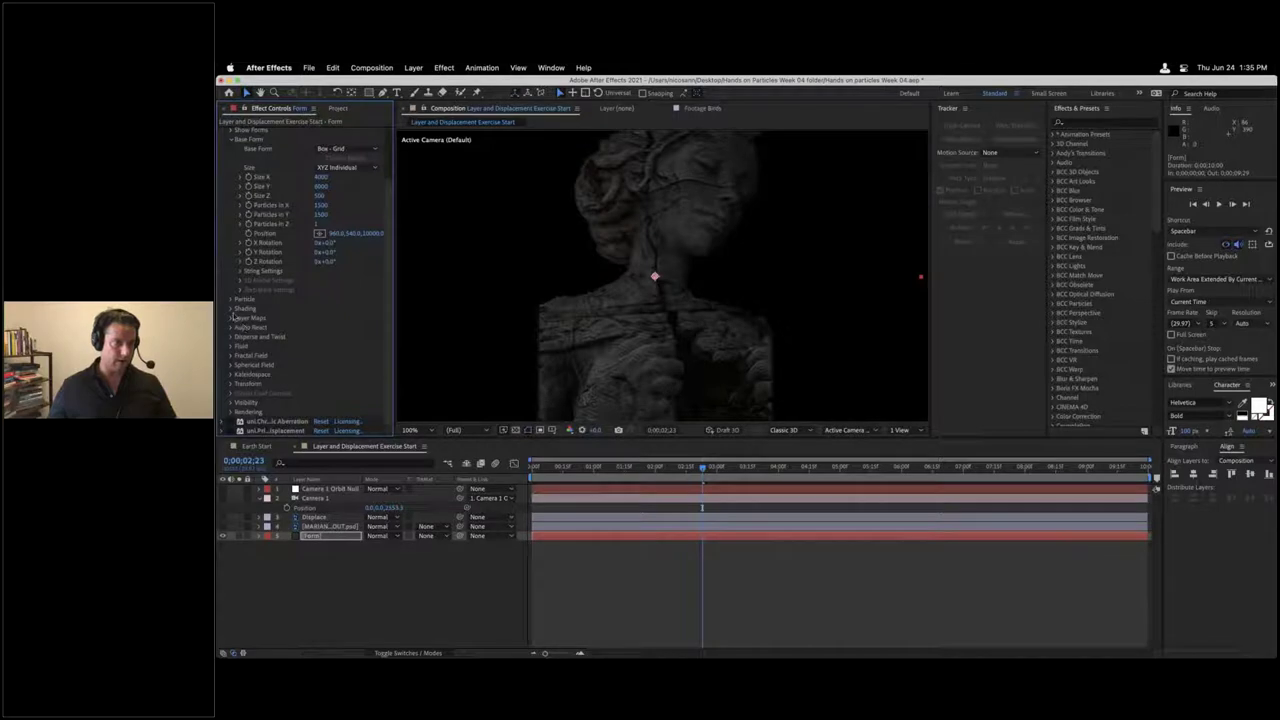
{"action": "left_click", "coordinate": [233, 318]}
{"action": "left_click", "coordinate": [240, 282]}
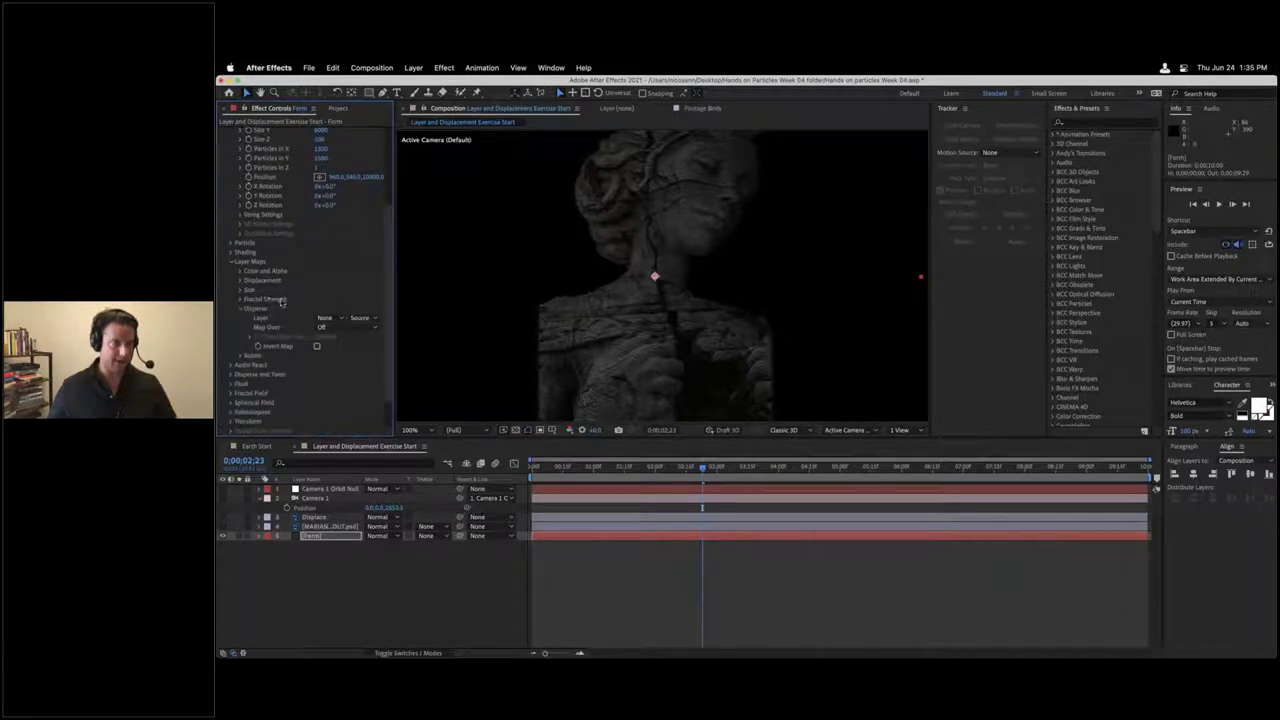
{"action": "left_click", "coordinate": [240, 309]}
{"action": "left_click", "coordinate": [240, 299]}
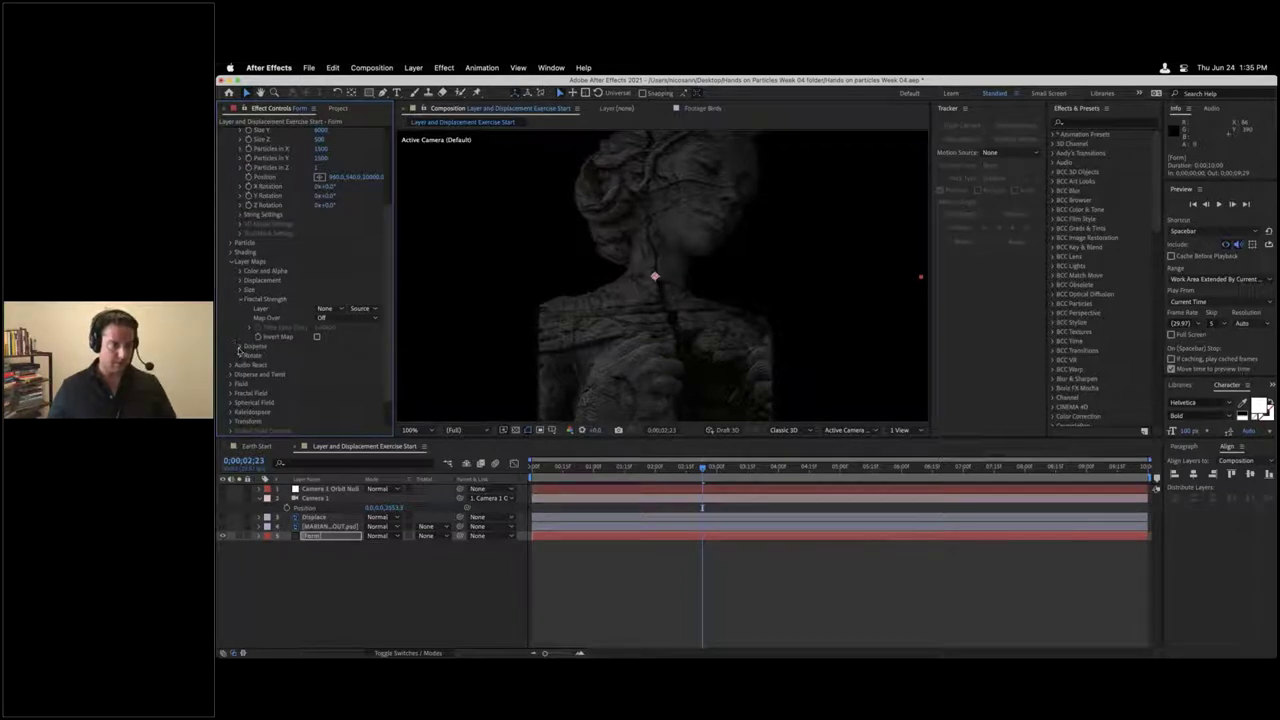
{"action": "left_click", "coordinate": [240, 347]}
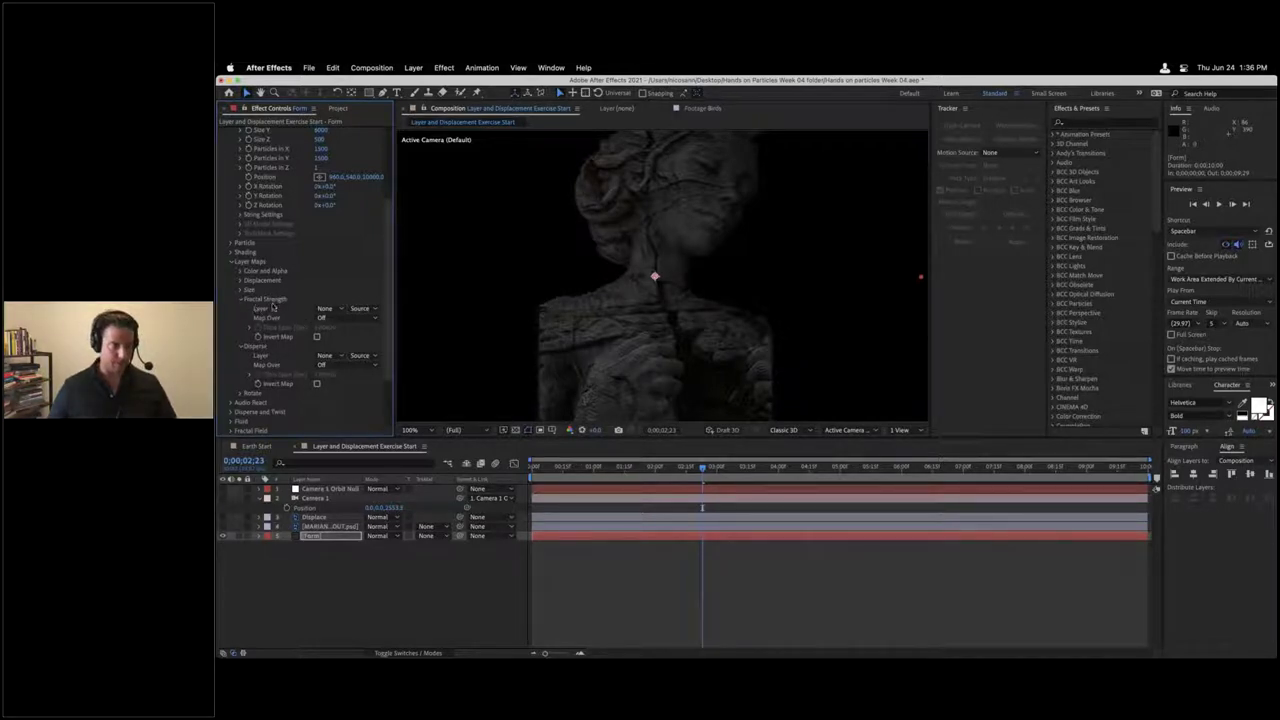
{"action": "scroll", "coordinate": [265, 318], "scroll_direction": "down", "scroll_amount": 3}
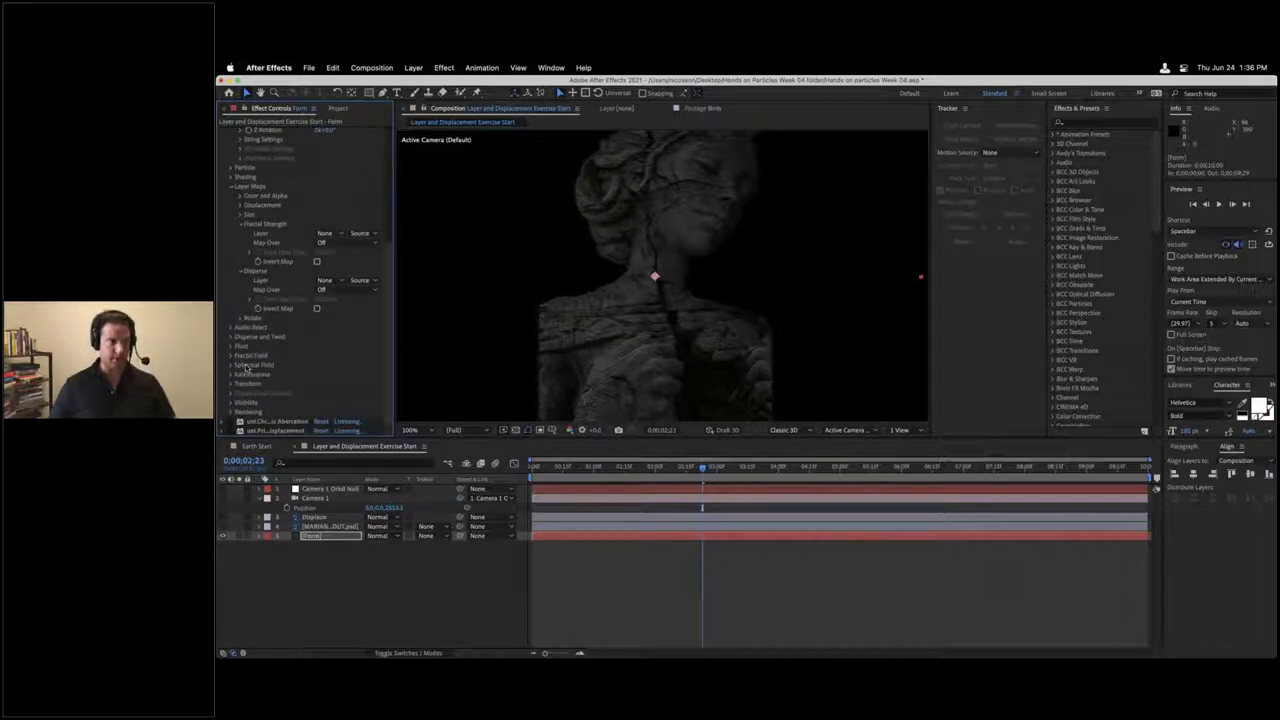
{"action": "scroll", "coordinate": [248, 368], "scroll_direction": "up", "scroll_amount": 2}
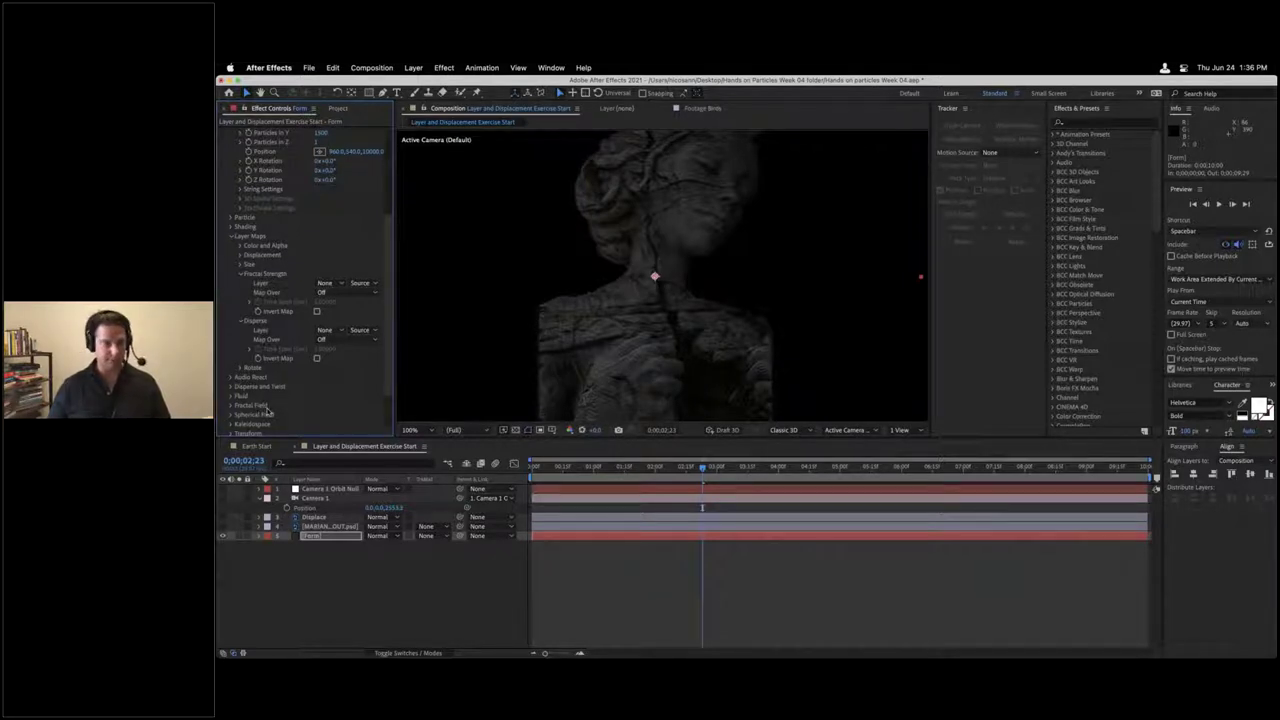
{"action": "left_click", "coordinate": [241, 275]}
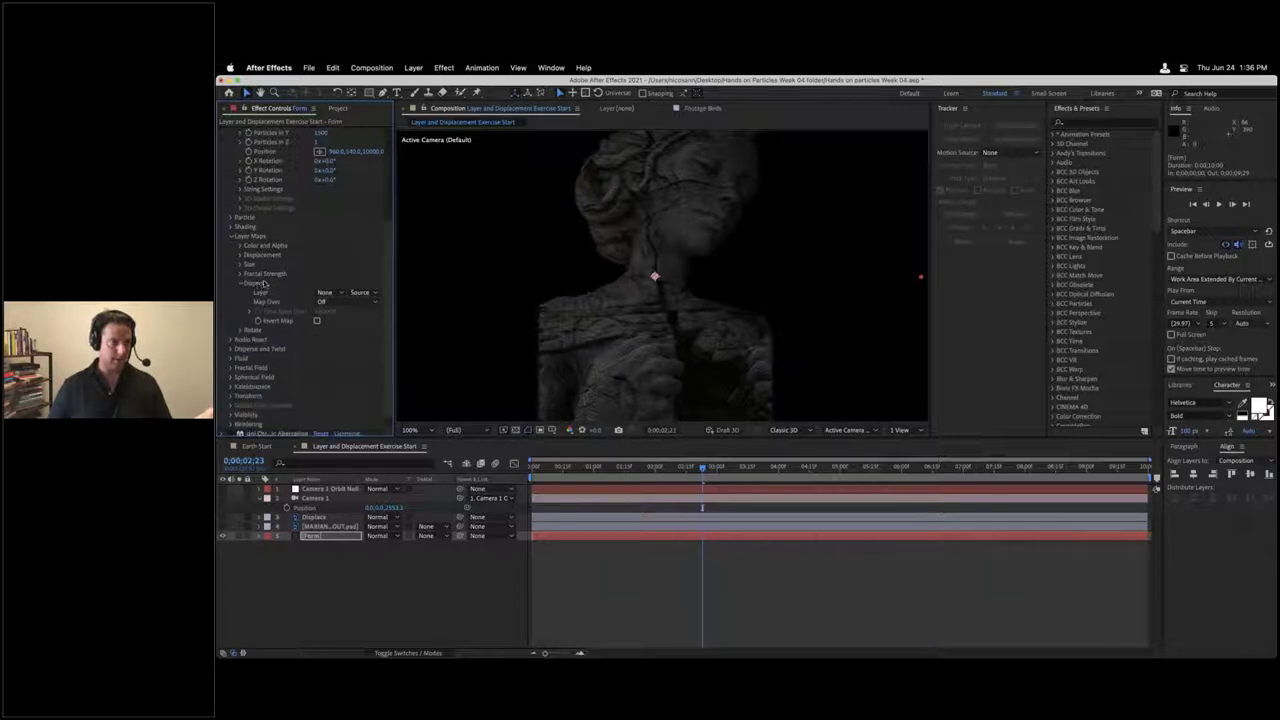
Step: Duplicate MARIANNA_CUTOUT.psd as a visible layer named 'Disperse'
{"action": "left_click", "coordinate": [330, 526]}
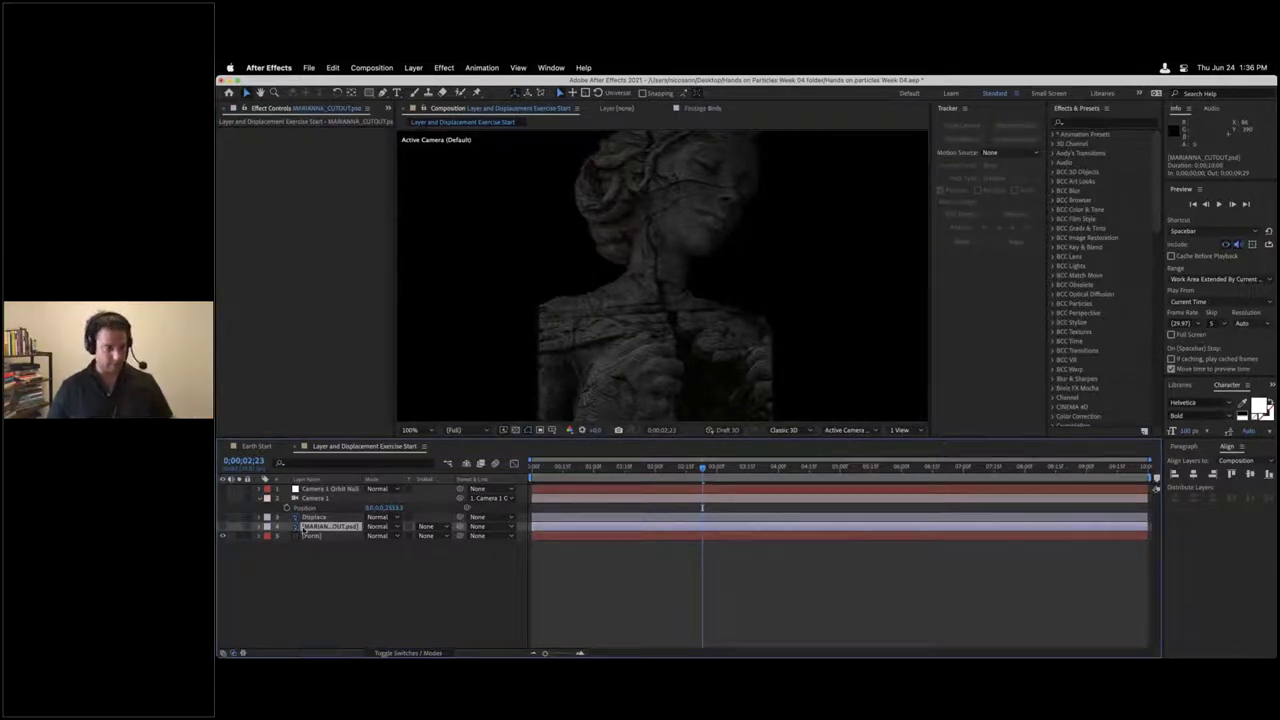
{"action": "key", "text": "super+d"}
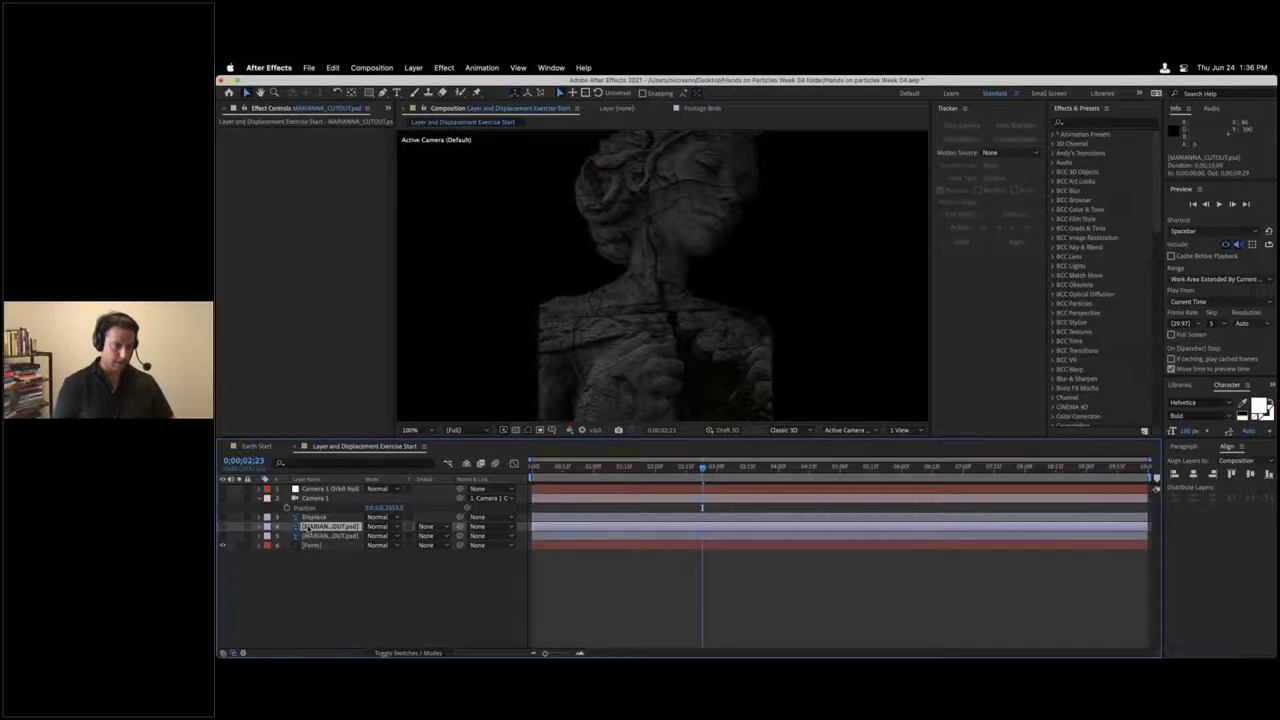
{"action": "key", "text": "Return"}
{"action": "type", "text": "Dispe"}
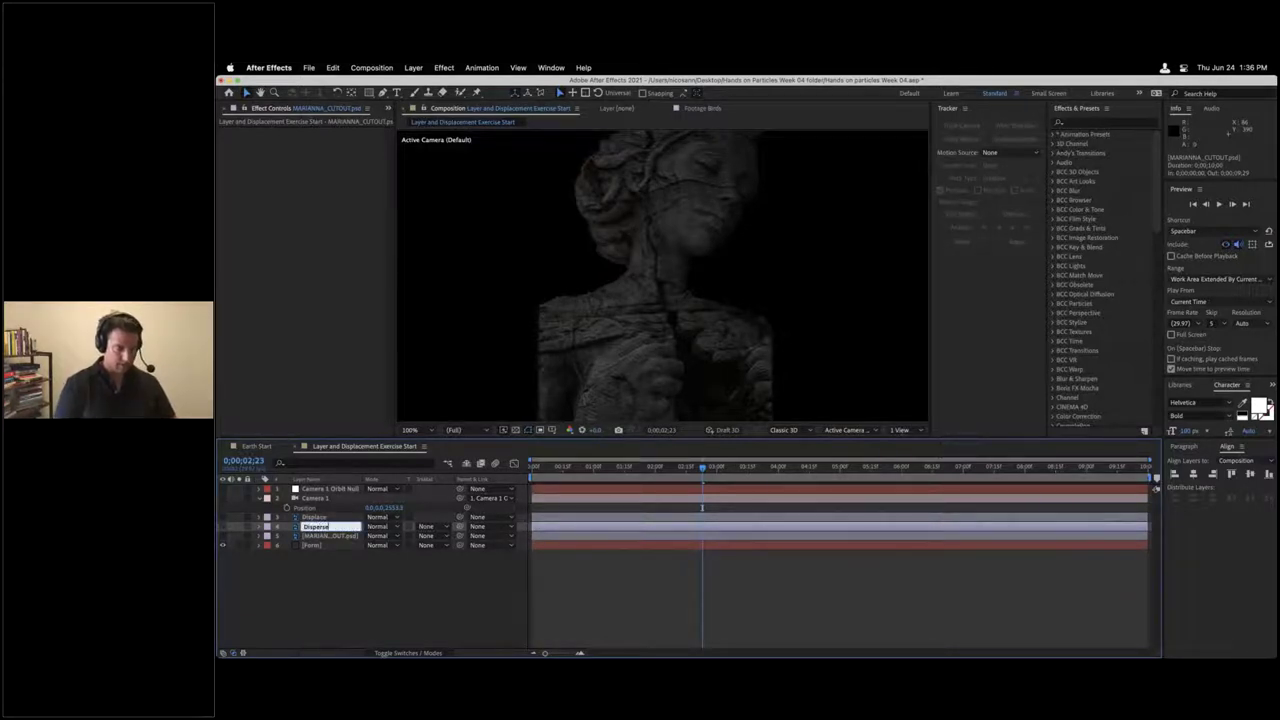
{"action": "type", "text": "rse"}
{"action": "key", "text": "Return"}
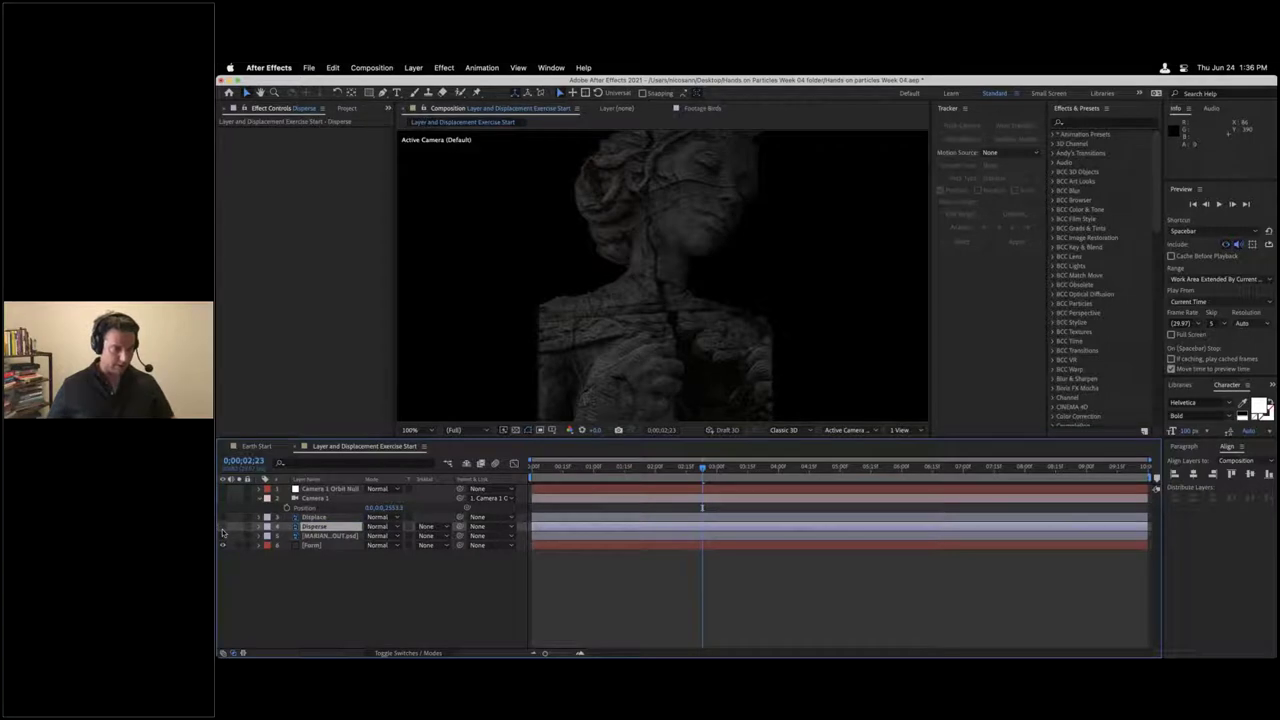
{"action": "left_click", "coordinate": [222, 527]}
{"action": "left_click", "coordinate": [316, 530]}
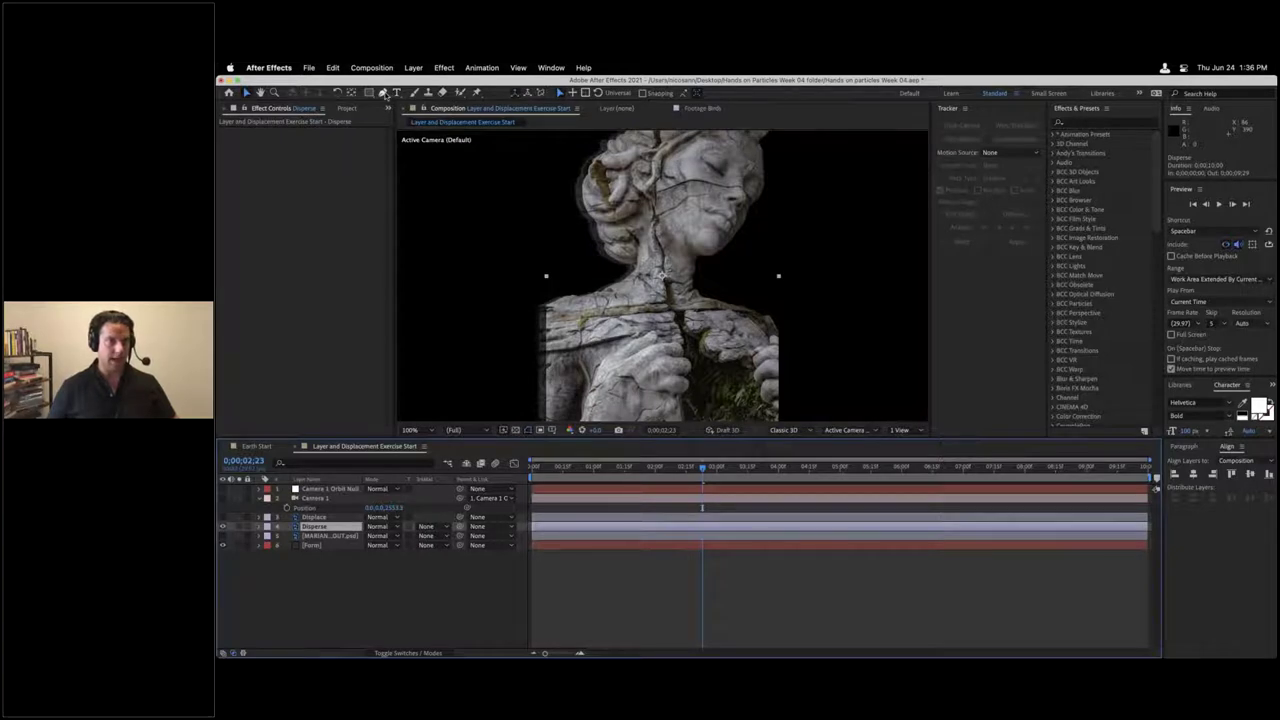
{"action": "left_click", "coordinate": [381, 92]}
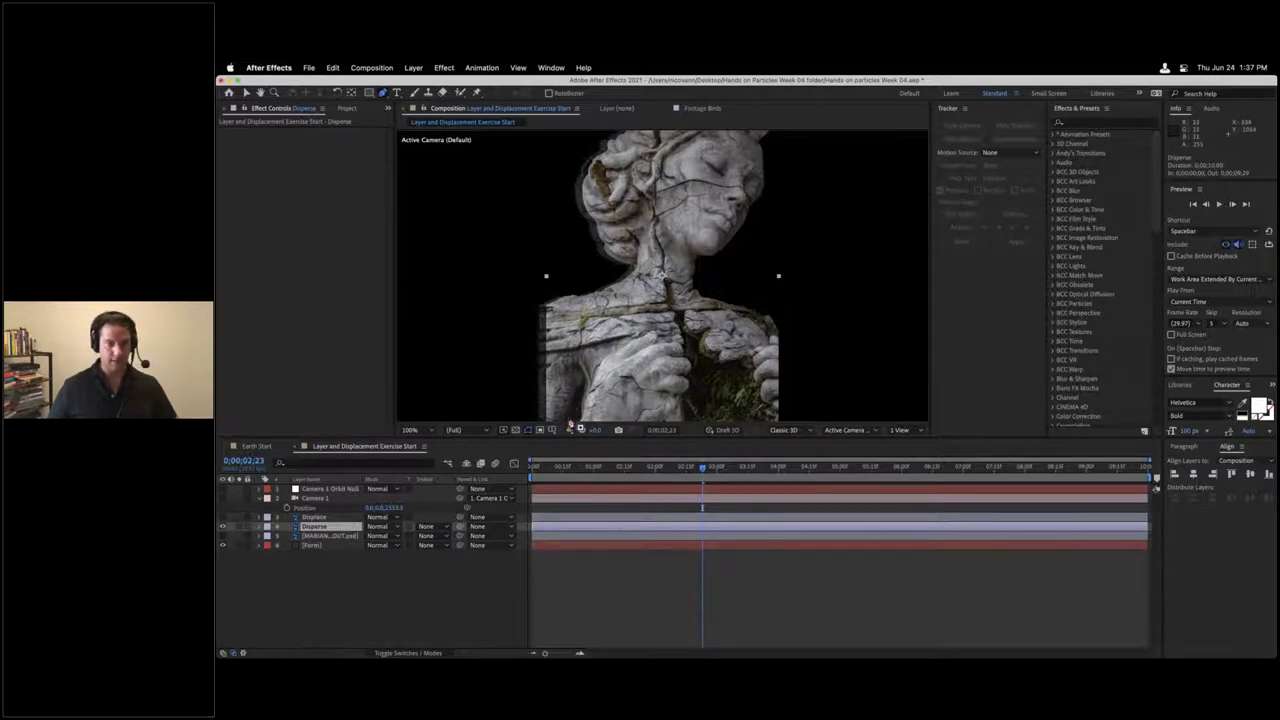
Step: Draw a closed Pen mask around the statue's head and torso on the Disperse layer
{"action": "left_click", "coordinate": [584, 353]}
{"action": "left_click", "coordinate": [575, 331]}
{"action": "left_click", "coordinate": [571, 323]}
{"action": "left_click", "coordinate": [617, 299]}
{"action": "left_click", "coordinate": [640, 285]}
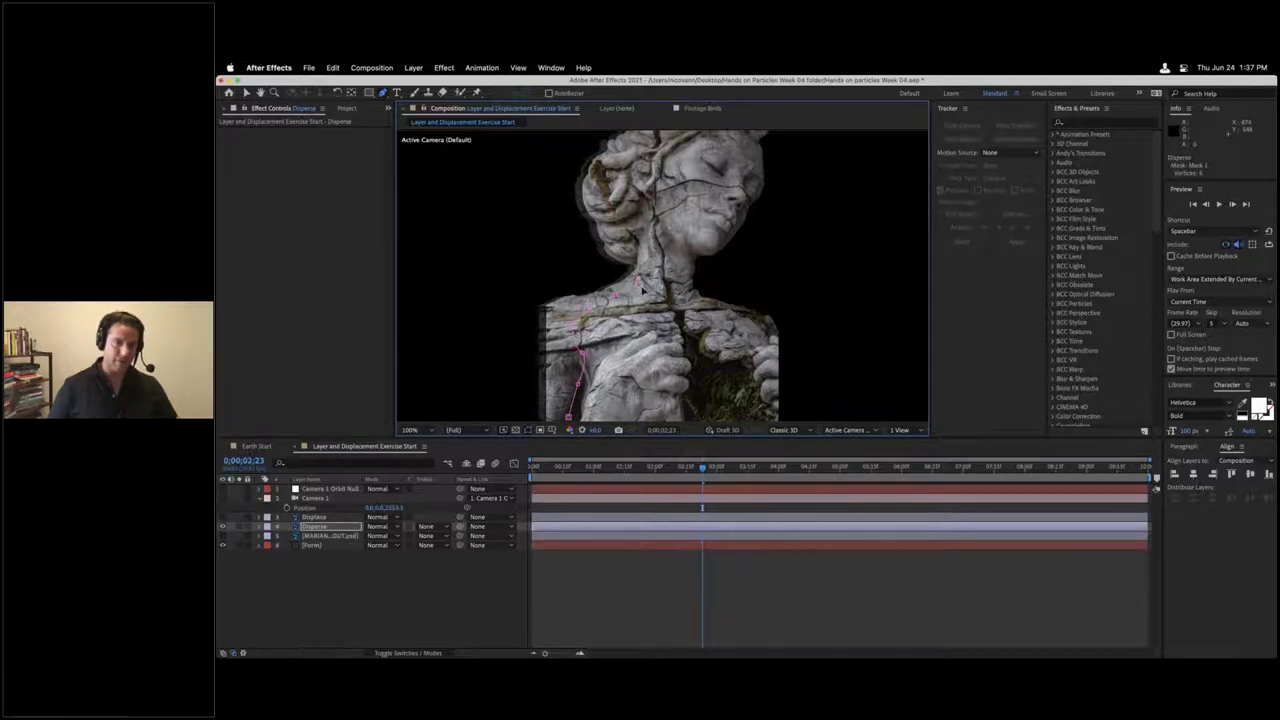
{"action": "left_click", "coordinate": [643, 258]}
{"action": "left_click", "coordinate": [612, 215]}
{"action": "left_click", "coordinate": [613, 176]}
{"action": "left_click", "coordinate": [606, 174]}
{"action": "left_click", "coordinate": [640, 144]}
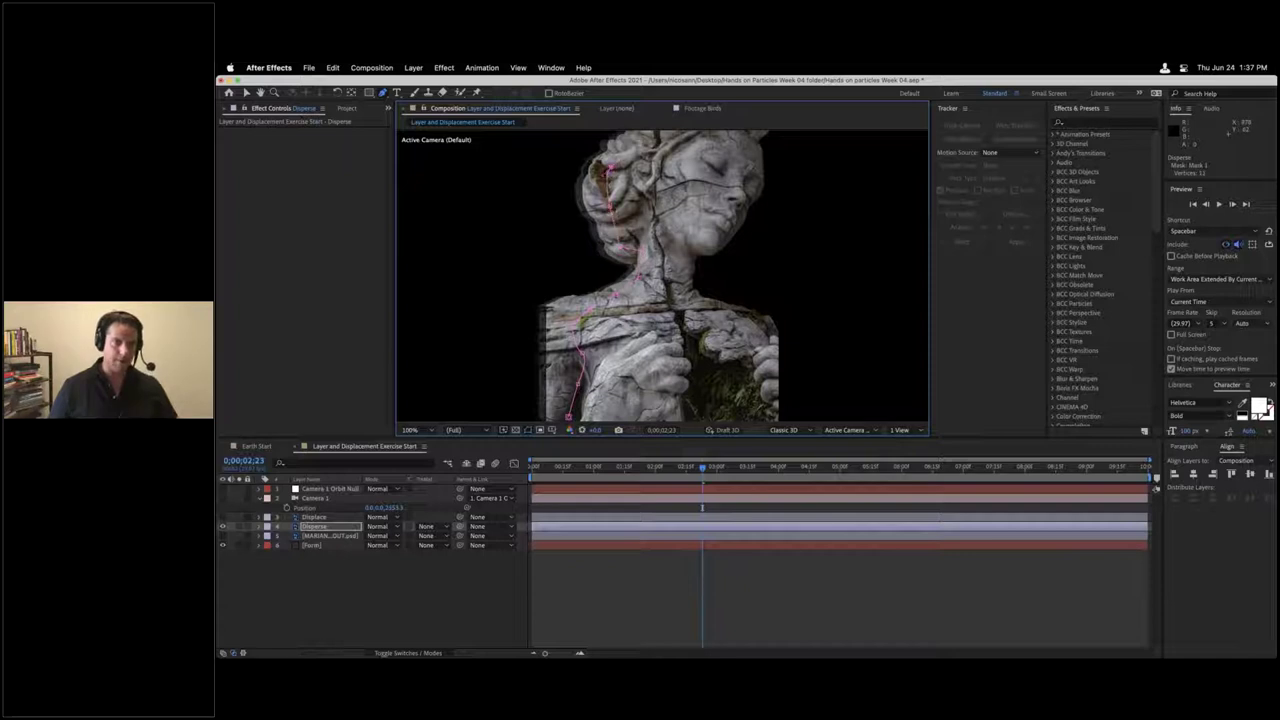
{"action": "left_click", "coordinate": [735, 140]}
{"action": "left_click", "coordinate": [750, 152]}
{"action": "left_click", "coordinate": [757, 170]}
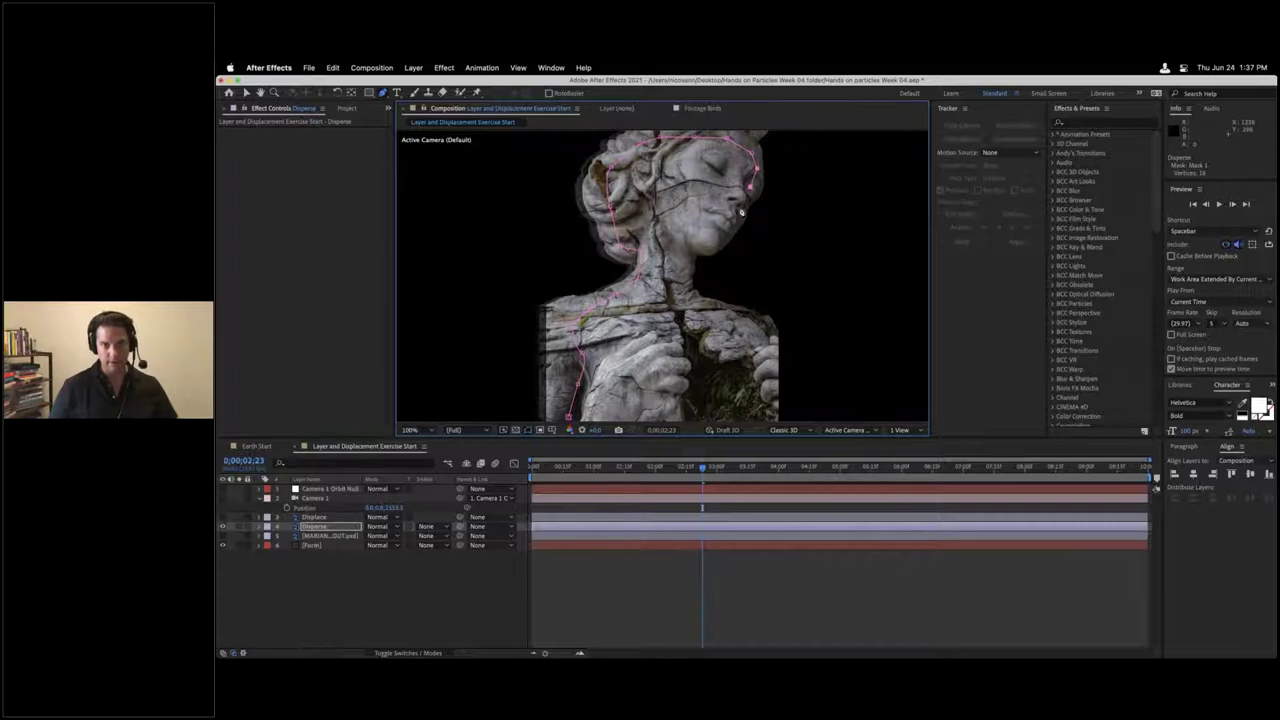
{"action": "left_click", "coordinate": [740, 210]}
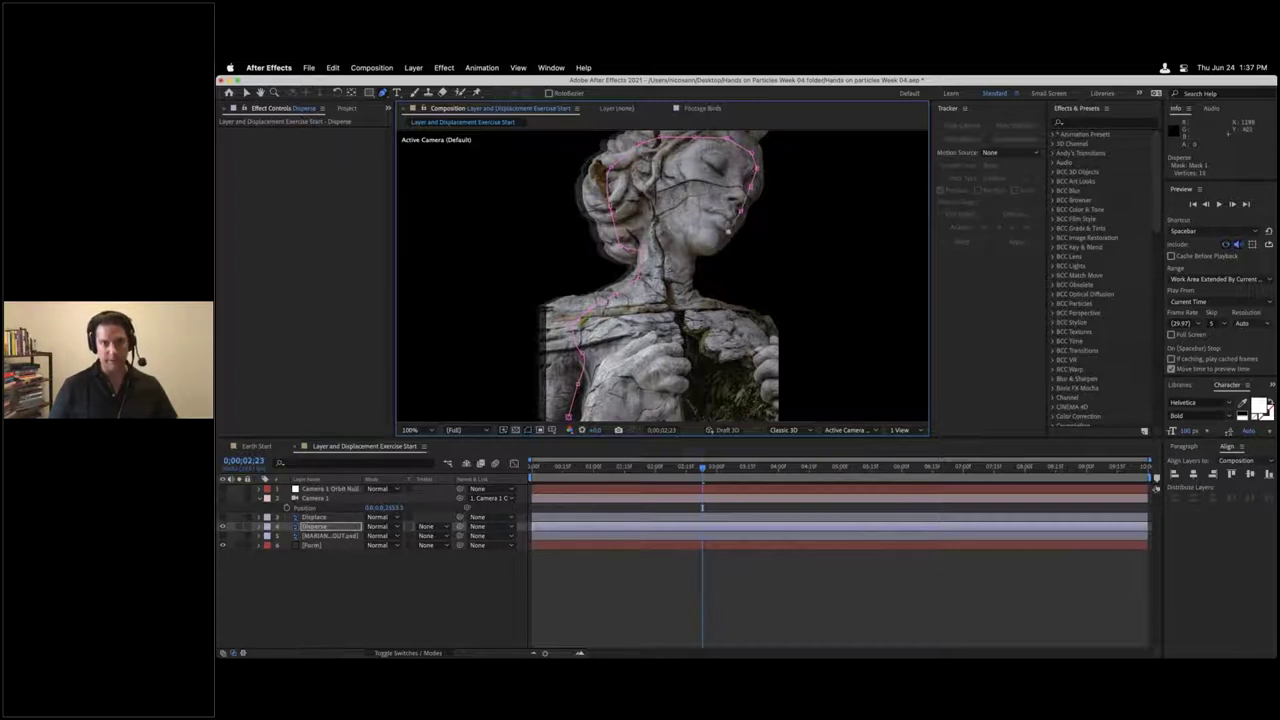
{"action": "left_click", "coordinate": [690, 267]}
{"action": "left_click", "coordinate": [690, 289]}
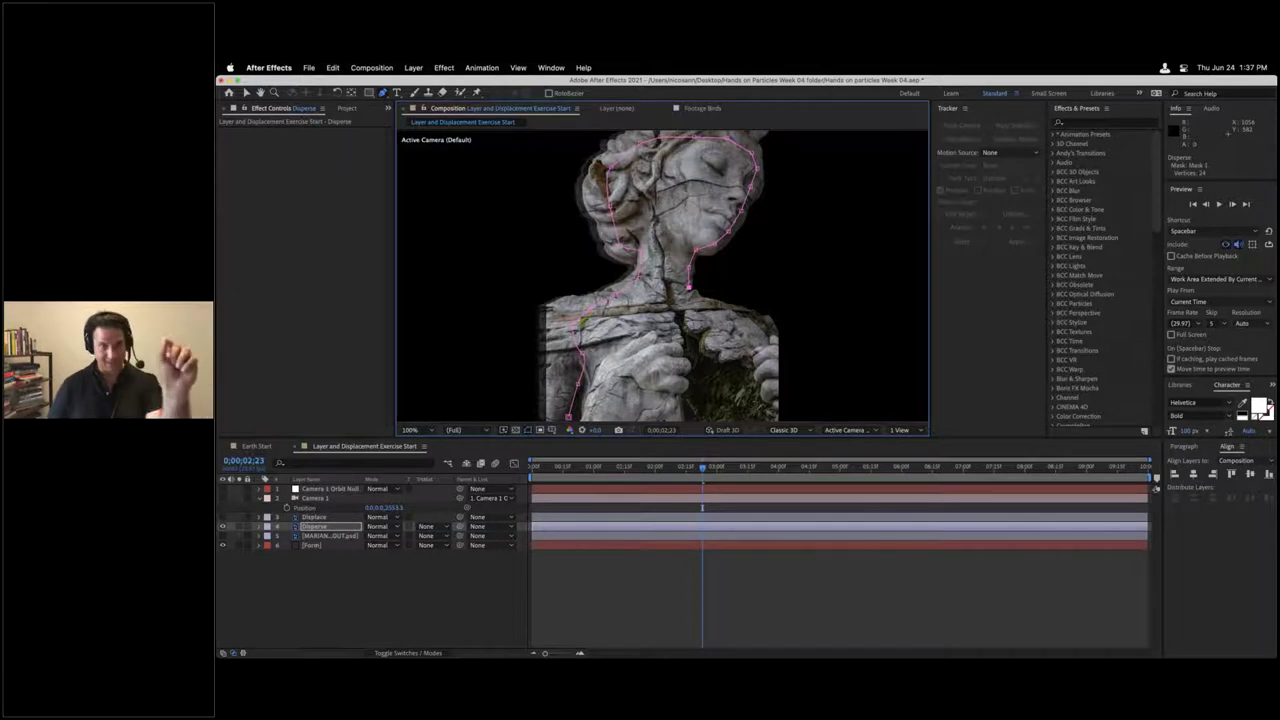
{"action": "left_click", "coordinate": [705, 313]}
{"action": "left_click", "coordinate": [759, 324]}
{"action": "left_click", "coordinate": [771, 349]}
{"action": "left_click", "coordinate": [772, 372]}
{"action": "left_click", "coordinate": [771, 392]}
{"action": "left_click", "coordinate": [769, 410]}
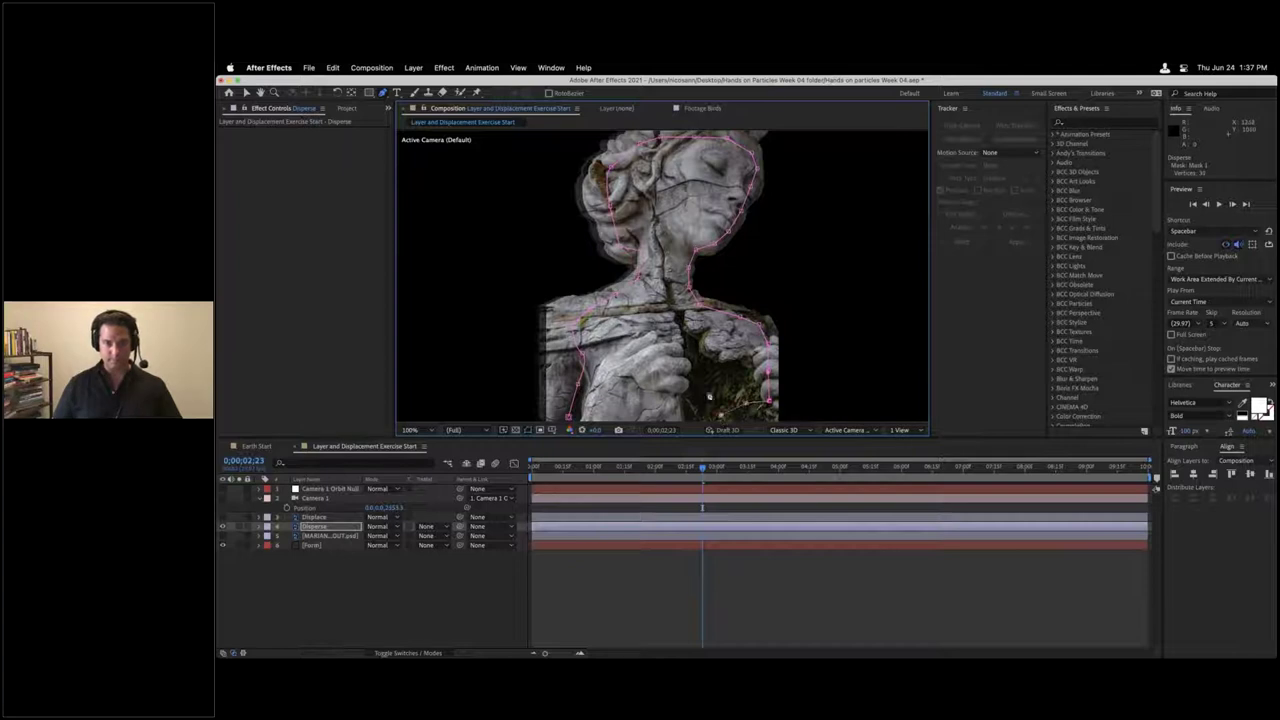
{"action": "left_click", "coordinate": [571, 419]}
{"action": "left_click", "coordinate": [583, 328]}
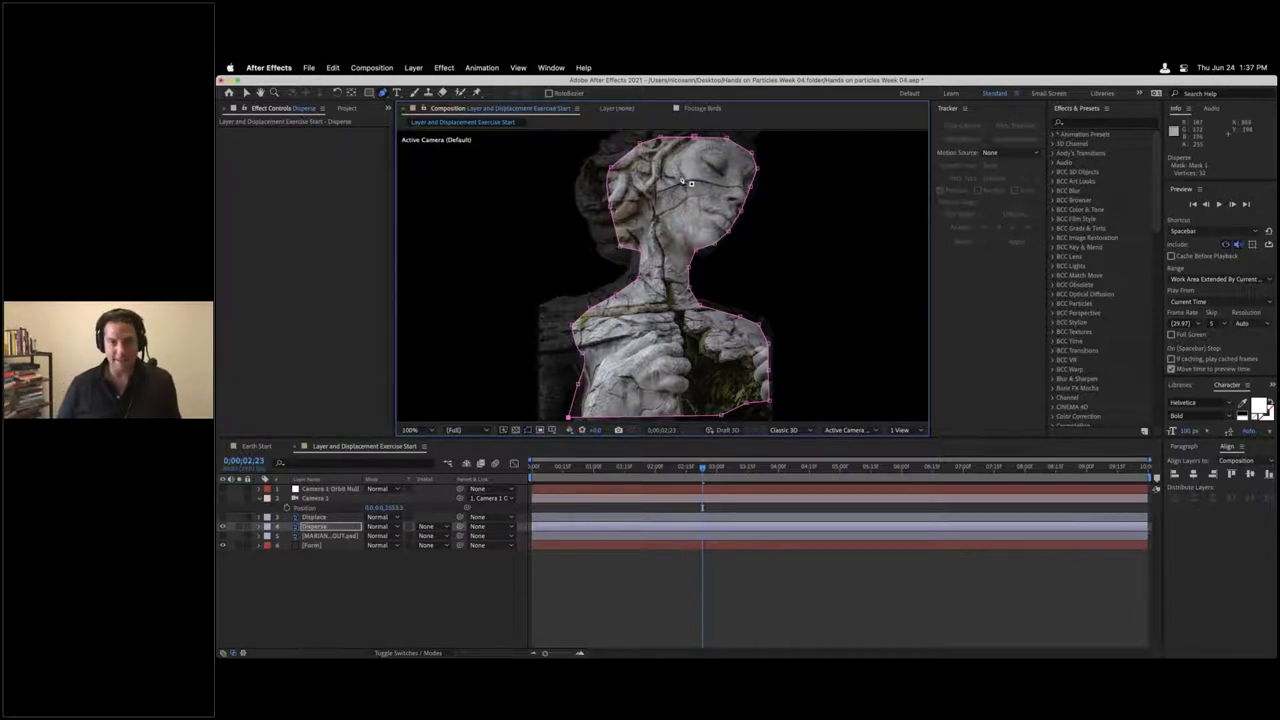
Step: Invert the mask and set its Mask Feather to 33 px
{"action": "key", "text": "m"}
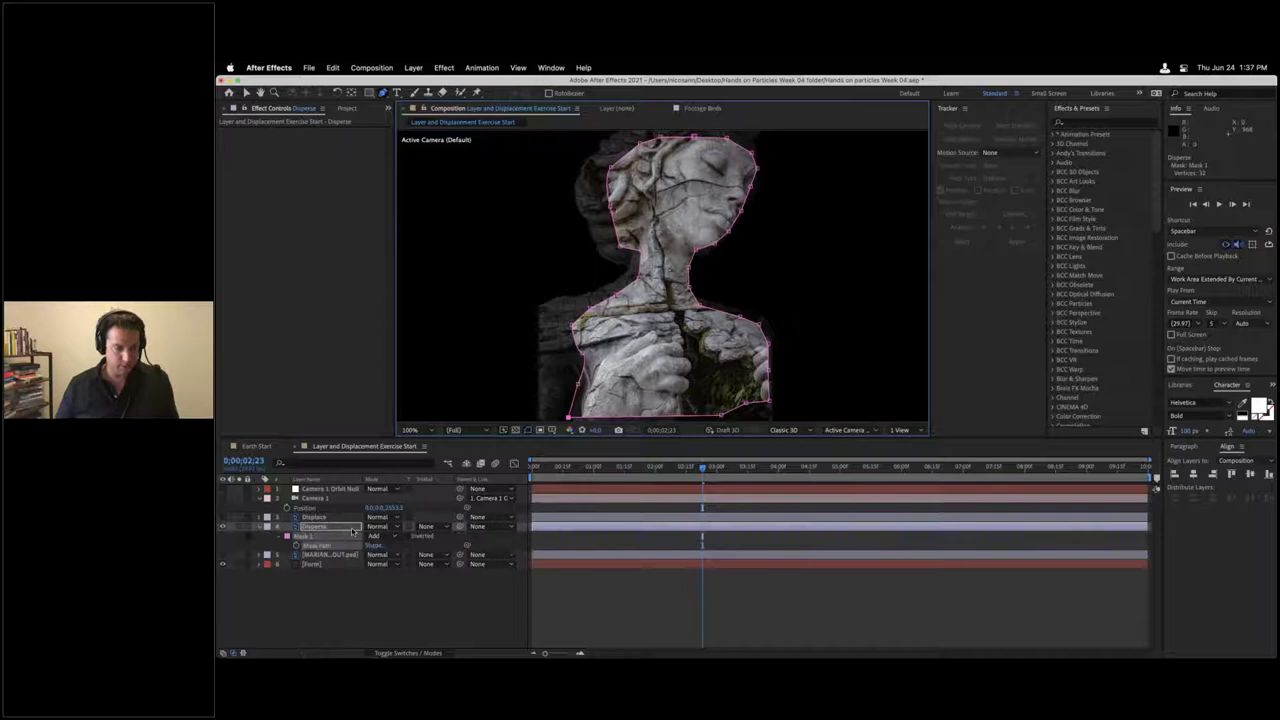
{"action": "left_click", "coordinate": [407, 537]}
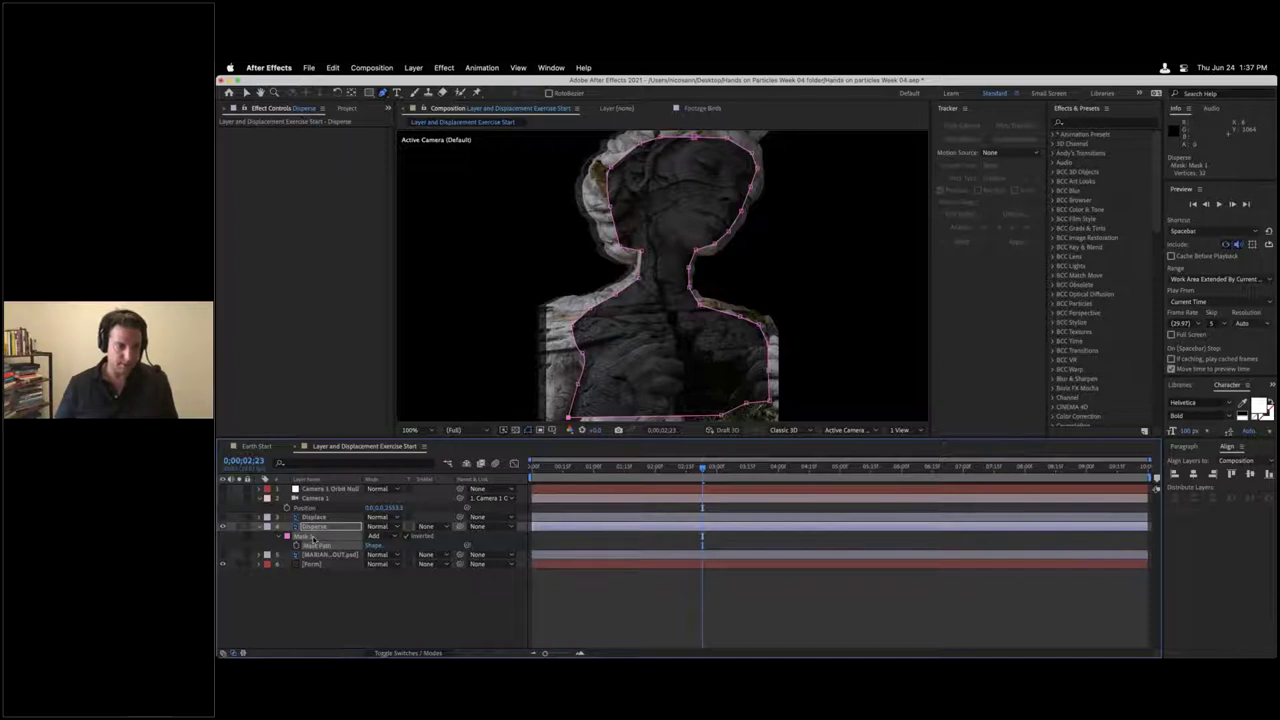
{"action": "key", "text": "f"}
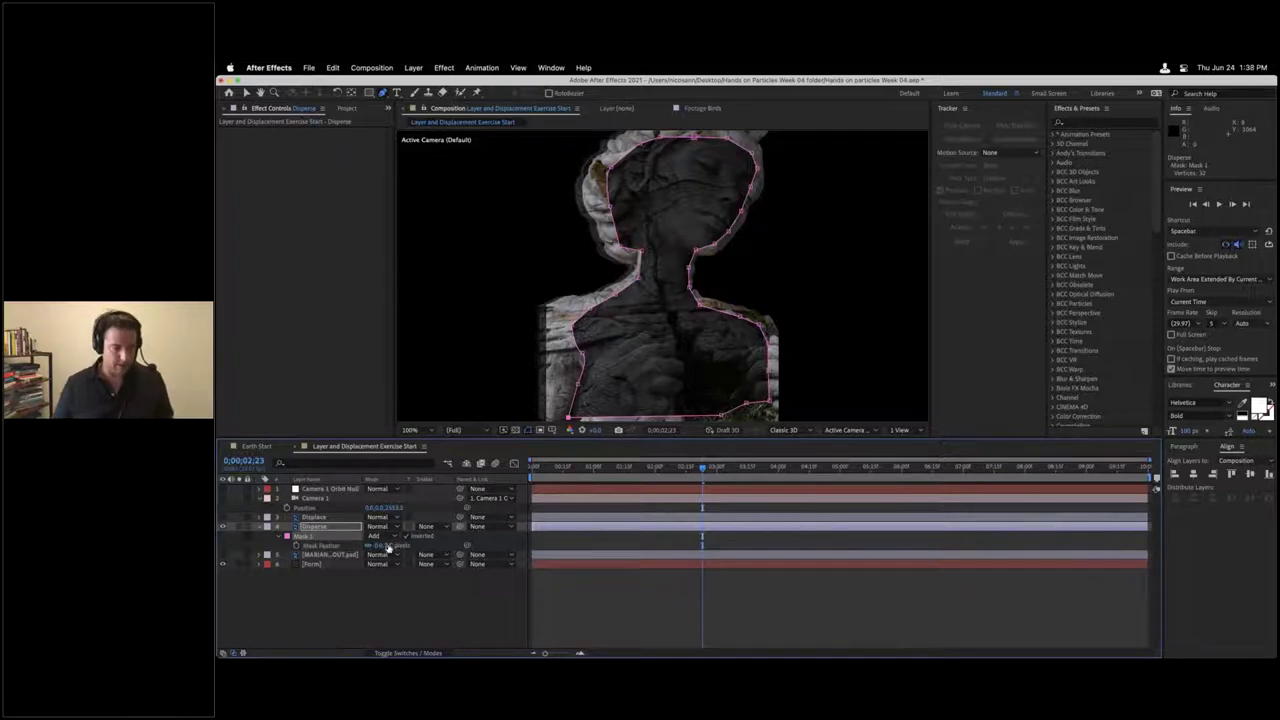
{"action": "left_click_drag", "start_coordinate": [378, 545], "coordinate": [398, 546]}
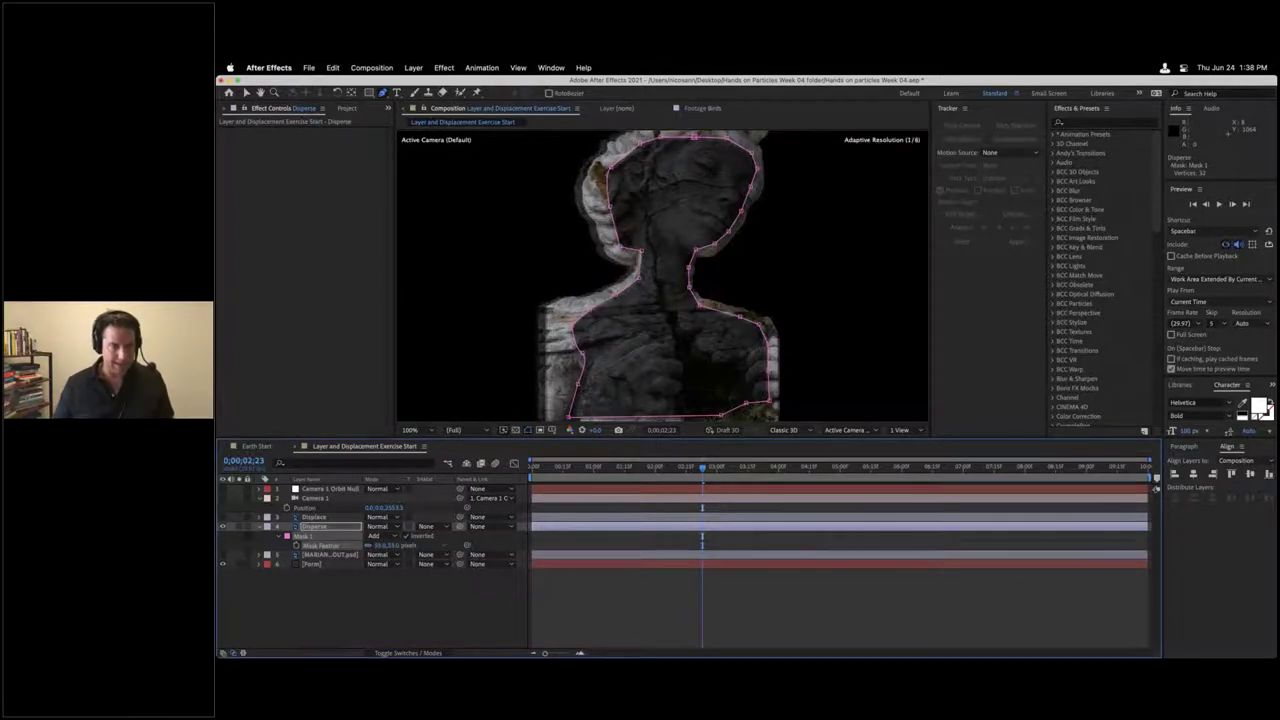
Step: Toggle Solo on the Disperse layer to compare the masked edges with the full statue
{"action": "left_click", "coordinate": [437, 604]}
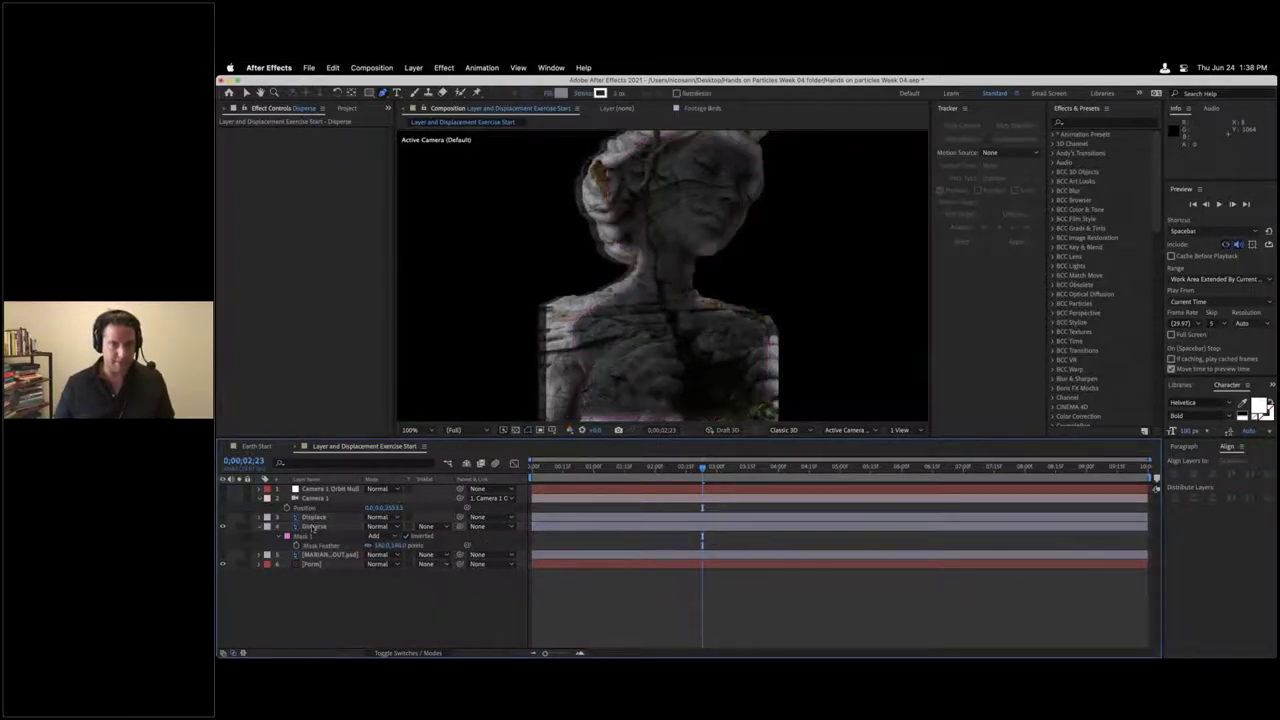
{"action": "left_click", "coordinate": [259, 527]}
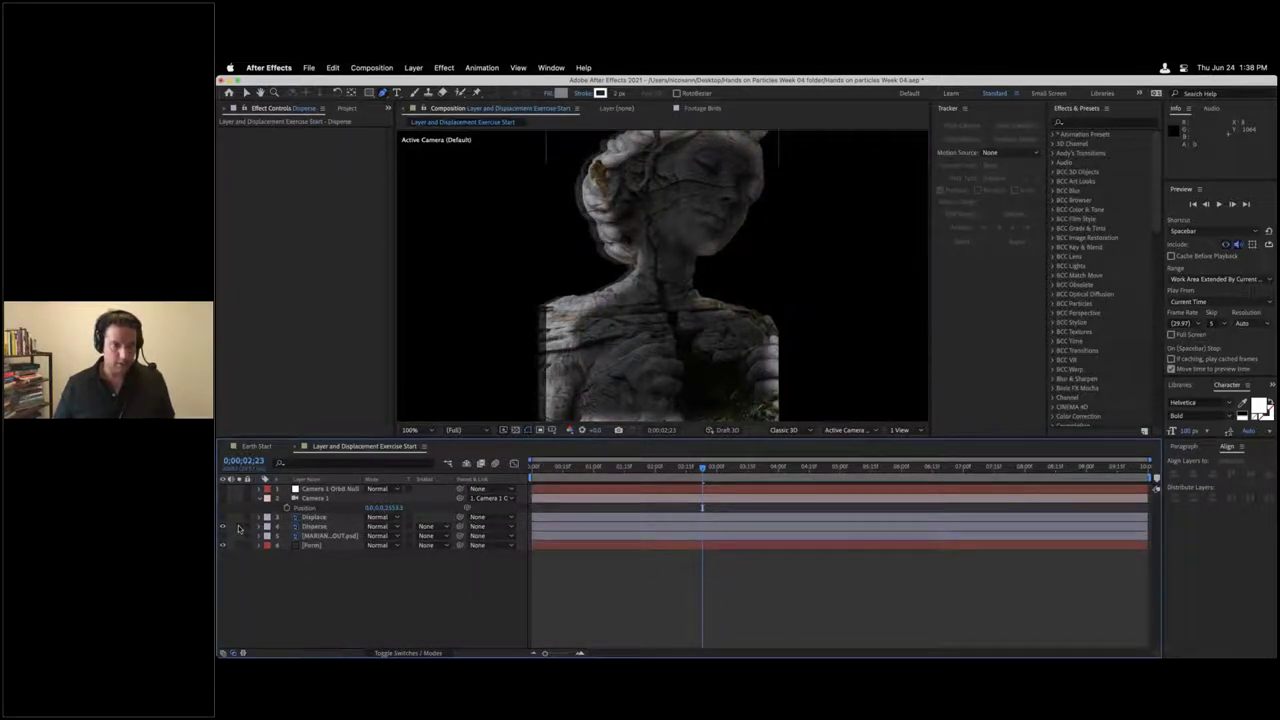
{"action": "left_click", "coordinate": [239, 527]}
{"action": "left_click", "coordinate": [239, 527]}
{"action": "left_click", "coordinate": [239, 527]}
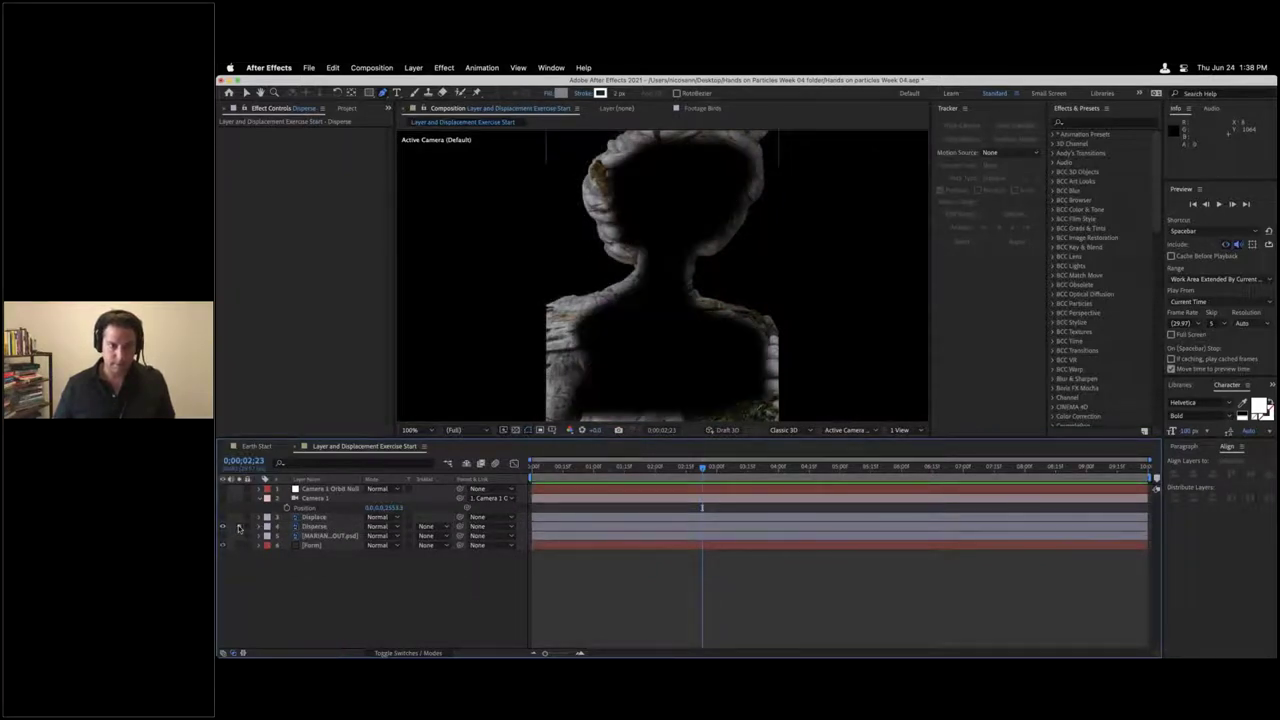
{"action": "left_click", "coordinate": [239, 527]}
{"action": "left_click", "coordinate": [239, 527]}
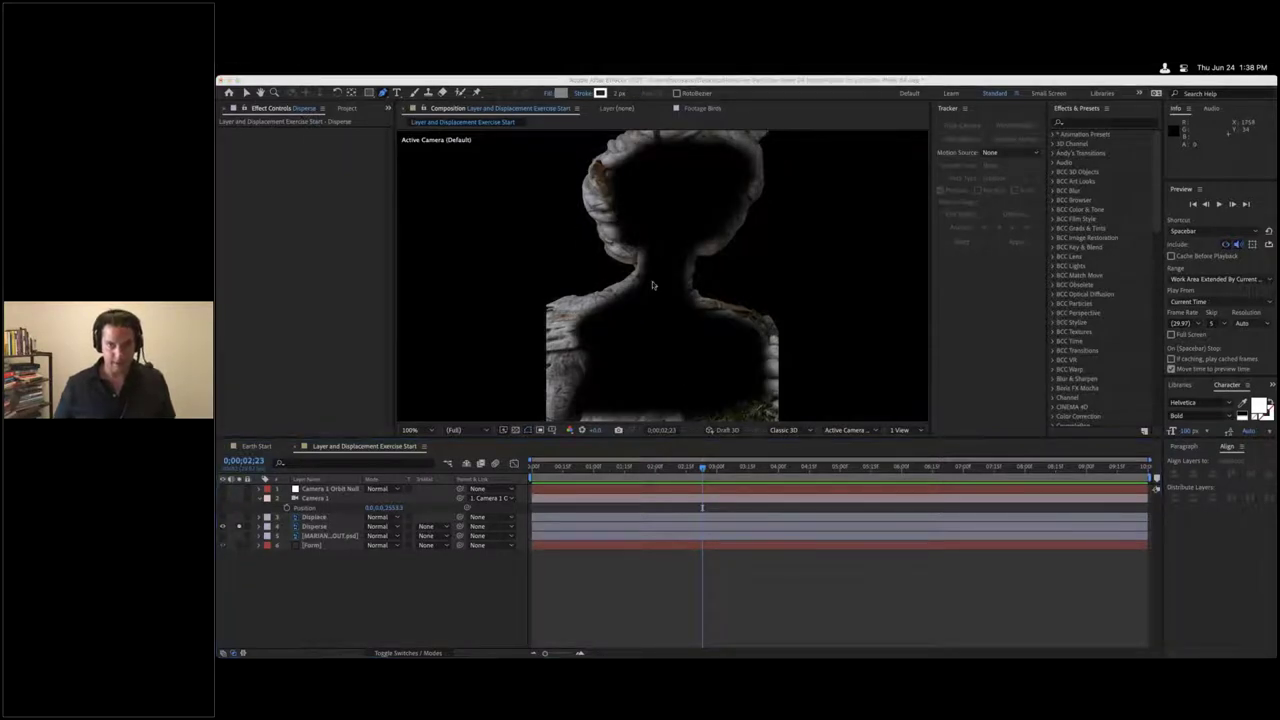
{"action": "left_click", "coordinate": [1089, 123]}
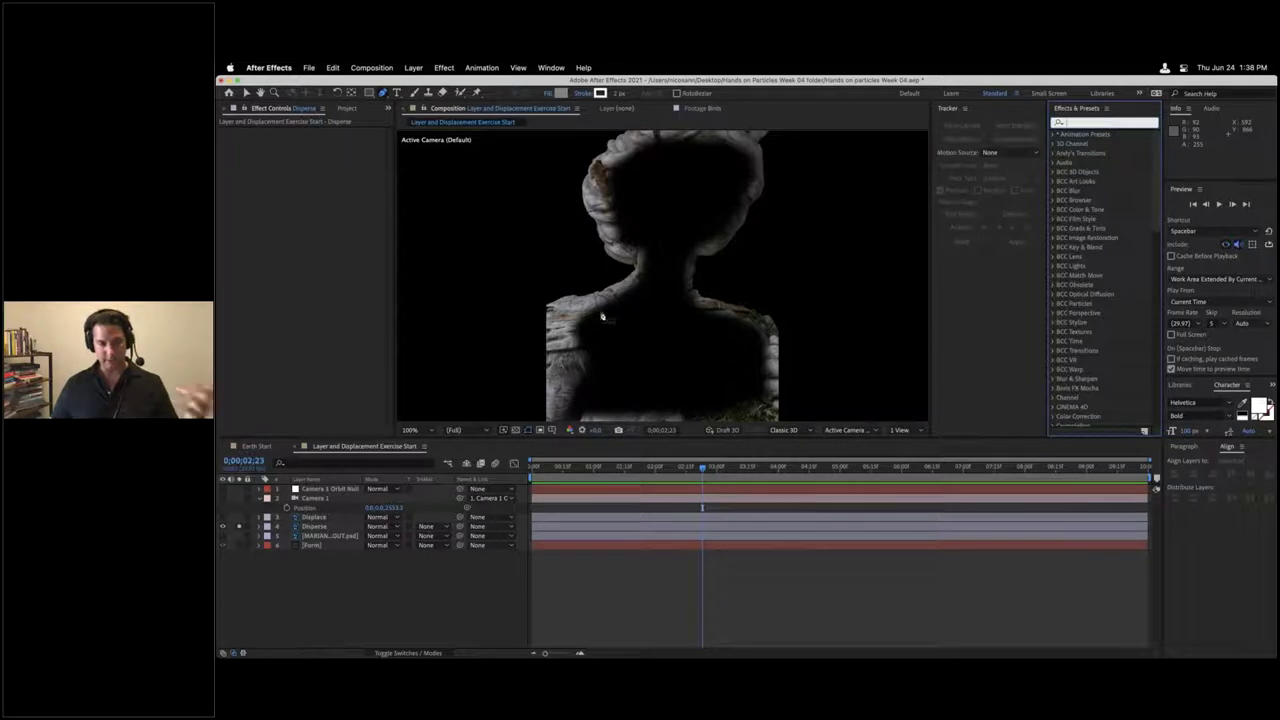
Step: Add a white Fill effect to the Disperse layer, then select the Form layer
{"action": "type", "text": "fill"}
{"action": "left_click_drag", "start_coordinate": [1094, 210], "coordinate": [314, 526]}
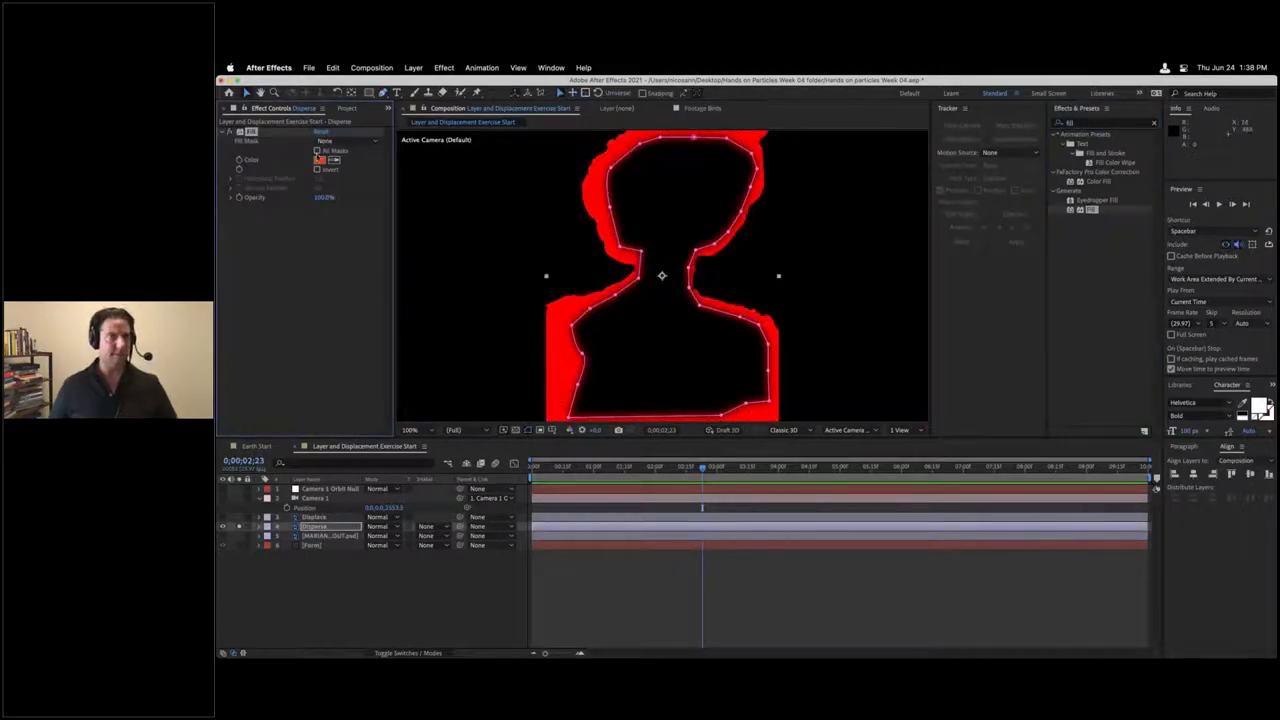
{"action": "left_click", "coordinate": [320, 160]}
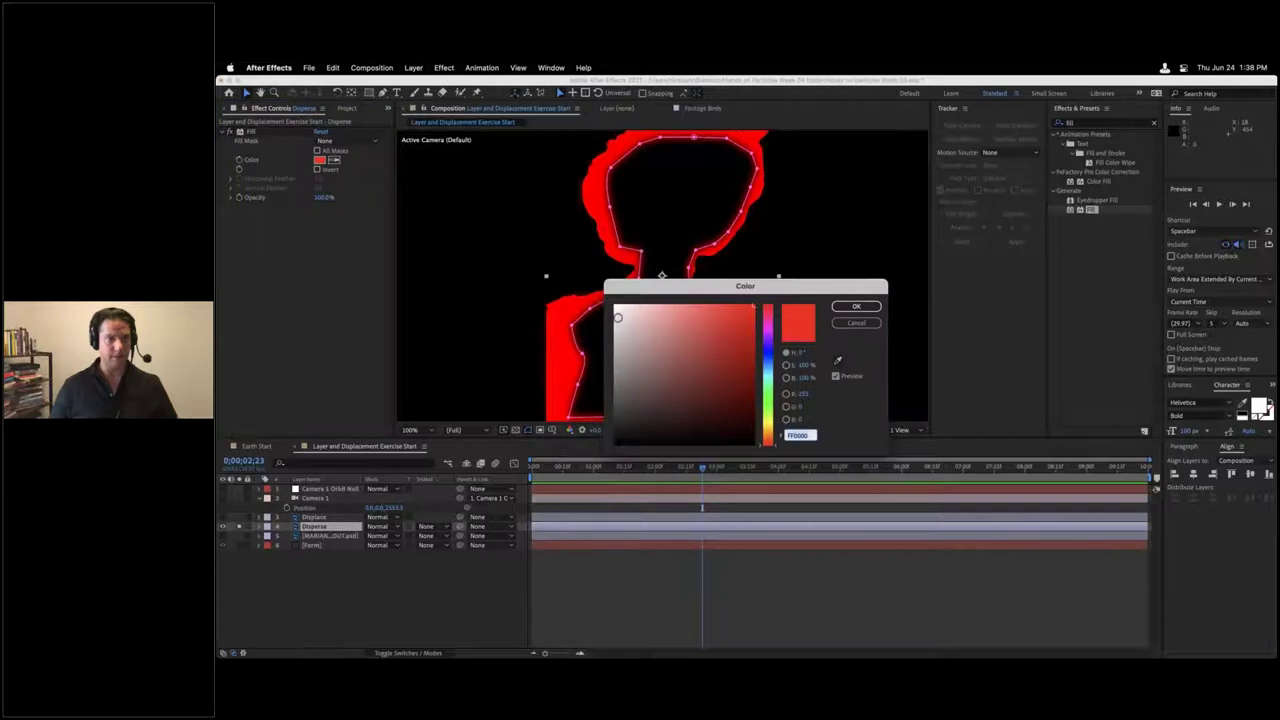
{"action": "left_click", "coordinate": [615, 307]}
{"action": "left_click", "coordinate": [856, 306]}
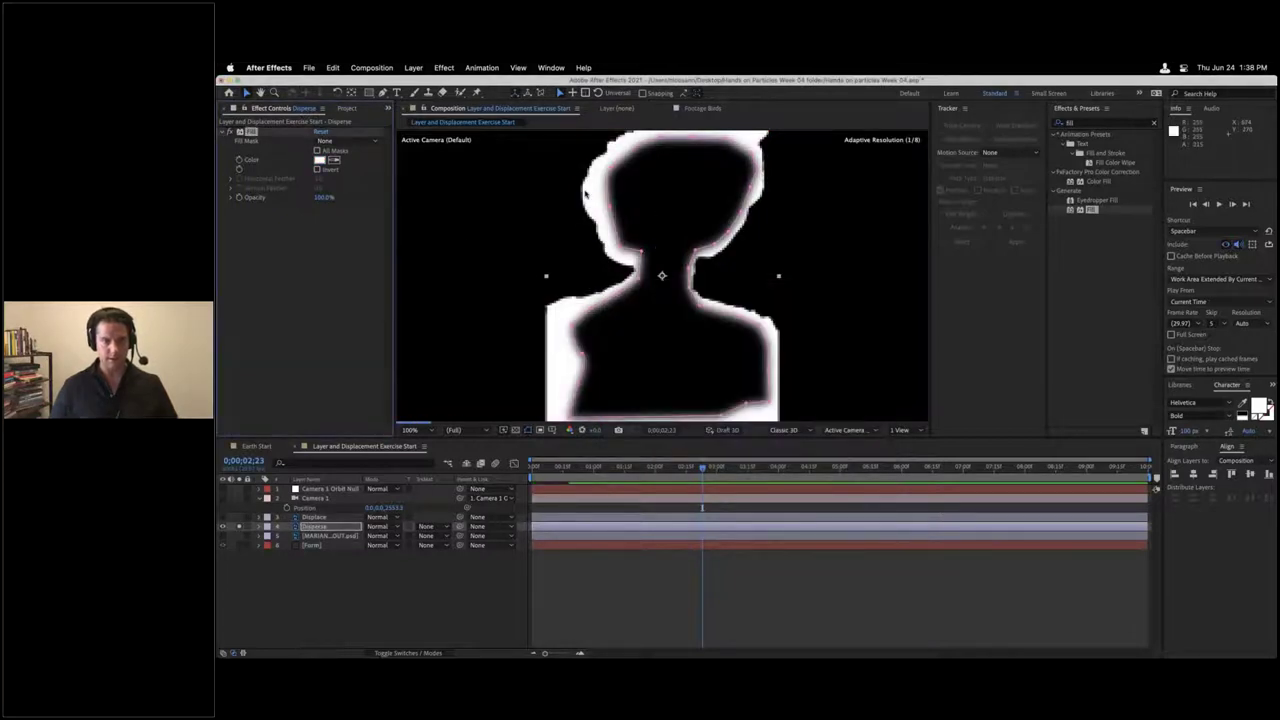
{"action": "left_click", "coordinate": [367, 607]}
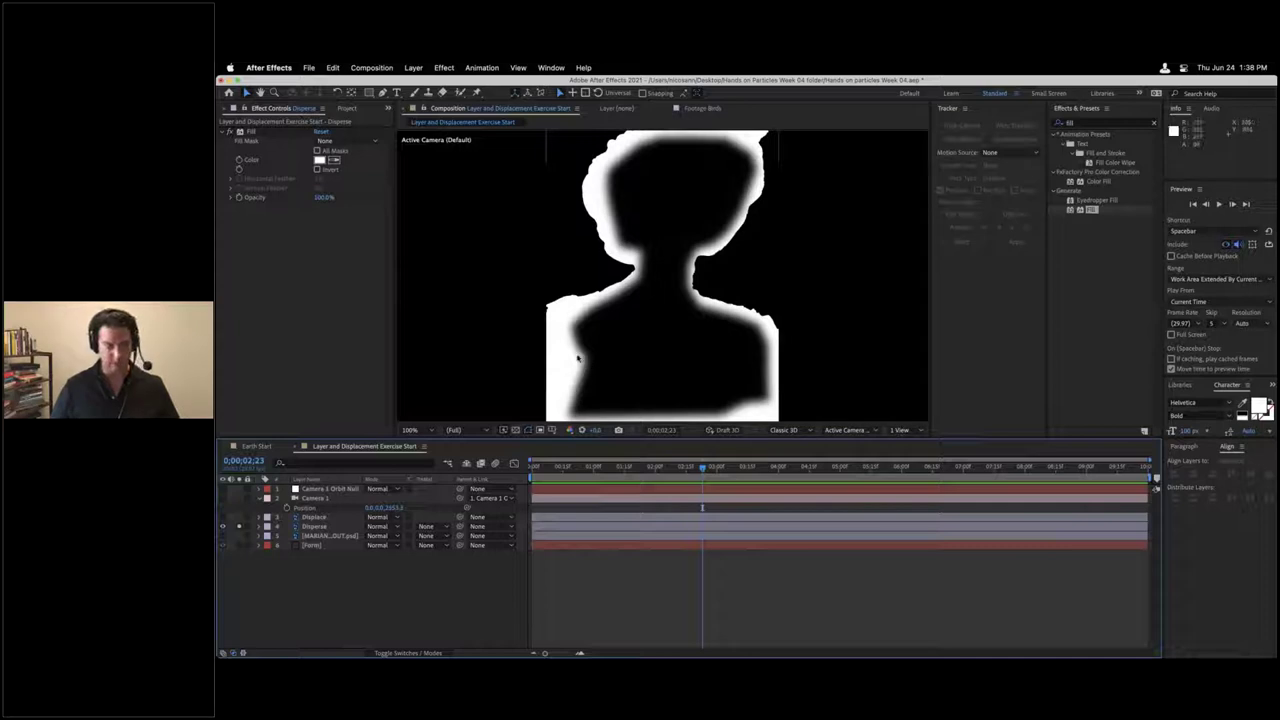
{"action": "left_click", "coordinate": [320, 547]}
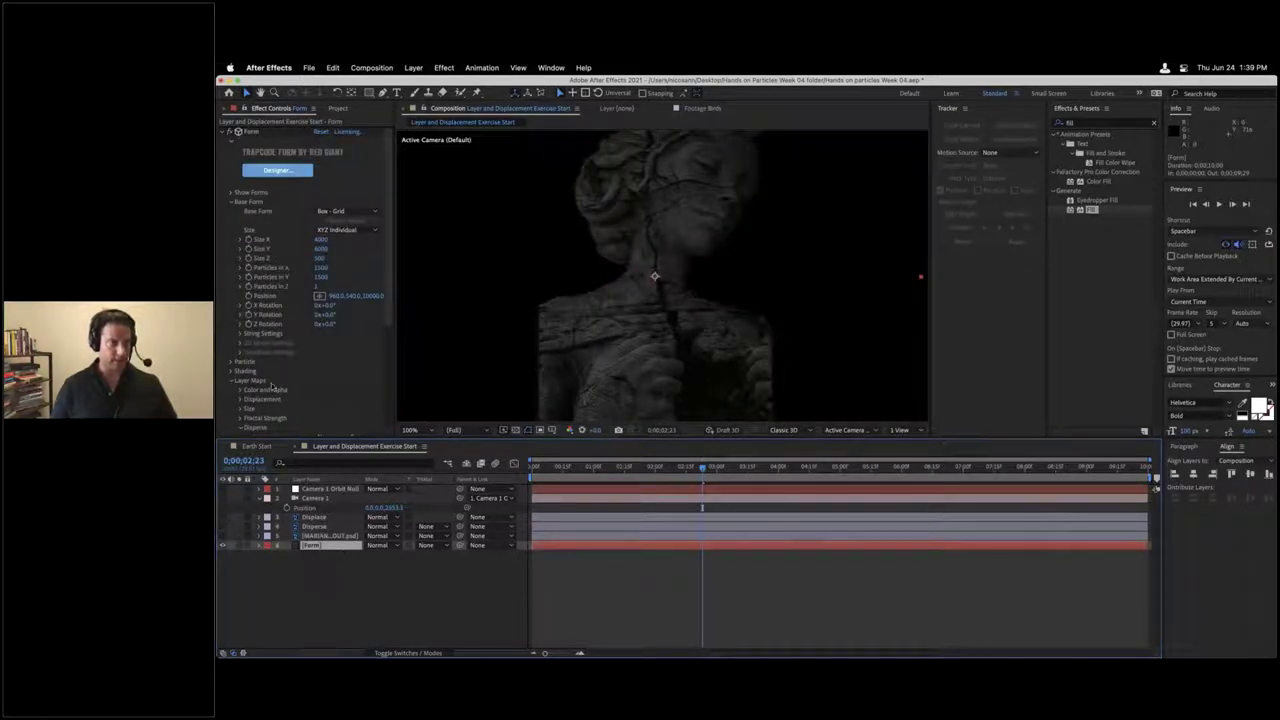
Step: Set Form's Disperse layer map to layer 4. Disperse, Map Over XY, Effects & Masks
{"action": "scroll", "coordinate": [272, 386], "scroll_direction": "down", "scroll_amount": 5}
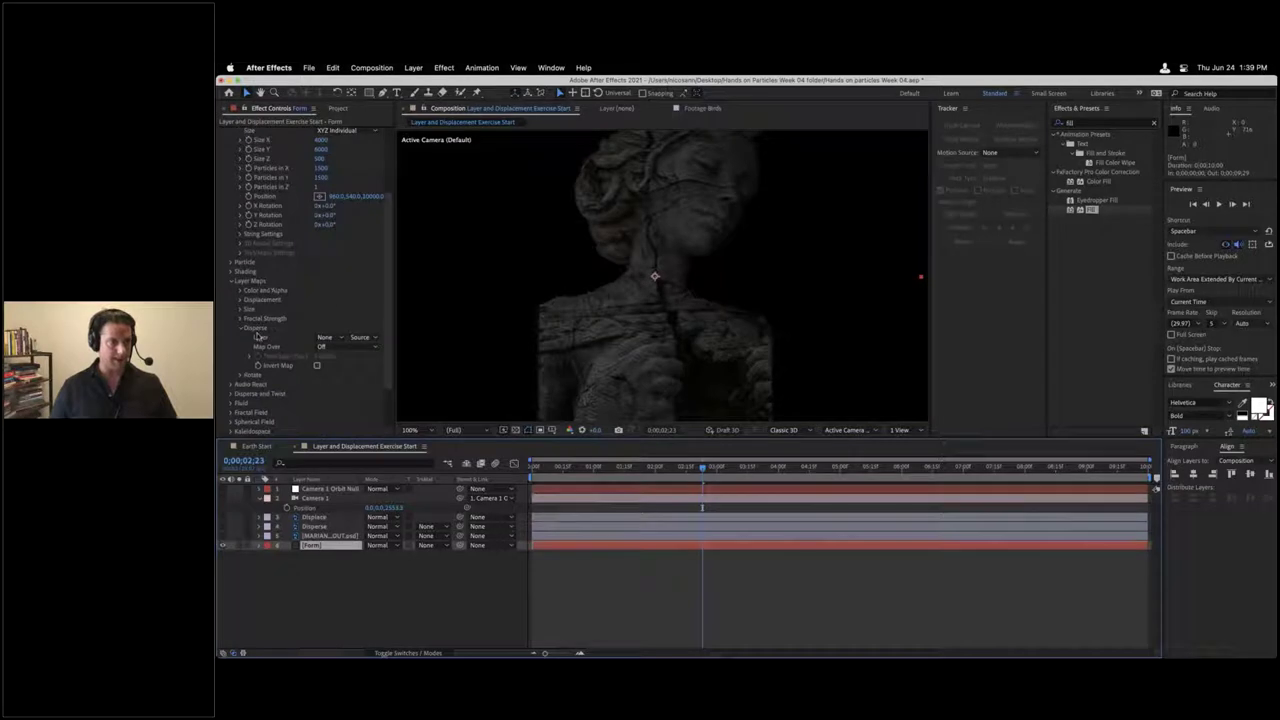
{"action": "left_click", "coordinate": [328, 338]}
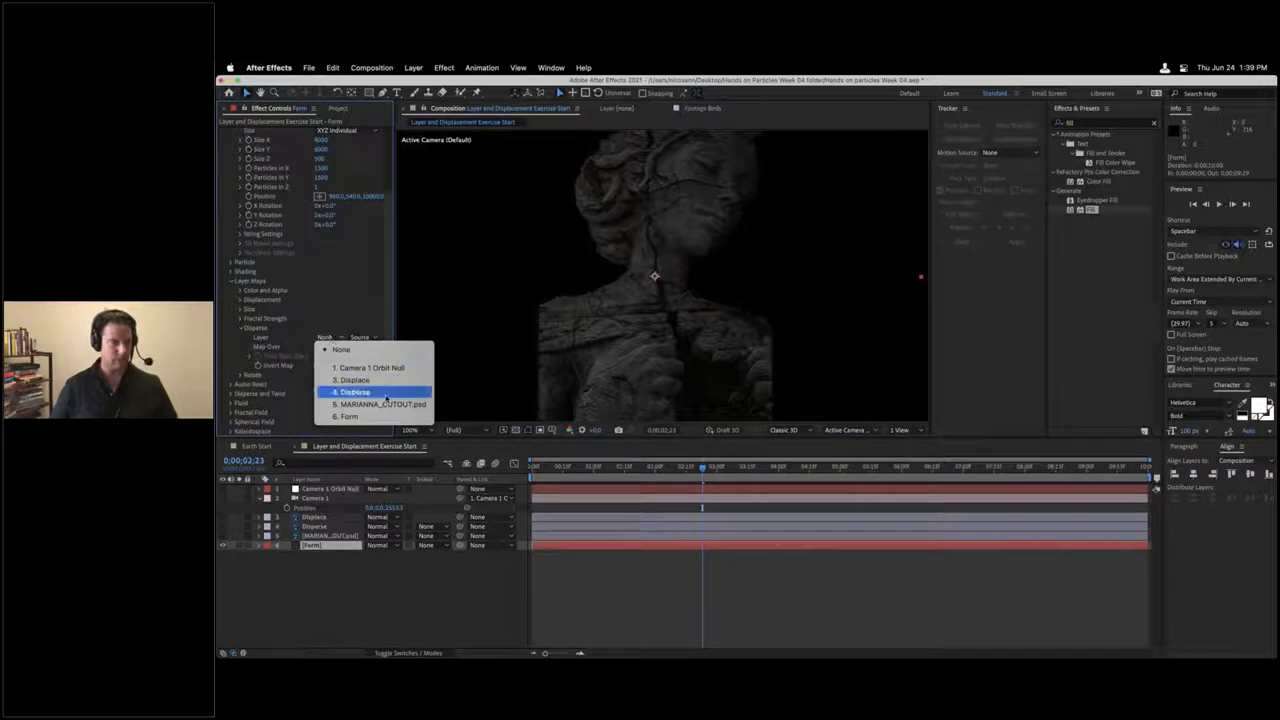
{"action": "left_click", "coordinate": [385, 392]}
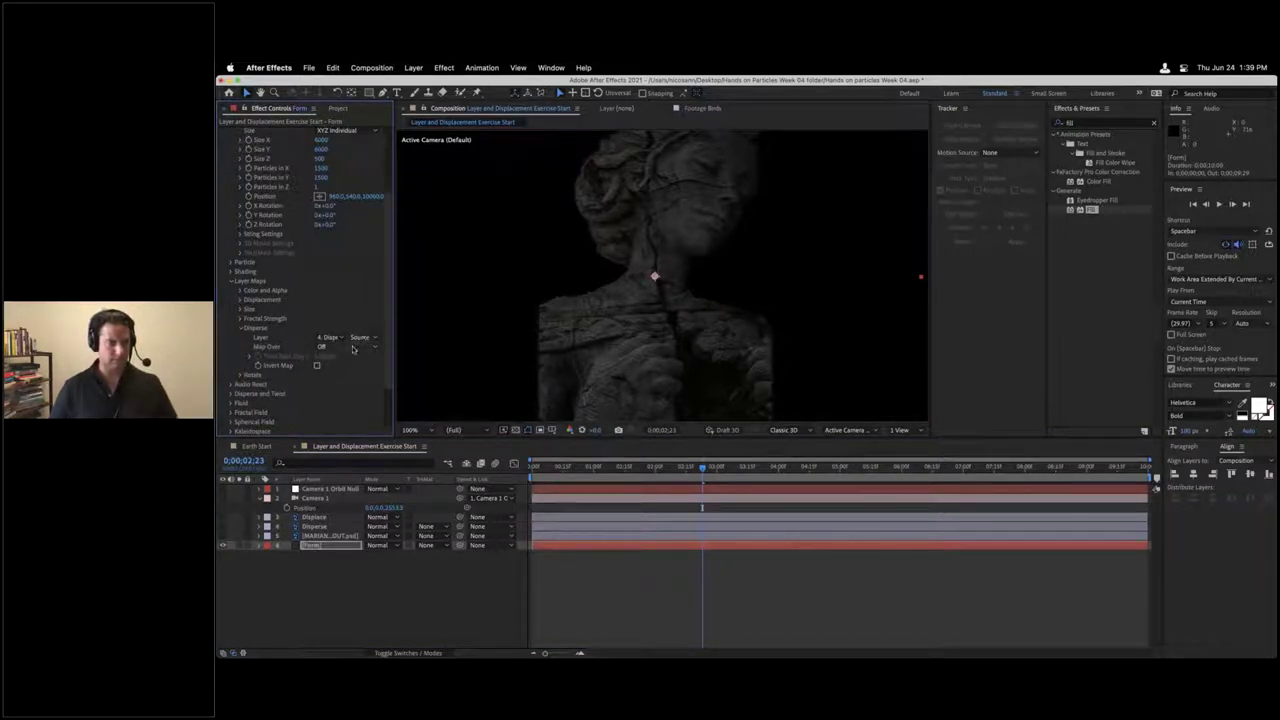
{"action": "left_click", "coordinate": [345, 347]}
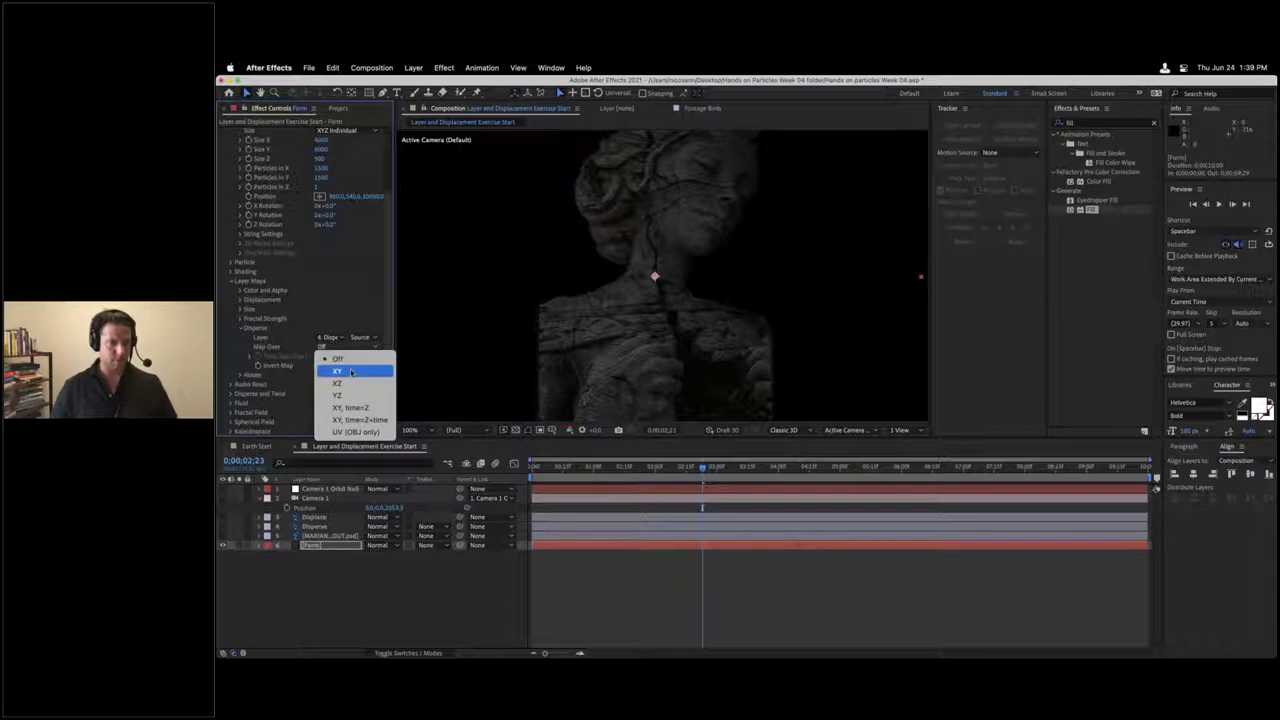
{"action": "left_click", "coordinate": [350, 372]}
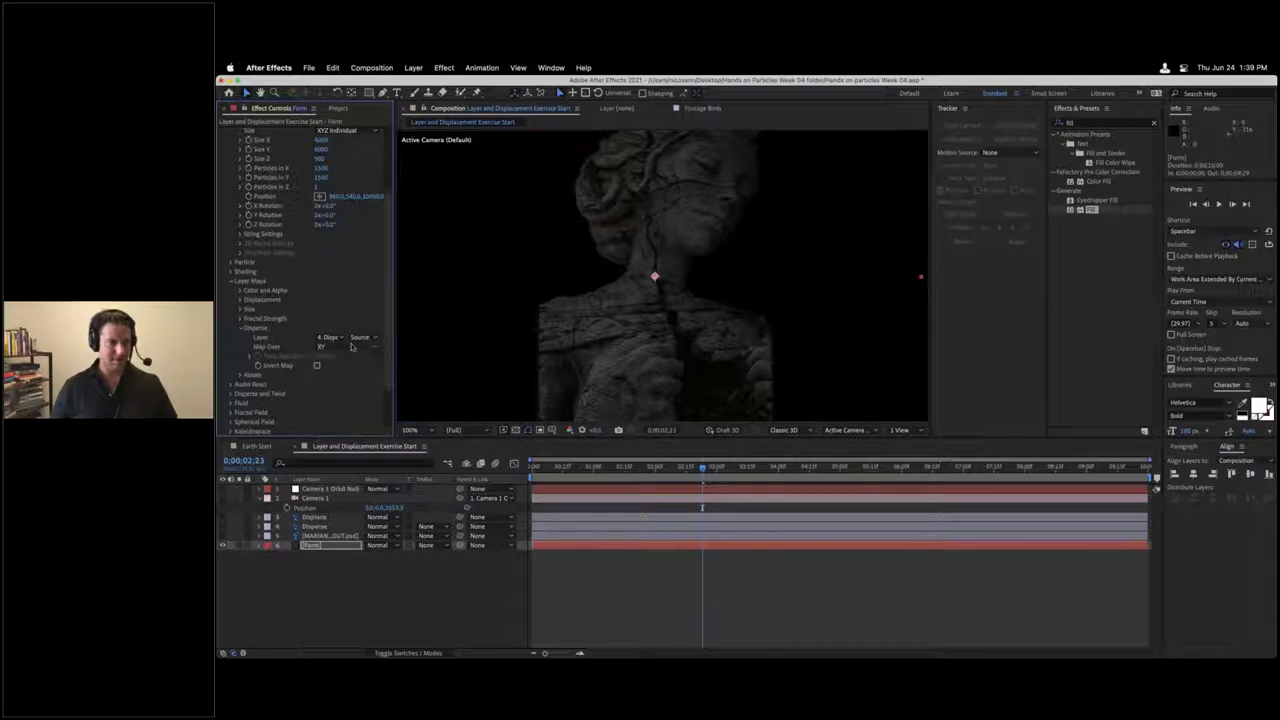
{"action": "left_click", "coordinate": [358, 338]}
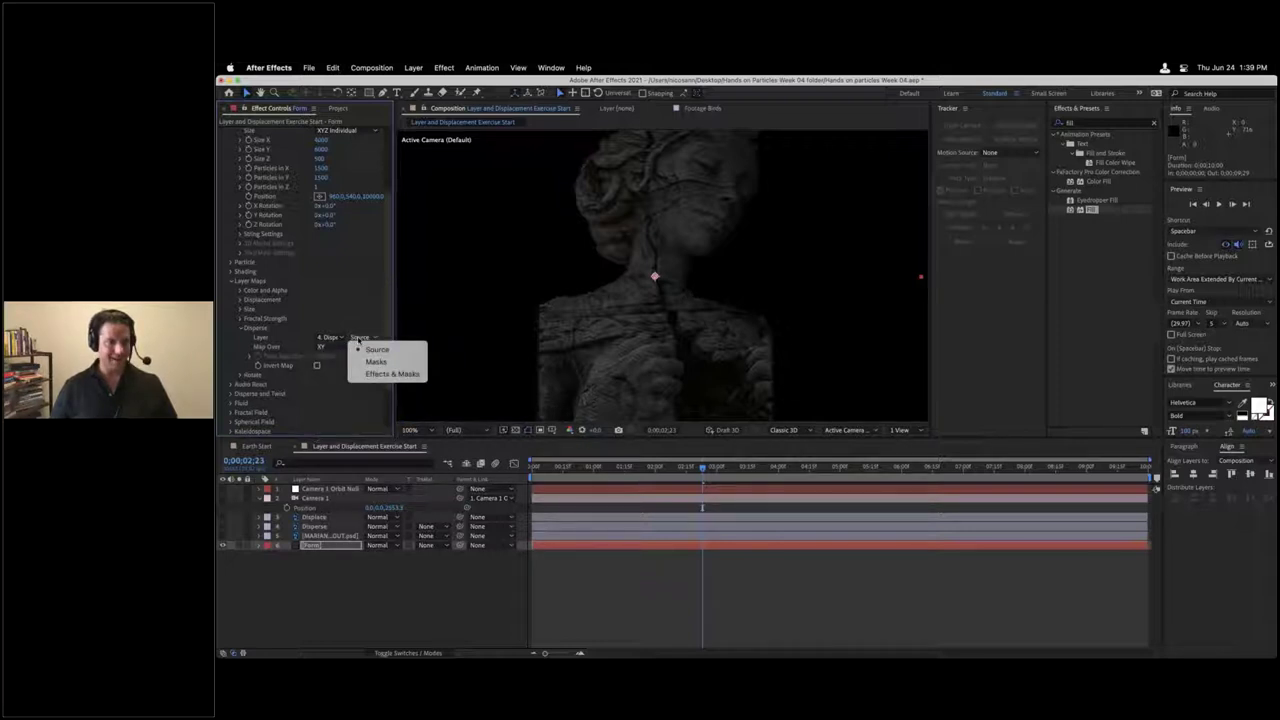
{"action": "left_click", "coordinate": [393, 374]}
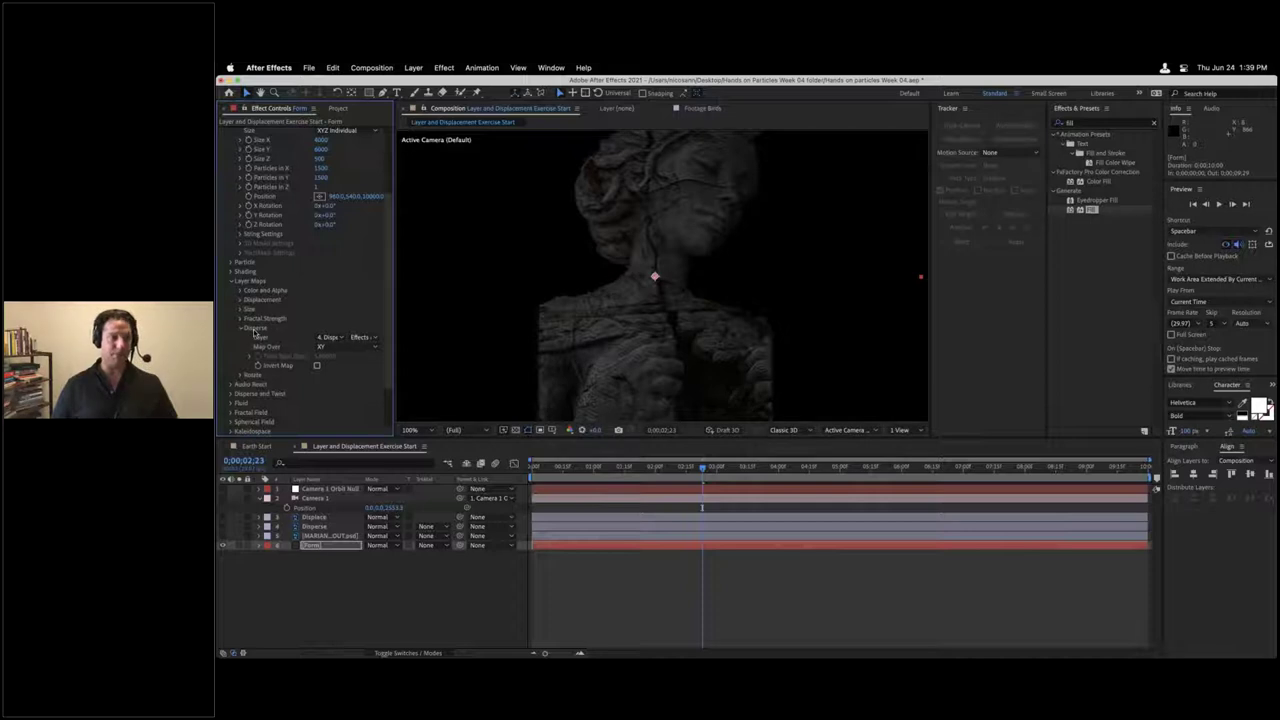
Step: Raise Disperse and Twist > Disperse to 156, then select the Disperse layer
{"action": "scroll", "coordinate": [270, 320], "scroll_direction": "down", "scroll_amount": 1}
{"action": "scroll", "coordinate": [279, 307], "scroll_direction": "down", "scroll_amount": 2}
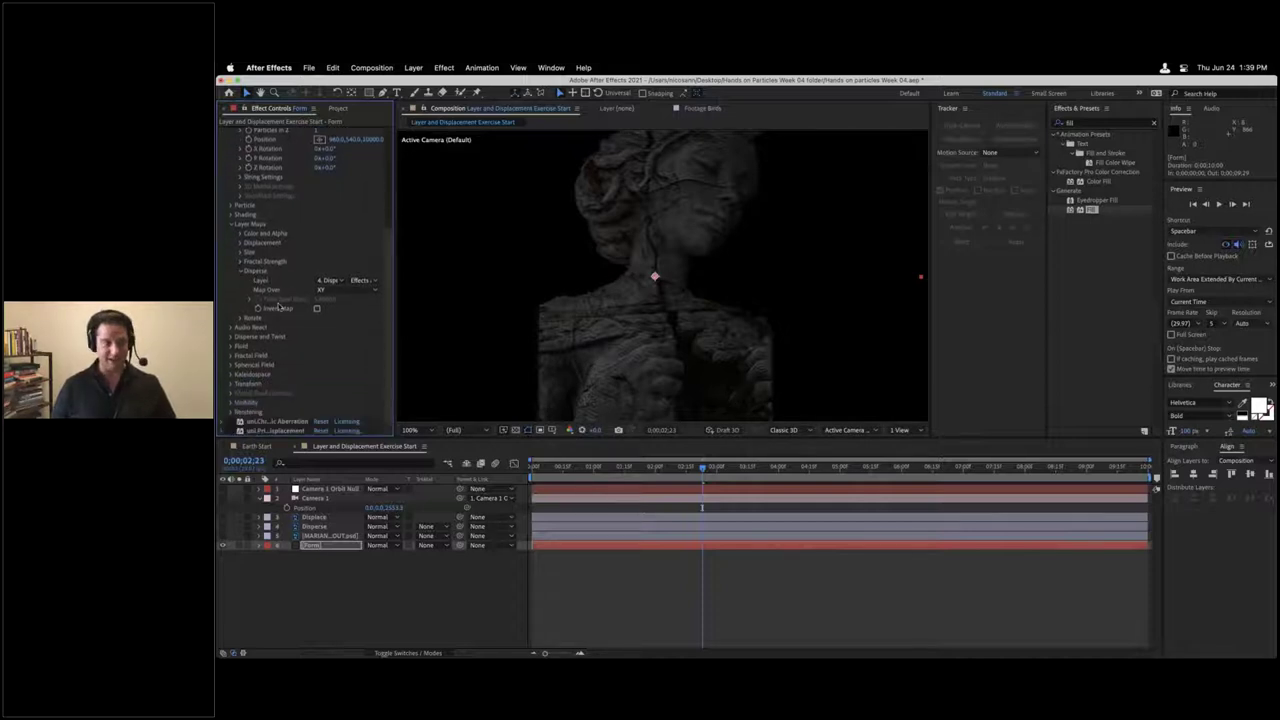
{"action": "left_click", "coordinate": [277, 336]}
{"action": "scroll", "coordinate": [310, 290], "scroll_direction": "down", "scroll_amount": 3}
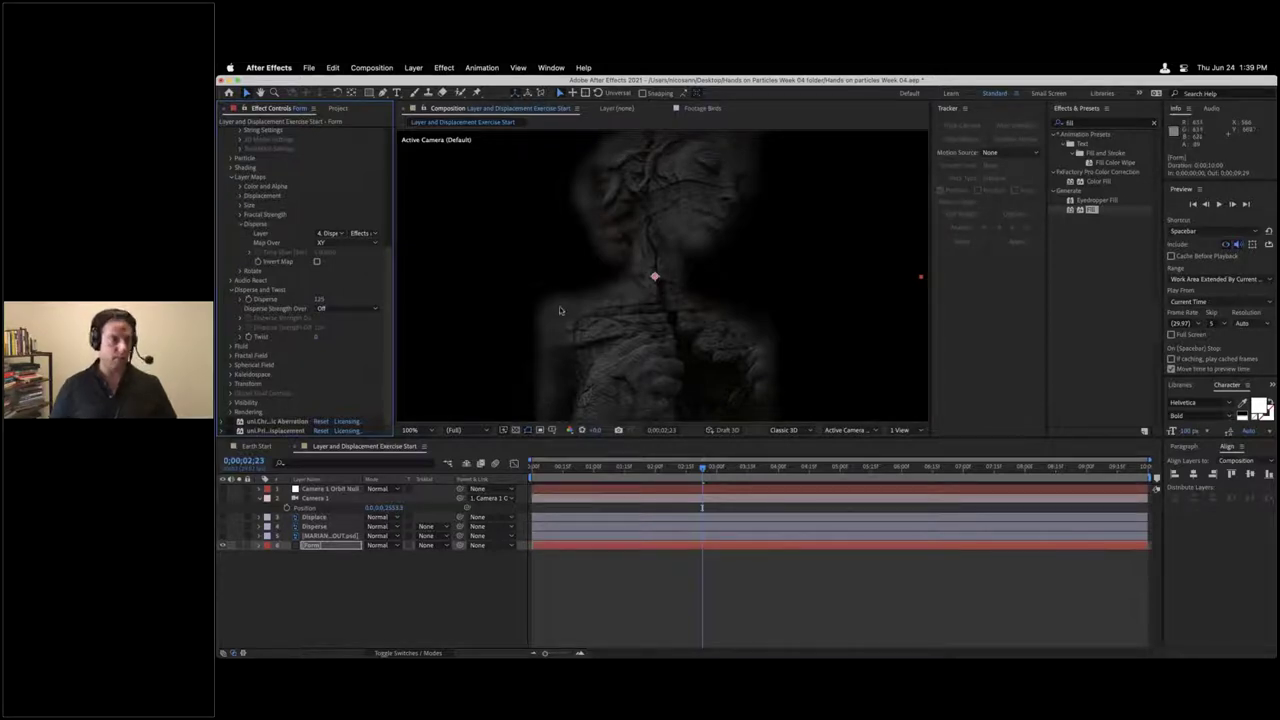
{"action": "left_click_drag", "start_coordinate": [319, 299], "coordinate": [336, 299]}
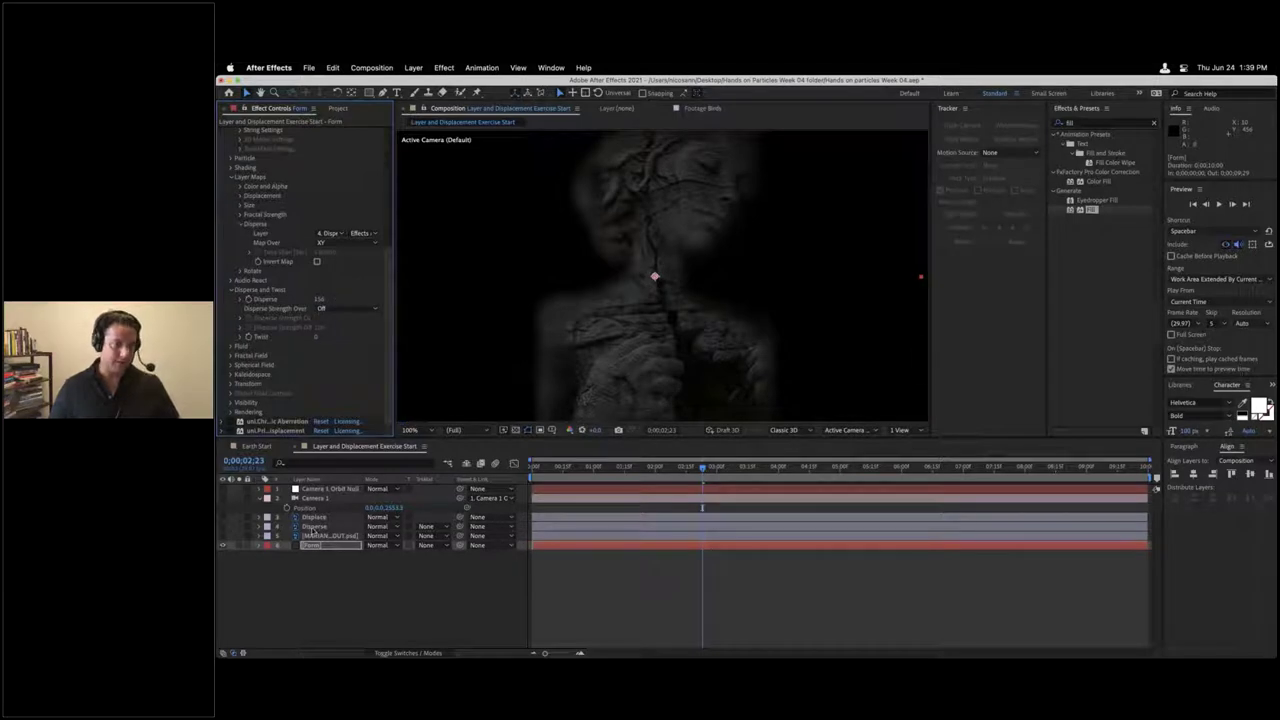
{"action": "left_click", "coordinate": [314, 527]}
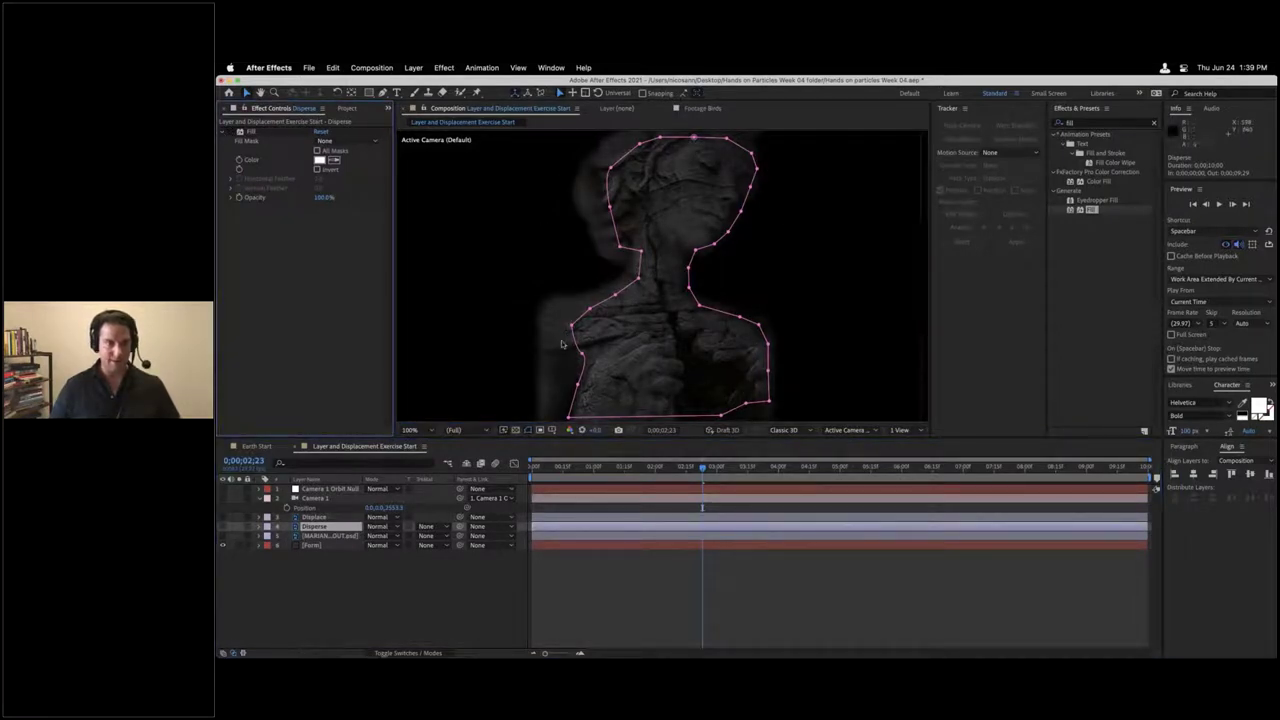
Step: Reselect the Form layer and collapse its Disperse and Twist settings
{"action": "left_click", "coordinate": [310, 545]}
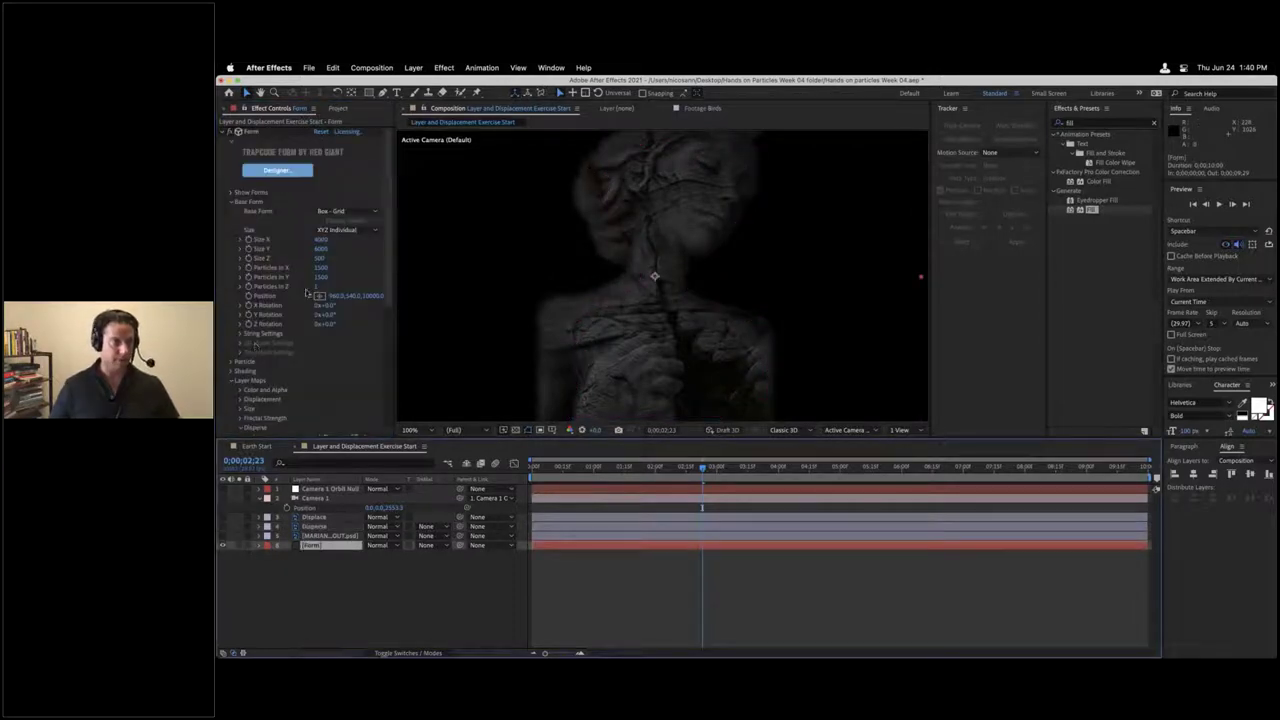
{"action": "scroll", "coordinate": [274, 341], "scroll_direction": "down", "scroll_amount": 4}
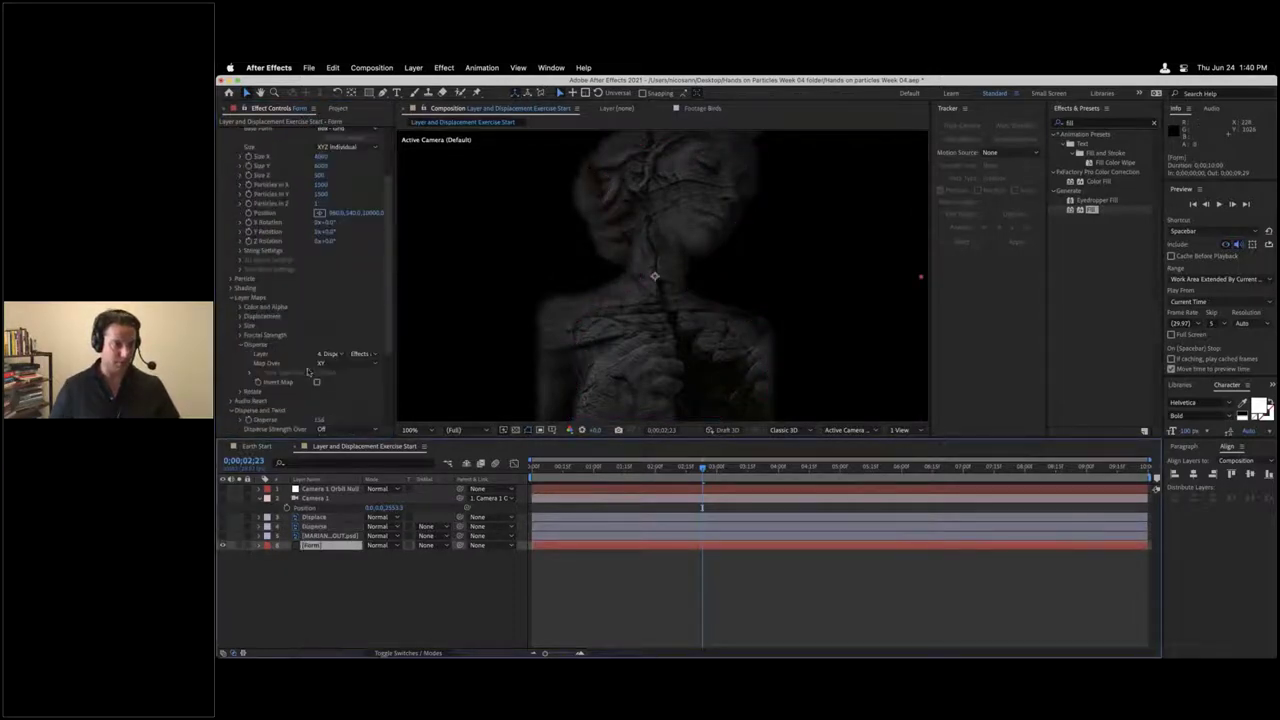
{"action": "scroll", "coordinate": [283, 364], "scroll_direction": "down", "scroll_amount": 1}
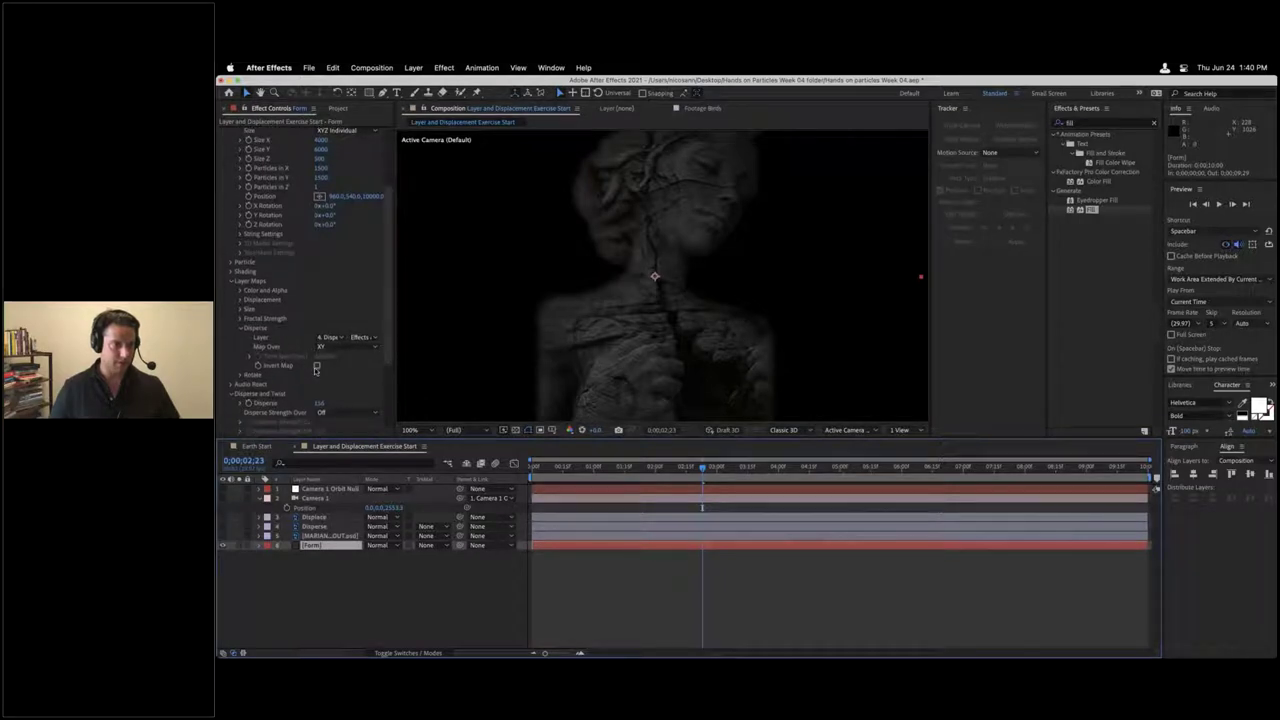
{"action": "scroll", "coordinate": [300, 368], "scroll_direction": "down", "scroll_amount": 1}
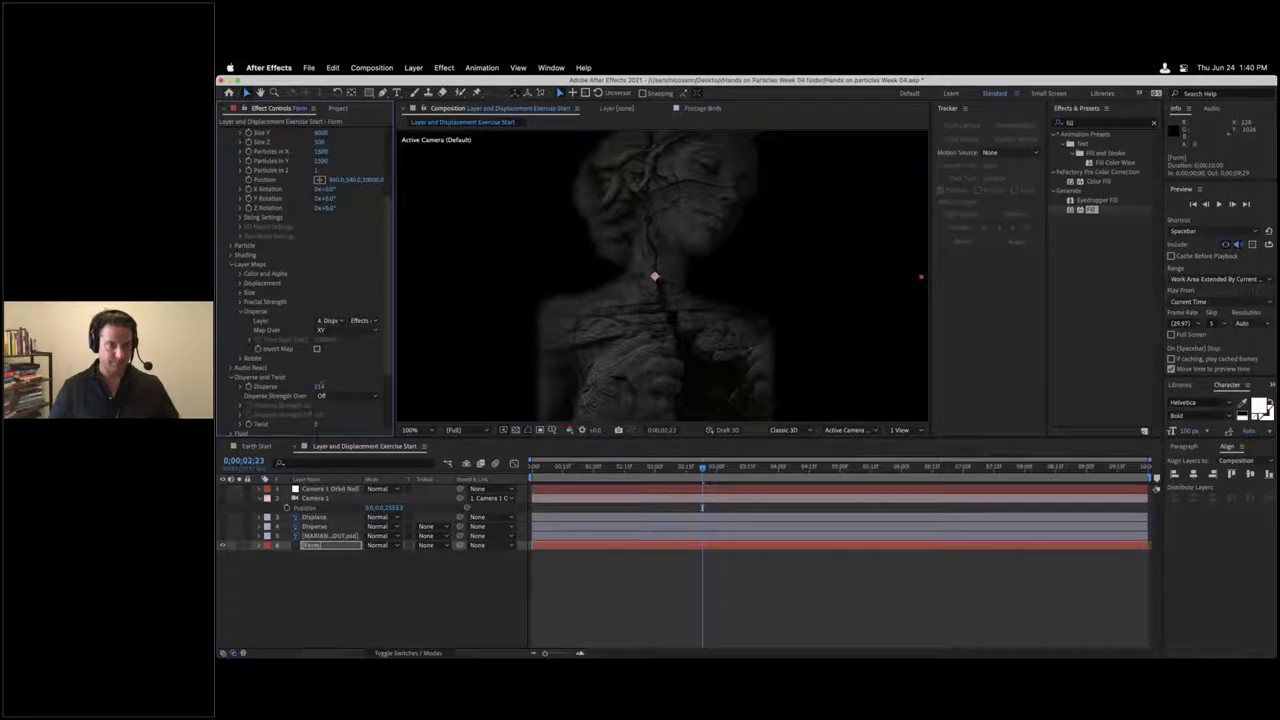
{"action": "scroll", "coordinate": [305, 358], "scroll_direction": "down", "scroll_amount": 1}
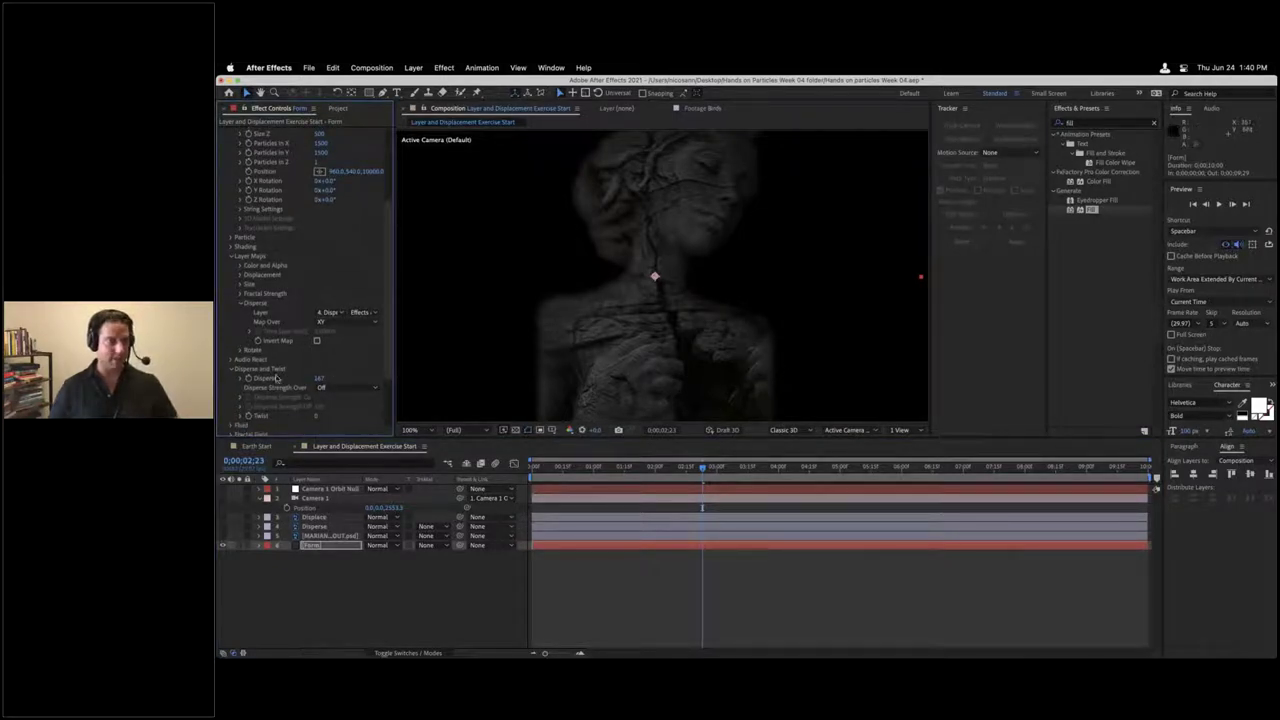
{"action": "left_click", "coordinate": [230, 370]}
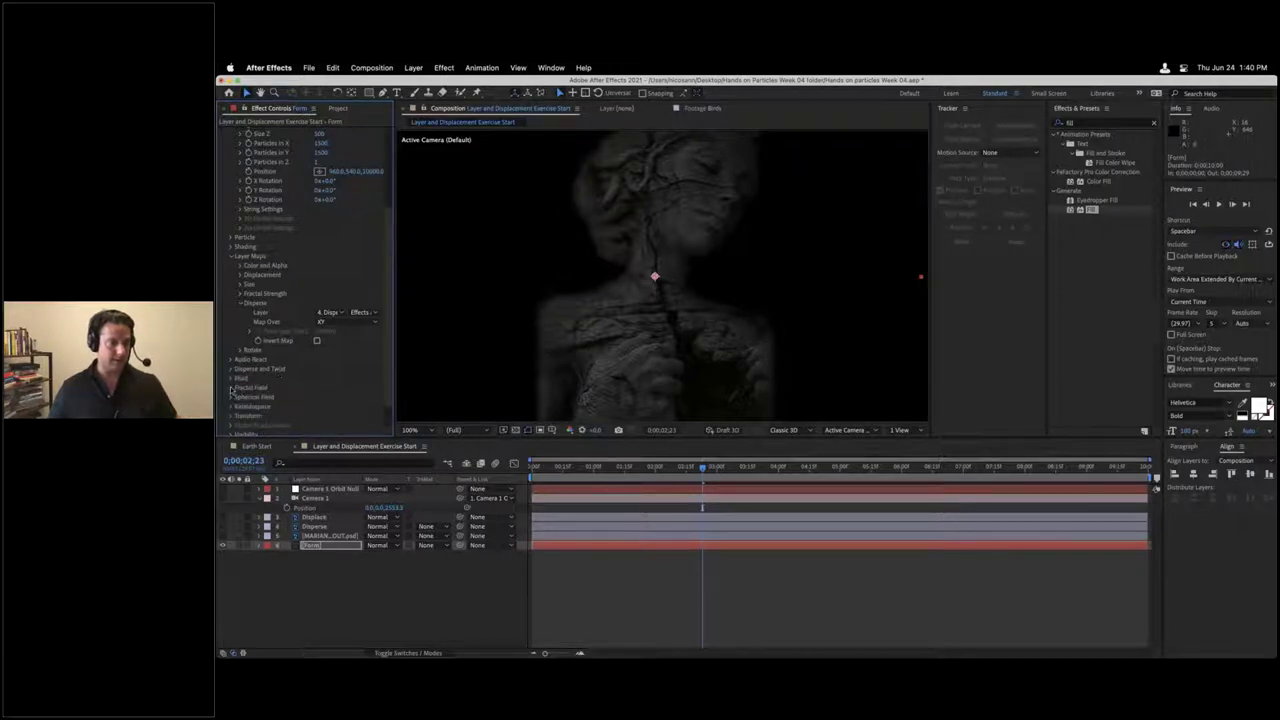
Step: Twirl the Fractal Field group open and closed to review its options
{"action": "left_click", "coordinate": [231, 387]}
{"action": "left_click", "coordinate": [232, 196]}
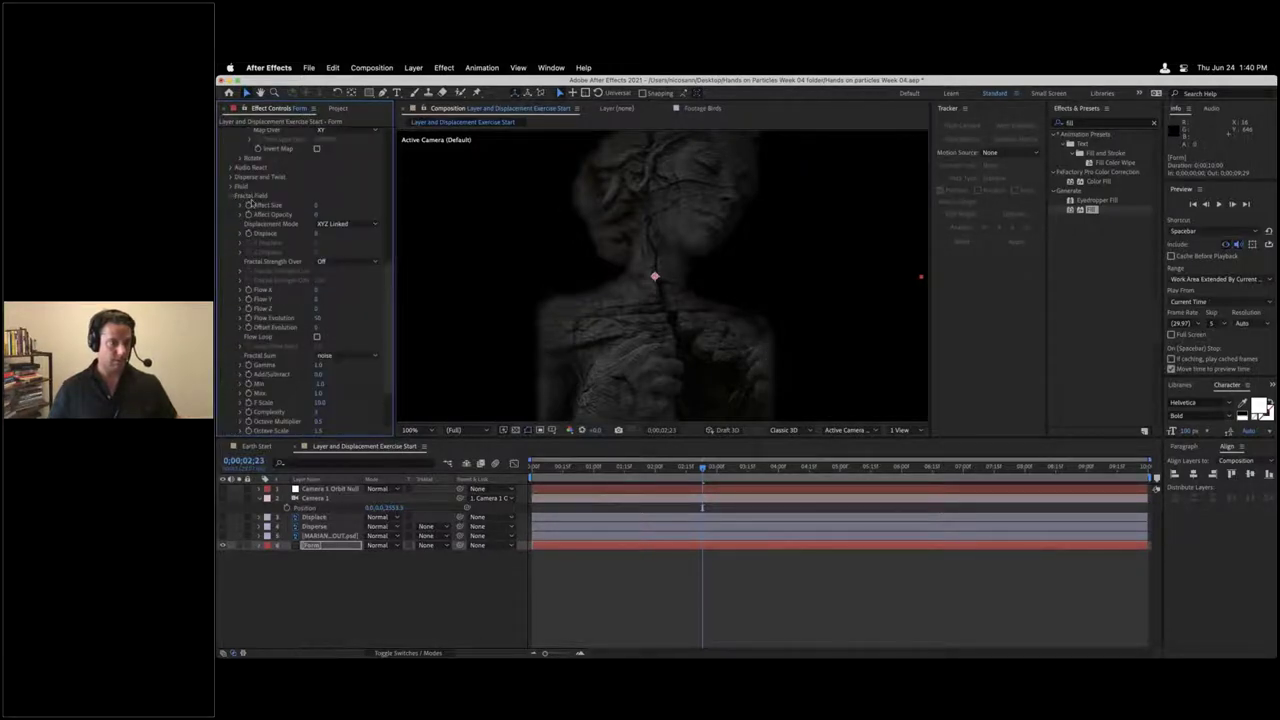
{"action": "scroll", "coordinate": [283, 207], "scroll_direction": "down", "scroll_amount": 2}
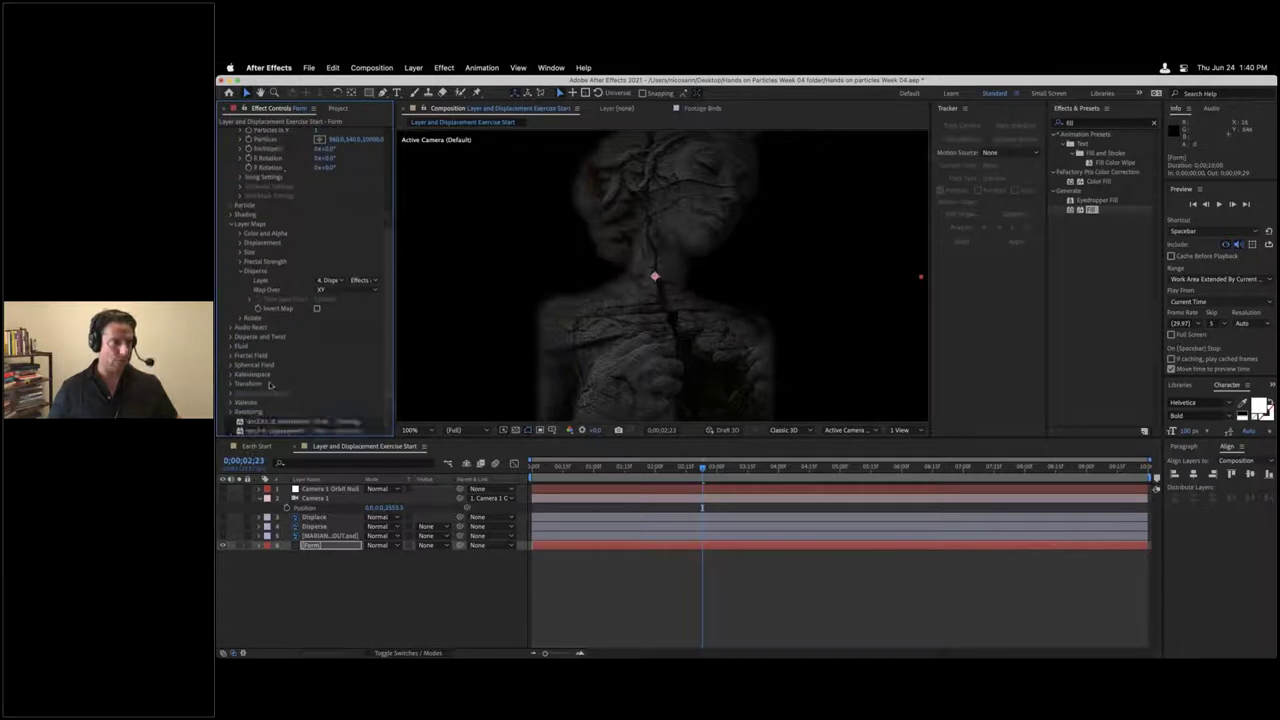
{"action": "left_click", "coordinate": [231, 356]}
{"action": "scroll", "coordinate": [260, 356], "scroll_direction": "down", "scroll_amount": 8}
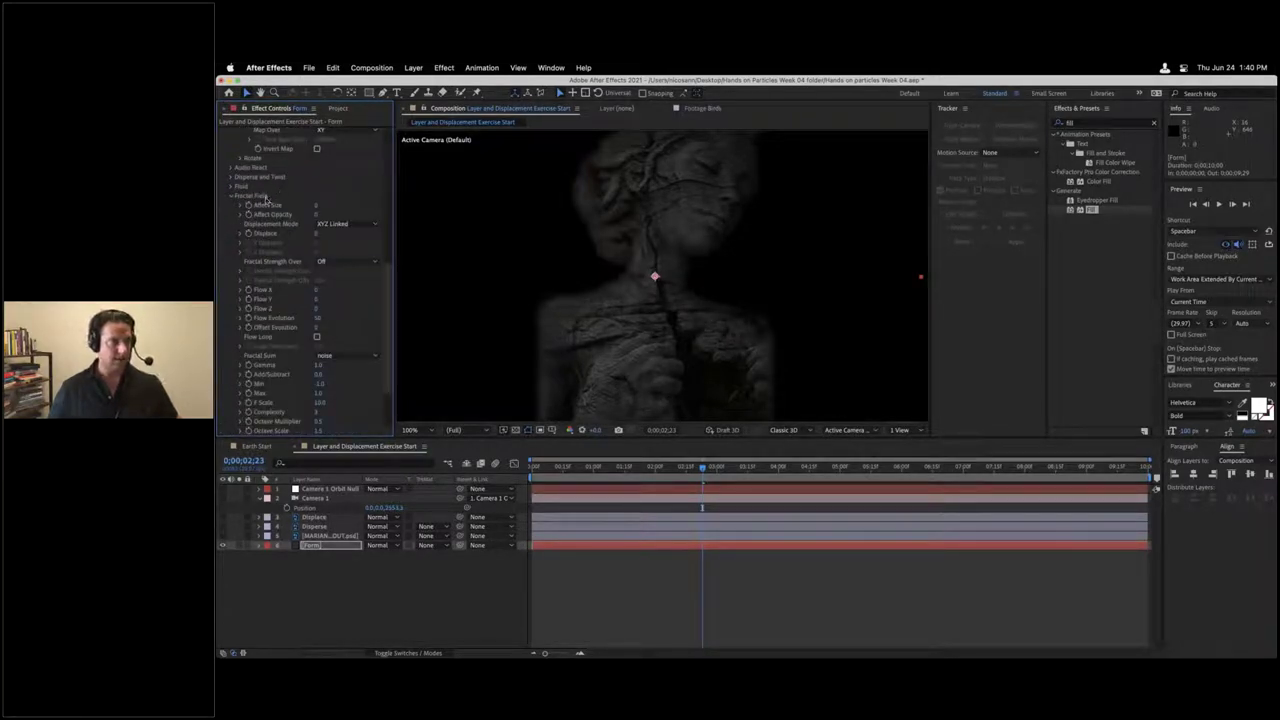
{"action": "left_click", "coordinate": [231, 199]}
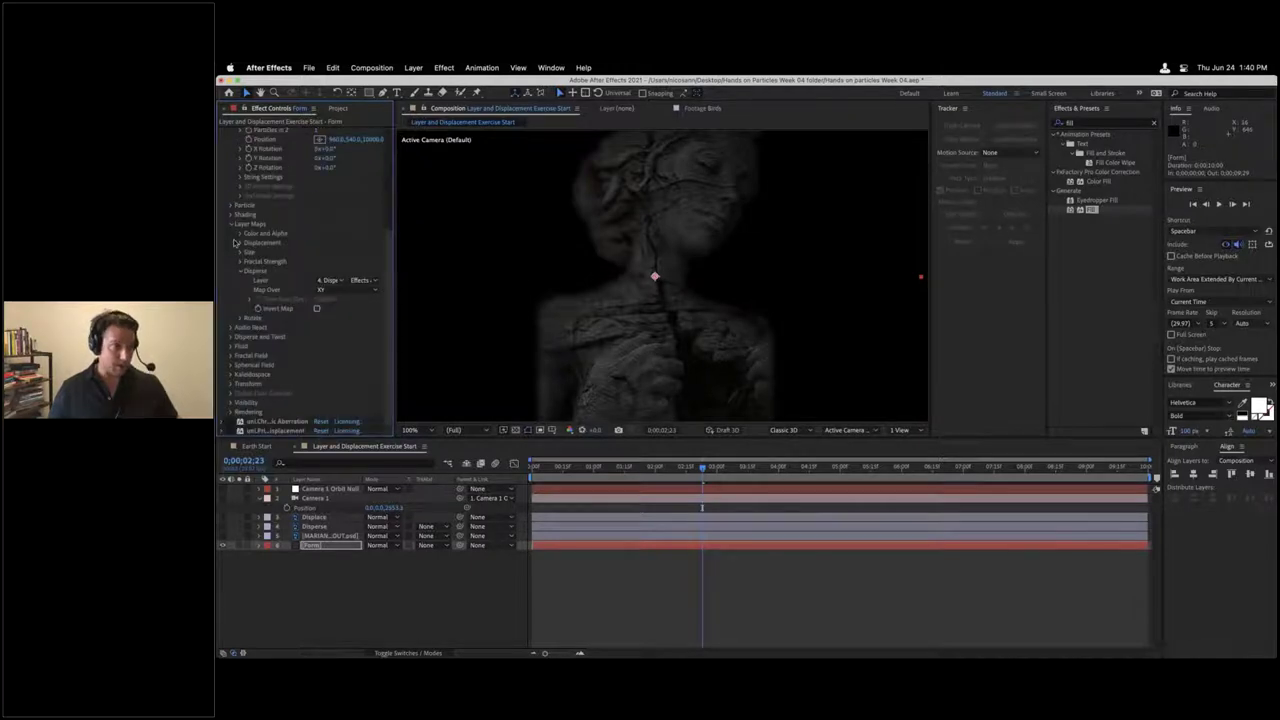
Step: Set the Fractal Strength layer map to the Disperse layer, Effects & Masks, over XY
{"action": "left_click", "coordinate": [241, 271]}
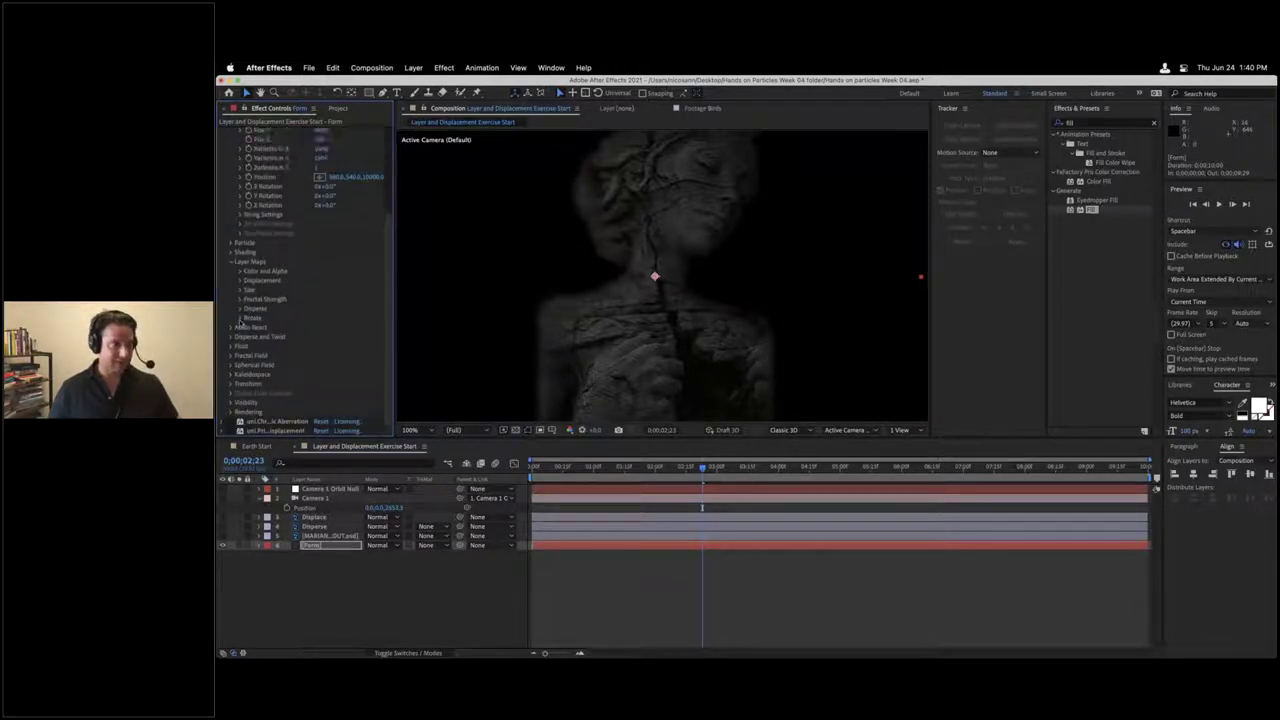
{"action": "left_click", "coordinate": [241, 299]}
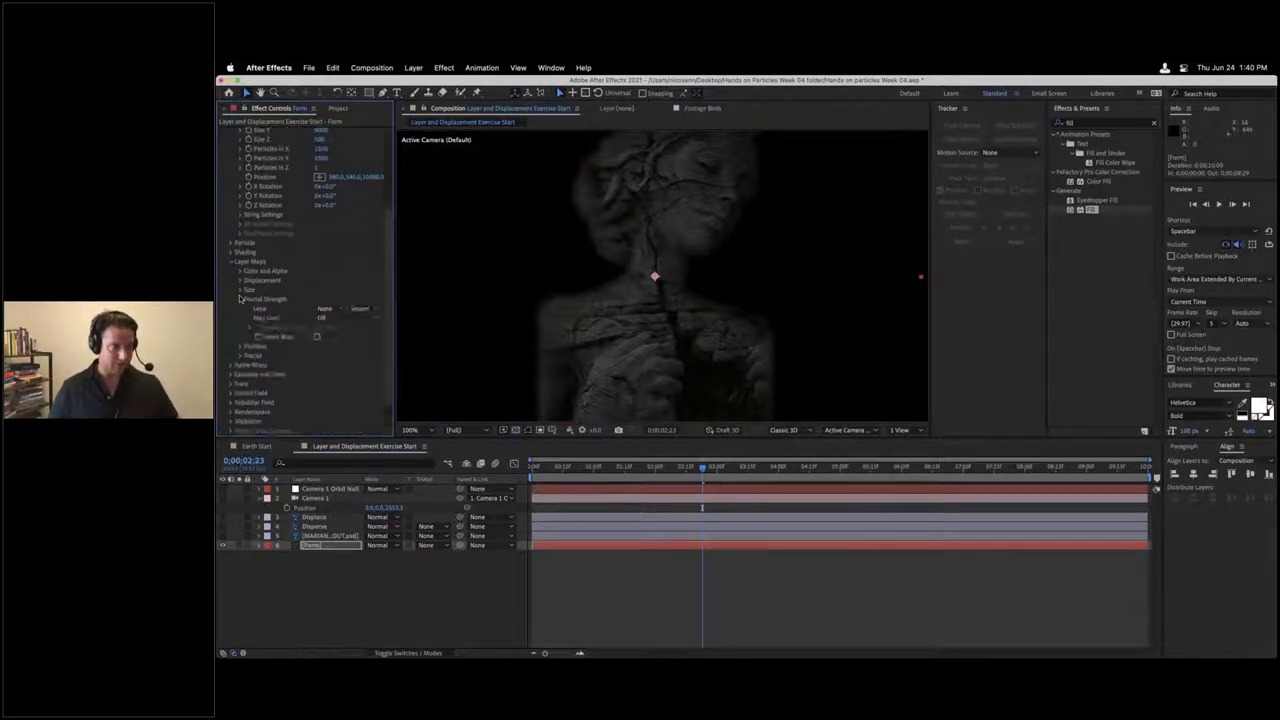
{"action": "left_click", "coordinate": [336, 309]}
{"action": "left_click", "coordinate": [375, 363]}
{"action": "left_click", "coordinate": [360, 309]}
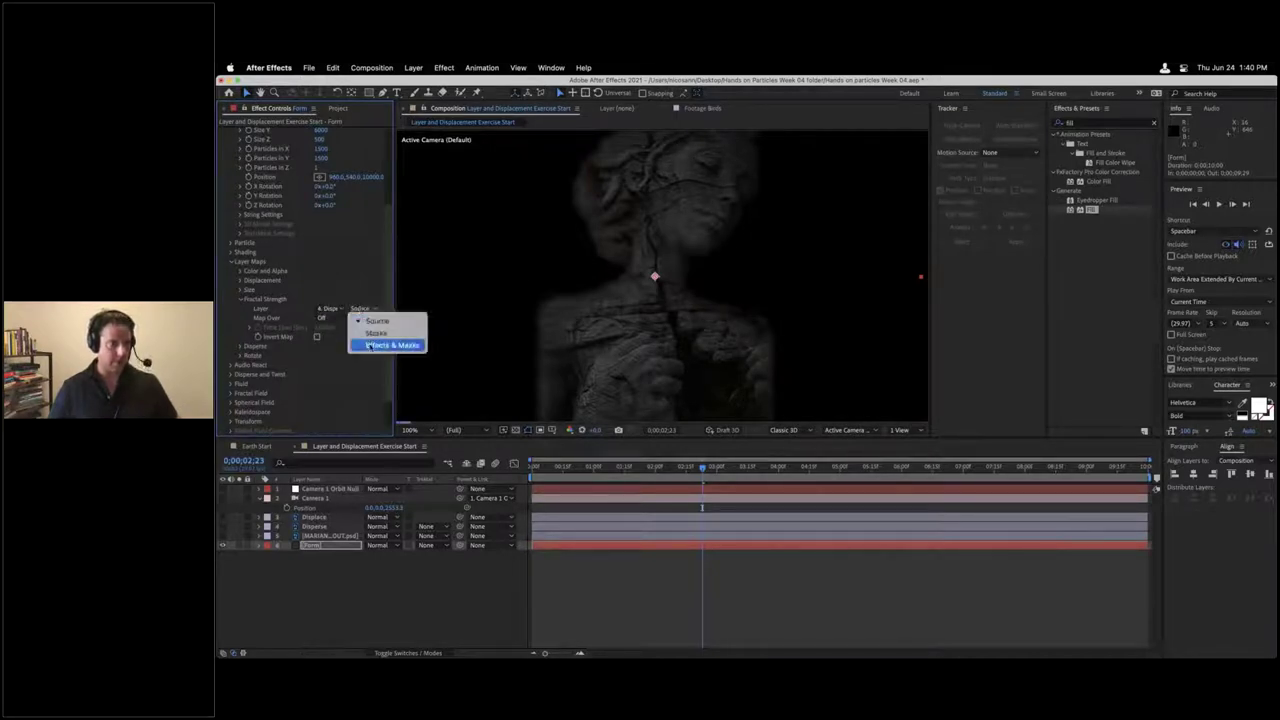
{"action": "left_click", "coordinate": [382, 344]}
{"action": "left_click", "coordinate": [325, 318]}
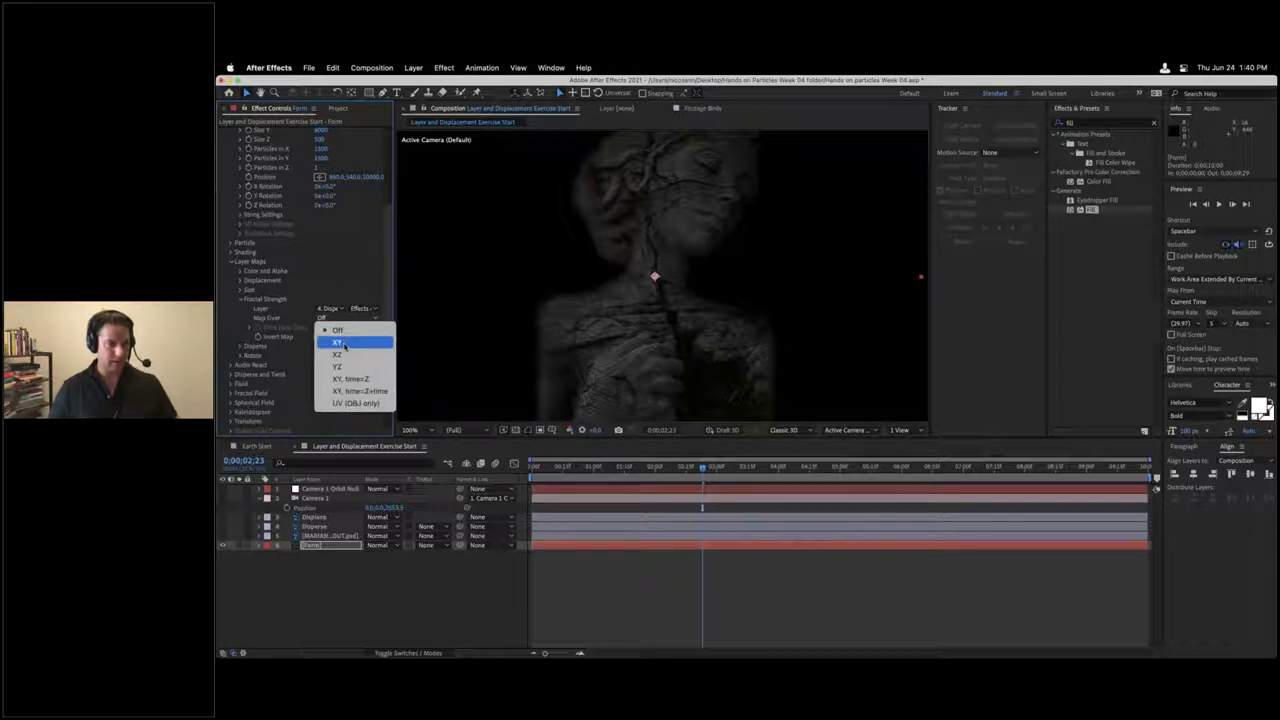
{"action": "left_click", "coordinate": [344, 344]}
{"action": "left_click", "coordinate": [241, 300]}
Step: Adjust Fractal Field displacement, raising it toward 60 and settling near 46
{"action": "left_click", "coordinate": [232, 356]}
{"action": "scroll", "coordinate": [350, 256], "scroll_direction": "down", "scroll_amount": 5}
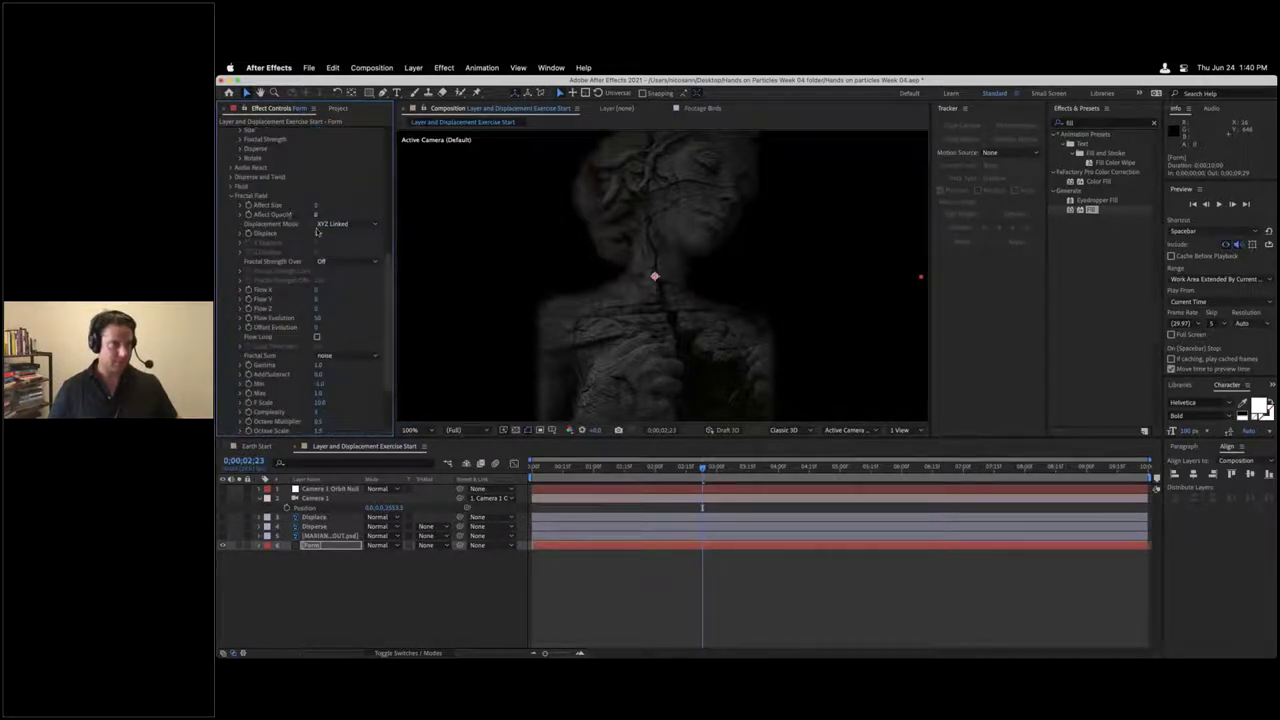
{"action": "left_click_drag", "start_coordinate": [316, 233], "coordinate": [345, 233]}
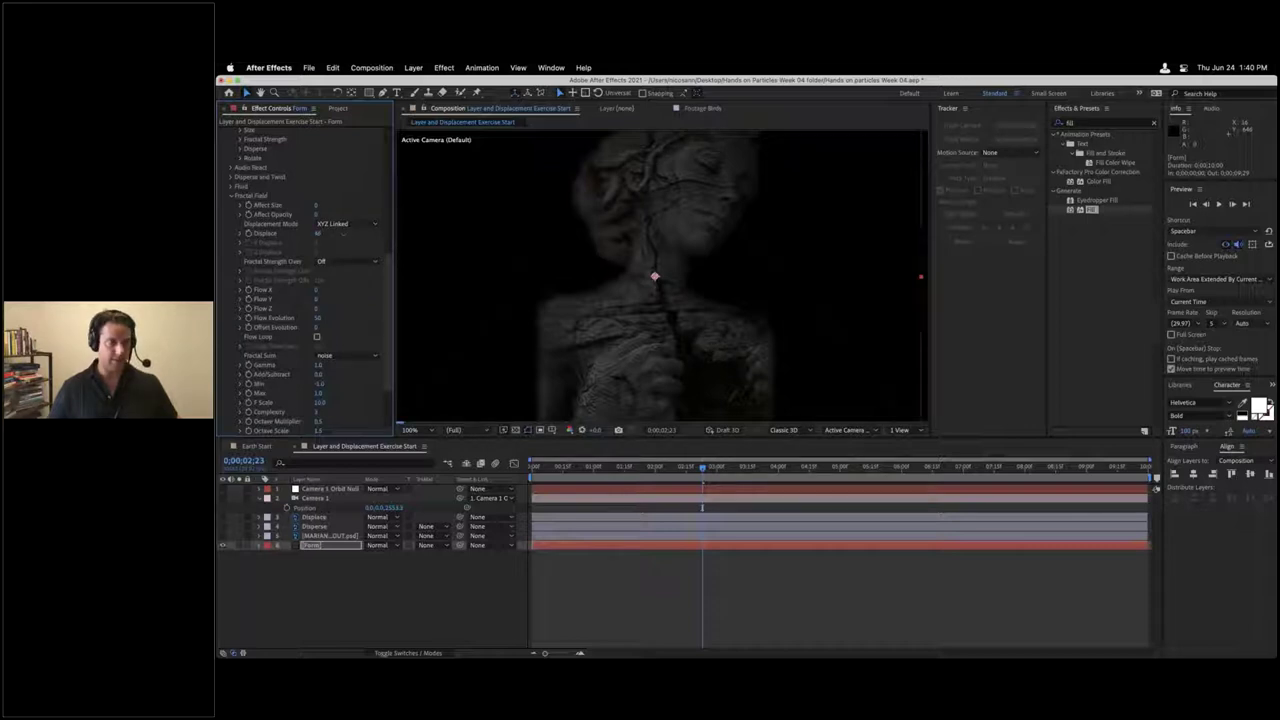
{"action": "left_click_drag", "start_coordinate": [345, 233], "coordinate": [348, 234]}
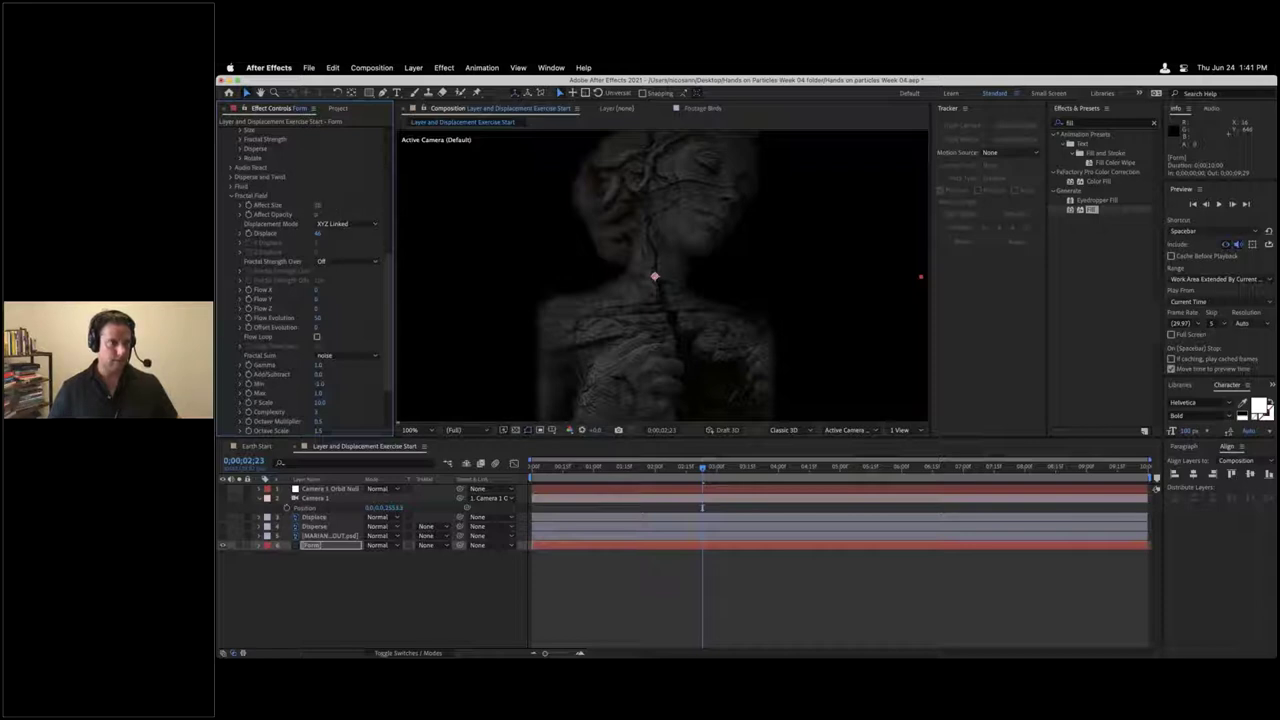
{"action": "scroll", "coordinate": [257, 192], "scroll_direction": "up", "scroll_amount": 2}
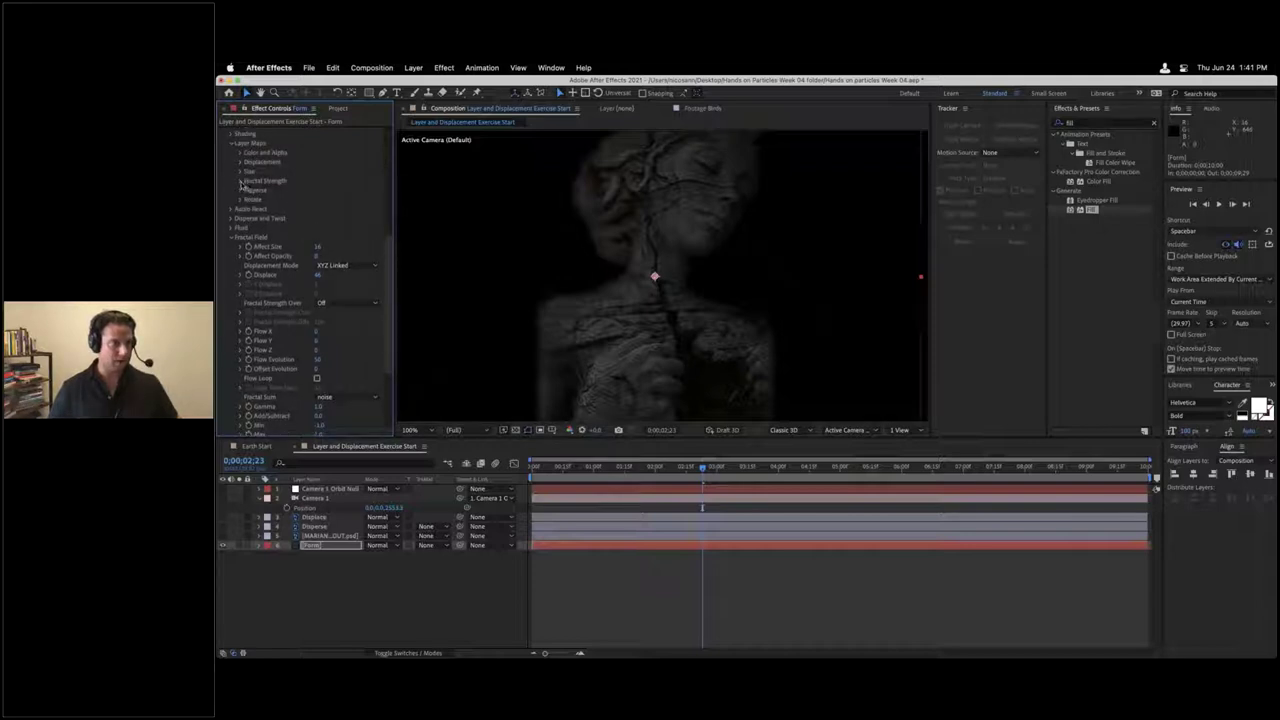
{"action": "left_click", "coordinate": [241, 181]}
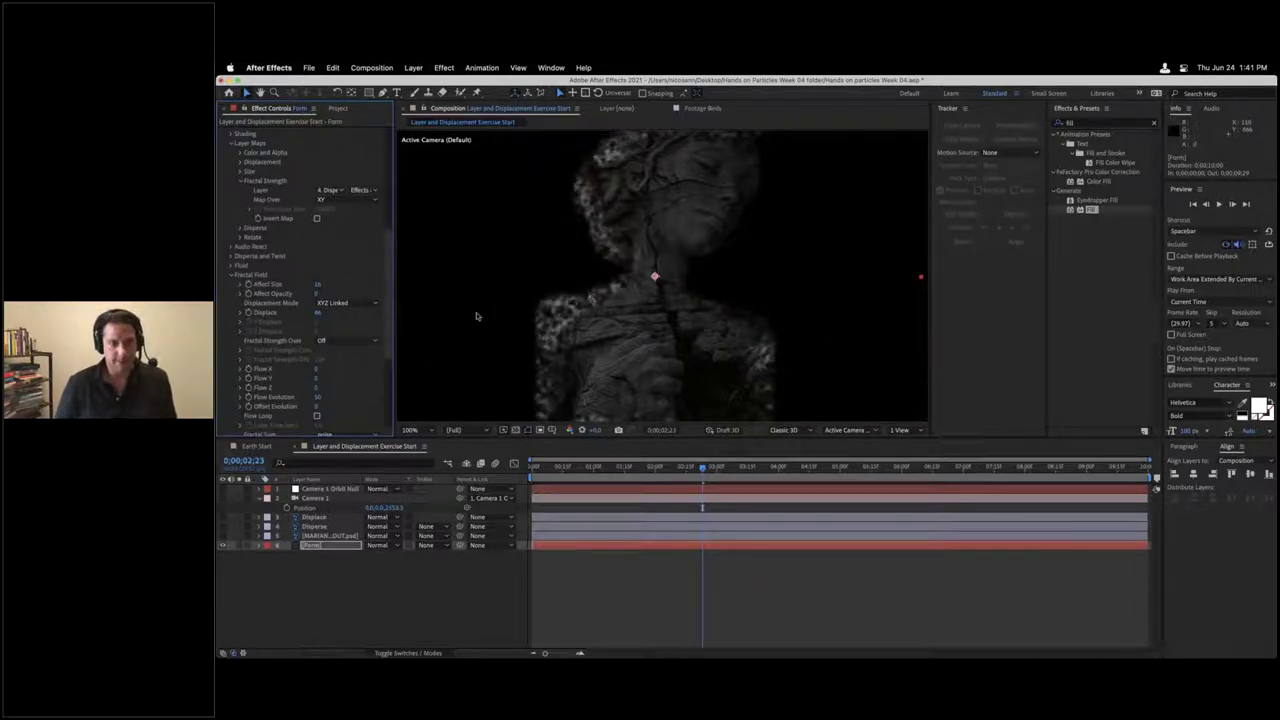
{"action": "scroll", "coordinate": [311, 322], "scroll_direction": "down", "scroll_amount": 3}
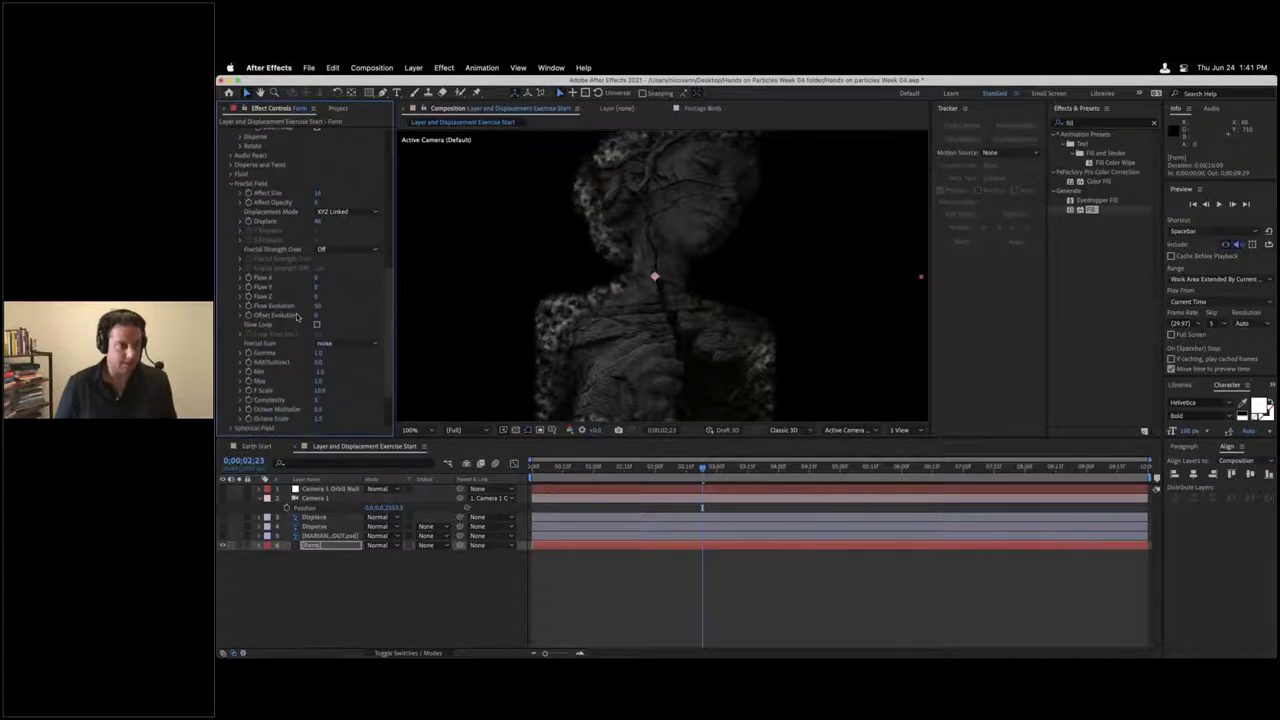
Step: Set the Fractal Field's Affect Size to 2
{"action": "left_click", "coordinate": [318, 193]}
{"action": "type", "text": "2"}
{"action": "key", "text": "Return"}
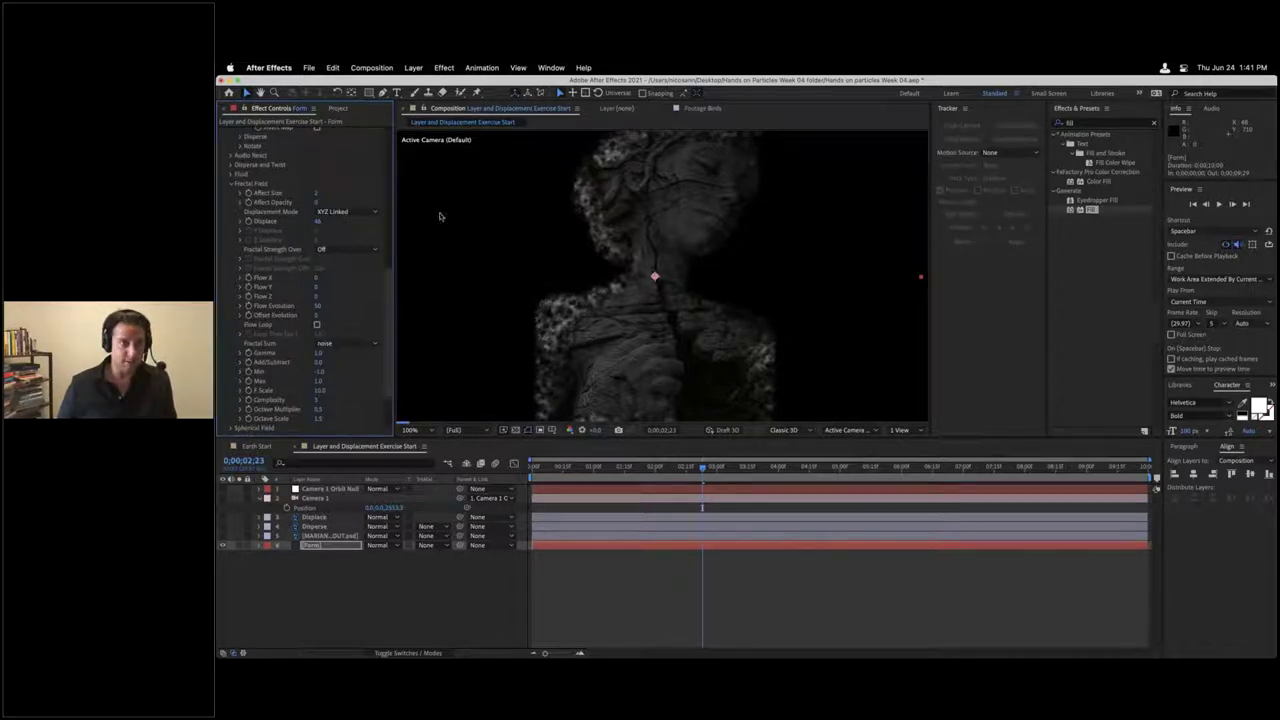
Step: Preview the statue at about 1 second, 0;00;02;25 and 0;00;03;10
{"action": "left_click", "coordinate": [612, 470]}
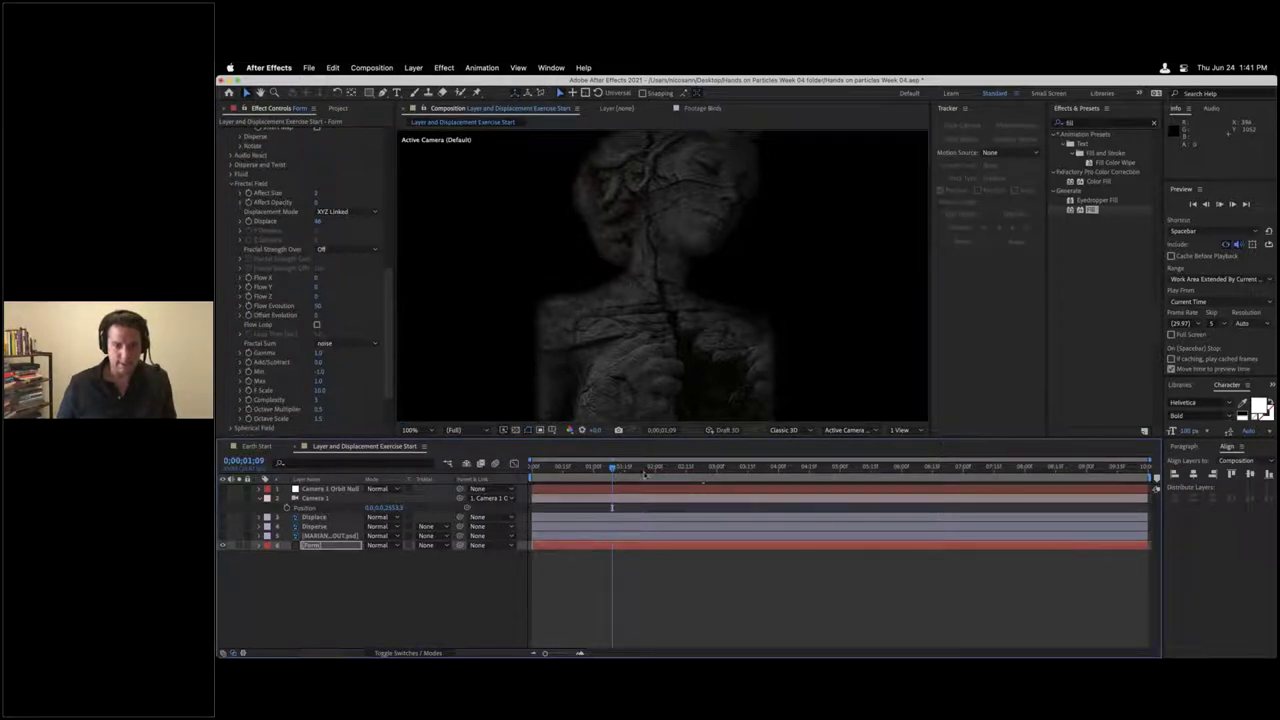
{"action": "left_click", "coordinate": [706, 470]}
{"action": "left_click", "coordinate": [738, 469]}
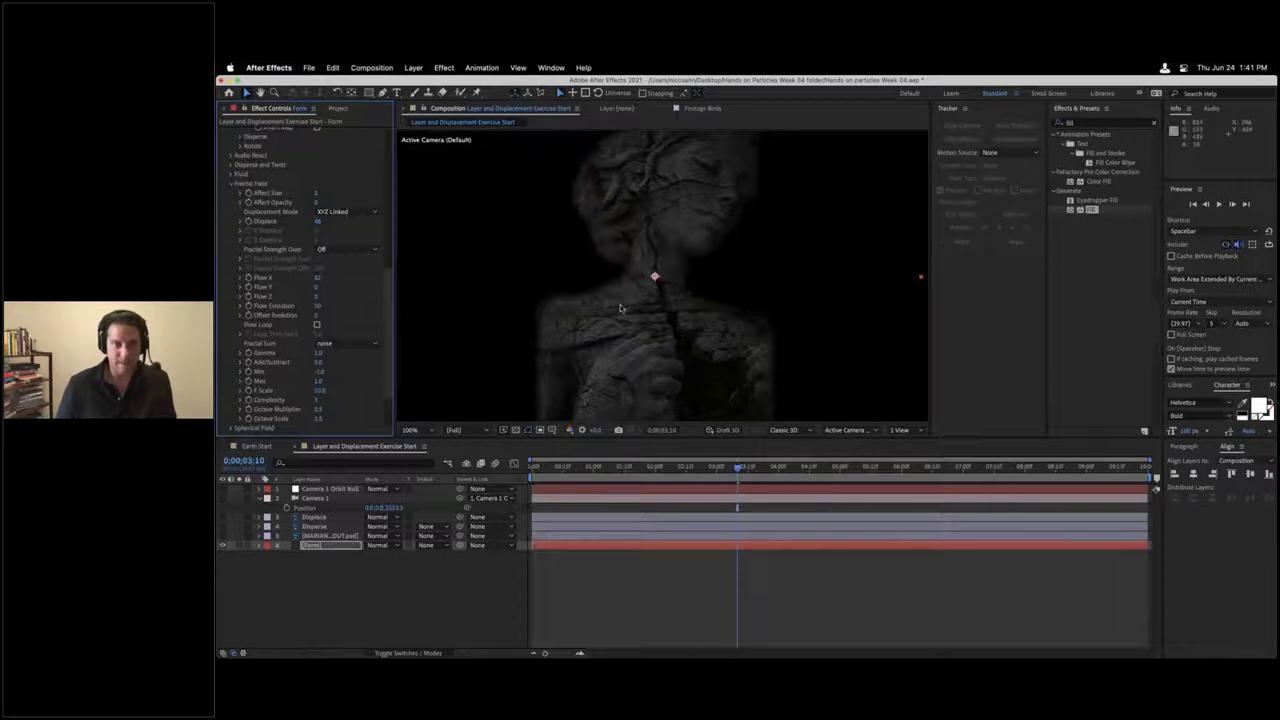
{"action": "scroll", "coordinate": [620, 280], "scroll_direction": "down", "scroll_amount": 3}
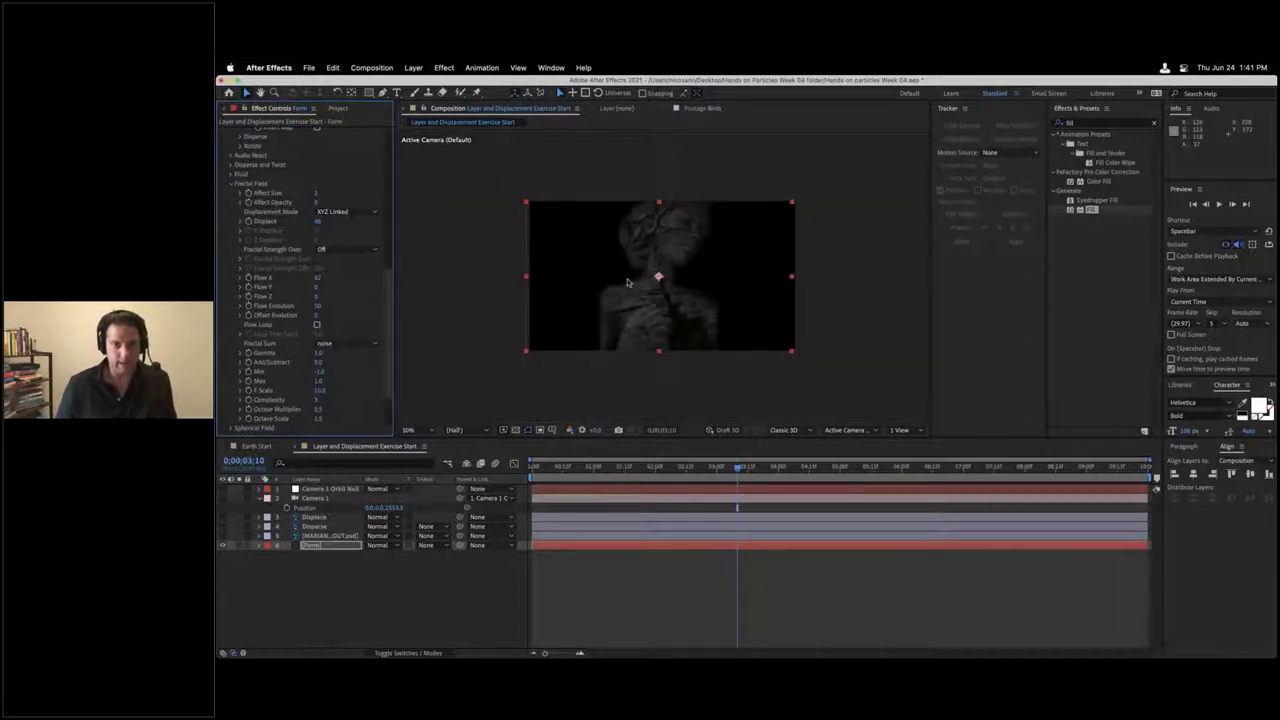
{"action": "scroll", "coordinate": [627, 278], "scroll_direction": "up", "scroll_amount": 3}
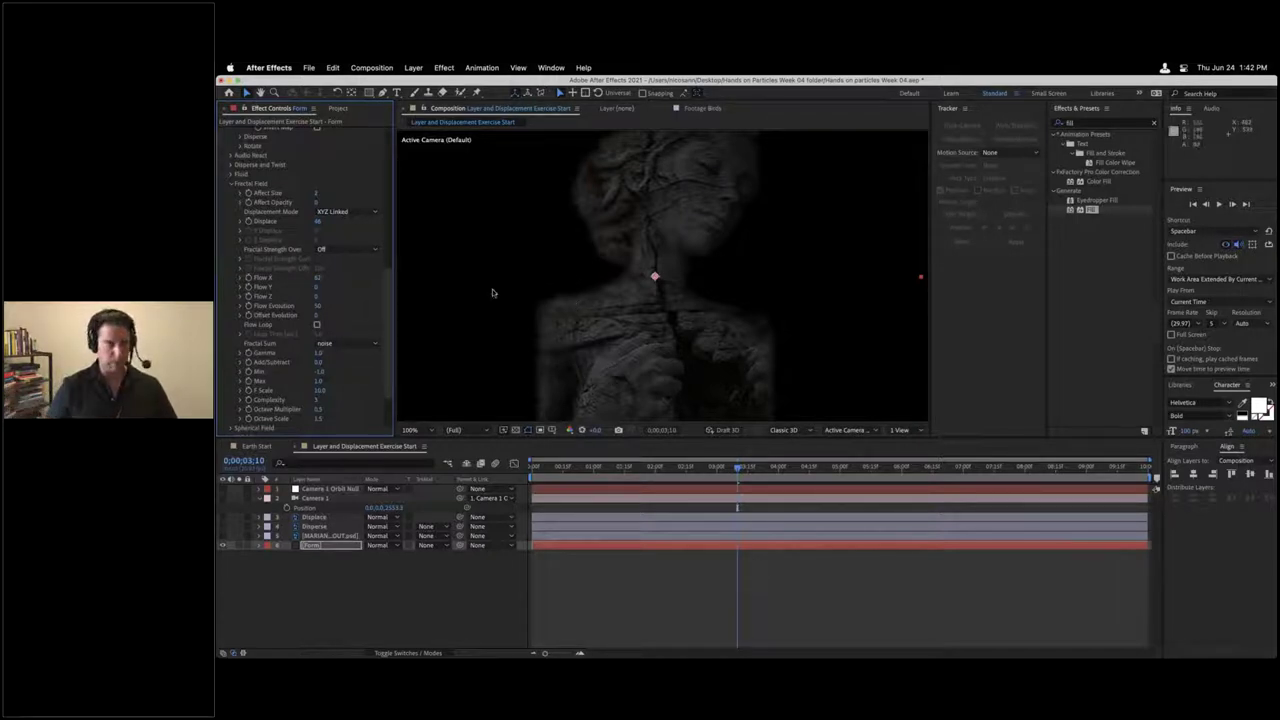
Step: Collapse Fractal Field and Layer Maps, then set Kaleidospace Mirror Mode to Vertical
{"action": "left_click", "coordinate": [231, 184]}
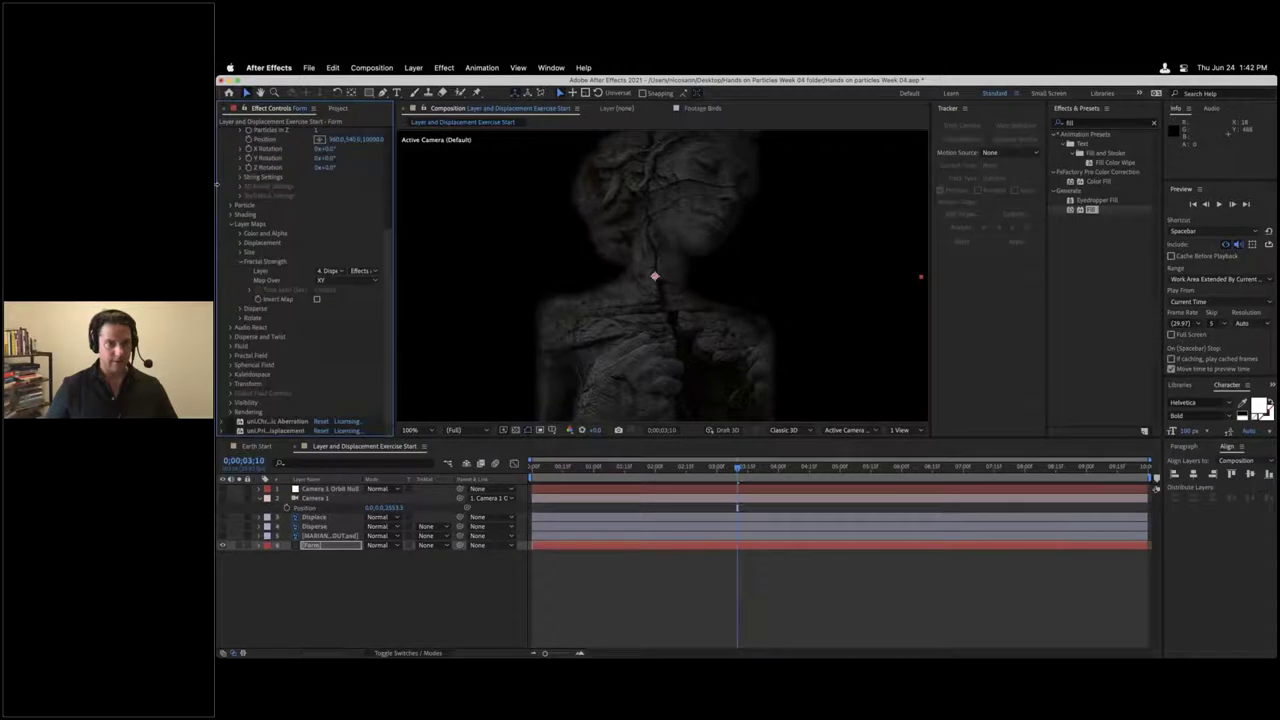
{"action": "left_click", "coordinate": [231, 225]}
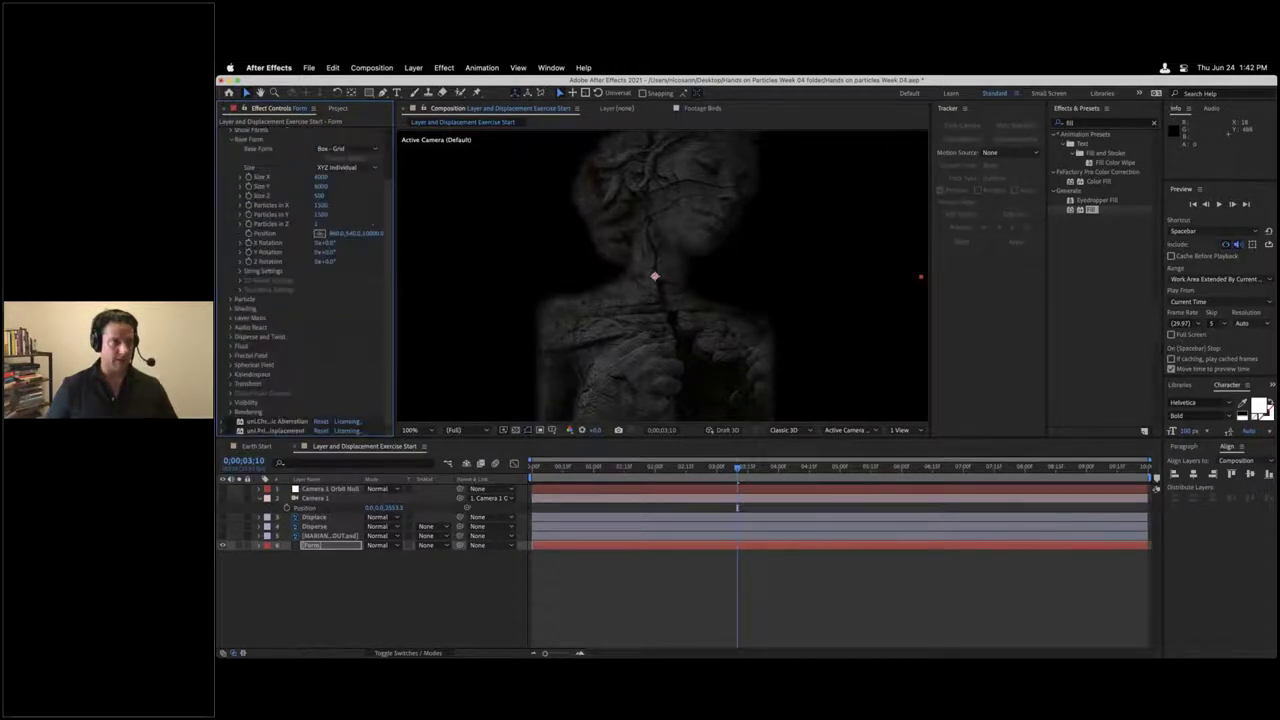
{"action": "left_click", "coordinate": [231, 378]}
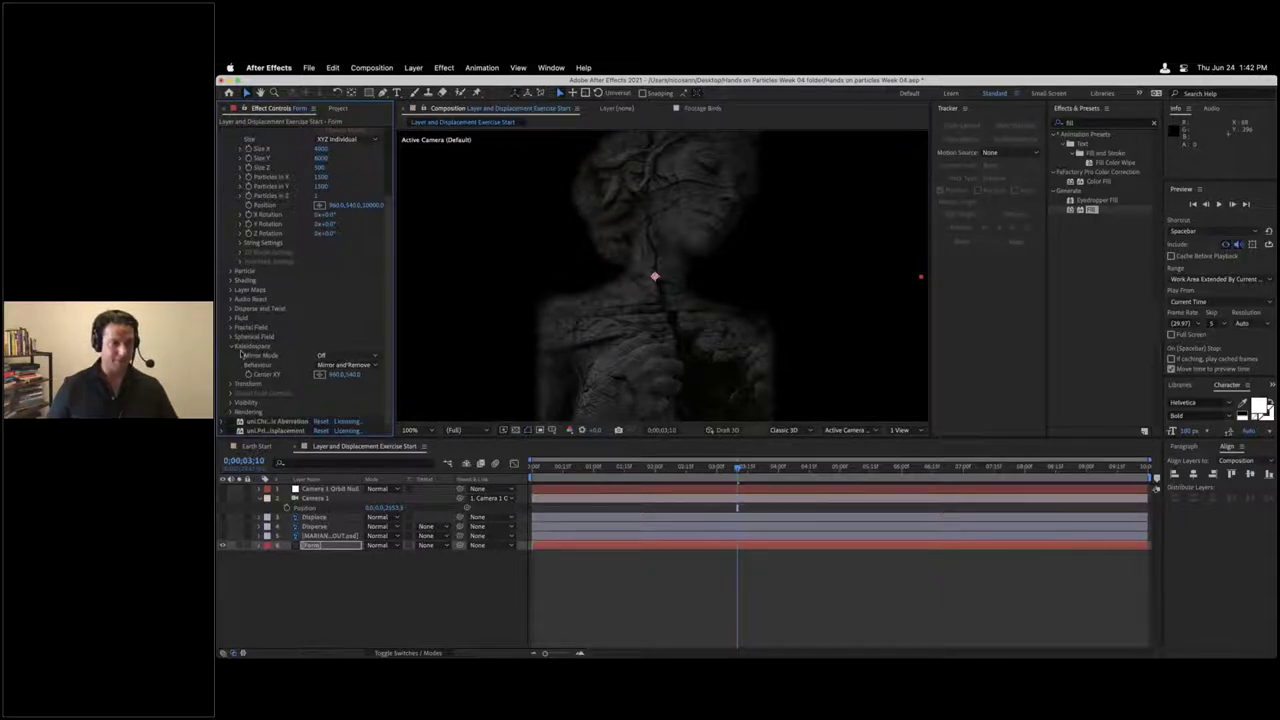
{"action": "left_click", "coordinate": [321, 356]}
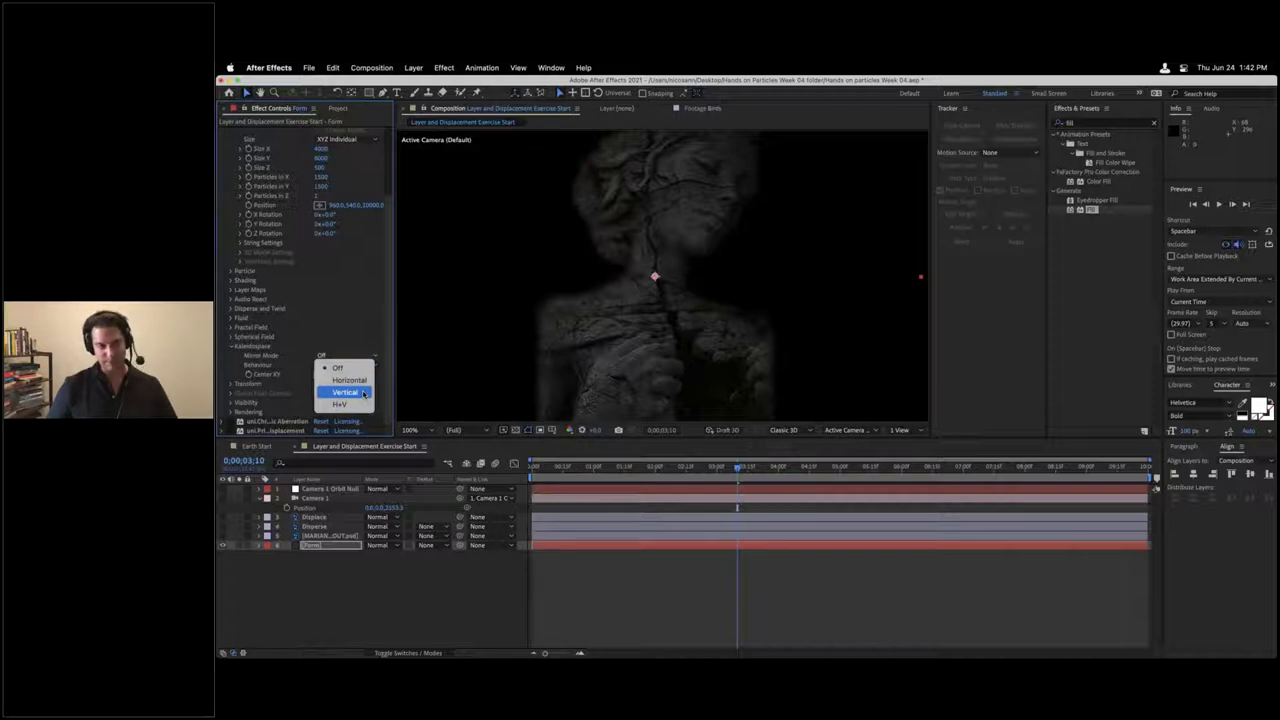
{"action": "left_click", "coordinate": [344, 392]}
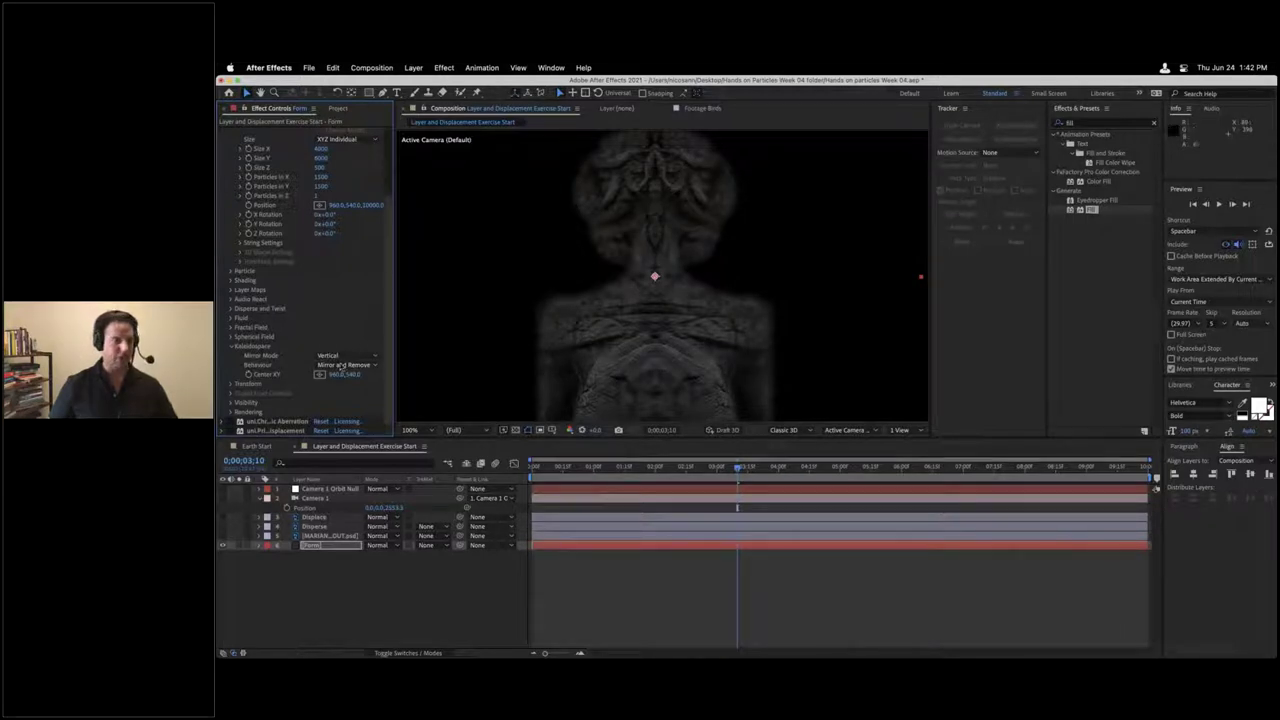
Step: Shift Kaleidospace Center XY to the right, checking the result at 50% and 100% zoom
{"action": "left_click_drag", "start_coordinate": [338, 377], "coordinate": [374, 371]}
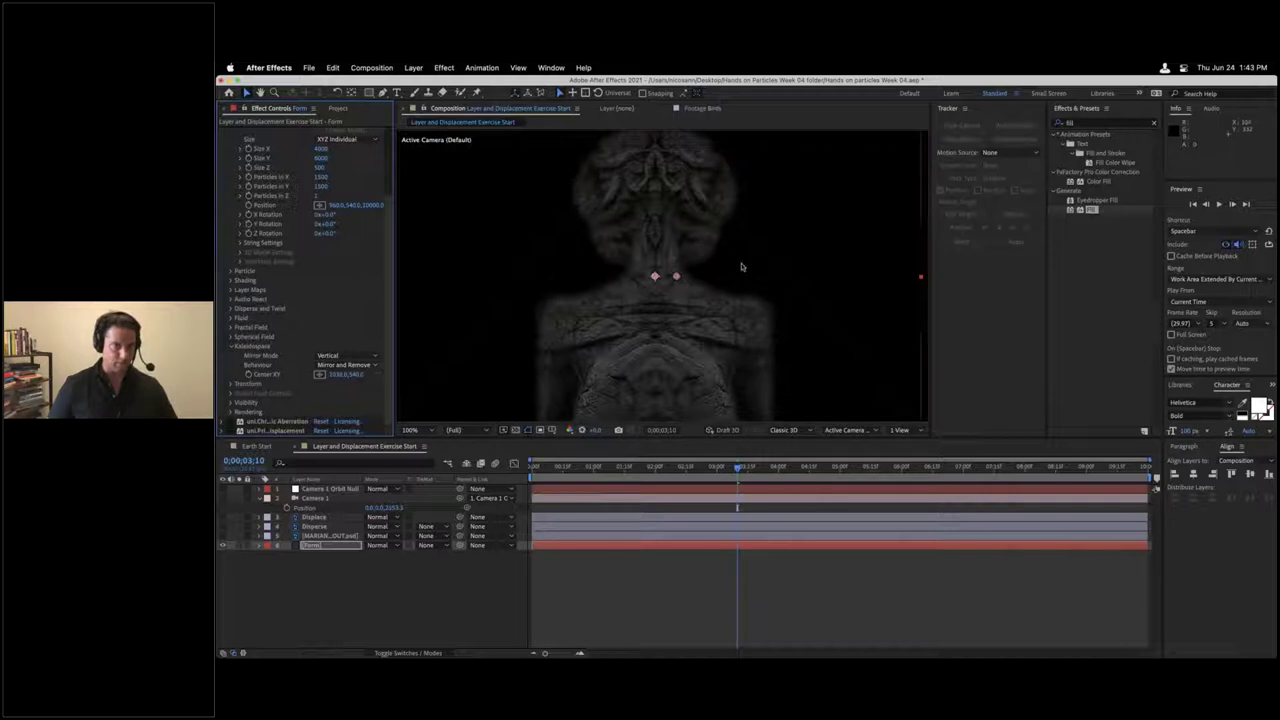
{"action": "left_click_drag", "start_coordinate": [677, 277], "coordinate": [714, 279]}
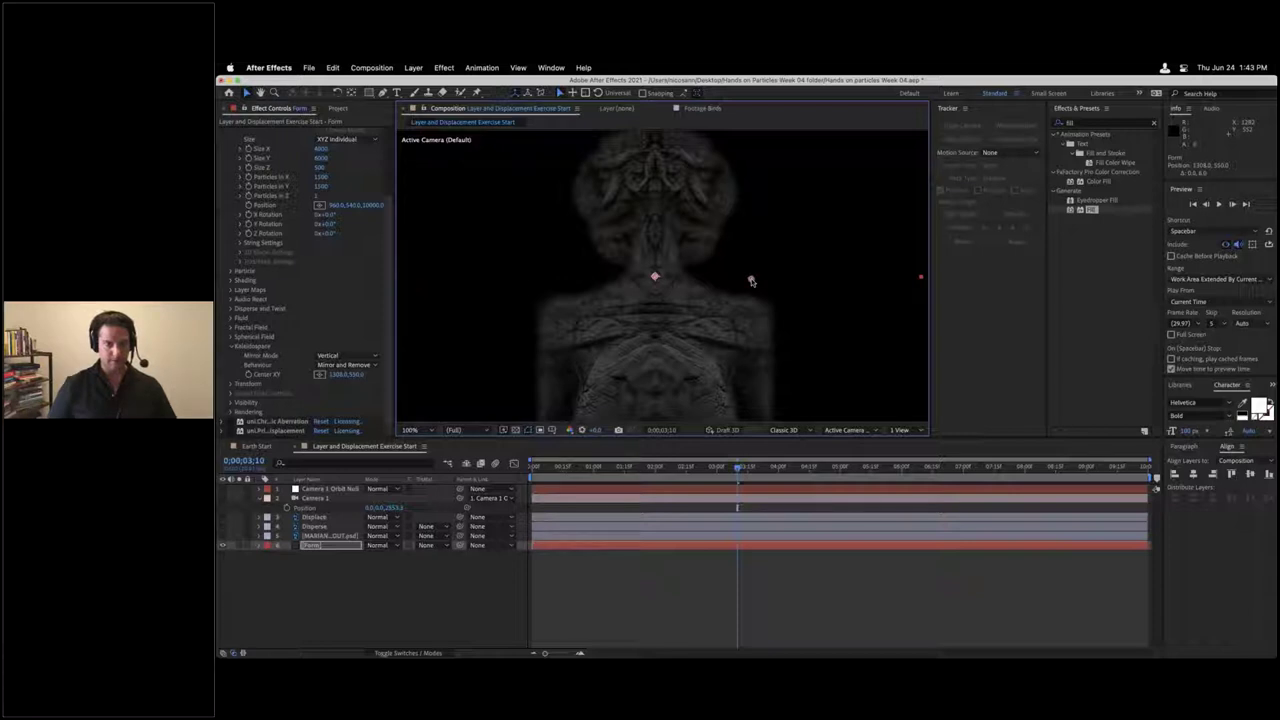
{"action": "left_click_drag", "start_coordinate": [771, 283], "coordinate": [769, 281]}
{"action": "key", "text": "comma"}
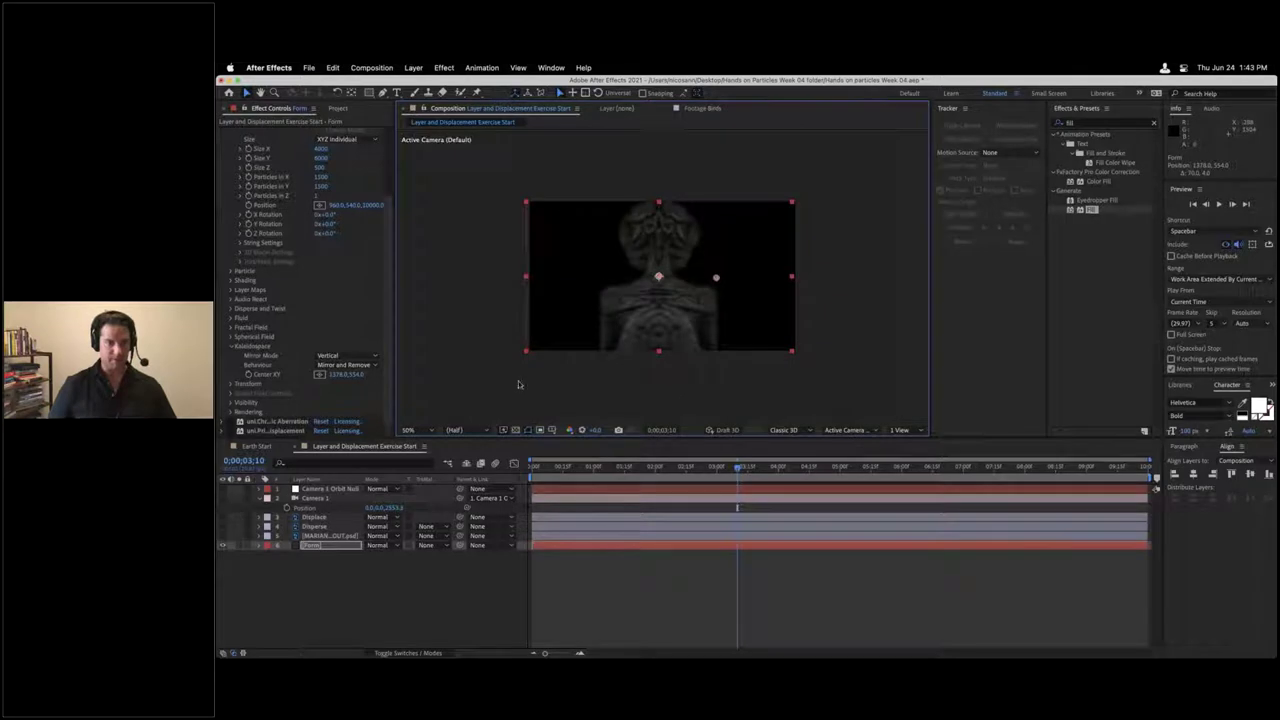
{"action": "left_click_drag", "start_coordinate": [354, 378], "coordinate": [394, 378]}
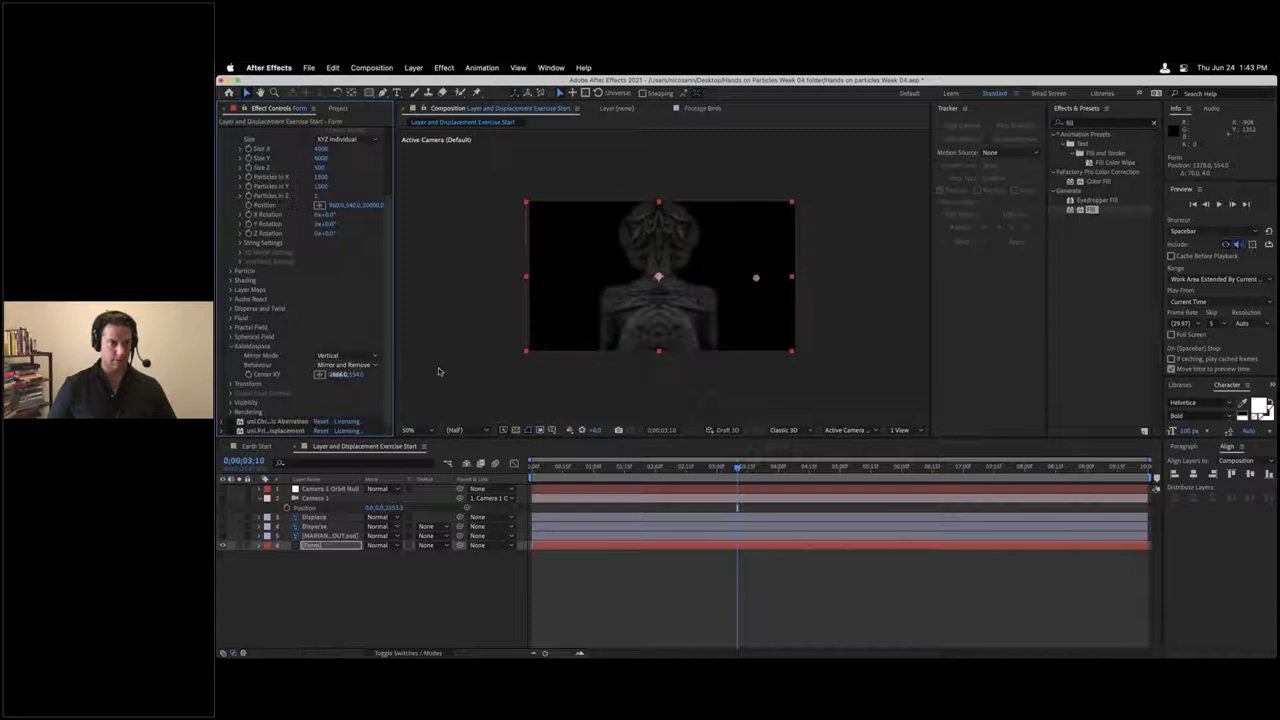
{"action": "key", "text": "period"}
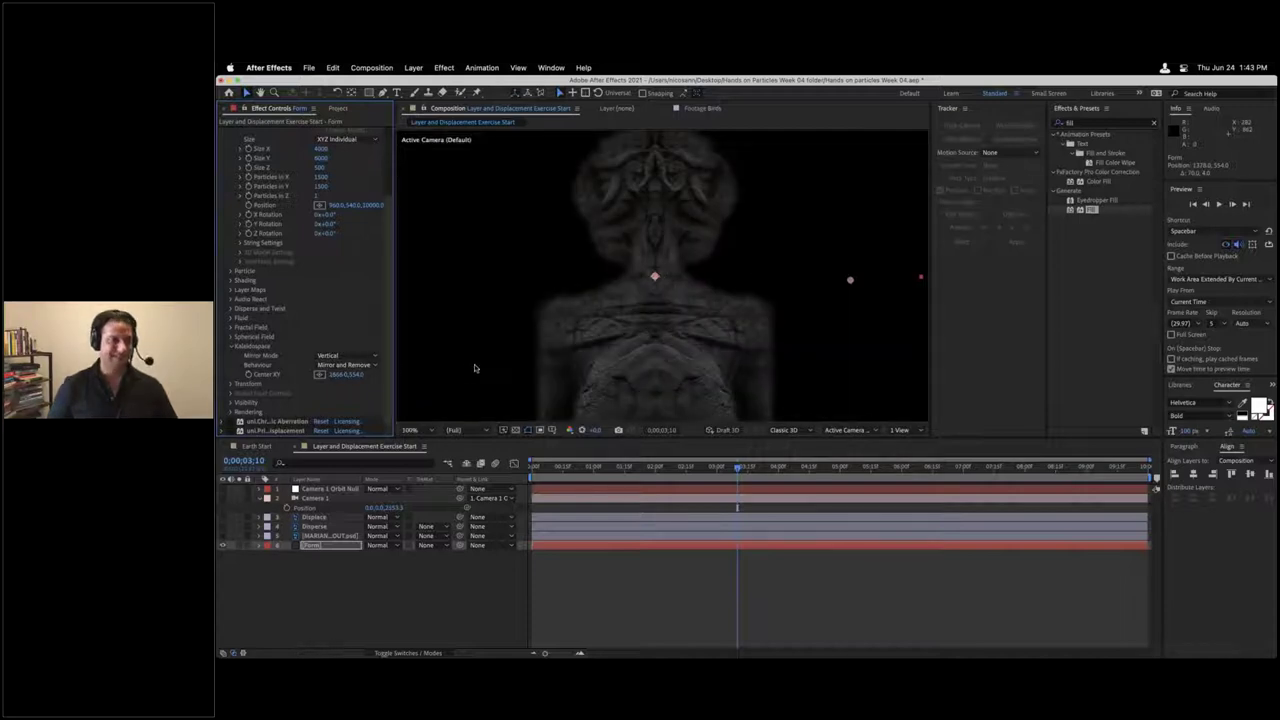
{"action": "scroll", "coordinate": [325, 240], "scroll_direction": "up", "scroll_amount": 3}
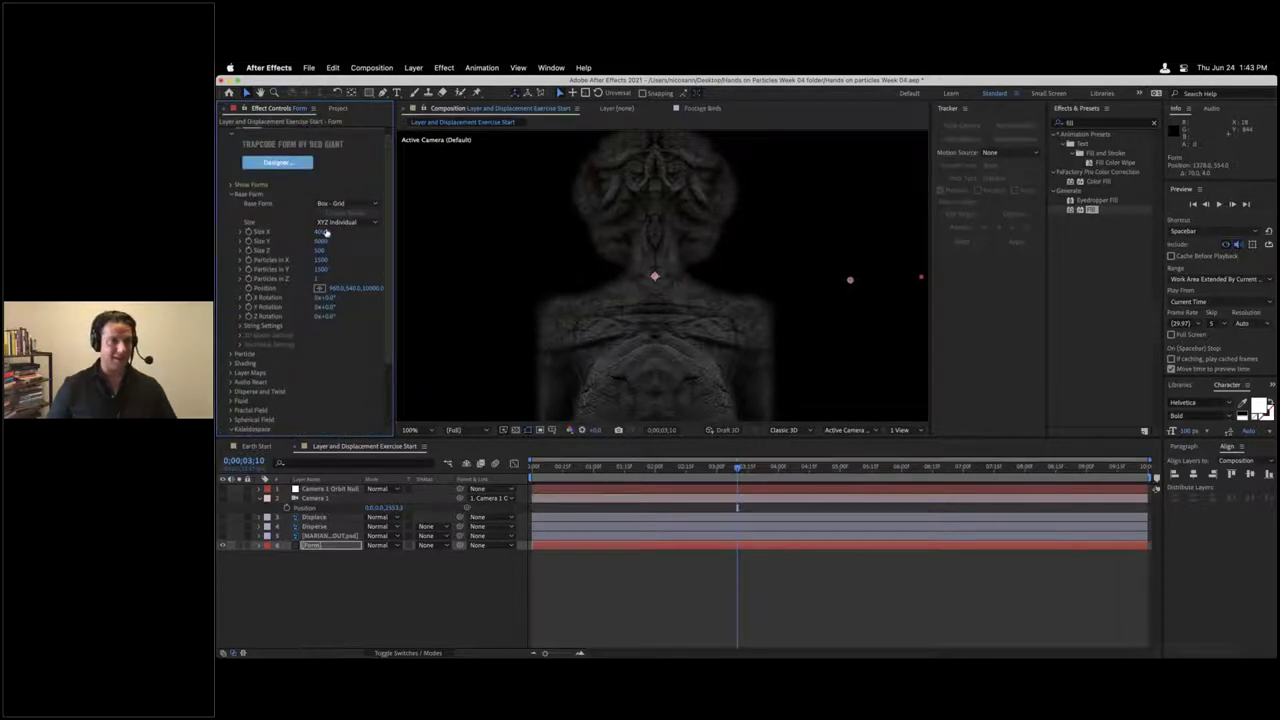
Step: Set the Base Form Size X to 1000 and Size Y to 3000
{"action": "left_click_drag", "start_coordinate": [325, 232], "coordinate": [318, 236]}
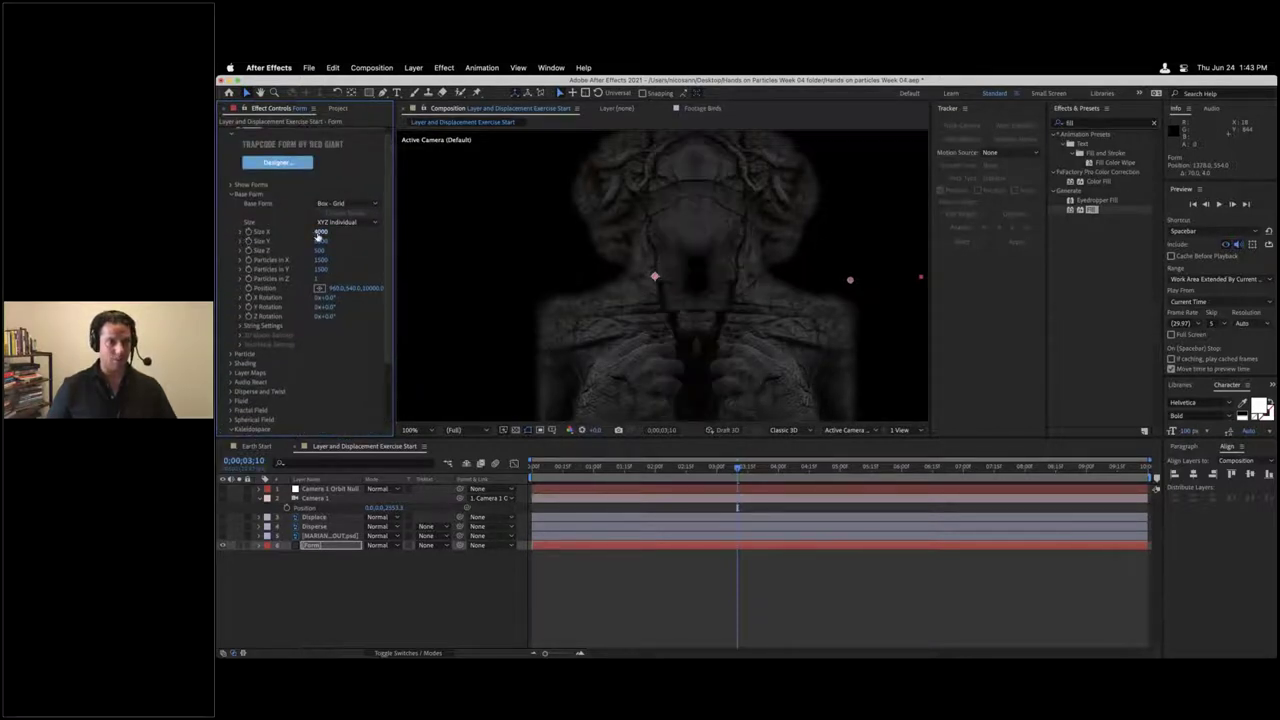
{"action": "left_click", "coordinate": [318, 233]}
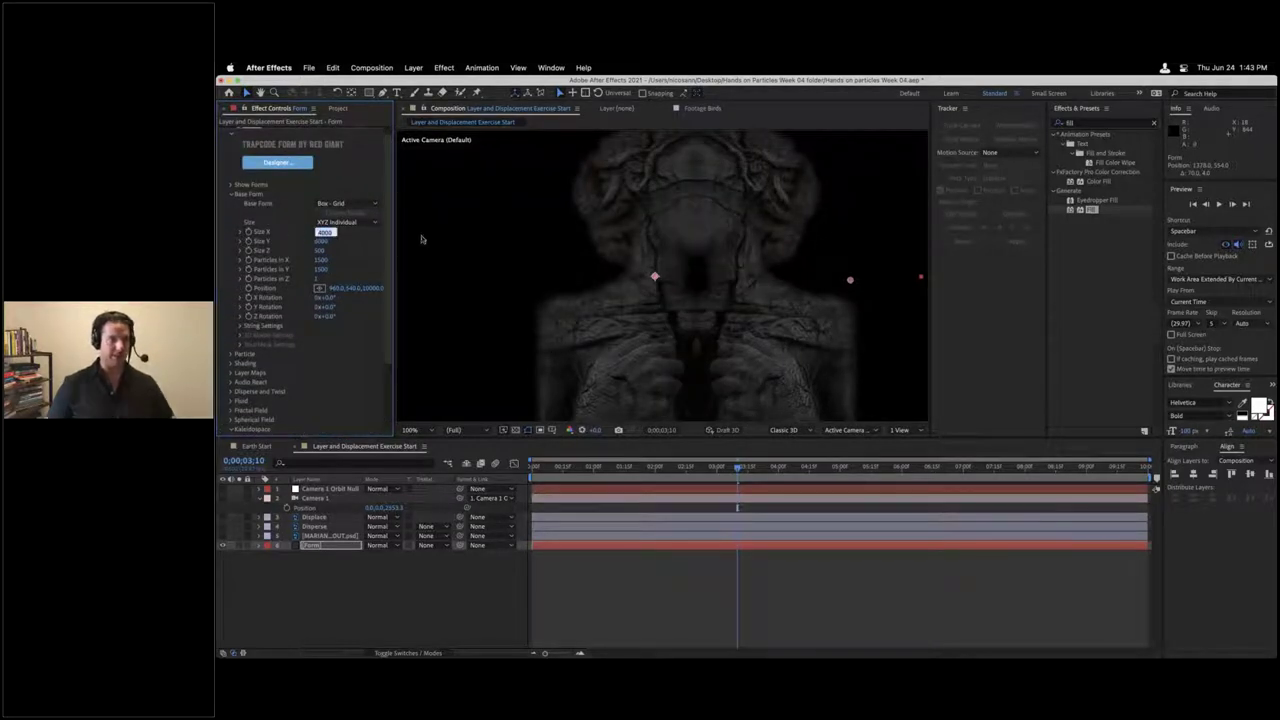
{"action": "type", "text": "20"}
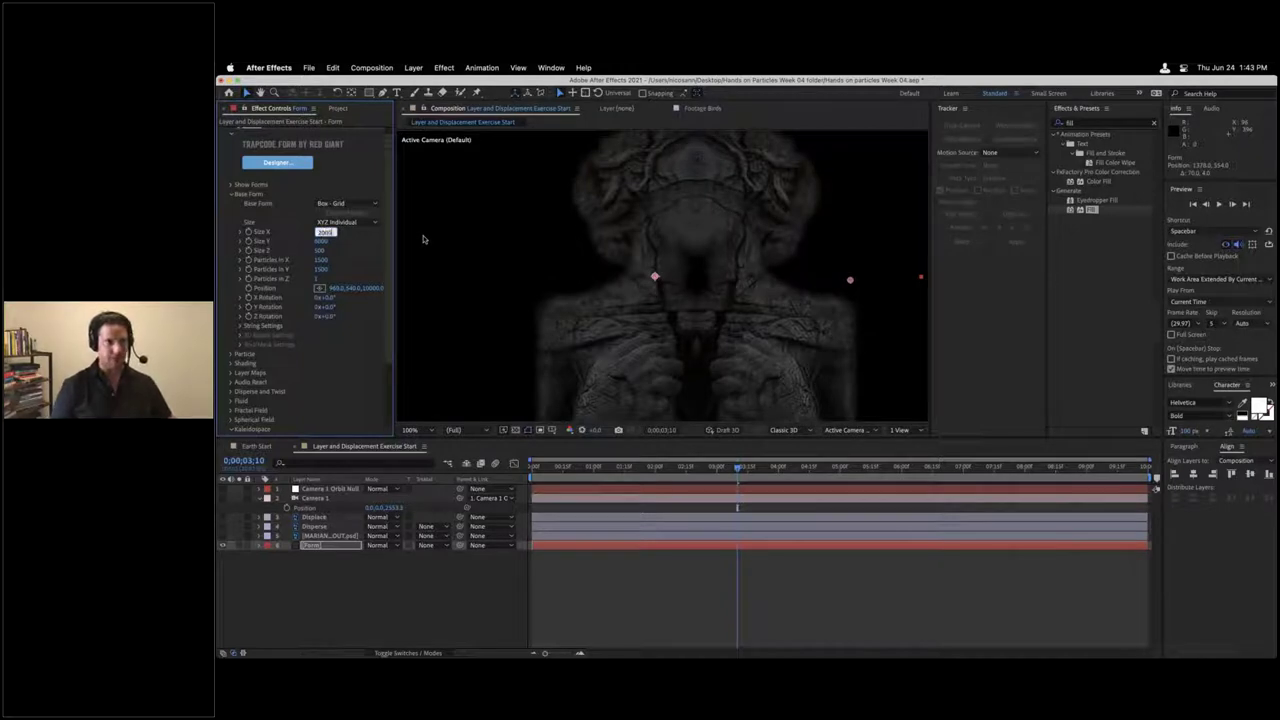
{"action": "type", "text": "00"}
{"action": "key", "text": "Tab"}
{"action": "type", "text": "400"}
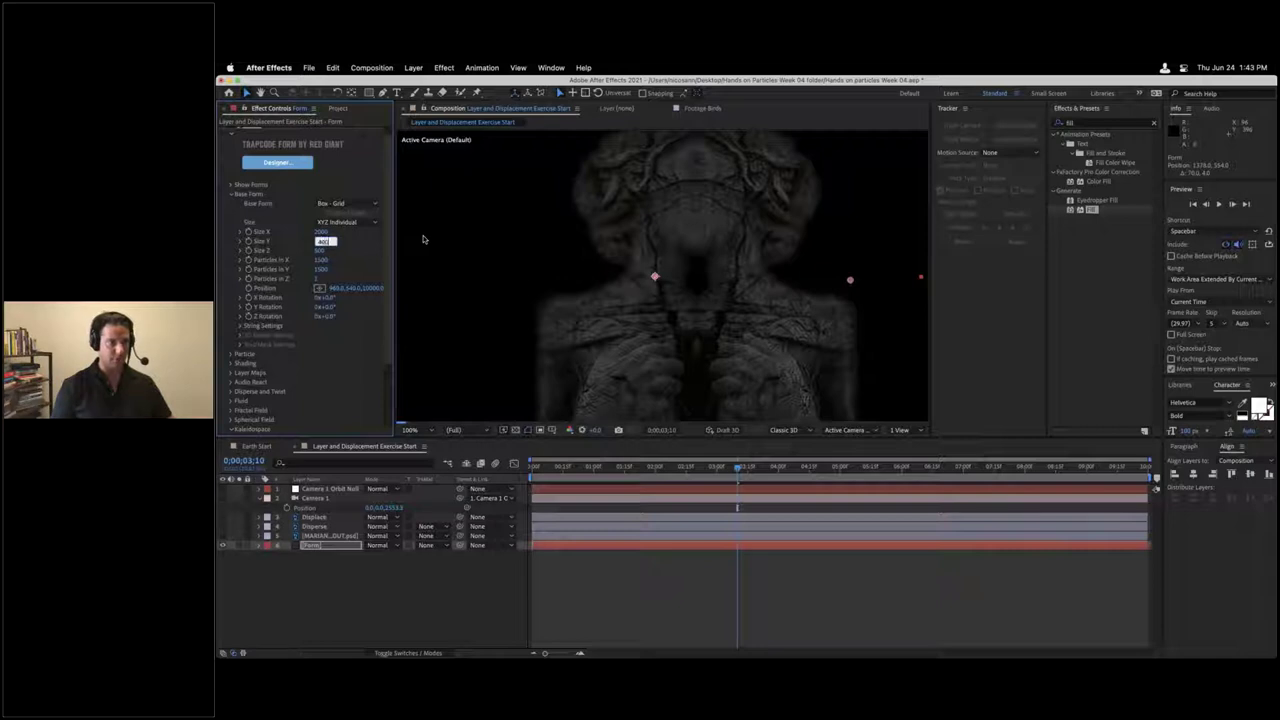
{"action": "type", "text": "0"}
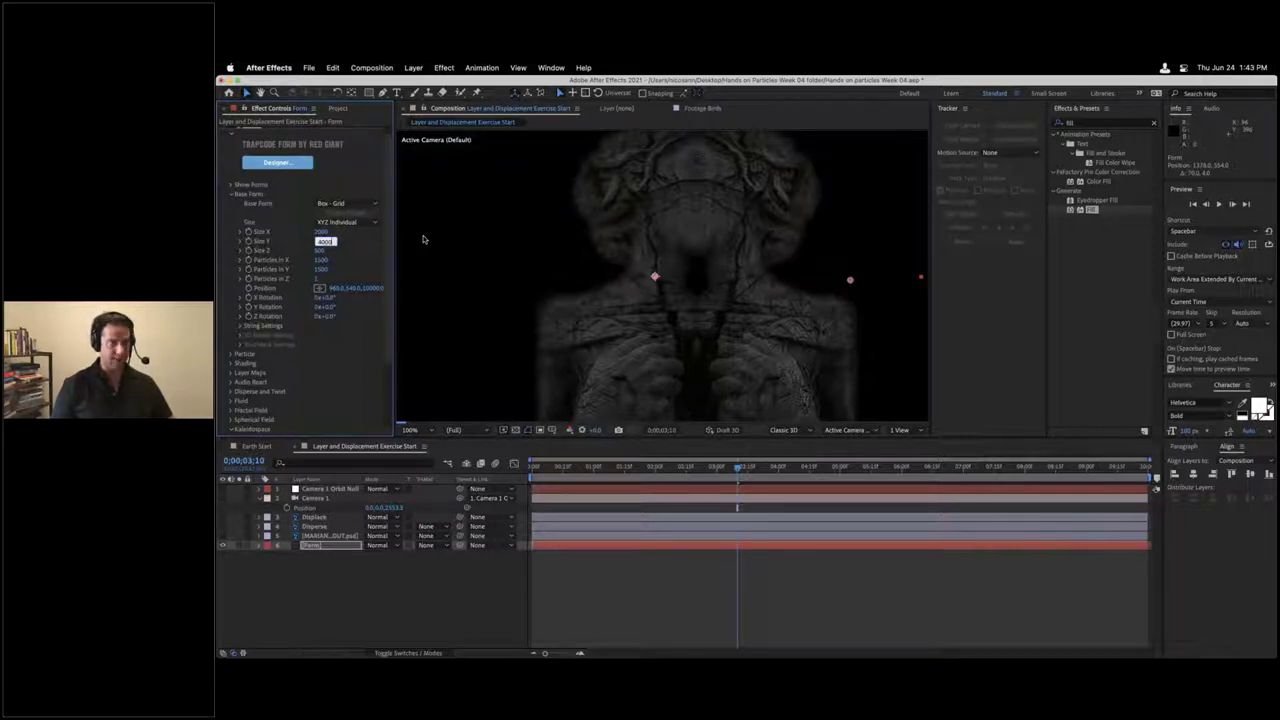
{"action": "left_click", "coordinate": [325, 232]}
{"action": "type", "text": "1000"}
{"action": "key", "text": "Tab"}
{"action": "key", "text": "Return"}
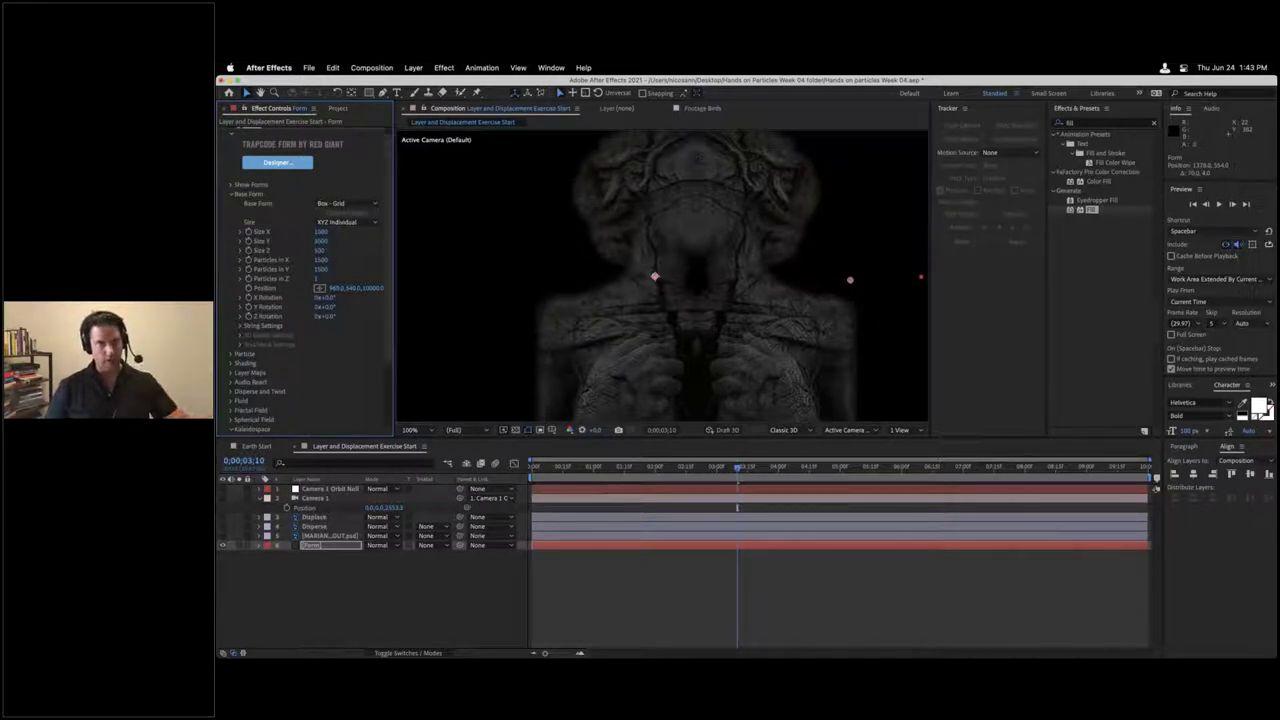
Step: Set the Form's Position depth to 10940 and shift the grid's position
{"action": "left_click", "coordinate": [372, 288]}
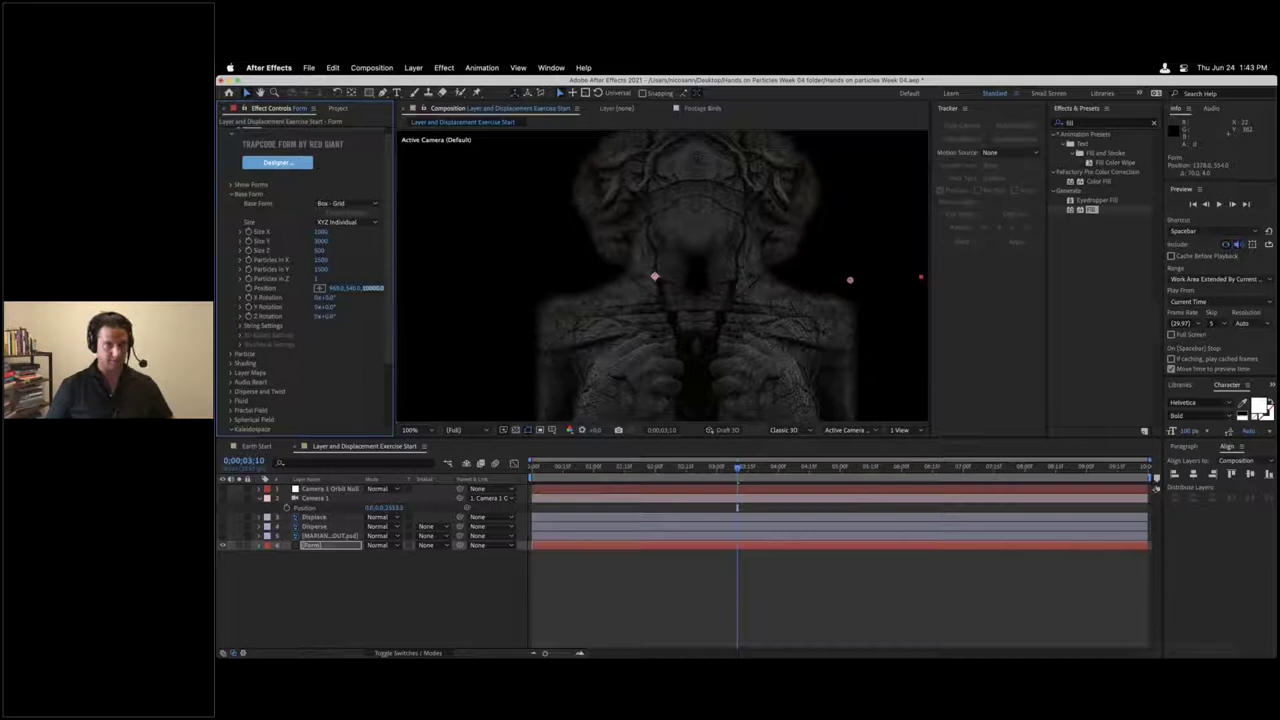
{"action": "type", "text": "10940"}
{"action": "key", "text": "Return"}
{"action": "scroll", "coordinate": [685, 308], "scroll_direction": "up", "scroll_amount": 2}
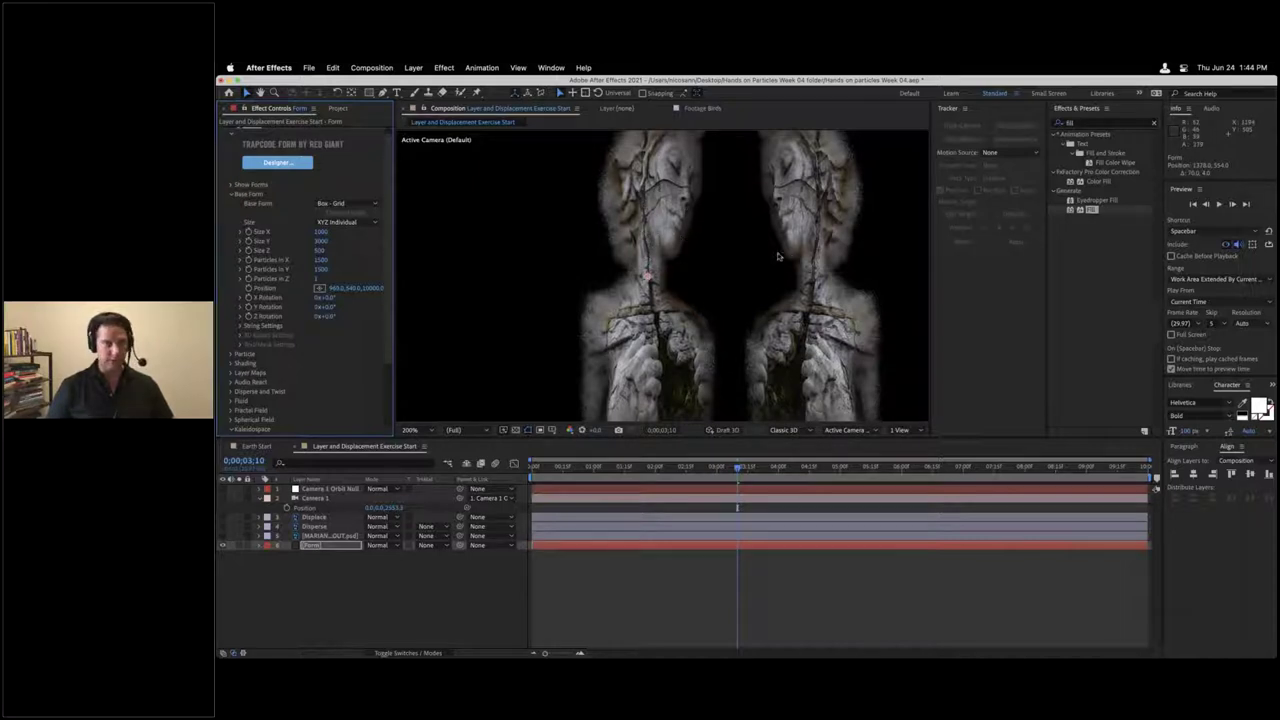
{"action": "left_click_drag", "start_coordinate": [338, 289], "coordinate": [330, 335]}
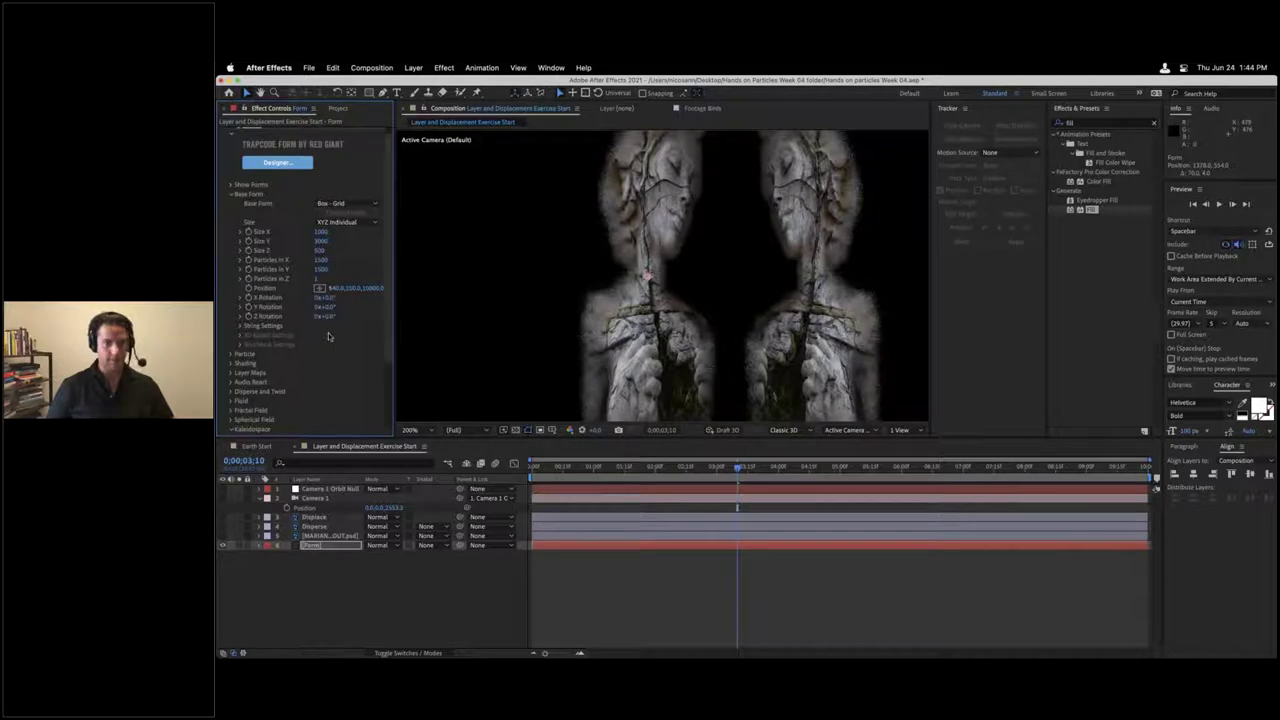
Step: Place the Kaleidospace mirror centre between the two statues, near 1082, 721
{"action": "scroll", "coordinate": [328, 332], "scroll_direction": "down", "scroll_amount": 3}
{"action": "left_click_drag", "start_coordinate": [335, 374], "coordinate": [362, 374]}
{"action": "left_click", "coordinate": [319, 374]}
{"action": "left_click", "coordinate": [714, 377]}
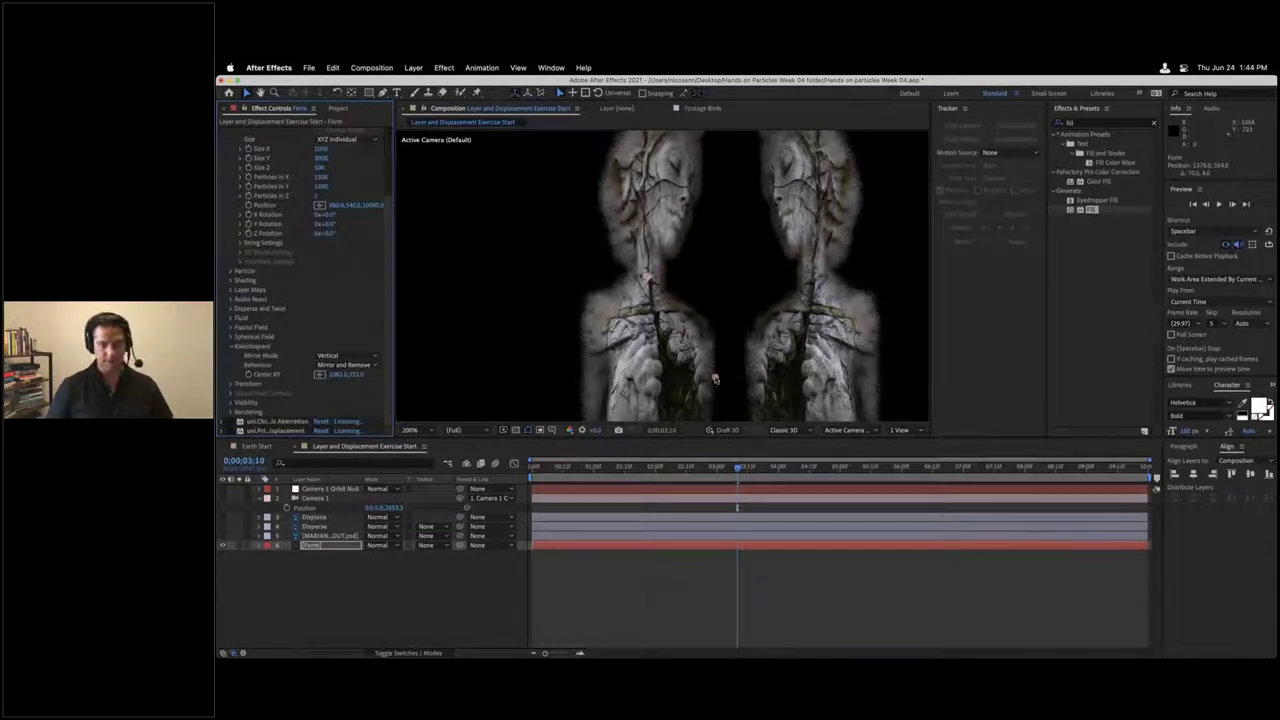
Step: Open NICK > Comps > Layer and Displacement Exercise End and view it around 3 seconds
{"action": "left_click", "coordinate": [340, 108]}
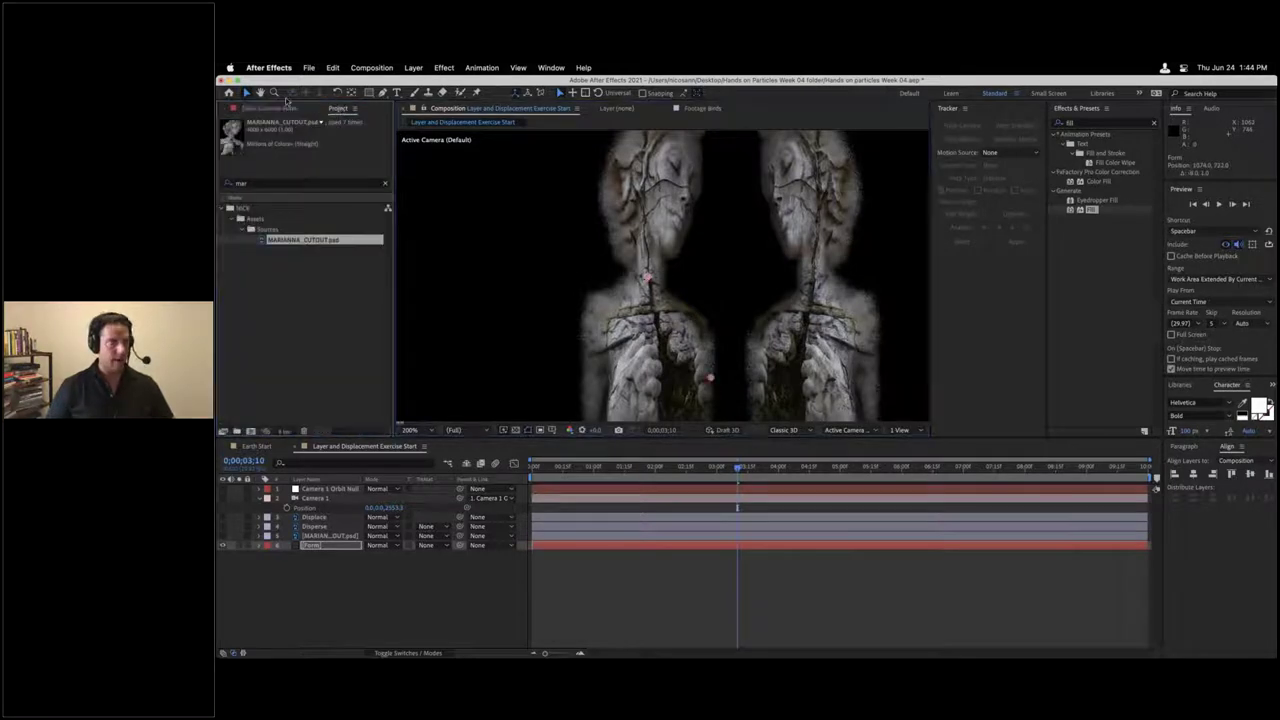
{"action": "left_click", "coordinate": [386, 186]}
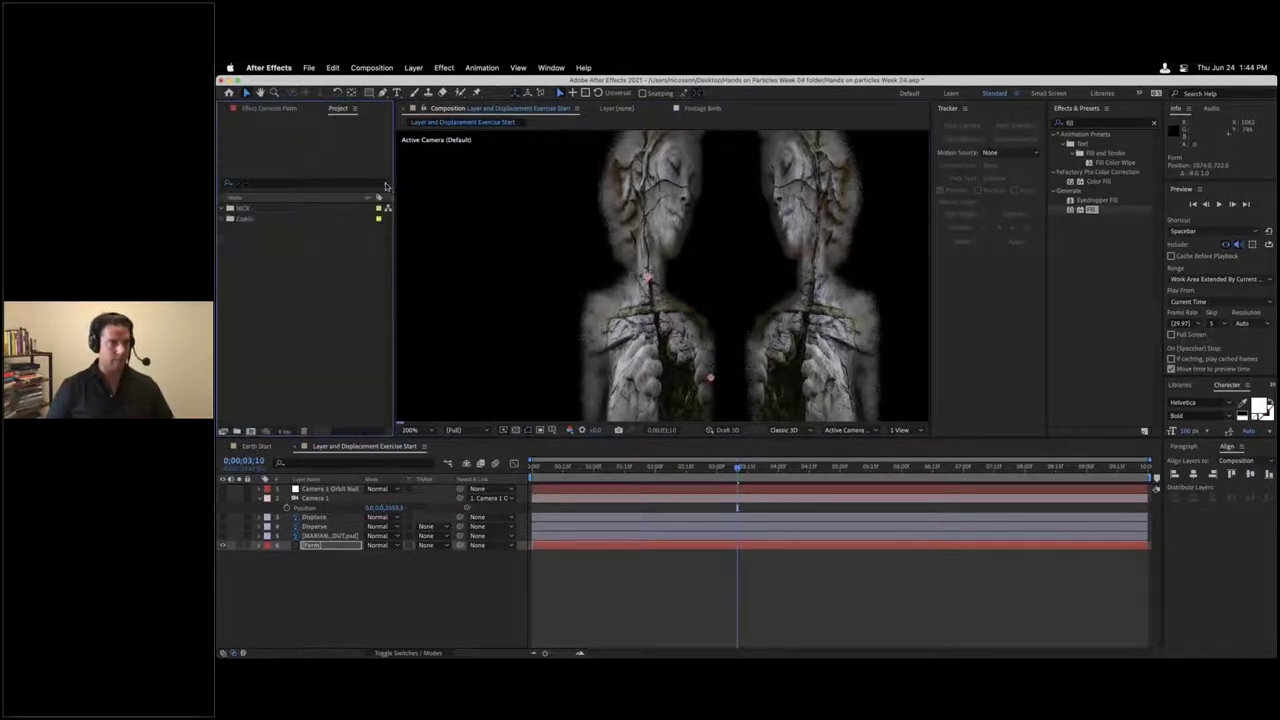
{"action": "left_click", "coordinate": [225, 208]}
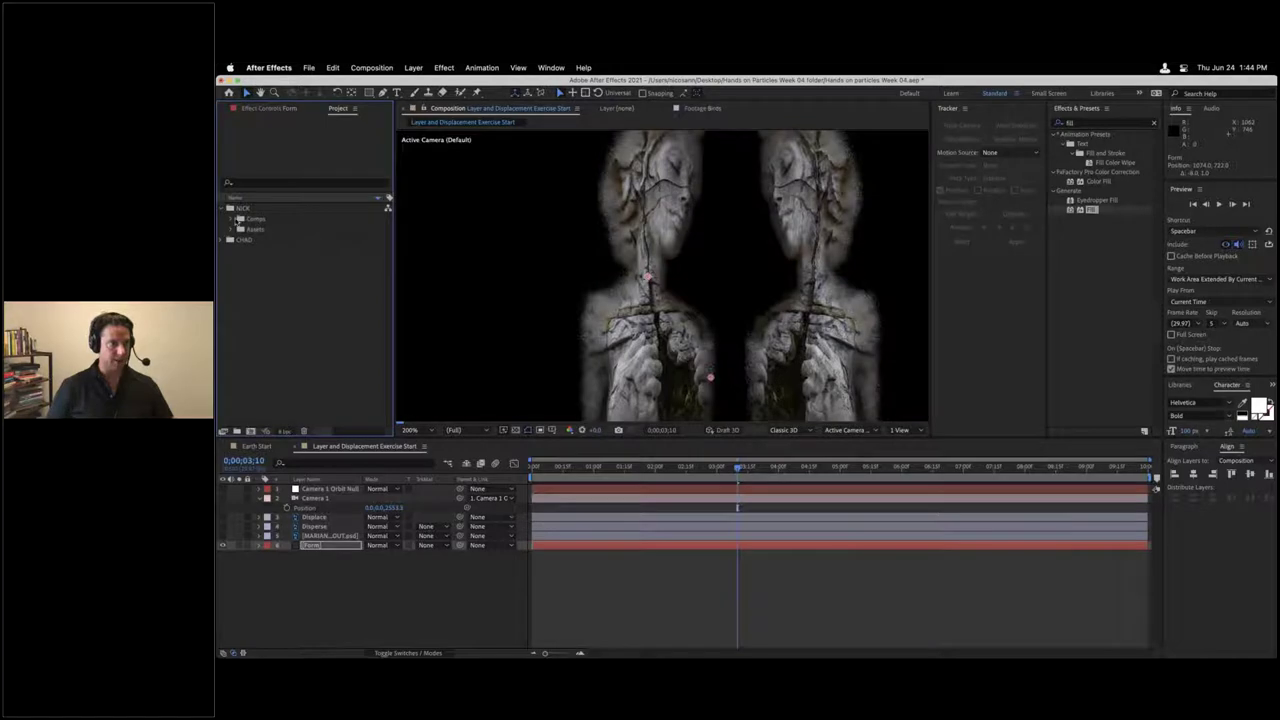
{"action": "left_click", "coordinate": [233, 218]}
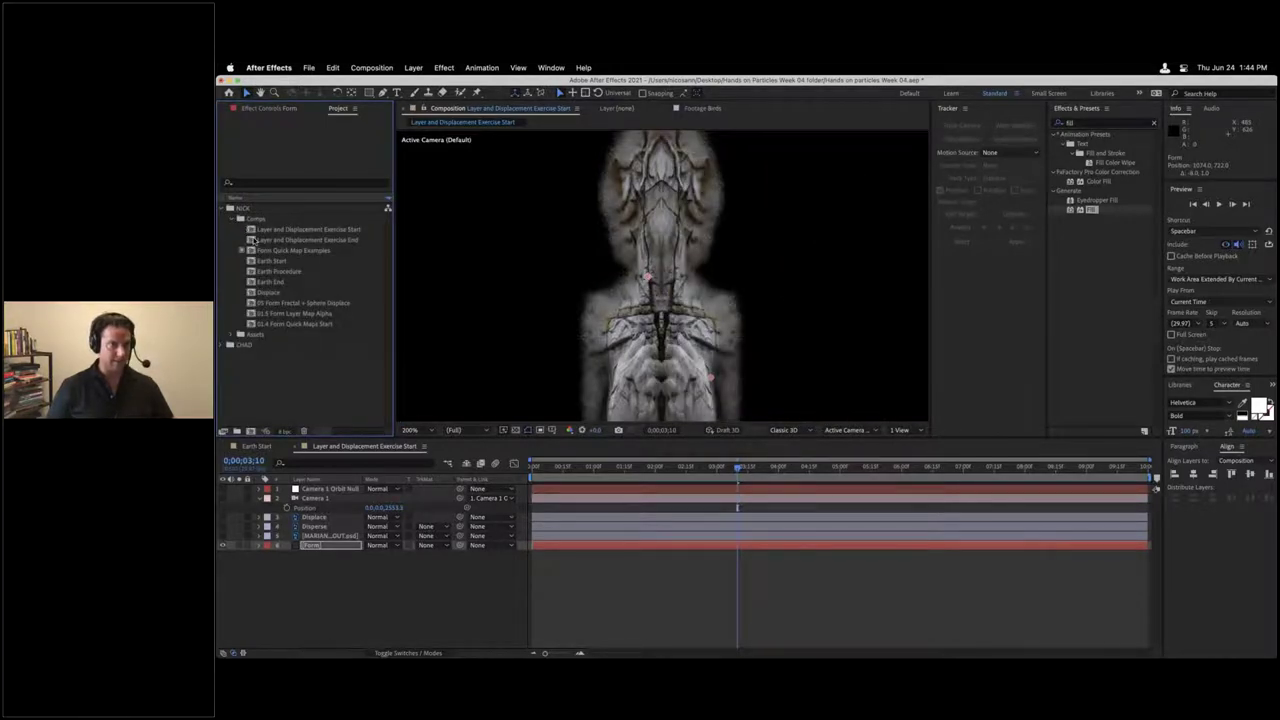
{"action": "double_click", "coordinate": [253, 240]}
{"action": "left_click", "coordinate": [740, 468]}
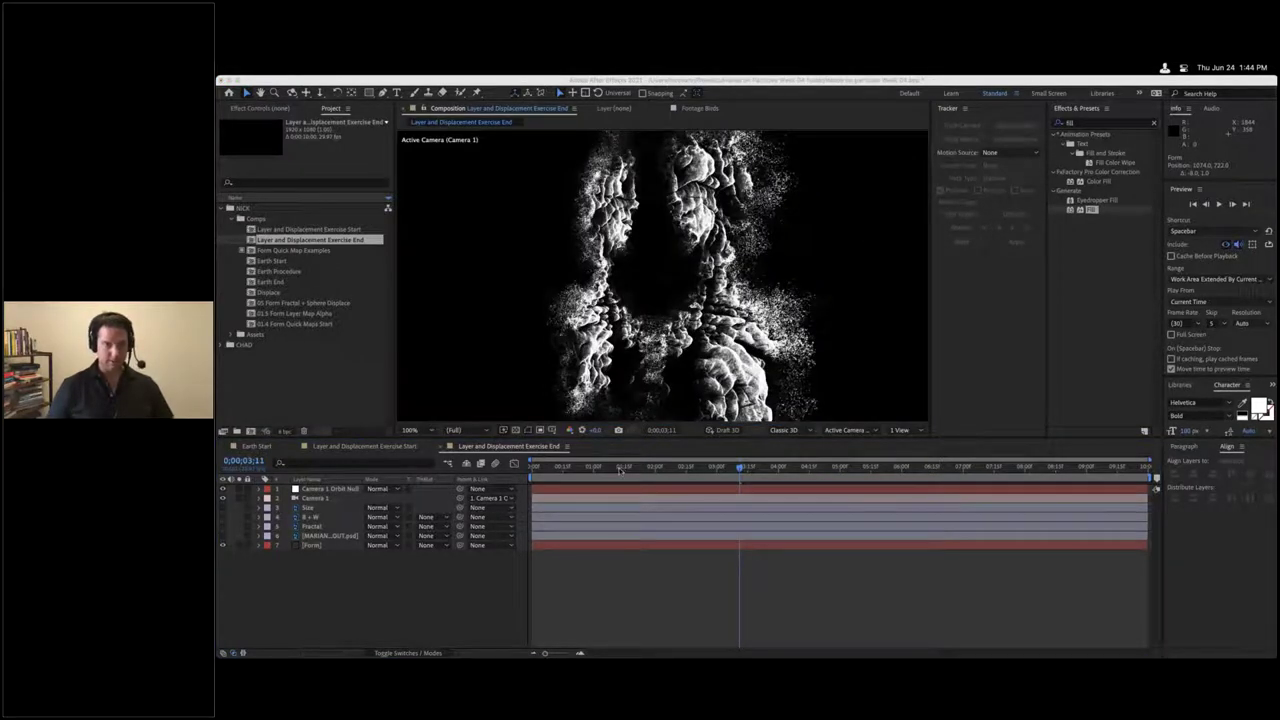
Step: Return the End comp to its start and select the Form layer to show its effects
{"action": "left_click", "coordinate": [536, 467]}
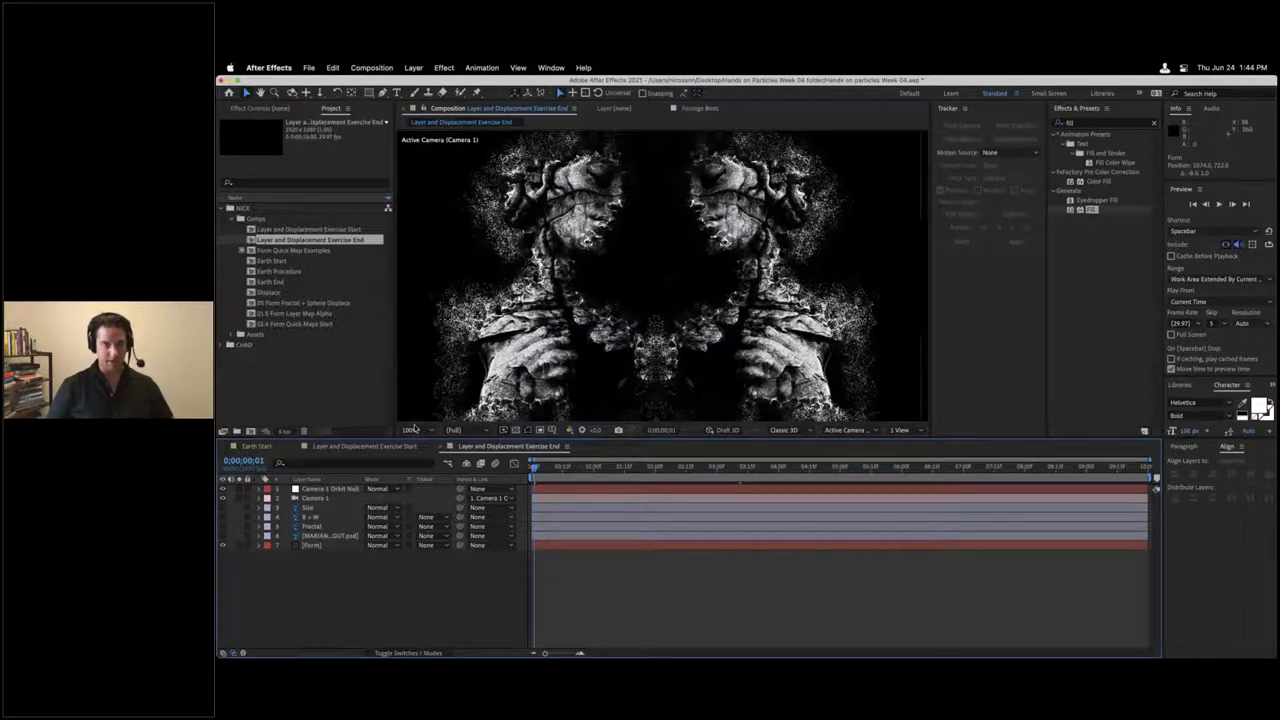
{"action": "left_click", "coordinate": [314, 546]}
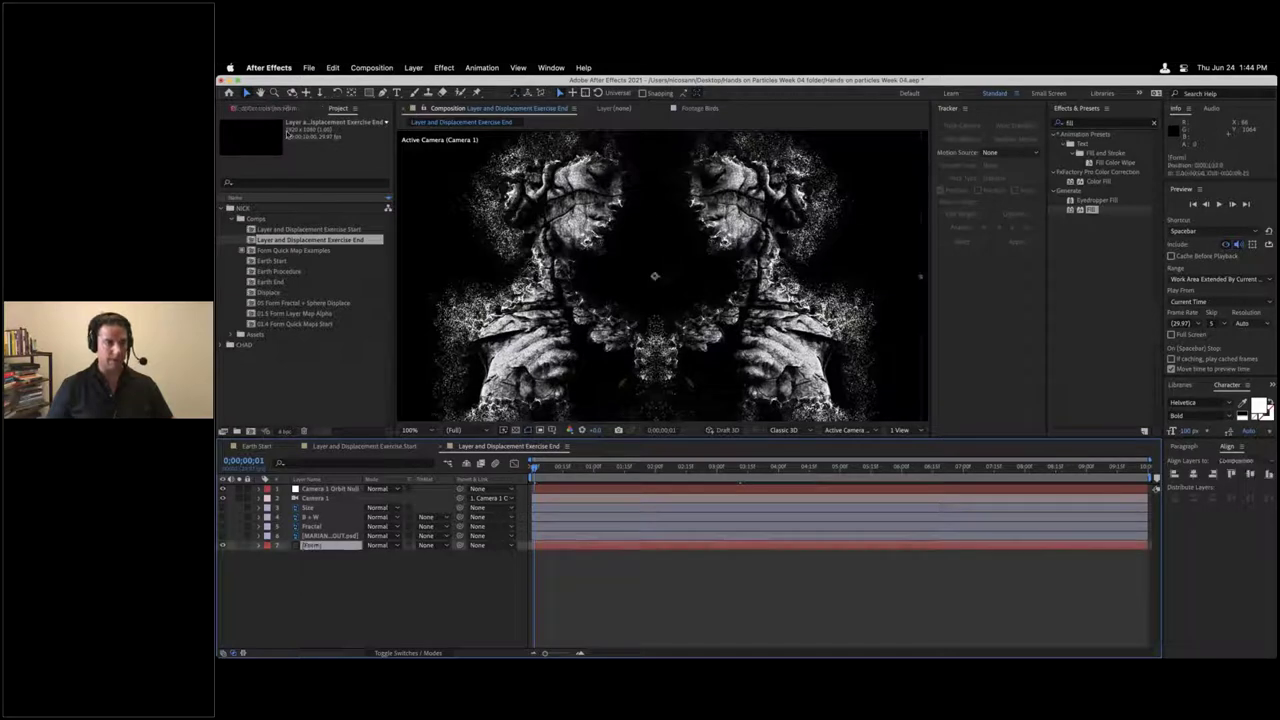
{"action": "left_click", "coordinate": [278, 110]}
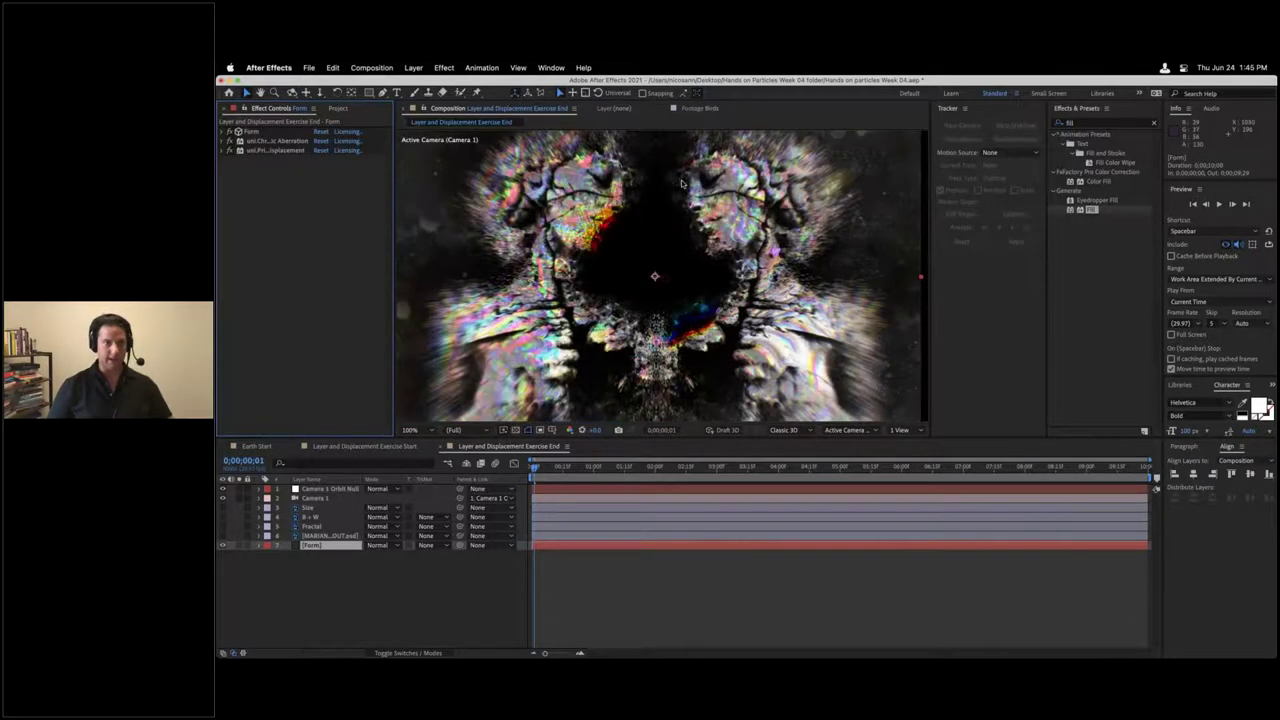
Step: Toggle the Form aberration and rainbow displacement effects off and on, then view frame 0;00;05;23
{"action": "left_click", "coordinate": [229, 152]}
{"action": "left_click", "coordinate": [229, 143]}
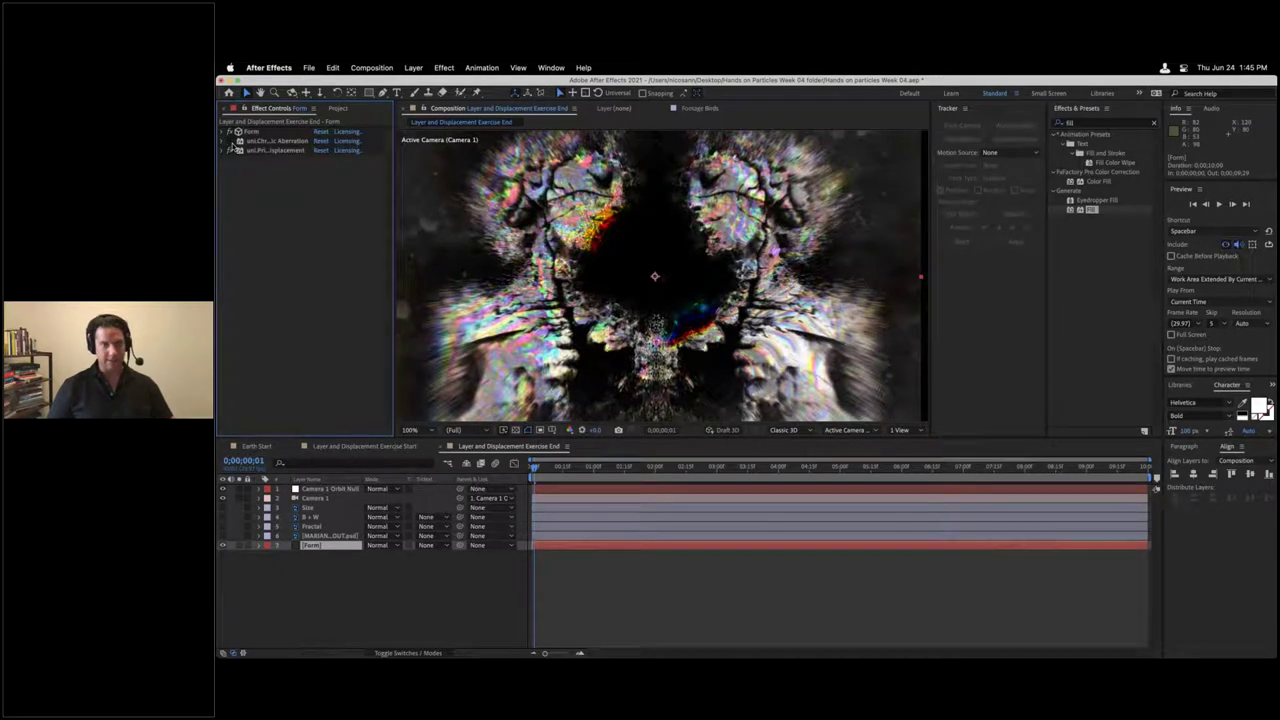
{"action": "left_click", "coordinate": [230, 151]}
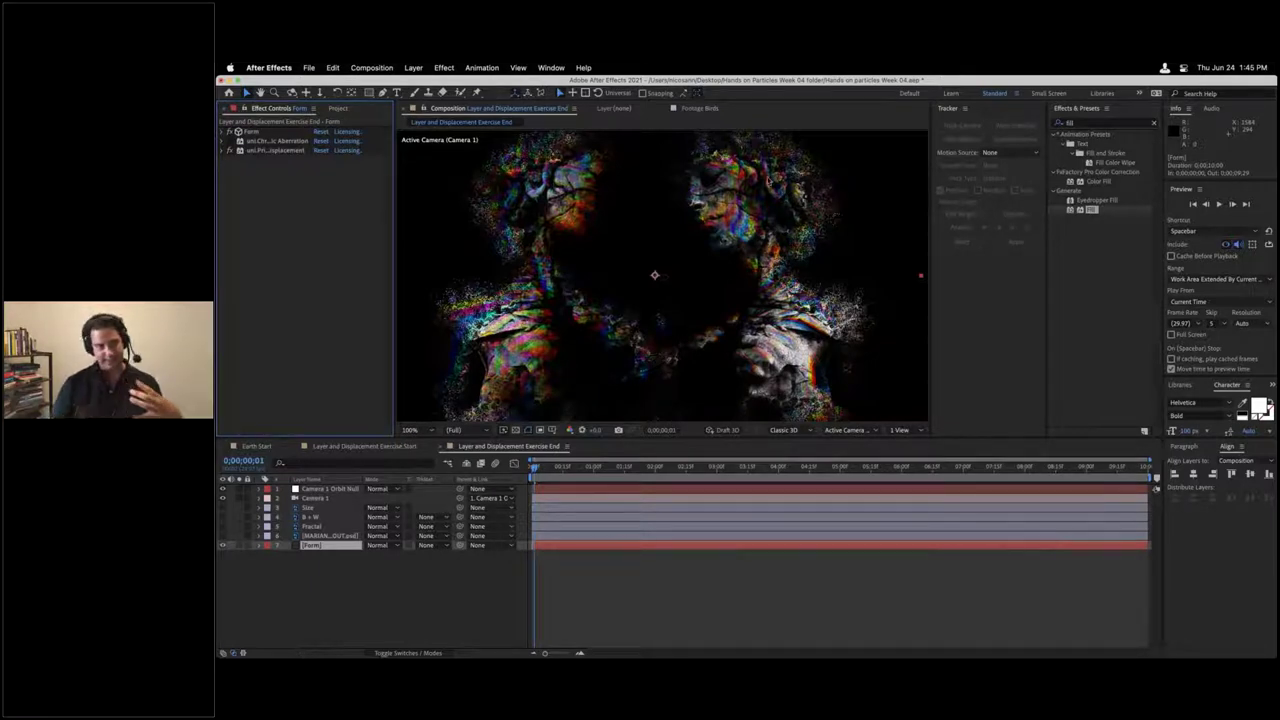
{"action": "left_click", "coordinate": [232, 150]}
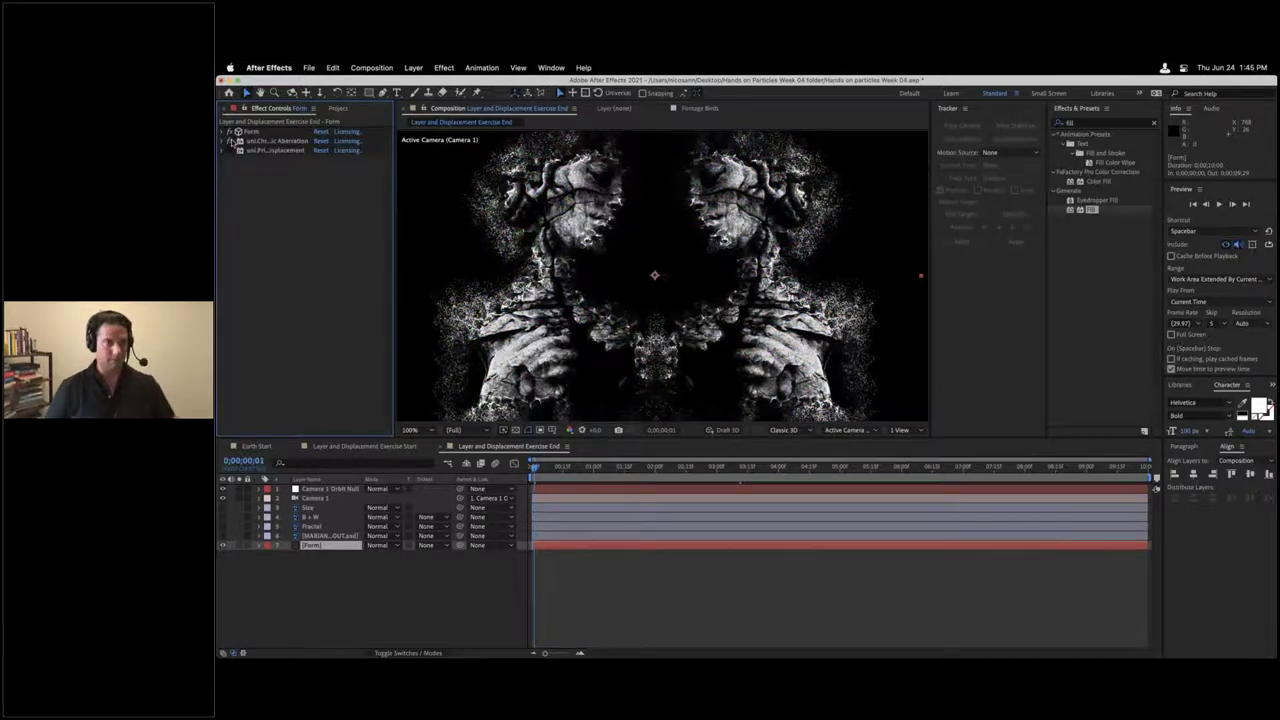
{"action": "left_click", "coordinate": [232, 141]}
{"action": "left_click", "coordinate": [921, 279]}
{"action": "left_click", "coordinate": [888, 471]}
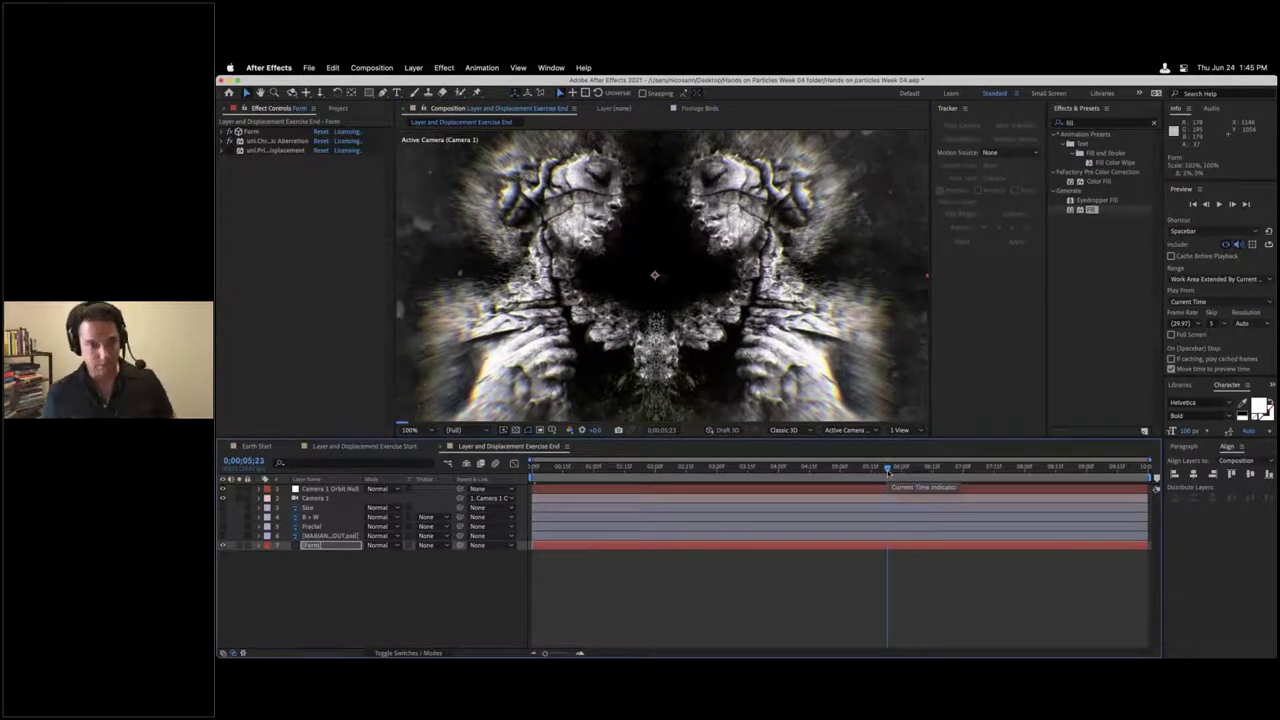
Step: Scrub the statue animation to 0;00;09;29 and select Form Quick Map Examples in the Project panel
{"action": "left_click_drag", "start_coordinate": [888, 471], "coordinate": [1146, 469]}
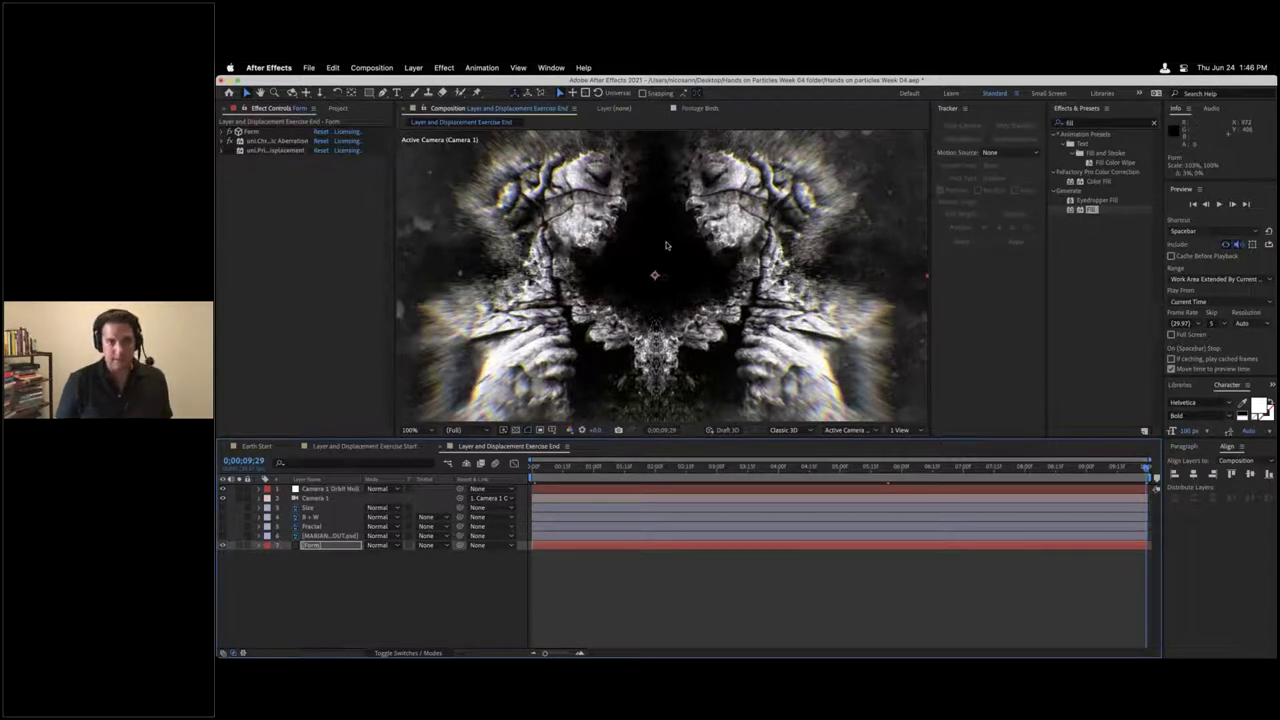
{"action": "left_click", "coordinate": [340, 108]}
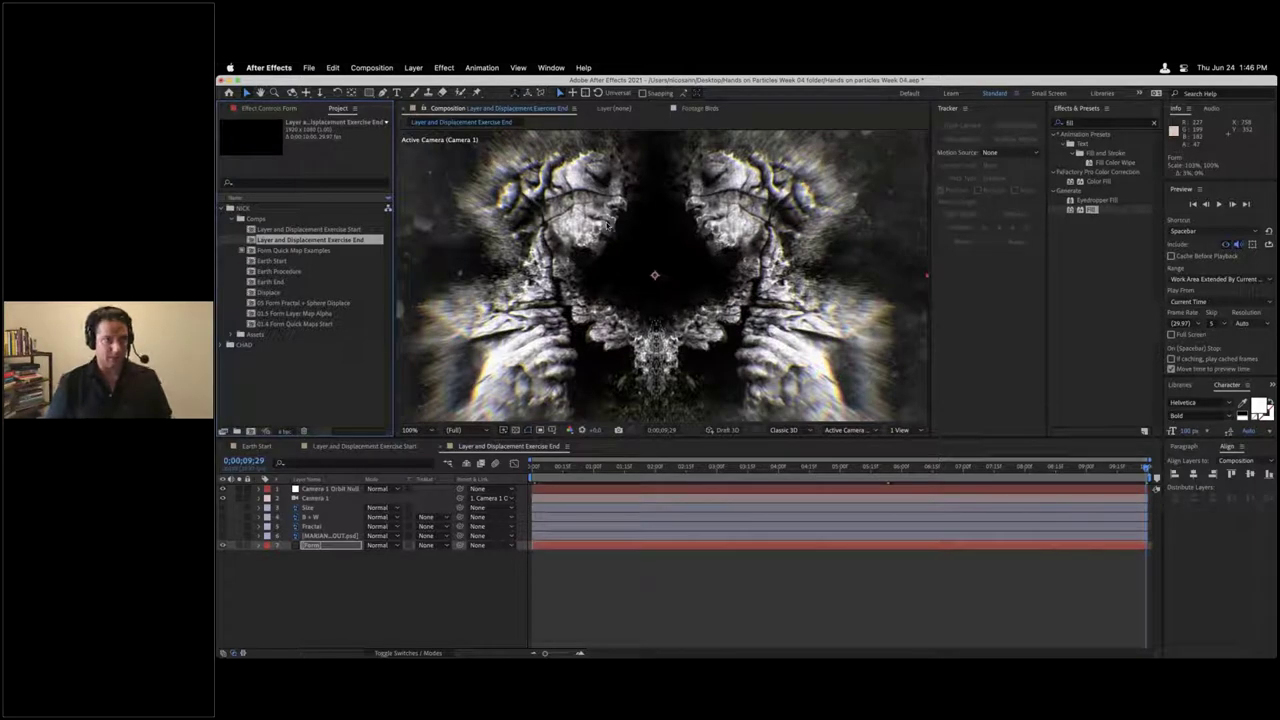
{"action": "left_click", "coordinate": [272, 251]}
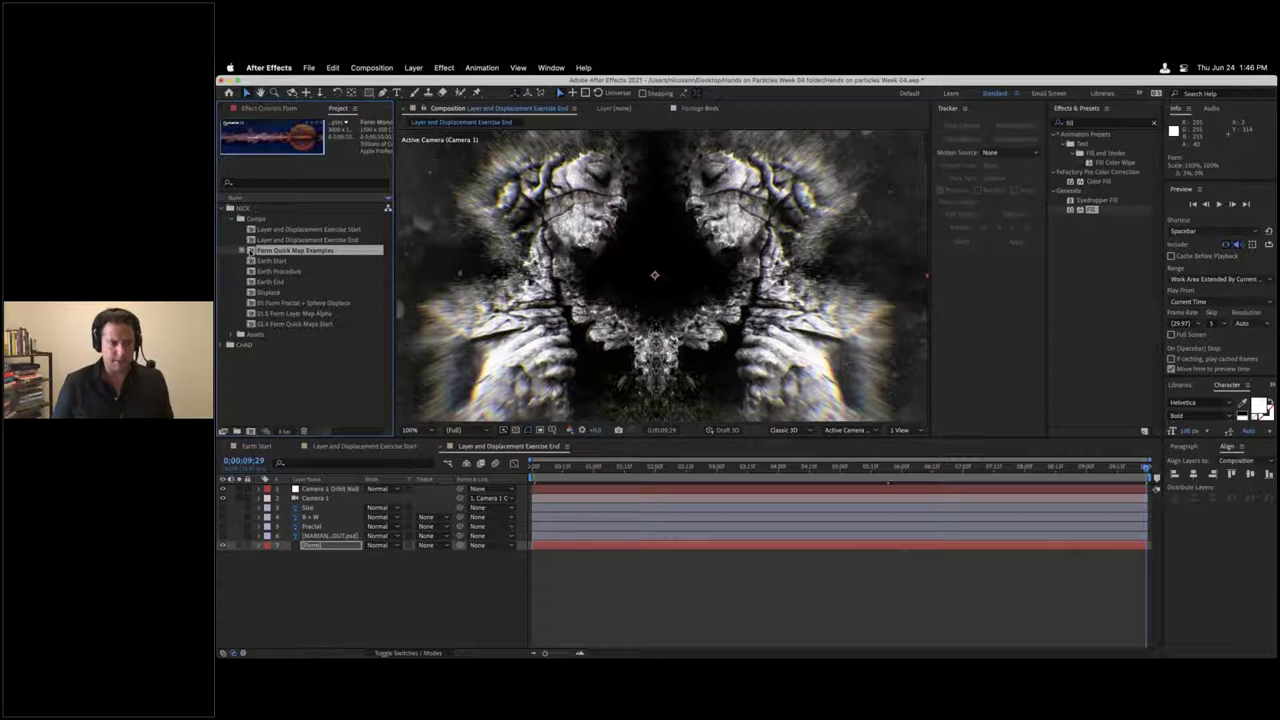
Step: Open the Form Quick Map Examples comp and preview it from the start
{"action": "double_click", "coordinate": [252, 251]}
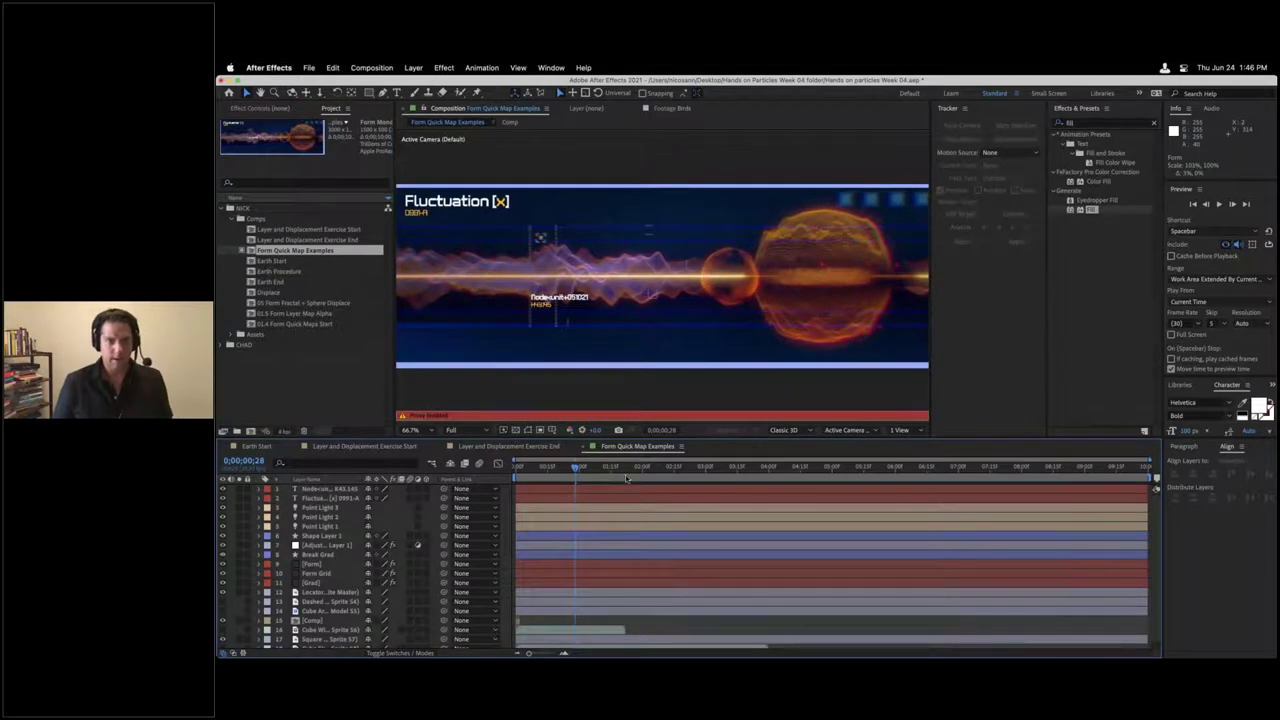
{"action": "key", "text": "Home"}
{"action": "key", "text": "space"}
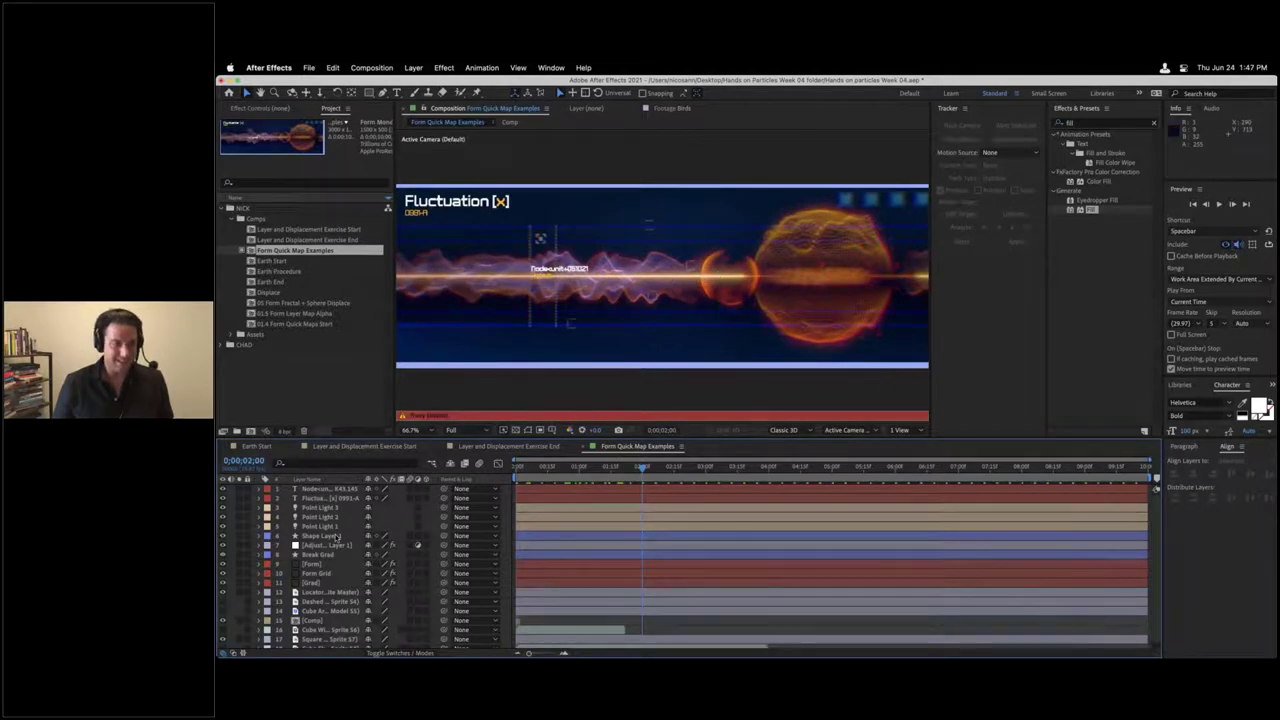
Step: Select the Form layer, show its effect settings and collapse the Optical Glow group
{"action": "scroll", "coordinate": [335, 537], "scroll_direction": "down", "scroll_amount": 1}
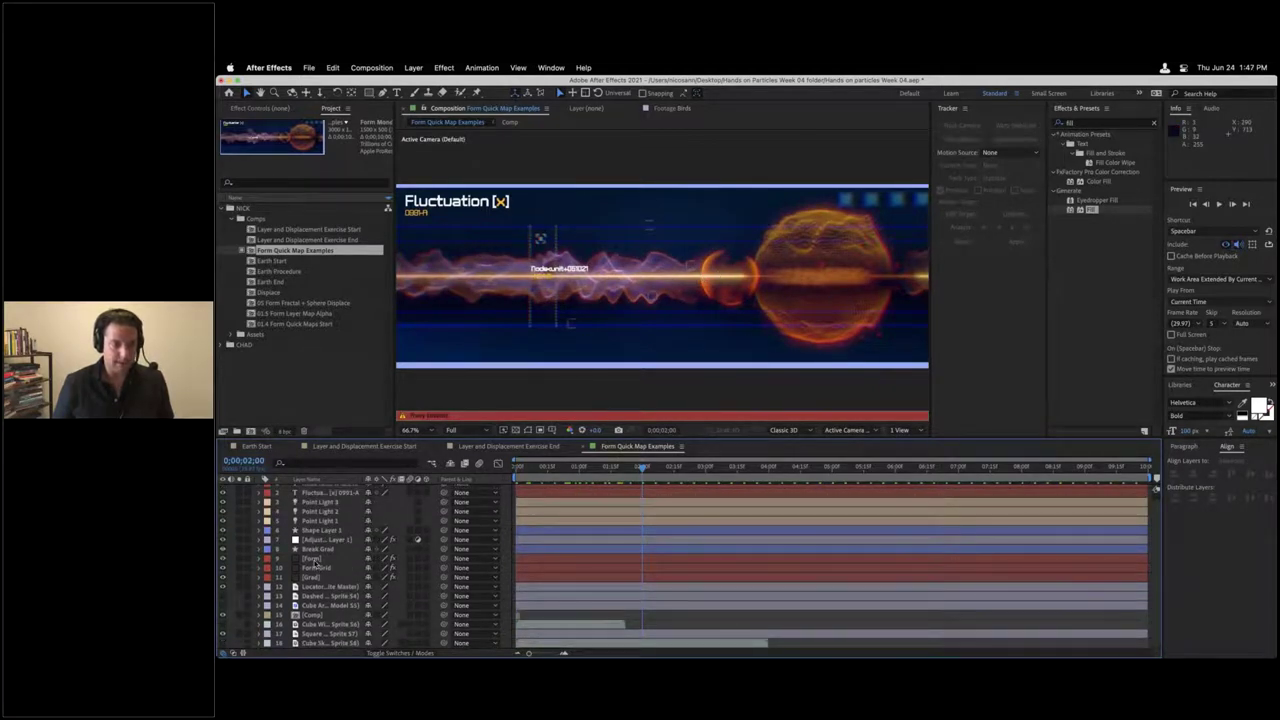
{"action": "left_click", "coordinate": [314, 559]}
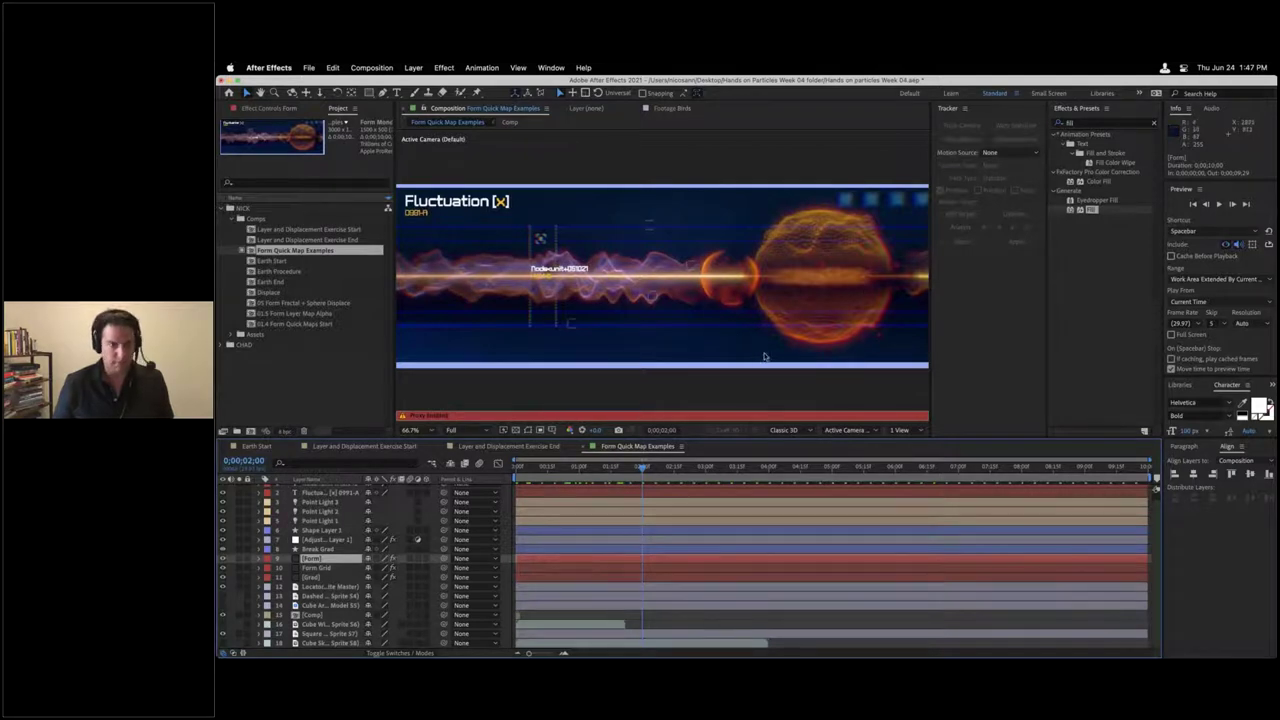
{"action": "left_click", "coordinate": [259, 104]}
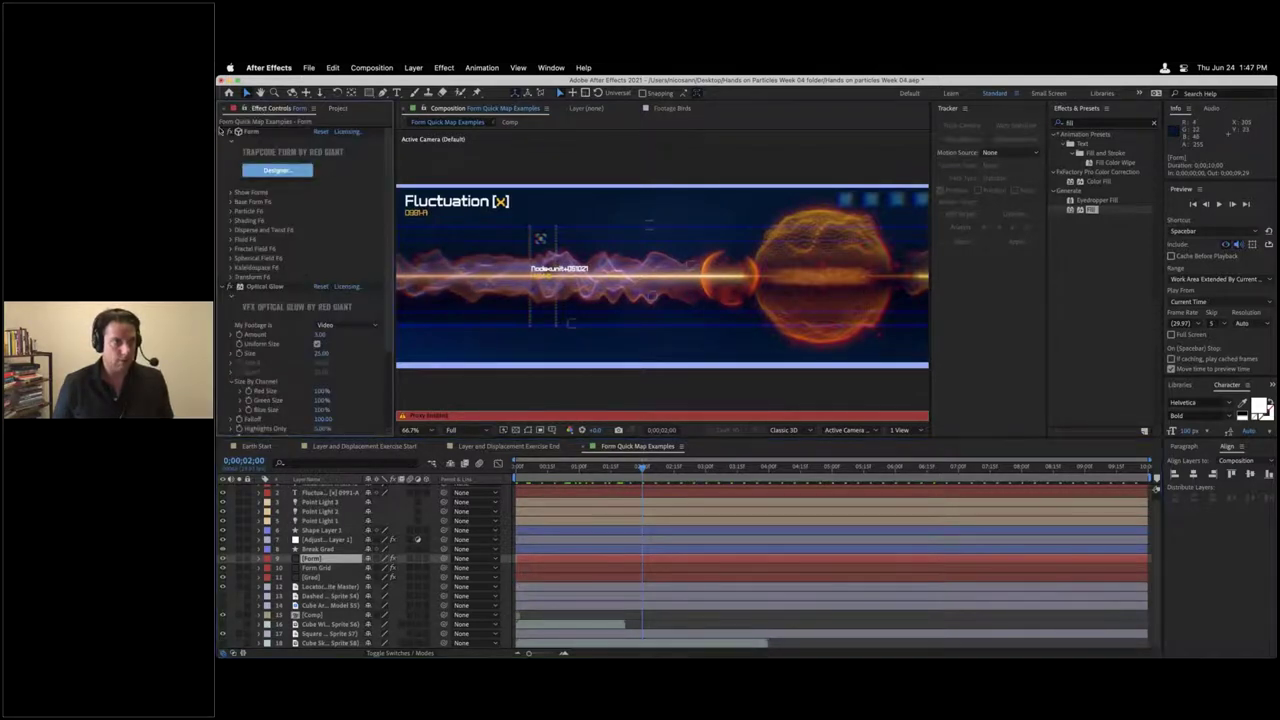
{"action": "left_click", "coordinate": [223, 287]}
{"action": "left_click", "coordinate": [278, 171]}
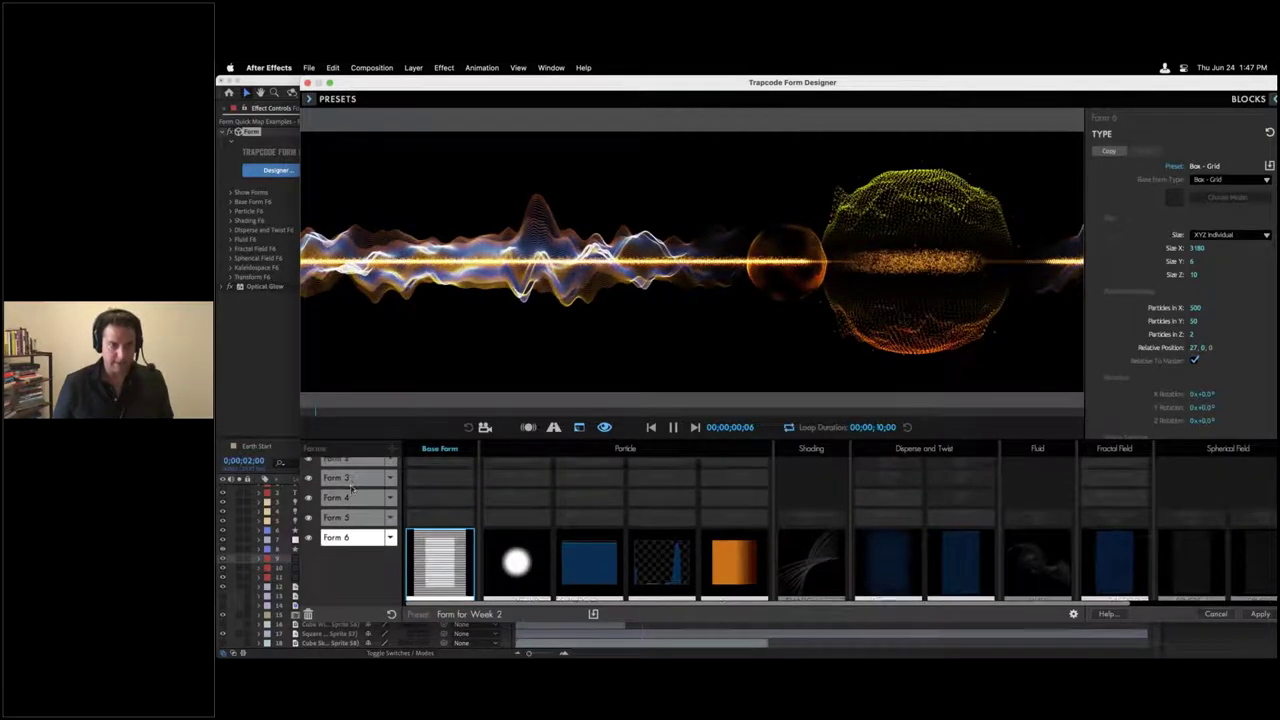
{"action": "left_click", "coordinate": [356, 503]}
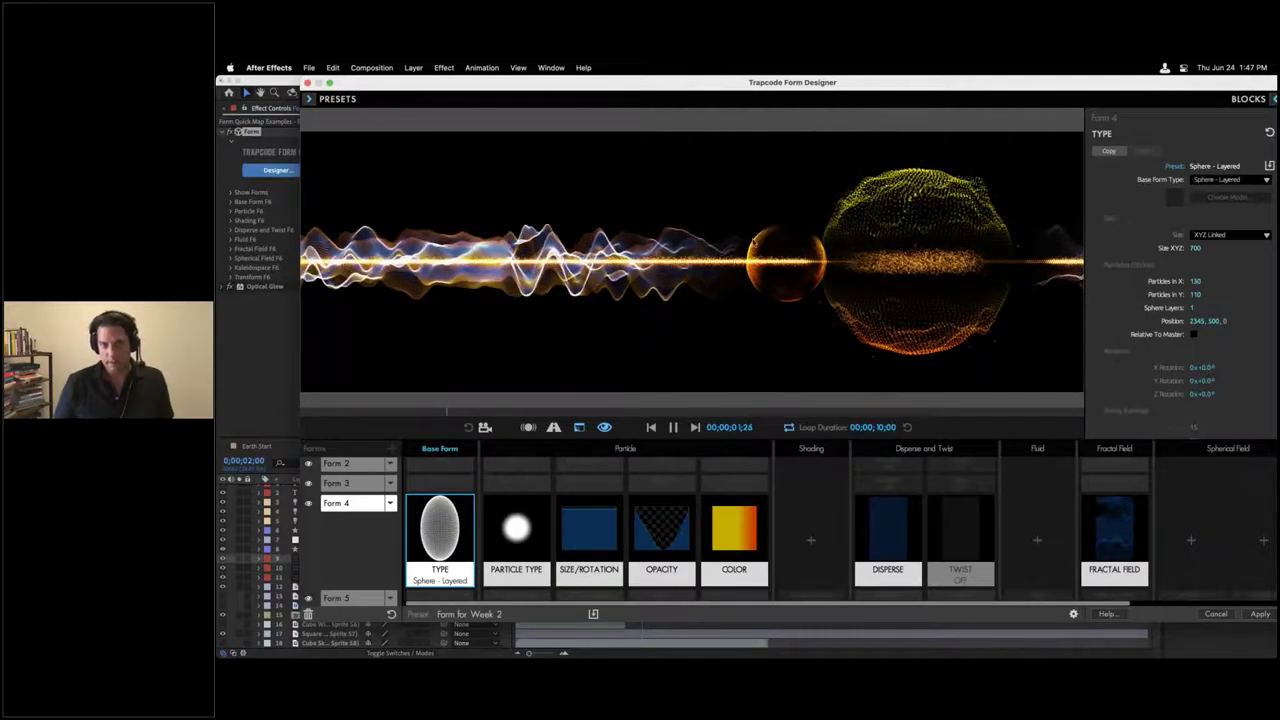
{"action": "left_click", "coordinate": [663, 550]}
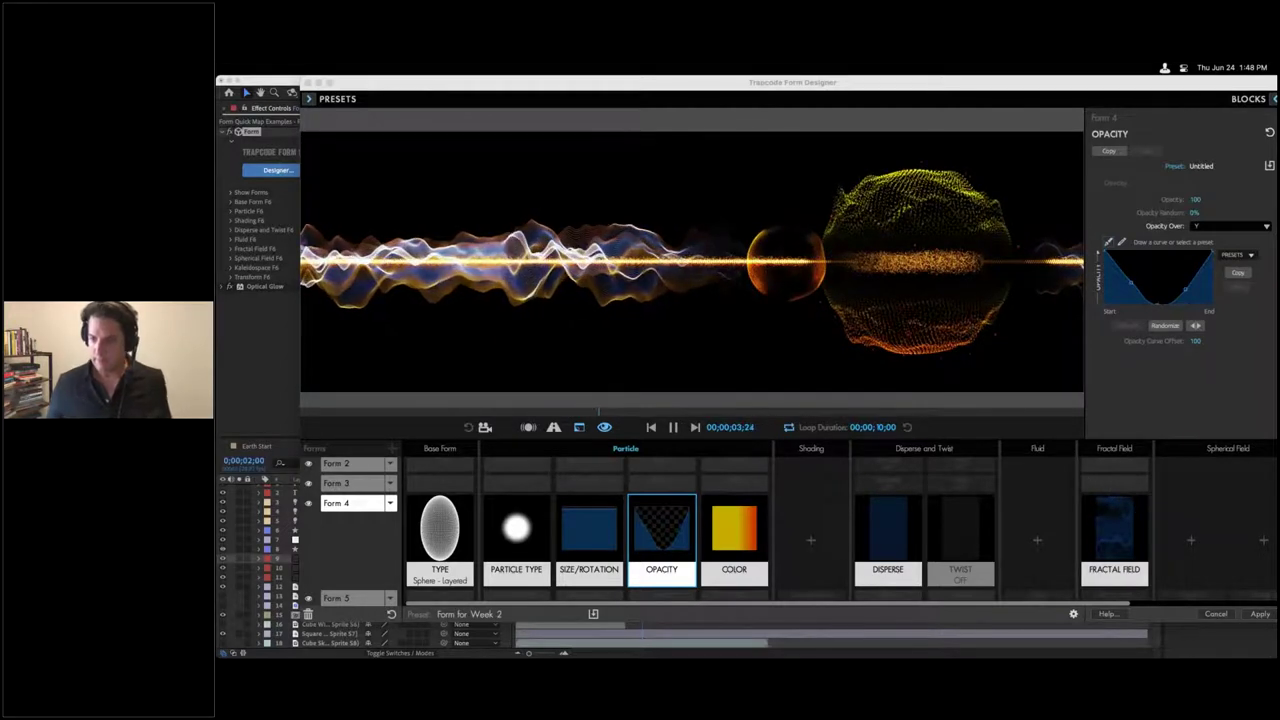
{"action": "left_click", "coordinate": [1250, 615]}
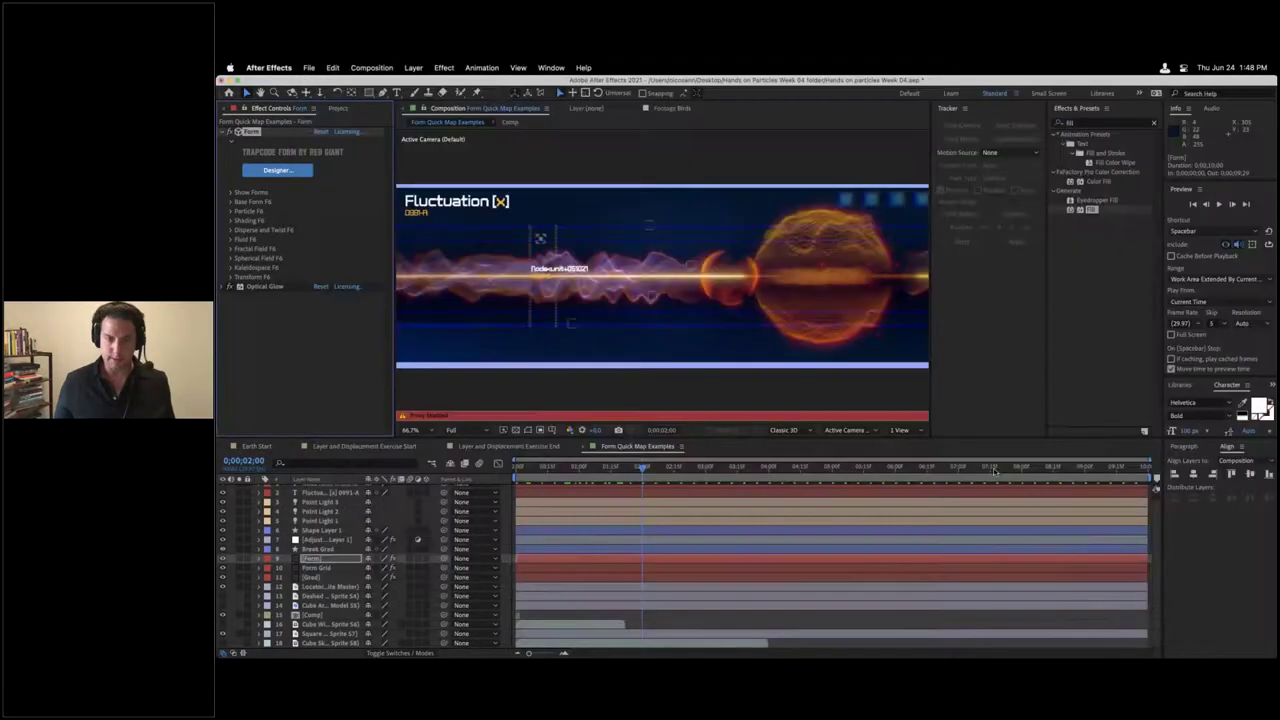
Step: Switch to the End comp, check frames 1;17, 2;04, 7;22 and 3;20, then show the Project panel
{"action": "left_click", "coordinate": [519, 447]}
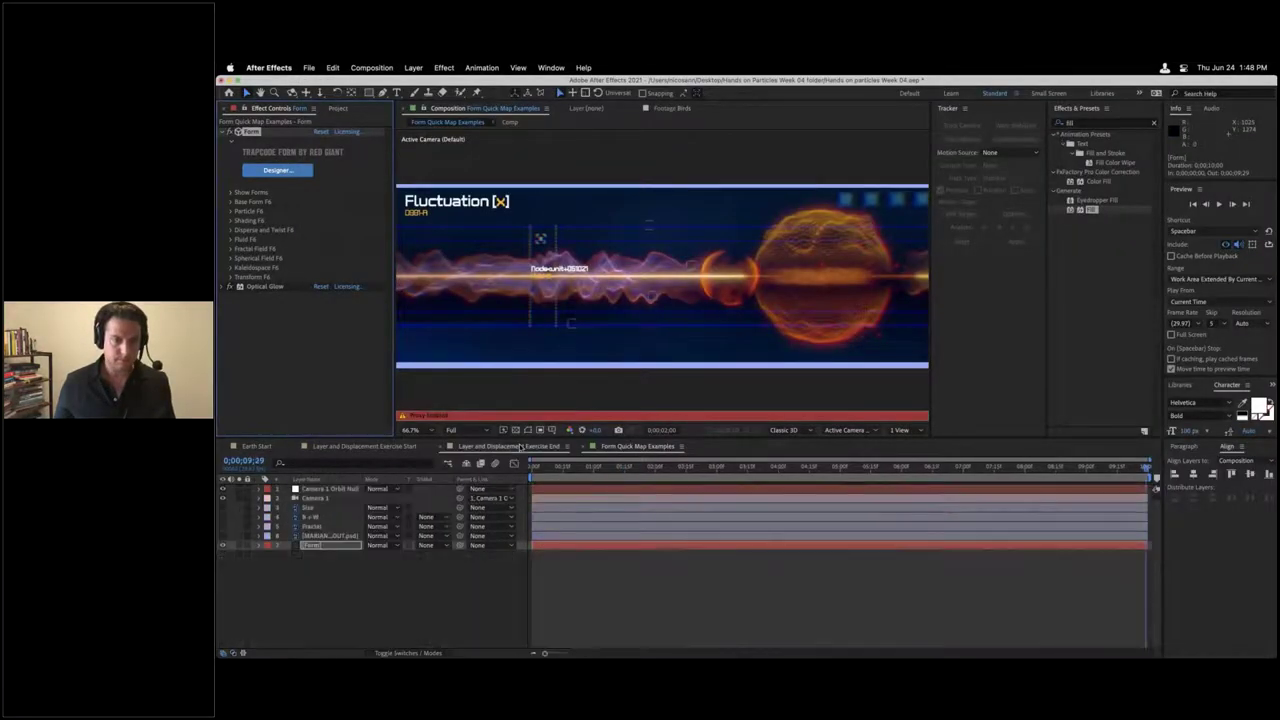
{"action": "left_click", "coordinate": [629, 469]}
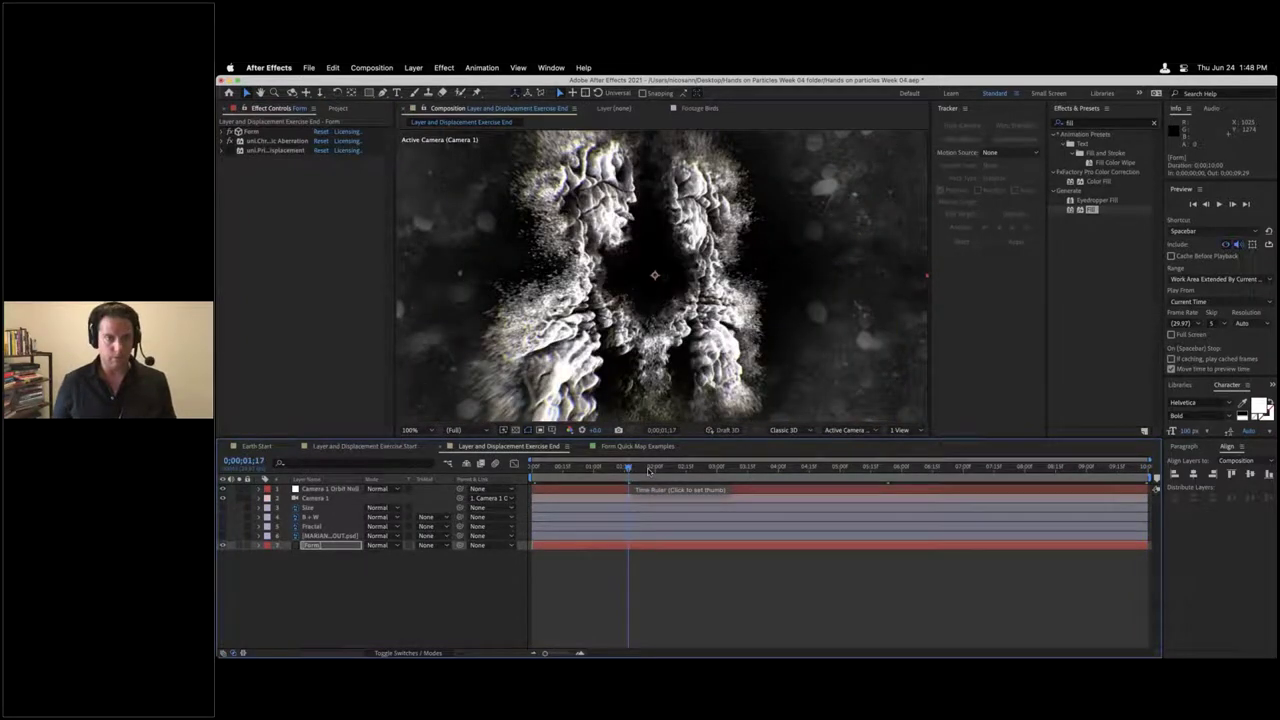
{"action": "left_click", "coordinate": [663, 468]}
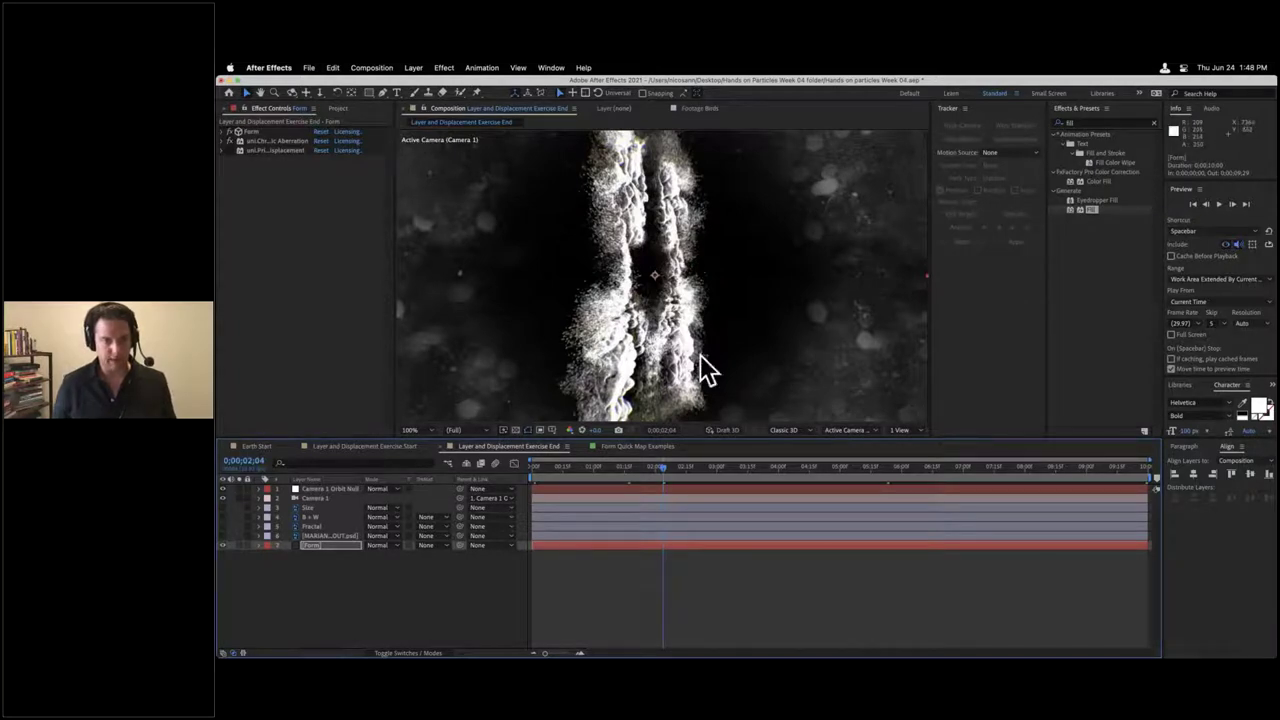
{"action": "left_click", "coordinate": [1010, 467]}
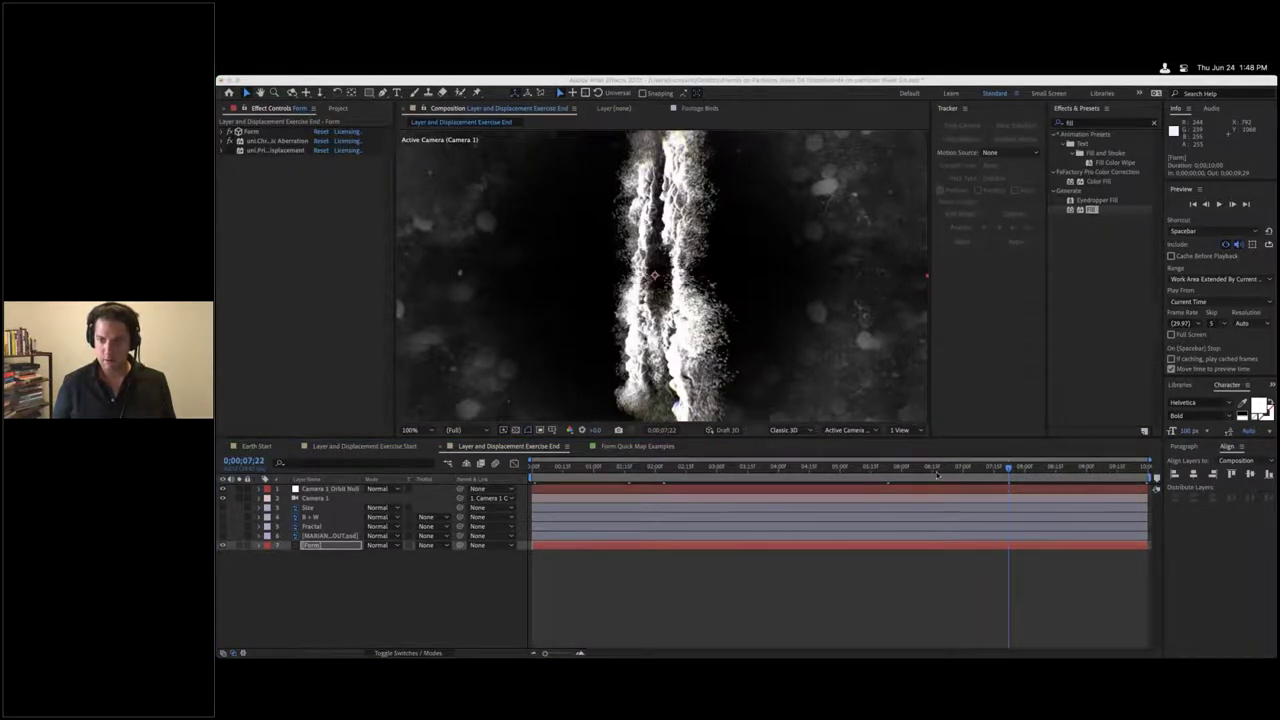
{"action": "left_click", "coordinate": [573, 478]}
{"action": "left_click", "coordinate": [573, 478]}
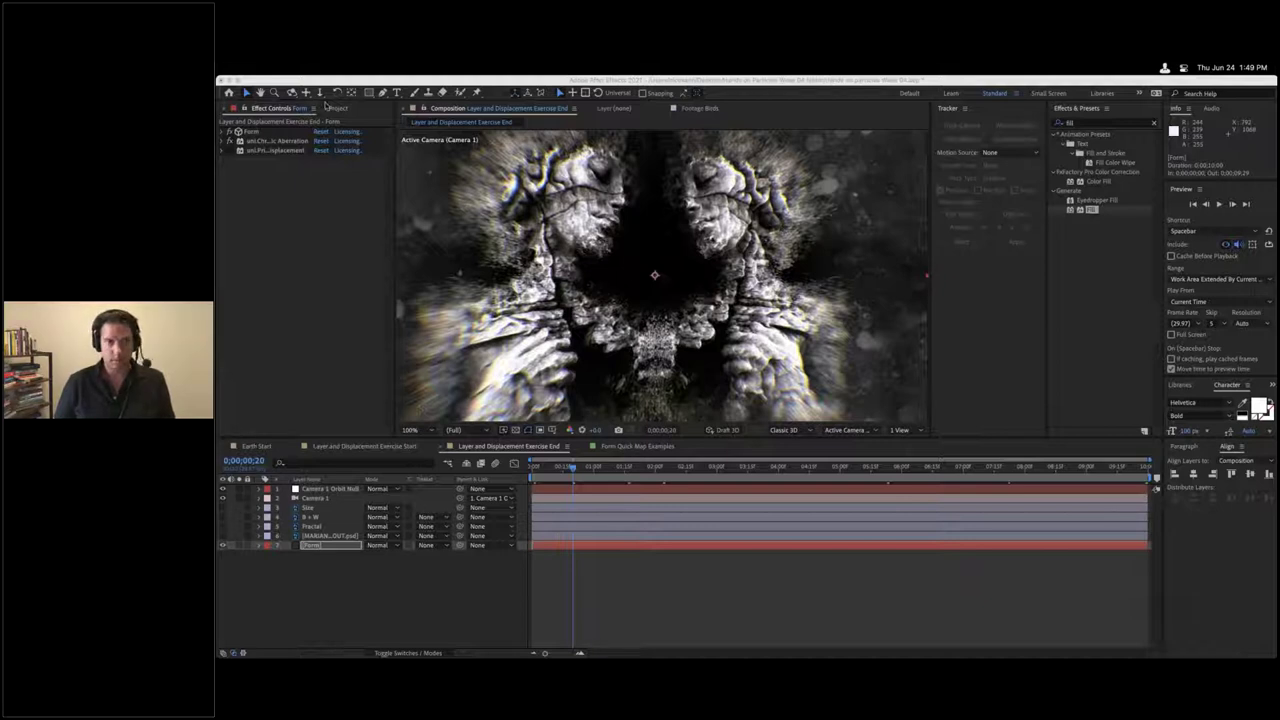
{"action": "left_click", "coordinate": [333, 107]}
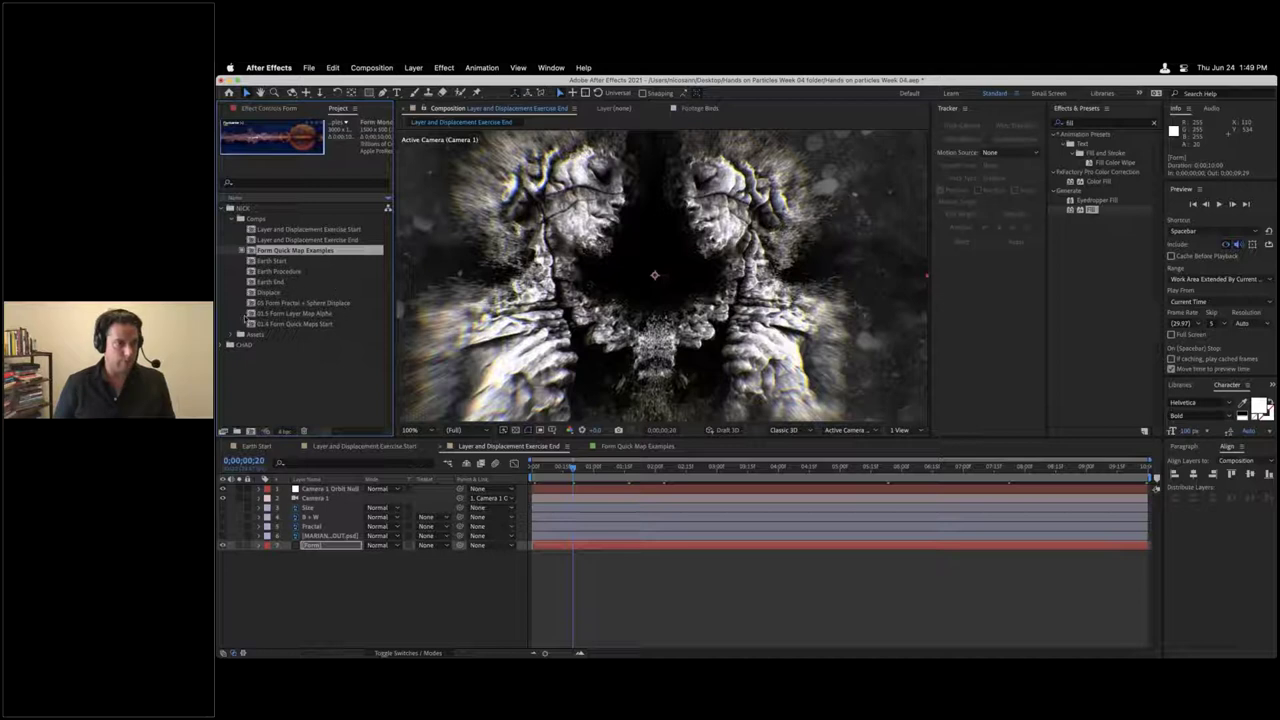
Step: Open 01.5 Form Layer Map Alpha, scrub to 3;22, 6;01 and 2;20, and select Form: Layer Map Text
{"action": "left_click", "coordinate": [251, 313]}
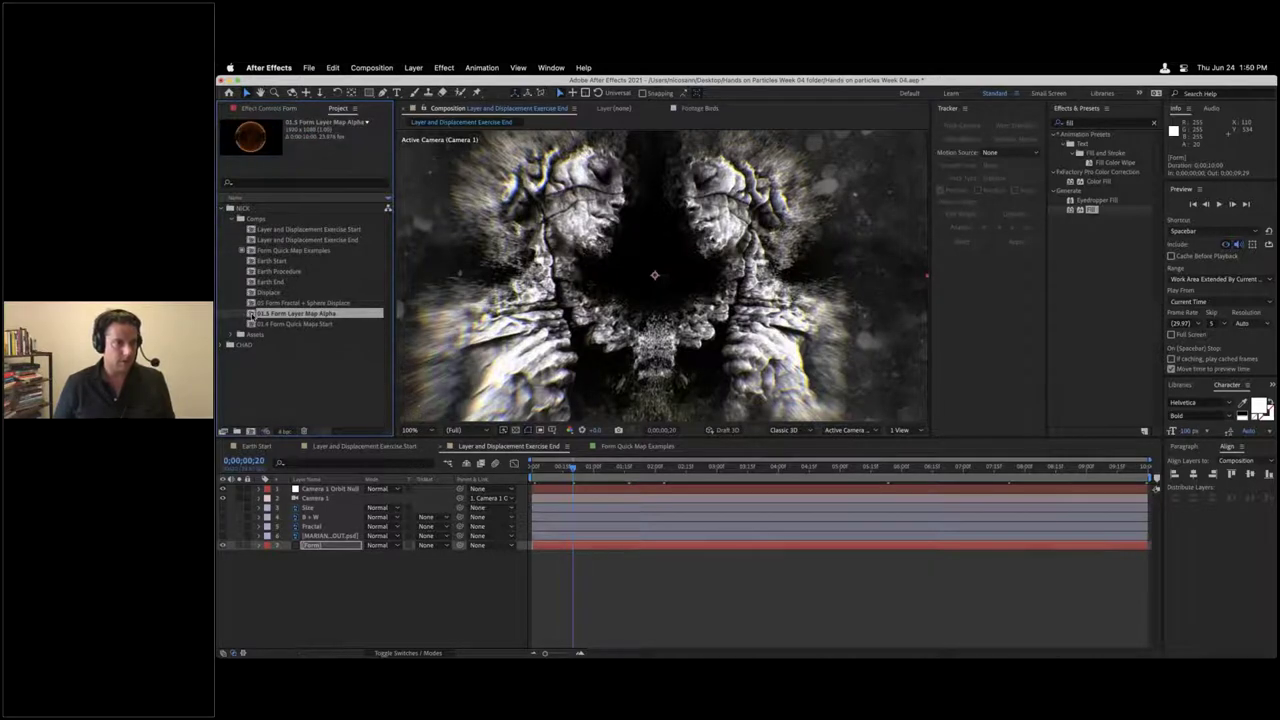
{"action": "double_click", "coordinate": [251, 313]}
{"action": "left_click_drag", "start_coordinate": [674, 468], "coordinate": [795, 478]}
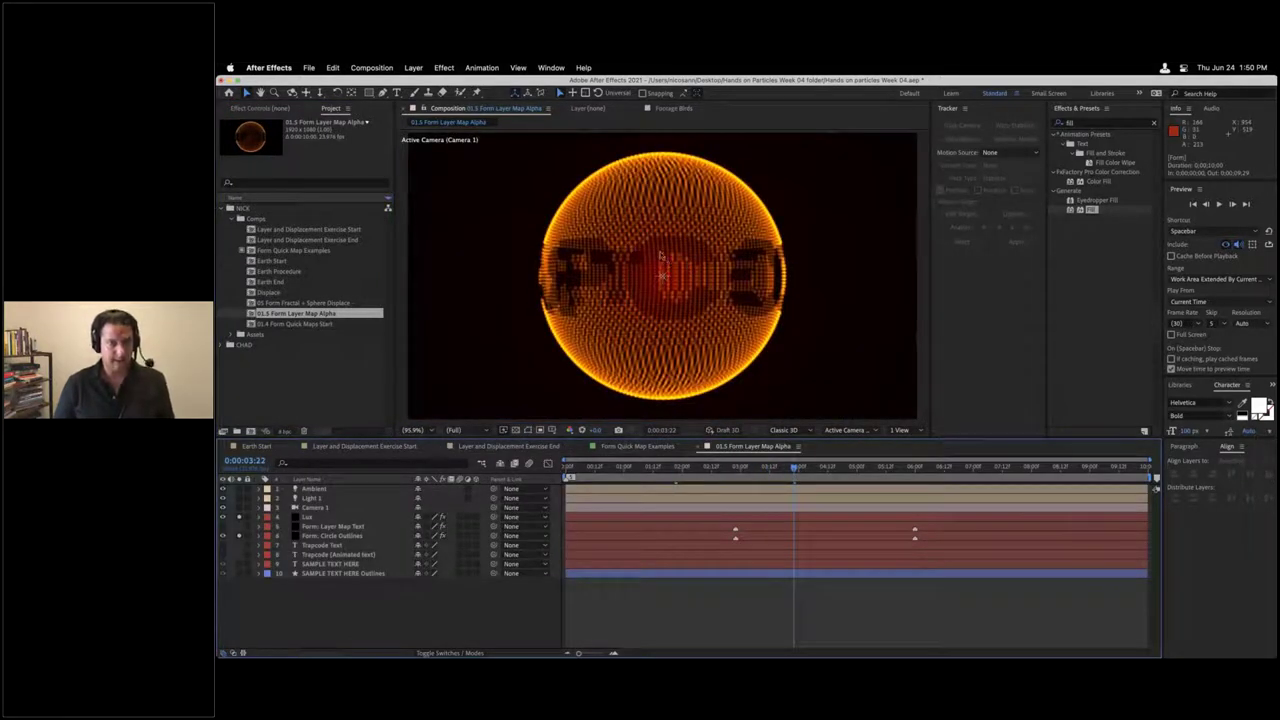
{"action": "left_click_drag", "start_coordinate": [877, 467], "coordinate": [916, 468]}
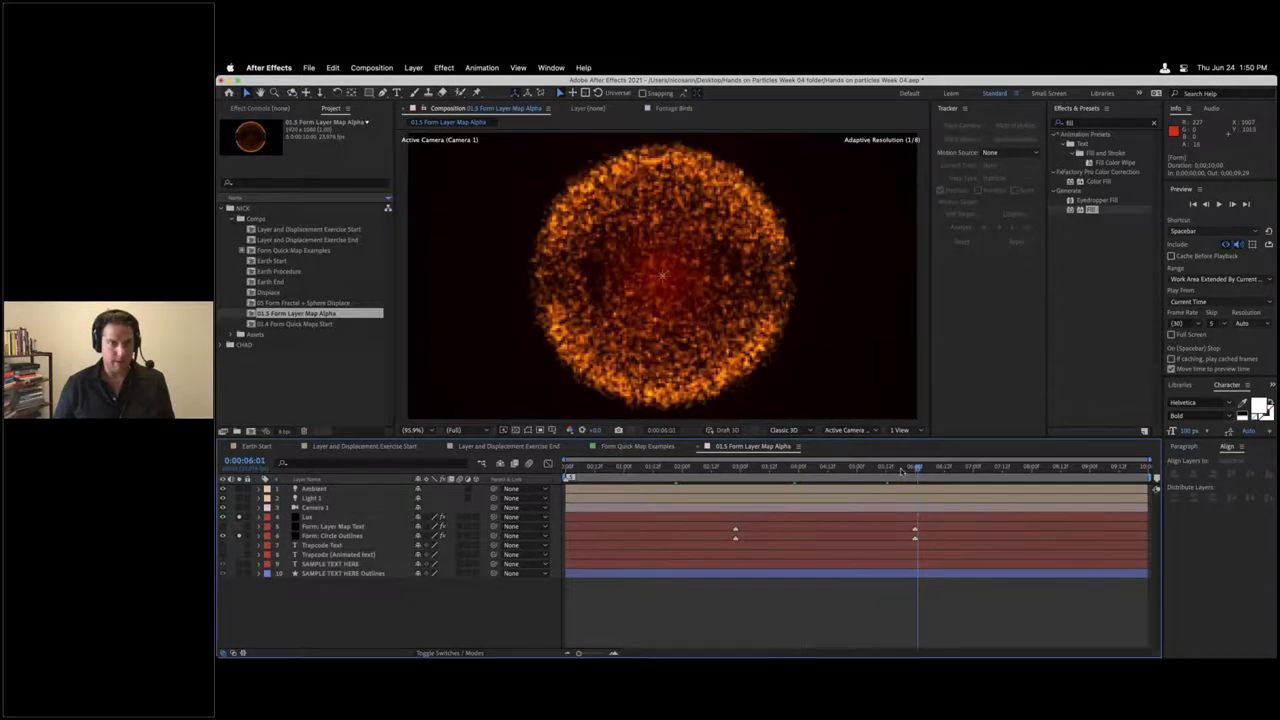
{"action": "left_click", "coordinate": [731, 467]}
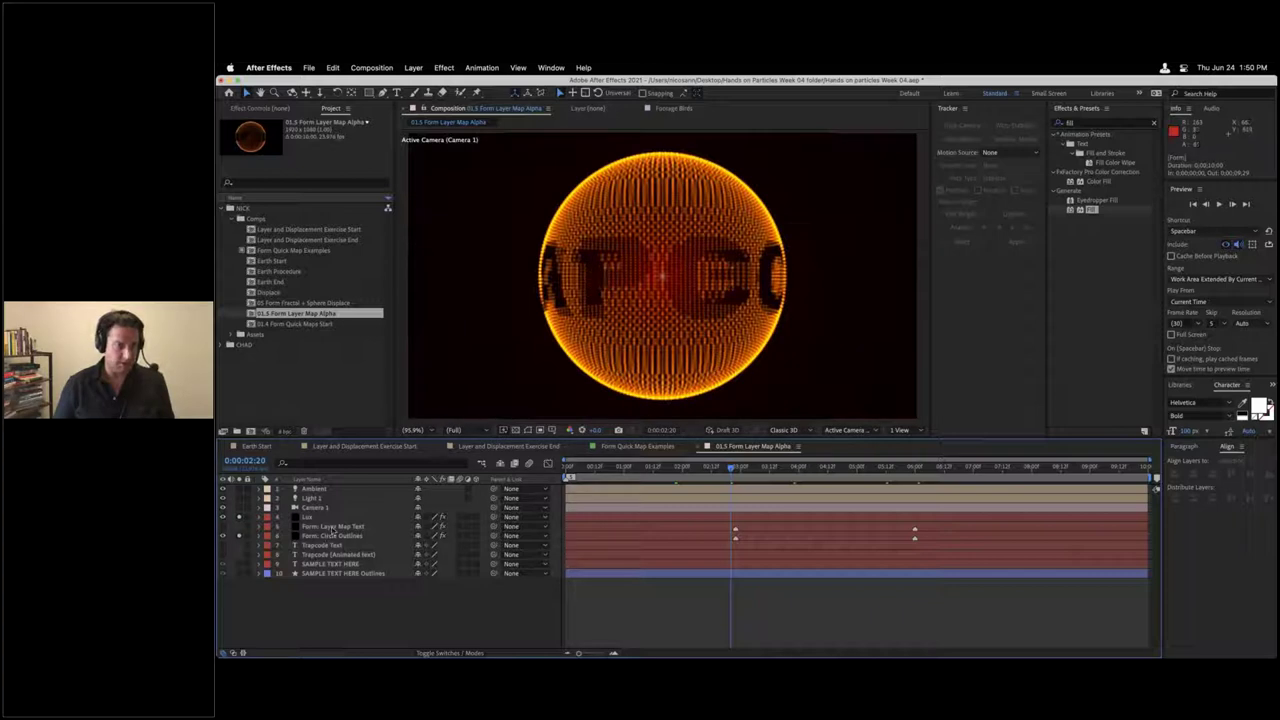
{"action": "left_click", "coordinate": [331, 527]}
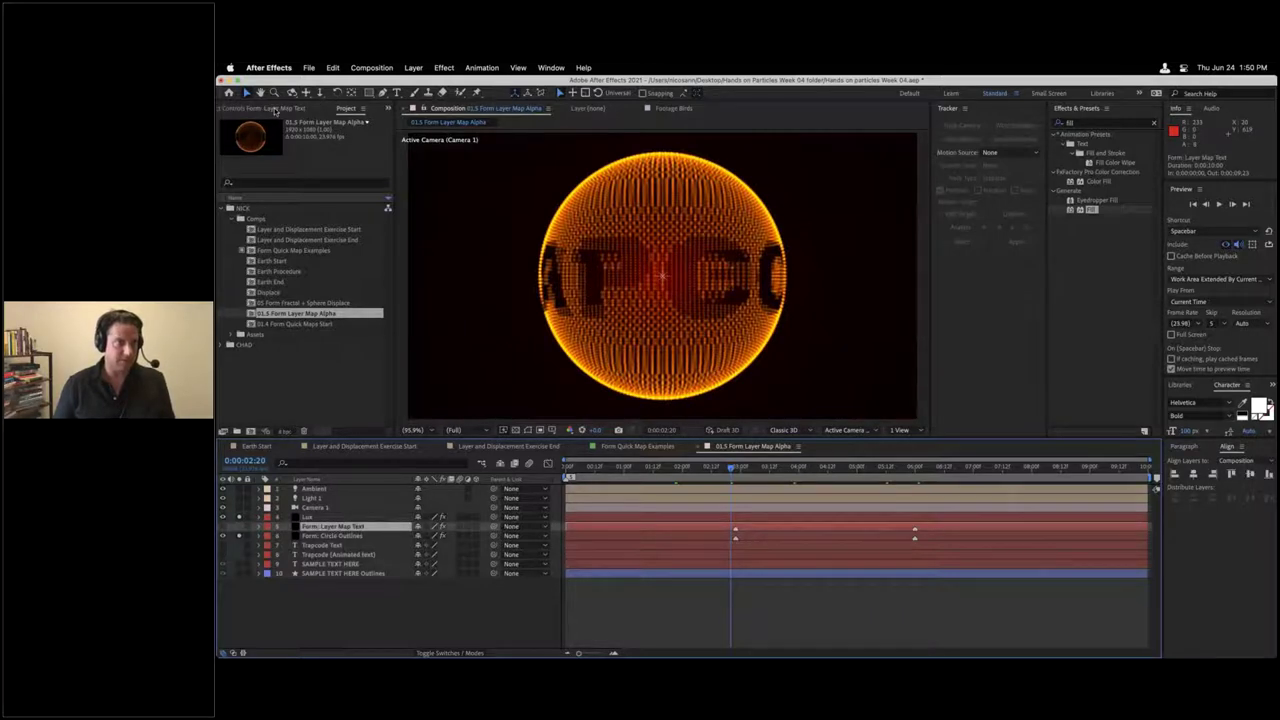
Step: Show Form: Circle Outlines' effect settings, collapse Base Form and Particle, and expand Layer Maps
{"action": "key", "text": "F3"}
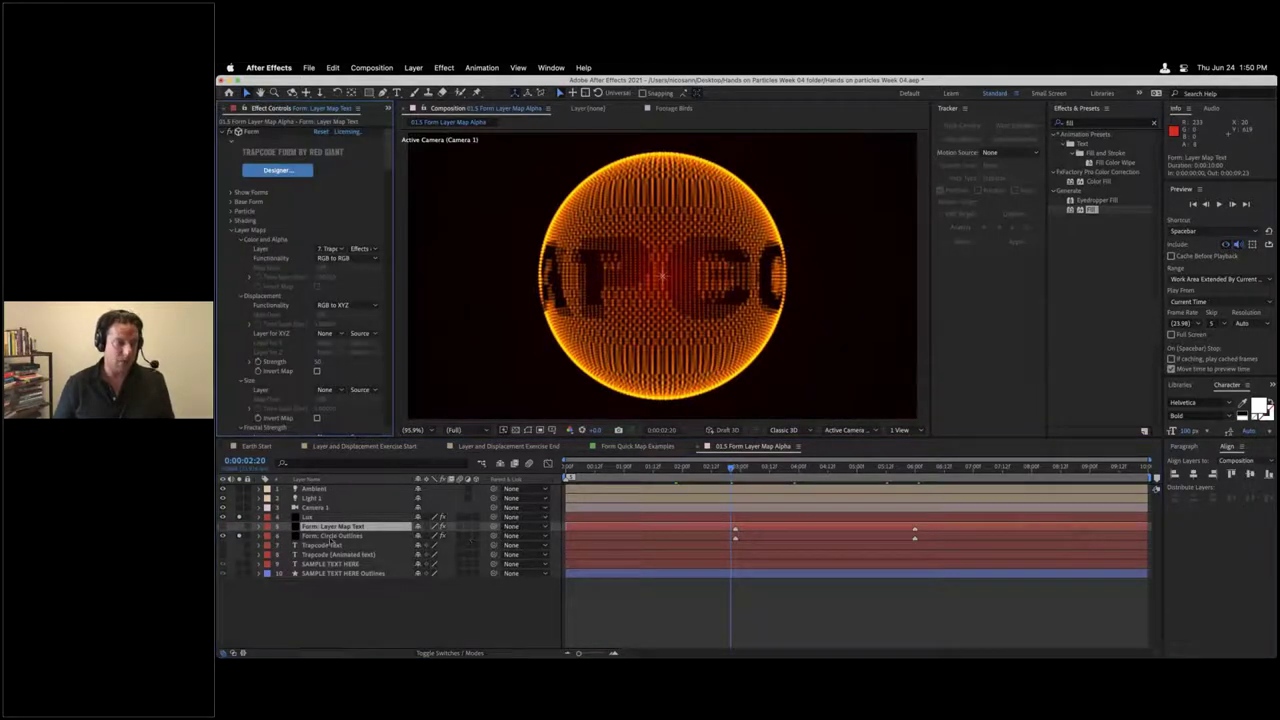
{"action": "left_click", "coordinate": [331, 537]}
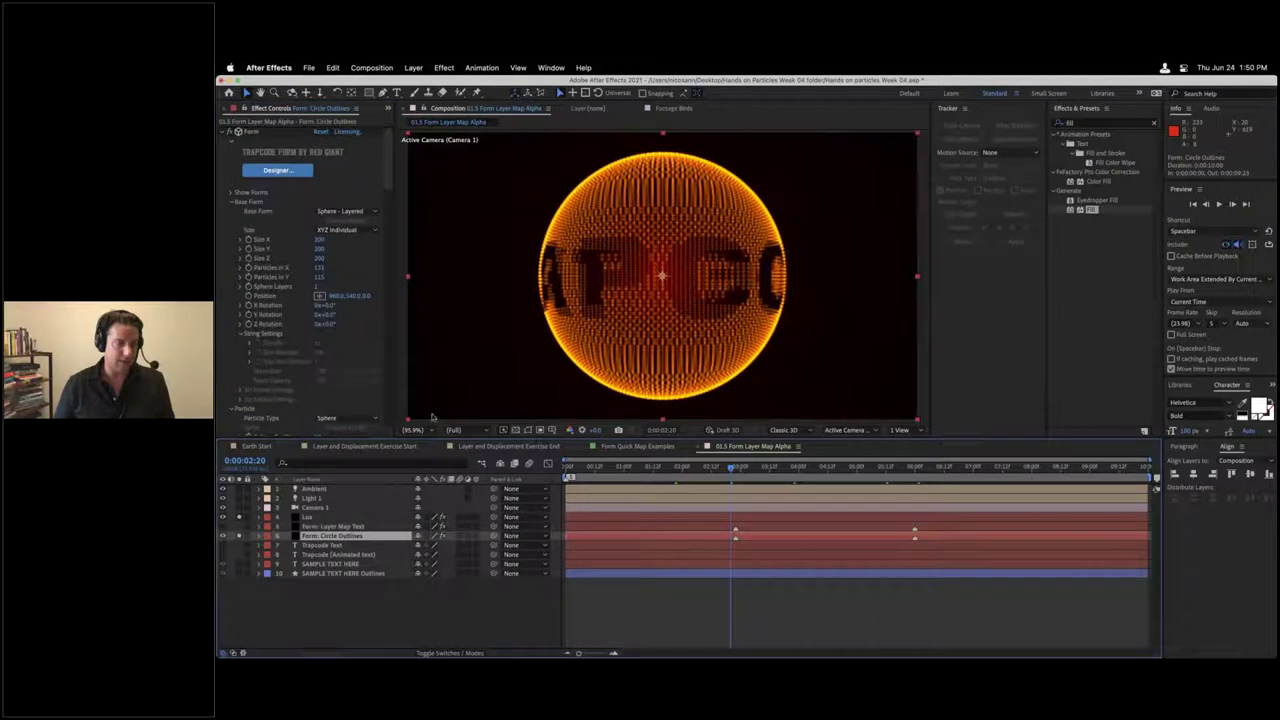
{"action": "left_click", "coordinate": [230, 202]}
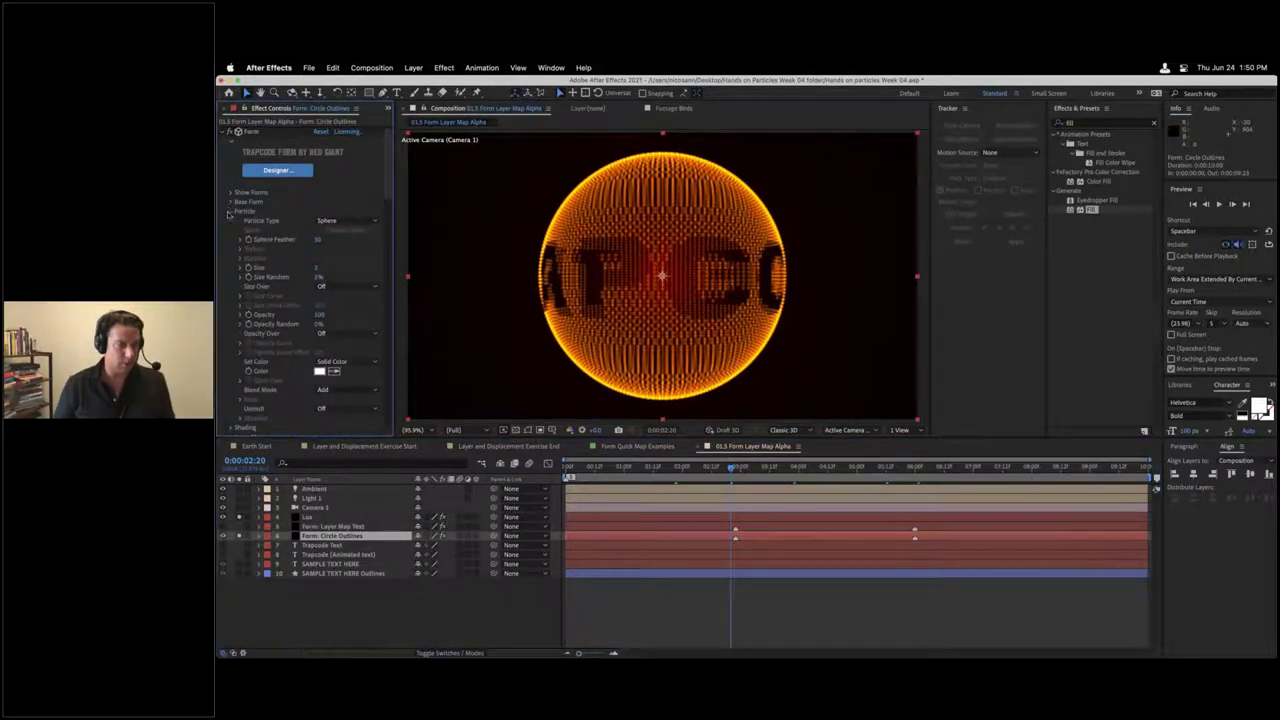
{"action": "left_click", "coordinate": [230, 212]}
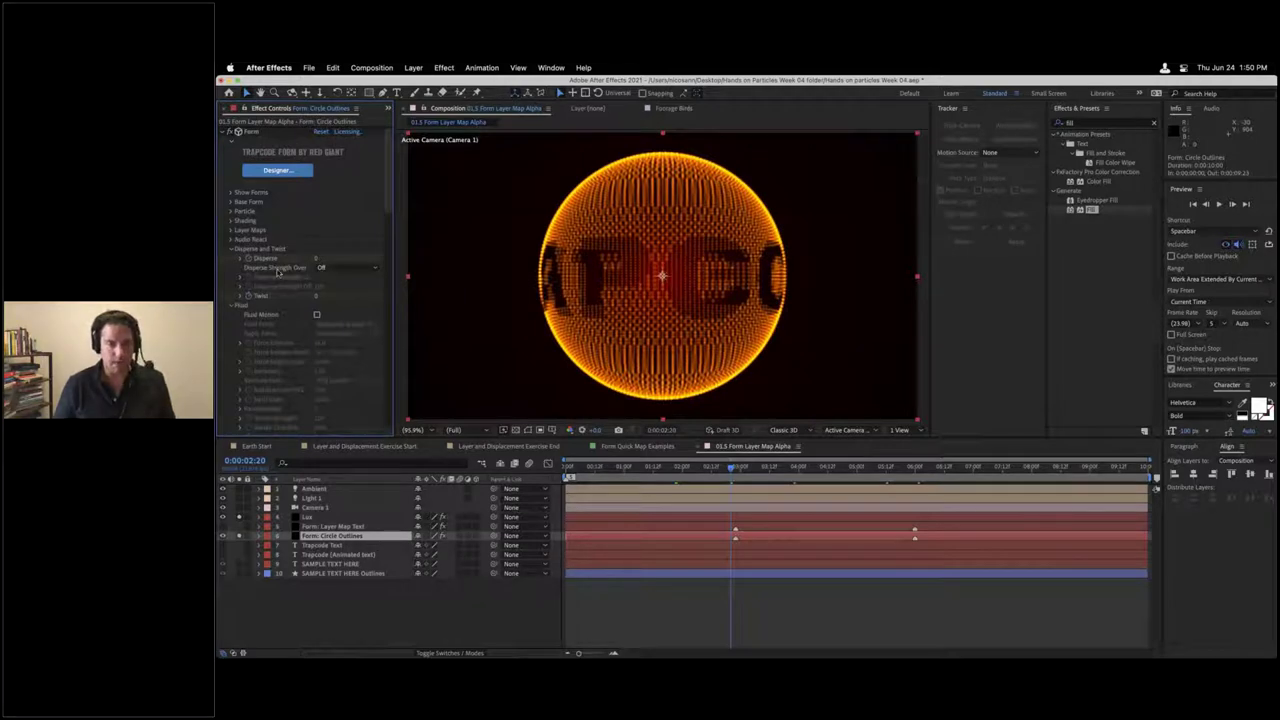
{"action": "scroll", "coordinate": [278, 270], "scroll_direction": "down", "scroll_amount": 3}
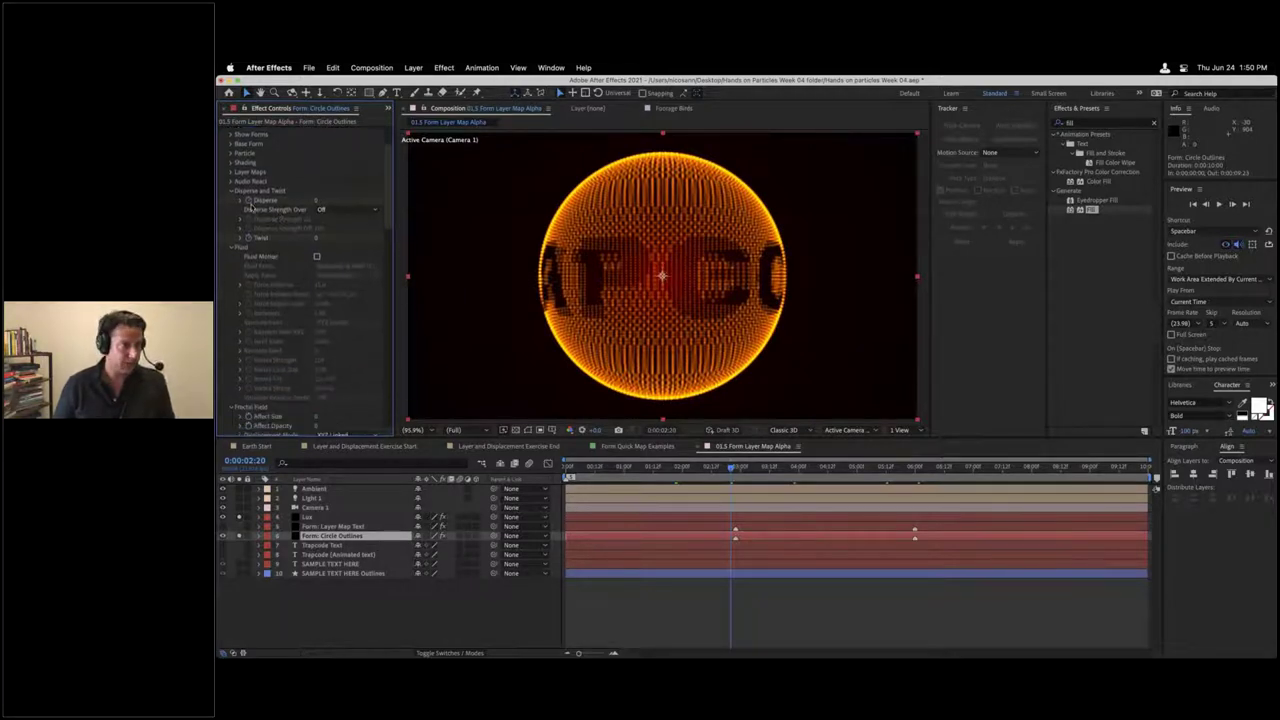
{"action": "left_click", "coordinate": [231, 173]}
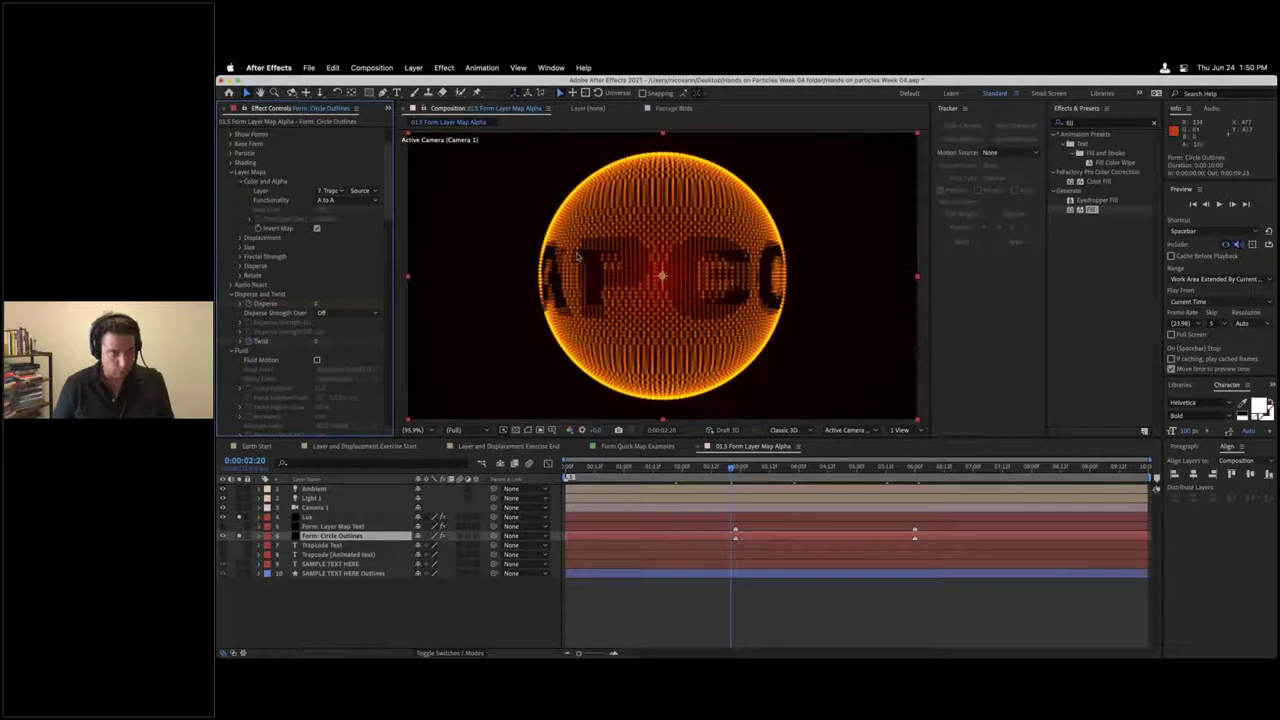
{"action": "left_click", "coordinate": [348, 200]}
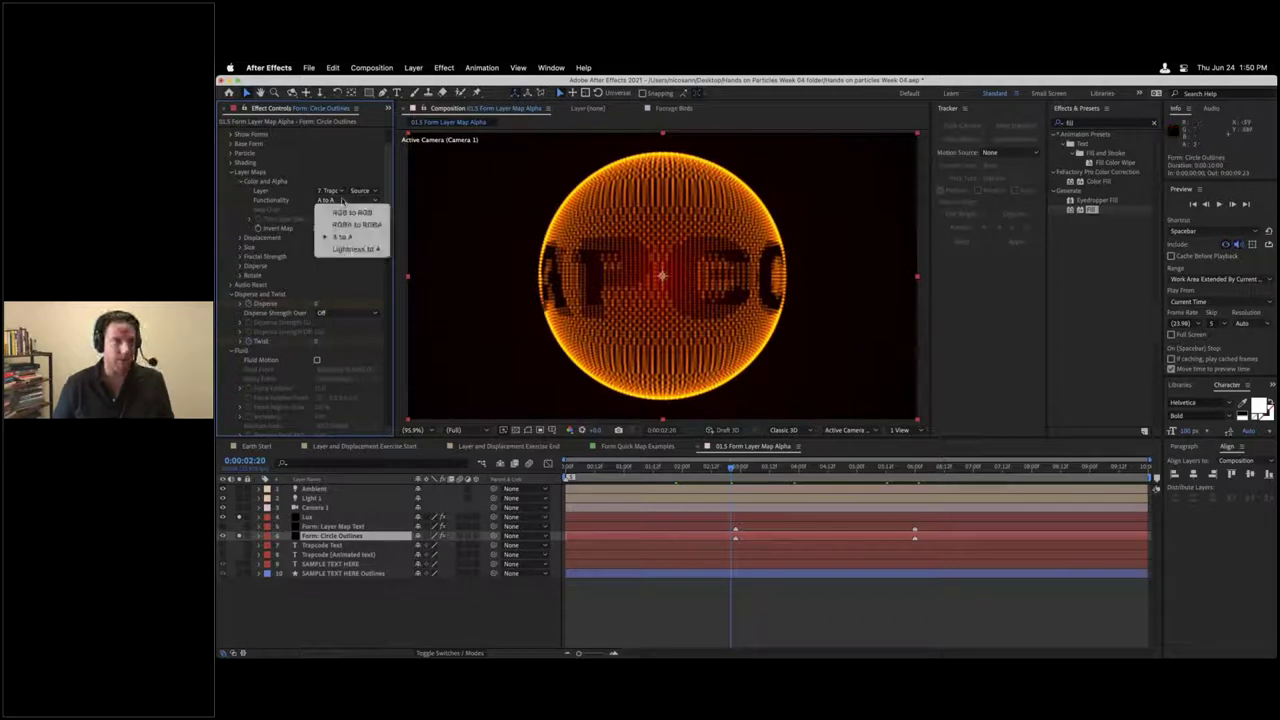
{"action": "left_click", "coordinate": [350, 209]}
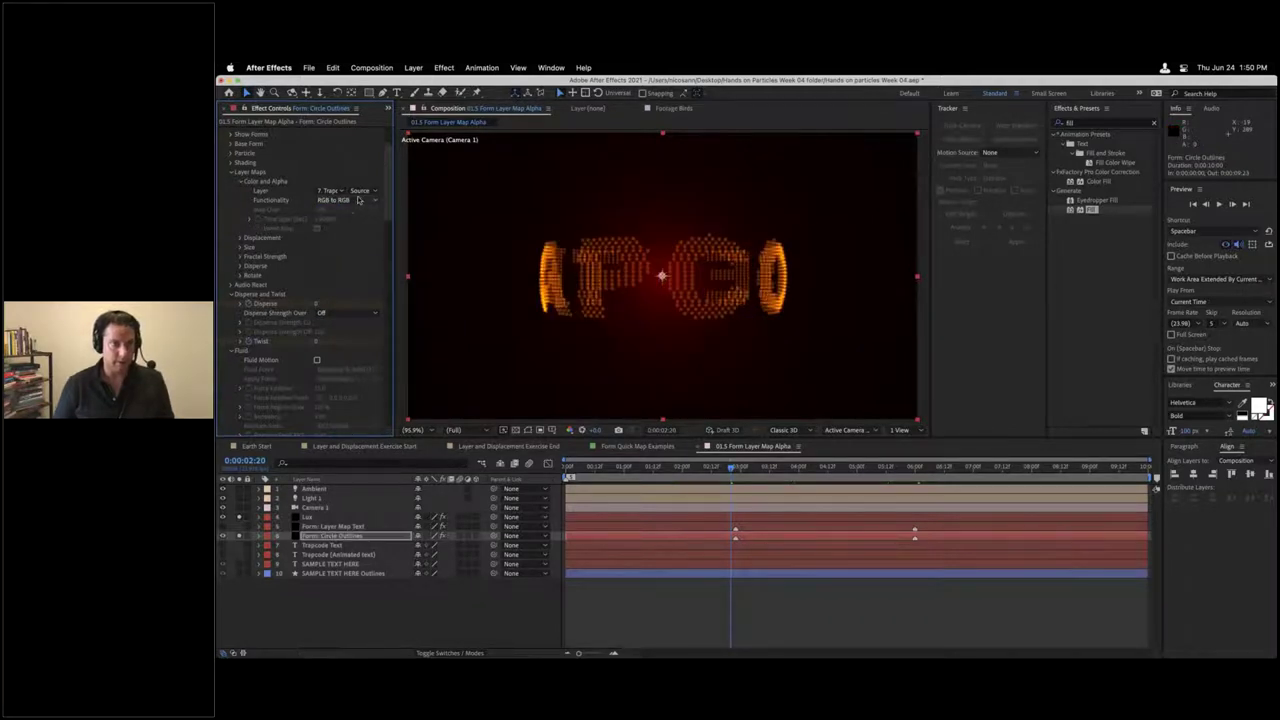
{"action": "left_click", "coordinate": [358, 200]}
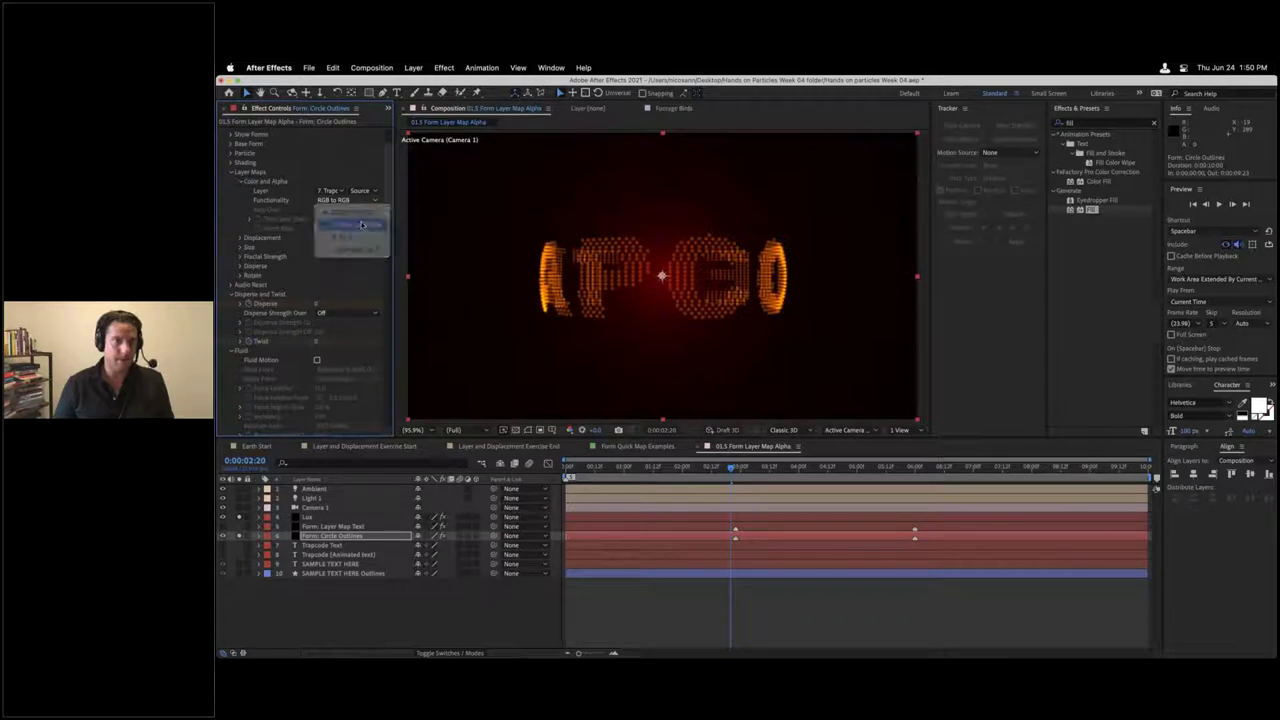
{"action": "left_click", "coordinate": [362, 226]}
{"action": "left_click", "coordinate": [360, 200]}
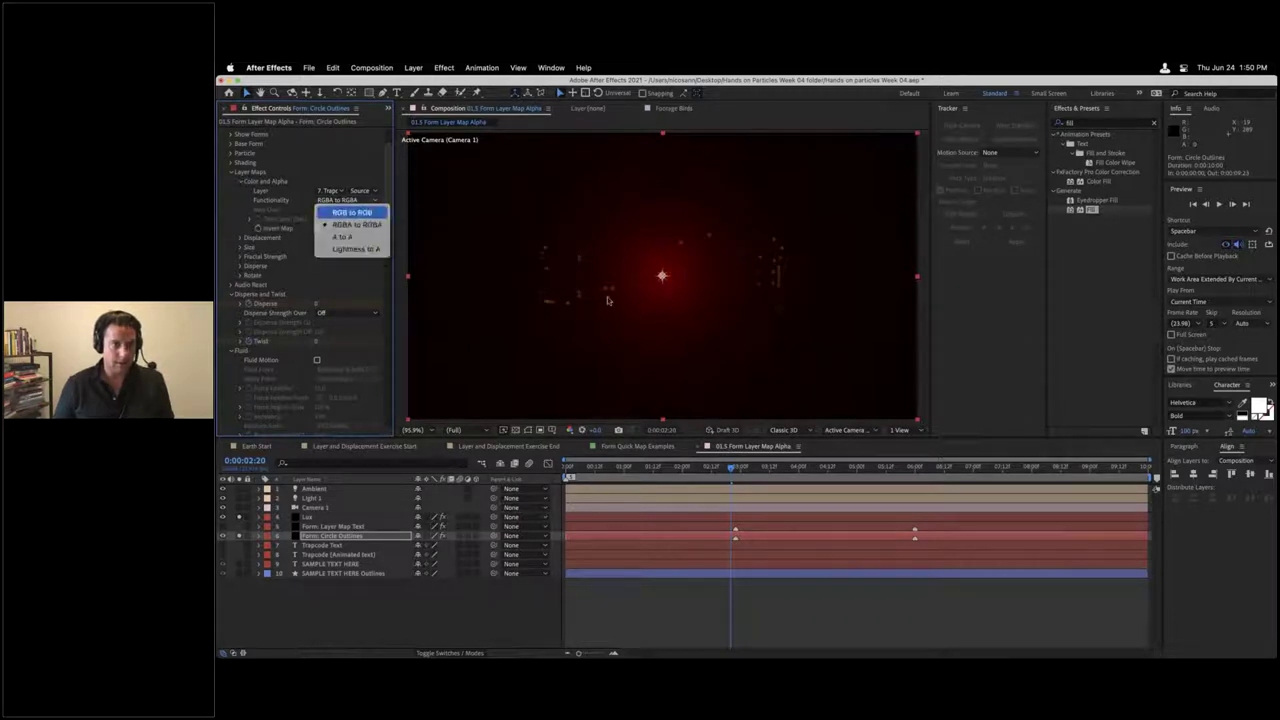
{"action": "left_click", "coordinate": [345, 209]}
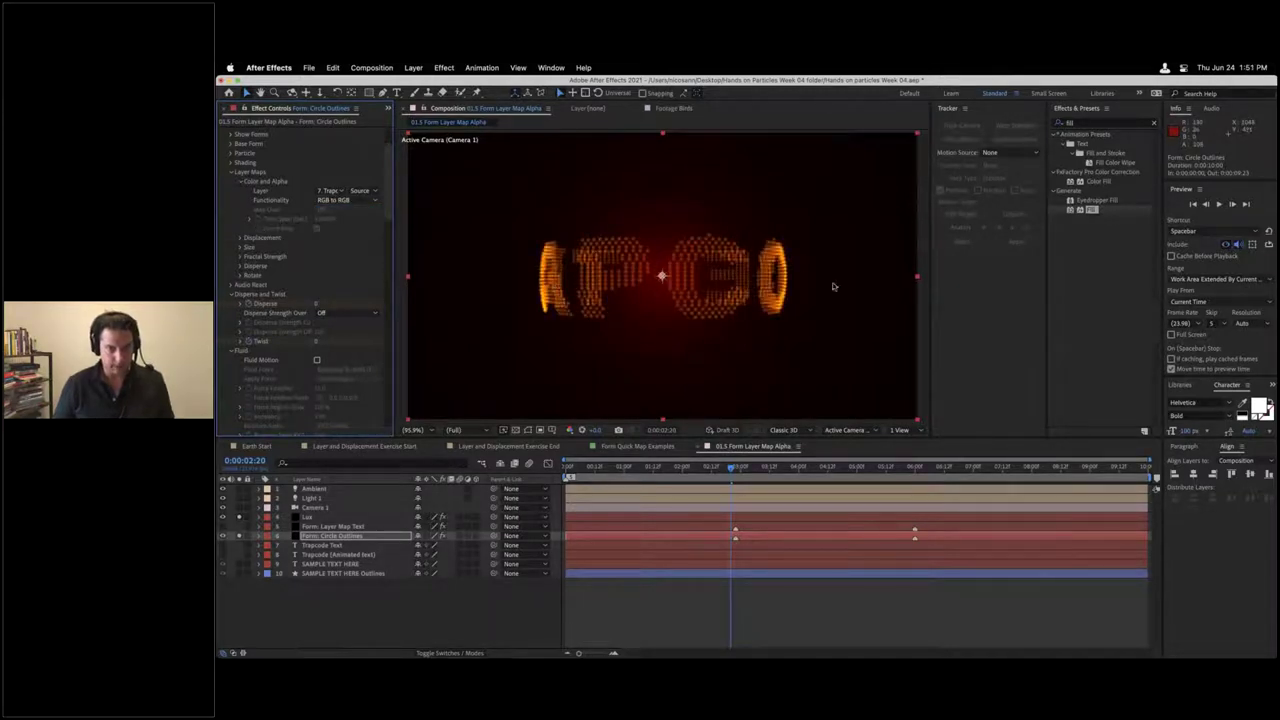
{"action": "left_click", "coordinate": [354, 202]}
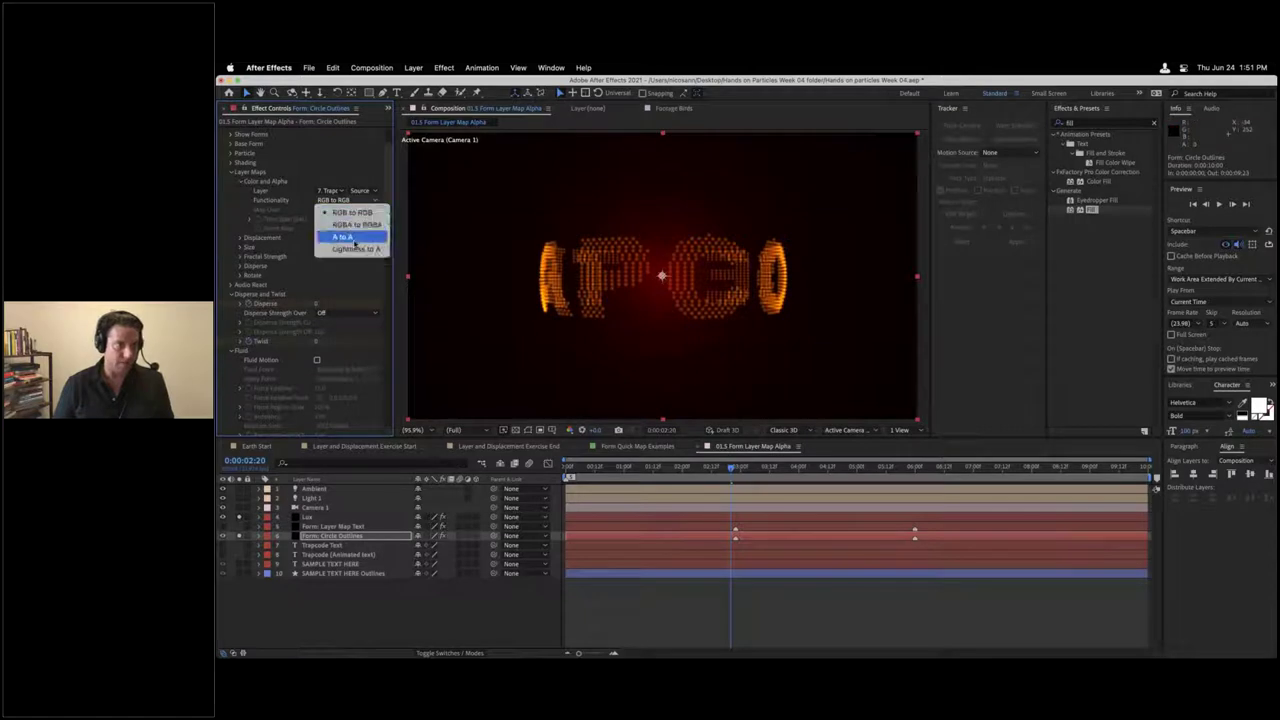
{"action": "left_click", "coordinate": [353, 244]}
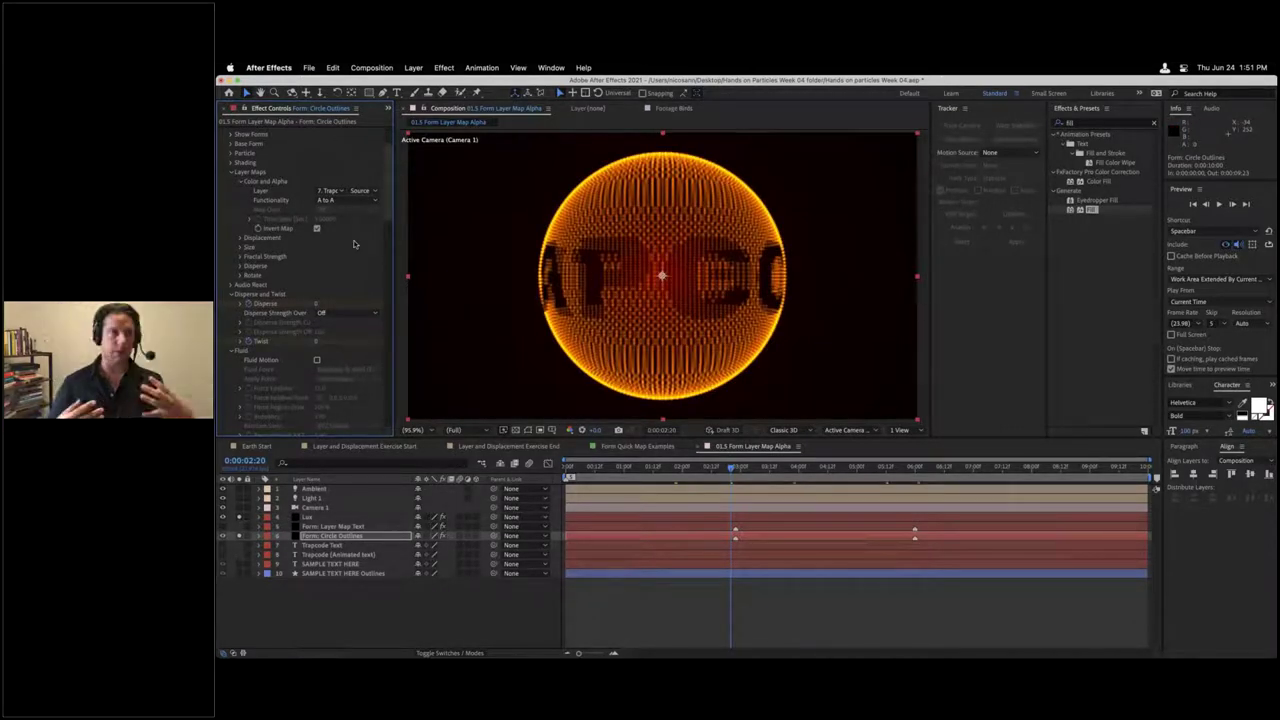
{"action": "left_click", "coordinate": [232, 172]}
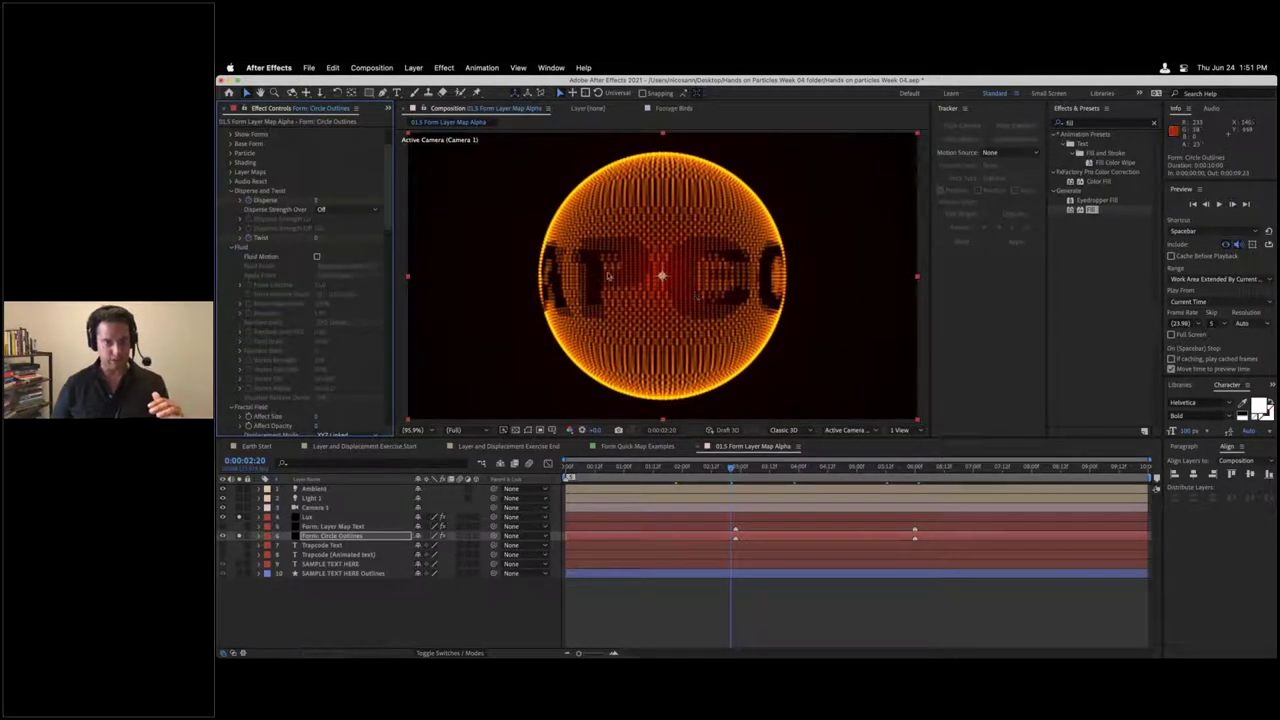
Step: Open the Earth Procedure comp from the Project panel
{"action": "left_click", "coordinate": [389, 108]}
{"action": "left_click", "coordinate": [412, 134]}
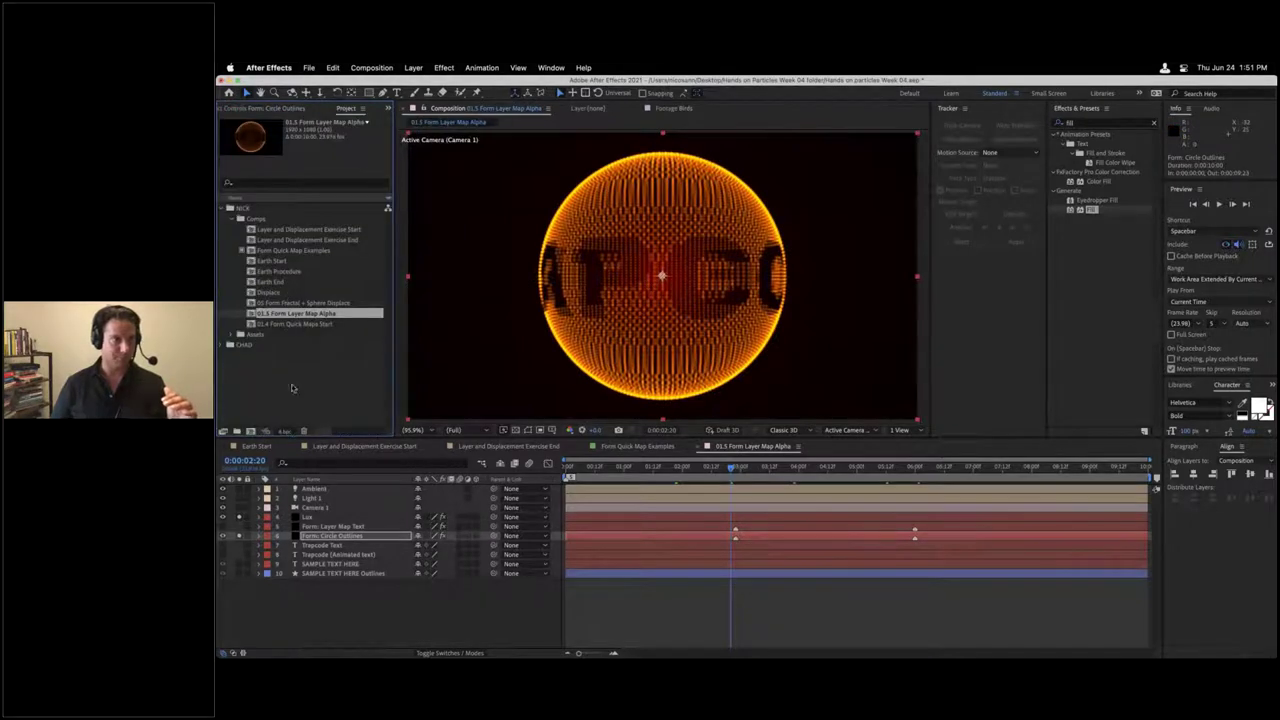
{"action": "left_click", "coordinate": [298, 324]}
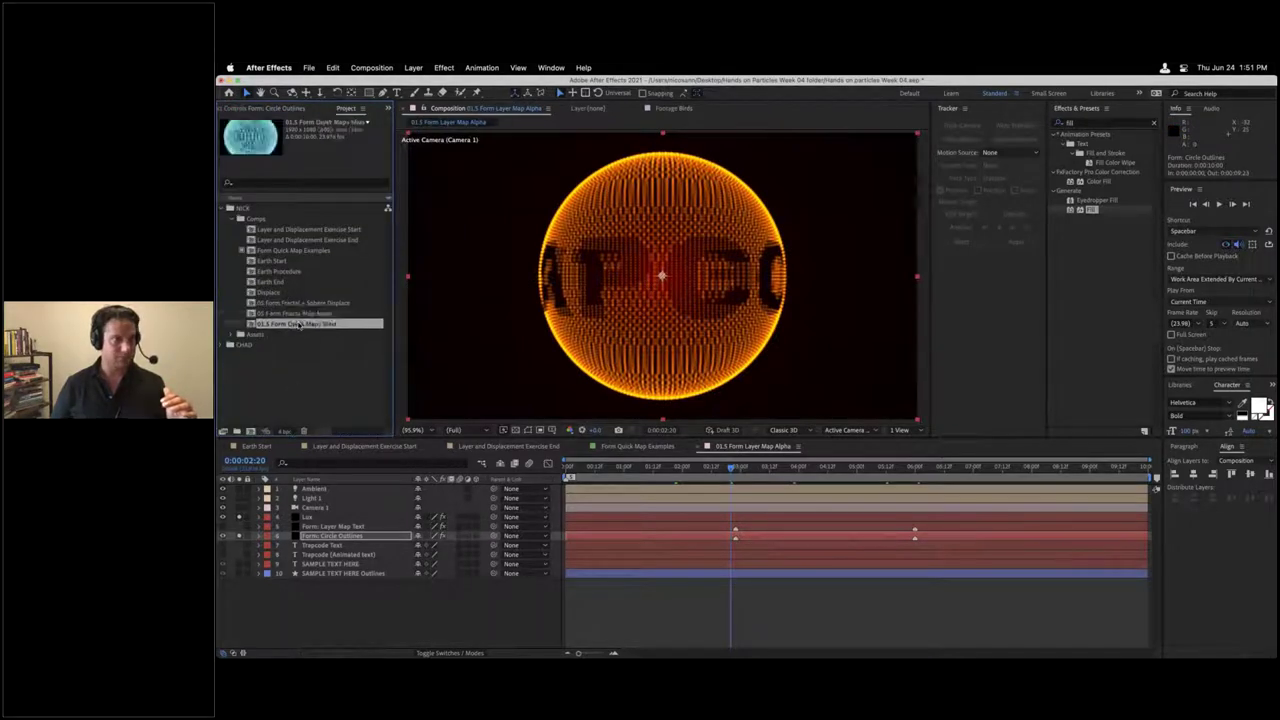
{"action": "left_click", "coordinate": [256, 271]}
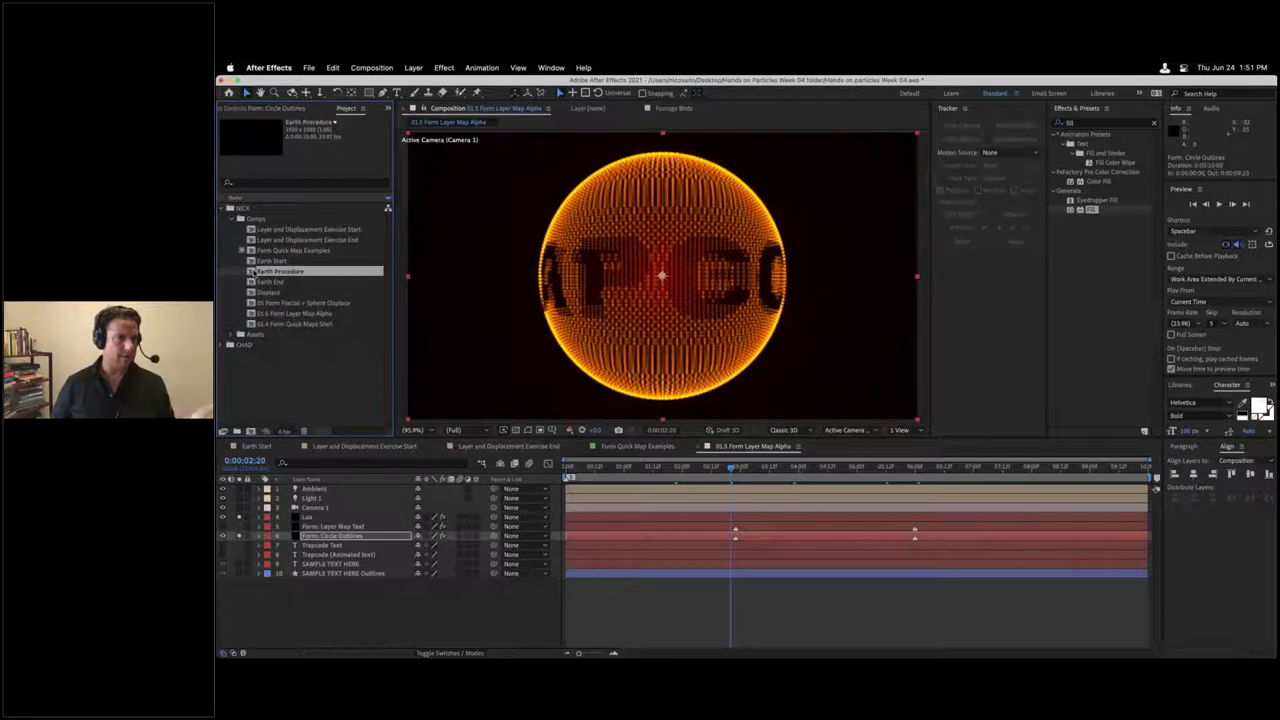
{"action": "double_click", "coordinate": [256, 271]}
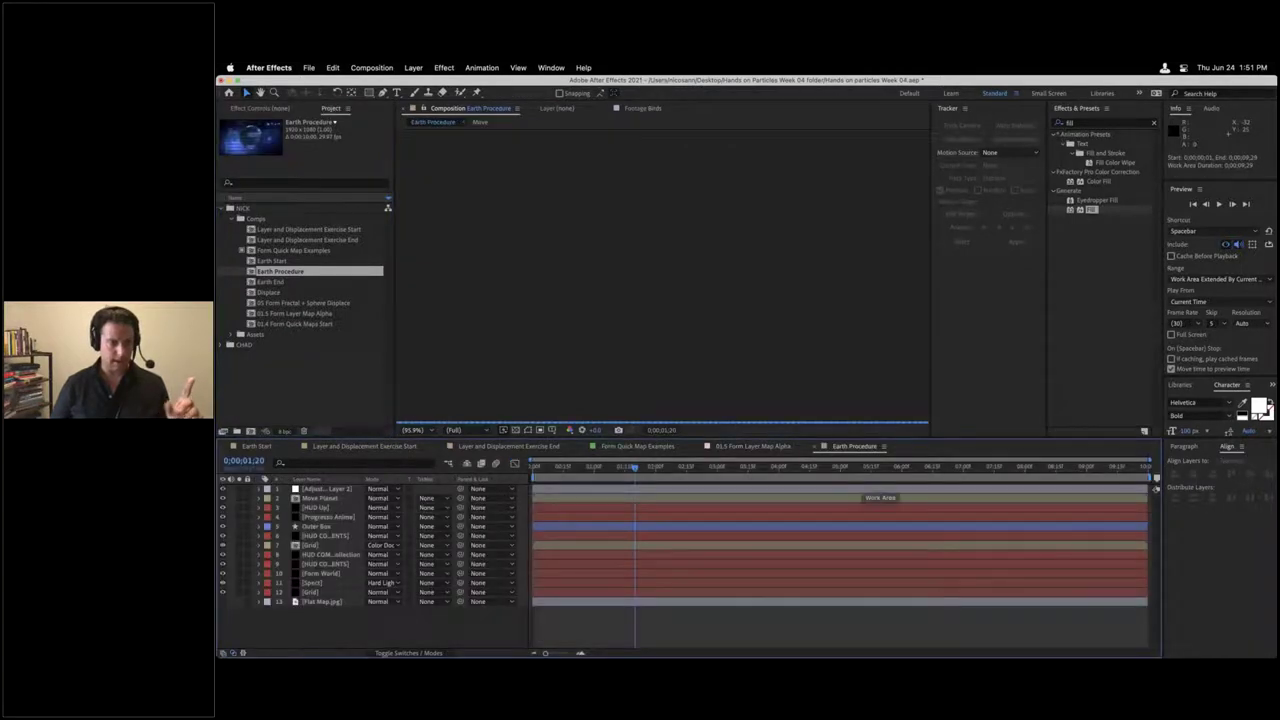
Step: View Earth Procedure about five seconds in at 100%, then collapse NICK and expand the CHAD folder
{"action": "left_click", "coordinate": [875, 468]}
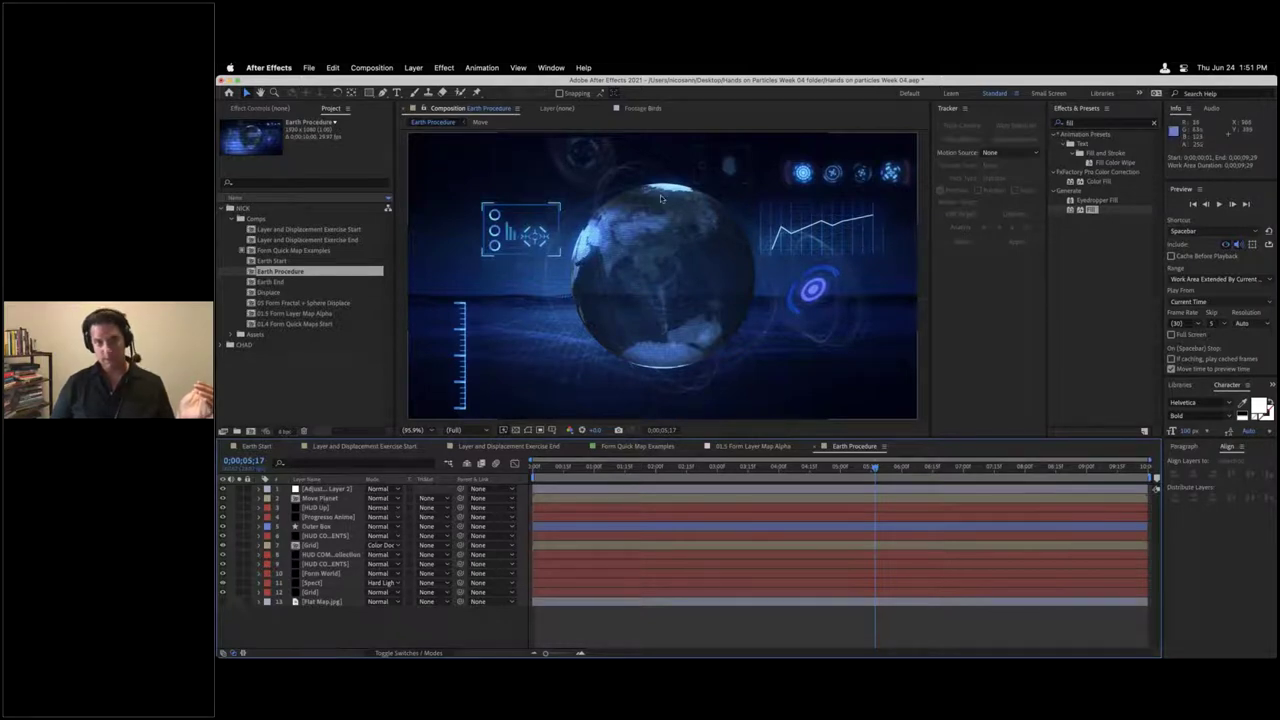
{"action": "key", "text": "comma"}
{"action": "key", "text": "slash"}
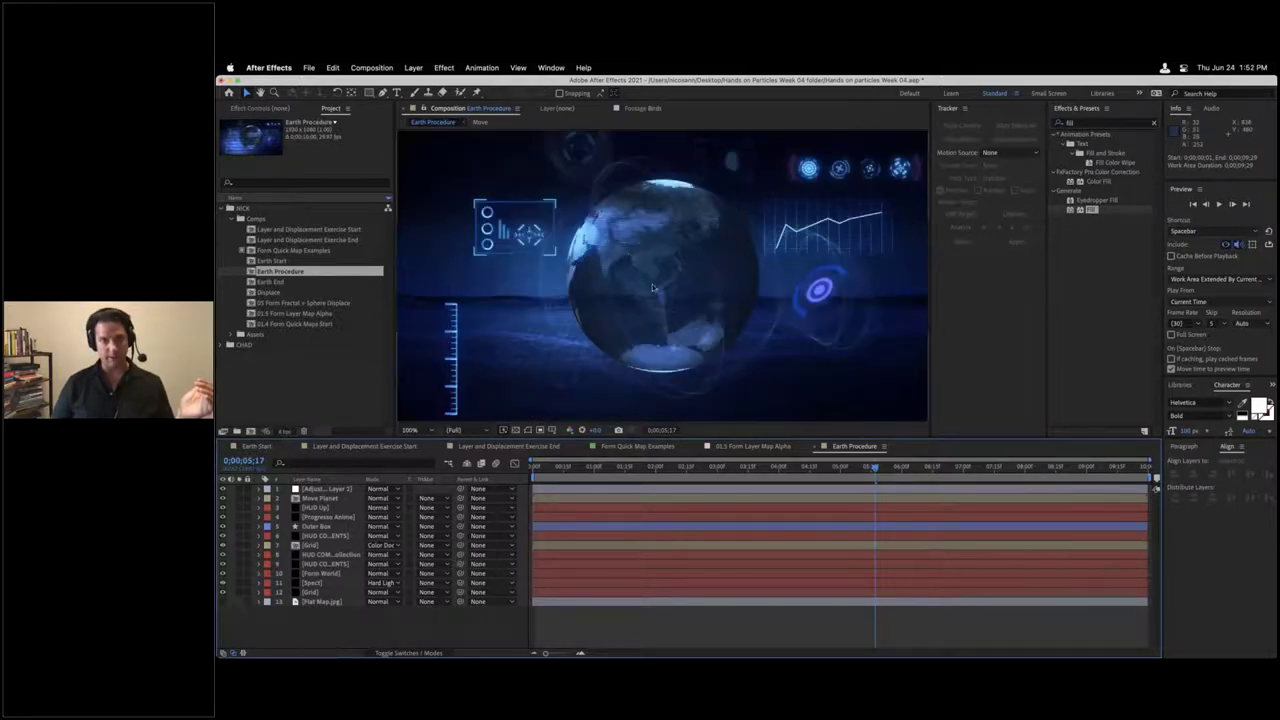
{"action": "left_click", "coordinate": [221, 208]}
{"action": "left_click", "coordinate": [222, 219]}
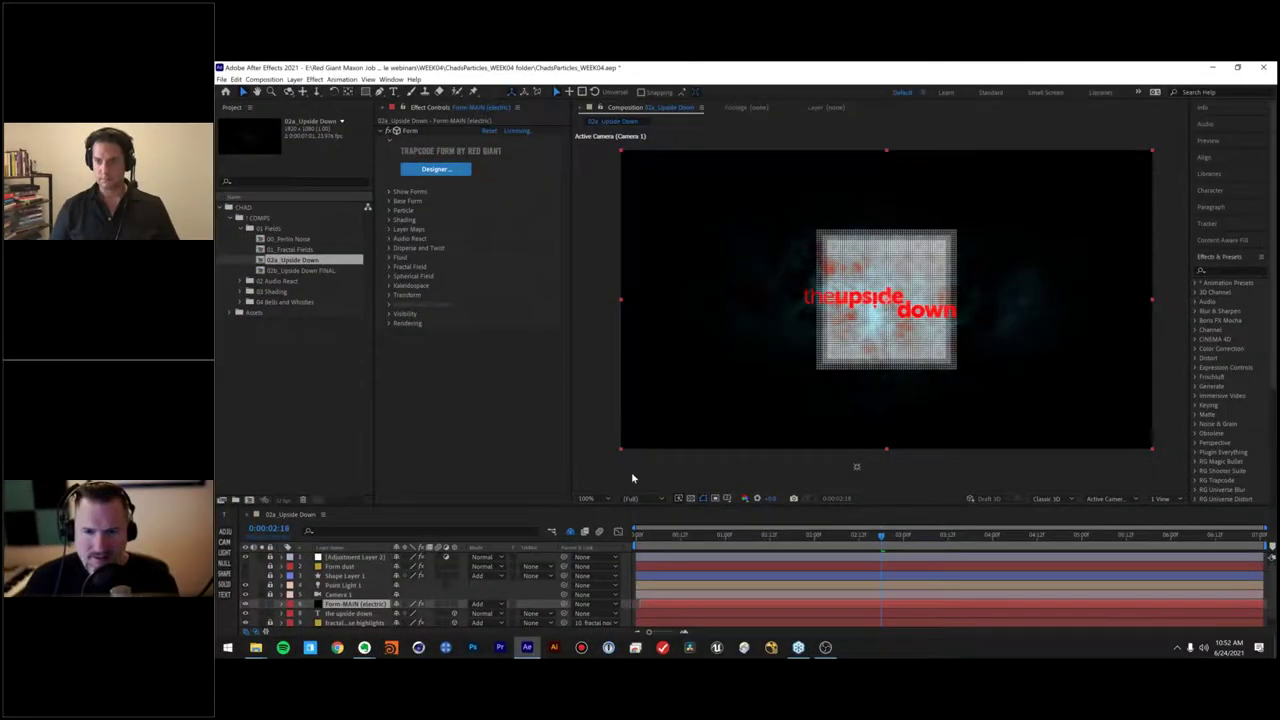
Step: Bring After Effects to the front and open the CHAD > 01 Fields folder in the Project panel
{"action": "left_click", "coordinate": [800, 648]}
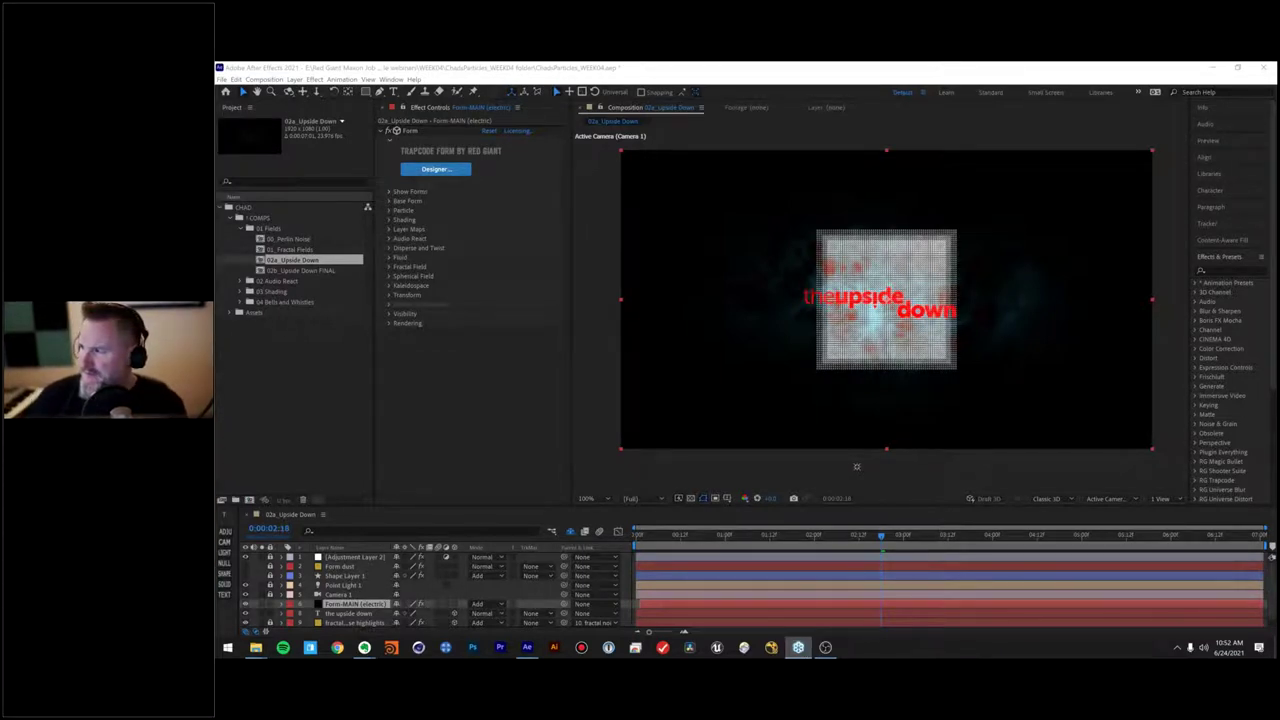
{"action": "left_click", "coordinate": [528, 648]}
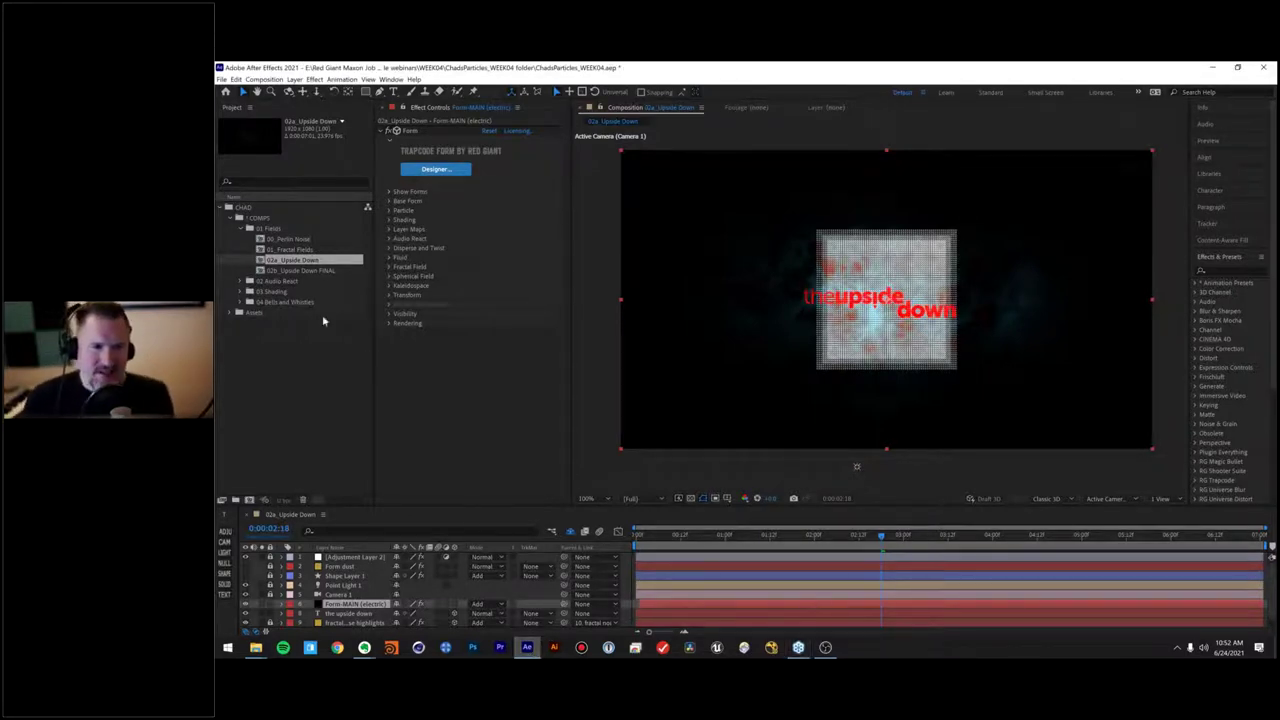
{"action": "left_click", "coordinate": [232, 240]}
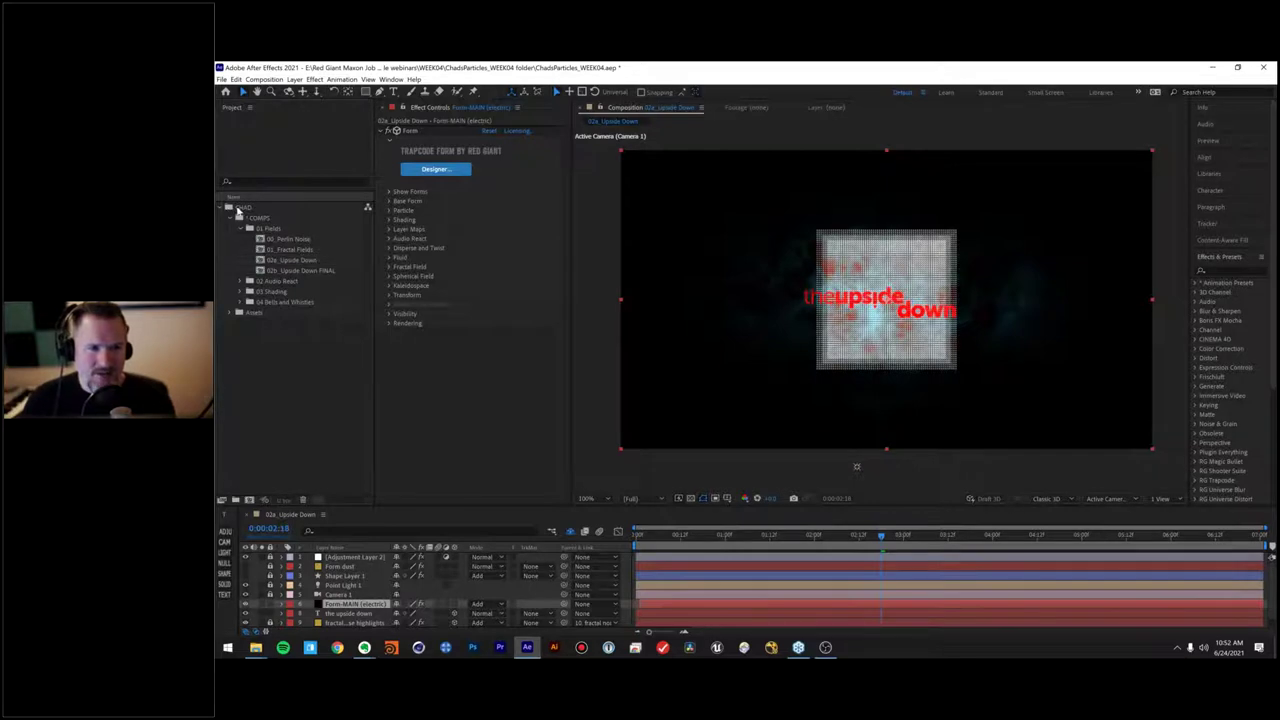
{"action": "left_click", "coordinate": [236, 208]}
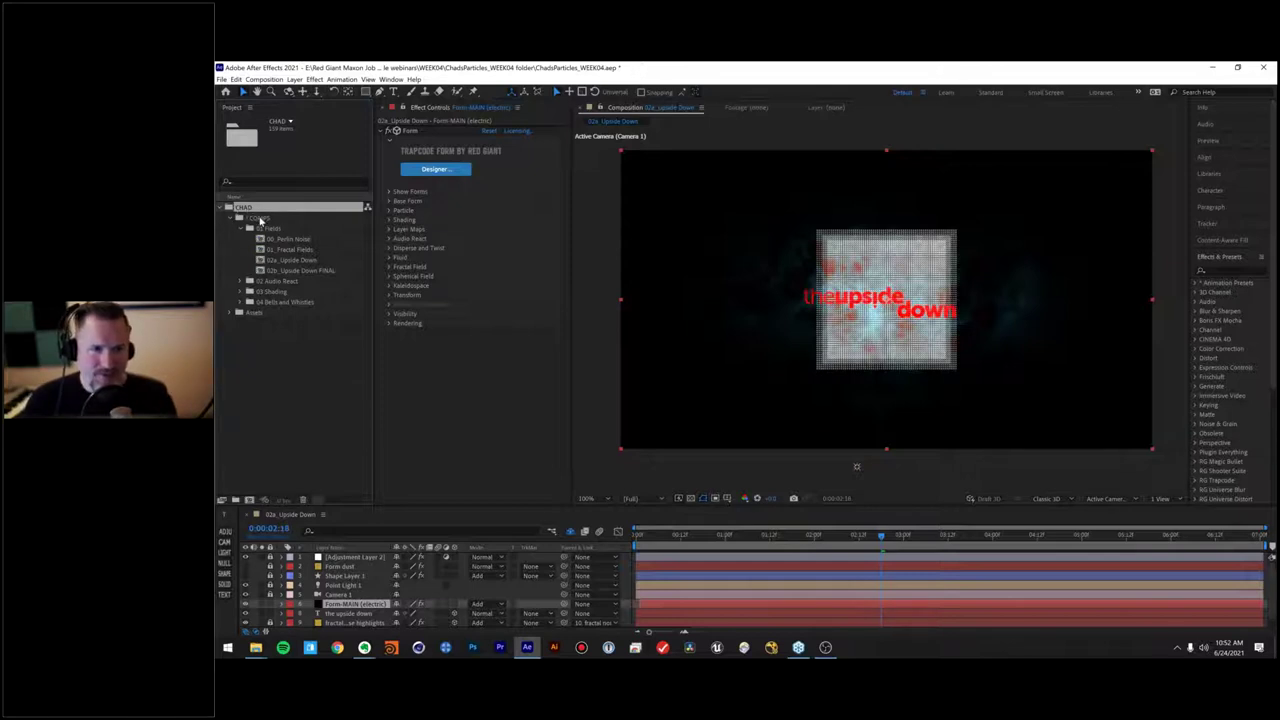
{"action": "left_click", "coordinate": [260, 218]}
{"action": "left_click", "coordinate": [250, 229]}
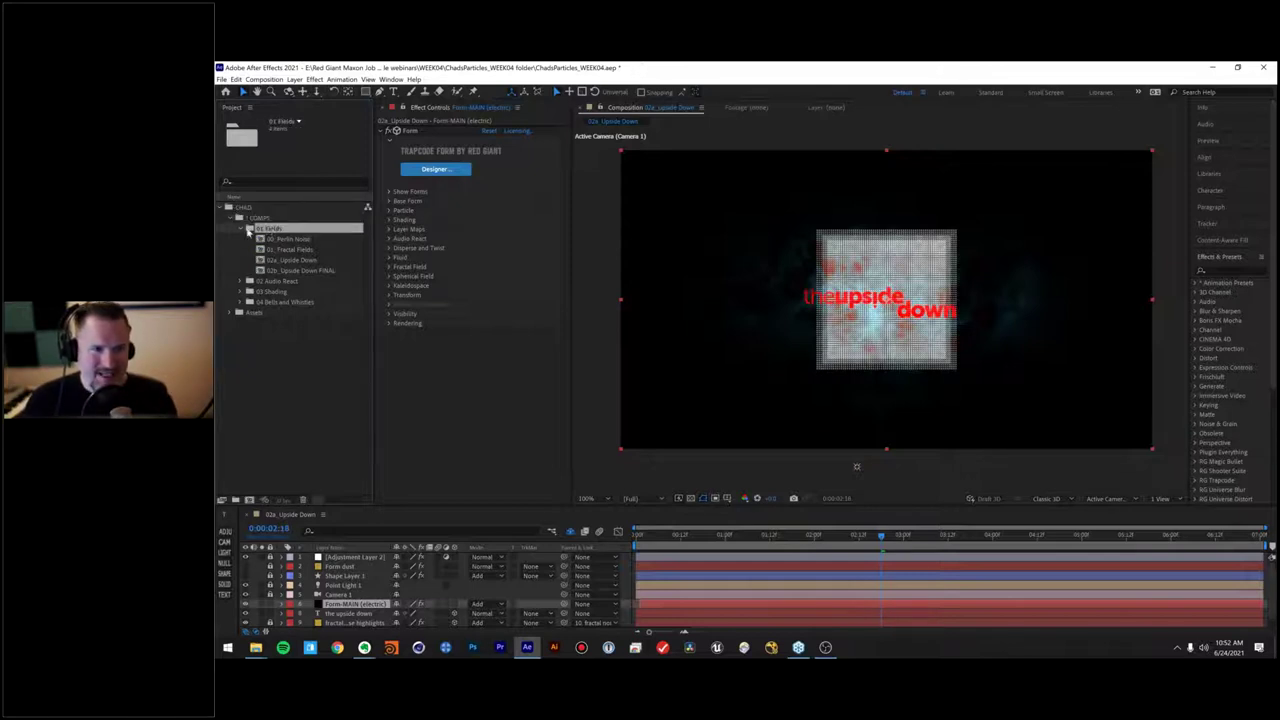
Step: Open 02b_Upside Down FINAL and play it from the first frame
{"action": "left_click", "coordinate": [296, 261]}
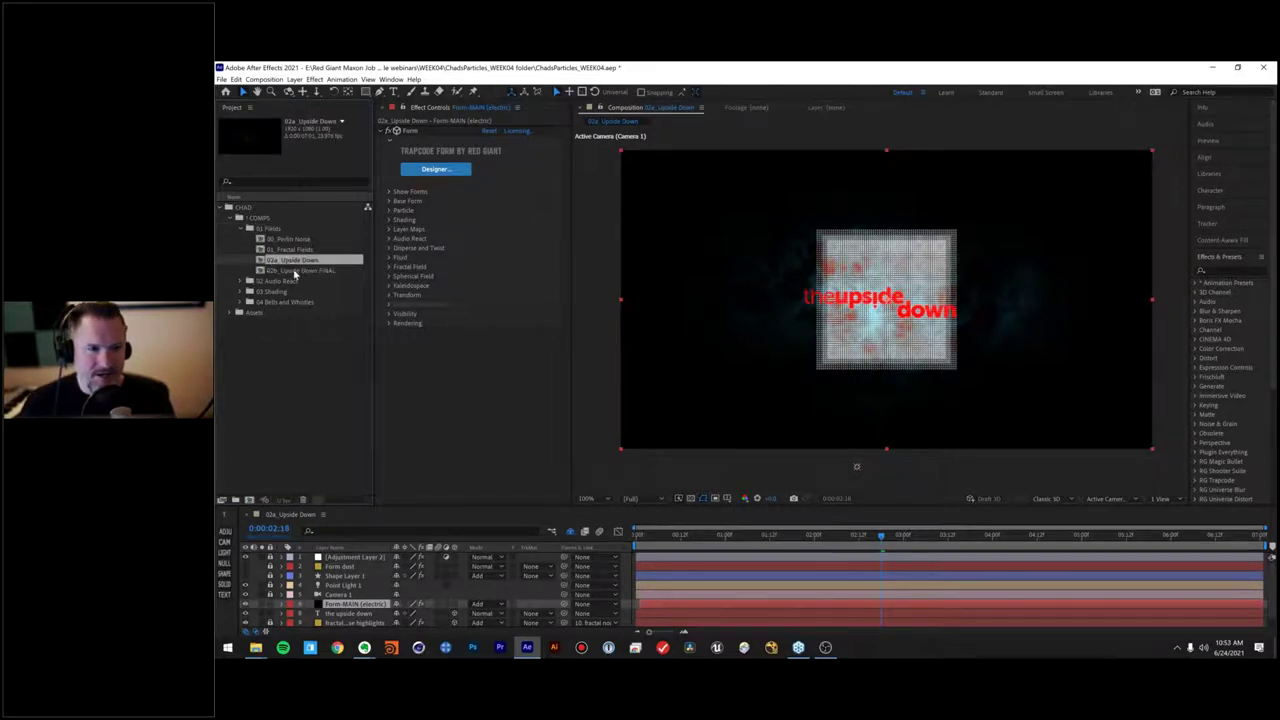
{"action": "left_click", "coordinate": [300, 271]}
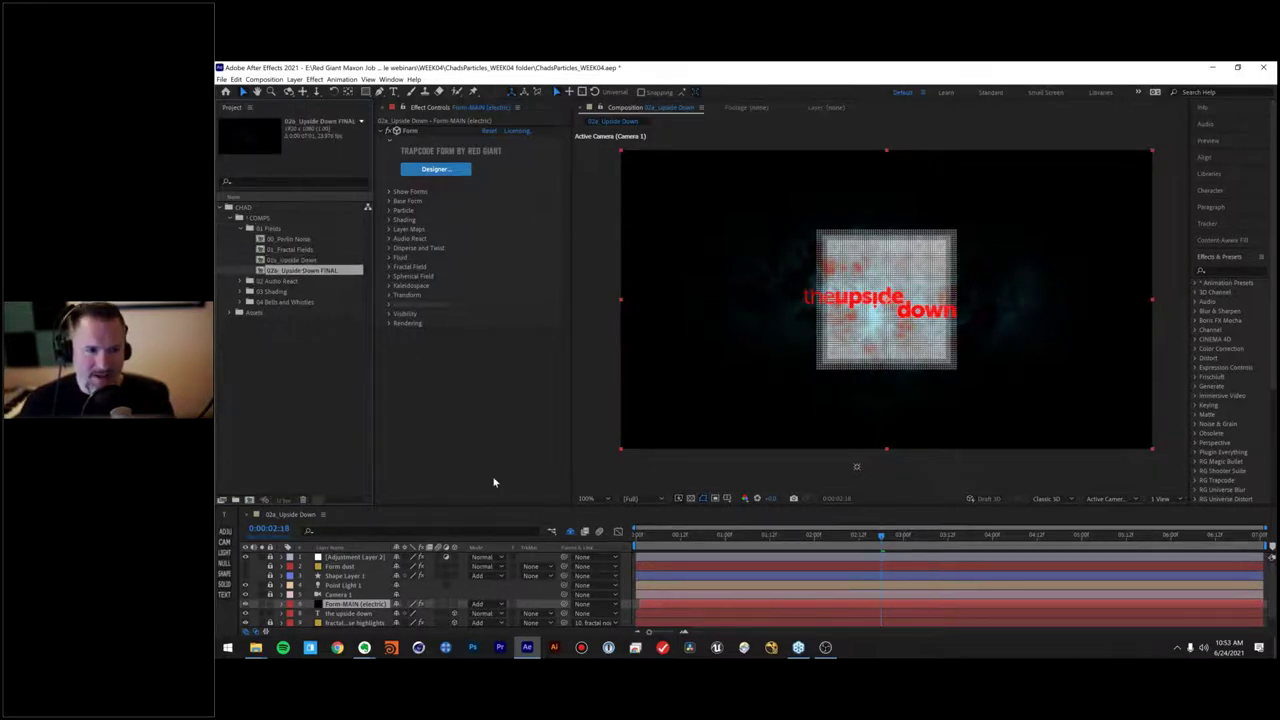
{"action": "double_click", "coordinate": [296, 272]}
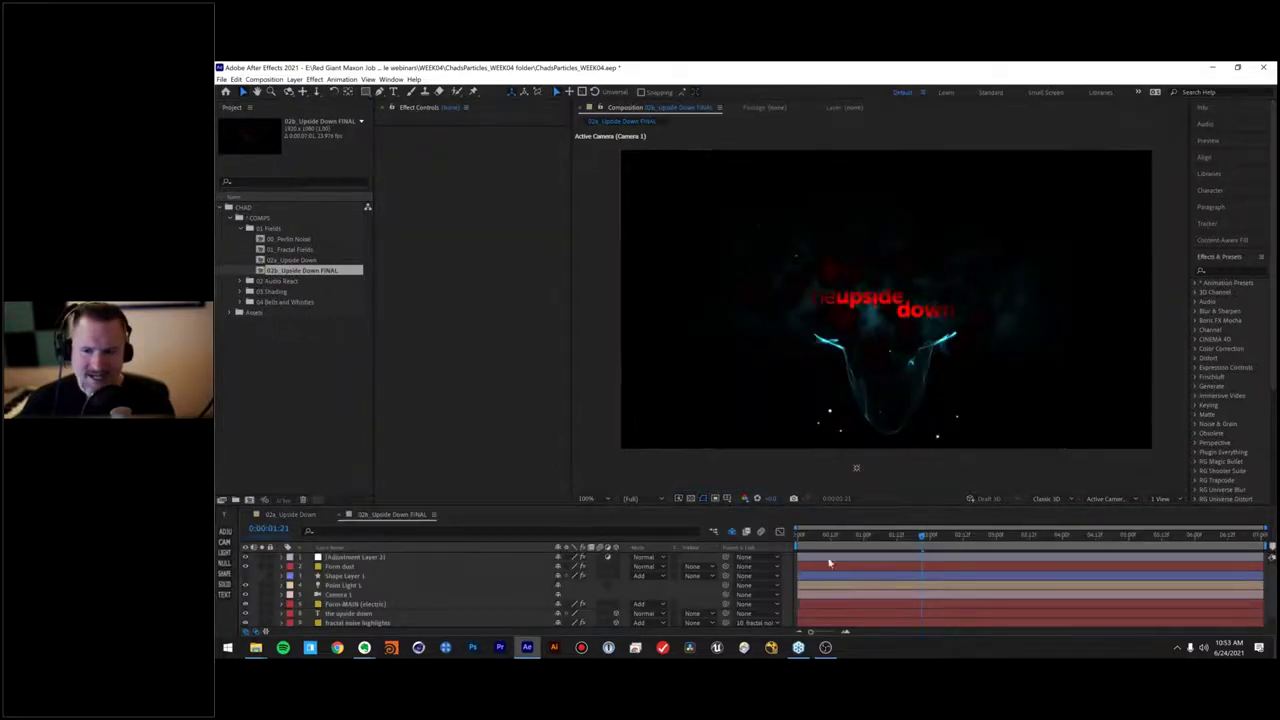
{"action": "left_click", "coordinate": [805, 537]}
{"action": "key", "text": "space"}
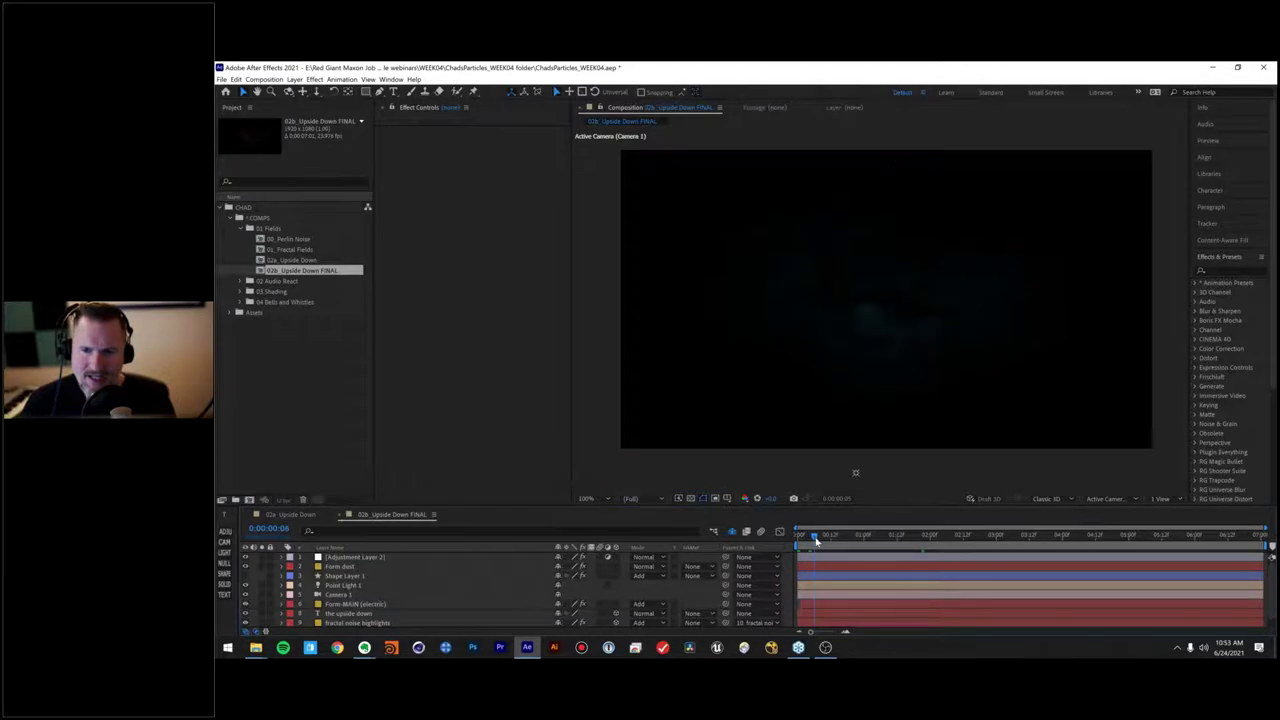
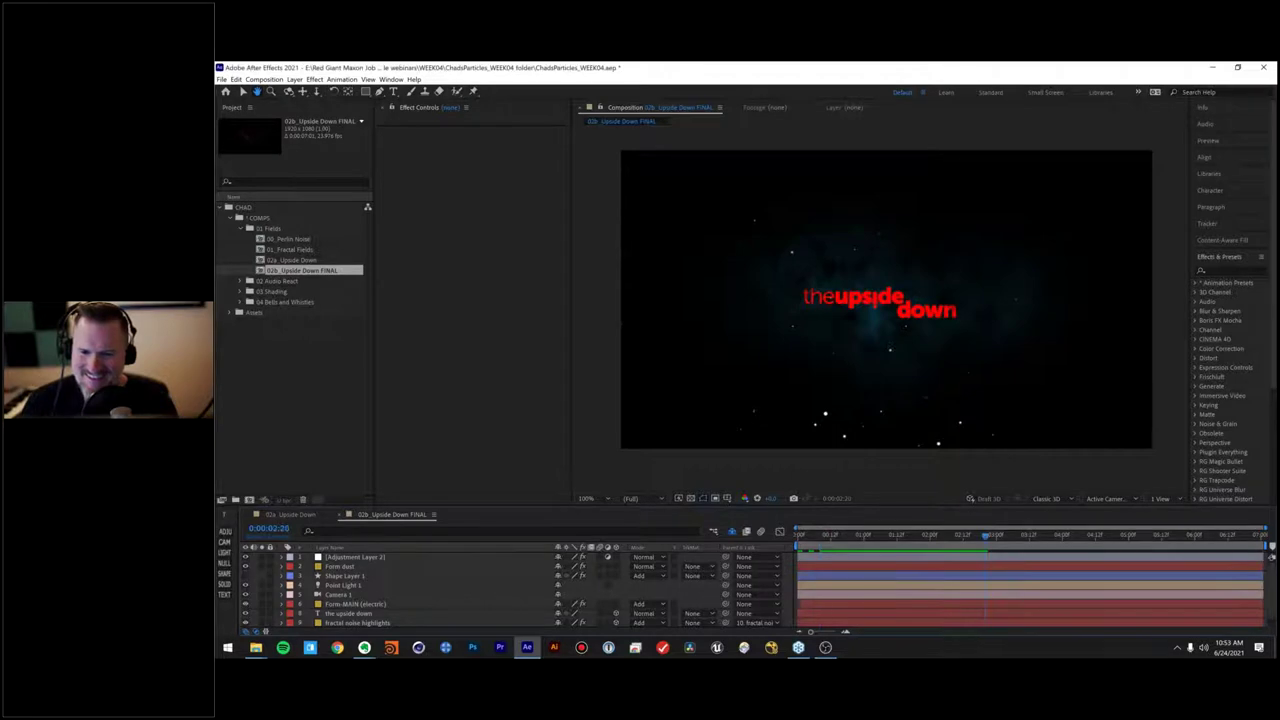
Step: Scrub through the 02b_Upside Down FINAL animation, then switch to the 02a_Upside Down comp
{"action": "left_click_drag", "start_coordinate": [852, 537], "coordinate": [920, 536]}
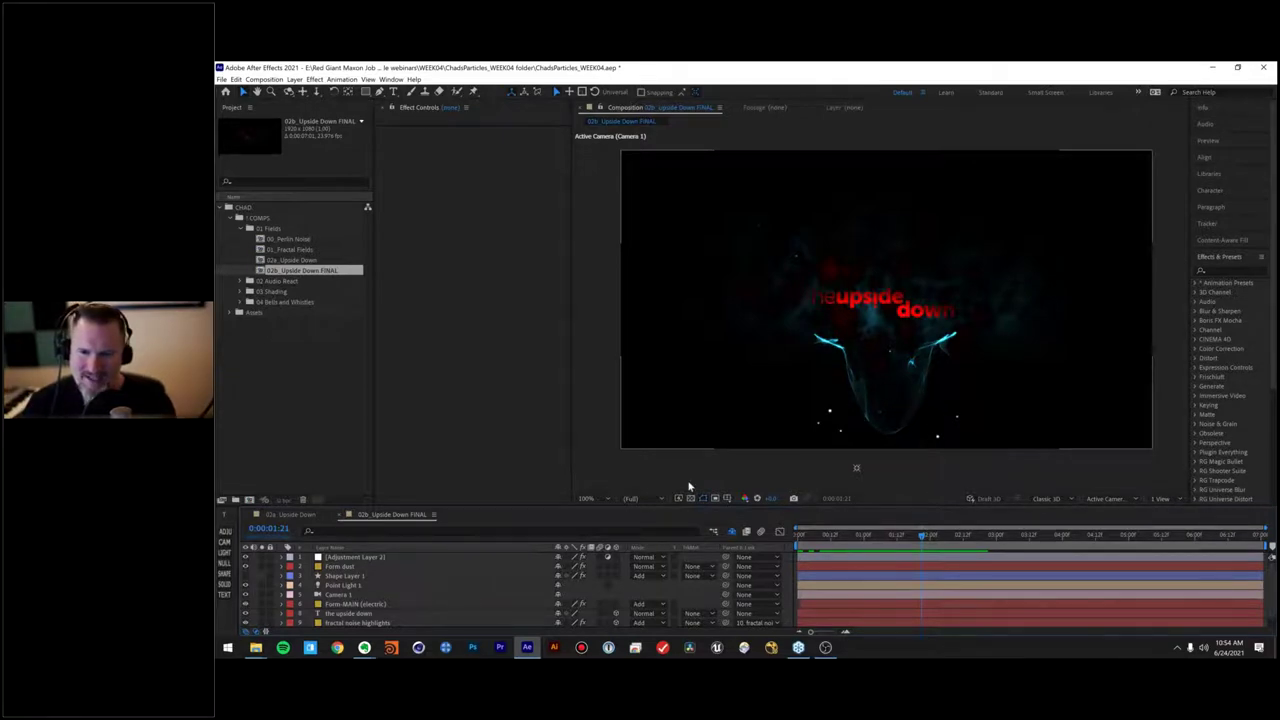
{"action": "left_click", "coordinate": [292, 515]}
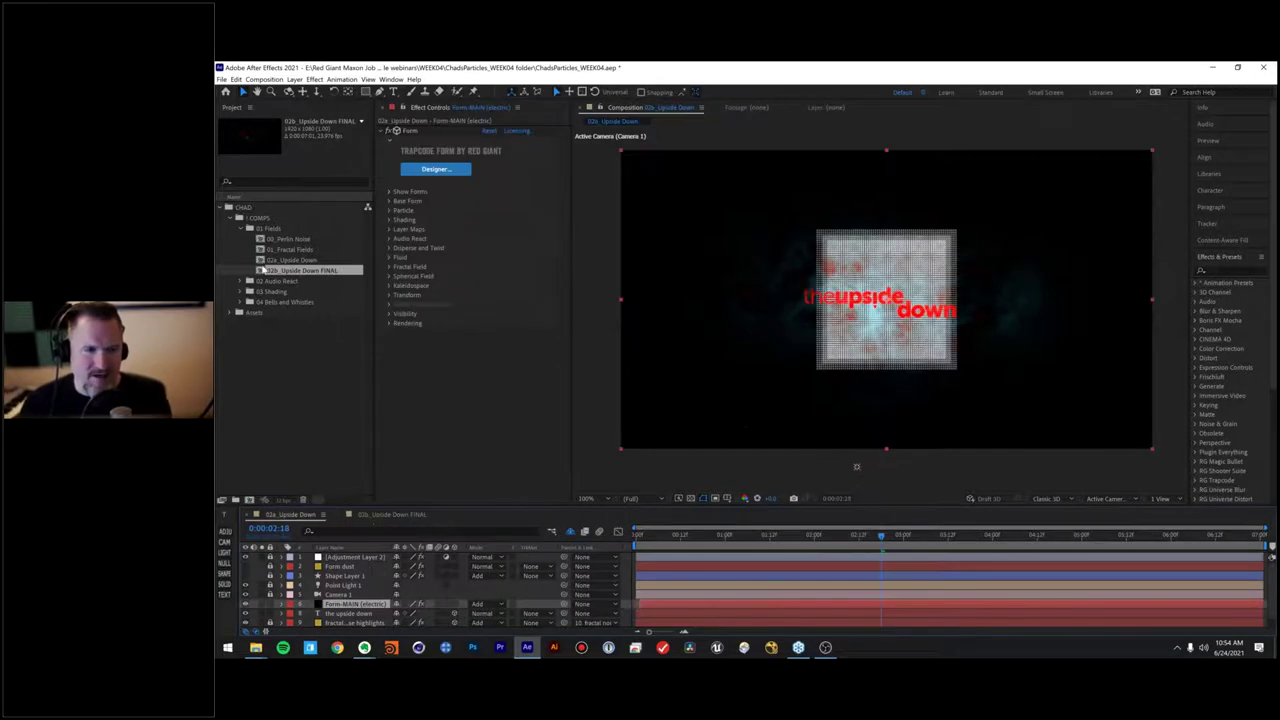
{"action": "left_click", "coordinate": [272, 261]}
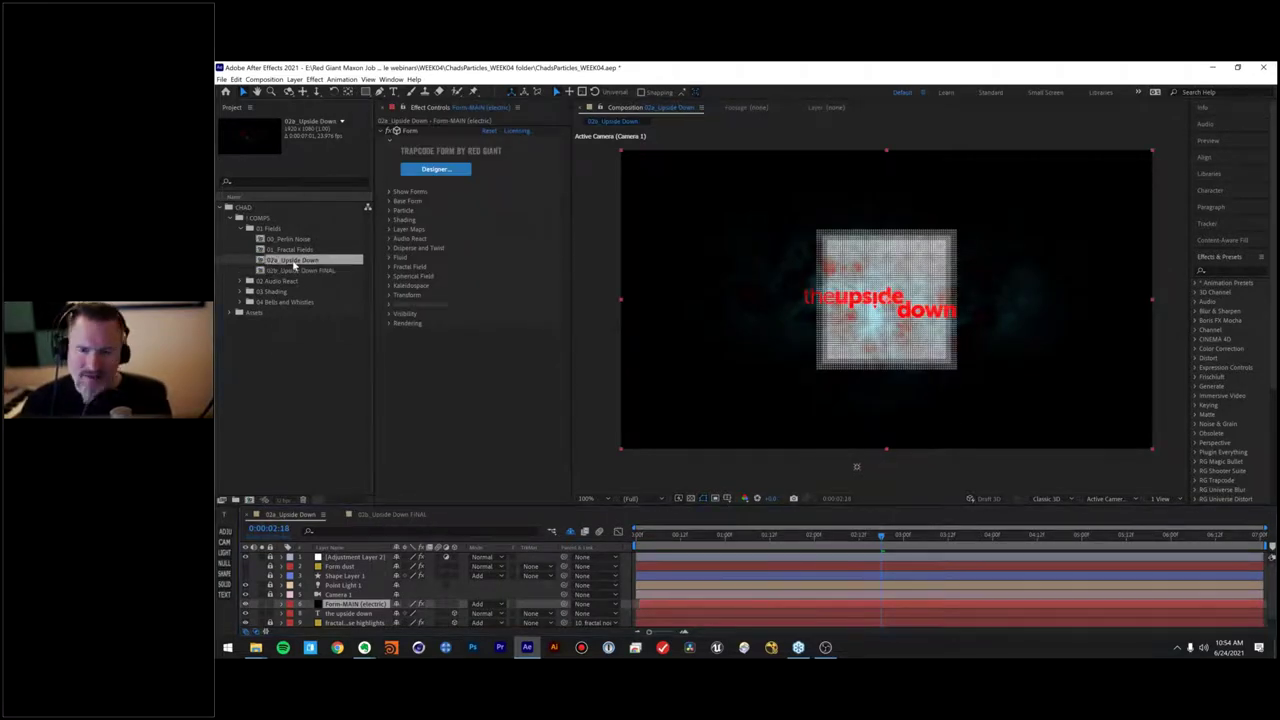
{"action": "left_click", "coordinate": [261, 604]}
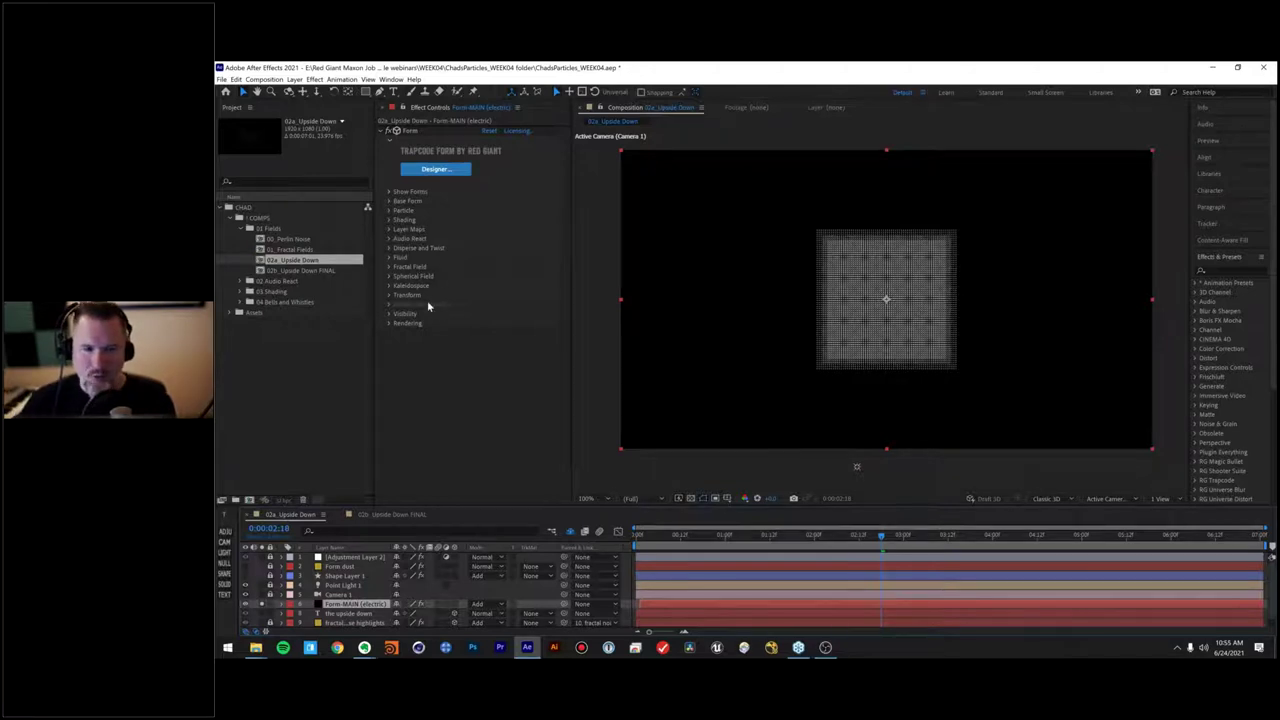
{"action": "left_click", "coordinate": [262, 612]}
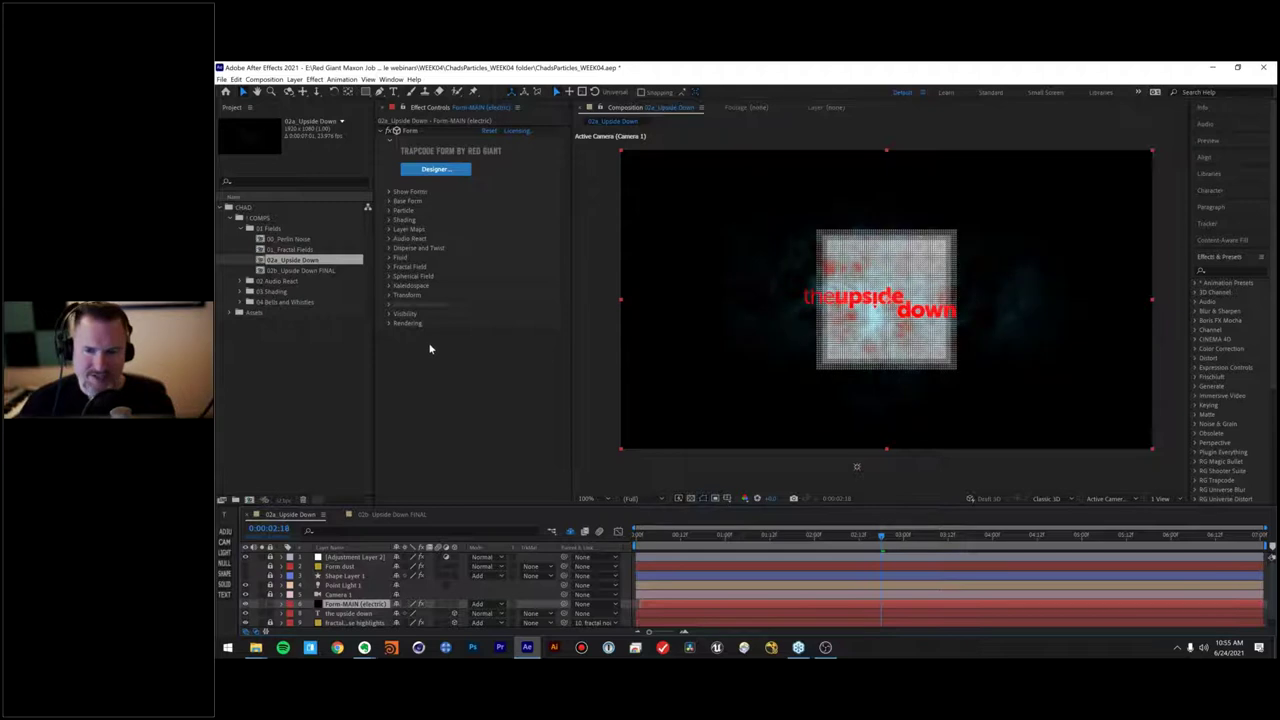
Step: Set the Form Particle Color to hex 0B5E72 after sampling a colour from the comp
{"action": "left_click", "coordinate": [389, 211]}
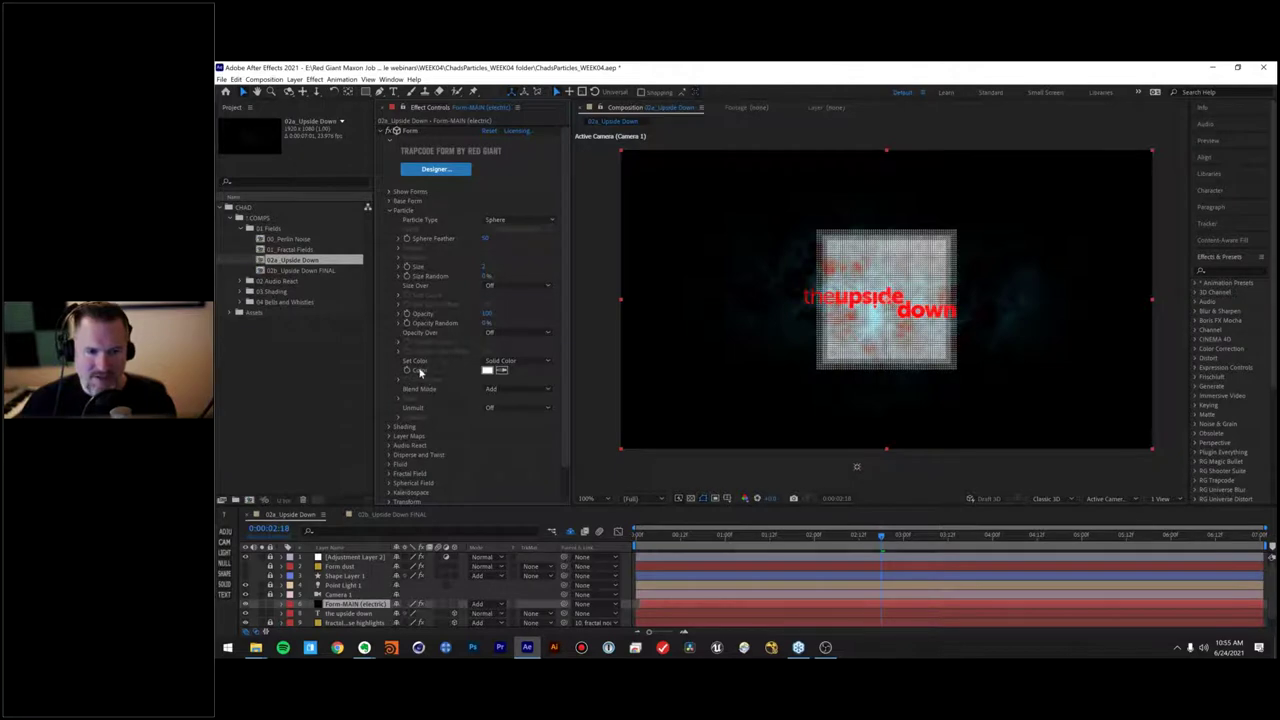
{"action": "left_click", "coordinate": [502, 370]}
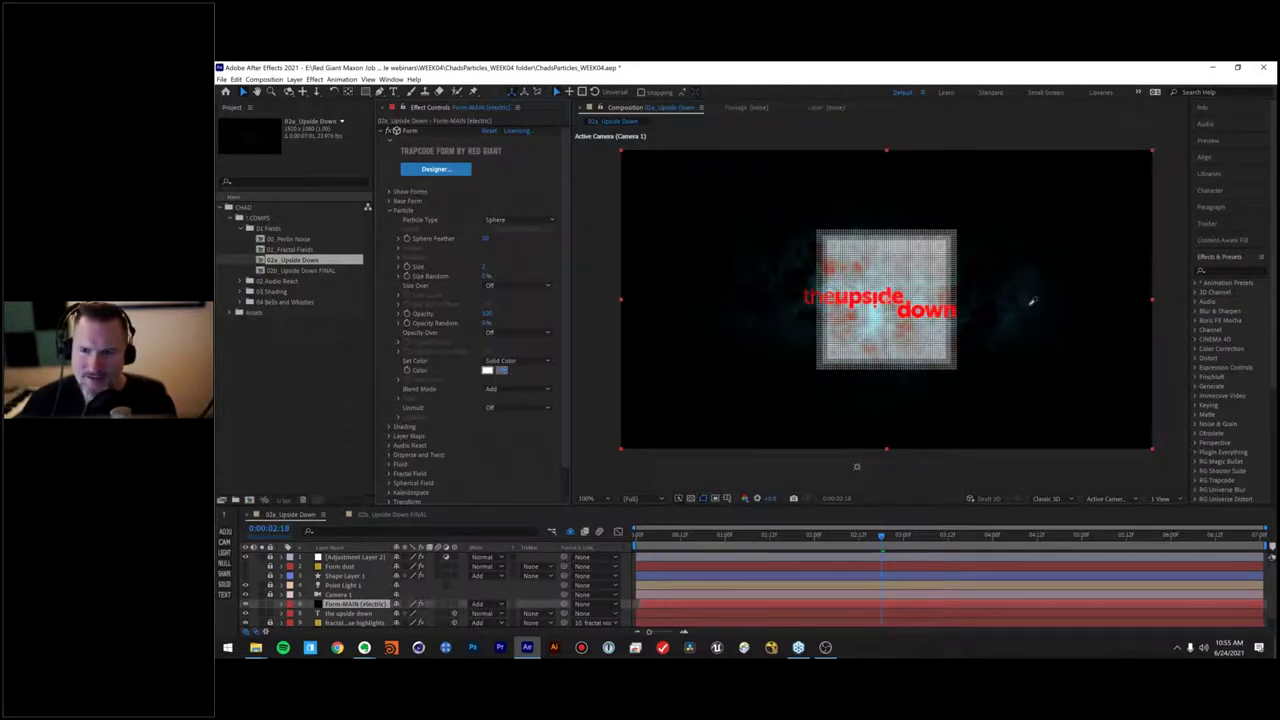
{"action": "left_click", "coordinate": [1010, 319]}
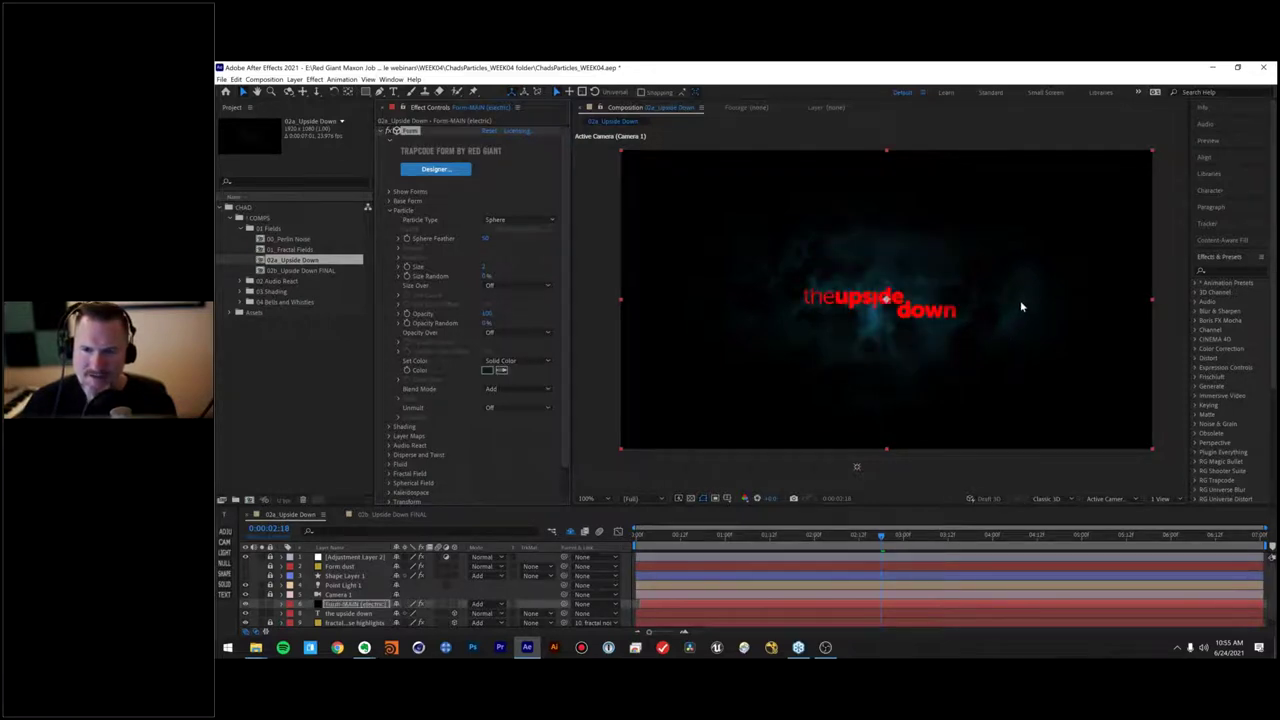
{"action": "left_click", "coordinate": [488, 372]}
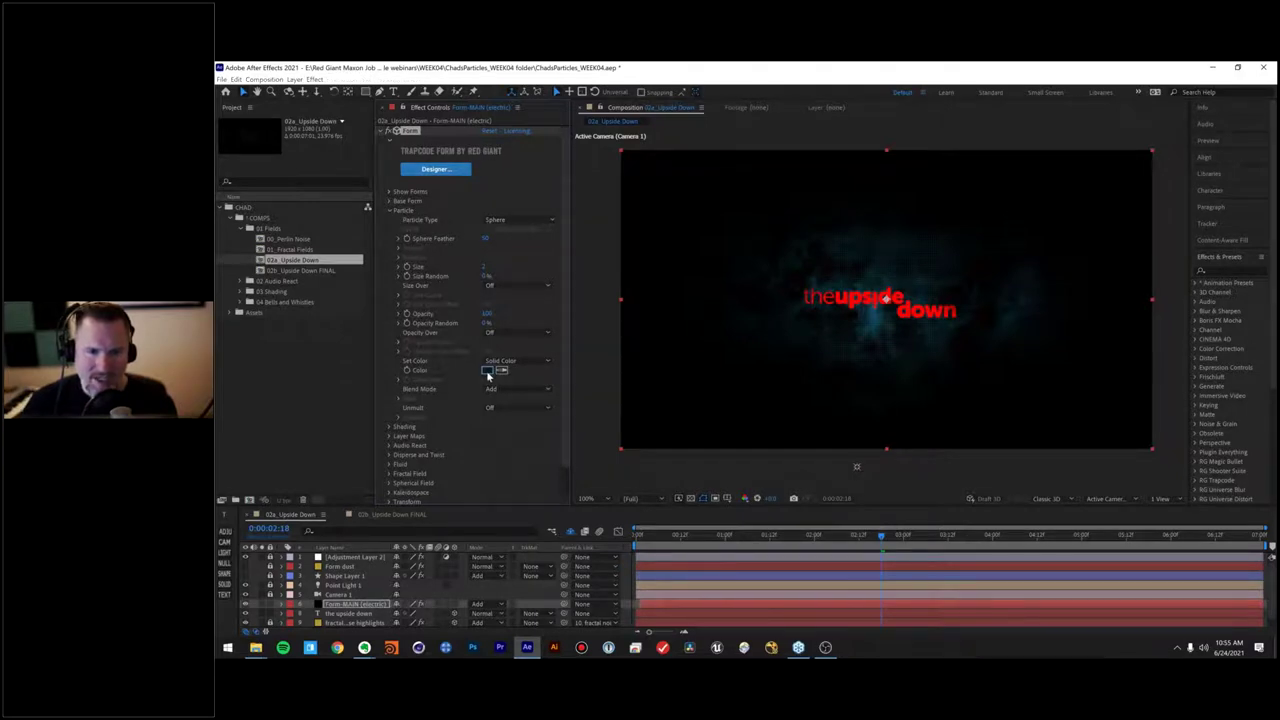
{"action": "left_click_drag", "start_coordinate": [443, 262], "coordinate": [459, 189]}
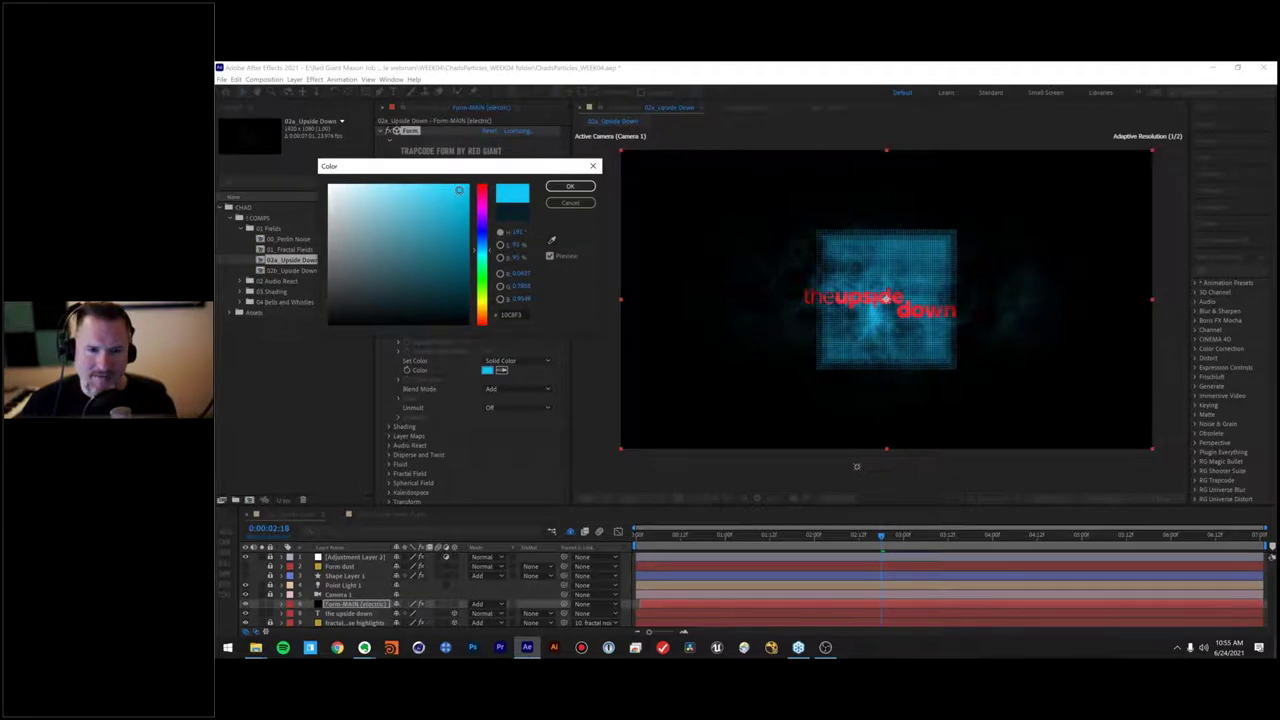
{"action": "left_click", "coordinate": [457, 262]}
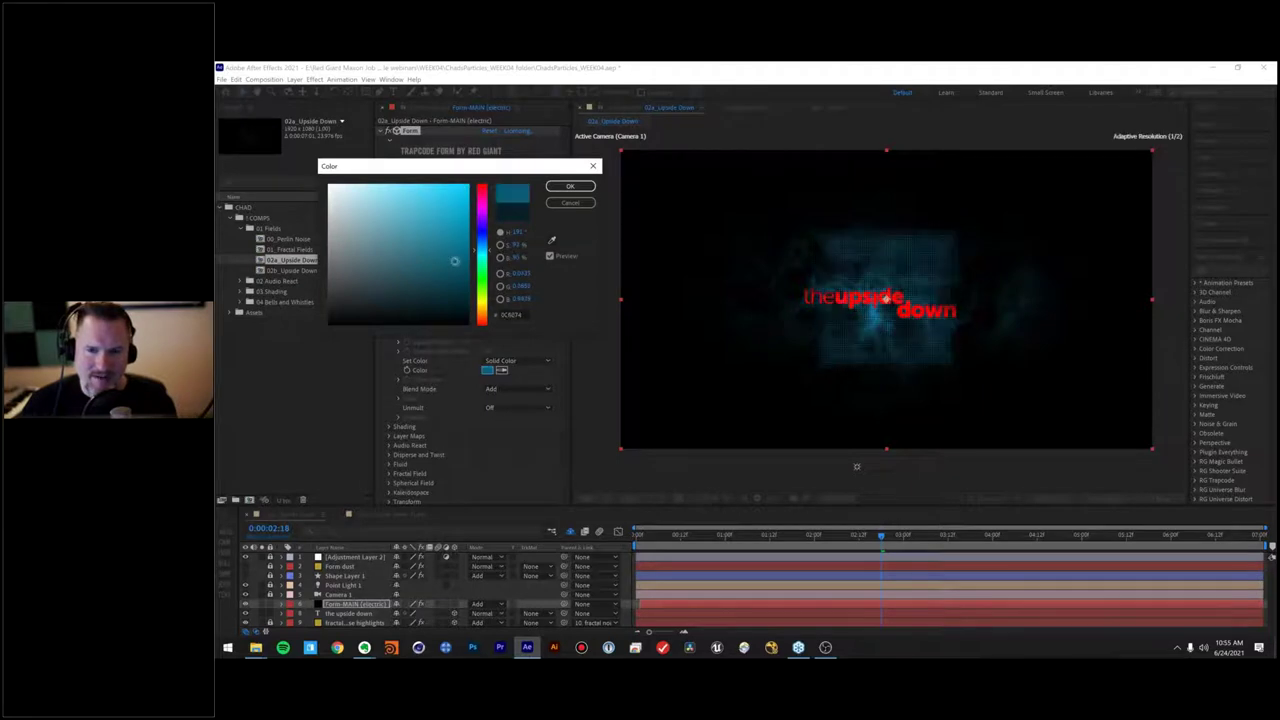
{"action": "left_click", "coordinate": [566, 187]}
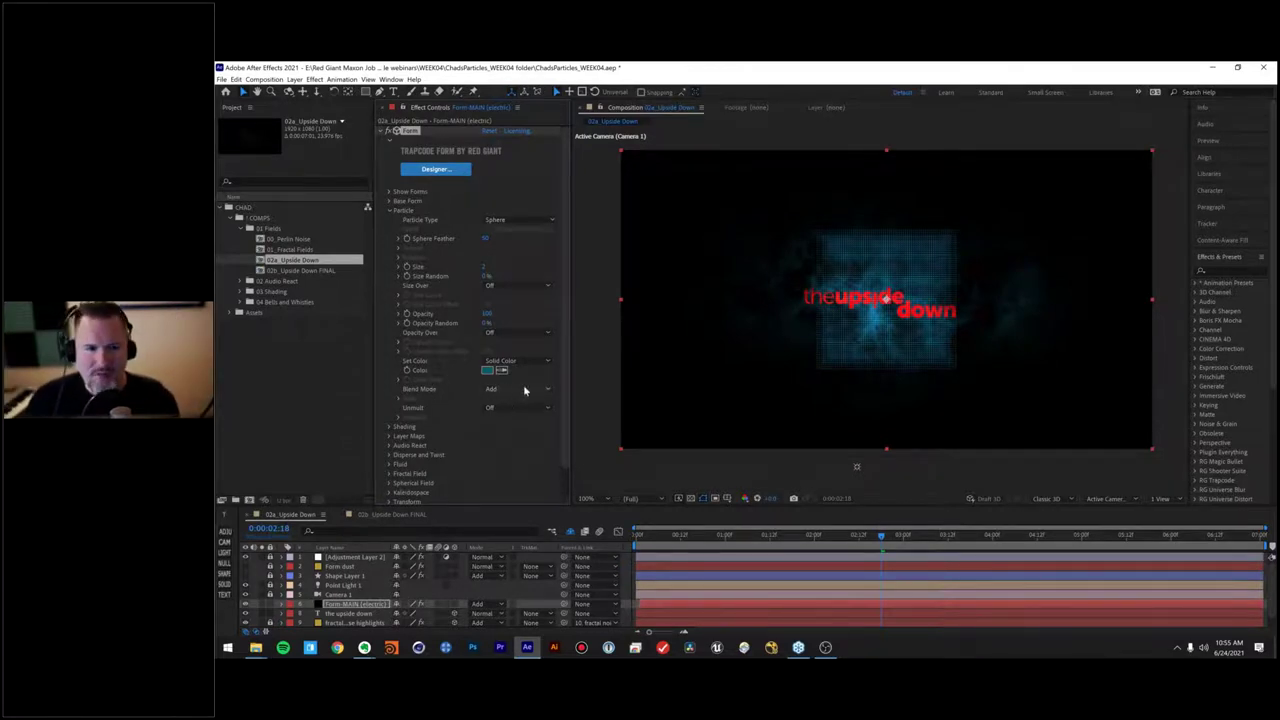
{"action": "left_click", "coordinate": [390, 211]}
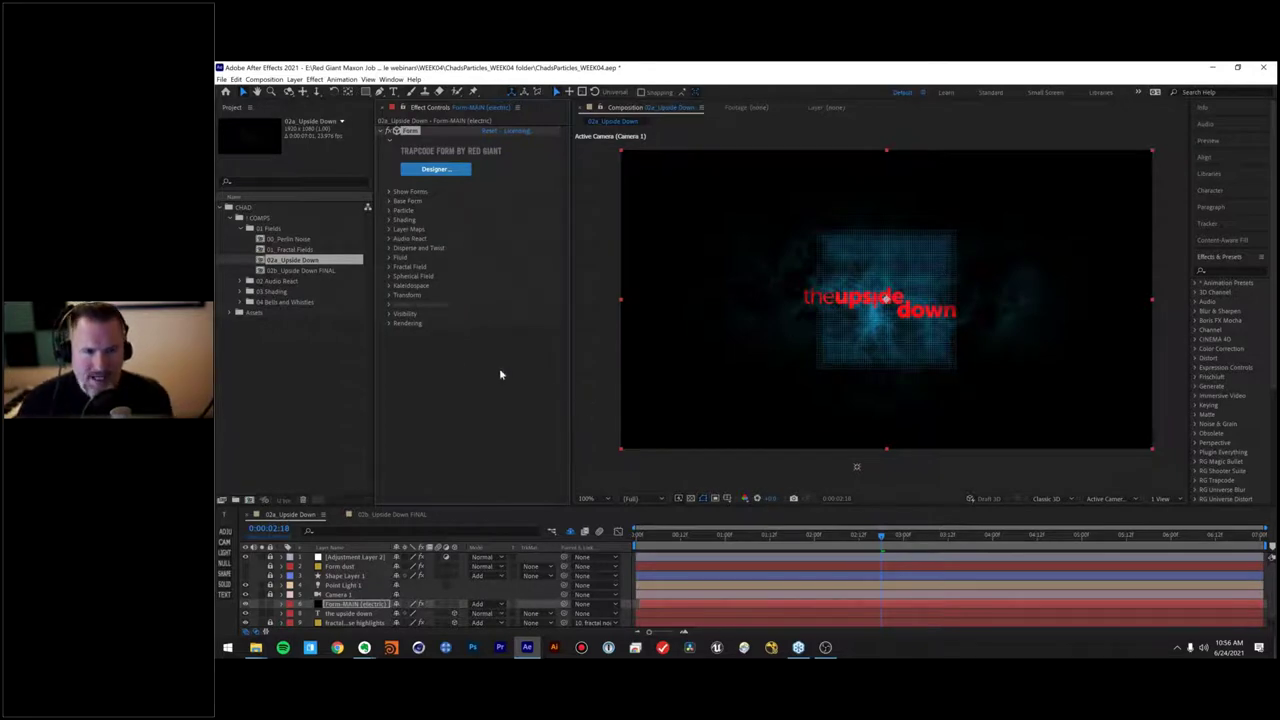
Step: Set Fractal Field Affect Size to 0 and raise Displace to 140 to warp the particles
{"action": "left_click", "coordinate": [390, 266]}
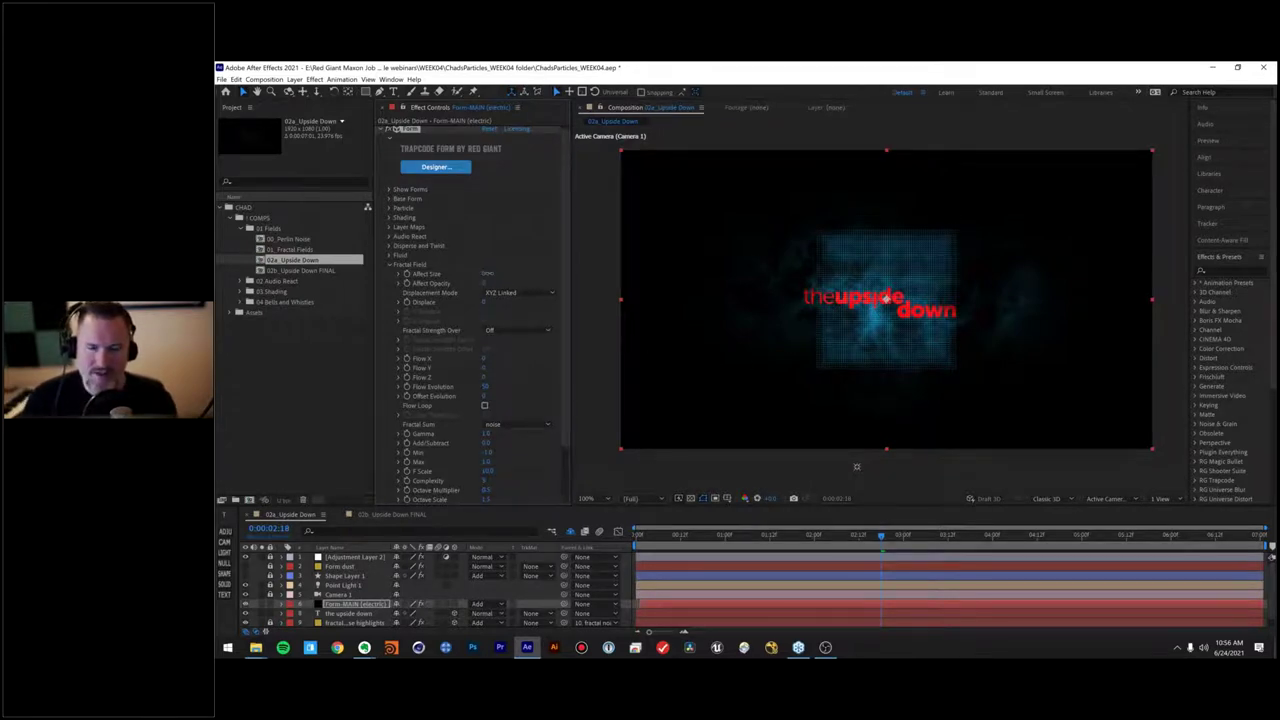
{"action": "left_click_drag", "start_coordinate": [490, 273], "coordinate": [520, 279]}
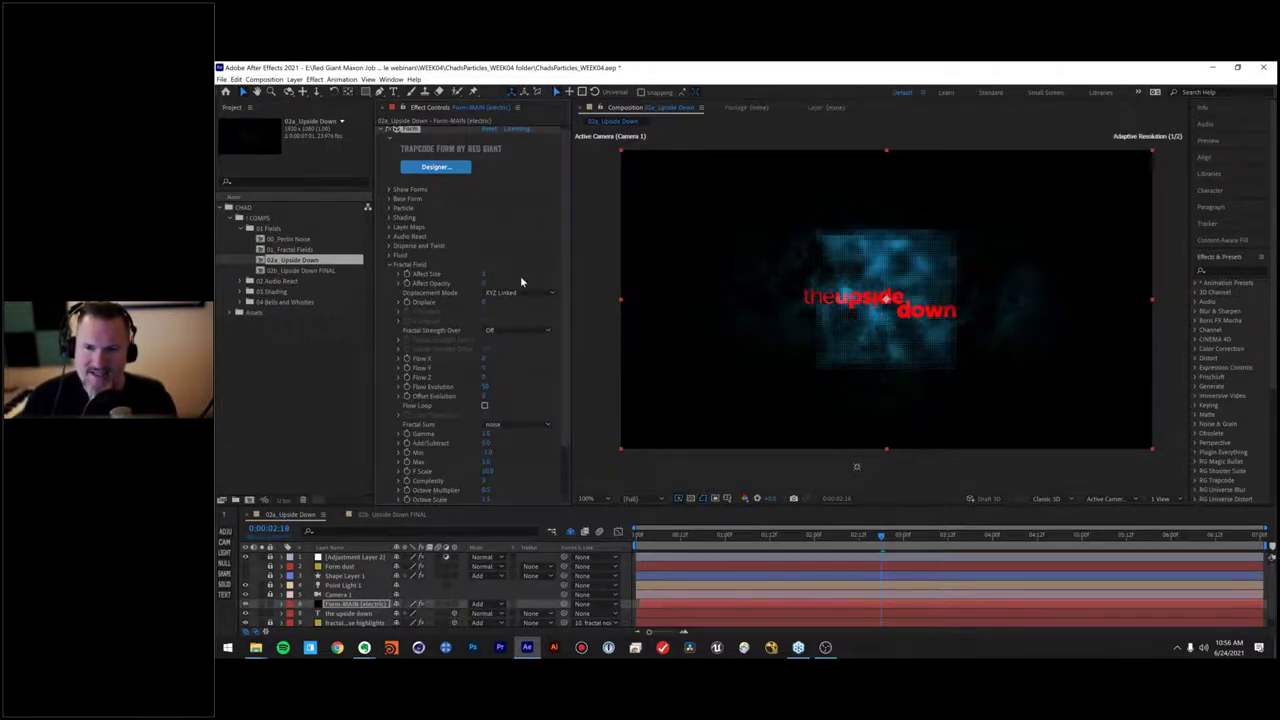
{"action": "key", "text": "period"}
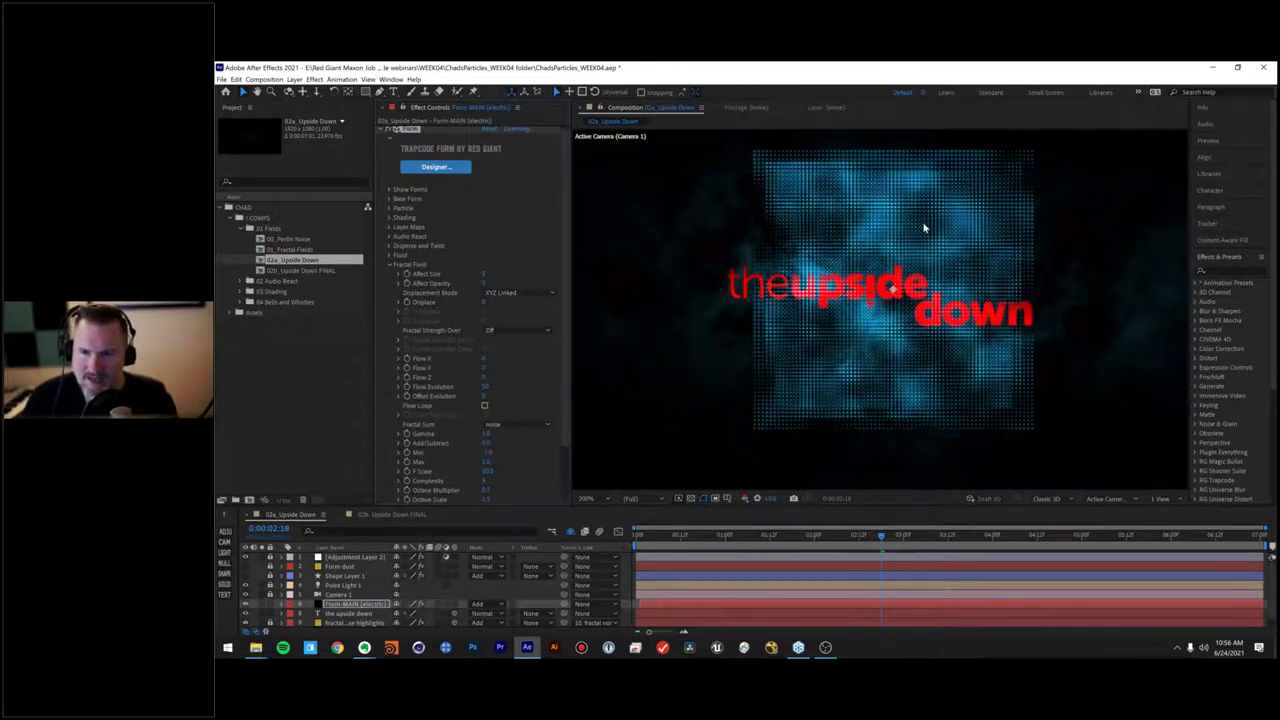
{"action": "left_click", "coordinate": [488, 274]}
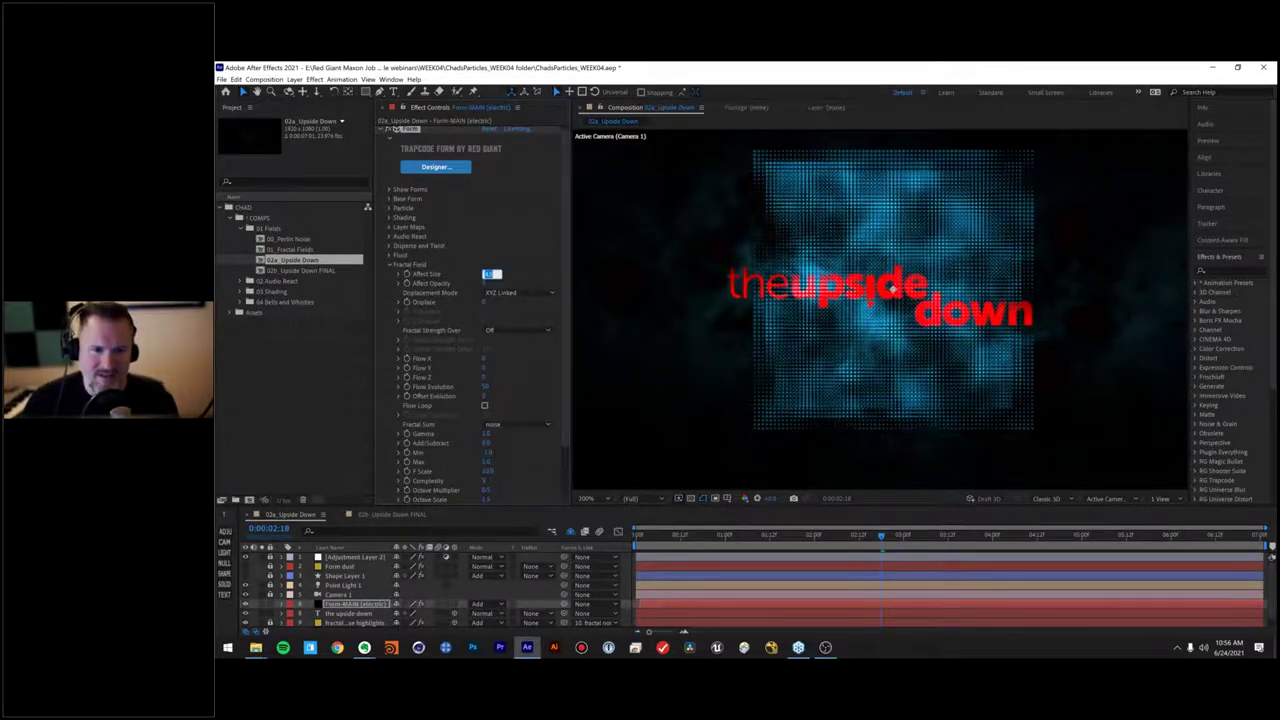
{"action": "type", "text": "0"}
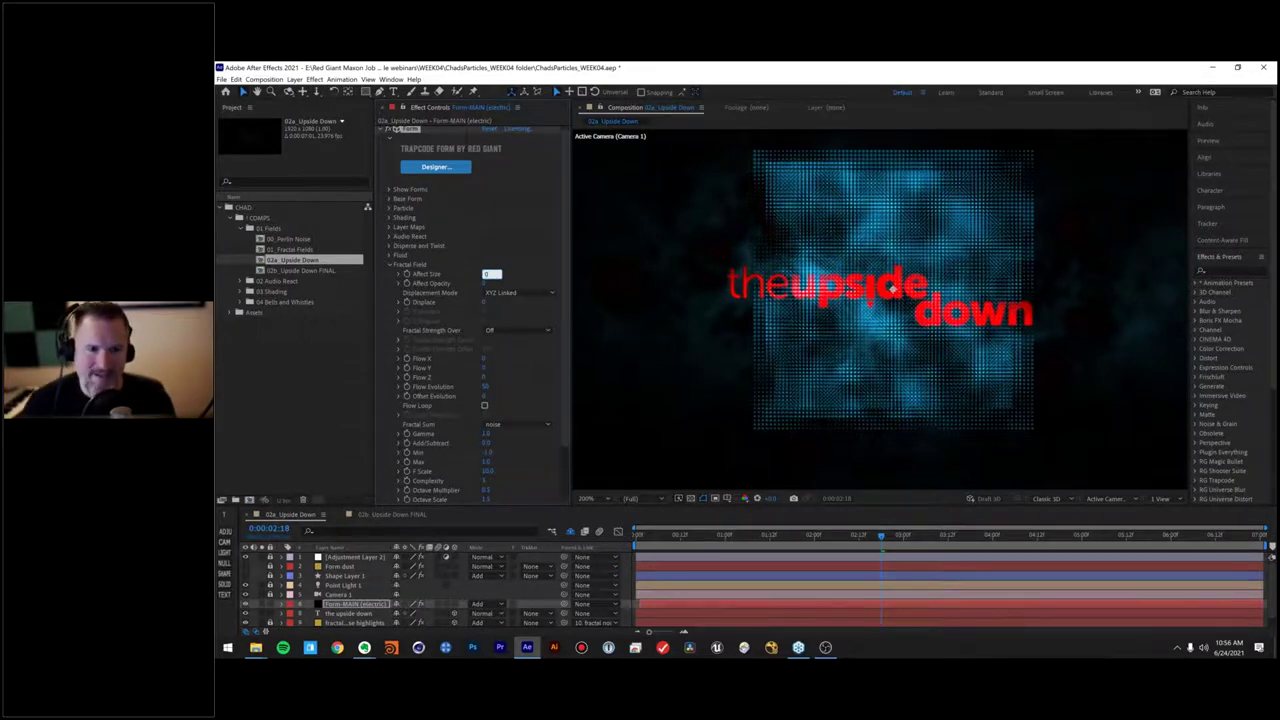
{"action": "key", "text": "Return"}
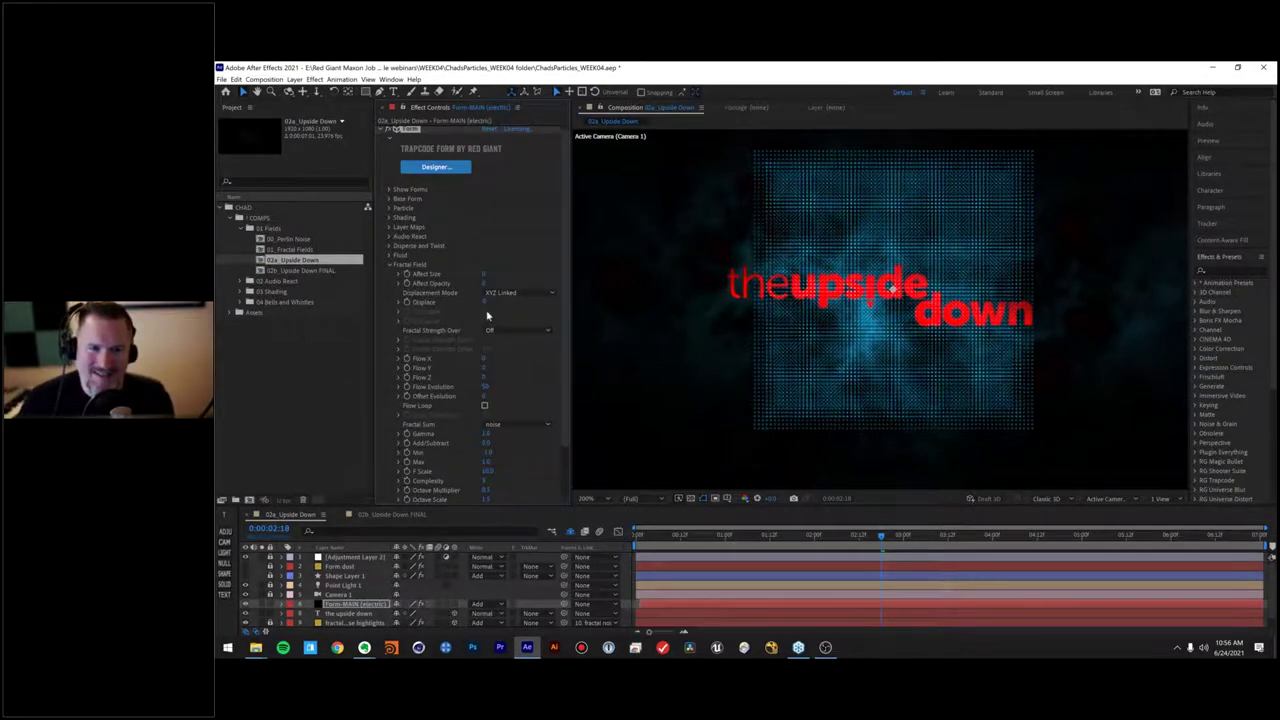
{"action": "mouse_move", "coordinate": [486, 302]}
{"action": "left_mouse_down"}
{"action": "mouse_move", "coordinate": [560, 302]}
{"action": "mouse_move", "coordinate": [527, 296]}
{"action": "left_mouse_up"}
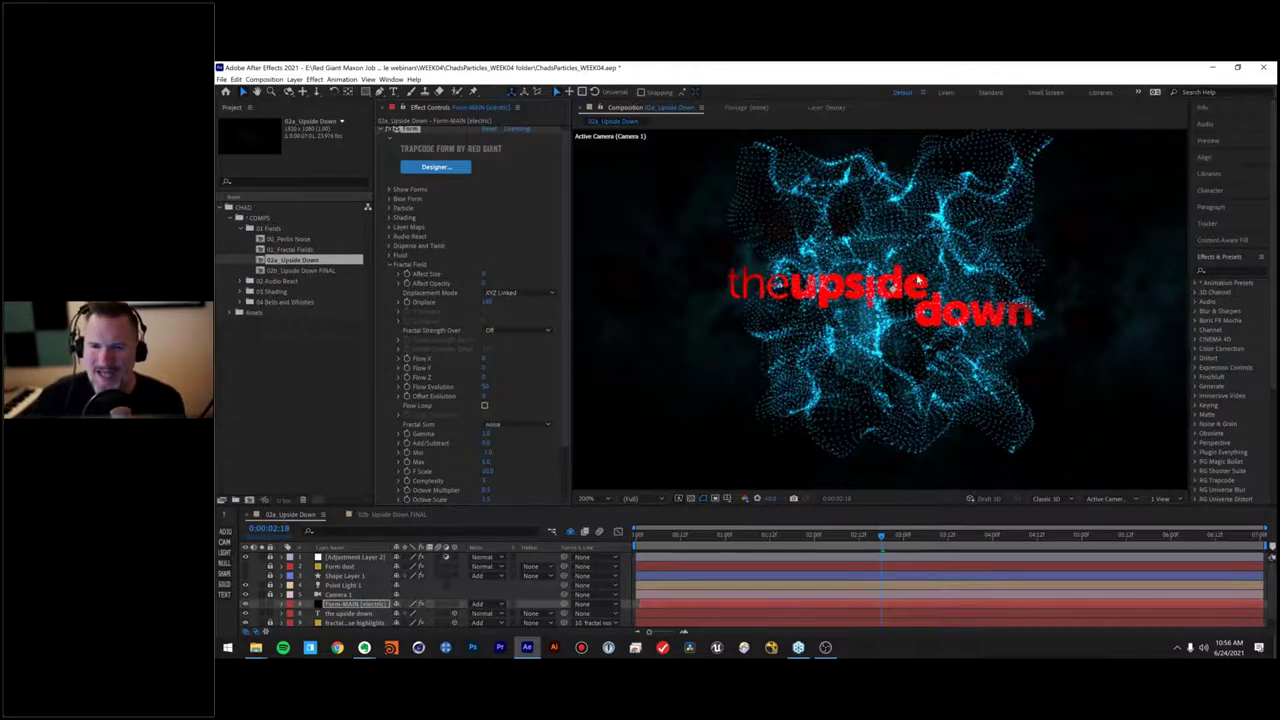
{"action": "key", "text": "comma"}
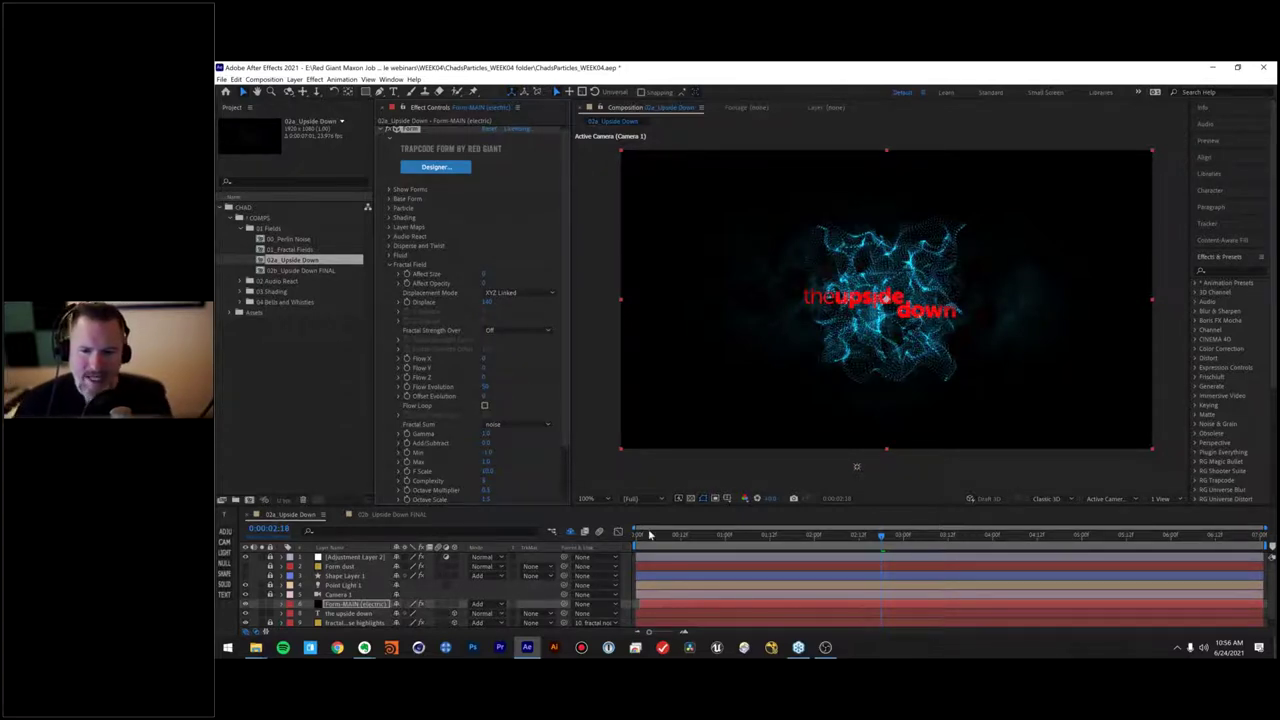
Step: Set the Fractal Field Displace back to 0
{"action": "left_click", "coordinate": [487, 302]}
{"action": "type", "text": "0"}
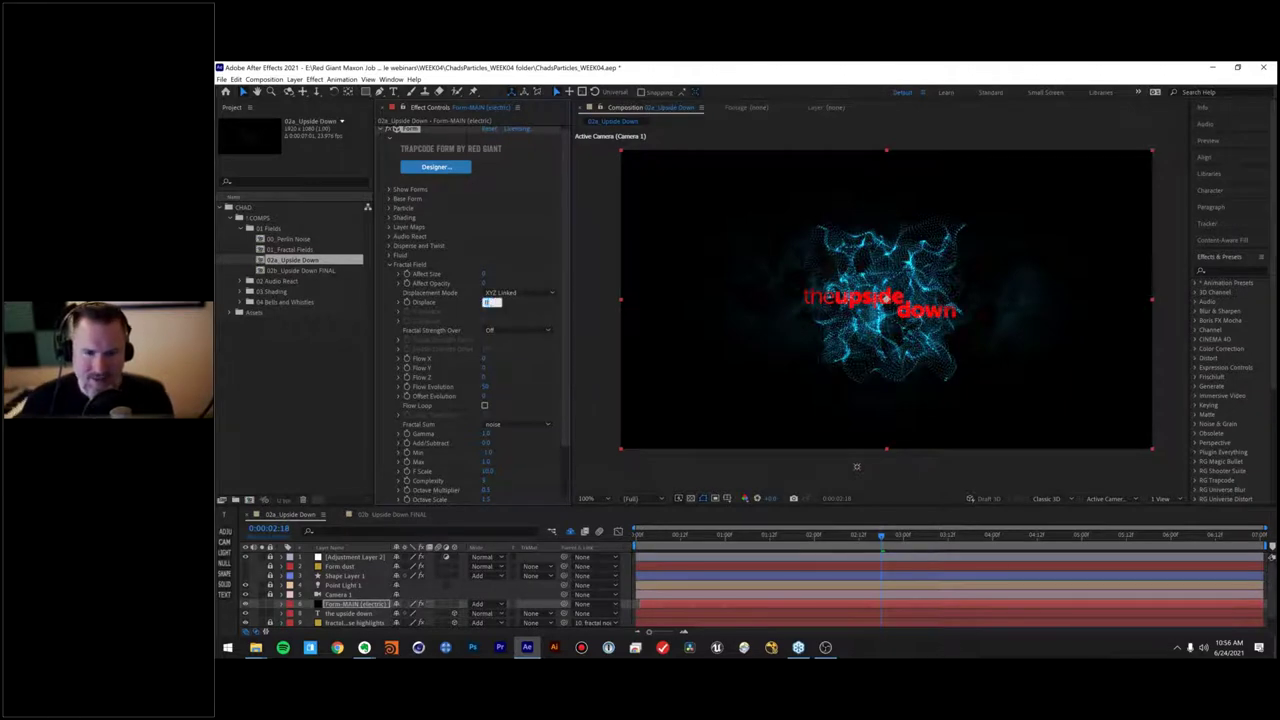
{"action": "key", "text": "Return"}
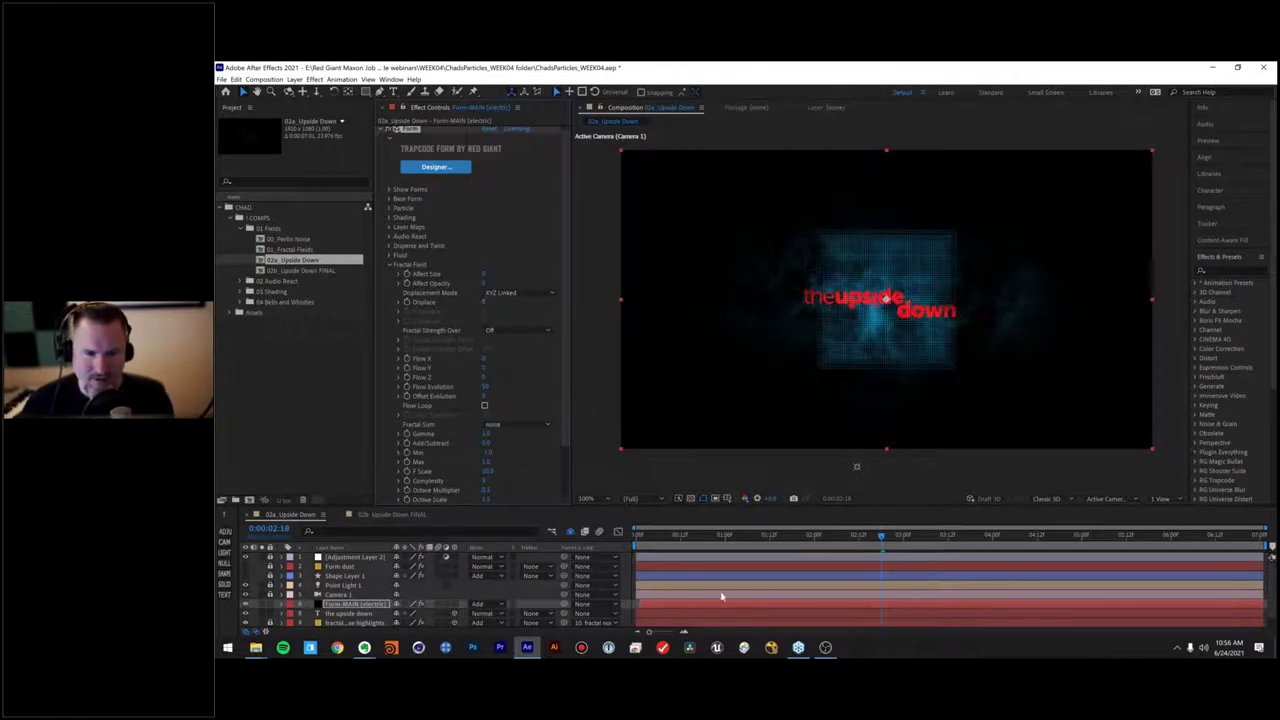
Step: Preview the flat particle grid animation from the start of the timeline
{"action": "left_click", "coordinate": [643, 535]}
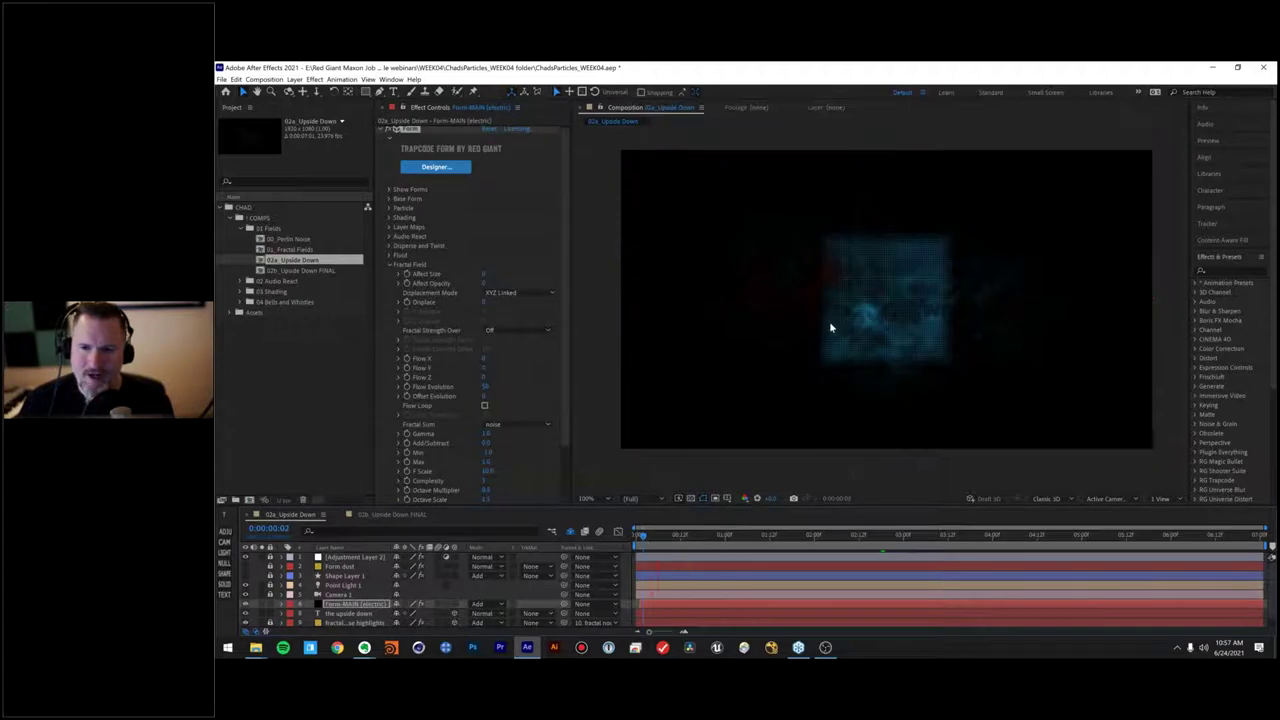
{"action": "key", "text": "space"}
{"action": "key", "text": "space"}
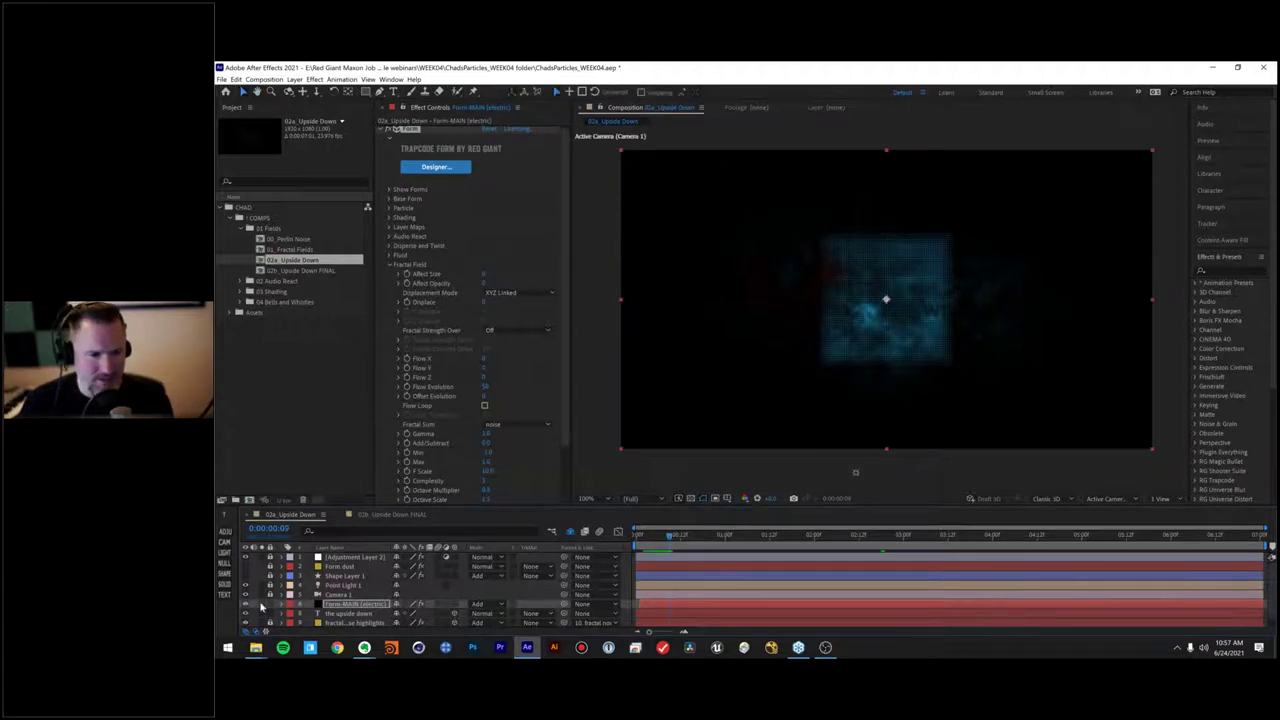
{"action": "left_click", "coordinate": [645, 537]}
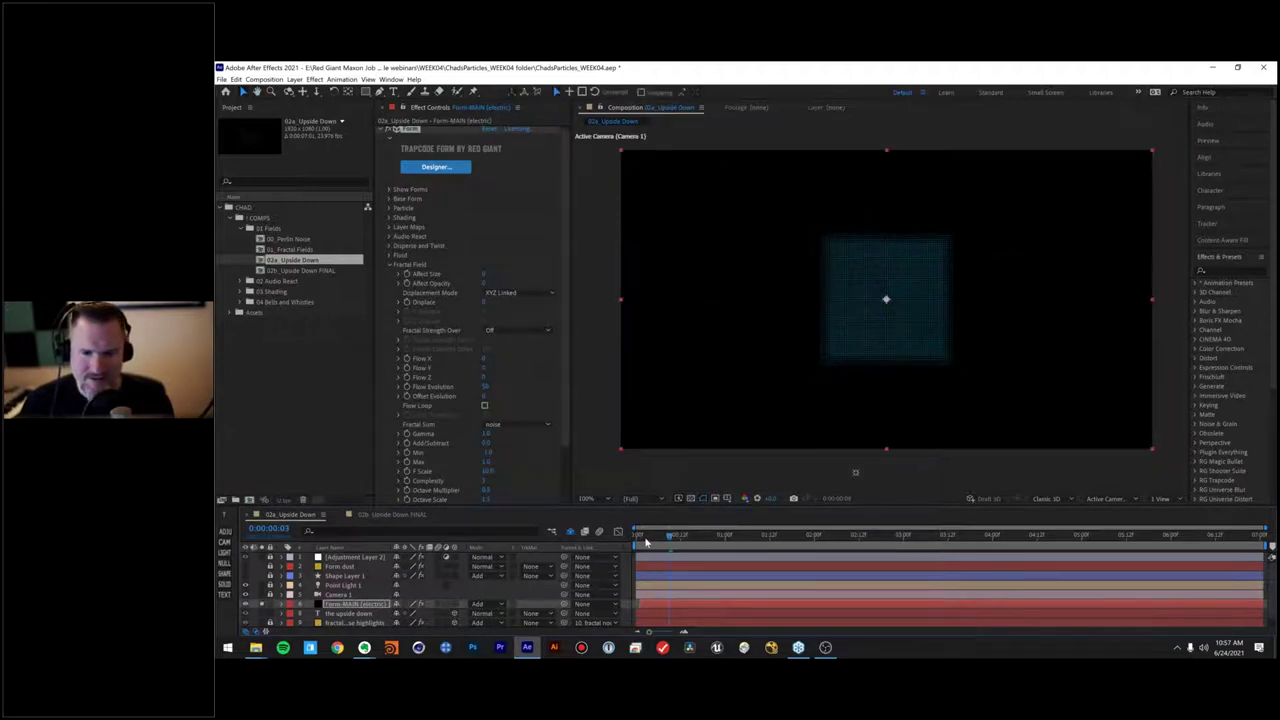
{"action": "key", "text": "space"}
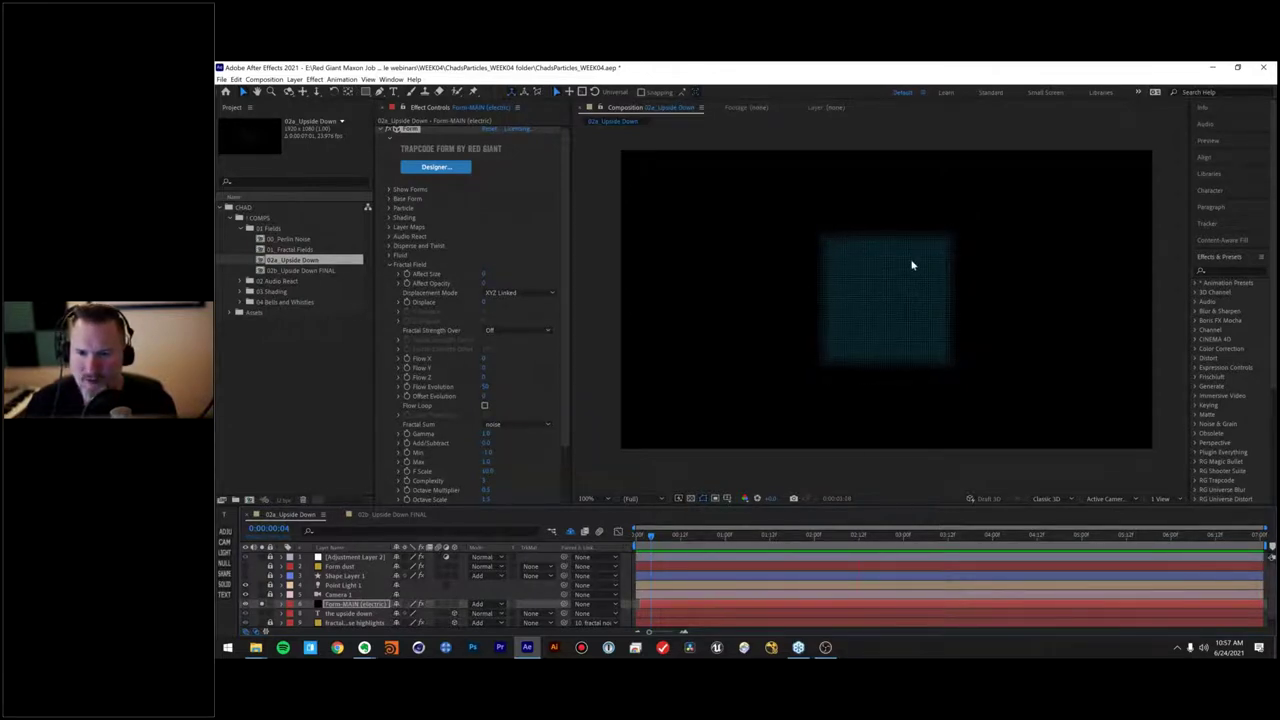
{"action": "key", "text": "space"}
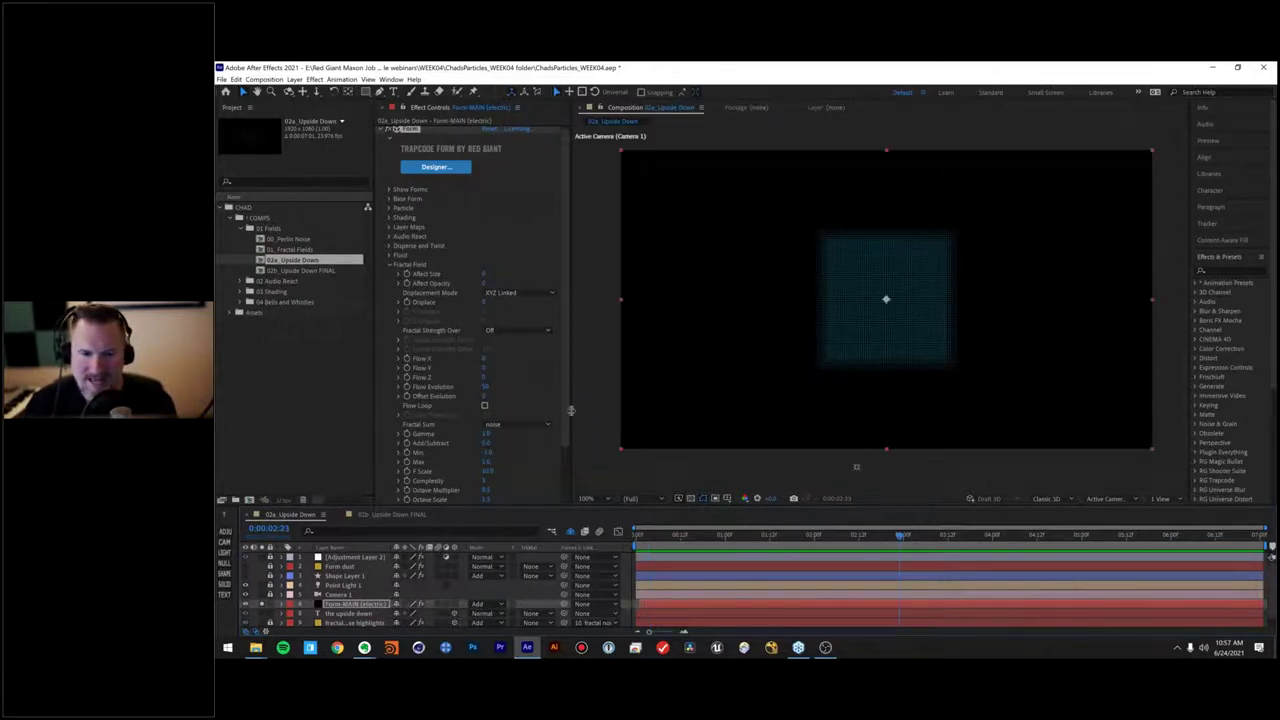
Step: Set Displace to 10 and preview the result from 0:00:00:13
{"action": "left_click", "coordinate": [484, 301]}
{"action": "type", "text": "10"}
{"action": "key", "text": "Return"}
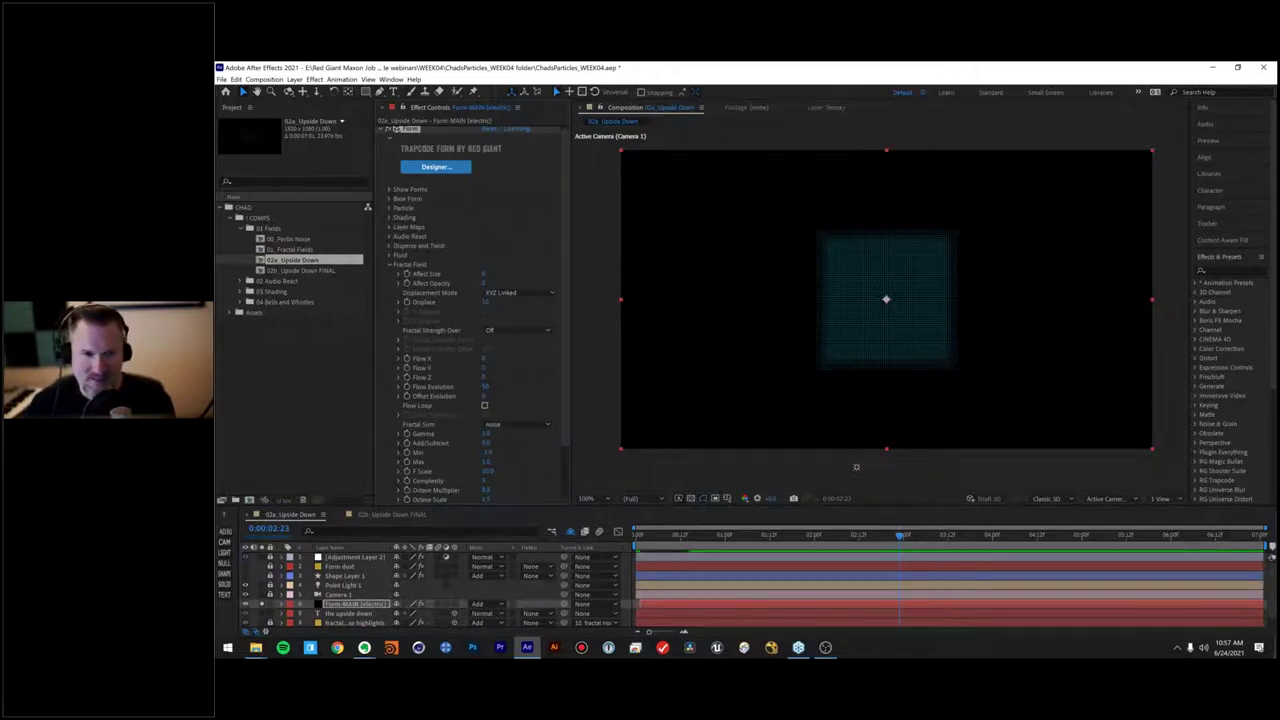
{"action": "left_click", "coordinate": [681, 538]}
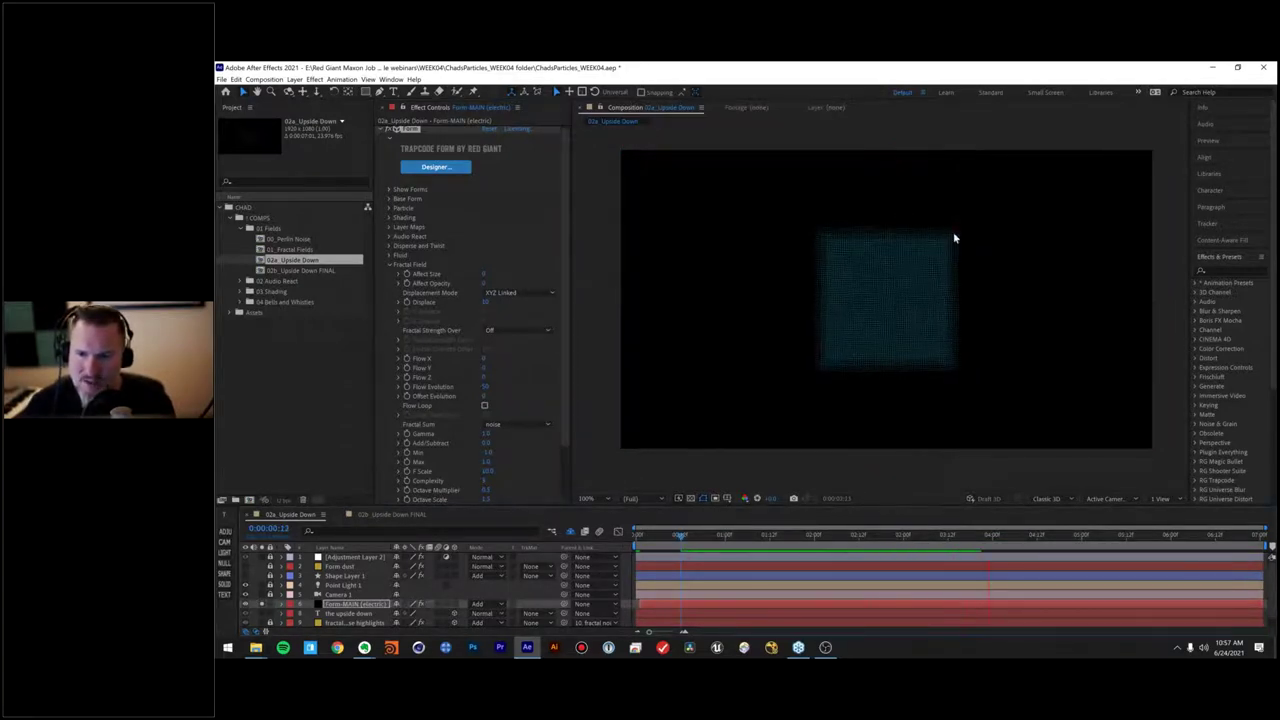
{"action": "key", "text": "space"}
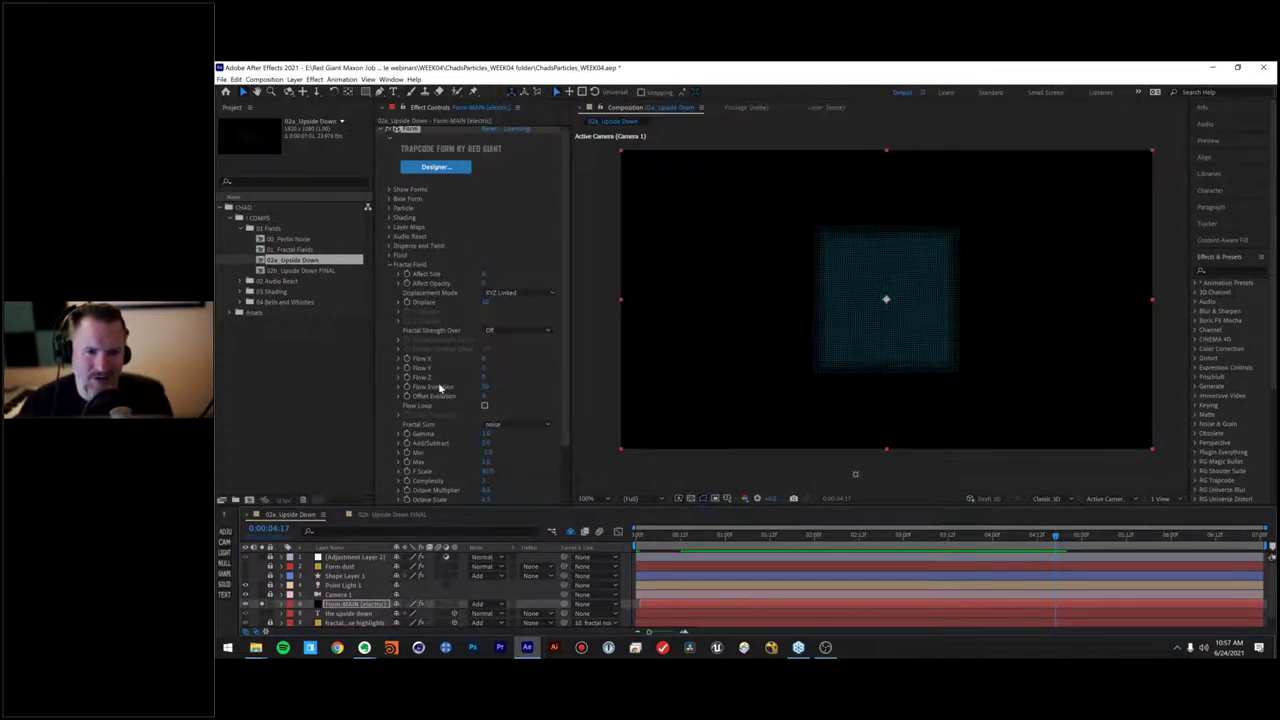
Step: Raise Flow Evolution, Flow X and Displace so the grid breaks into wavy strands
{"action": "left_click_drag", "start_coordinate": [487, 386], "coordinate": [502, 386]}
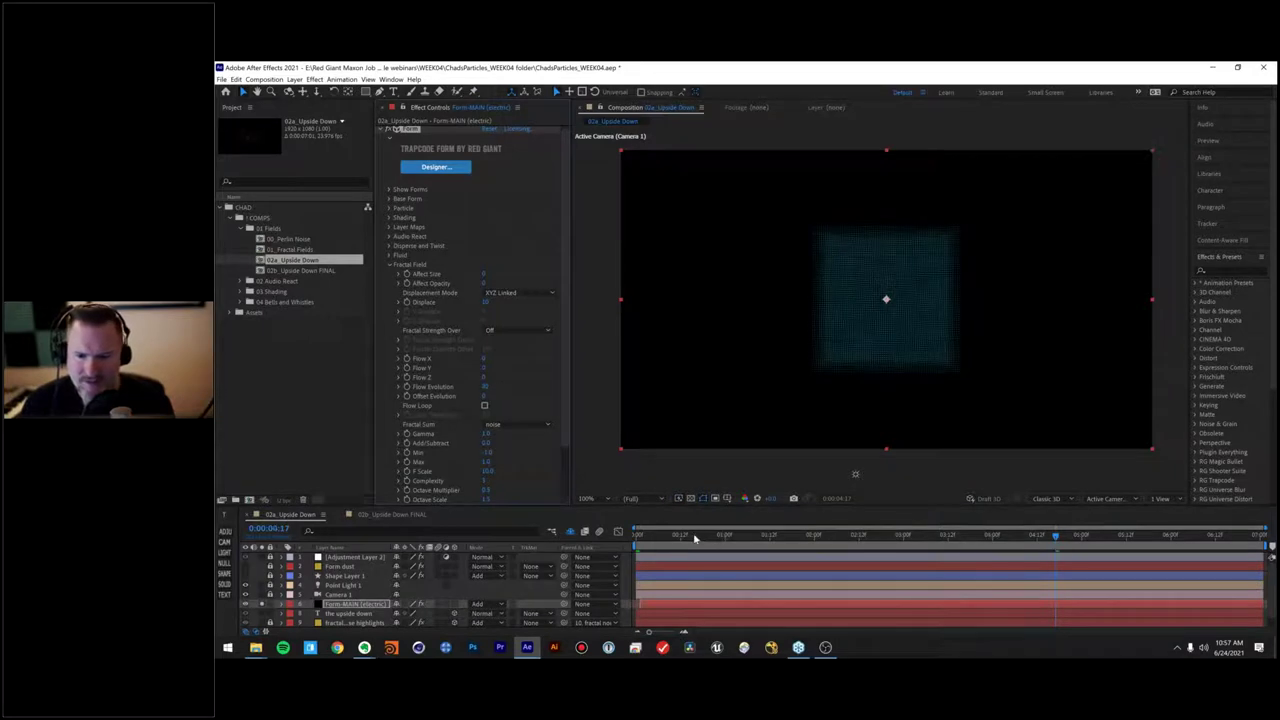
{"action": "mouse_move", "coordinate": [692, 538]}
{"action": "left_mouse_down"}
{"action": "mouse_move", "coordinate": [731, 540]}
{"action": "mouse_move", "coordinate": [680, 538]}
{"action": "left_mouse_up"}
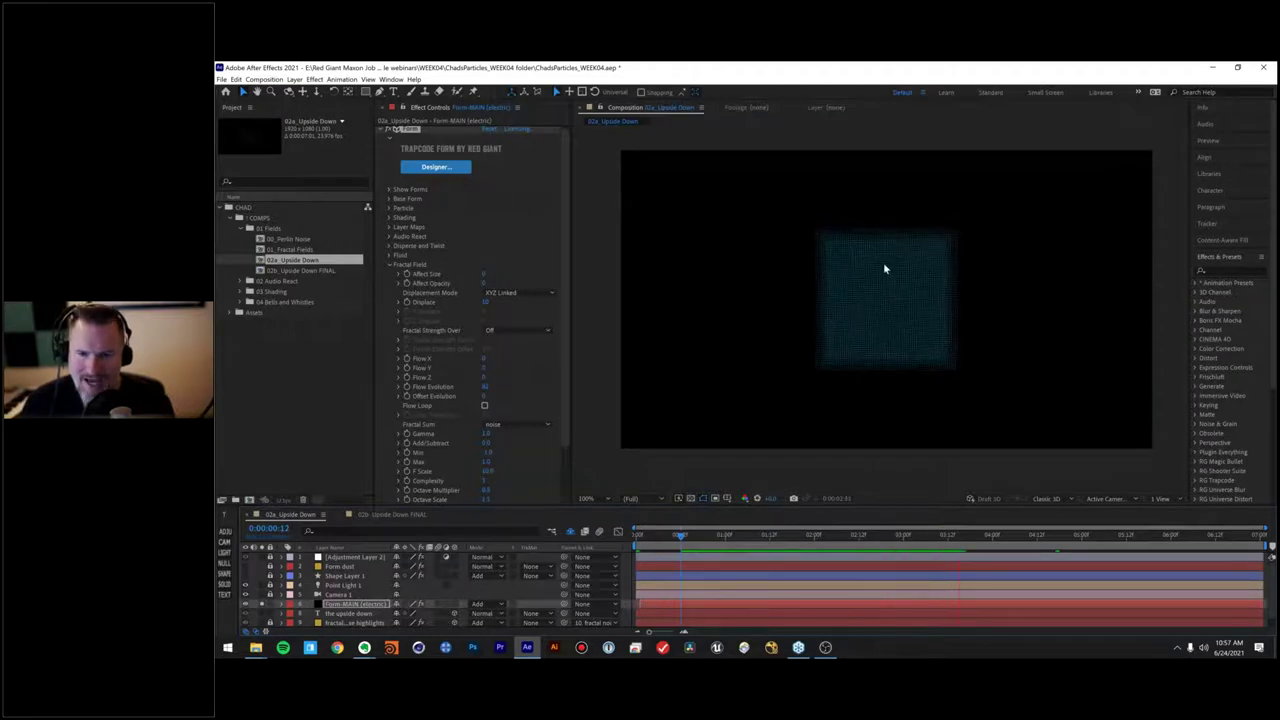
{"action": "key", "text": "space"}
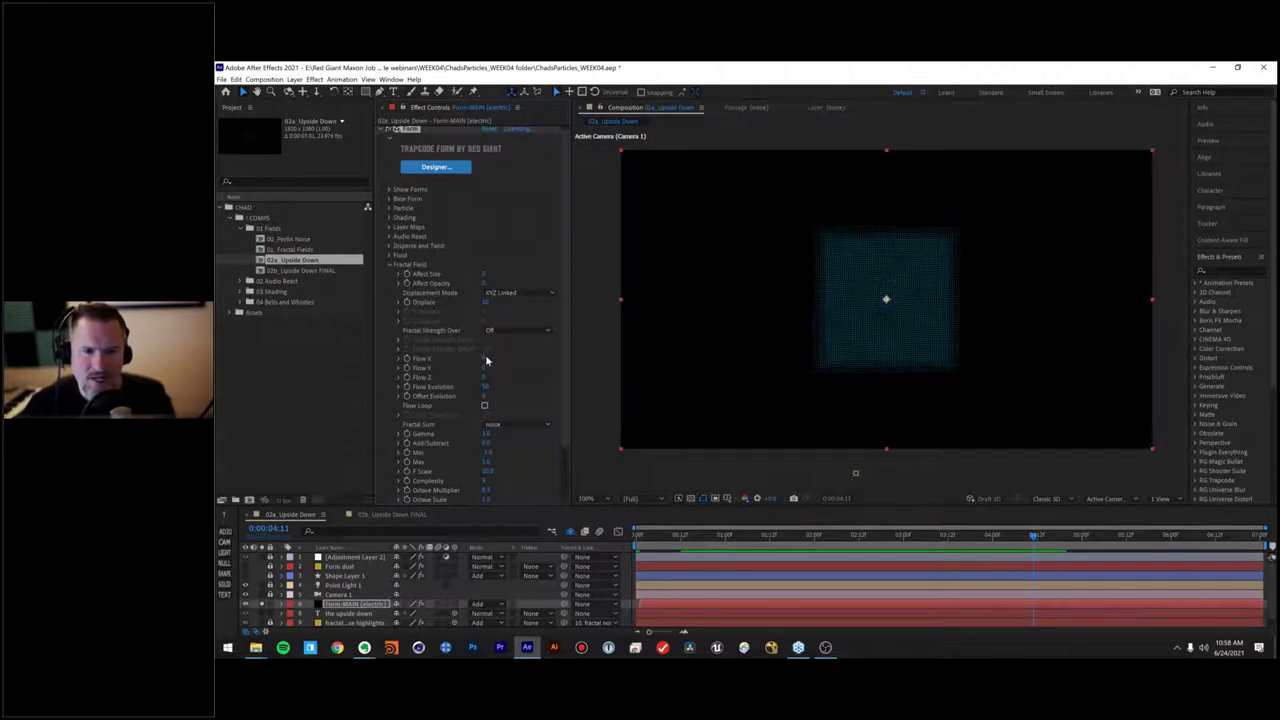
{"action": "left_click_drag", "start_coordinate": [484, 357], "coordinate": [494, 357]}
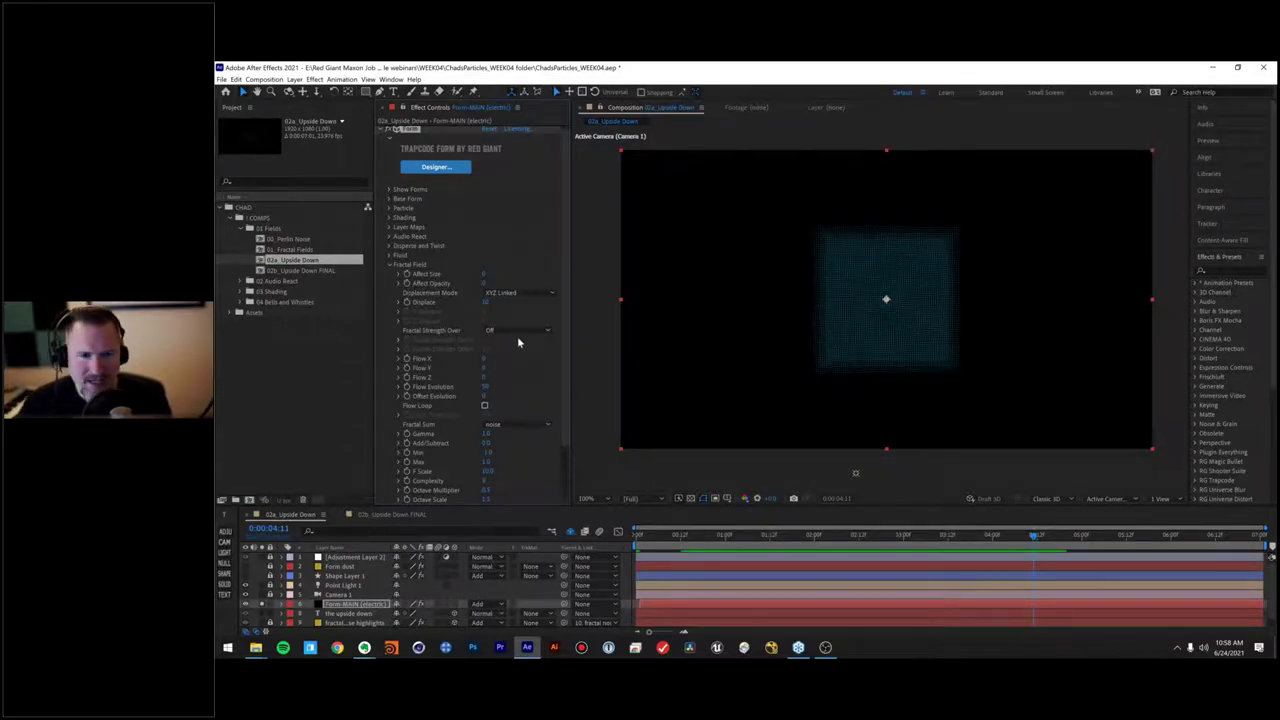
{"action": "left_click_drag", "start_coordinate": [485, 302], "coordinate": [505, 302]}
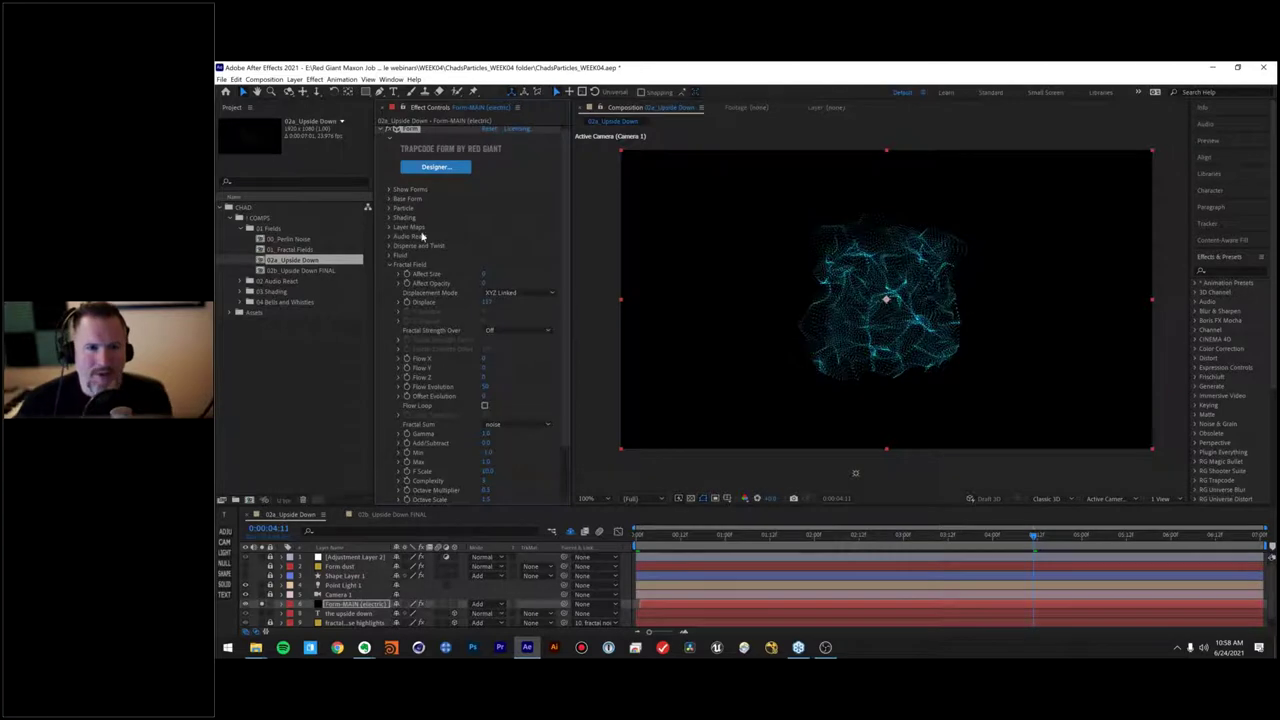
Step: Set Base Form Particles in X and Particles in Y to 150
{"action": "left_click", "coordinate": [389, 199]}
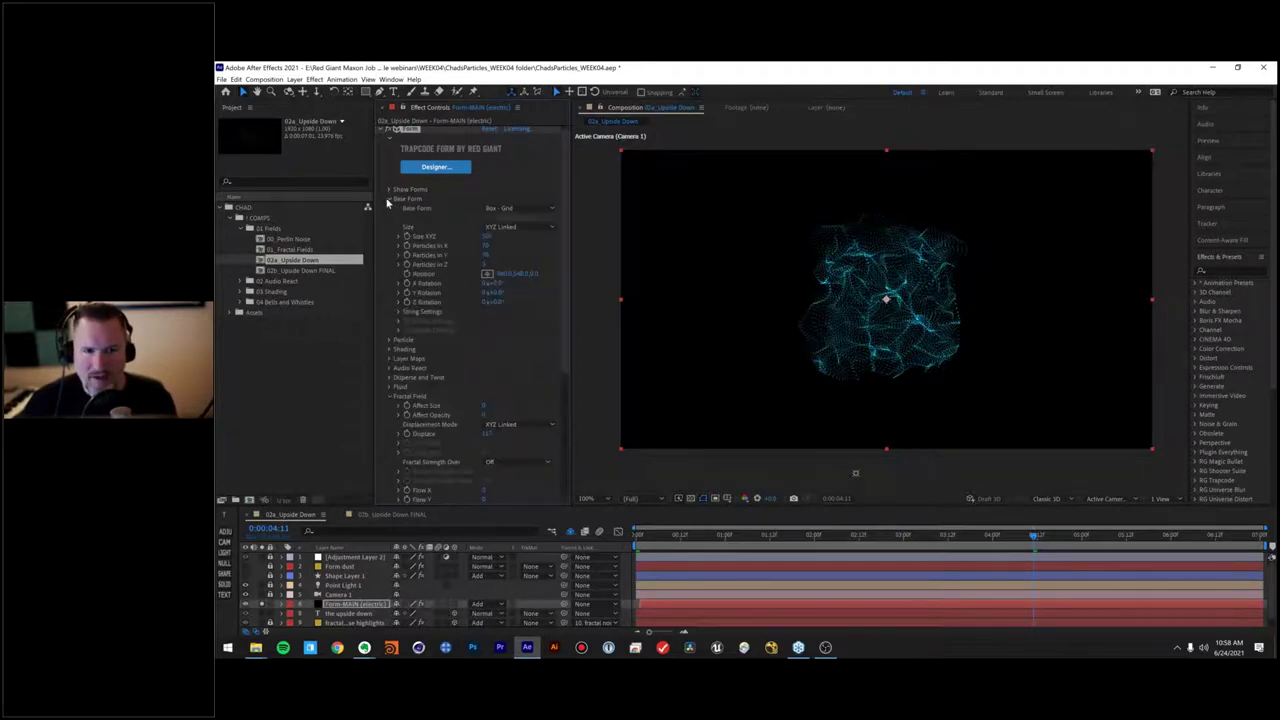
{"action": "left_click_drag", "start_coordinate": [501, 244], "coordinate": [521, 253]}
{"action": "left_click", "coordinate": [487, 245]}
{"action": "type", "text": "150"}
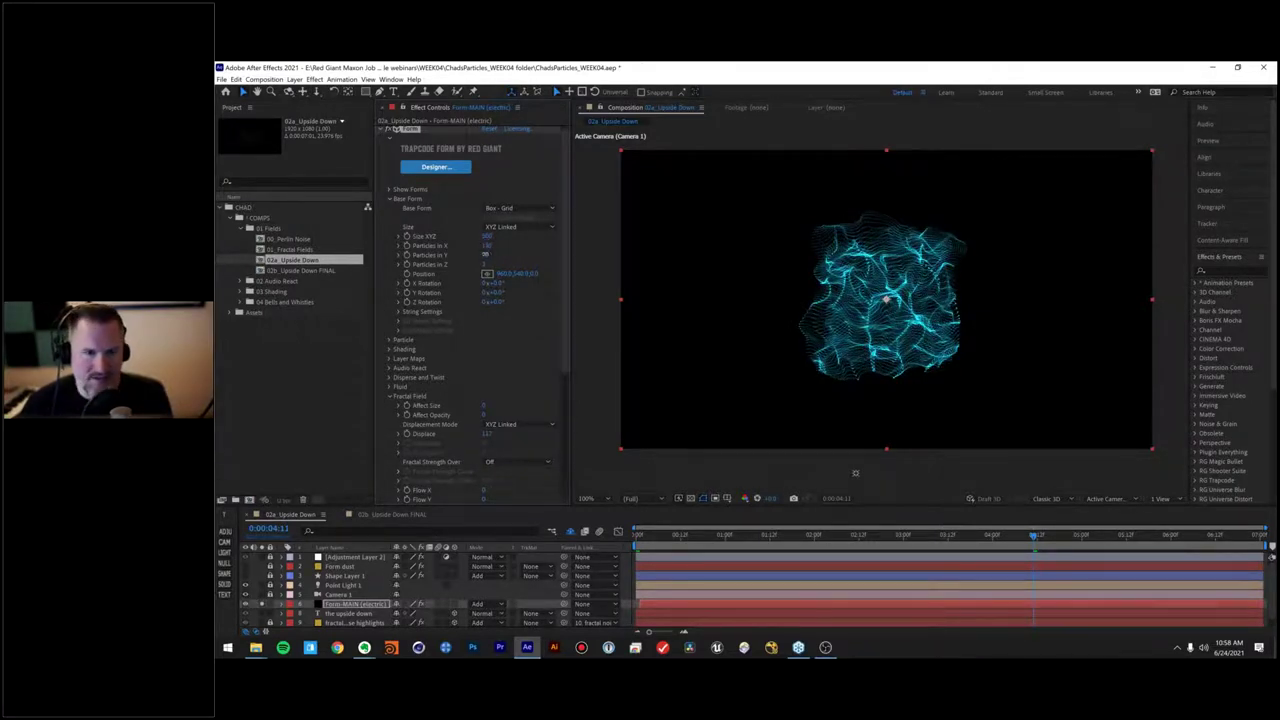
{"action": "left_click", "coordinate": [487, 254]}
{"action": "type", "text": "150"}
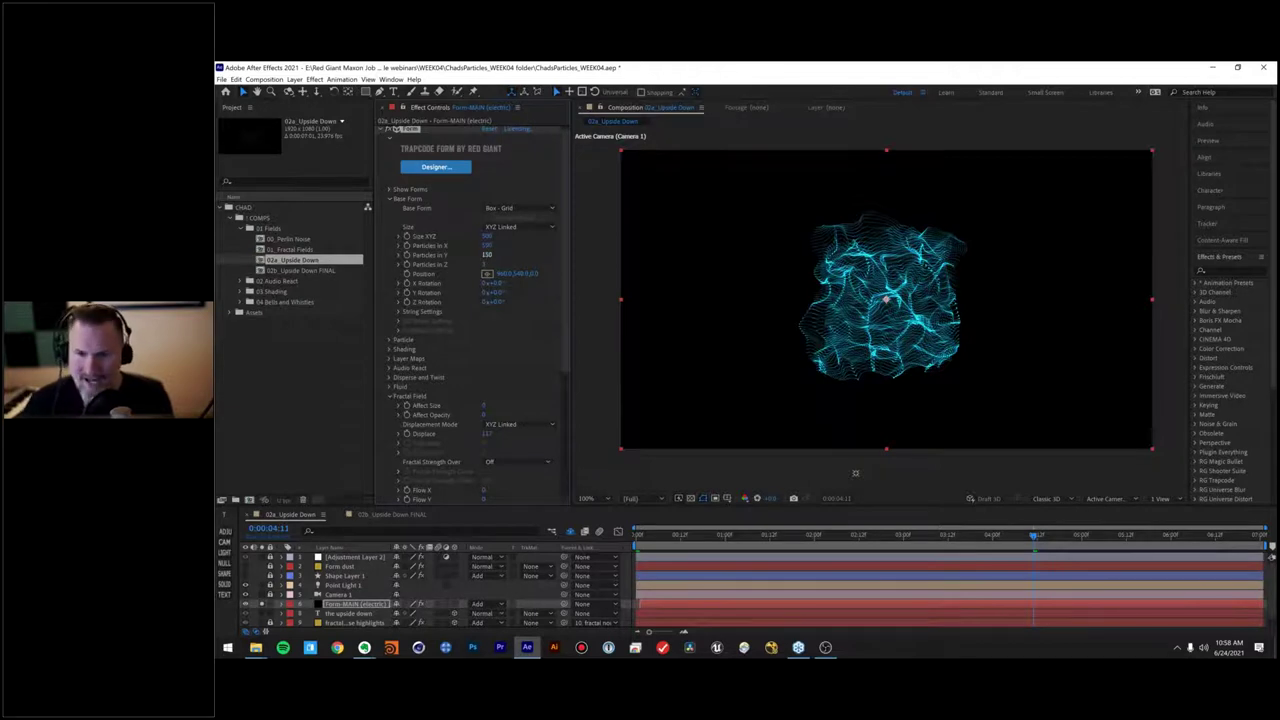
{"action": "key", "text": "Return"}
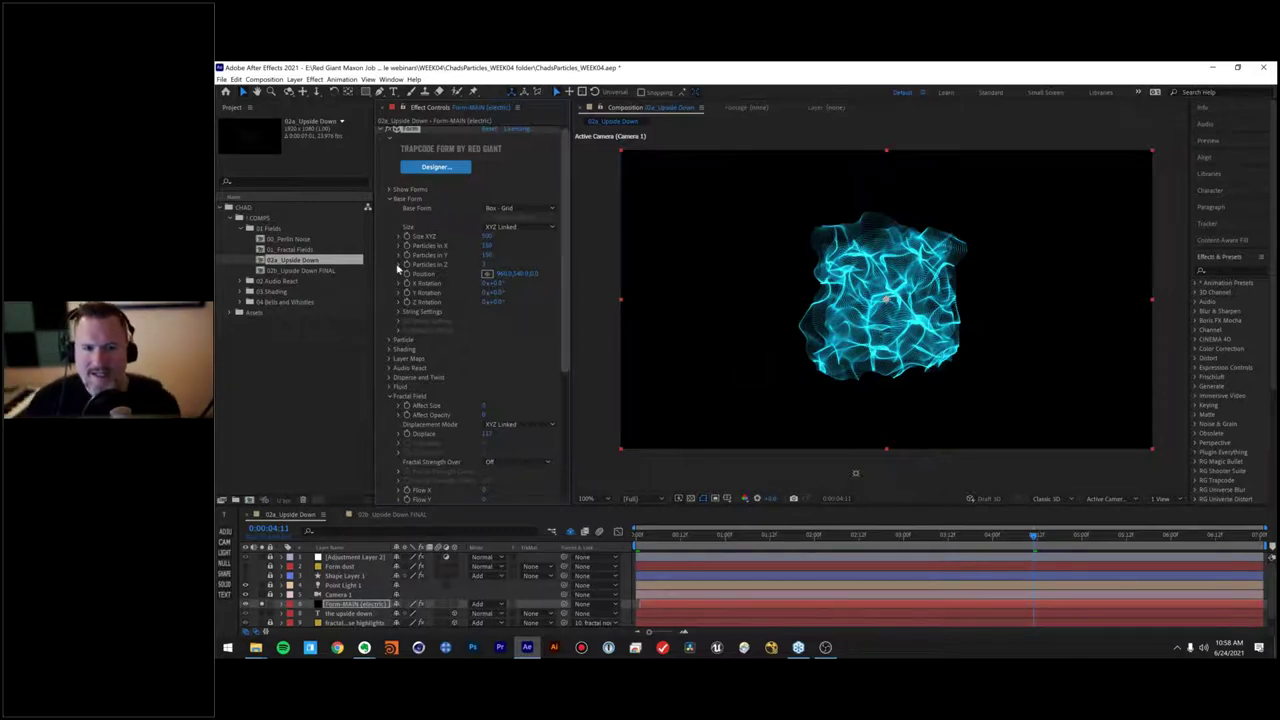
{"action": "left_click", "coordinate": [390, 199]}
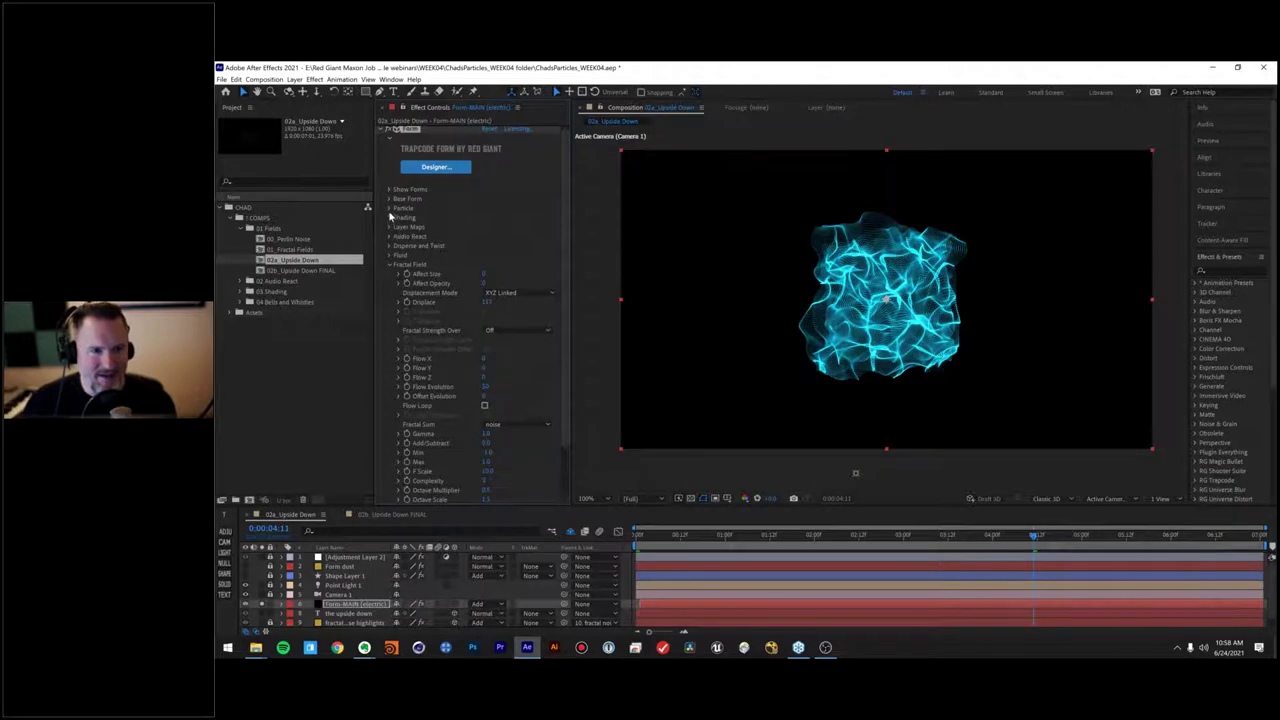
Step: Preview a darker teal in the Particle Color picker
{"action": "left_click", "coordinate": [389, 208]}
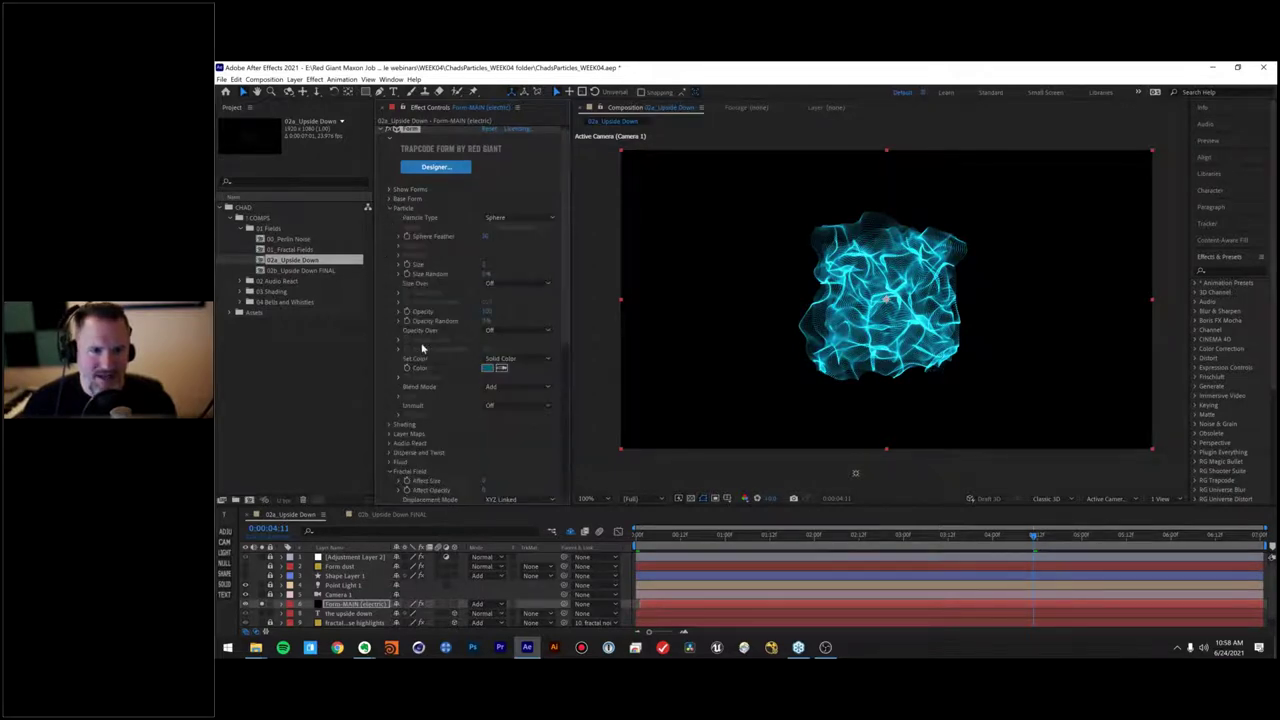
{"action": "left_click", "coordinate": [487, 369]}
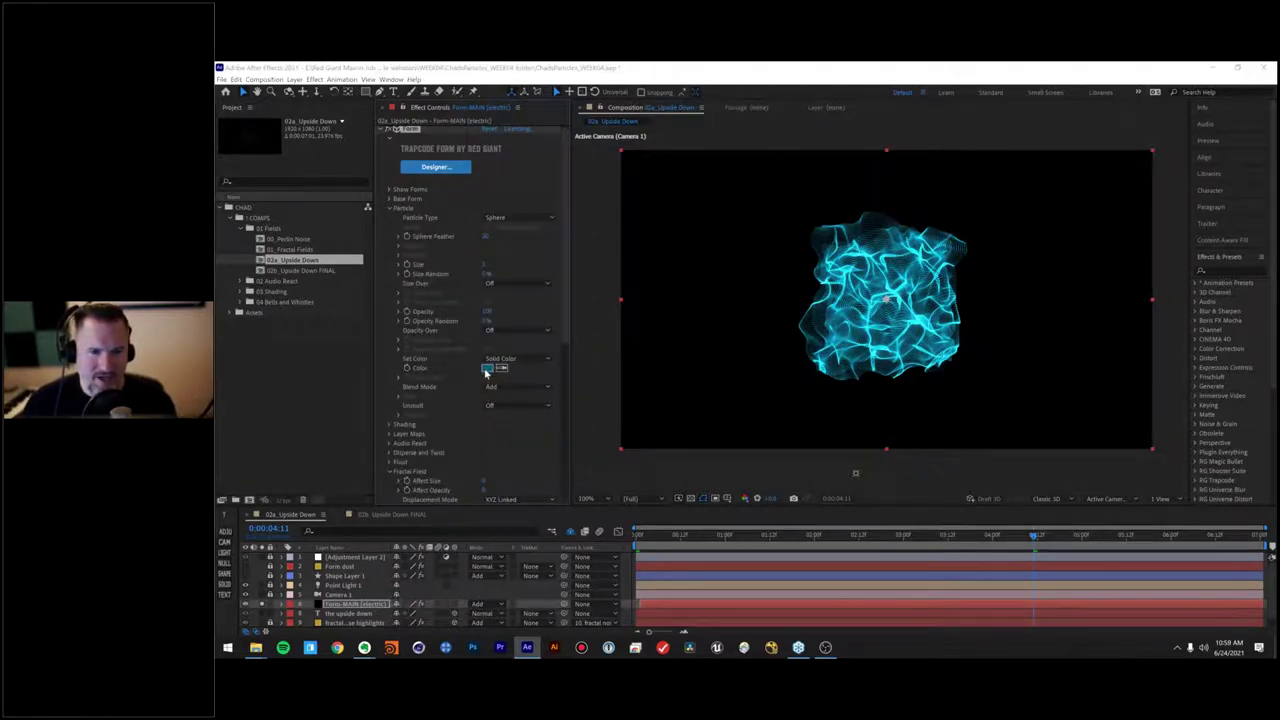
{"action": "left_click_drag", "start_coordinate": [445, 285], "coordinate": [443, 288]}
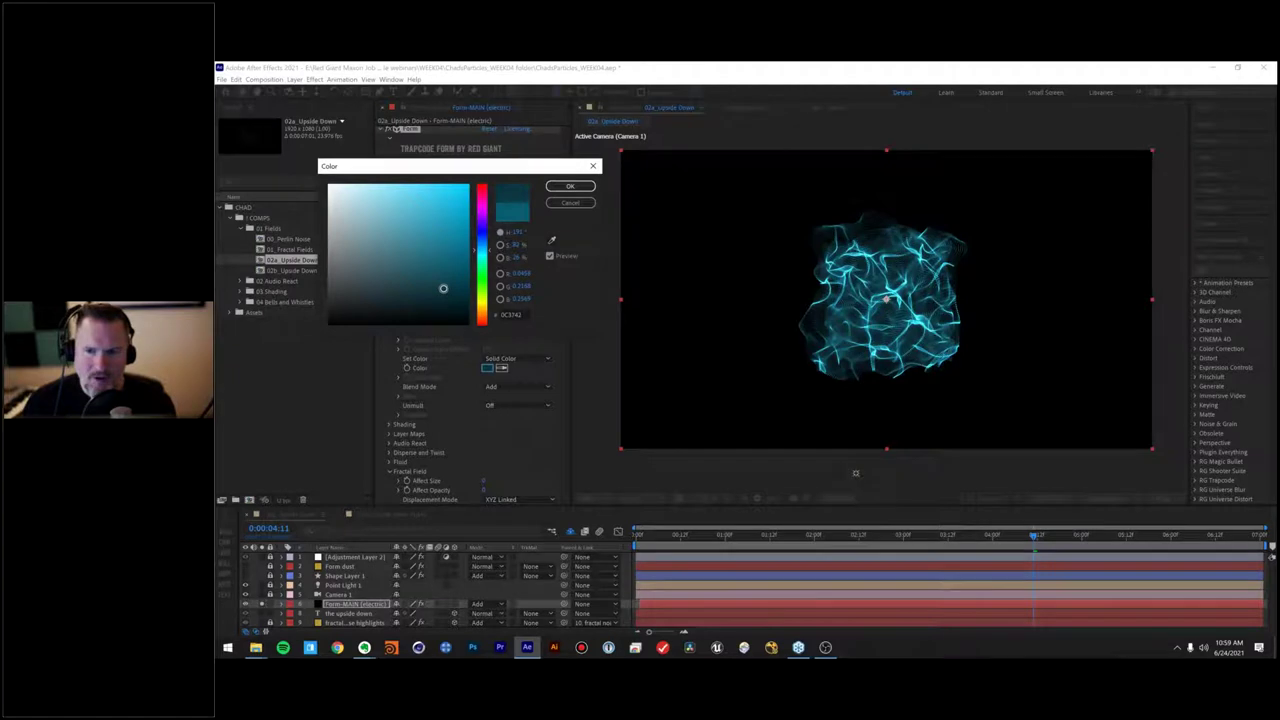
Step: Apply the darker teal to the particles and scroll down to the Fractal Field settings
{"action": "left_click", "coordinate": [576, 189]}
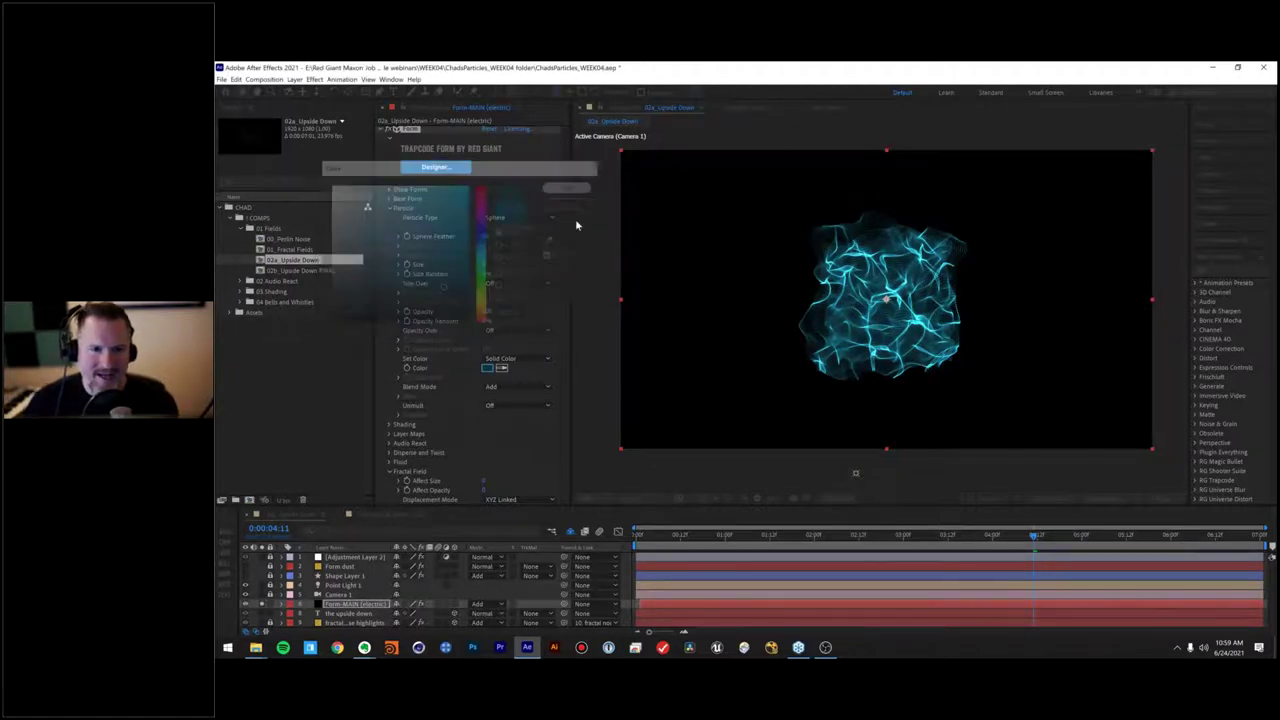
{"action": "left_click", "coordinate": [389, 207]}
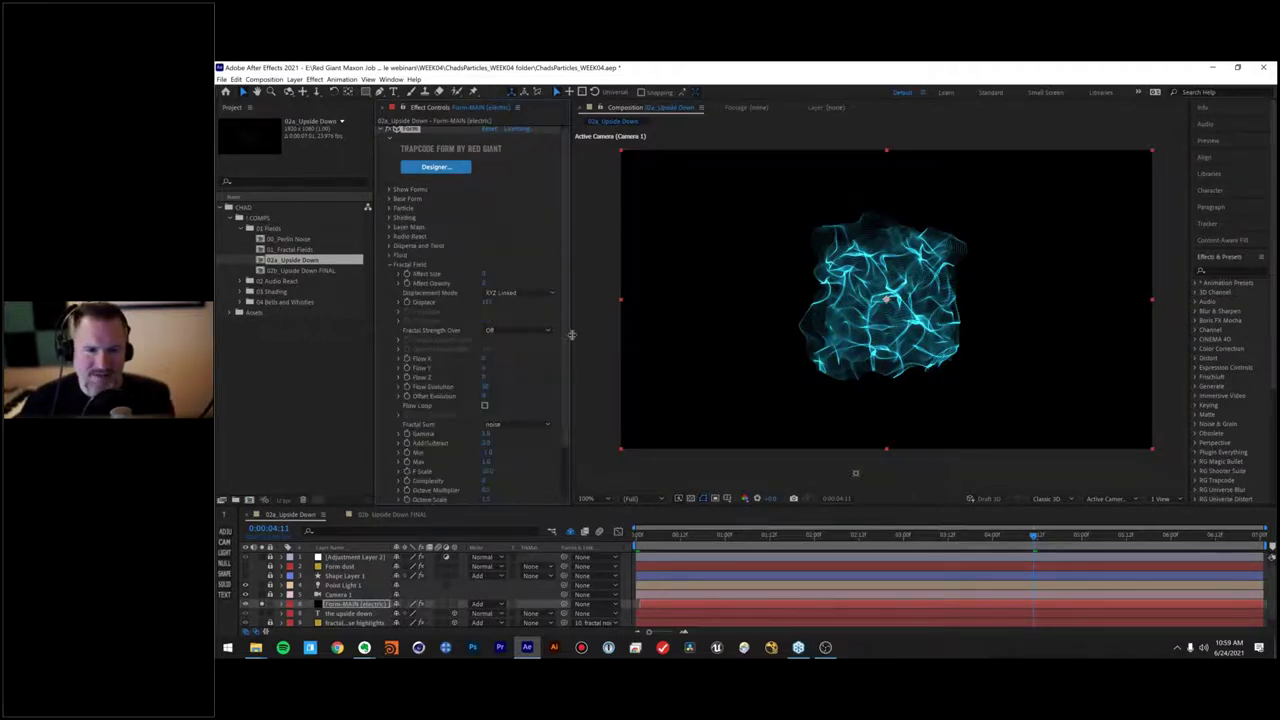
{"action": "left_click_drag", "start_coordinate": [566, 340], "coordinate": [561, 388]}
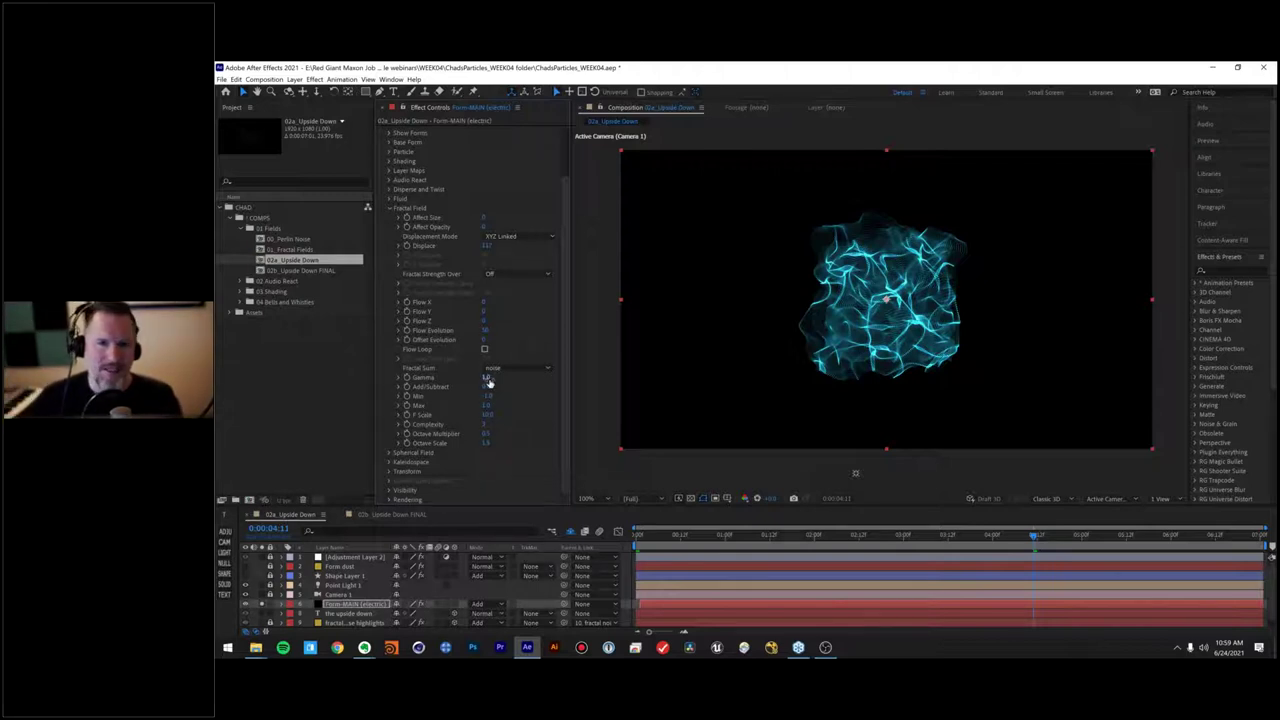
Step: Try different Fractal Field Gamma values and preview the animation
{"action": "left_click_drag", "start_coordinate": [488, 383], "coordinate": [546, 373]}
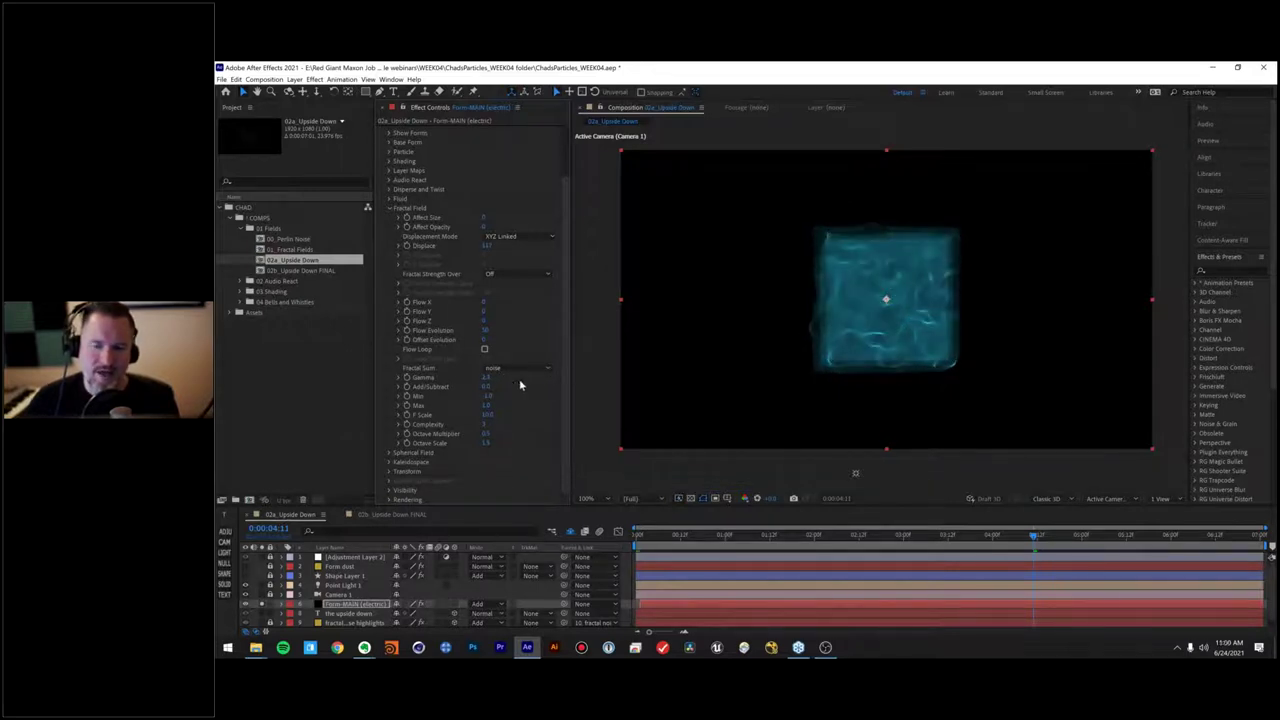
{"action": "left_click_drag", "start_coordinate": [495, 373], "coordinate": [501, 373]}
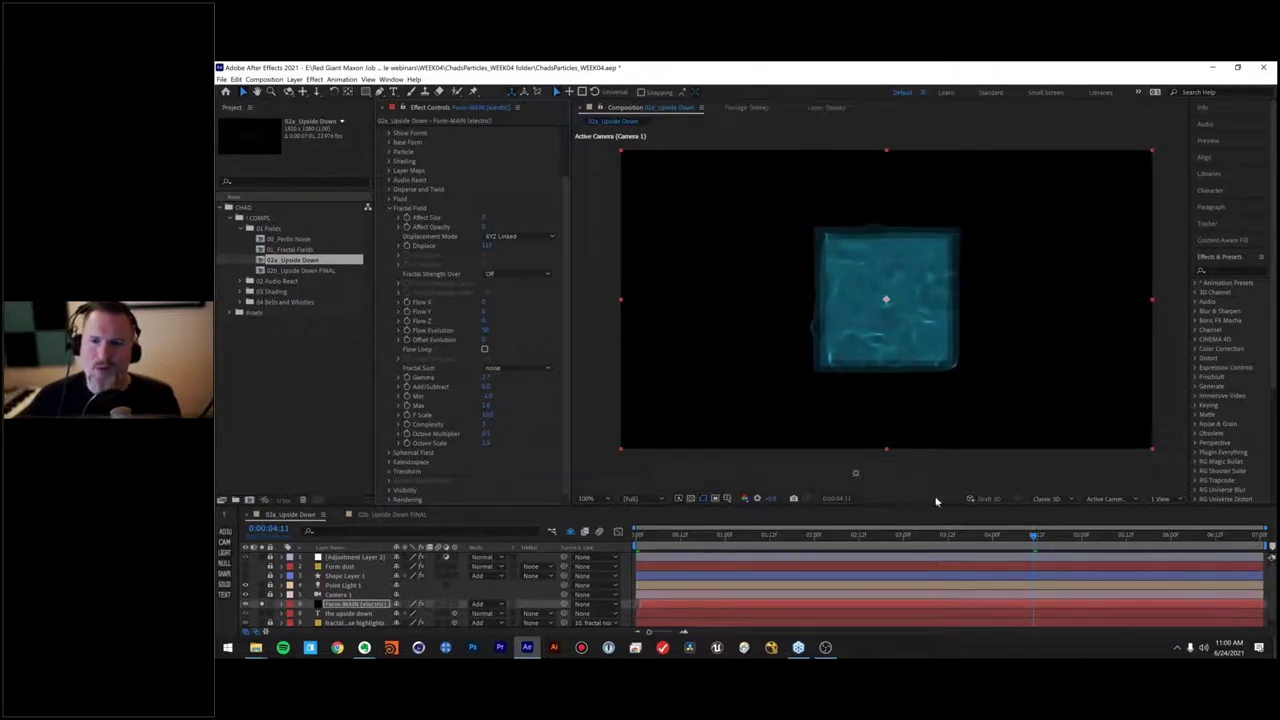
{"action": "left_click_drag", "start_coordinate": [804, 535], "coordinate": [937, 535]}
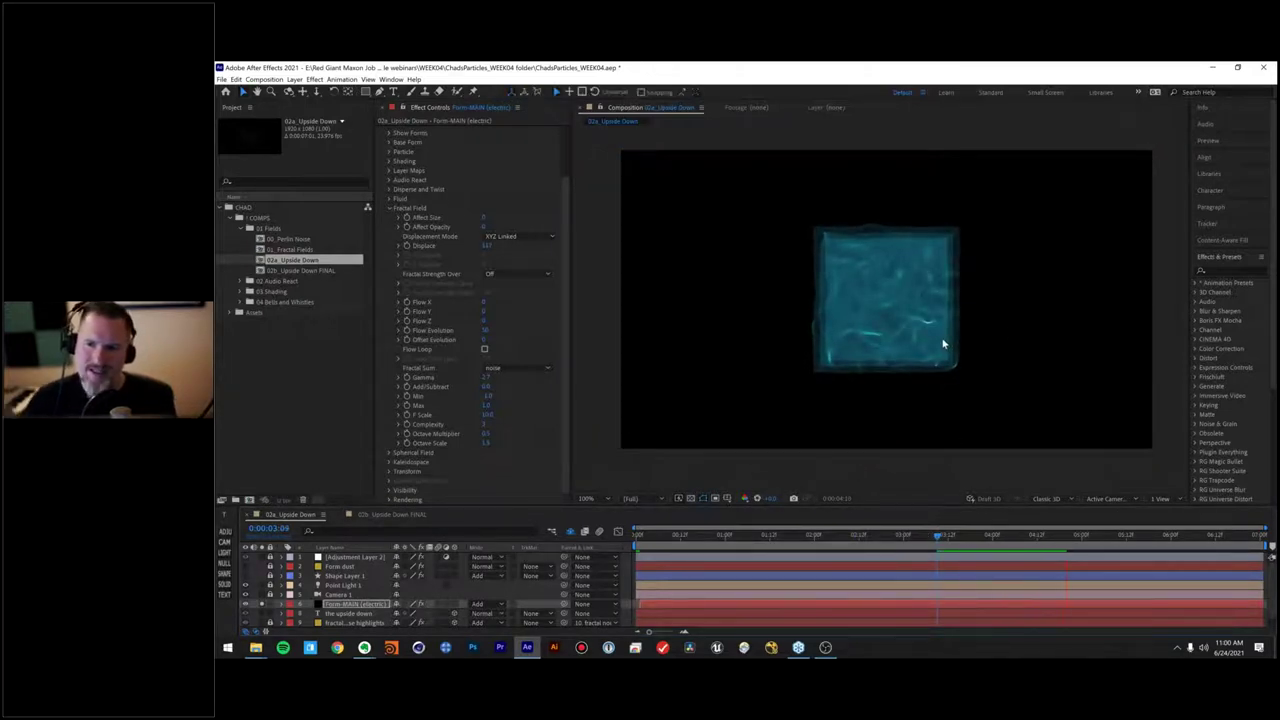
{"action": "key", "text": "space"}
{"action": "key", "text": "j"}
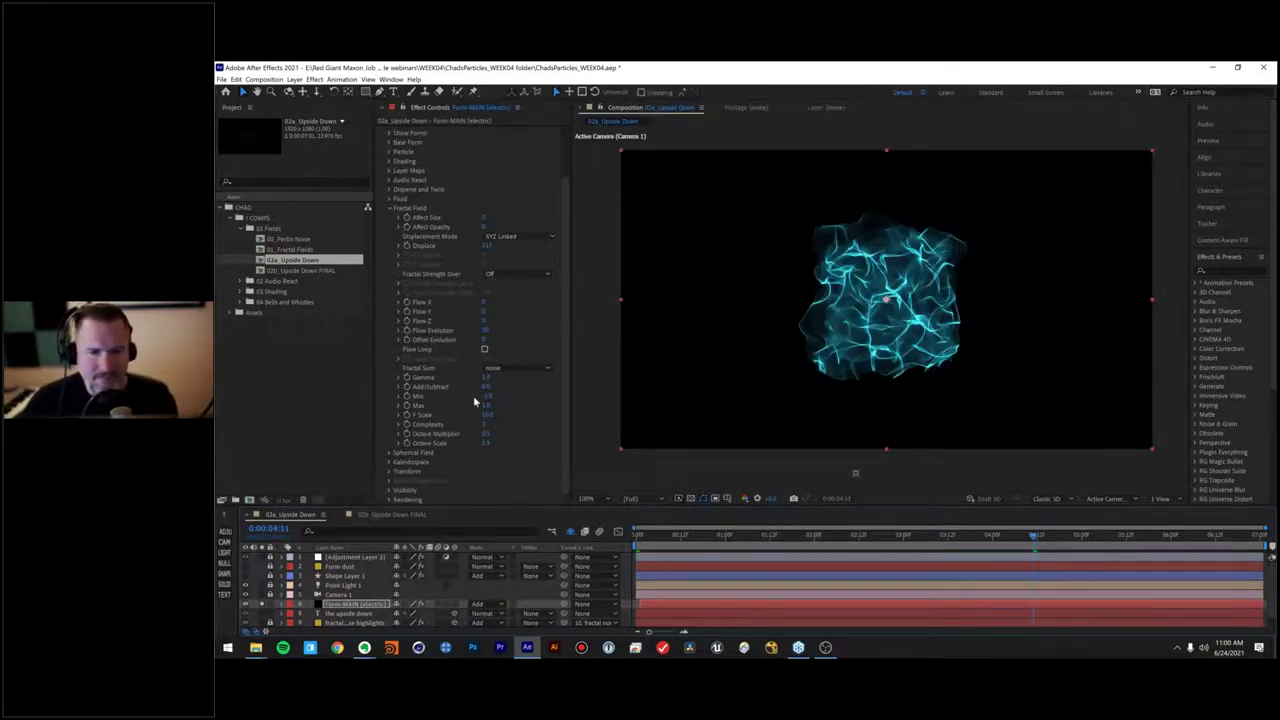
Step: Set Gamma to 1 and change F Scale for finer, busier strands
{"action": "mouse_move", "coordinate": [487, 380]}
{"action": "left_mouse_down"}
{"action": "mouse_move", "coordinate": [514, 380]}
{"action": "mouse_move", "coordinate": [485, 377]}
{"action": "left_mouse_up"}
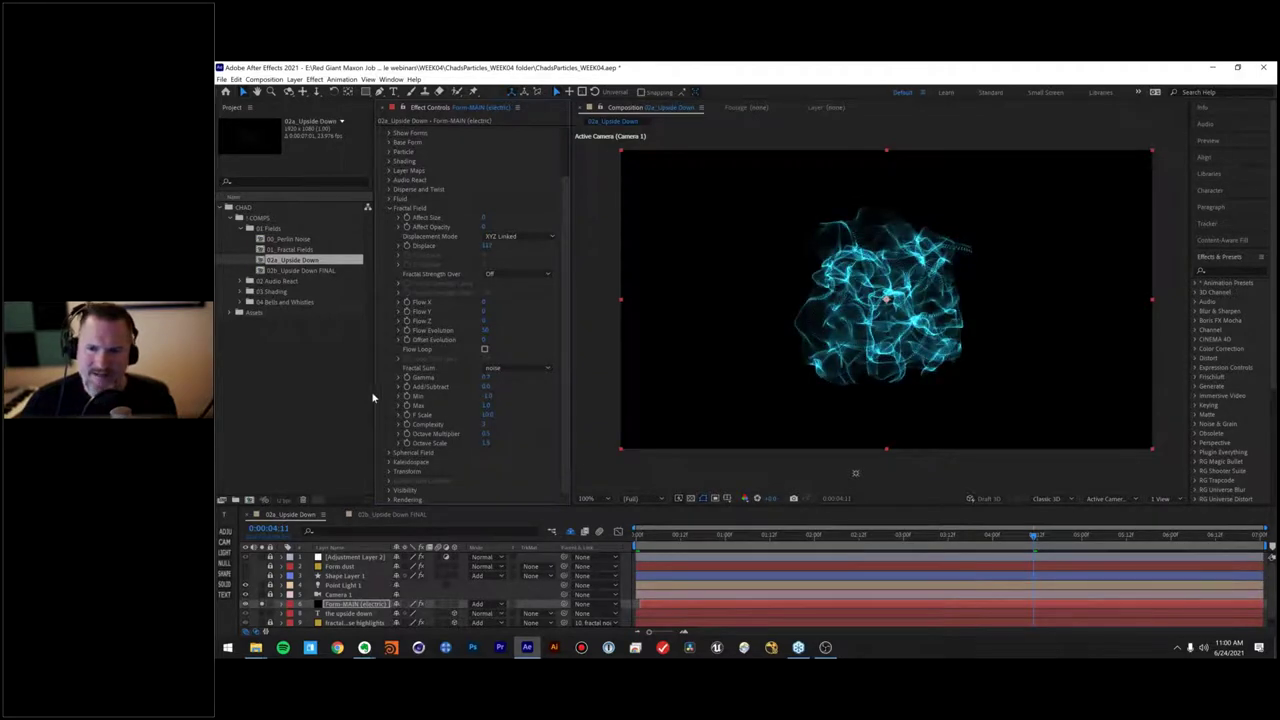
{"action": "left_click", "coordinate": [491, 377]}
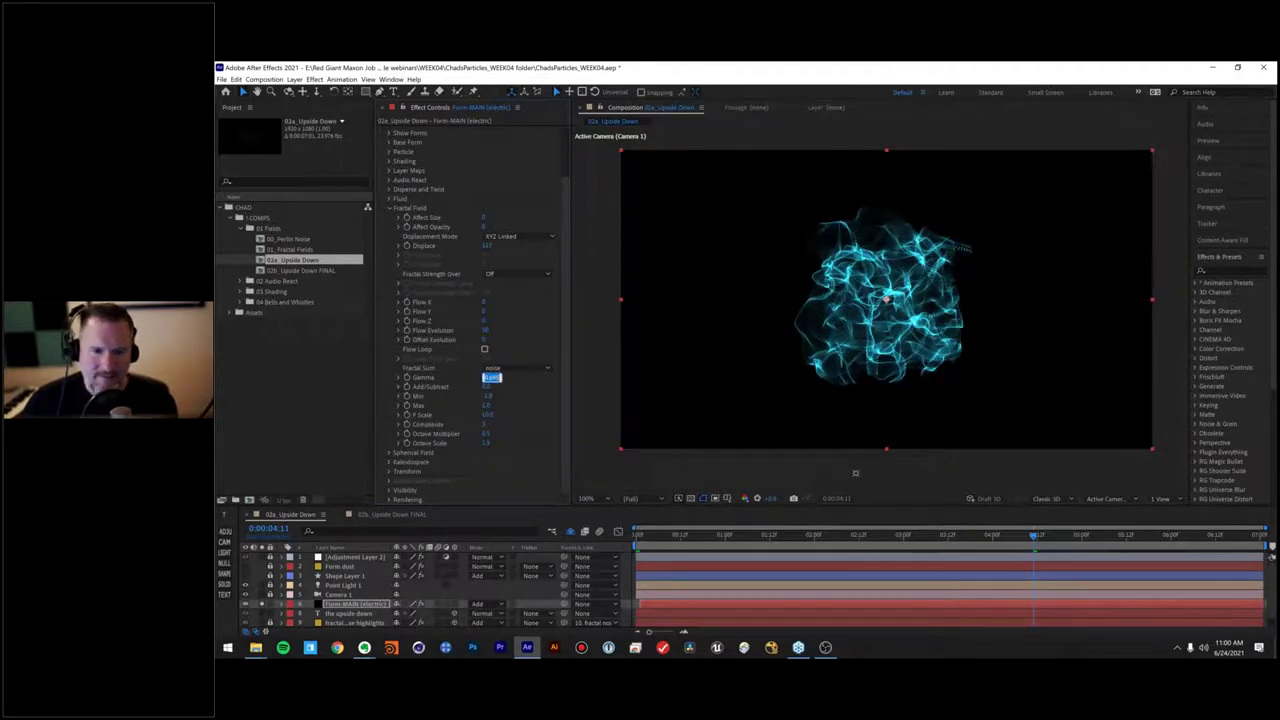
{"action": "type", "text": "1"}
{"action": "key", "text": "Return"}
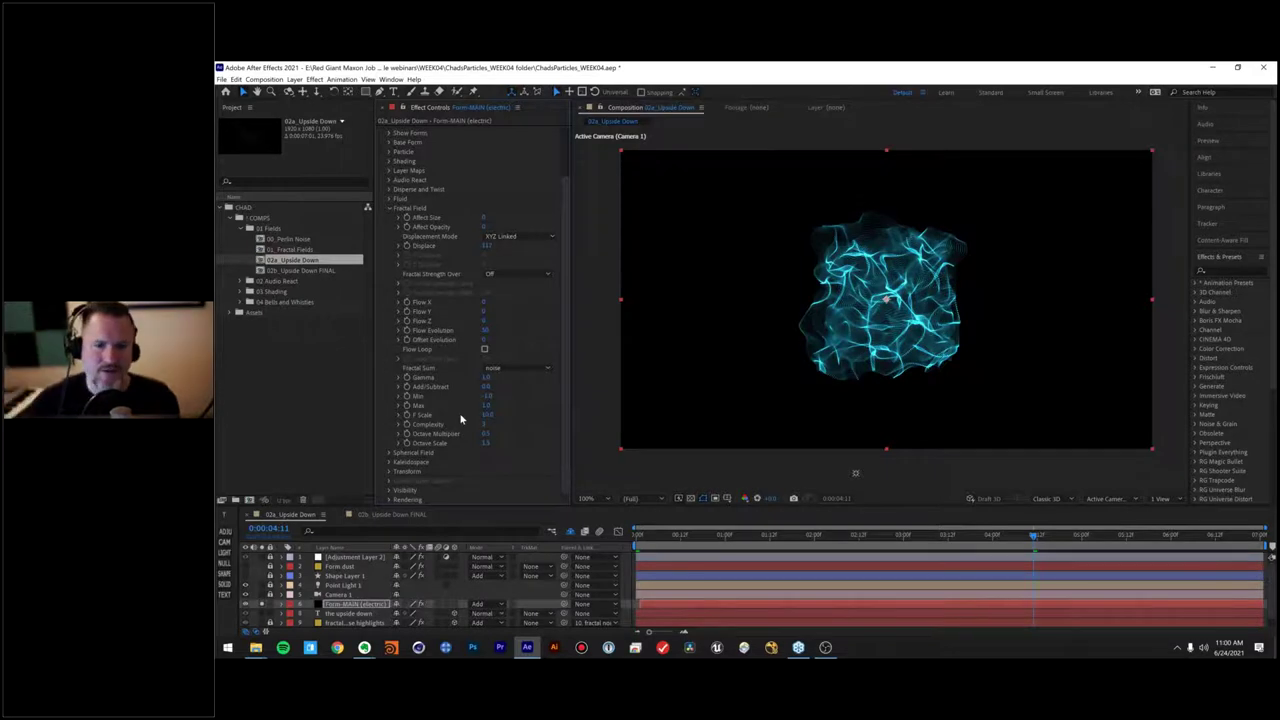
{"action": "left_click_drag", "start_coordinate": [487, 414], "coordinate": [491, 414]}
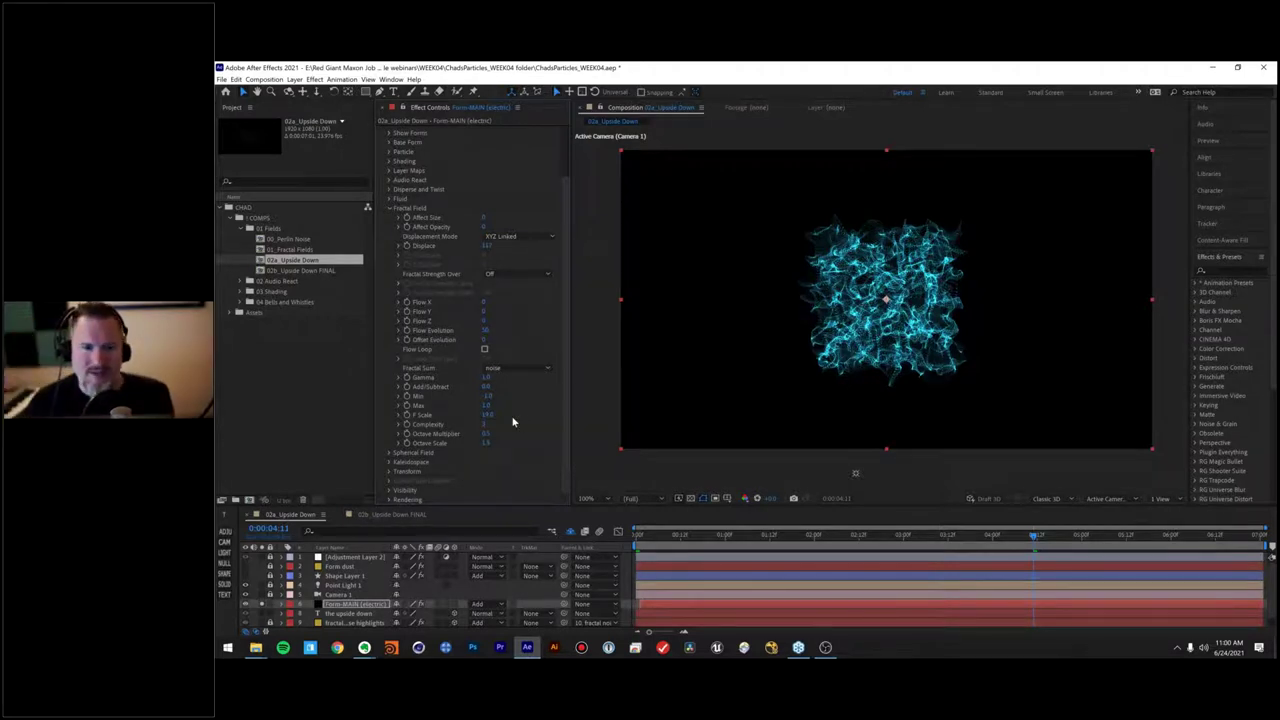
Step: Set F Scale to 5 and preview the smoother shapes from about one second
{"action": "left_click", "coordinate": [486, 416]}
{"action": "left_click", "coordinate": [486, 416]}
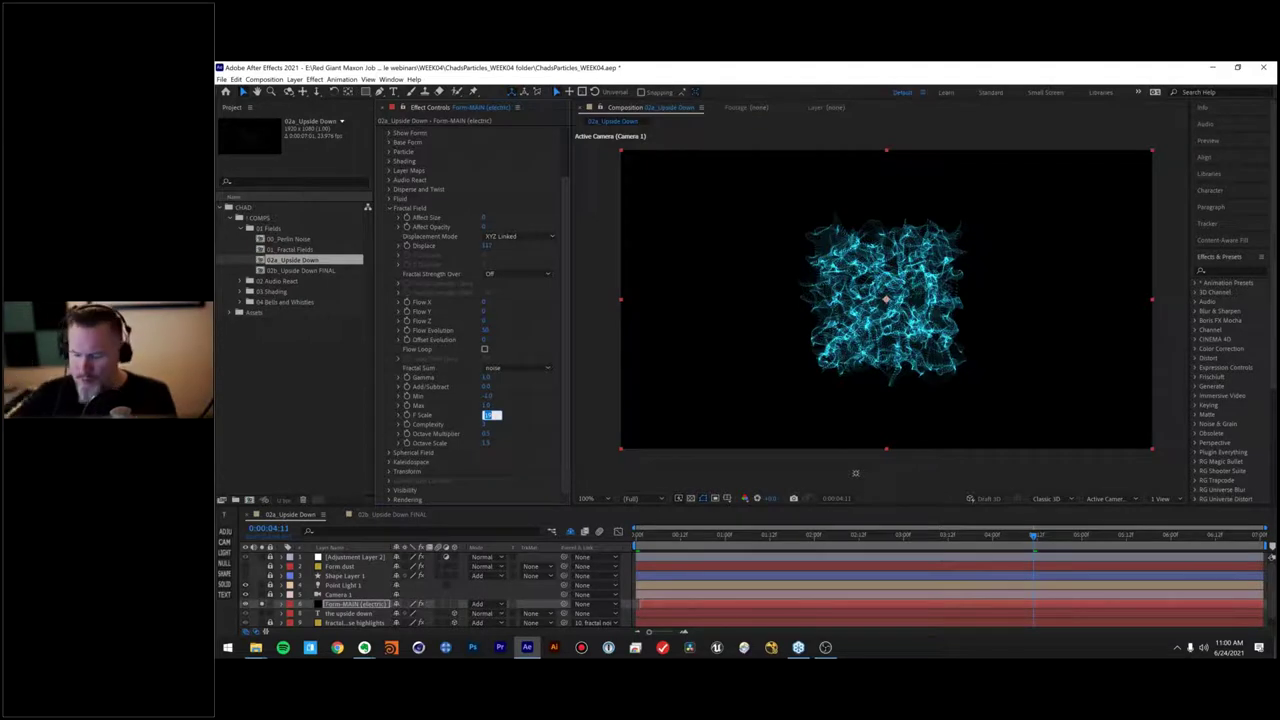
{"action": "type", "text": "5"}
{"action": "key", "text": "Return"}
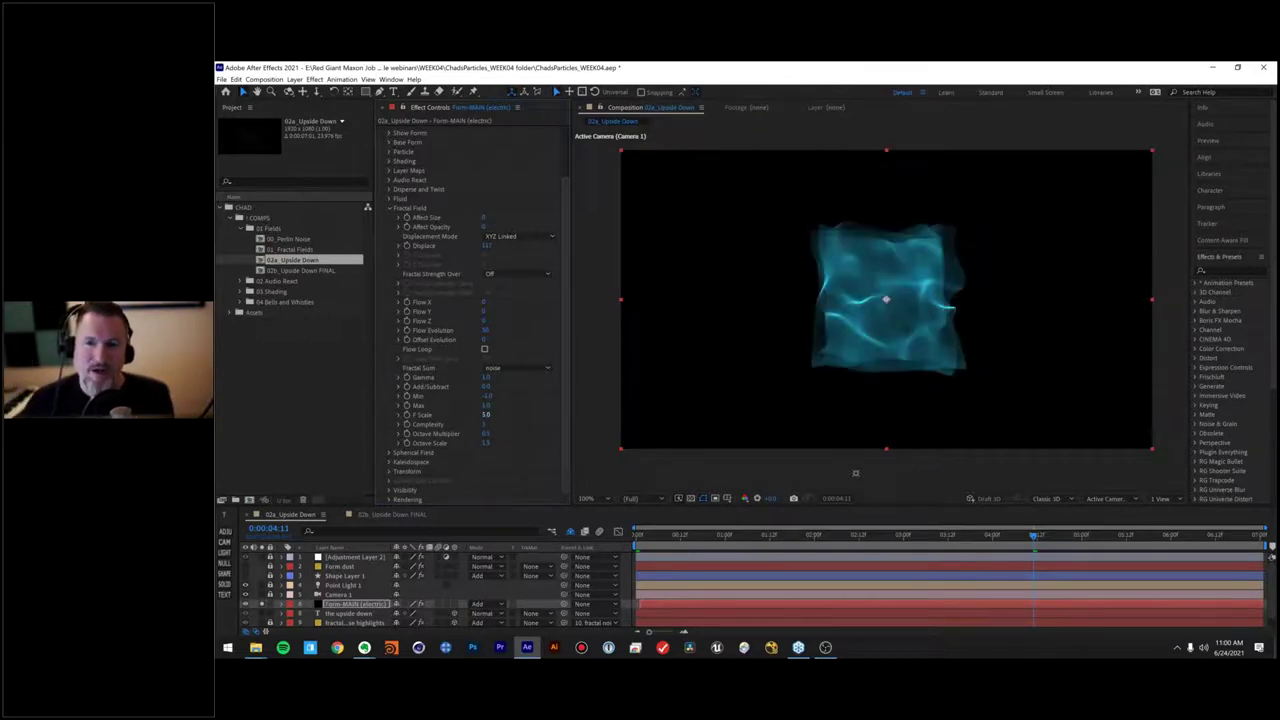
{"action": "left_click", "coordinate": [726, 539]}
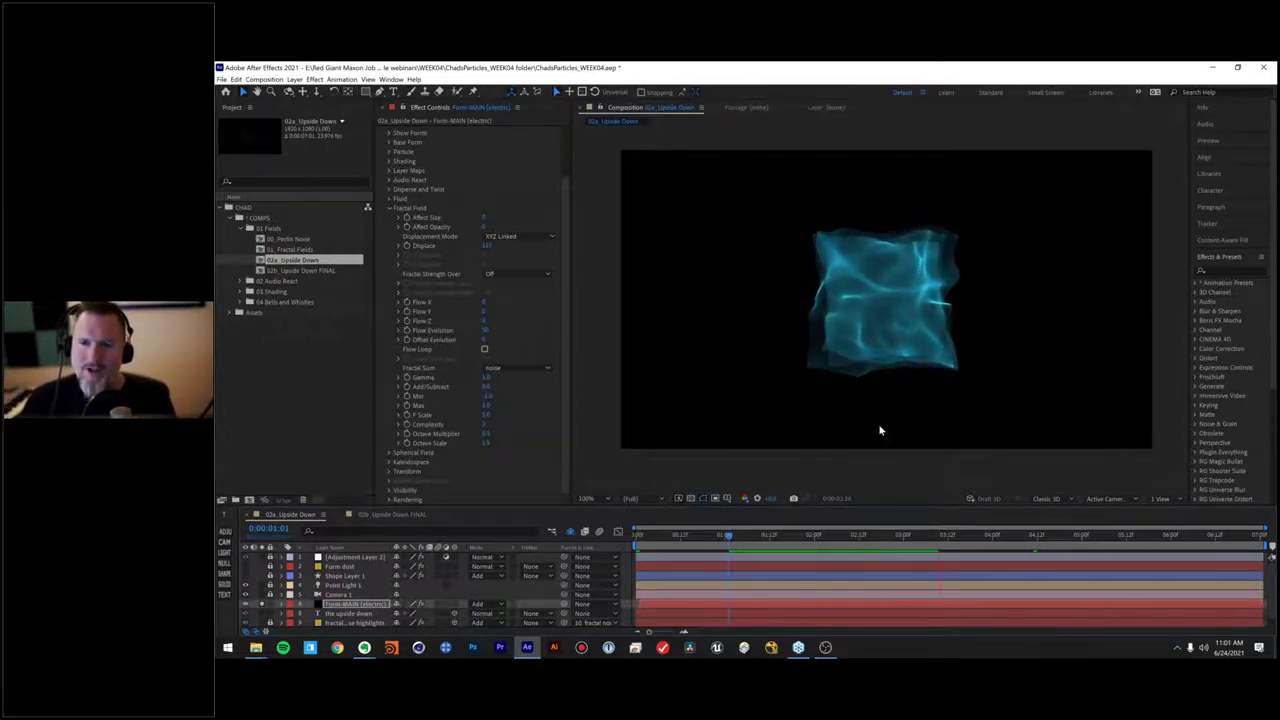
{"action": "key", "text": "space"}
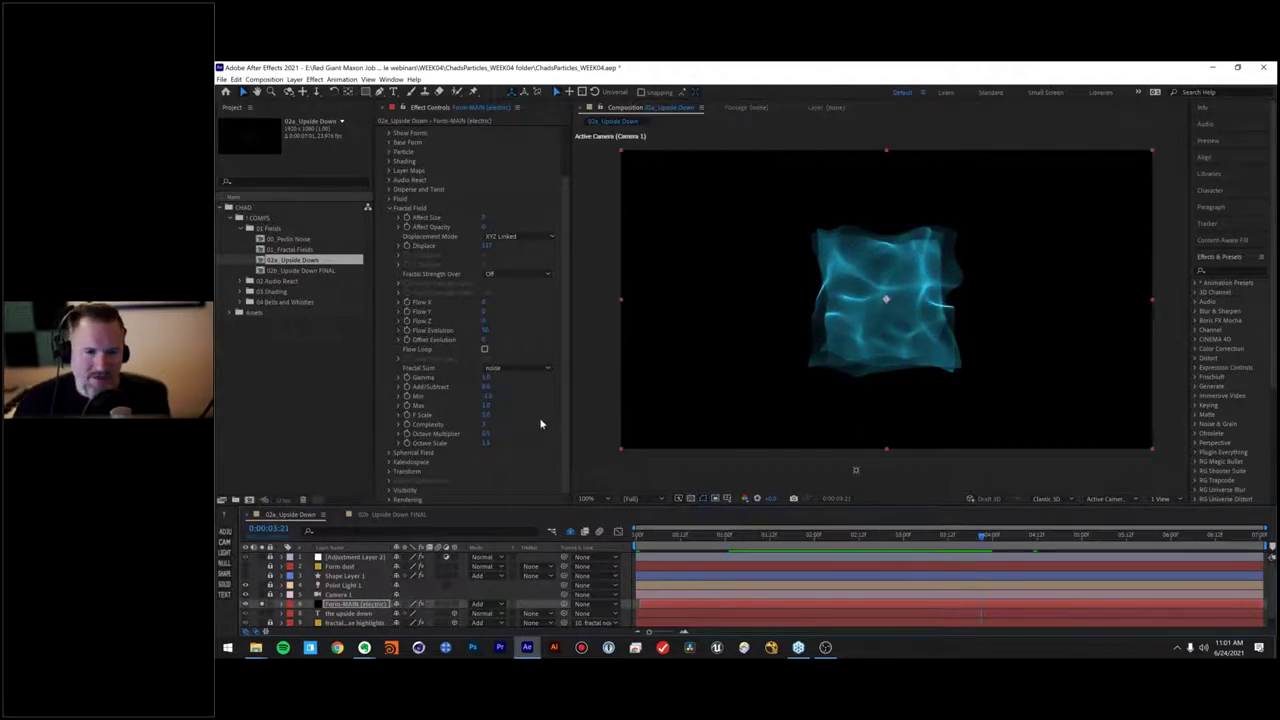
Step: Raise F Scale for finer turbulence, checking the frame at 0:00:02:09
{"action": "left_click_drag", "start_coordinate": [486, 414], "coordinate": [846, 453]}
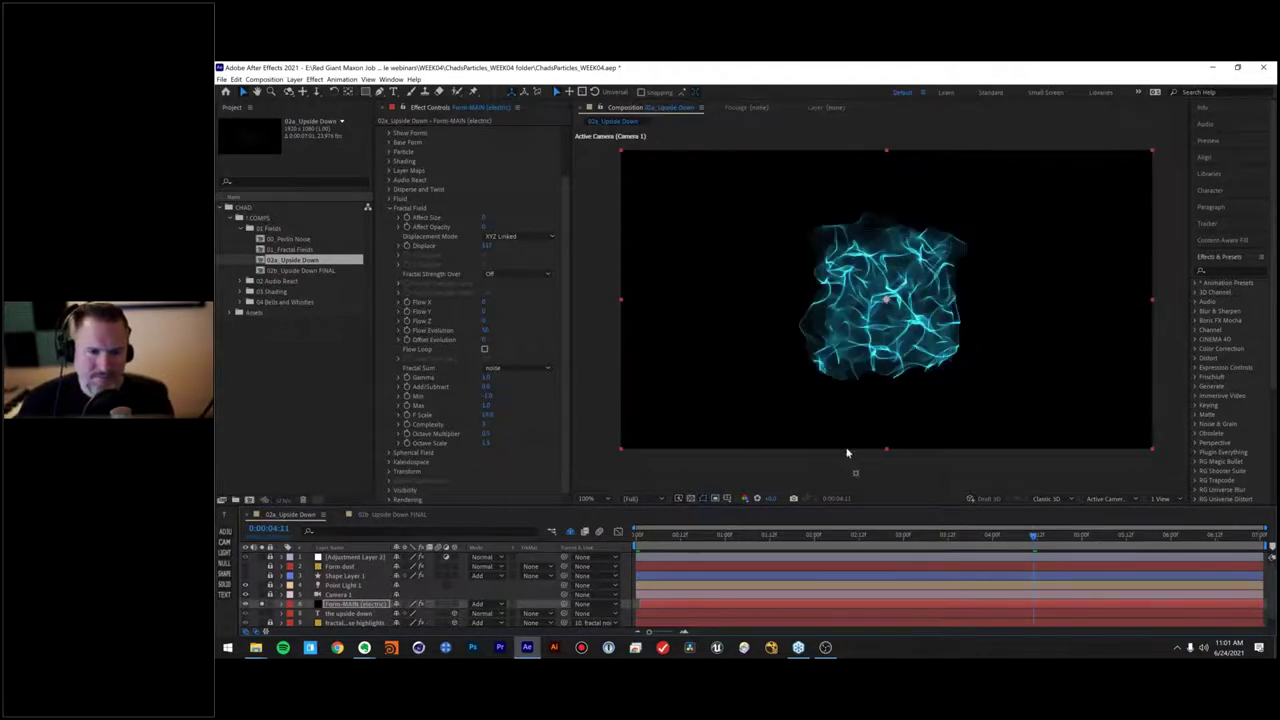
{"action": "left_click", "coordinate": [846, 536]}
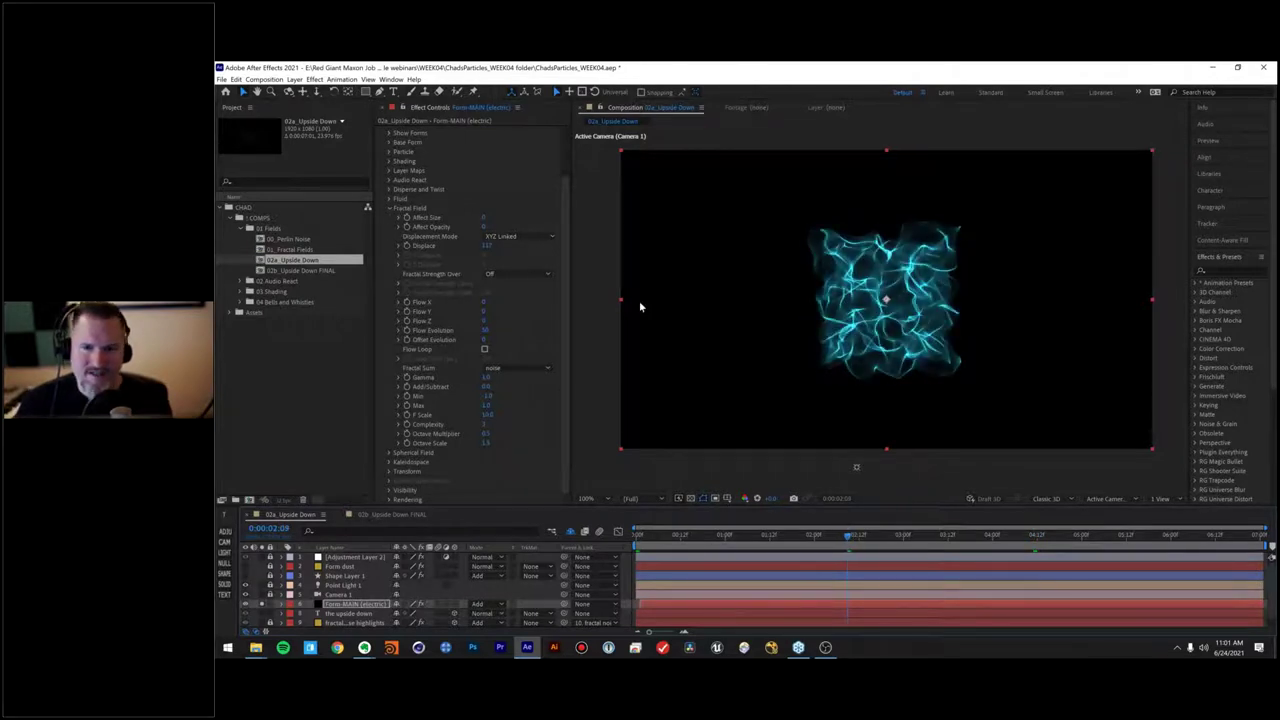
{"action": "left_click", "coordinate": [389, 207]}
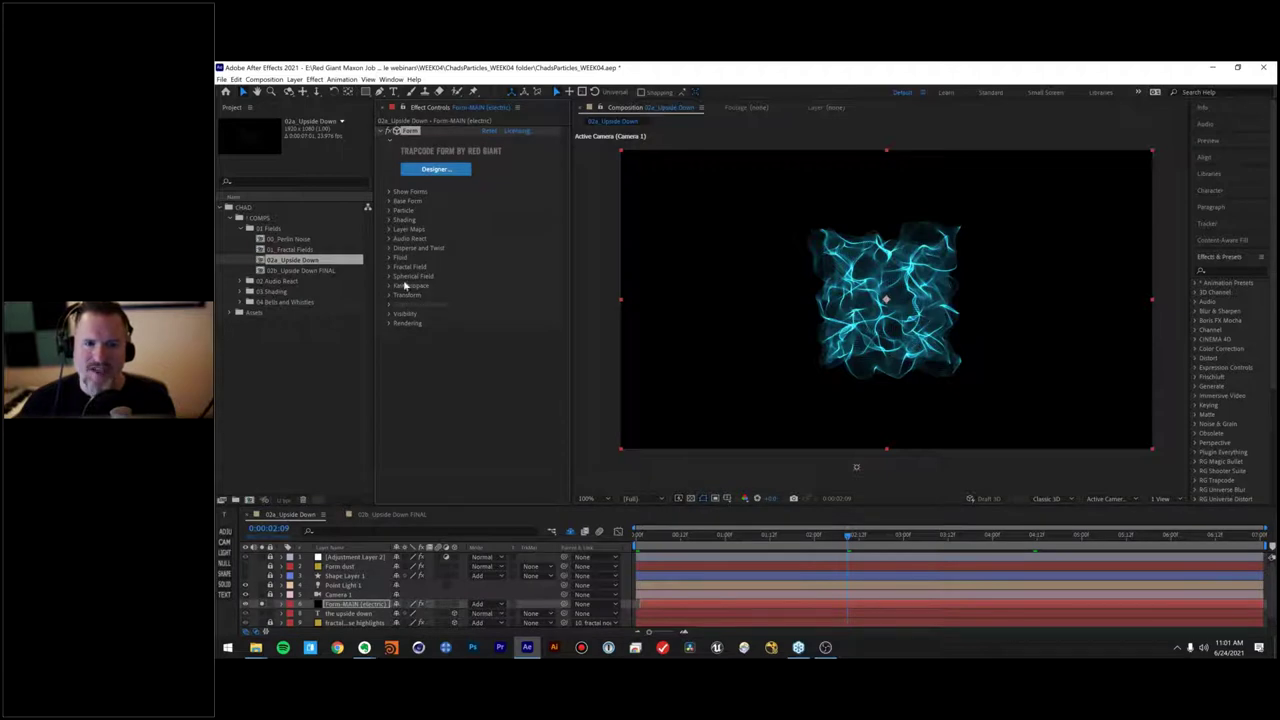
Step: Increase Spherical Field Sphere 1 Strength and Radius to punch a round hole
{"action": "left_click", "coordinate": [390, 277]}
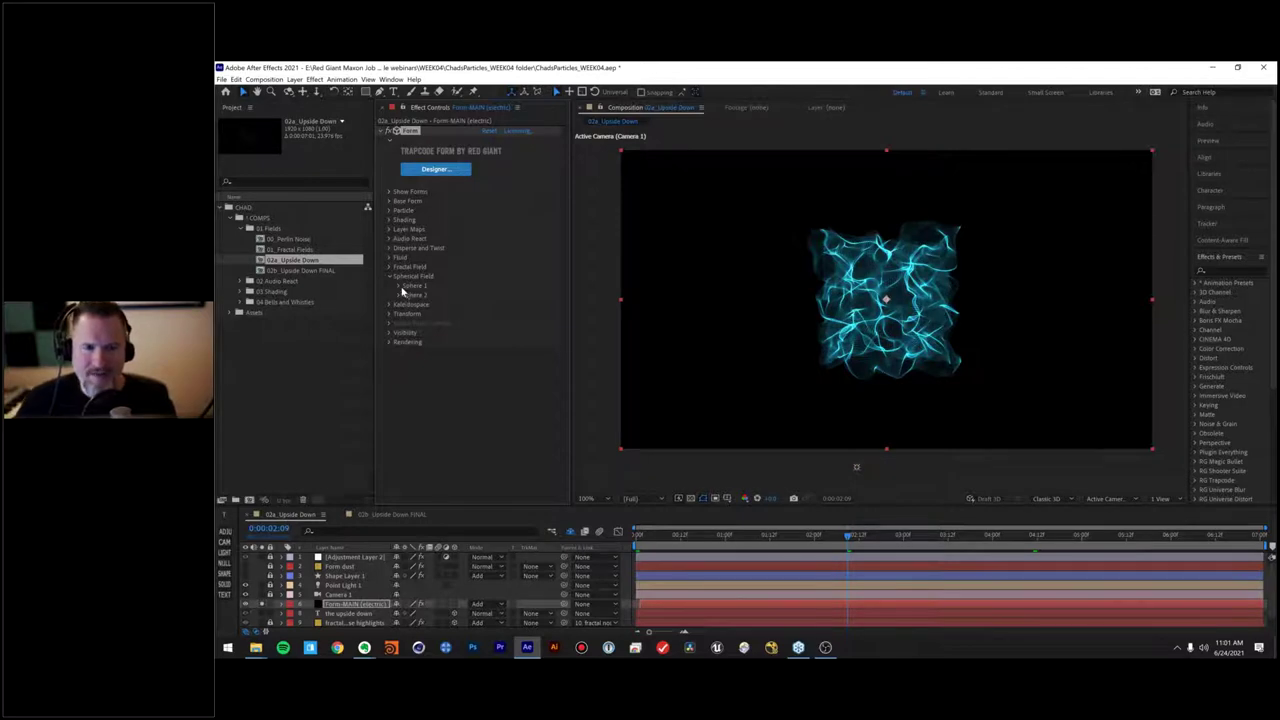
{"action": "left_click", "coordinate": [397, 286]}
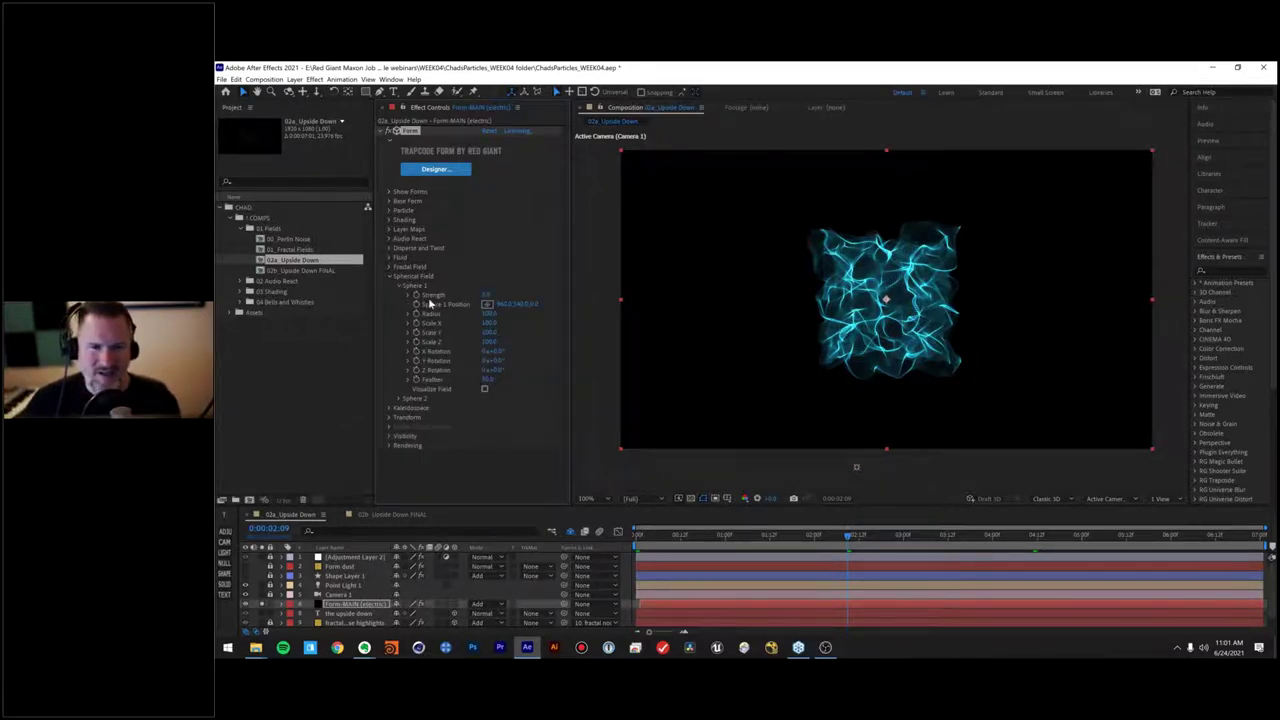
{"action": "left_click_drag", "start_coordinate": [487, 295], "coordinate": [512, 295]}
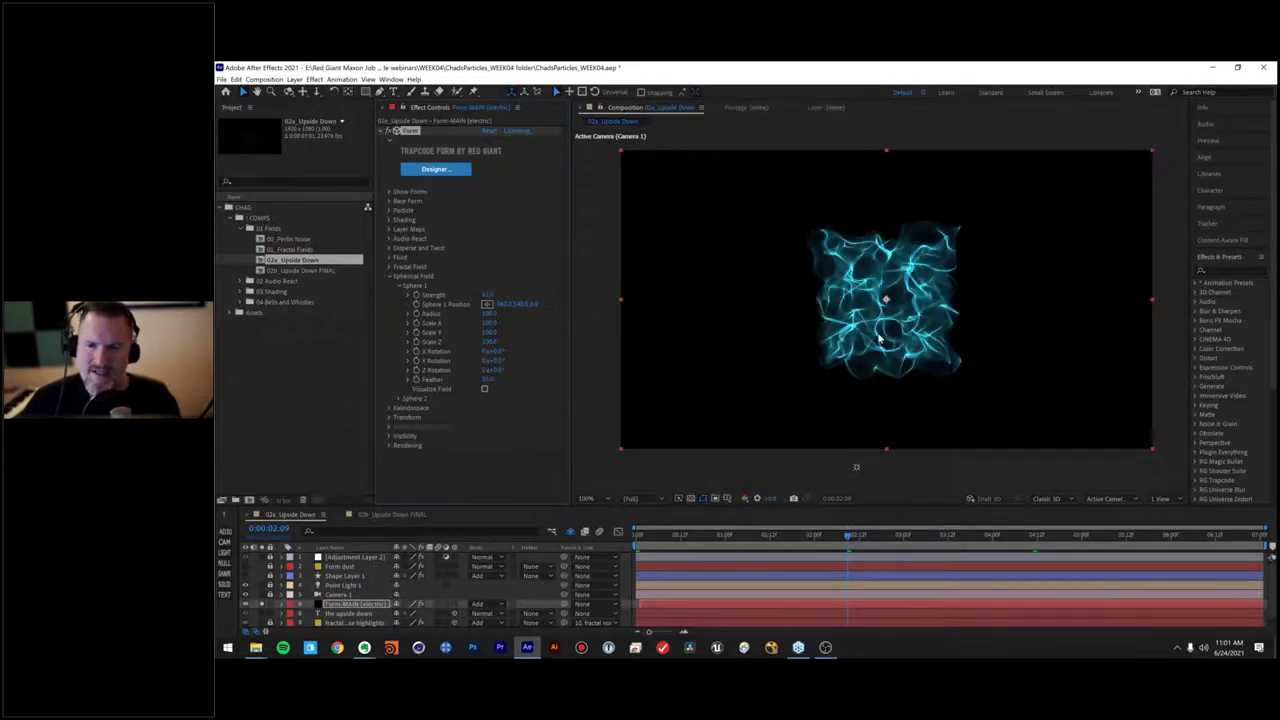
{"action": "left_click_drag", "start_coordinate": [487, 295], "coordinate": [532, 290]}
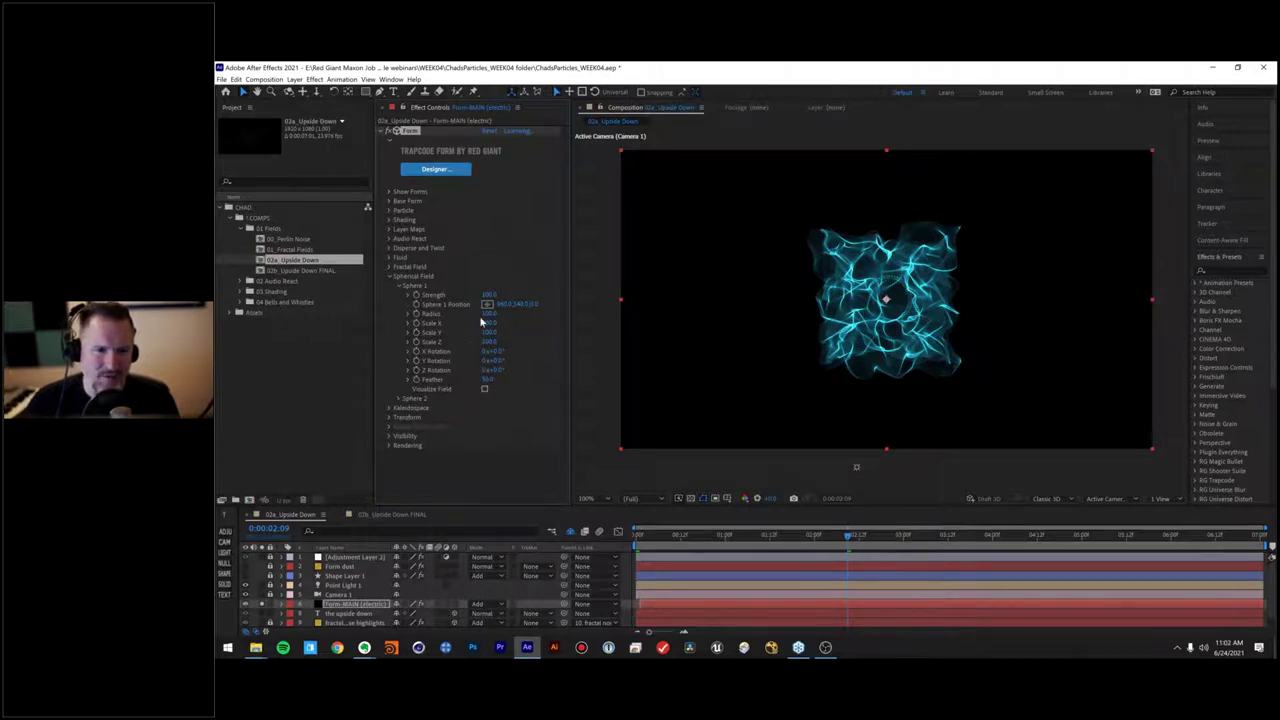
{"action": "left_click_drag", "start_coordinate": [489, 313], "coordinate": [490, 313]}
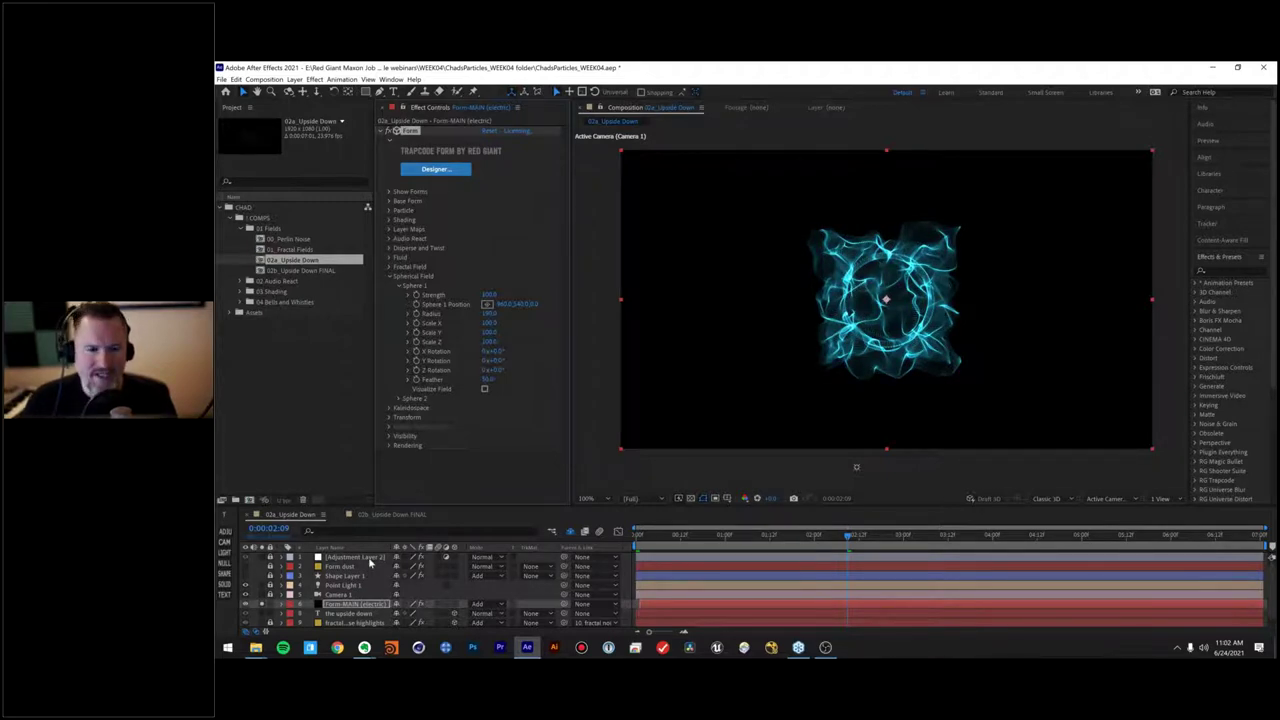
Step: In Base Form, switch Size to XYZ Individual, set Size Z to 100 and Y Rotation to 0
{"action": "left_click", "coordinate": [390, 202]}
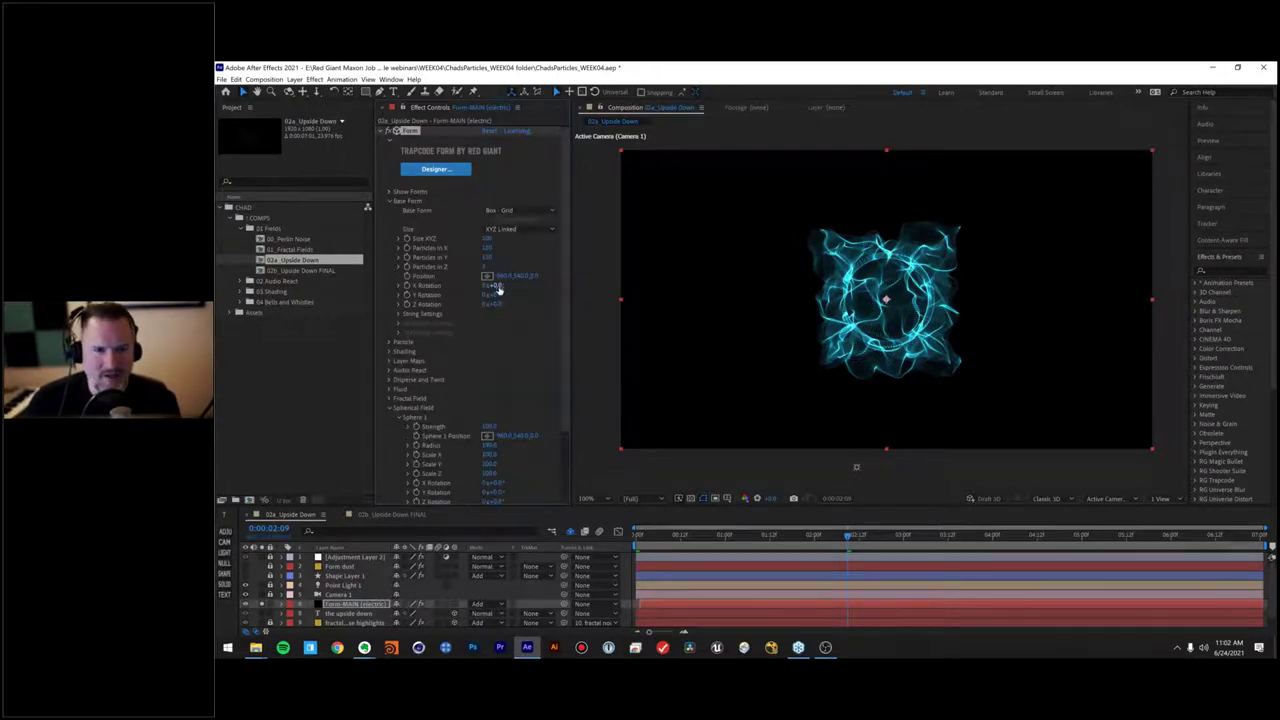
{"action": "left_click_drag", "start_coordinate": [500, 295], "coordinate": [538, 291]}
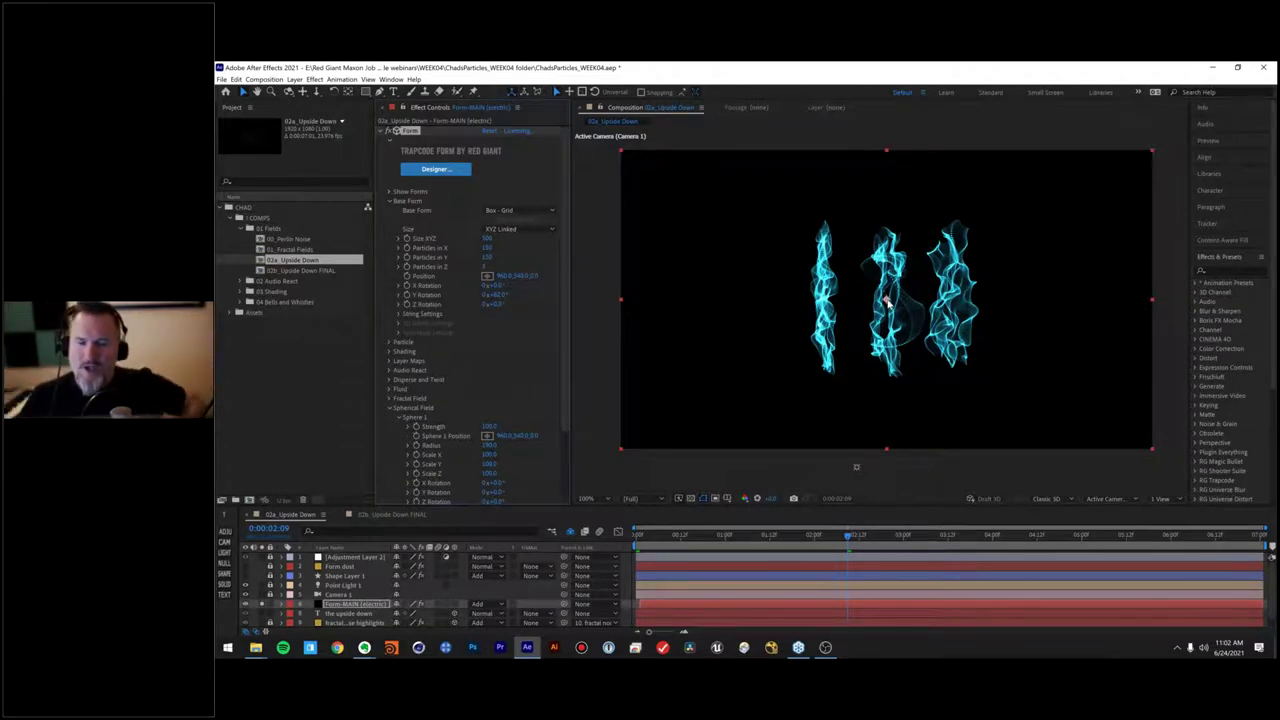
{"action": "left_click", "coordinate": [524, 250]}
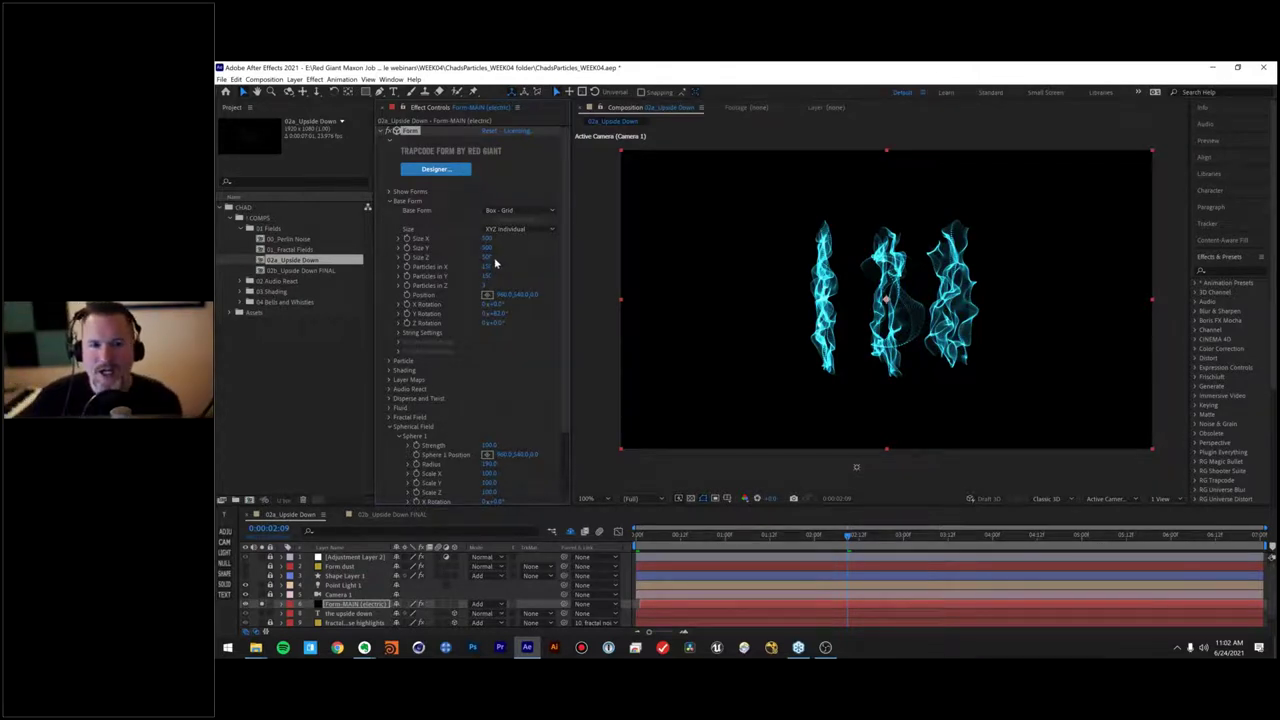
{"action": "mouse_move", "coordinate": [489, 260]}
{"action": "left_mouse_down"}
{"action": "mouse_move", "coordinate": [410, 261]}
{"action": "mouse_move", "coordinate": [472, 261]}
{"action": "left_mouse_up"}
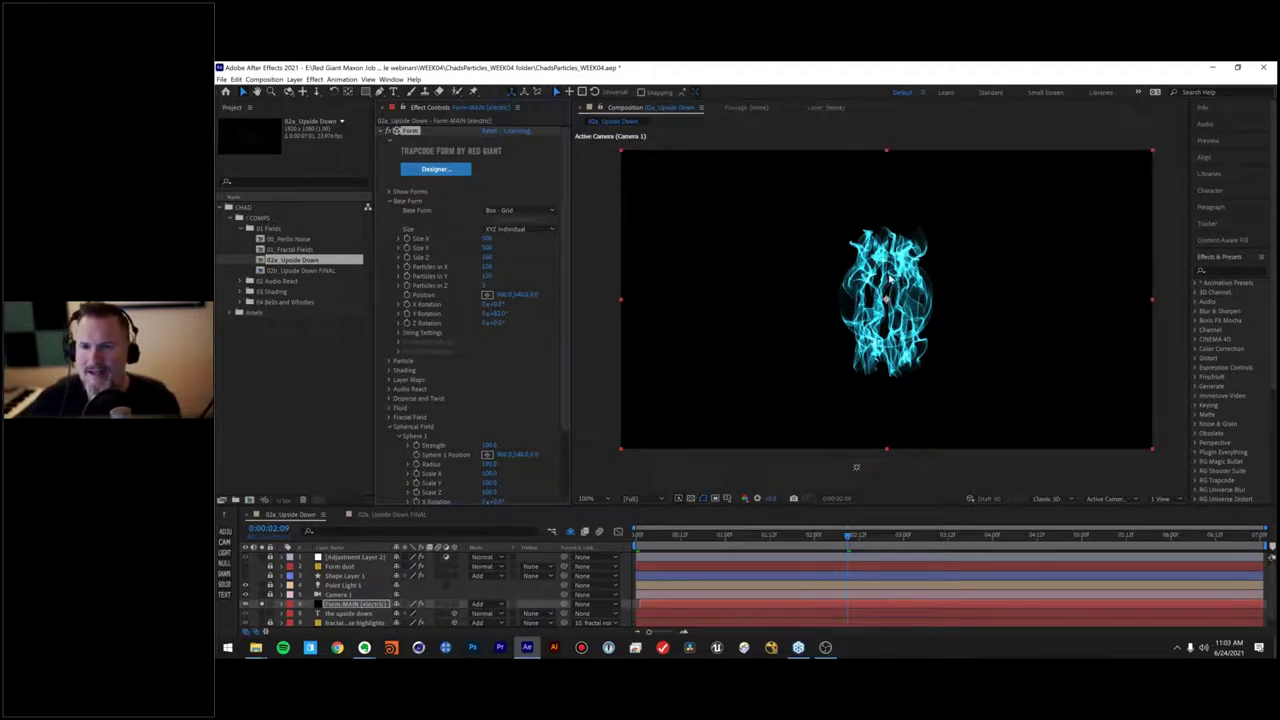
{"action": "left_click", "coordinate": [488, 258]}
{"action": "type", "text": "100"}
{"action": "key", "text": "Return"}
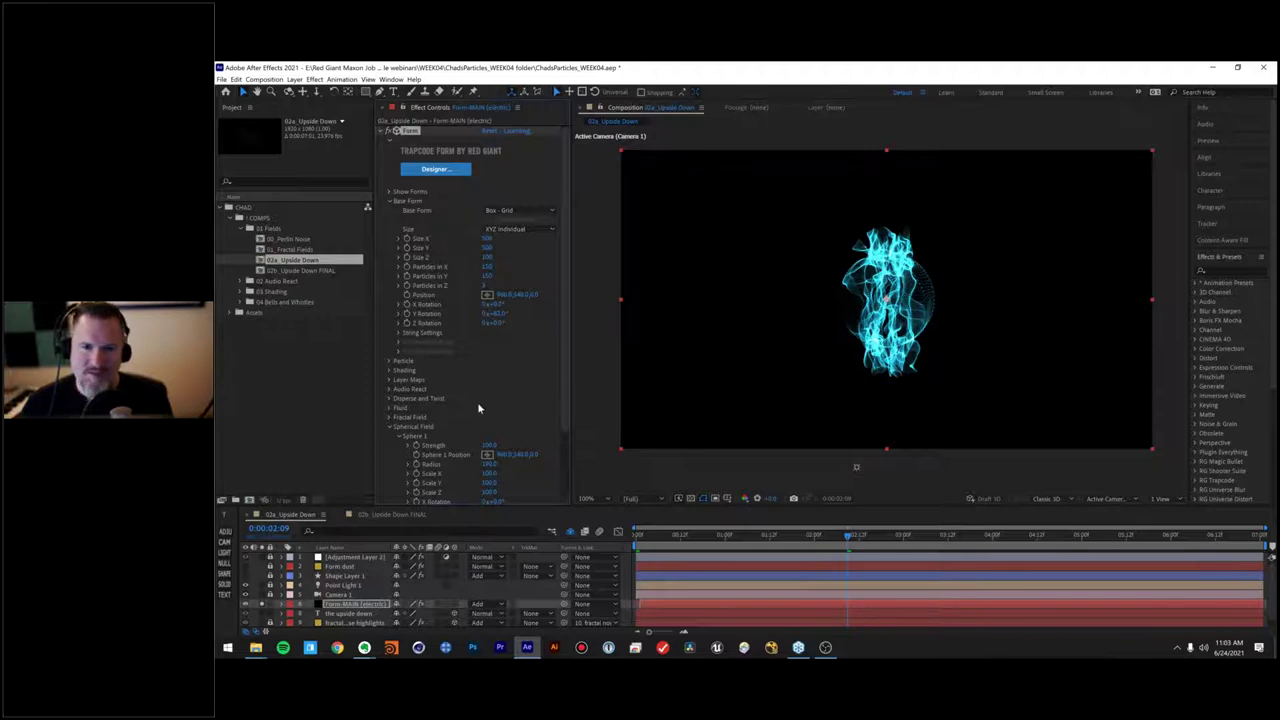
{"action": "left_click", "coordinate": [497, 314]}
{"action": "type", "text": "0"}
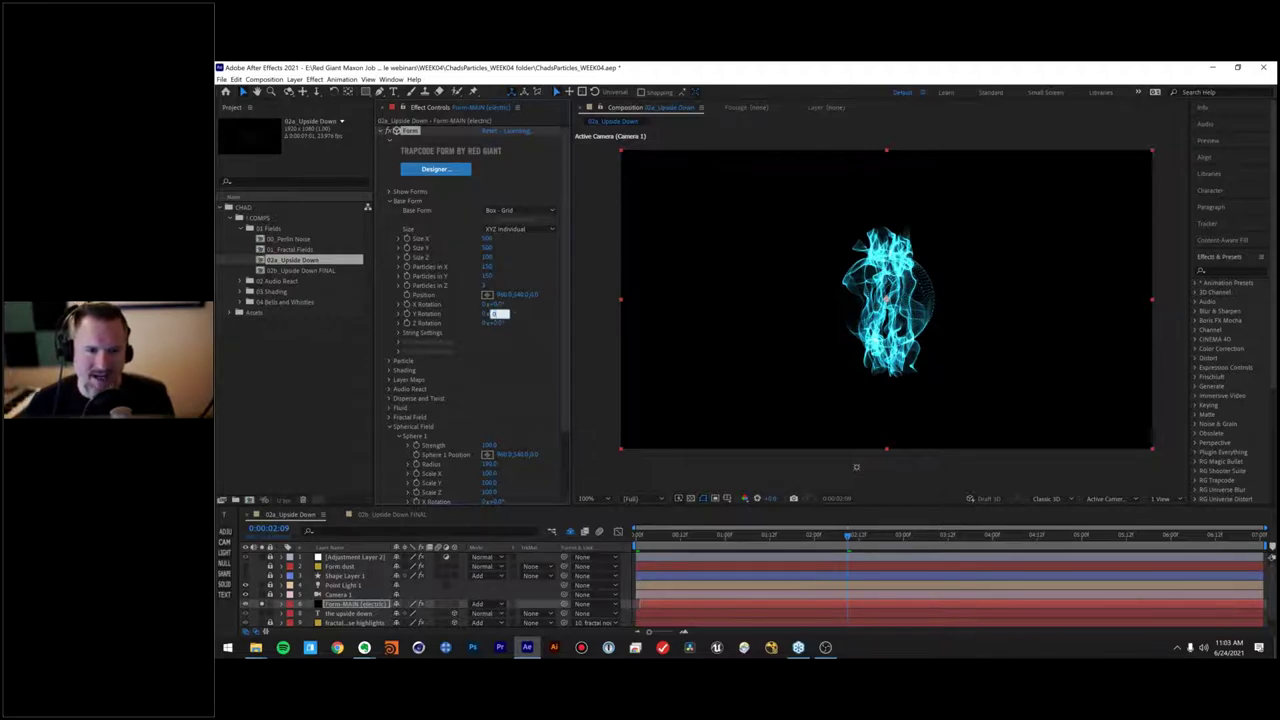
{"action": "key", "text": "Return"}
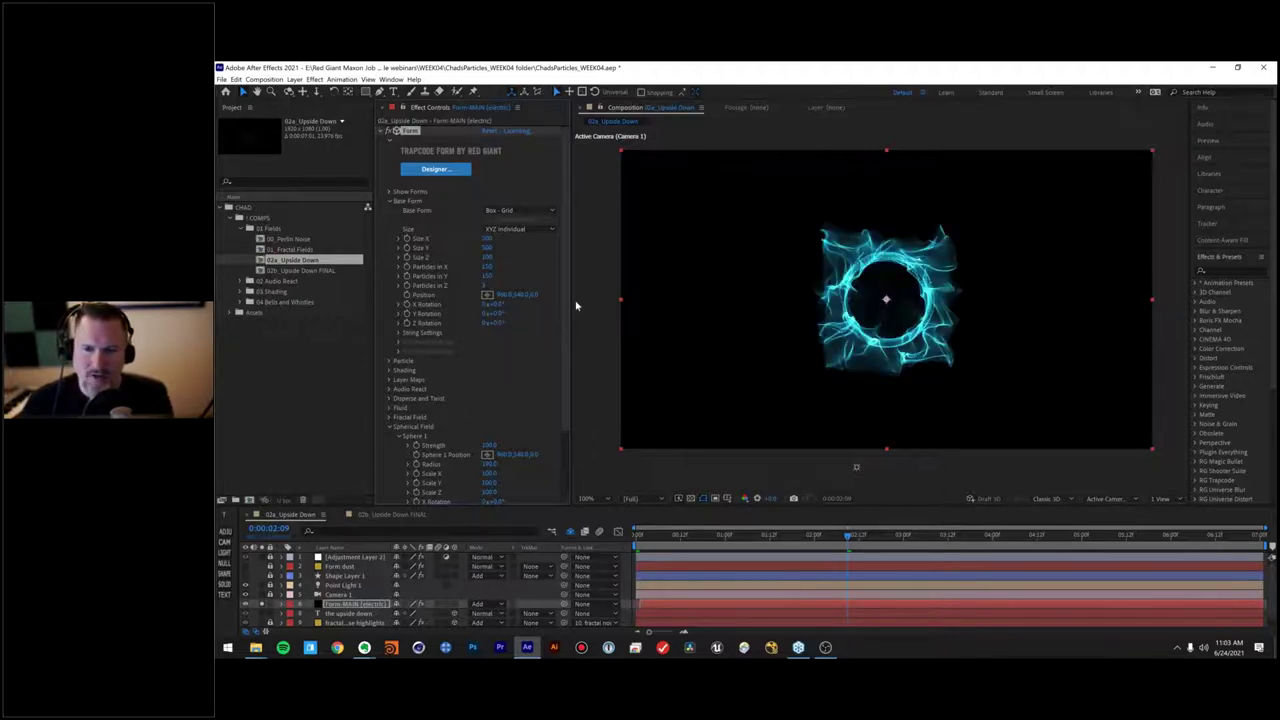
Step: Lower Sphere 1's Strength and scrub its Radius up into a large, wide ring
{"action": "scroll", "coordinate": [547, 405], "scroll_direction": "down", "scroll_amount": 2}
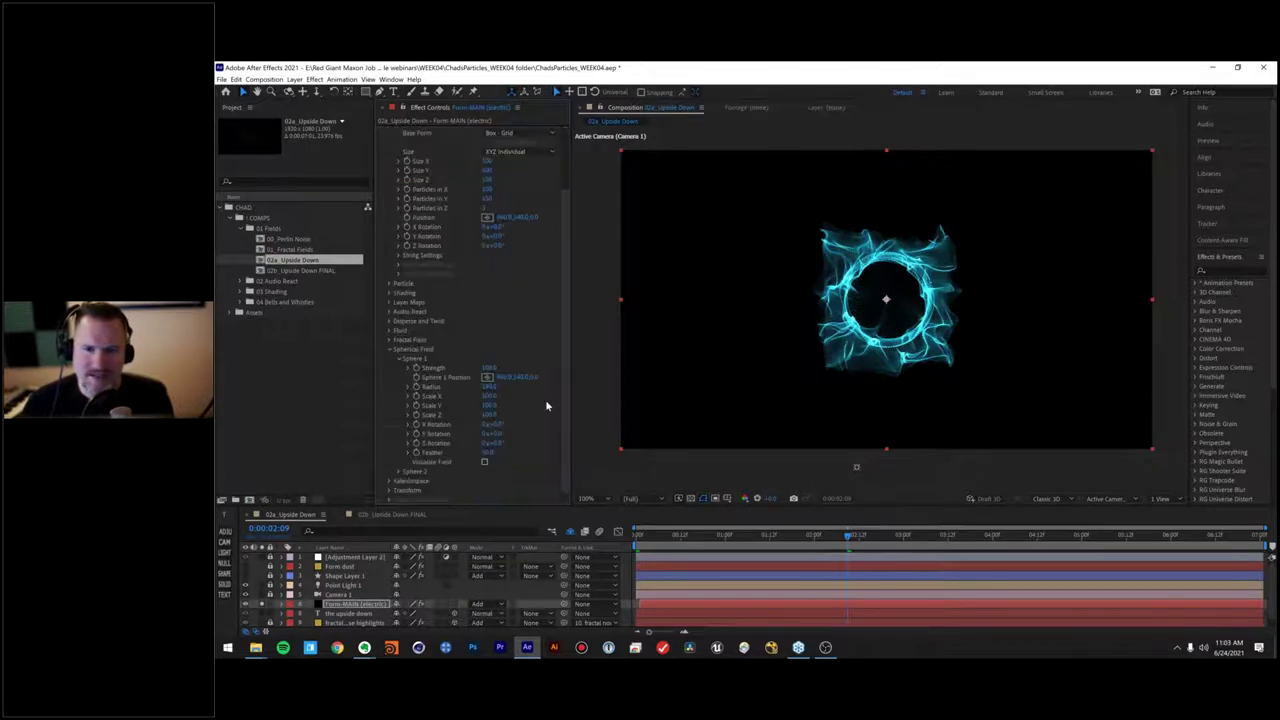
{"action": "mouse_move", "coordinate": [490, 370]}
{"action": "left_mouse_down"}
{"action": "mouse_move", "coordinate": [458, 370]}
{"action": "mouse_move", "coordinate": [505, 375]}
{"action": "left_mouse_up"}
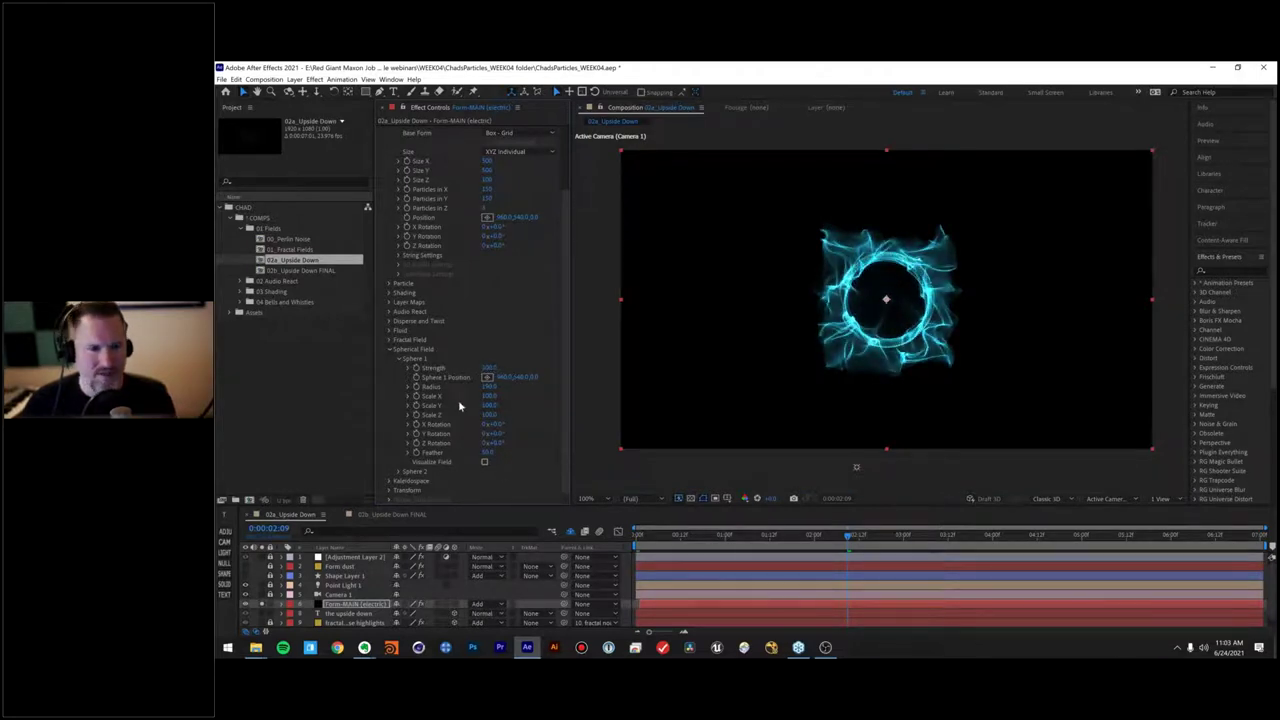
{"action": "left_click_drag", "start_coordinate": [488, 386], "coordinate": [521, 418]}
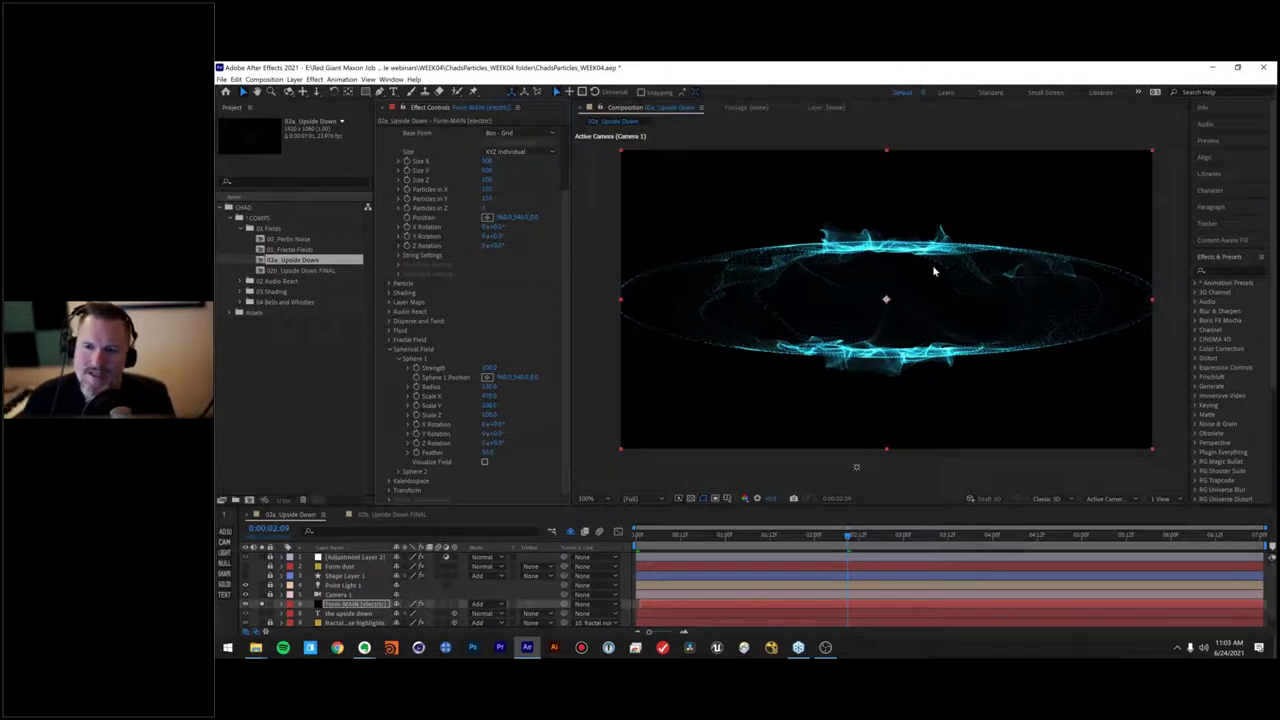
{"action": "left_click", "coordinate": [399, 515]}
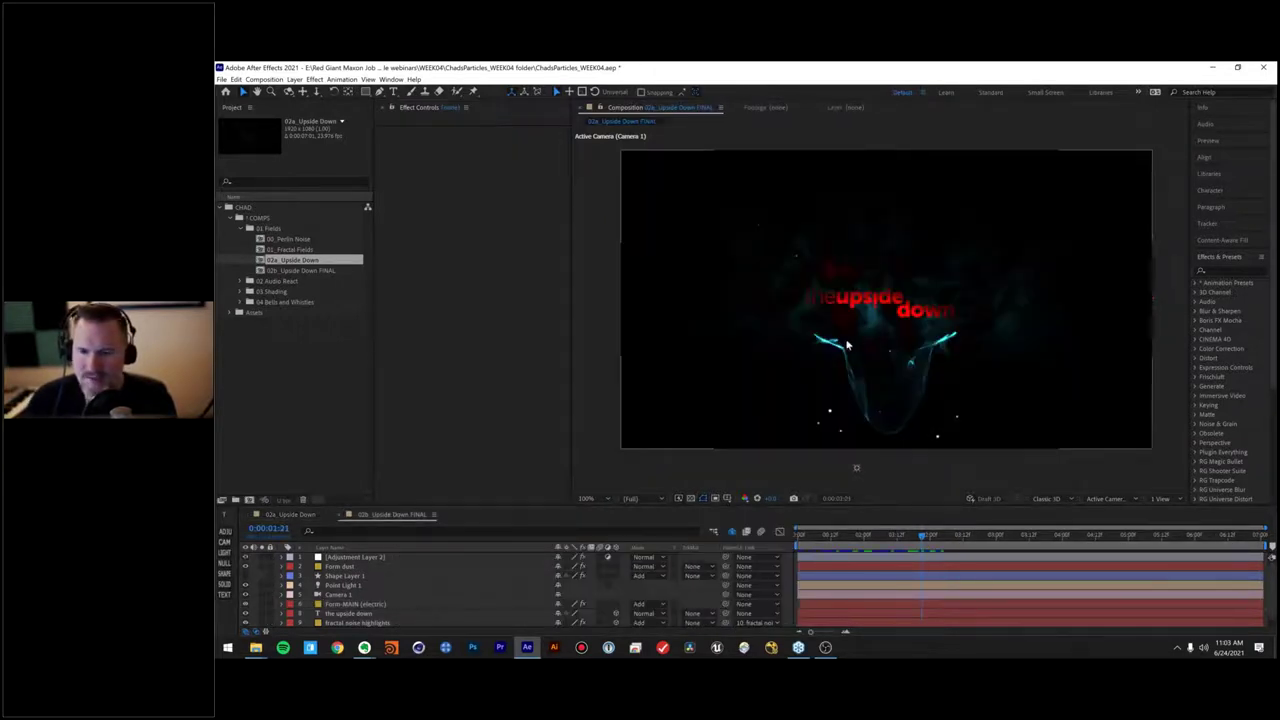
{"action": "key", "text": "period"}
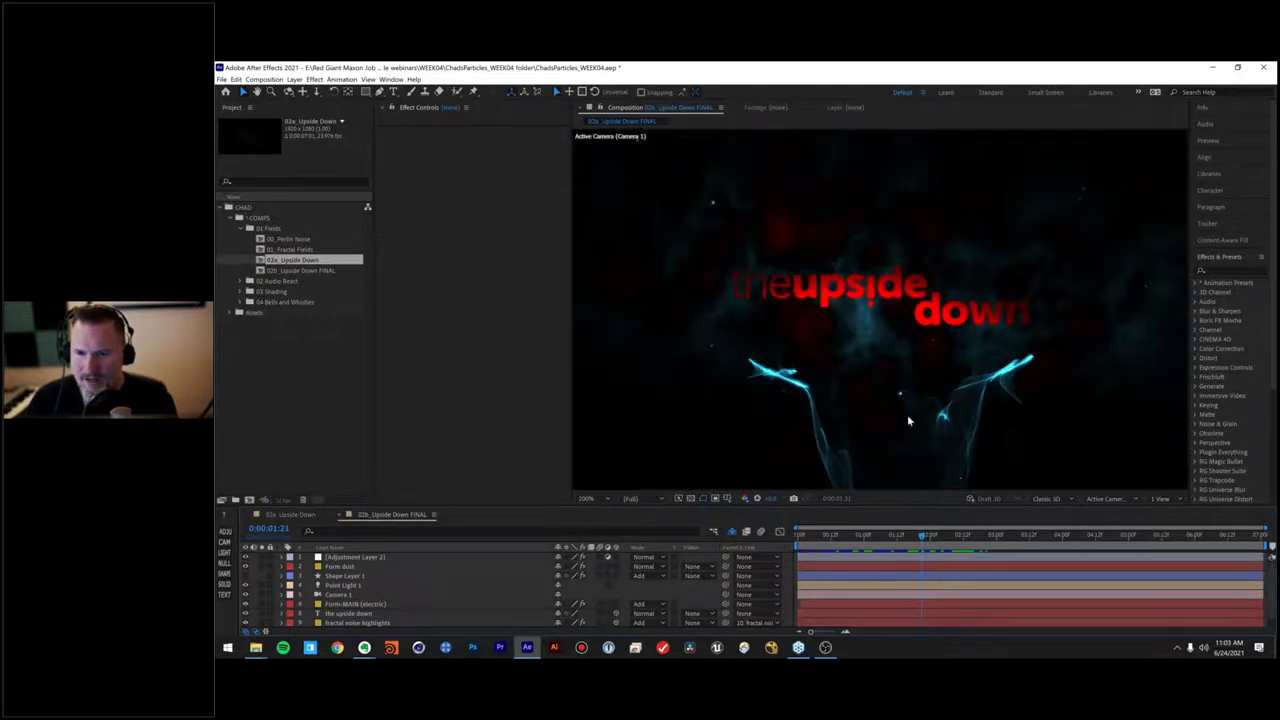
{"action": "left_click_drag", "start_coordinate": [909, 377], "coordinate": [885, 242]}
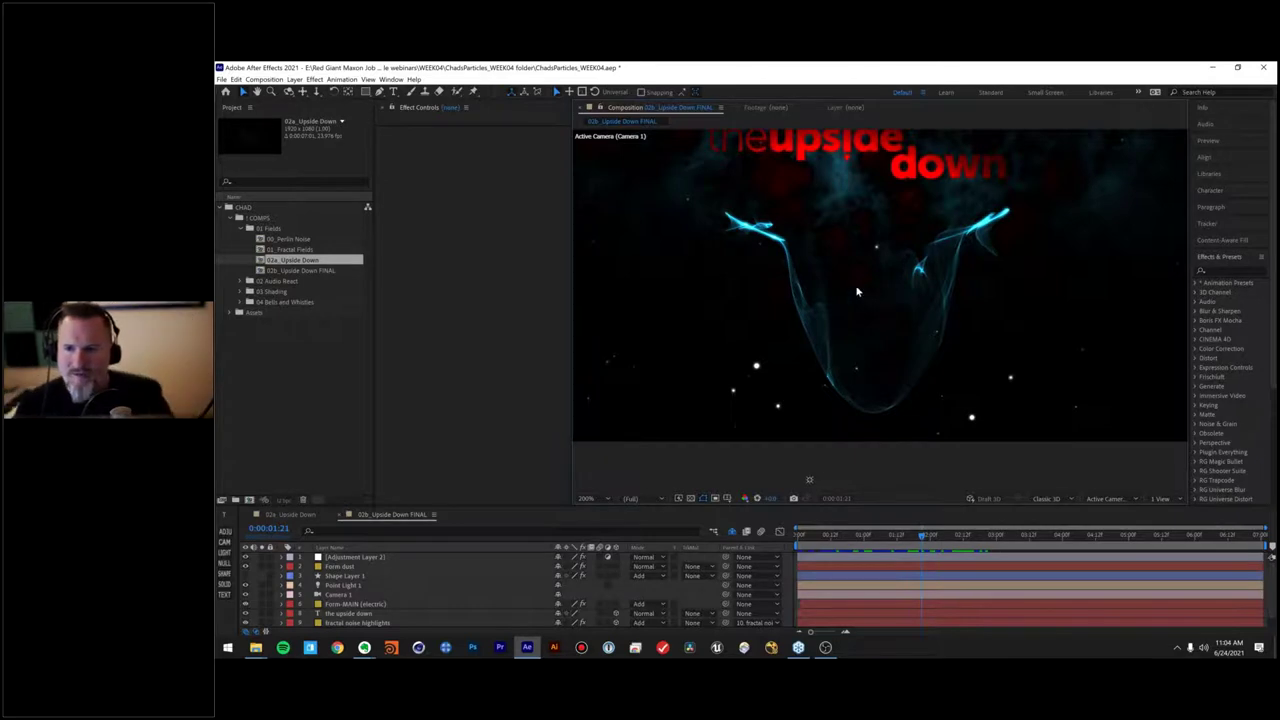
{"action": "left_click", "coordinate": [300, 514]}
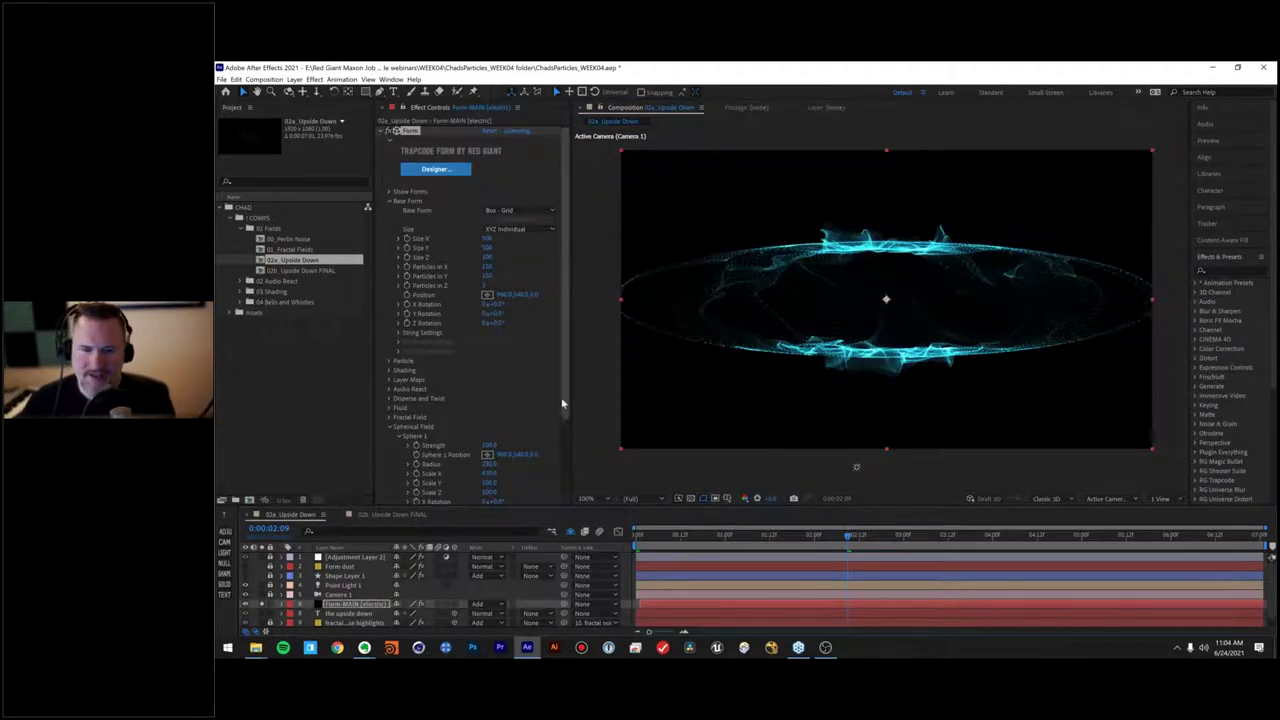
Step: Reset Sphere 1's Radius to 0, scrub it back into a ring, and raise the feather
{"action": "left_click", "coordinate": [489, 465]}
{"action": "type", "text": "0"}
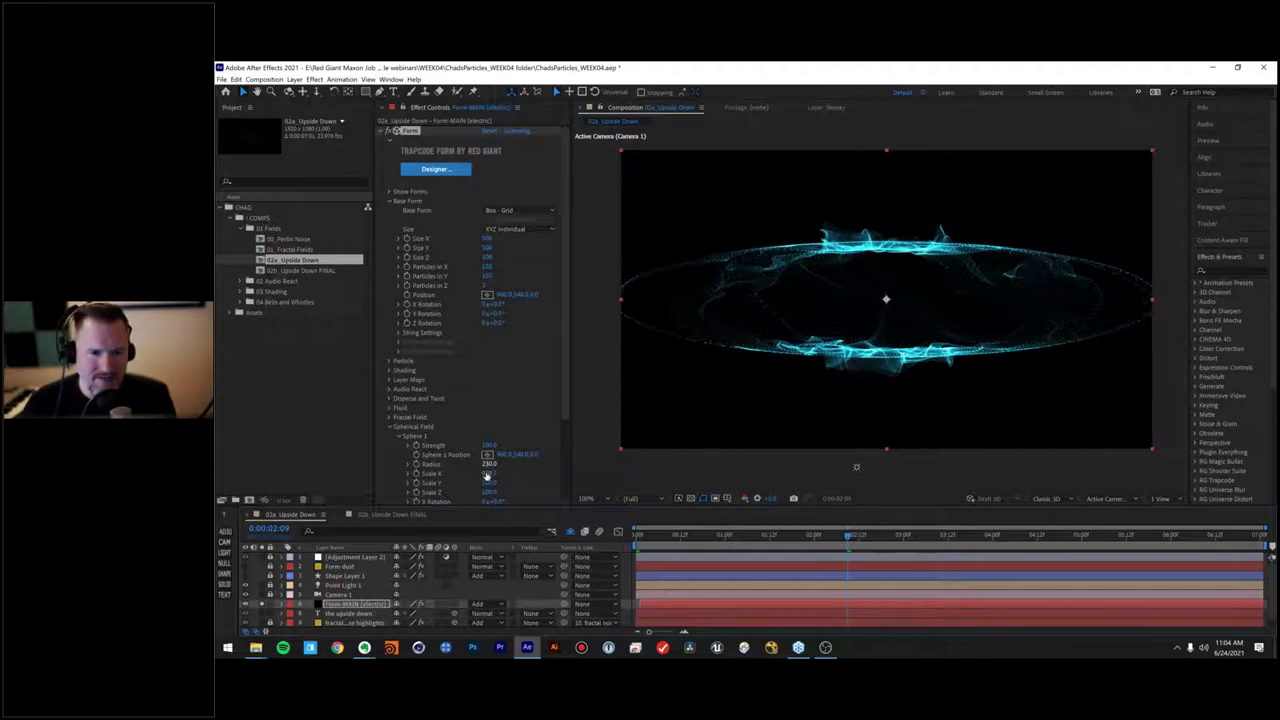
{"action": "key", "text": "Return"}
{"action": "left_click_drag", "start_coordinate": [489, 465], "coordinate": [514, 460]}
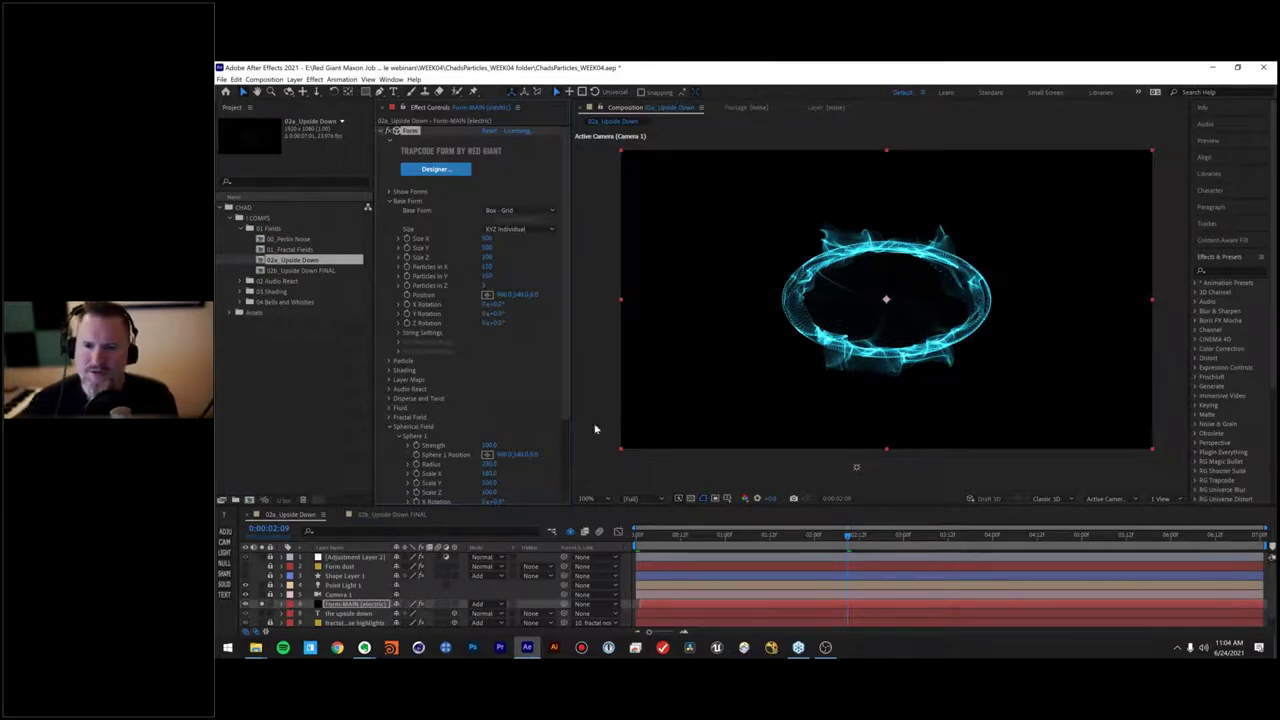
{"action": "scroll", "coordinate": [525, 400], "scroll_direction": "down", "scroll_amount": 5}
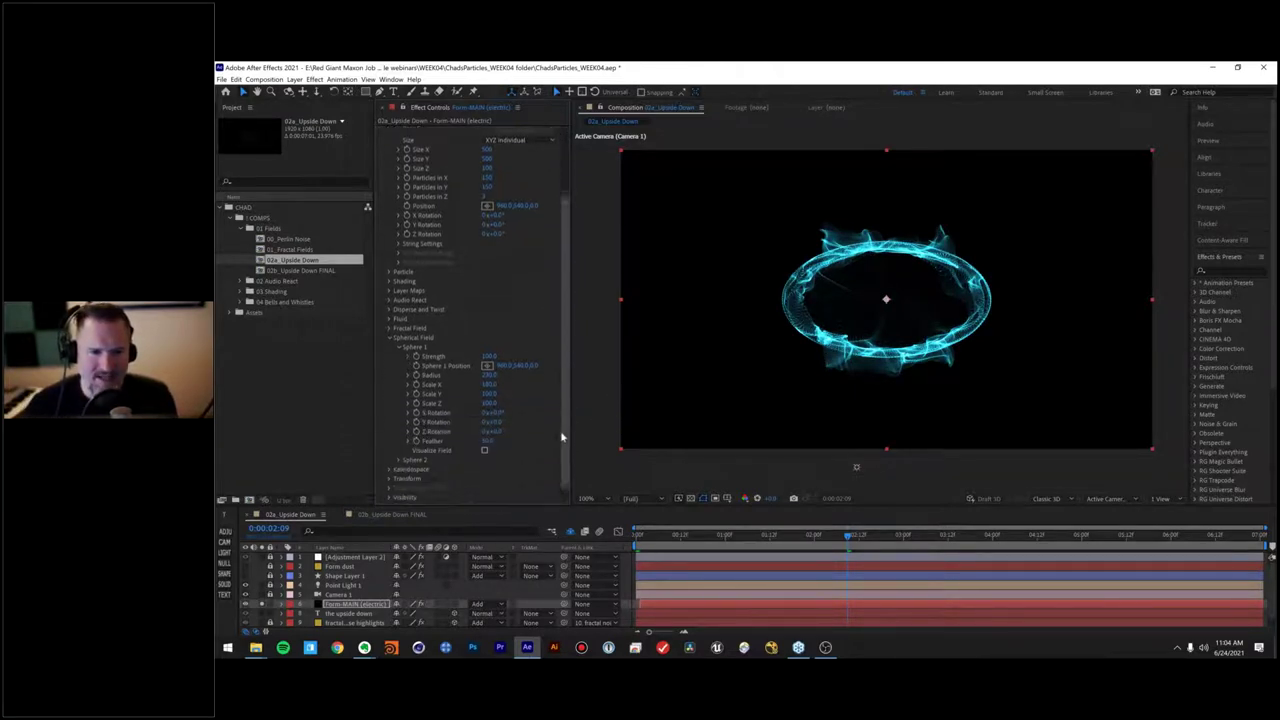
{"action": "left_click_drag", "start_coordinate": [488, 436], "coordinate": [418, 437]}
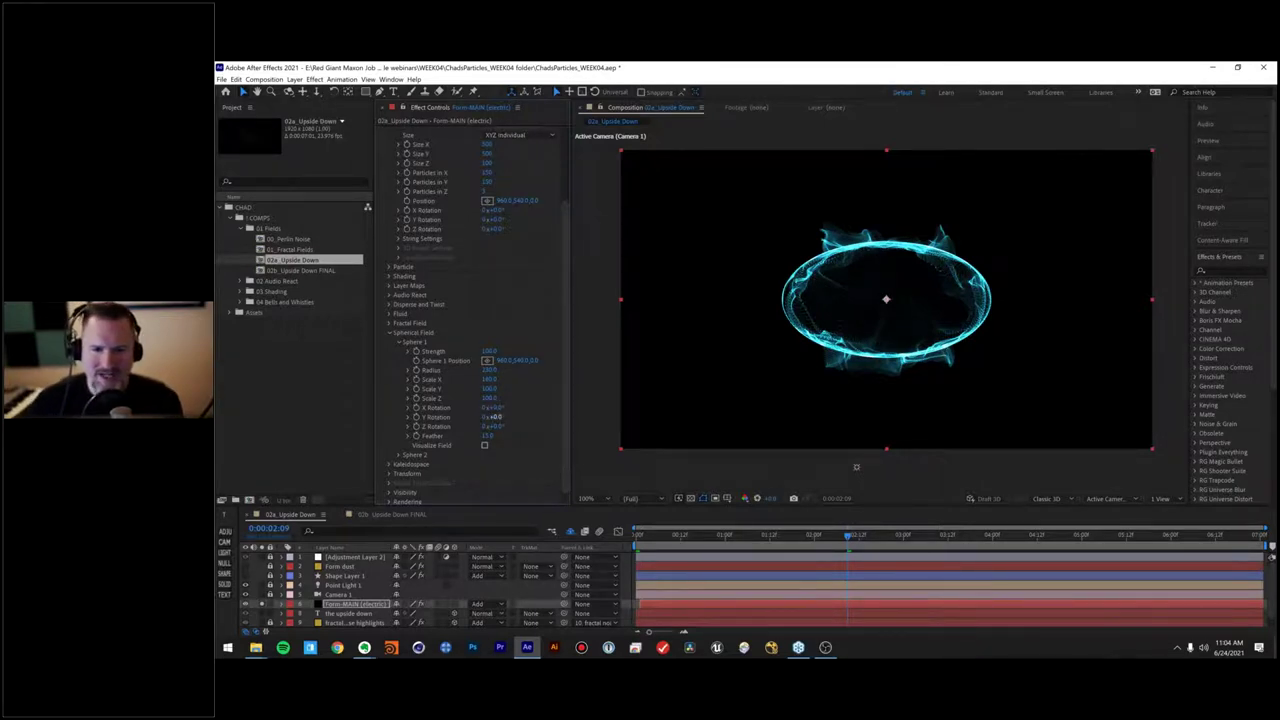
Step: Try tilting the sphere field around X, undo it, and toggle the field visualization
{"action": "left_click_drag", "start_coordinate": [505, 407], "coordinate": [586, 421]}
{"action": "key", "text": "ctrl+z"}
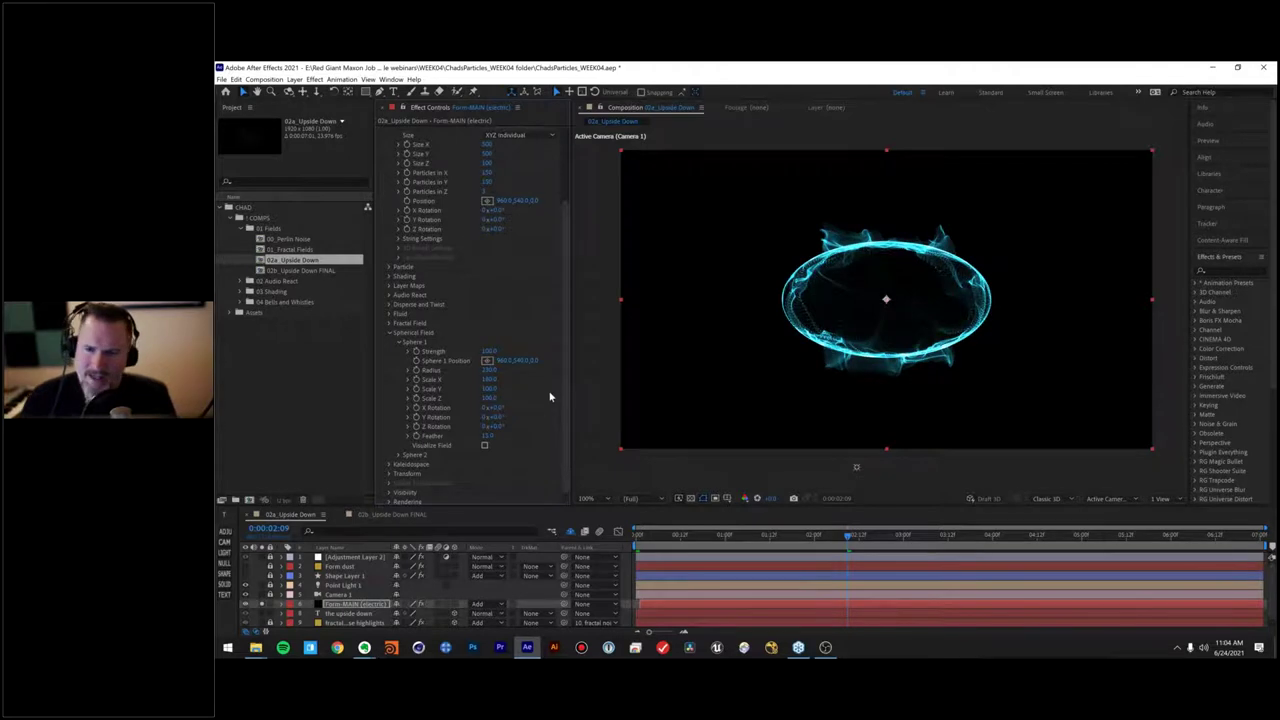
{"action": "left_click", "coordinate": [484, 446]}
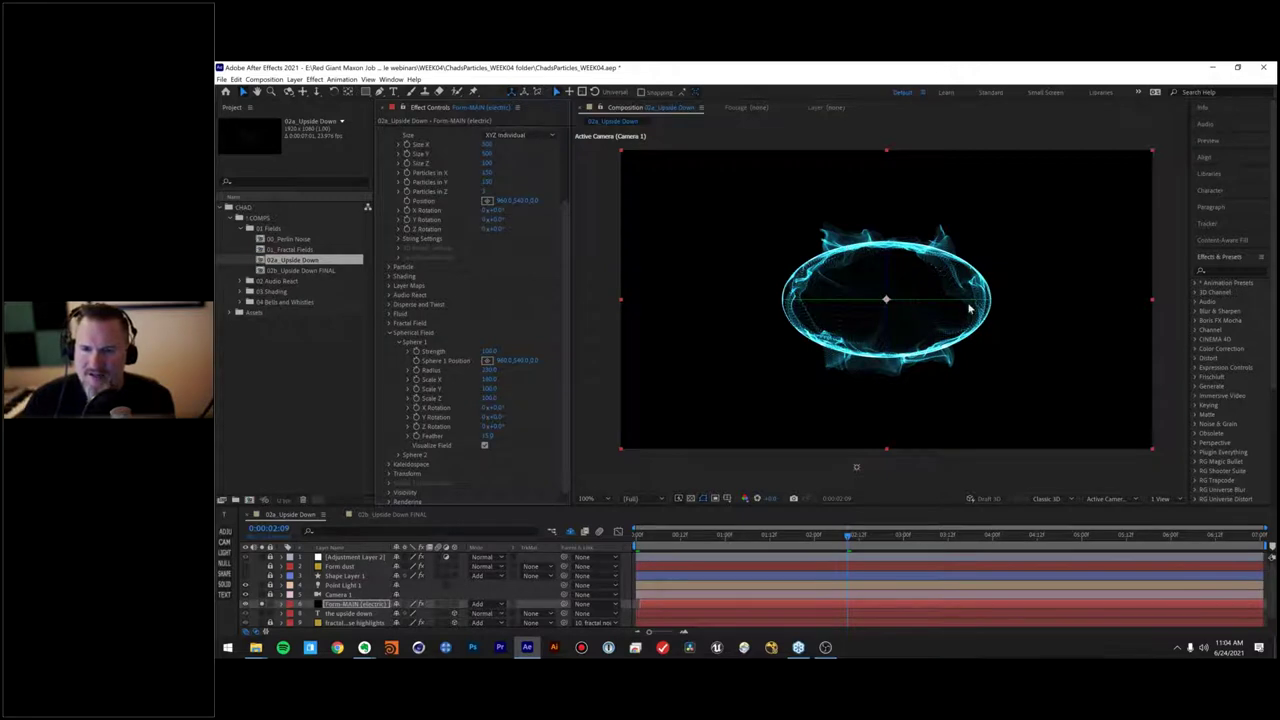
{"action": "left_click", "coordinate": [484, 446]}
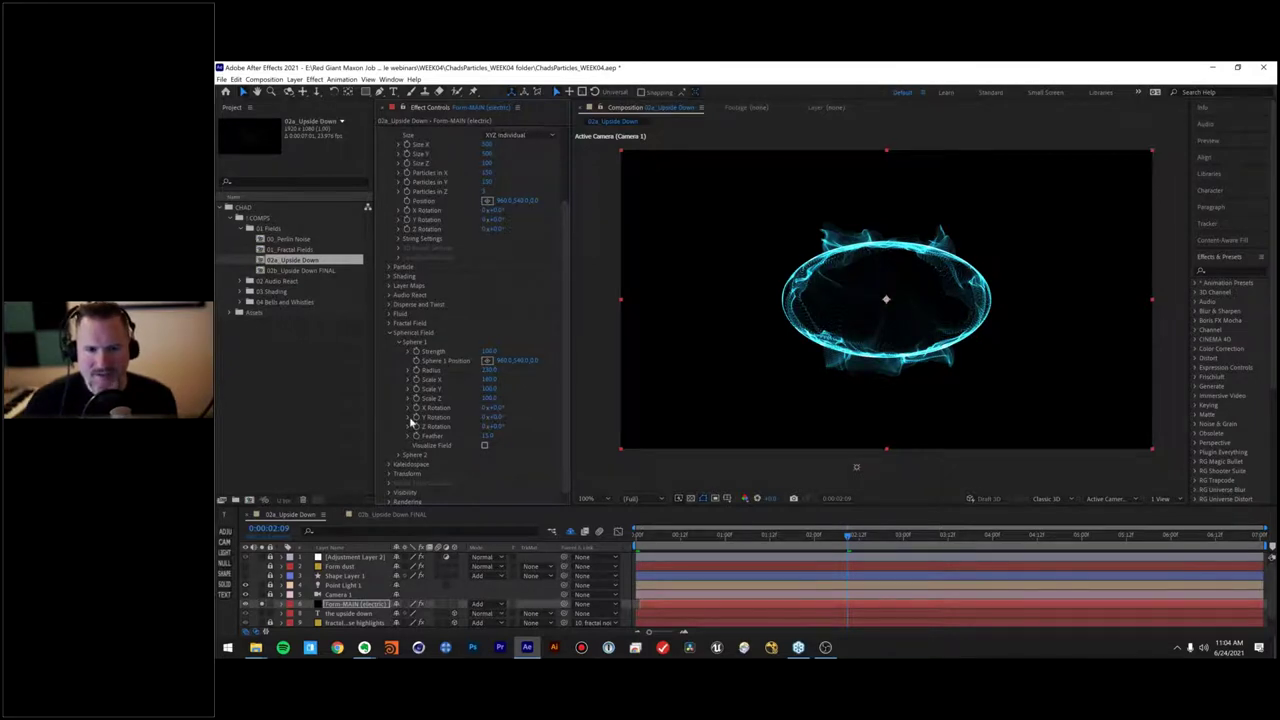
Step: Centre the spherical field with Sphere 1 Position X at 960
{"action": "left_click_drag", "start_coordinate": [505, 360], "coordinate": [781, 409]}
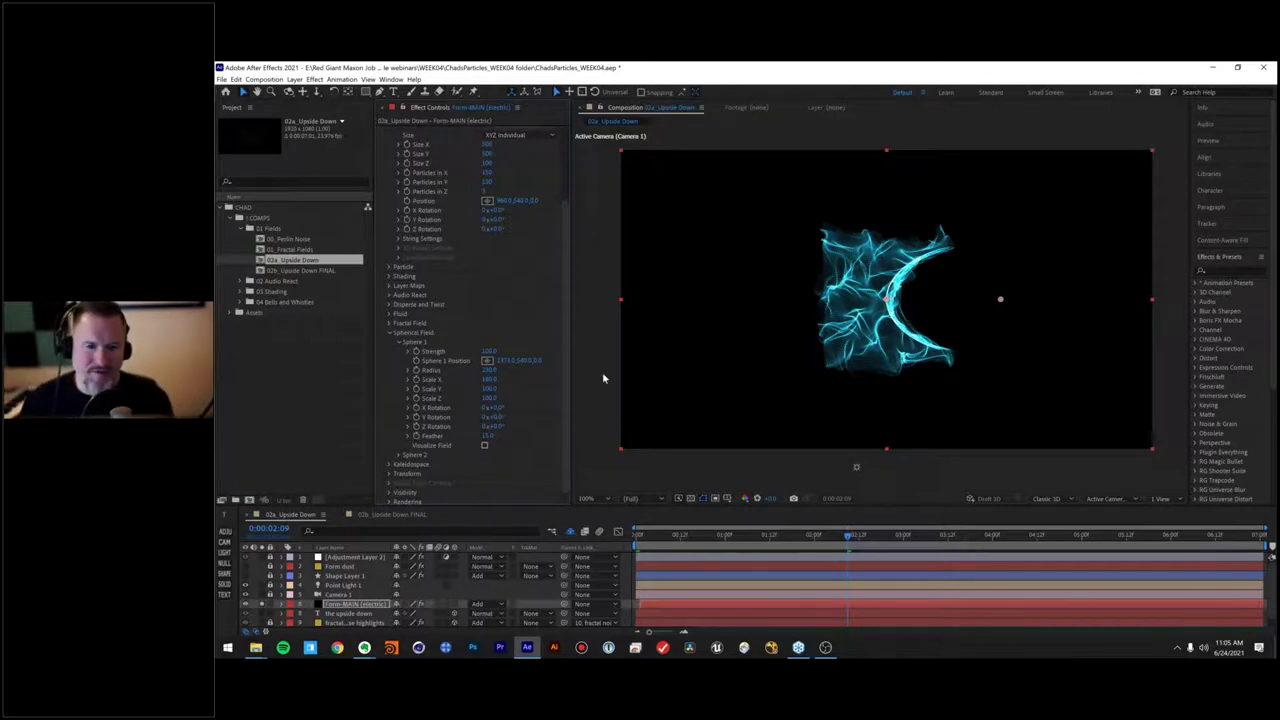
{"action": "left_click", "coordinate": [507, 364]}
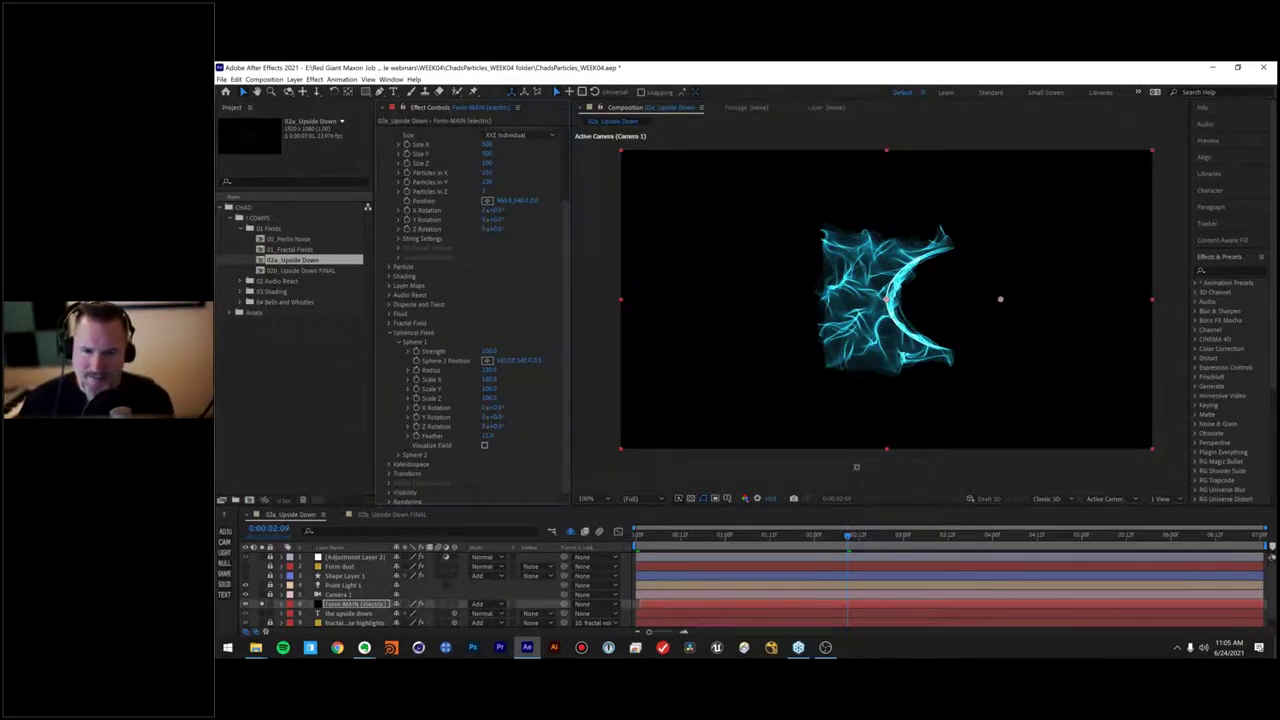
{"action": "type", "text": "960"}
{"action": "key", "text": "Return"}
Step: Raise the sphere's feather to 15 with the field visualized, then lower its Radius
{"action": "left_click", "coordinate": [484, 445]}
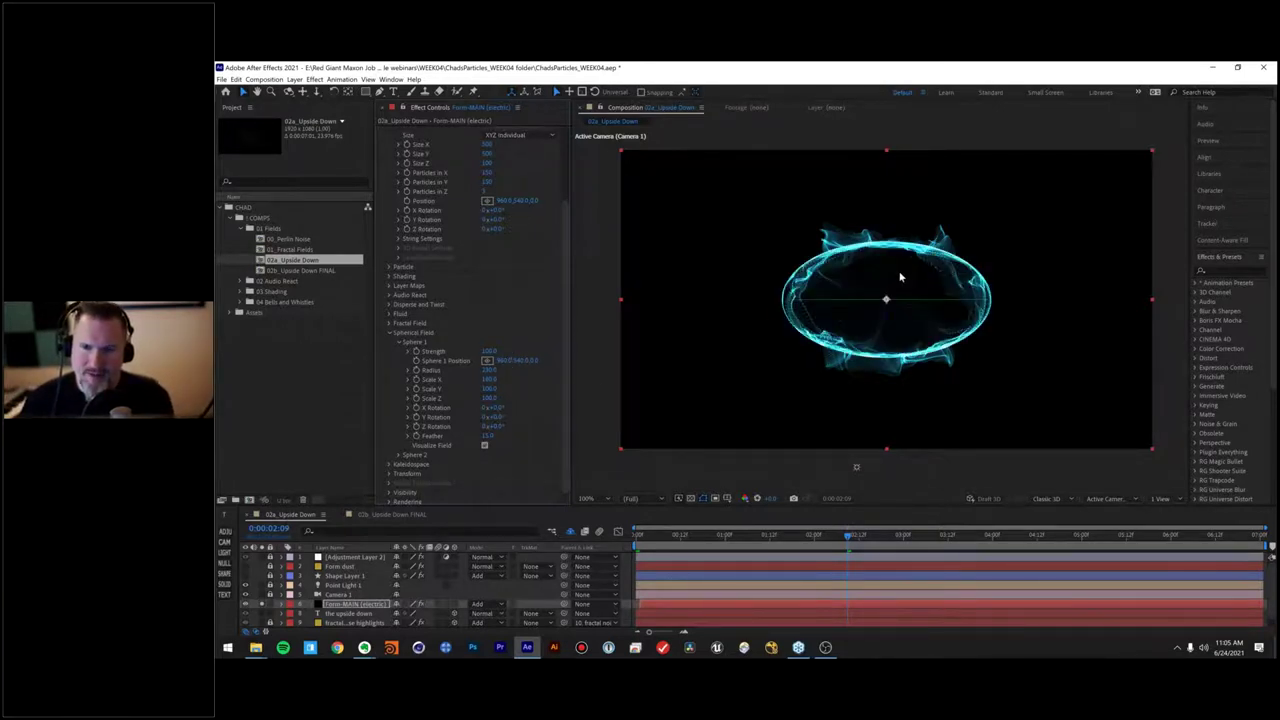
{"action": "left_click_drag", "start_coordinate": [488, 436], "coordinate": [505, 436]}
{"action": "left_click", "coordinate": [485, 446]}
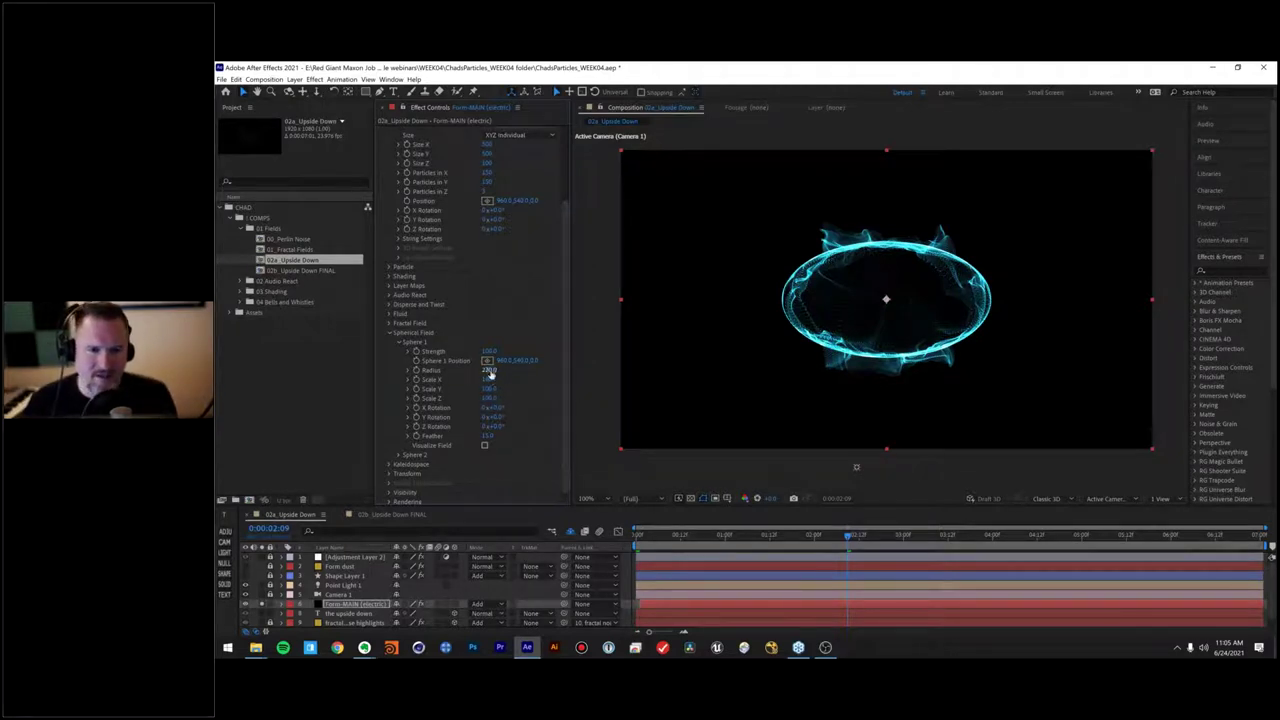
{"action": "left_click_drag", "start_coordinate": [489, 370], "coordinate": [547, 418]}
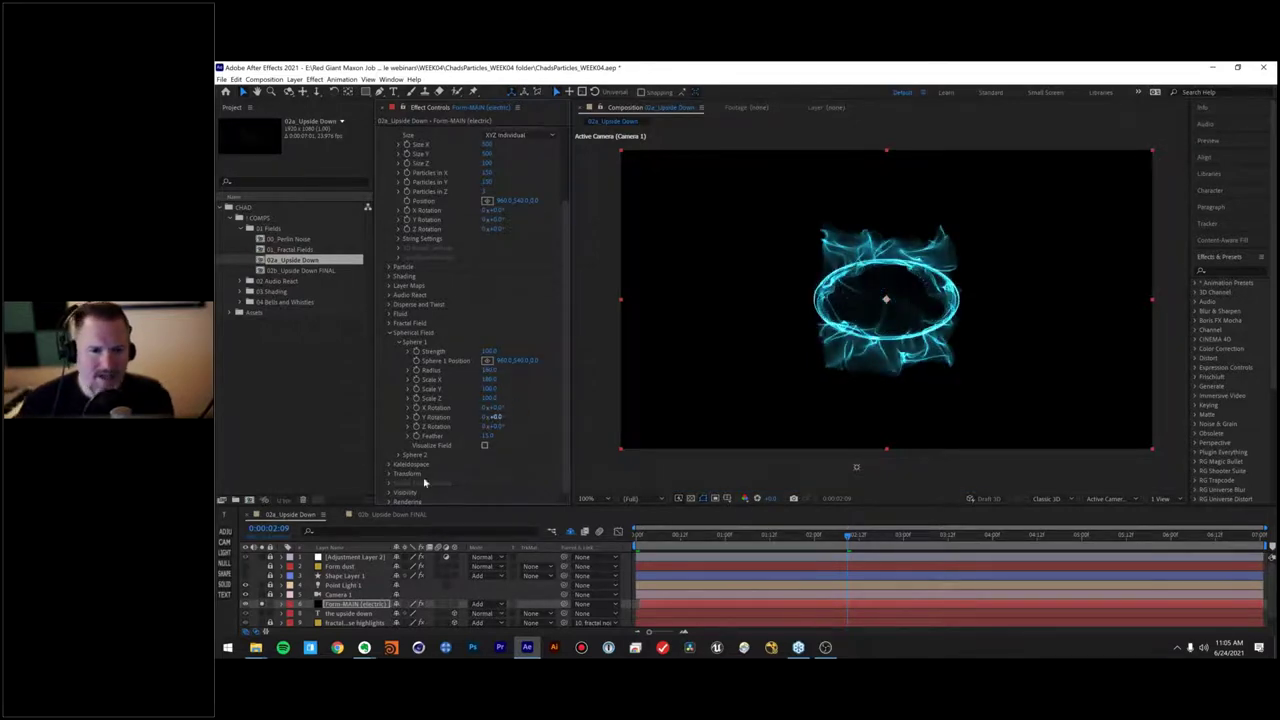
Step: Open the 03_Audio Reaction Basics comp from the 02 Audio React folder
{"action": "left_click", "coordinate": [248, 229]}
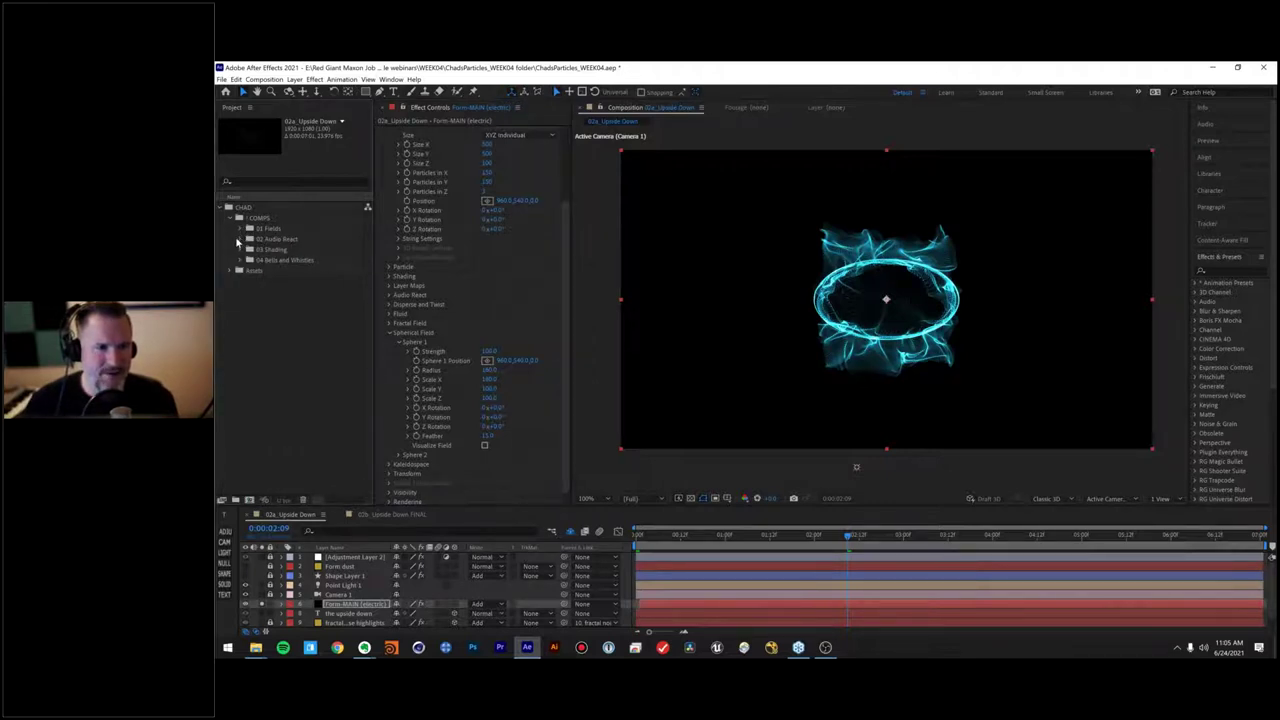
{"action": "left_click", "coordinate": [239, 240]}
{"action": "left_click", "coordinate": [287, 241]}
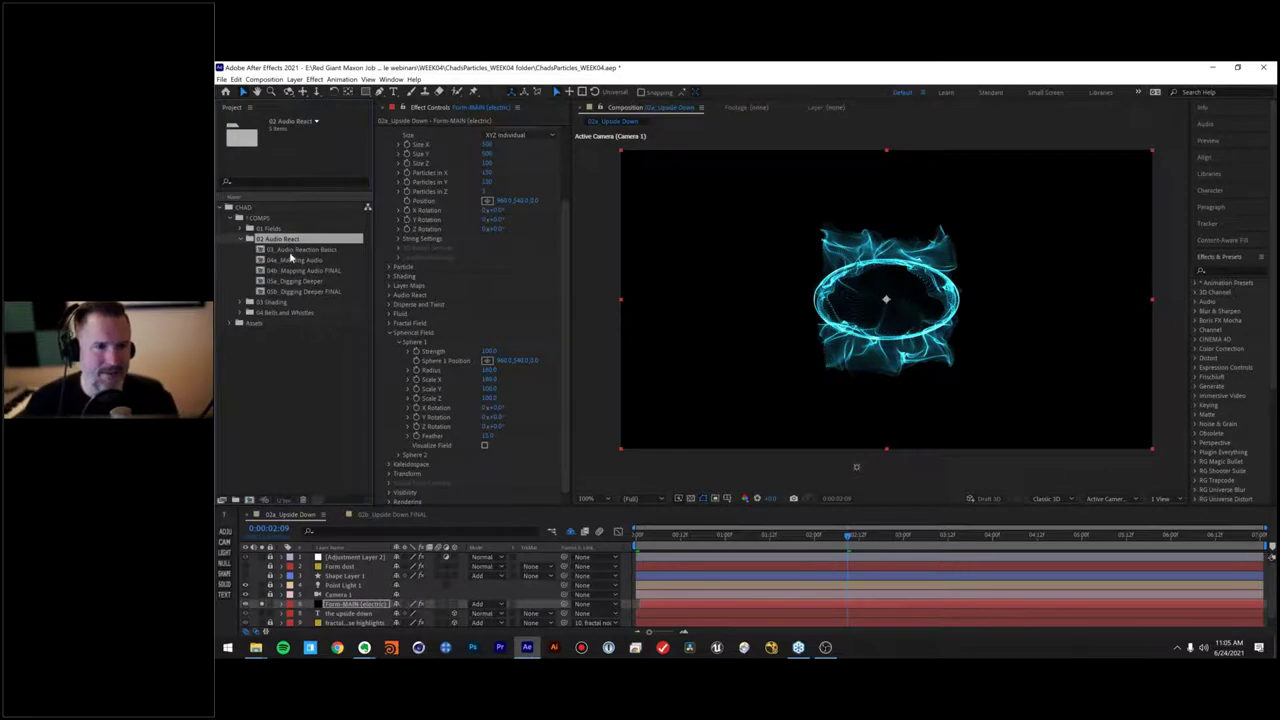
{"action": "left_click", "coordinate": [288, 251]}
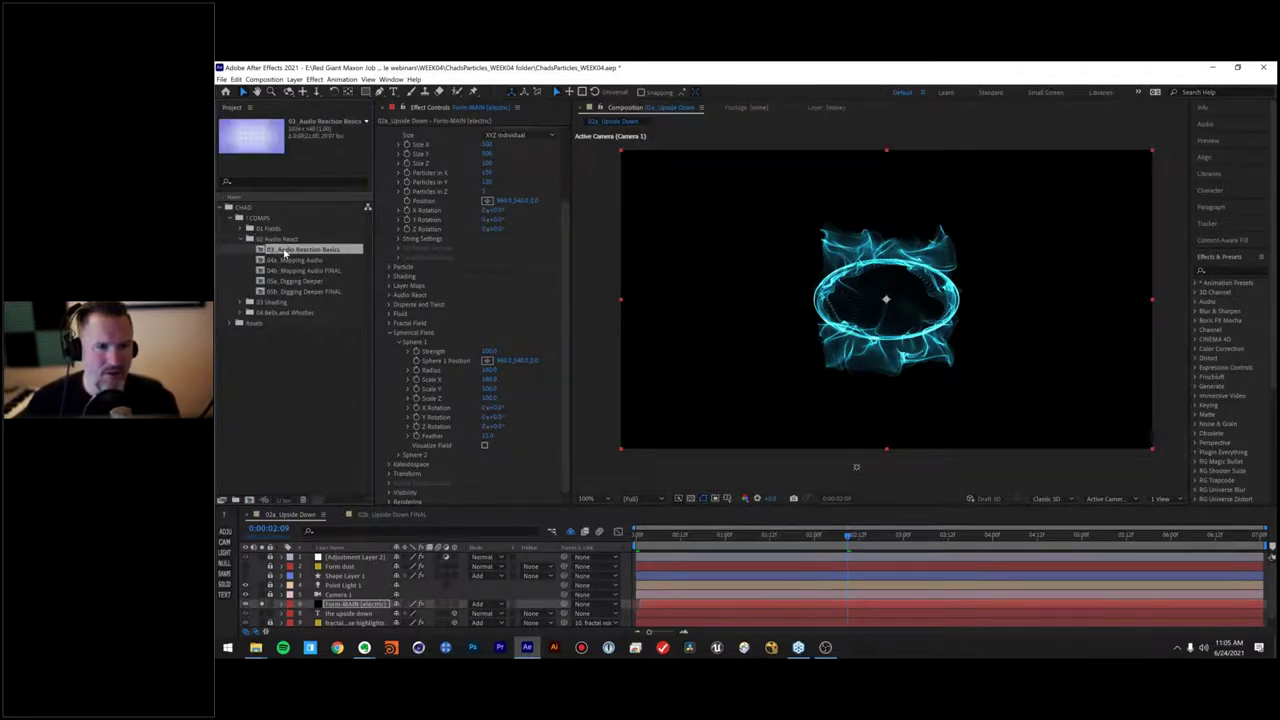
{"action": "double_click", "coordinate": [262, 252]}
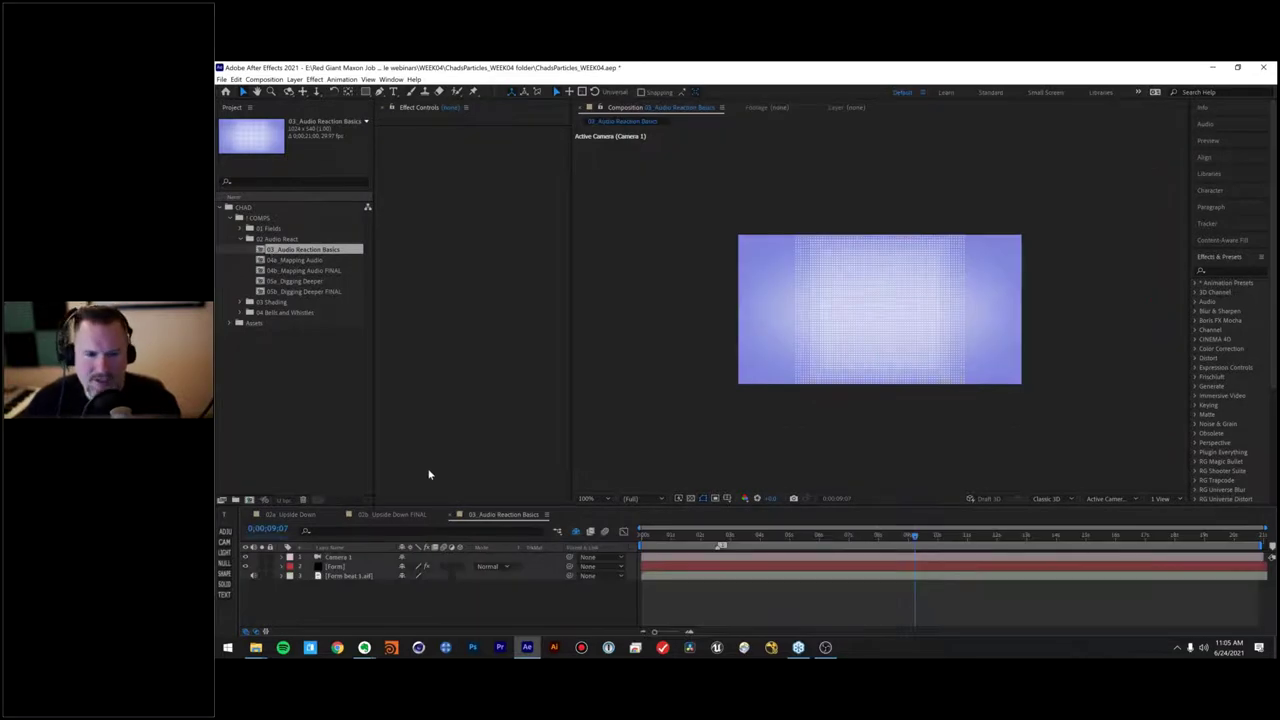
Step: Zoom the viewer to 200% and preview the comp from the start
{"action": "left_click_drag", "start_coordinate": [662, 537], "coordinate": [722, 537]}
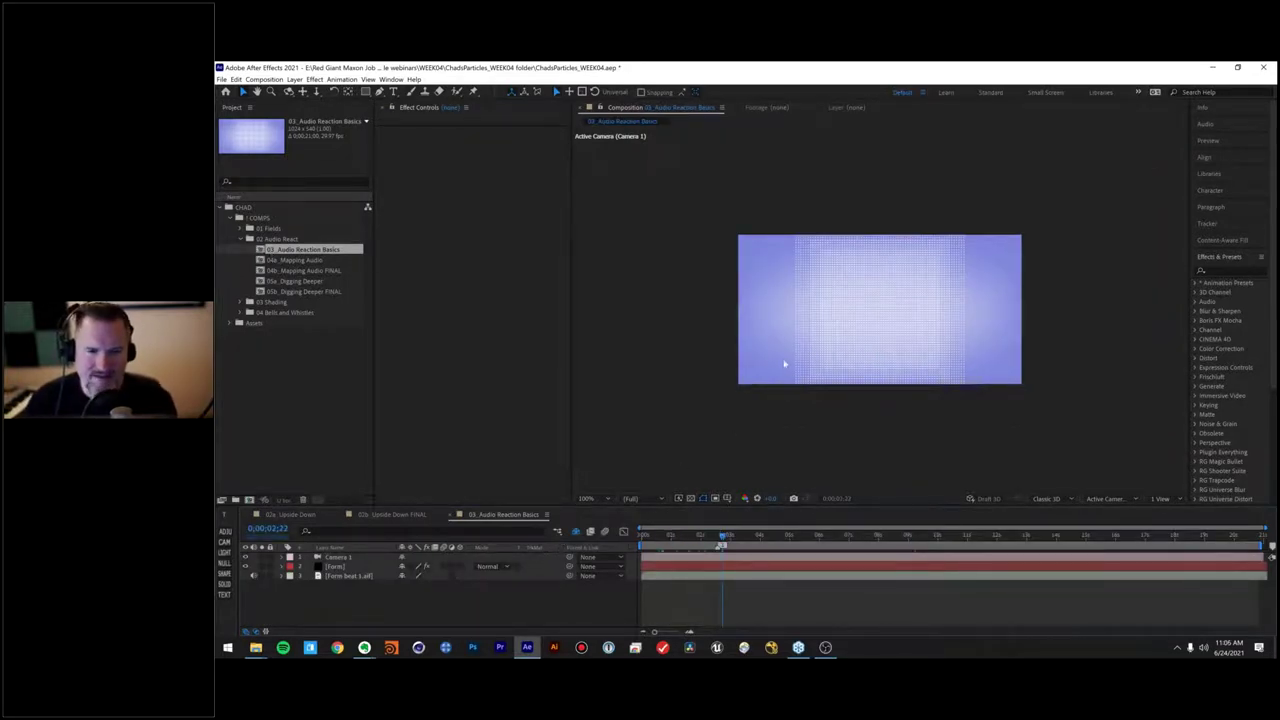
{"action": "key", "text": "period"}
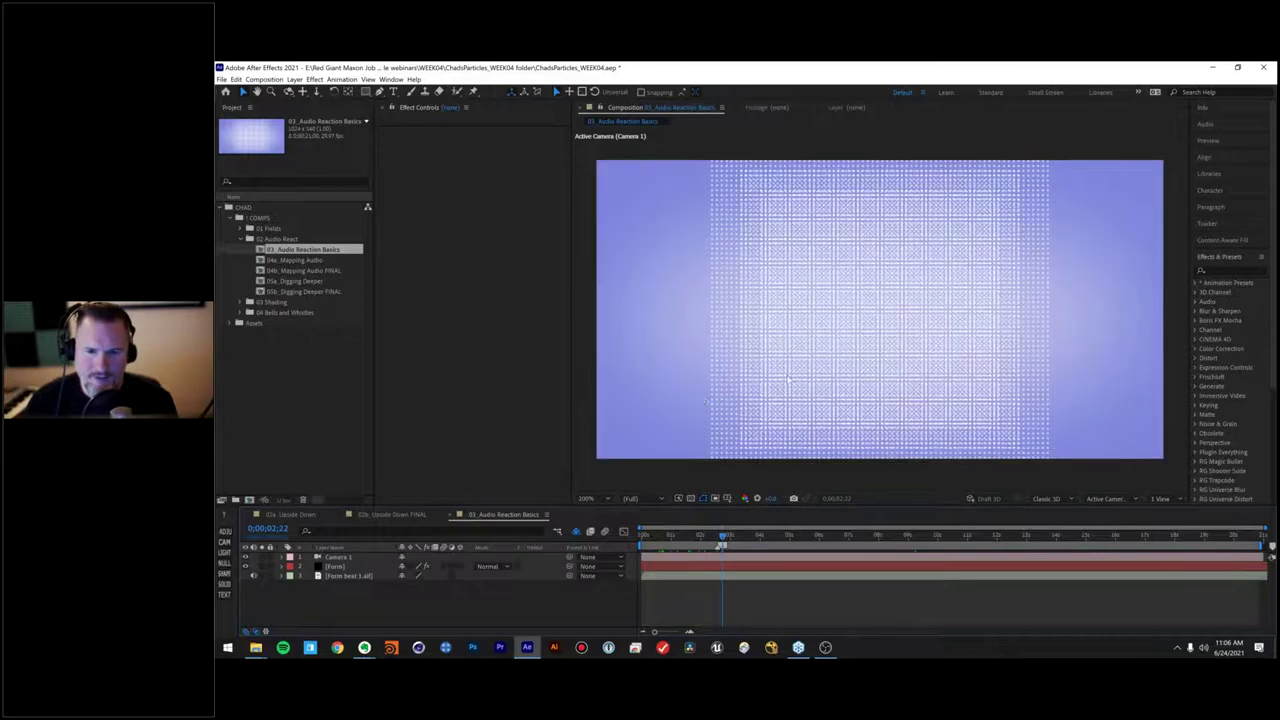
{"action": "left_click", "coordinate": [354, 557]}
{"action": "left_click_drag", "start_coordinate": [651, 537], "coordinate": [697, 537]}
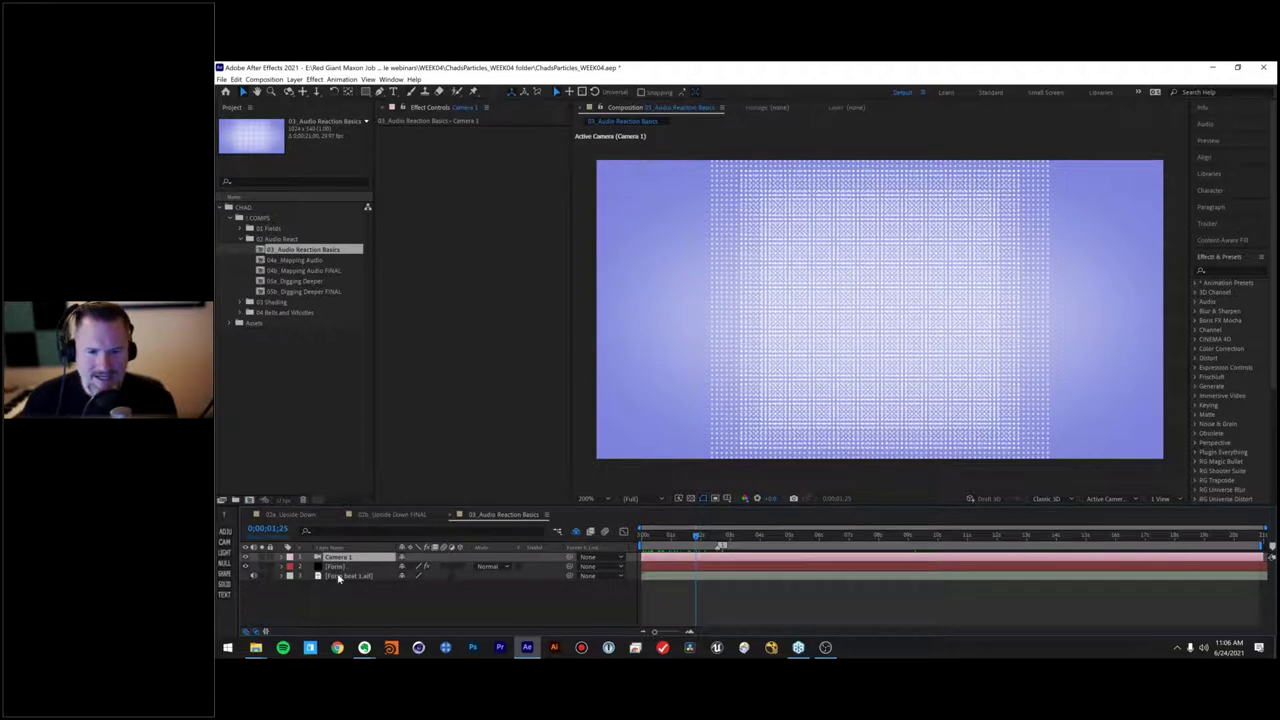
{"action": "left_click", "coordinate": [641, 537]}
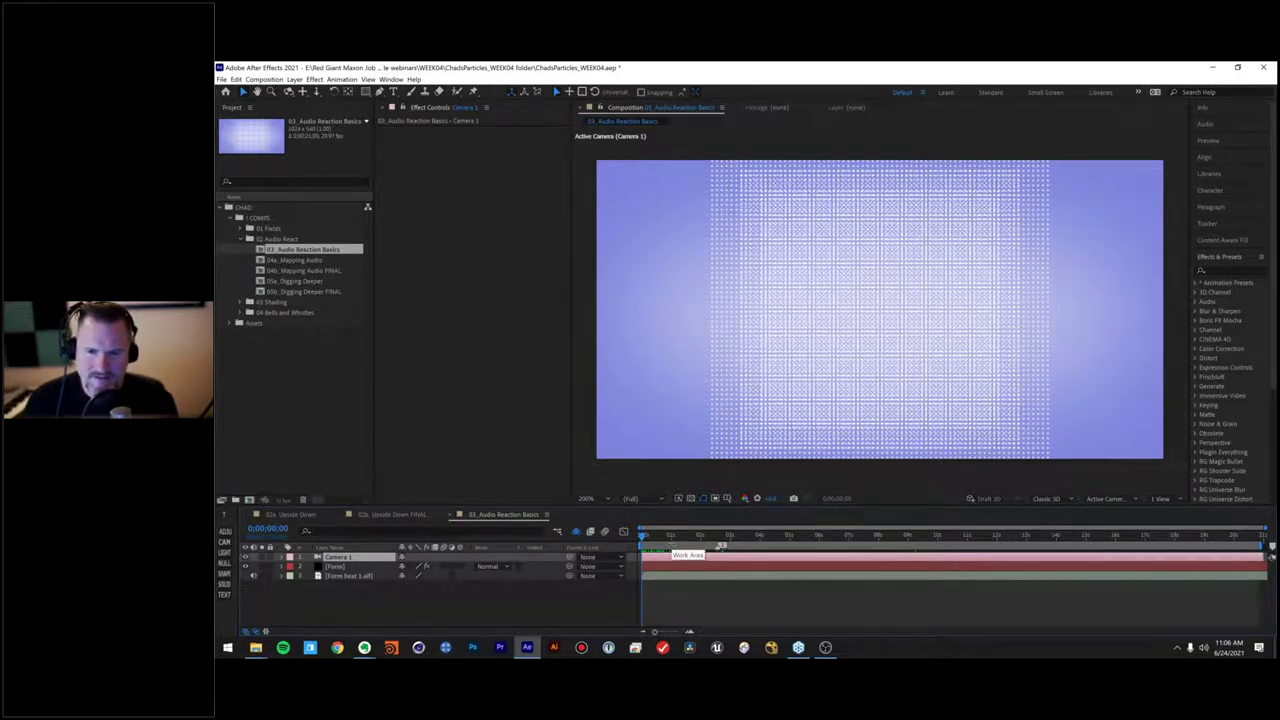
{"action": "key", "text": "space"}
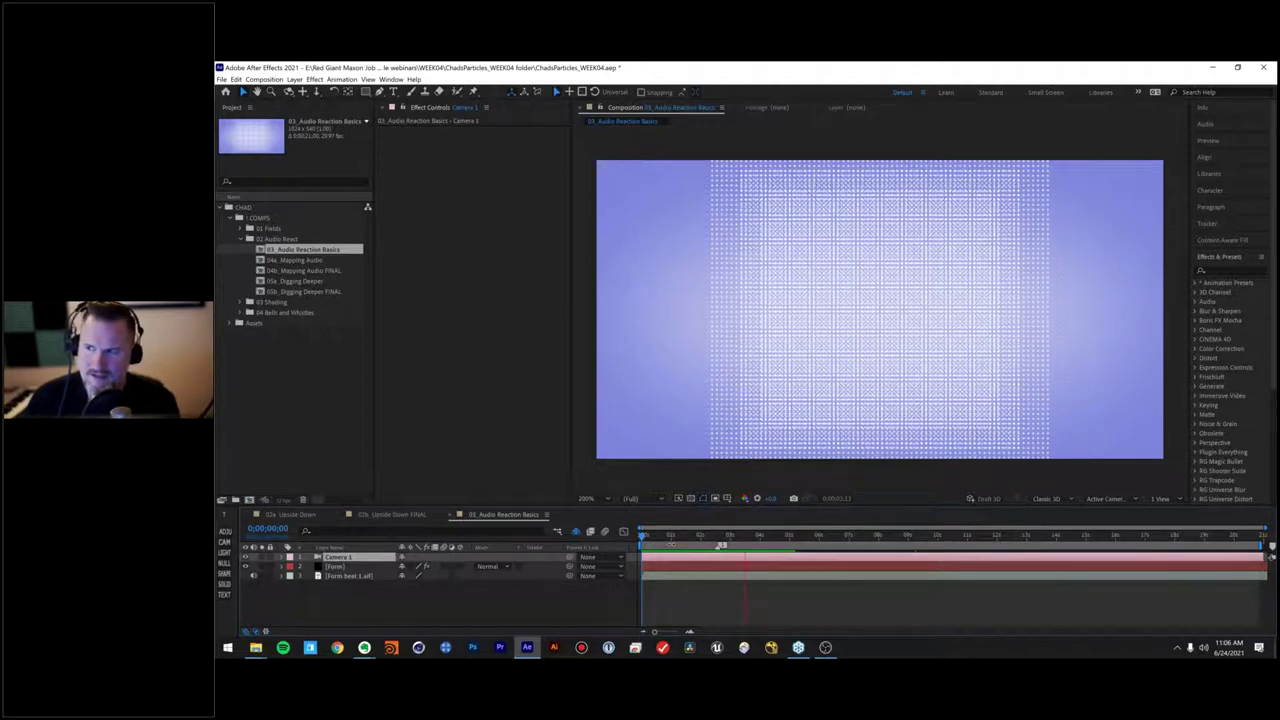
{"action": "key", "text": "space"}
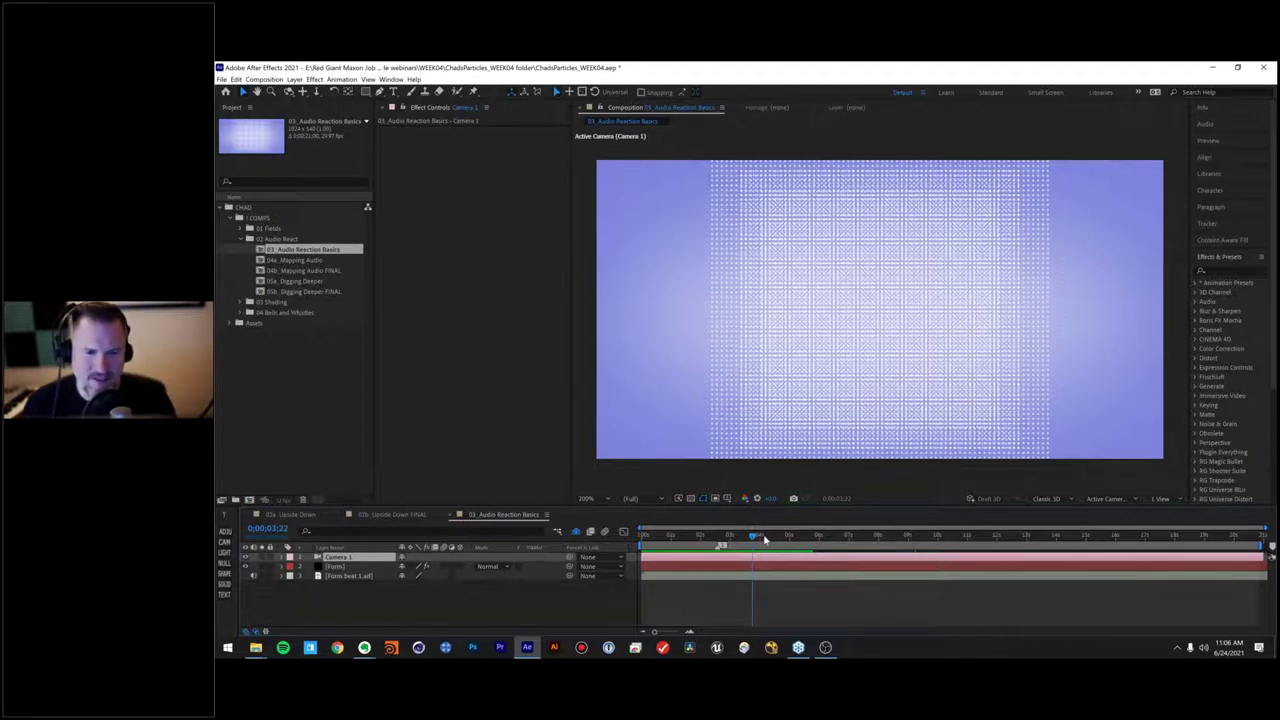
{"action": "left_click", "coordinate": [643, 537]}
{"action": "mouse_move", "coordinate": [643, 537]}
{"action": "left_mouse_down"}
{"action": "mouse_move", "coordinate": [700, 537]}
{"action": "mouse_move", "coordinate": [643, 537]}
{"action": "left_mouse_up"}
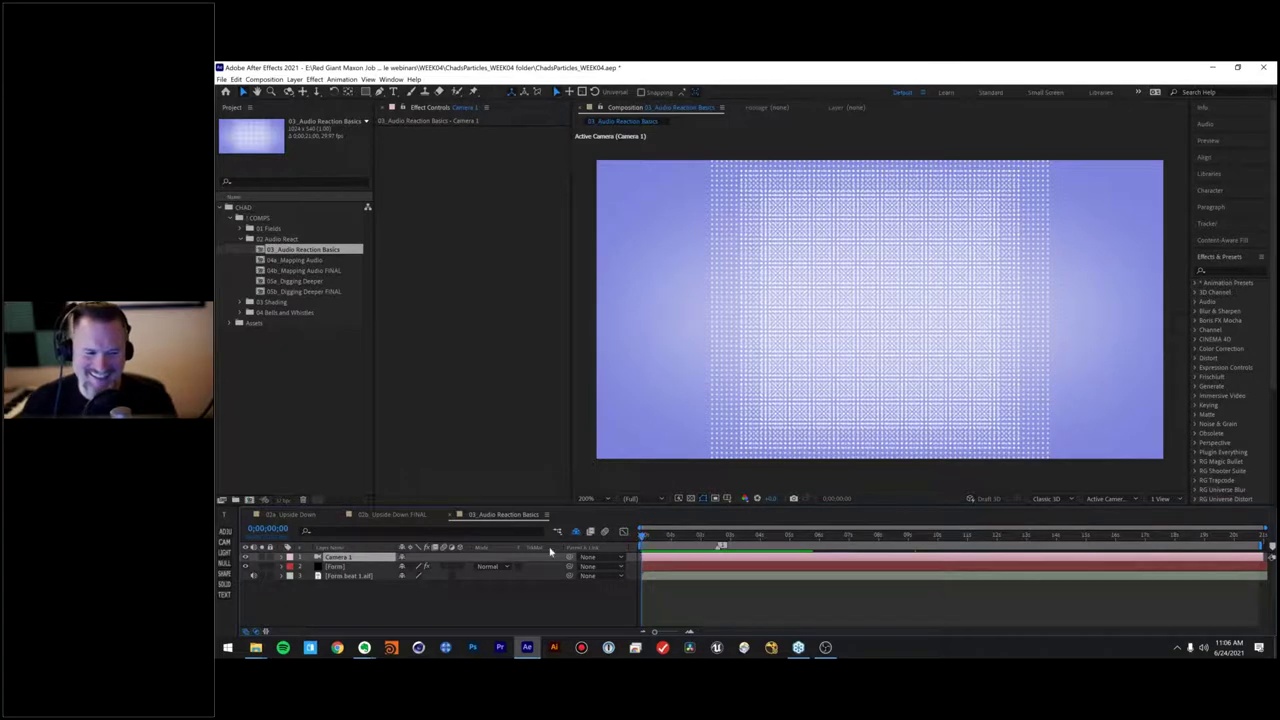
Step: Reveal the Form beat 1.aif waveform and enlarge the timeline panel to see it
{"action": "left_click", "coordinate": [445, 568]}
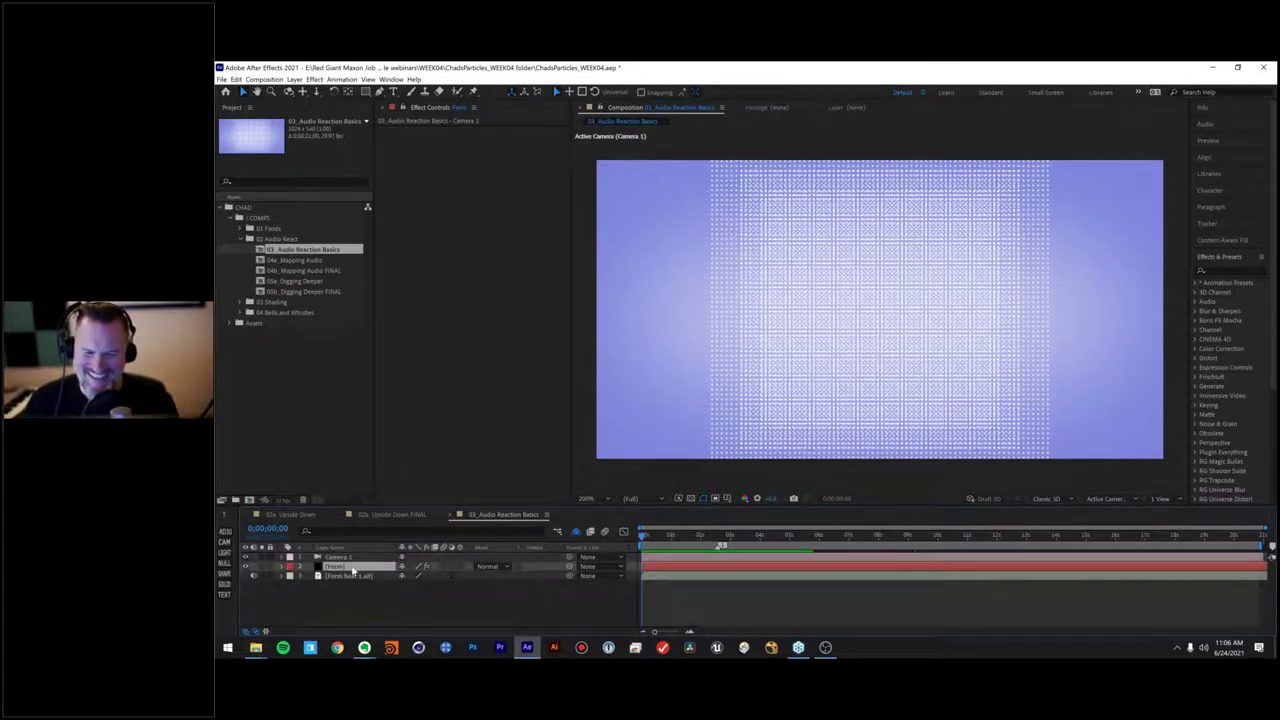
{"action": "left_click_drag", "start_coordinate": [674, 538], "coordinate": [641, 538]}
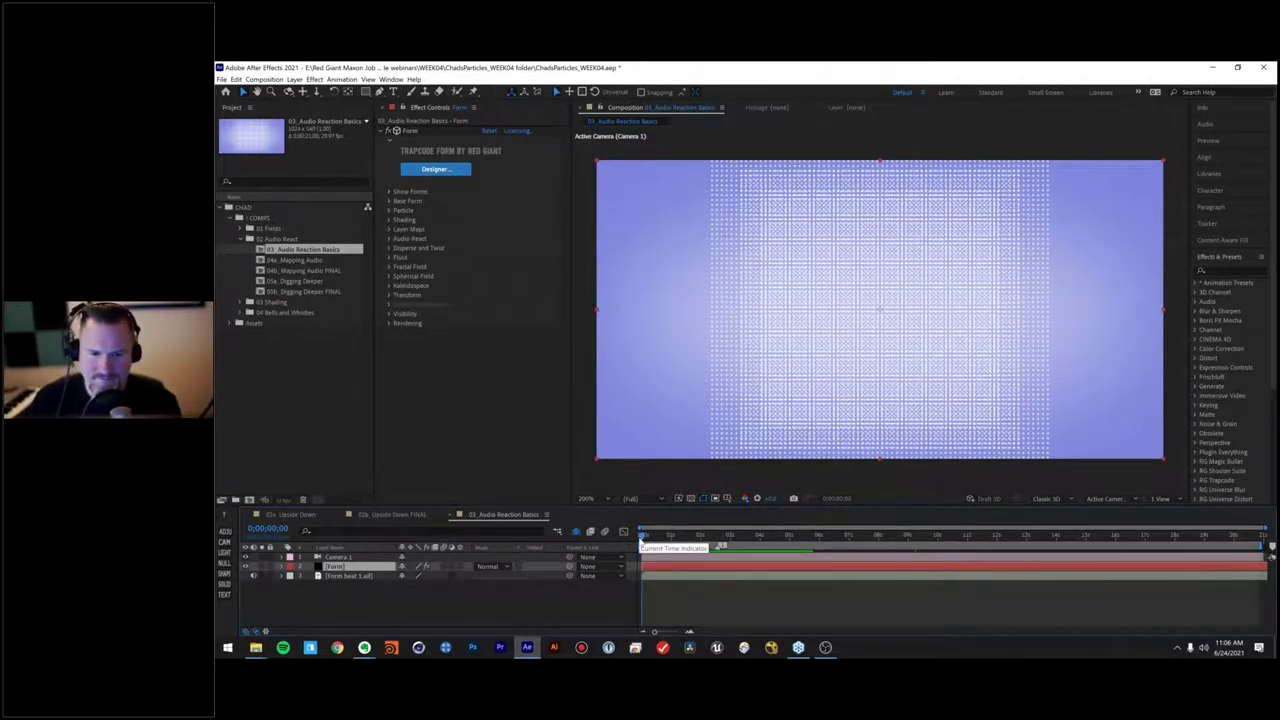
{"action": "left_click", "coordinate": [367, 580]}
{"action": "key", "text": "l"}
{"action": "key", "text": "l"}
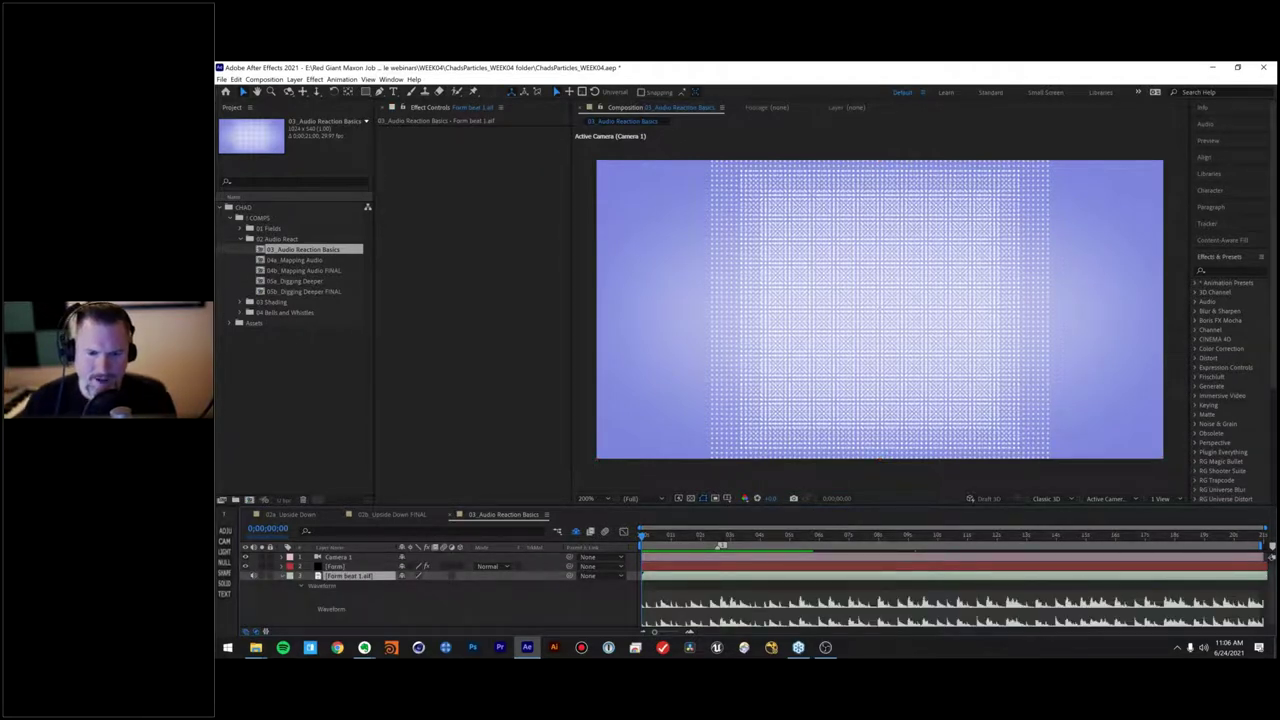
{"action": "left_click_drag", "start_coordinate": [531, 504], "coordinate": [525, 462]}
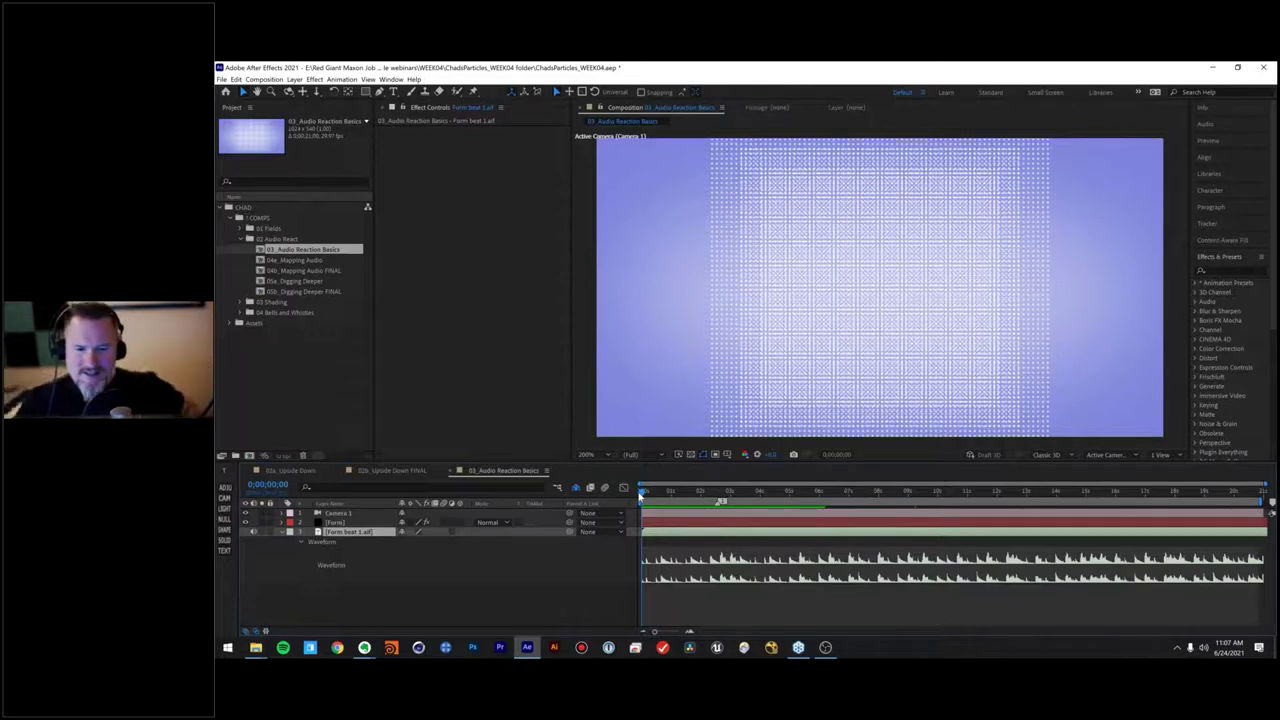
Step: Preview the beat, return to the start, and select the Form layer
{"action": "key", "text": "space"}
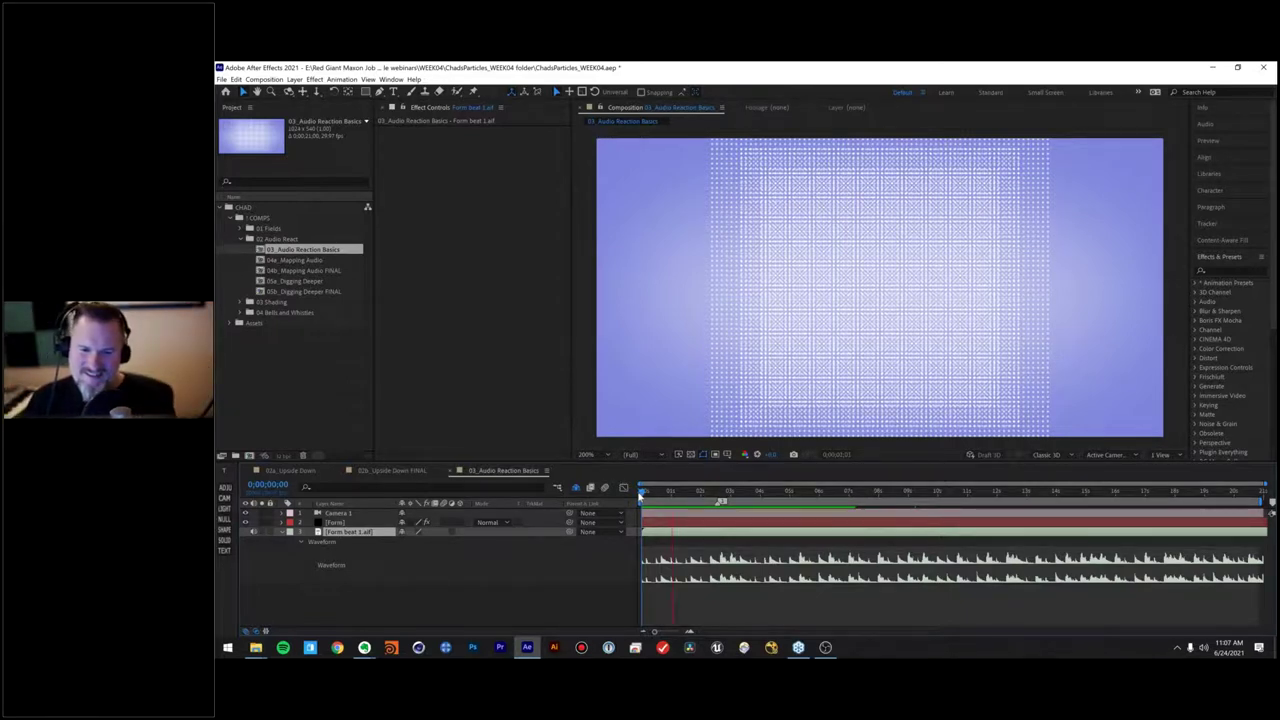
{"action": "key", "text": "space"}
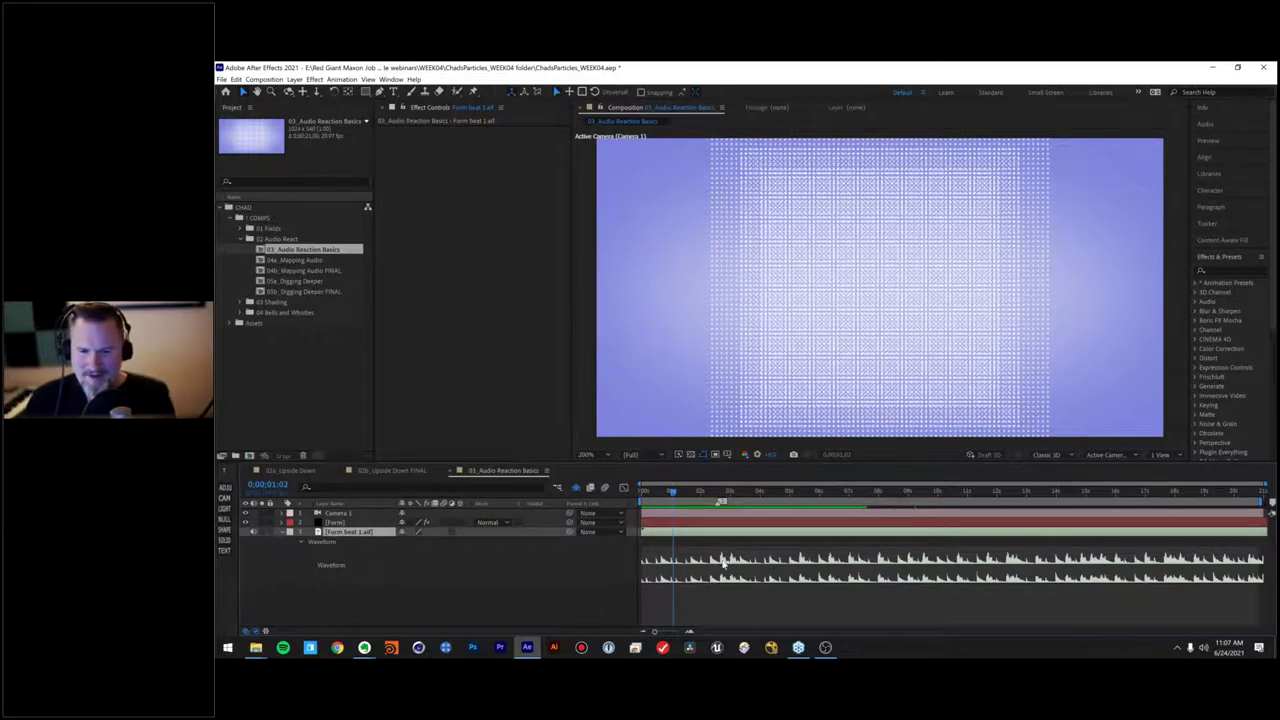
{"action": "left_click", "coordinate": [714, 495]}
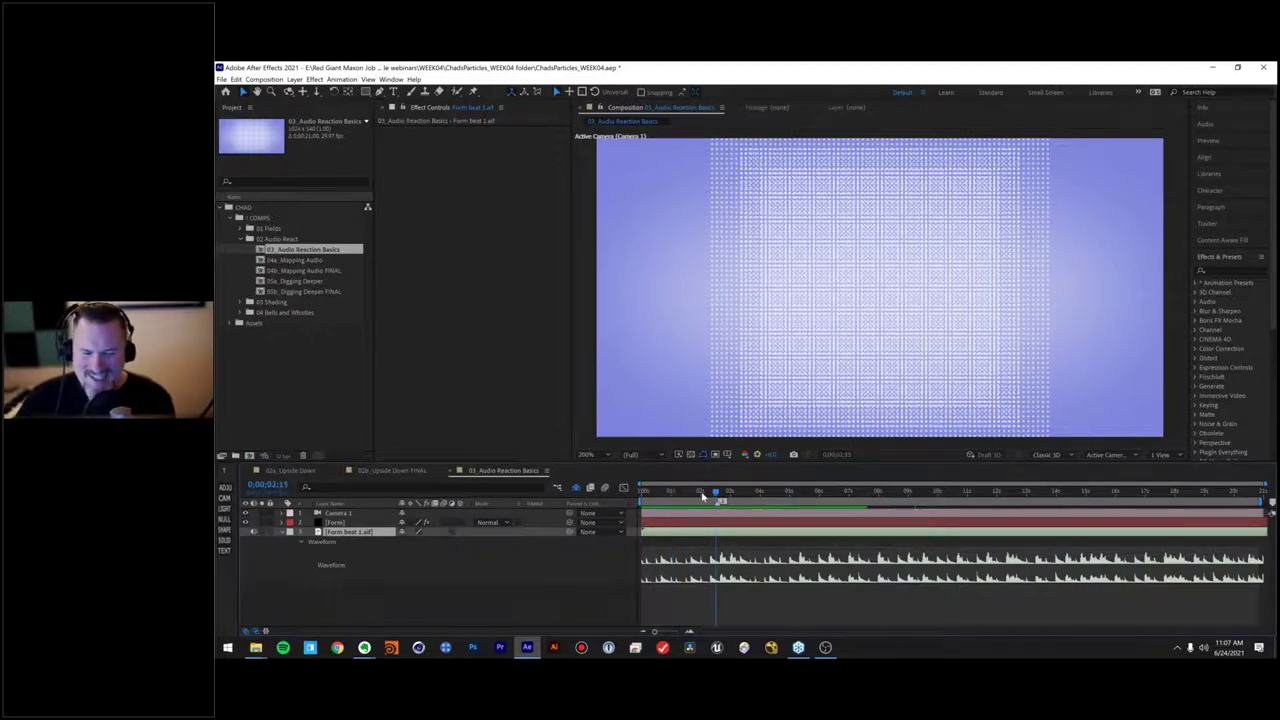
{"action": "key", "text": "Home"}
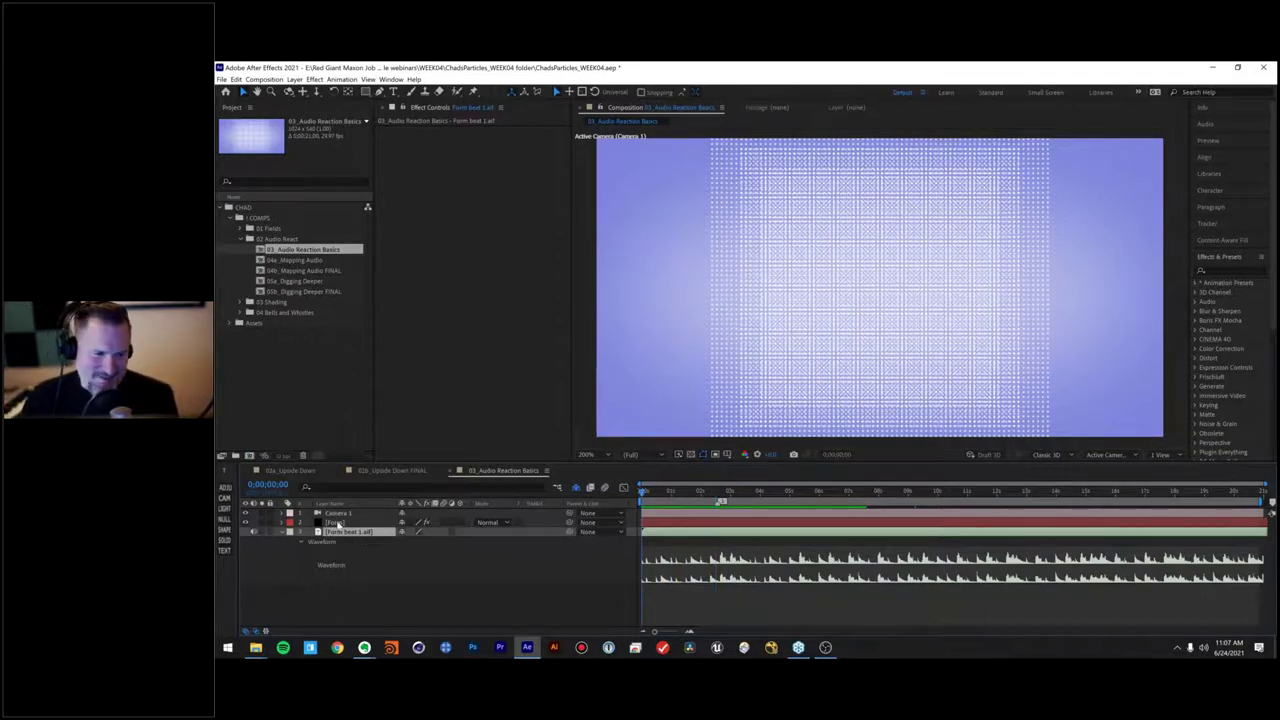
{"action": "left_click", "coordinate": [337, 523]}
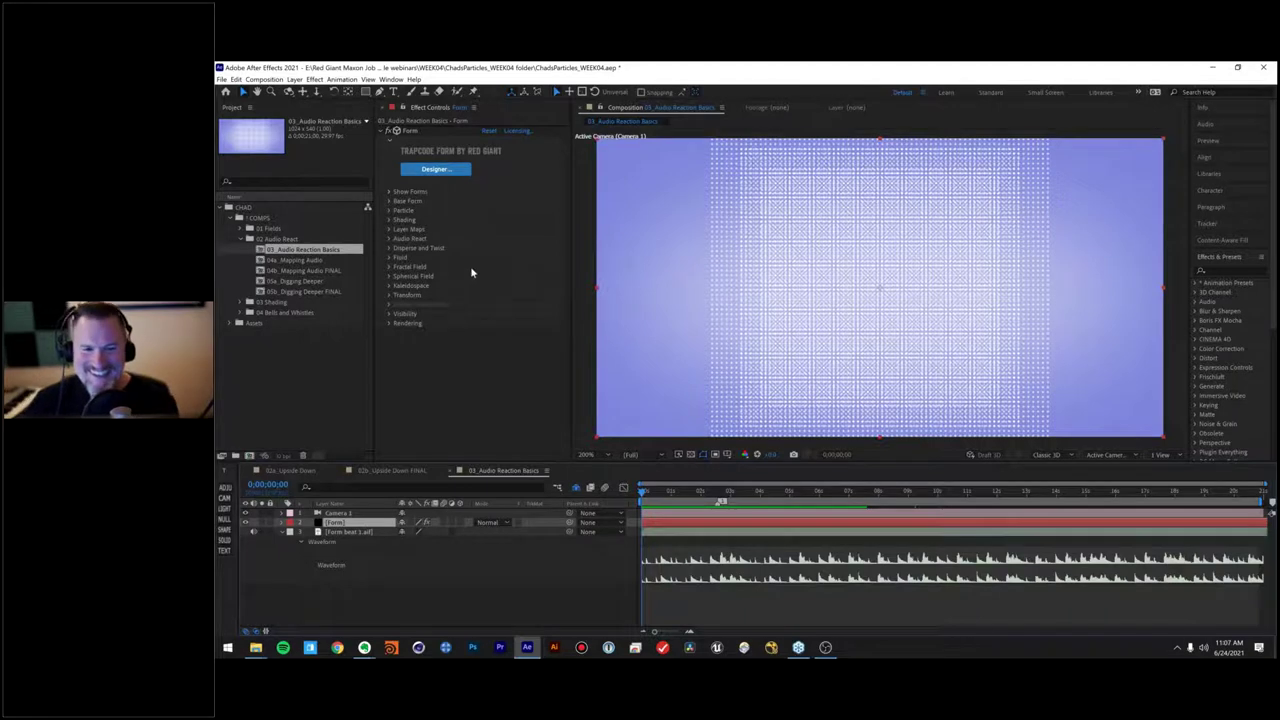
Step: Set the Form particle Size to 5
{"action": "left_click", "coordinate": [390, 202]}
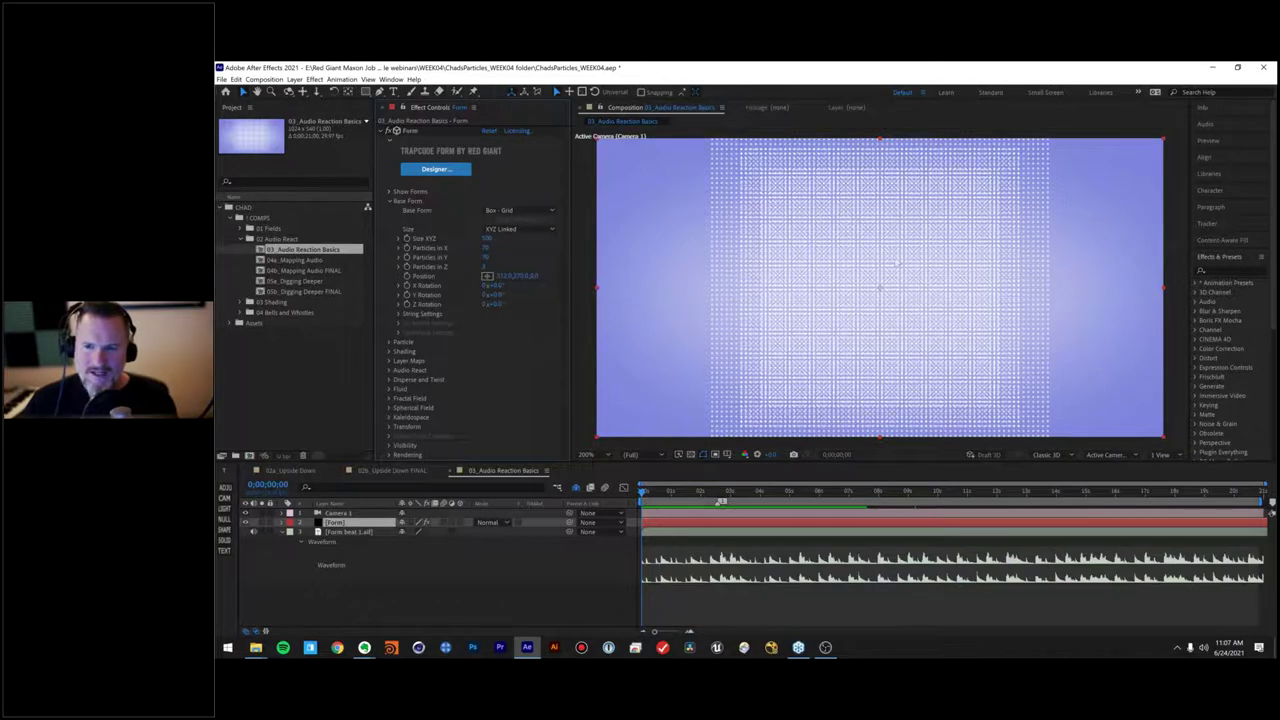
{"action": "left_click", "coordinate": [485, 274]}
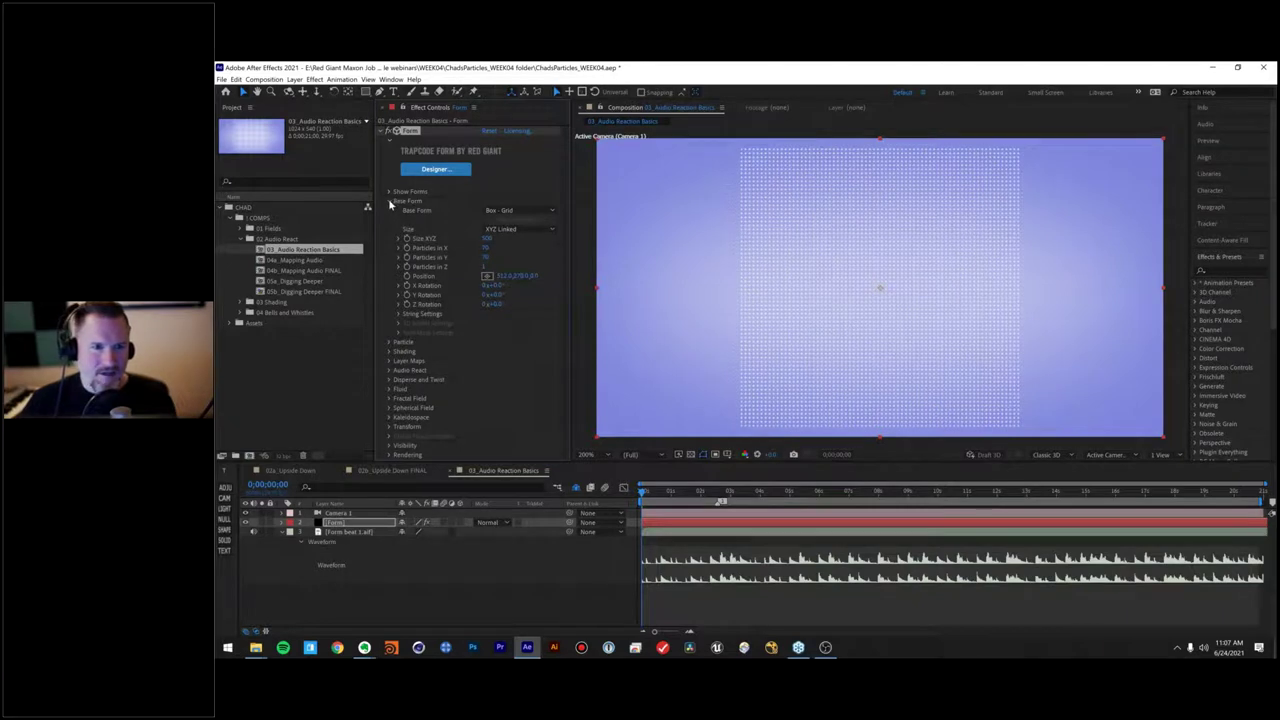
{"action": "left_click", "coordinate": [391, 202]}
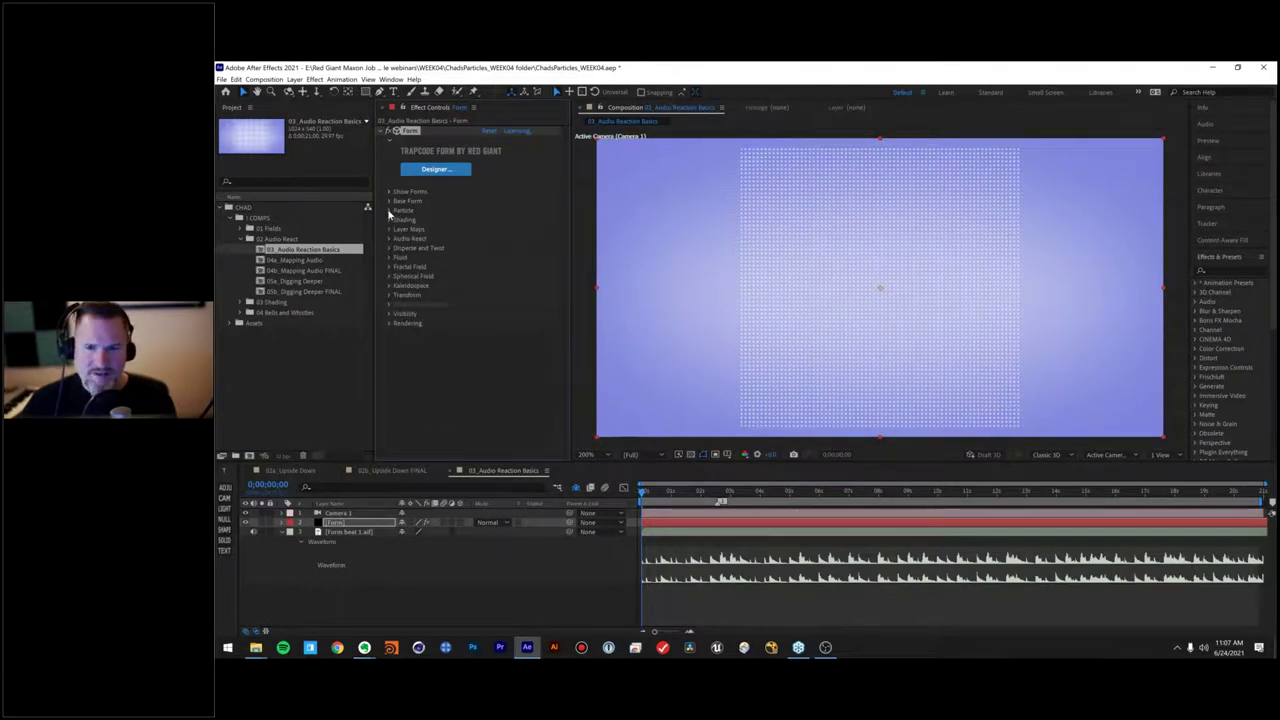
{"action": "left_click", "coordinate": [389, 211]}
{"action": "left_click", "coordinate": [482, 266]}
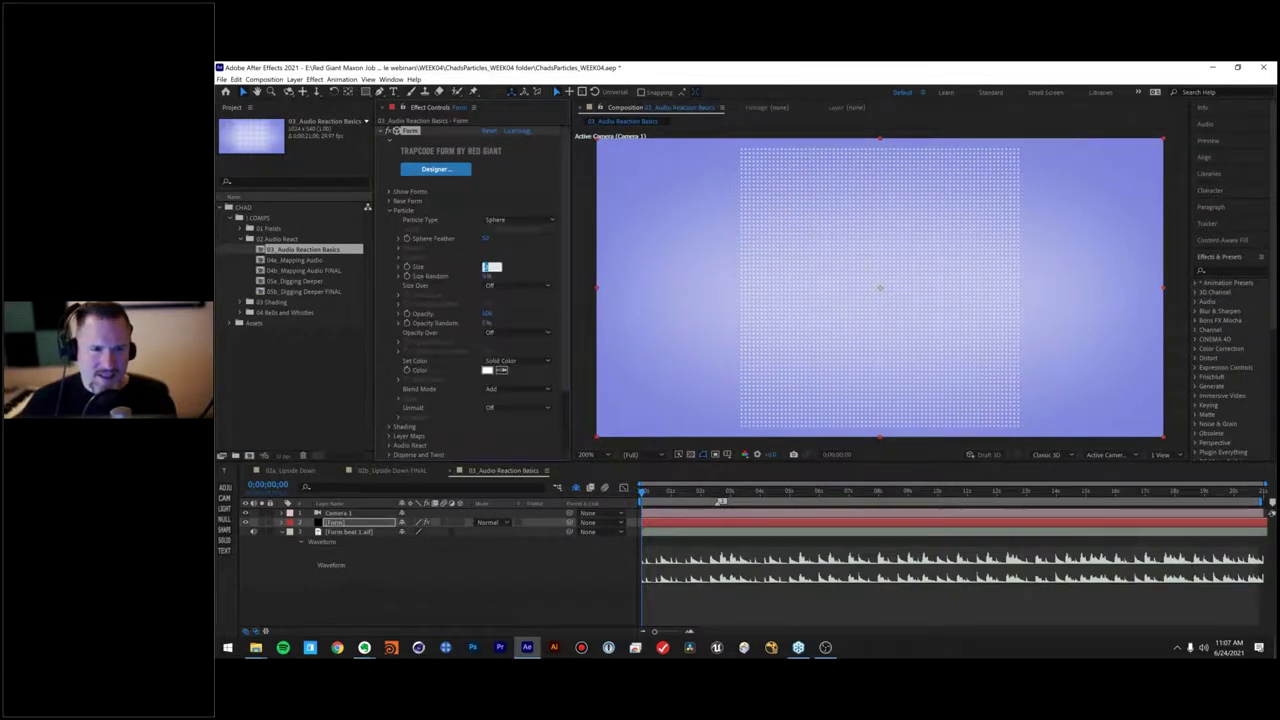
{"action": "type", "text": "5"}
{"action": "key", "text": "Return"}
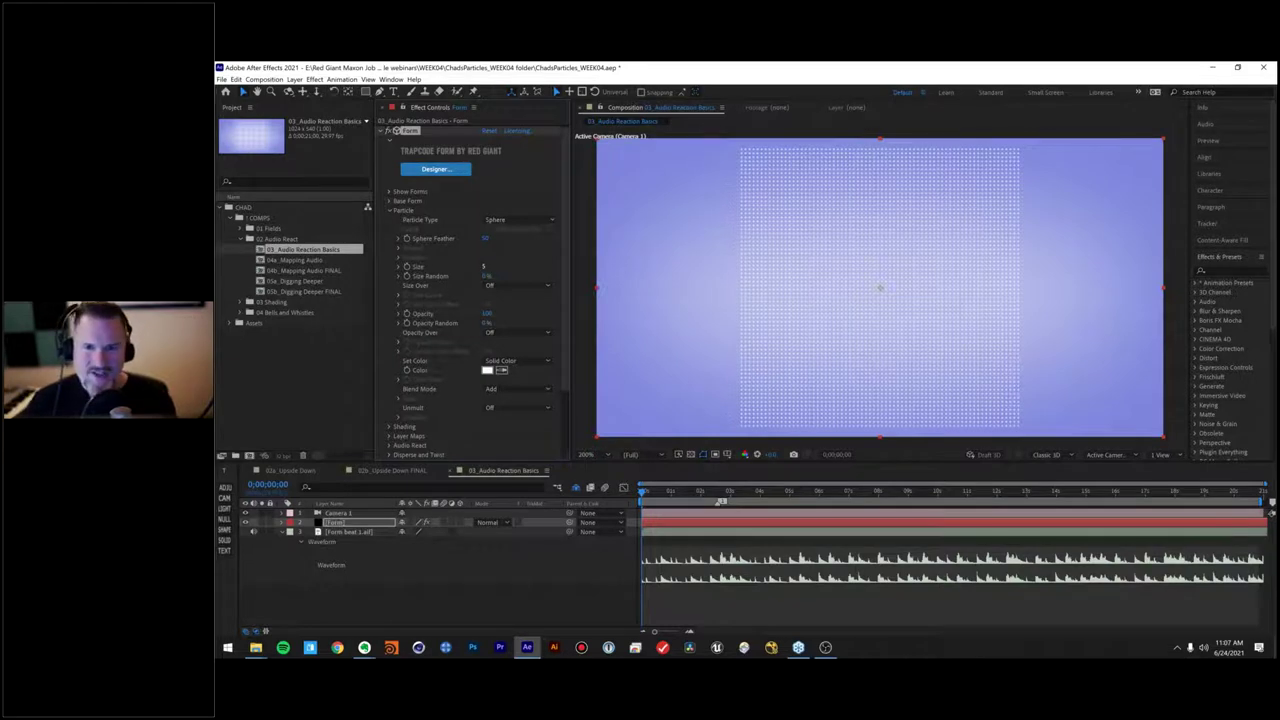
Step: Set Base Form's Particles in Y to 30
{"action": "left_click", "coordinate": [389, 202]}
{"action": "left_click", "coordinate": [486, 249]}
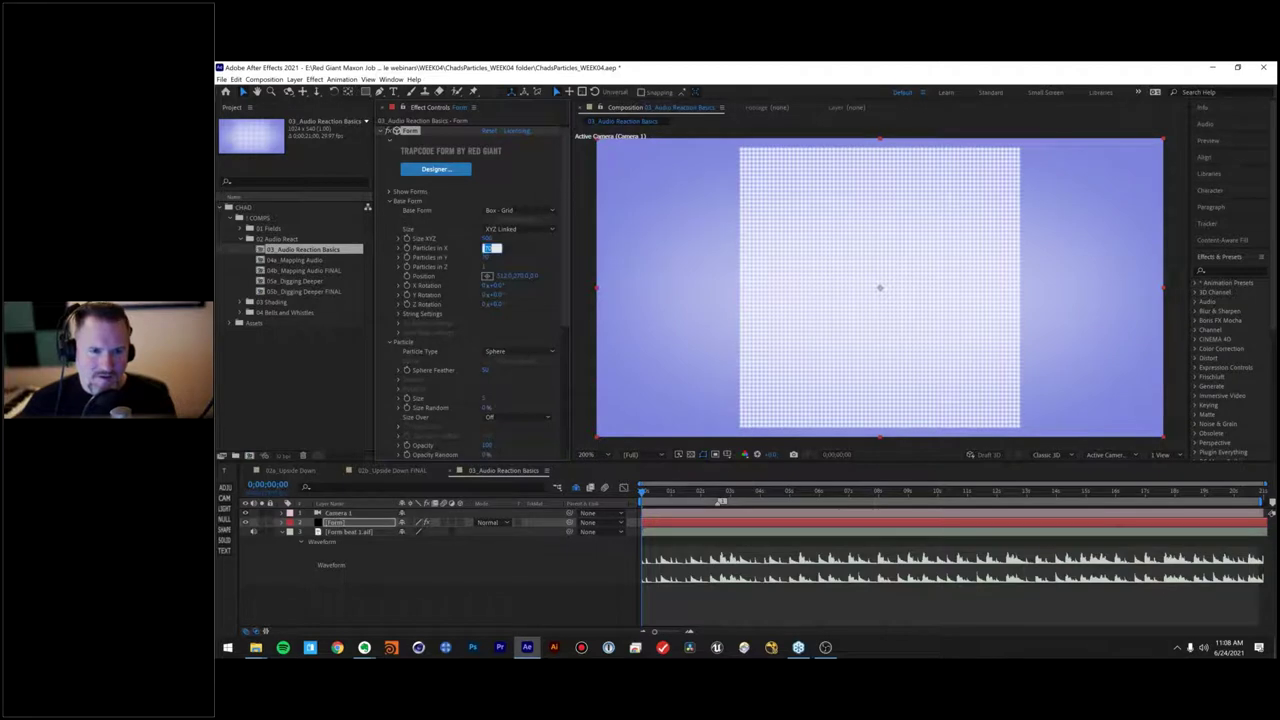
{"action": "key", "text": "Tab"}
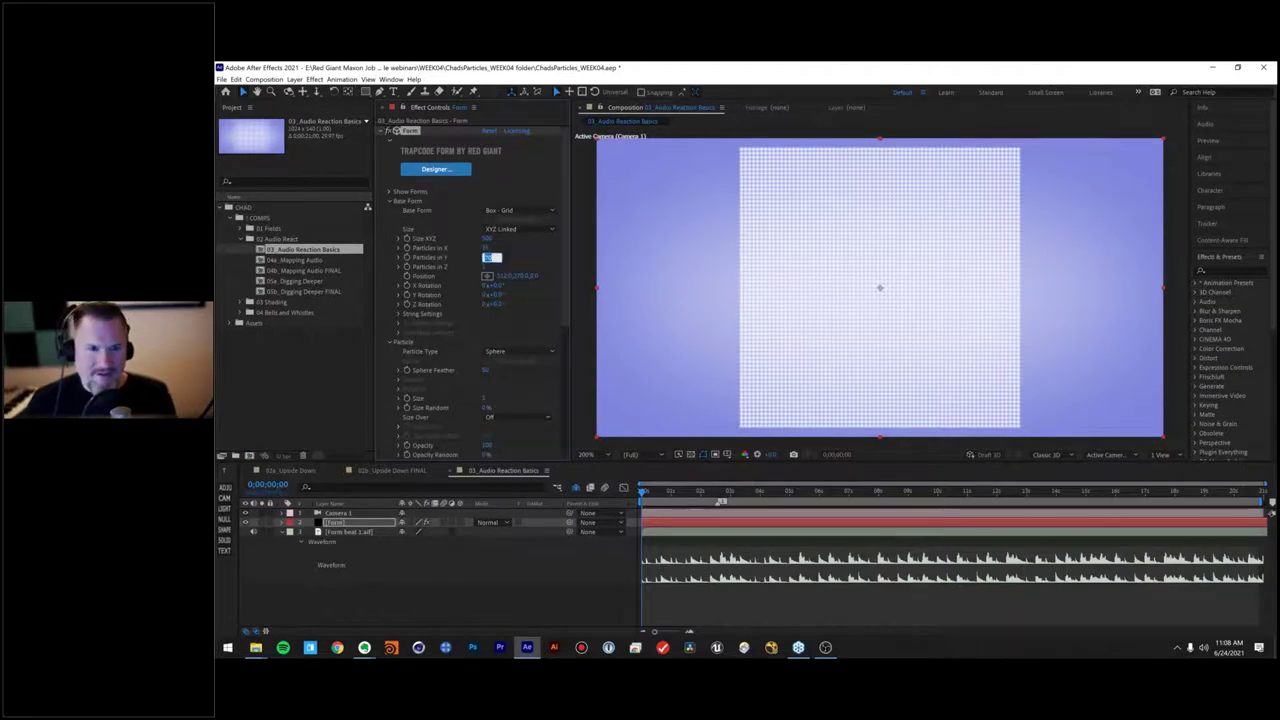
{"action": "type", "text": "30"}
{"action": "key", "text": "Return"}
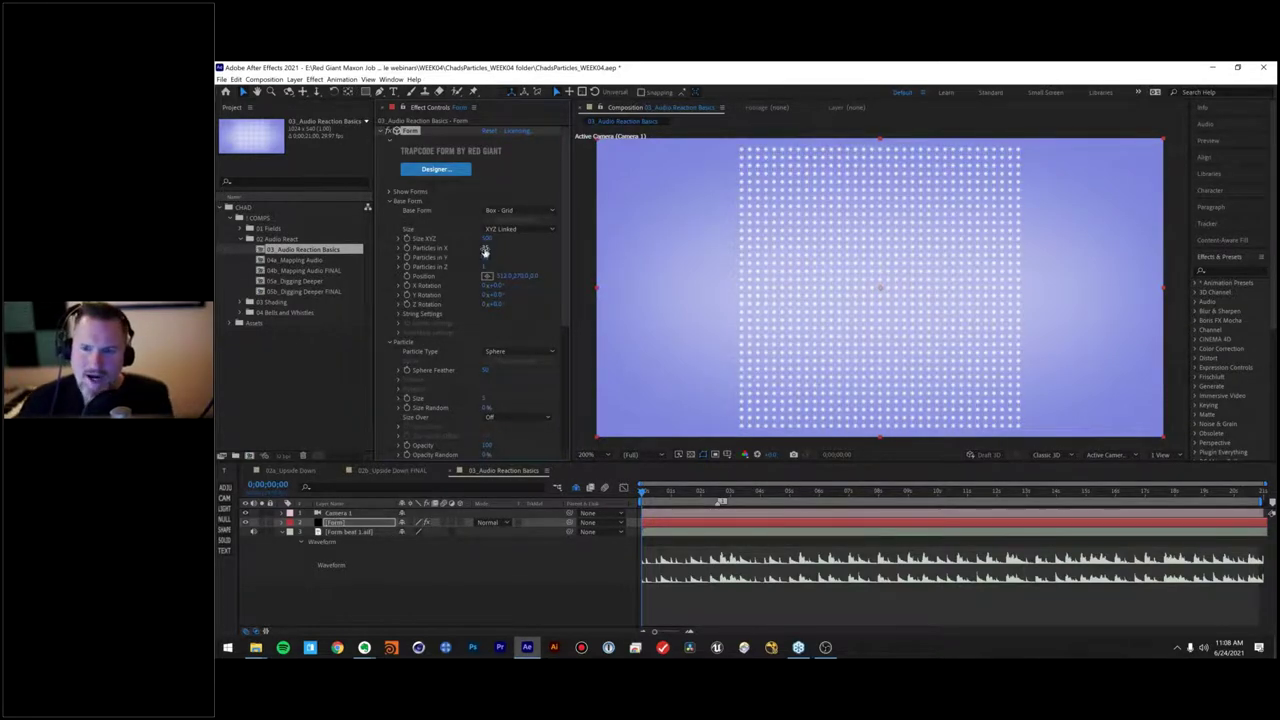
{"action": "left_click", "coordinate": [390, 202]}
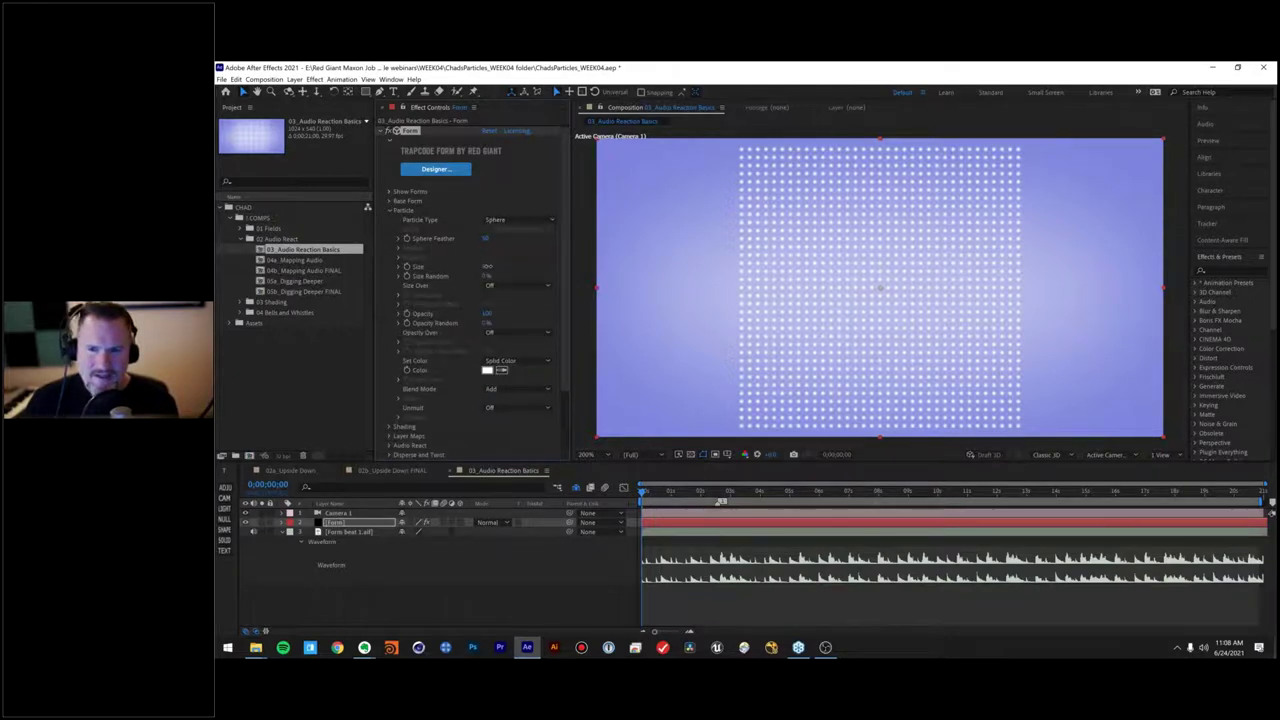
Step: Enlarge the dots to a particle Size of 6
{"action": "left_click_drag", "start_coordinate": [488, 266], "coordinate": [510, 266]}
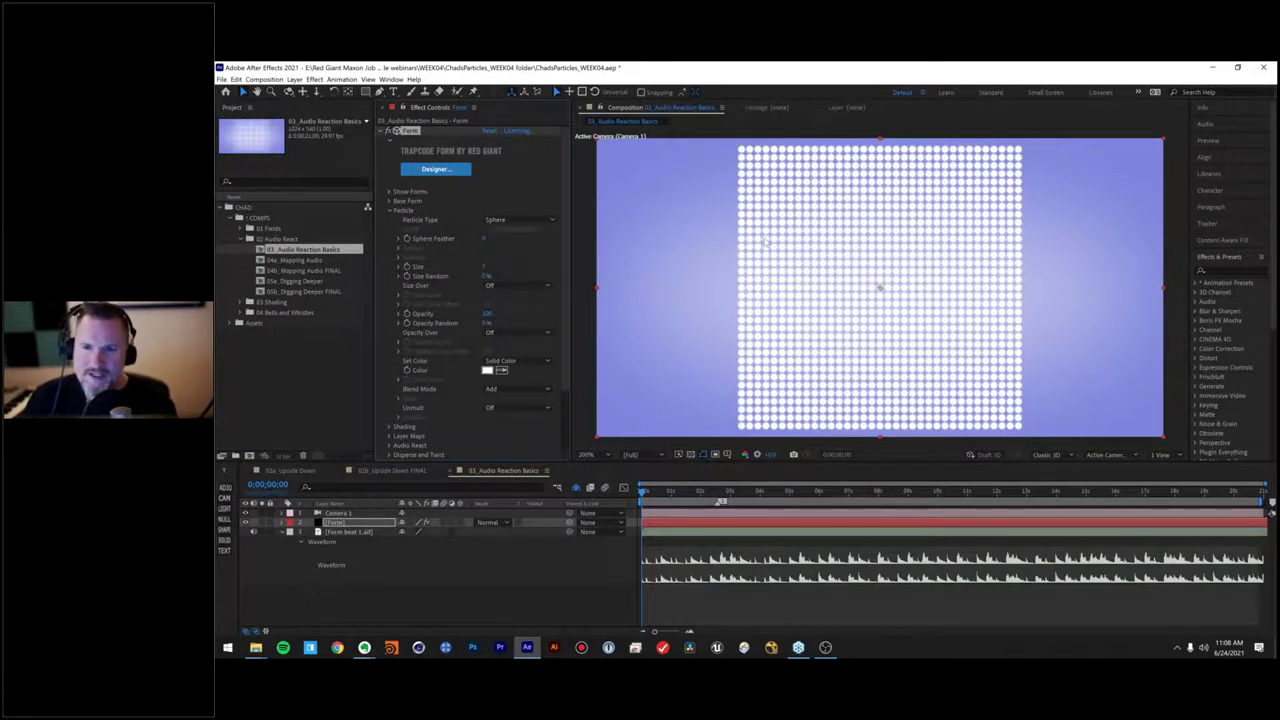
{"action": "left_click", "coordinate": [489, 267]}
{"action": "type", "text": "6"}
{"action": "key", "text": "Return"}
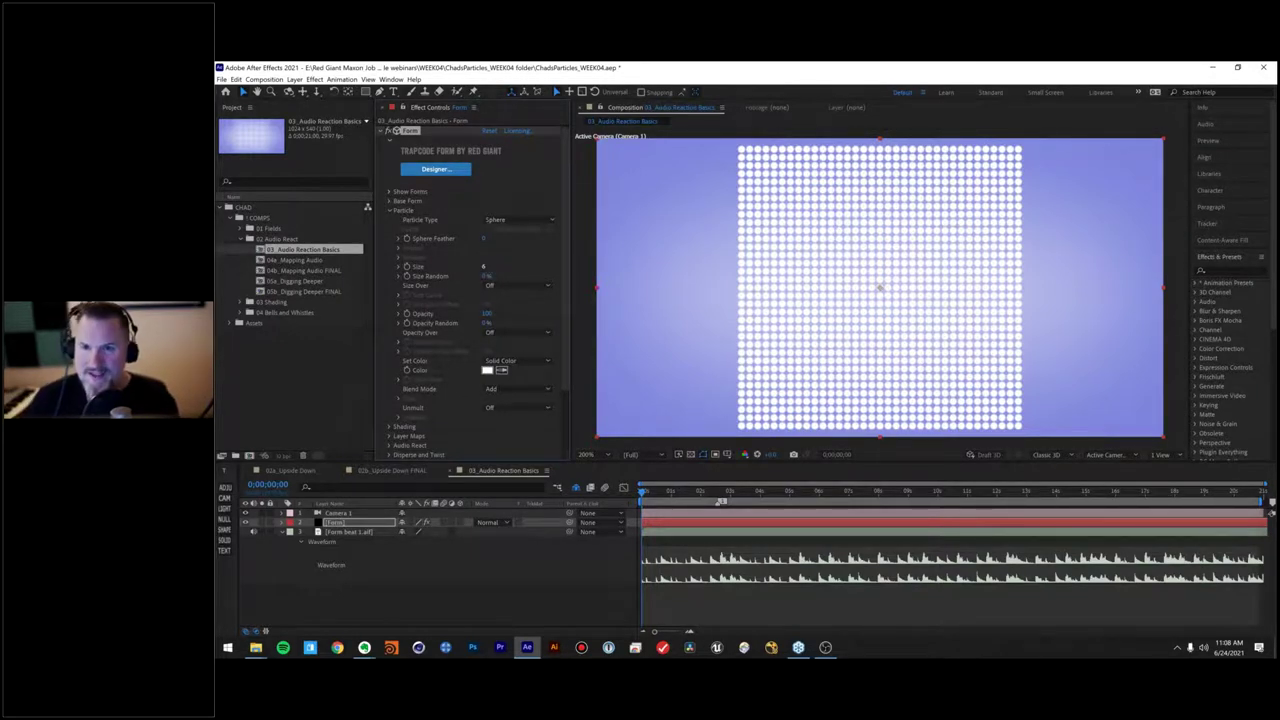
Step: Collapse Particle and reveal Form's Audio React group with Audio Layer and Reactors 1–5
{"action": "left_click", "coordinate": [389, 211]}
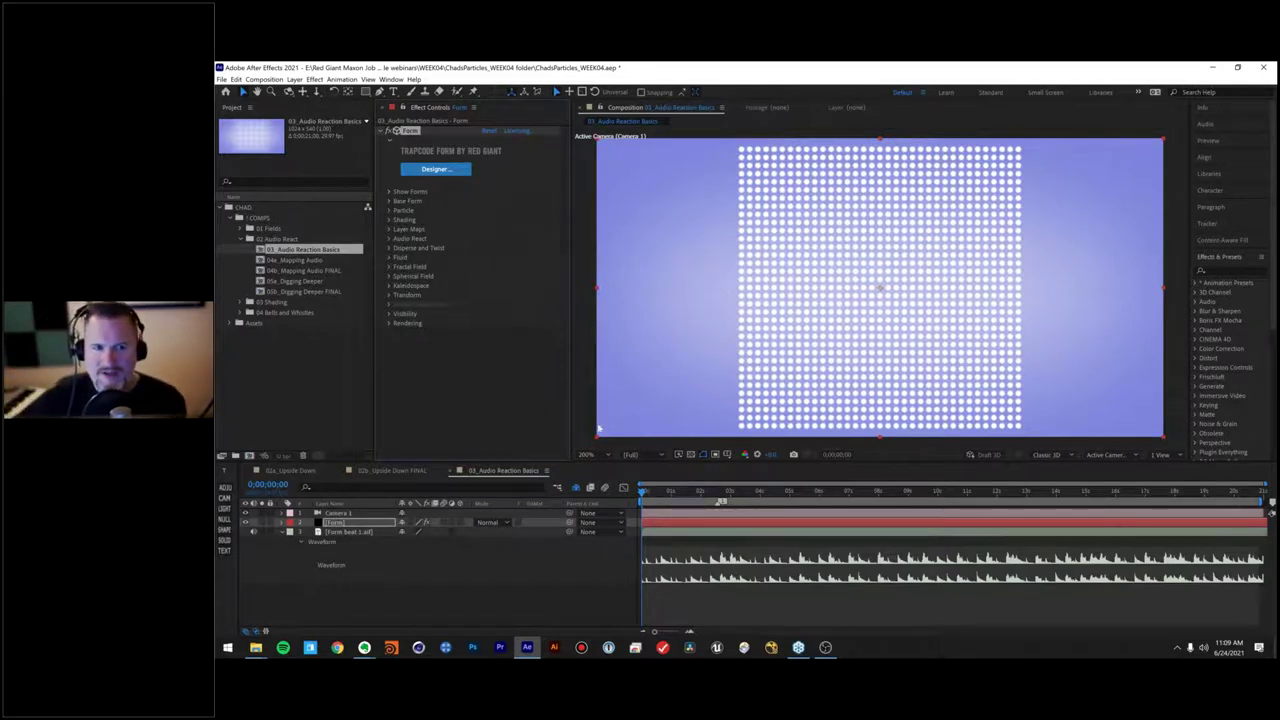
{"action": "left_click", "coordinate": [390, 240]}
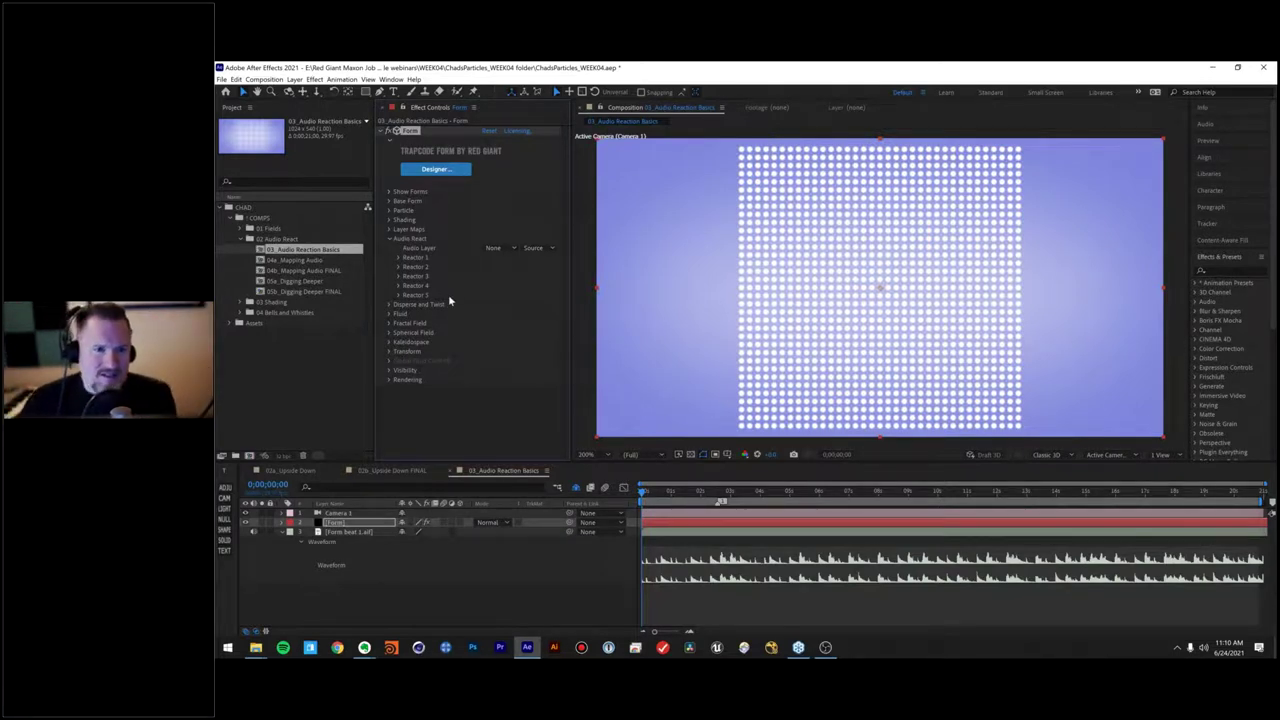
Step: Set the Audio Layer to Form beat 1.aif, expand Reactor 1, and preview the beat
{"action": "left_click", "coordinate": [493, 248]}
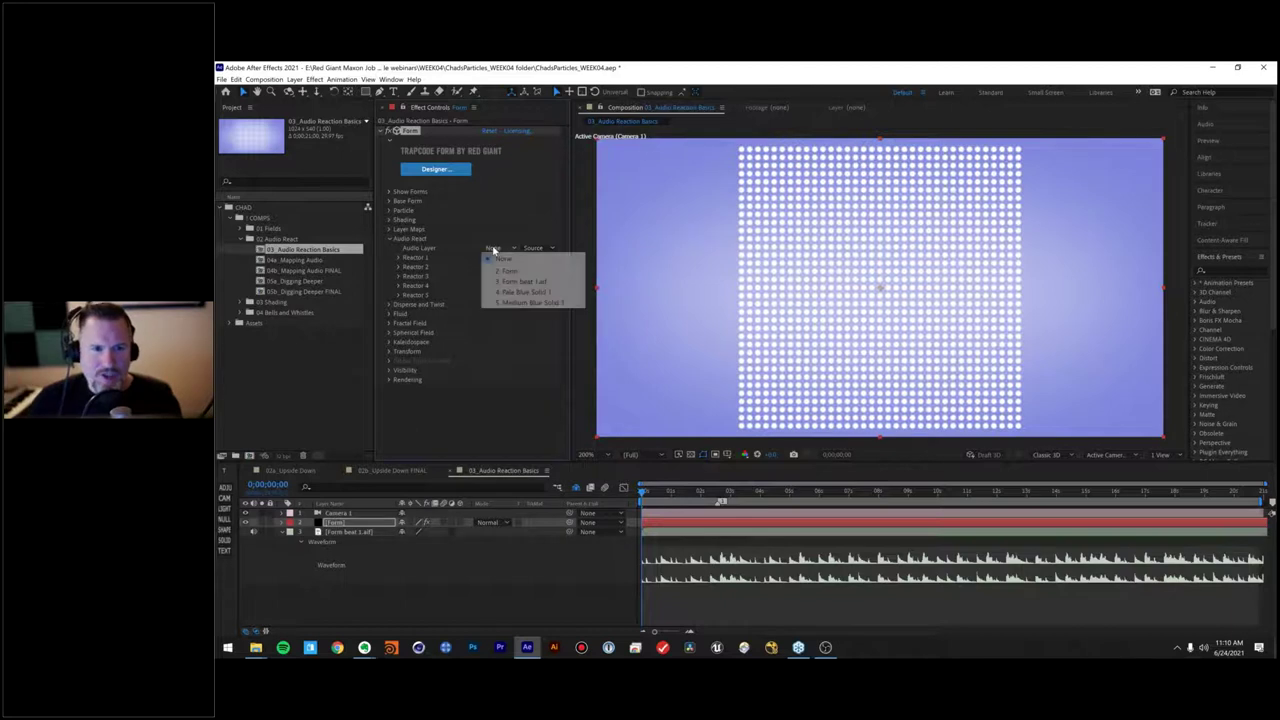
{"action": "left_click", "coordinate": [520, 282]}
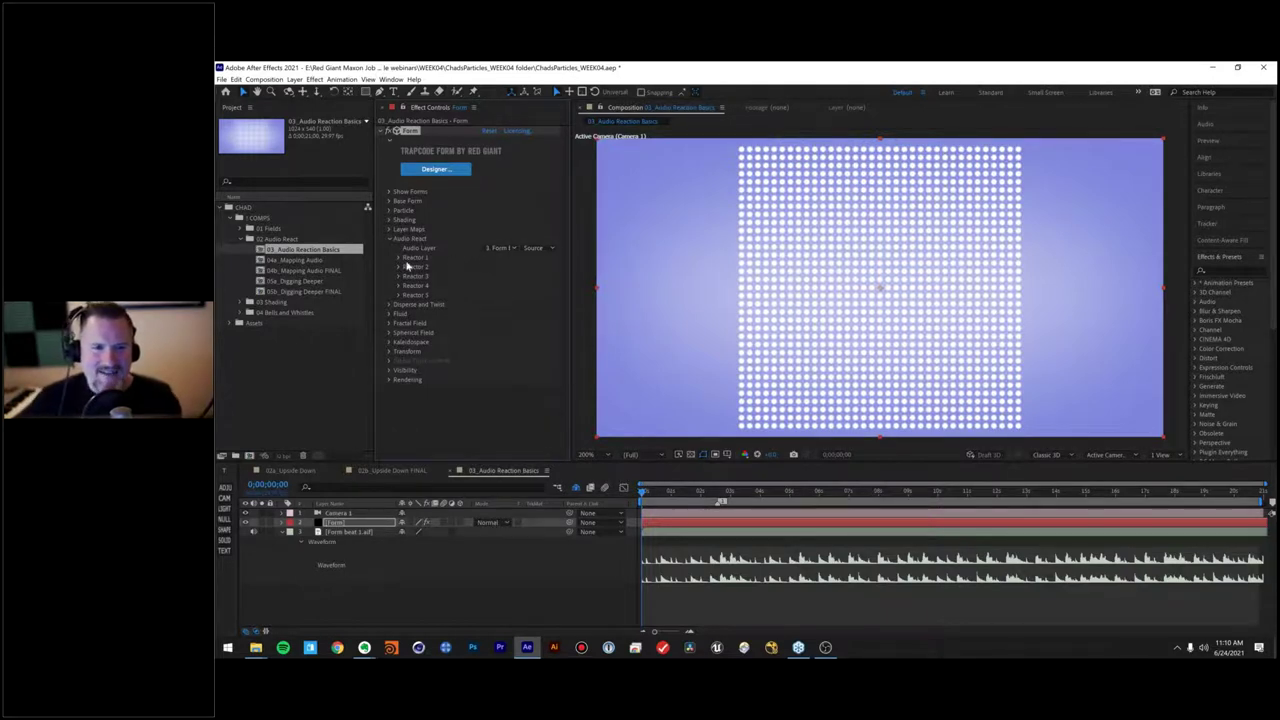
{"action": "left_click", "coordinate": [399, 259]}
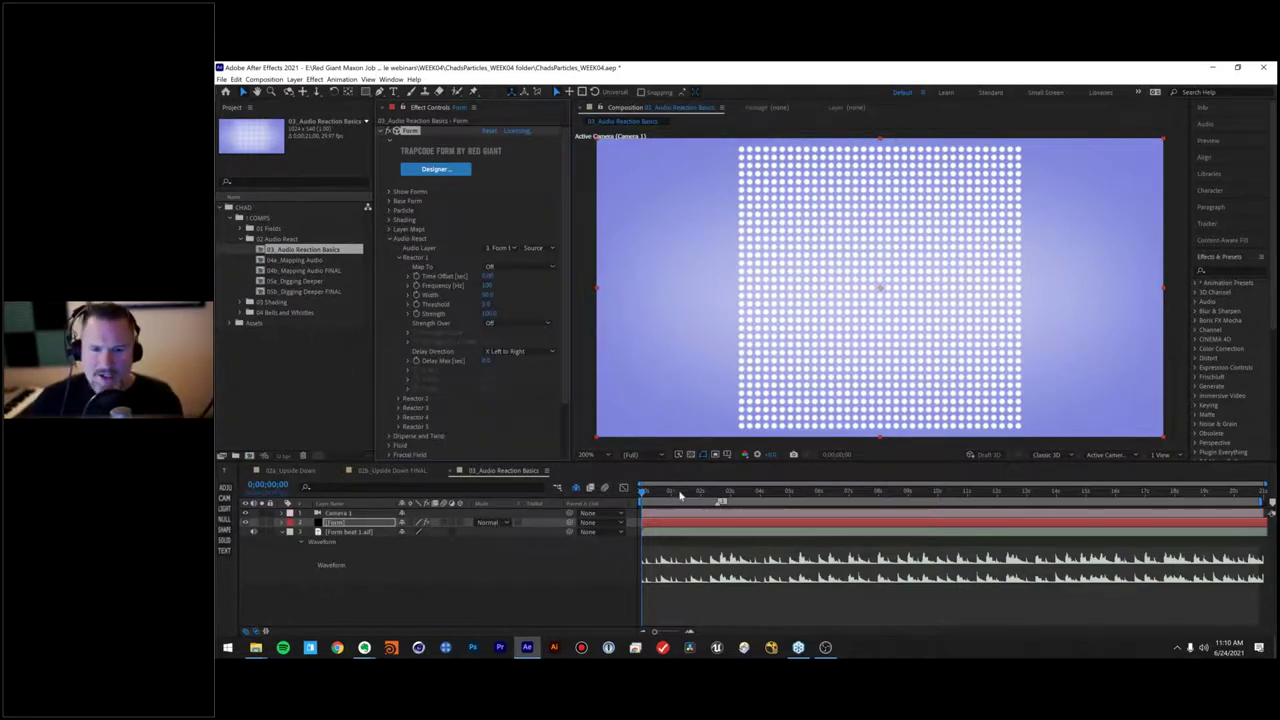
{"action": "key", "text": "space"}
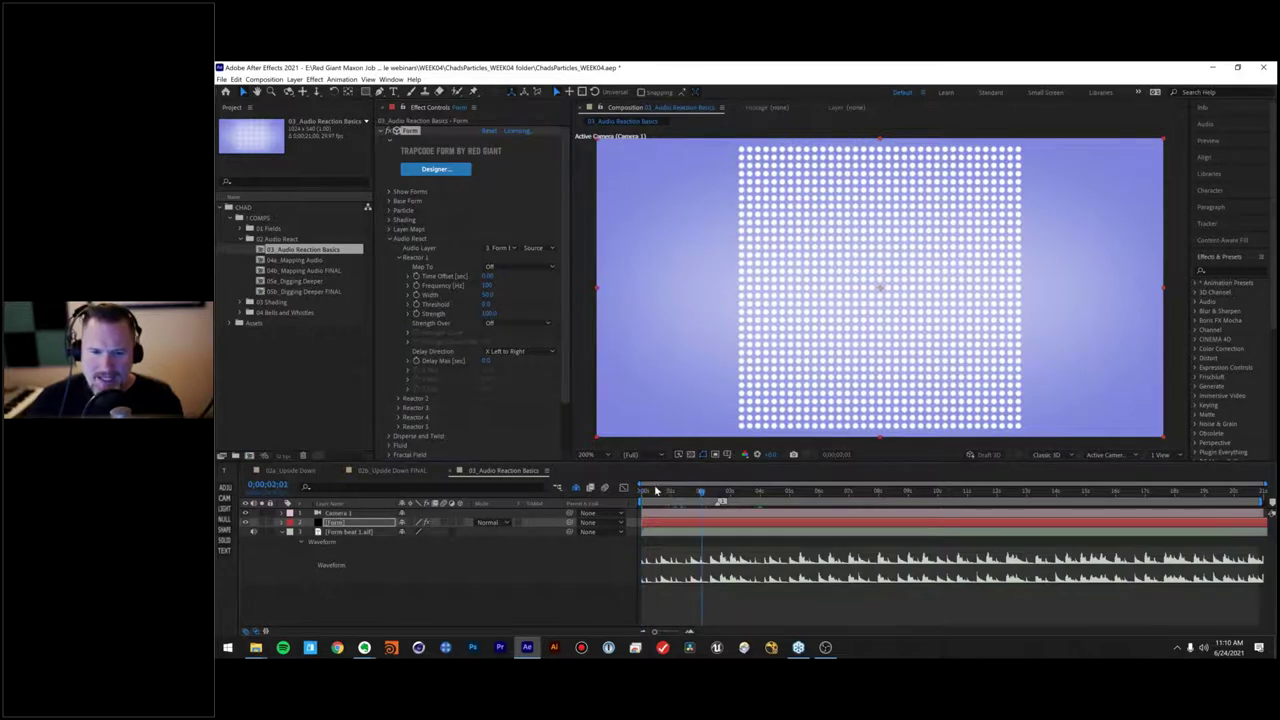
{"action": "key", "text": "space"}
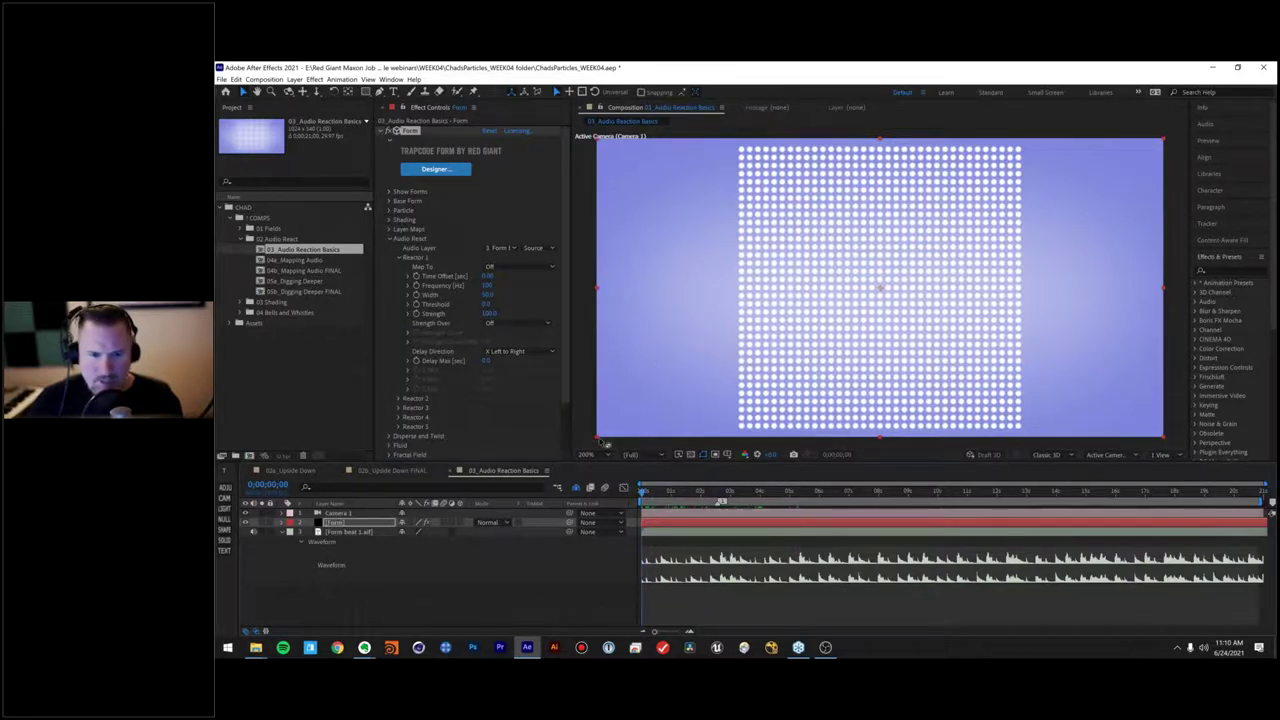
{"action": "left_click", "coordinate": [498, 268]}
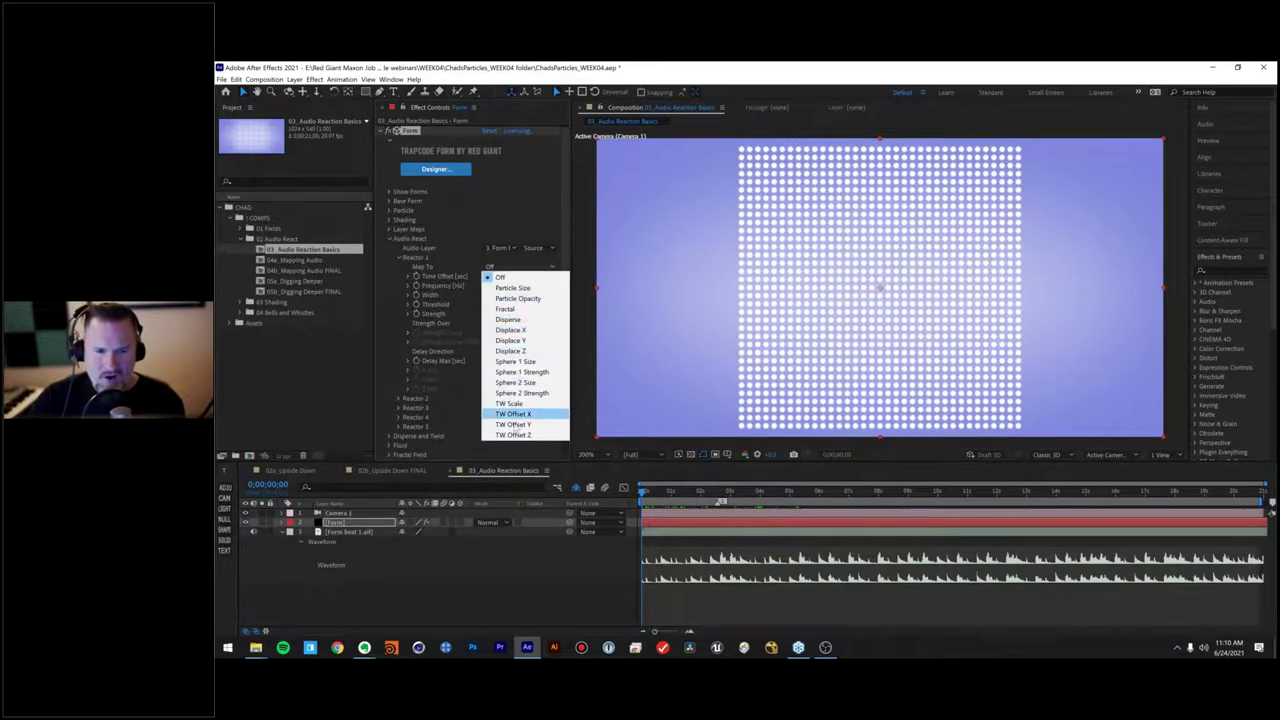
Step: Map Reactor 1 to Particle Size and preview the dots swelling on the beats
{"action": "left_click", "coordinate": [531, 289]}
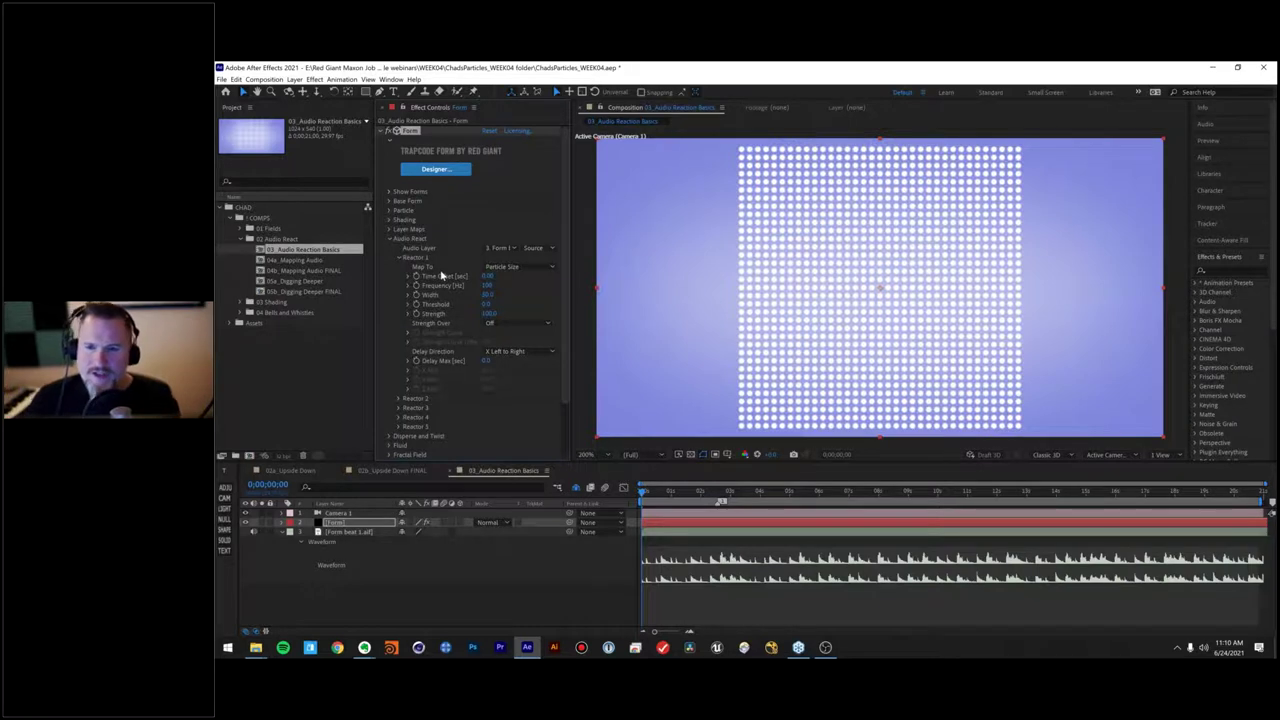
{"action": "key", "text": "space"}
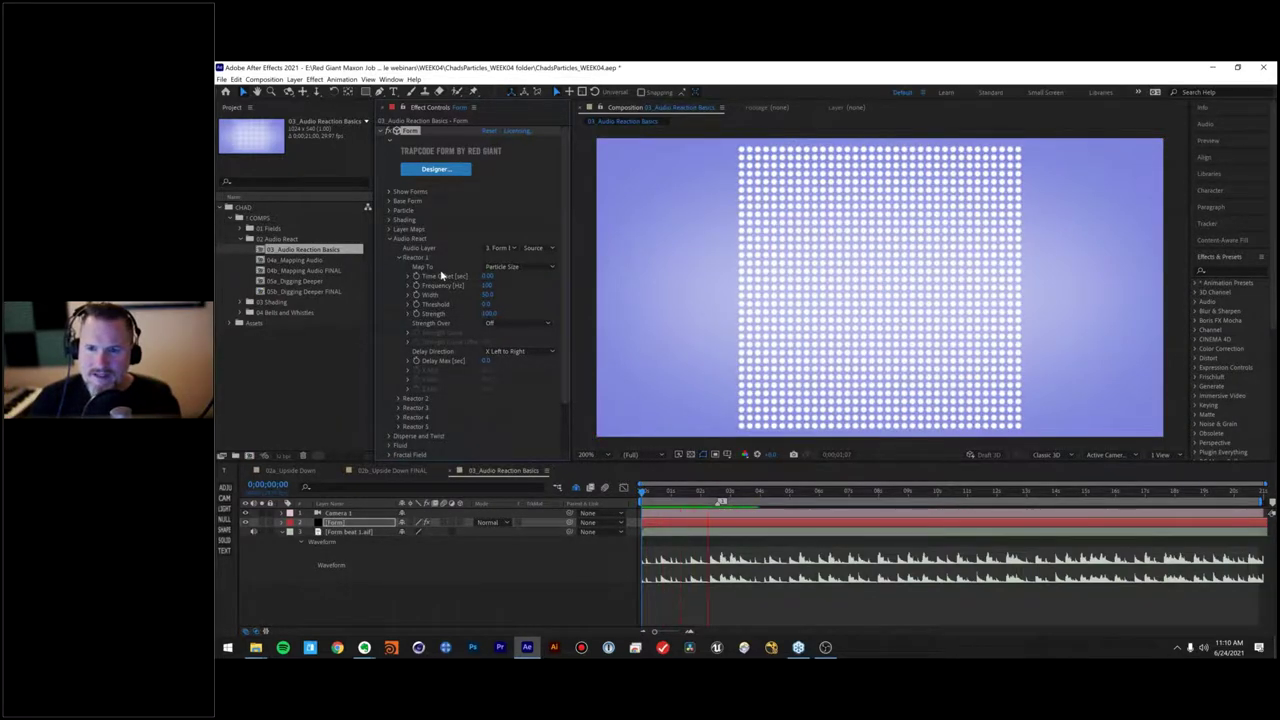
{"action": "key", "text": "space"}
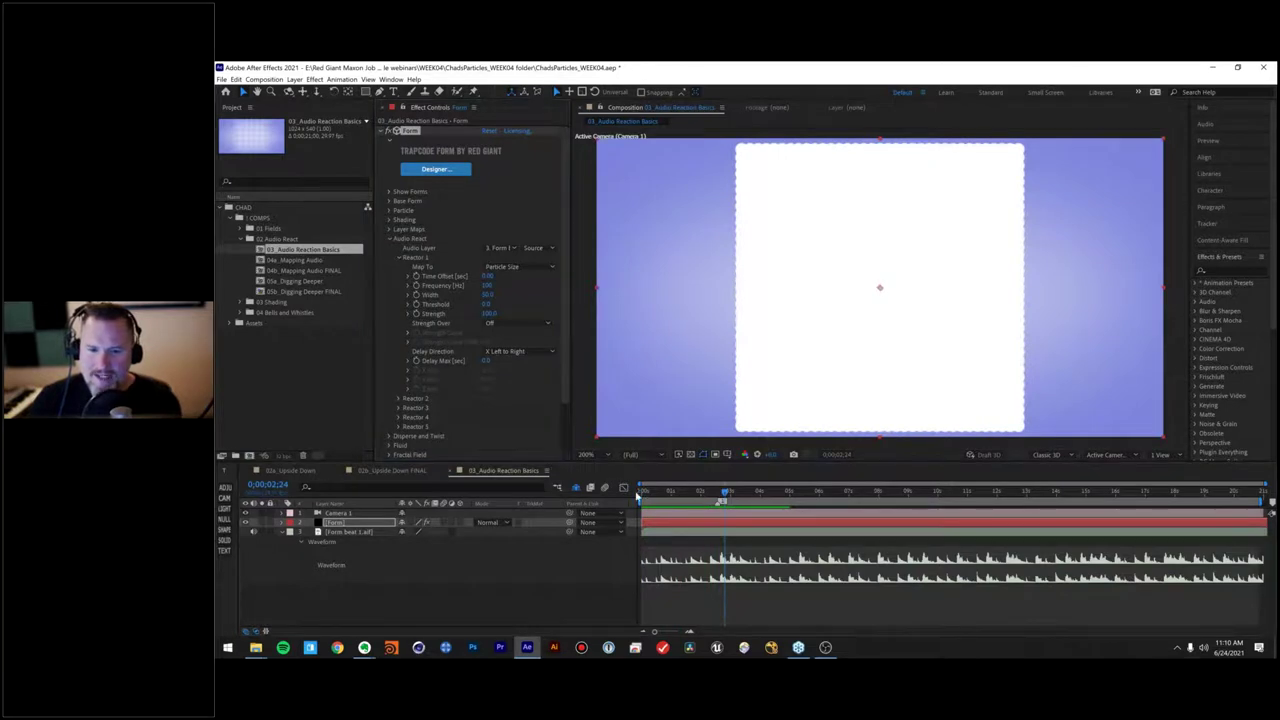
{"action": "left_click", "coordinate": [641, 493]}
{"action": "key", "text": "space"}
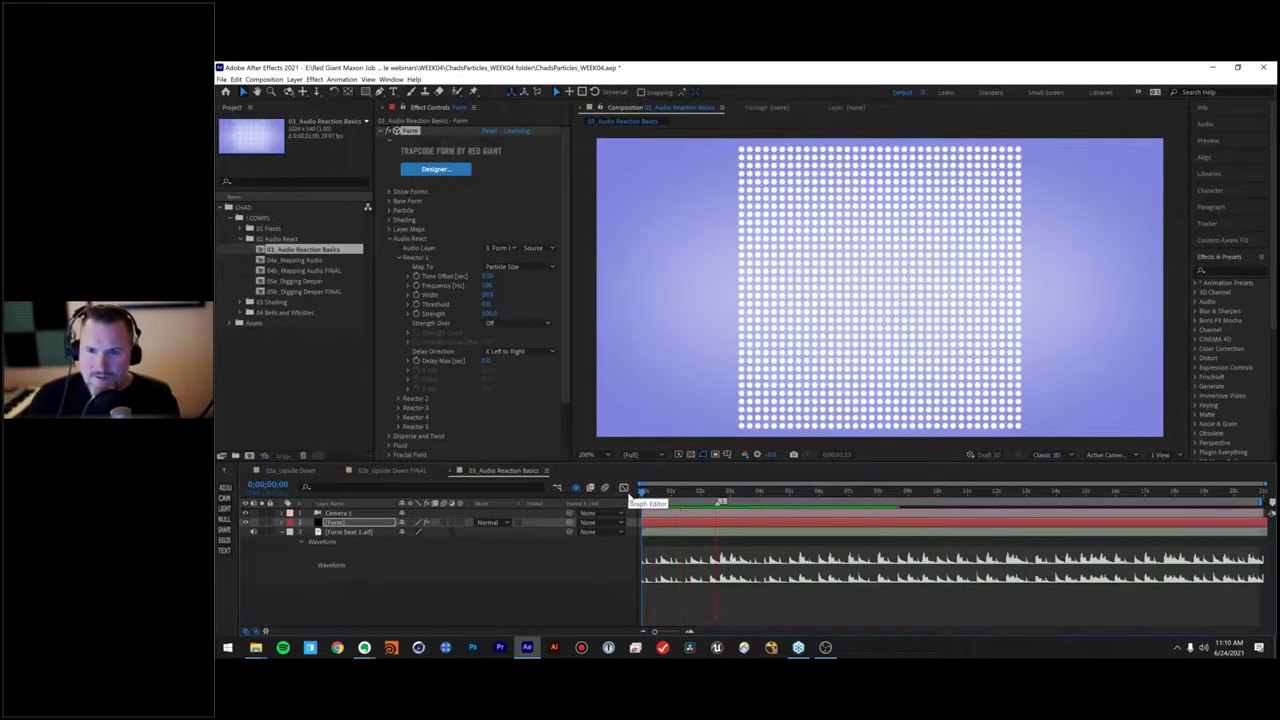
{"action": "left_click_drag", "start_coordinate": [698, 493], "coordinate": [642, 499]}
{"action": "key", "text": "space"}
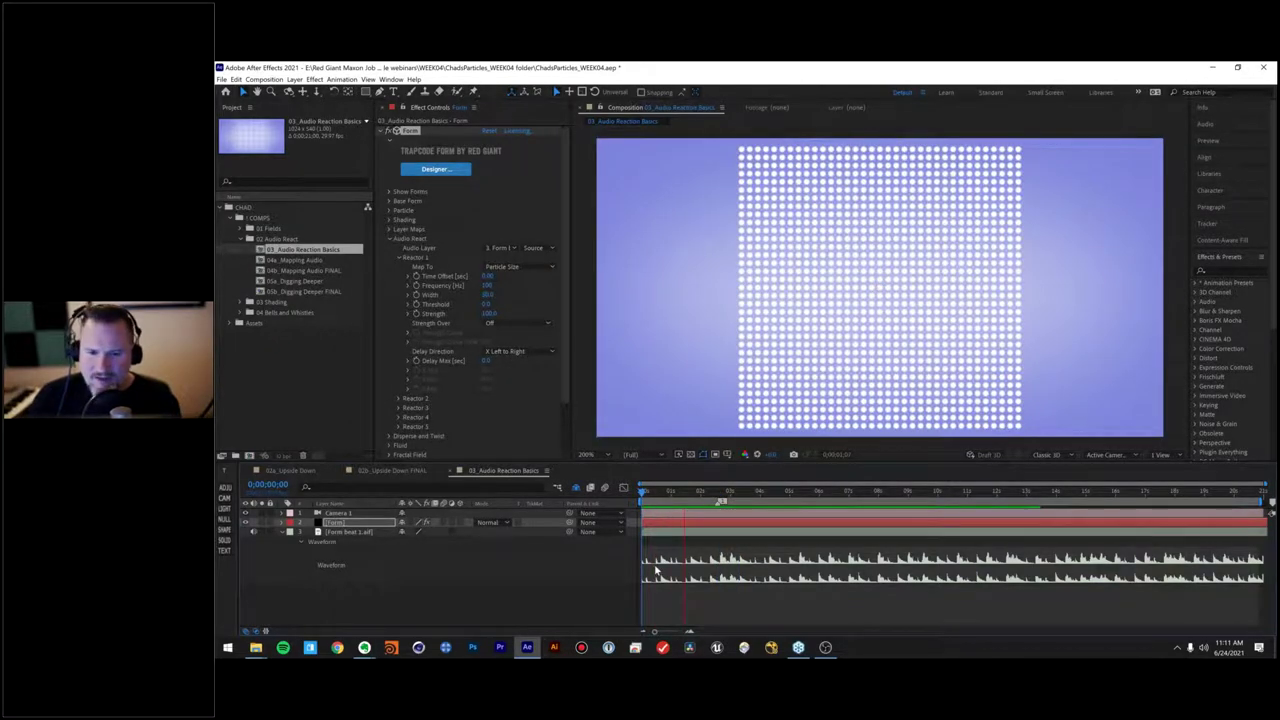
{"action": "key", "text": "space"}
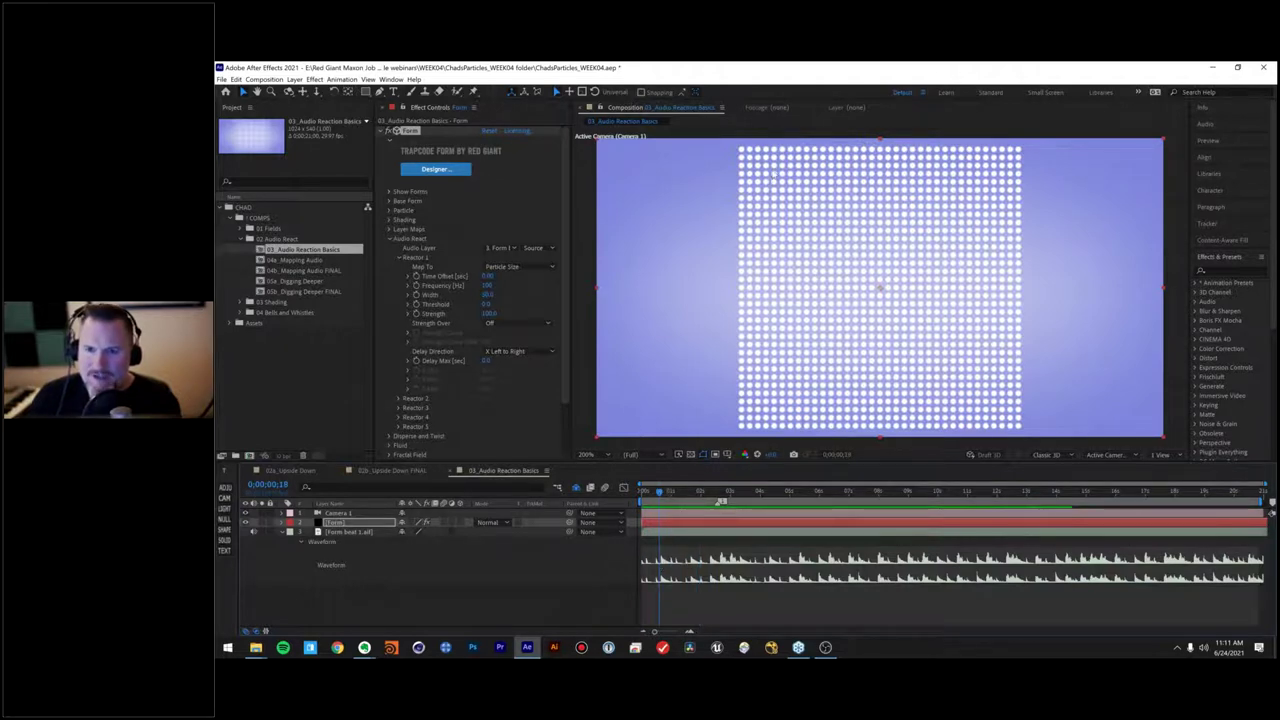
{"action": "key", "text": "space"}
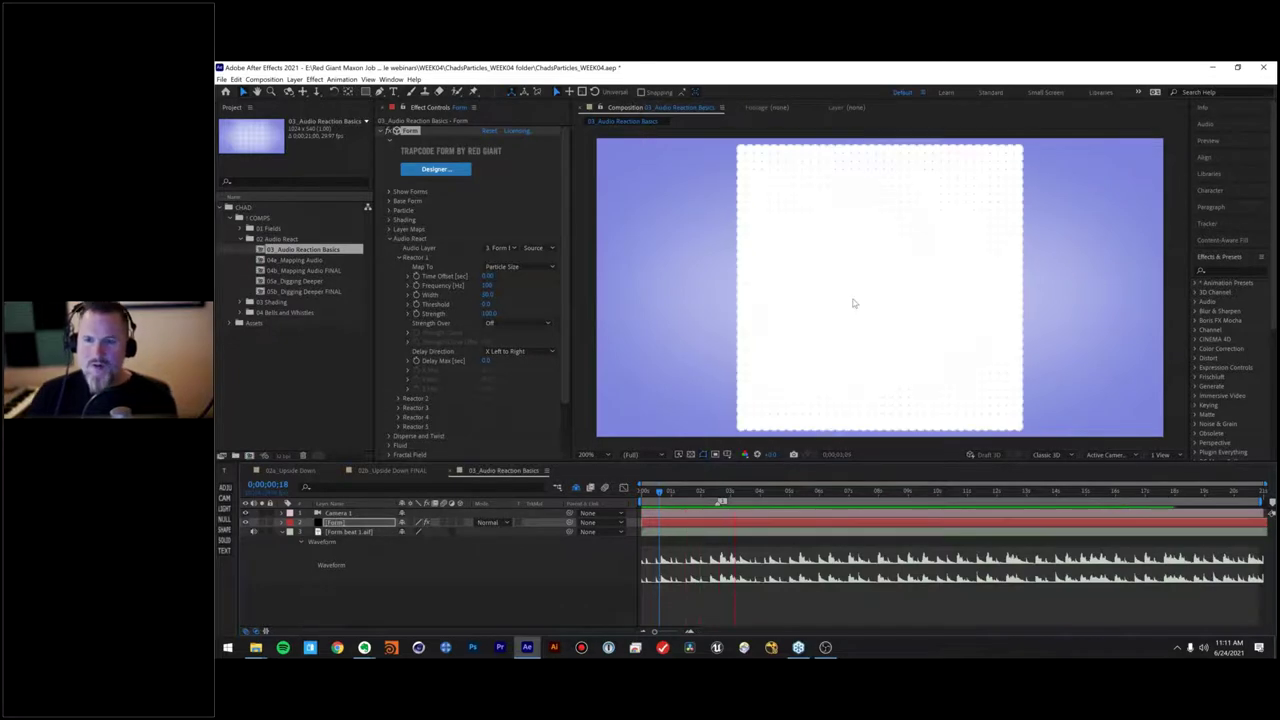
{"action": "key", "text": "space"}
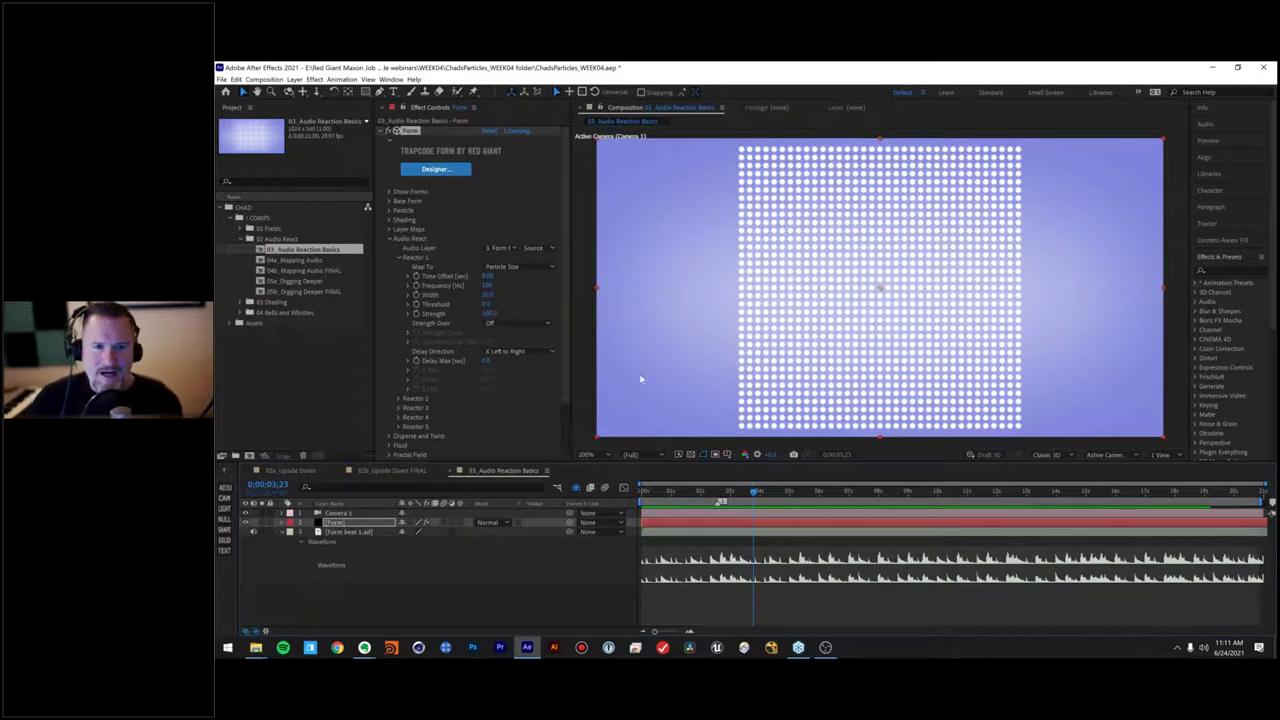
{"action": "left_click_drag", "start_coordinate": [696, 495], "coordinate": [722, 498]}
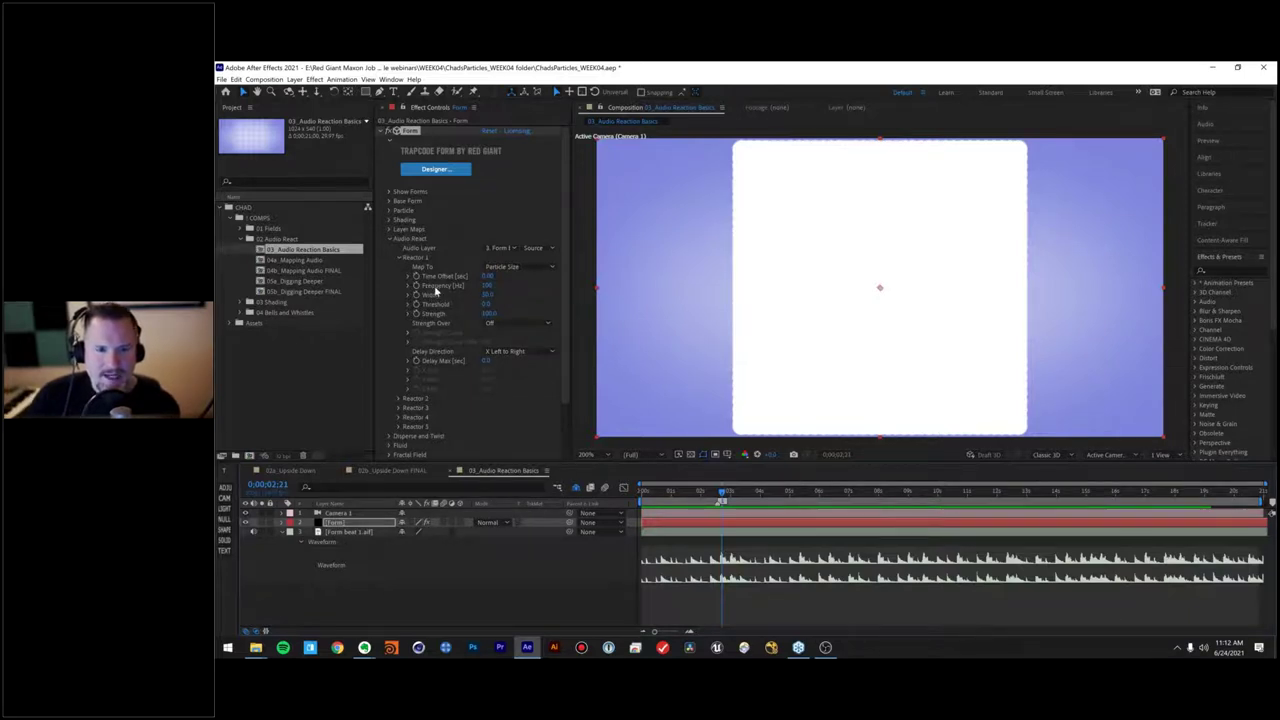
Step: Set Reactor 1's Frequency to 100 and Width to 20
{"action": "left_click", "coordinate": [486, 286]}
{"action": "type", "text": "100"}
{"action": "key", "text": "Return"}
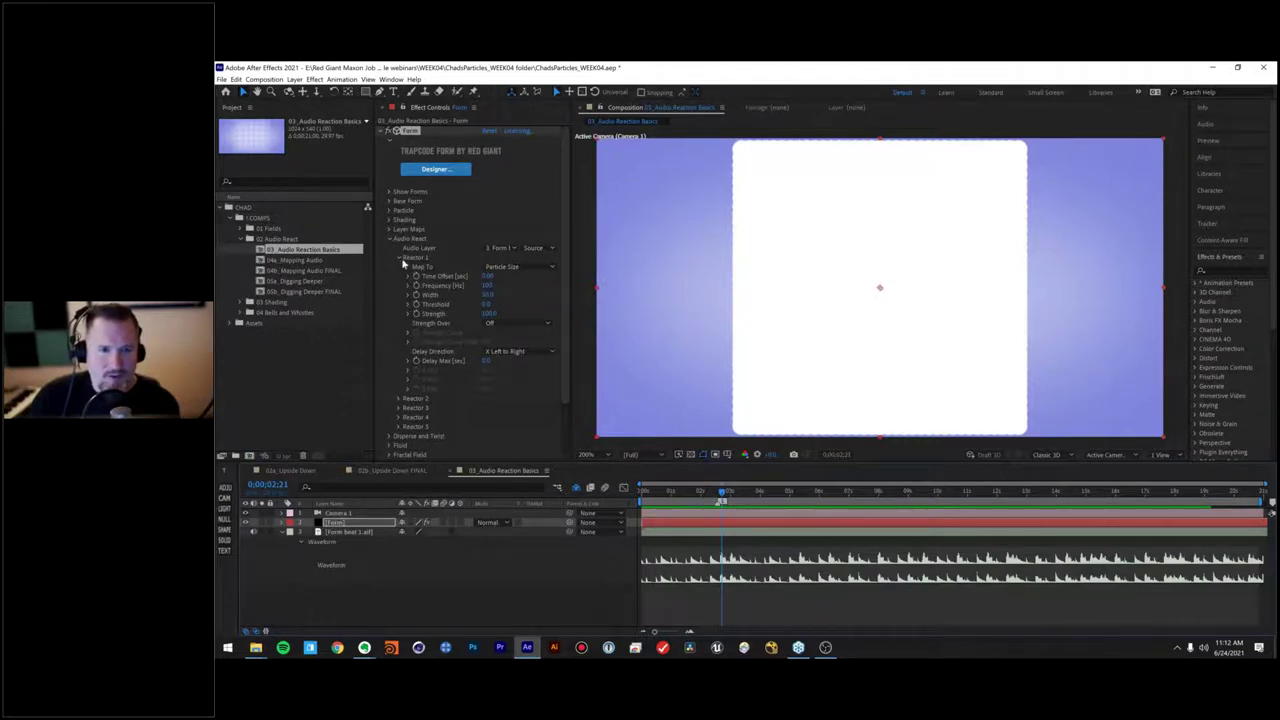
{"action": "left_click", "coordinate": [488, 295]}
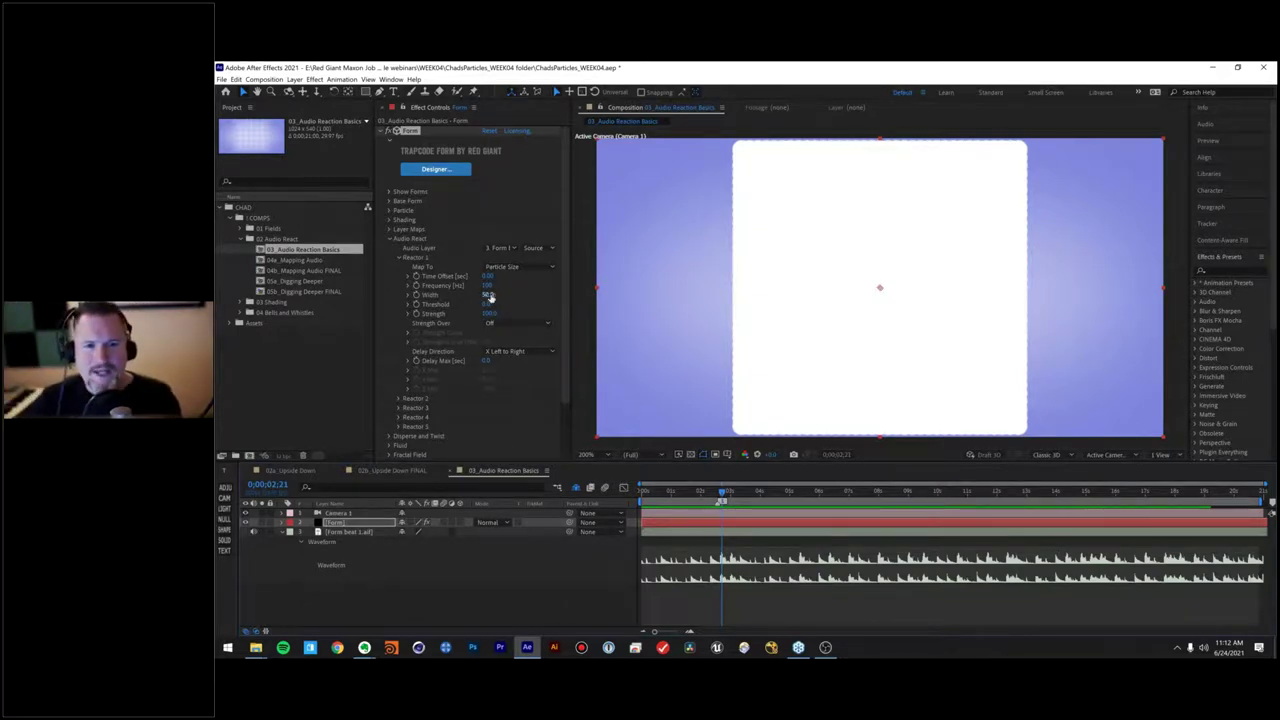
{"action": "type", "text": "20"}
{"action": "key", "text": "Return"}
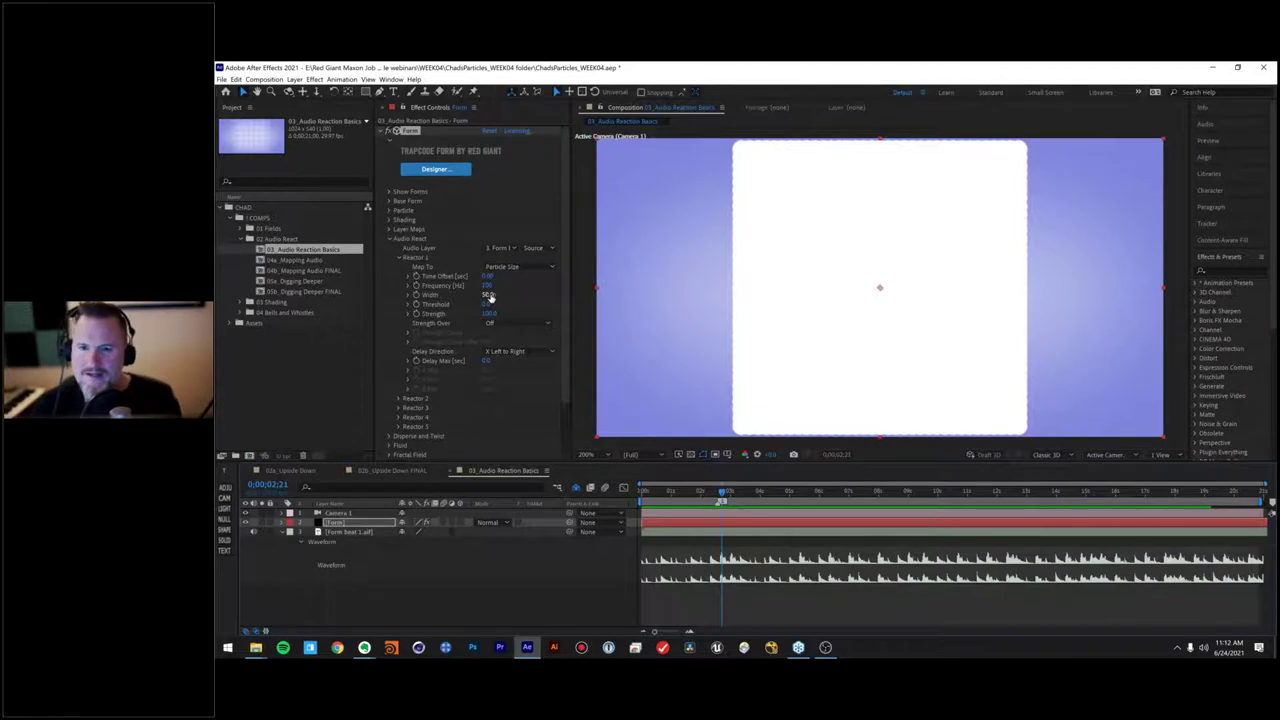
Step: Scrub the time ruler between about 1 and 2 seconds to check the reaction
{"action": "left_click", "coordinate": [687, 491]}
{"action": "left_click_drag", "start_coordinate": [687, 494], "coordinate": [708, 494]}
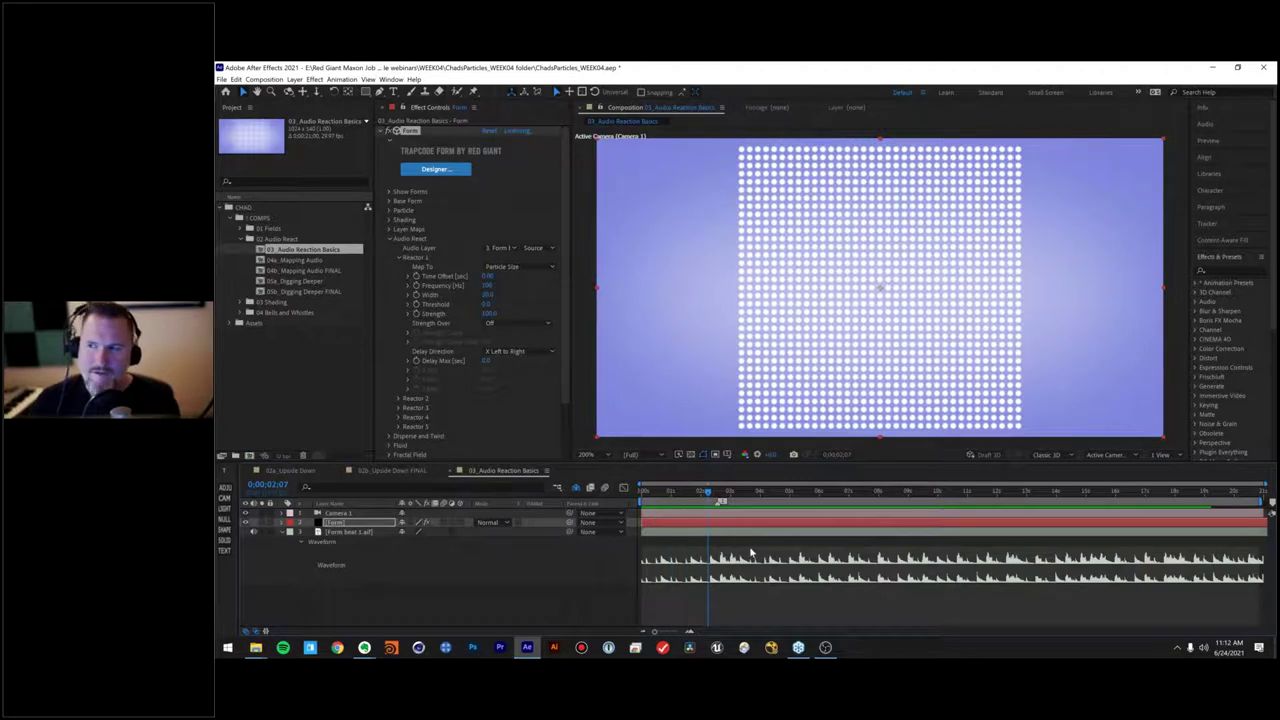
{"action": "left_click", "coordinate": [681, 499]}
{"action": "left_click", "coordinate": [720, 492]}
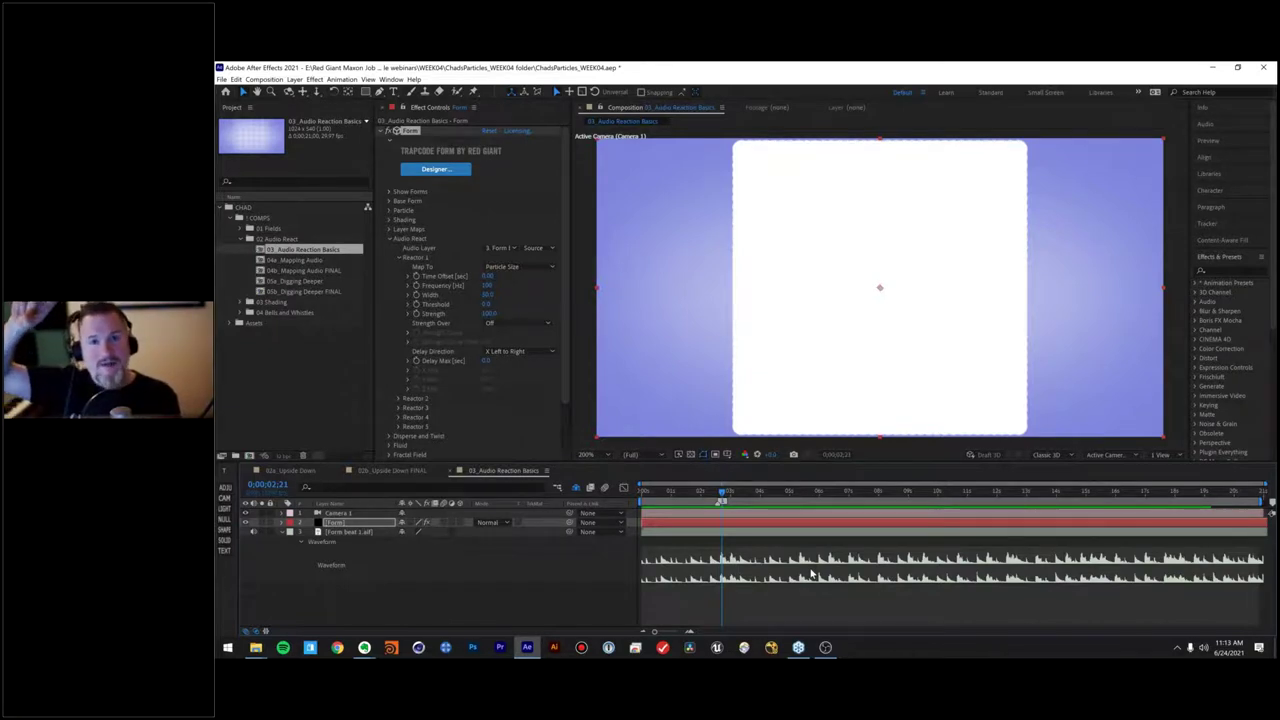
Step: Add a new adjustment layer and apply Audio Spectrum to it via an 'audio' effect search
{"action": "left_click", "coordinate": [404, 605]}
{"action": "key", "text": "ctrl+alt+y"}
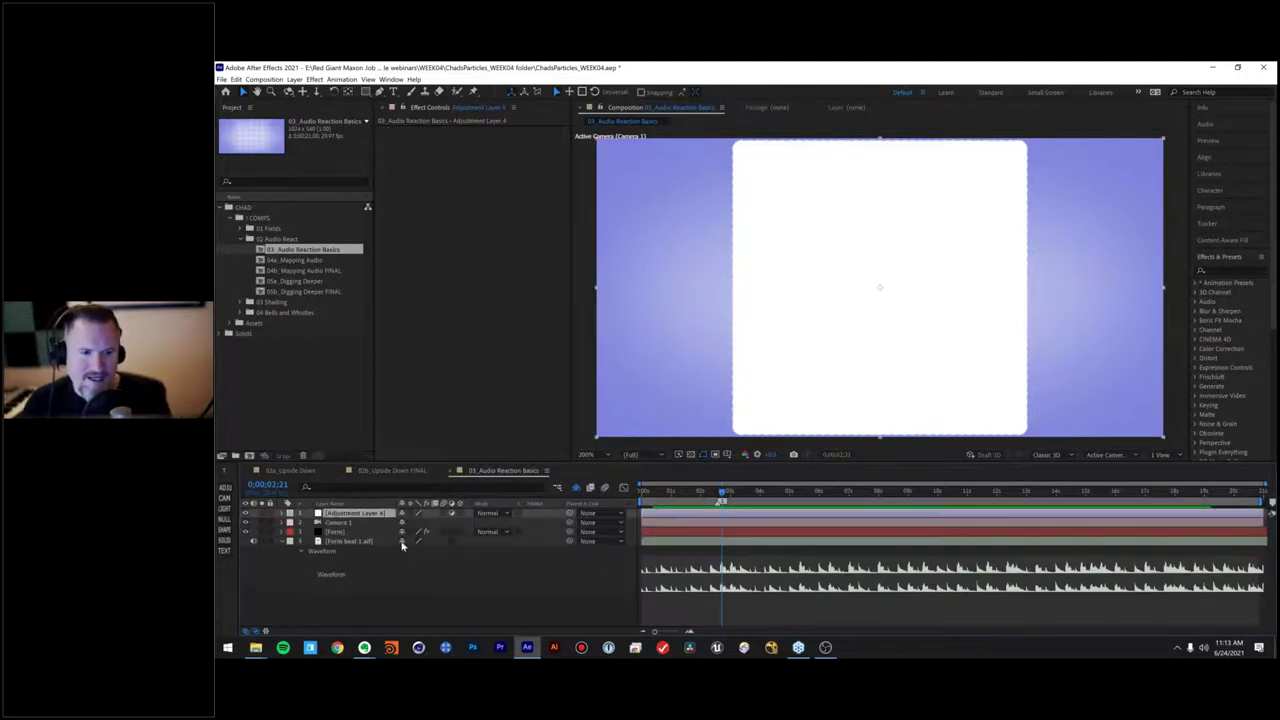
{"action": "key", "text": "ctrl+space"}
{"action": "type", "text": "au"}
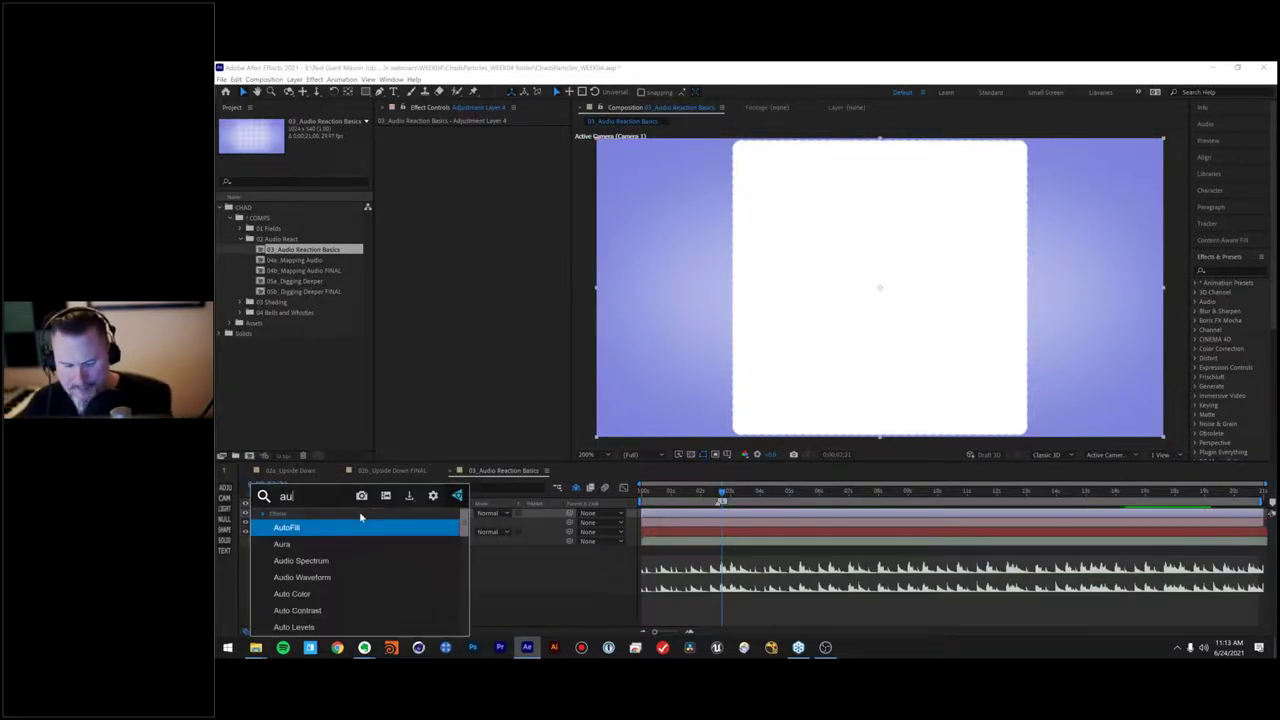
{"action": "type", "text": "dio"}
{"action": "key", "text": "Return"}
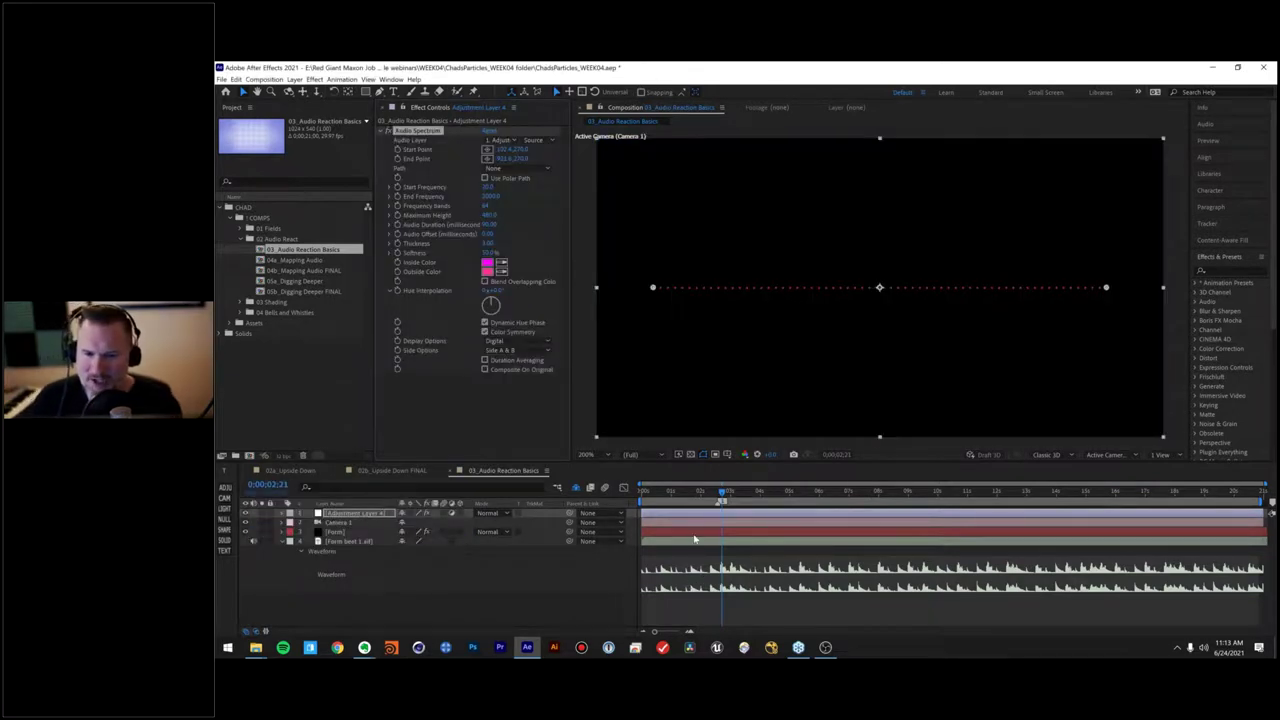
{"action": "left_click", "coordinate": [675, 491]}
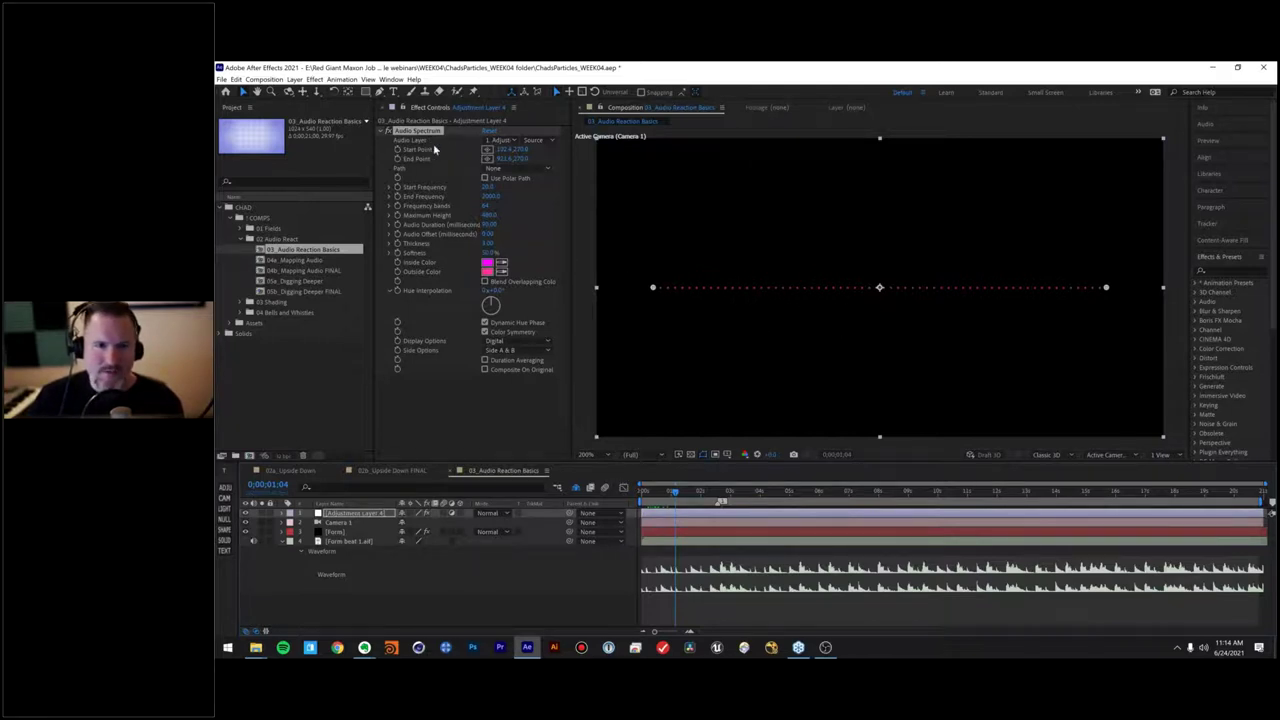
Step: Set Audio Layer to Form beat 1.aif, then preview and scrub to check the pink line
{"action": "left_click", "coordinate": [500, 140]}
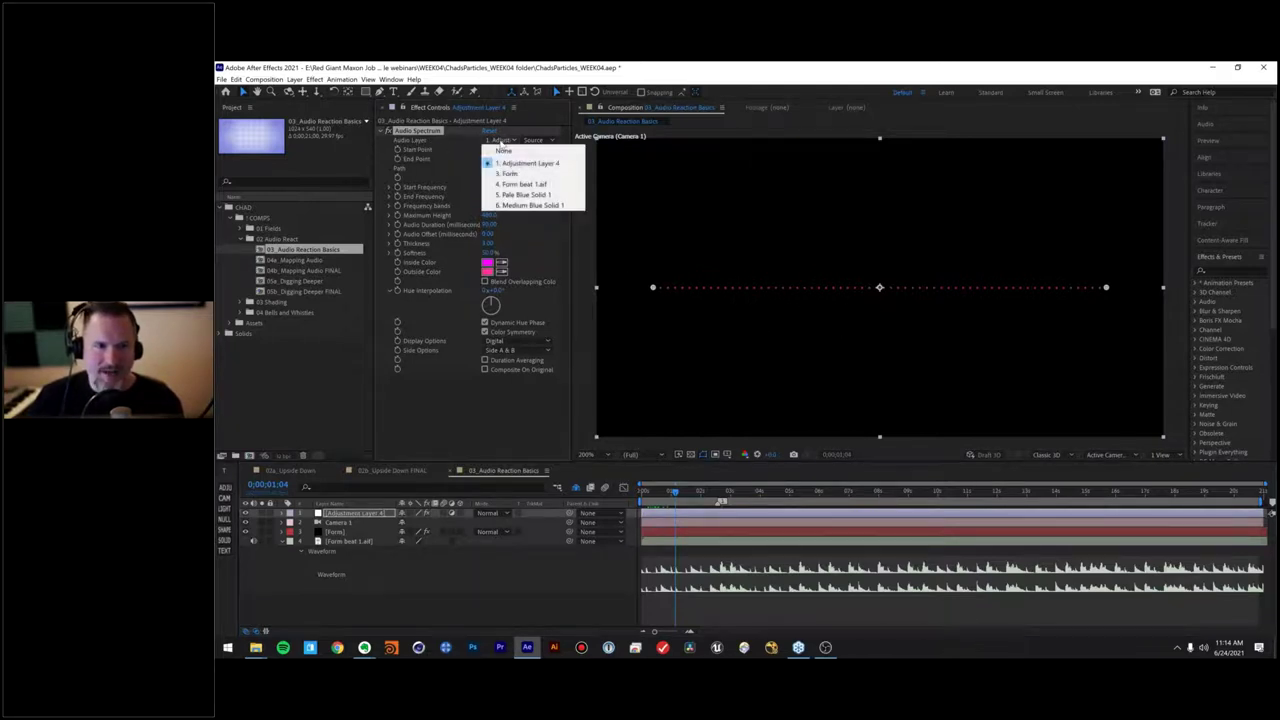
{"action": "left_click", "coordinate": [519, 186]}
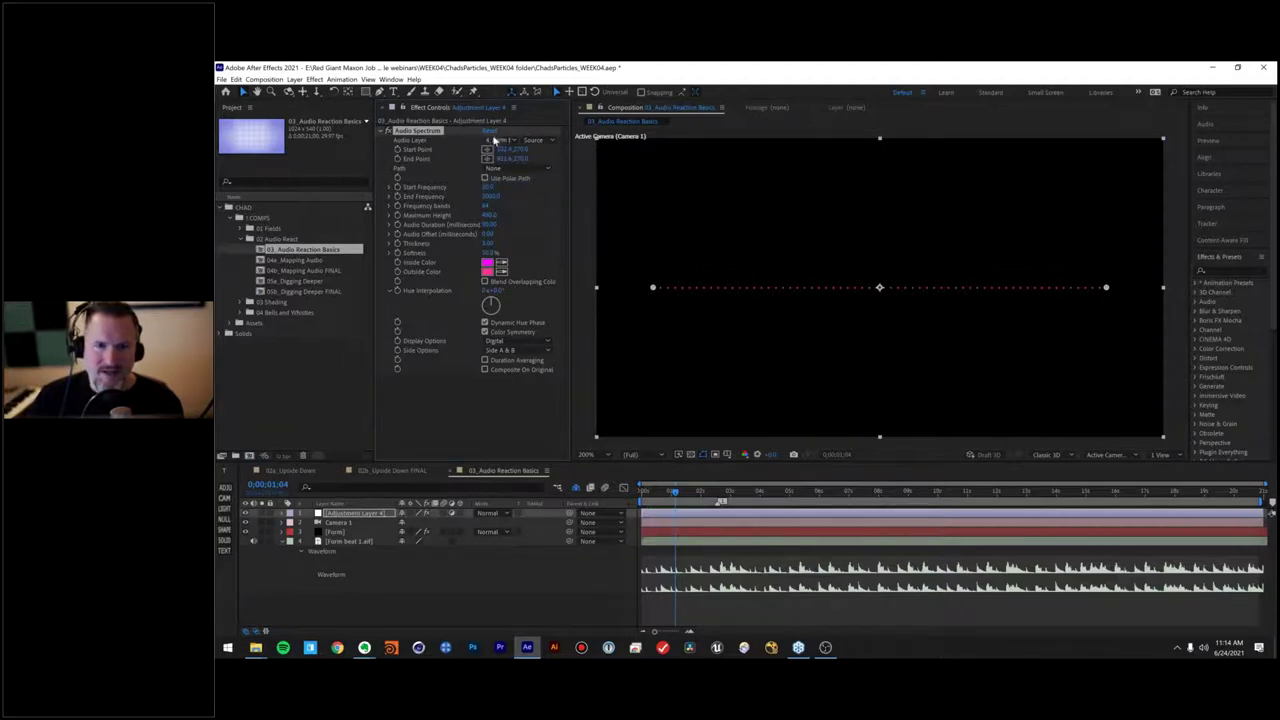
{"action": "key", "text": "space"}
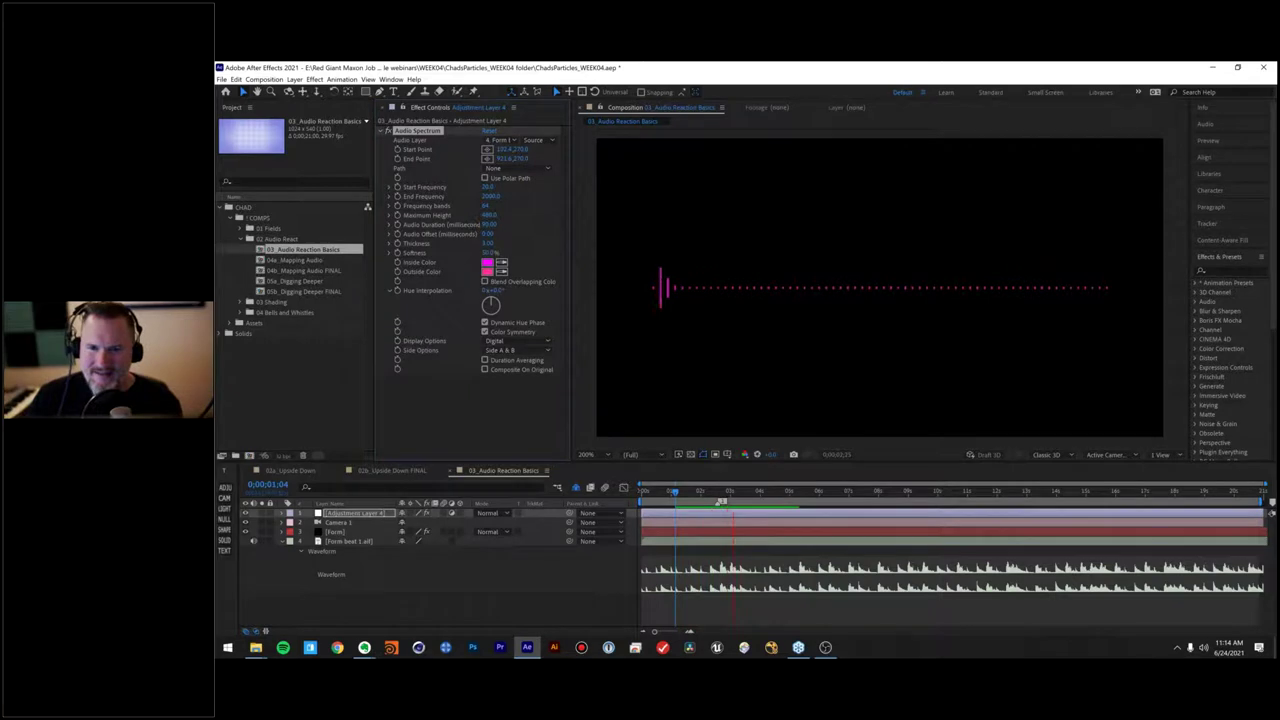
{"action": "key", "text": "space"}
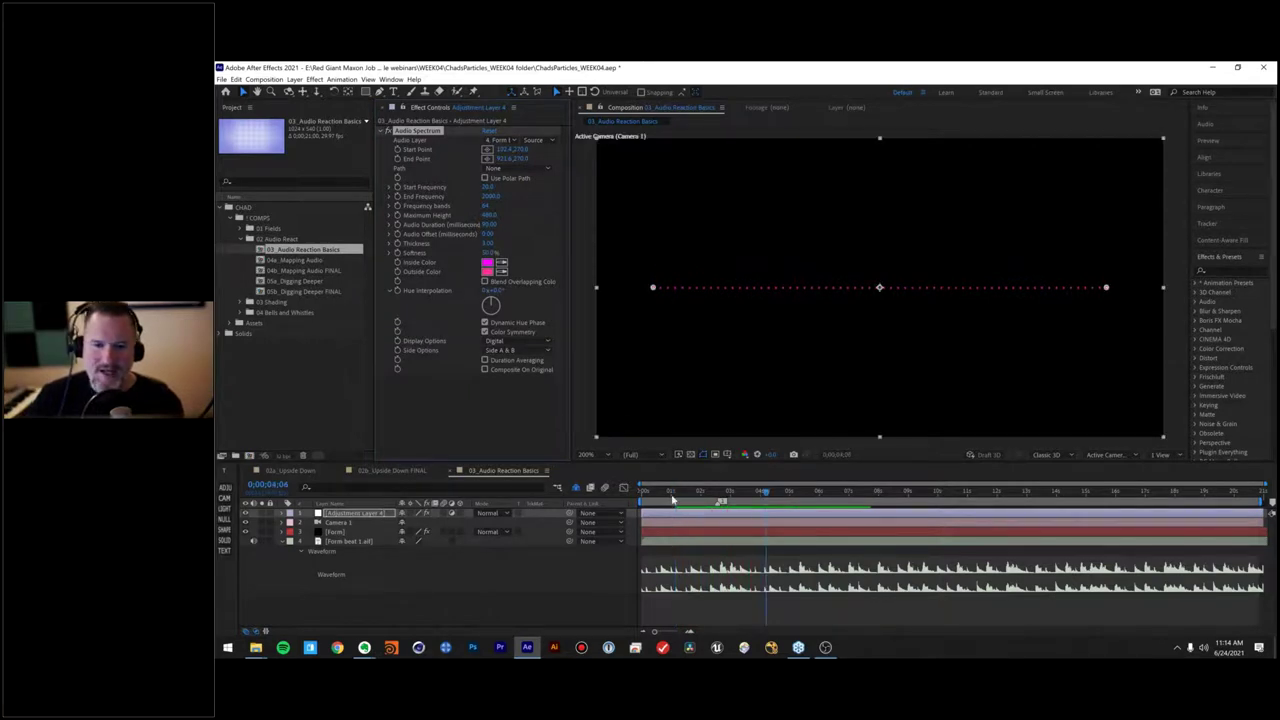
{"action": "left_click_drag", "start_coordinate": [665, 495], "coordinate": [774, 492]}
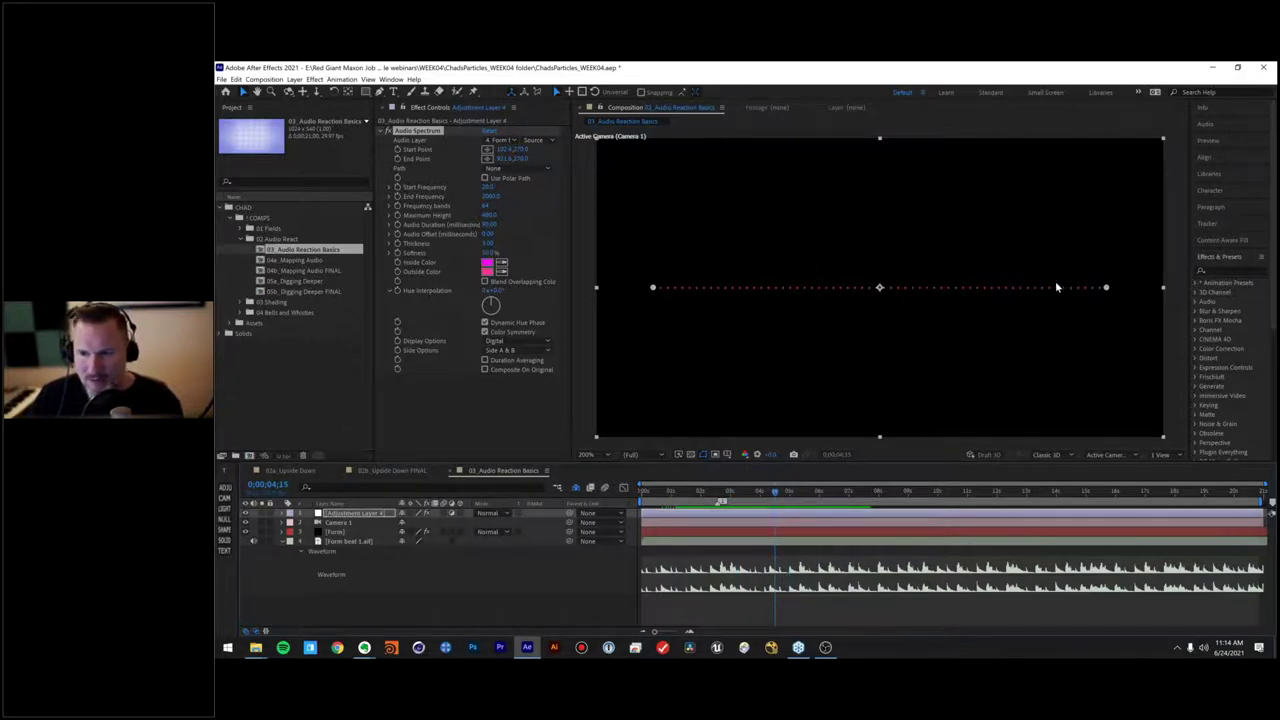
{"action": "left_click", "coordinate": [652, 492]}
{"action": "mouse_move", "coordinate": [652, 497]}
{"action": "left_mouse_down"}
{"action": "mouse_move", "coordinate": [690, 492]}
{"action": "mouse_move", "coordinate": [664, 498]}
{"action": "left_mouse_up"}
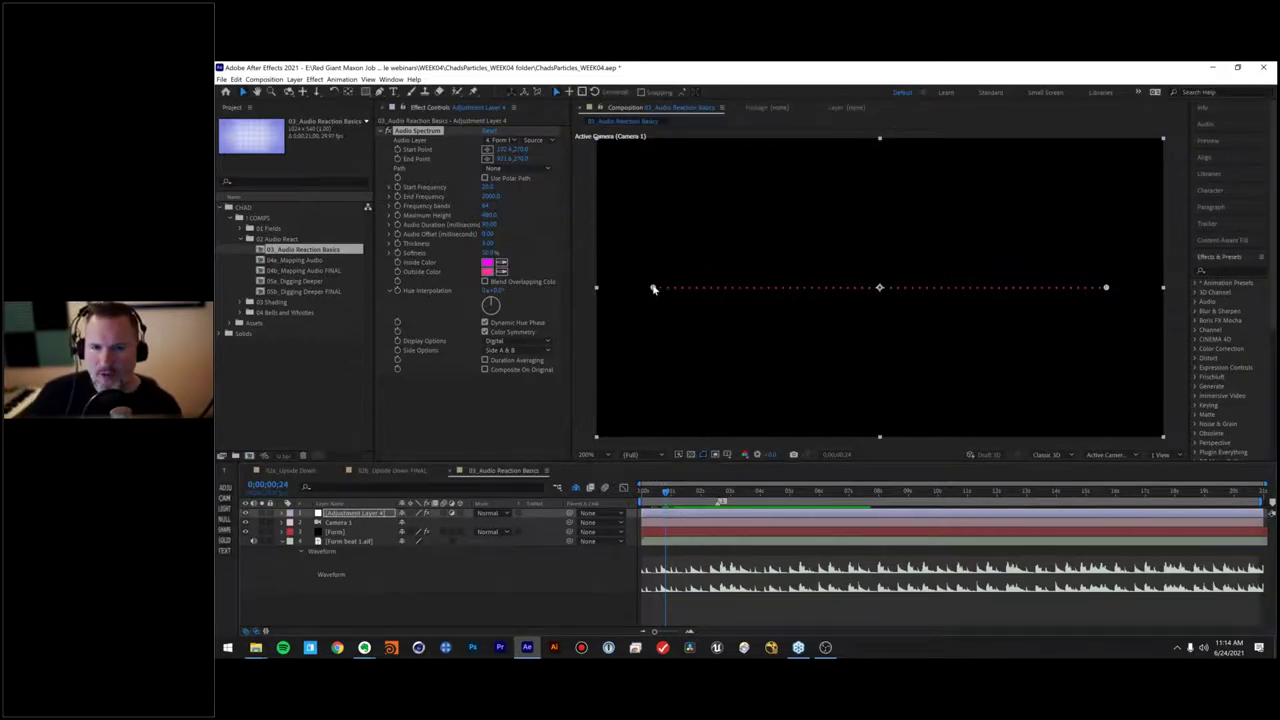
Step: Set the Audio Spectrum Start Frequency to 1 and End Frequency to 200
{"action": "left_click", "coordinate": [490, 197]}
{"action": "type", "text": "2000"}
{"action": "key", "text": "Return"}
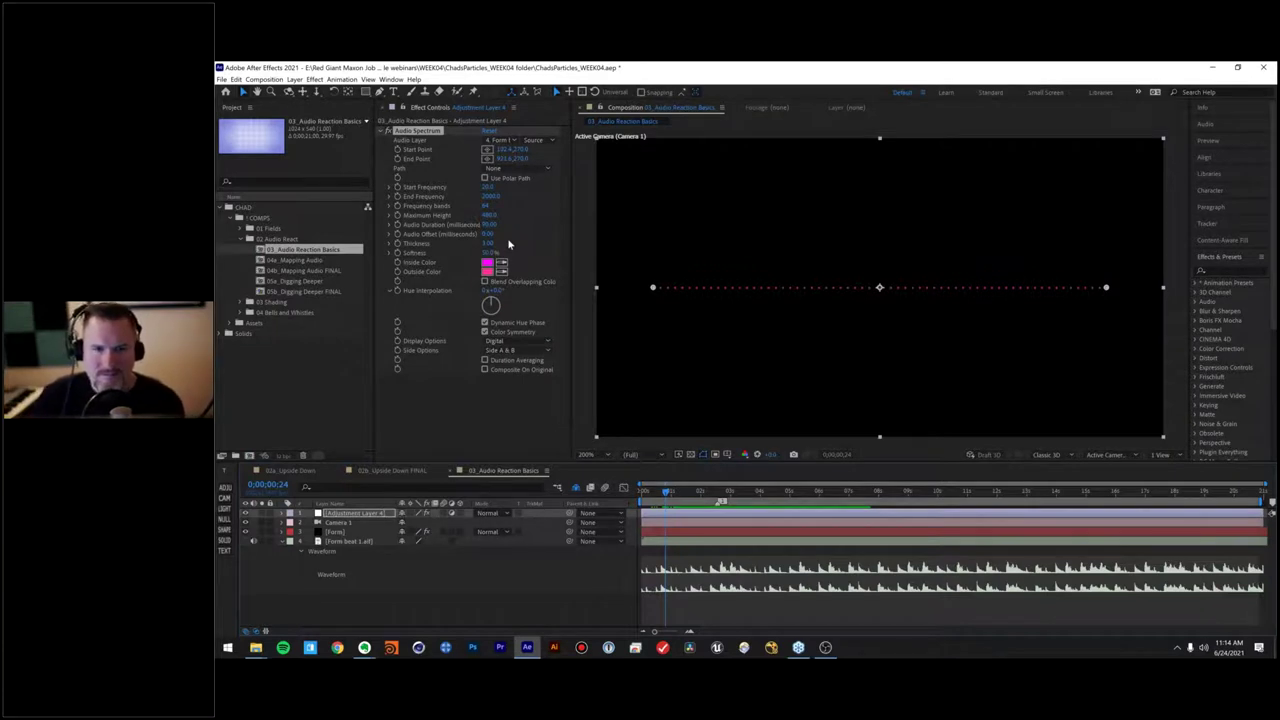
{"action": "left_click", "coordinate": [488, 187]}
{"action": "type", "text": "1"}
{"action": "key", "text": "Return"}
{"action": "left_click", "coordinate": [490, 196]}
{"action": "left_click", "coordinate": [490, 215]}
{"action": "left_click", "coordinate": [491, 196]}
{"action": "type", "text": "200"}
{"action": "key", "text": "Return"}
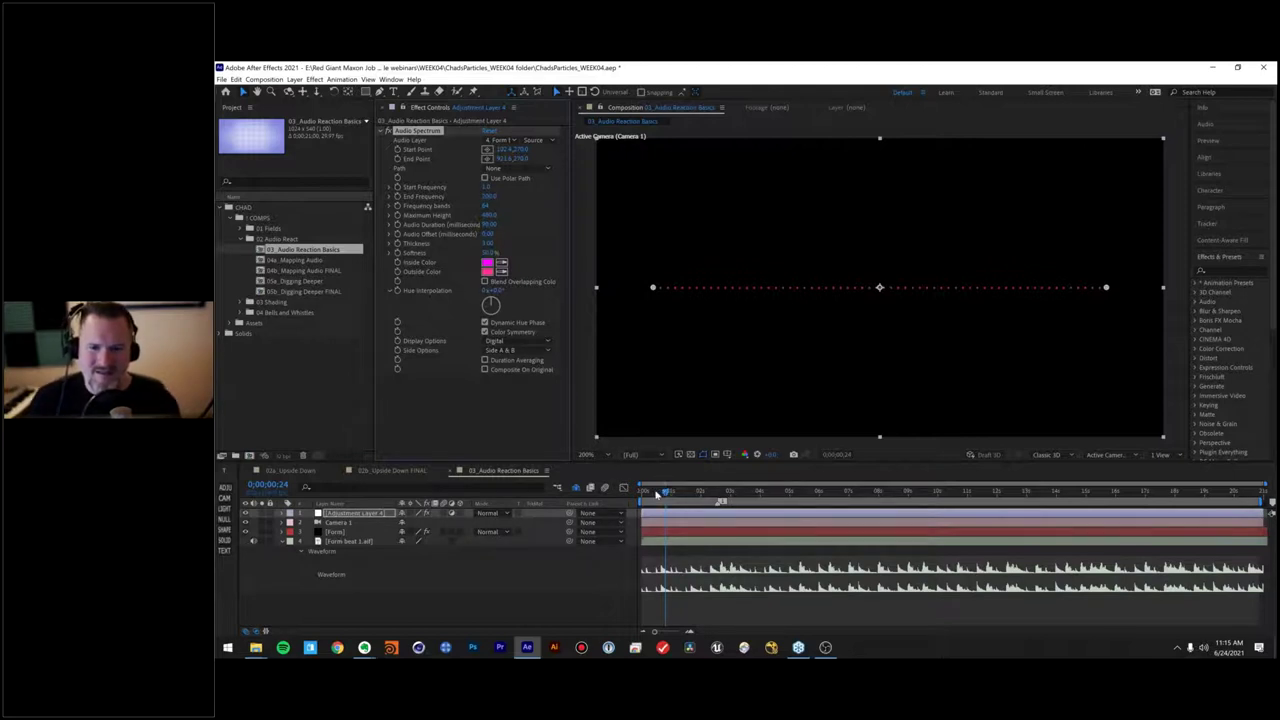
Step: Set Frequency bands to 20 and preview the low-end pink bars
{"action": "left_click_drag", "start_coordinate": [651, 494], "coordinate": [641, 494]}
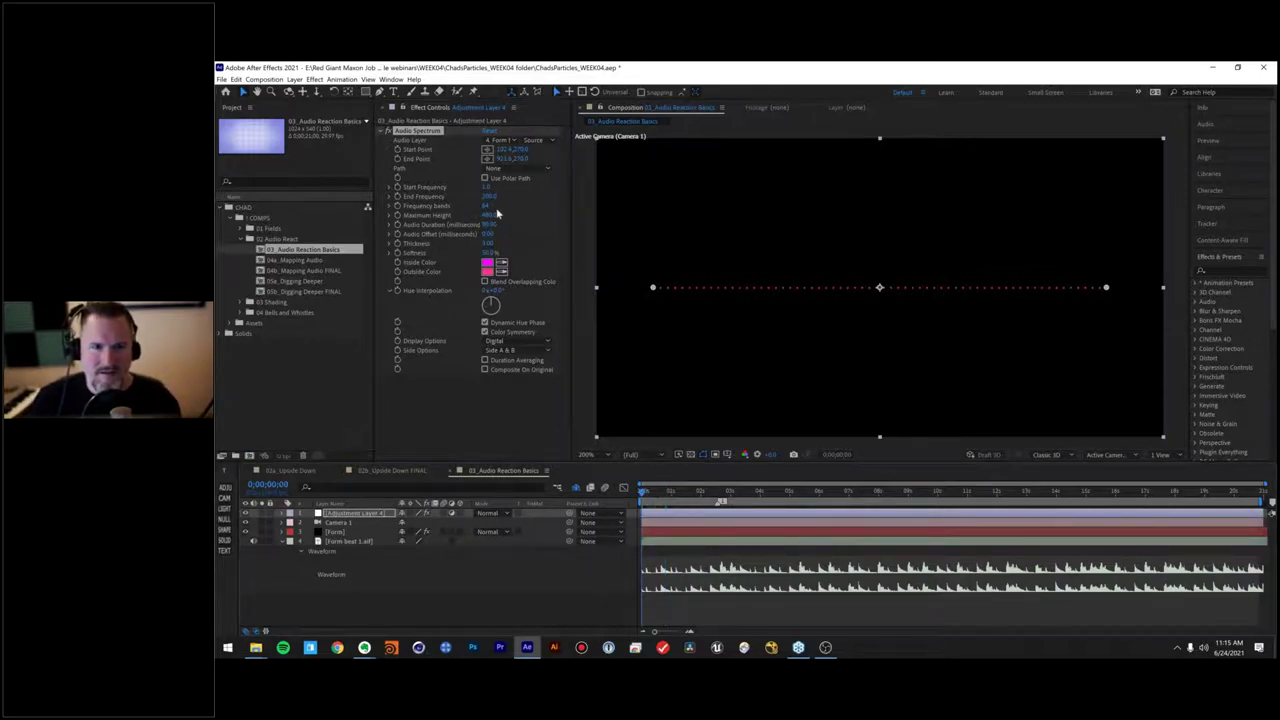
{"action": "left_click", "coordinate": [486, 205]}
{"action": "type", "text": "20"}
{"action": "key", "text": "Return"}
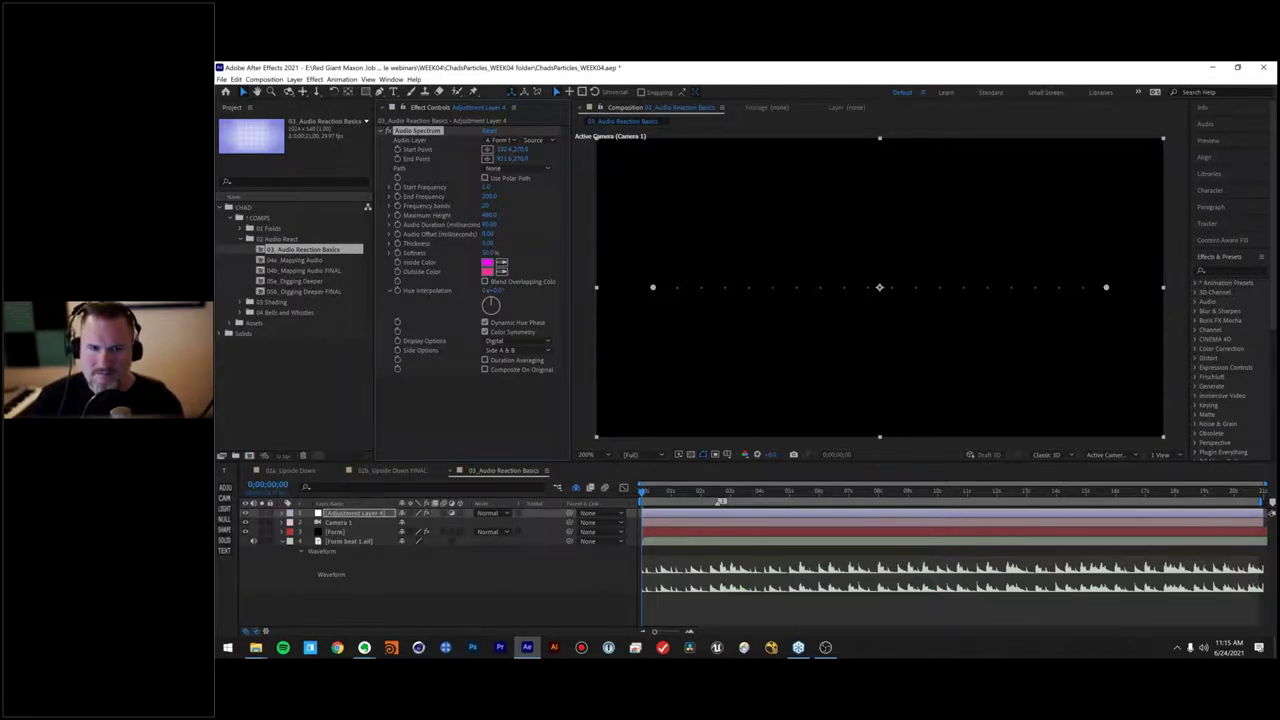
{"action": "key", "text": "space"}
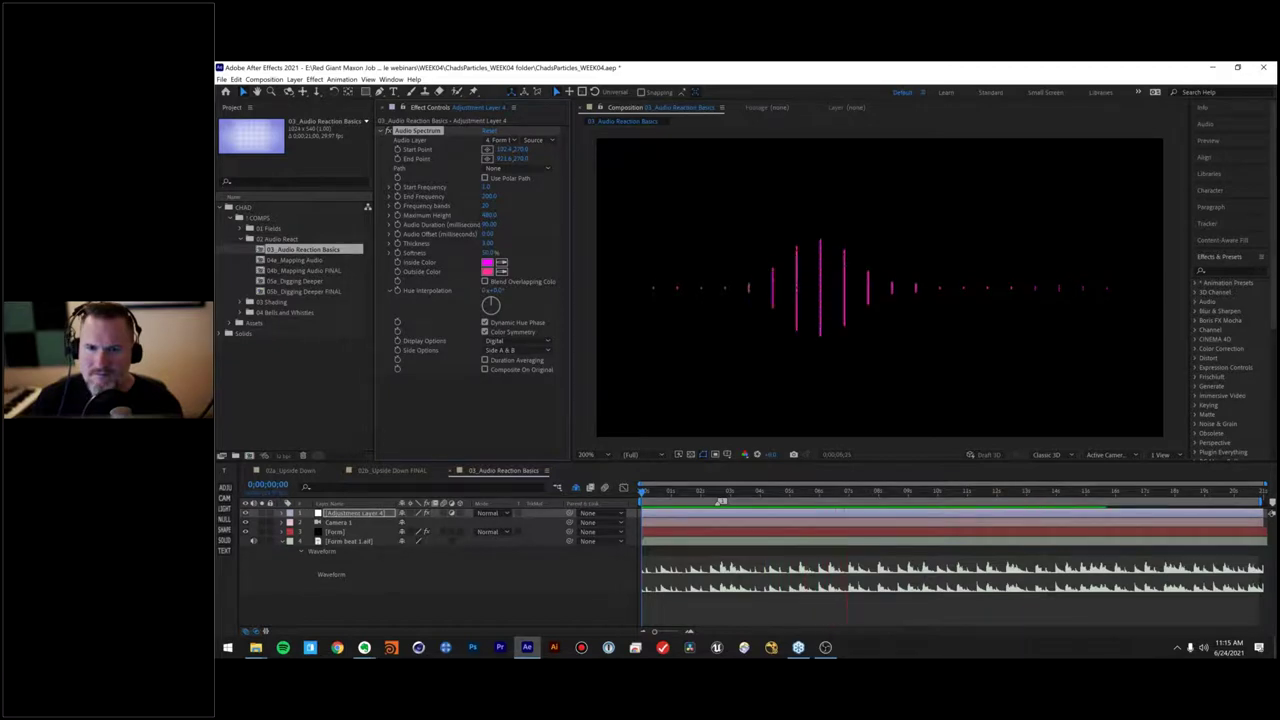
{"action": "key", "text": "space"}
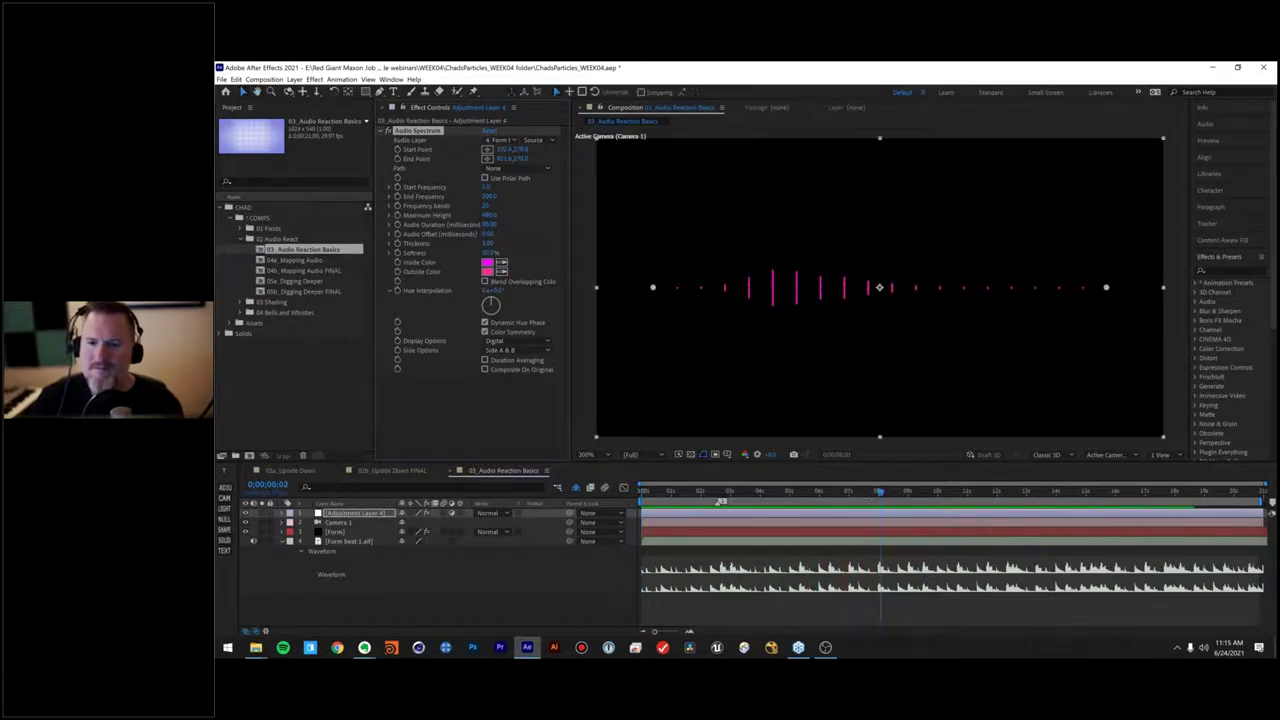
{"action": "left_click_drag", "start_coordinate": [885, 494], "coordinate": [943, 493]}
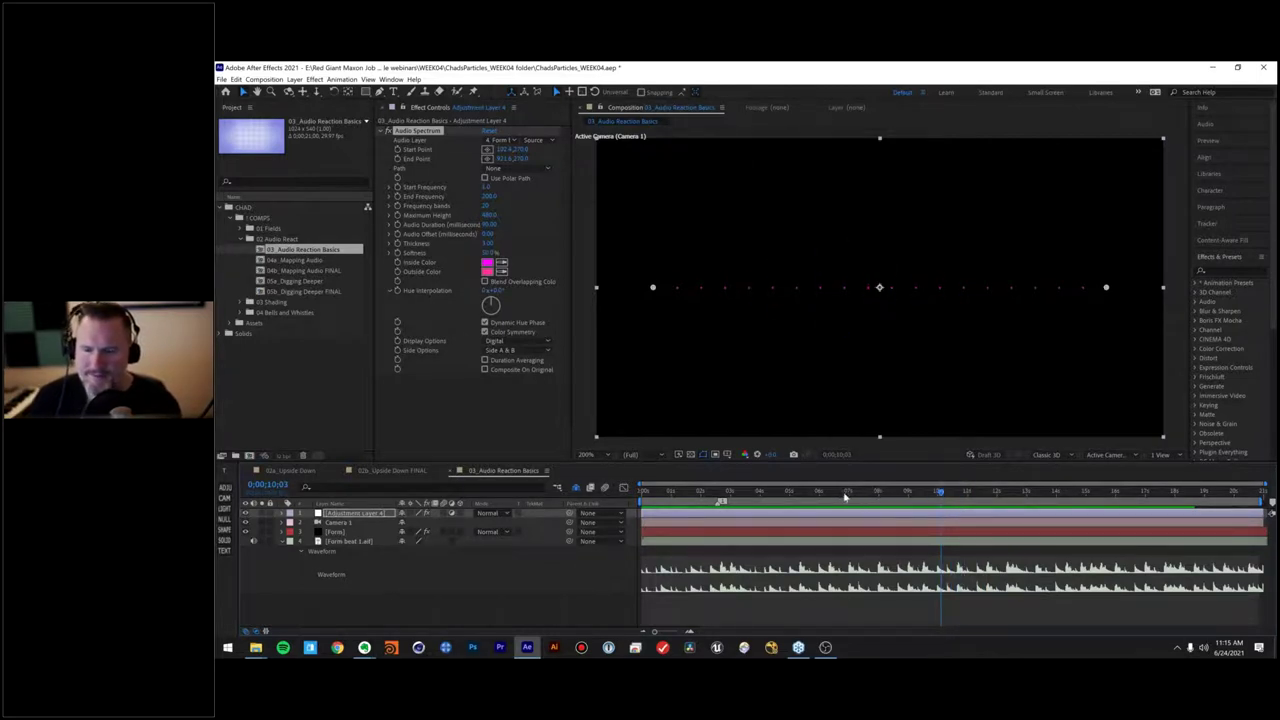
{"action": "left_click_drag", "start_coordinate": [662, 492], "coordinate": [652, 498]}
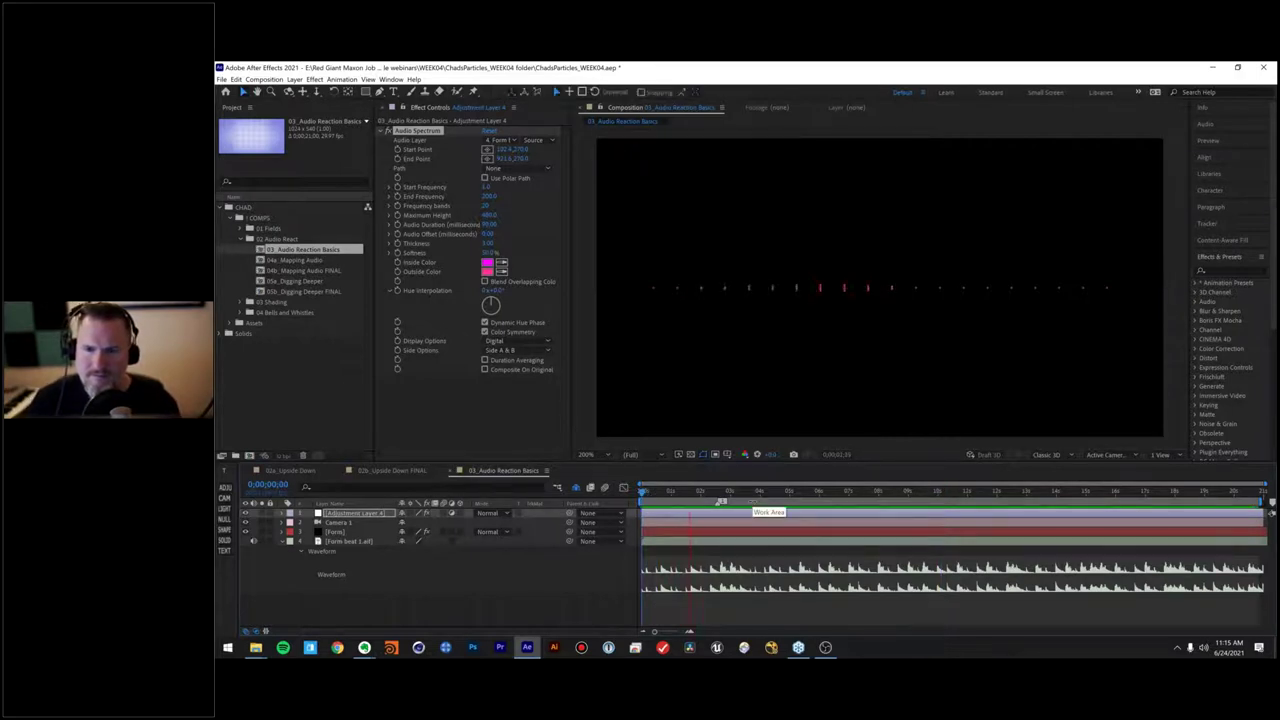
Step: Change the Audio Spectrum End Frequency to 20000
{"action": "left_click", "coordinate": [706, 493]}
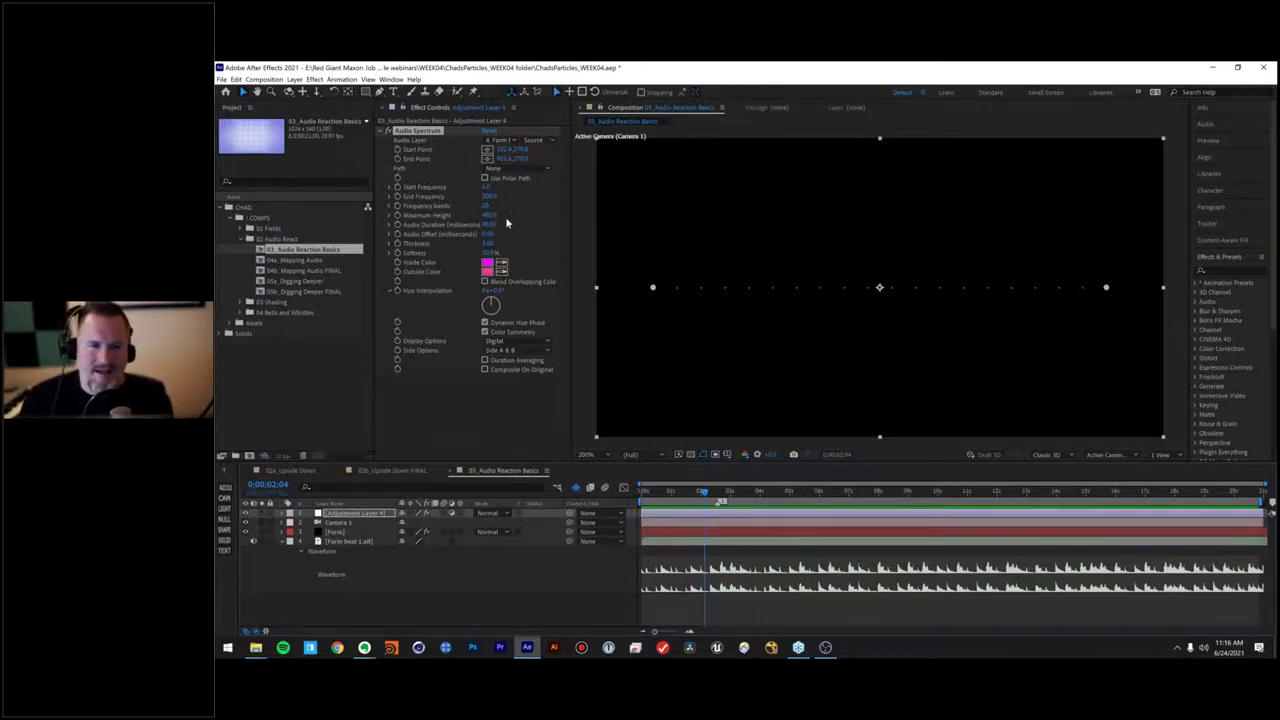
{"action": "left_click", "coordinate": [487, 197]}
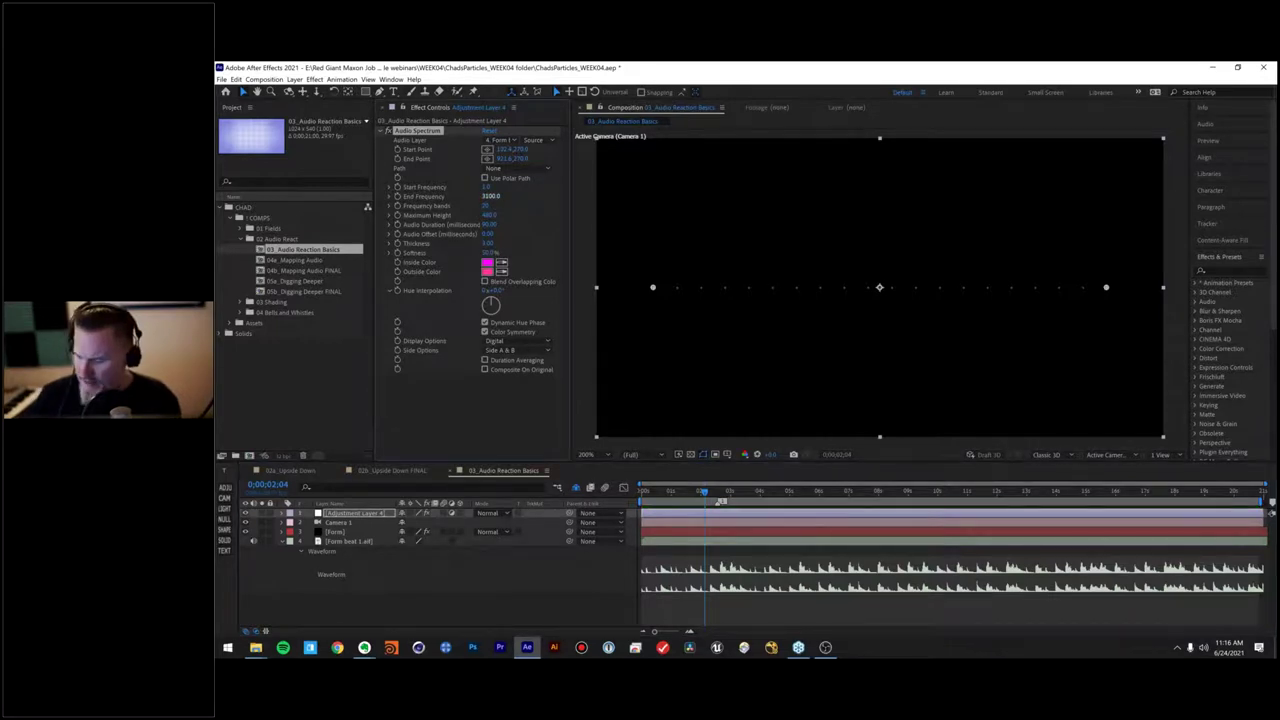
{"action": "left_click", "coordinate": [442, 356]}
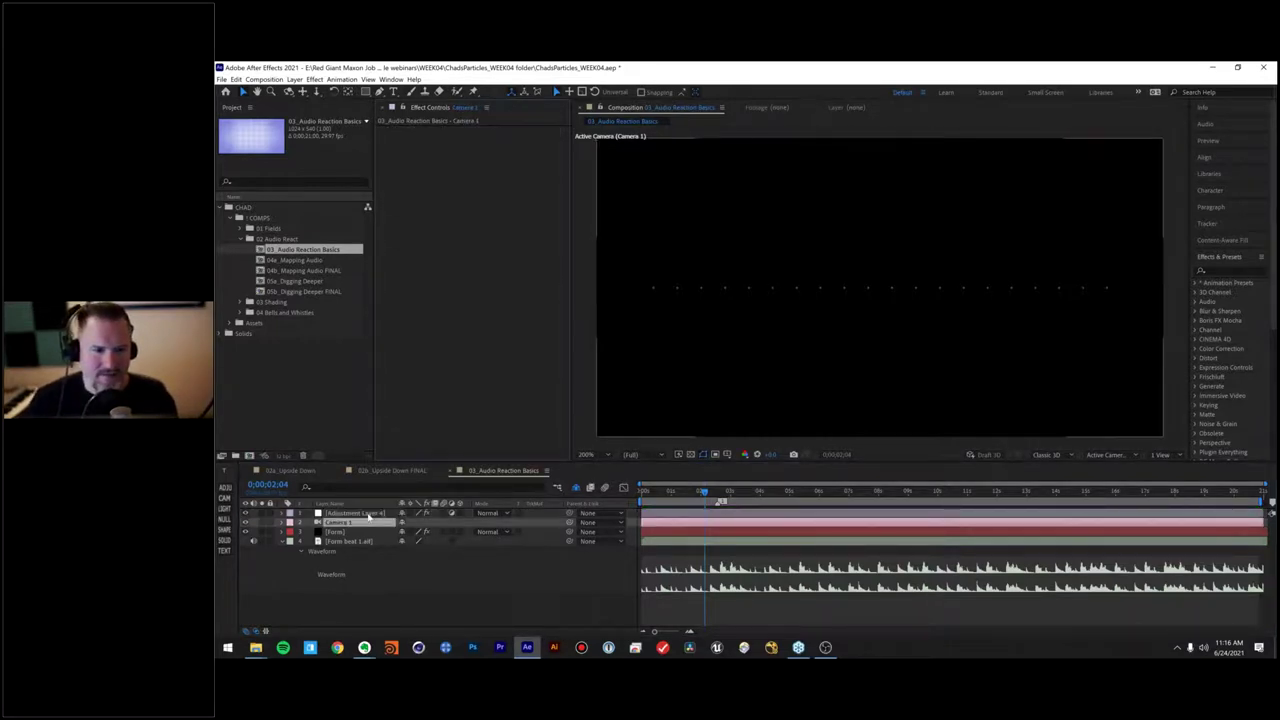
{"action": "left_click", "coordinate": [368, 515]}
{"action": "left_click", "coordinate": [490, 197]}
{"action": "type", "text": "2000"}
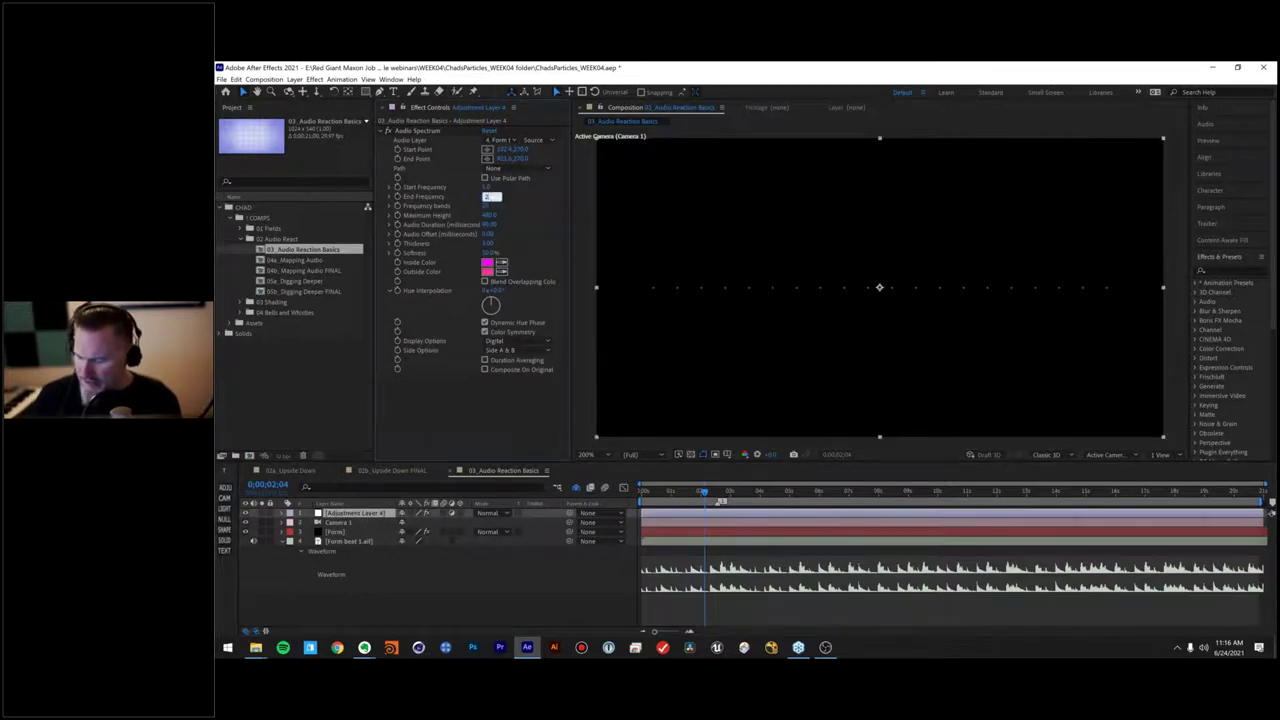
{"action": "type", "text": "0"}
{"action": "key", "text": "Return"}
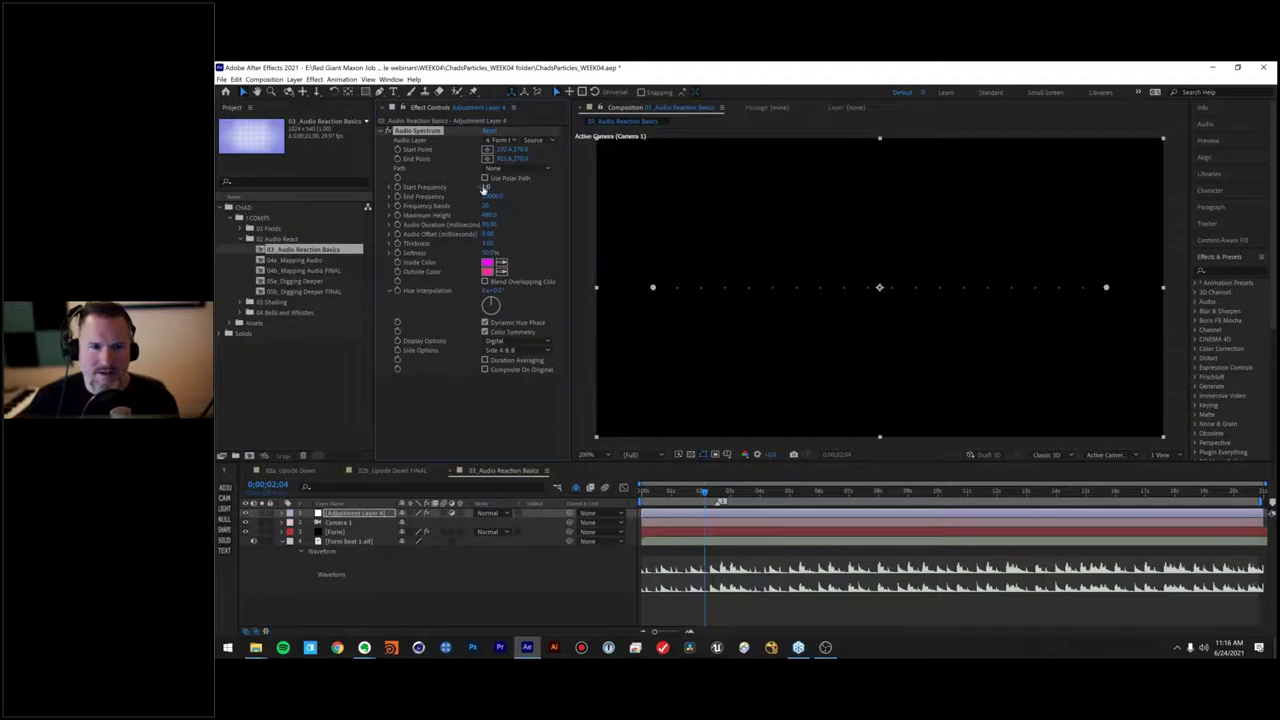
Step: Increase Frequency bands to about 132 and preview the denser pink line
{"action": "left_click_drag", "start_coordinate": [486, 206], "coordinate": [544, 204]}
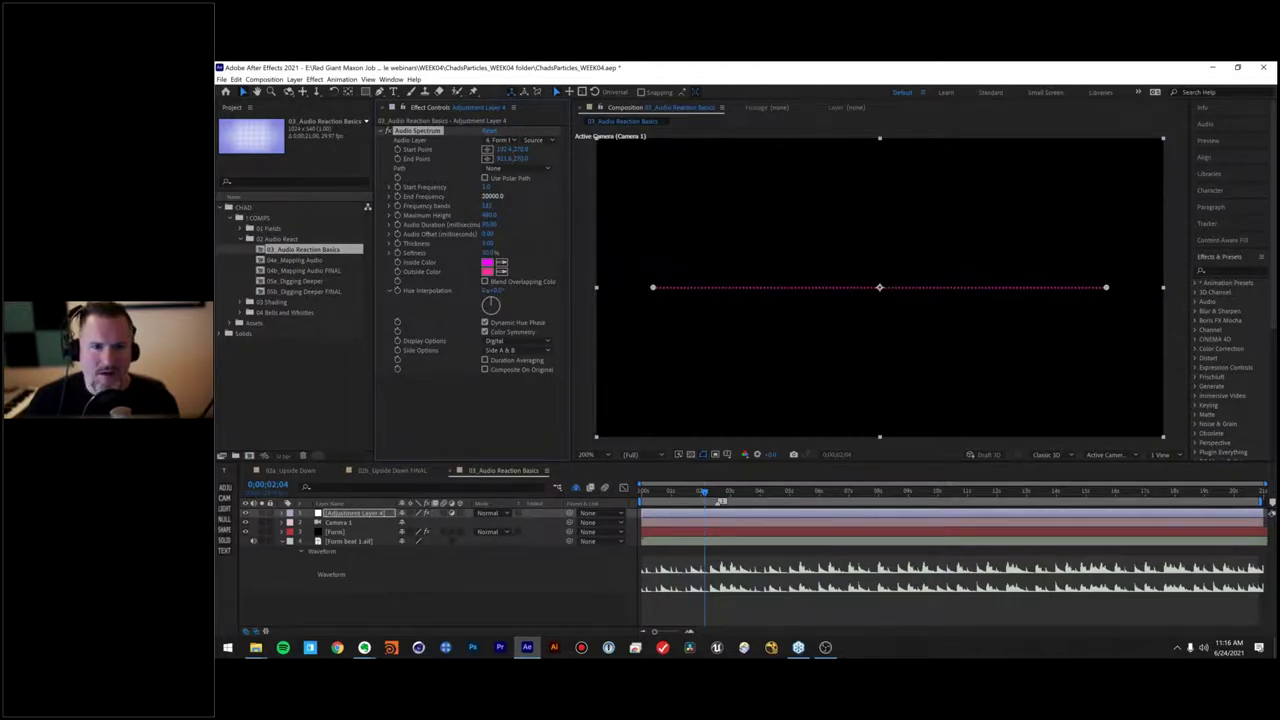
{"action": "left_click", "coordinate": [668, 494]}
{"action": "left_click", "coordinate": [655, 494]}
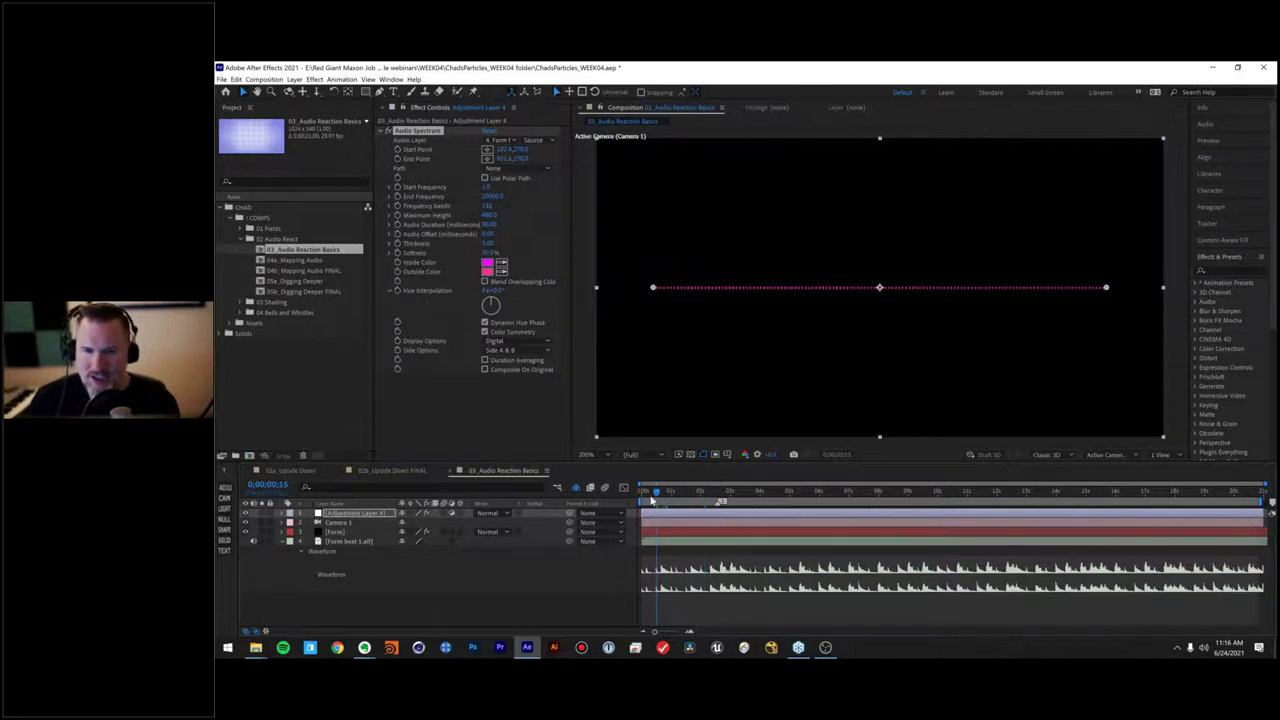
{"action": "key", "text": "space"}
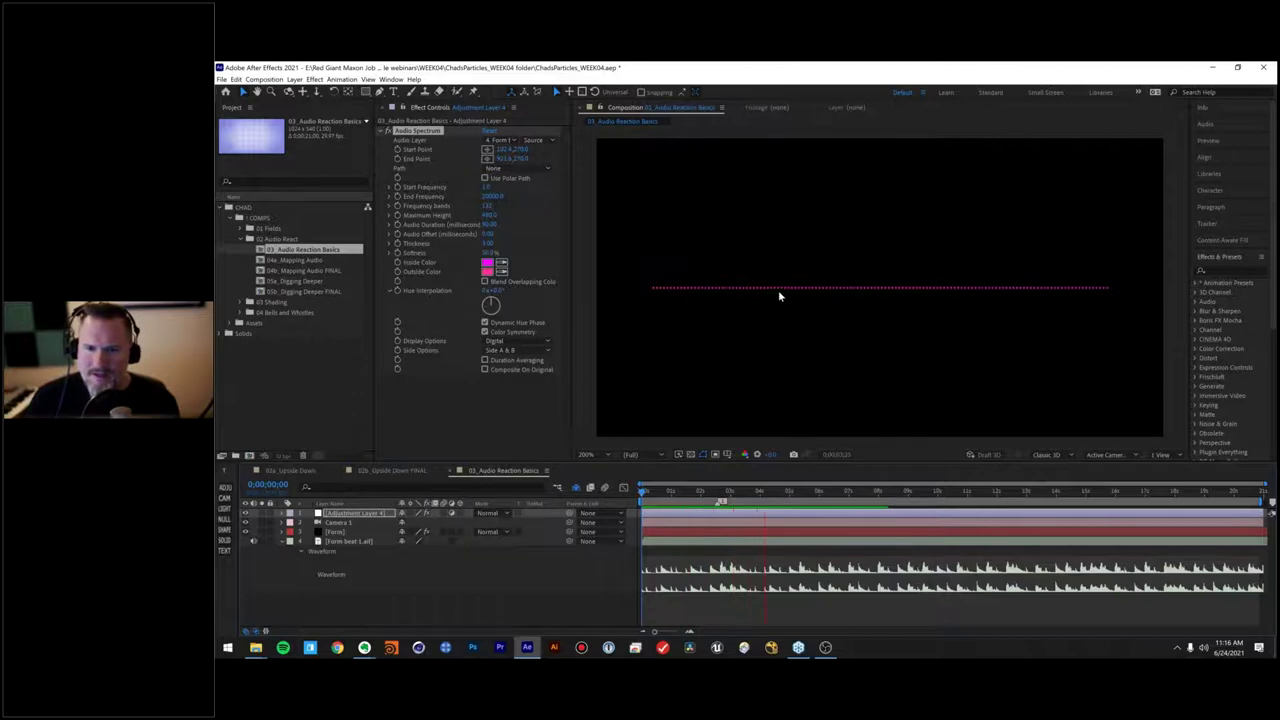
{"action": "key", "text": "space"}
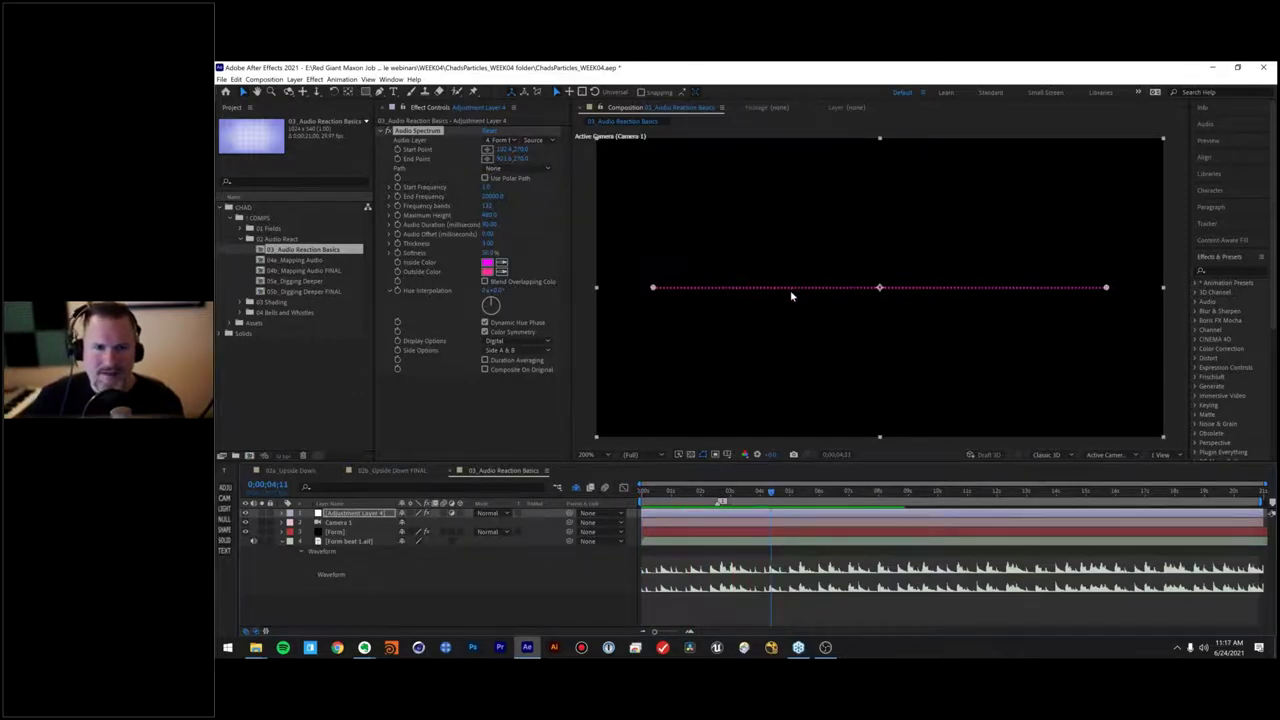
Step: Raise Maximum Height to about 2140 and scrub the timeline to see taller bars
{"action": "left_click_drag", "start_coordinate": [665, 491], "coordinate": [776, 493]}
{"action": "left_click_drag", "start_coordinate": [502, 216], "coordinate": [540, 216]}
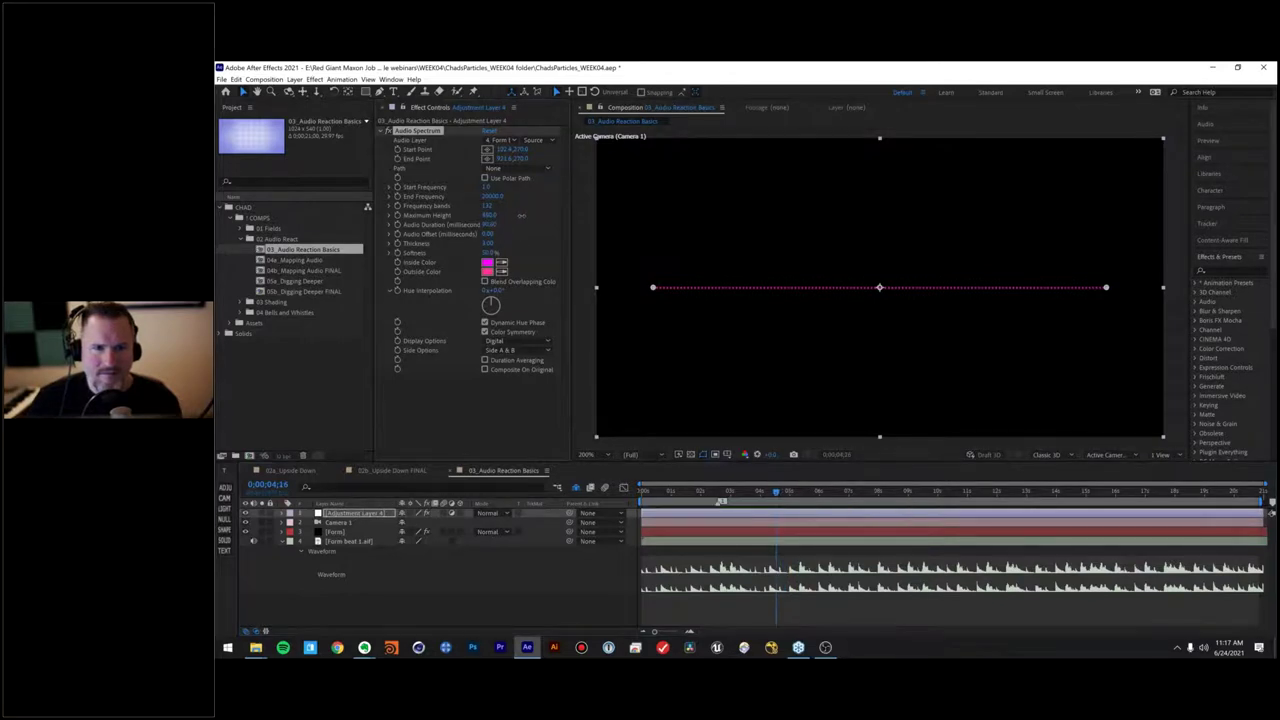
{"action": "left_click_drag", "start_coordinate": [655, 491], "coordinate": [716, 500]}
{"action": "left_click_drag", "start_coordinate": [724, 502], "coordinate": [768, 500]}
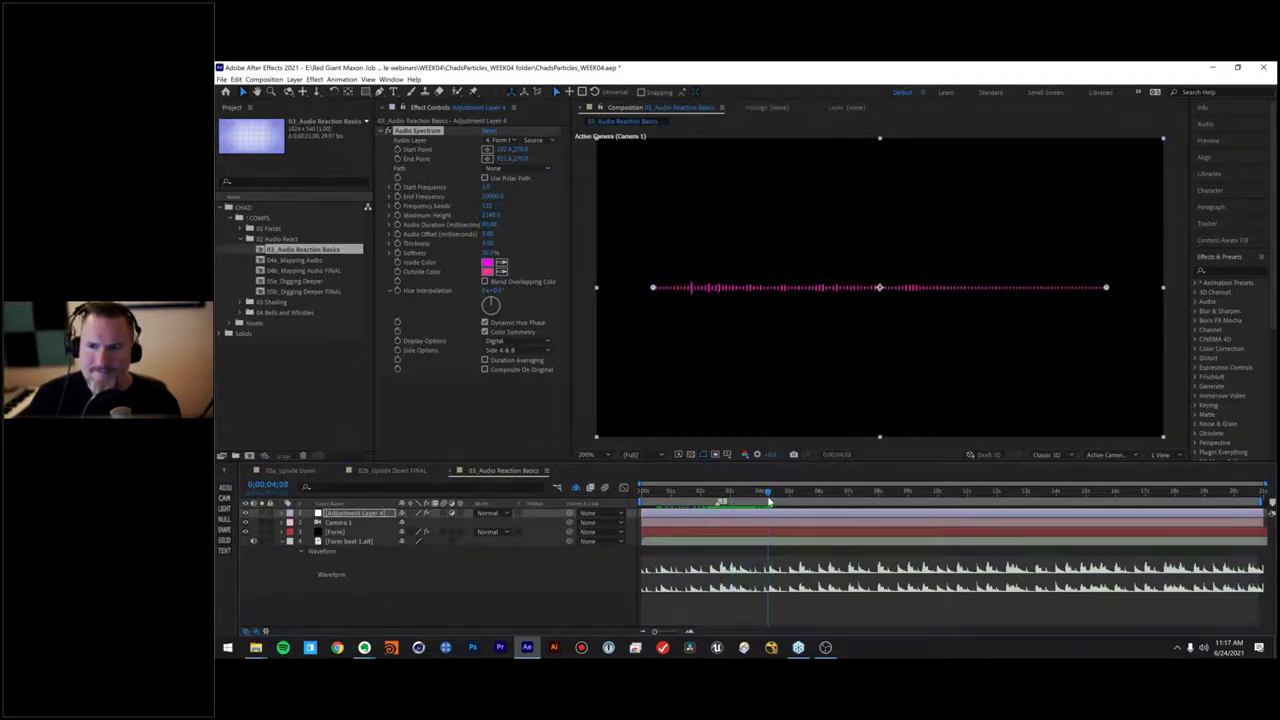
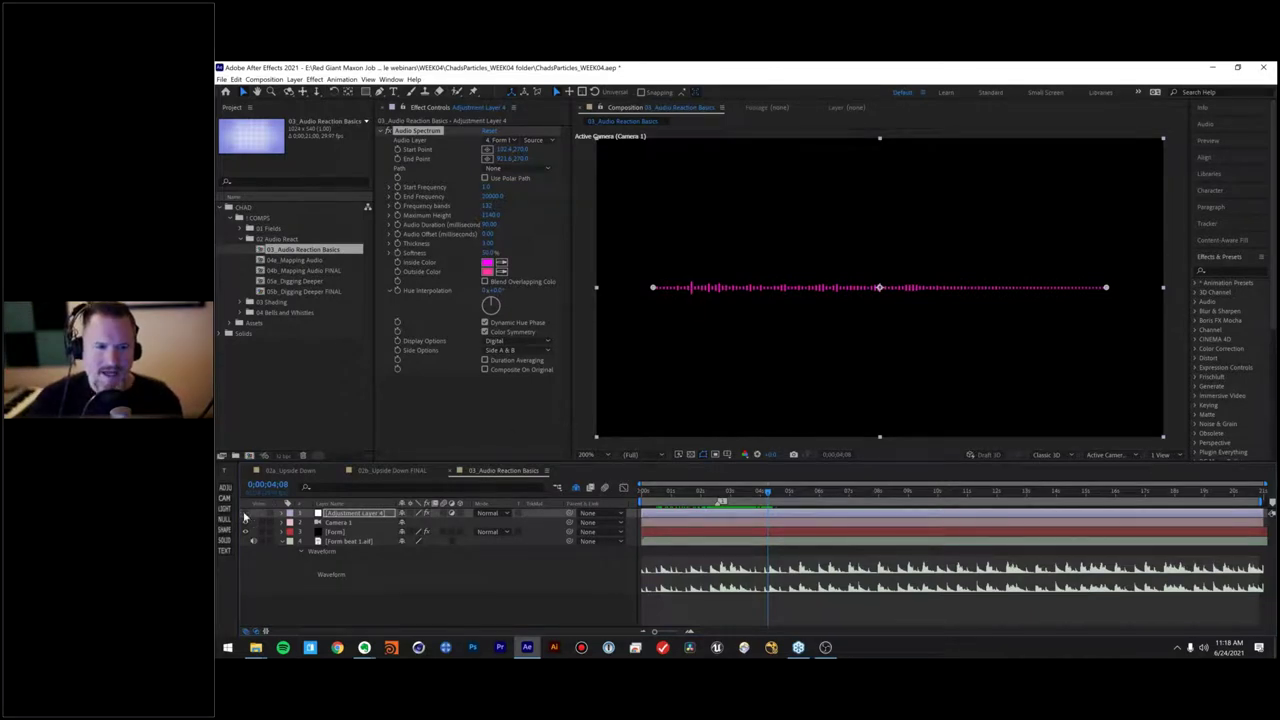
Step: Hide the audio spectrum layer and select the Form layer at about two seconds
{"action": "left_click", "coordinate": [245, 517]}
{"action": "left_click", "coordinate": [311, 533]}
{"action": "mouse_move", "coordinate": [708, 492]}
{"action": "left_mouse_down"}
{"action": "mouse_move", "coordinate": [688, 495]}
{"action": "mouse_move", "coordinate": [760, 497]}
{"action": "mouse_move", "coordinate": [716, 497]}
{"action": "left_mouse_up"}
Step: Set Reactor 1 Width to 15 and Frequency to 60 Hz, then preview from the start
{"action": "left_click", "coordinate": [487, 294]}
{"action": "type", "text": "15"}
{"action": "key", "text": "Return"}
{"action": "left_click", "coordinate": [488, 286]}
{"action": "type", "text": "60"}
{"action": "key", "text": "Return"}
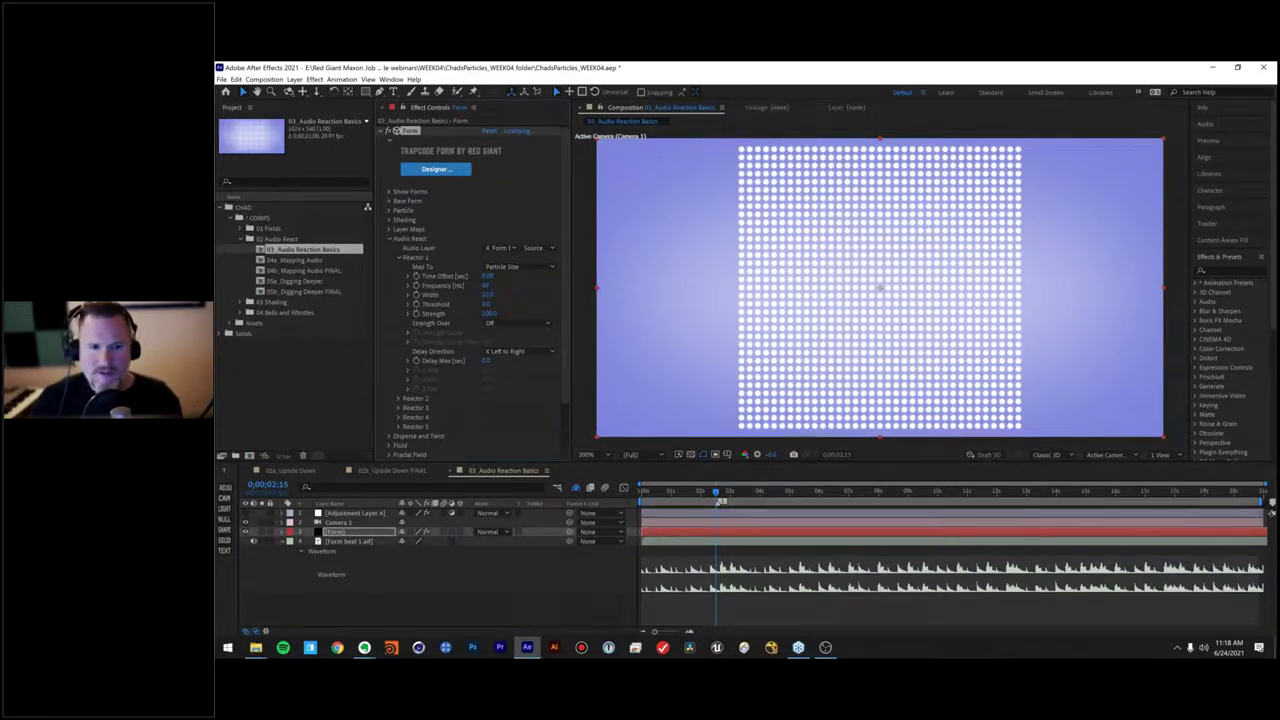
{"action": "left_click", "coordinate": [645, 494]}
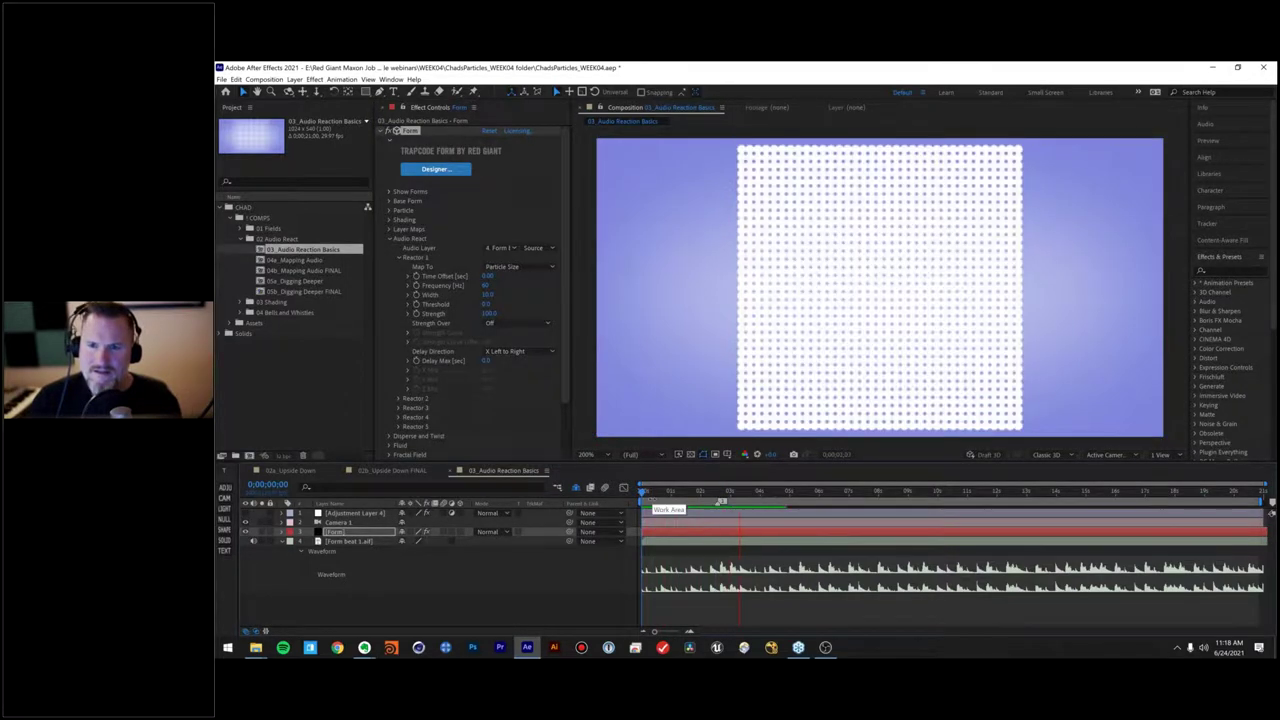
{"action": "key", "text": "space"}
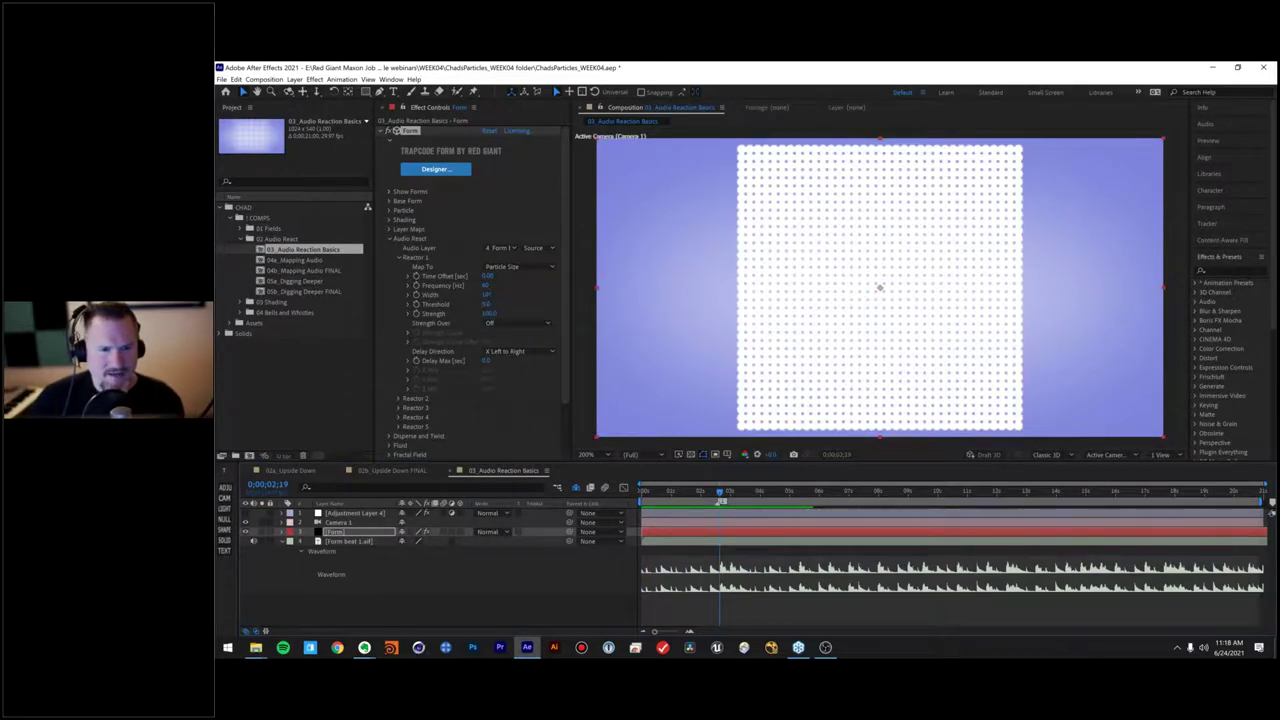
Step: Narrow Reactor 1's Width to 1.0
{"action": "left_click", "coordinate": [486, 295]}
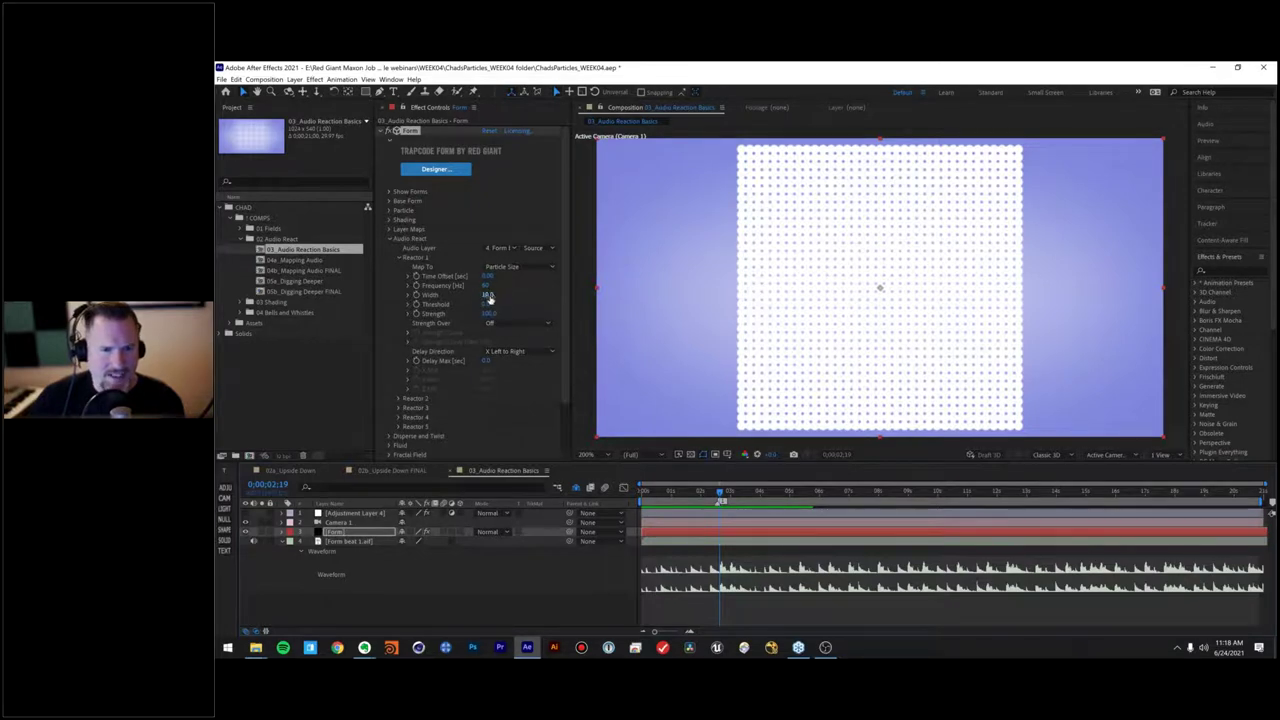
{"action": "type", "text": "0"}
{"action": "key", "text": "Return"}
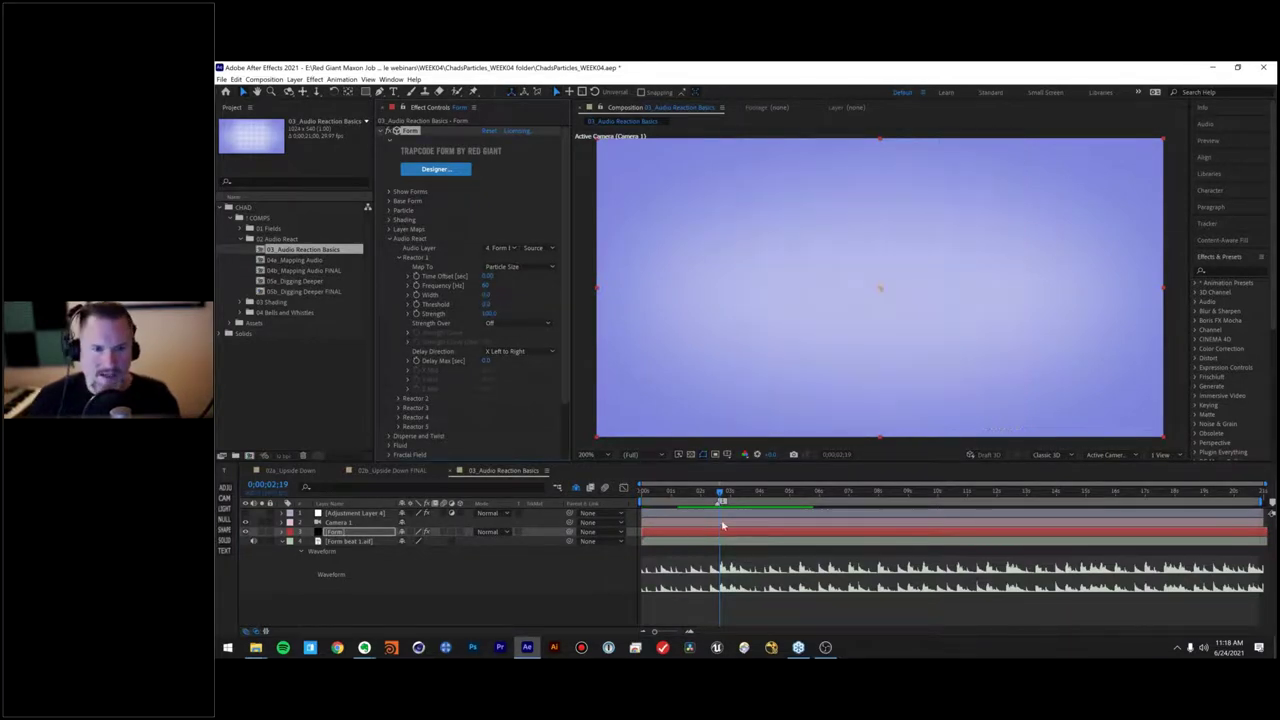
{"action": "left_click", "coordinate": [486, 295]}
{"action": "type", "text": "1"}
{"action": "key", "text": "Return"}
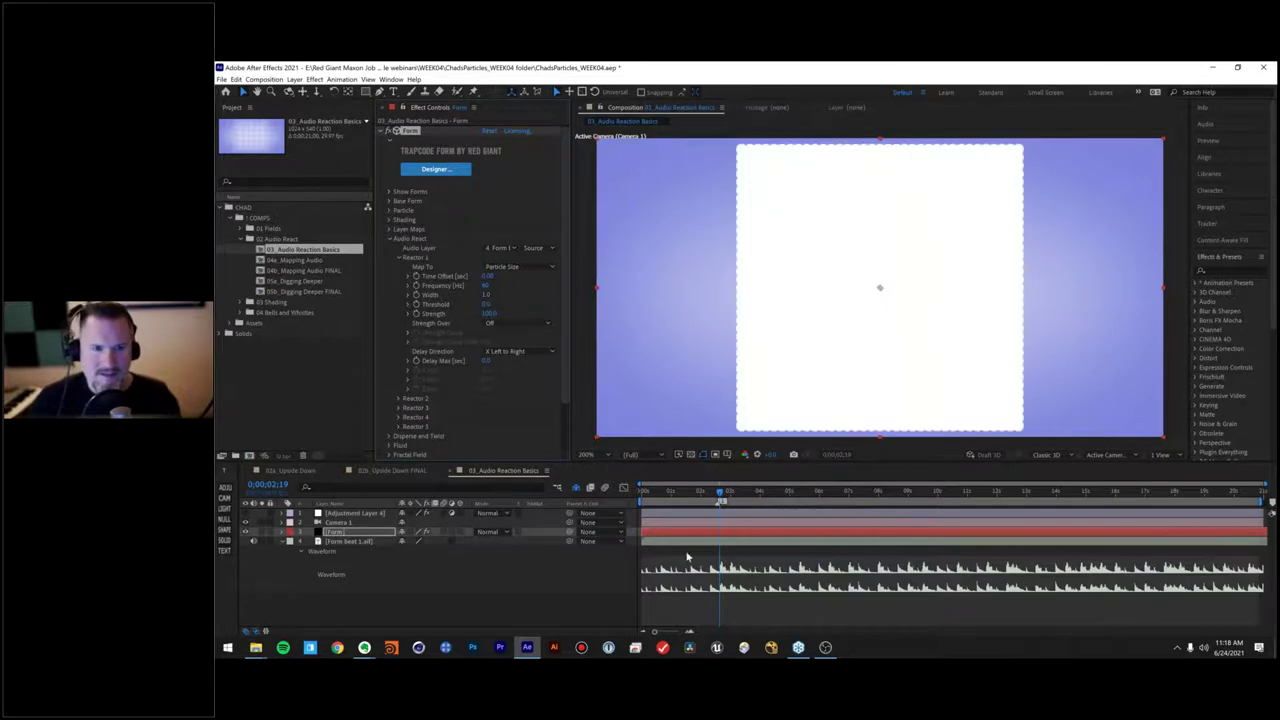
Step: Scrub Reactor 1 Width up to about 20 and check the pulsing dots between two and four seconds
{"action": "left_click", "coordinate": [672, 493]}
{"action": "left_click_drag", "start_coordinate": [672, 493], "coordinate": [732, 493]}
{"action": "left_click_drag", "start_coordinate": [484, 296], "coordinate": [462, 296]}
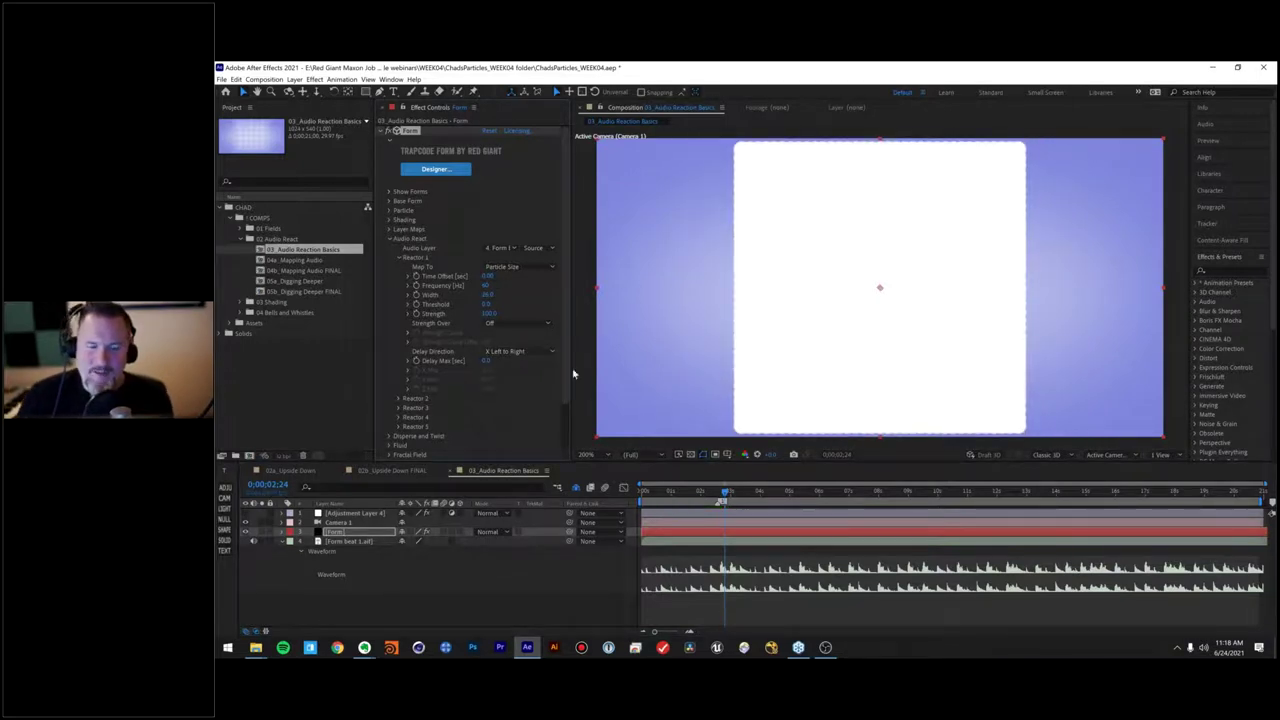
{"action": "left_click_drag", "start_coordinate": [734, 494], "coordinate": [795, 491]}
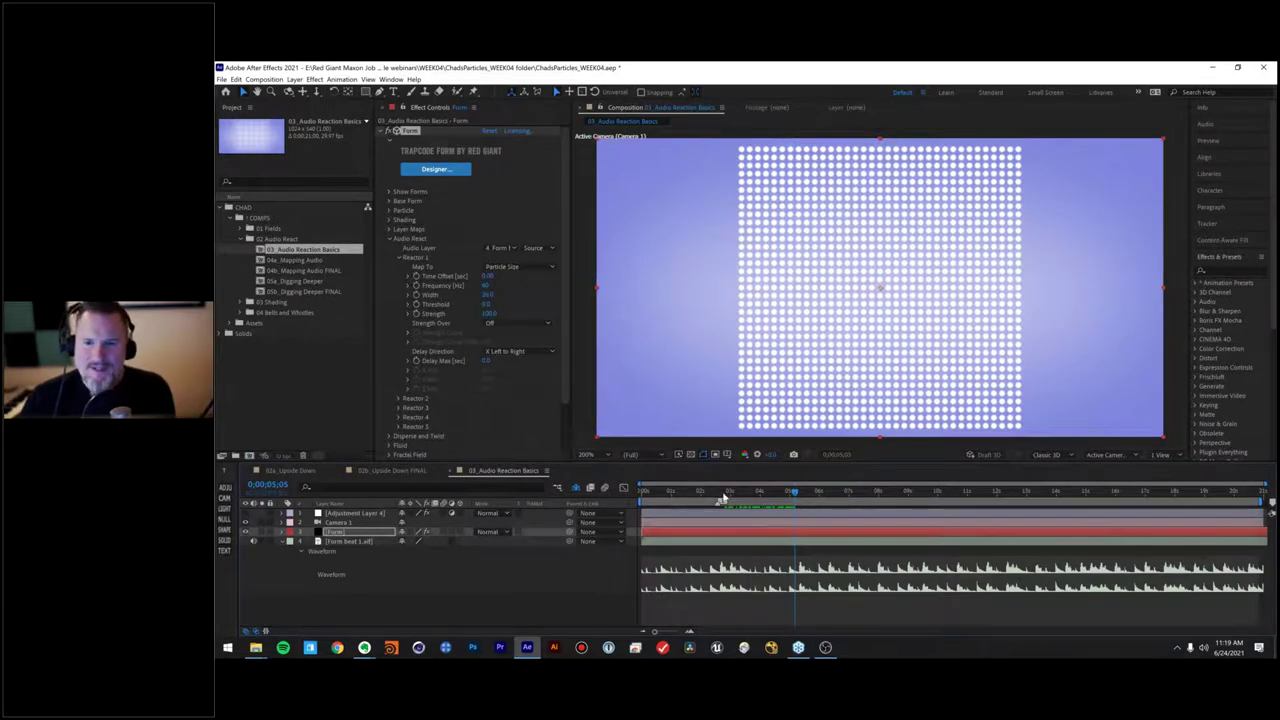
{"action": "left_click_drag", "start_coordinate": [723, 493], "coordinate": [806, 503]}
{"action": "key", "text": "space"}
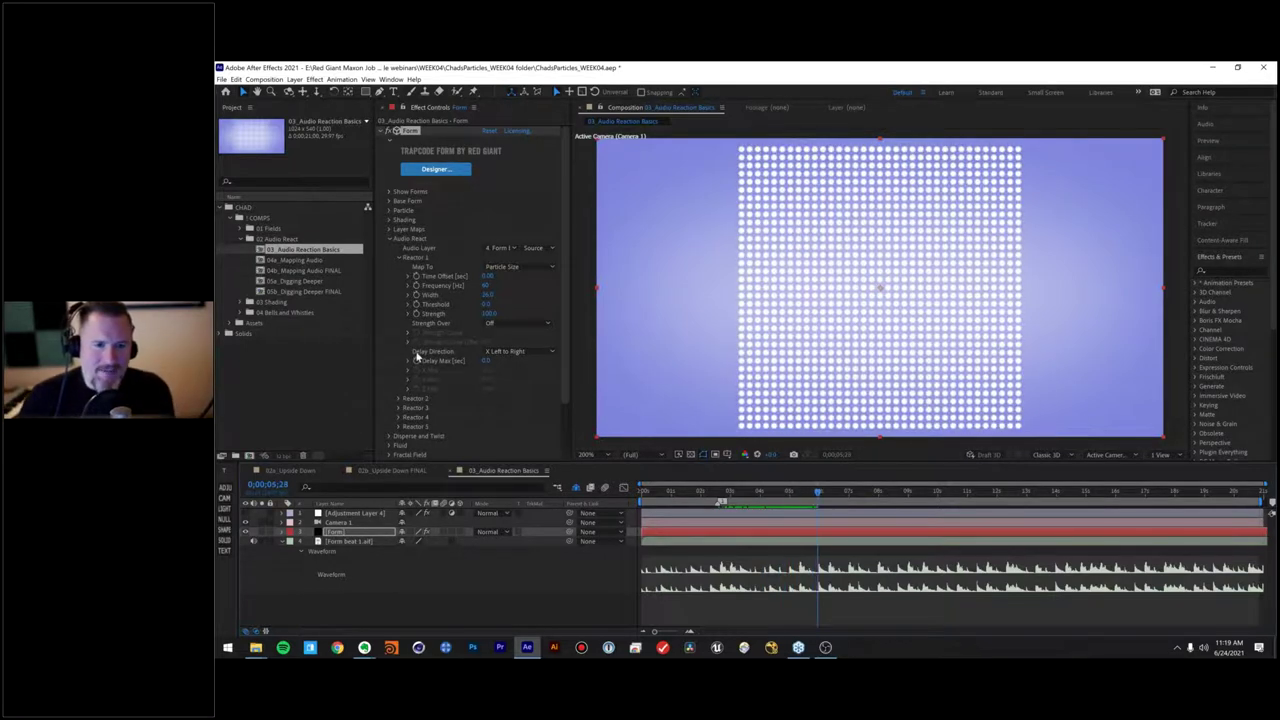
Step: Set Strength Over to X and draw a rising stepped Strength Curve
{"action": "left_click", "coordinate": [507, 322]}
{"action": "left_click", "coordinate": [507, 348]}
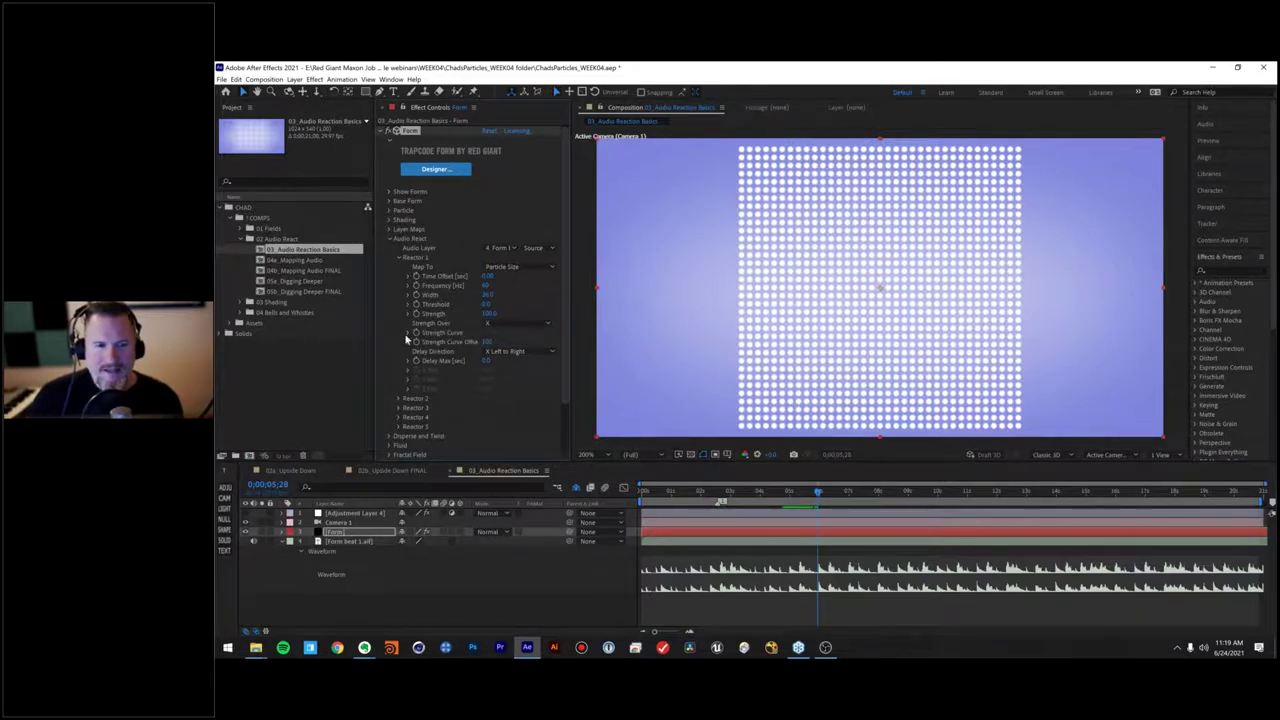
{"action": "left_click", "coordinate": [406, 333]}
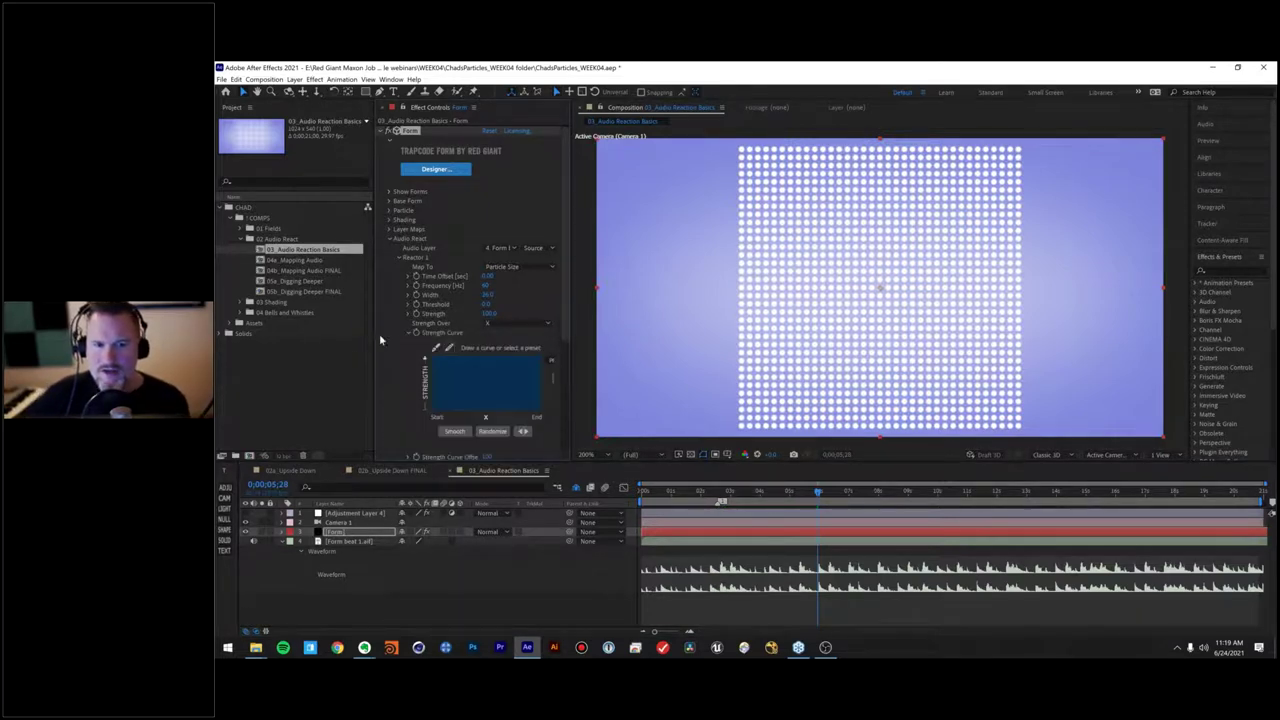
{"action": "left_click_drag", "start_coordinate": [373, 333], "coordinate": [281, 333]}
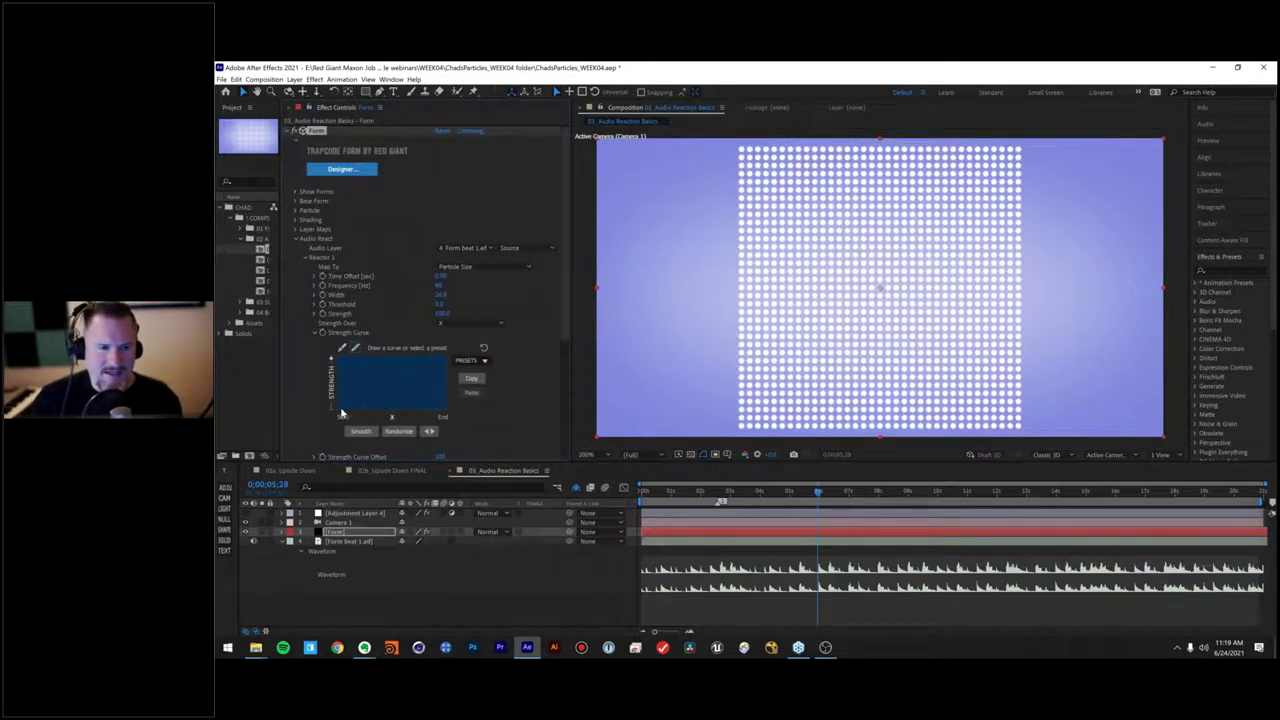
{"action": "mouse_move", "coordinate": [344, 409]}
{"action": "left_mouse_down"}
{"action": "mouse_move", "coordinate": [394, 407]}
{"action": "mouse_move", "coordinate": [436, 358]}
{"action": "mouse_move", "coordinate": [458, 355]}
{"action": "left_mouse_up"}
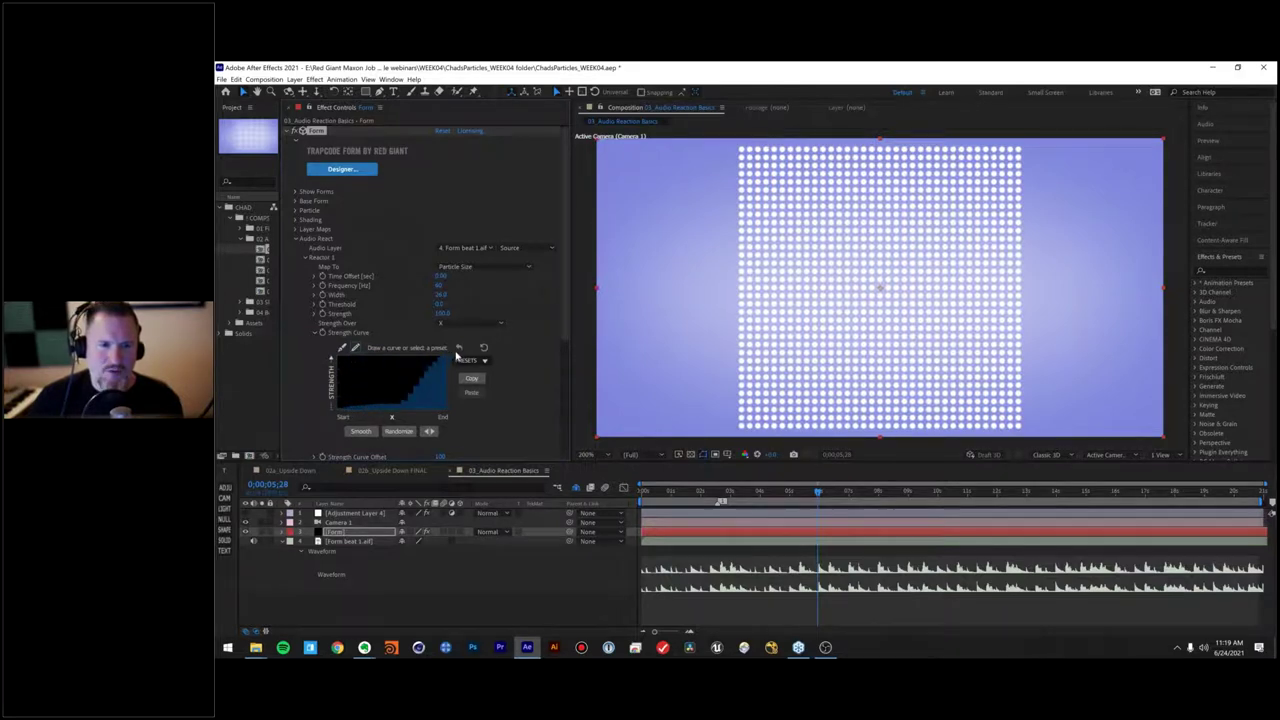
Step: Preview the ramped reaction from the start and inspect it at about 0;00;03;04
{"action": "left_click", "coordinate": [651, 492]}
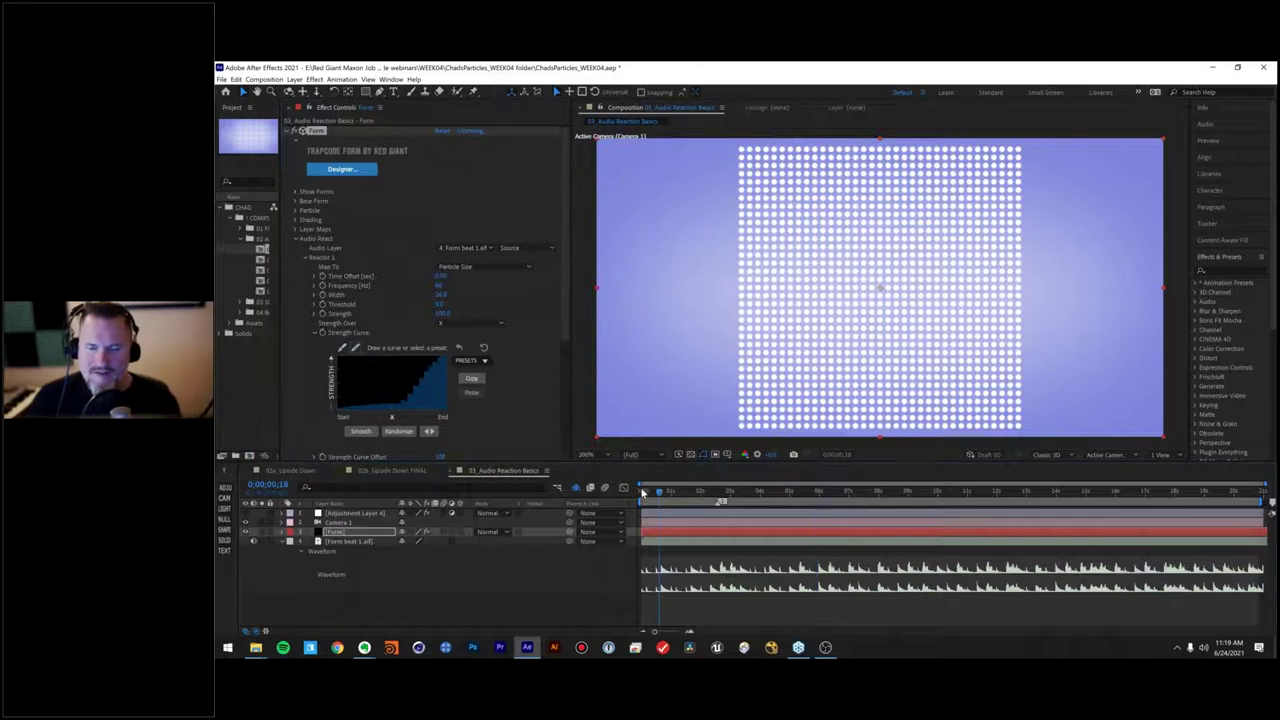
{"action": "left_click", "coordinate": [643, 492]}
{"action": "key", "text": "space"}
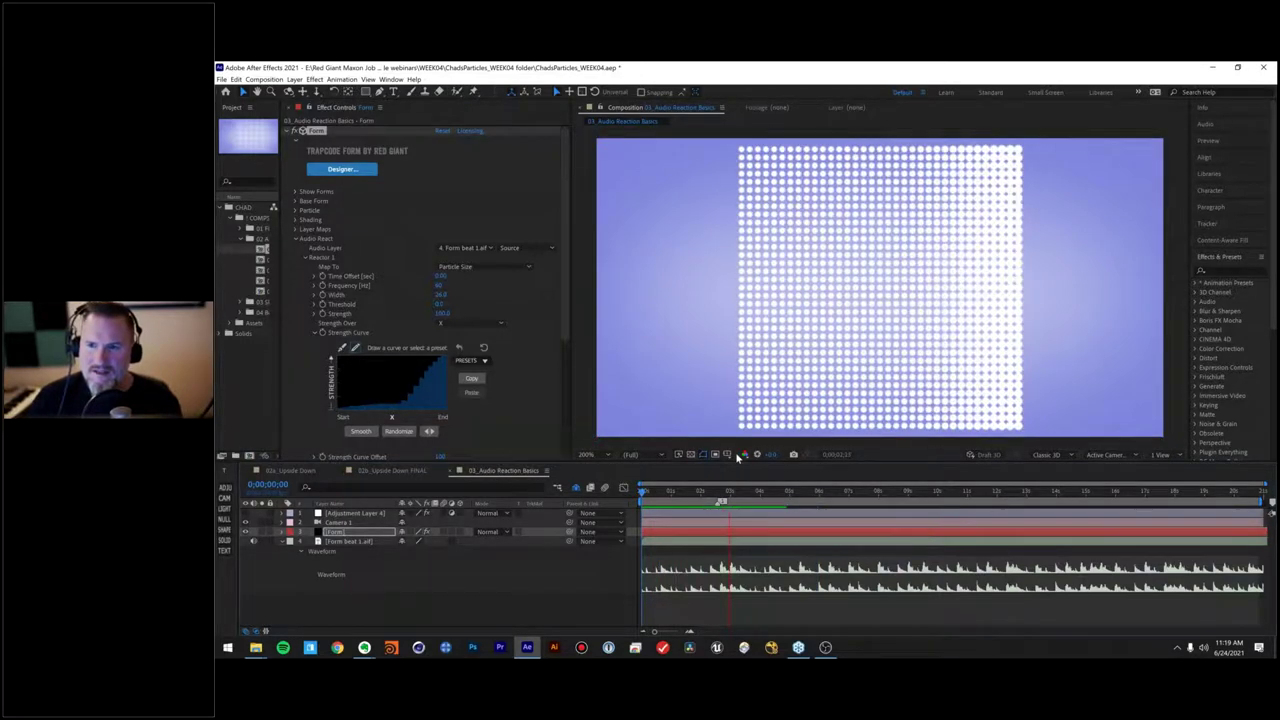
{"action": "left_click_drag", "start_coordinate": [702, 494], "coordinate": [733, 494]}
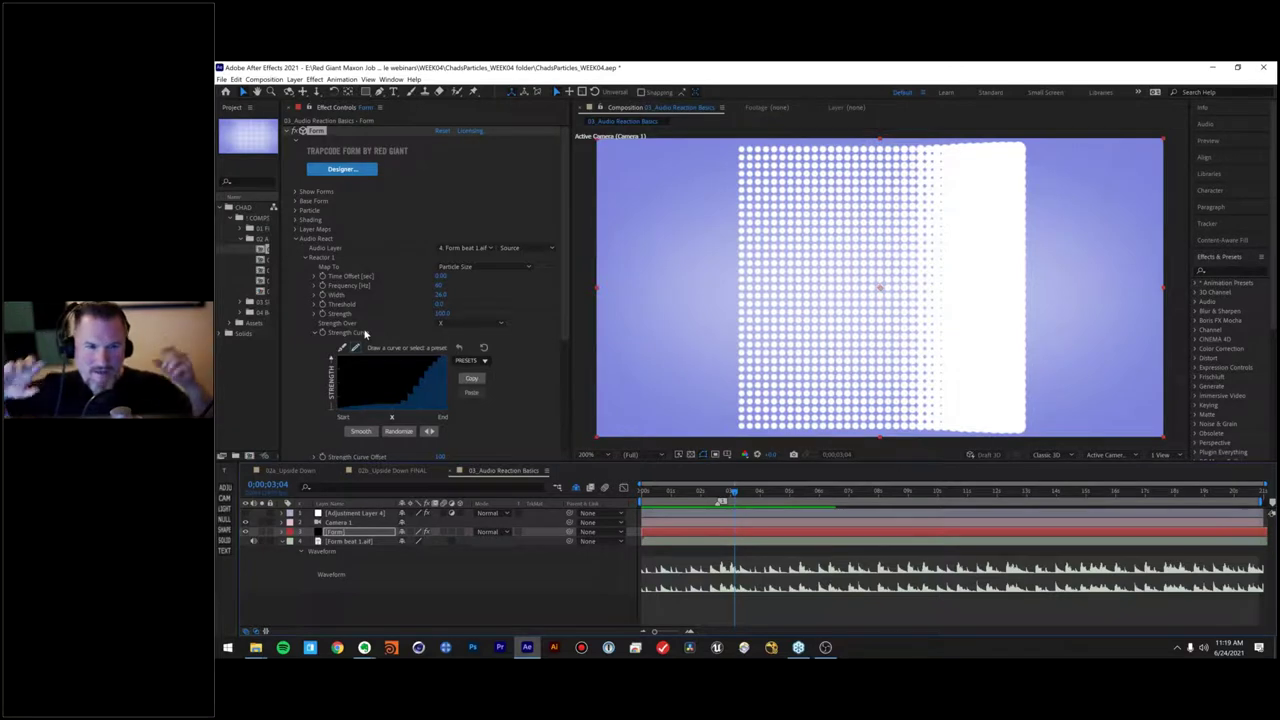
Step: Set Strength Over back to Off and scrub through the timeline
{"action": "left_click", "coordinate": [466, 327]}
{"action": "left_click", "coordinate": [450, 316]}
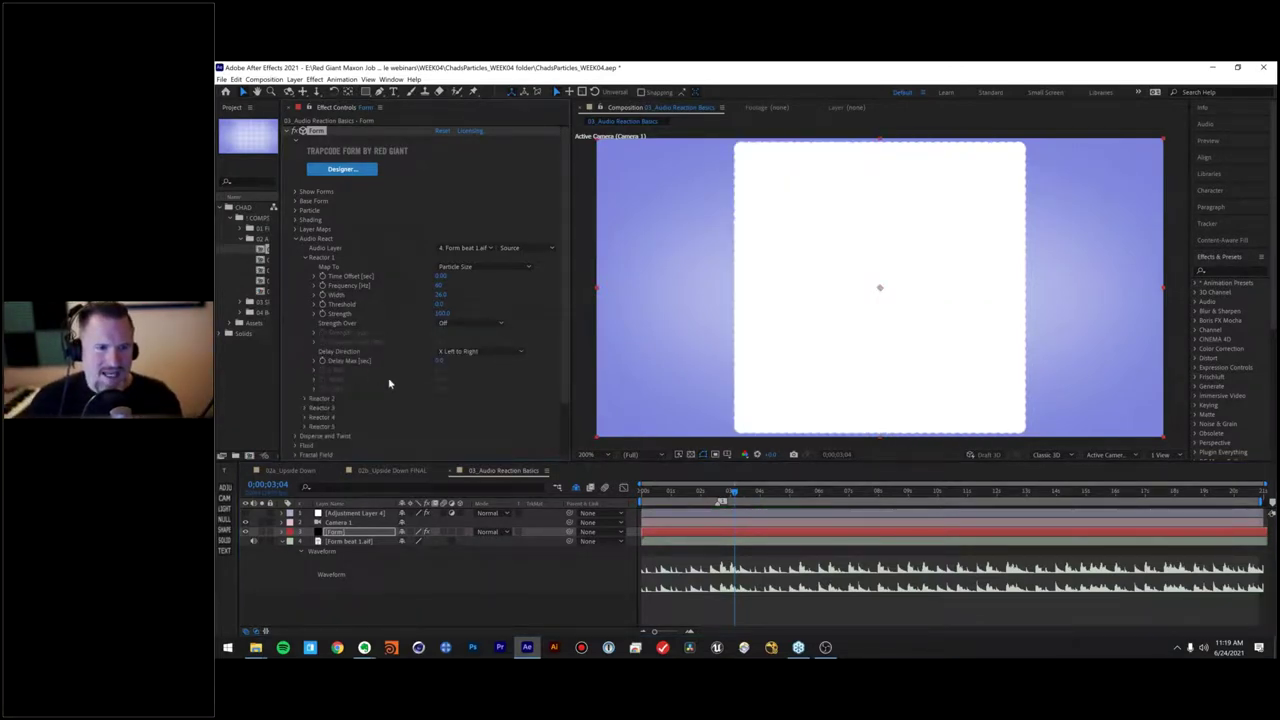
{"action": "left_click", "coordinate": [688, 492]}
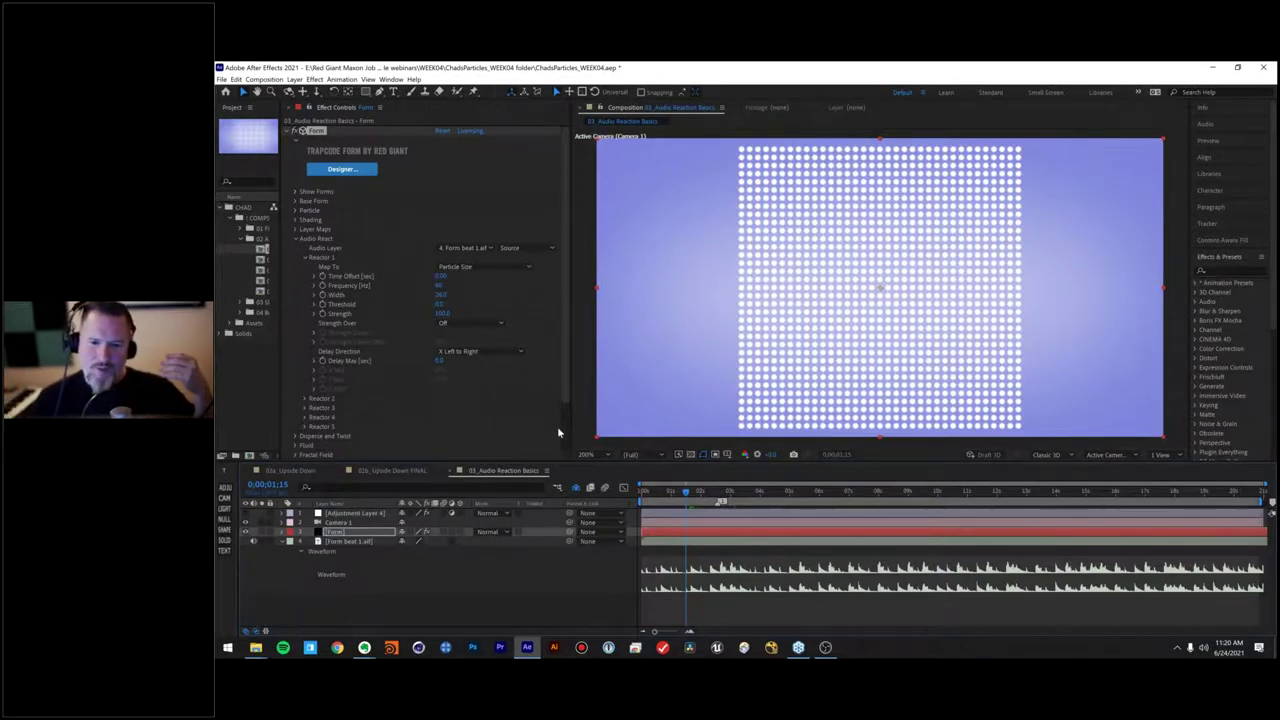
{"action": "left_click_drag", "start_coordinate": [716, 497], "coordinate": [721, 497]}
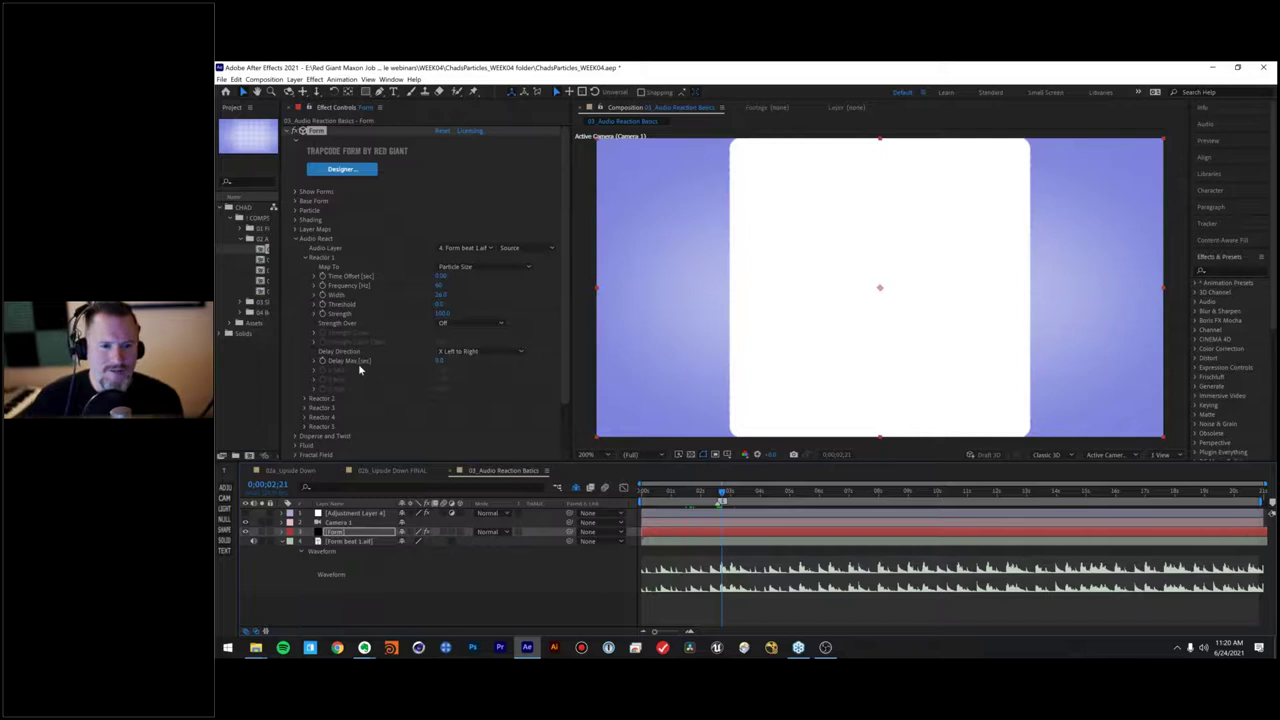
Step: Enter a Delay Max of 1.0 second for Reactor 1
{"action": "left_click", "coordinate": [440, 360]}
{"action": "type", "text": "1.0"}
{"action": "key", "text": "Return"}
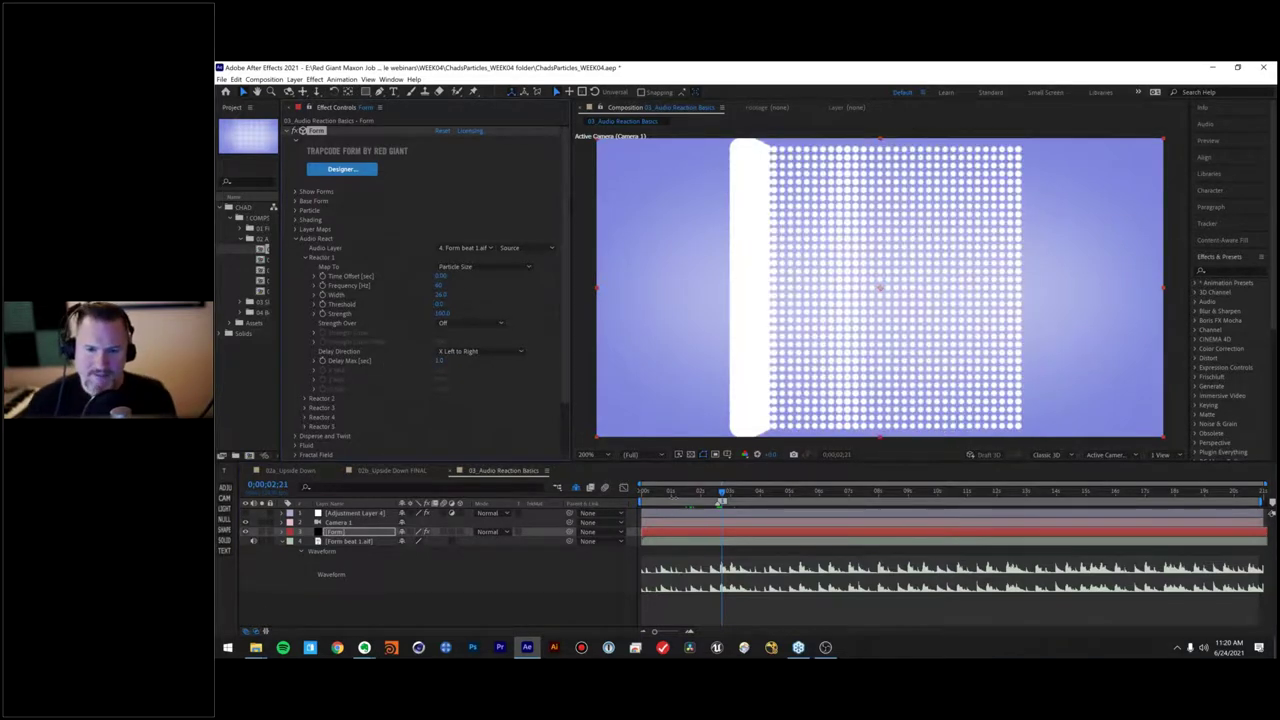
Step: Preview the delayed left-to-right sweep from about 0;00;00;17
{"action": "left_click_drag", "start_coordinate": [661, 496], "coordinate": [657, 493]}
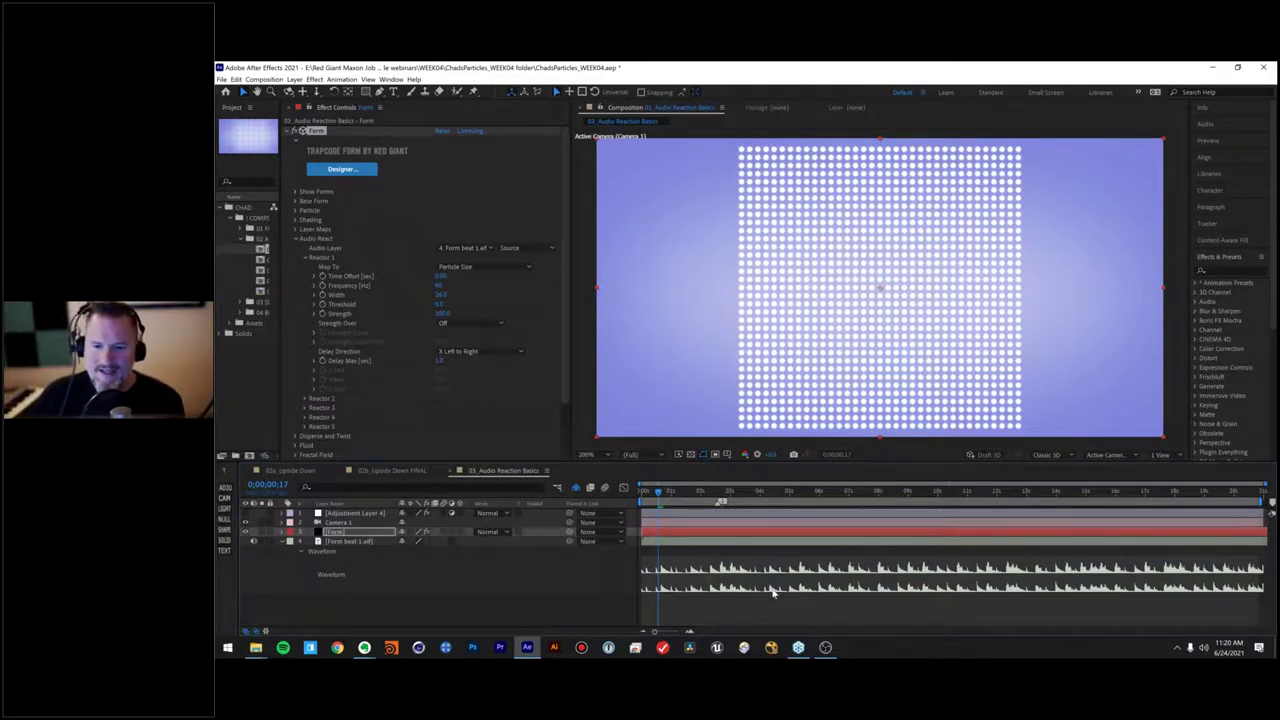
{"action": "key", "text": "space"}
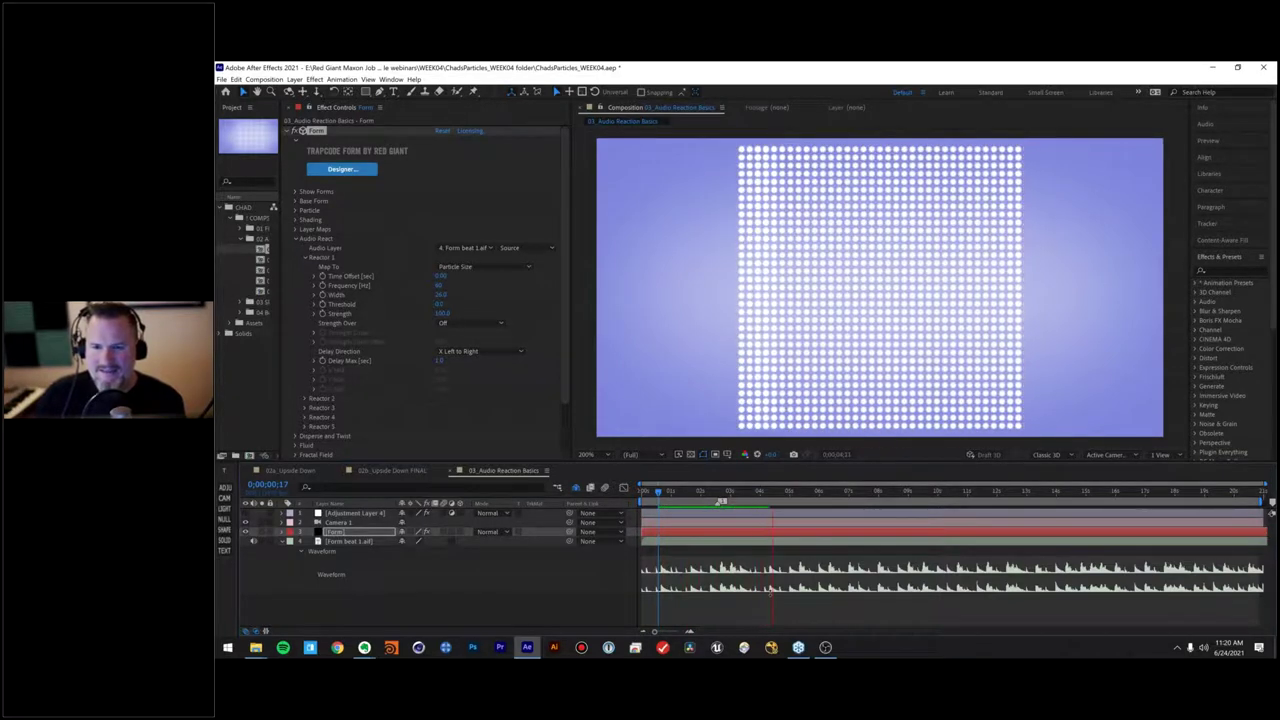
{"action": "left_click", "coordinate": [686, 497]}
{"action": "left_click_drag", "start_coordinate": [686, 500], "coordinate": [681, 502]}
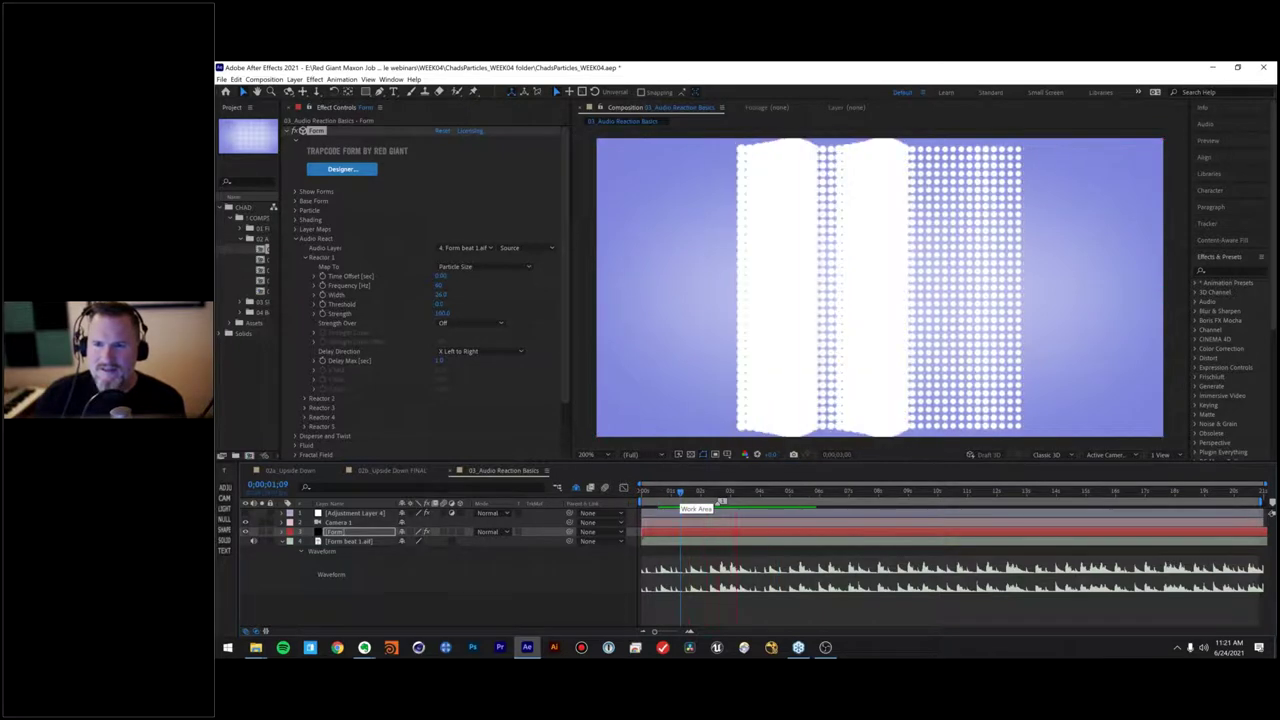
{"action": "key", "text": "space"}
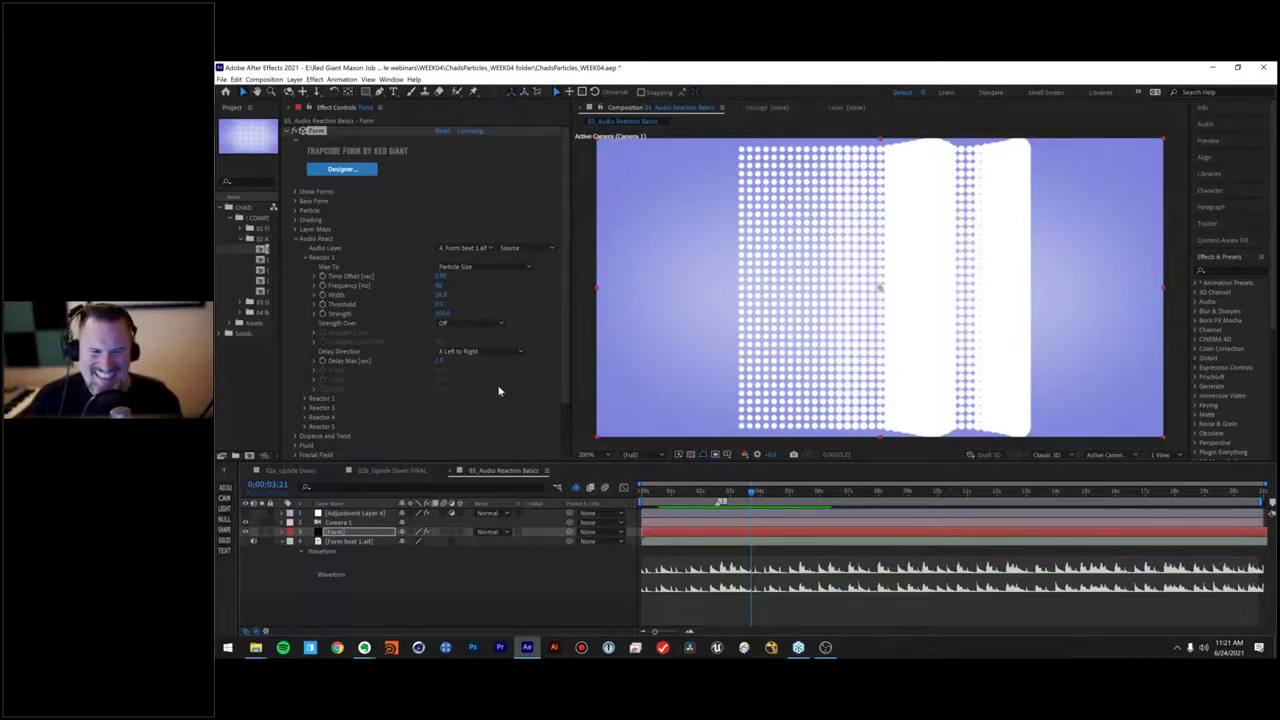
Step: Enter 50 for Reactor 1's Strength, then scrub it up to about 80
{"action": "left_click", "coordinate": [442, 314]}
{"action": "type", "text": "50"}
{"action": "key", "text": "Return"}
{"action": "left_click_drag", "start_coordinate": [437, 316], "coordinate": [445, 316]}
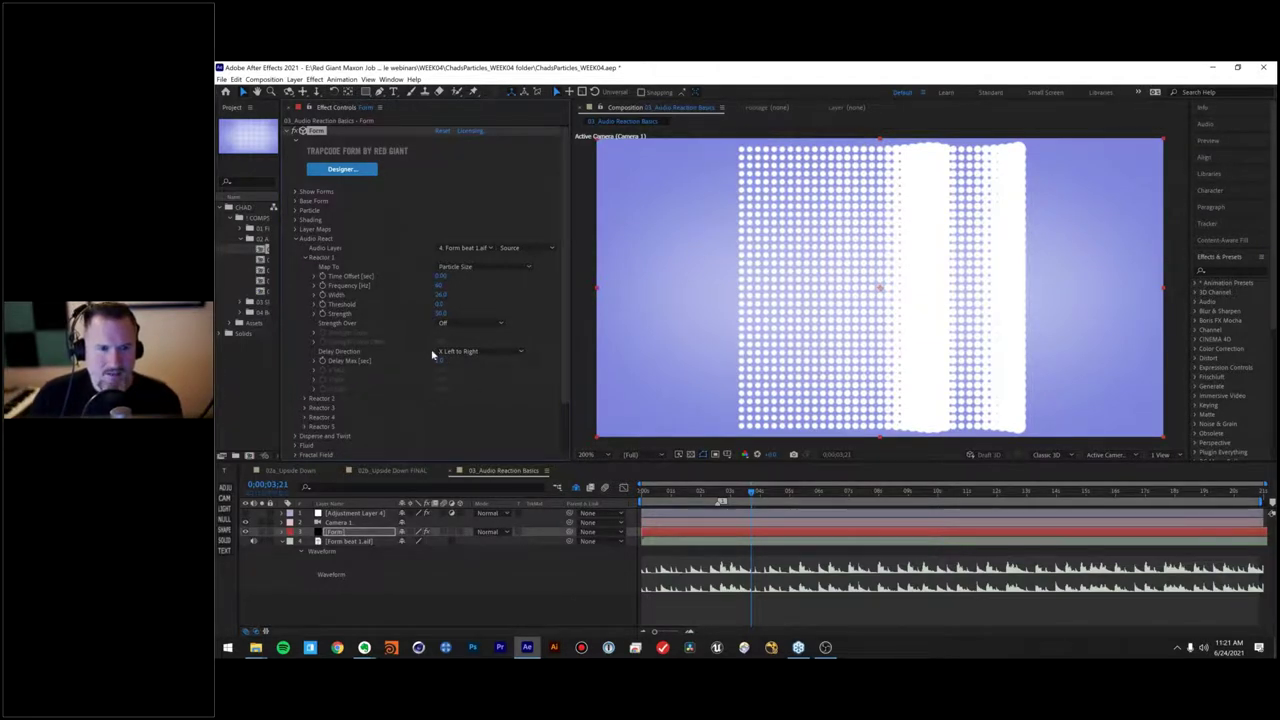
Step: Set Reactor 1's Delay Direction to Outwards and preview the expanding rings
{"action": "left_click", "coordinate": [482, 350]}
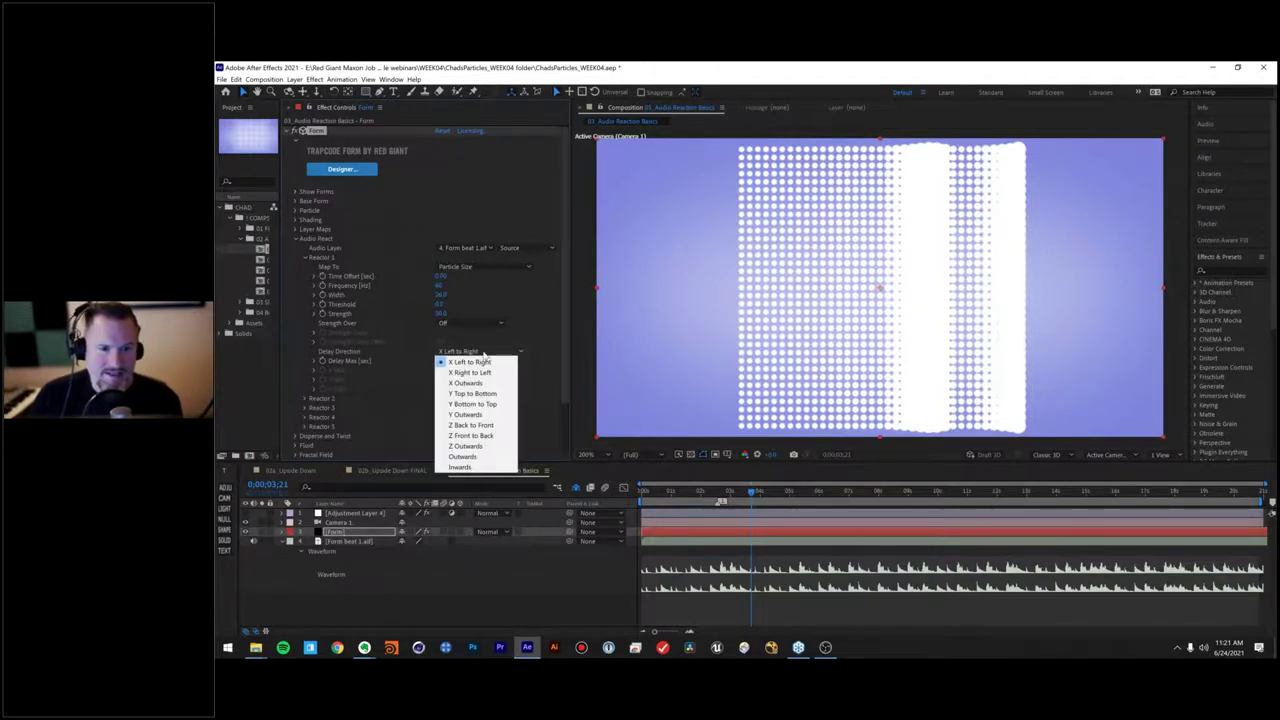
{"action": "left_click", "coordinate": [463, 456]}
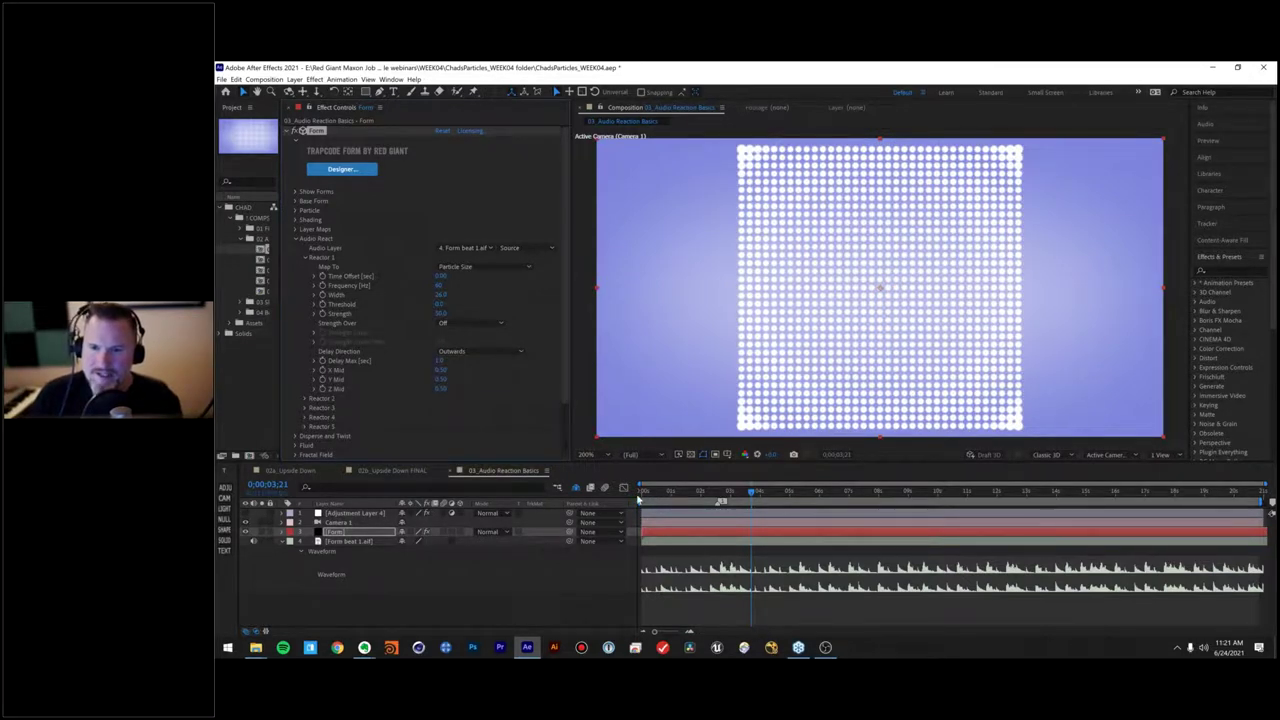
{"action": "left_click", "coordinate": [640, 492]}
{"action": "key", "text": "space"}
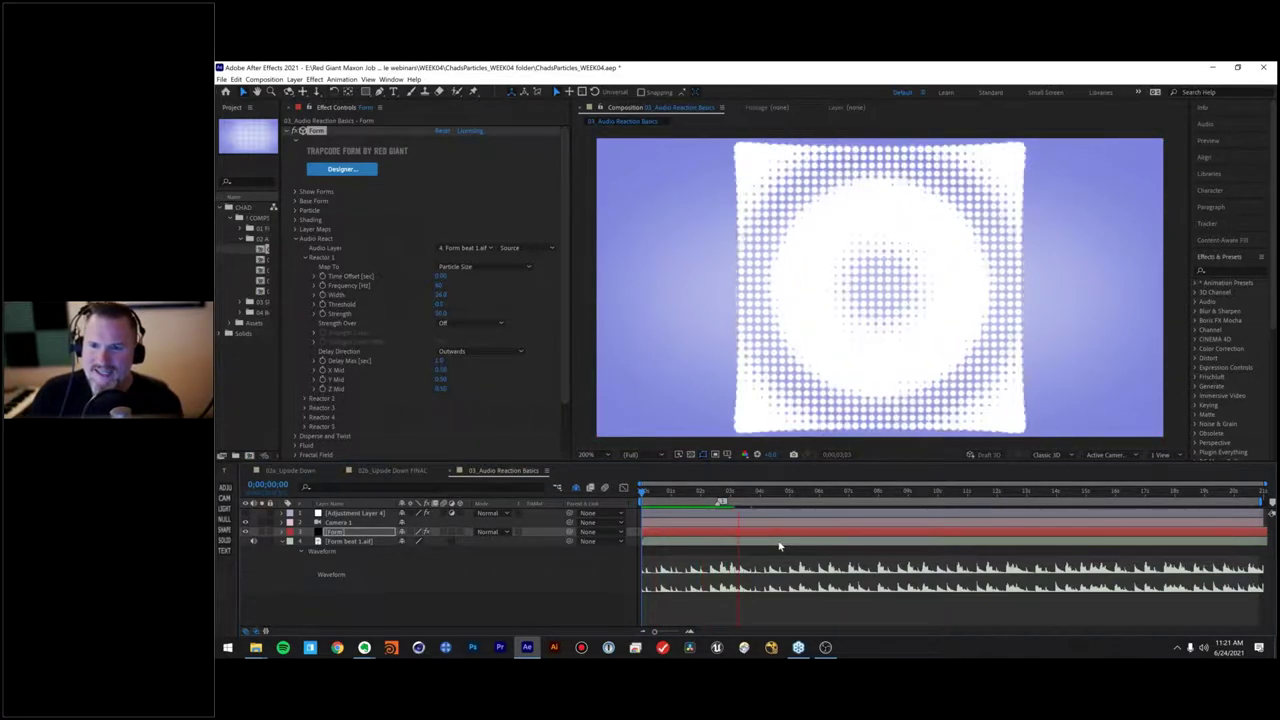
{"action": "key", "text": "space"}
{"action": "left_click_drag", "start_coordinate": [690, 500], "coordinate": [743, 496]}
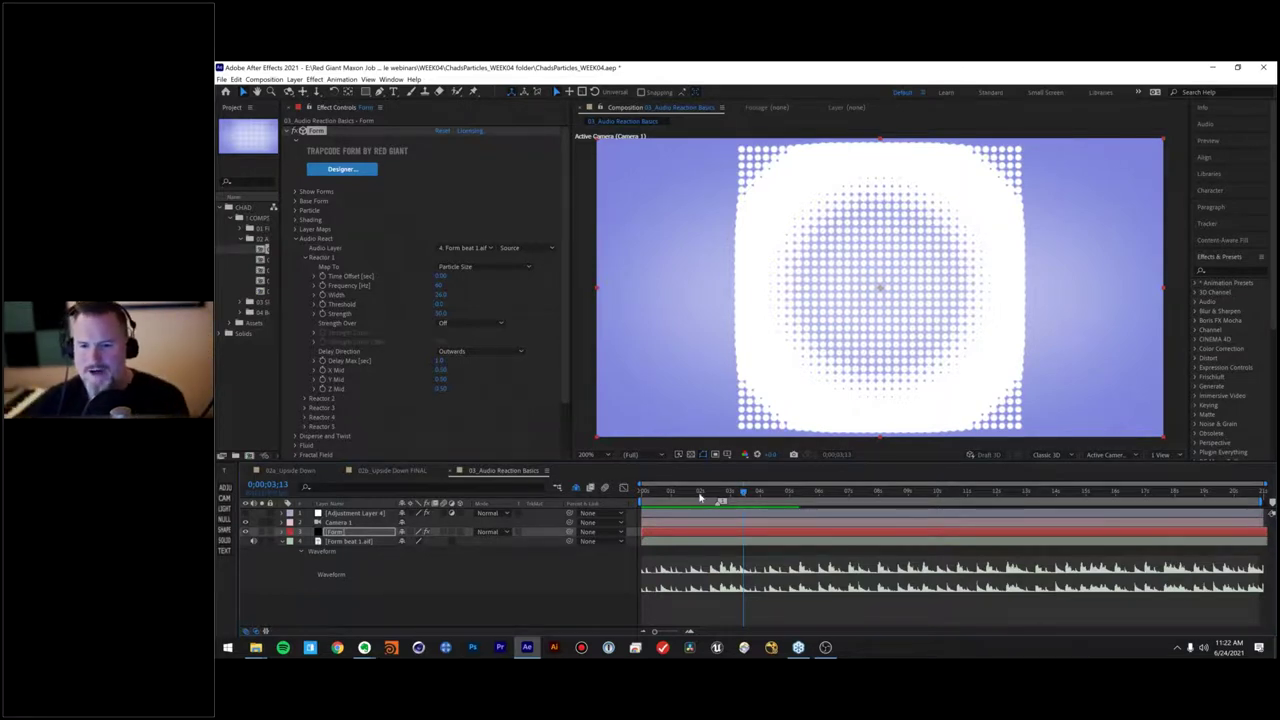
{"action": "left_click_drag", "start_coordinate": [700, 497], "coordinate": [816, 500]}
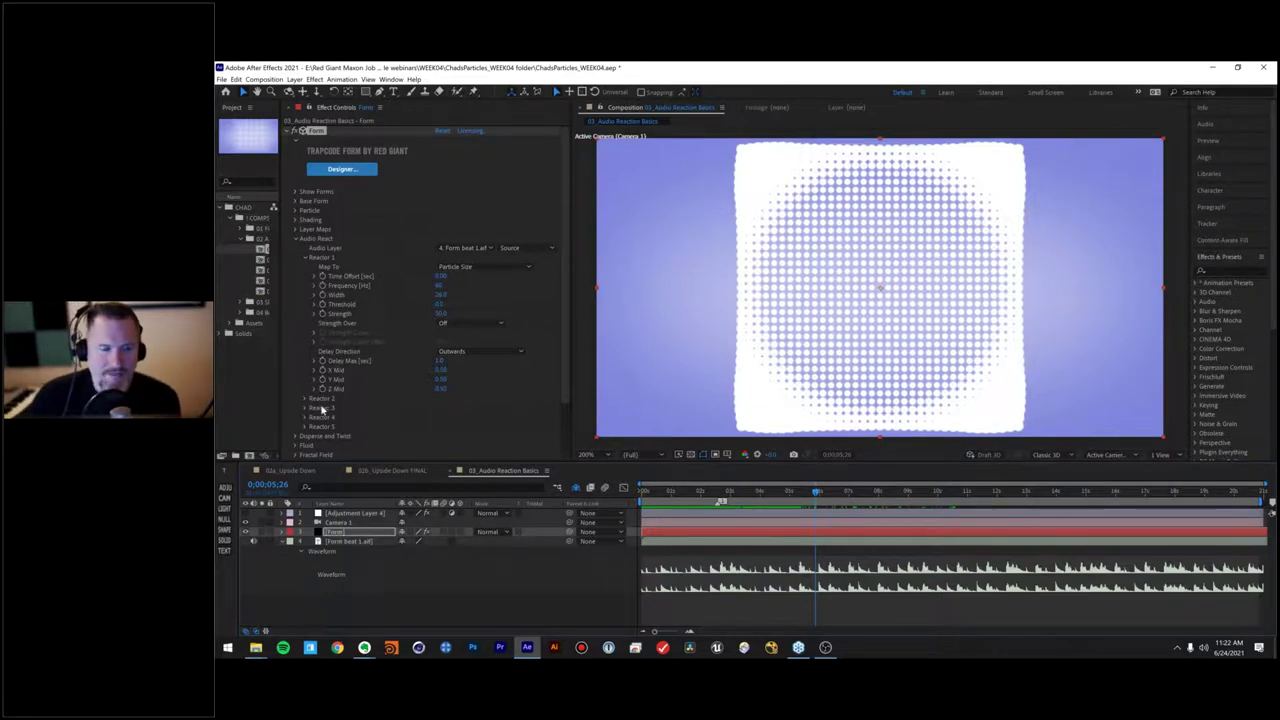
Step: Expand Reactor 2, collapse Reactor 1, and map Reactor 2 to Disperse
{"action": "left_click", "coordinate": [305, 399]}
{"action": "scroll", "coordinate": [305, 300], "scroll_direction": "down", "scroll_amount": 3}
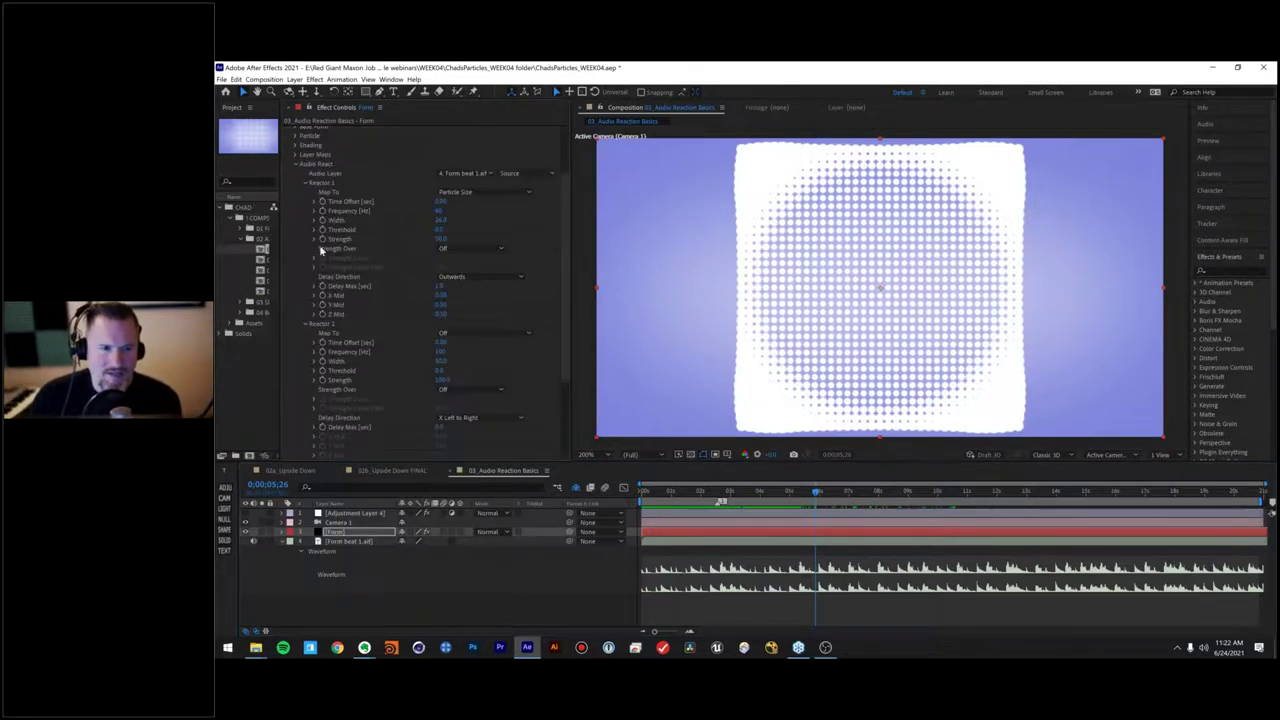
{"action": "left_click", "coordinate": [307, 187]}
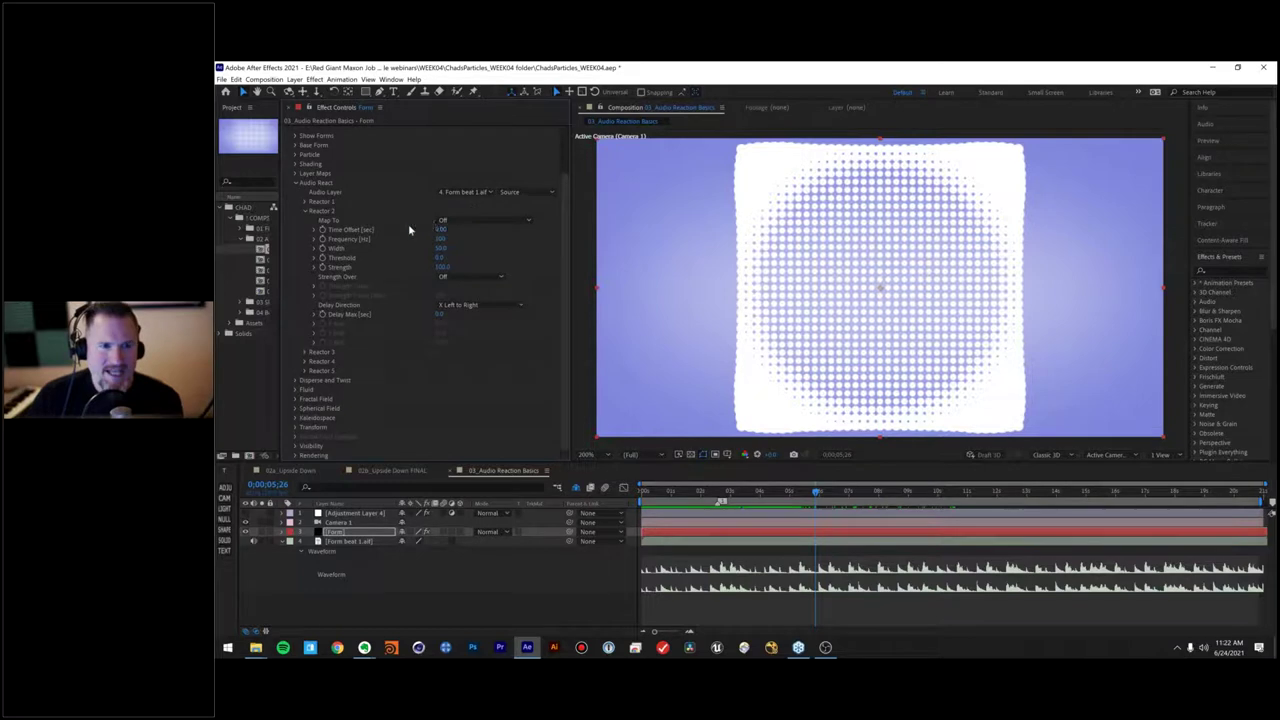
{"action": "left_click", "coordinate": [471, 221]}
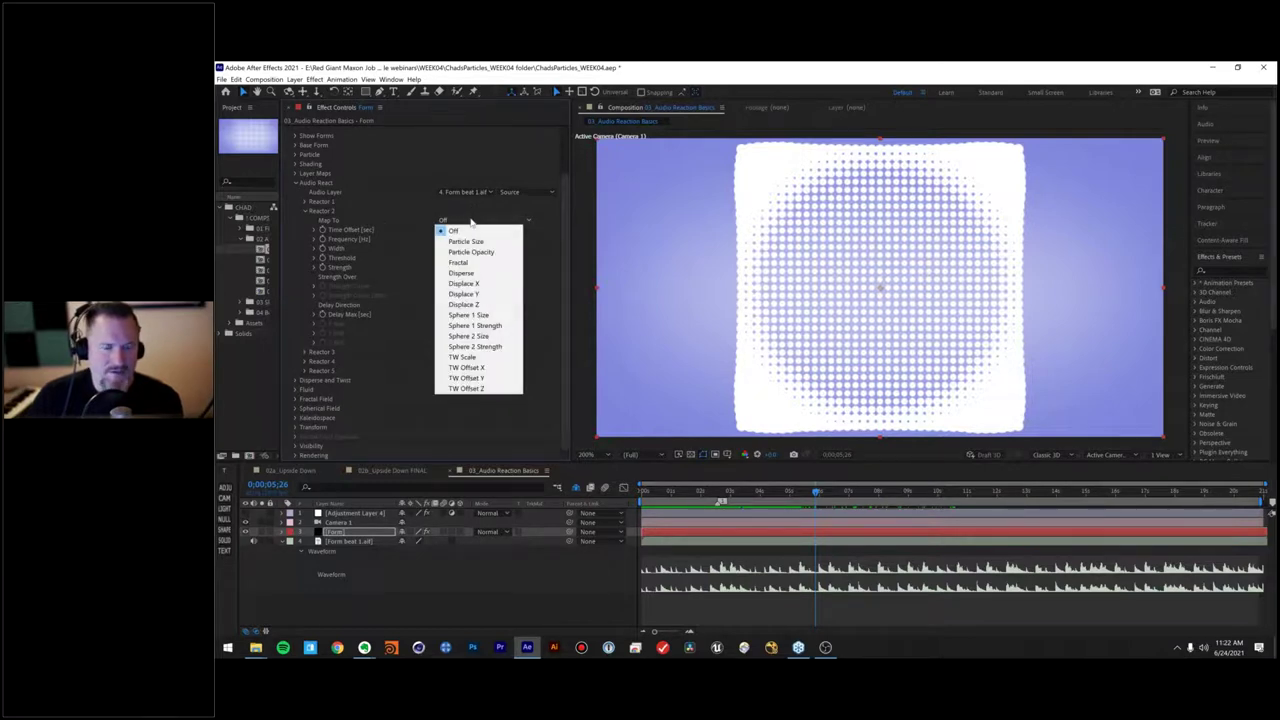
{"action": "left_click", "coordinate": [461, 273]}
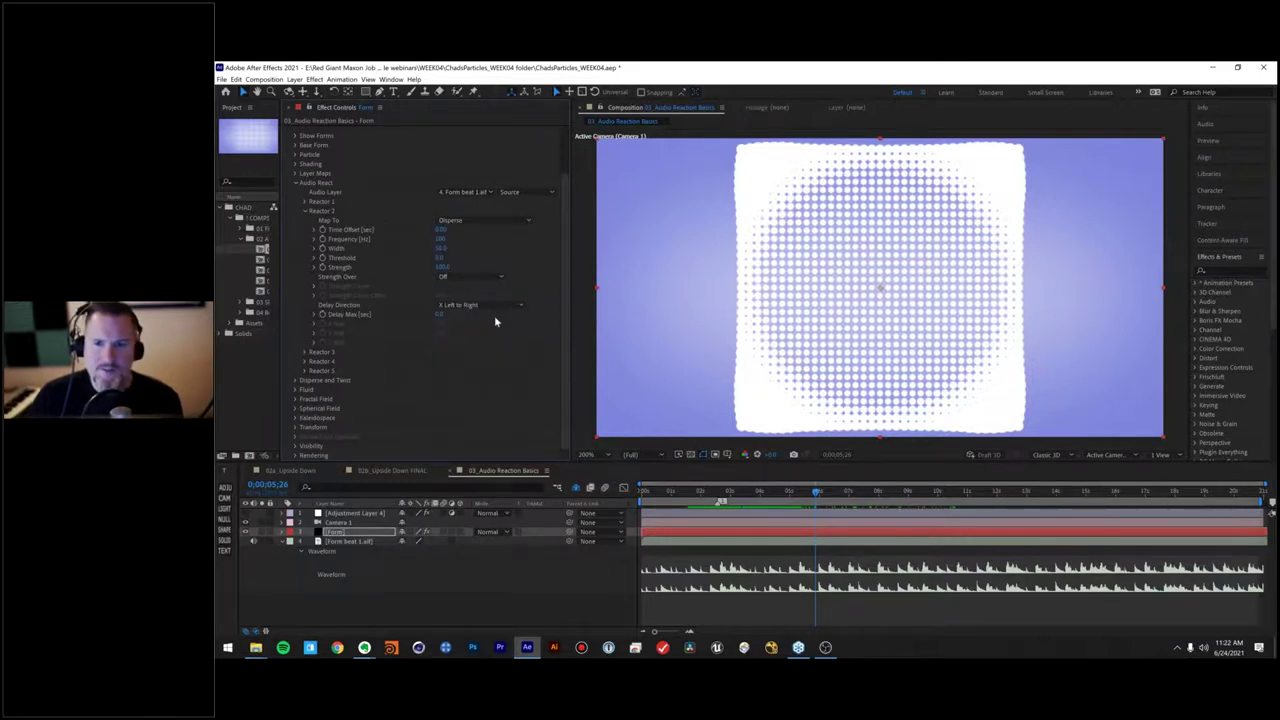
Step: Raise Reactor 2's Frequency to 1700 and scrub to about 0;00;01;18
{"action": "left_click", "coordinate": [440, 241]}
{"action": "type", "text": "1700"}
{"action": "key", "text": "Return"}
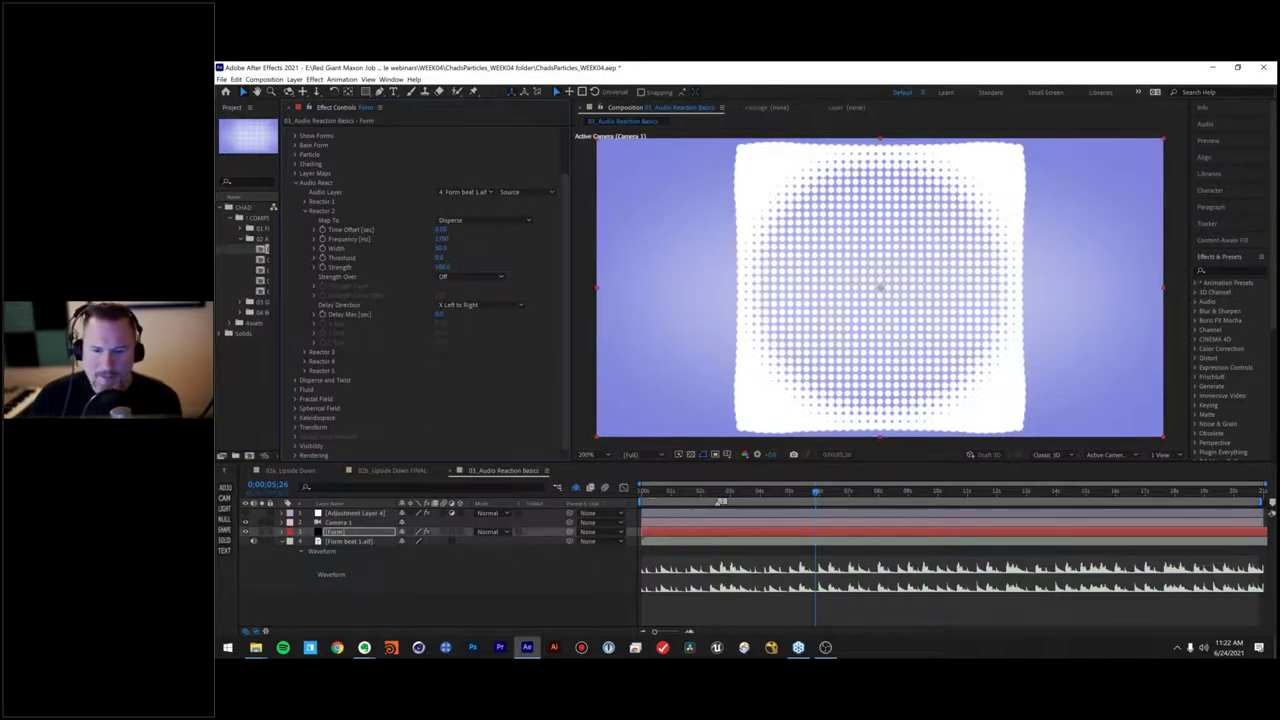
{"action": "left_click", "coordinate": [650, 493]}
{"action": "left_click_drag", "start_coordinate": [655, 497], "coordinate": [697, 497]}
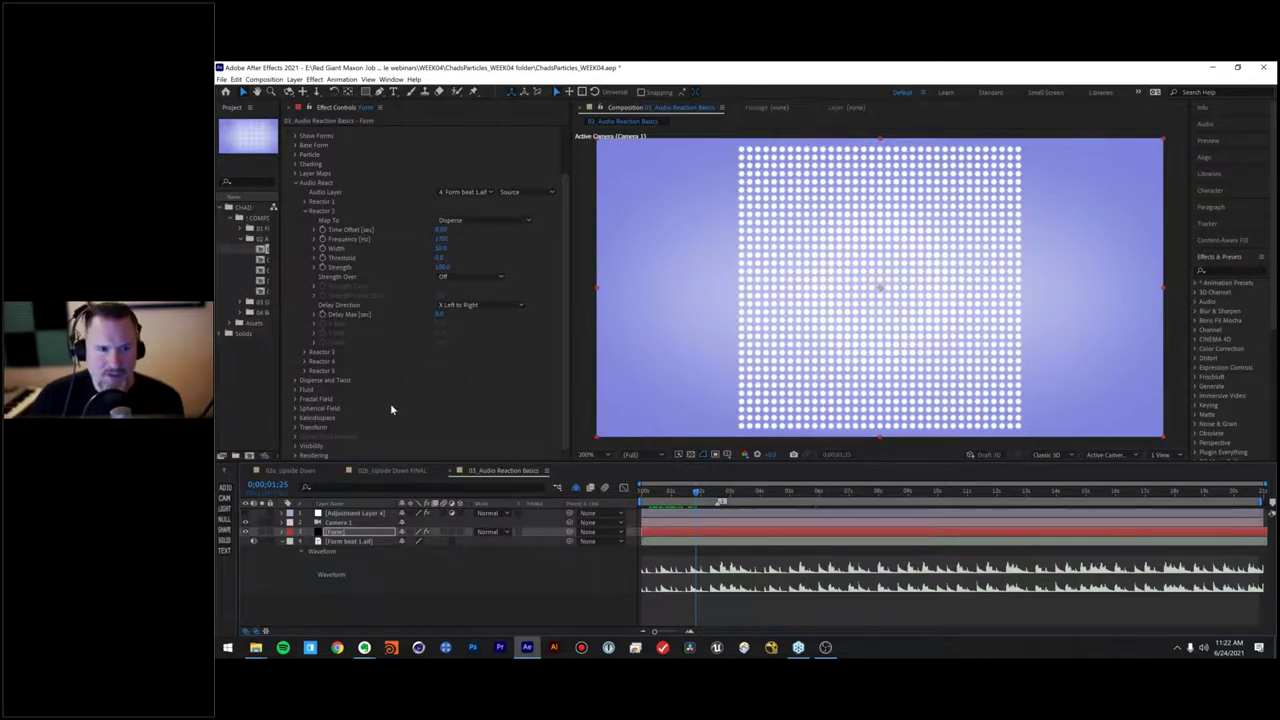
Step: Raise the base Disperse amount above zero and preview the audio-driven dispersion
{"action": "left_click", "coordinate": [295, 380]}
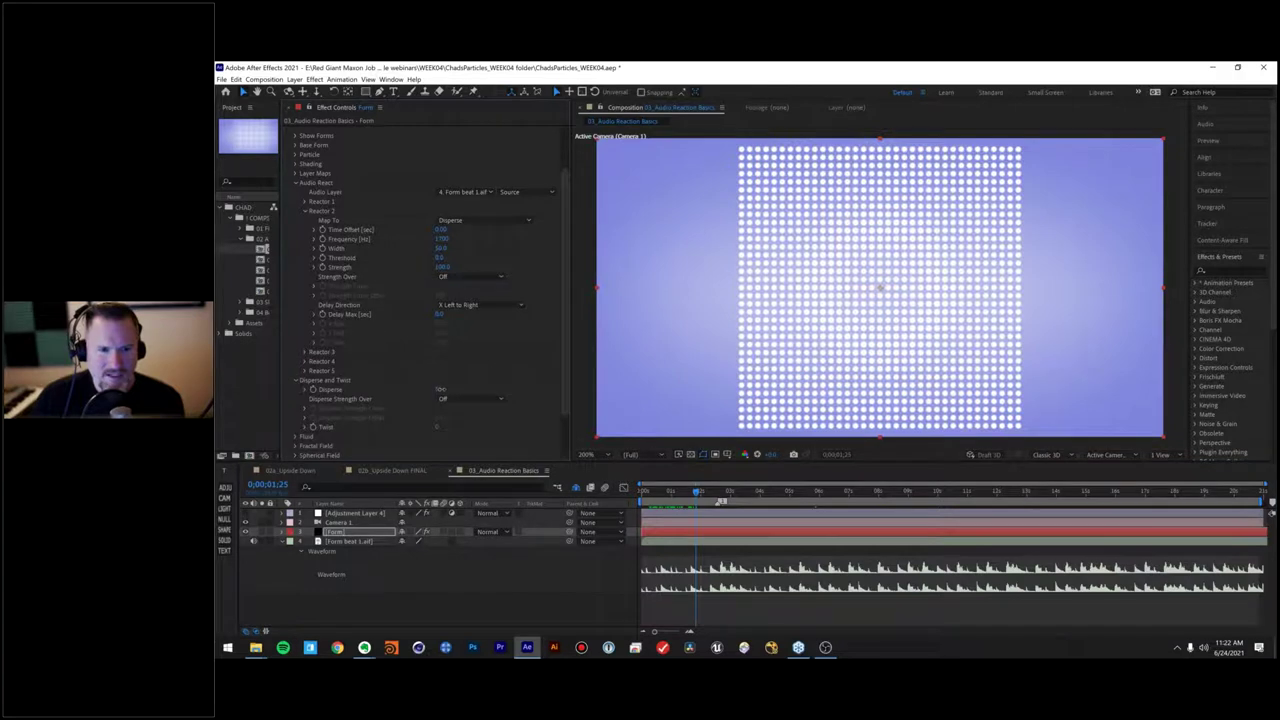
{"action": "left_click_drag", "start_coordinate": [441, 389], "coordinate": [443, 388]}
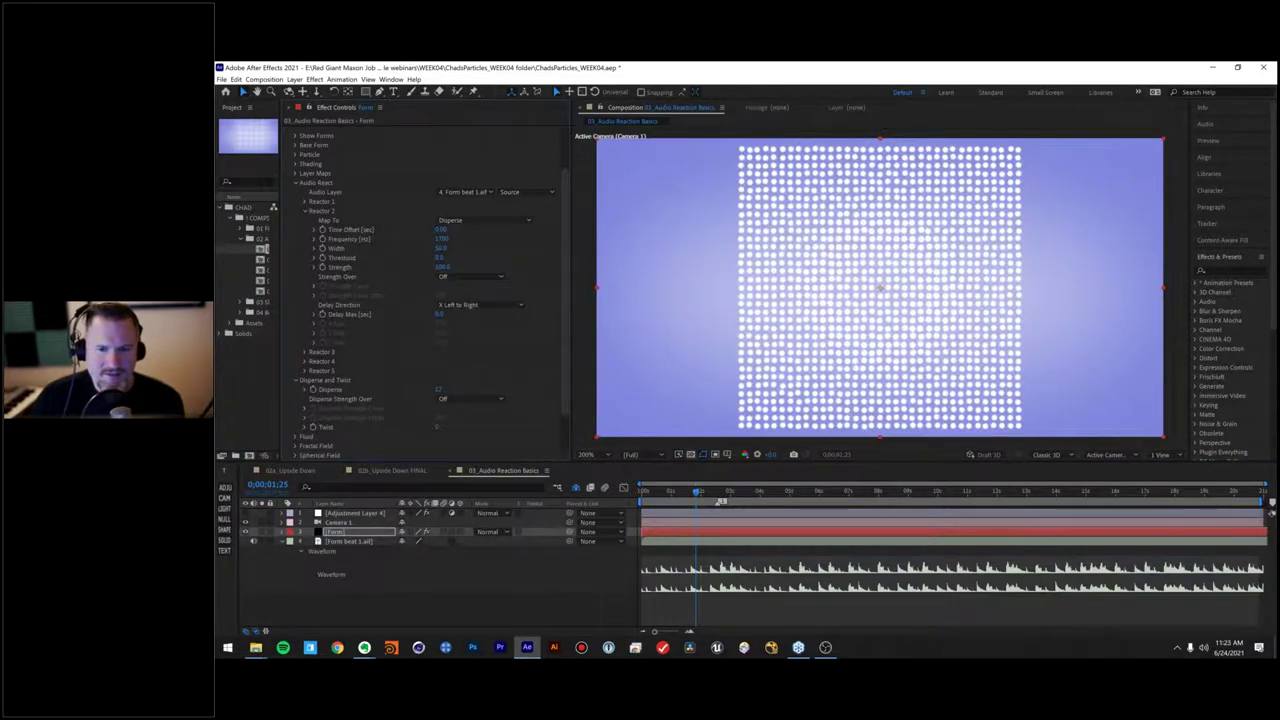
{"action": "left_click_drag", "start_coordinate": [653, 494], "coordinate": [643, 493]}
{"action": "key", "text": "space"}
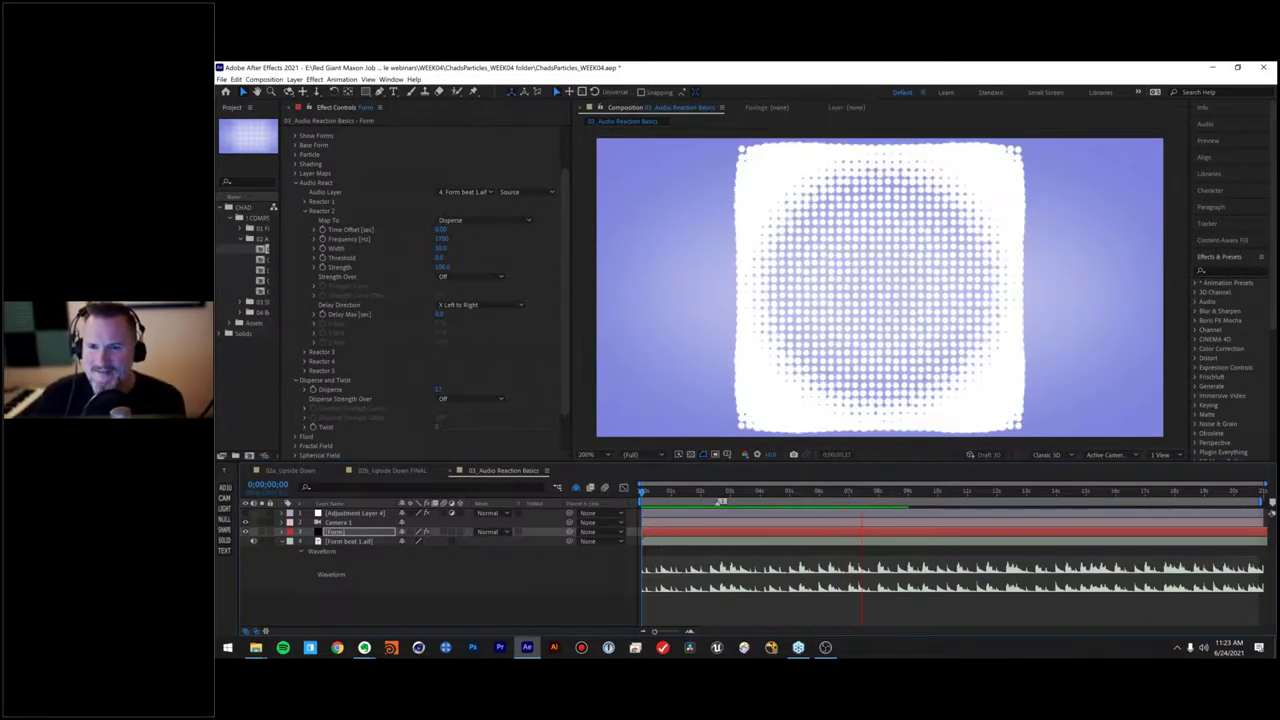
{"action": "key", "text": "space"}
{"action": "left_click", "coordinate": [846, 493]}
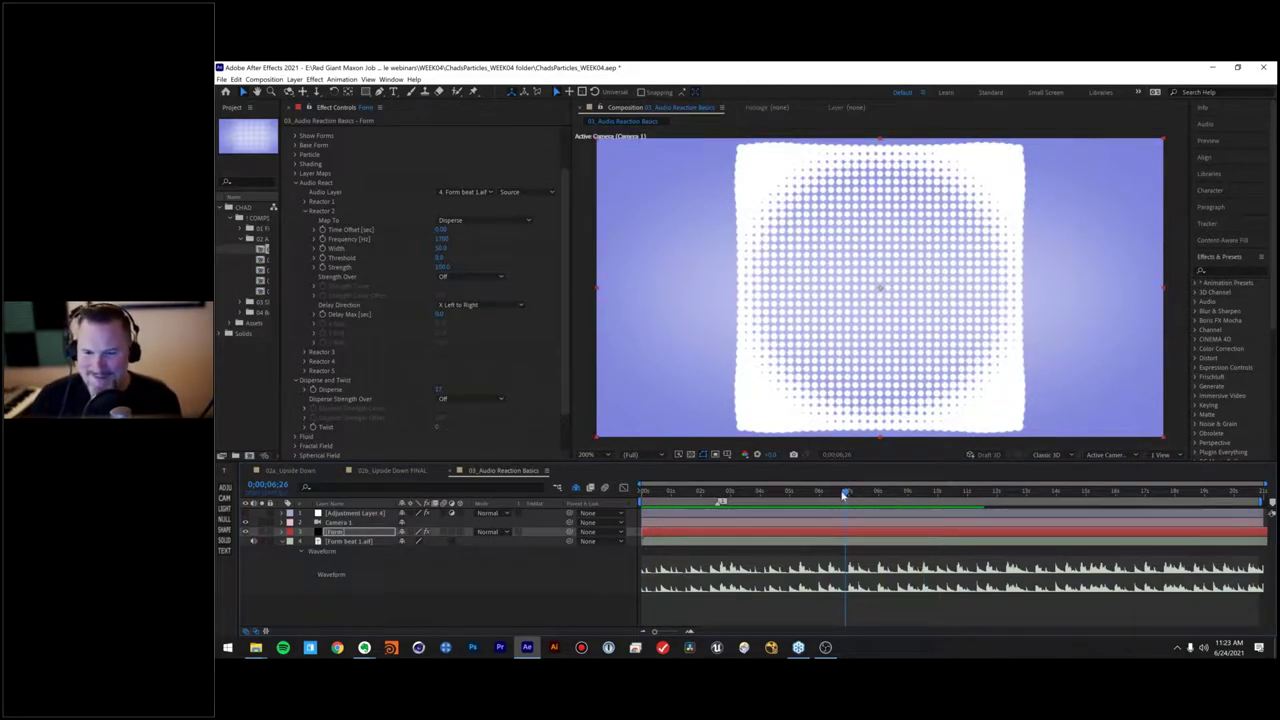
{"action": "key", "text": "space"}
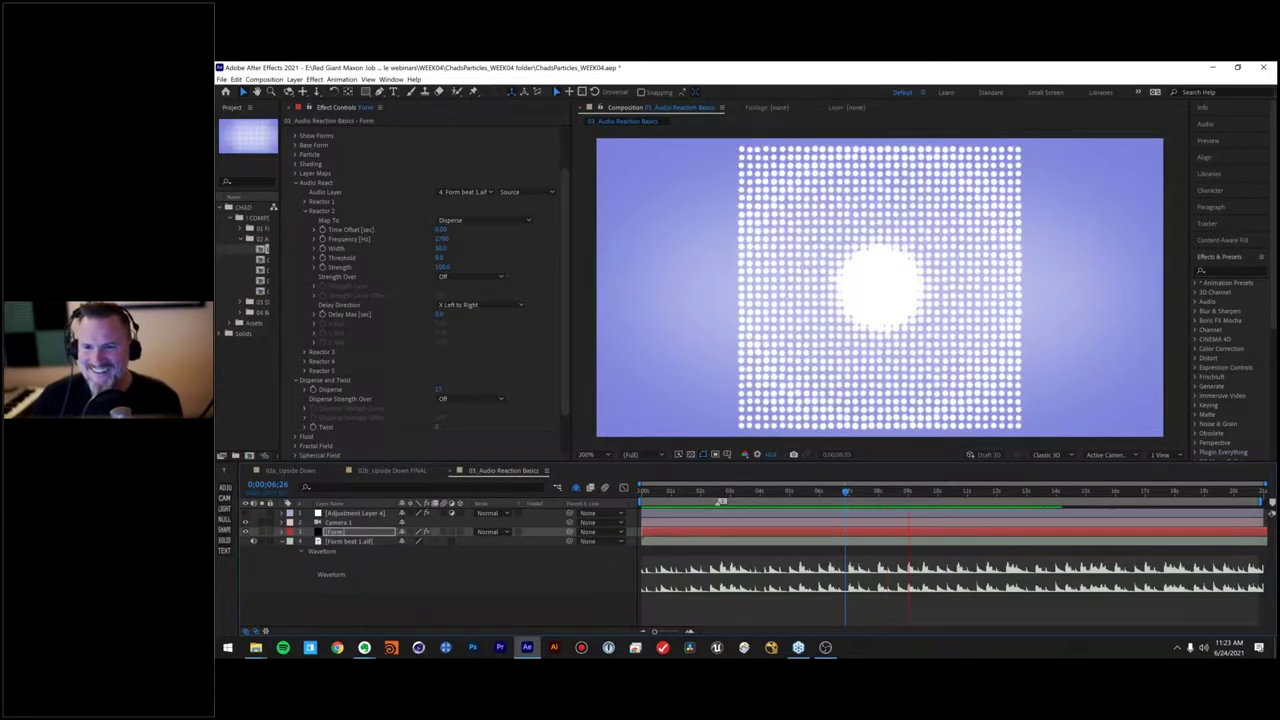
{"action": "mouse_move", "coordinate": [809, 492]}
{"action": "left_mouse_down"}
{"action": "mouse_move", "coordinate": [870, 492]}
{"action": "mouse_move", "coordinate": [797, 497]}
{"action": "left_mouse_up"}
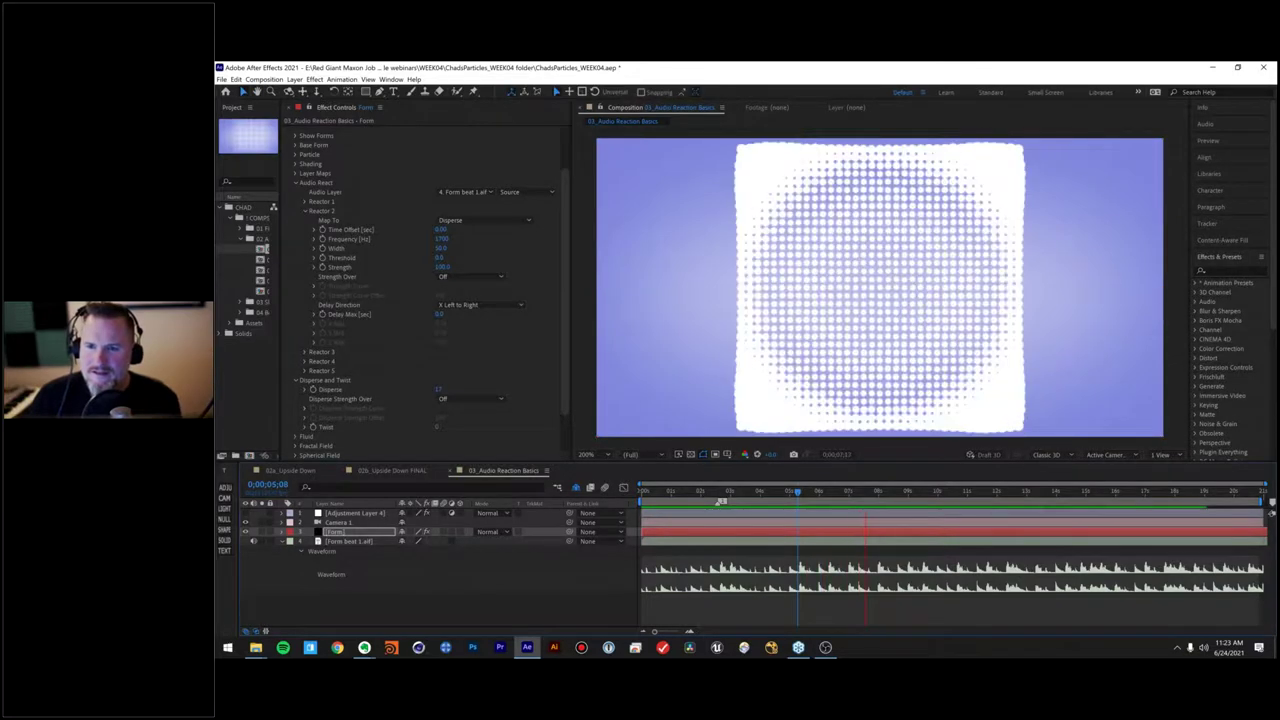
{"action": "key", "text": "space"}
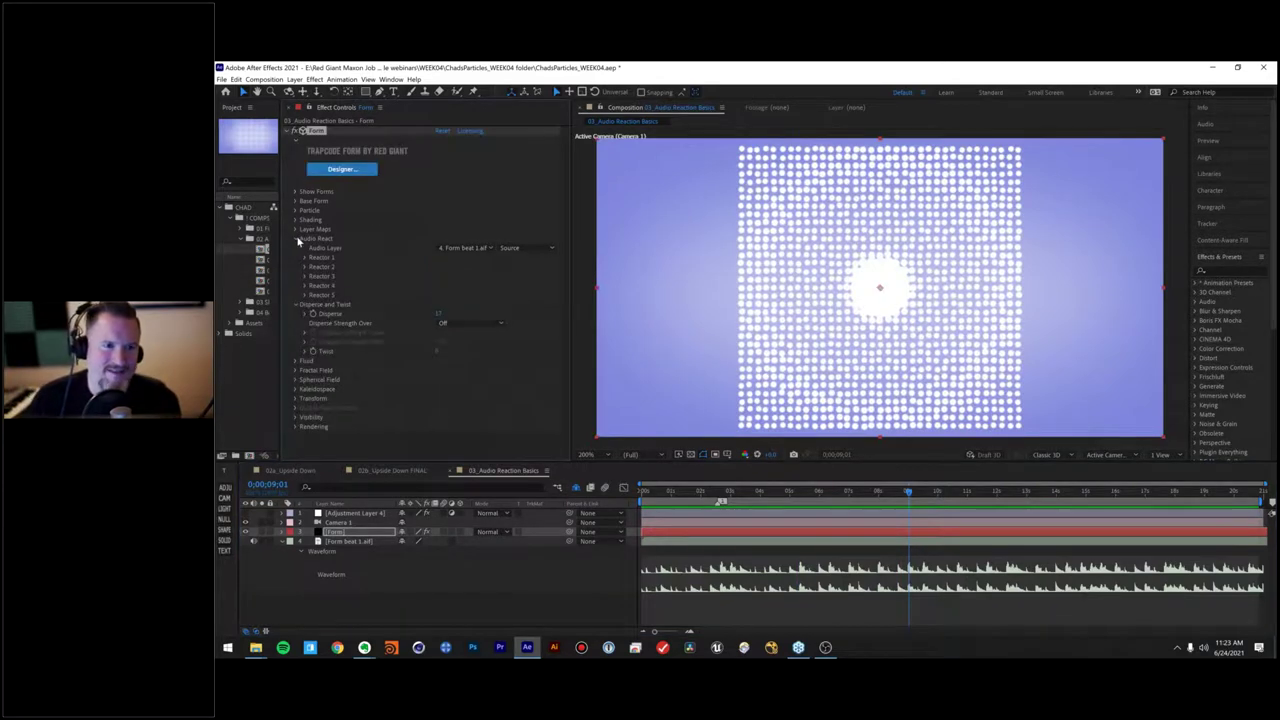
Step: Collapse the Audio React and Disperse groups, and widen the Project panel to read composition names
{"action": "left_click", "coordinate": [296, 238]}
{"action": "left_click", "coordinate": [296, 249]}
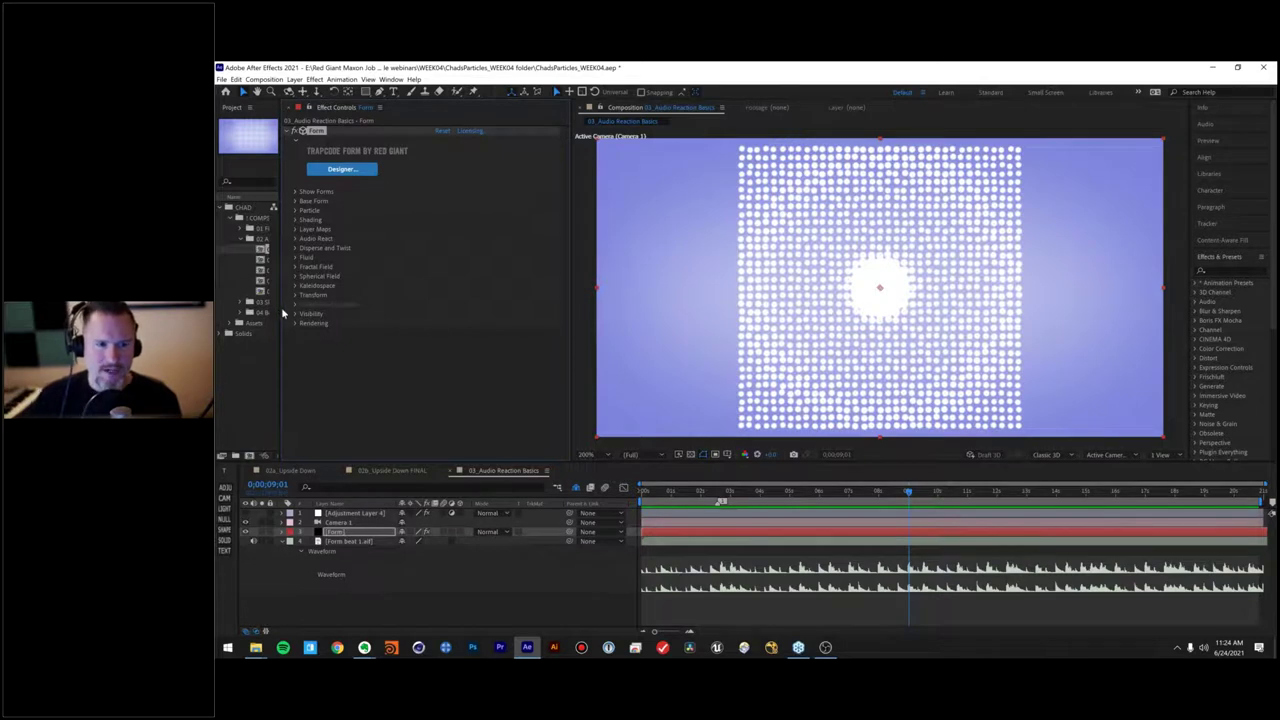
{"action": "left_click_drag", "start_coordinate": [282, 314], "coordinate": [347, 314]}
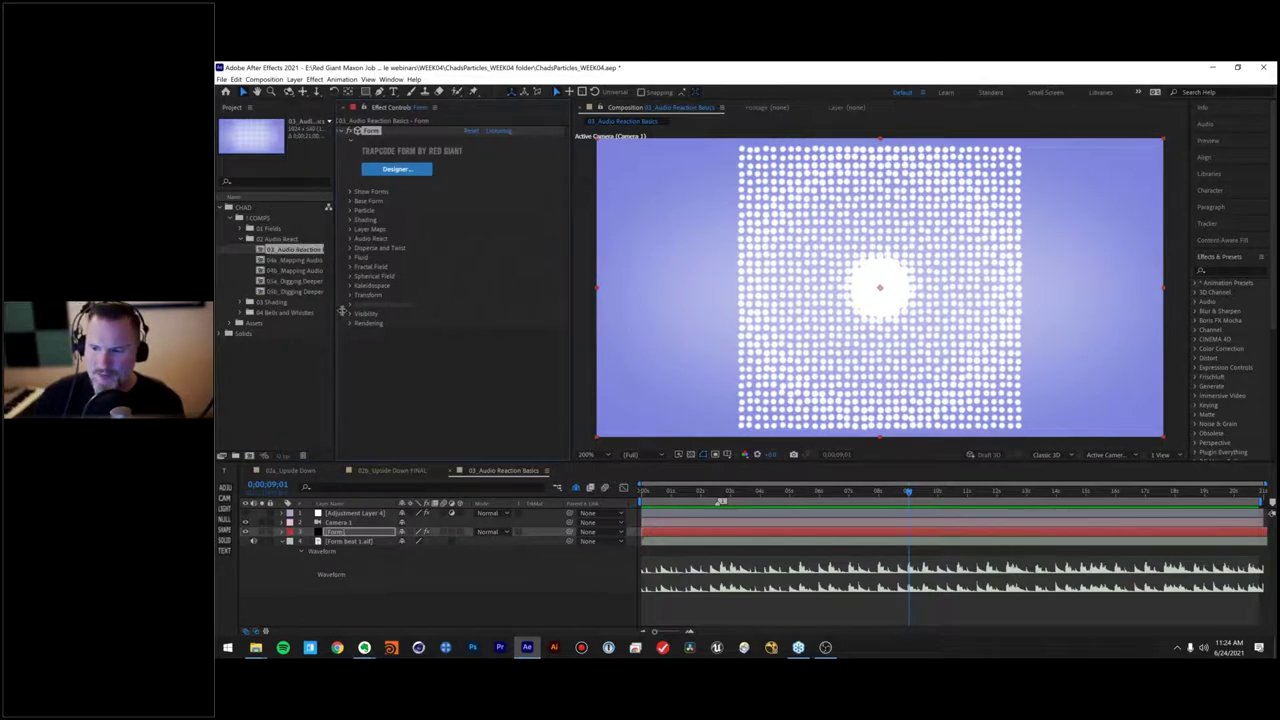
{"action": "left_click_drag", "start_coordinate": [347, 260], "coordinate": [378, 260]}
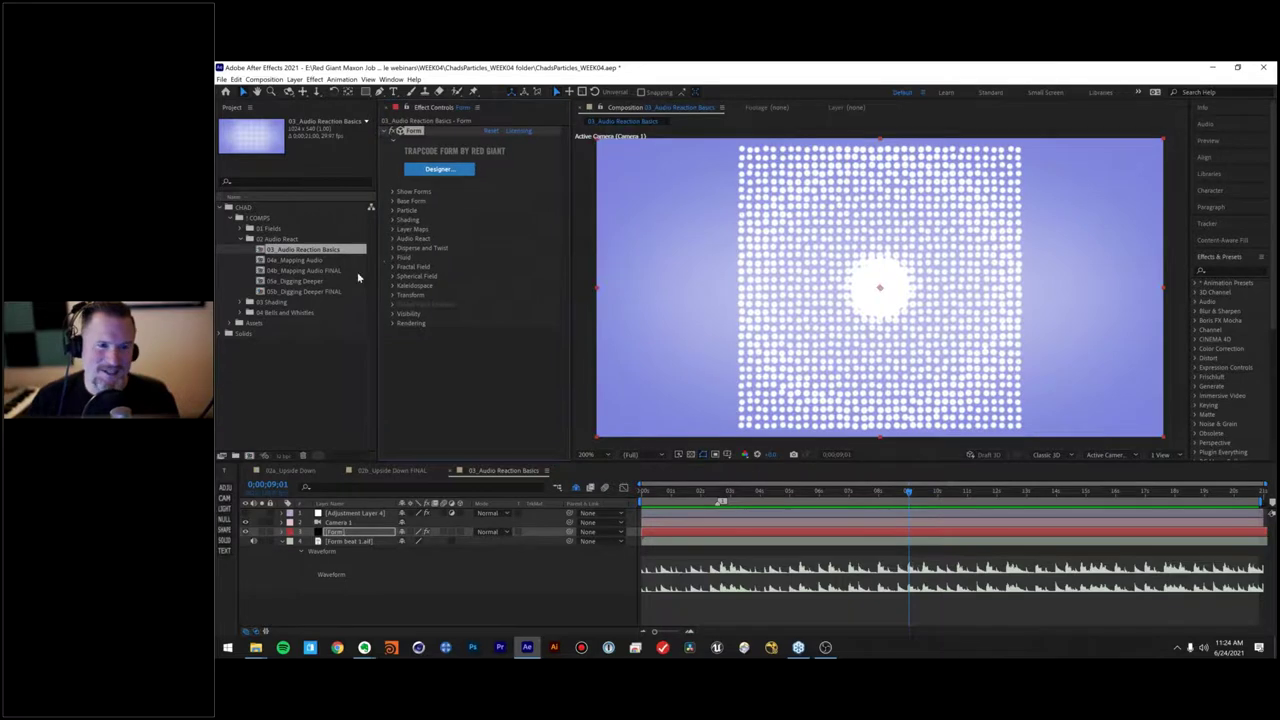
{"action": "left_click", "coordinate": [287, 261]}
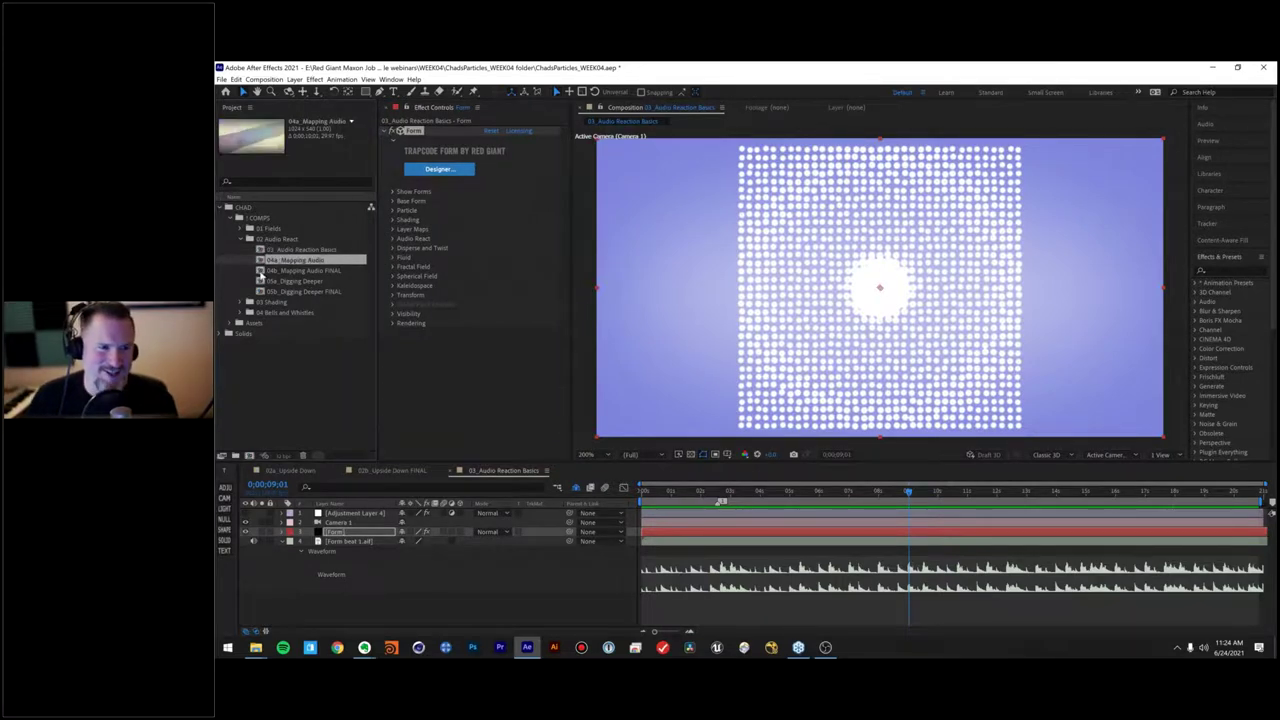
Step: Open 04b_Mapping Audio FINAL and preview its ribbon animation from the first frame
{"action": "double_click", "coordinate": [262, 272]}
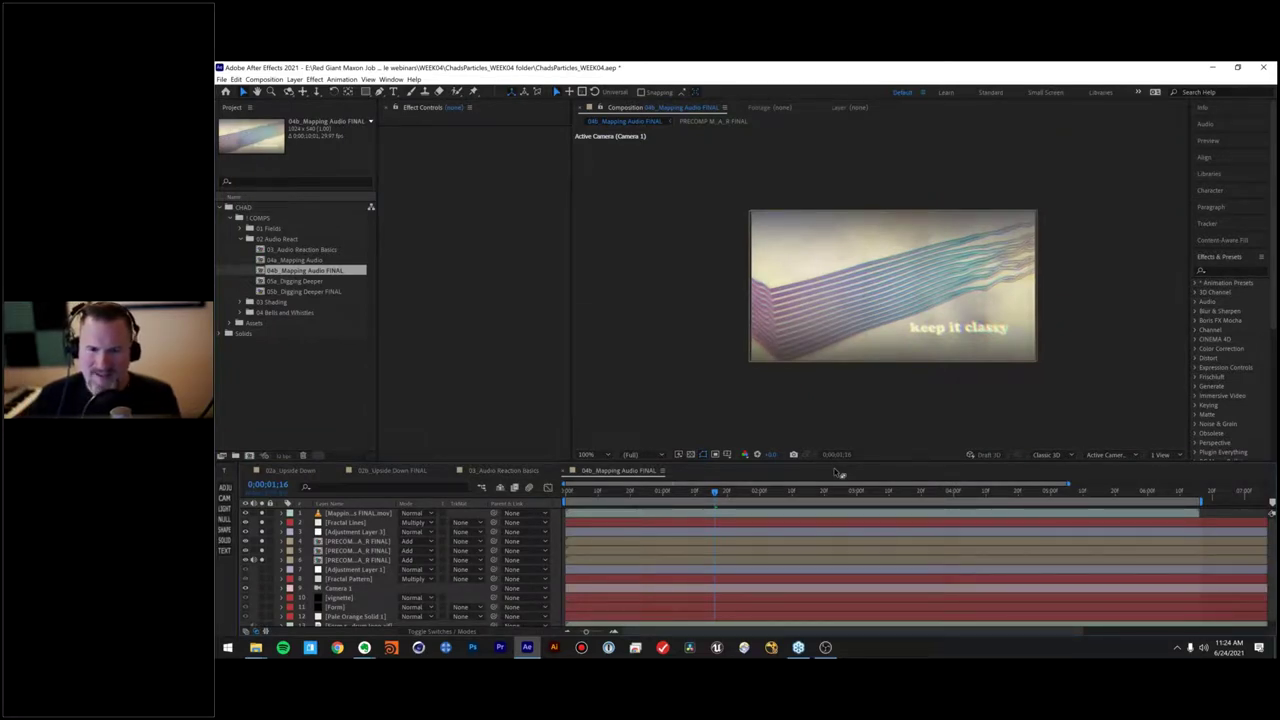
{"action": "left_click", "coordinate": [565, 494]}
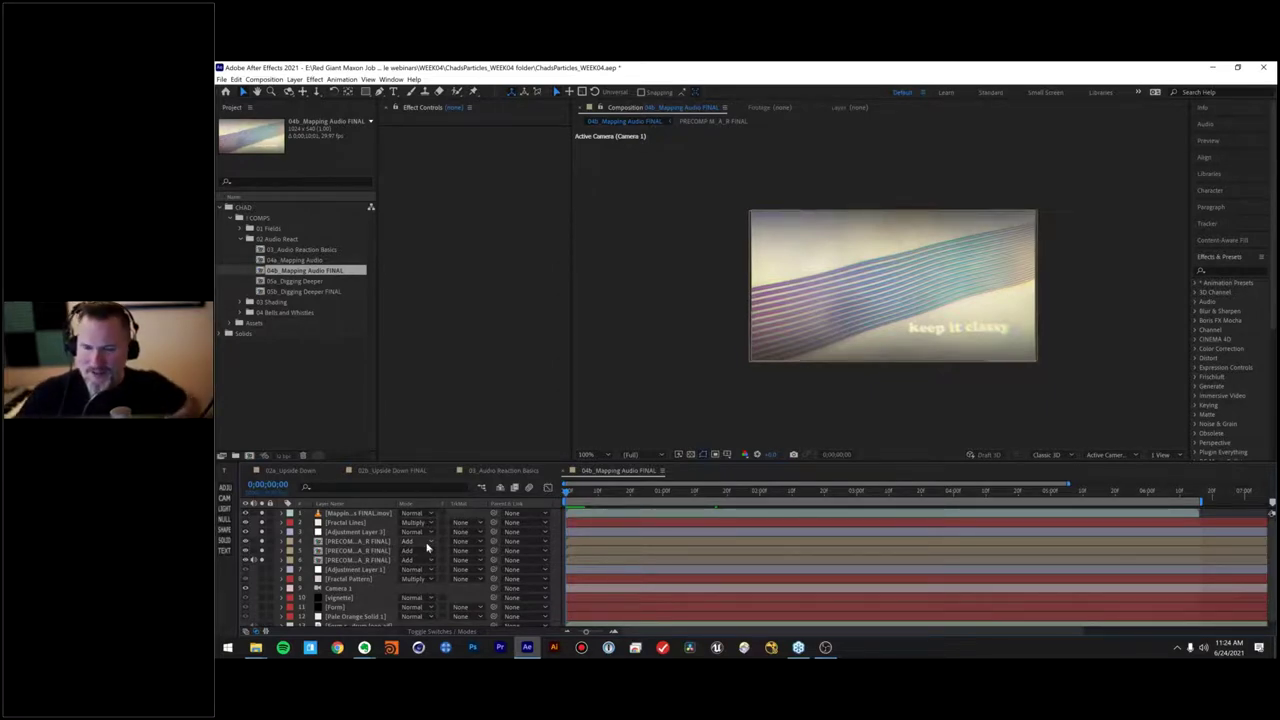
{"action": "key", "text": "space"}
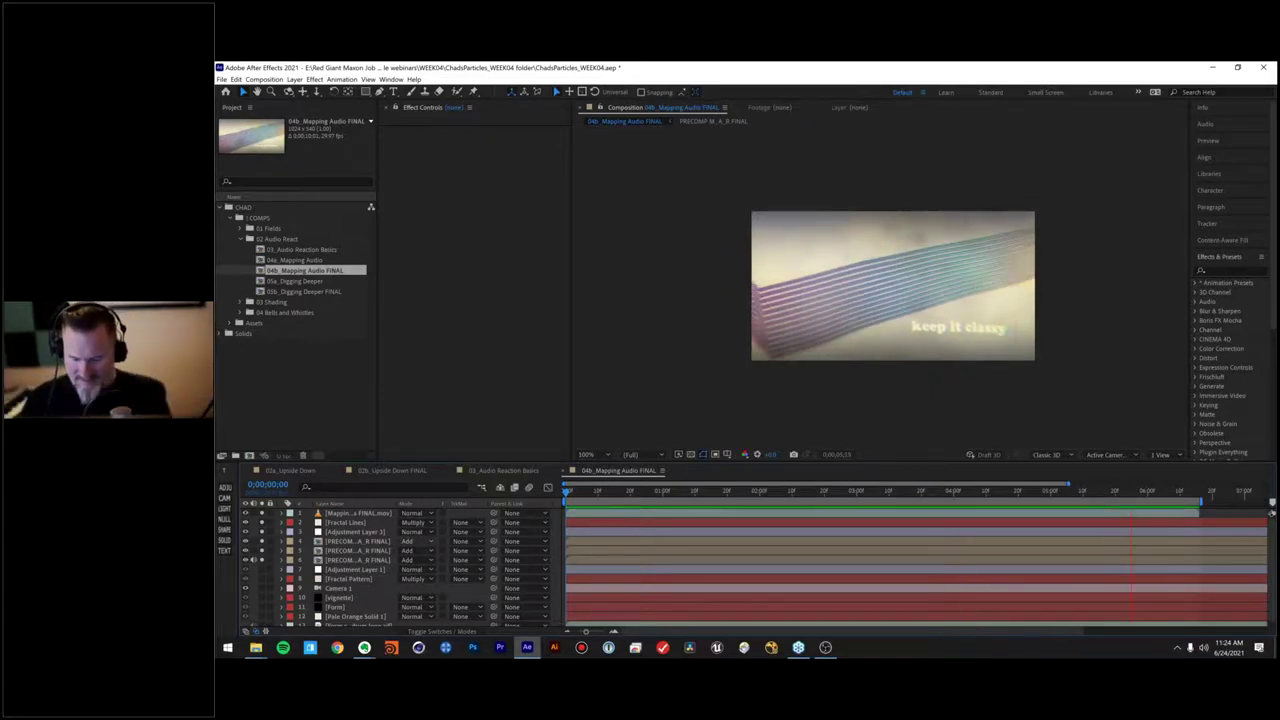
{"action": "key", "text": "space"}
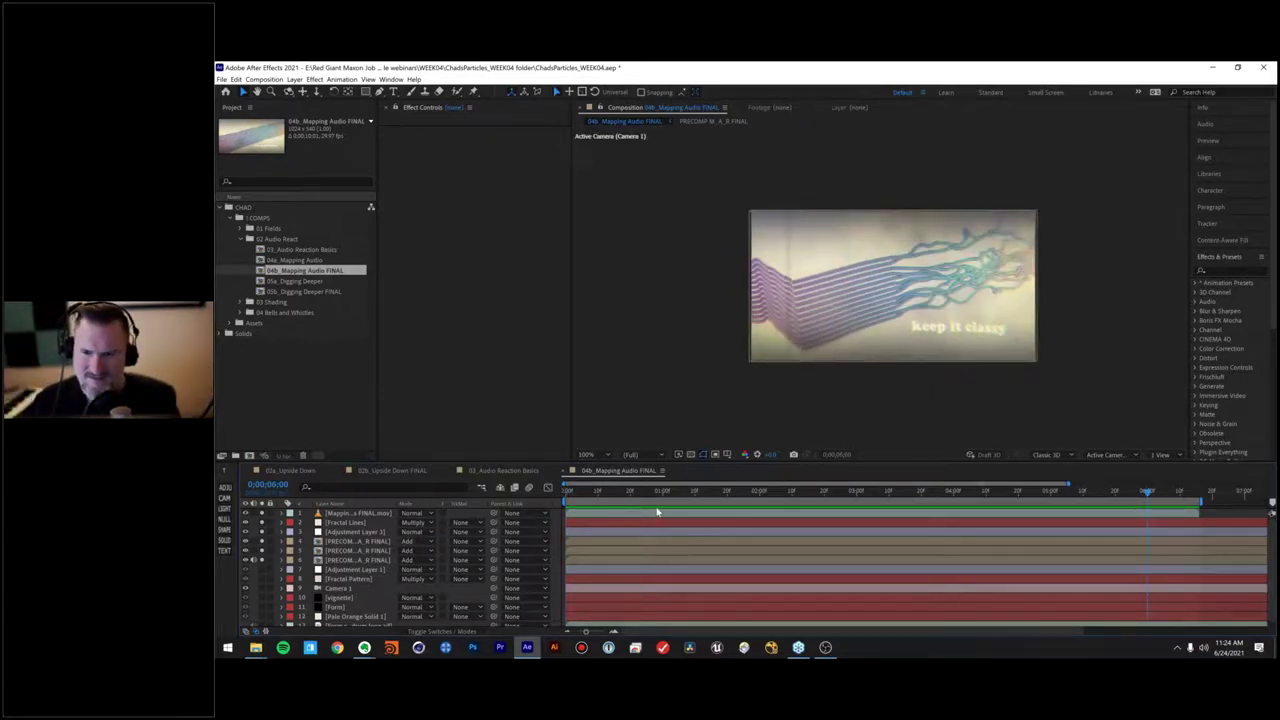
{"action": "left_click", "coordinate": [563, 494]}
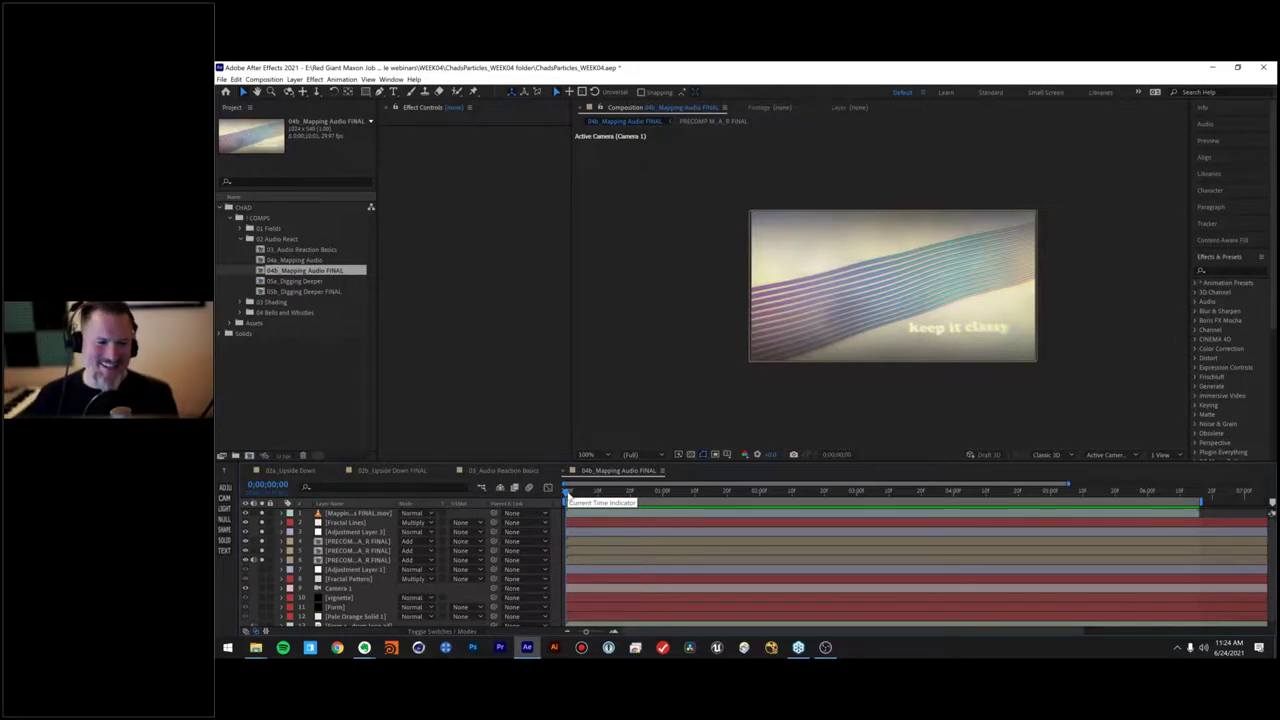
{"action": "left_click_drag", "start_coordinate": [566, 497], "coordinate": [567, 497]}
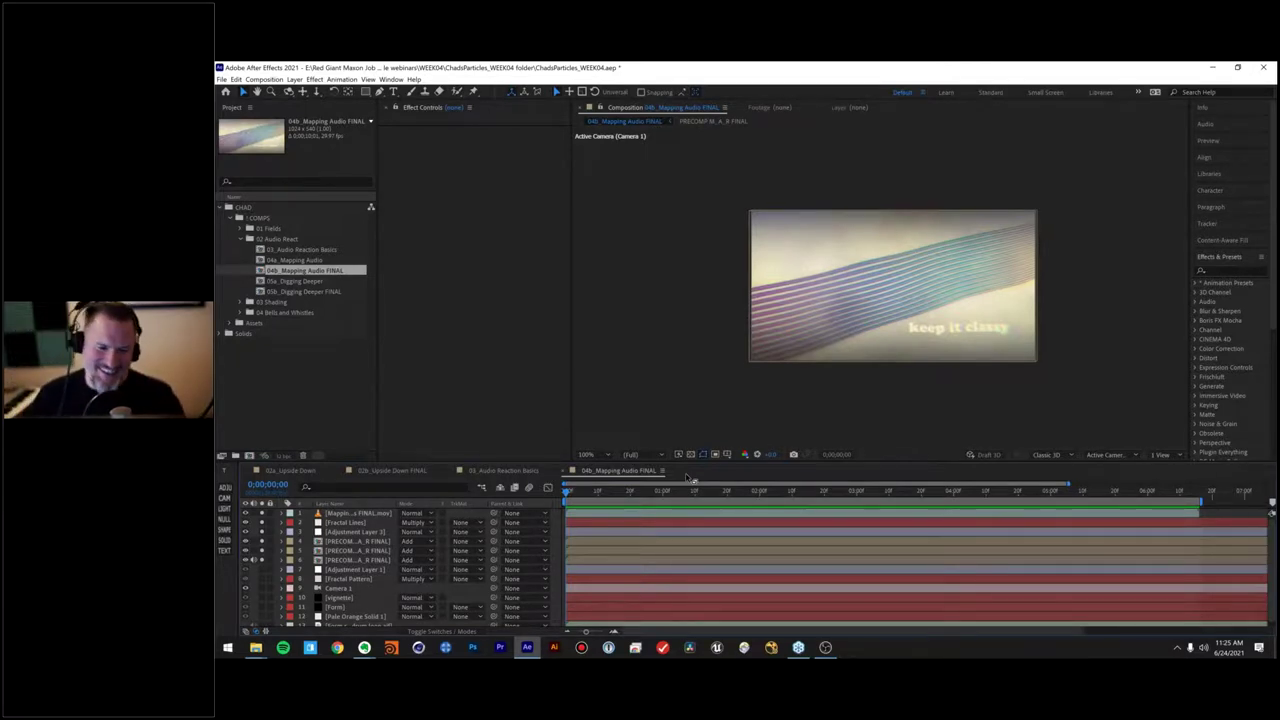
{"action": "left_click", "coordinate": [570, 495]}
{"action": "left_click_drag", "start_coordinate": [570, 495], "coordinate": [564, 497]}
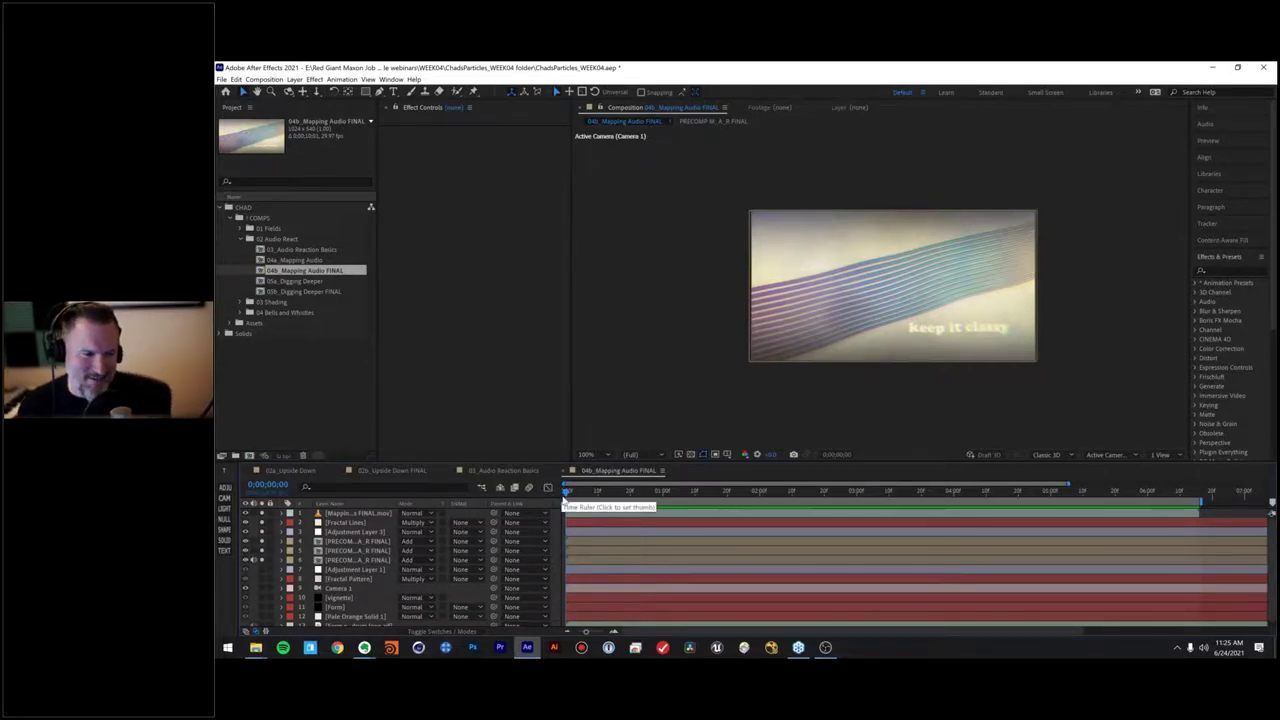
{"action": "mouse_move", "coordinate": [569, 495]}
{"action": "left_mouse_down"}
{"action": "mouse_move", "coordinate": [686, 494]}
{"action": "mouse_move", "coordinate": [580, 495]}
{"action": "left_mouse_up"}
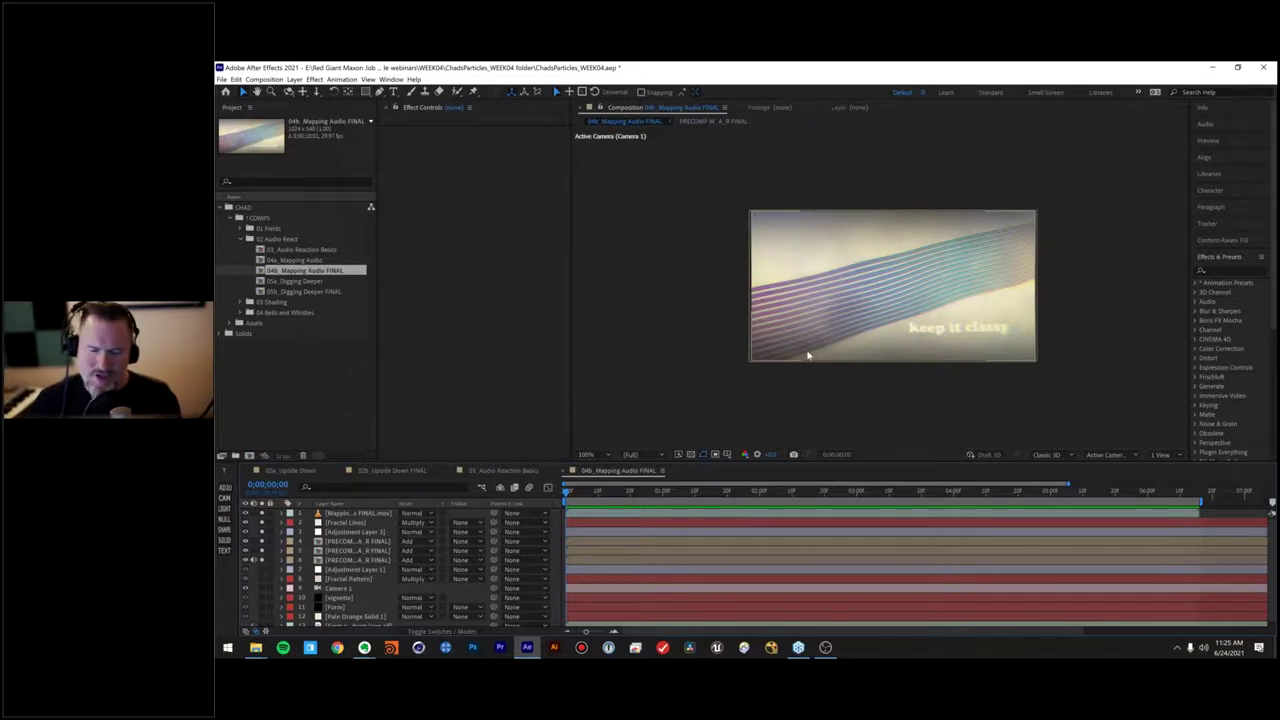
{"action": "left_click", "coordinate": [567, 494]}
{"action": "left_click", "coordinate": [565, 494]}
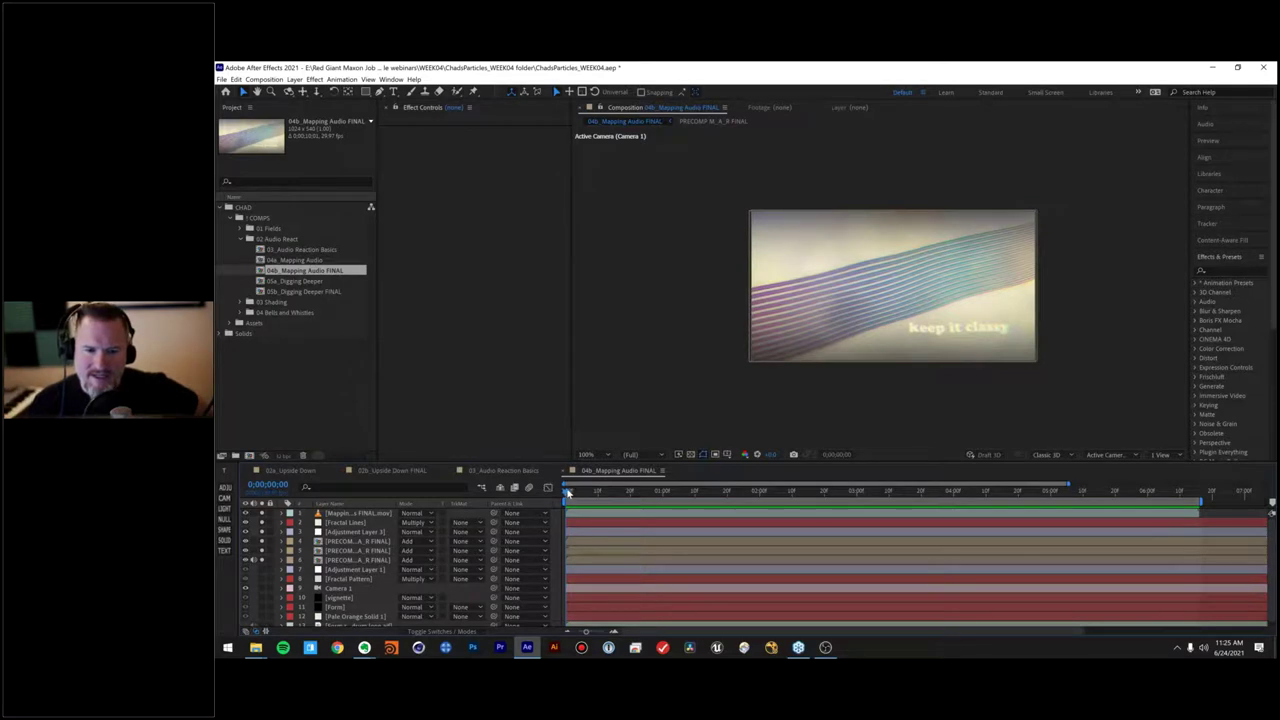
{"action": "left_click_drag", "start_coordinate": [568, 492], "coordinate": [625, 488]}
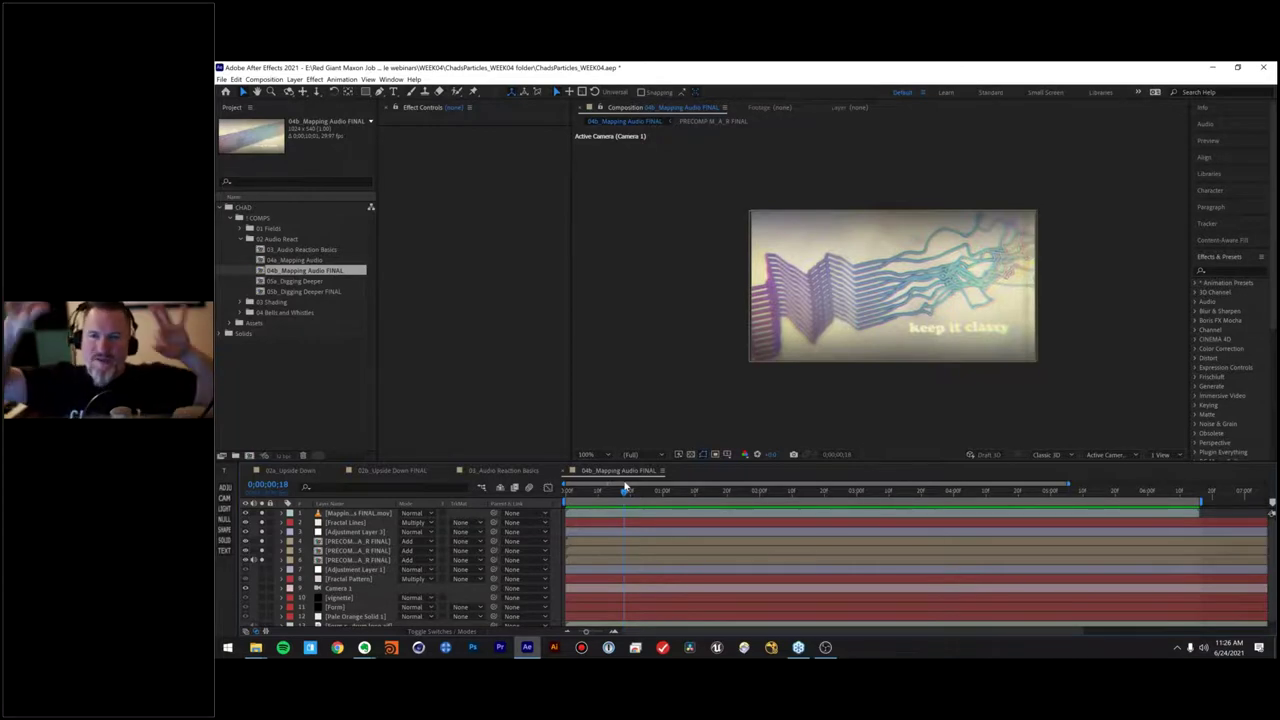
{"action": "left_click_drag", "start_coordinate": [626, 490], "coordinate": [566, 492]}
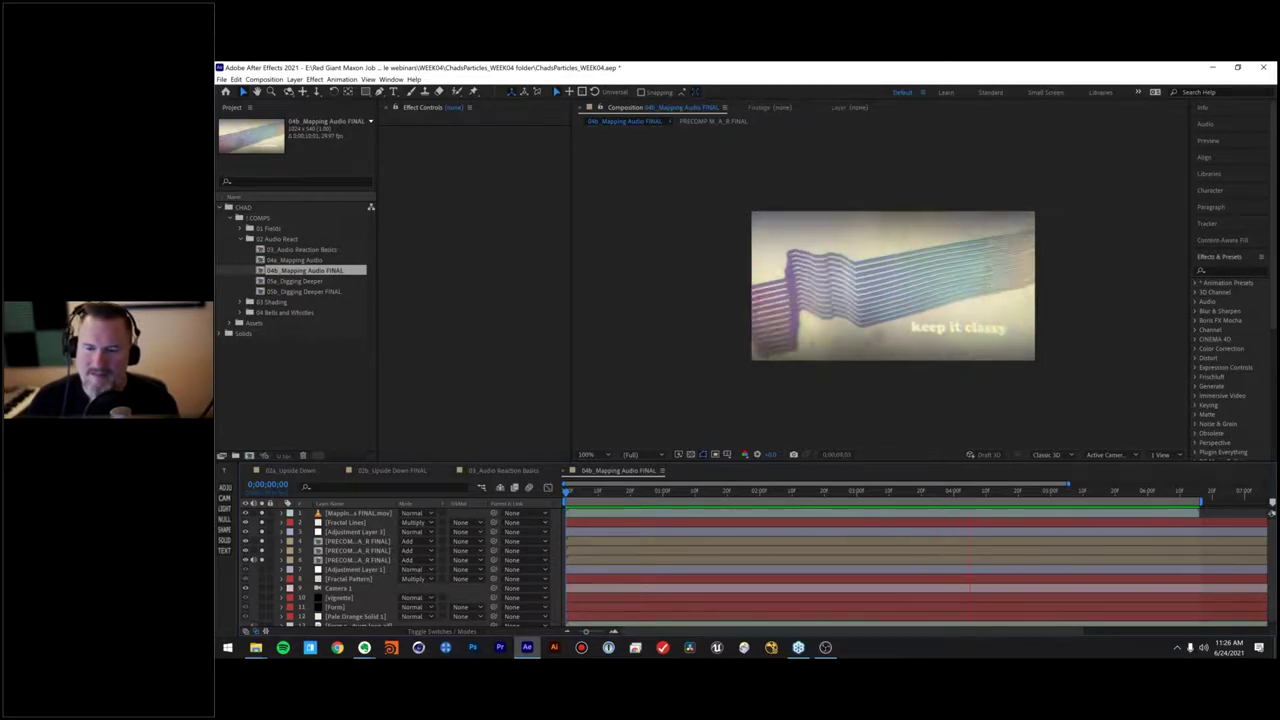
{"action": "key", "text": "space"}
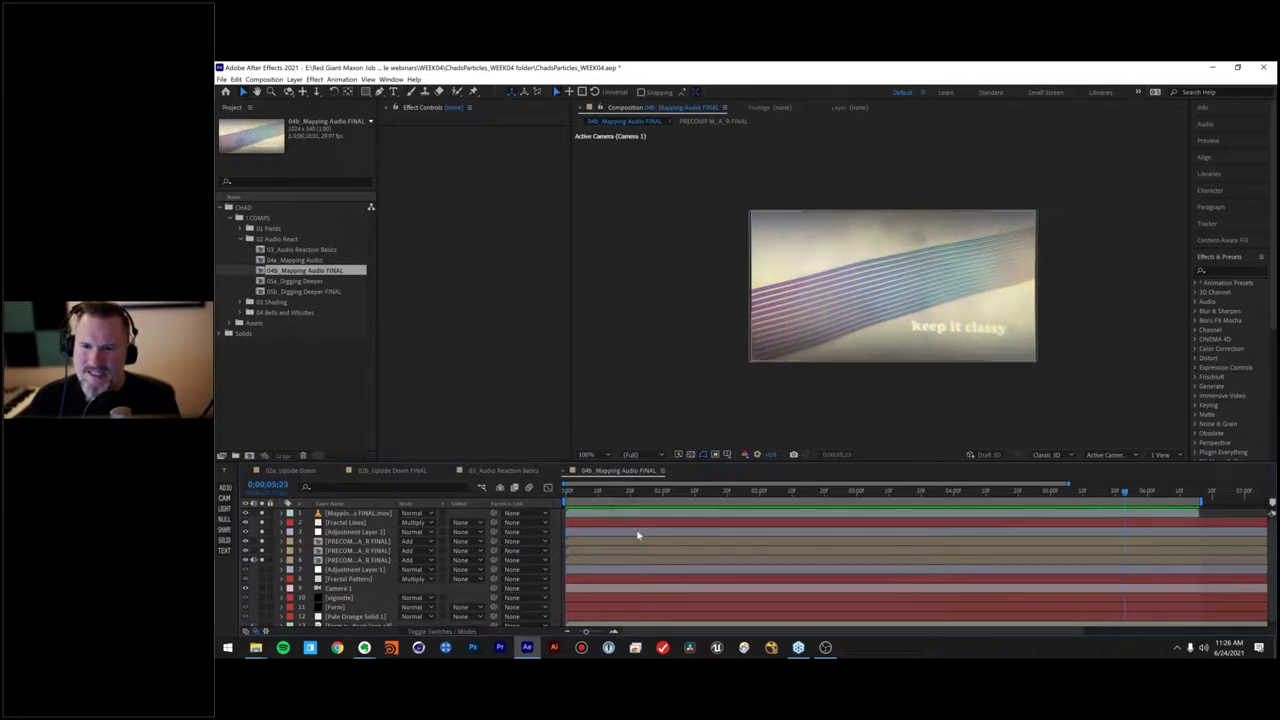
{"action": "left_click_drag", "start_coordinate": [585, 493], "coordinate": [634, 487]}
{"action": "key", "text": "space"}
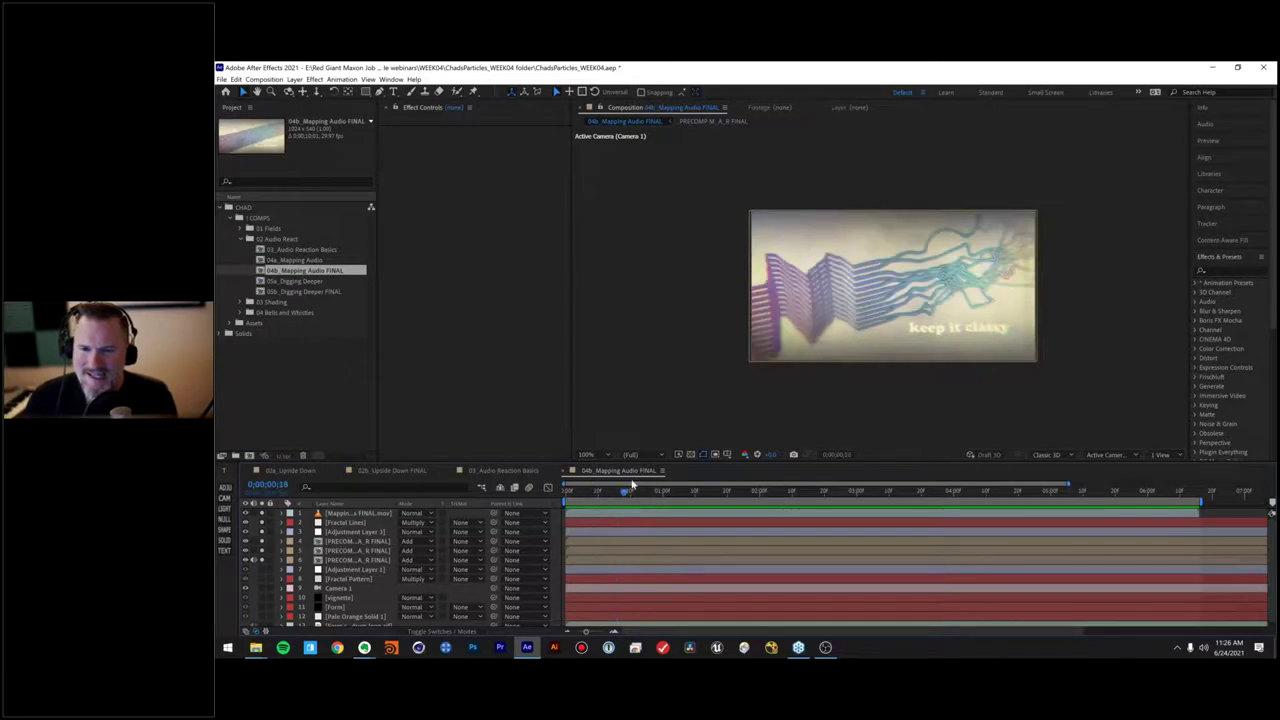
{"action": "left_click", "coordinate": [576, 493]}
{"action": "left_click_drag", "start_coordinate": [580, 497], "coordinate": [808, 495]}
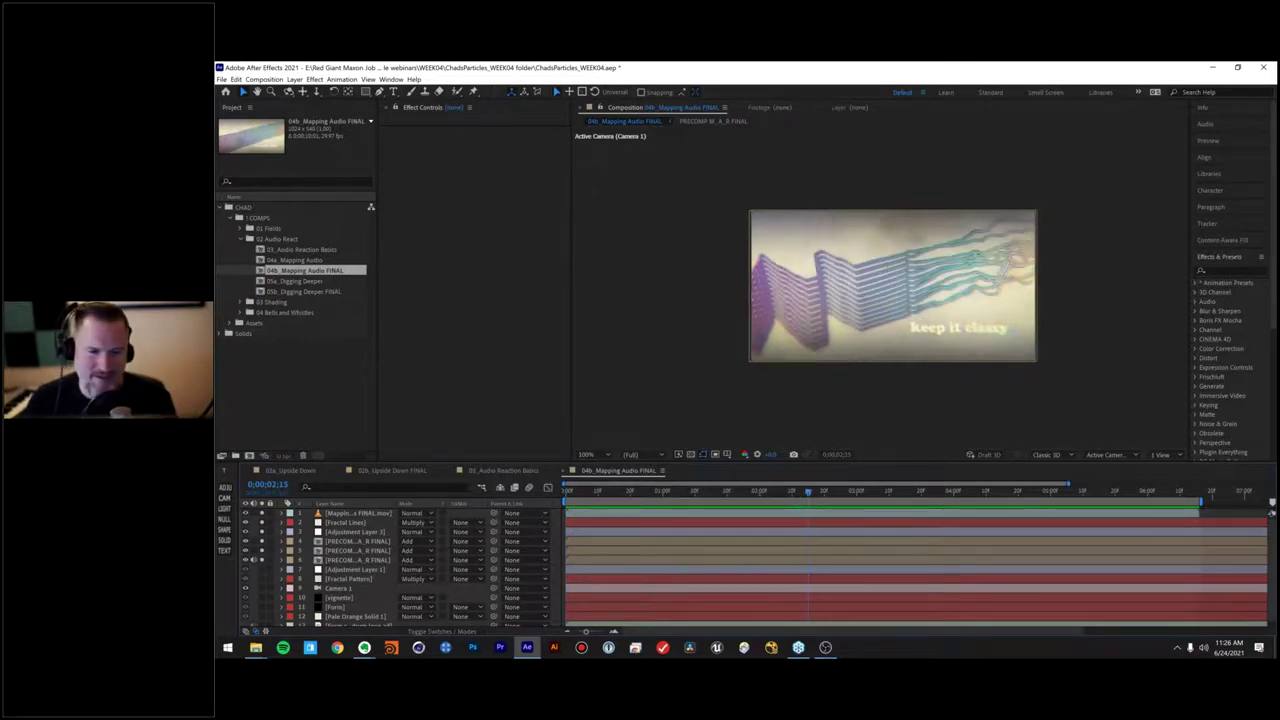
{"action": "left_click", "coordinate": [298, 282]}
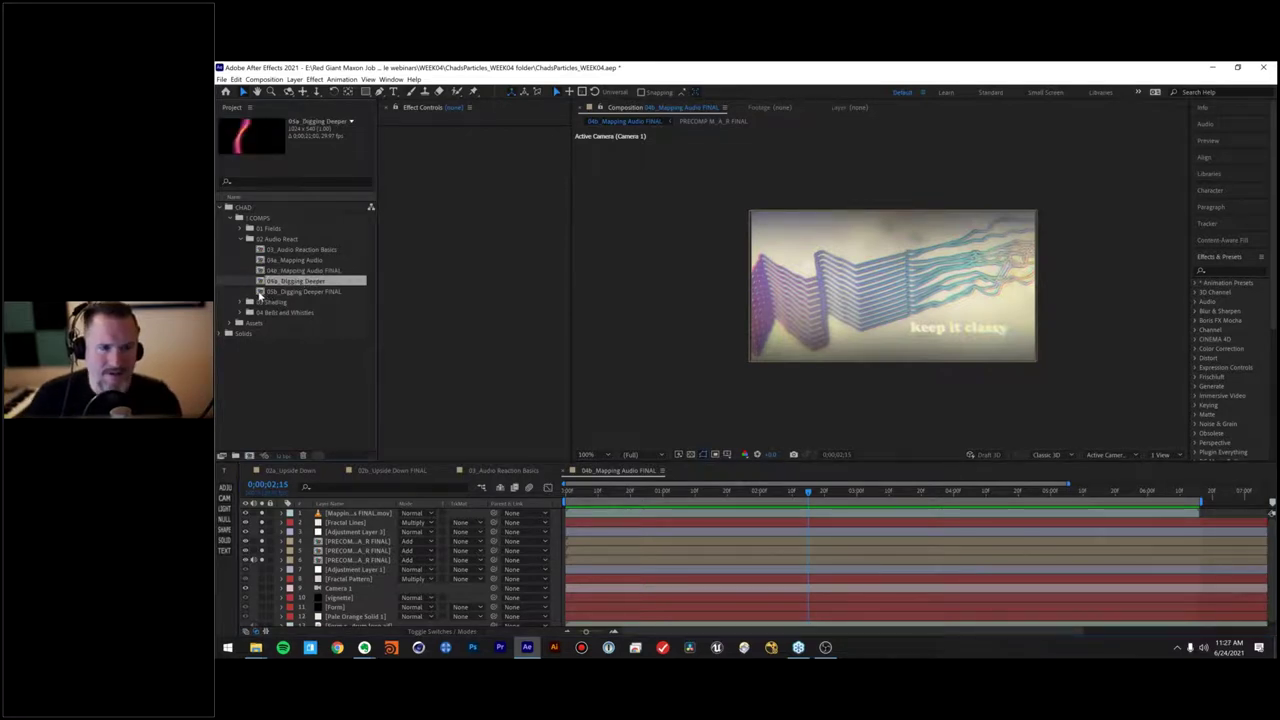
Step: Open 05b_Digging Deeper FINAL, zoom the viewer, and preview the orange-purple particle ribbon
{"action": "double_click", "coordinate": [260, 292]}
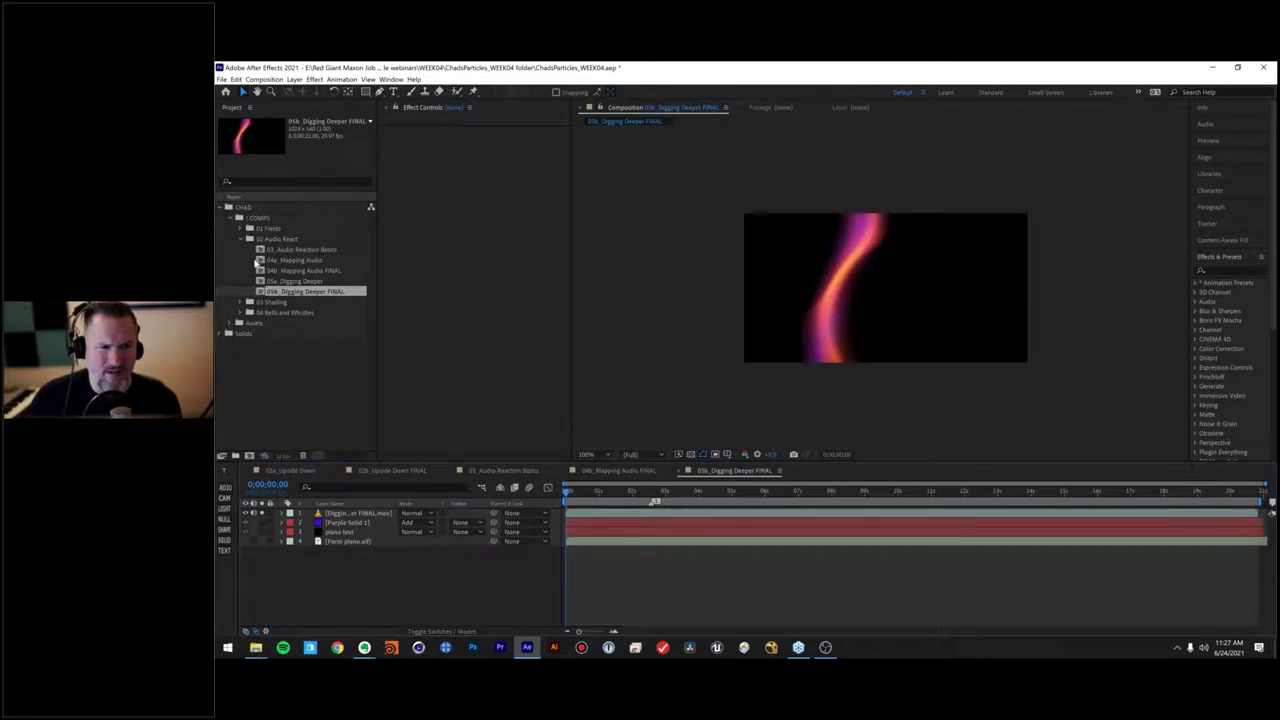
{"action": "scroll", "coordinate": [873, 330], "scroll_direction": "up", "scroll_amount": 2}
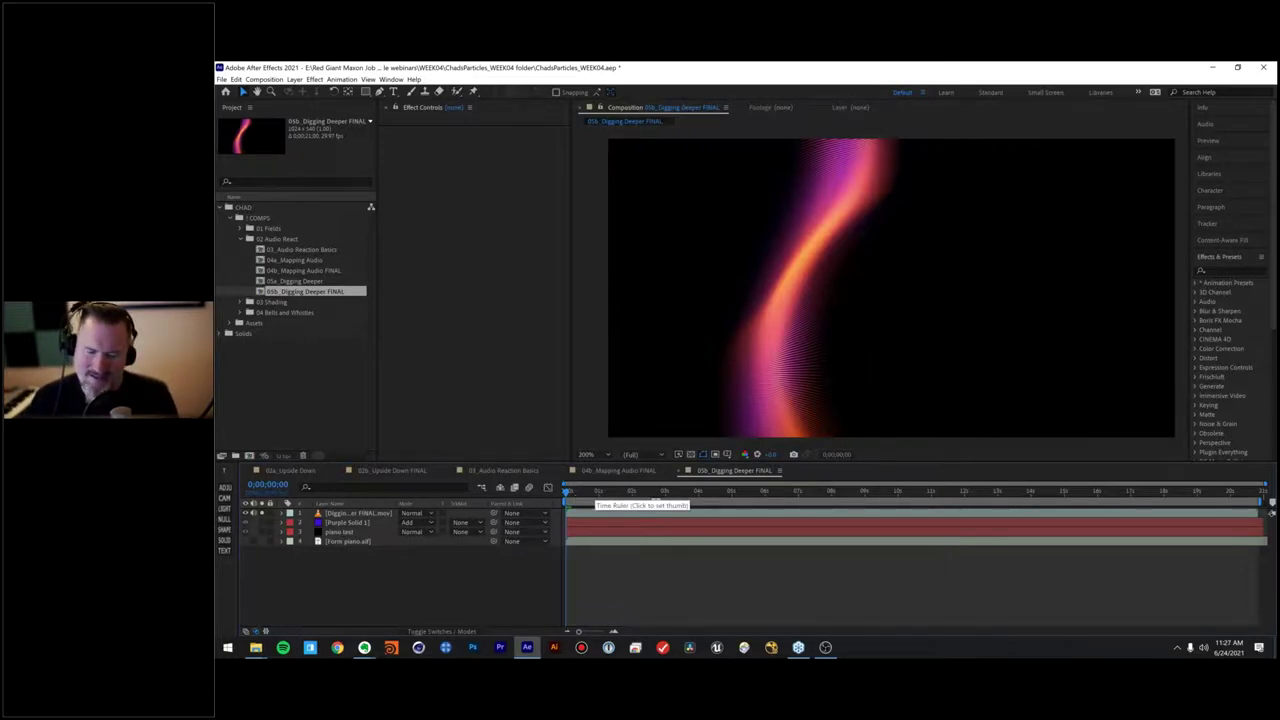
{"action": "key", "text": "space"}
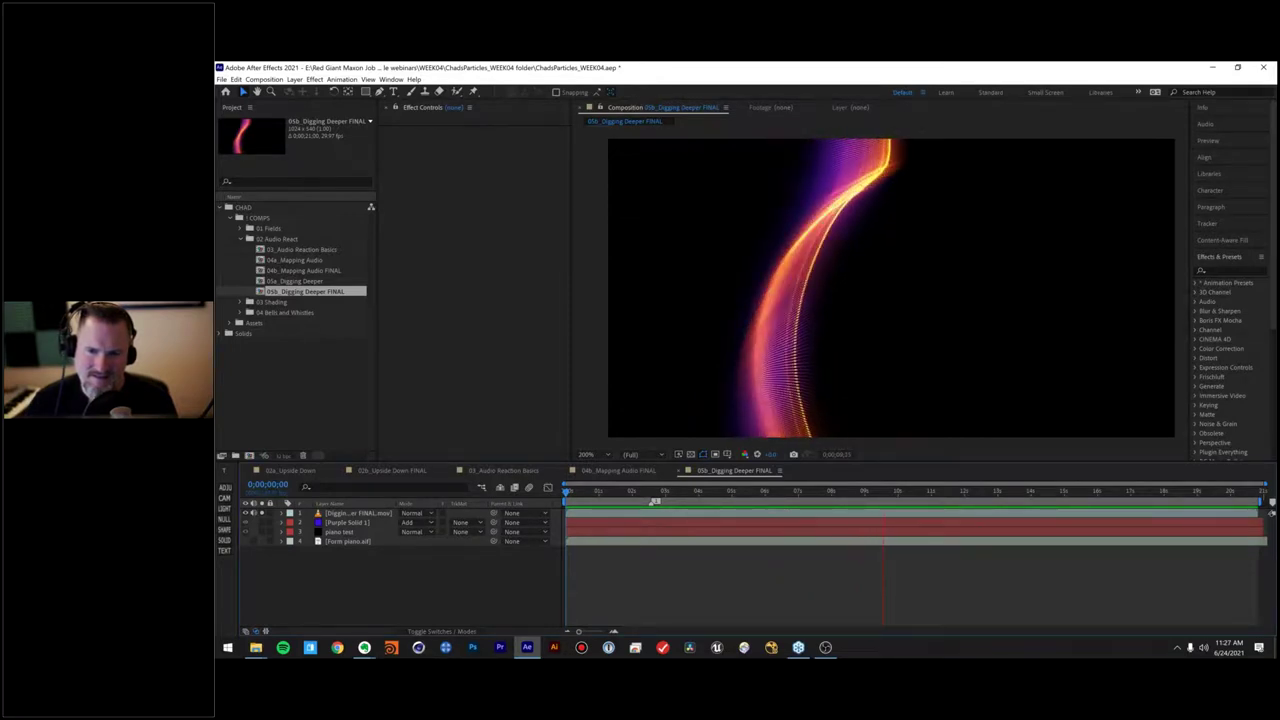
{"action": "key", "text": "space"}
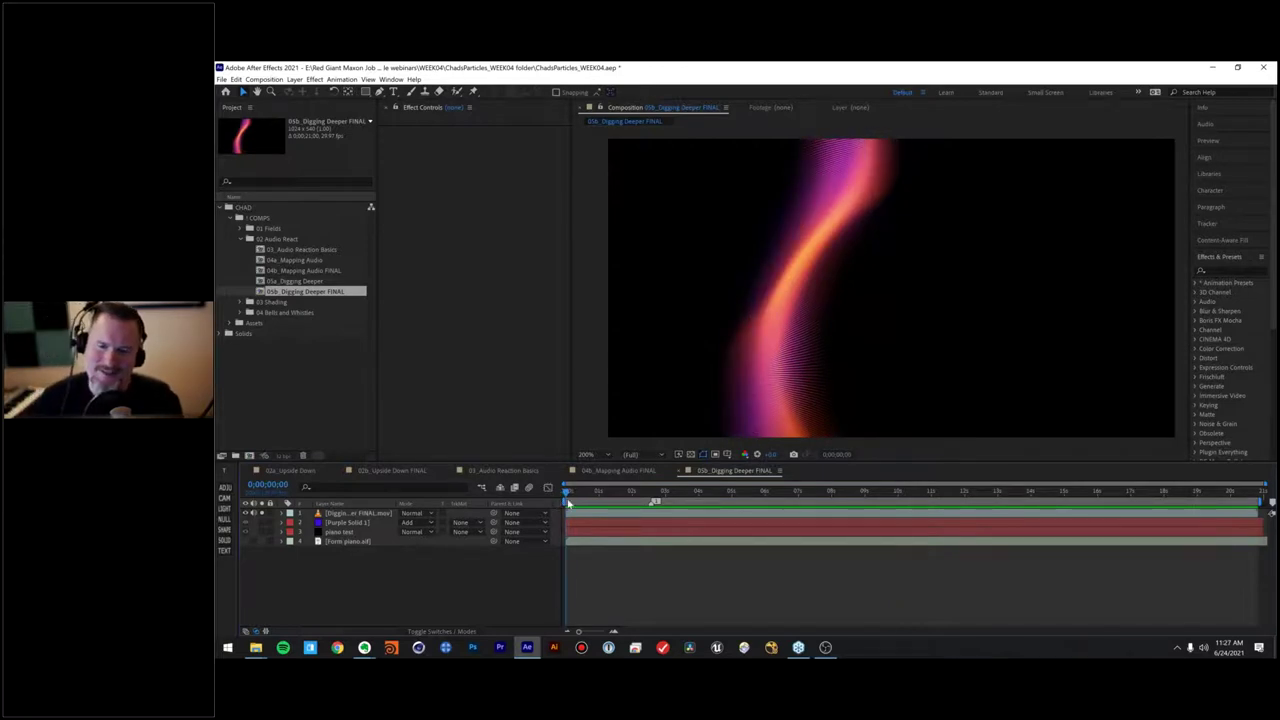
{"action": "left_click_drag", "start_coordinate": [568, 503], "coordinate": [758, 490]}
{"action": "key", "text": "space"}
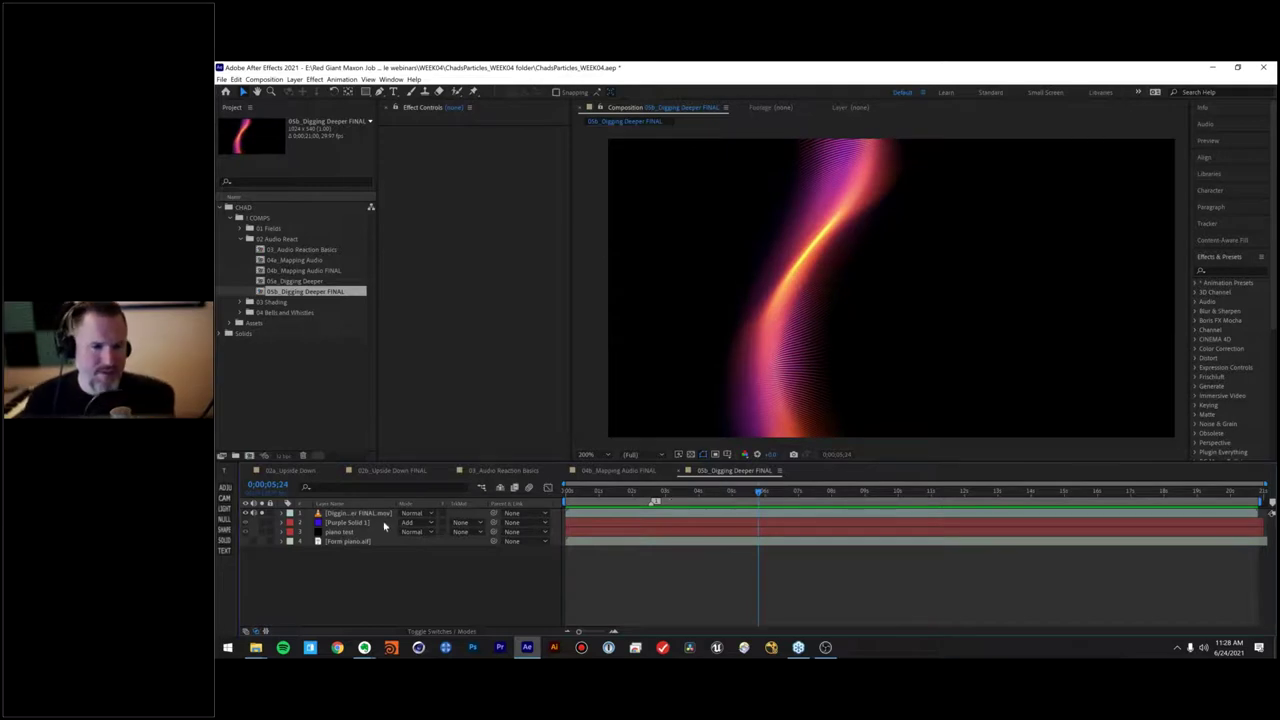
Step: Inspect the piano test and Purple Solid 1 layers, briefly hiding and re-showing the piano test particles
{"action": "left_click", "coordinate": [346, 534]}
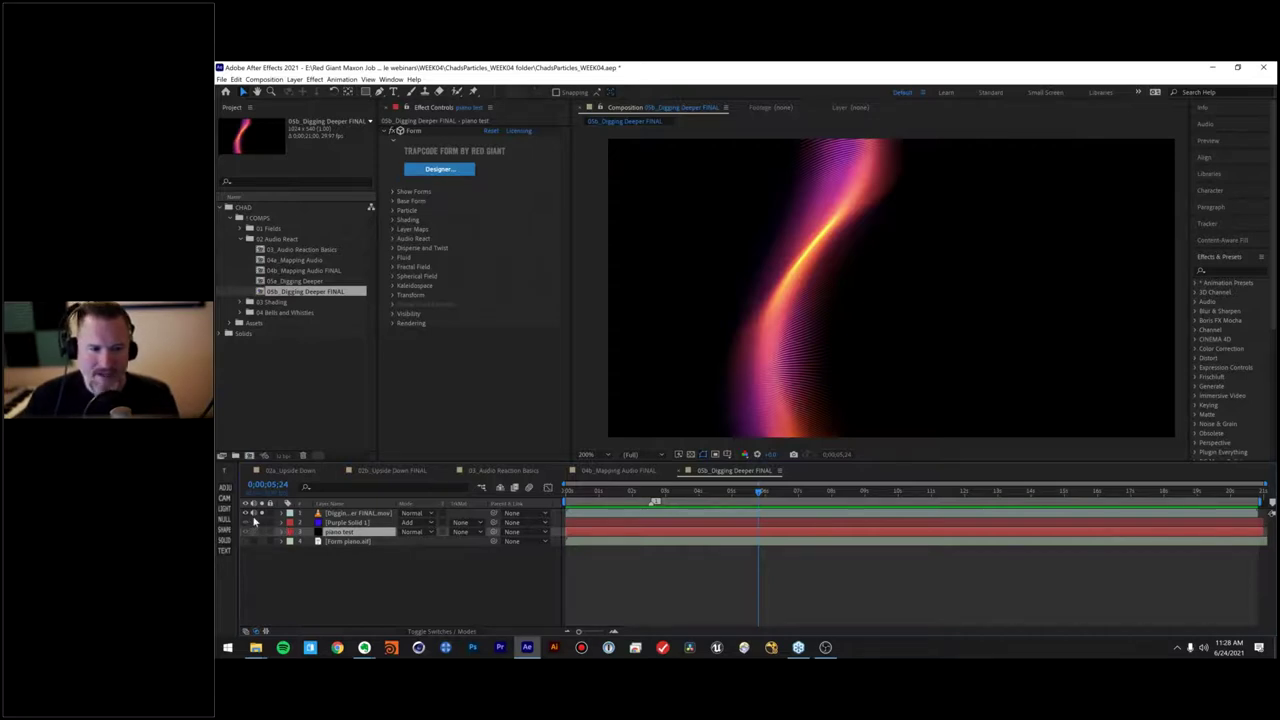
{"action": "left_click", "coordinate": [341, 533]}
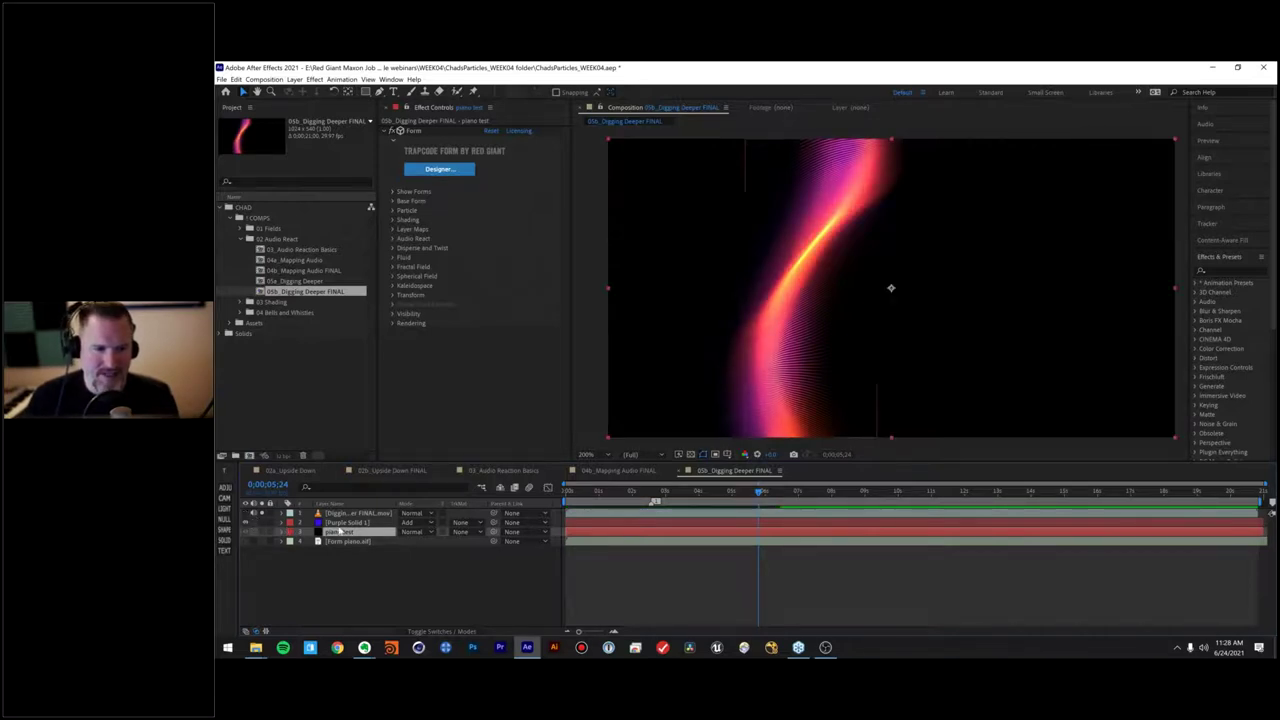
{"action": "left_click", "coordinate": [340, 523]}
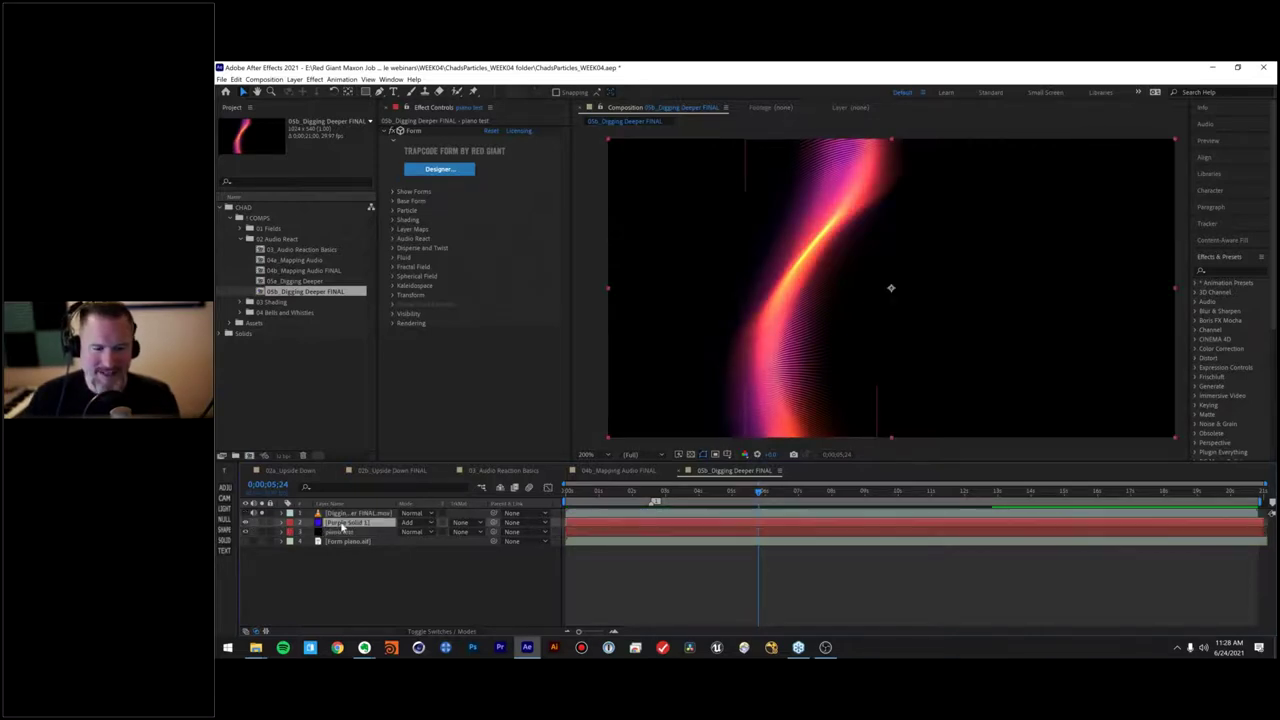
{"action": "left_click", "coordinate": [246, 532]}
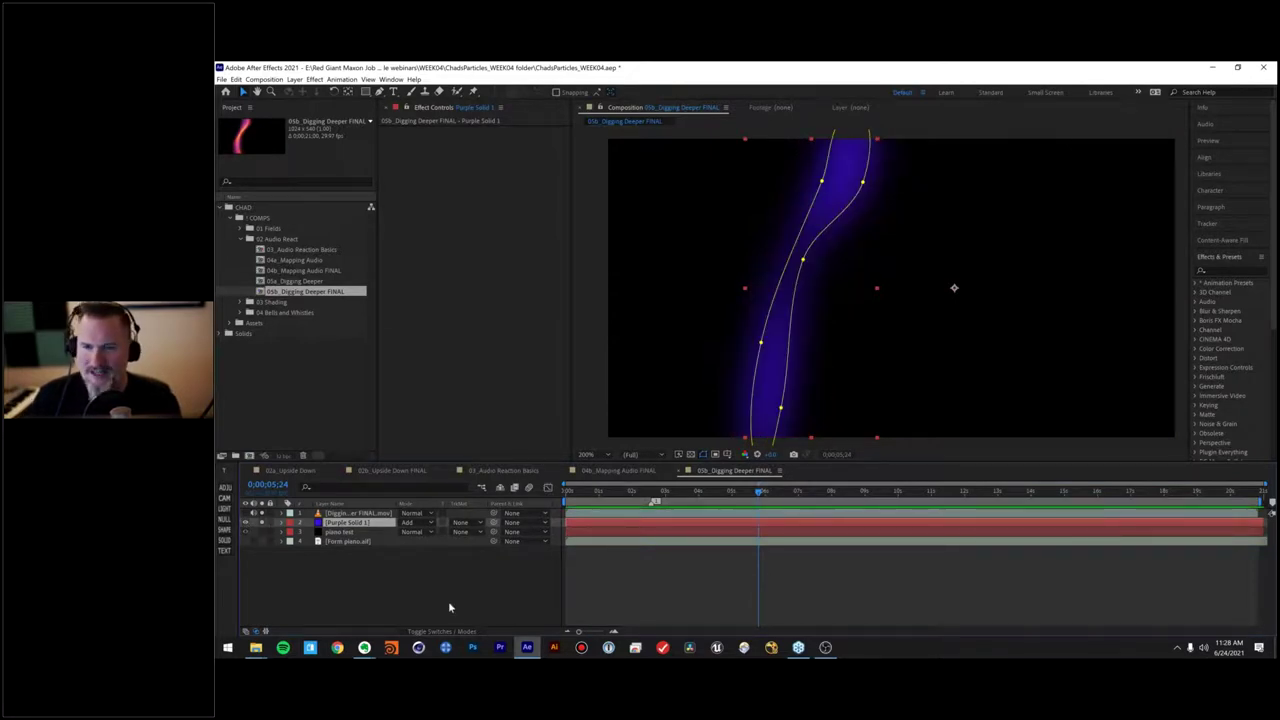
{"action": "left_click", "coordinate": [246, 531]}
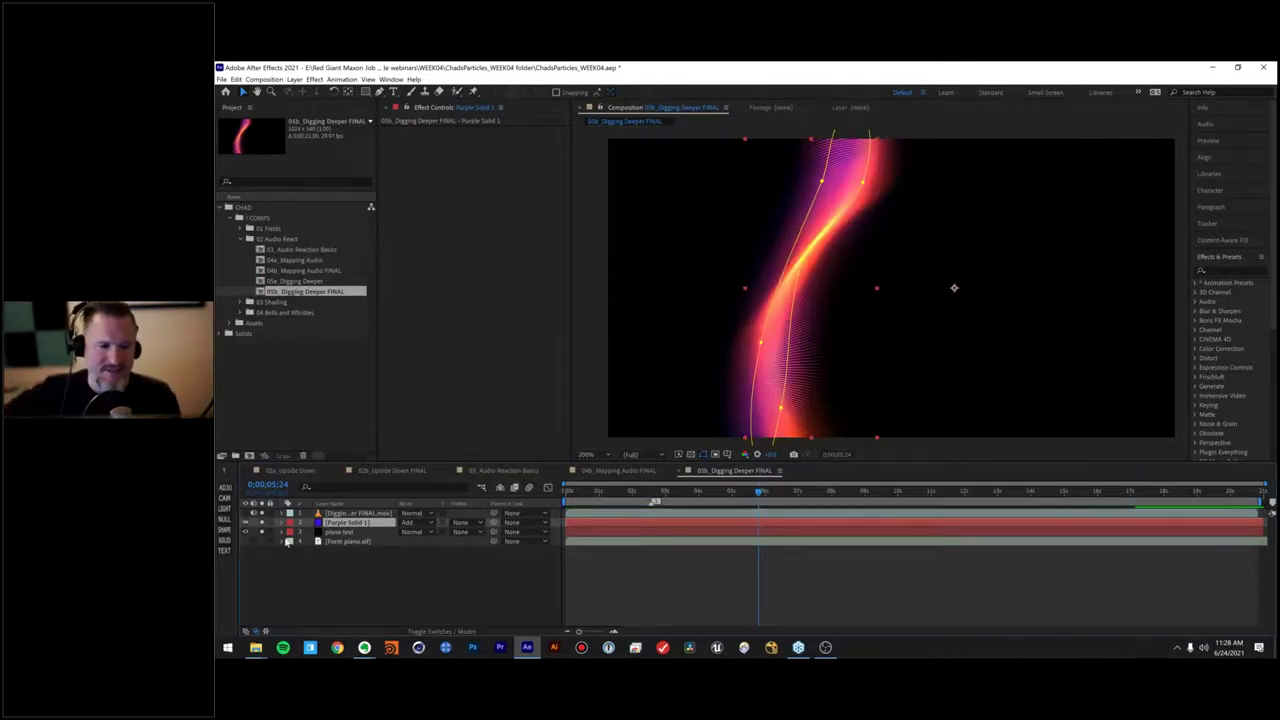
Step: Hide Purple Solid 1, return to the first frame, and reselect piano test
{"action": "left_click", "coordinate": [246, 523]}
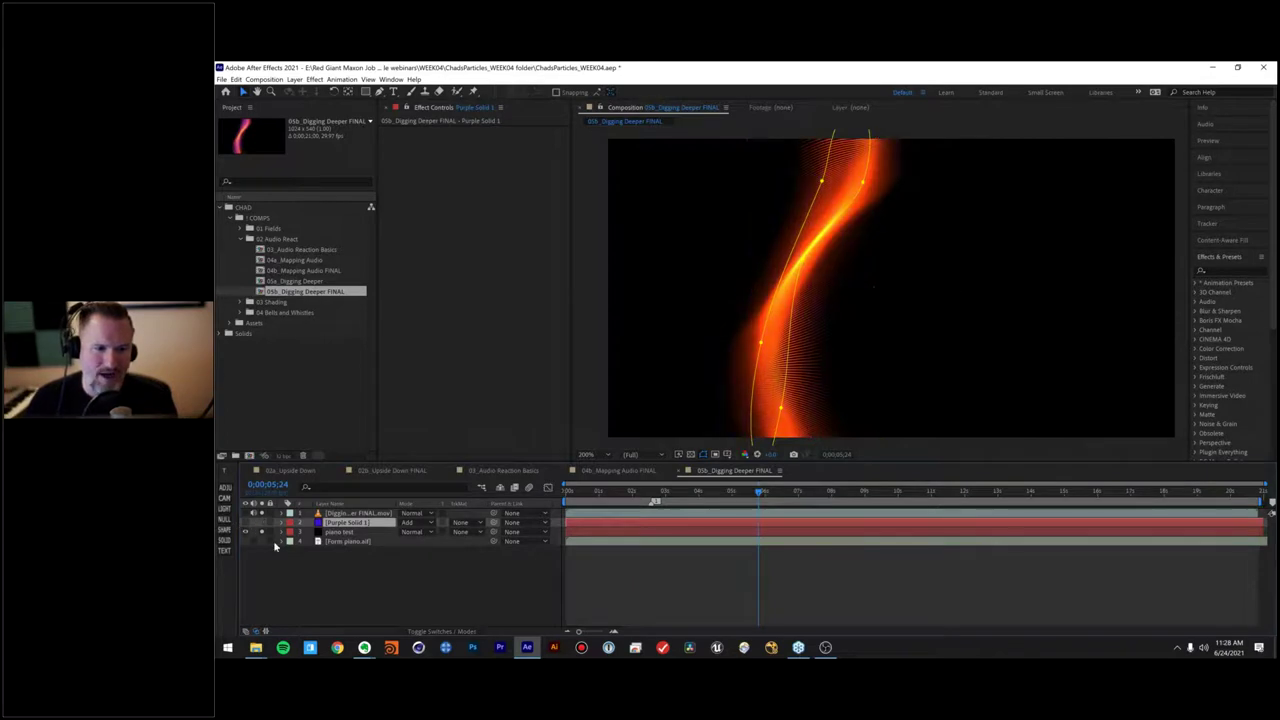
{"action": "left_click", "coordinate": [336, 550]}
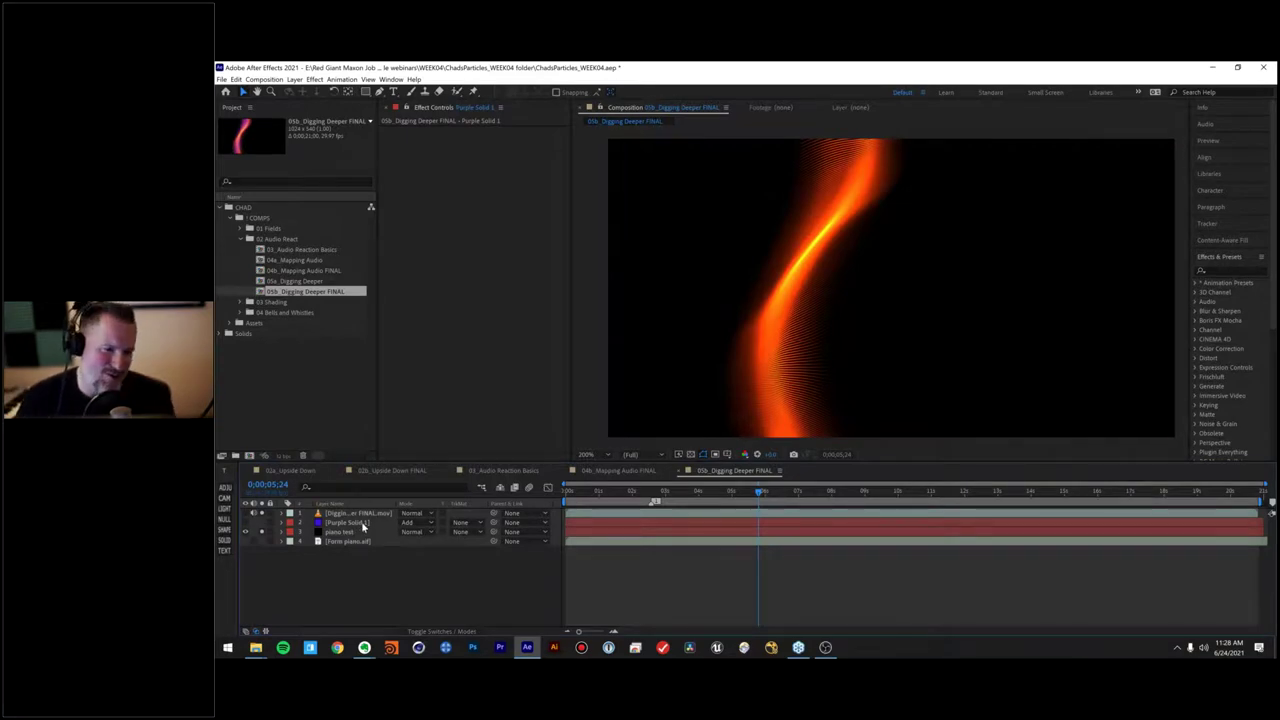
{"action": "mouse_move", "coordinate": [580, 495]}
{"action": "left_mouse_down"}
{"action": "mouse_move", "coordinate": [566, 497]}
{"action": "mouse_move", "coordinate": [578, 496]}
{"action": "left_mouse_up"}
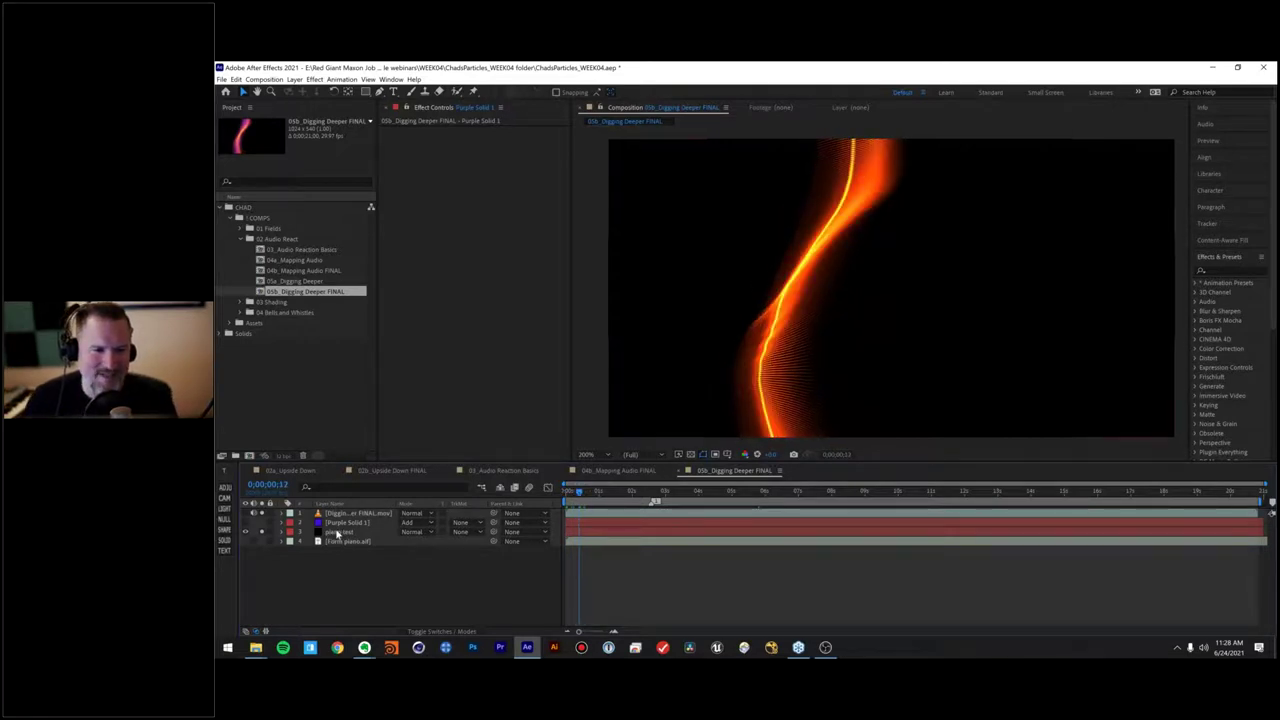
{"action": "left_click", "coordinate": [330, 532]}
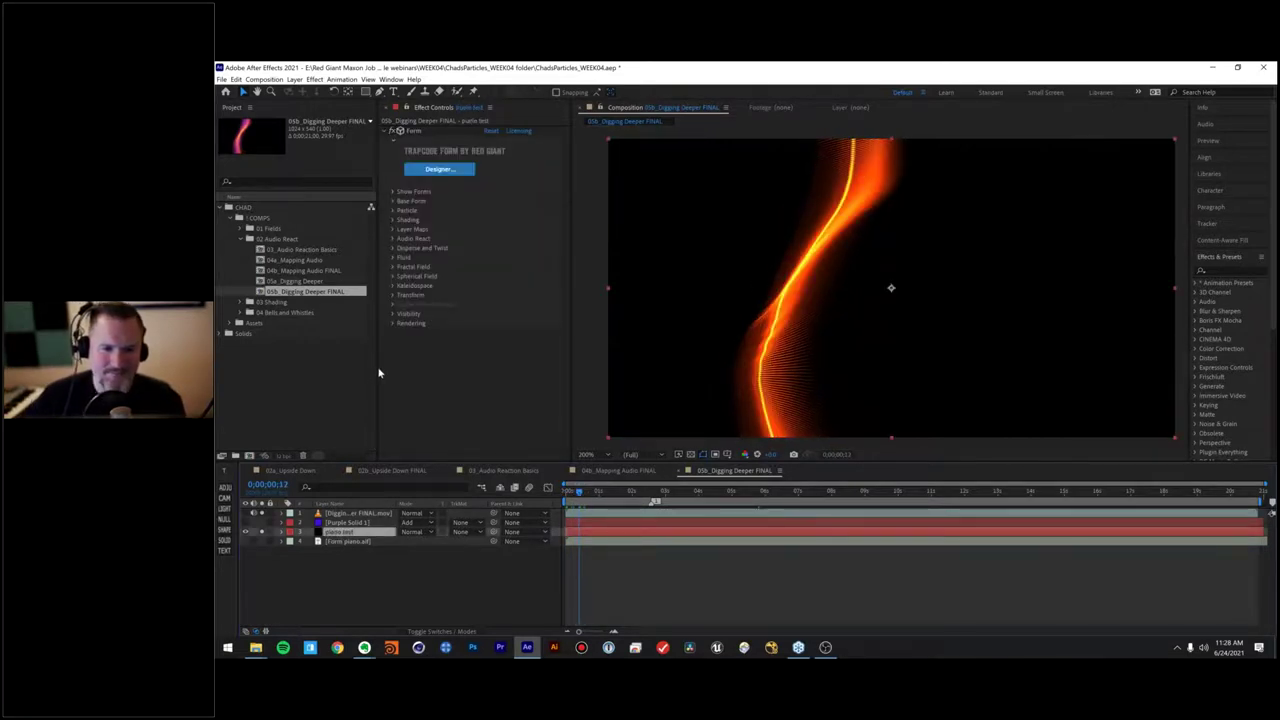
Step: Widen Effect Controls and expand Form's Audio React reactors to see what each drives
{"action": "left_click_drag", "start_coordinate": [378, 373], "coordinate": [314, 372]}
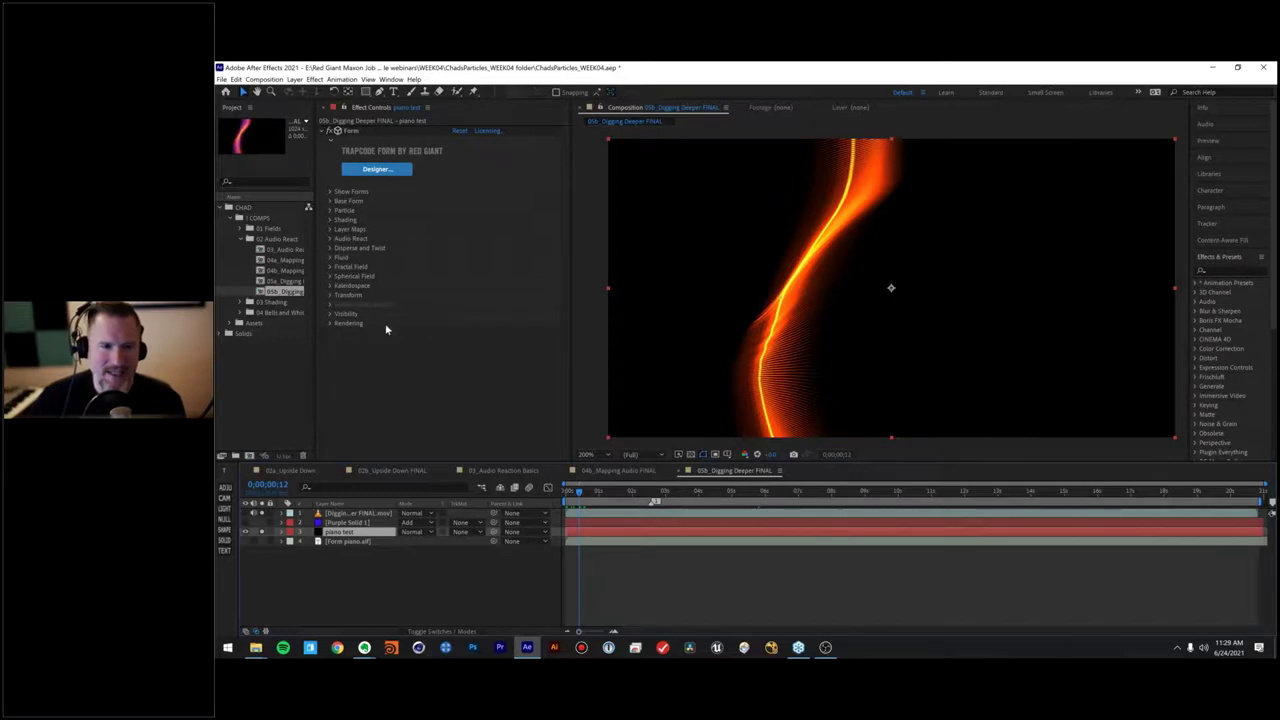
{"action": "left_click", "coordinate": [330, 239]}
{"action": "left_click", "coordinate": [340, 294]}
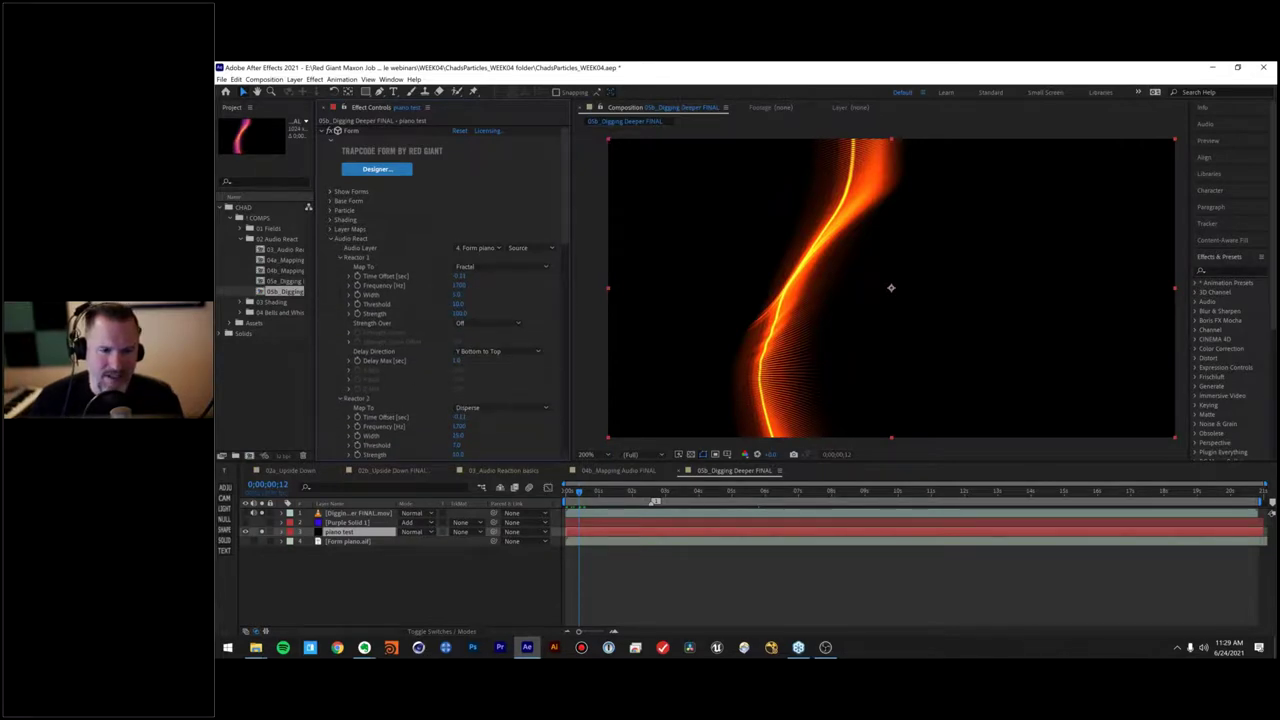
{"action": "left_click_drag", "start_coordinate": [425, 463], "coordinate": [422, 576]}
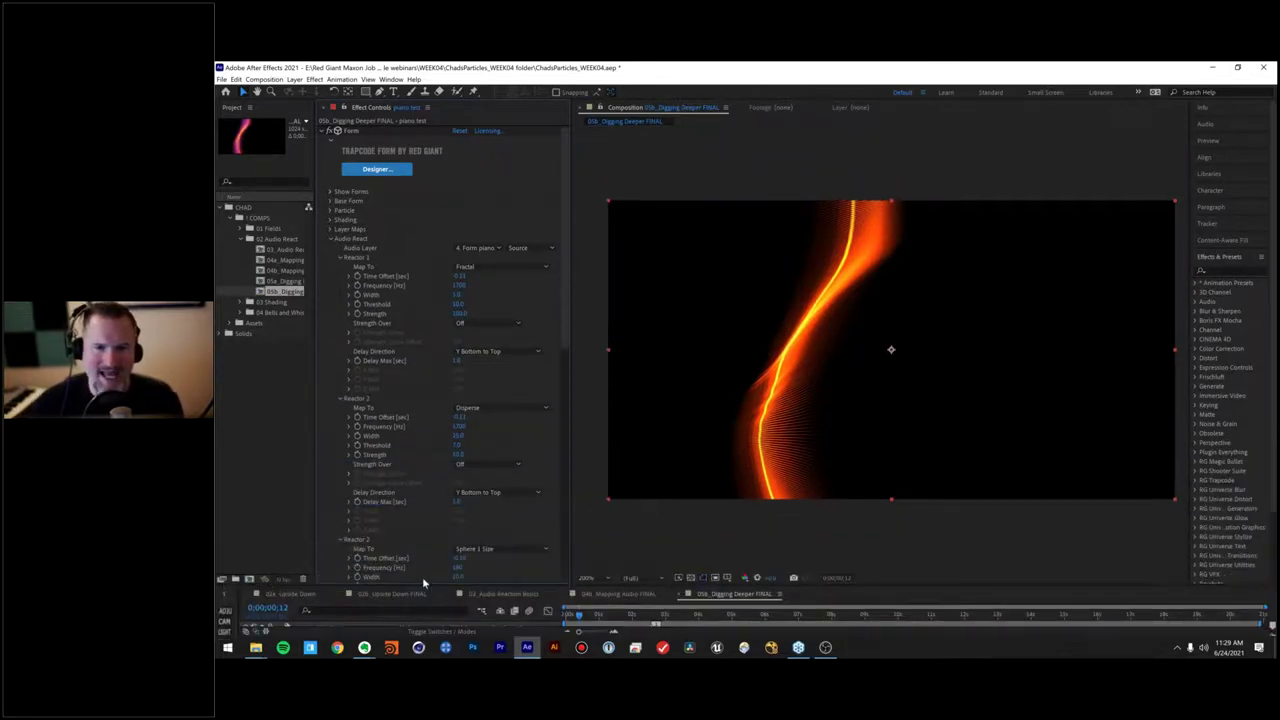
{"action": "left_click_drag", "start_coordinate": [564, 325], "coordinate": [565, 513]}
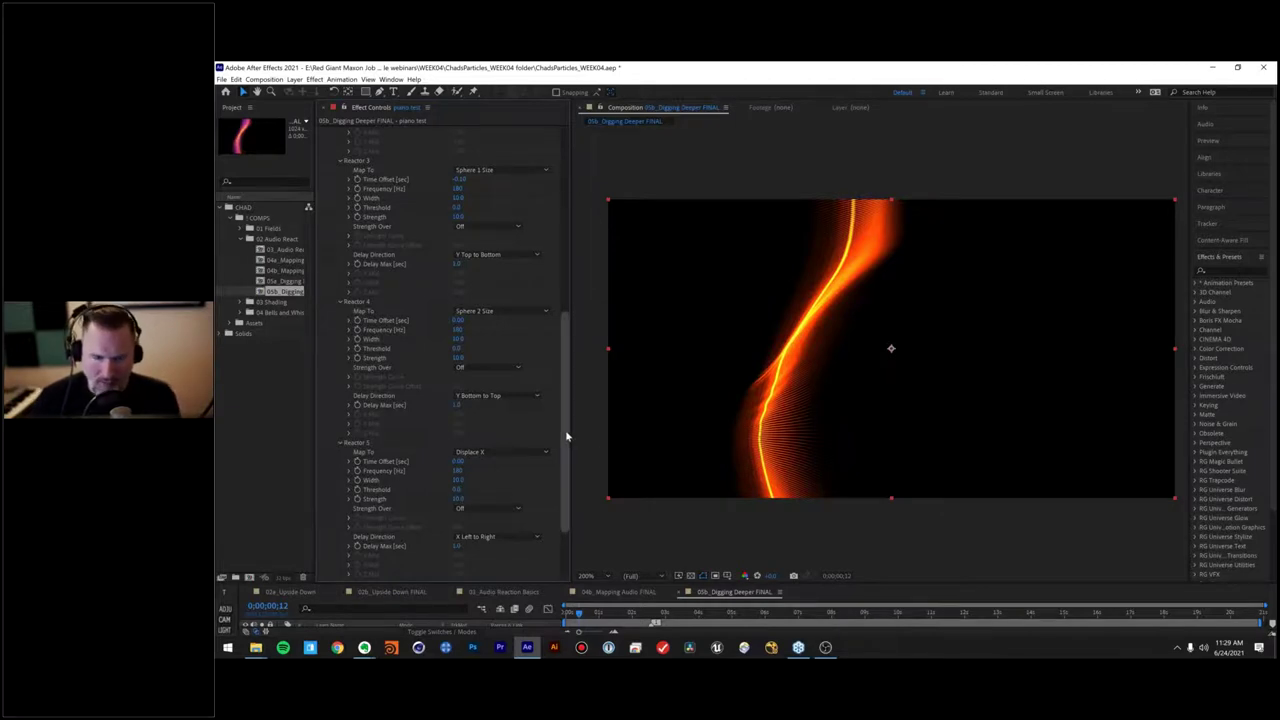
Step: Scroll down through the Form settings and expand Spherical Field
{"action": "scroll", "coordinate": [566, 431], "scroll_direction": "up", "scroll_amount": 5}
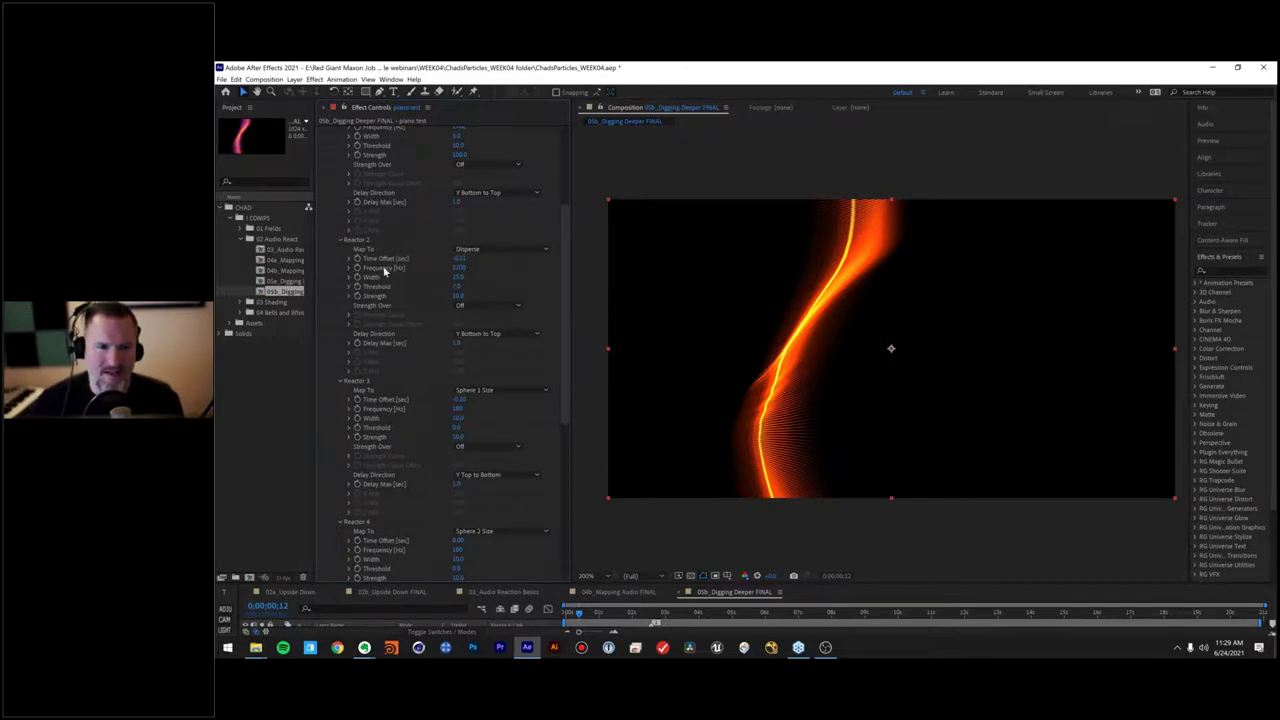
{"action": "scroll", "coordinate": [400, 240], "scroll_direction": "up", "scroll_amount": 2}
{"action": "scroll", "coordinate": [399, 382], "scroll_direction": "down", "scroll_amount": 6}
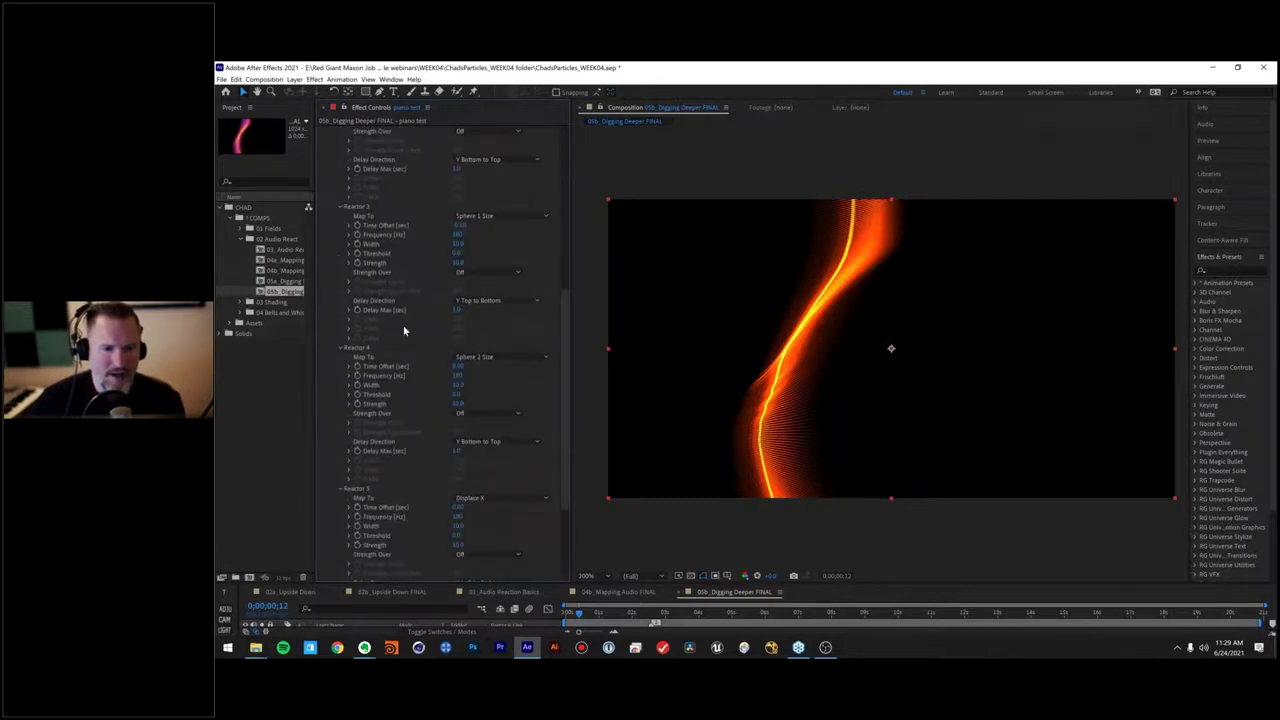
{"action": "scroll", "coordinate": [398, 262], "scroll_direction": "down", "scroll_amount": 1}
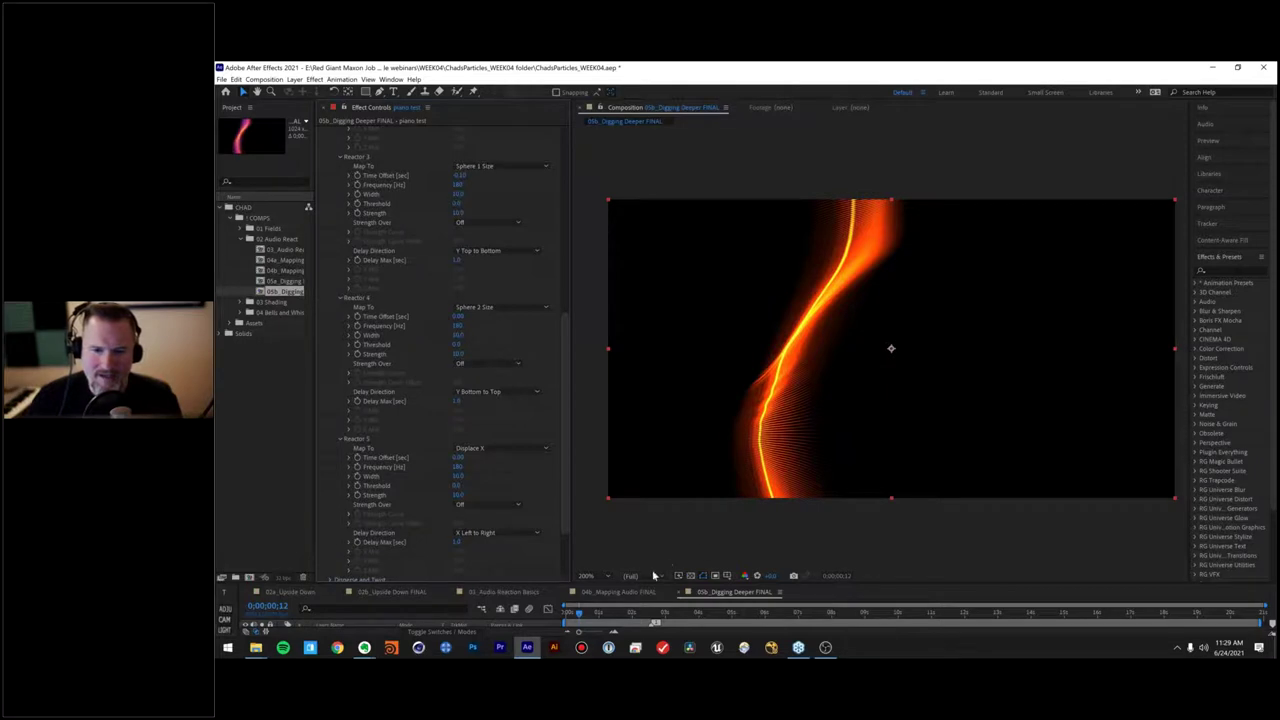
{"action": "left_click_drag", "start_coordinate": [643, 582], "coordinate": [640, 561]}
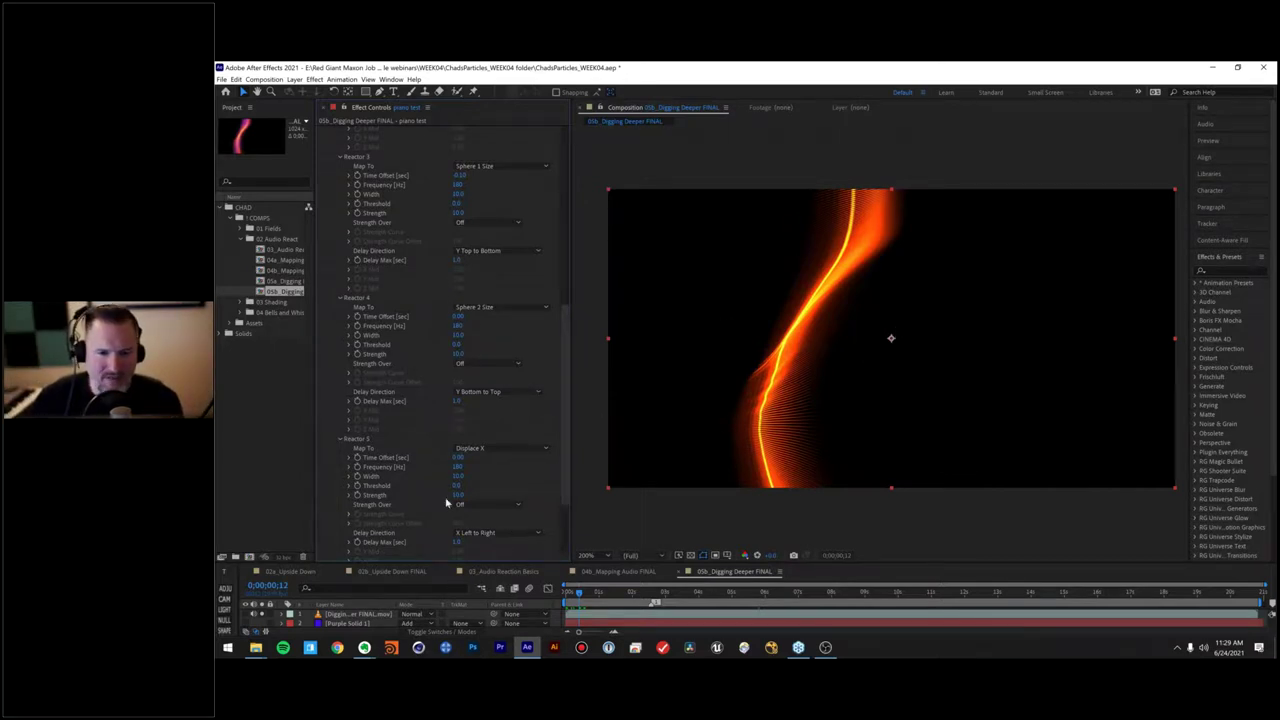
{"action": "scroll", "coordinate": [400, 470], "scroll_direction": "down", "scroll_amount": 3}
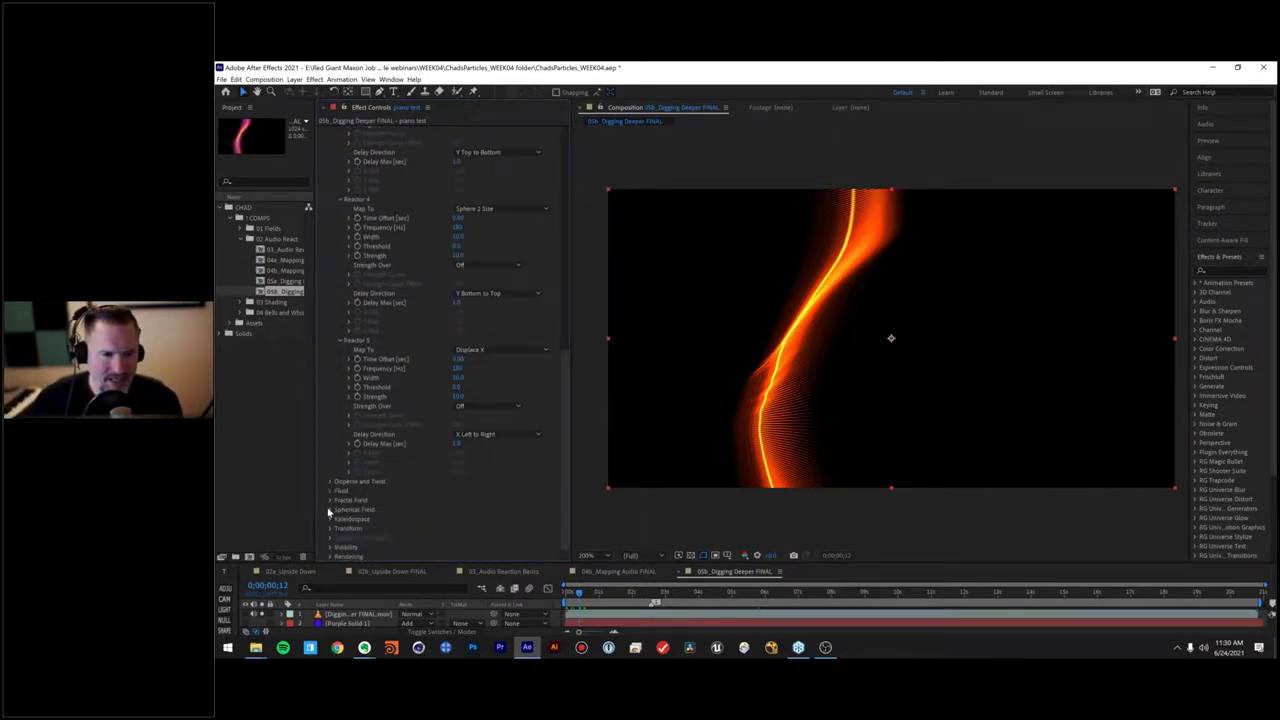
{"action": "left_click", "coordinate": [329, 510]}
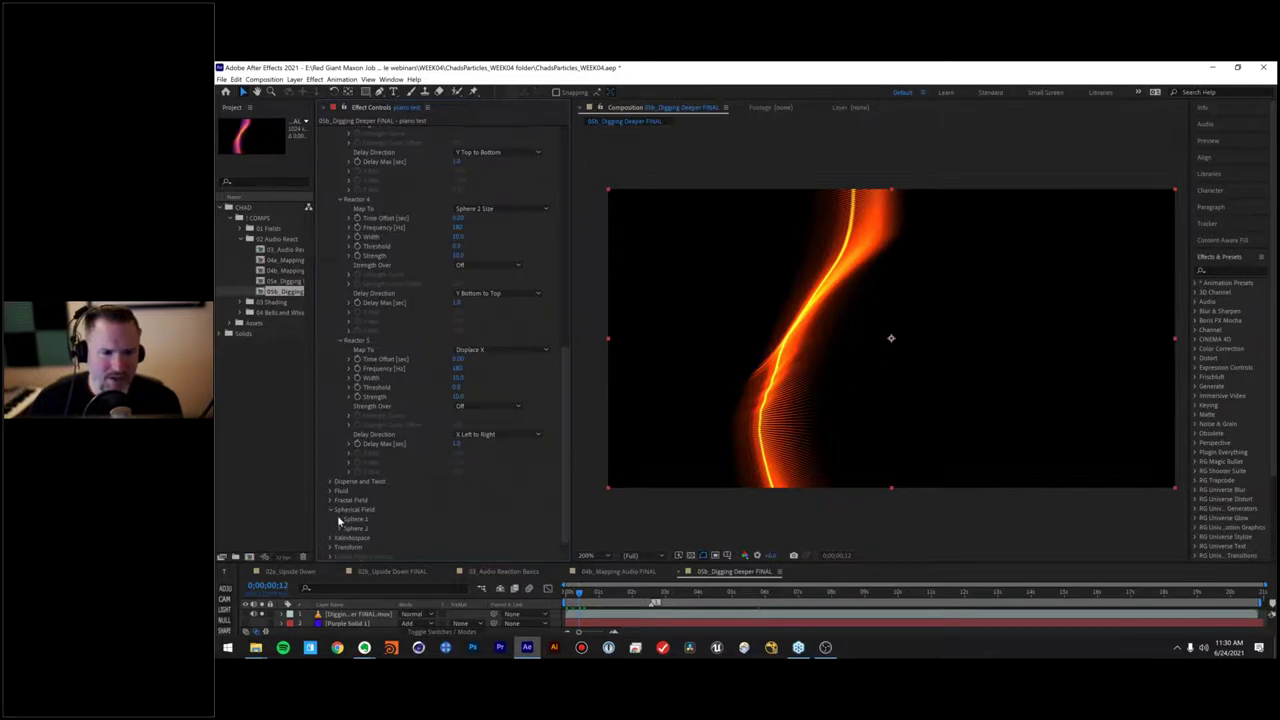
Step: Move the Sphere 1 and Sphere 2 positions to reshape the particle band, shifting Sphere 2 right
{"action": "left_click", "coordinate": [338, 519]}
{"action": "scroll", "coordinate": [420, 480], "scroll_direction": "down", "scroll_amount": 4}
{"action": "left_click_drag", "start_coordinate": [476, 419], "coordinate": [333, 431]}
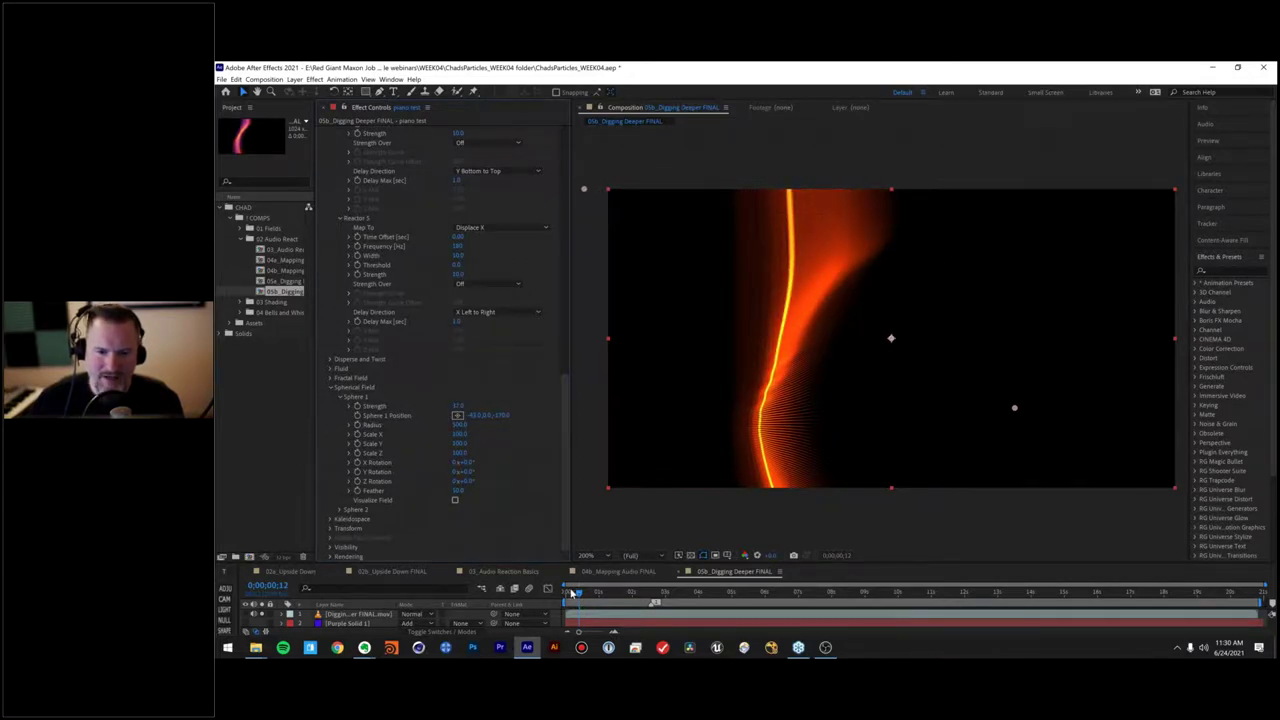
{"action": "left_click_drag", "start_coordinate": [573, 593], "coordinate": [563, 593]}
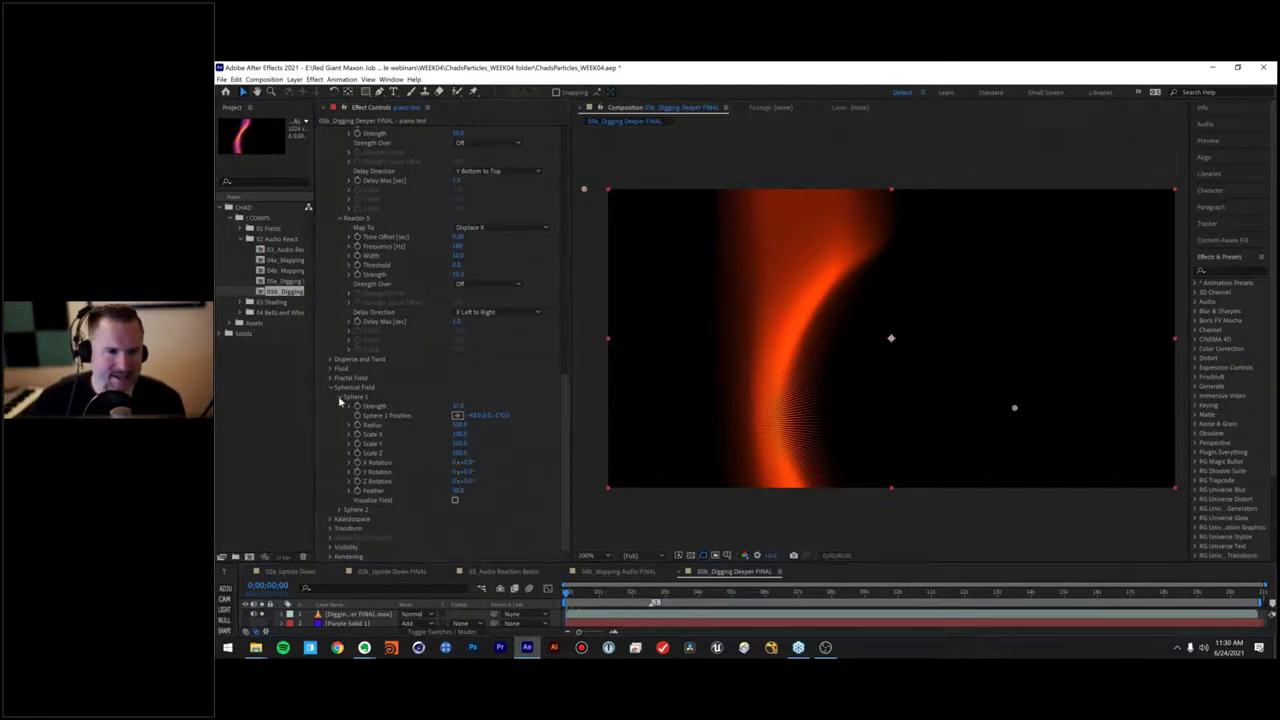
{"action": "left_click", "coordinate": [340, 398]}
{"action": "left_click", "coordinate": [341, 511]}
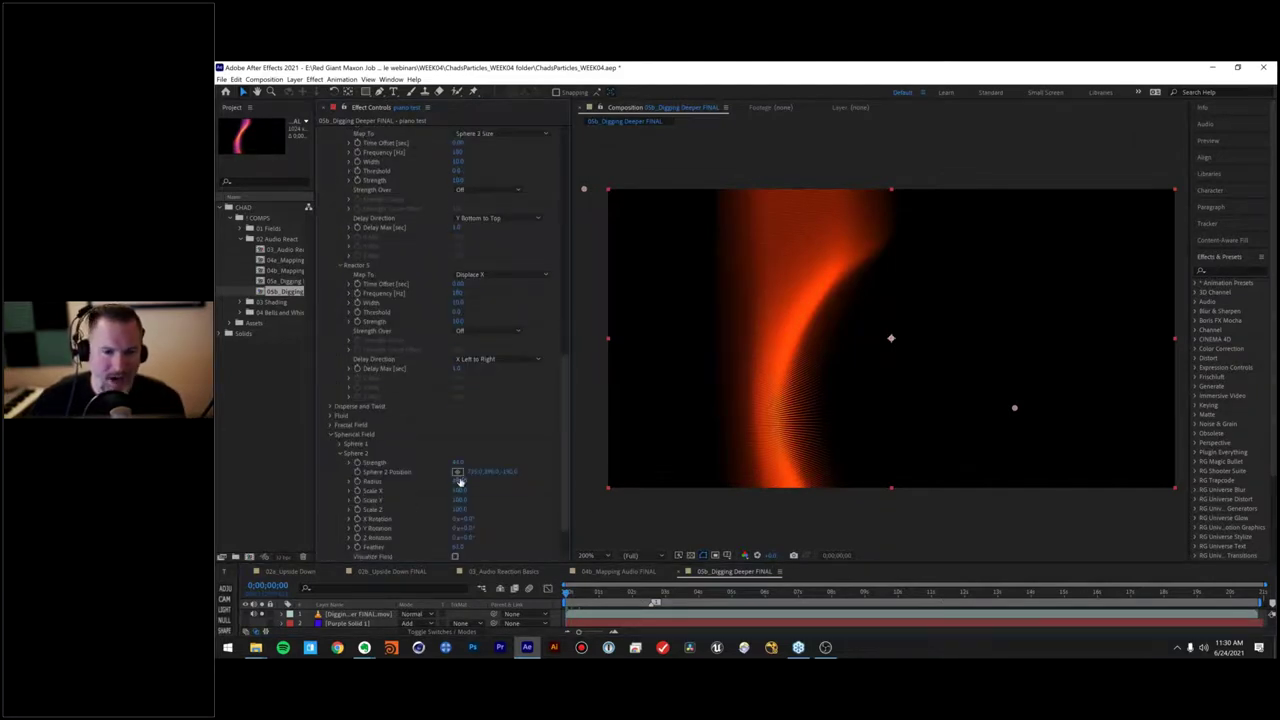
{"action": "left_click_drag", "start_coordinate": [483, 471], "coordinate": [676, 494]}
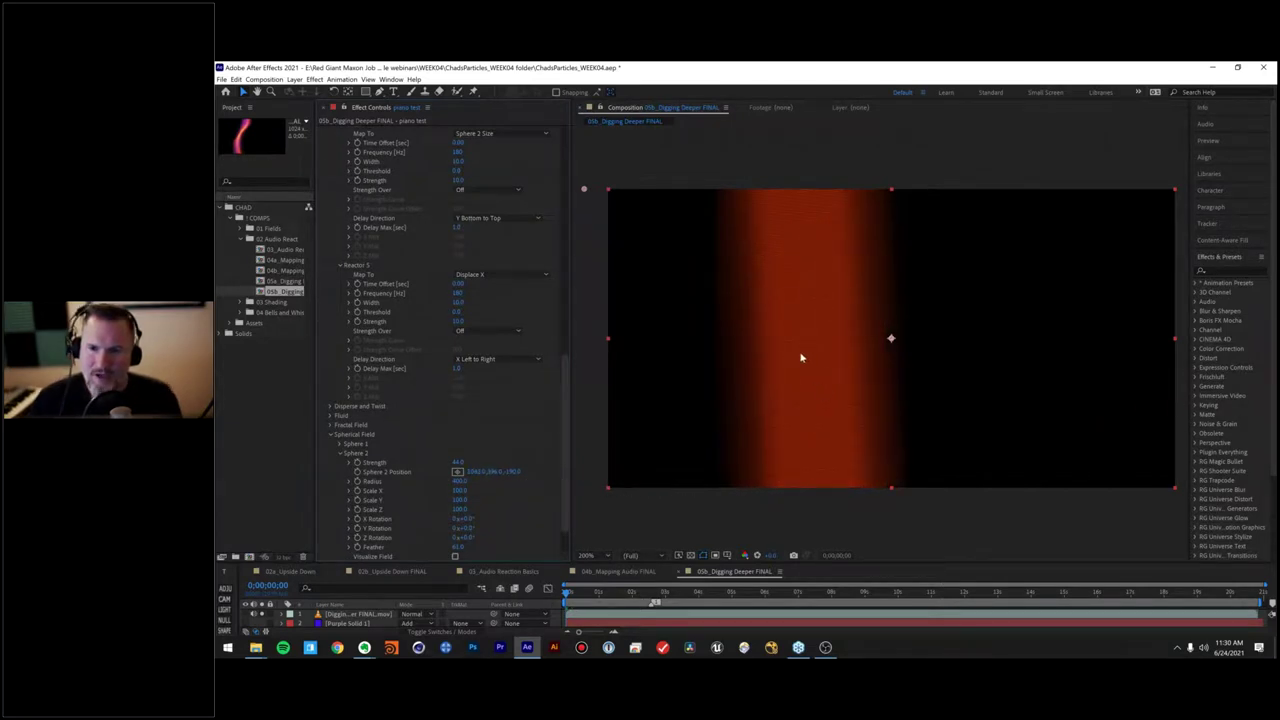
Step: Zoom the viewer in and out, show Sphere 2's position point, and preview the animation
{"action": "key", "text": "period"}
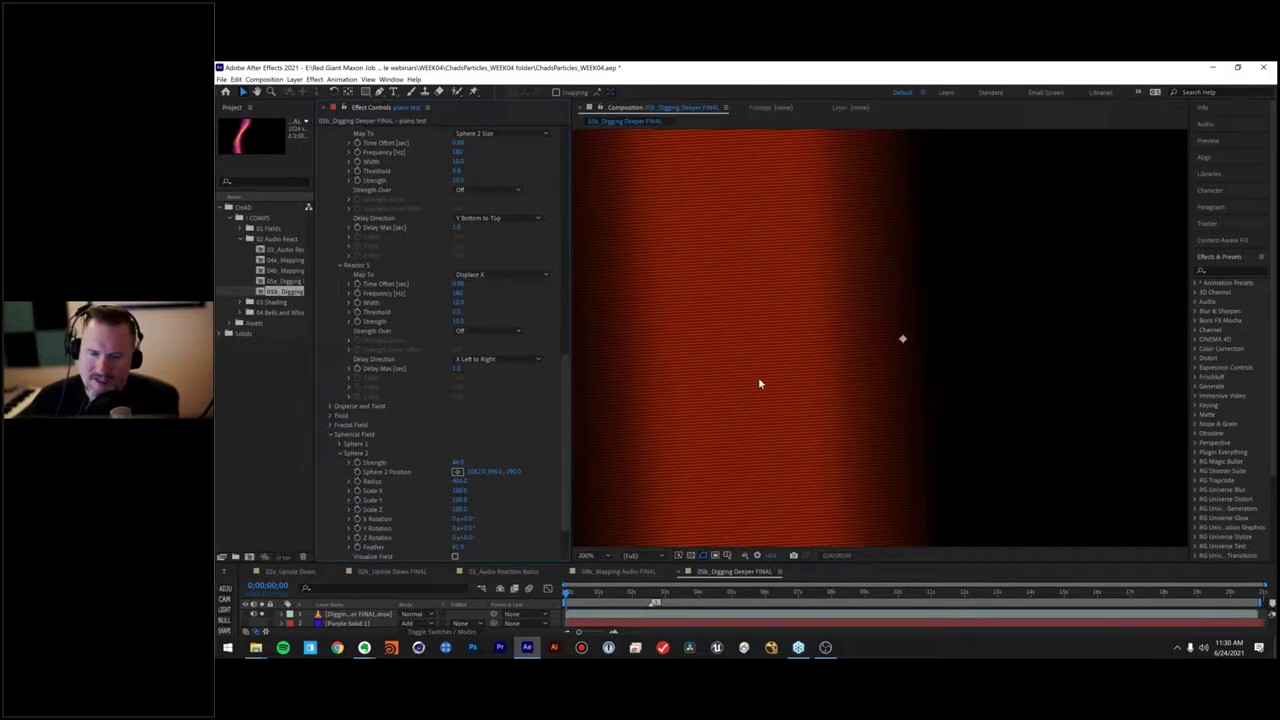
{"action": "key", "text": "comma"}
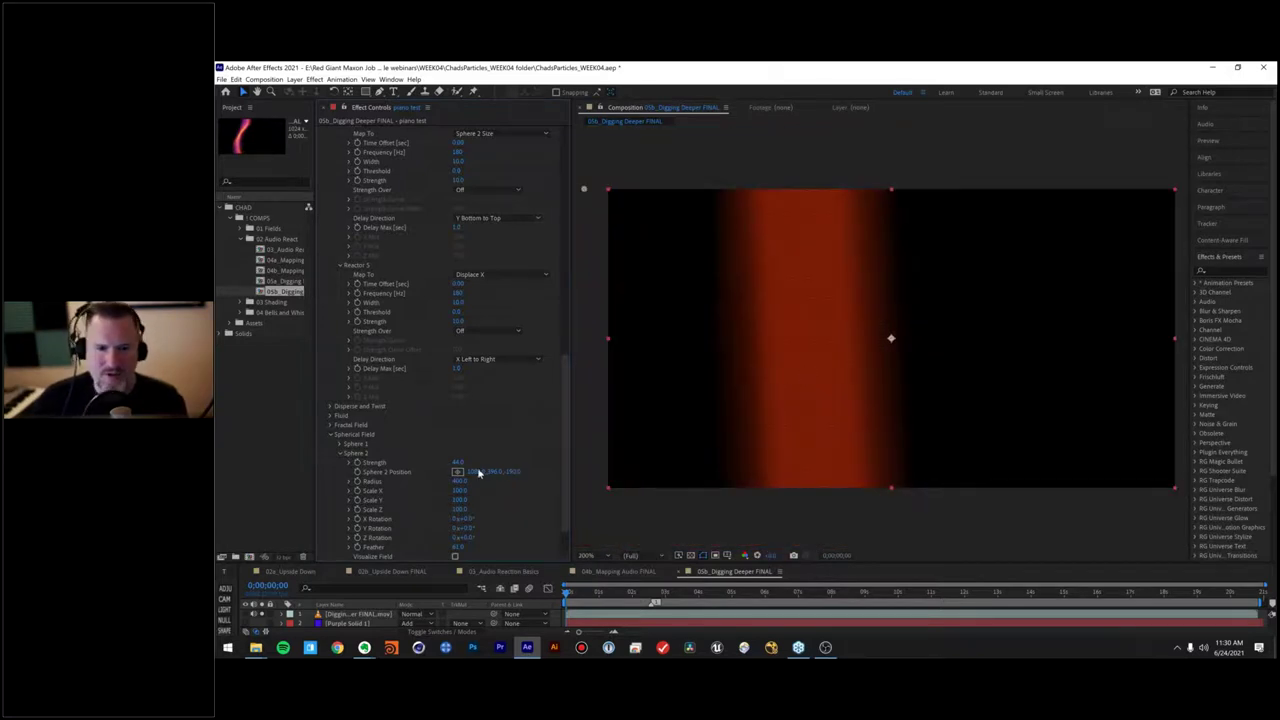
{"action": "left_click", "coordinate": [421, 477]}
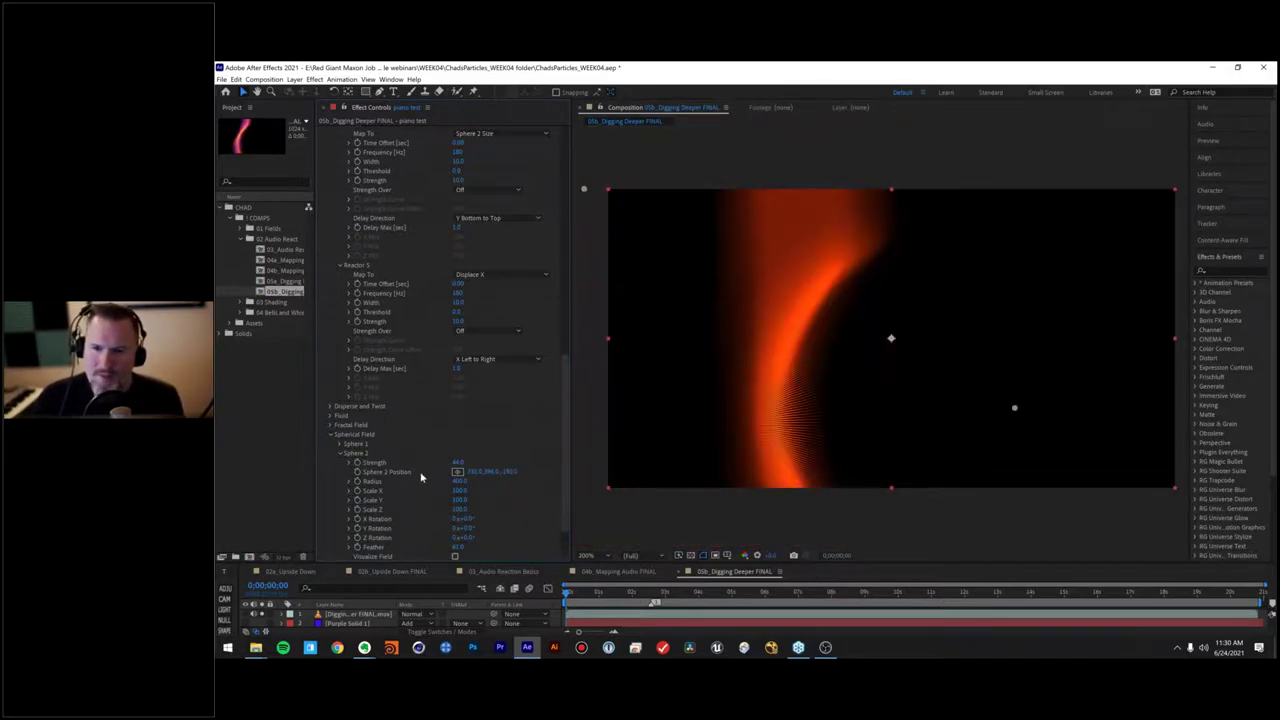
{"action": "key", "text": "space"}
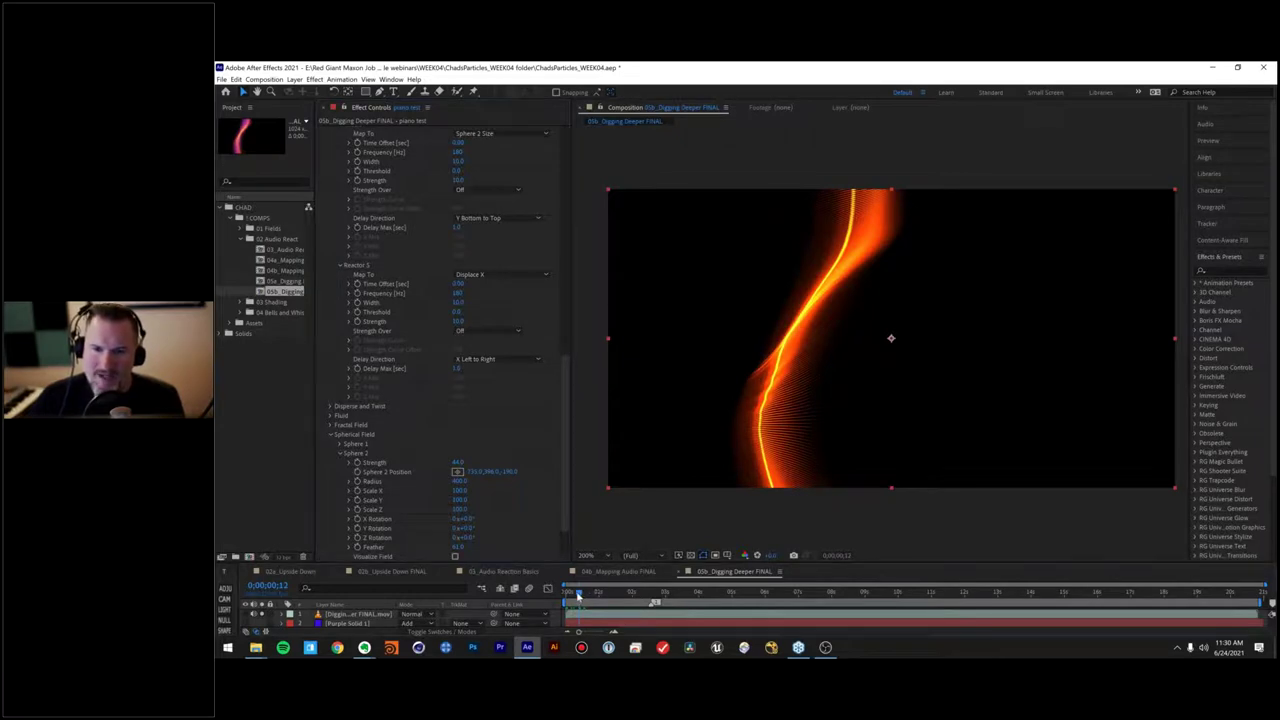
{"action": "key", "text": "space"}
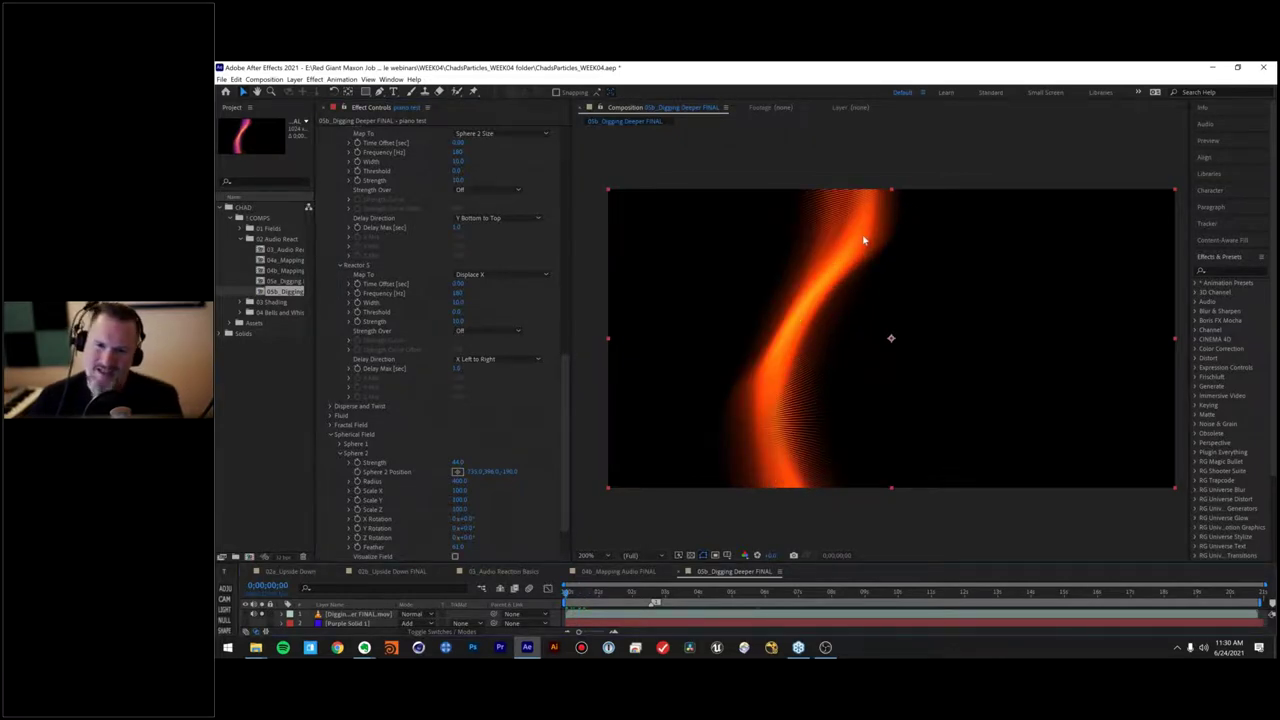
Step: Scroll back up to Audio React and select Reactor 4's Frequency value
{"action": "scroll", "coordinate": [425, 254], "scroll_direction": "up", "scroll_amount": 3}
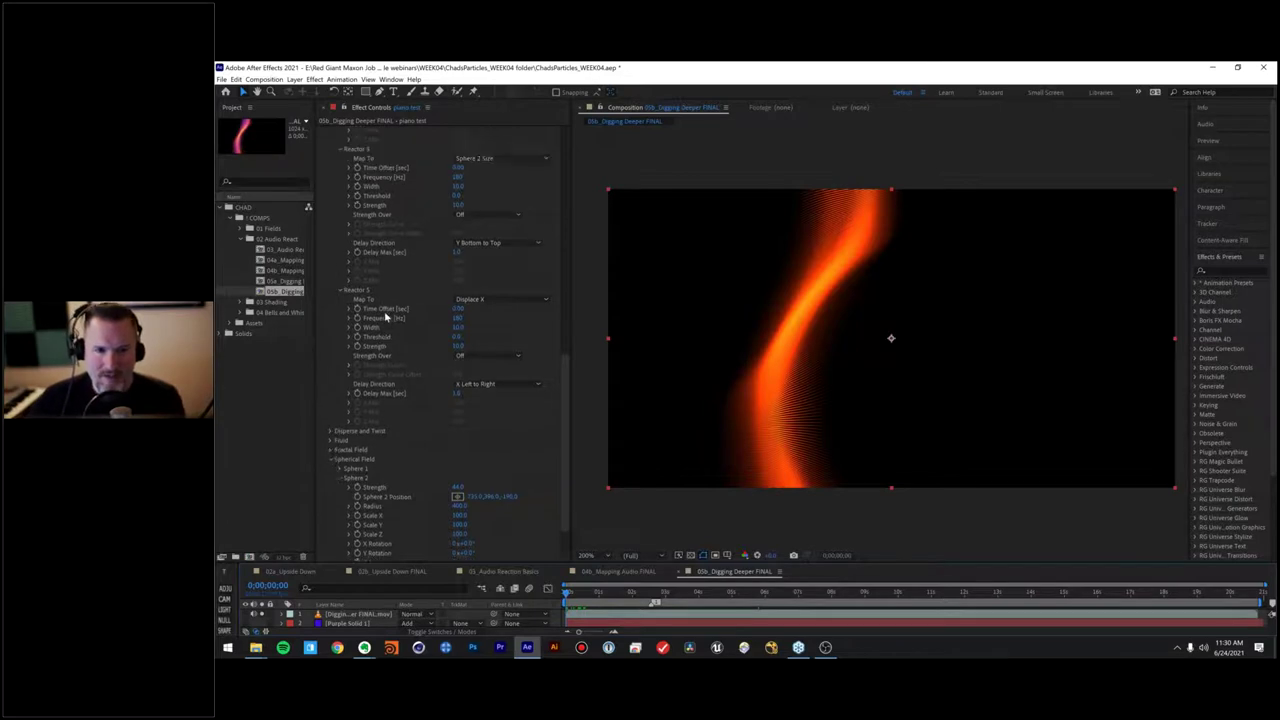
{"action": "scroll", "coordinate": [425, 254], "scroll_direction": "up", "scroll_amount": 1}
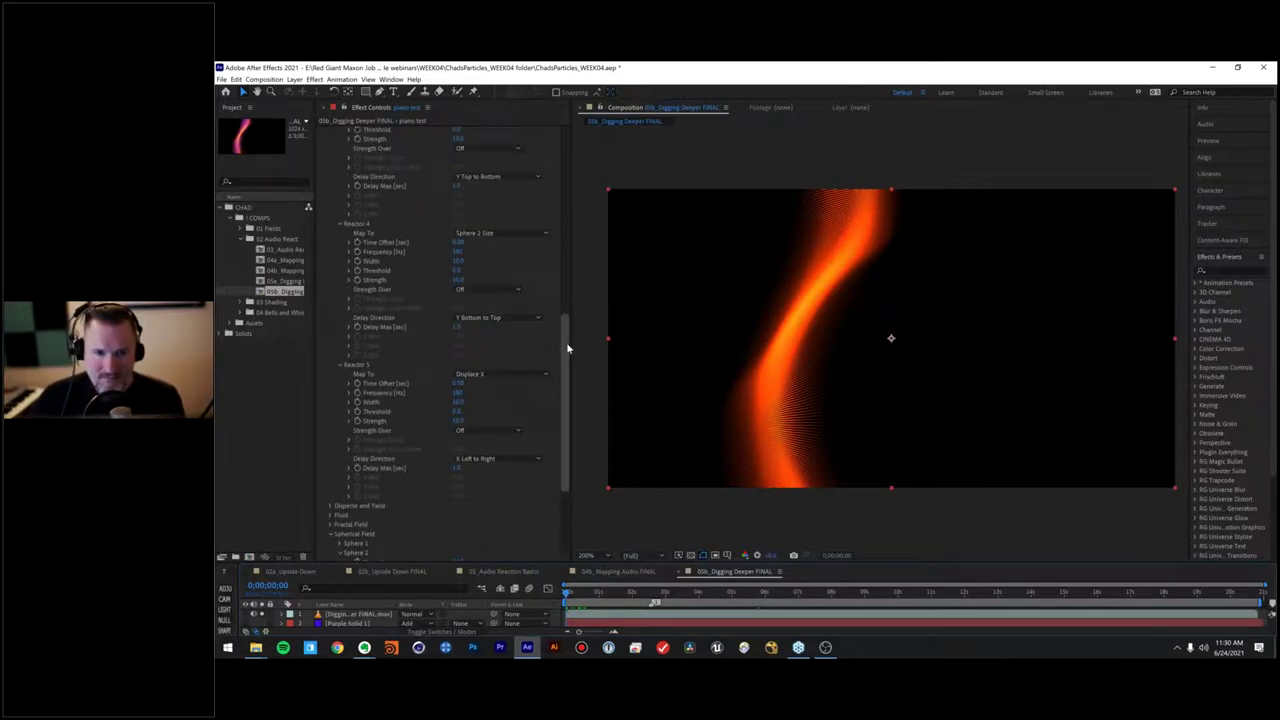
{"action": "scroll", "coordinate": [566, 342], "scroll_direction": "up", "scroll_amount": 2}
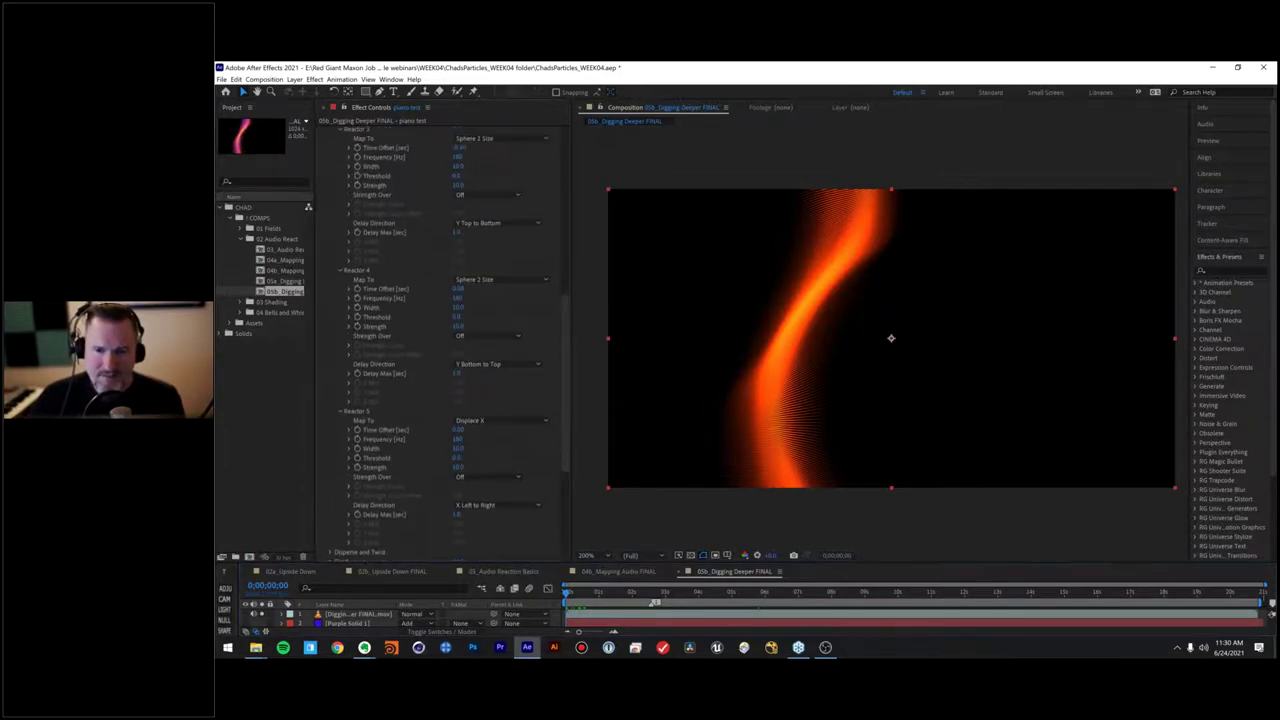
{"action": "left_click", "coordinate": [457, 299]}
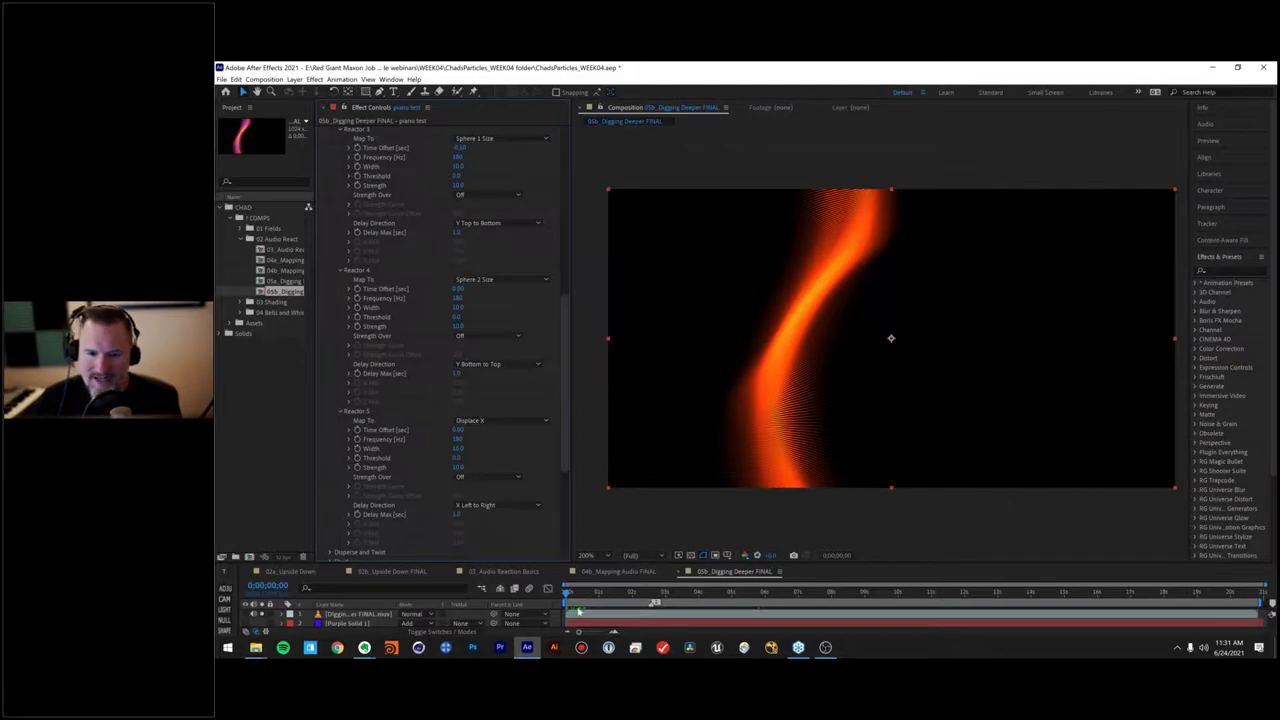
Step: Scrub the opening frames, then bring Reactor 1 (Fractal) and Reactor 2 (Disperse) into view
{"action": "mouse_move", "coordinate": [566, 594]}
{"action": "left_mouse_down"}
{"action": "mouse_move", "coordinate": [619, 593]}
{"action": "mouse_move", "coordinate": [573, 600]}
{"action": "left_mouse_up"}
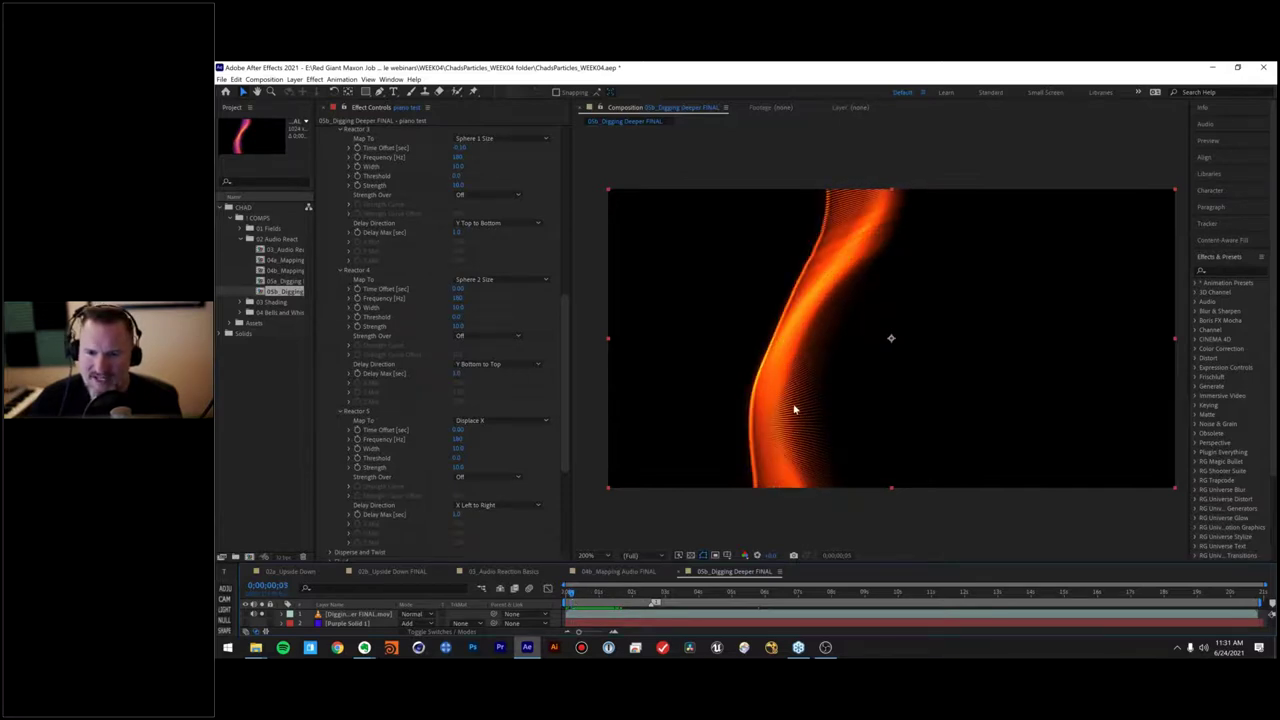
{"action": "left_click_drag", "start_coordinate": [572, 596], "coordinate": [630, 593]}
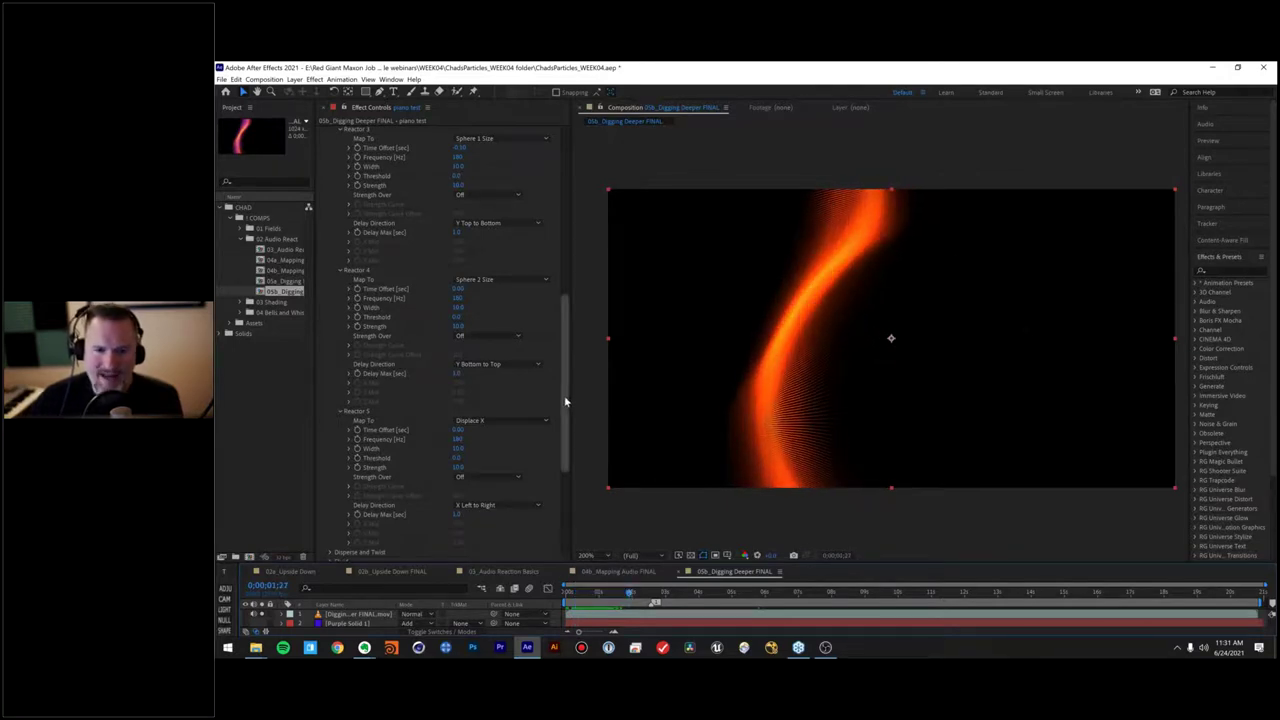
{"action": "left_click_drag", "start_coordinate": [565, 402], "coordinate": [570, 255]}
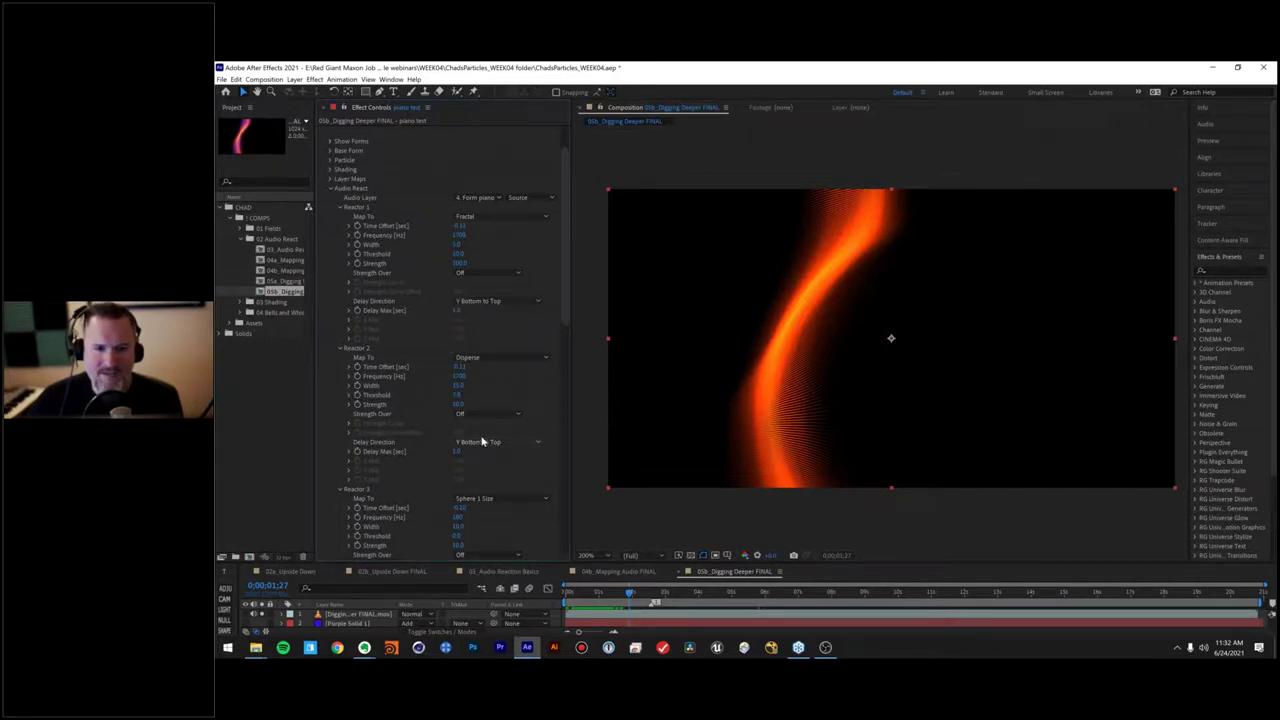
Step: Scrub and play through to about 4;23 to watch particles scatter, then widen the Project panel
{"action": "left_click_drag", "start_coordinate": [630, 595], "coordinate": [664, 597]}
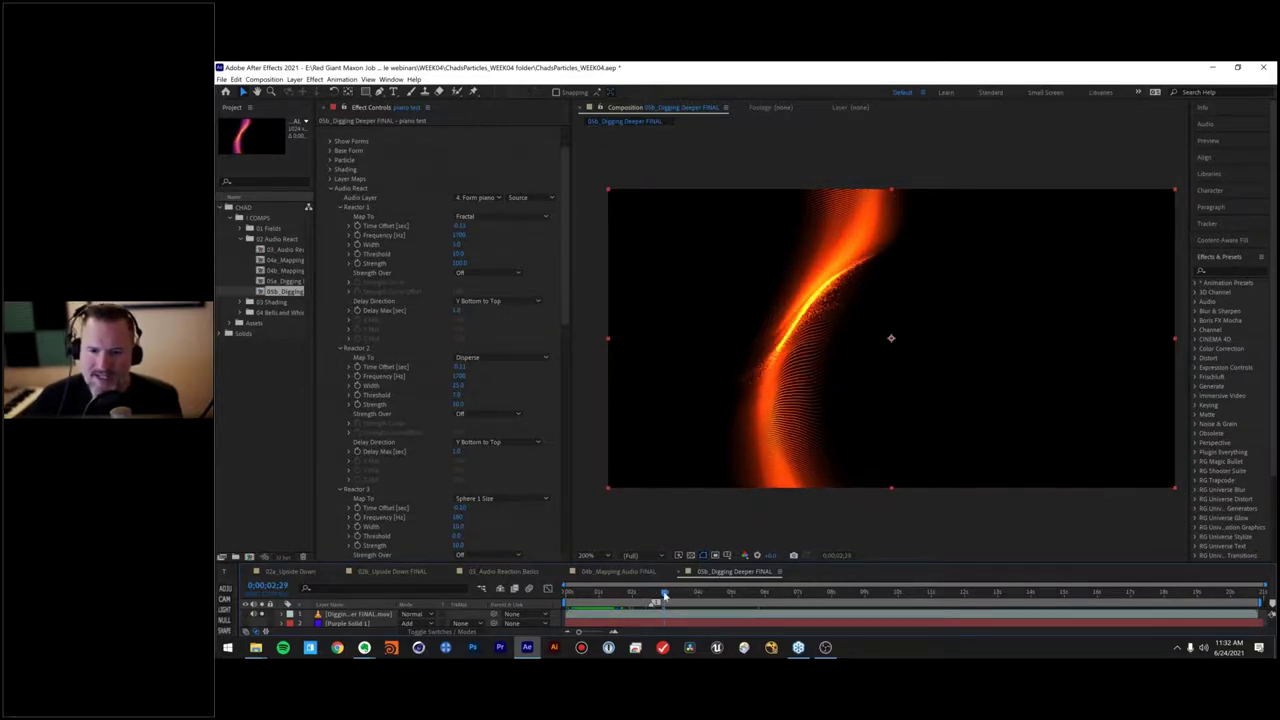
{"action": "left_click_drag", "start_coordinate": [661, 594], "coordinate": [707, 591]}
{"action": "key", "text": "space"}
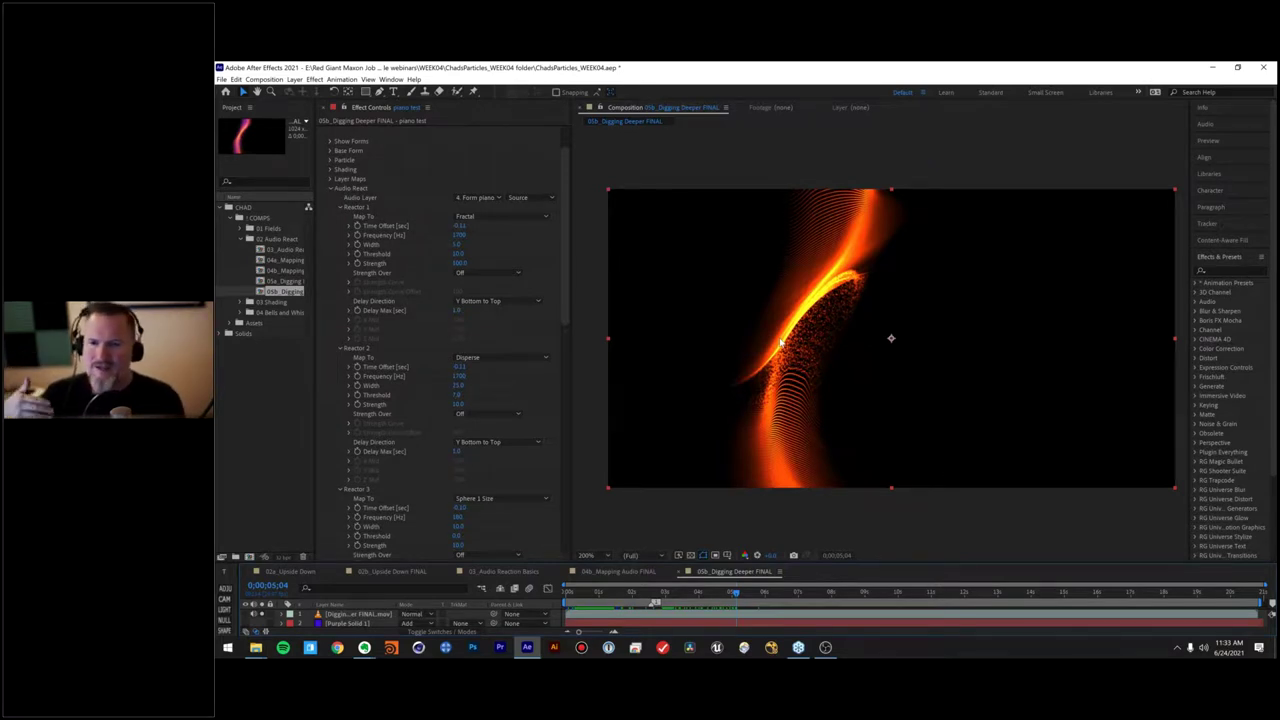
{"action": "left_click", "coordinate": [660, 594]}
{"action": "left_click_drag", "start_coordinate": [663, 594], "coordinate": [740, 596]}
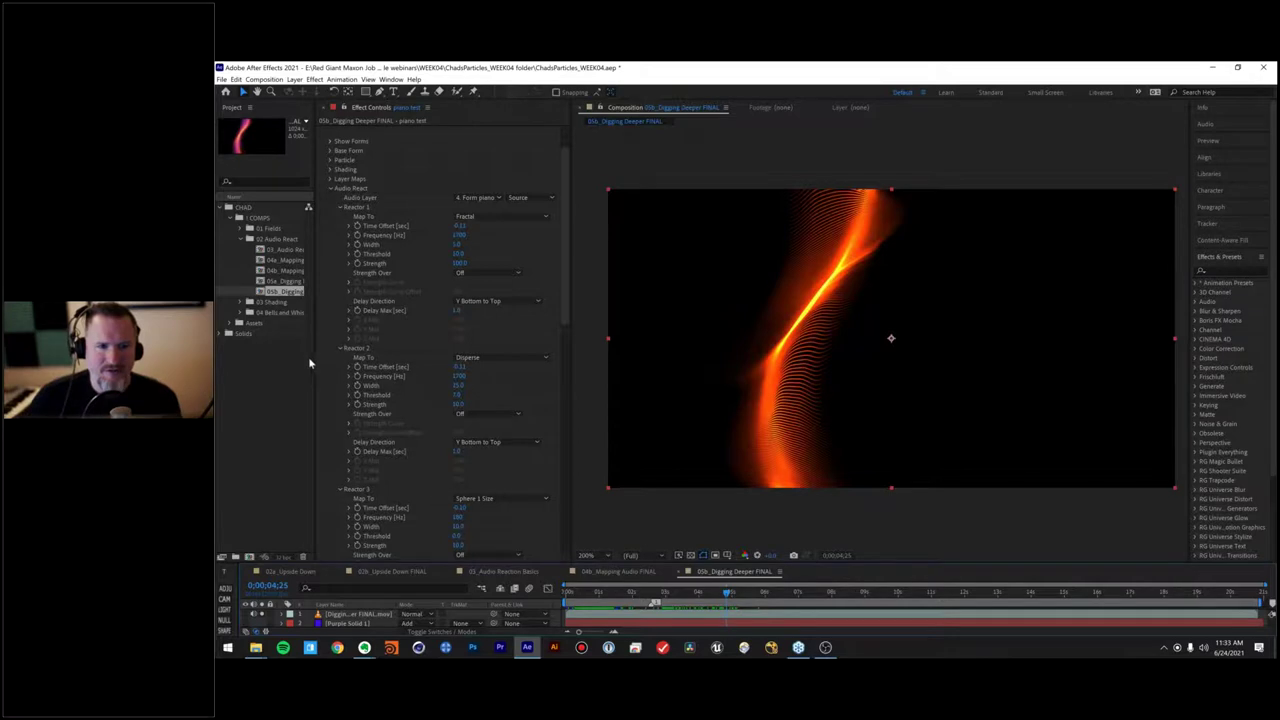
{"action": "left_click_drag", "start_coordinate": [318, 360], "coordinate": [359, 360]}
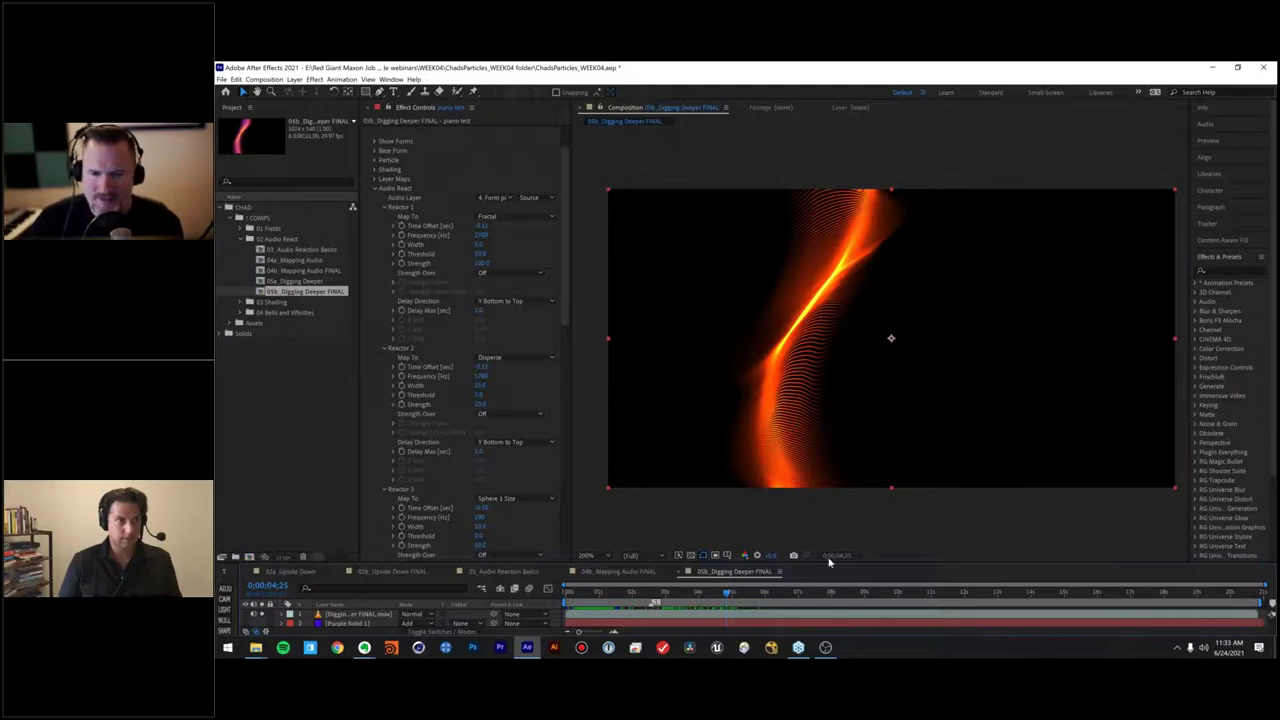
Step: Switch to the Hands on particles Week 04 project showing the grey Form particle grid
{"action": "left_click", "coordinate": [798, 648]}
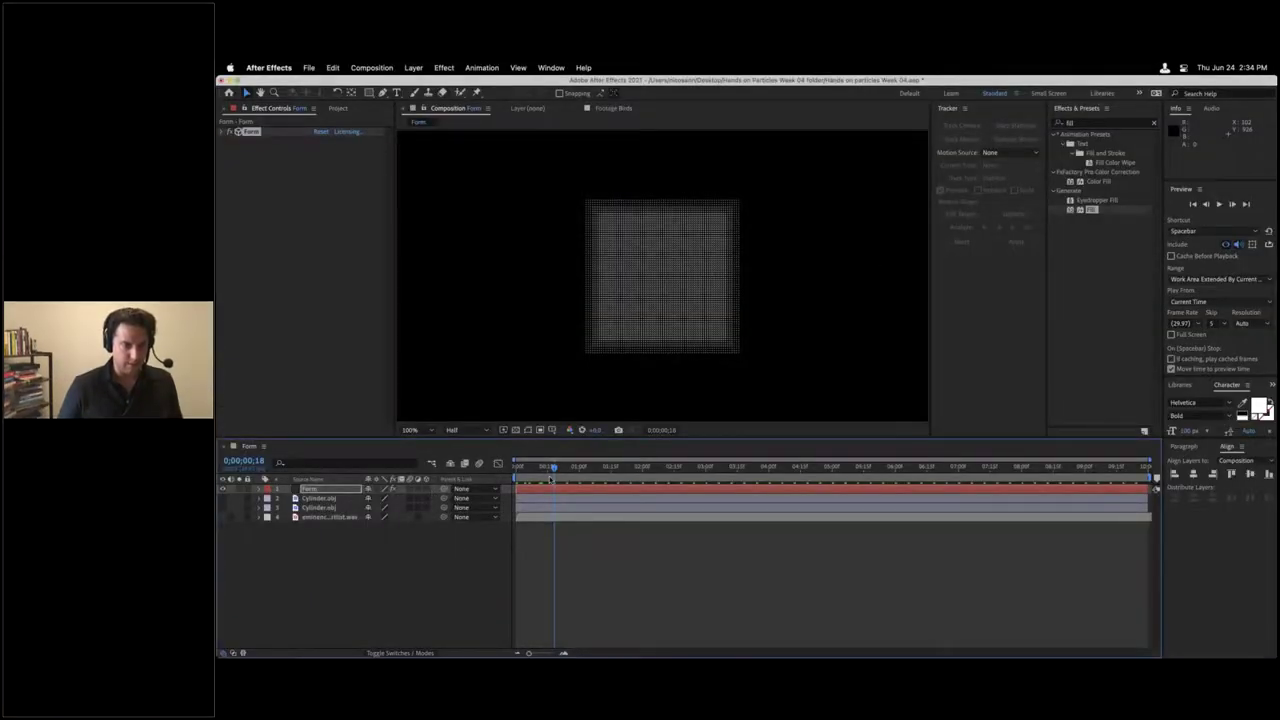
Step: In Form Designer, set the Base Form Type to 3D Model and open the 3D Models library
{"action": "left_click", "coordinate": [221, 133]}
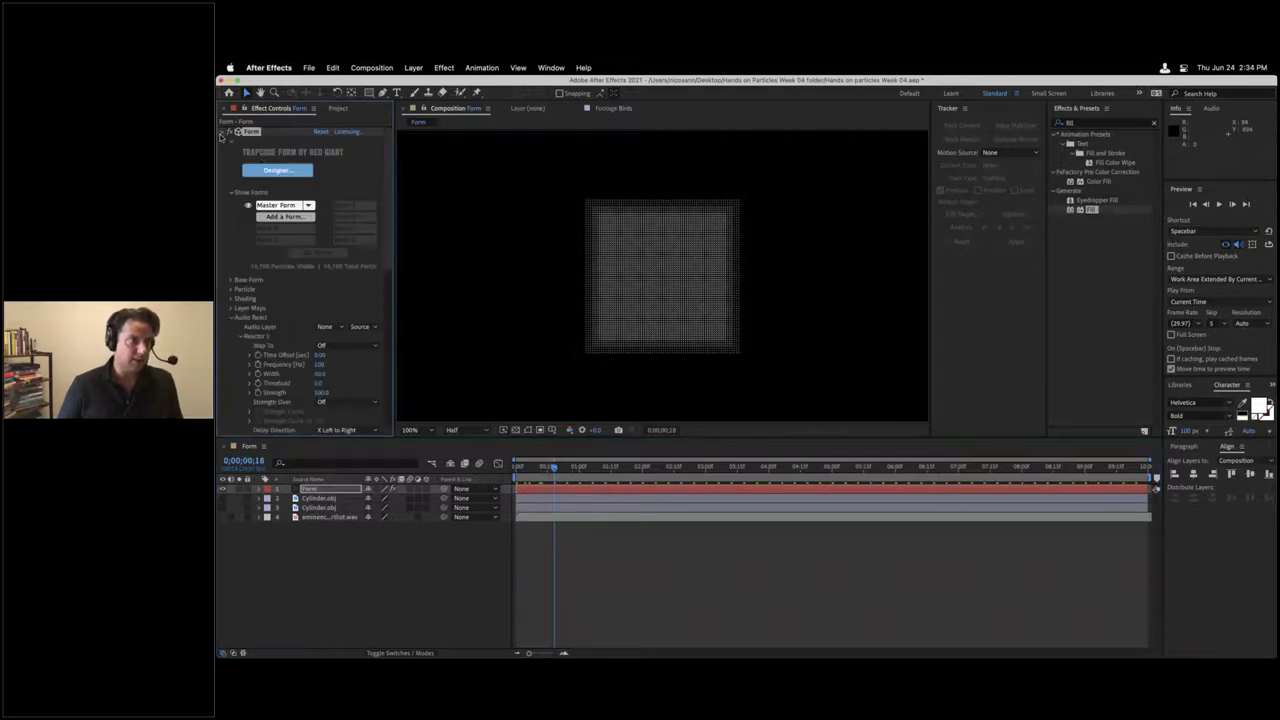
{"action": "left_click", "coordinate": [279, 171]}
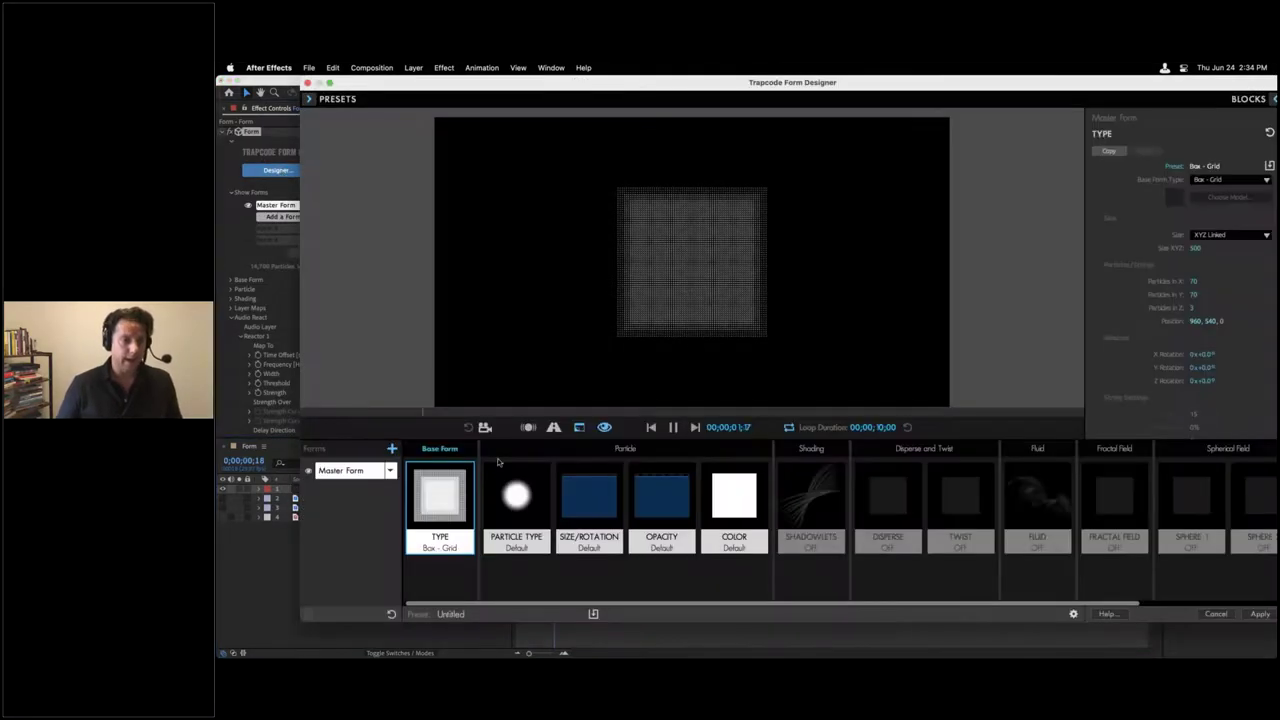
{"action": "left_click", "coordinate": [434, 79]}
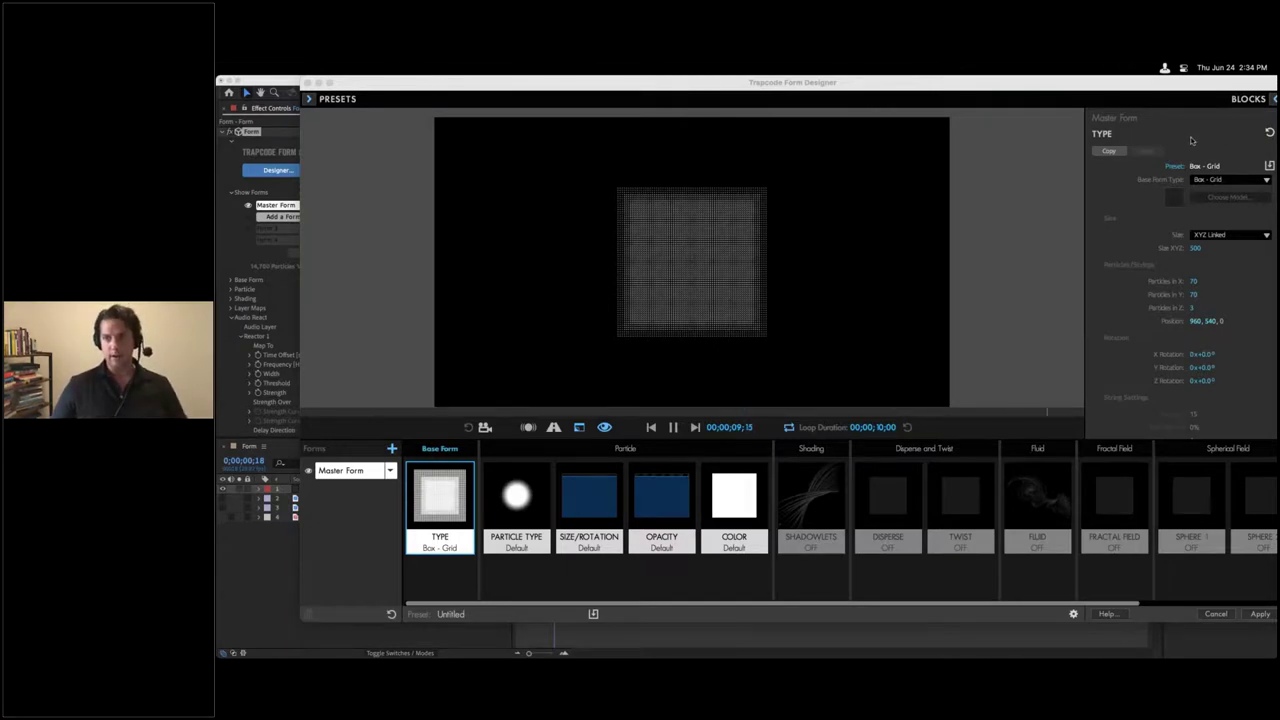
{"action": "left_click", "coordinate": [1228, 180]}
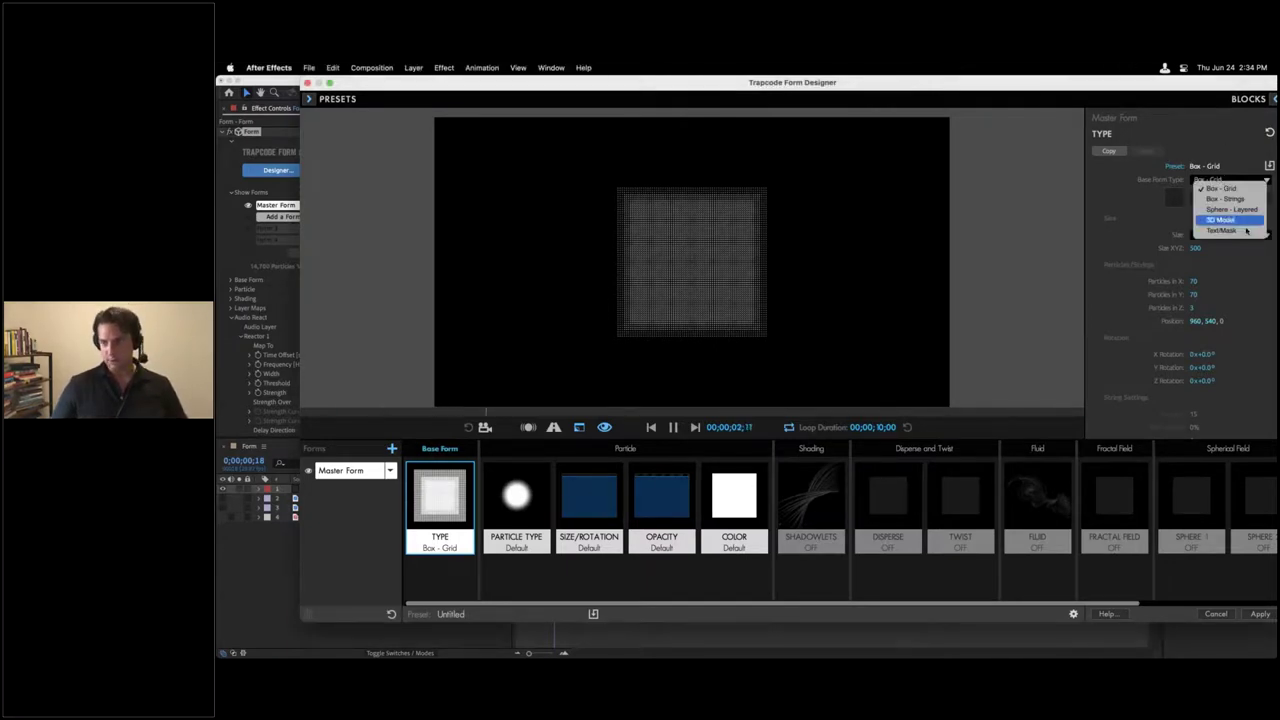
{"action": "left_click", "coordinate": [1224, 219]}
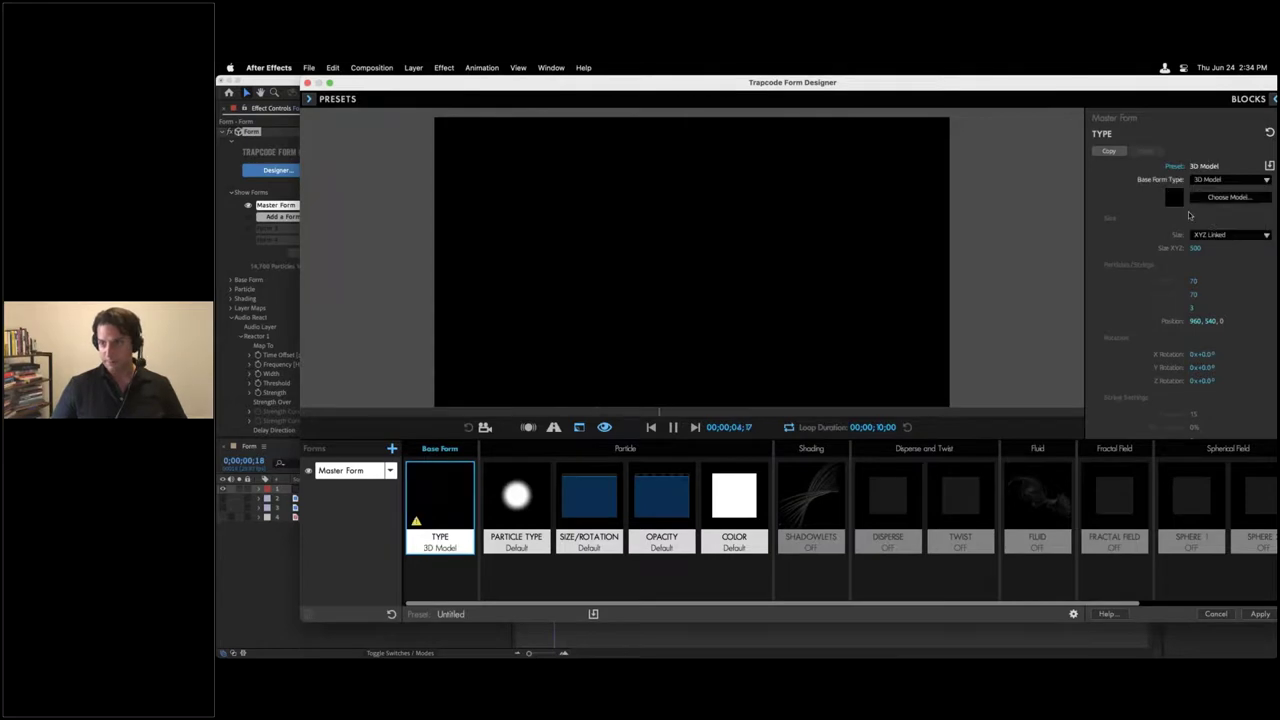
{"action": "left_click", "coordinate": [1237, 198]}
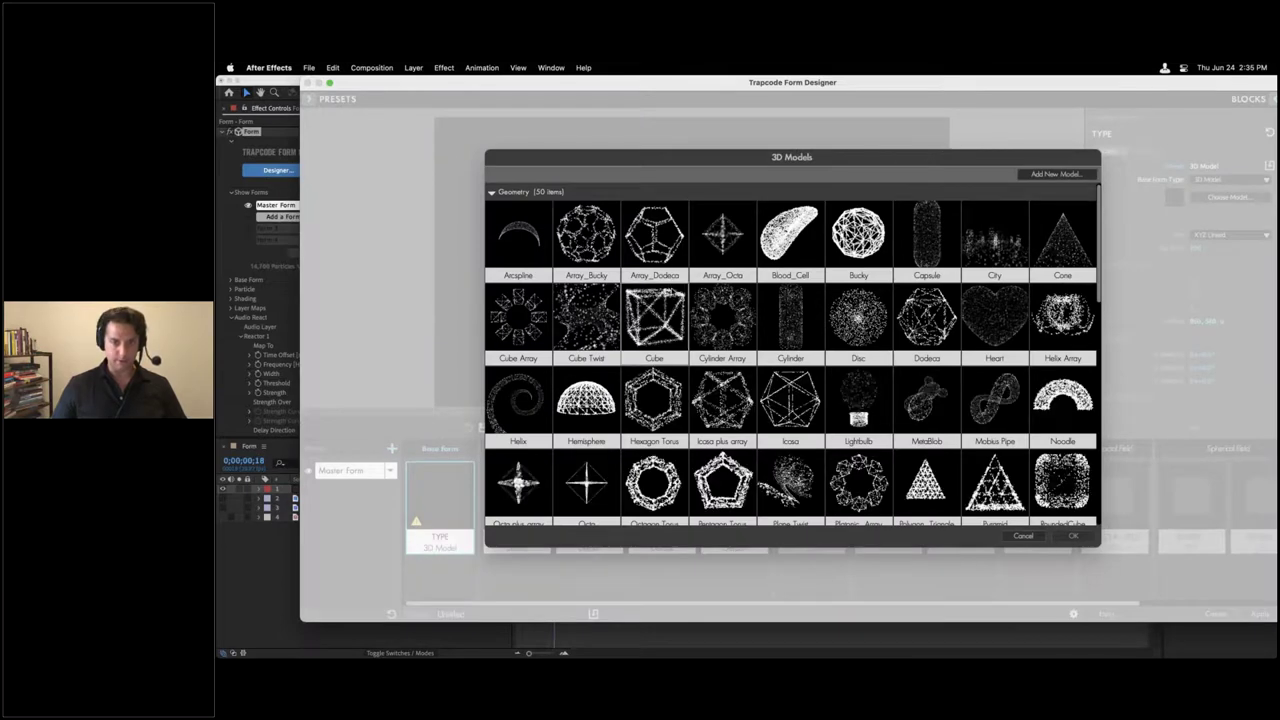
Step: Choose the Sphere Strips model, pause the designer preview, and scroll down to Particles From
{"action": "scroll", "coordinate": [792, 355], "scroll_direction": "down", "scroll_amount": 3}
{"action": "scroll", "coordinate": [792, 355], "scroll_direction": "down", "scroll_amount": 4}
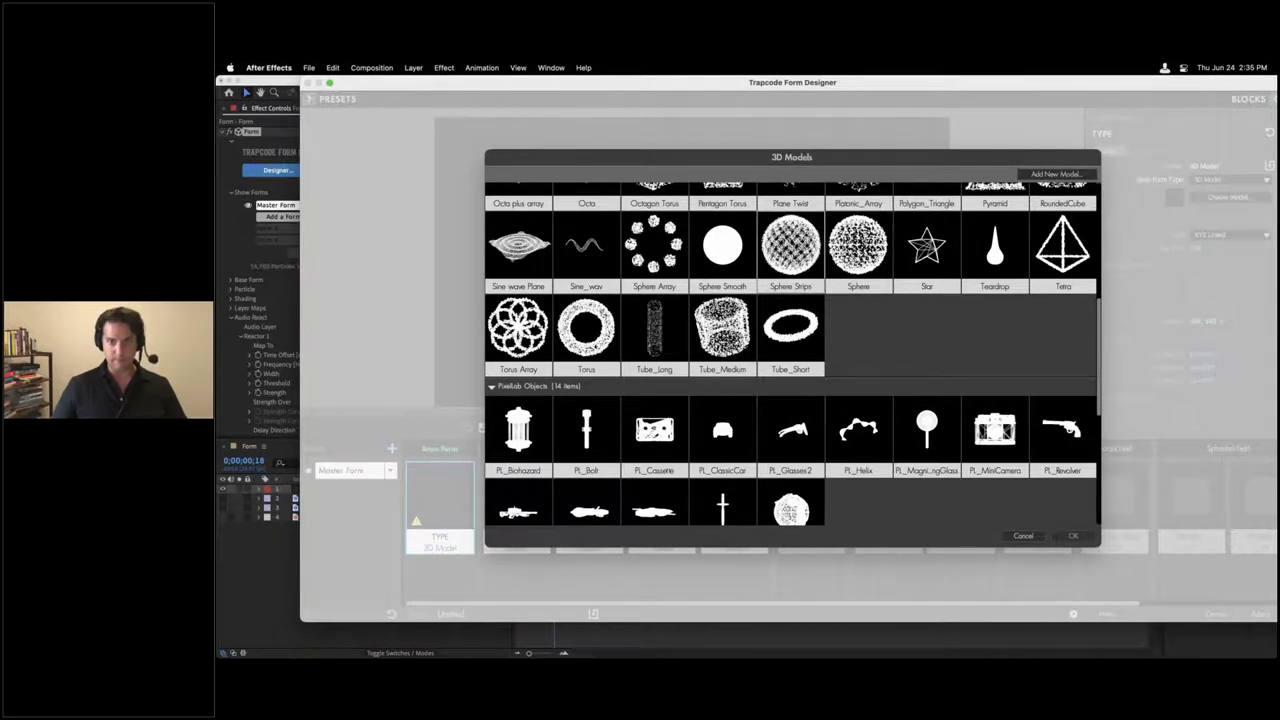
{"action": "left_click", "coordinate": [818, 268]}
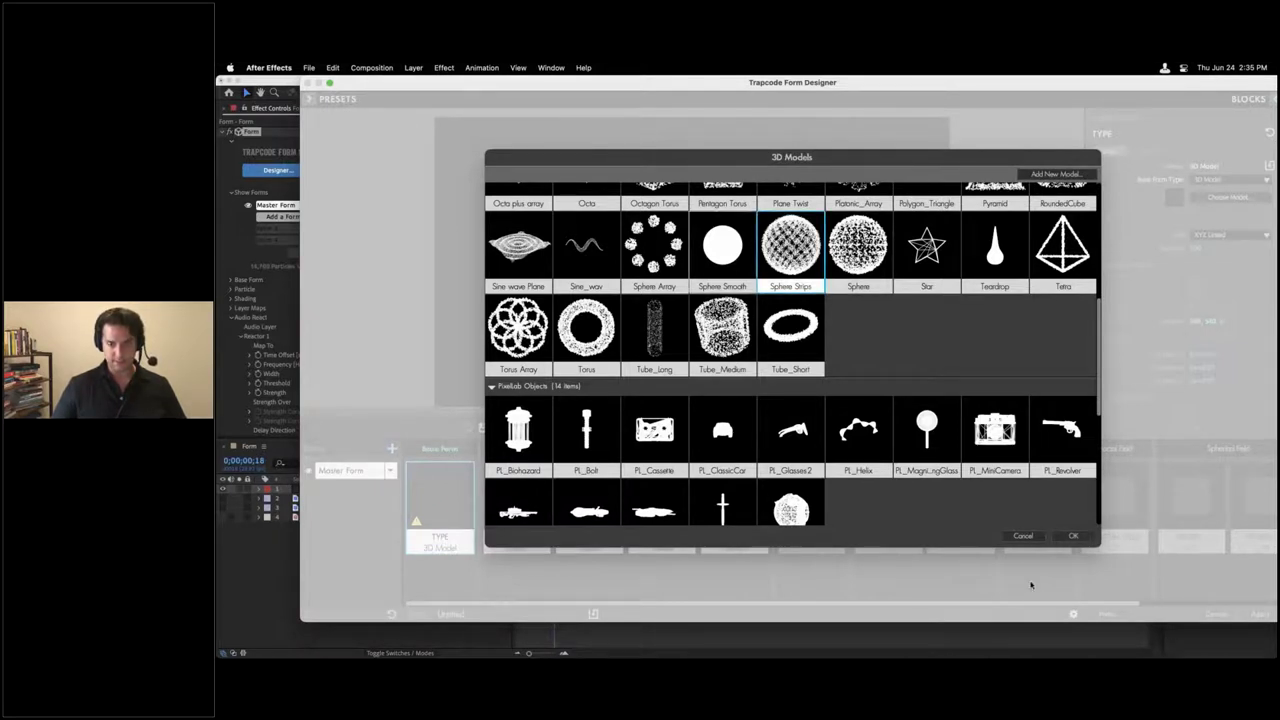
{"action": "left_click", "coordinate": [1068, 537]}
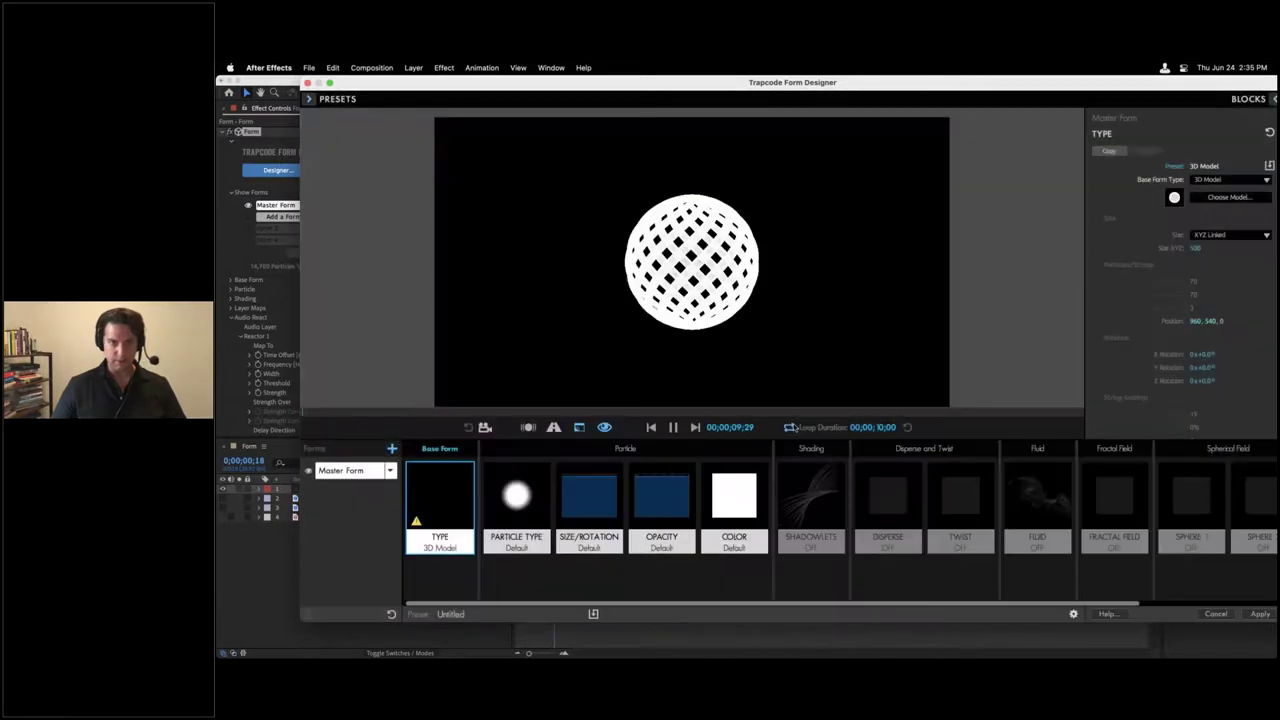
{"action": "left_click", "coordinate": [673, 427]}
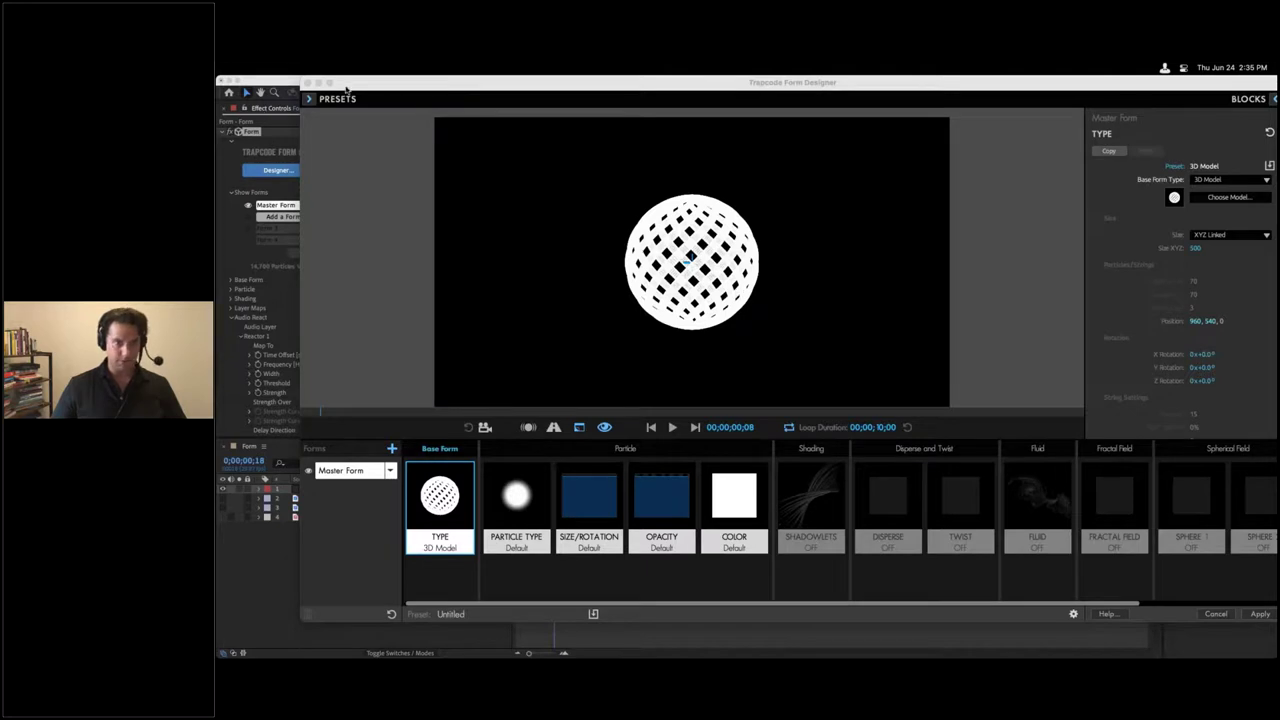
{"action": "left_click", "coordinate": [452, 502]}
{"action": "scroll", "coordinate": [1129, 300], "scroll_direction": "down", "scroll_amount": 10}
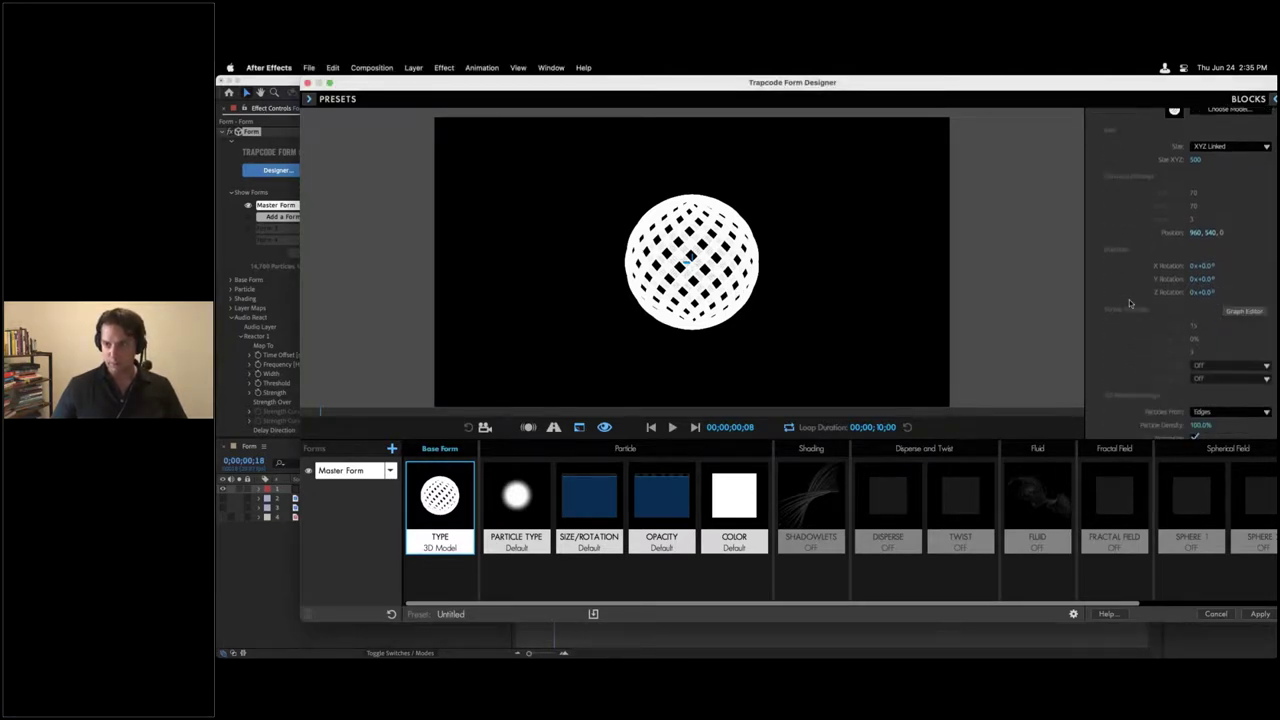
{"action": "scroll", "coordinate": [1129, 303], "scroll_direction": "down", "scroll_amount": 2}
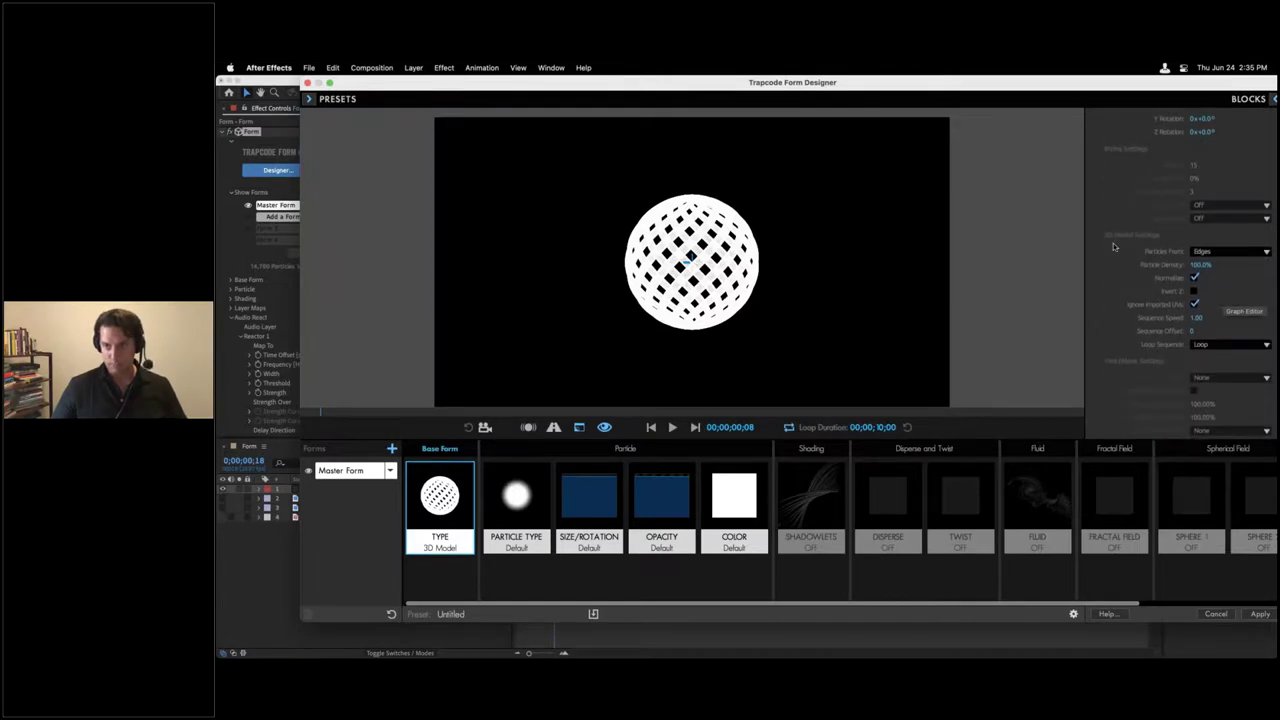
Step: Set Particles From to Faces after trying Edges and Vertices
{"action": "left_click", "coordinate": [1238, 251]}
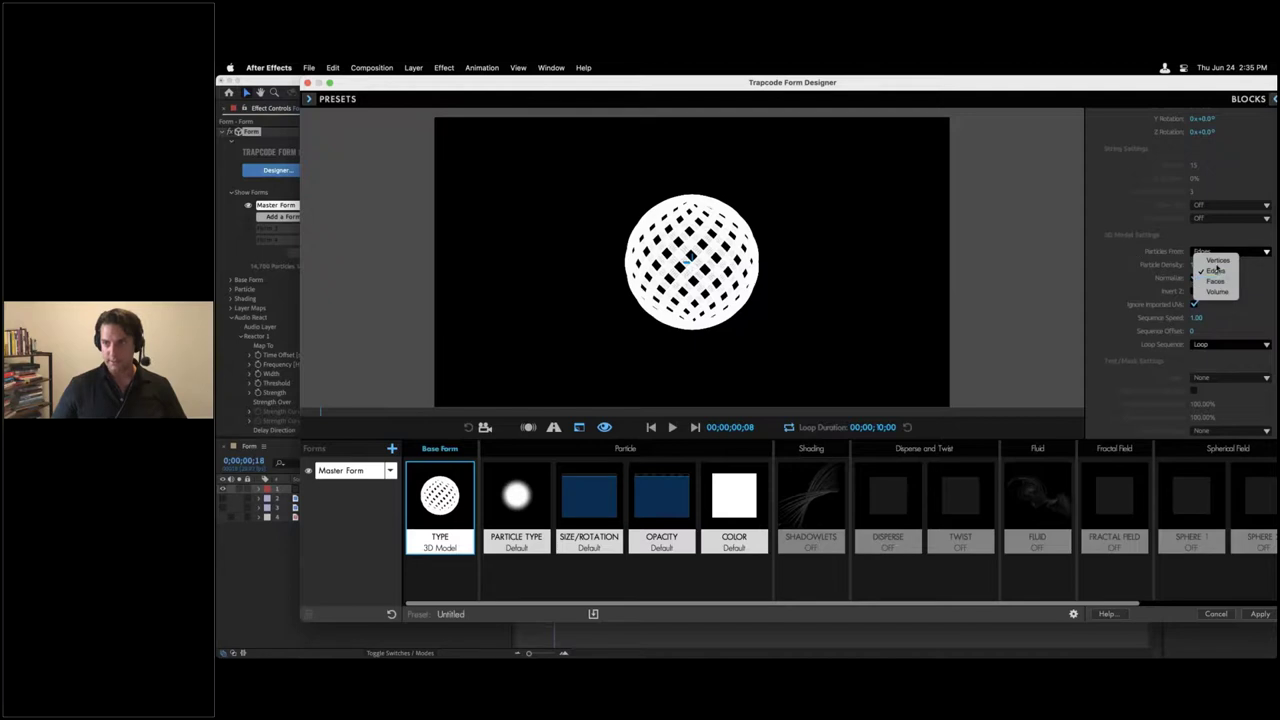
{"action": "left_click", "coordinate": [1215, 282]}
{"action": "left_click", "coordinate": [1232, 251]}
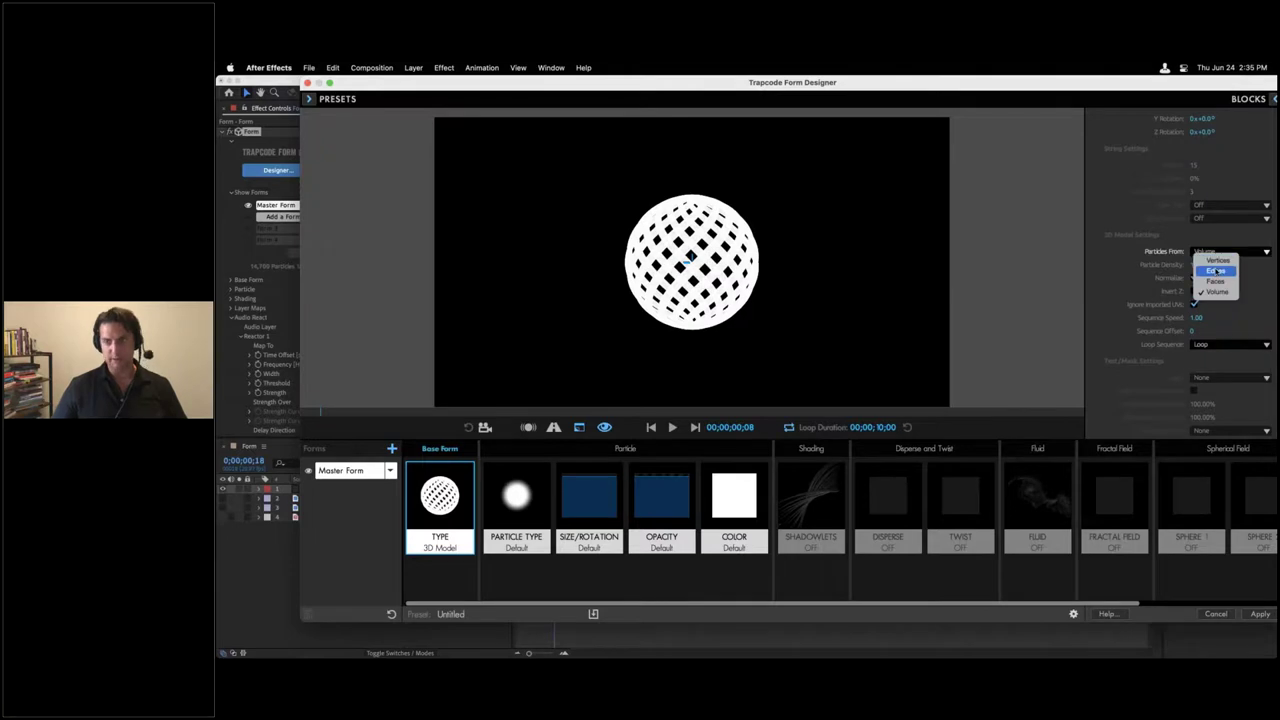
{"action": "left_click", "coordinate": [1215, 270]}
{"action": "left_click", "coordinate": [1228, 251]}
{"action": "left_click", "coordinate": [1216, 260]}
{"action": "left_click", "coordinate": [1228, 251]}
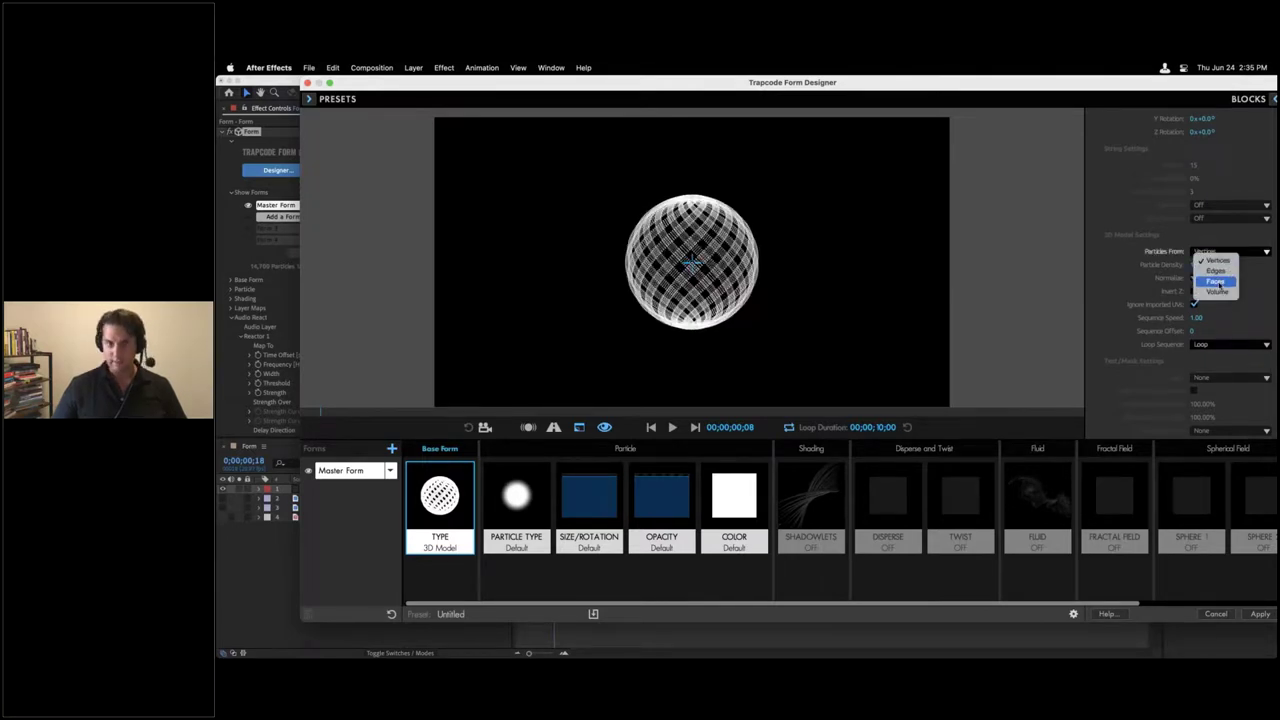
{"action": "left_click", "coordinate": [1216, 283]}
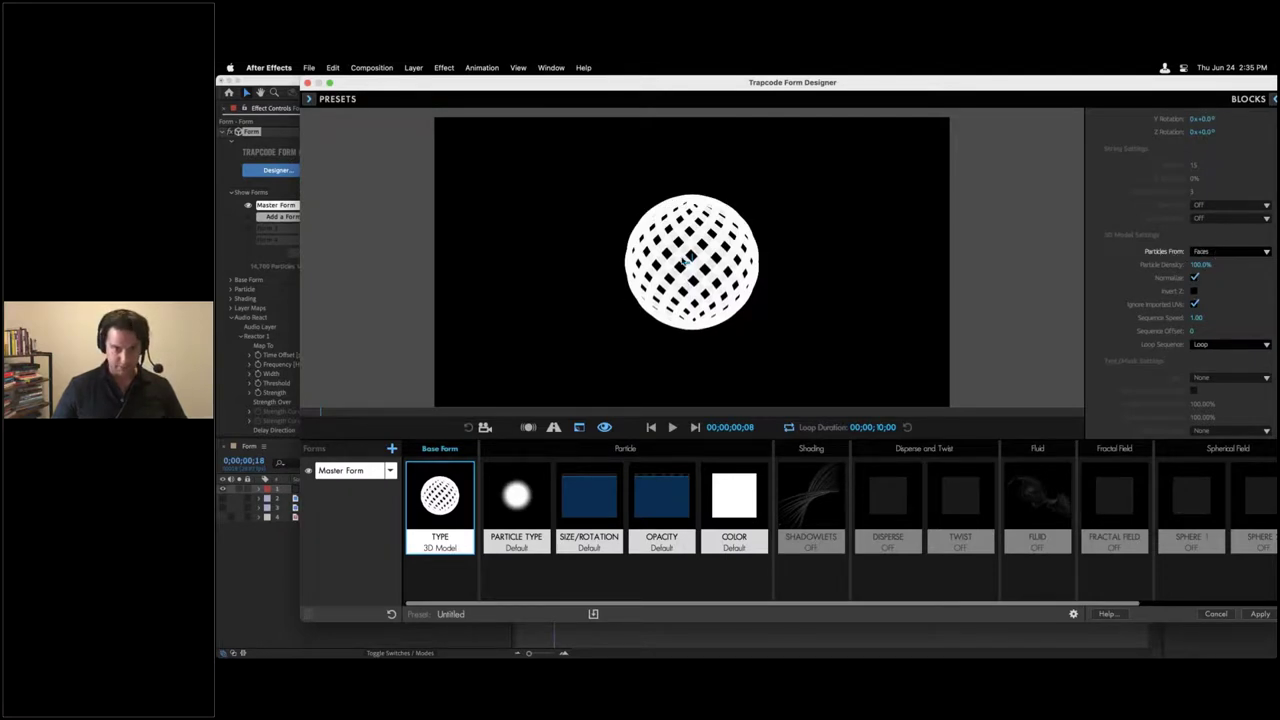
Step: Lower the Particle Density in several entries (55, 25, then lower) to 3.0%, and orbit the preview
{"action": "type", "text": "55"}
{"action": "key", "text": "Return"}
{"action": "type", "text": "25"}
{"action": "key", "text": "Return"}
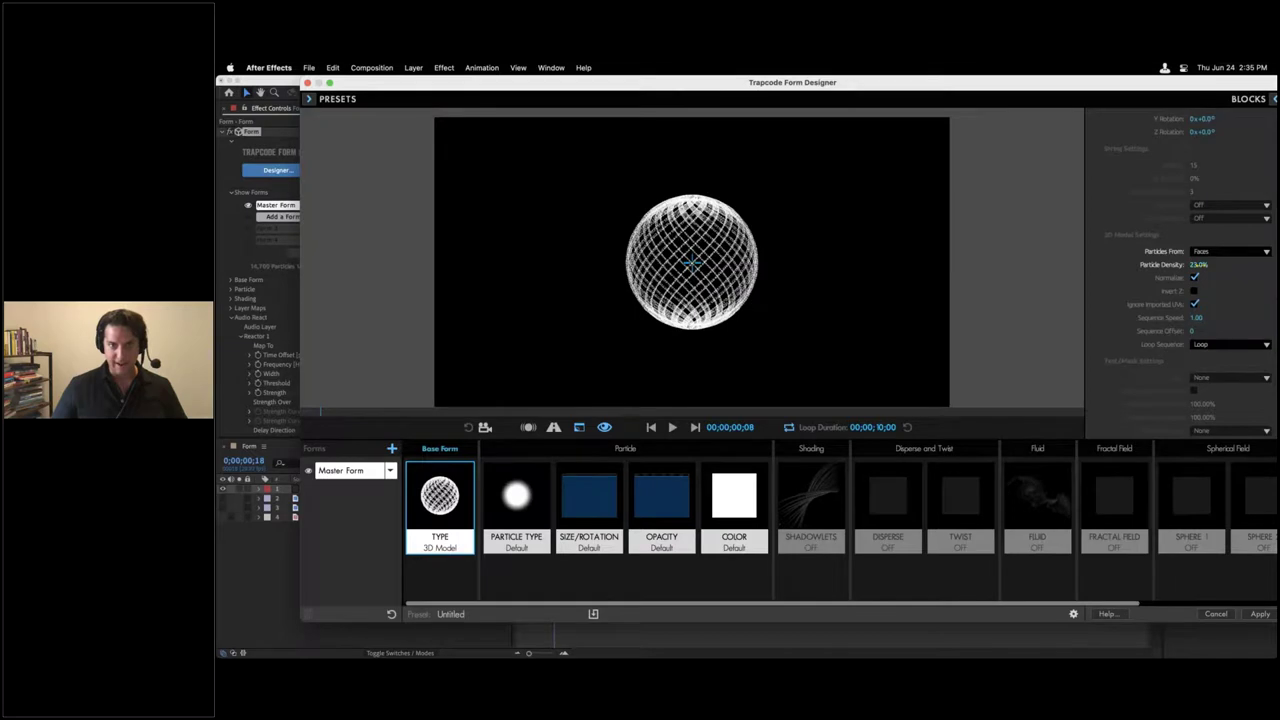
{"action": "type", "text": "0.6"}
{"action": "key", "text": "Return"}
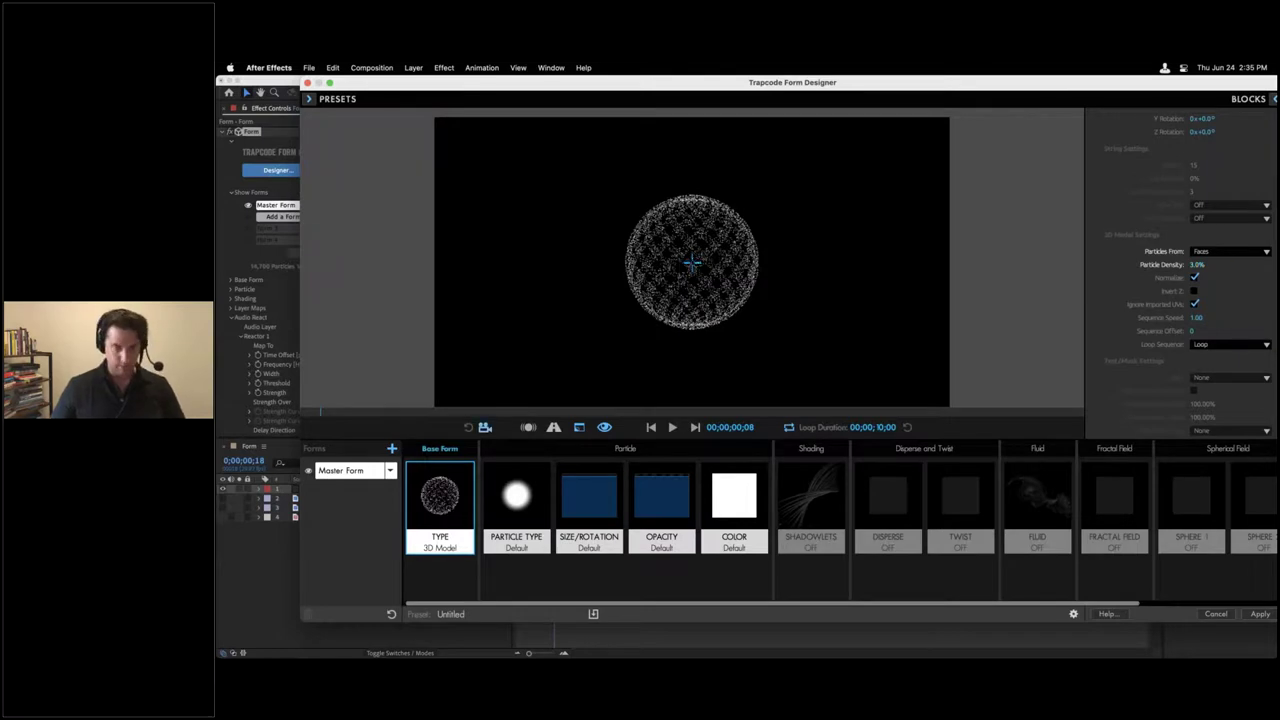
{"action": "mouse_move", "coordinate": [693, 263]}
{"action": "left_mouse_down"}
{"action": "mouse_move", "coordinate": [630, 308]}
{"action": "mouse_move", "coordinate": [843, 197]}
{"action": "mouse_move", "coordinate": [688, 244]}
{"action": "mouse_move", "coordinate": [703, 251]}
{"action": "left_mouse_up"}
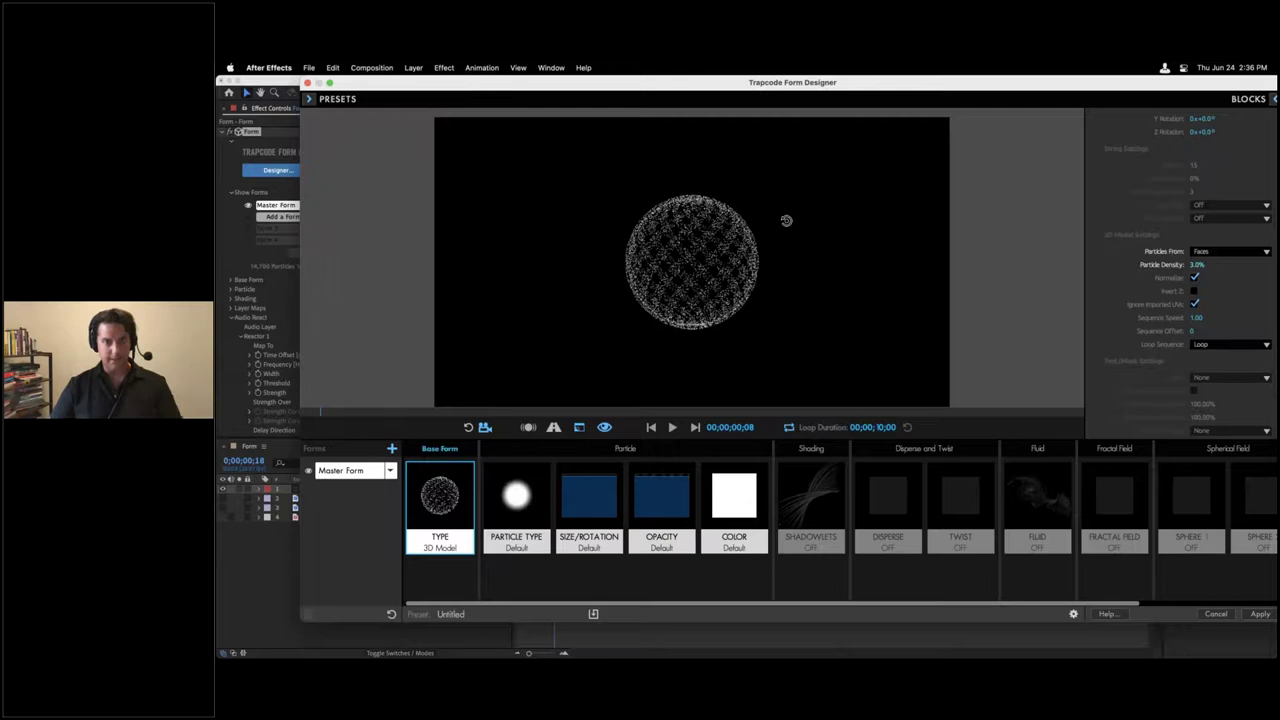
{"action": "left_click_drag", "start_coordinate": [708, 249], "coordinate": [677, 248]}
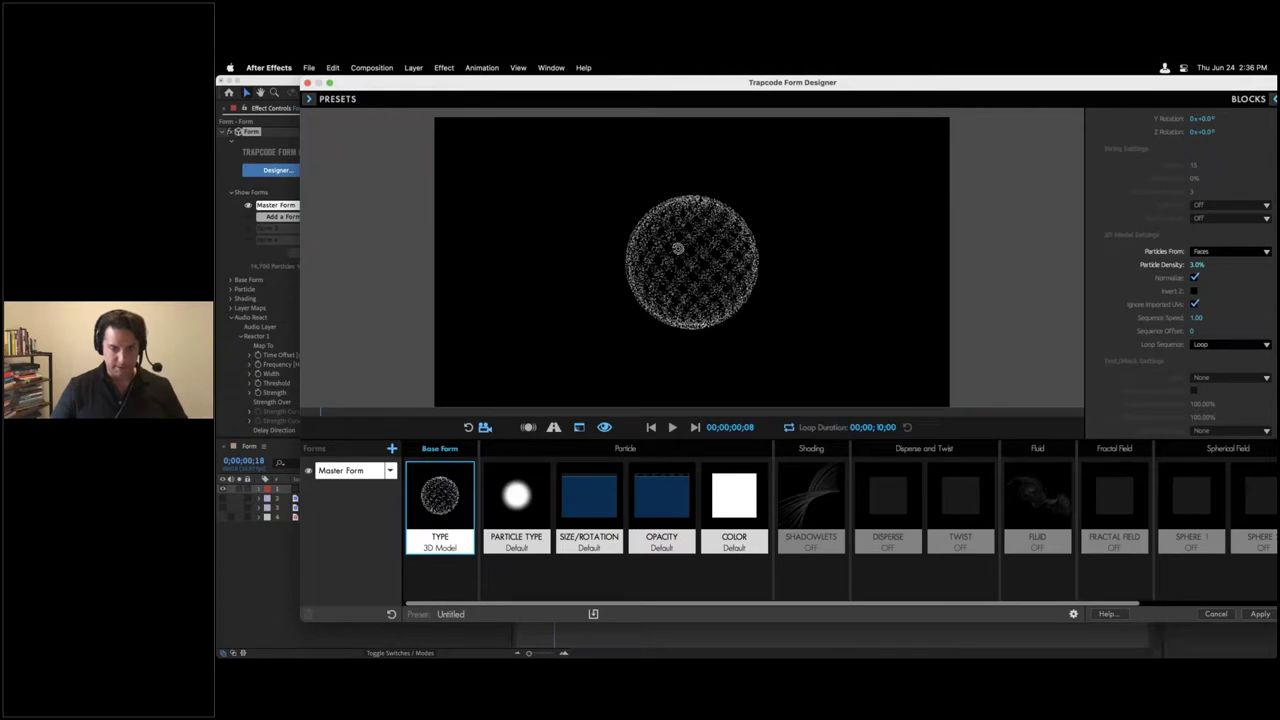
{"action": "left_click", "coordinate": [901, 512]}
Step: Enable Disperse at 22 varying over X with a descending ramp, and set Size XYZ to 850
{"action": "left_click", "coordinate": [1215, 194]}
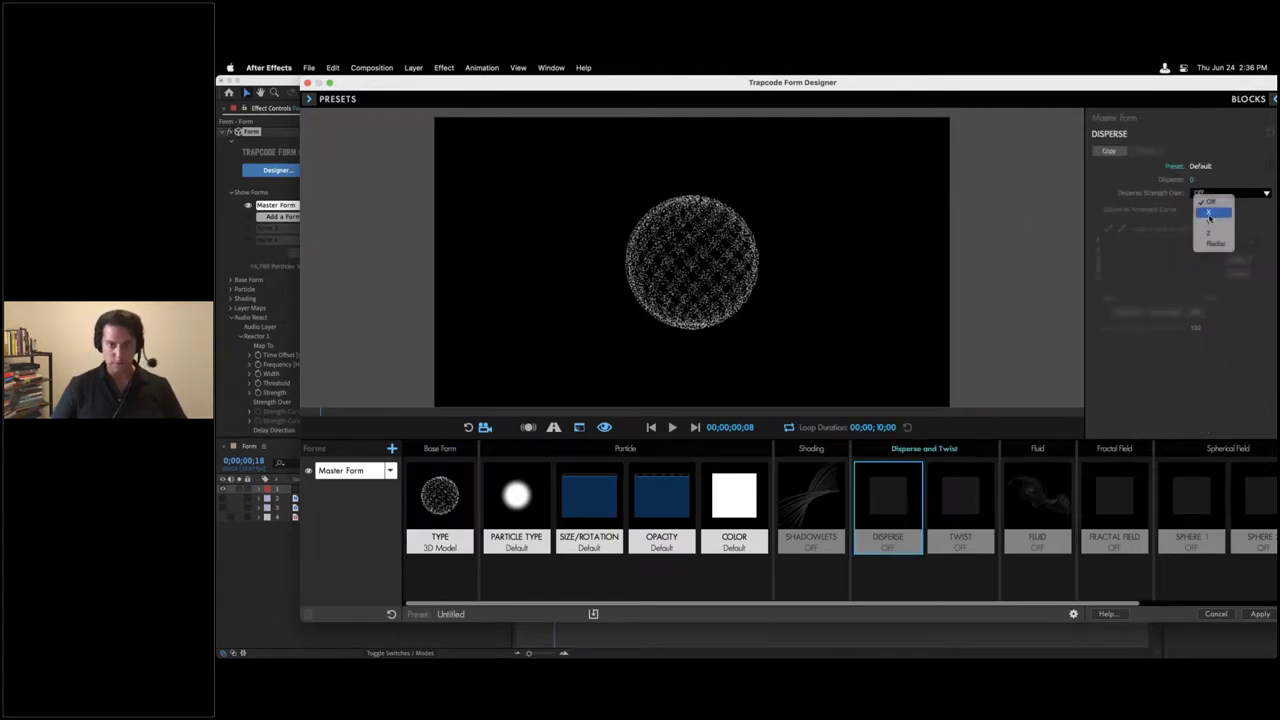
{"action": "left_click", "coordinate": [1210, 213]}
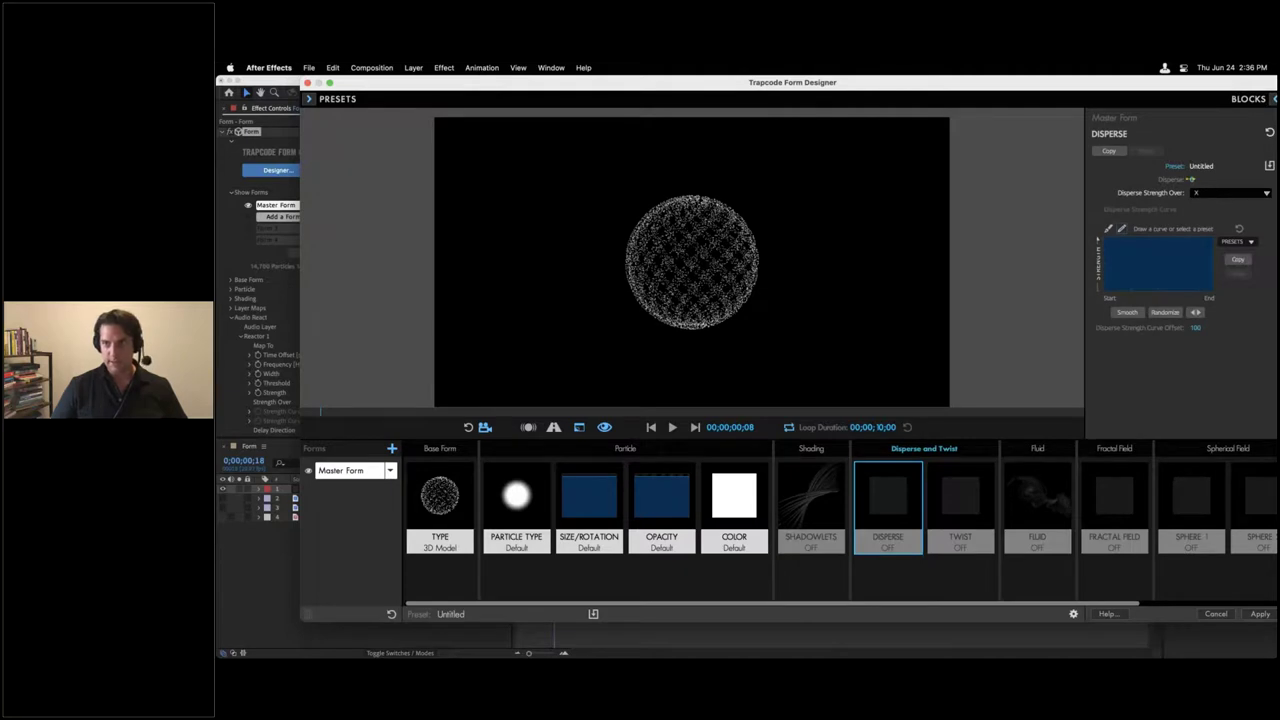
{"action": "left_click", "coordinate": [1190, 179]}
{"action": "left_click_drag", "start_coordinate": [1190, 179], "coordinate": [1199, 179]}
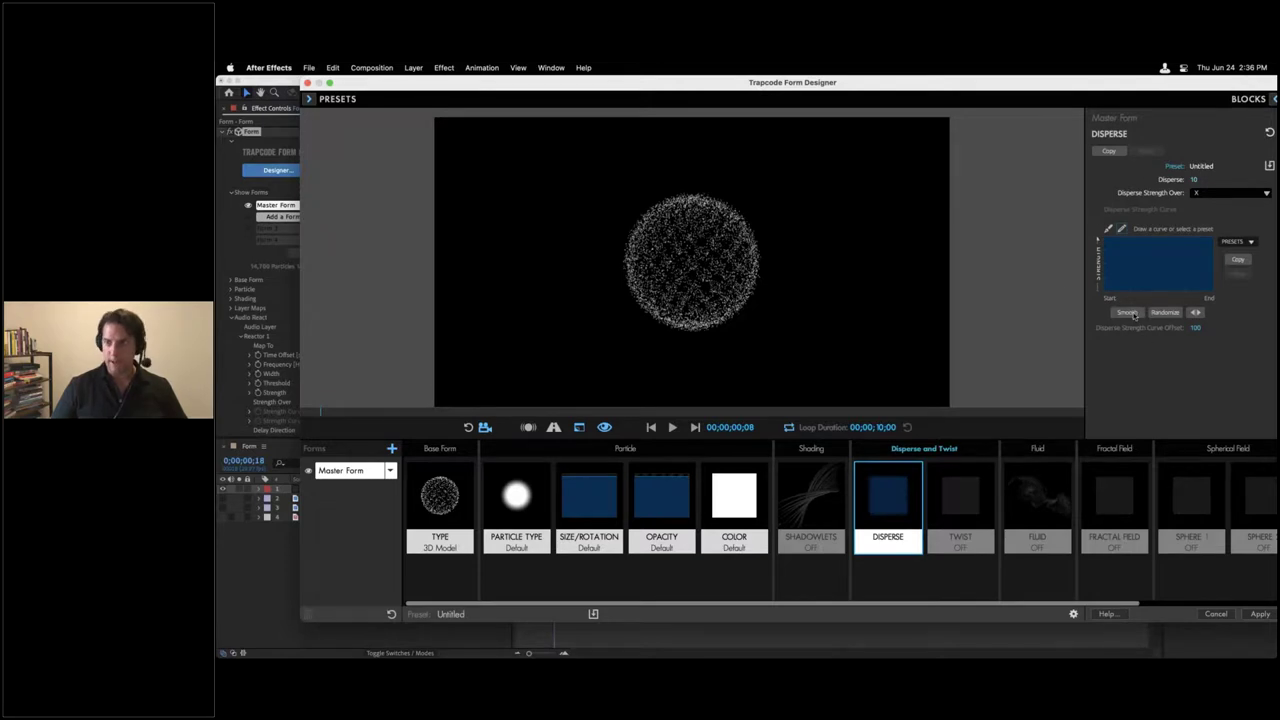
{"action": "left_click", "coordinate": [1233, 242]}
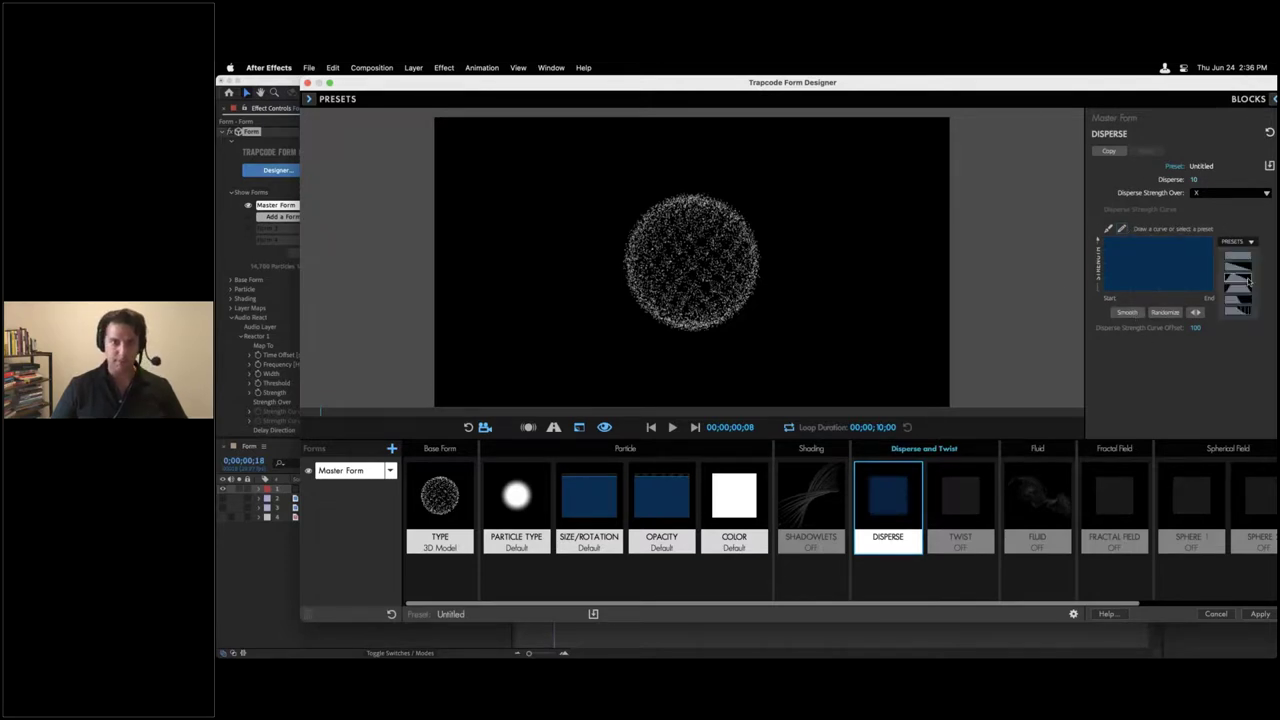
{"action": "left_click", "coordinate": [1248, 282]}
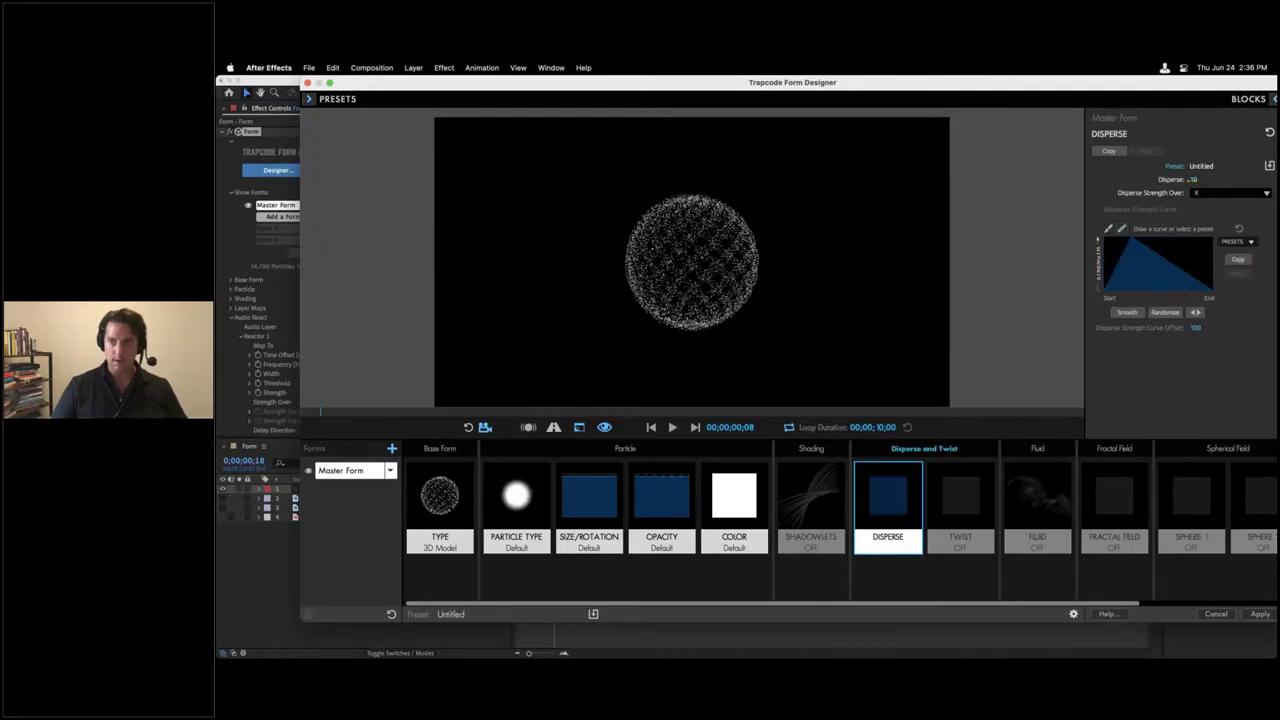
{"action": "left_click_drag", "start_coordinate": [1194, 179], "coordinate": [731, 252]}
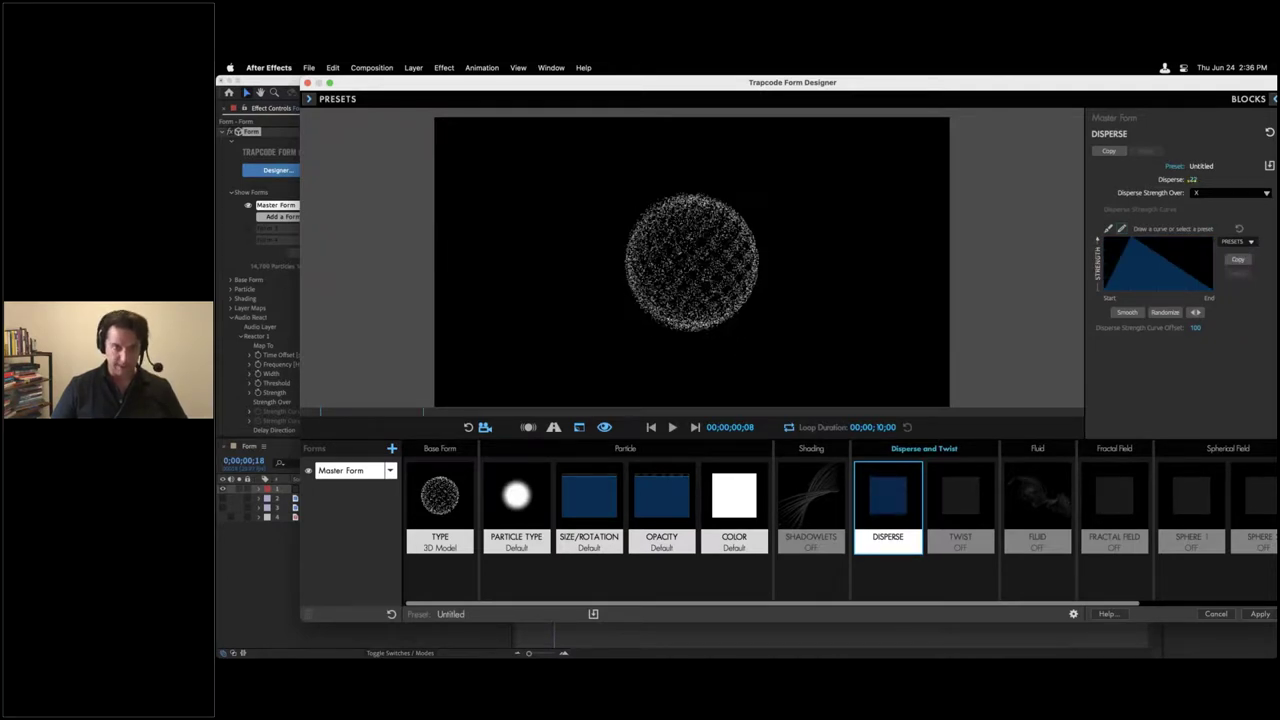
{"action": "mouse_move", "coordinate": [731, 252]}
{"action": "left_mouse_down"}
{"action": "mouse_move", "coordinate": [753, 218]}
{"action": "mouse_move", "coordinate": [691, 259]}
{"action": "left_mouse_up"}
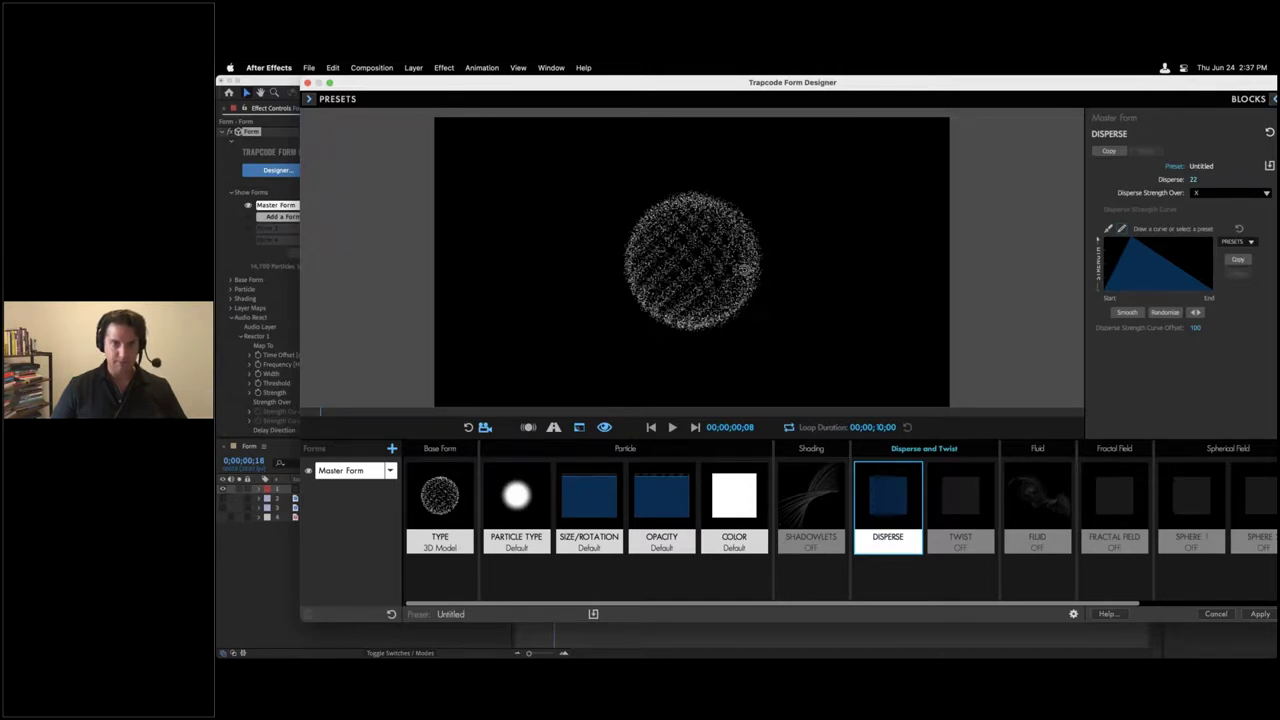
{"action": "left_click", "coordinate": [440, 500]}
{"action": "left_click_drag", "start_coordinate": [1195, 247], "coordinate": [1262, 247]}
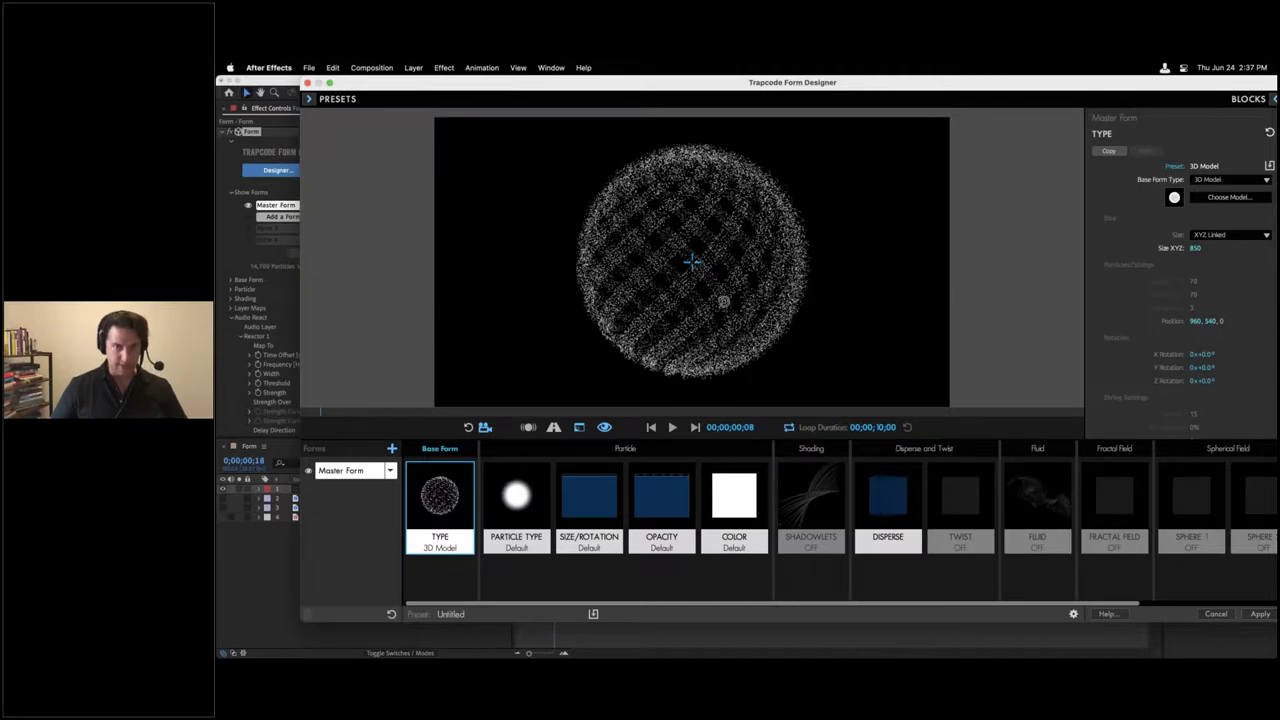
Step: Enable Fluid Motion in the Fluid block and play the preview to watch the sphere billow upward
{"action": "left_click", "coordinate": [1036, 494]}
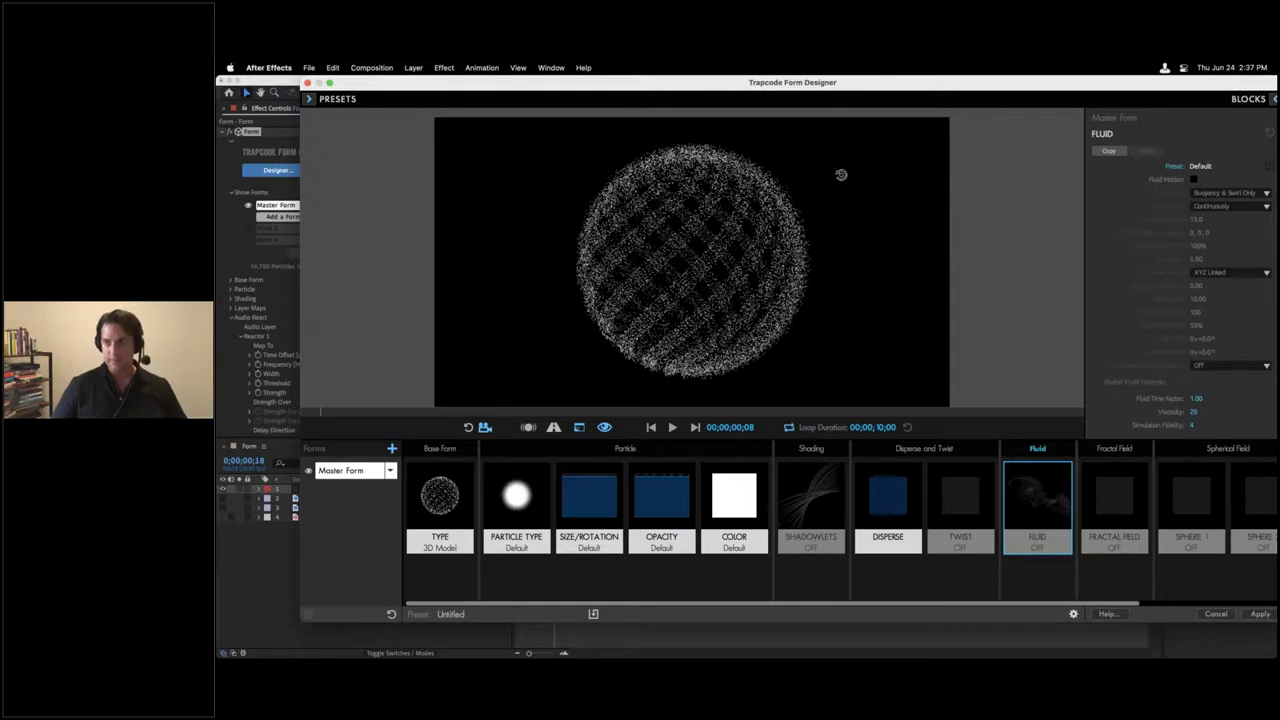
{"action": "left_click", "coordinate": [1193, 180]}
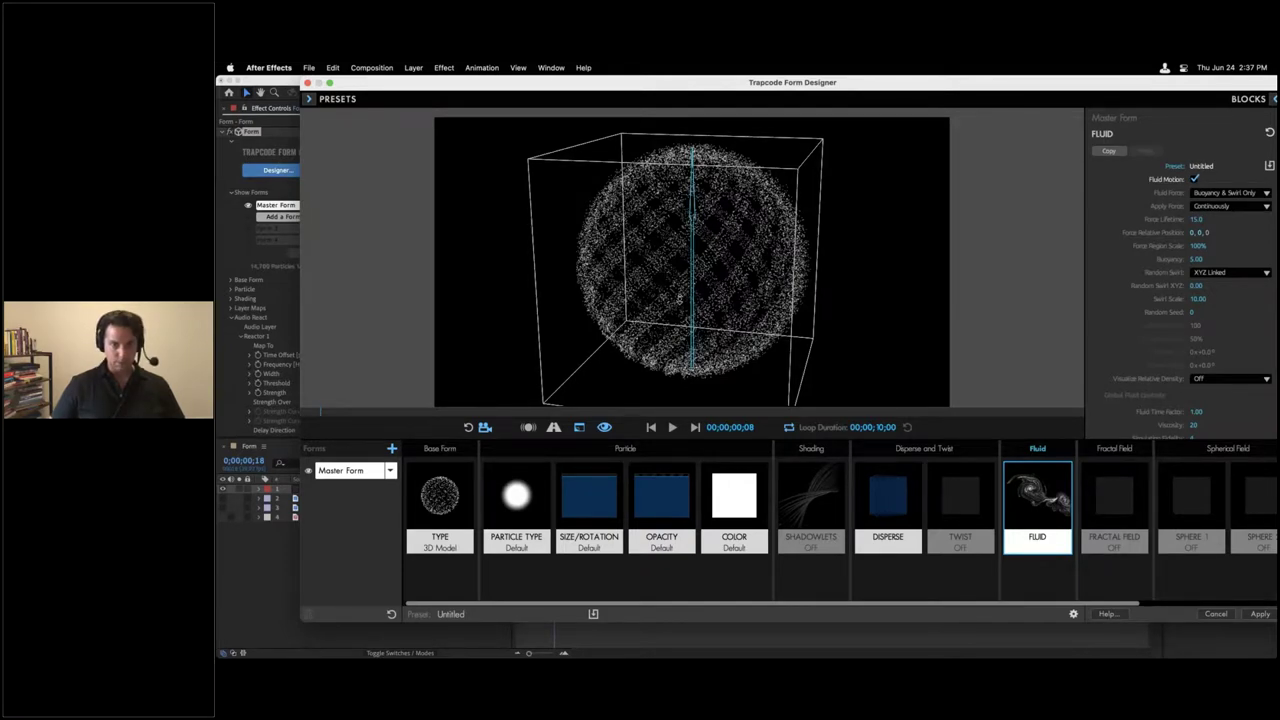
{"action": "scroll", "coordinate": [680, 300], "scroll_direction": "down", "scroll_amount": 5}
{"action": "scroll", "coordinate": [680, 370], "scroll_direction": "down", "scroll_amount": 2}
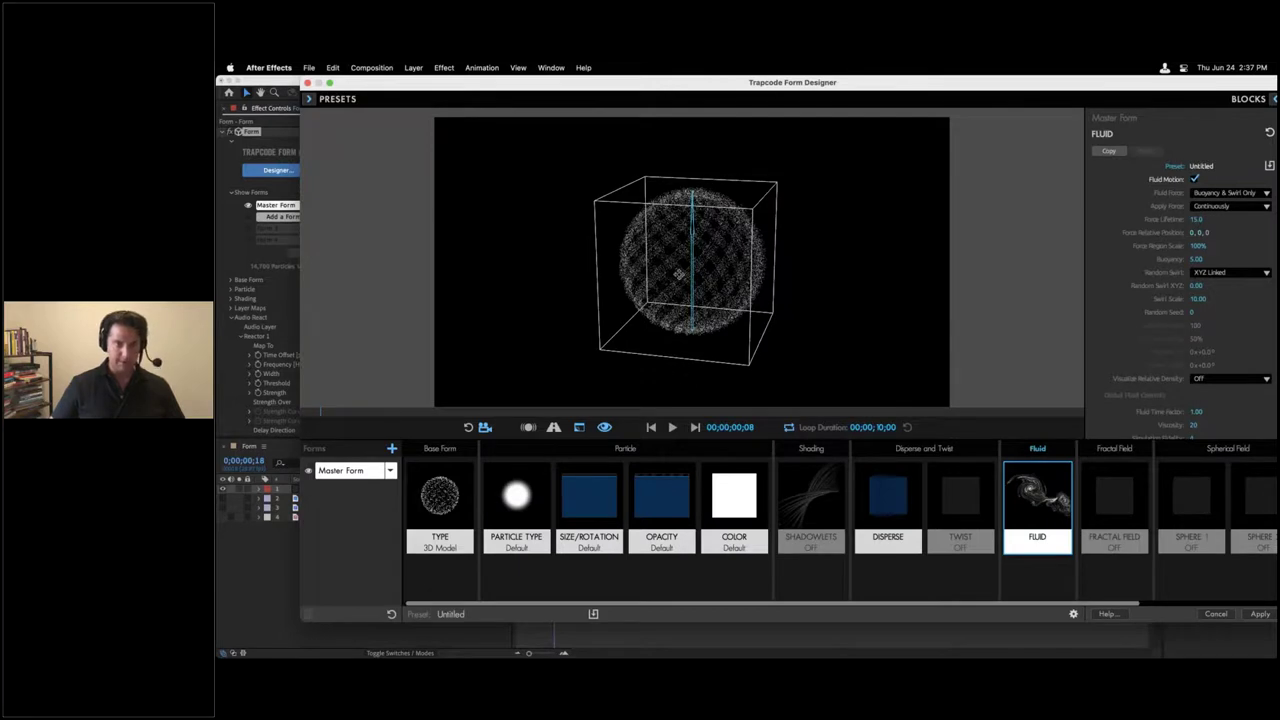
{"action": "scroll", "coordinate": [700, 360], "scroll_direction": "up", "scroll_amount": 3}
{"action": "left_click_drag", "start_coordinate": [727, 355], "coordinate": [685, 340]}
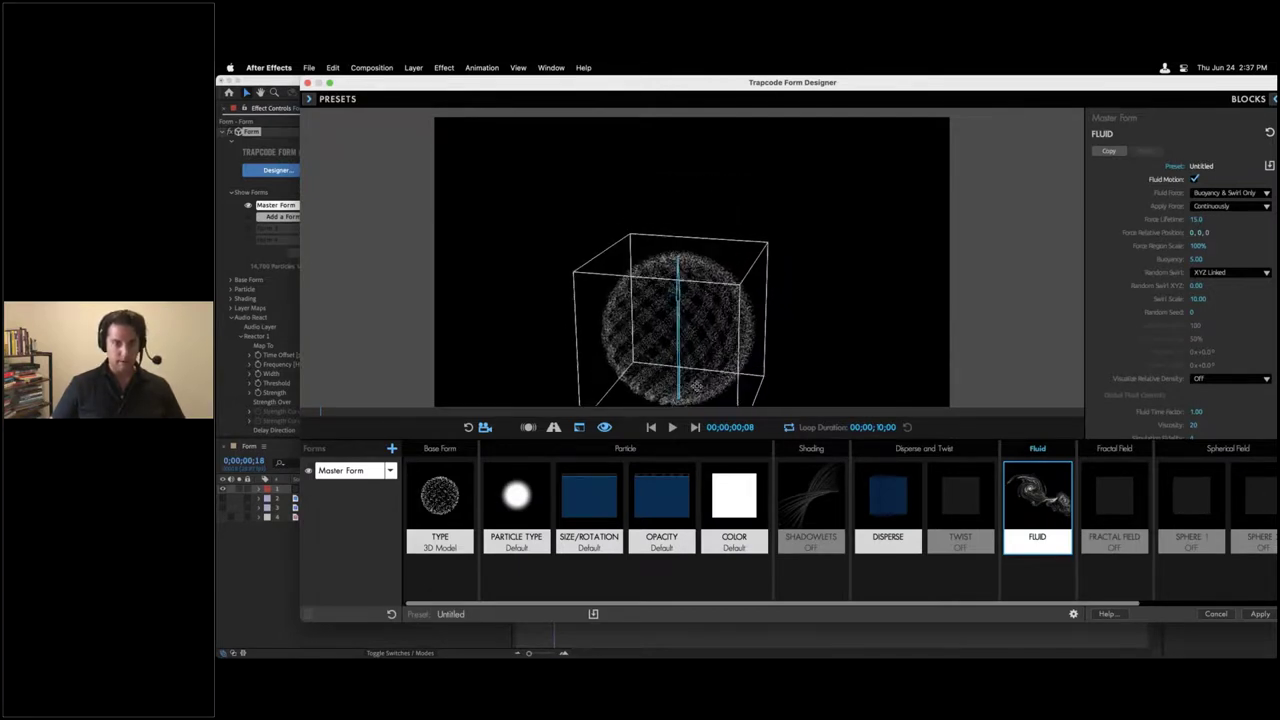
{"action": "left_click", "coordinate": [673, 427]}
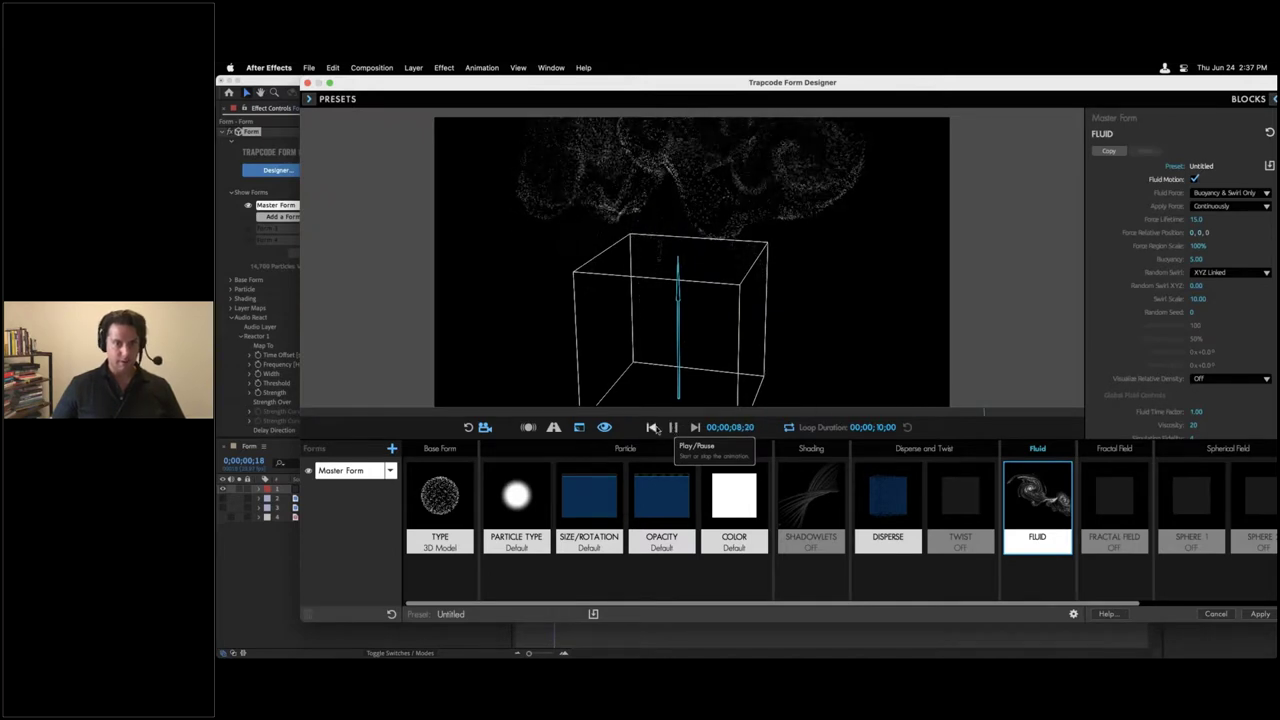
{"action": "left_click", "coordinate": [651, 427]}
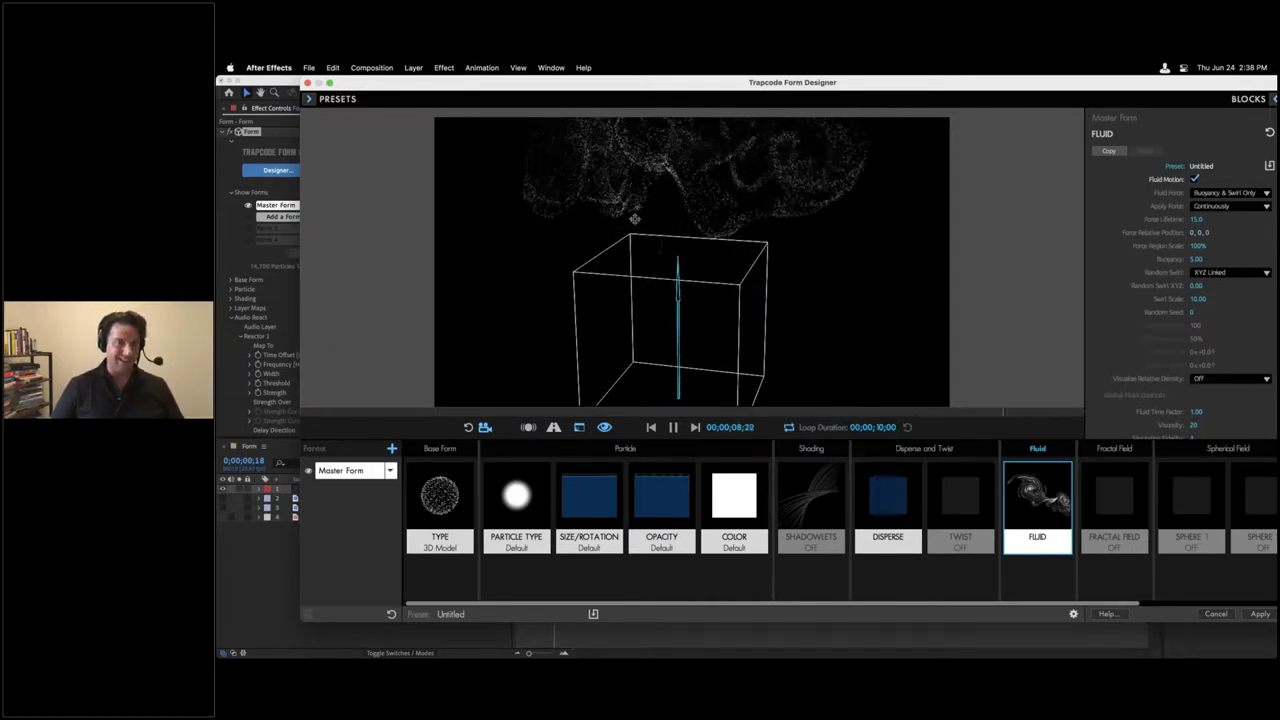
{"action": "left_click", "coordinate": [1236, 193]}
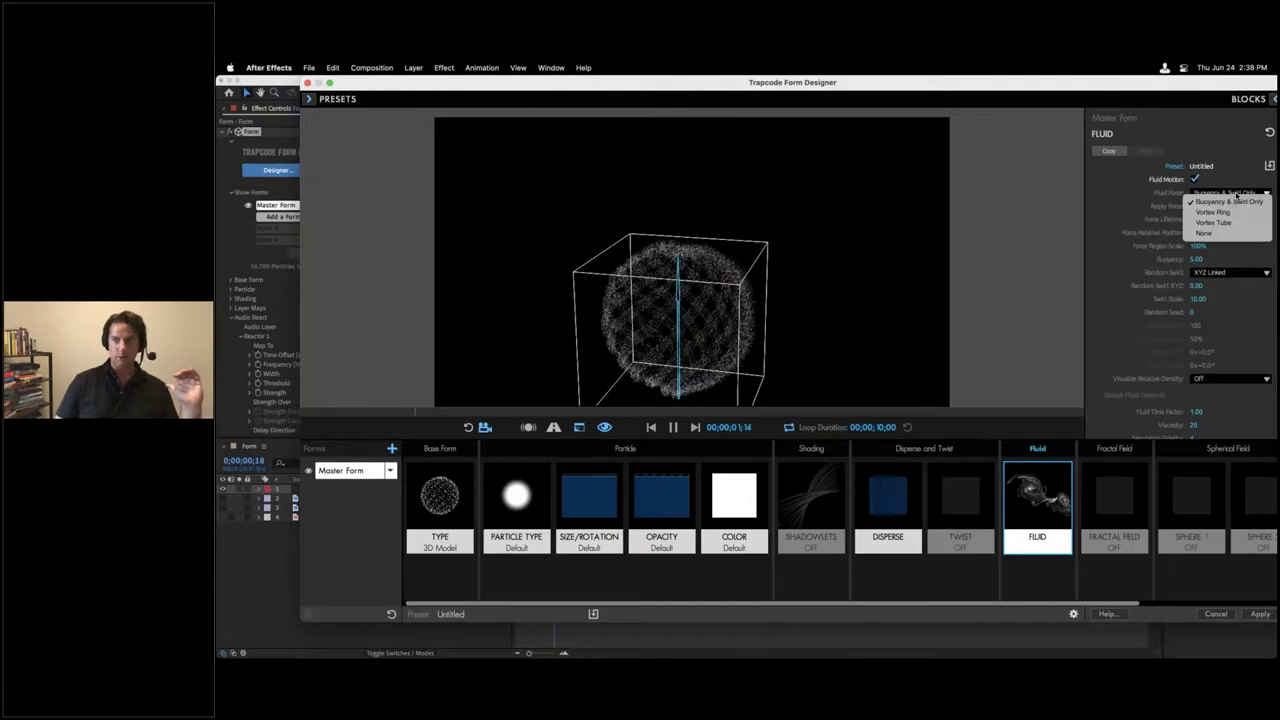
{"action": "left_click", "coordinate": [1212, 234]}
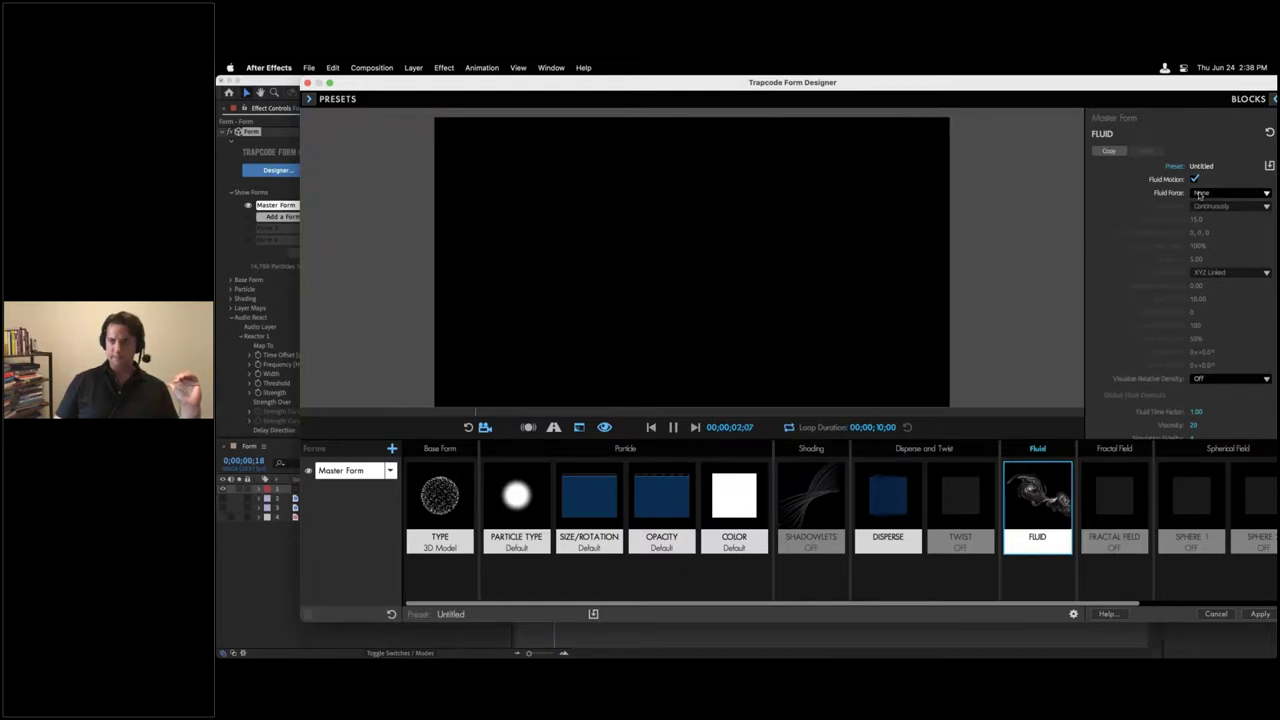
{"action": "left_click", "coordinate": [652, 427]}
{"action": "left_click", "coordinate": [672, 427]}
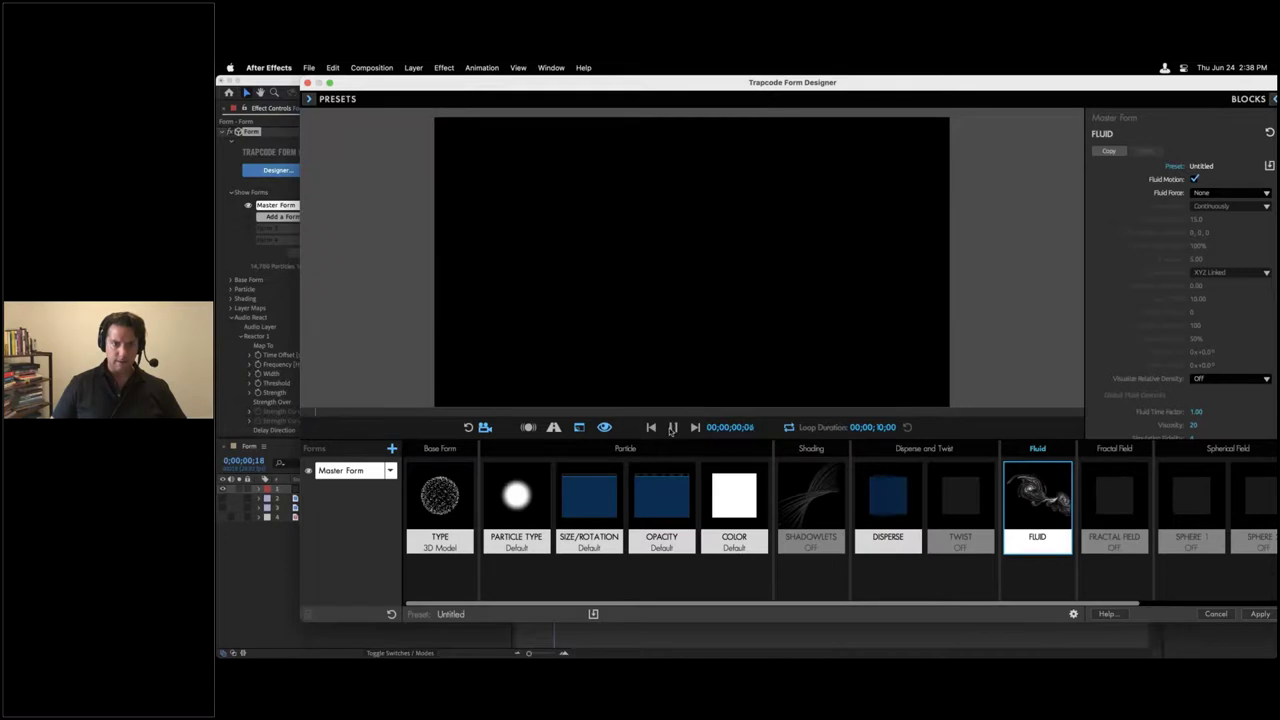
{"action": "left_click", "coordinate": [651, 427]}
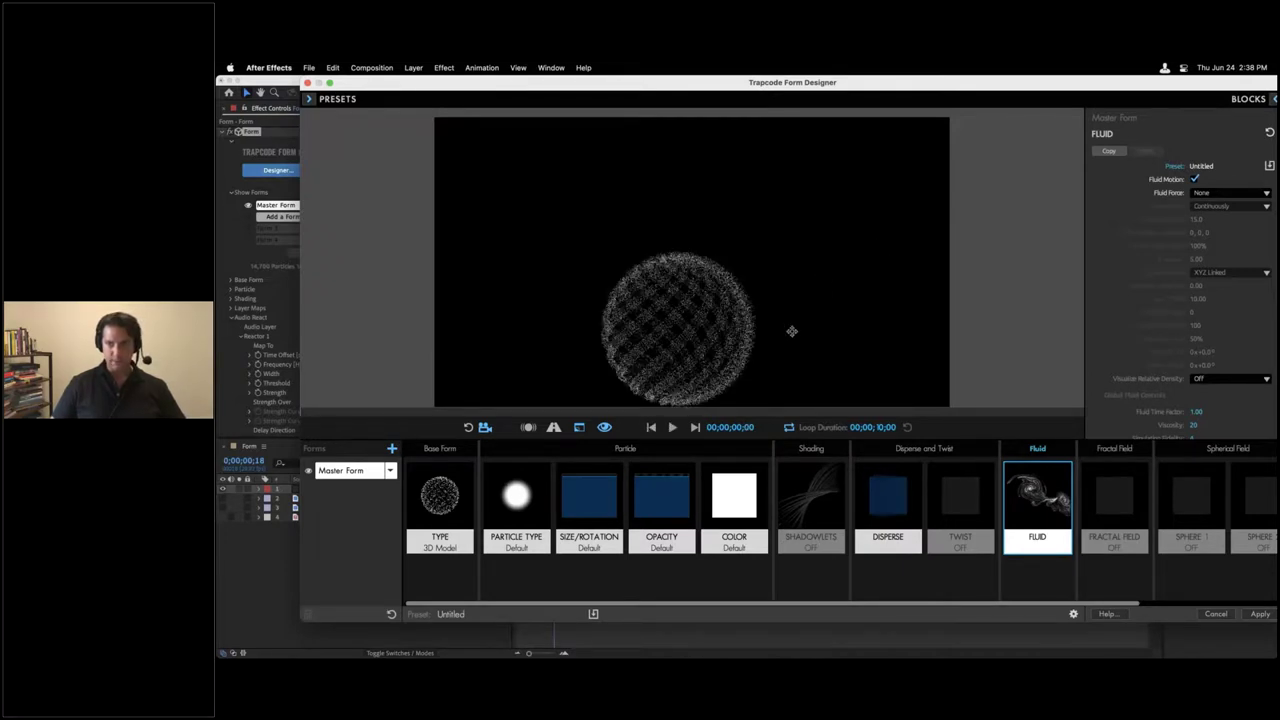
{"action": "left_click", "coordinate": [1204, 195]}
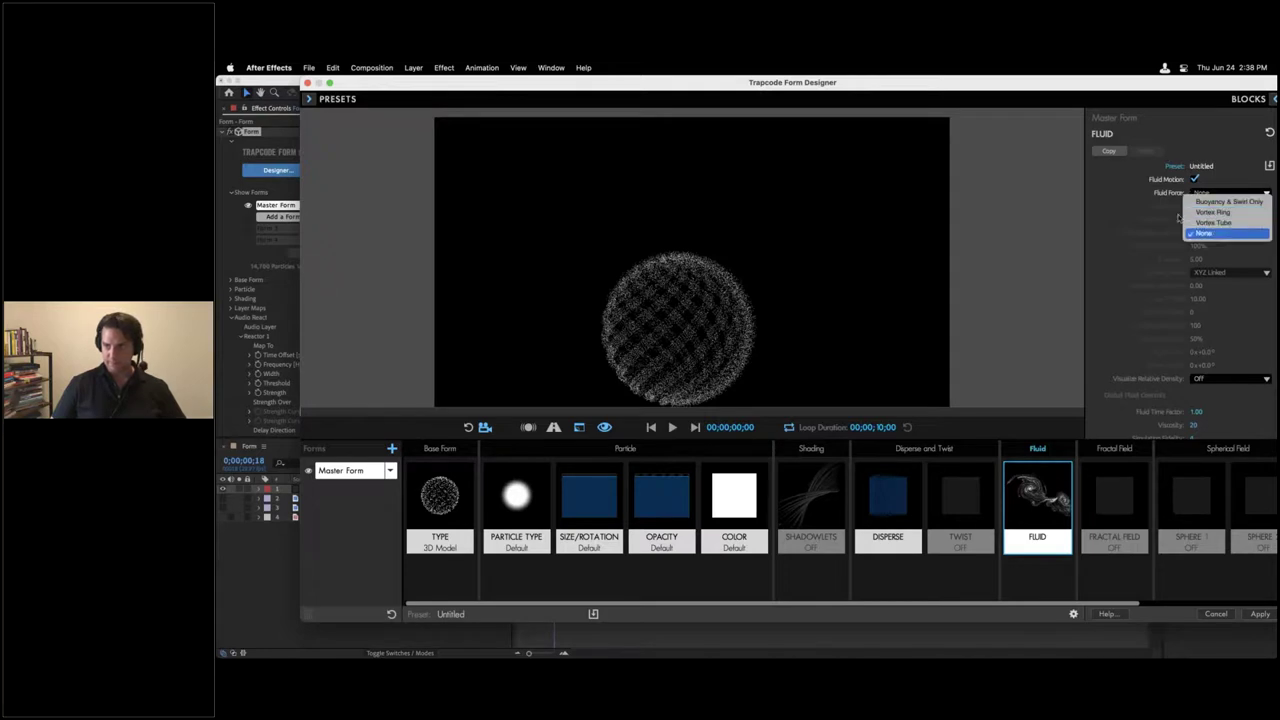
{"action": "left_click", "coordinate": [1204, 195]}
{"action": "left_click", "coordinate": [673, 427]}
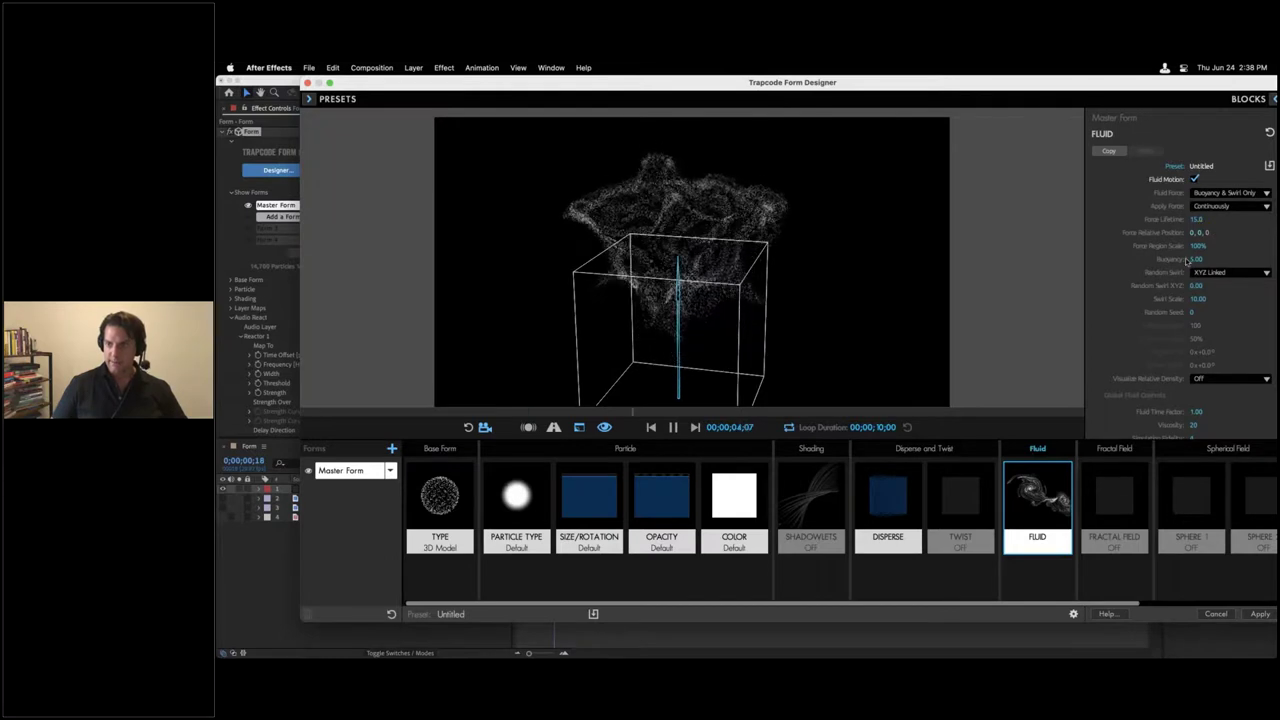
Step: Raise the fluid Buoyancy and set Random Swirl XYZ to 30
{"action": "left_click_drag", "start_coordinate": [1197, 259], "coordinate": [1230, 259]}
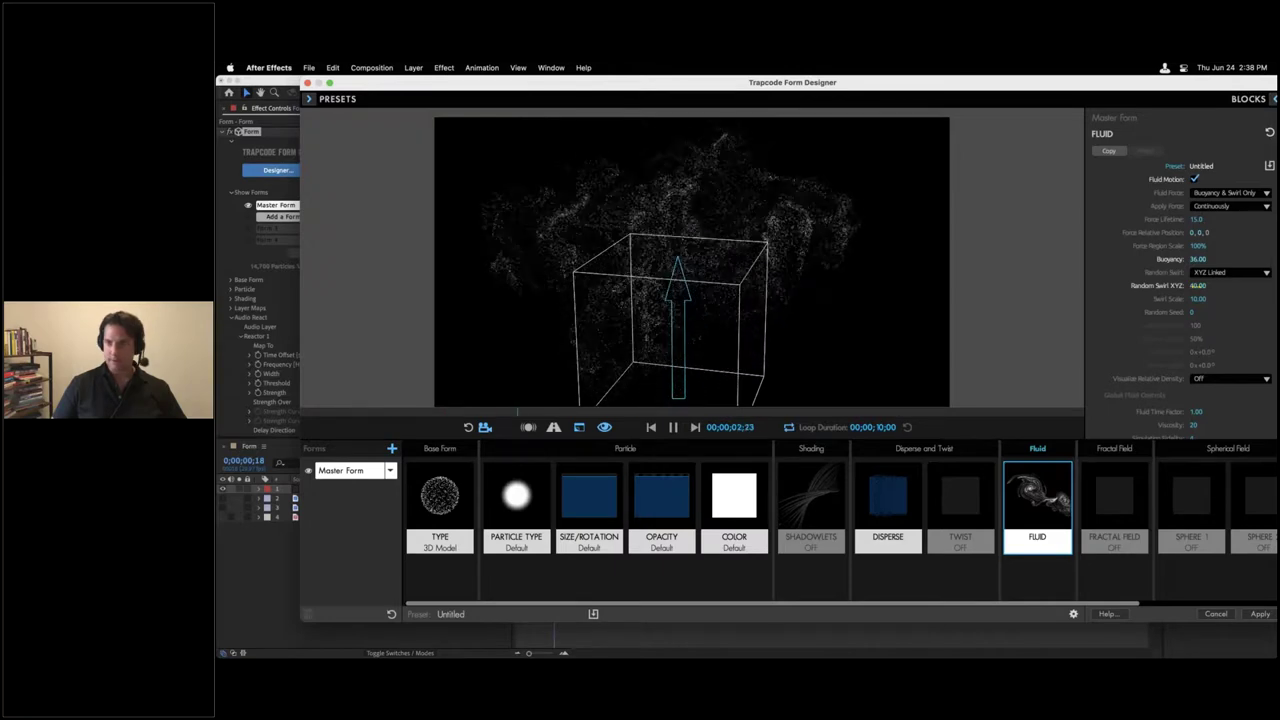
{"action": "left_click_drag", "start_coordinate": [1197, 285], "coordinate": [1210, 285]}
{"action": "left_click", "coordinate": [1198, 285]}
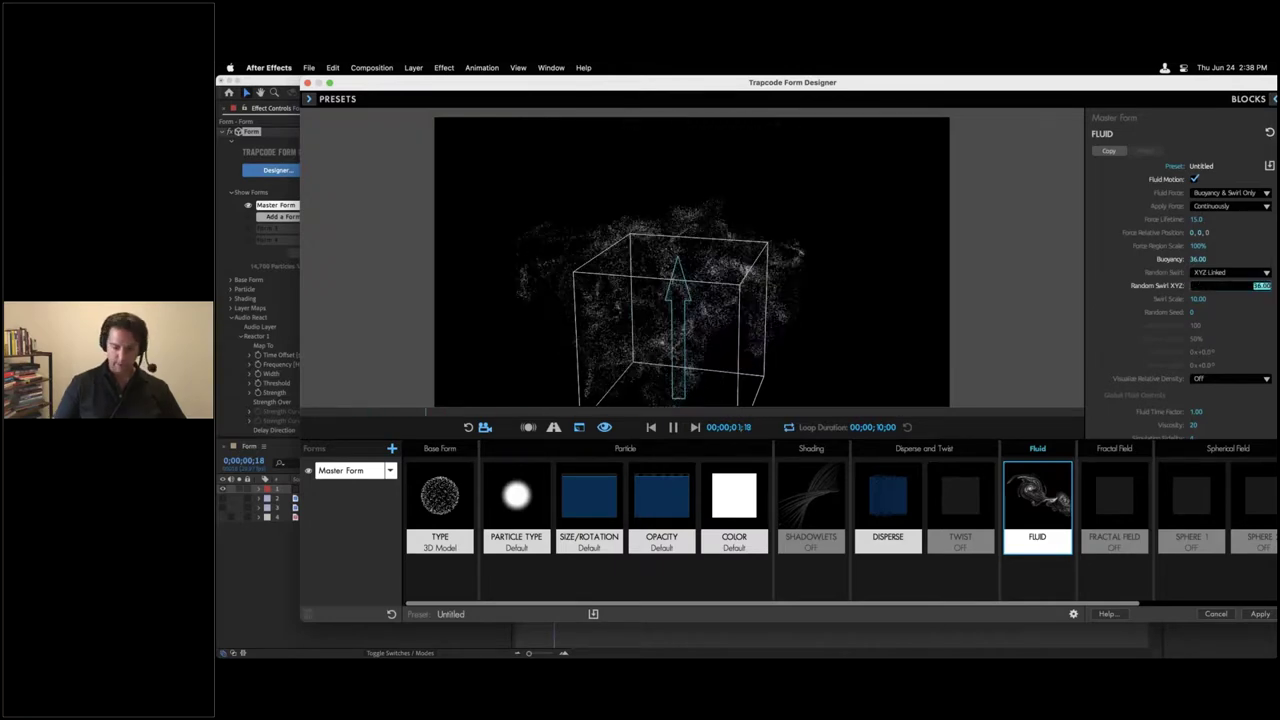
{"action": "type", "text": "30"}
{"action": "key", "text": "Return"}
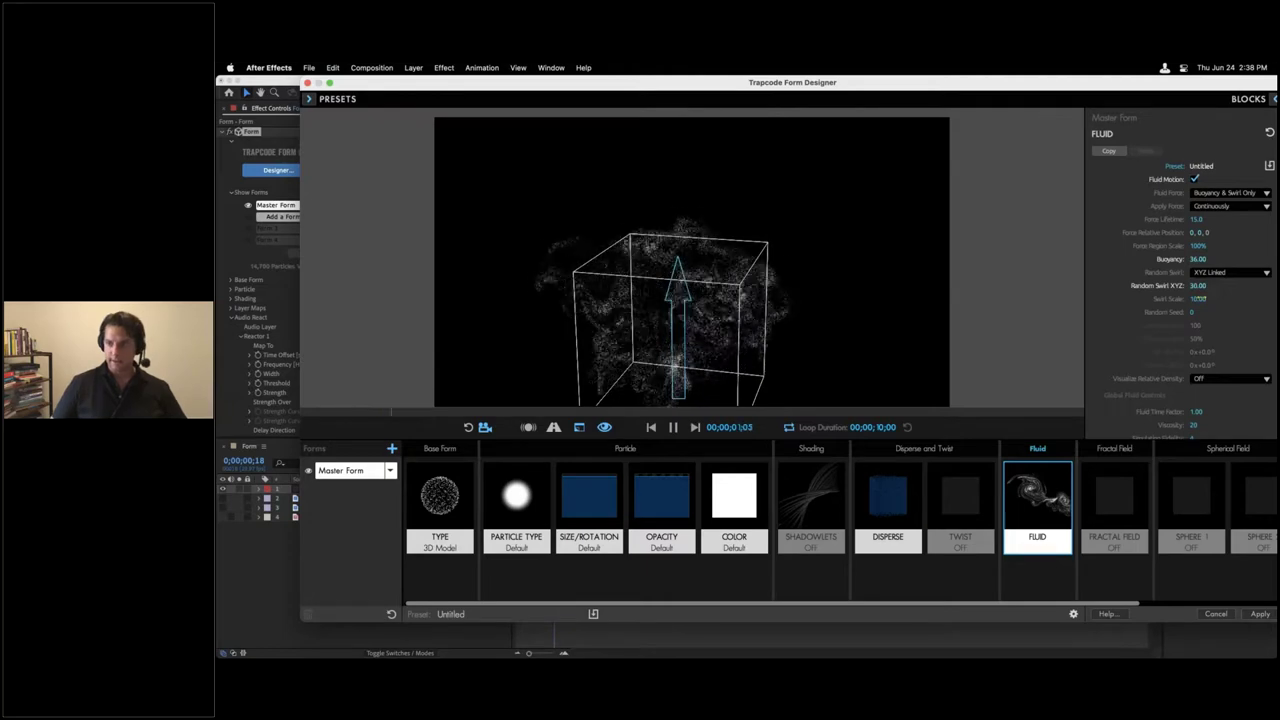
Step: Try Swirl Scale values of 2, 20 and 30 while replaying the preview
{"action": "left_click", "coordinate": [1199, 299]}
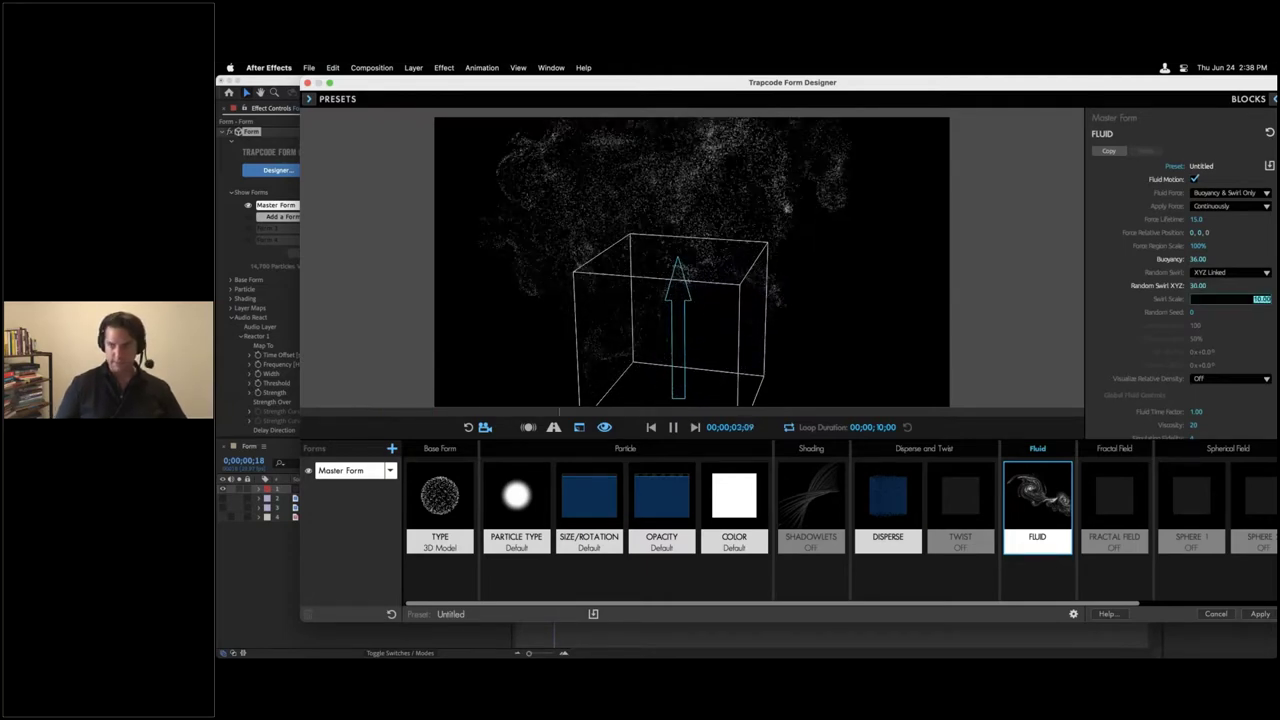
{"action": "type", "text": "2"}
{"action": "key", "text": "Return"}
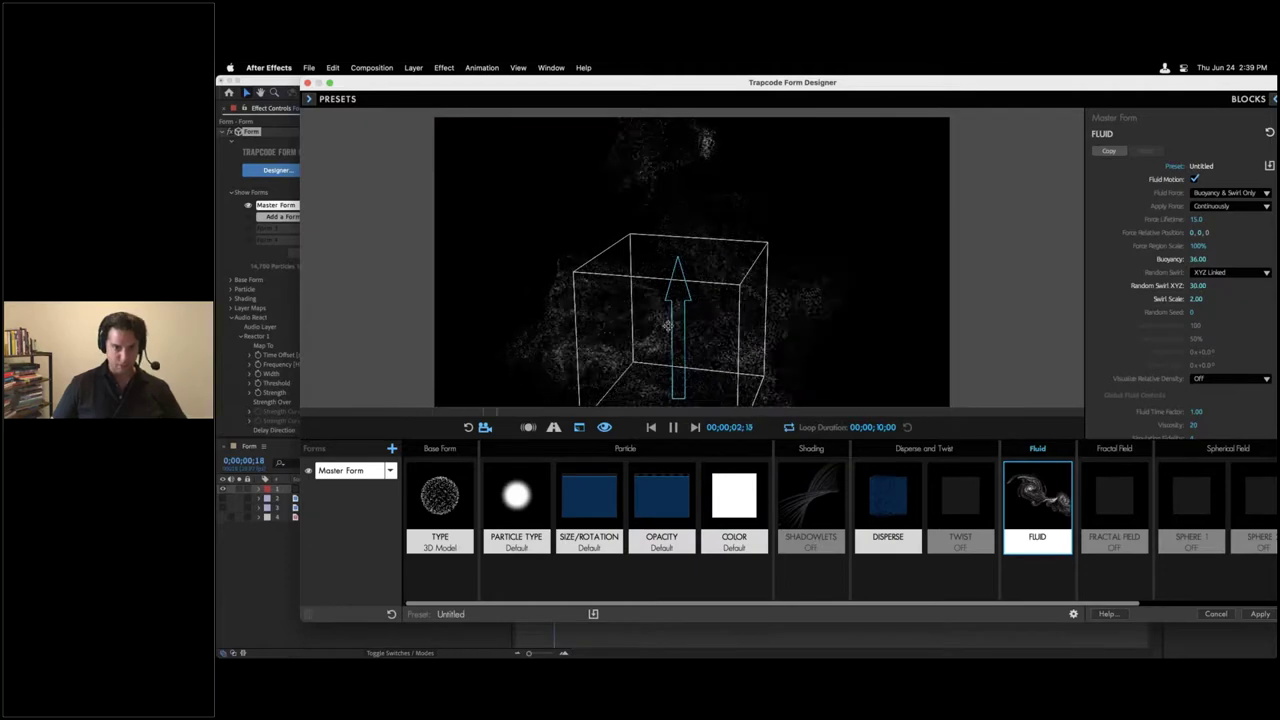
{"action": "left_click", "coordinate": [651, 427]}
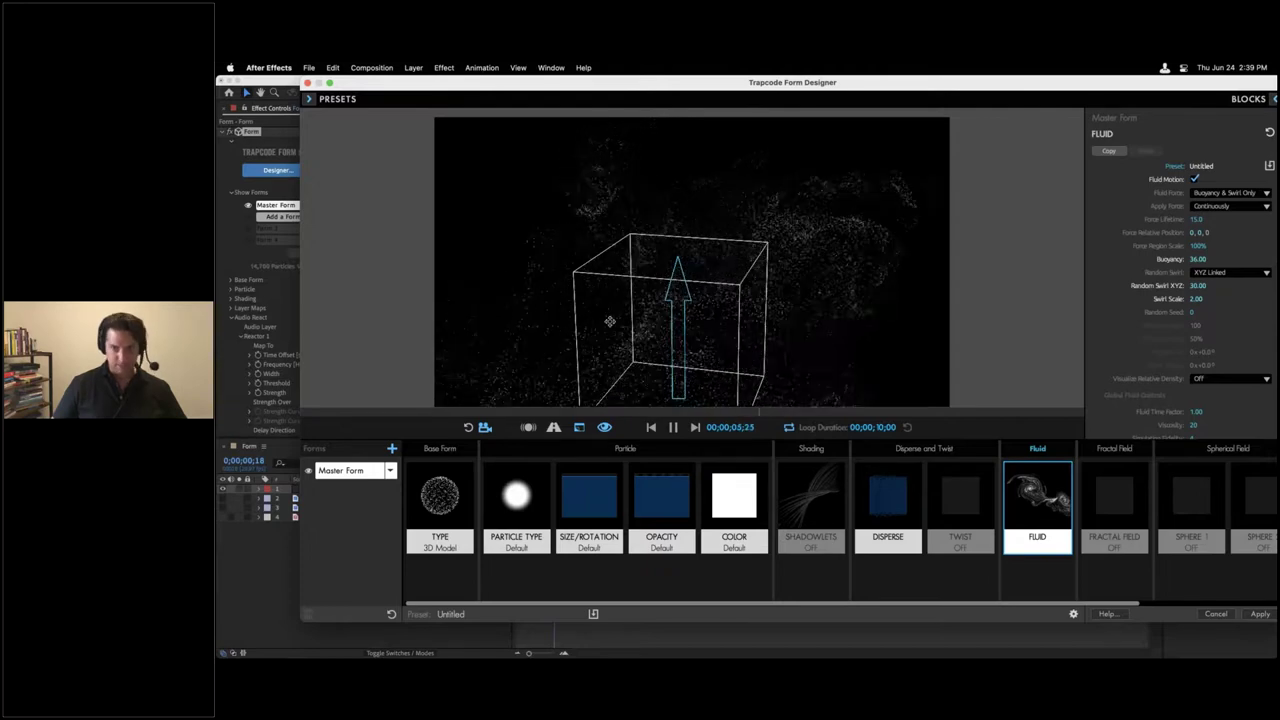
{"action": "left_click", "coordinate": [1200, 298]}
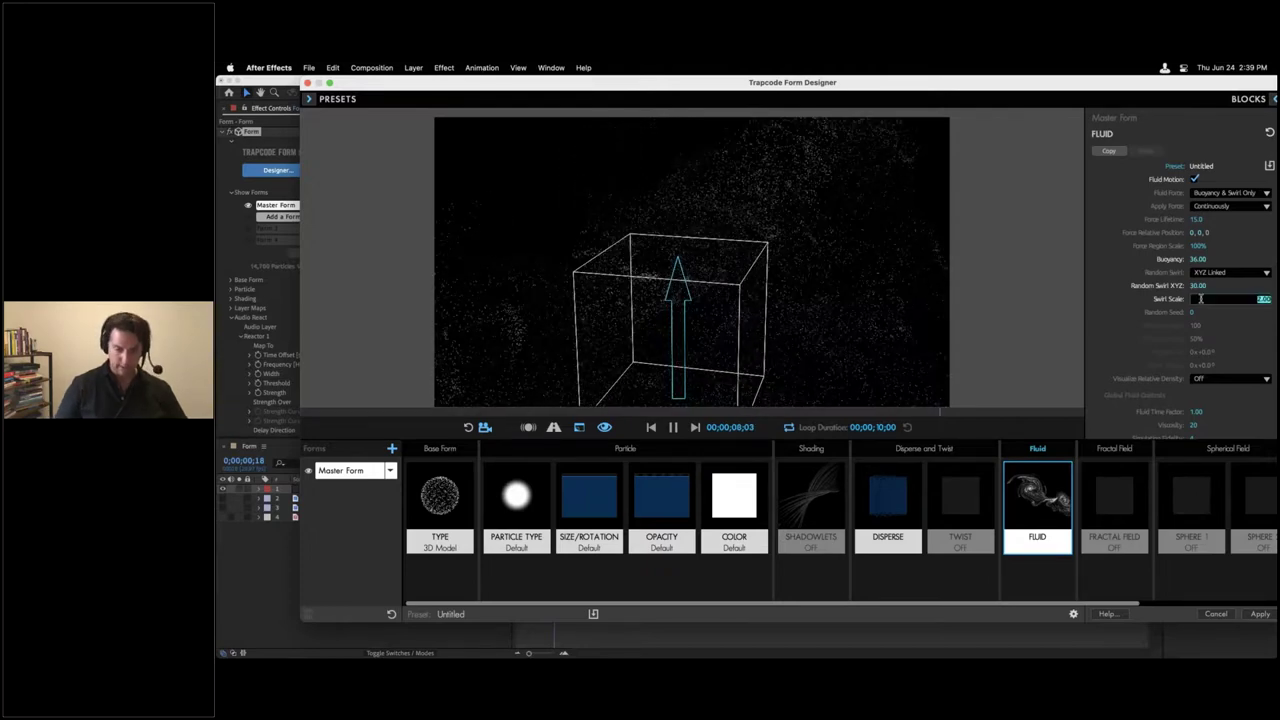
{"action": "type", "text": "20"}
{"action": "key", "text": "Return"}
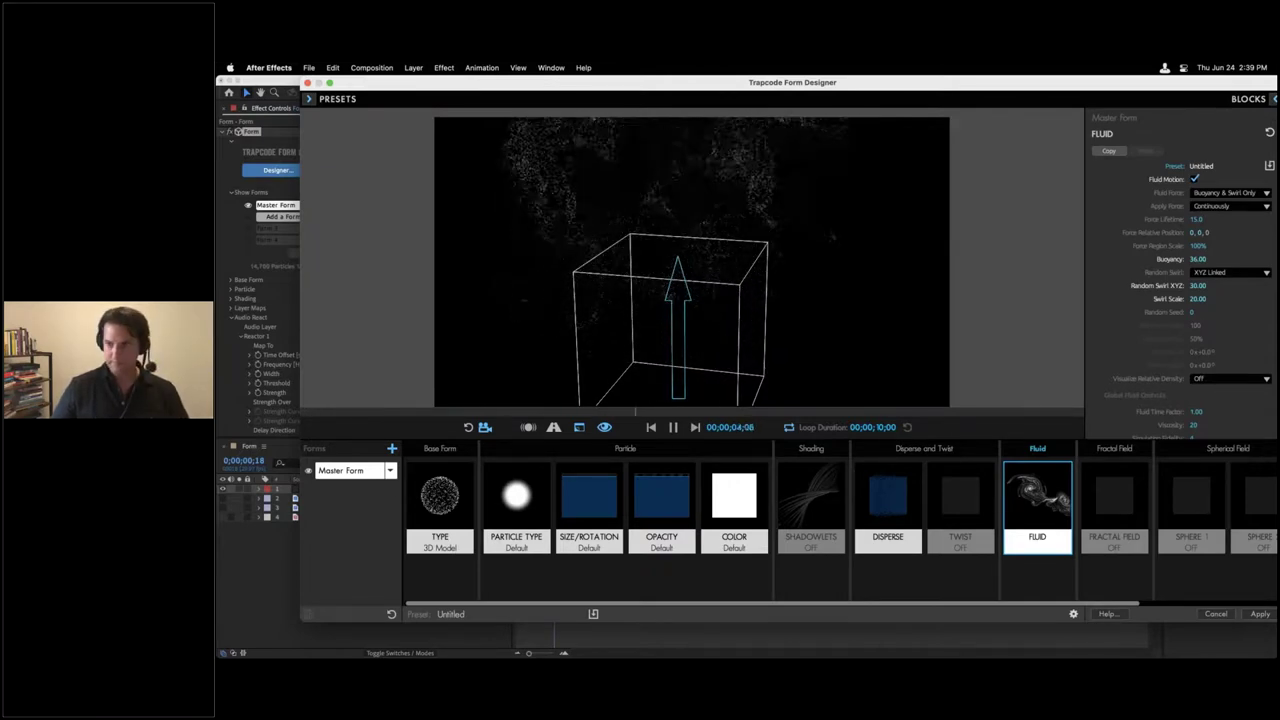
{"action": "left_click", "coordinate": [1262, 298]}
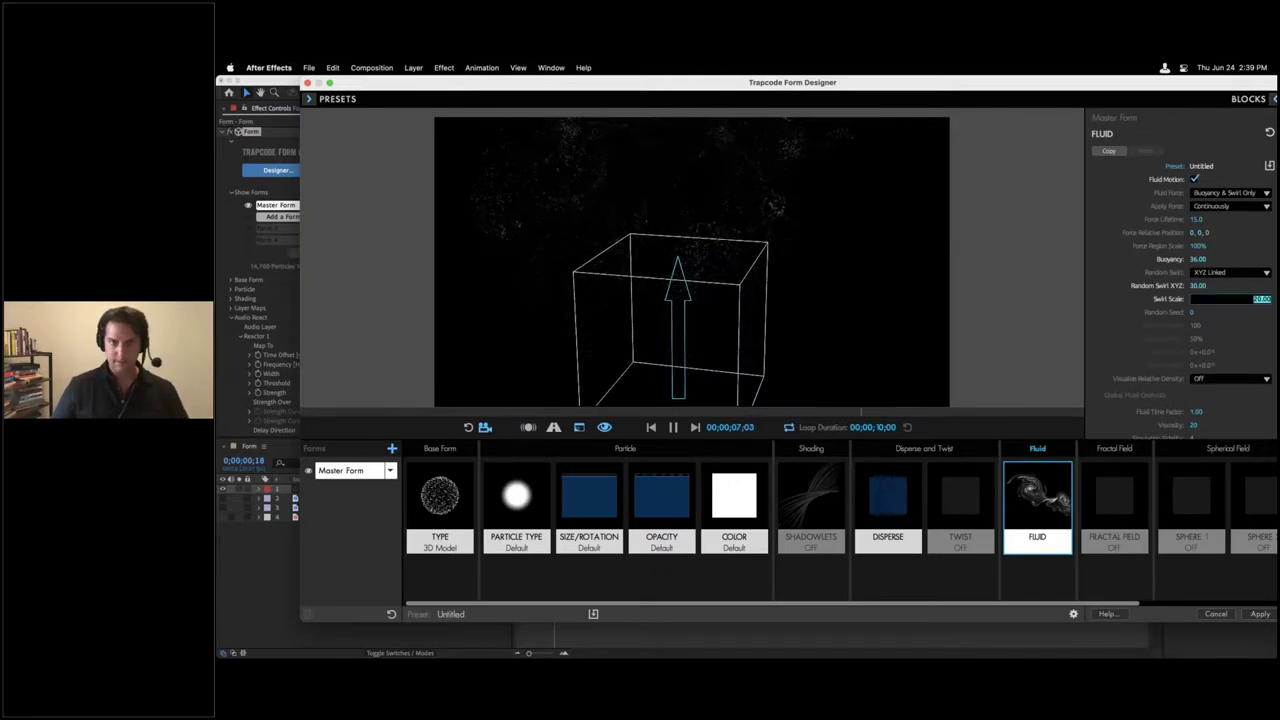
{"action": "type", "text": "30"}
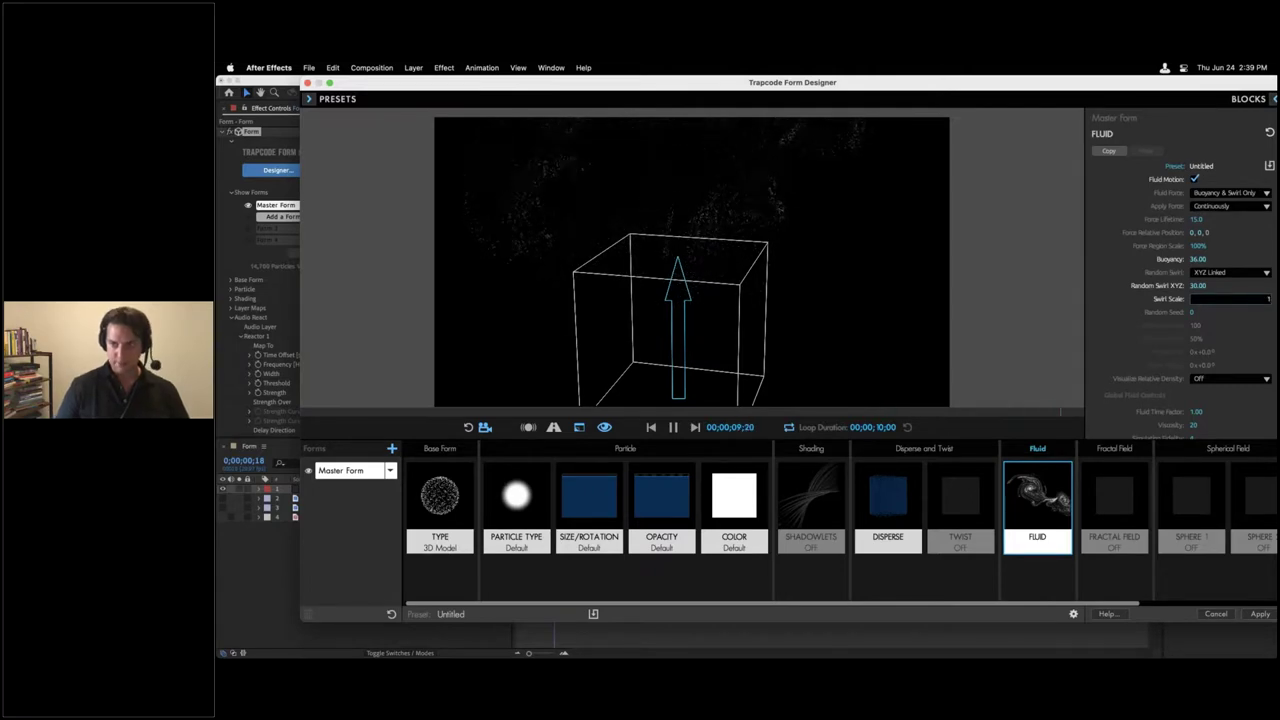
{"action": "key", "text": "Return"}
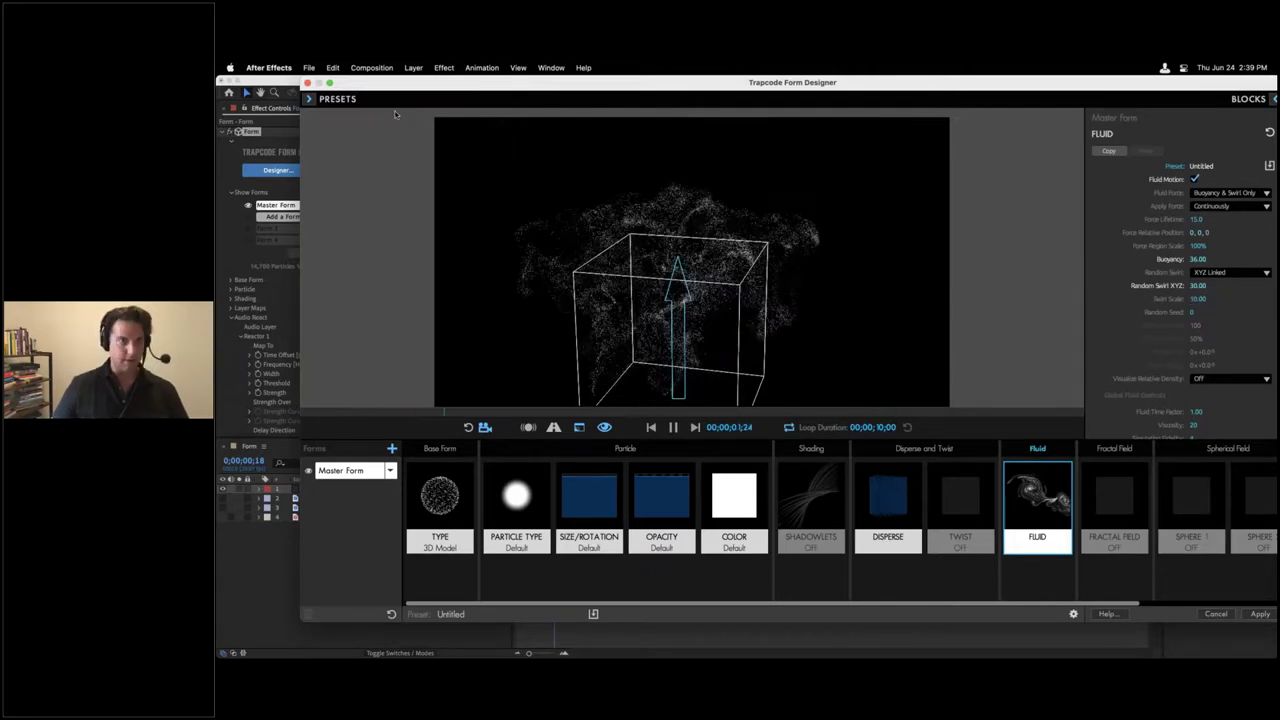
Step: Duplicate the master form as Form 2 and show its base form settings with the preview rewound
{"action": "left_click", "coordinate": [390, 470]}
{"action": "left_click", "coordinate": [416, 491]}
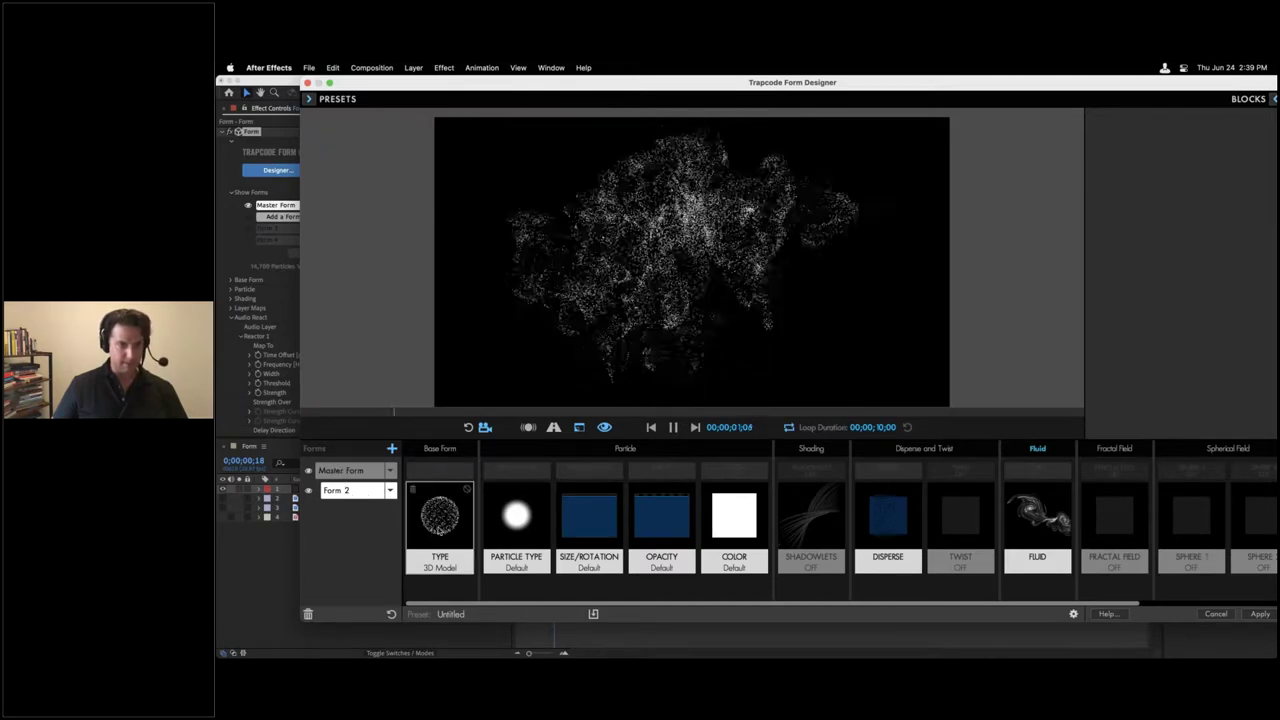
{"action": "left_click", "coordinate": [440, 530]}
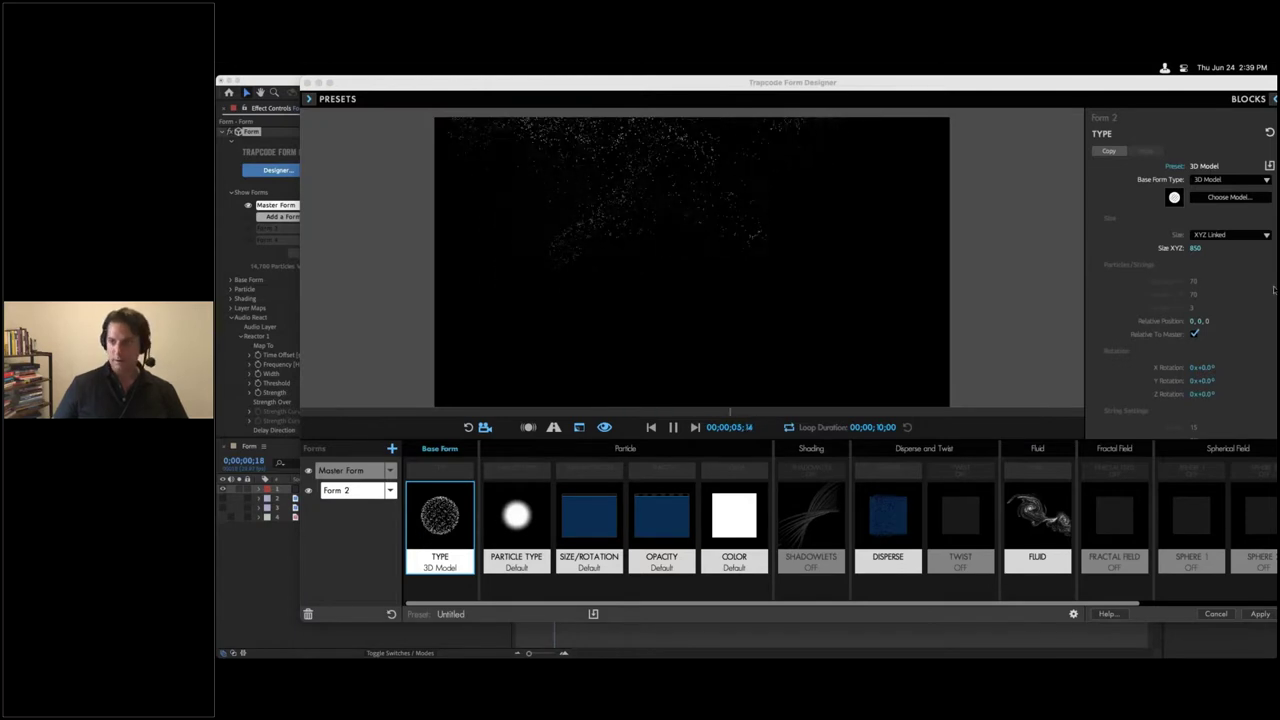
{"action": "left_click", "coordinate": [673, 427]}
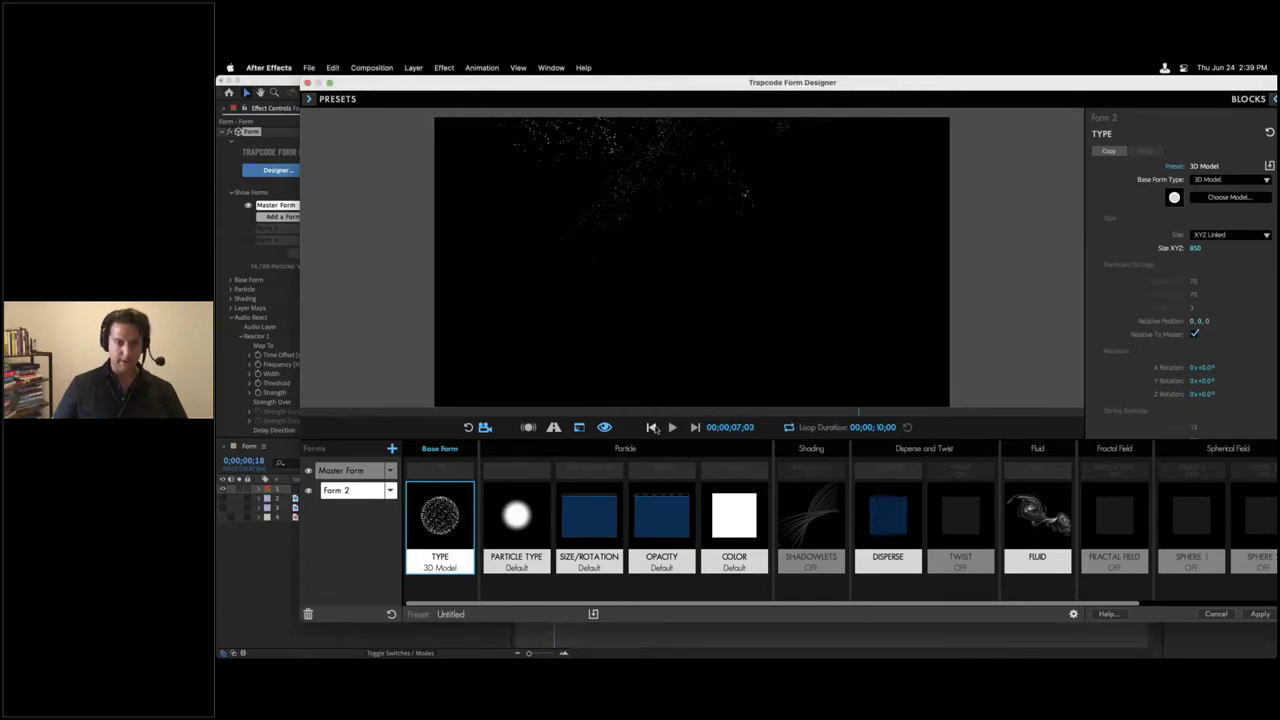
{"action": "left_click", "coordinate": [652, 427]}
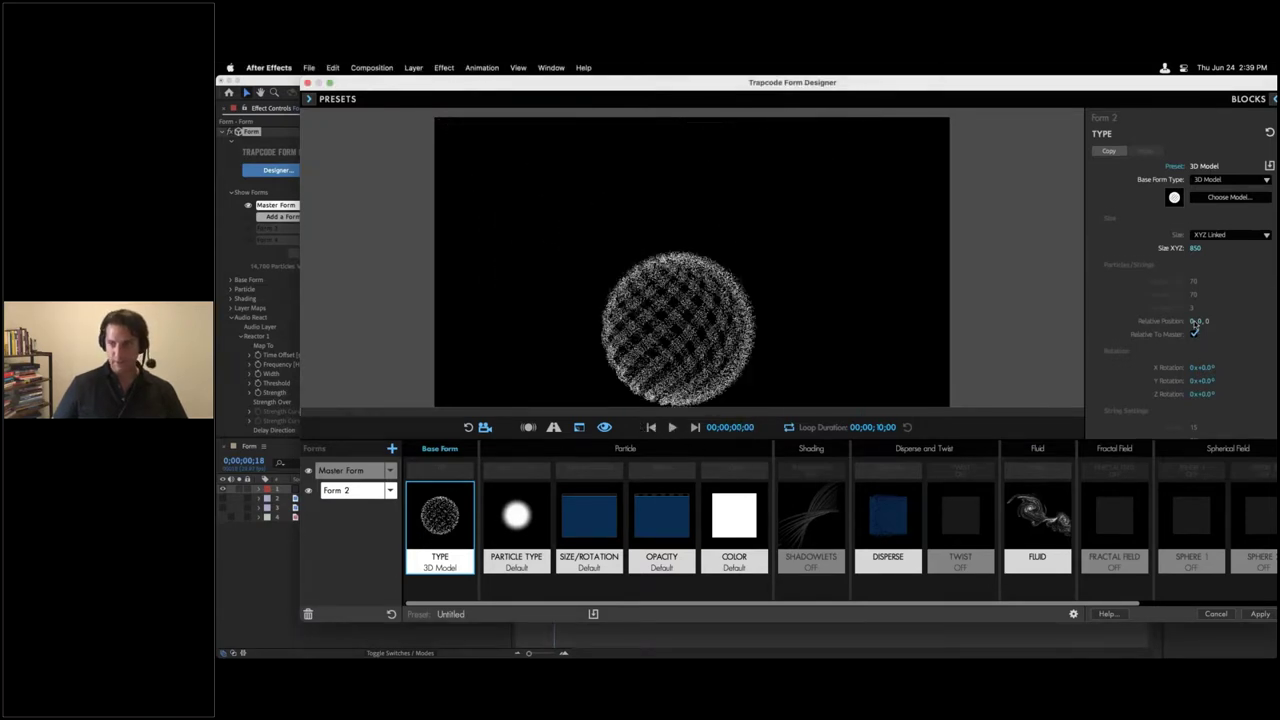
Step: Offset Form 2's Relative Position Y to -750, then to -900
{"action": "left_click_drag", "start_coordinate": [1203, 321], "coordinate": [1155, 321]}
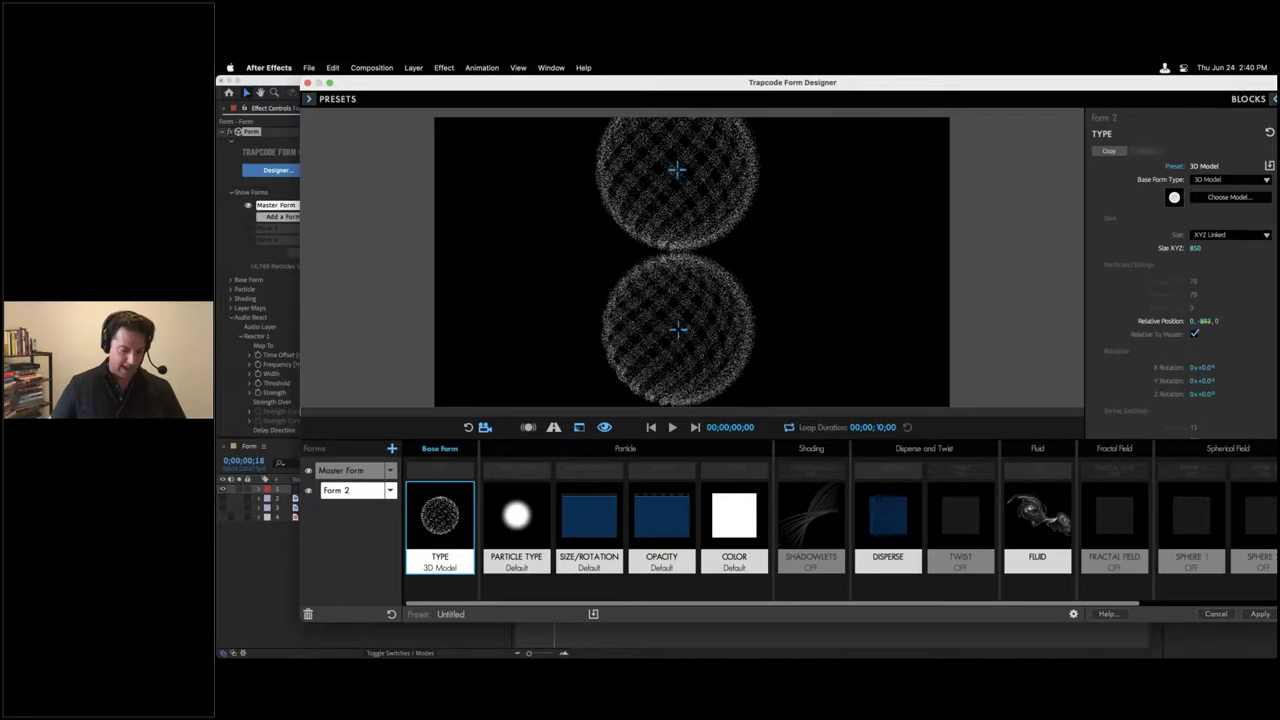
{"action": "left_click", "coordinate": [1203, 321]}
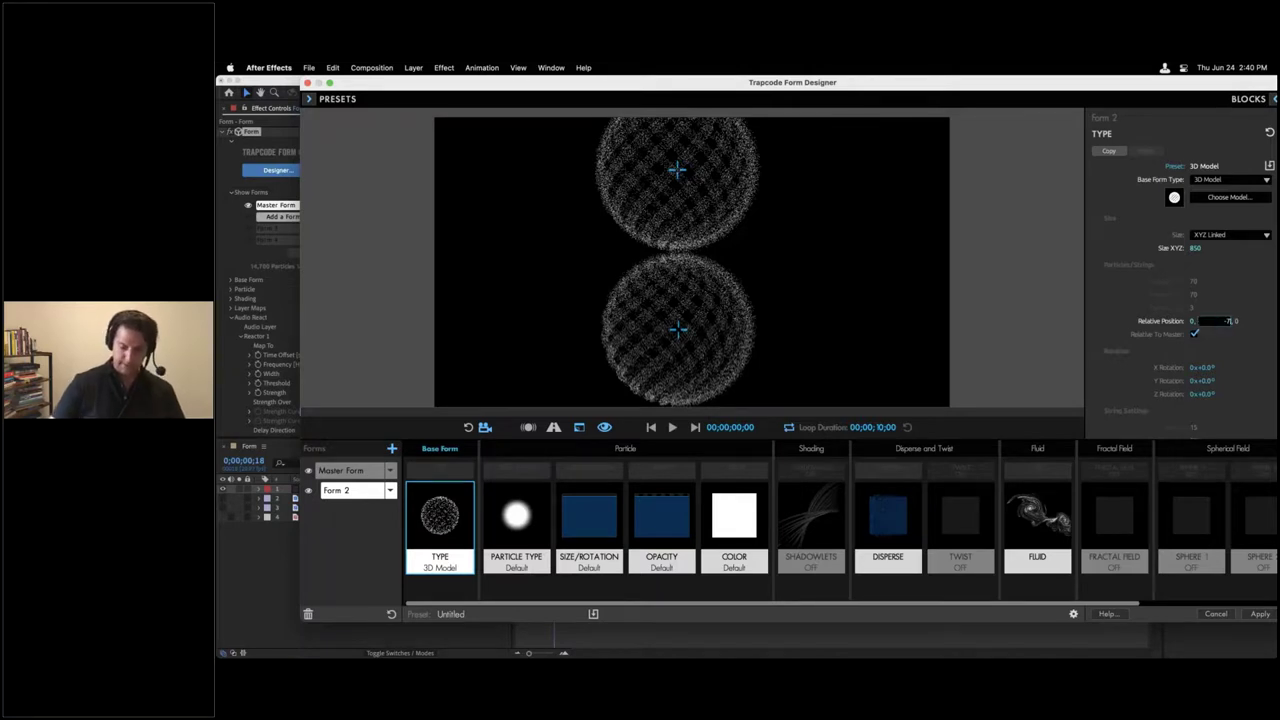
{"action": "key", "text": "Return"}
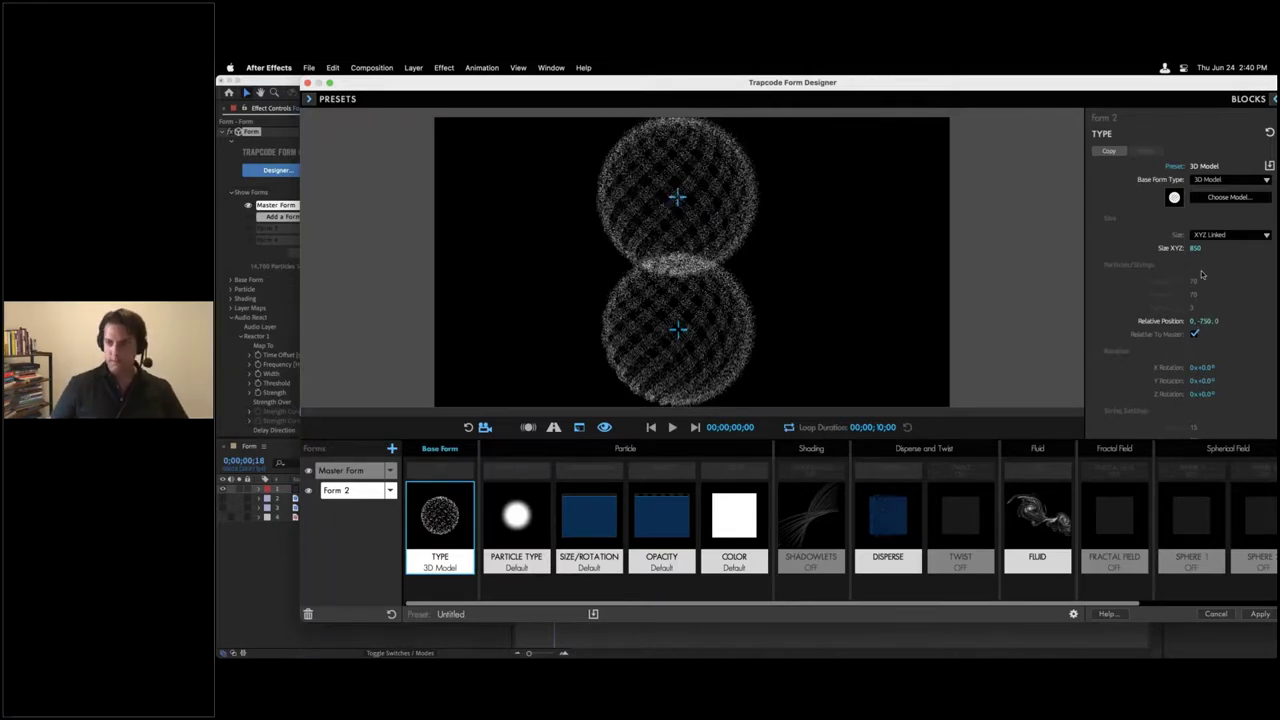
{"action": "left_click", "coordinate": [1205, 321]}
{"action": "key", "text": "BackSpace"}
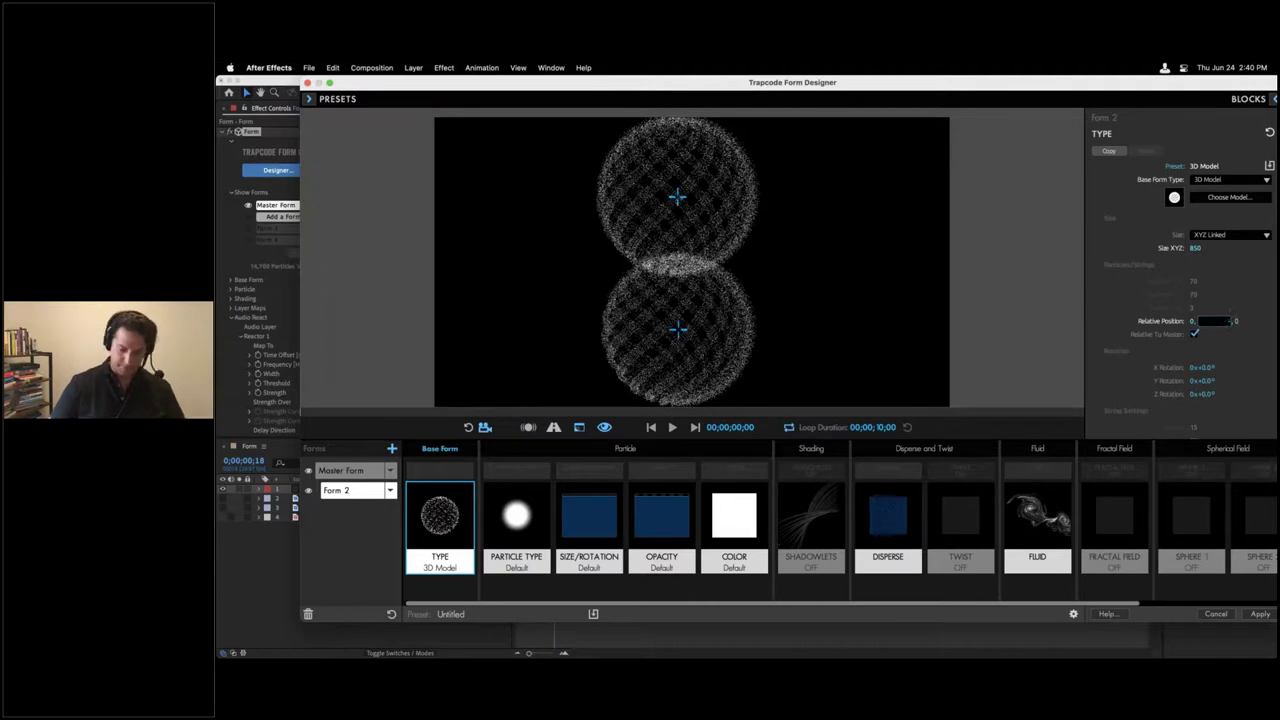
{"action": "key", "text": "Return"}
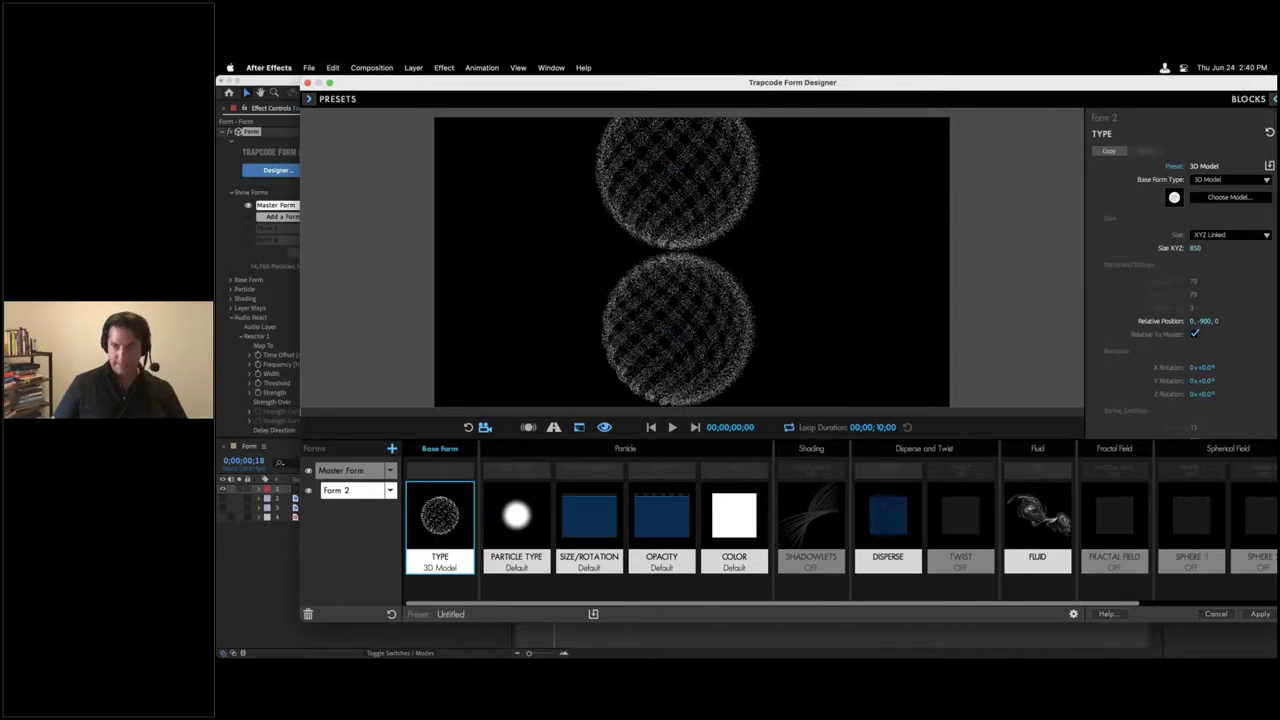
{"action": "left_click", "coordinate": [1230, 197]}
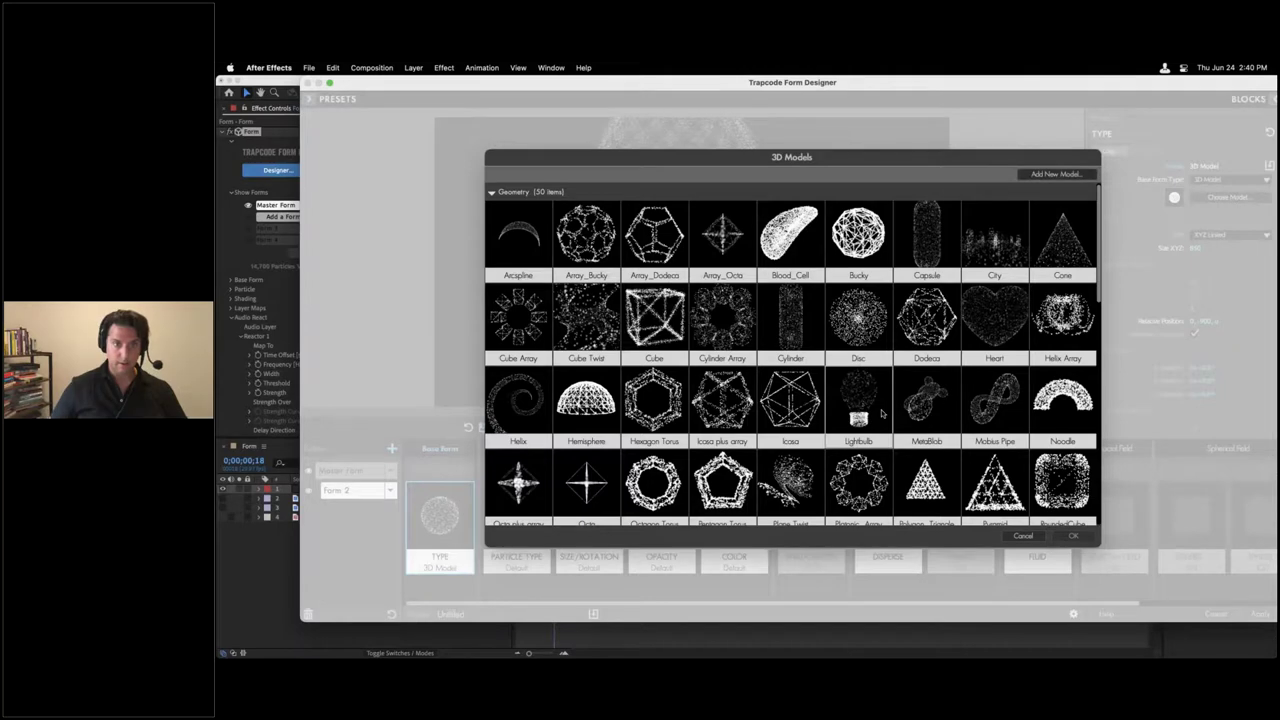
Step: Pick Sphere Array in the 3D Models browser and apply it as Form 2's model
{"action": "scroll", "coordinate": [882, 413], "scroll_direction": "down", "scroll_amount": 5}
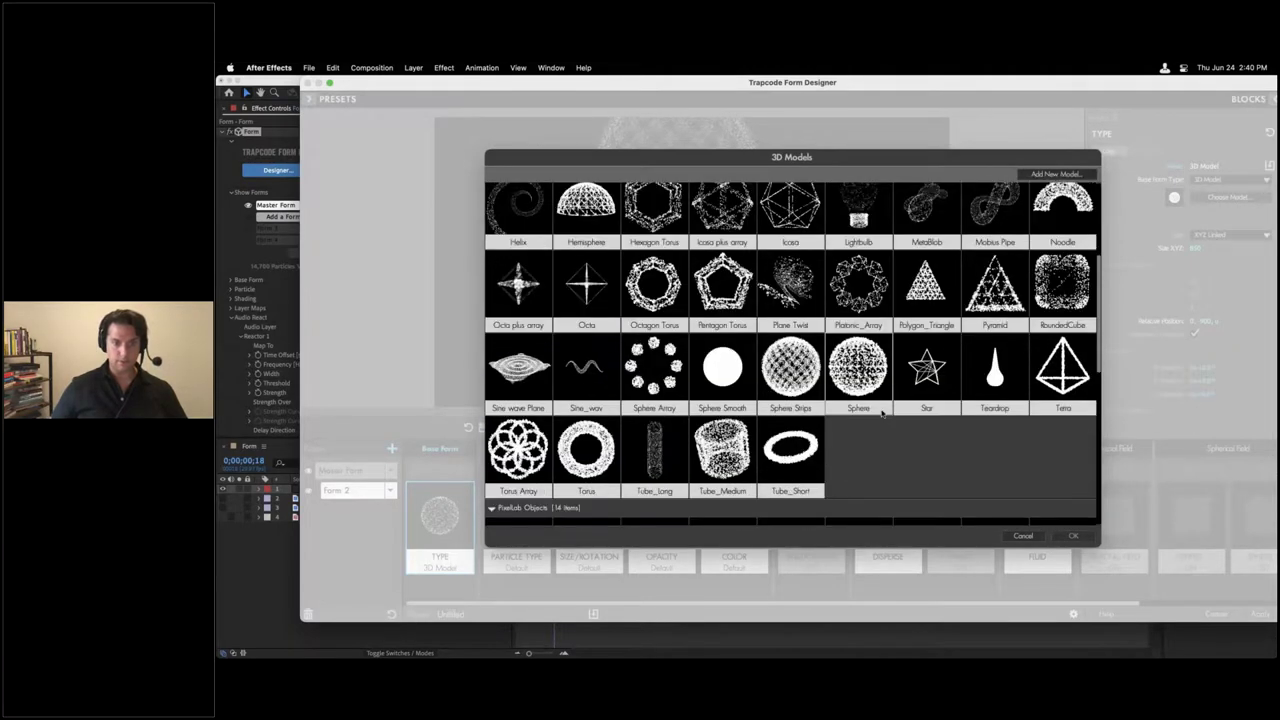
{"action": "scroll", "coordinate": [882, 413], "scroll_direction": "down", "scroll_amount": 2}
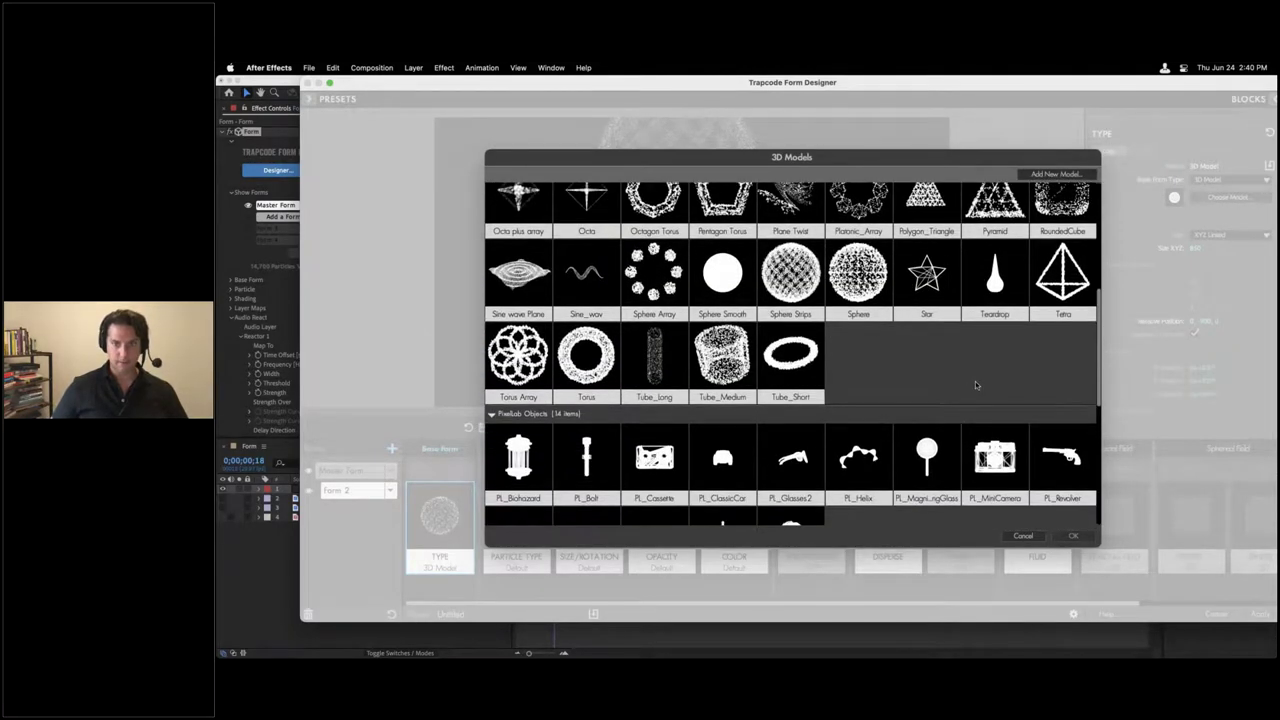
{"action": "scroll", "coordinate": [975, 383], "scroll_direction": "down", "scroll_amount": 2}
{"action": "scroll", "coordinate": [975, 383], "scroll_direction": "up", "scroll_amount": 3}
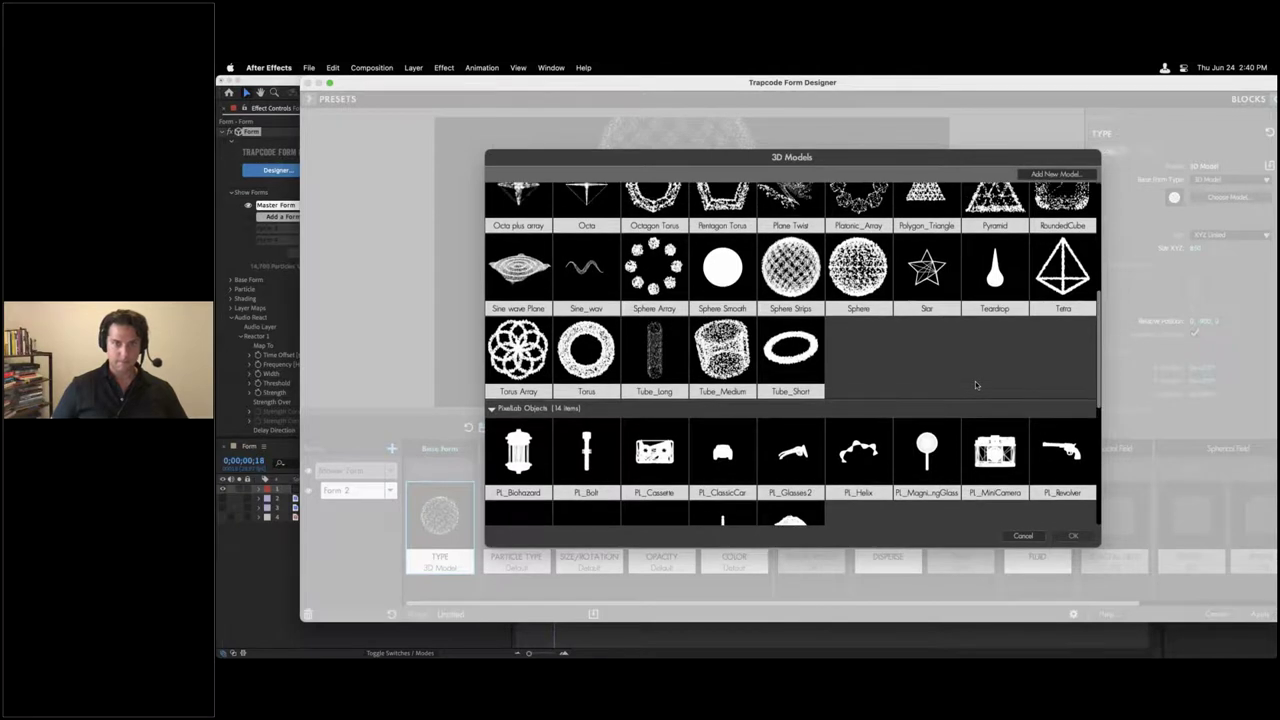
{"action": "scroll", "coordinate": [976, 385], "scroll_direction": "up", "scroll_amount": 4}
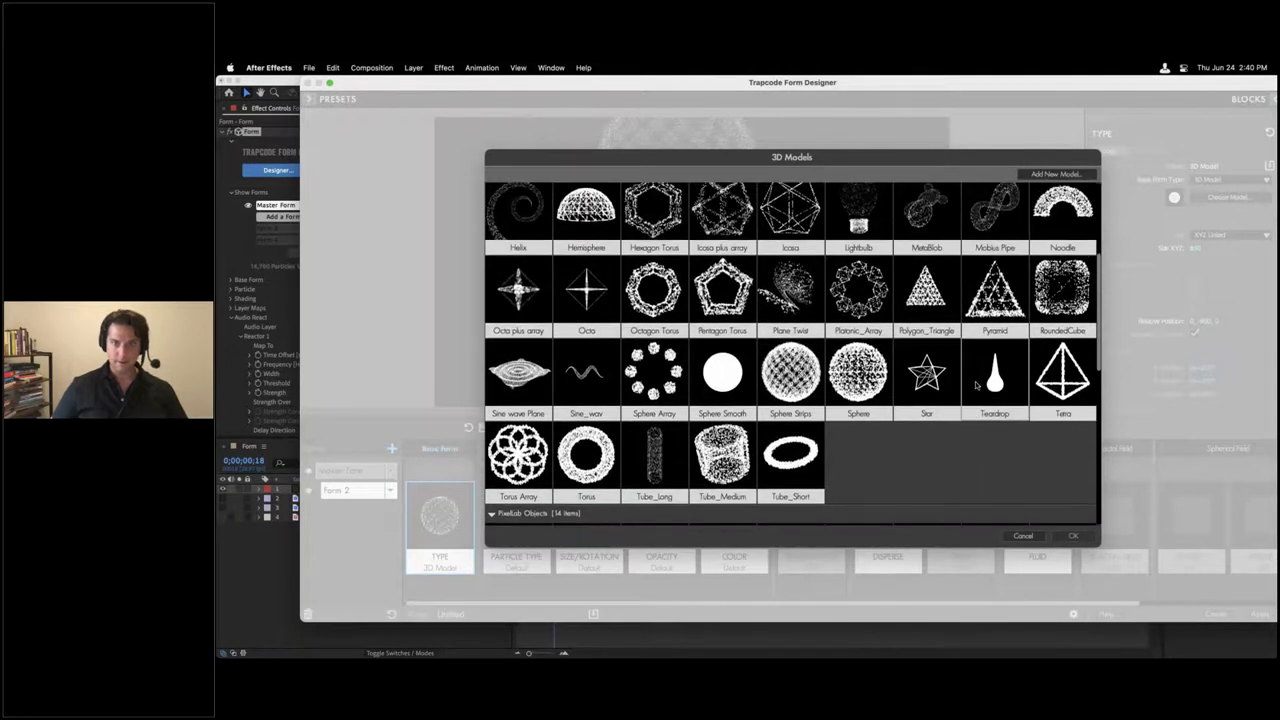
{"action": "scroll", "coordinate": [976, 385], "scroll_direction": "up", "scroll_amount": 1}
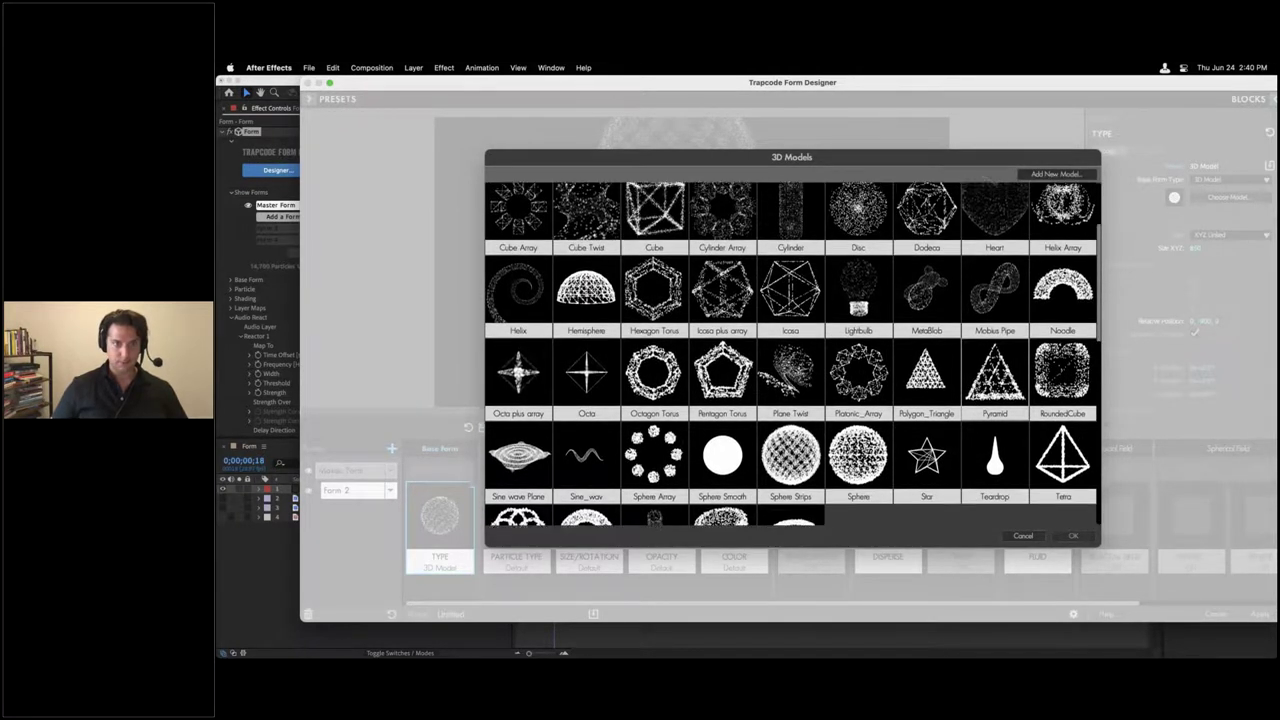
{"action": "scroll", "coordinate": [976, 385], "scroll_direction": "up", "scroll_amount": 2}
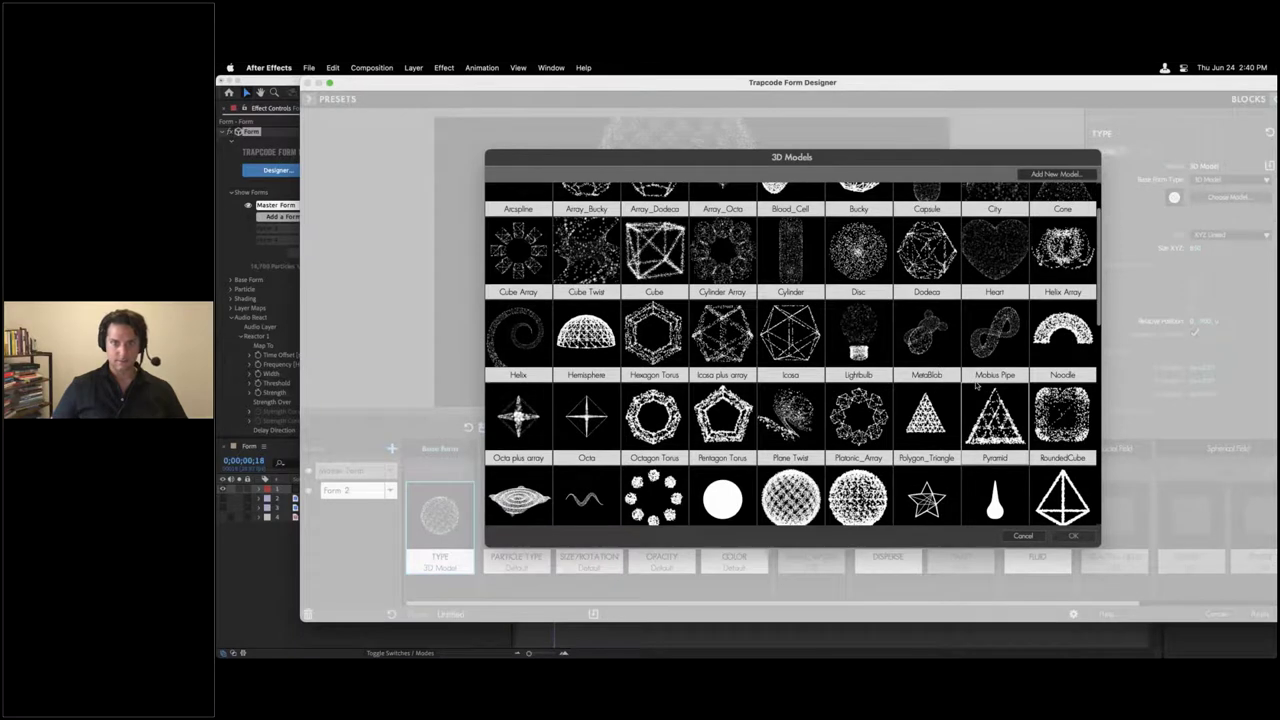
{"action": "scroll", "coordinate": [976, 386], "scroll_direction": "down", "scroll_amount": 2}
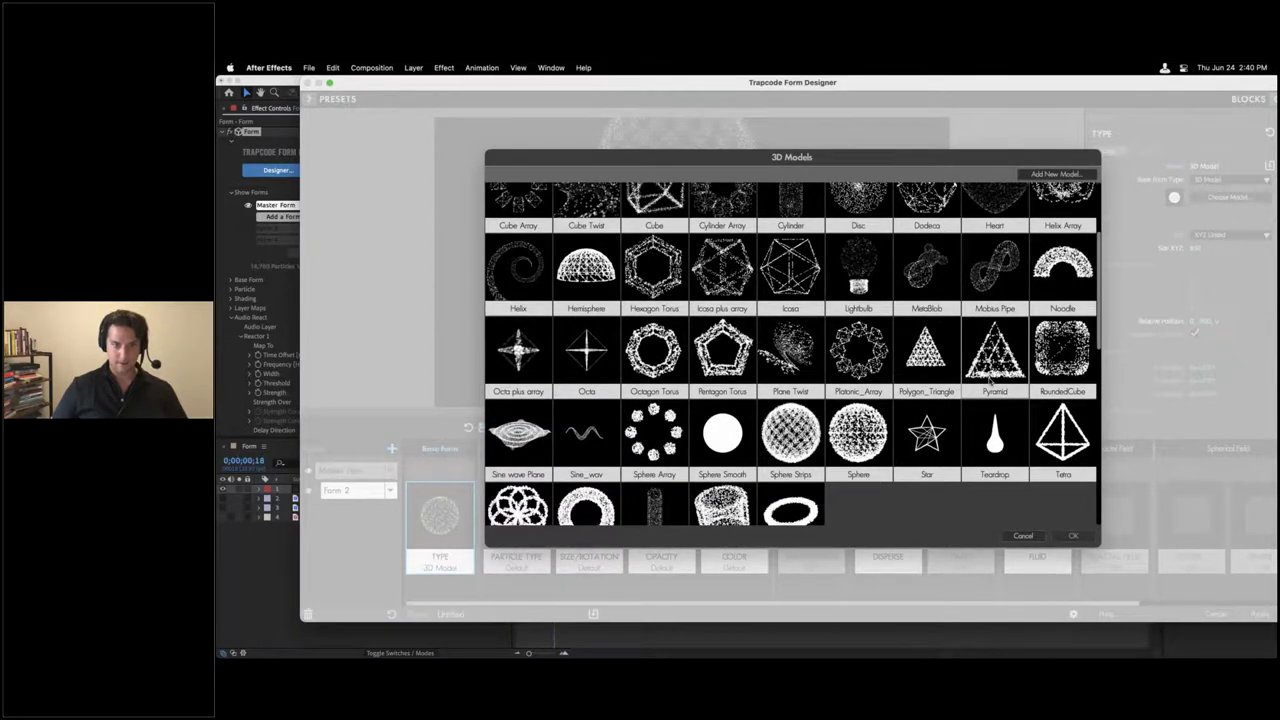
{"action": "scroll", "coordinate": [990, 378], "scroll_direction": "down", "scroll_amount": 1}
{"action": "left_click", "coordinate": [654, 432]}
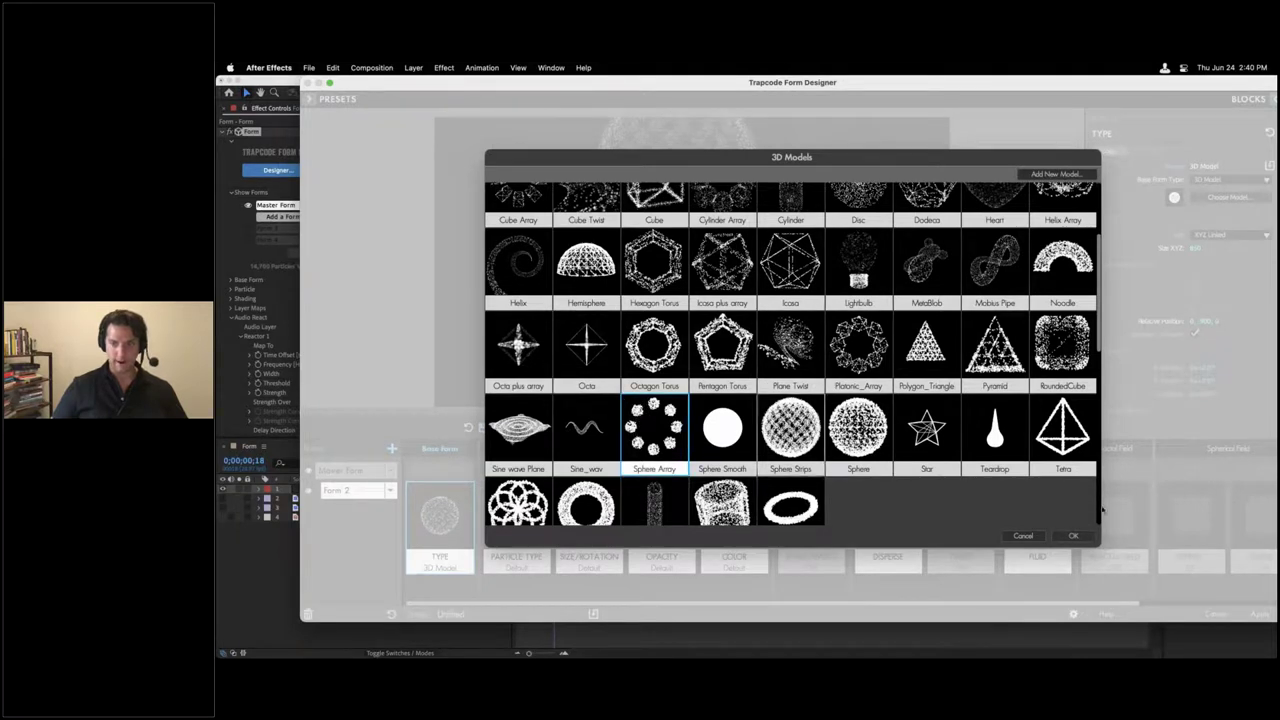
{"action": "left_click", "coordinate": [1073, 537]}
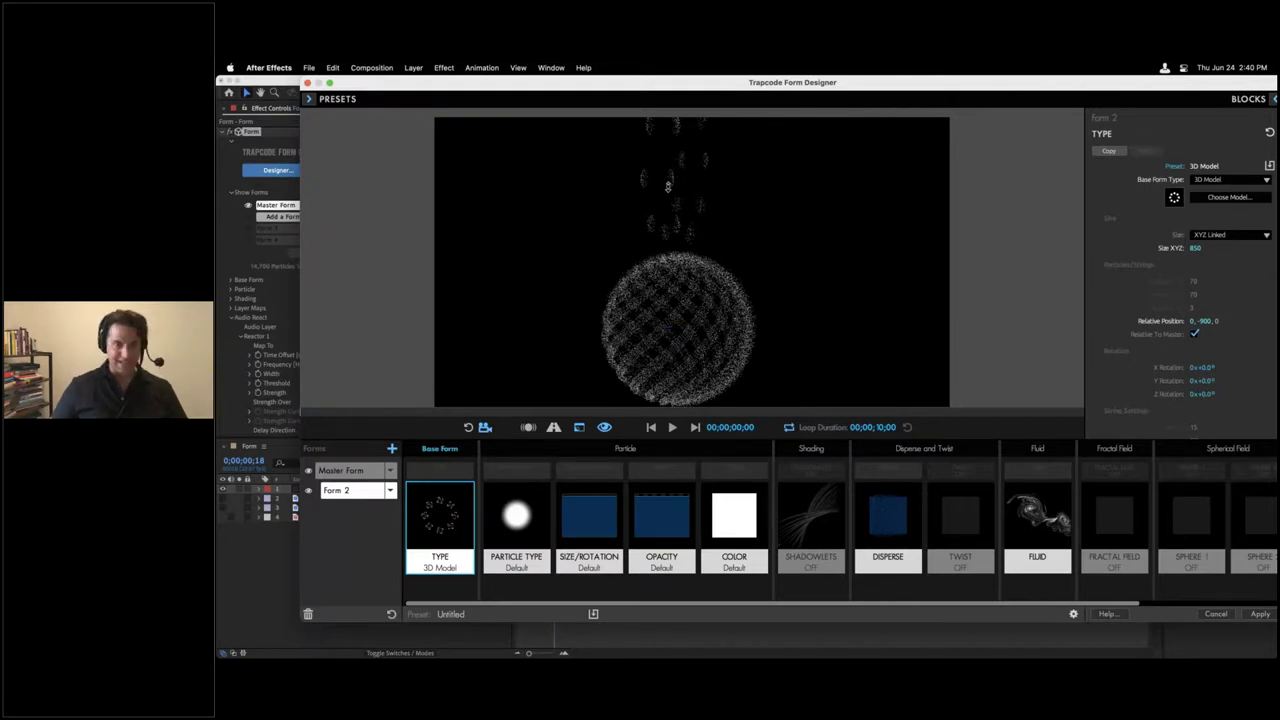
Step: Set Form 2's fluid Buoyancy to -80
{"action": "left_click_drag", "start_coordinate": [657, 187], "coordinate": [717, 190]}
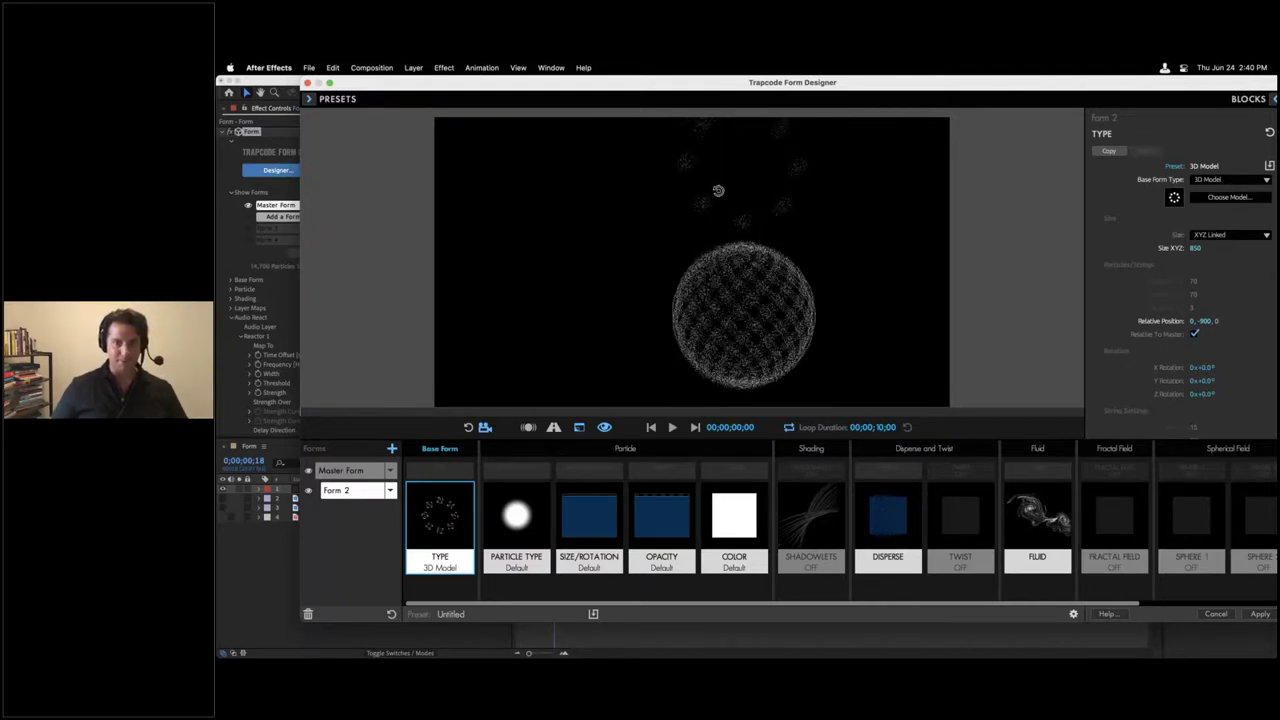
{"action": "left_click_drag", "start_coordinate": [735, 194], "coordinate": [608, 195]}
{"action": "left_click", "coordinate": [1042, 525]}
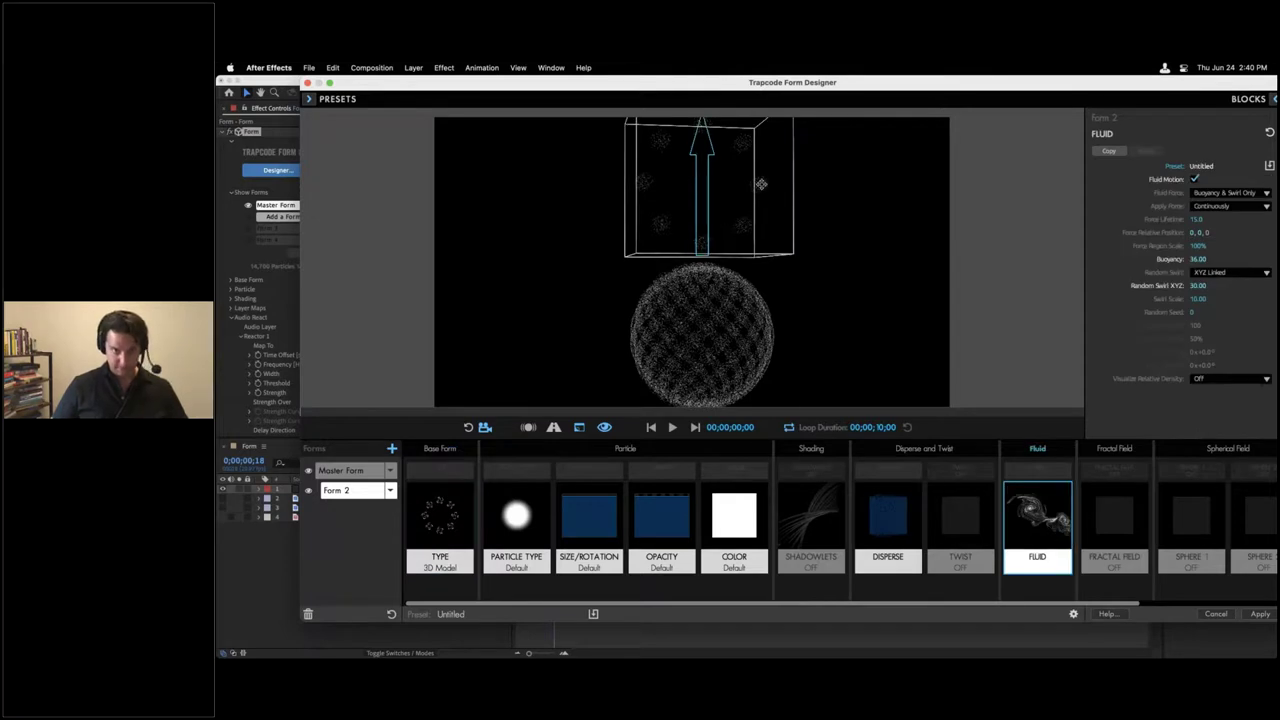
{"action": "left_click", "coordinate": [1207, 259]}
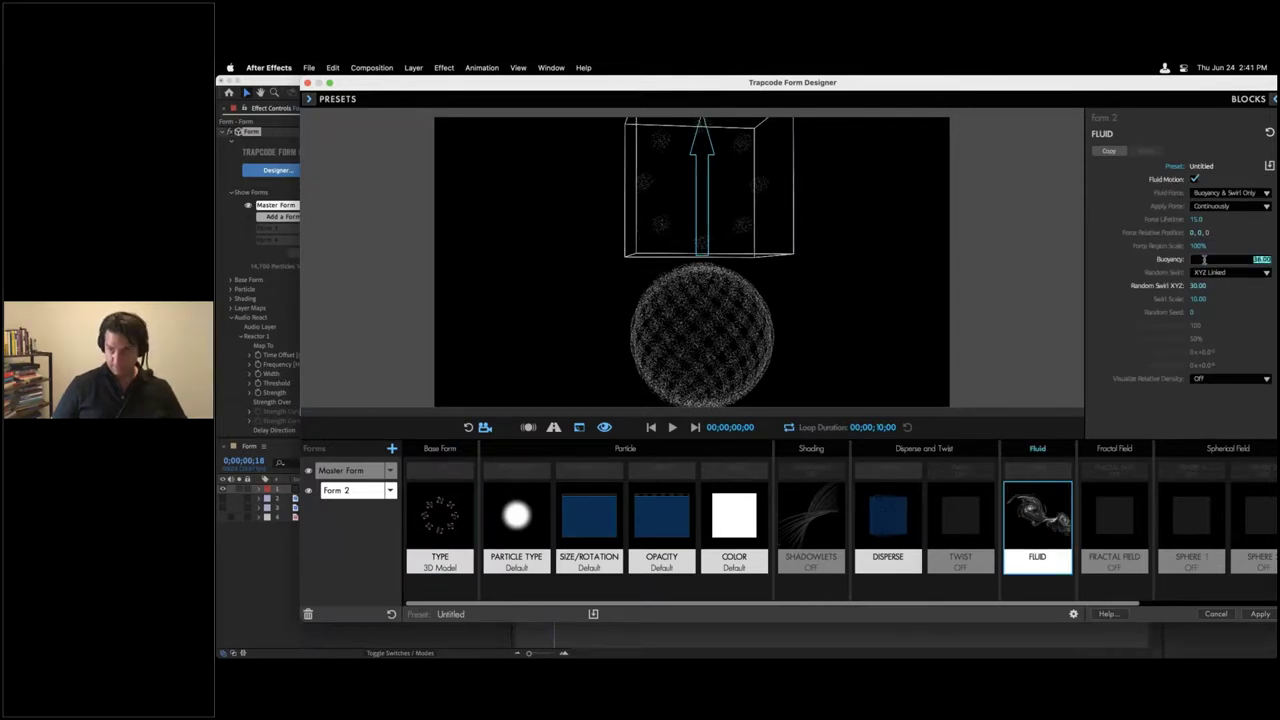
{"action": "type", "text": "-80"}
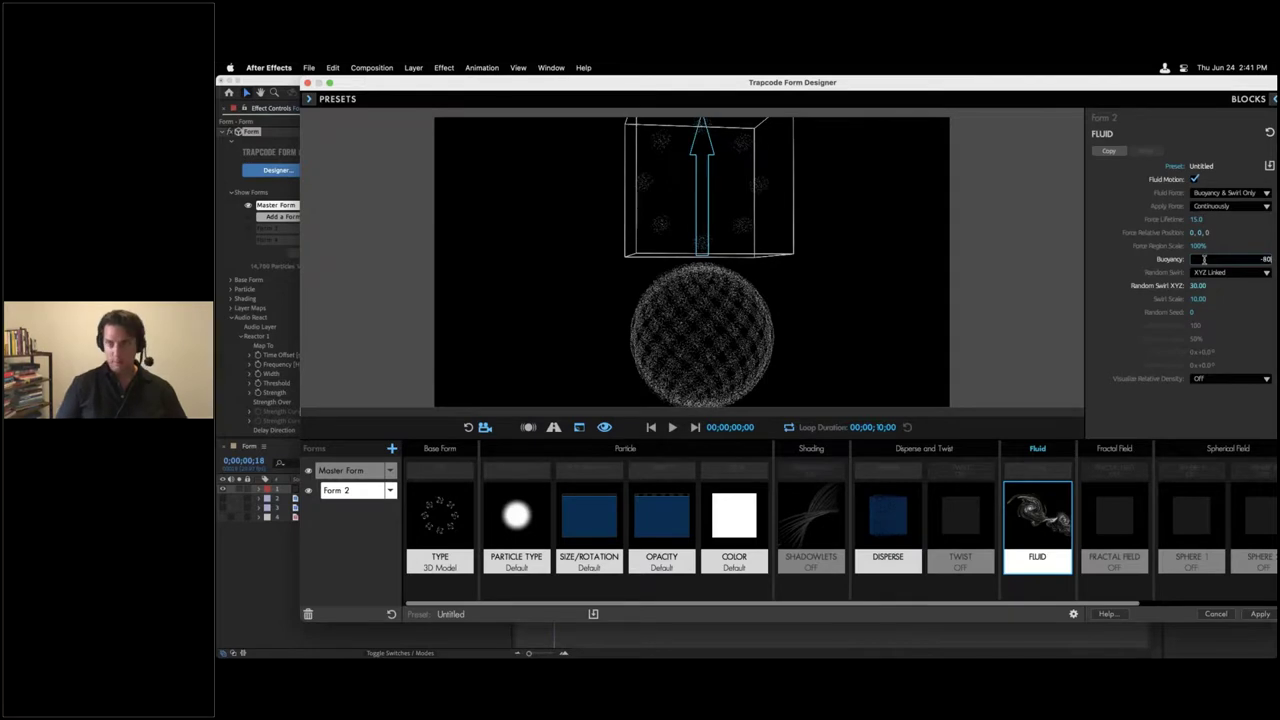
{"action": "key", "text": "Return"}
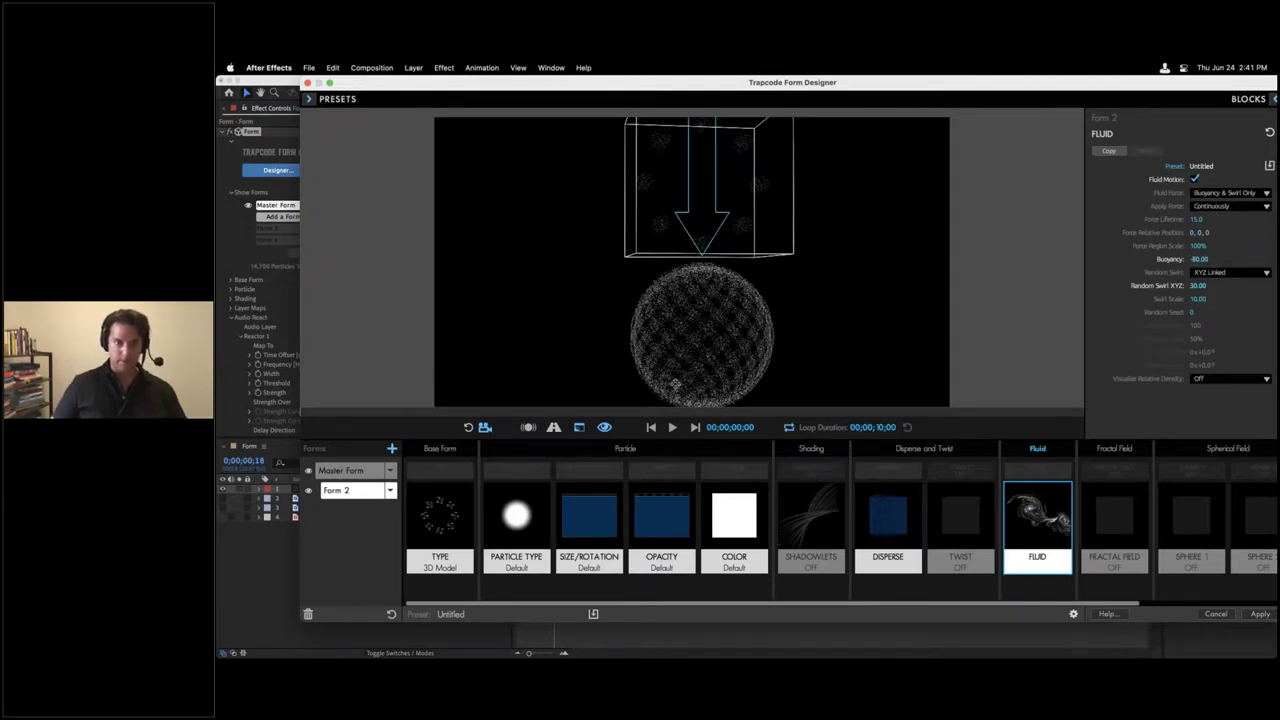
Step: Preview the sinking particles and push Buoyancy further down to -183
{"action": "left_click", "coordinate": [673, 427]}
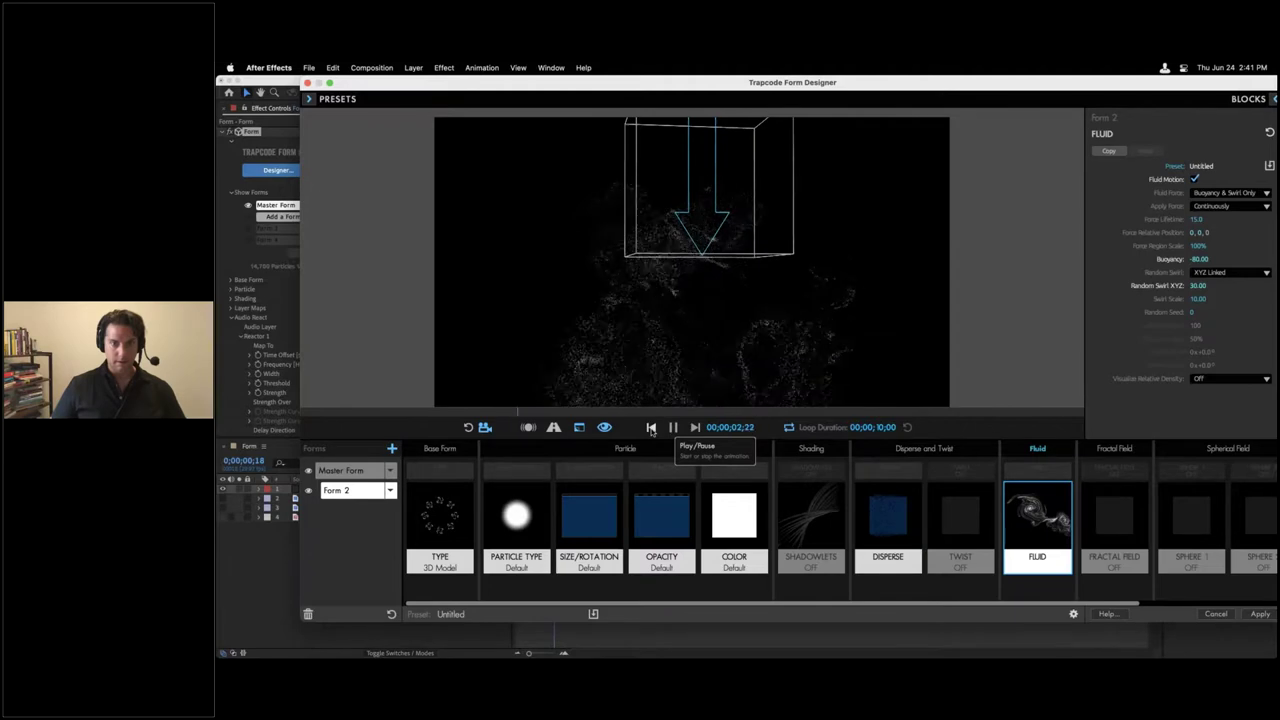
{"action": "left_click", "coordinate": [651, 427]}
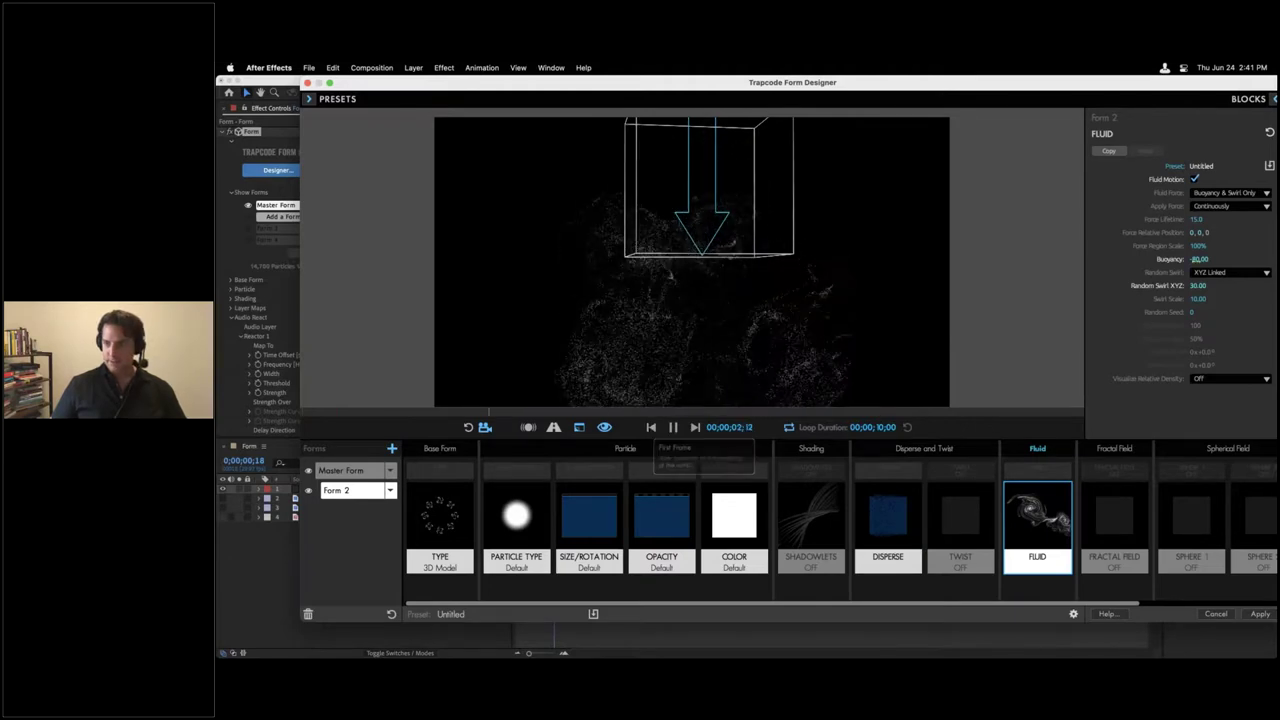
{"action": "left_click", "coordinate": [651, 427]}
{"action": "left_click_drag", "start_coordinate": [1196, 259], "coordinate": [1150, 259]}
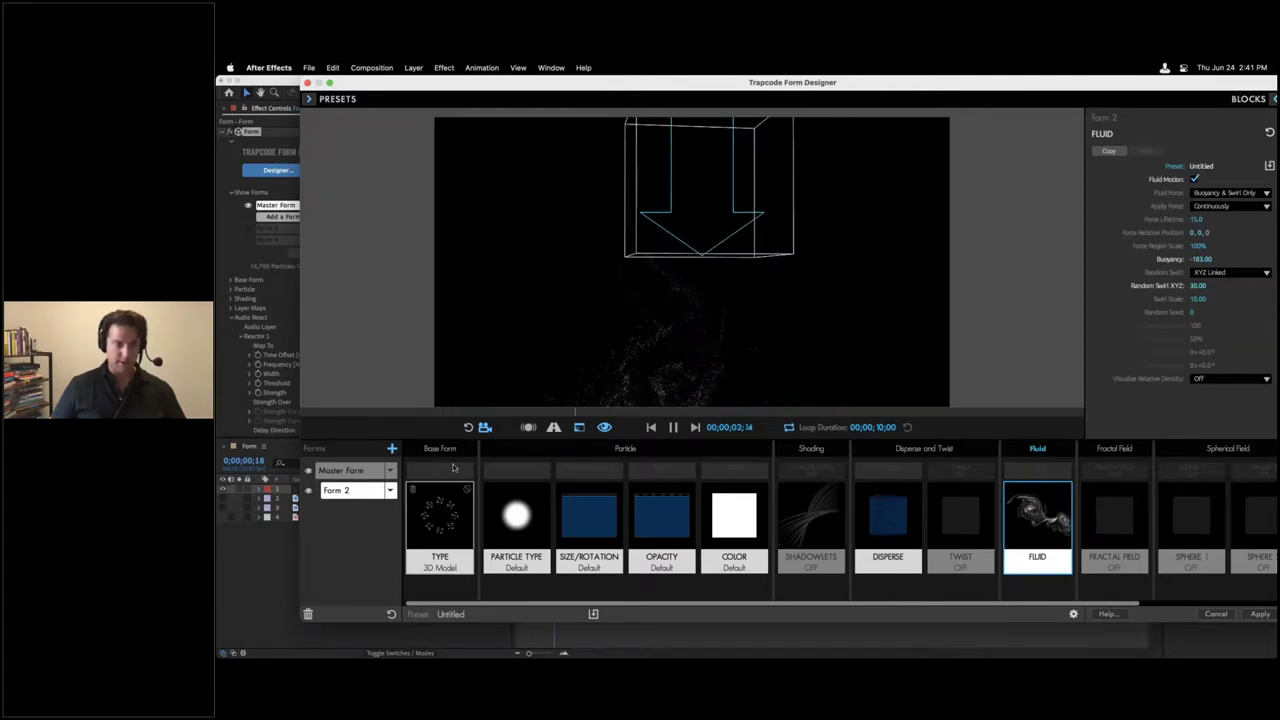
{"action": "left_click", "coordinate": [440, 520]}
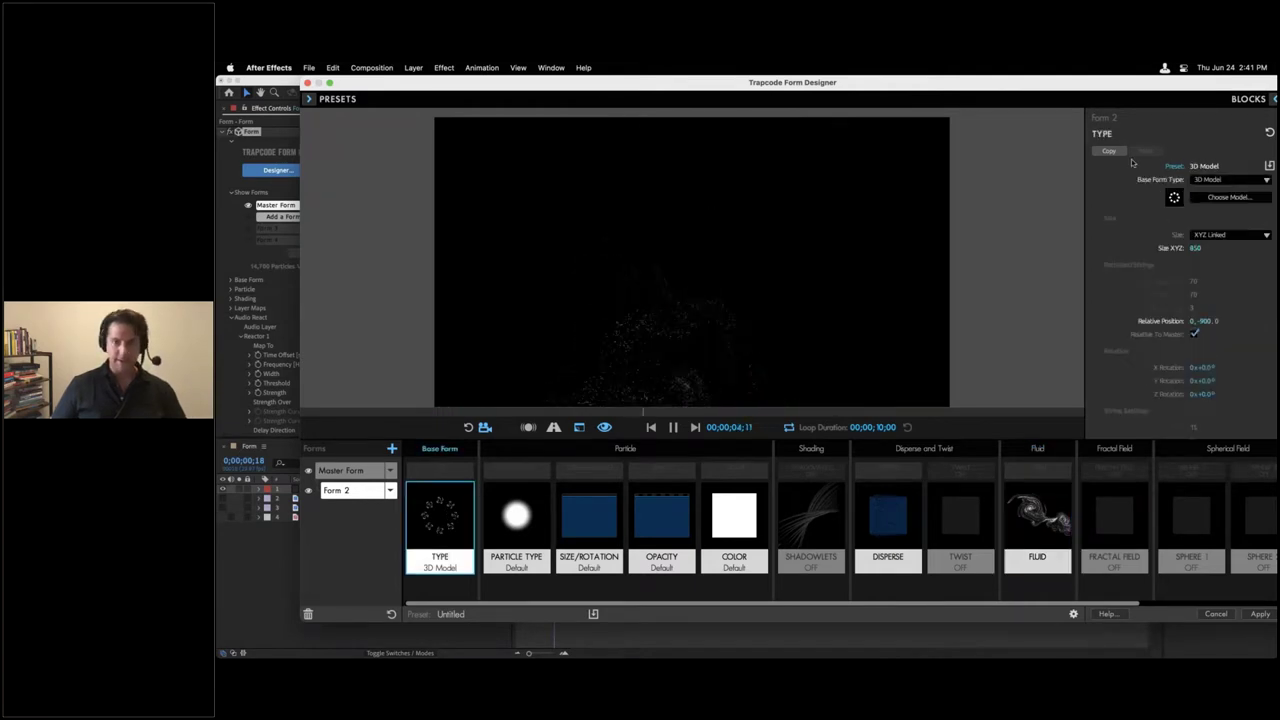
Step: Switch Form 2 to the Hemisphere model and raise its Particle Density to 38%
{"action": "left_click", "coordinate": [1229, 197]}
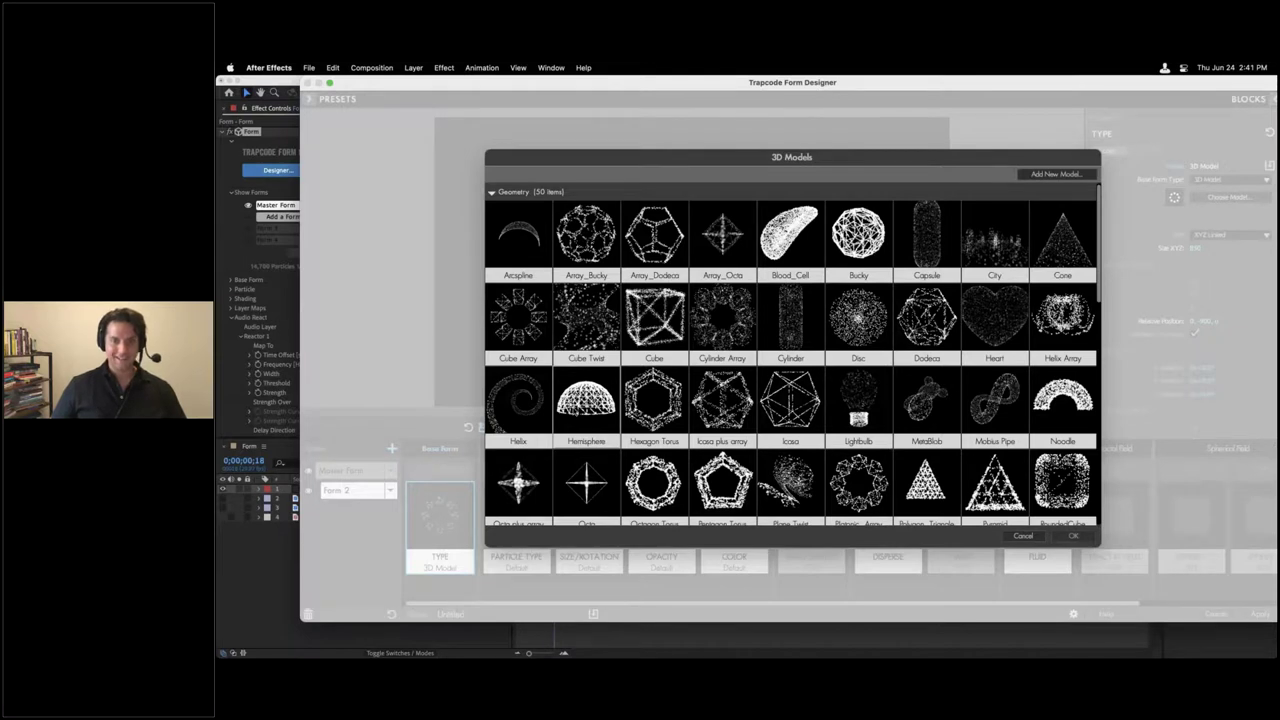
{"action": "left_click", "coordinate": [1073, 537]}
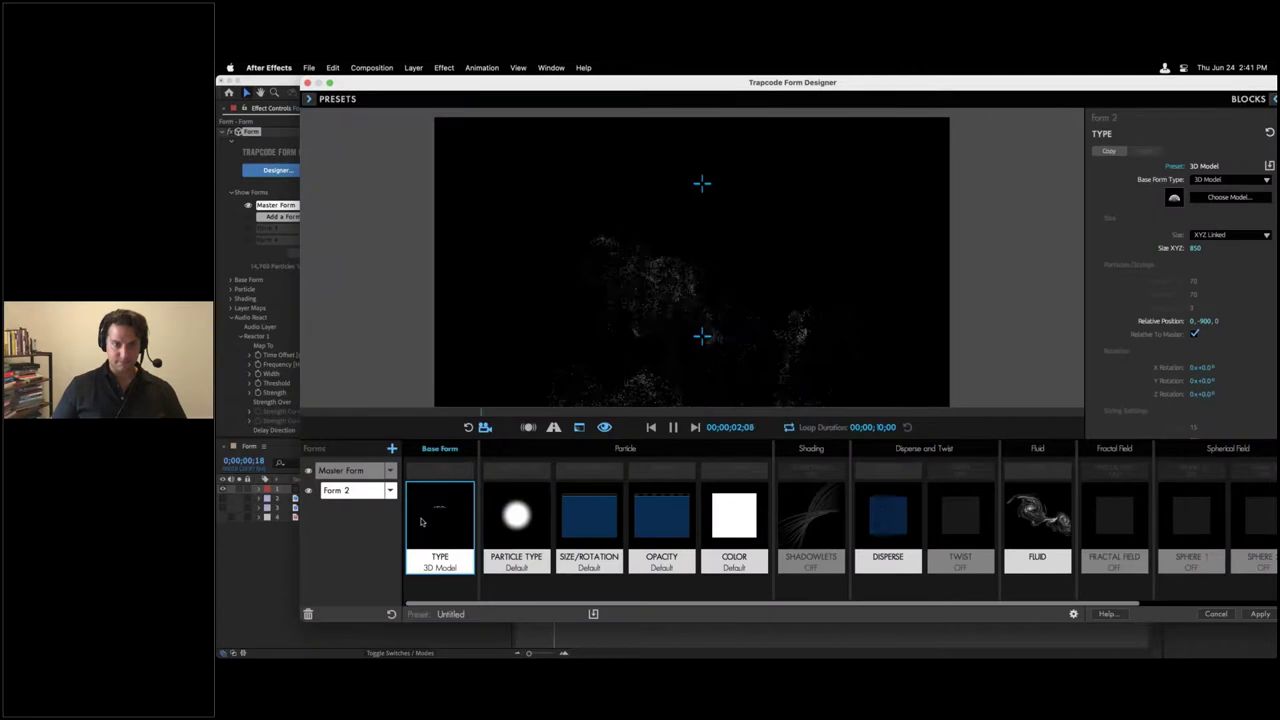
{"action": "scroll", "coordinate": [1115, 326], "scroll_direction": "down", "scroll_amount": 2}
{"action": "scroll", "coordinate": [1115, 326], "scroll_direction": "down", "scroll_amount": 8}
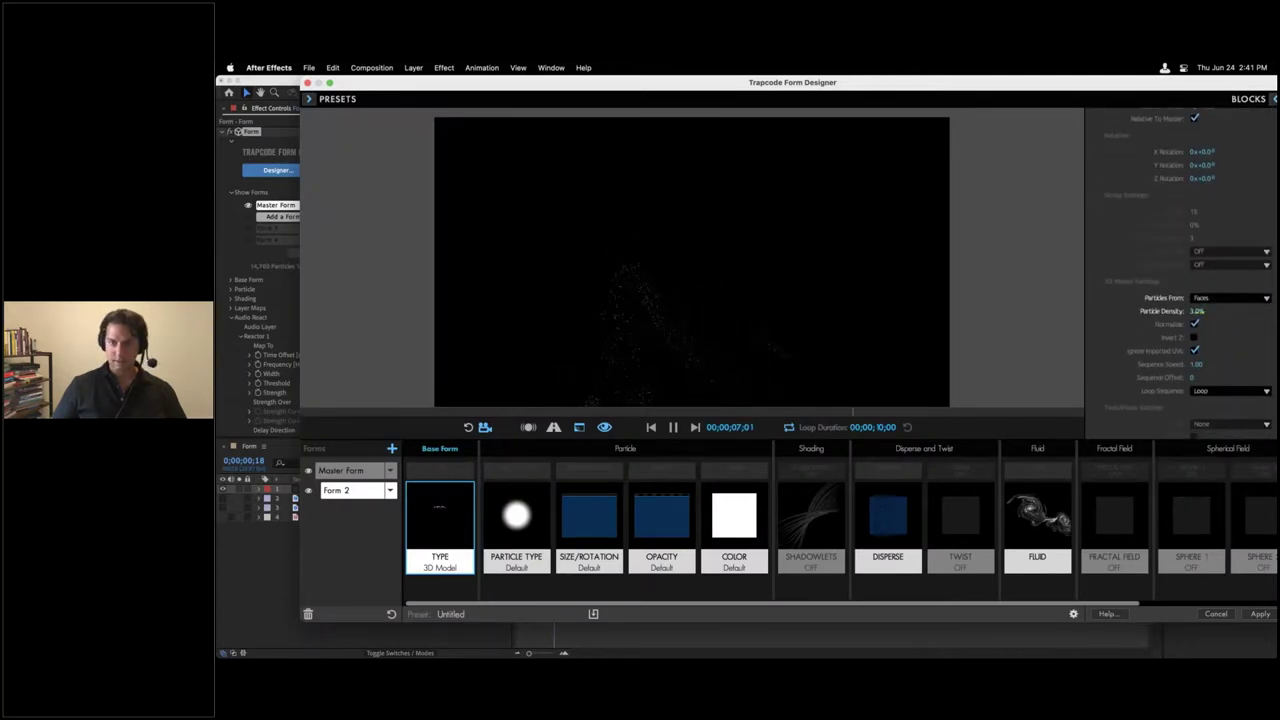
{"action": "left_click_drag", "start_coordinate": [1197, 311], "coordinate": [1240, 311]}
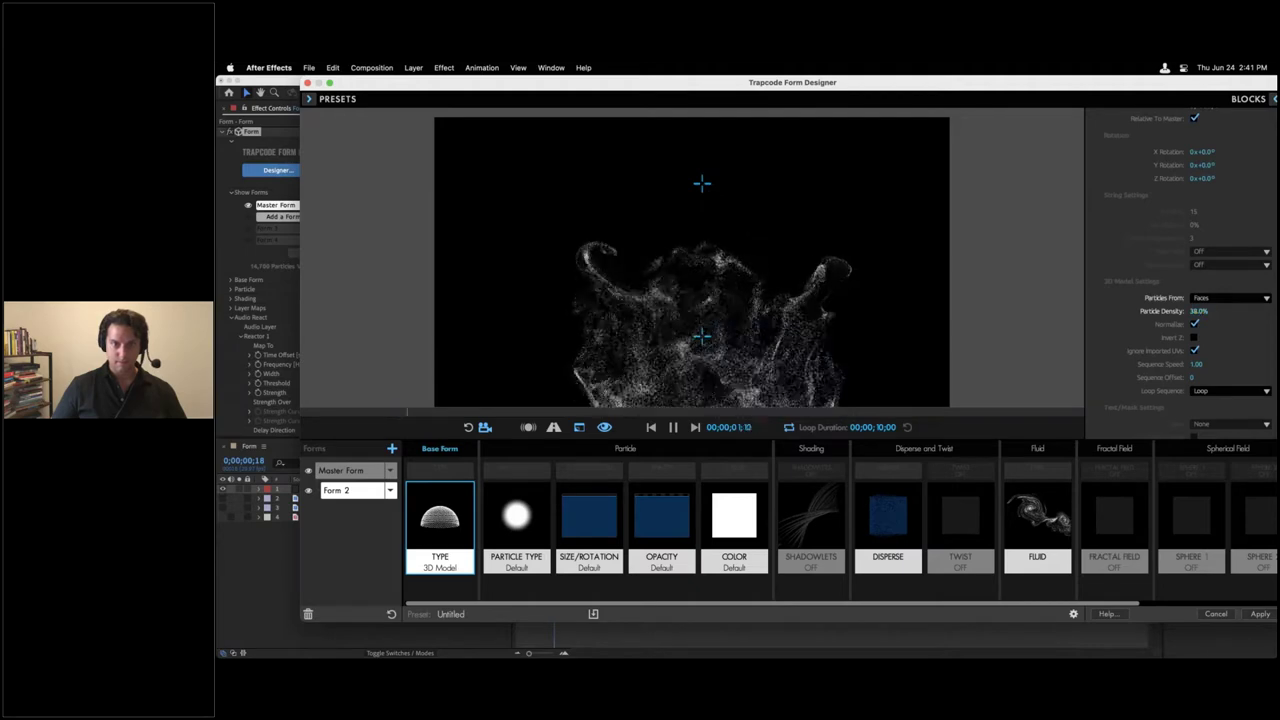
{"action": "left_click", "coordinate": [651, 428]}
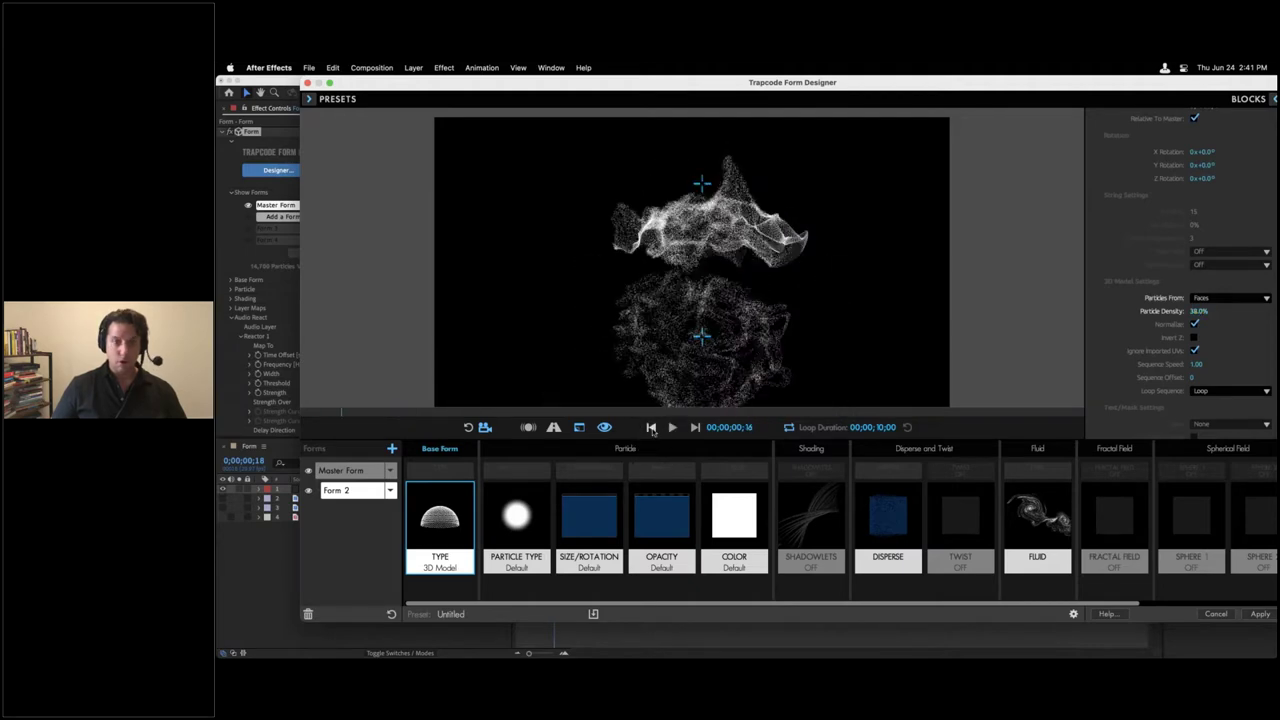
{"action": "left_click", "coordinate": [652, 428]}
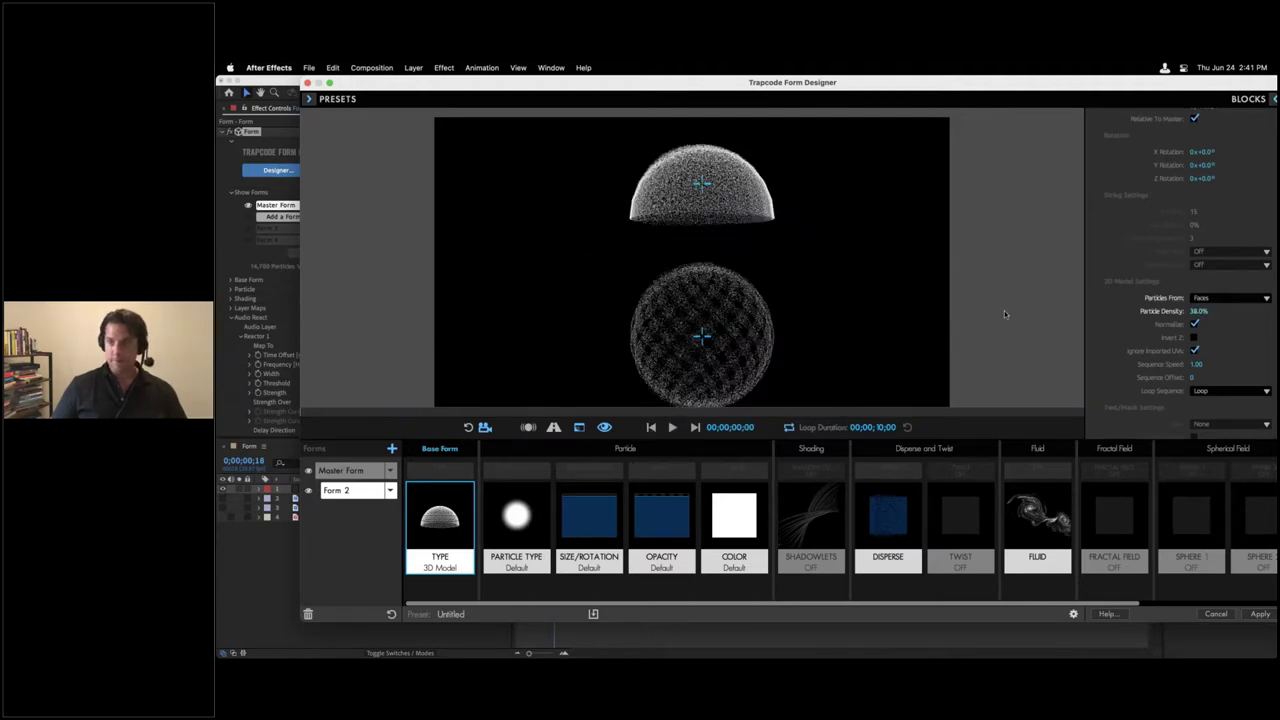
{"action": "scroll", "coordinate": [1169, 279], "scroll_direction": "down", "scroll_amount": 15}
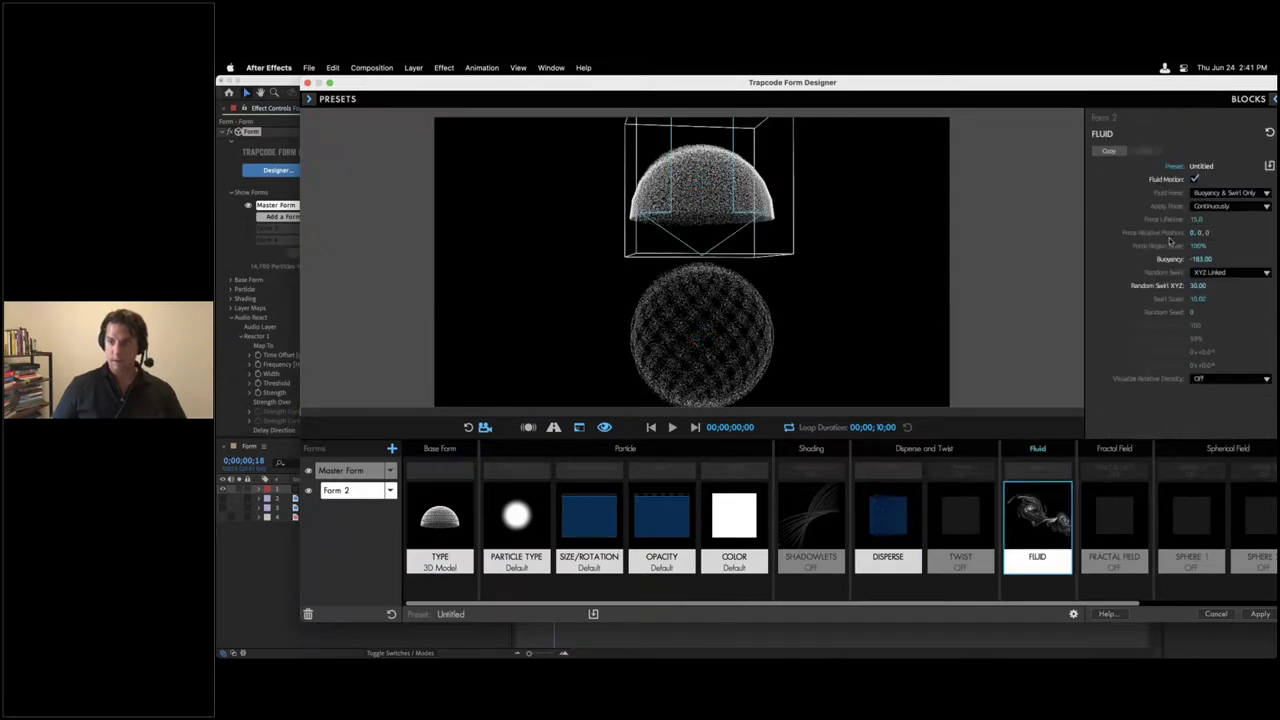
Step: Set Form 2's Fluid Force to None and replay the preview to confirm the dome holds
{"action": "left_click", "coordinate": [1215, 193]}
{"action": "left_click", "coordinate": [1216, 234]}
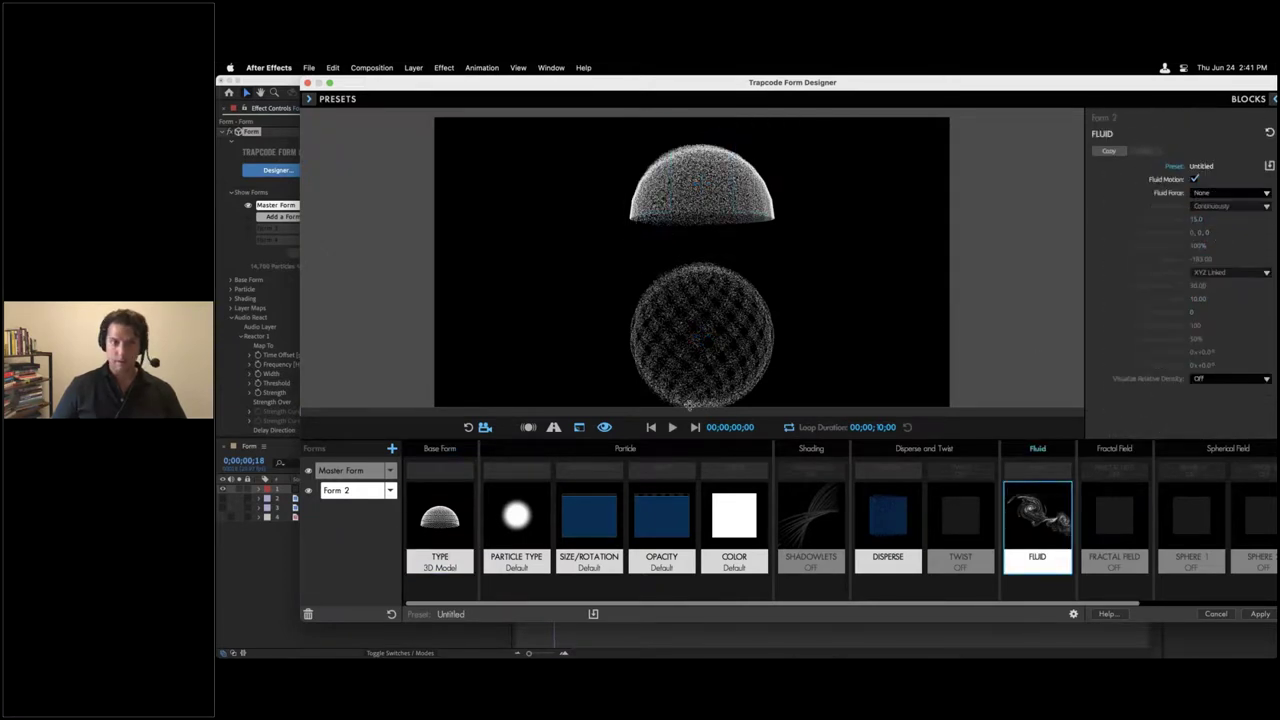
{"action": "left_click", "coordinate": [672, 427]}
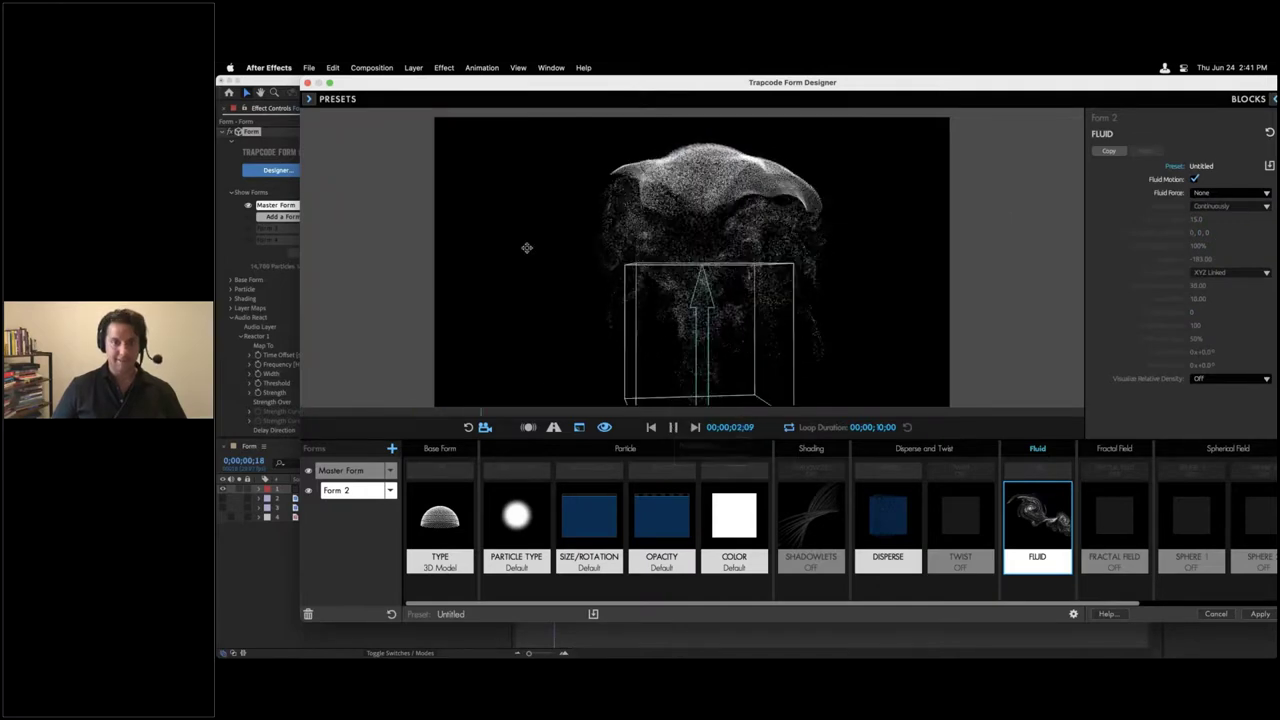
{"action": "left_click", "coordinate": [650, 427]}
{"action": "key", "text": "space"}
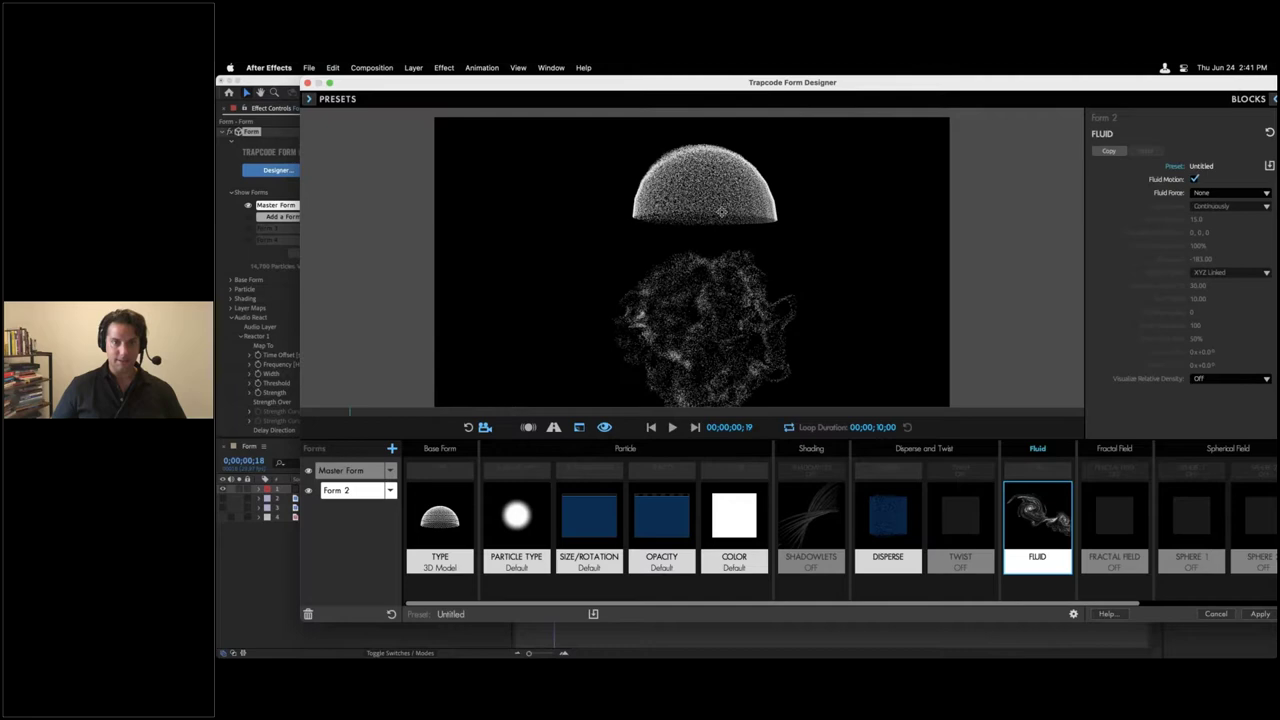
{"action": "left_click", "coordinate": [672, 427]}
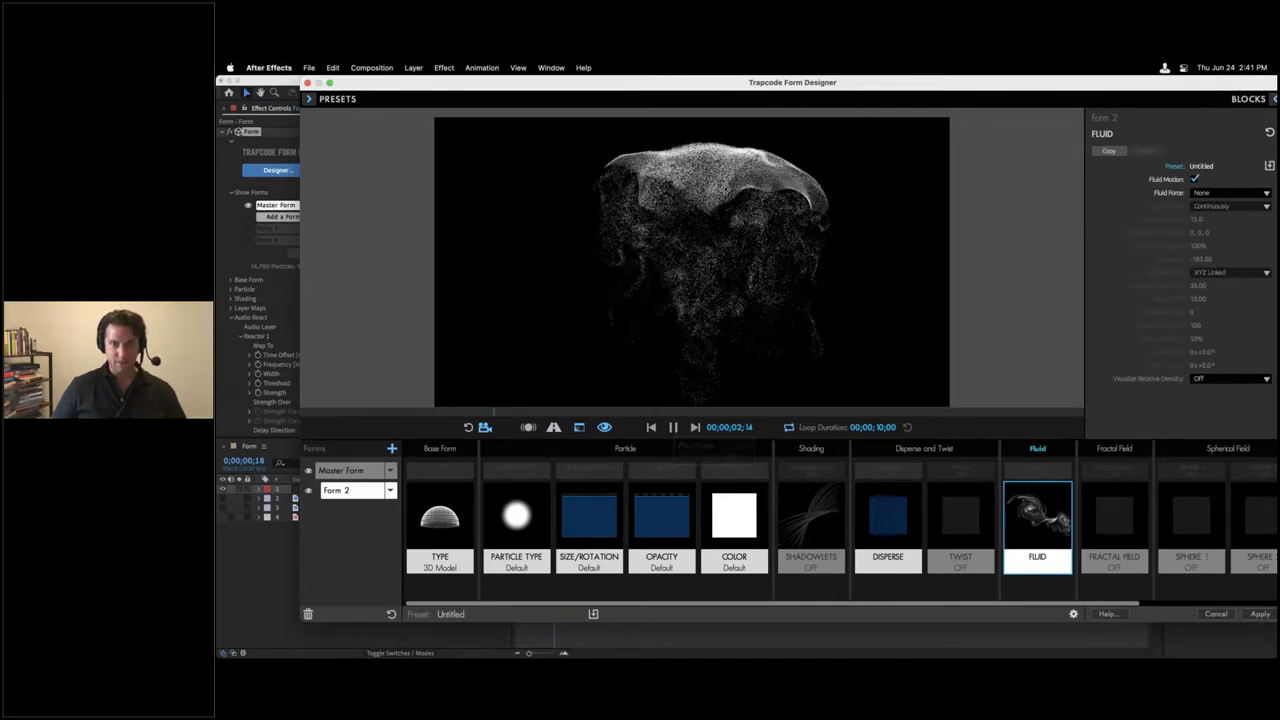
{"action": "left_click", "coordinate": [650, 427]}
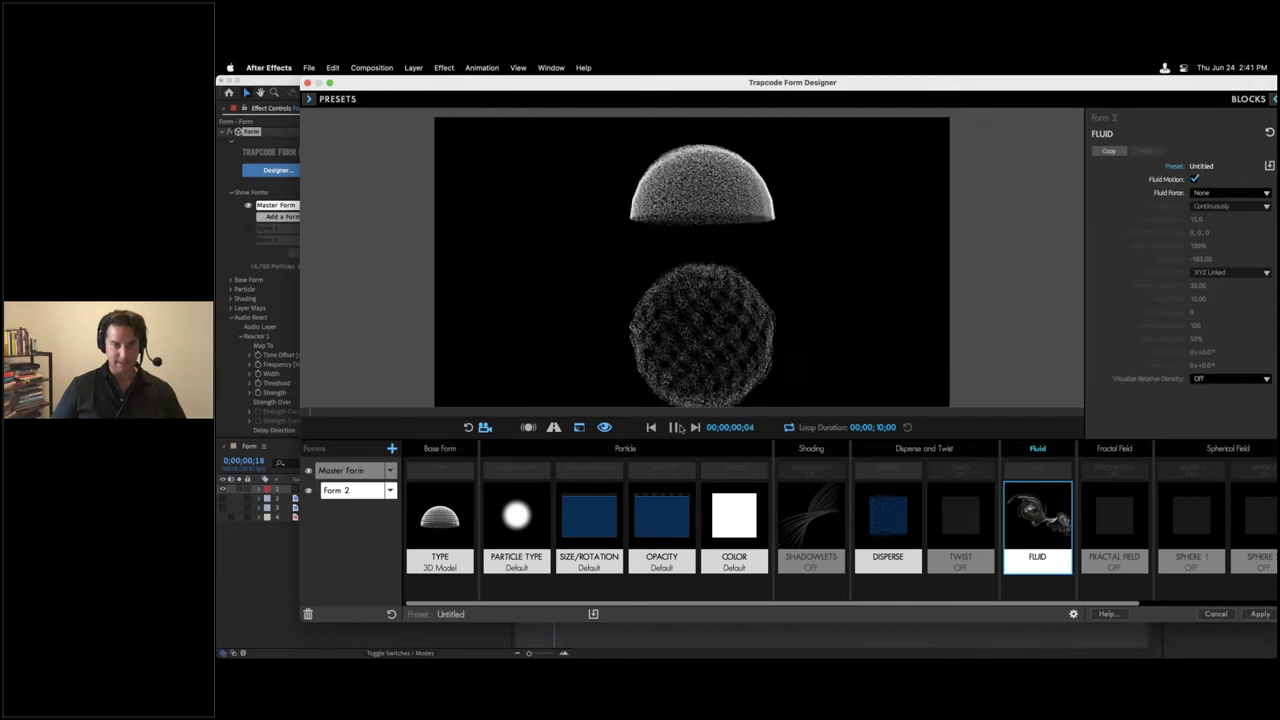
{"action": "left_click", "coordinate": [650, 430]}
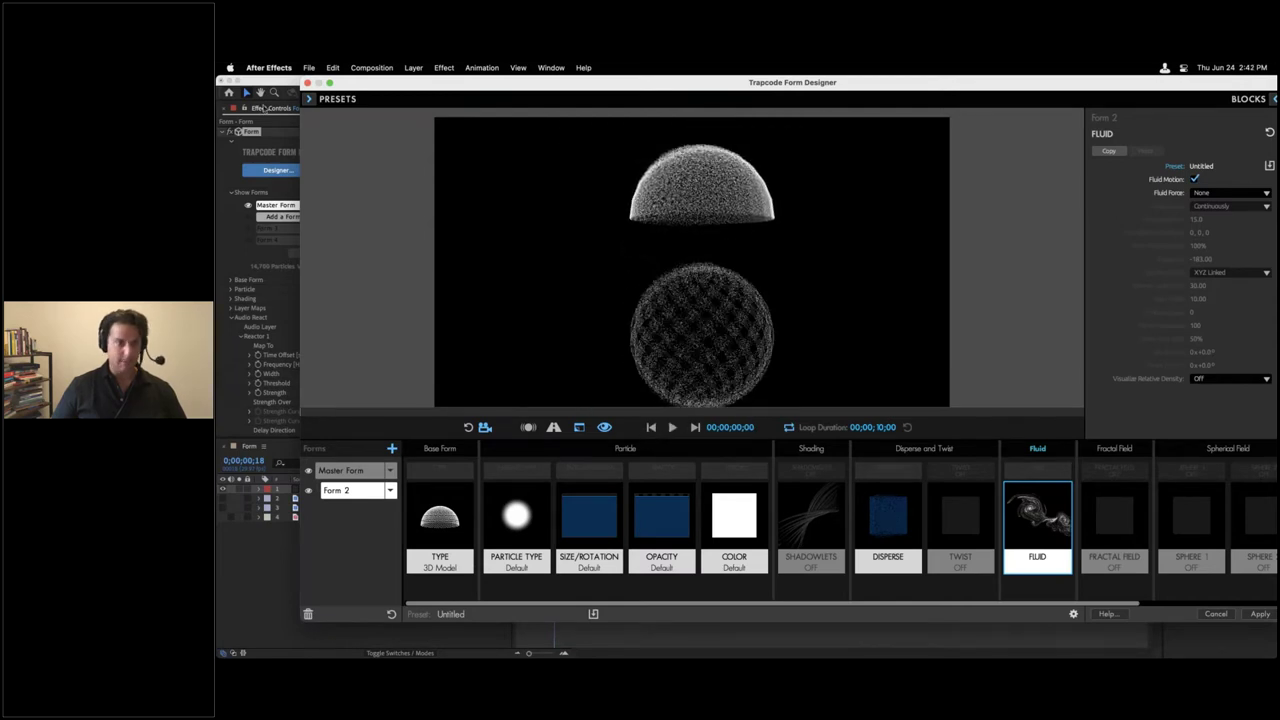
Step: Hide Form 2 and replay the preview from the first frame to check the lower sphere alone
{"action": "left_click", "coordinate": [309, 491]}
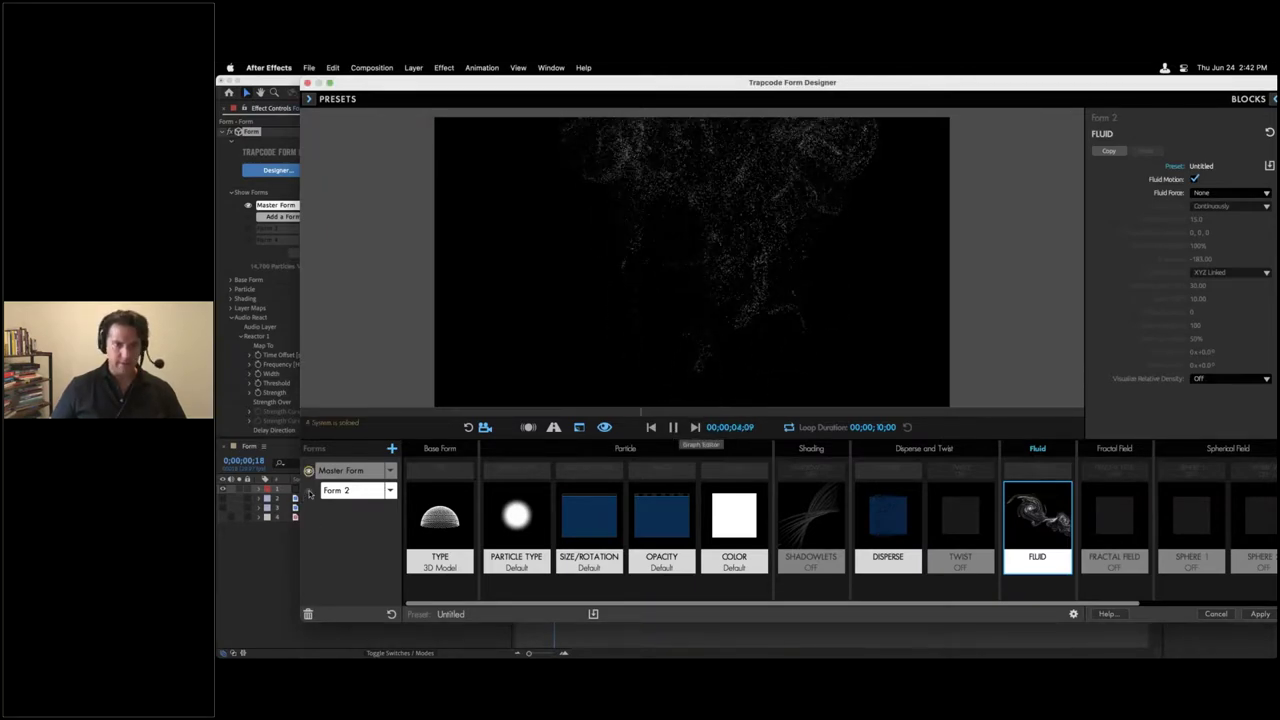
{"action": "left_click", "coordinate": [651, 428]}
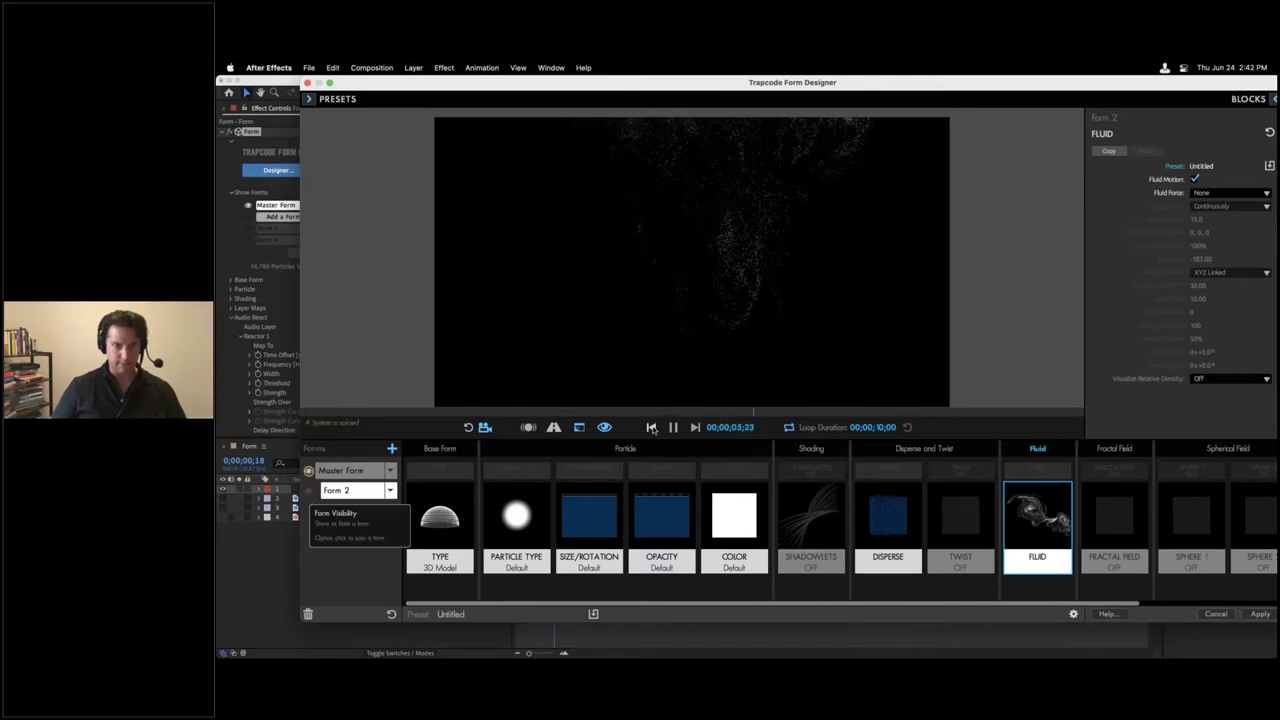
{"action": "left_click", "coordinate": [651, 428]}
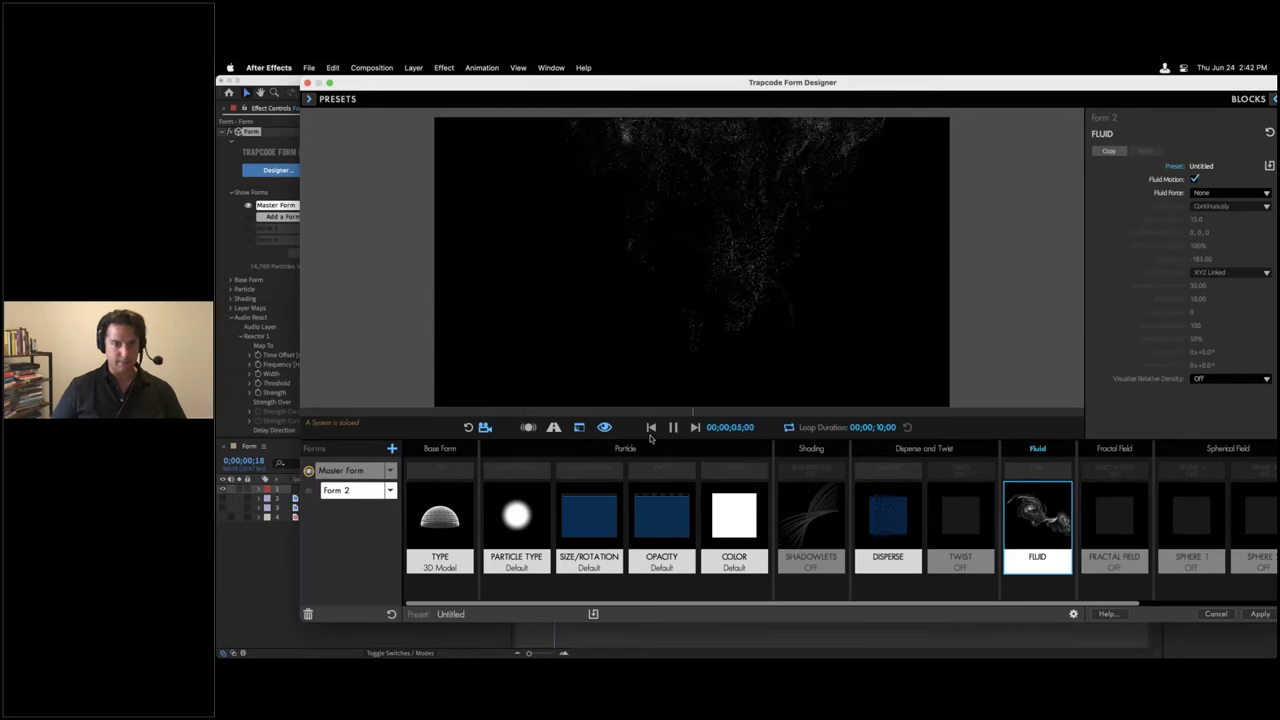
{"action": "left_click", "coordinate": [651, 428]}
{"action": "left_click", "coordinate": [440, 525]}
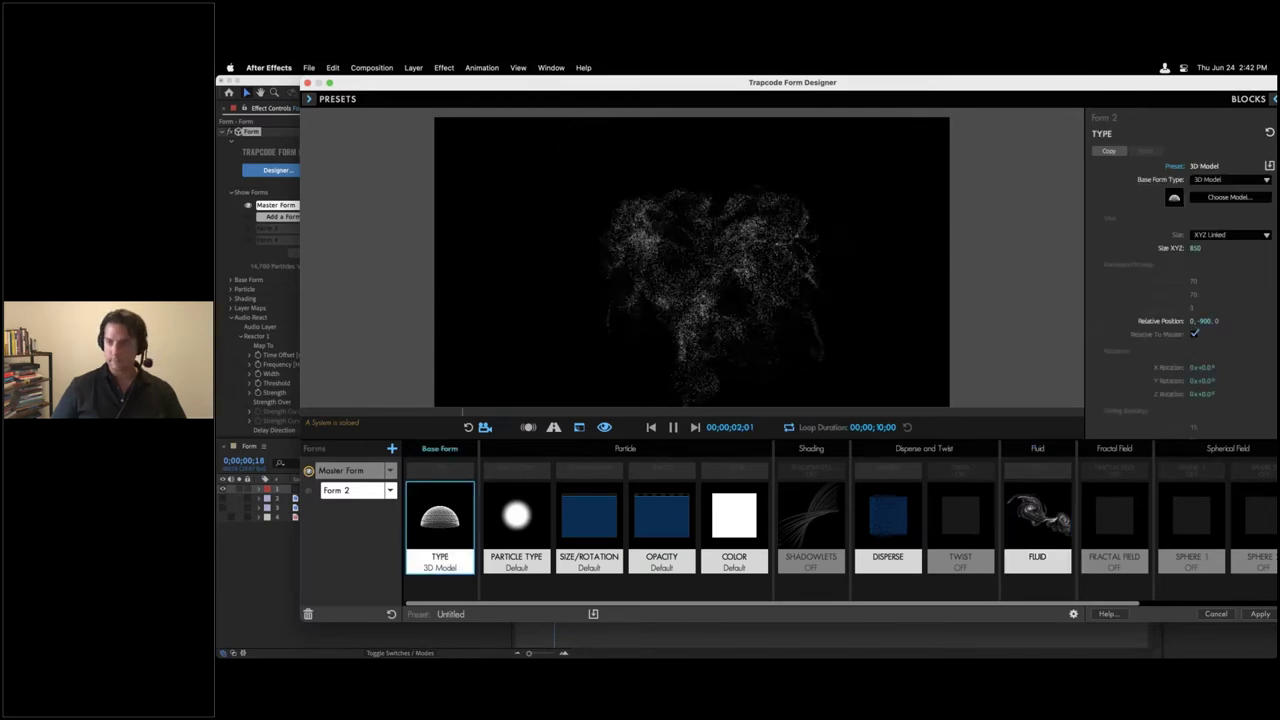
{"action": "scroll", "coordinate": [1175, 335], "scroll_direction": "down", "scroll_amount": 5}
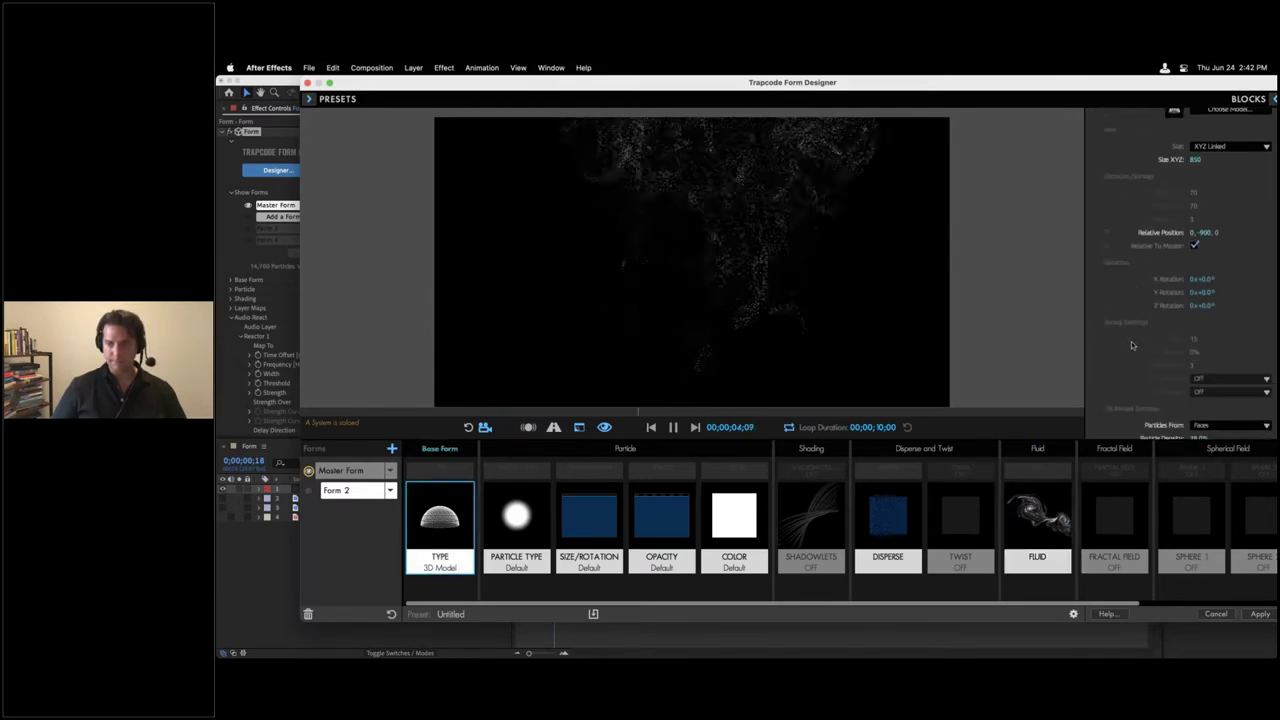
{"action": "left_click", "coordinate": [1195, 427]}
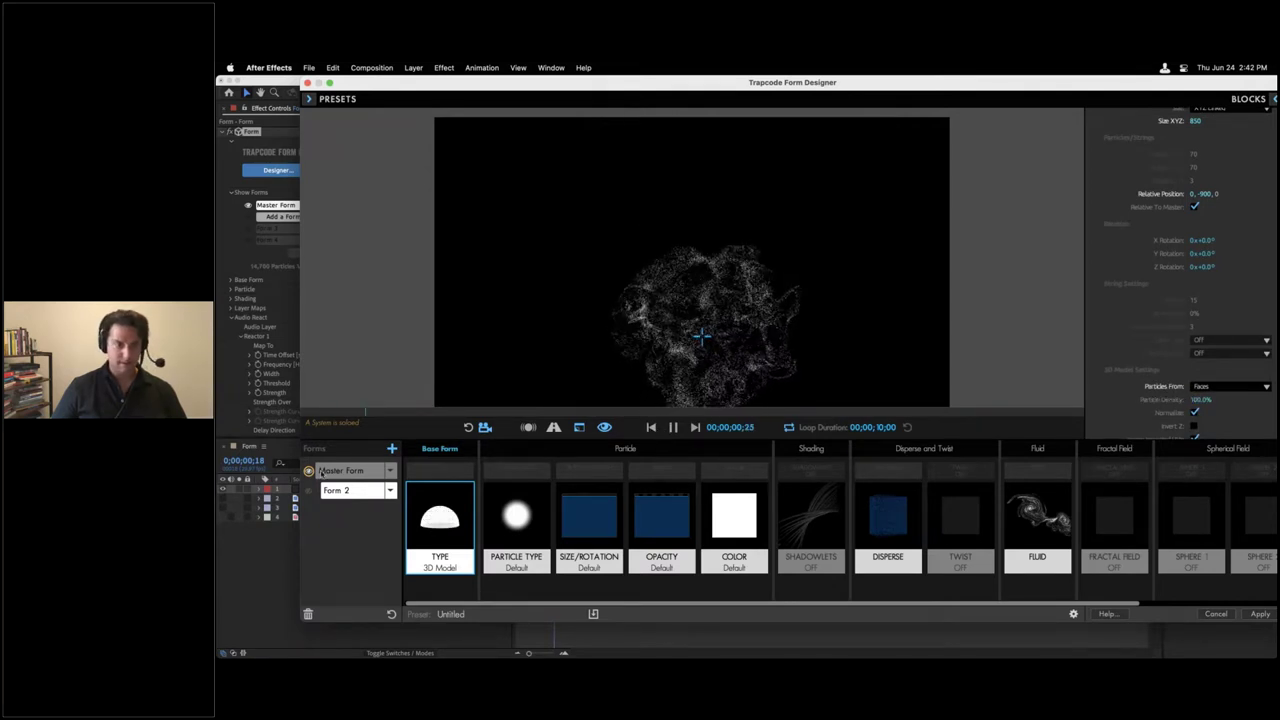
Step: Show Form 2 again with Particle Density 50%, then apply the Form Designer settings
{"action": "left_click", "coordinate": [308, 490]}
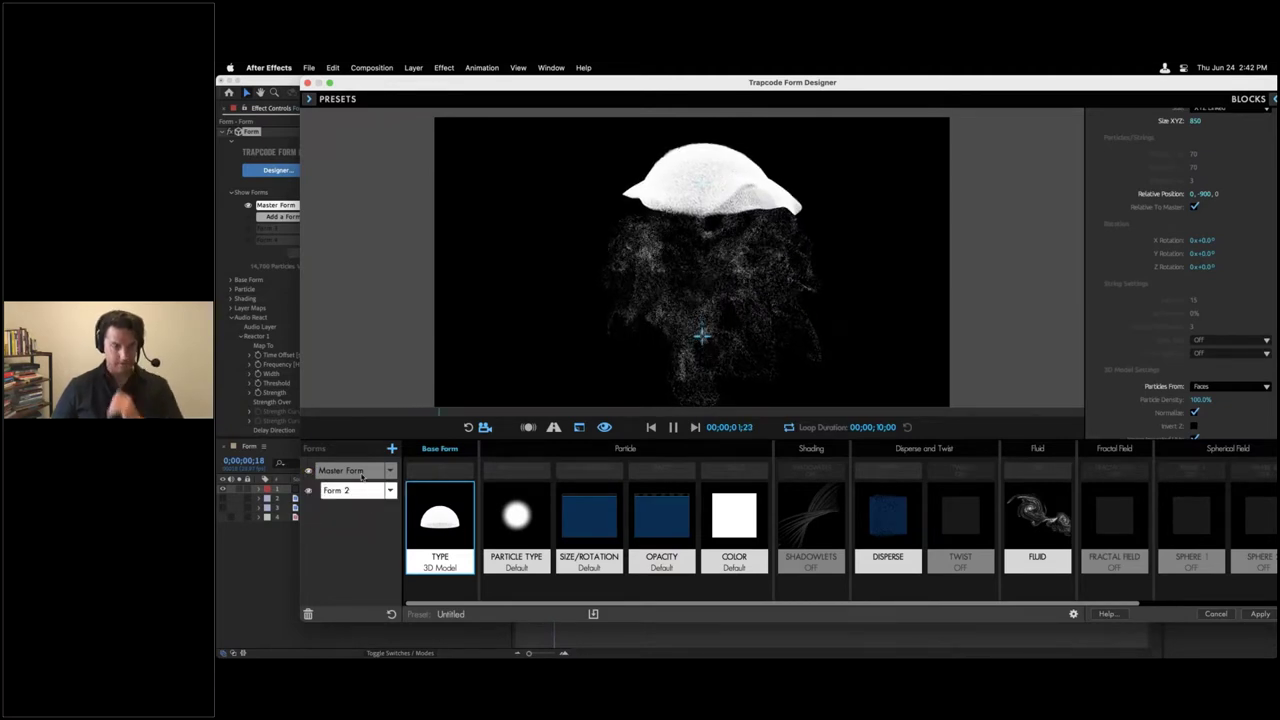
{"action": "left_click", "coordinate": [1230, 399]}
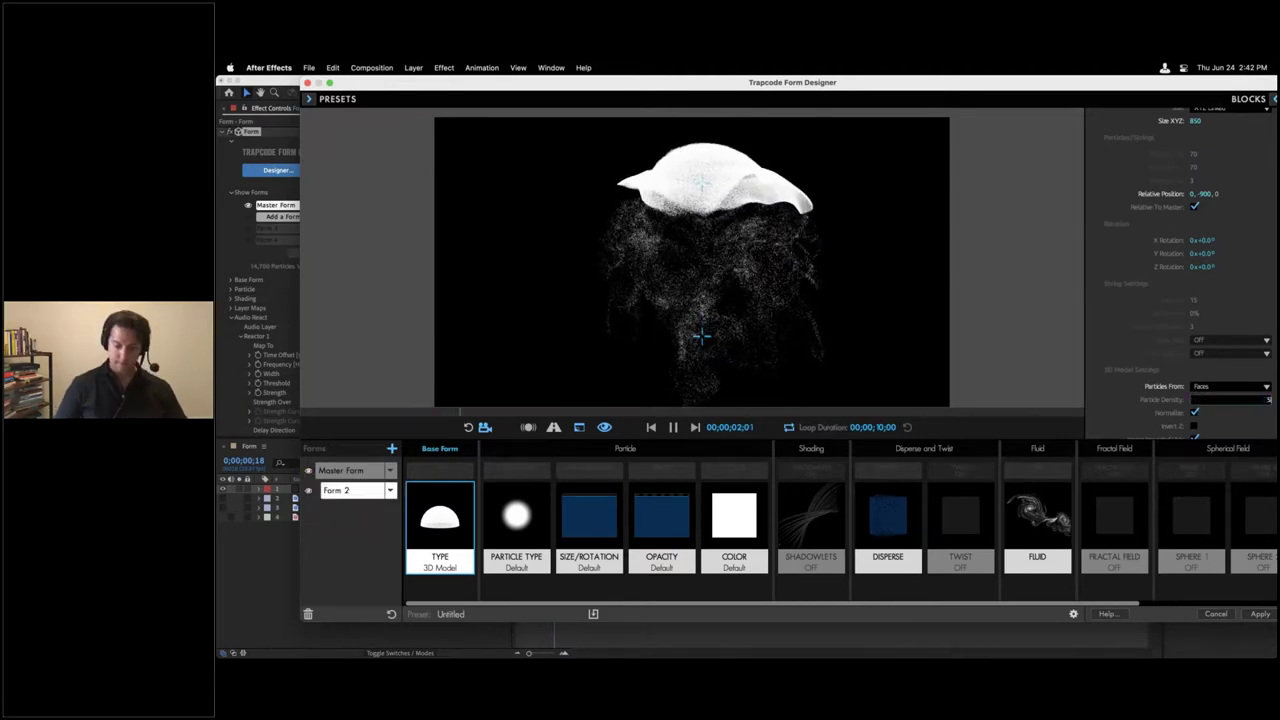
{"action": "type", "text": "50"}
{"action": "key", "text": "Return"}
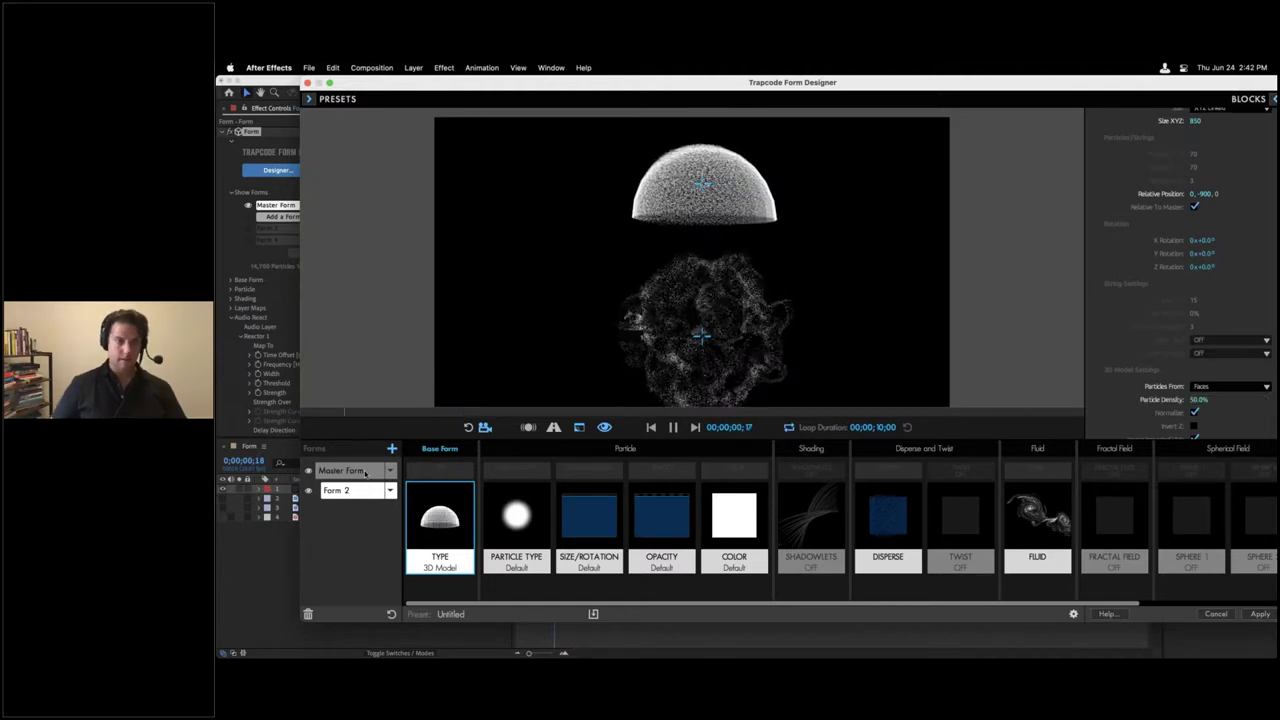
{"action": "left_click", "coordinate": [366, 474]}
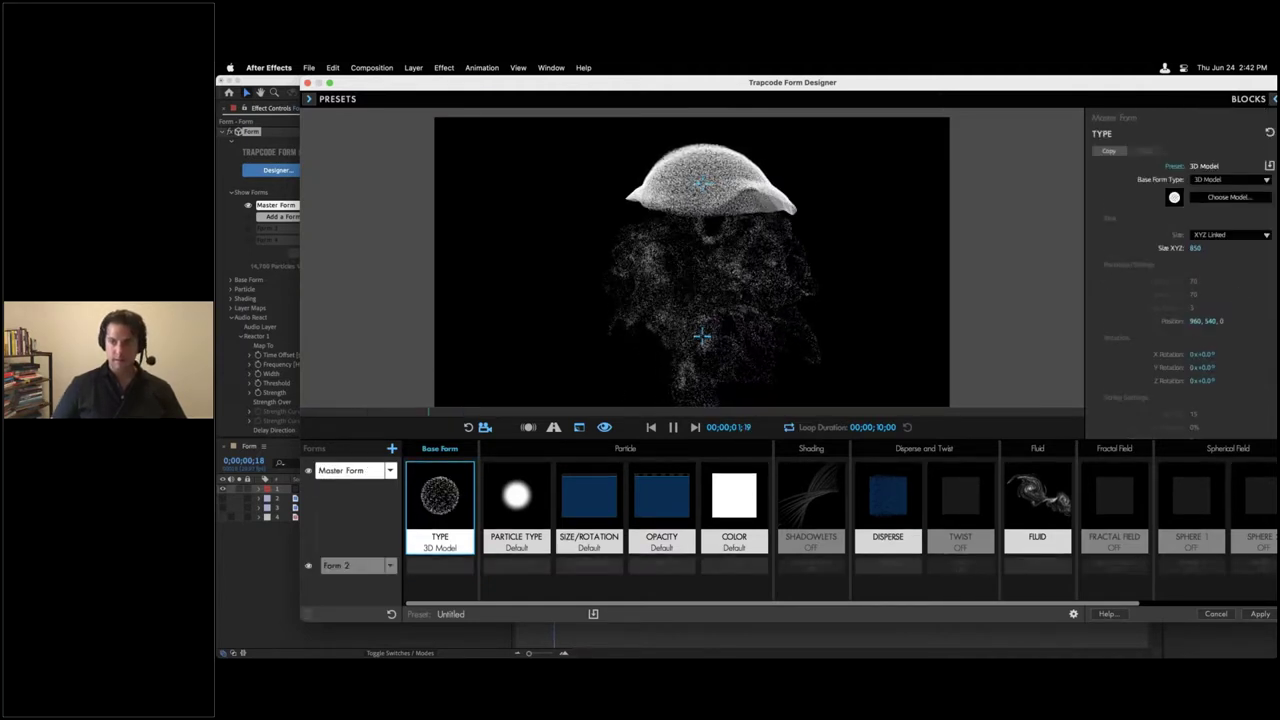
{"action": "scroll", "coordinate": [1184, 274], "scroll_direction": "down", "scroll_amount": 2}
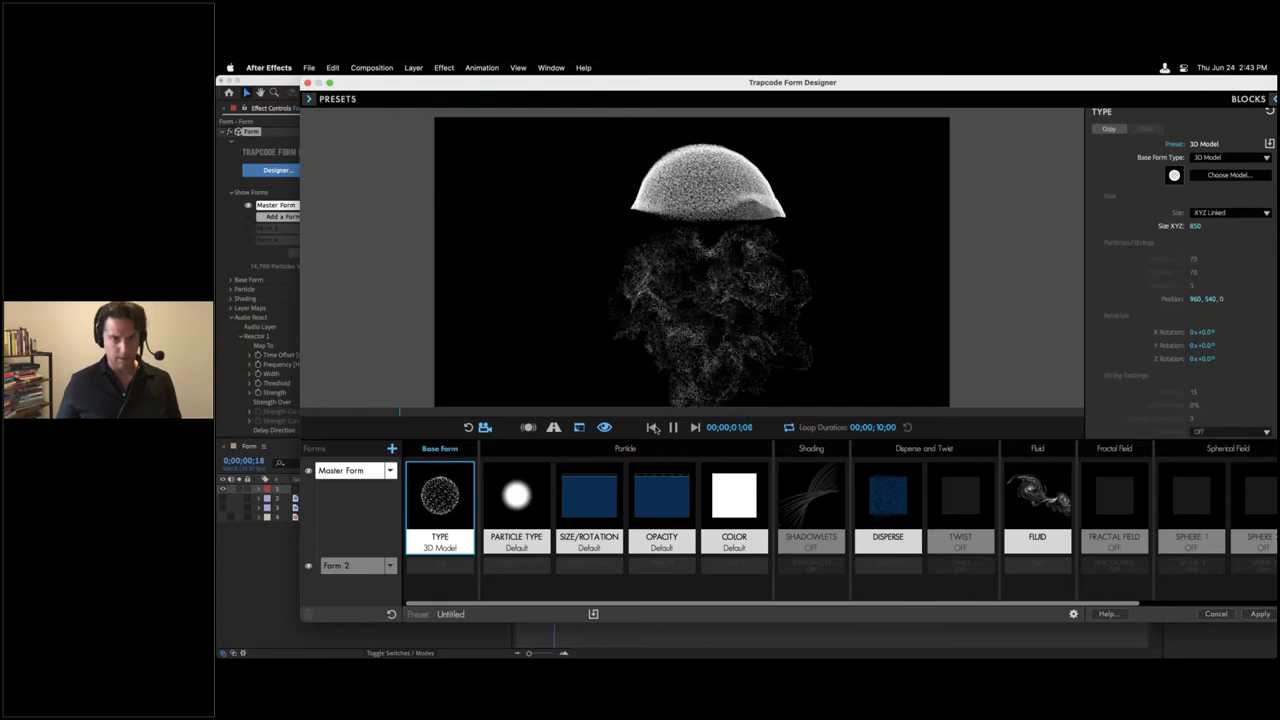
{"action": "left_click", "coordinate": [1260, 614]}
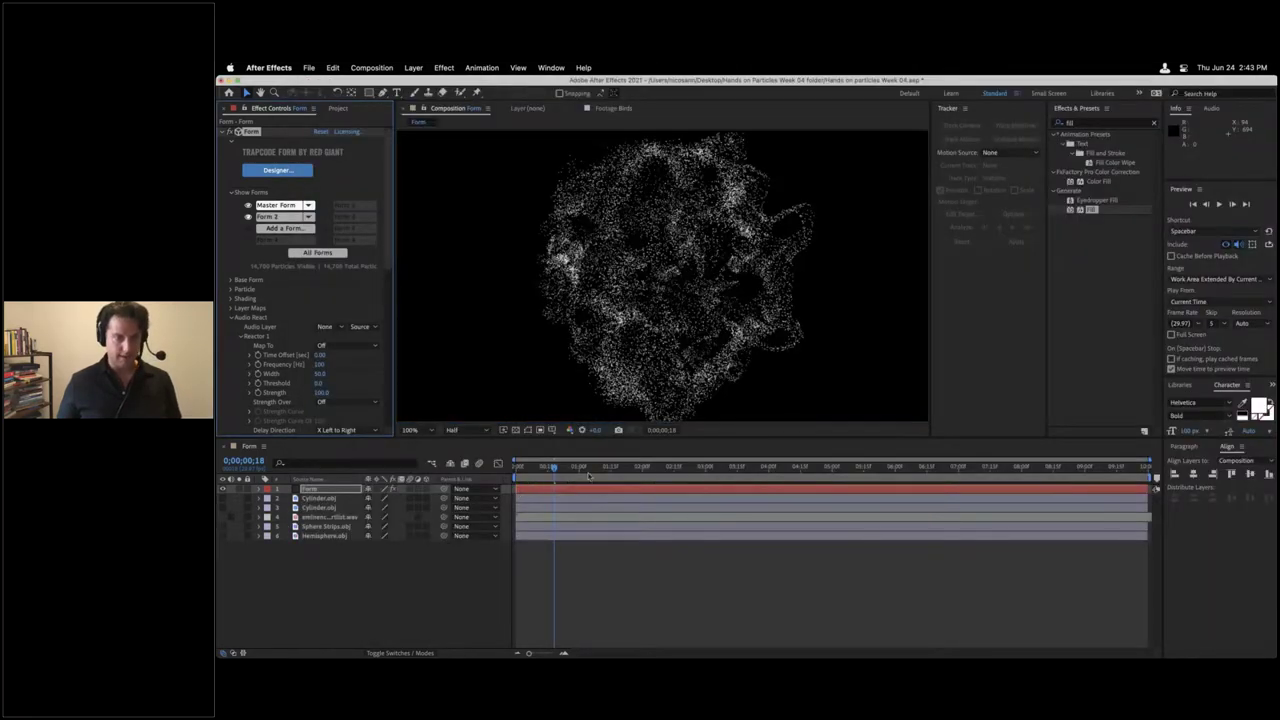
Step: Add a new camera layer with default settings and orbit it to frame the dome above the sphere
{"action": "left_click_drag", "start_coordinate": [553, 468], "coordinate": [516, 468]}
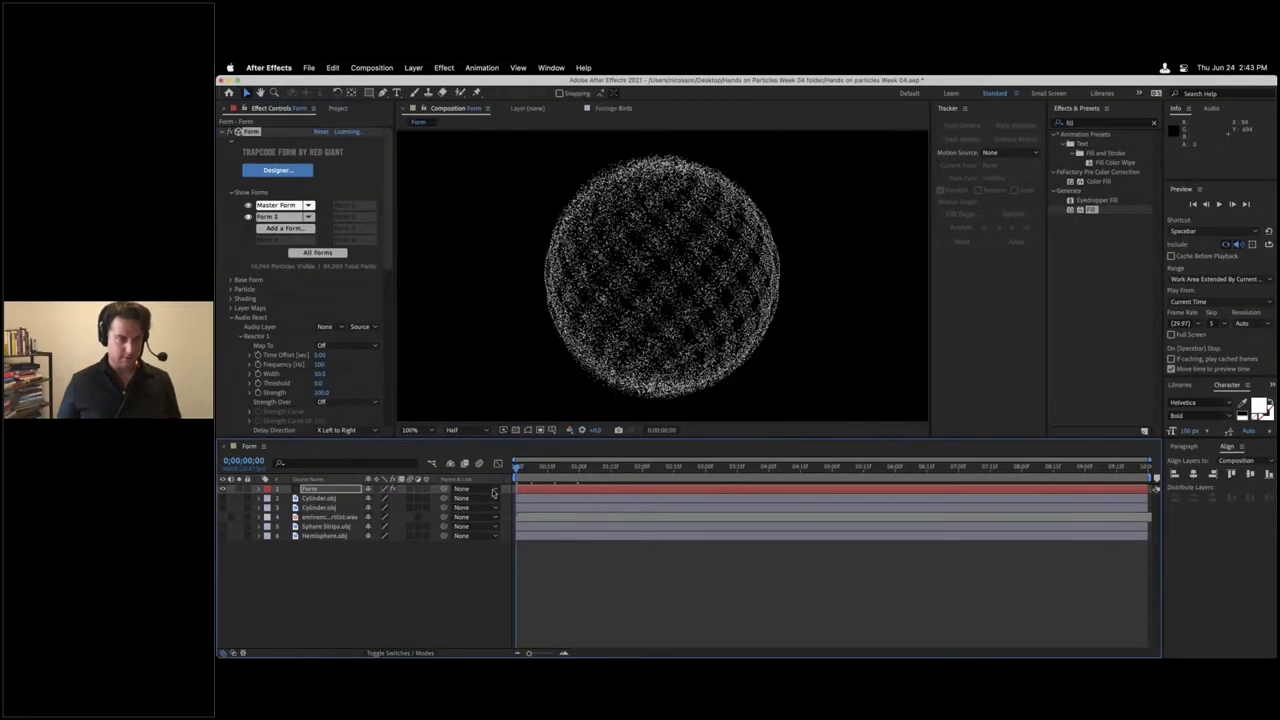
{"action": "left_click", "coordinate": [413, 67]}
{"action": "mouse_move", "coordinate": [415, 84]}
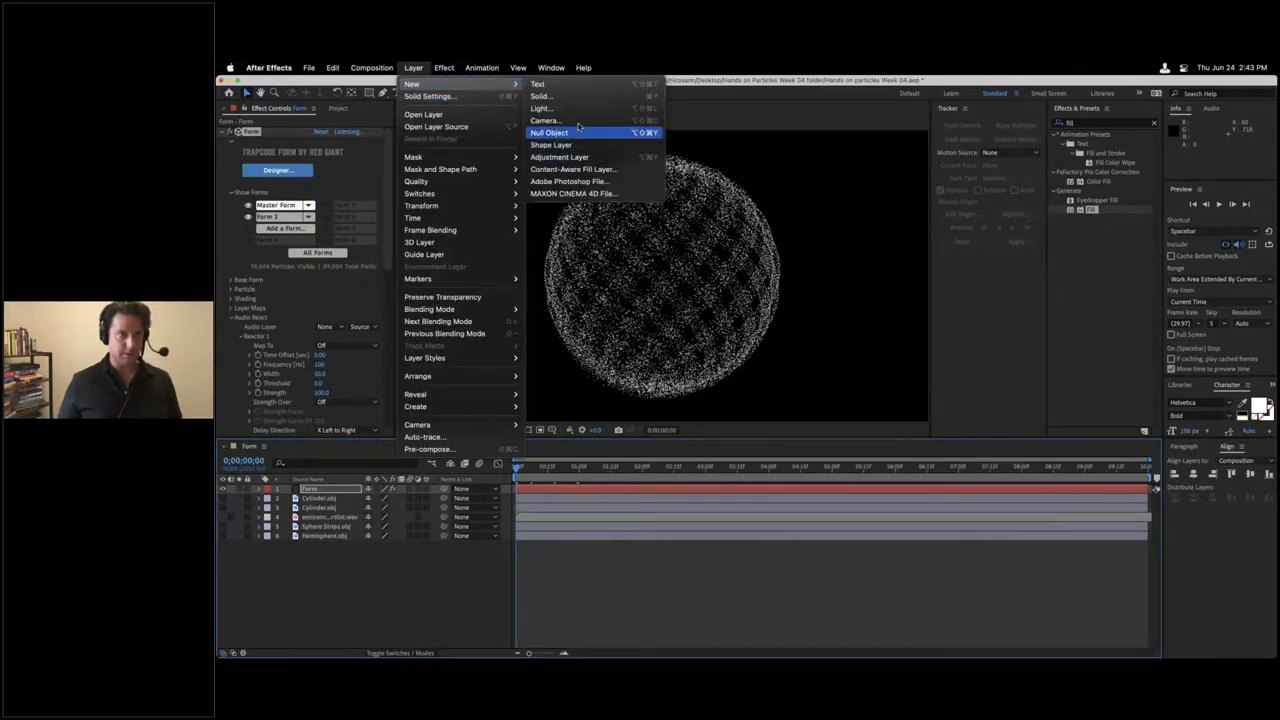
{"action": "left_click", "coordinate": [578, 126]}
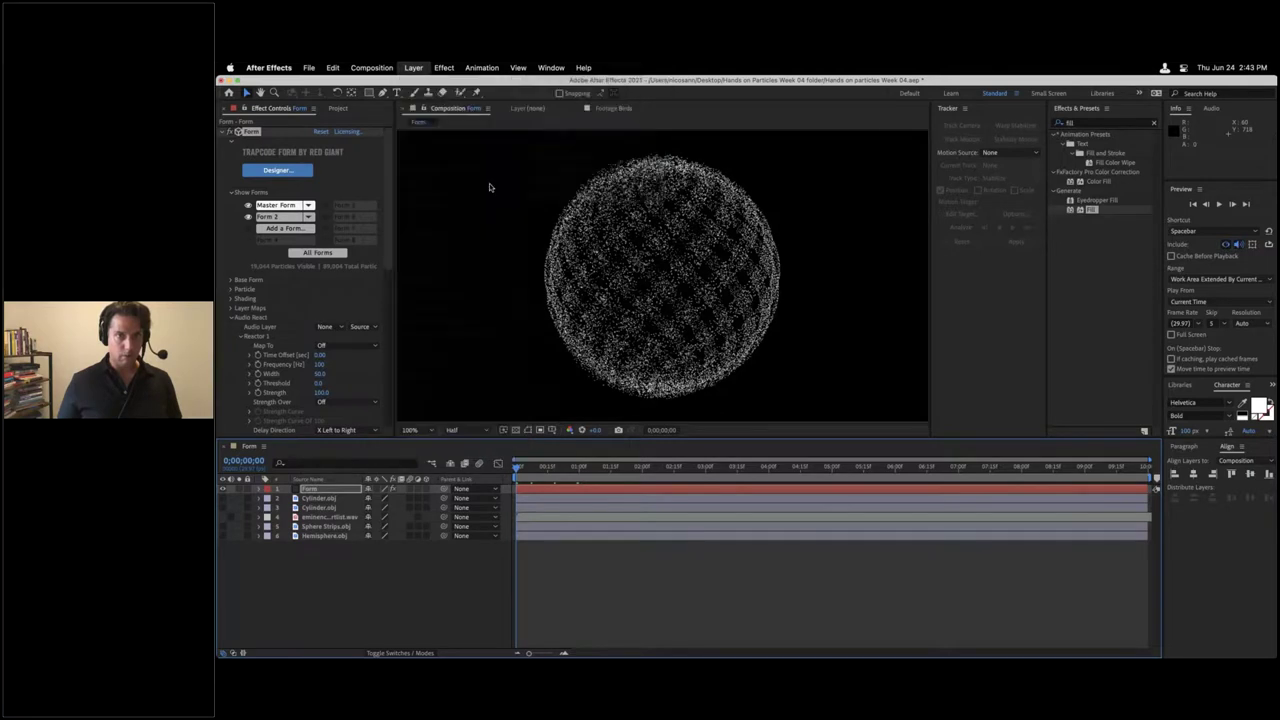
{"action": "left_click", "coordinate": [836, 466]}
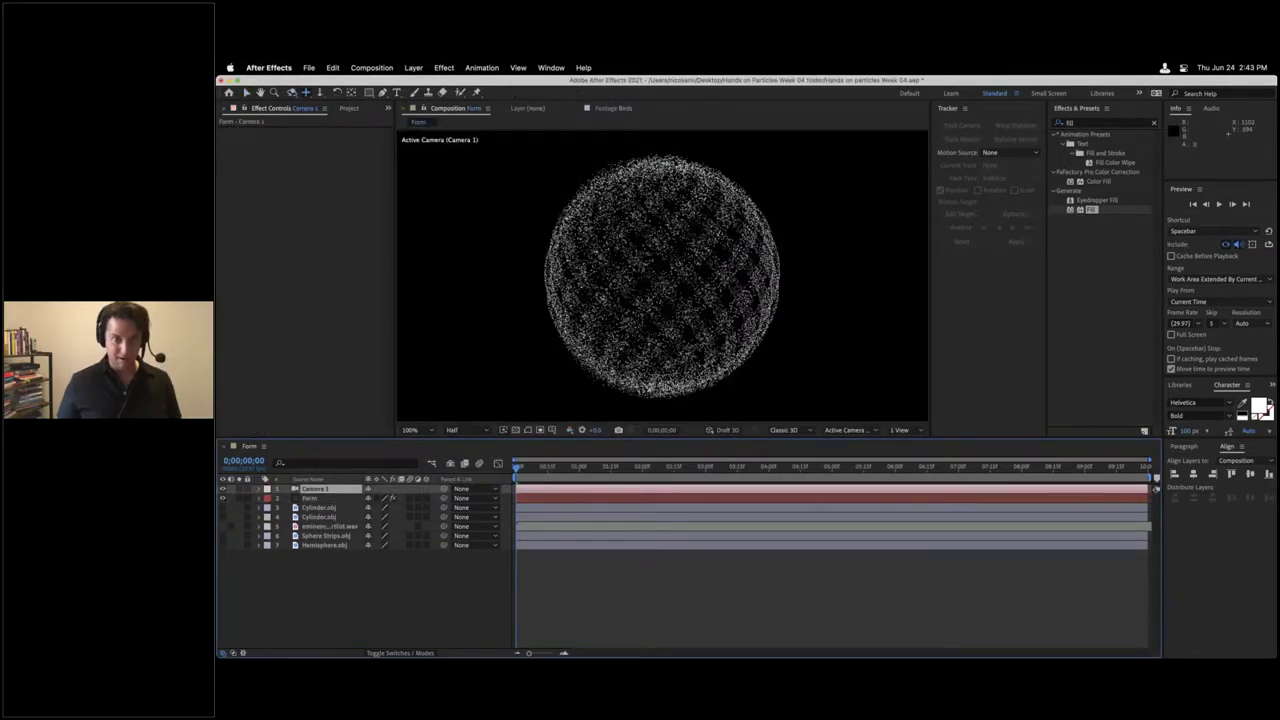
{"action": "mouse_move", "coordinate": [738, 380]}
{"action": "left_mouse_down"}
{"action": "mouse_move", "coordinate": [743, 245]}
{"action": "mouse_move", "coordinate": [721, 351]}
{"action": "mouse_move", "coordinate": [759, 389]}
{"action": "left_mouse_up"}
Step: Preview the particle animation from the first frame several times with the audio layer selected
{"action": "left_click", "coordinate": [550, 473]}
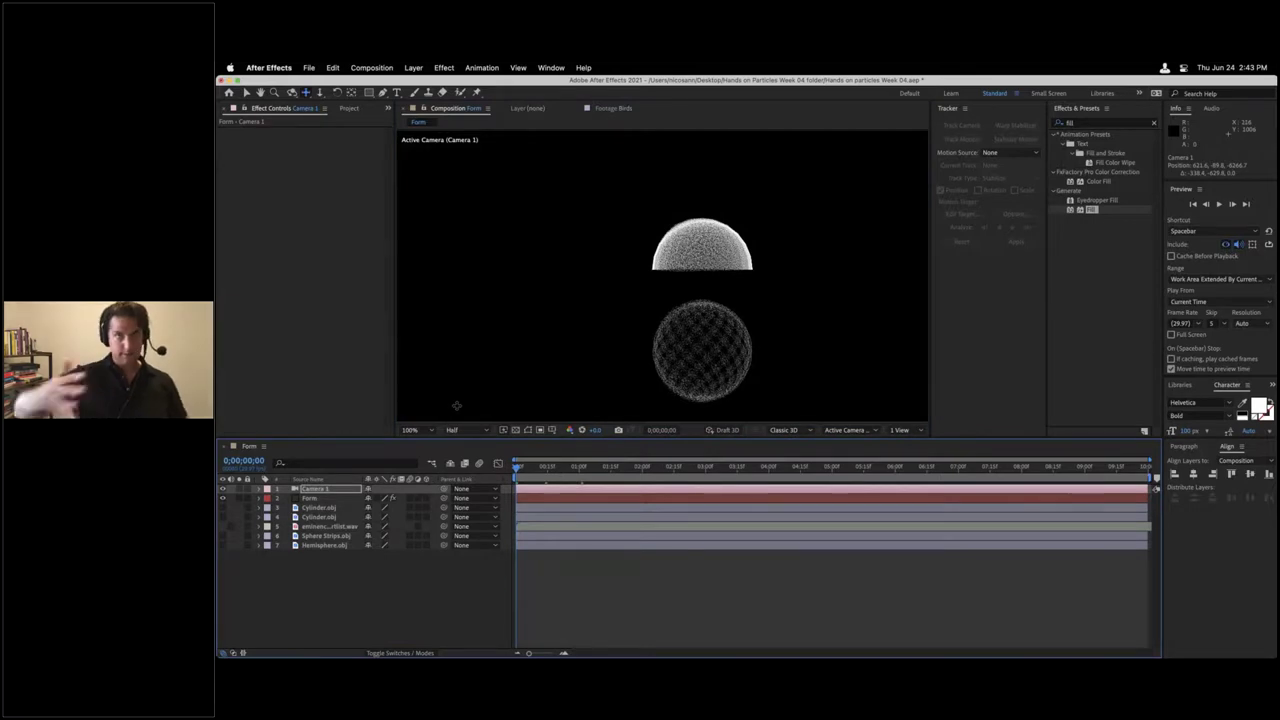
{"action": "key", "text": "space"}
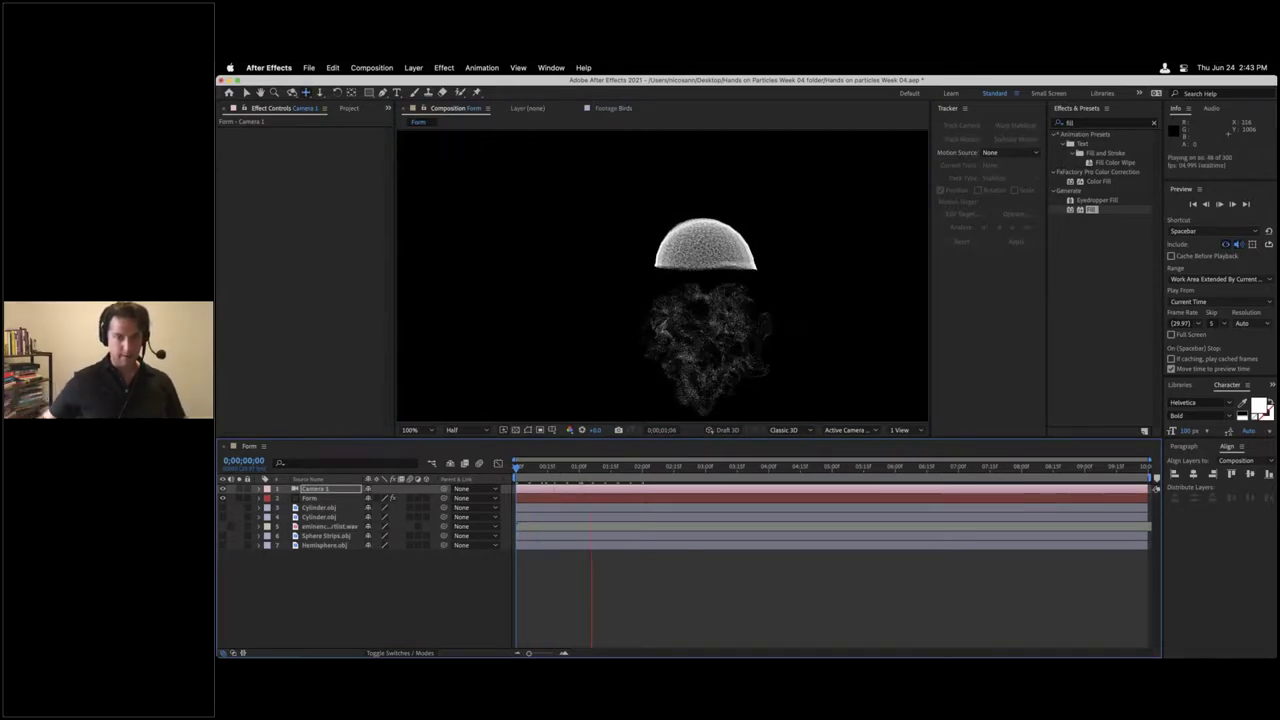
{"action": "key", "text": "space"}
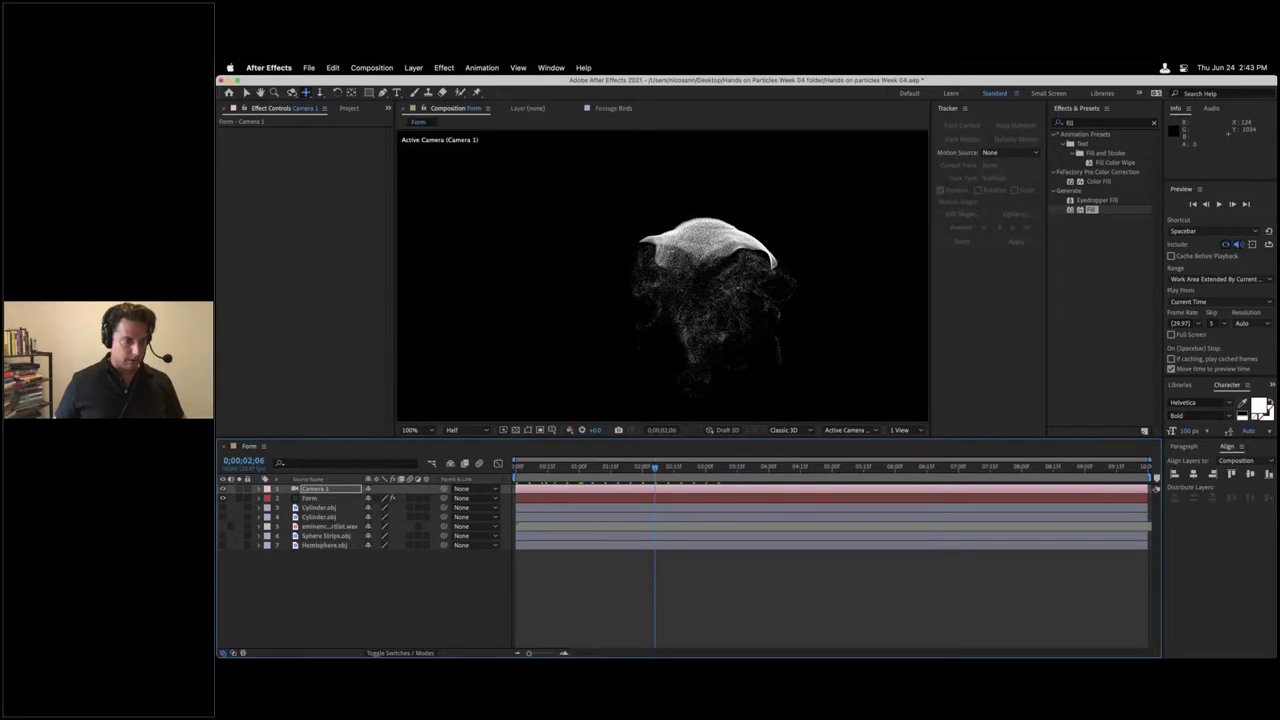
{"action": "left_click", "coordinate": [318, 527]}
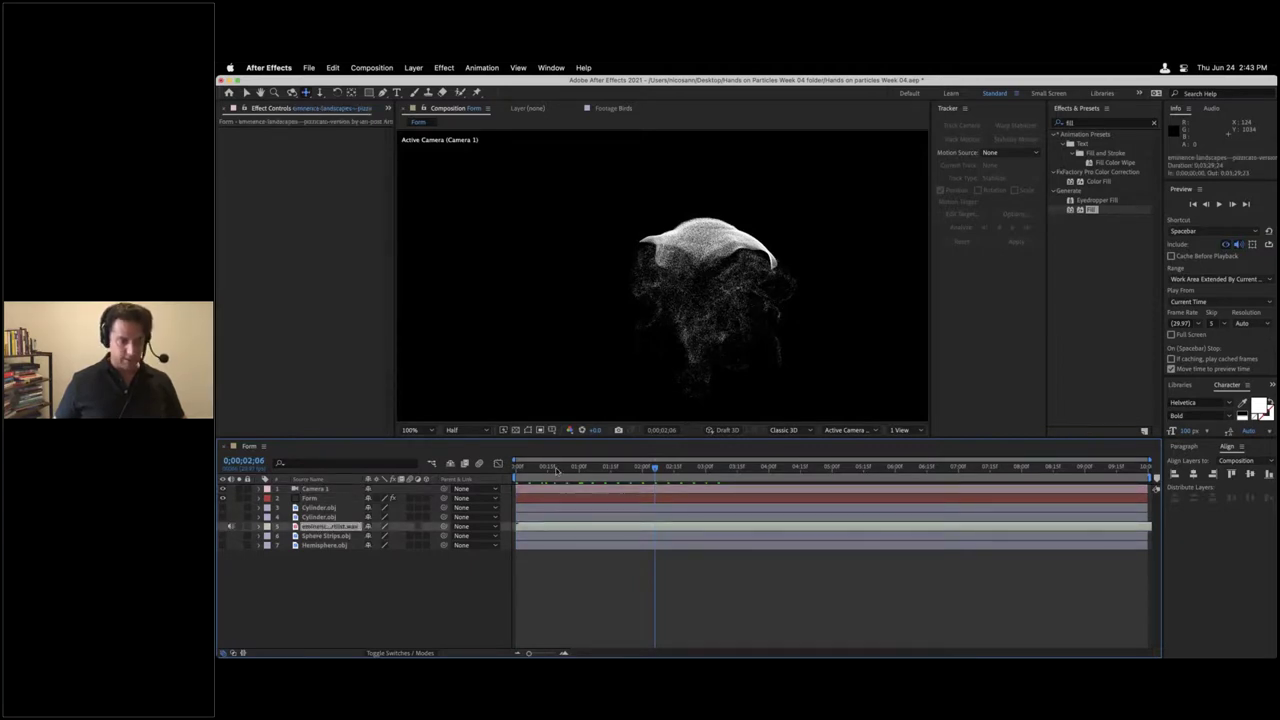
{"action": "left_click_drag", "start_coordinate": [557, 469], "coordinate": [500, 471]}
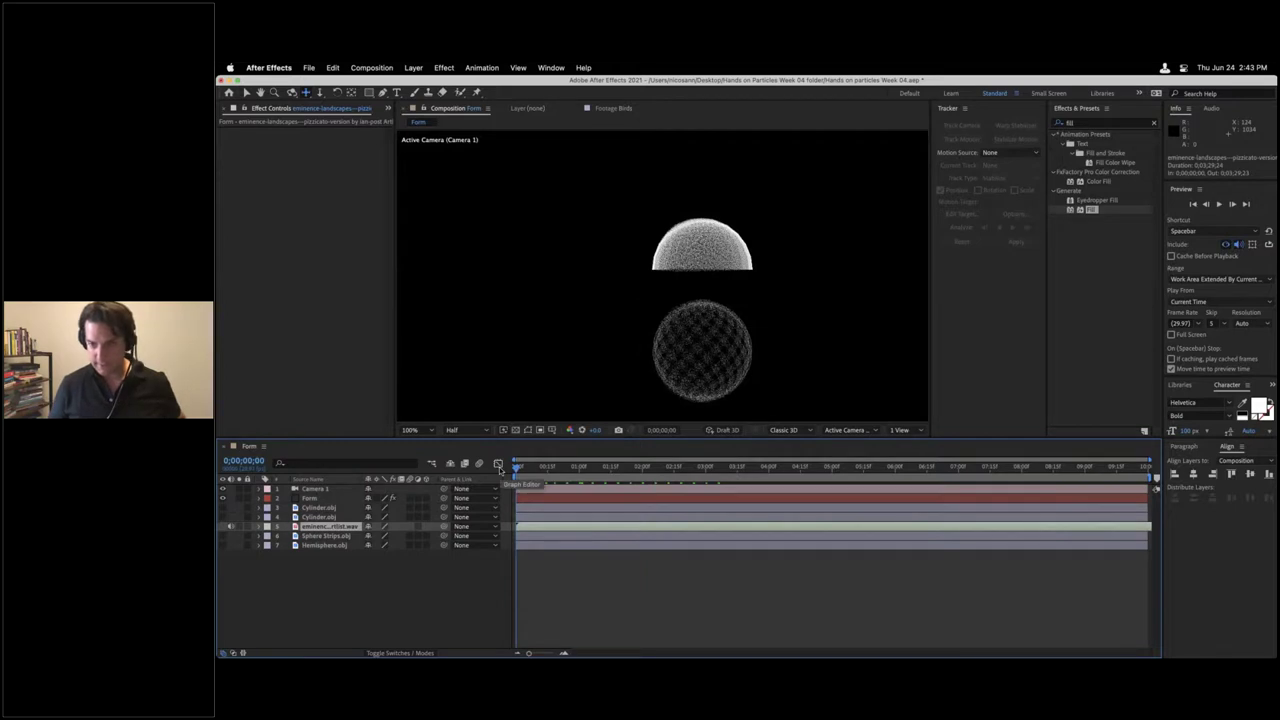
{"action": "key", "text": "space"}
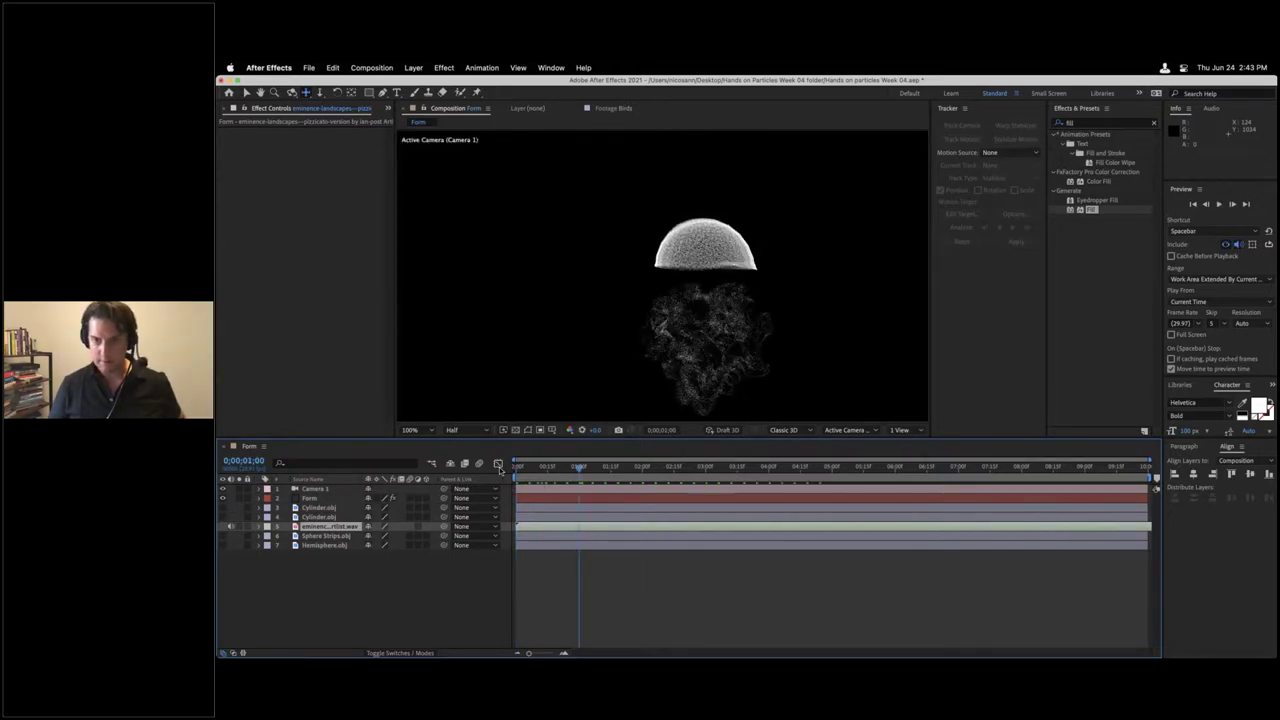
{"action": "key", "text": "space"}
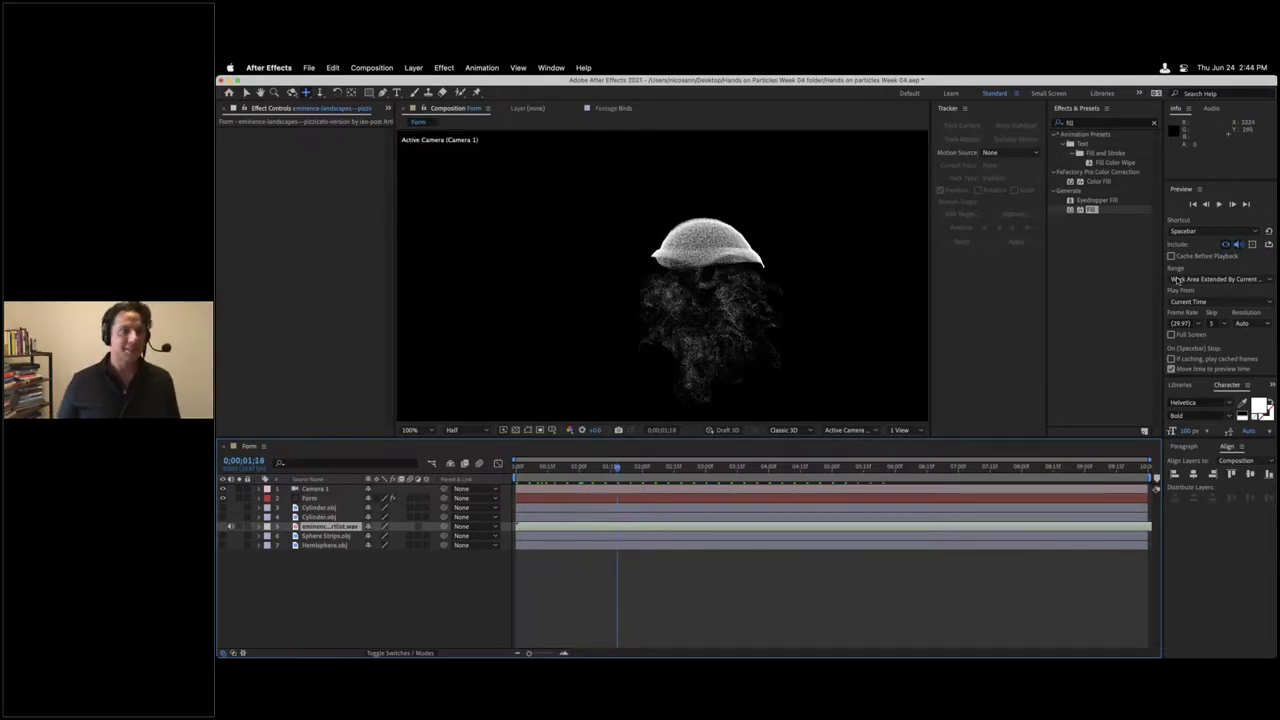
{"action": "key", "text": "space"}
{"action": "key", "text": "space"}
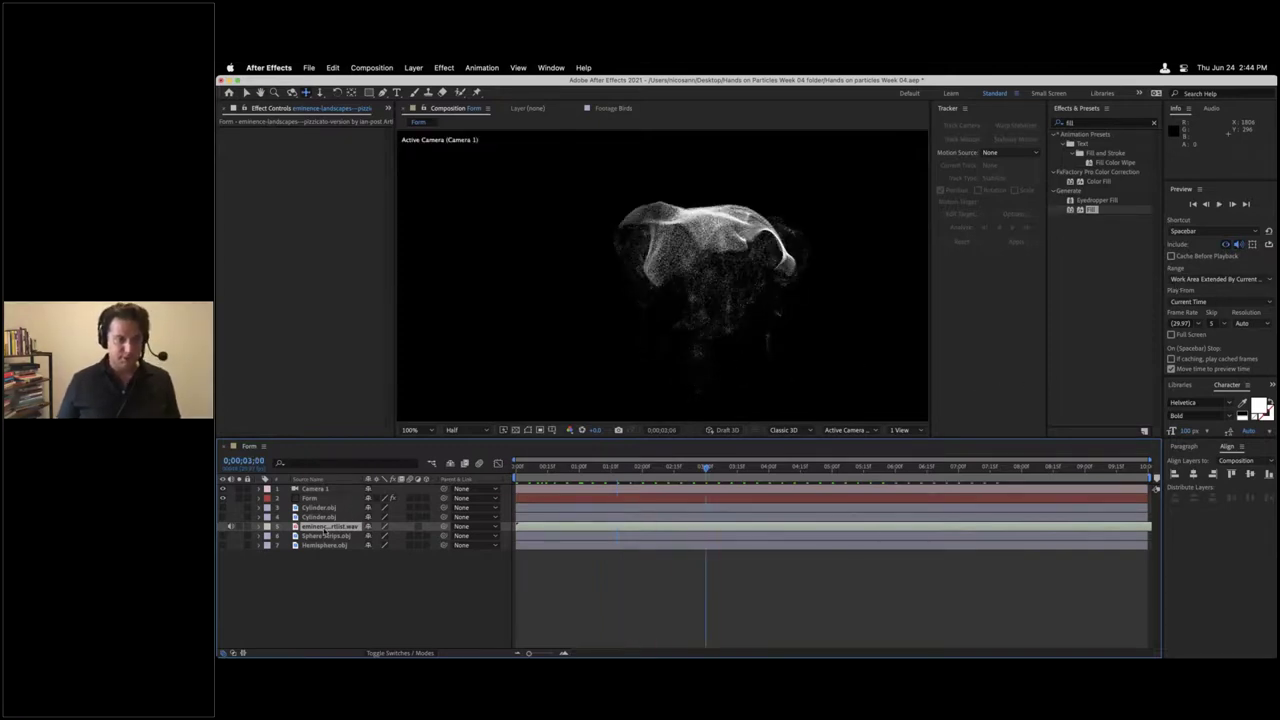
Step: Show the eminence pizzicato audio layer's waveform and scrub back to inspect the particles
{"action": "key", "text": "l"}
{"action": "key", "text": "l"}
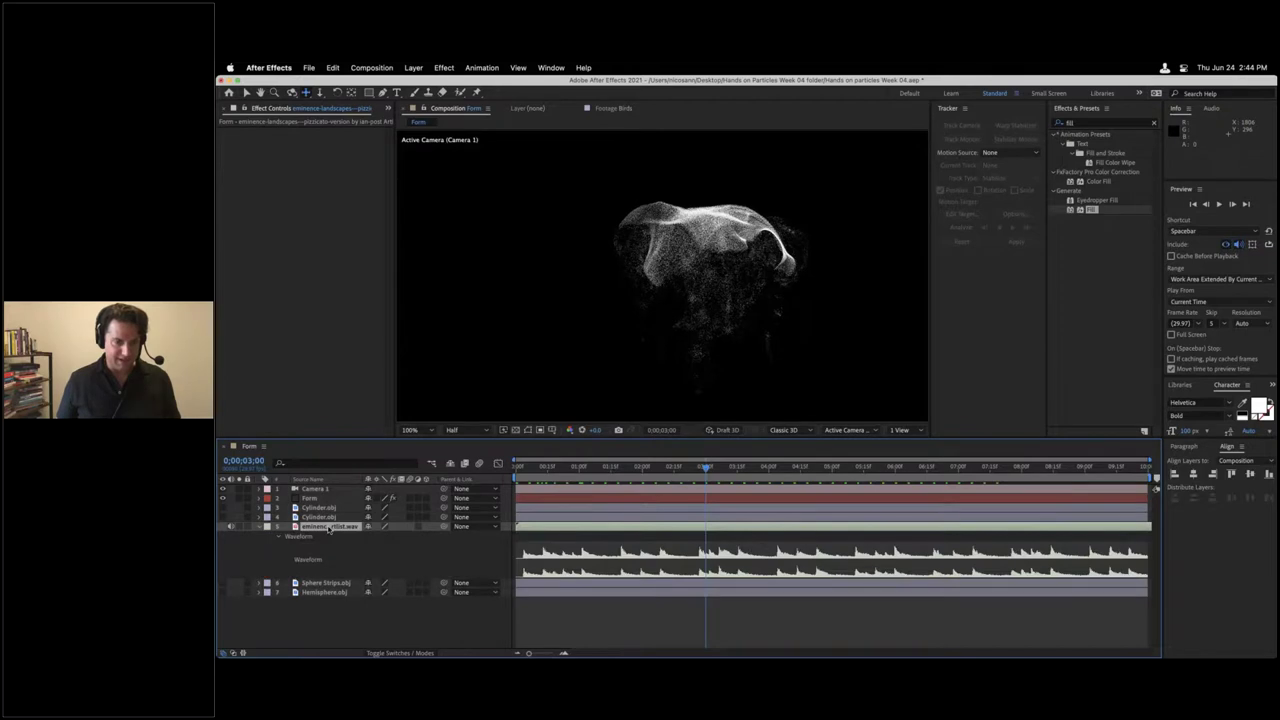
{"action": "left_click_drag", "start_coordinate": [642, 476], "coordinate": [524, 476]}
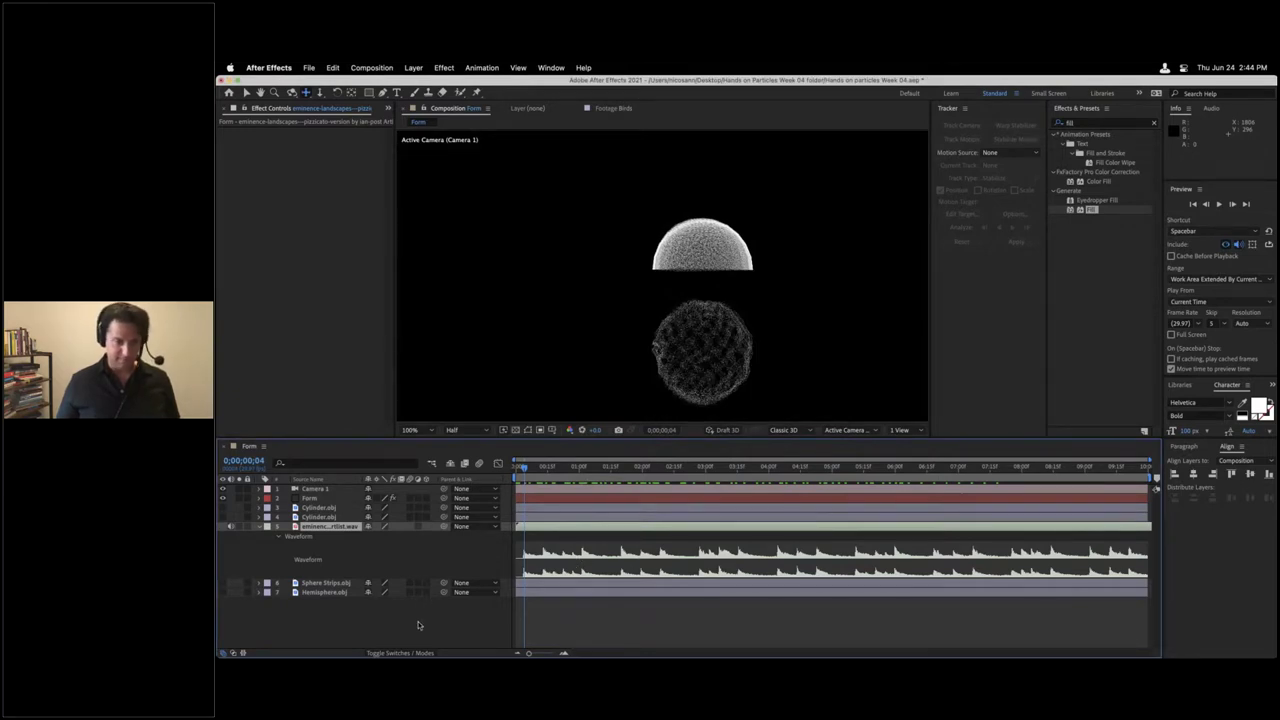
{"action": "left_click", "coordinate": [418, 625]}
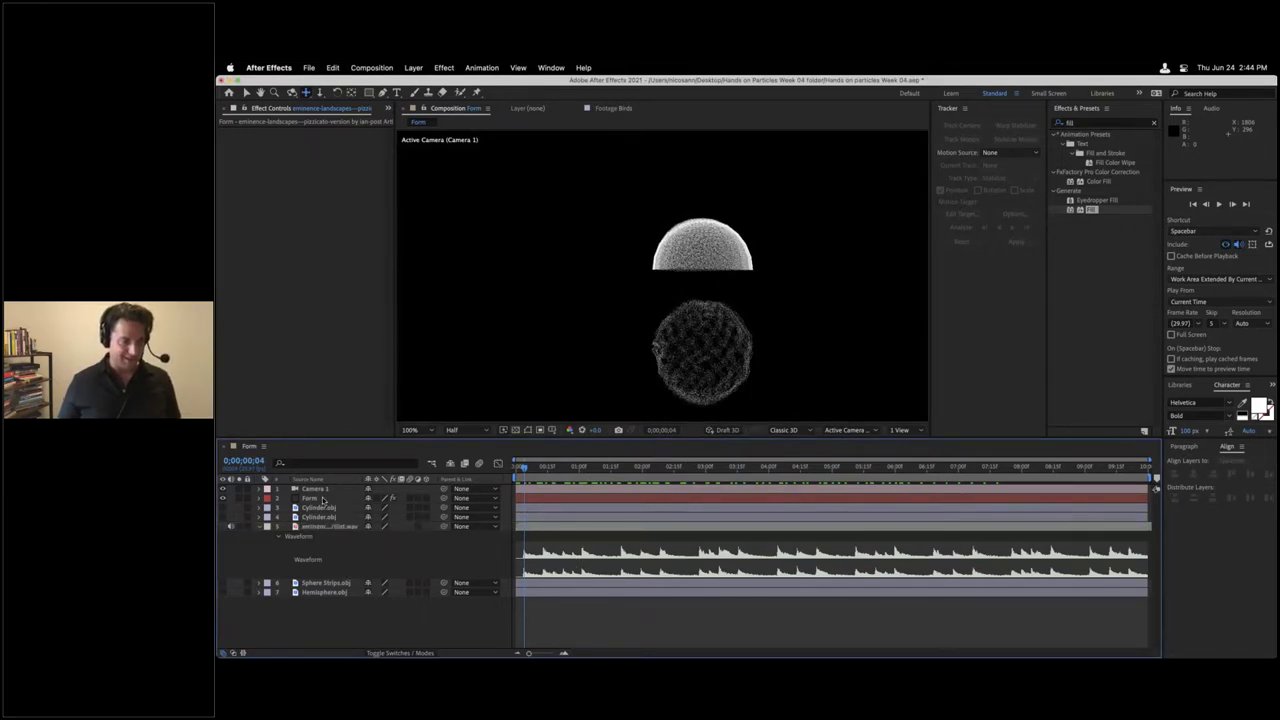
Step: On the Form layer, set the Audio Layer to the audio track and map Reactor 1 to Particle Size
{"action": "left_click", "coordinate": [322, 500]}
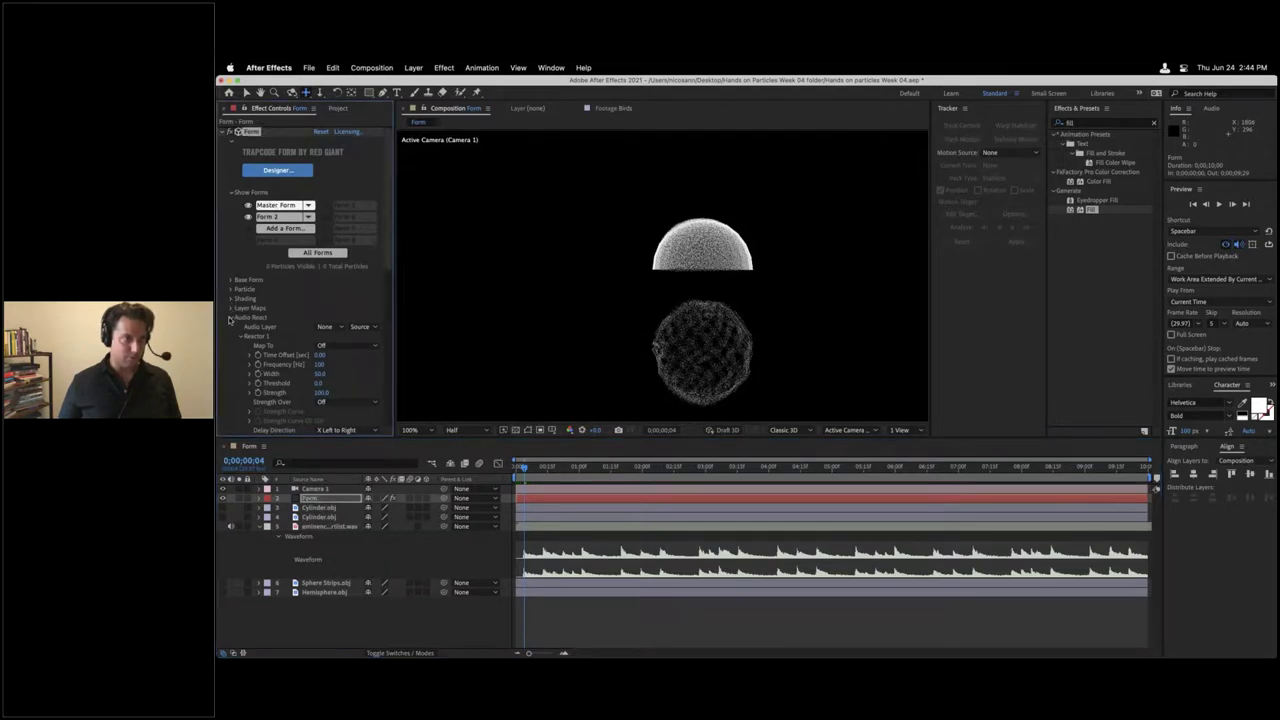
{"action": "scroll", "coordinate": [232, 320], "scroll_direction": "down", "scroll_amount": 5}
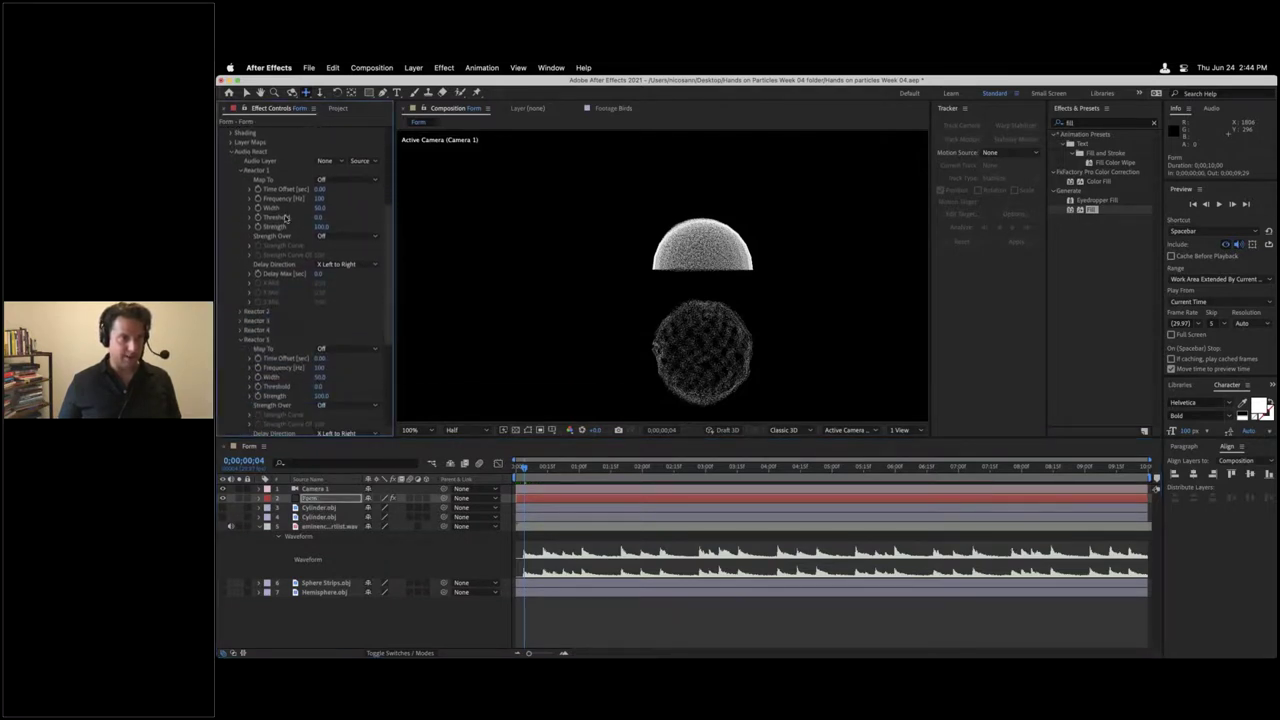
{"action": "left_click", "coordinate": [330, 156]}
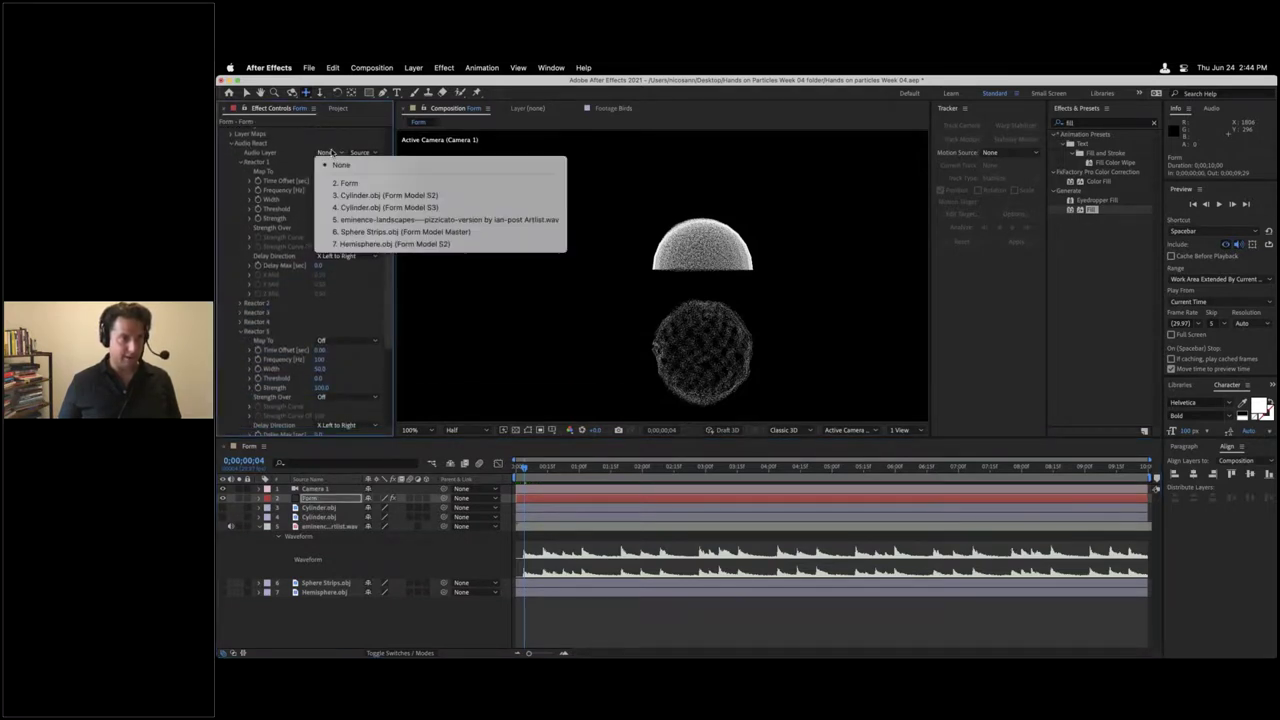
{"action": "left_click", "coordinate": [437, 220]}
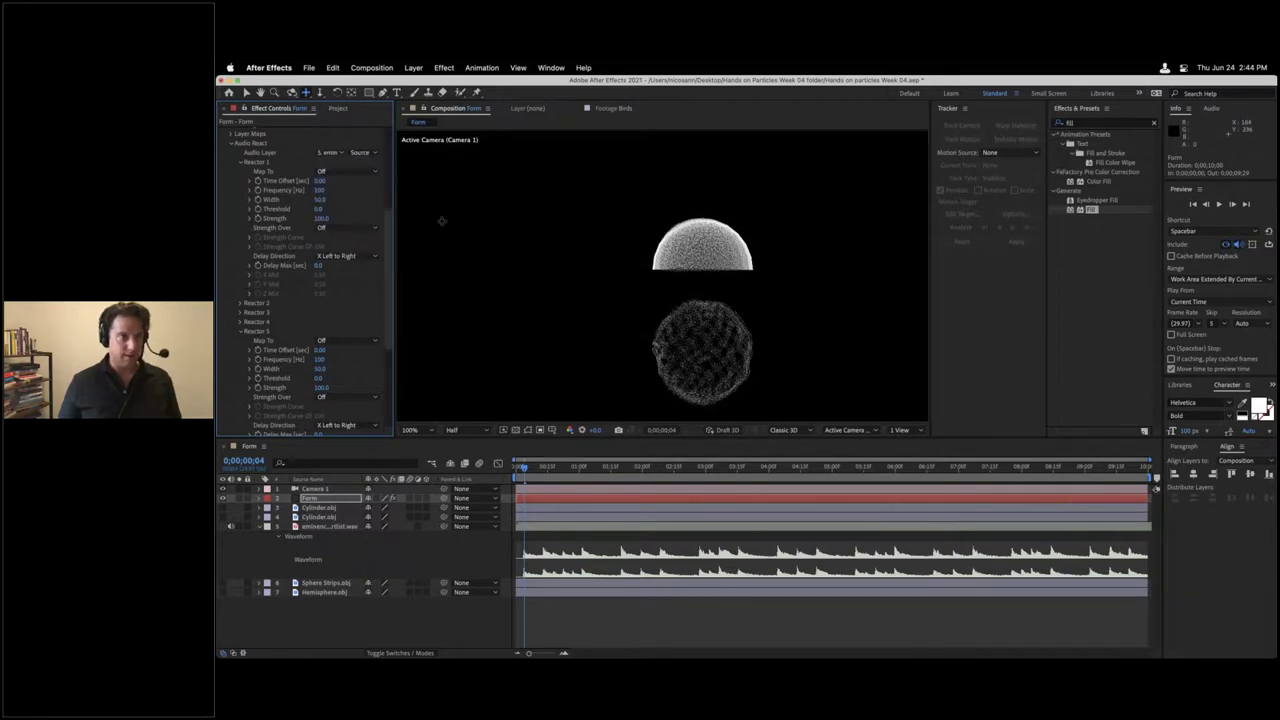
{"action": "scroll", "coordinate": [286, 203], "scroll_direction": "up", "scroll_amount": 1}
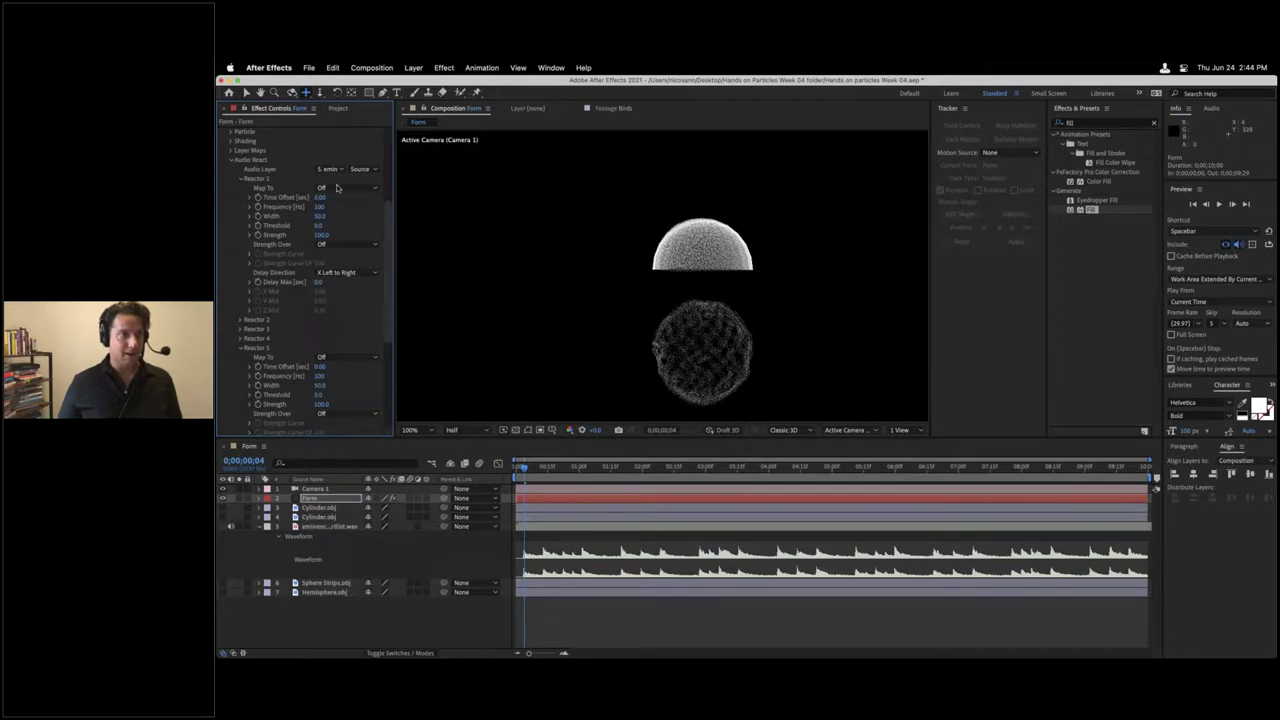
{"action": "left_click", "coordinate": [337, 188]}
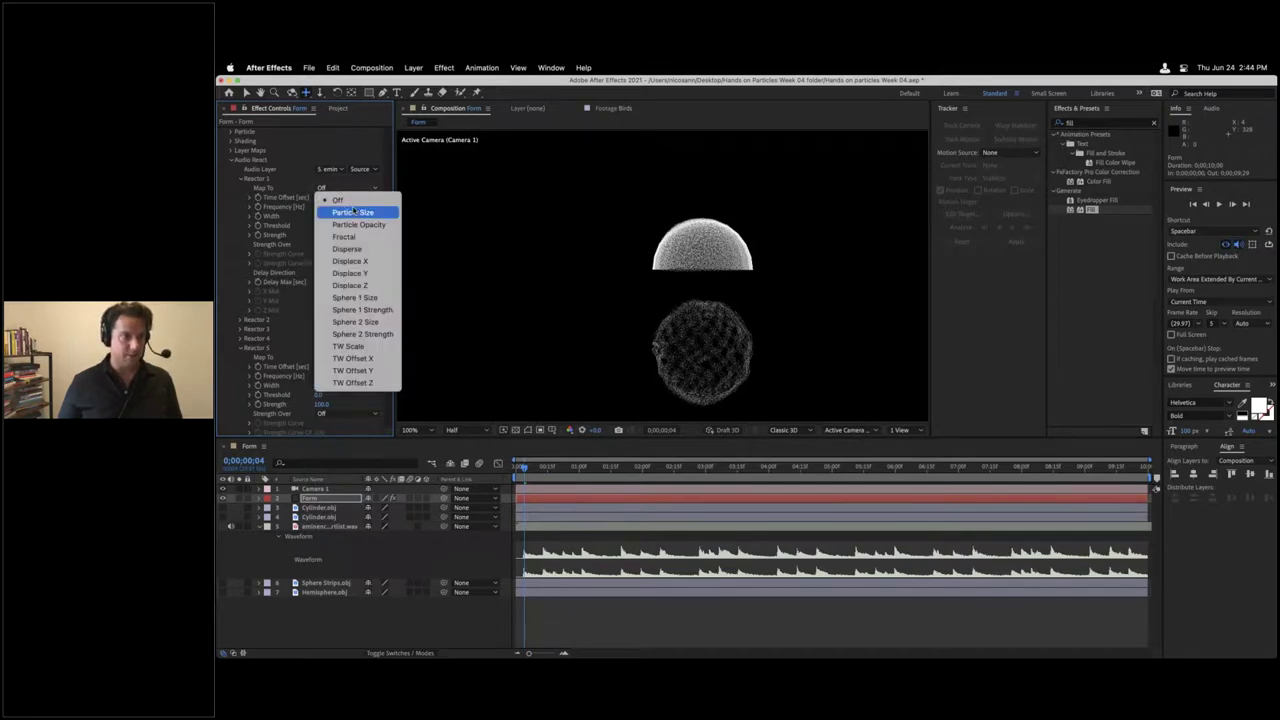
{"action": "left_click", "coordinate": [352, 212]}
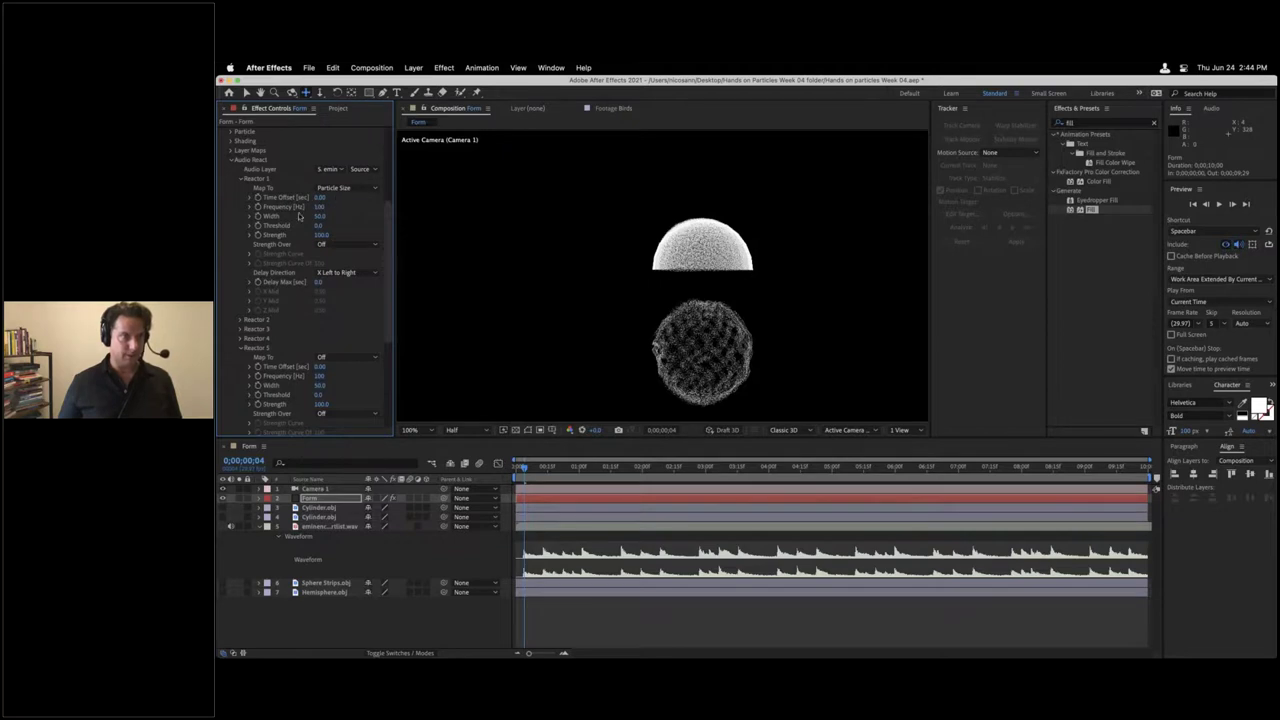
Step: Set Reactor 1's Strength to 300
{"action": "left_click", "coordinate": [319, 235]}
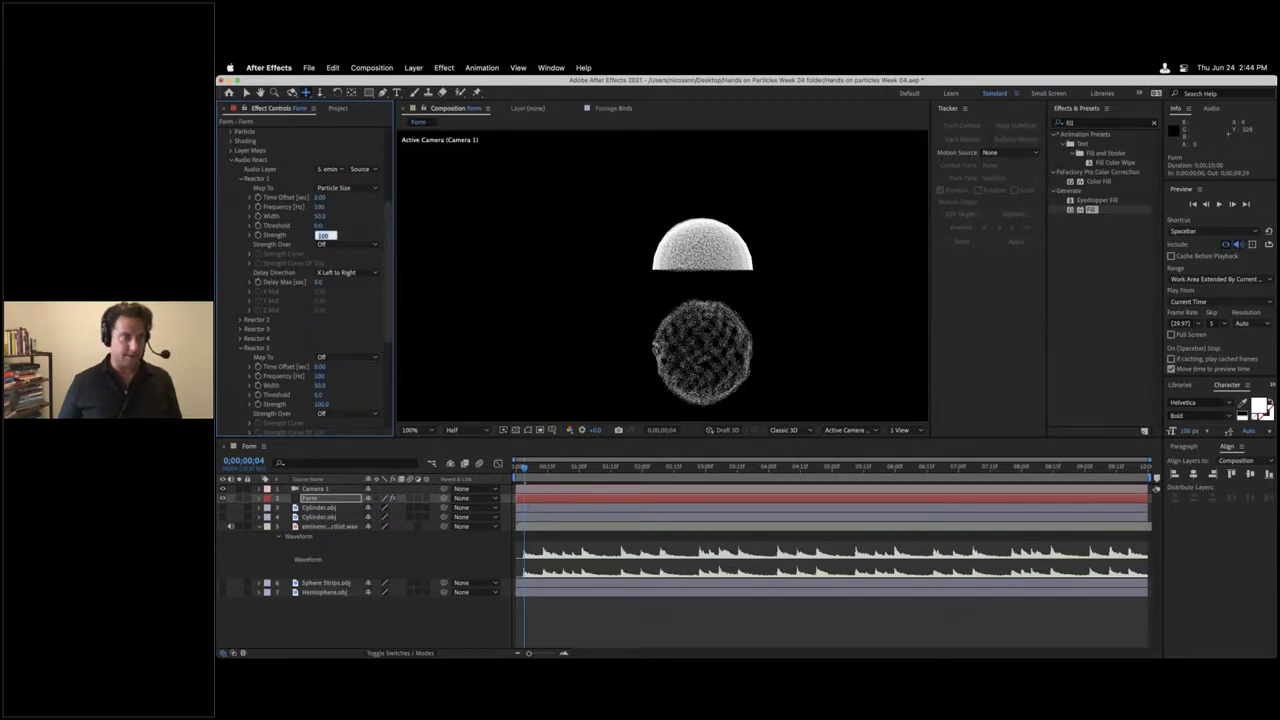
{"action": "left_click", "coordinate": [320, 526]}
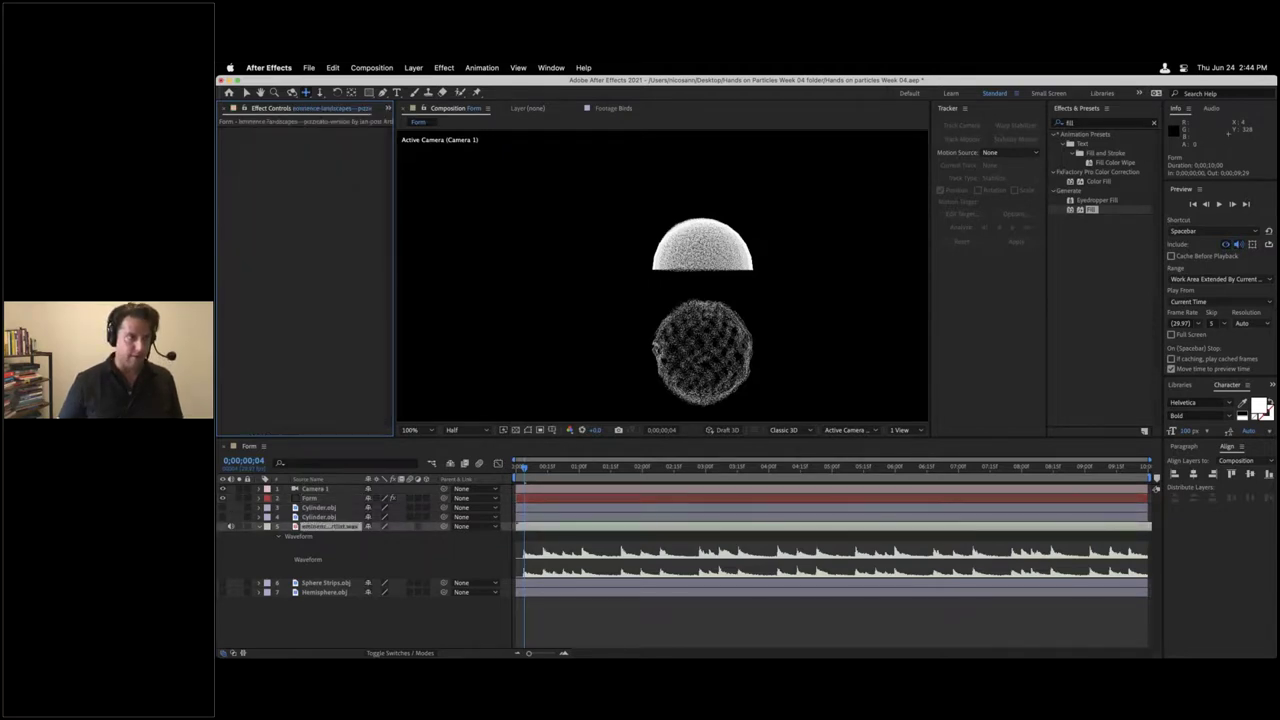
{"action": "left_click", "coordinate": [312, 498]}
{"action": "scroll", "coordinate": [312, 364], "scroll_direction": "down", "scroll_amount": 1}
{"action": "left_click", "coordinate": [322, 359]}
{"action": "type", "text": "300.0"}
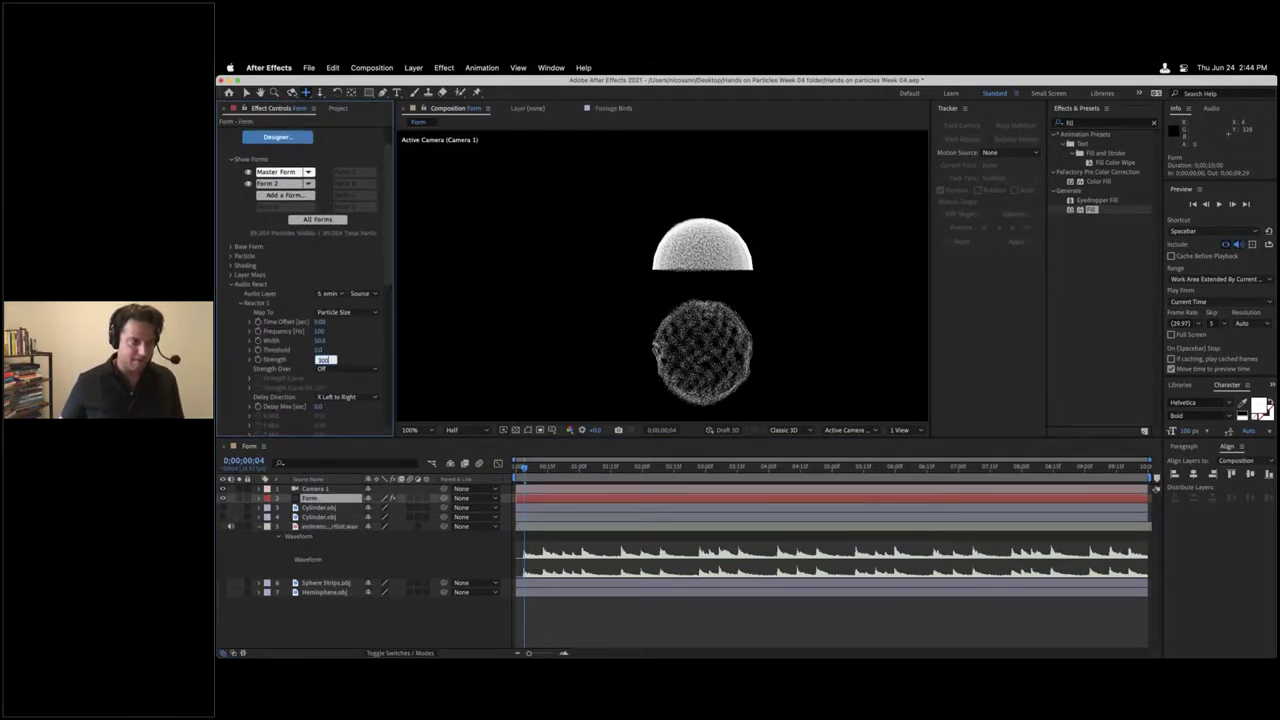
{"action": "left_click", "coordinate": [340, 369]}
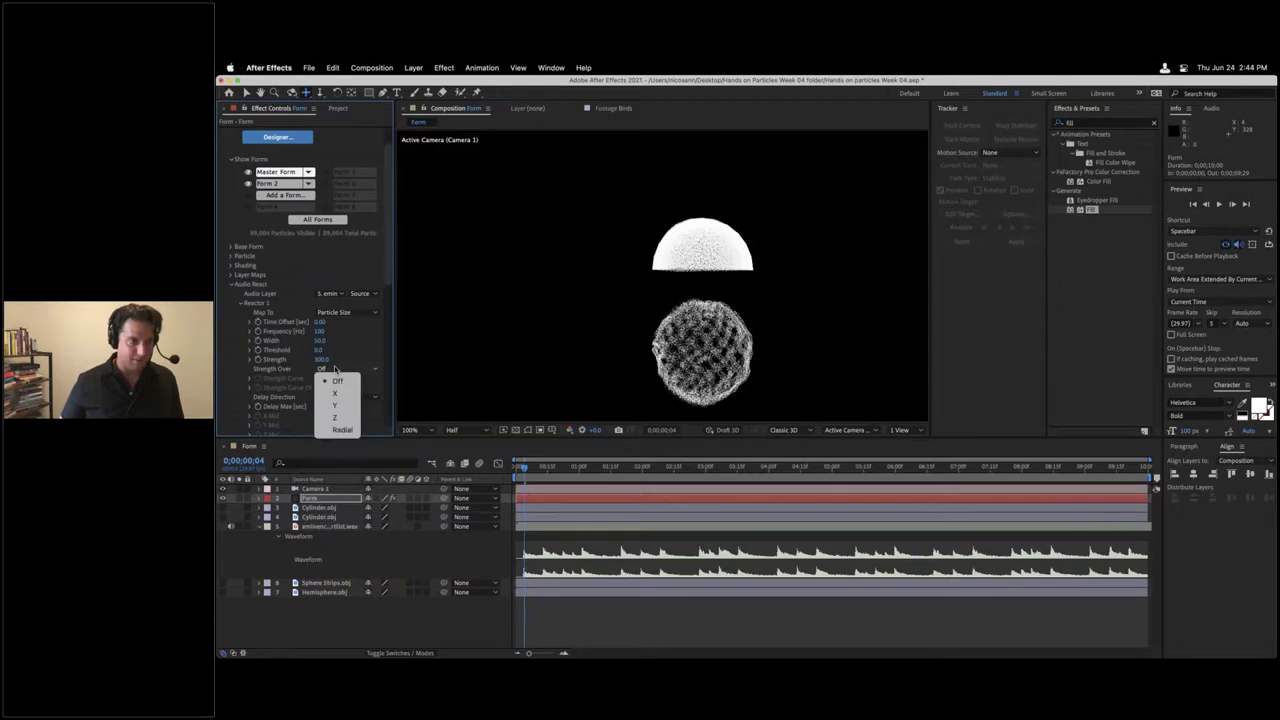
Step: Vary the reaction strength along X, then give particles Size 5 and Size Random 25%
{"action": "left_click", "coordinate": [336, 394]}
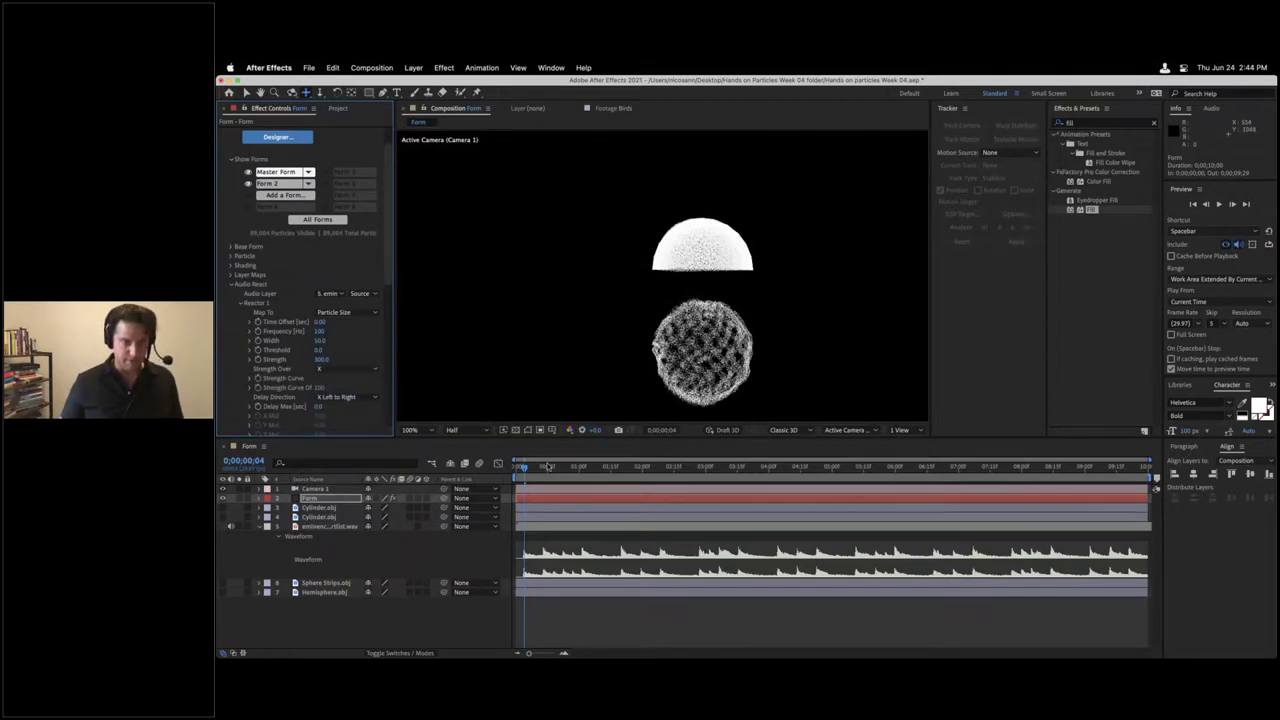
{"action": "left_click", "coordinate": [231, 256]}
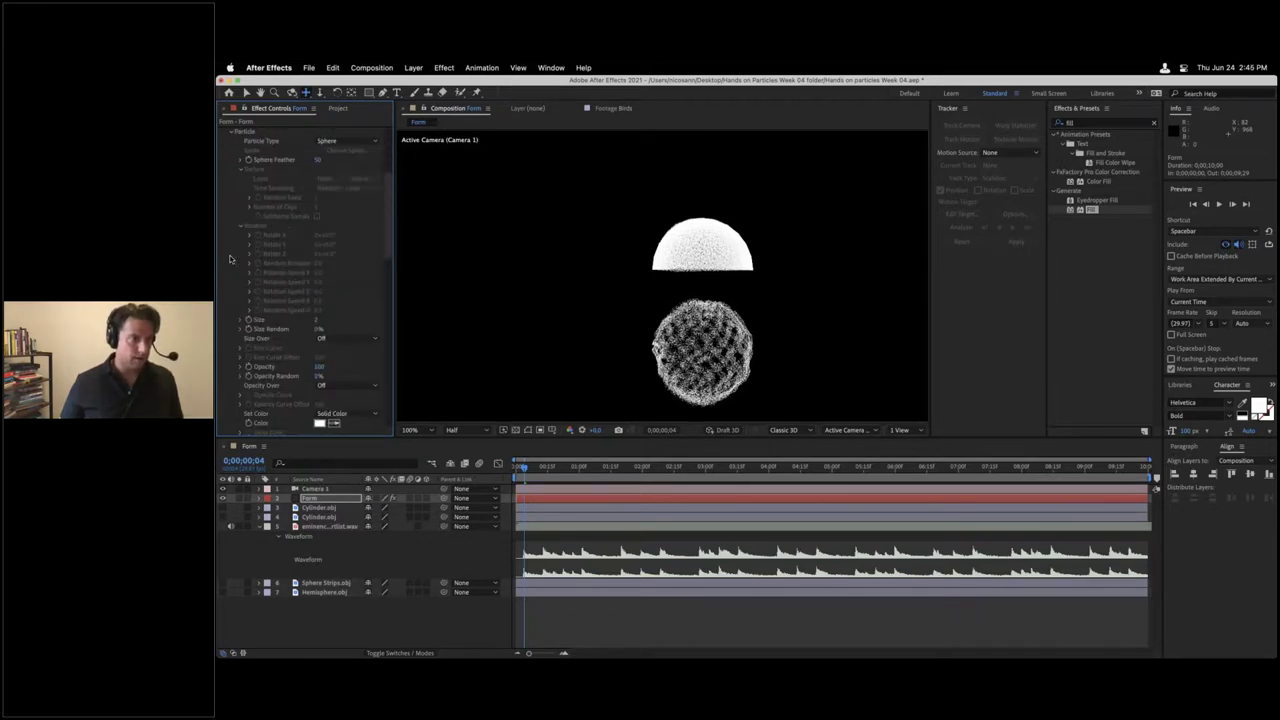
{"action": "left_click", "coordinate": [317, 320]}
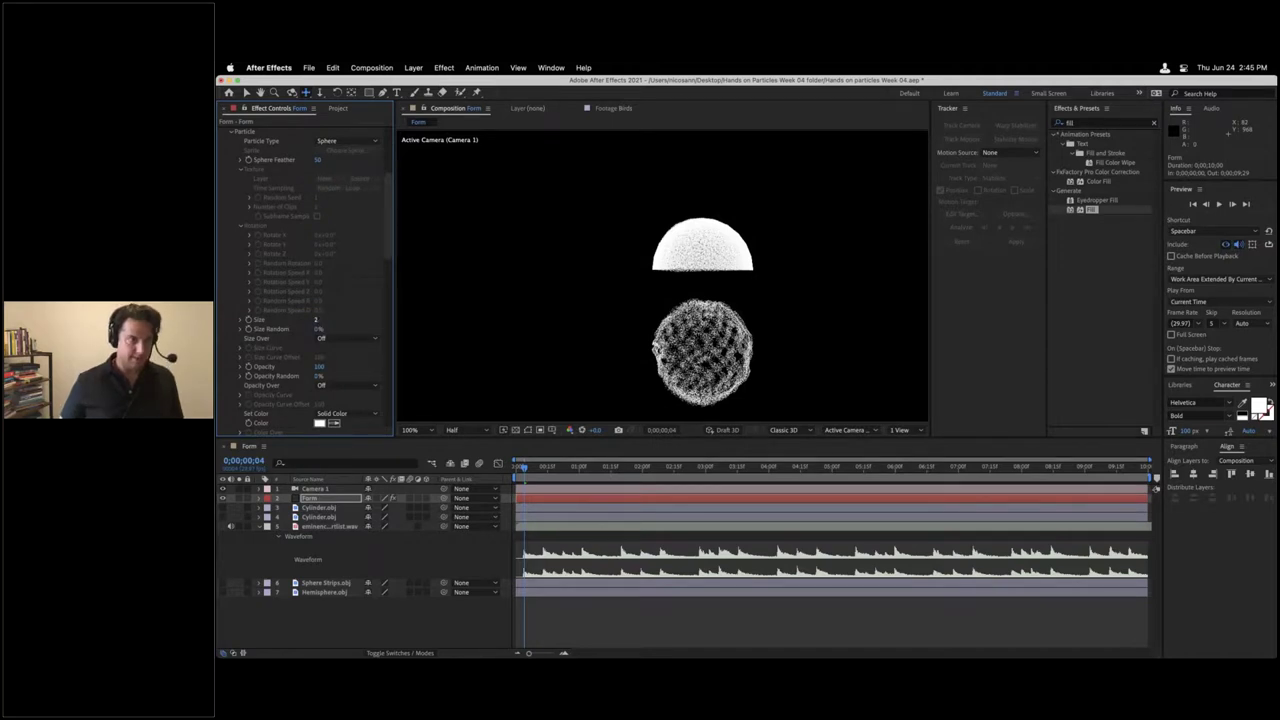
{"action": "type", "text": "5"}
{"action": "key", "text": "Tab"}
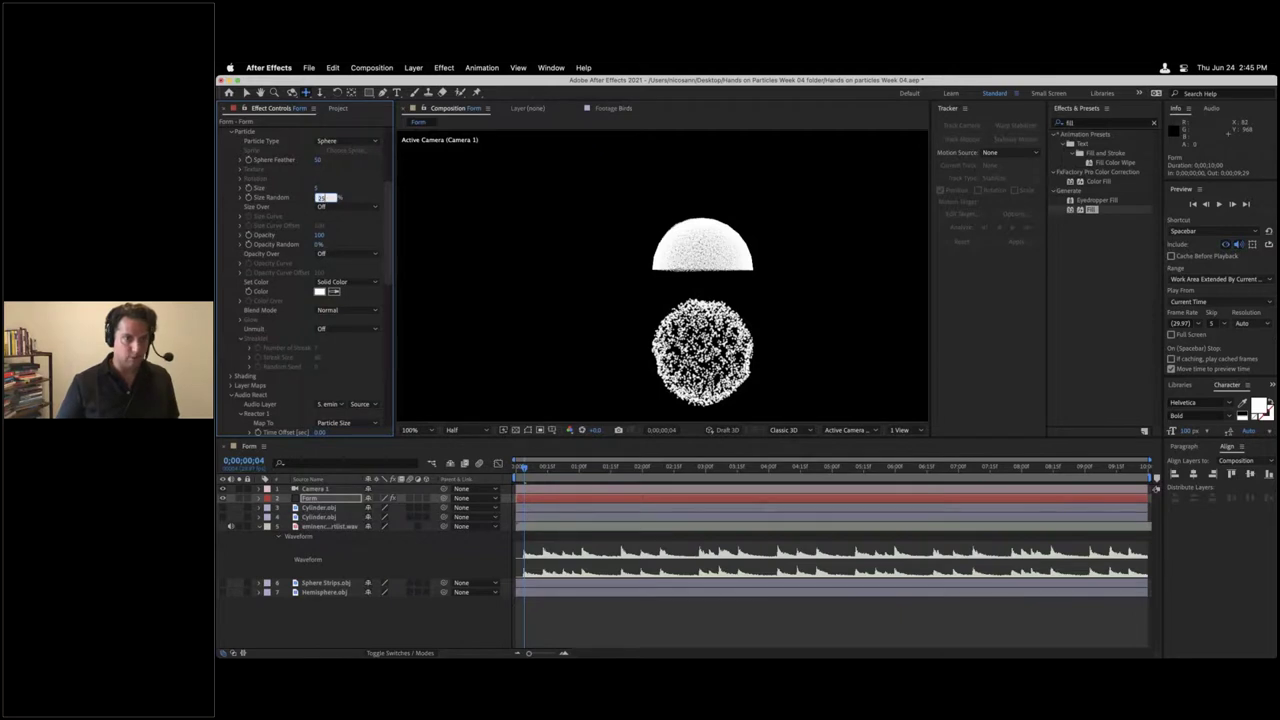
{"action": "type", "text": "25"}
{"action": "key", "text": "Return"}
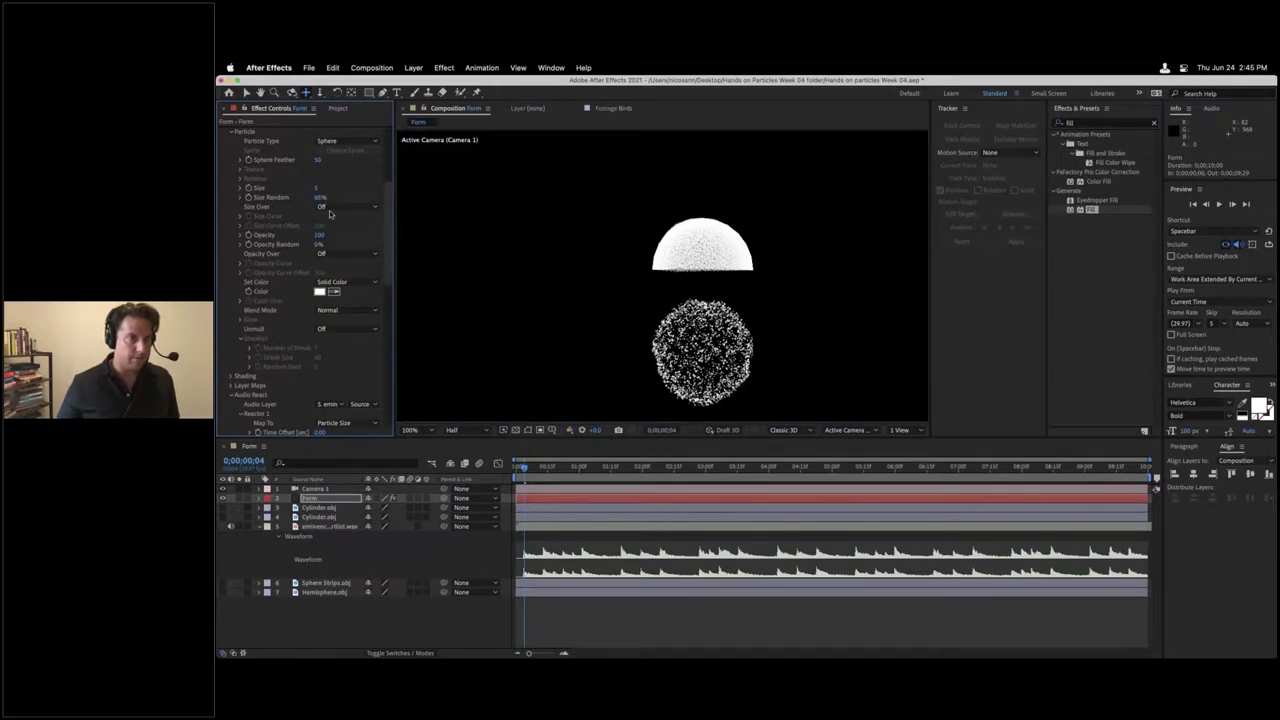
Step: Make particle size vary over X, reveal the Size Curve, and preview the particles
{"action": "left_click", "coordinate": [330, 208]}
{"action": "left_click", "coordinate": [335, 225]}
{"action": "left_click", "coordinate": [240, 216]}
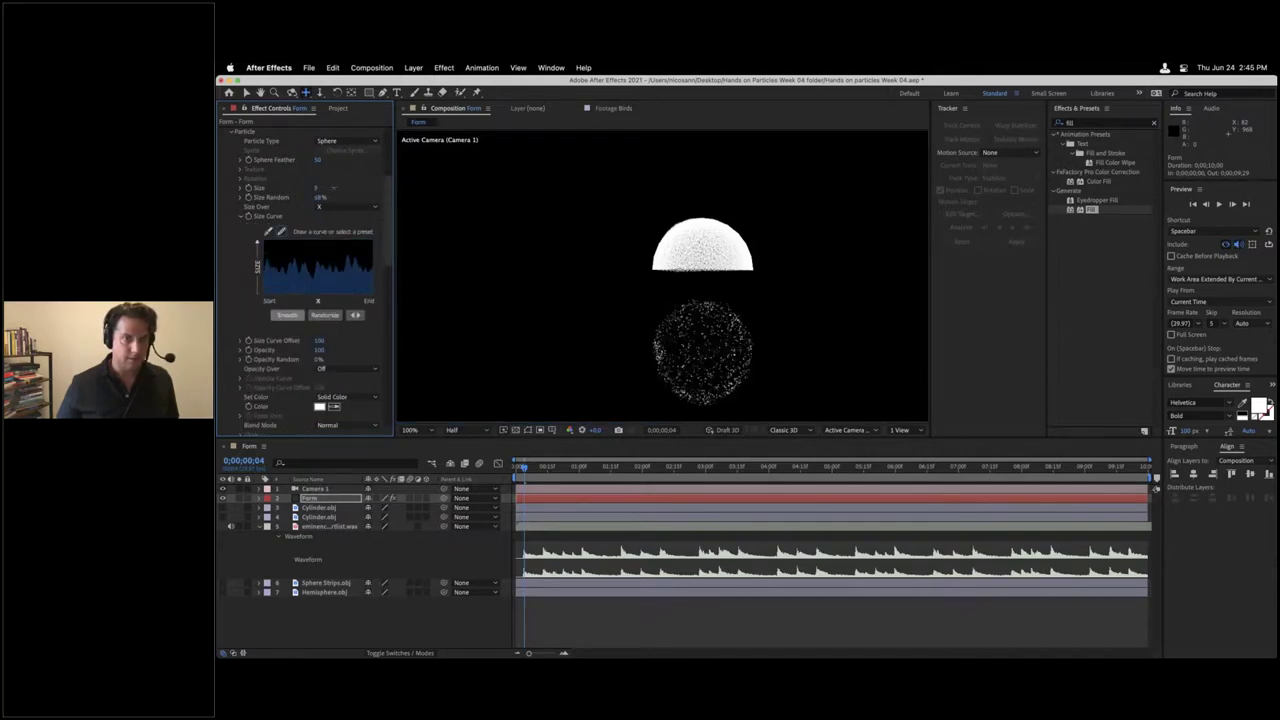
{"action": "key", "text": "space"}
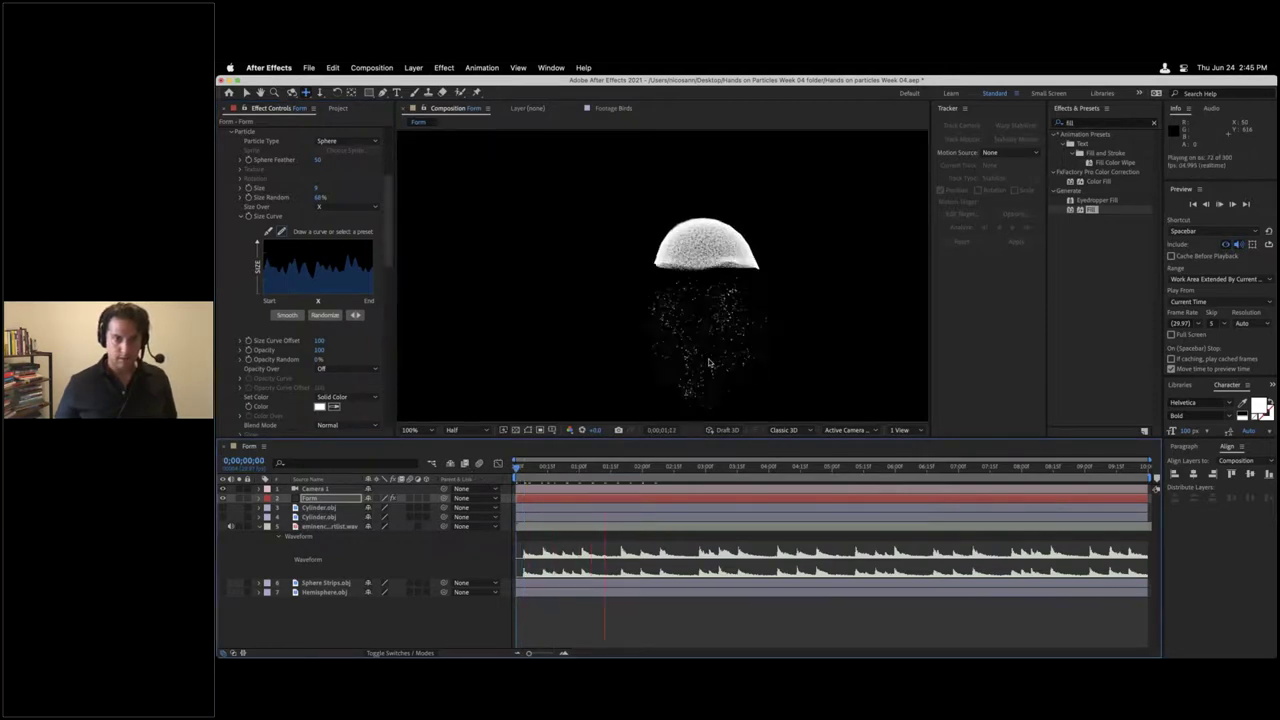
Step: At 0;00;02;21, raise Reactor 1's Strength to 740
{"action": "key", "text": "space"}
{"action": "left_click_drag", "start_coordinate": [662, 473], "coordinate": [819, 498]}
{"action": "scroll", "coordinate": [294, 362], "scroll_direction": "down", "scroll_amount": 6}
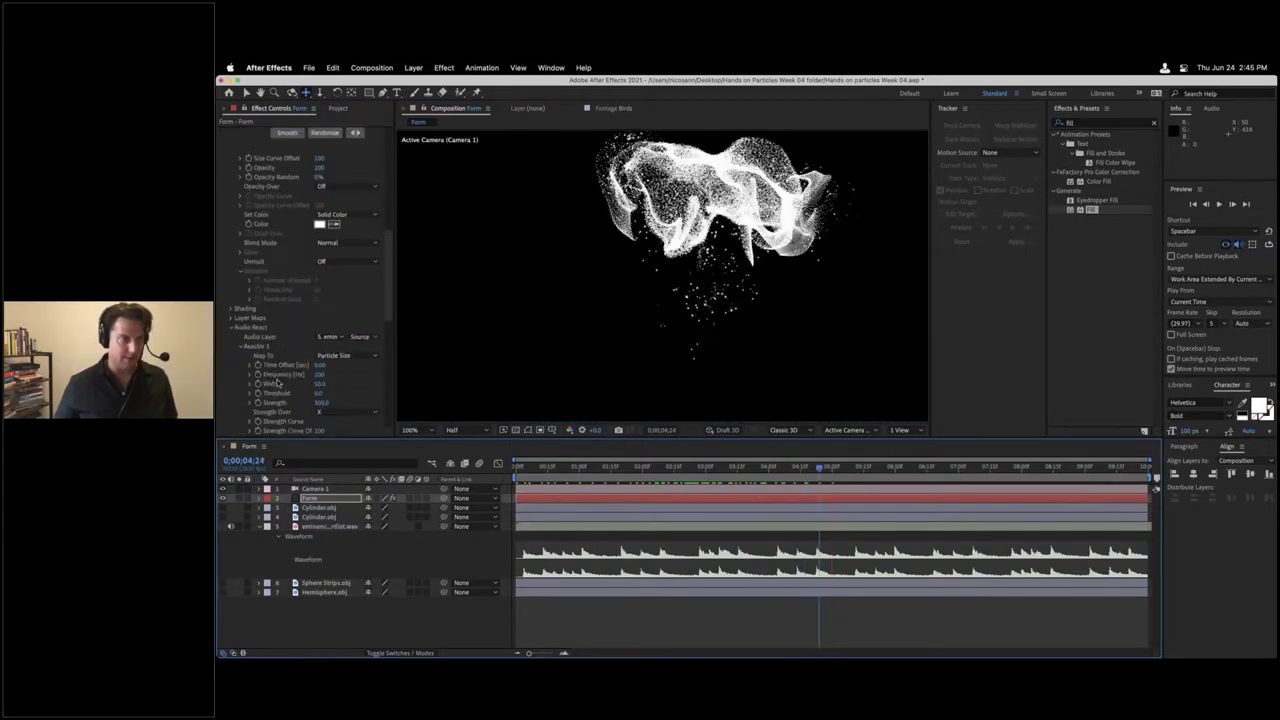
{"action": "left_click", "coordinate": [320, 344]}
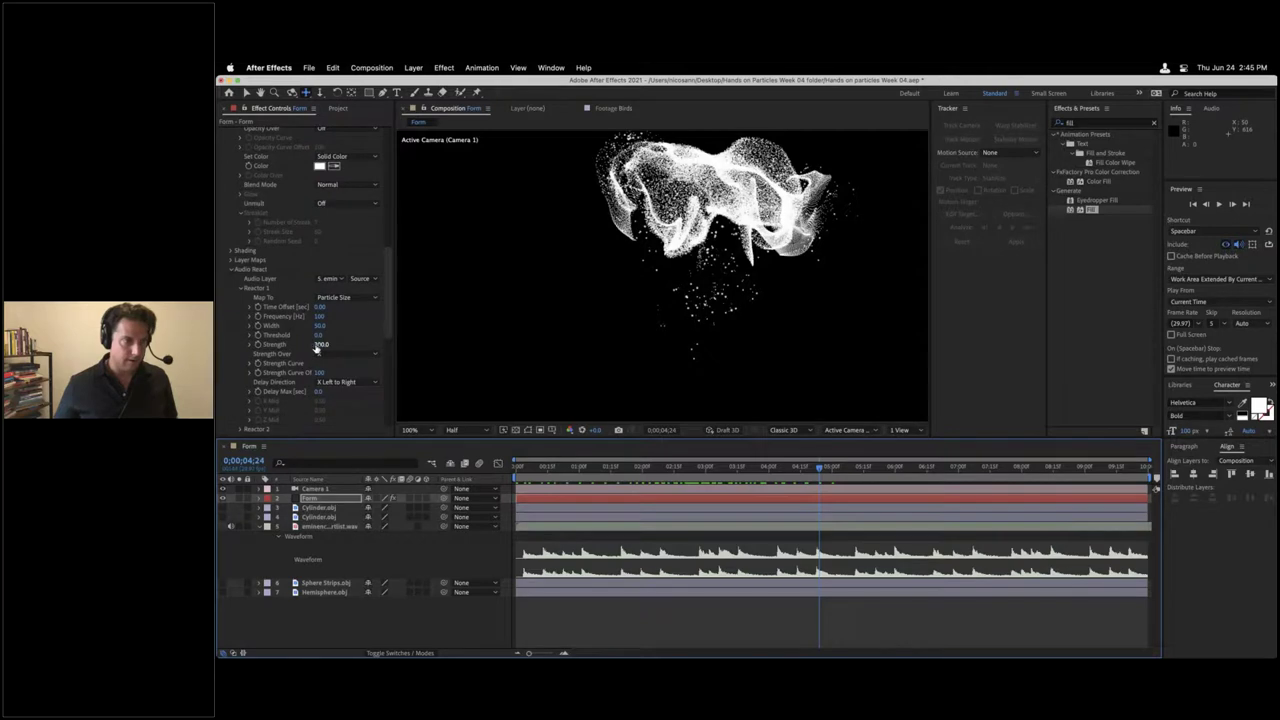
{"action": "type", "text": "740"}
{"action": "key", "text": "Return"}
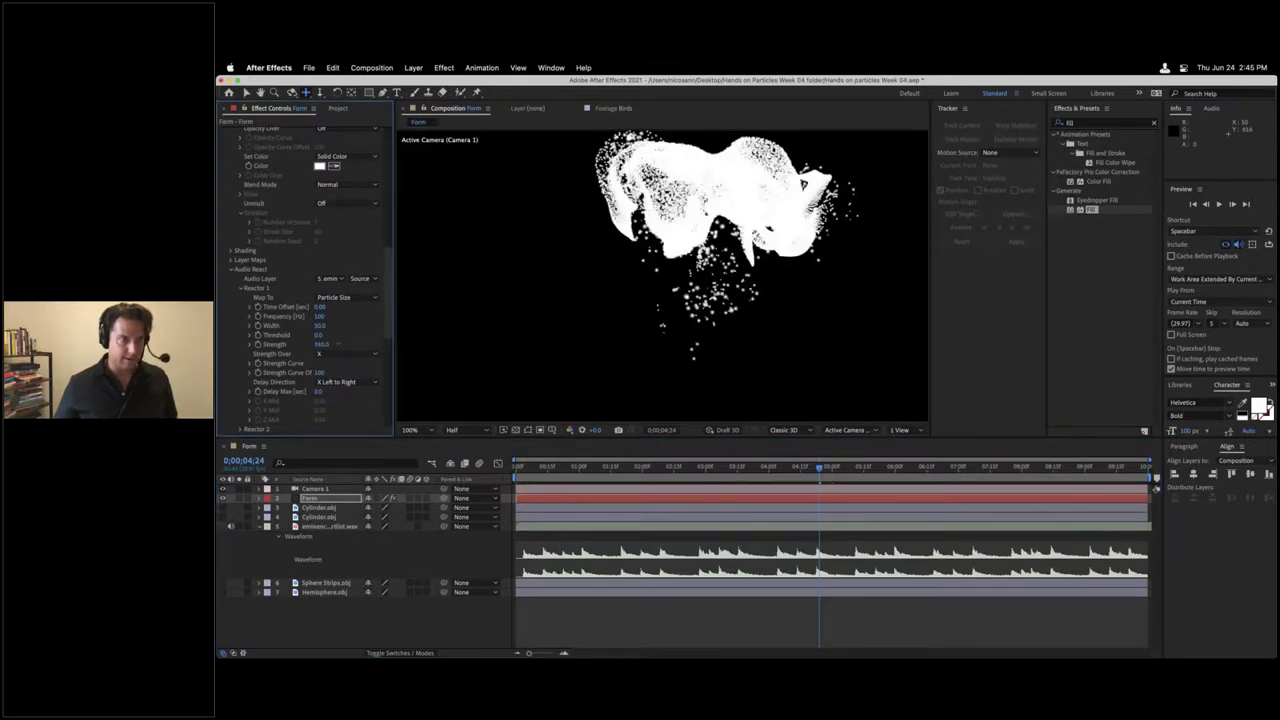
Step: Preview the stronger reaction, then collapse Reactor 1 and expand Reactor 2's mapping choices
{"action": "key", "text": "space"}
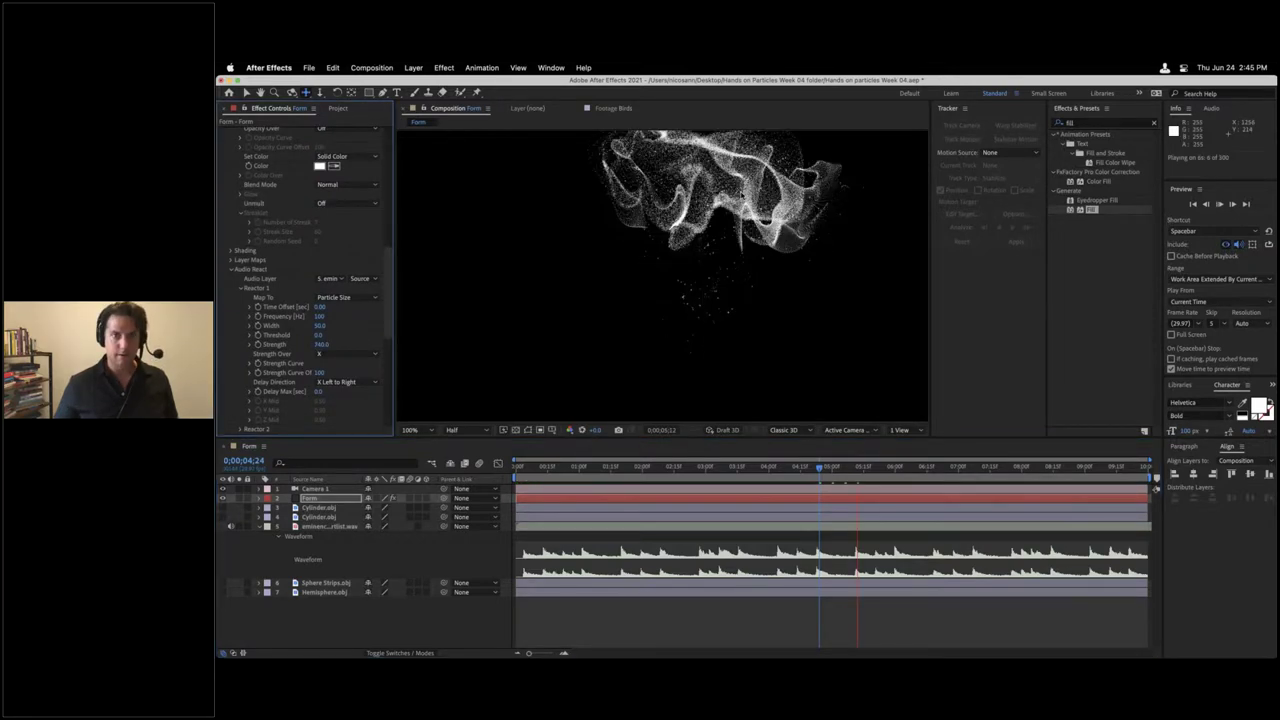
{"action": "key", "text": "space"}
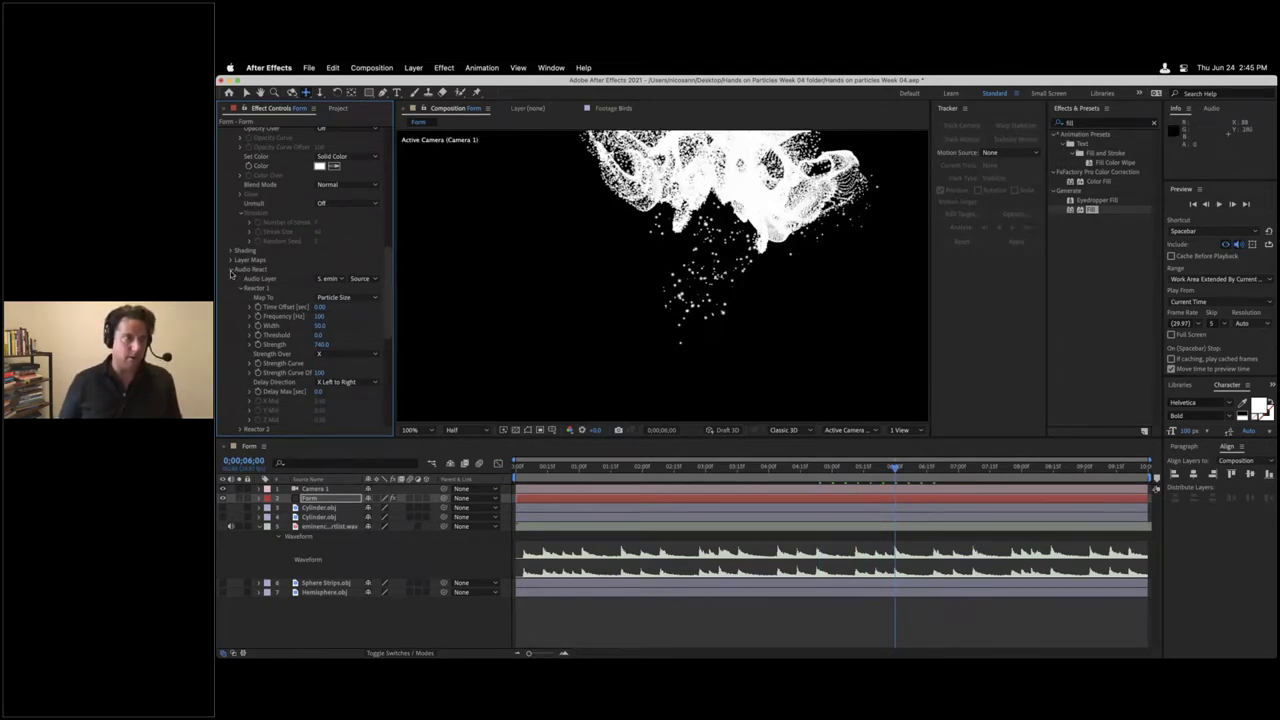
{"action": "left_click", "coordinate": [241, 288]}
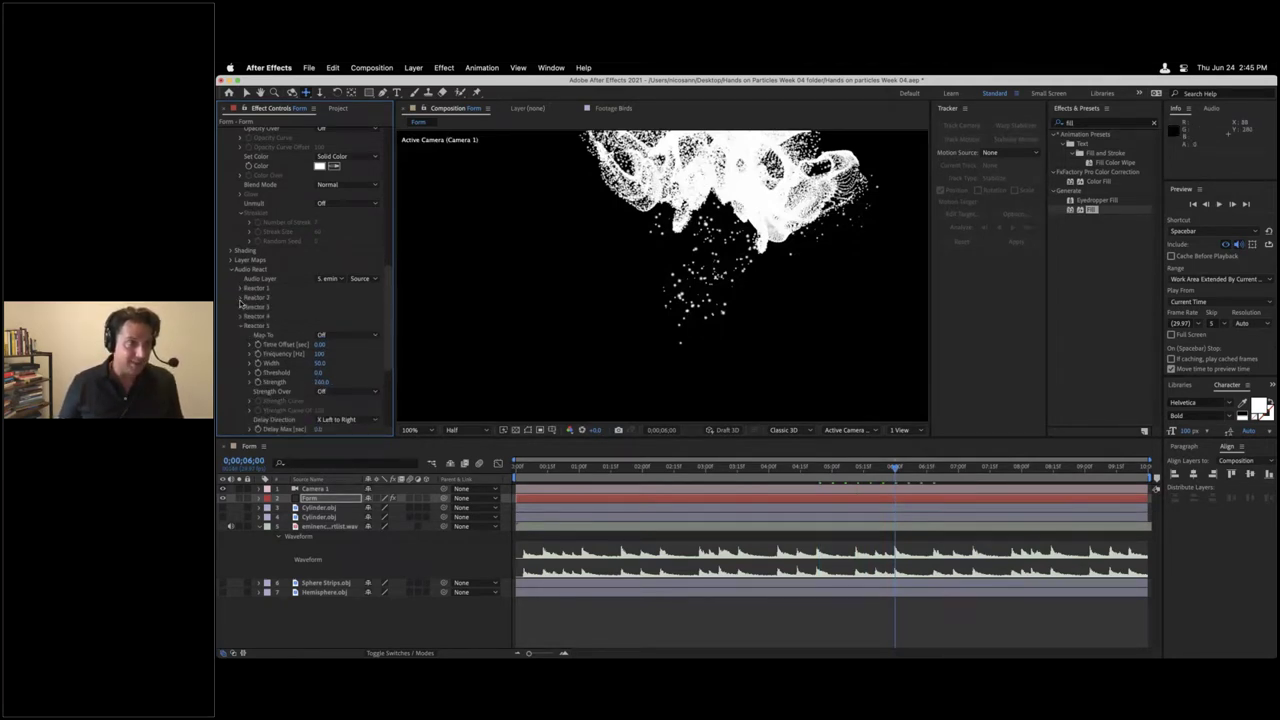
{"action": "left_click", "coordinate": [241, 298]}
{"action": "left_click", "coordinate": [320, 306]}
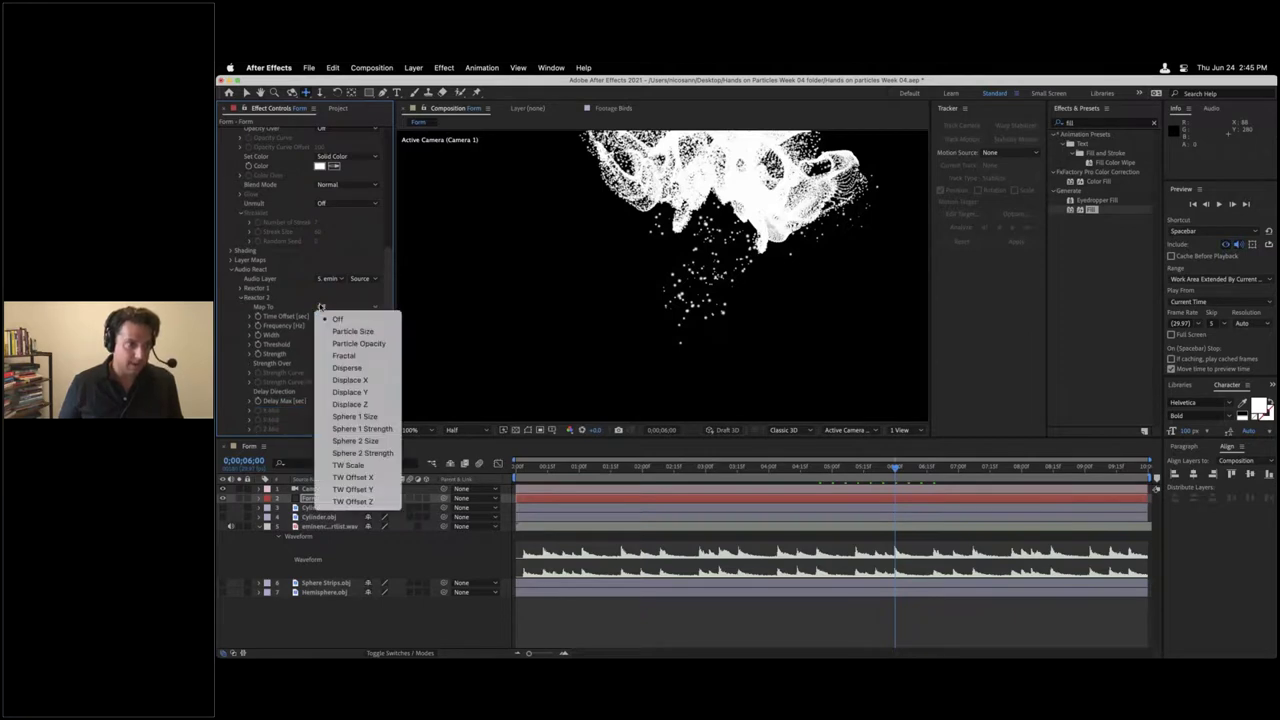
Step: Map Reactor 2 to Disperse with its strength varying across X
{"action": "left_click", "coordinate": [366, 369]}
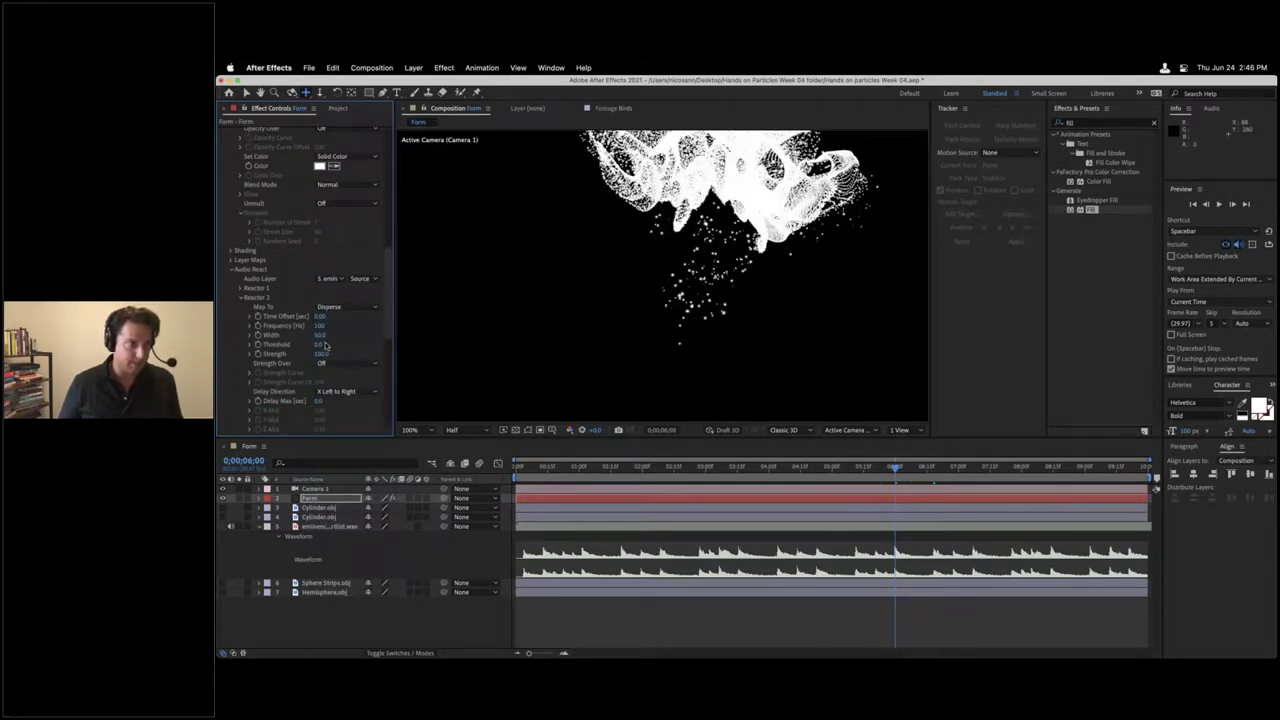
{"action": "left_click", "coordinate": [325, 363]}
{"action": "left_click", "coordinate": [335, 380]}
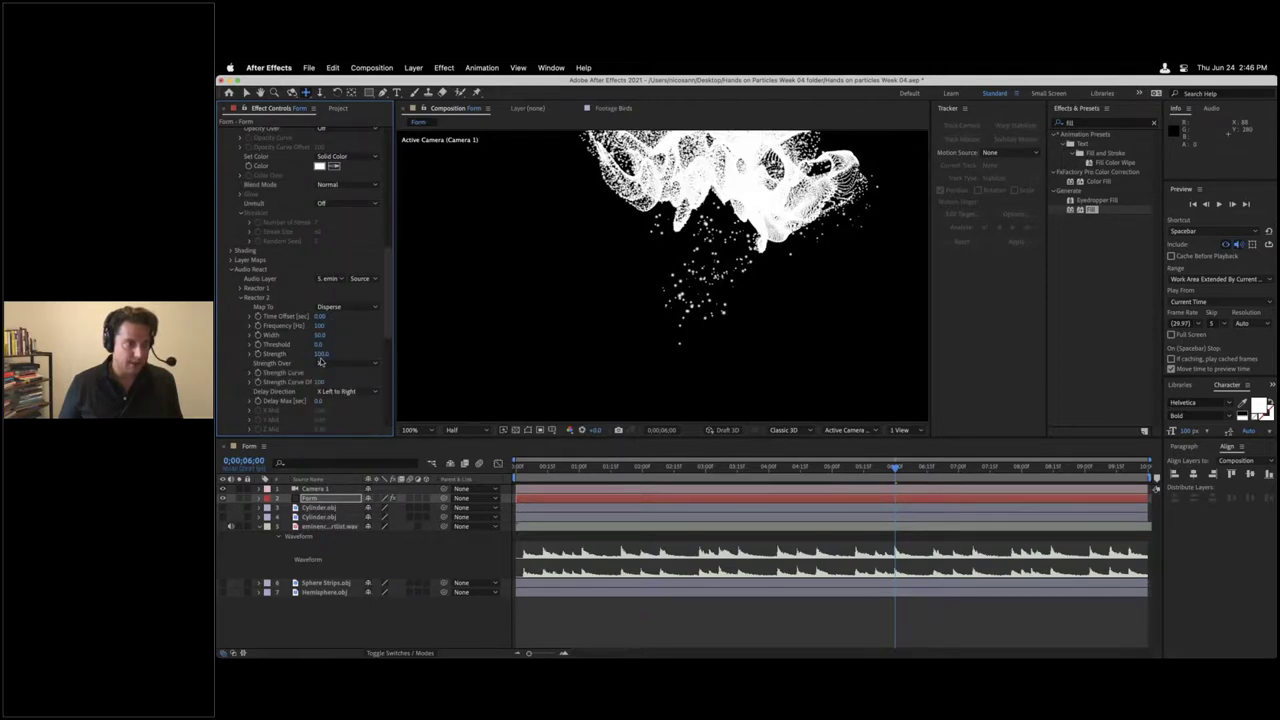
{"action": "left_click", "coordinate": [241, 297]}
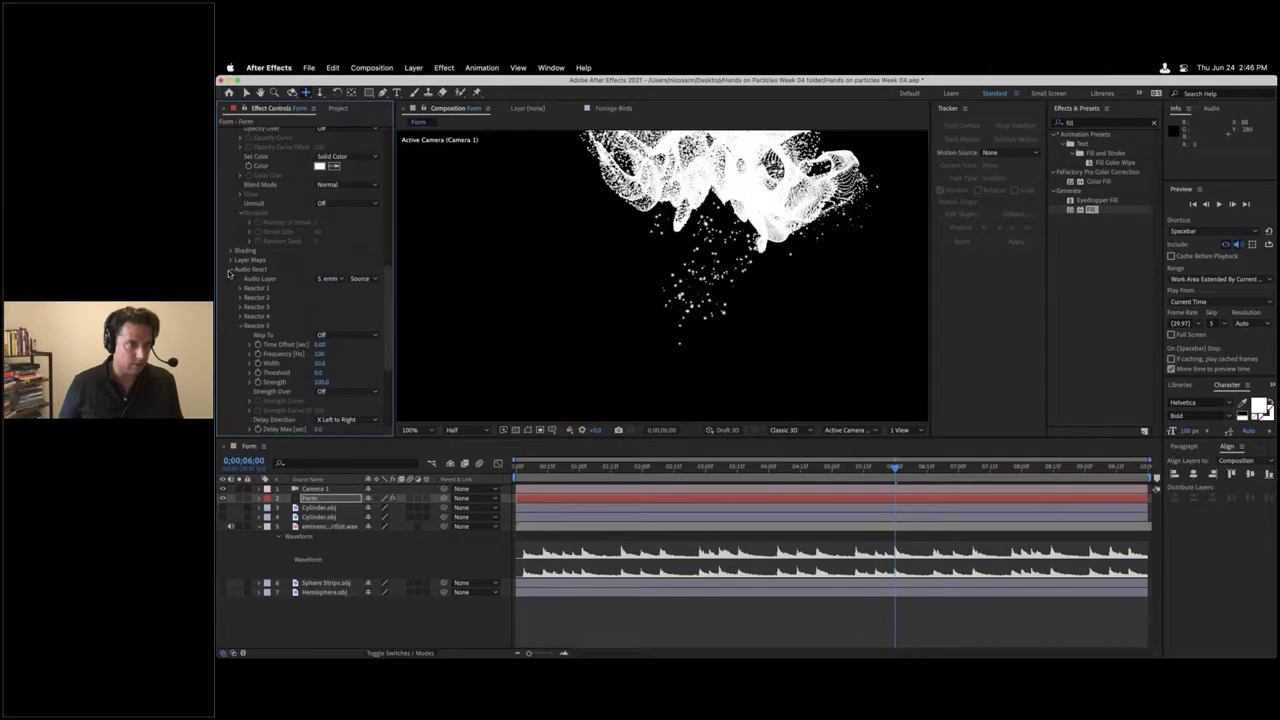
{"action": "left_click", "coordinate": [229, 270]}
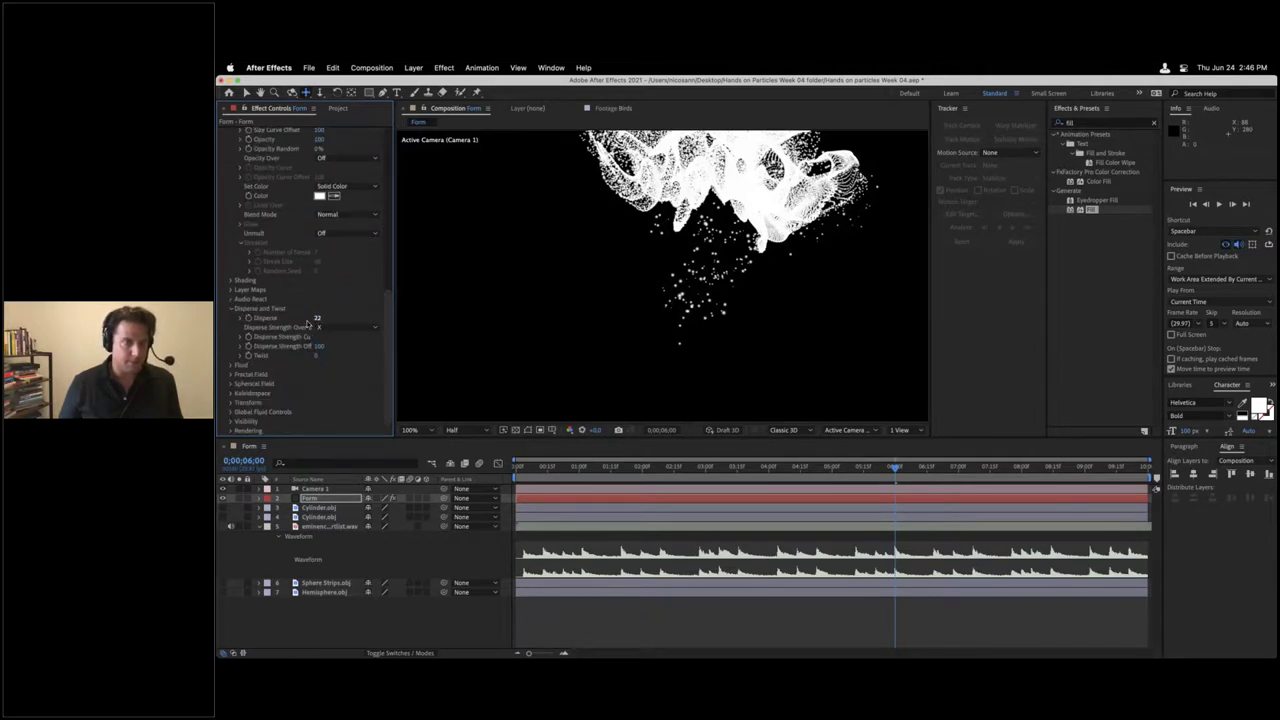
Step: Raise Form's Disperse to 203 with Disperse Strength Over set to Y
{"action": "left_click_drag", "start_coordinate": [320, 318], "coordinate": [334, 318]}
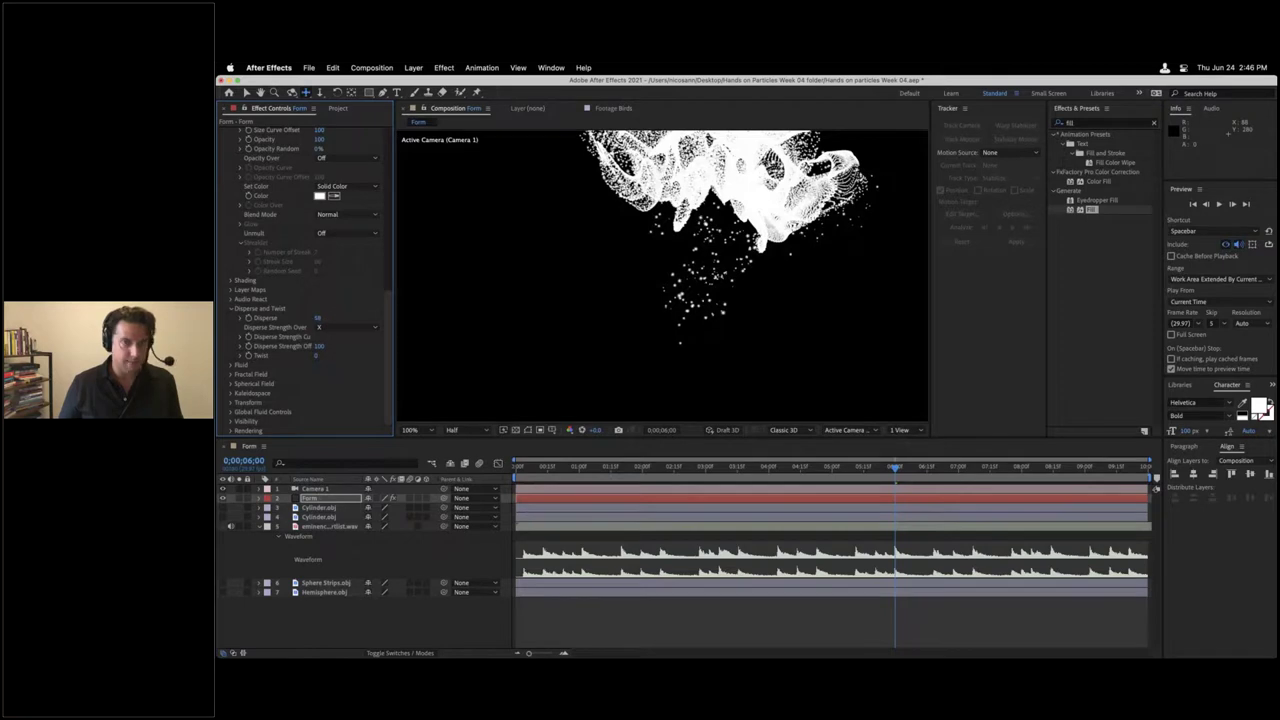
{"action": "key", "text": "space"}
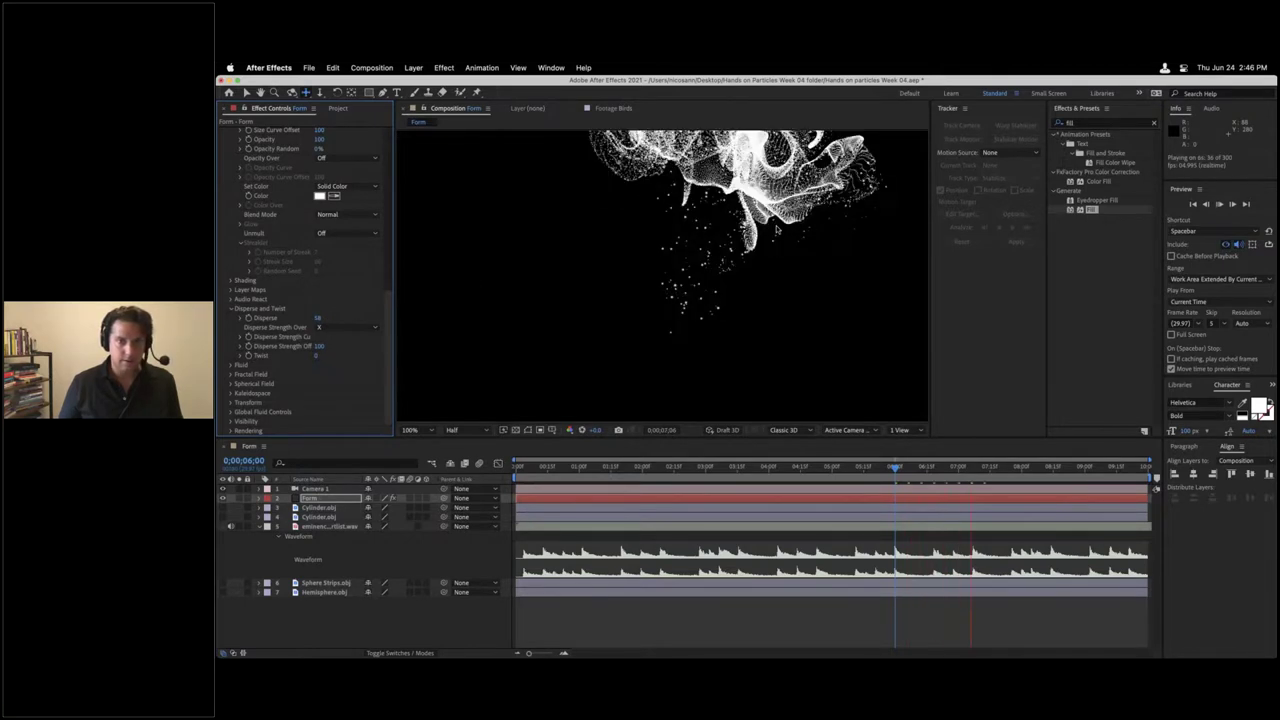
{"action": "left_click", "coordinate": [322, 327]}
{"action": "left_click", "coordinate": [340, 365]}
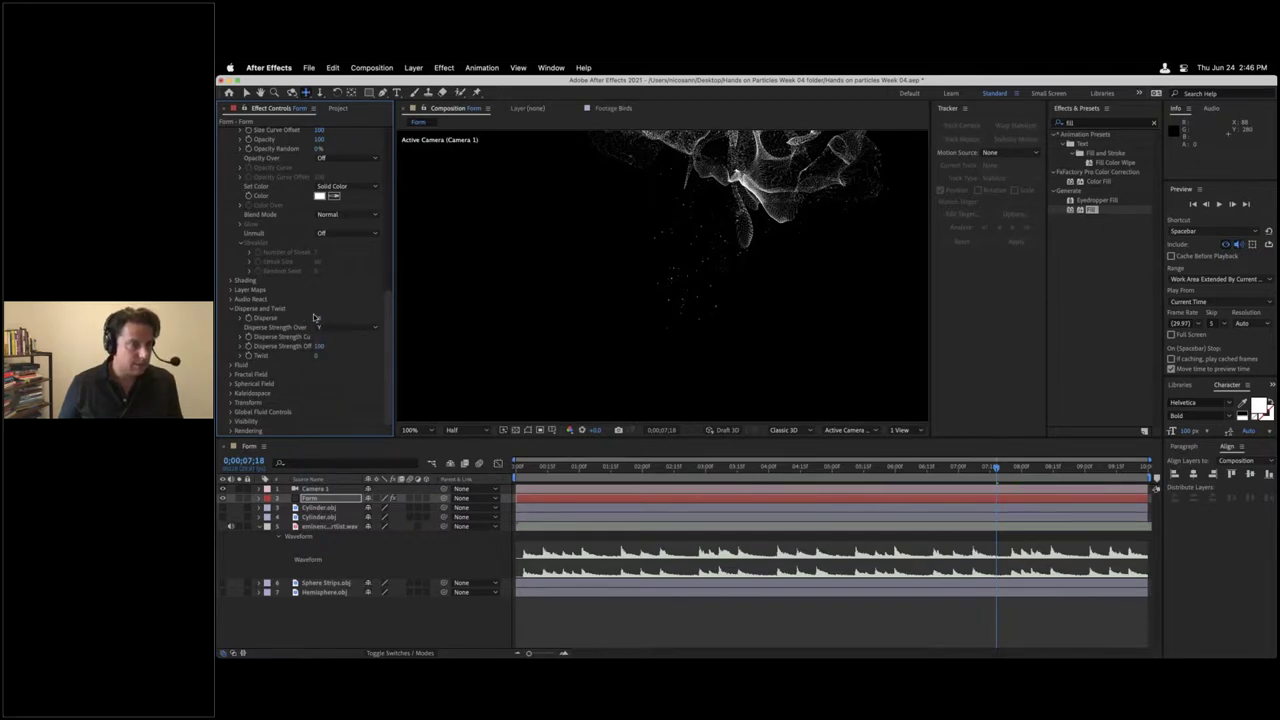
{"action": "left_click_drag", "start_coordinate": [318, 317], "coordinate": [397, 316]}
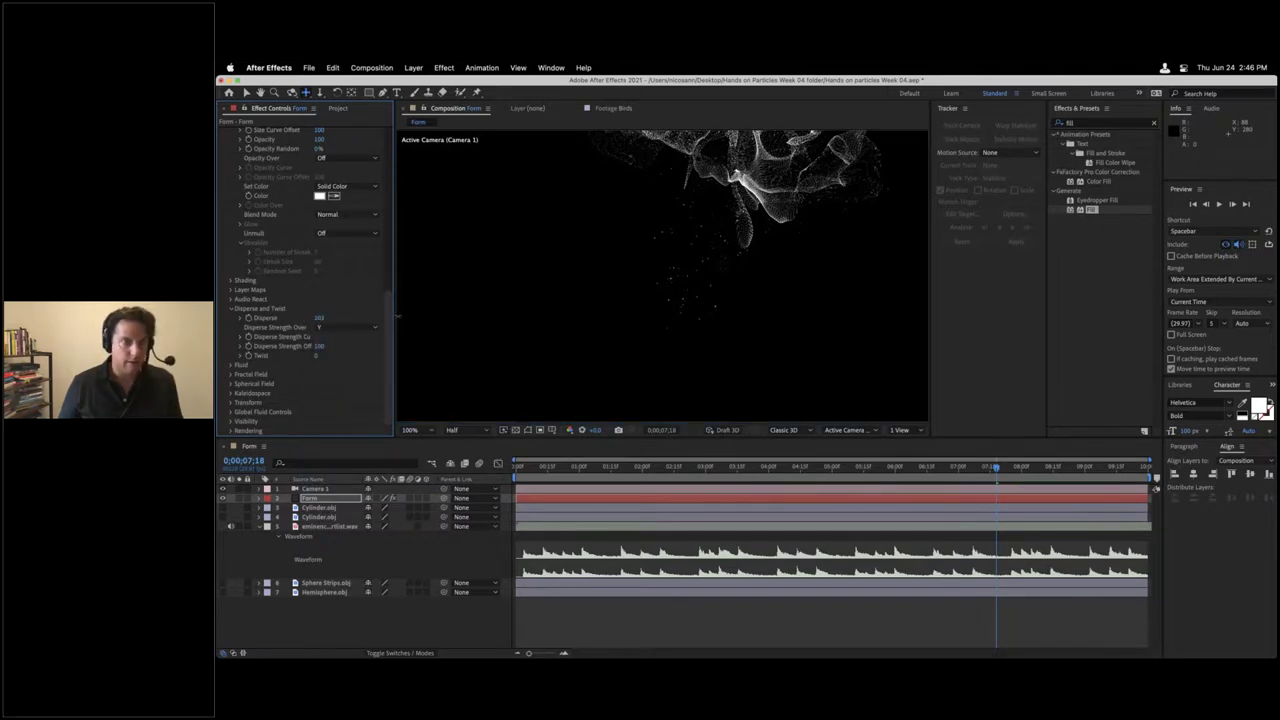
{"action": "left_click", "coordinate": [231, 309]}
Step: Keep Reactor 2's Width at 100 and vary its strength along Y
{"action": "left_click", "coordinate": [231, 346]}
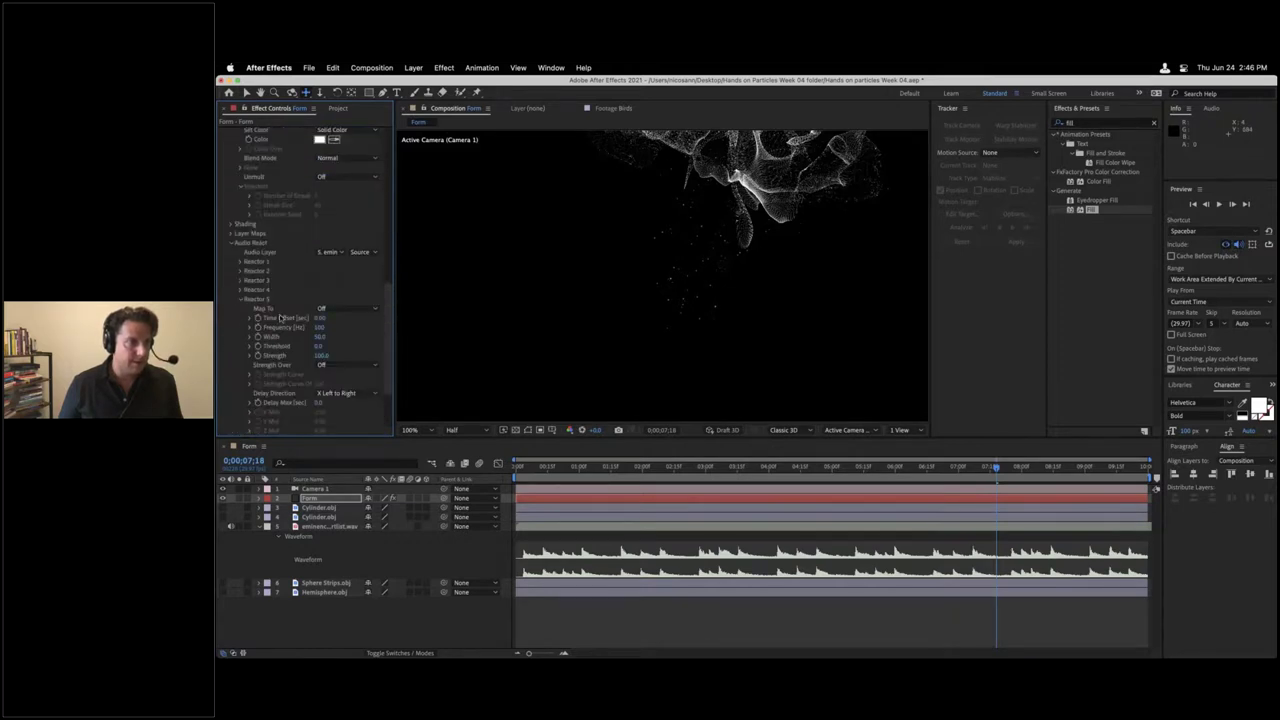
{"action": "left_click", "coordinate": [241, 272]}
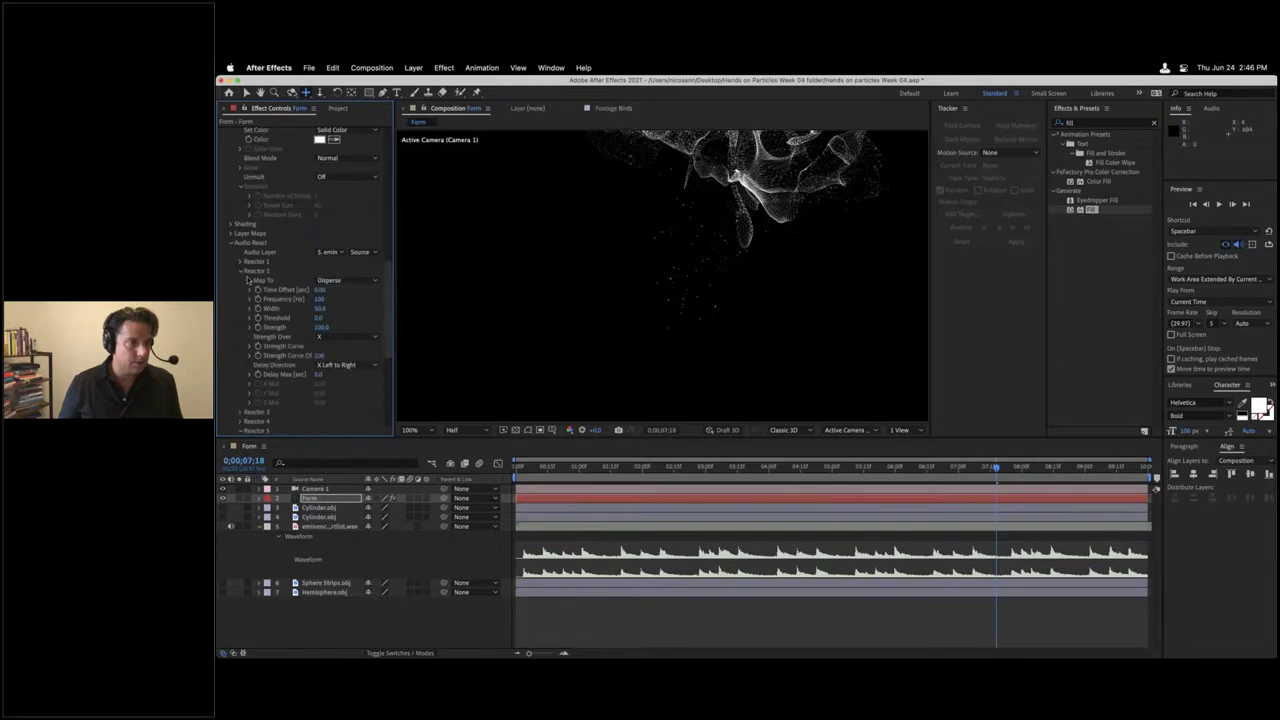
{"action": "left_click", "coordinate": [320, 308]}
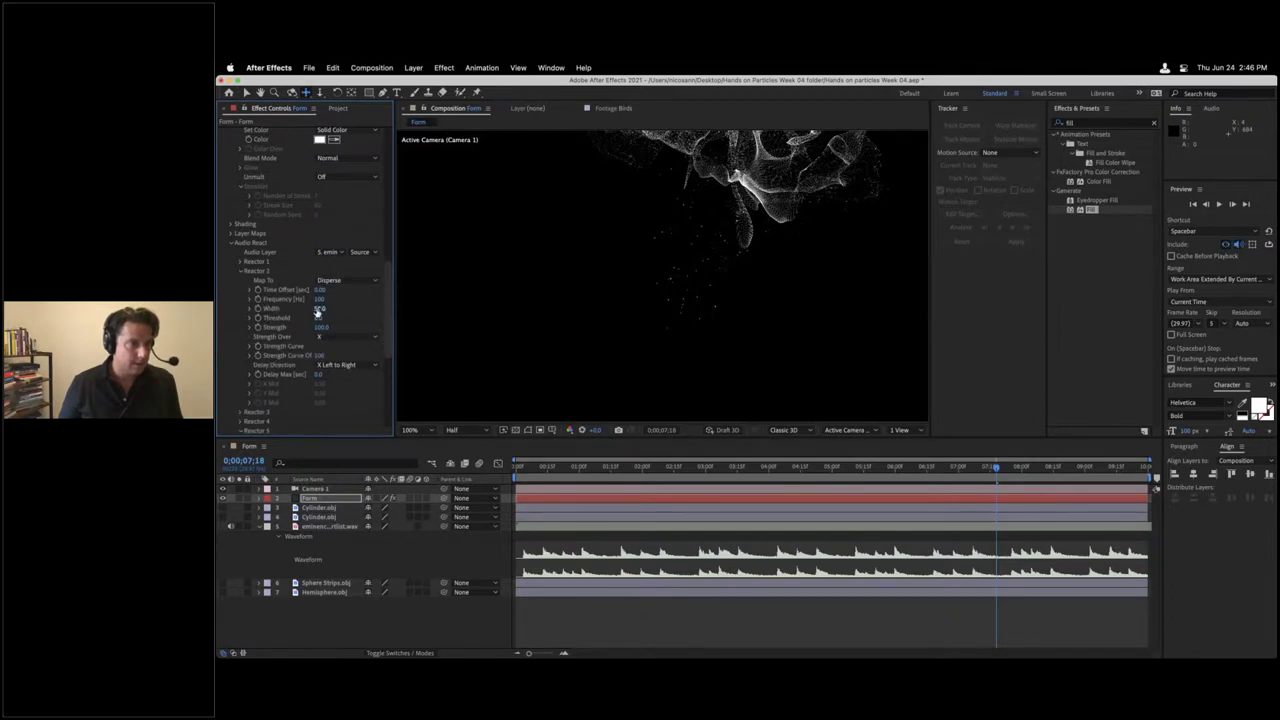
{"action": "key", "text": "Return"}
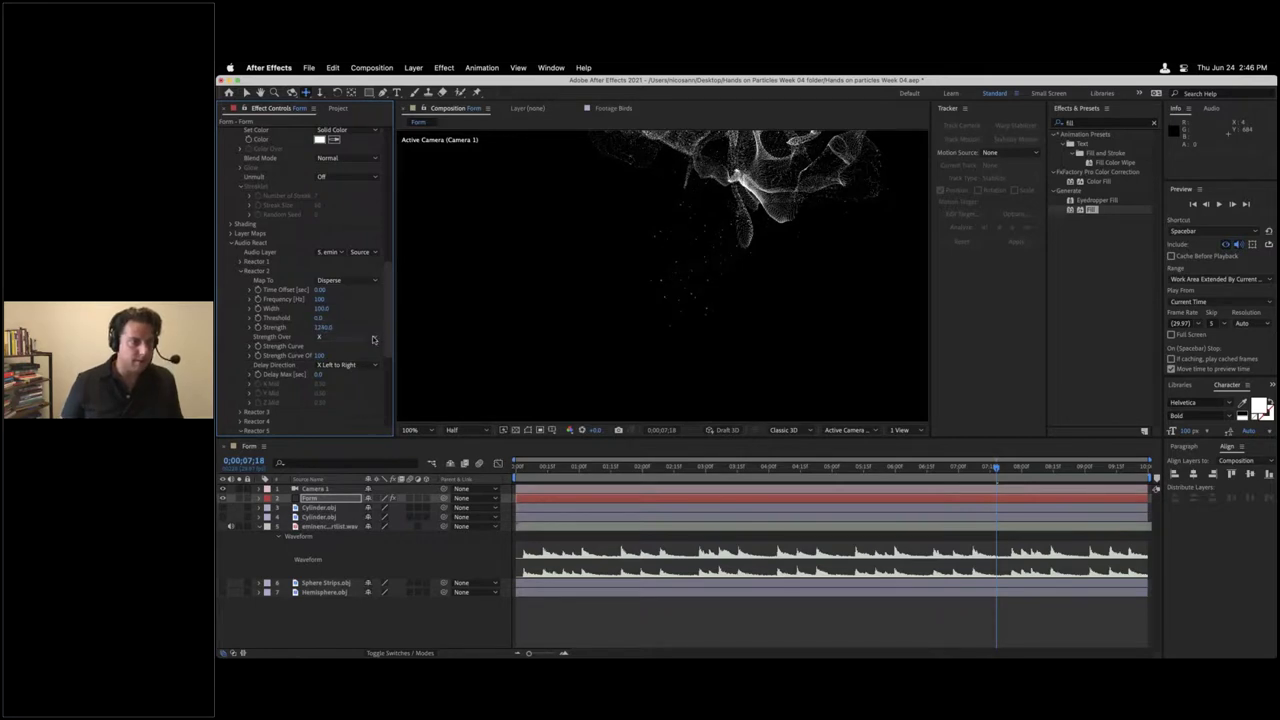
{"action": "left_click", "coordinate": [377, 337]}
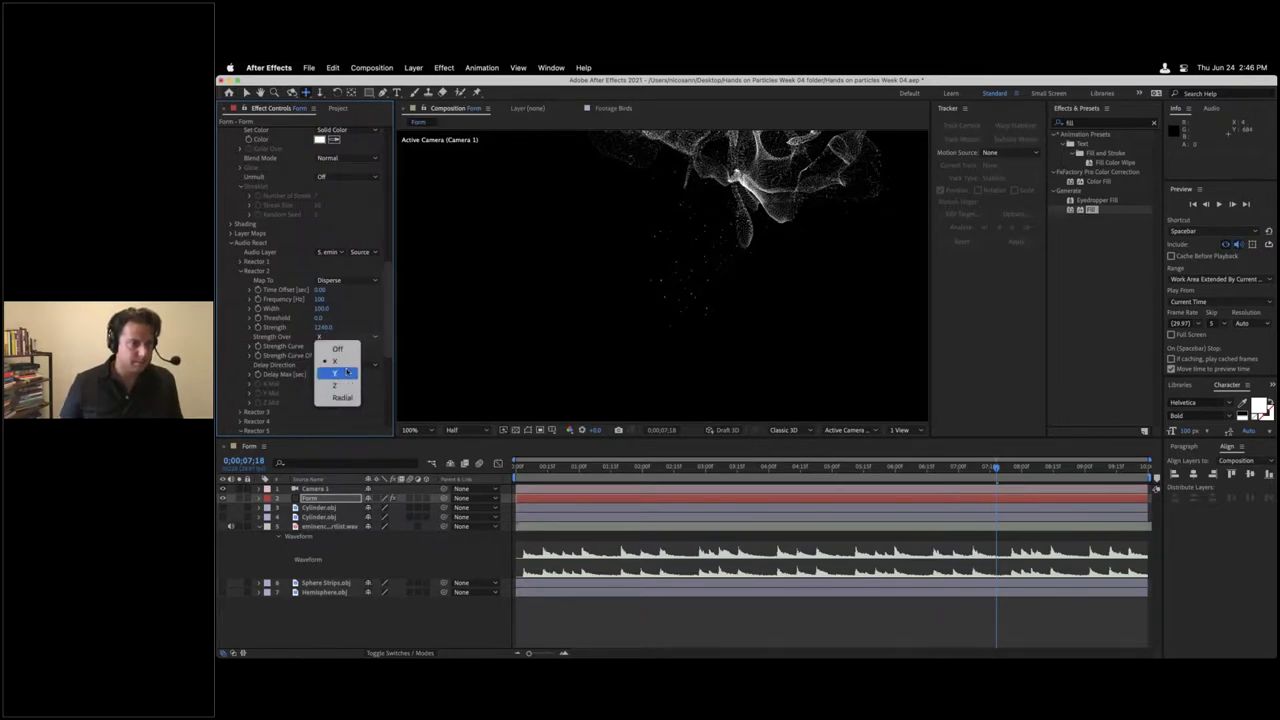
{"action": "left_click", "coordinate": [347, 372]}
Step: Set Reactor 2's Delay Max to 0.5 seconds and preview the reaction
{"action": "left_click", "coordinate": [317, 376]}
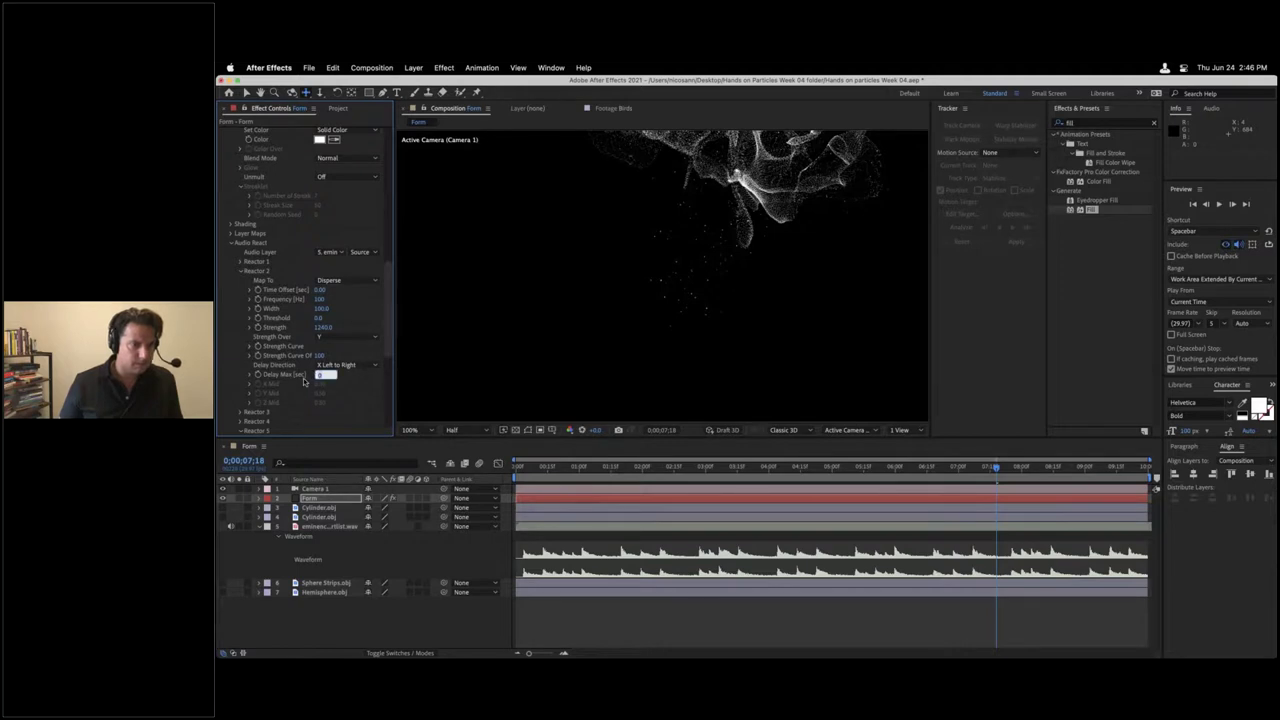
{"action": "type", "text": ".5"}
{"action": "key", "text": "Return"}
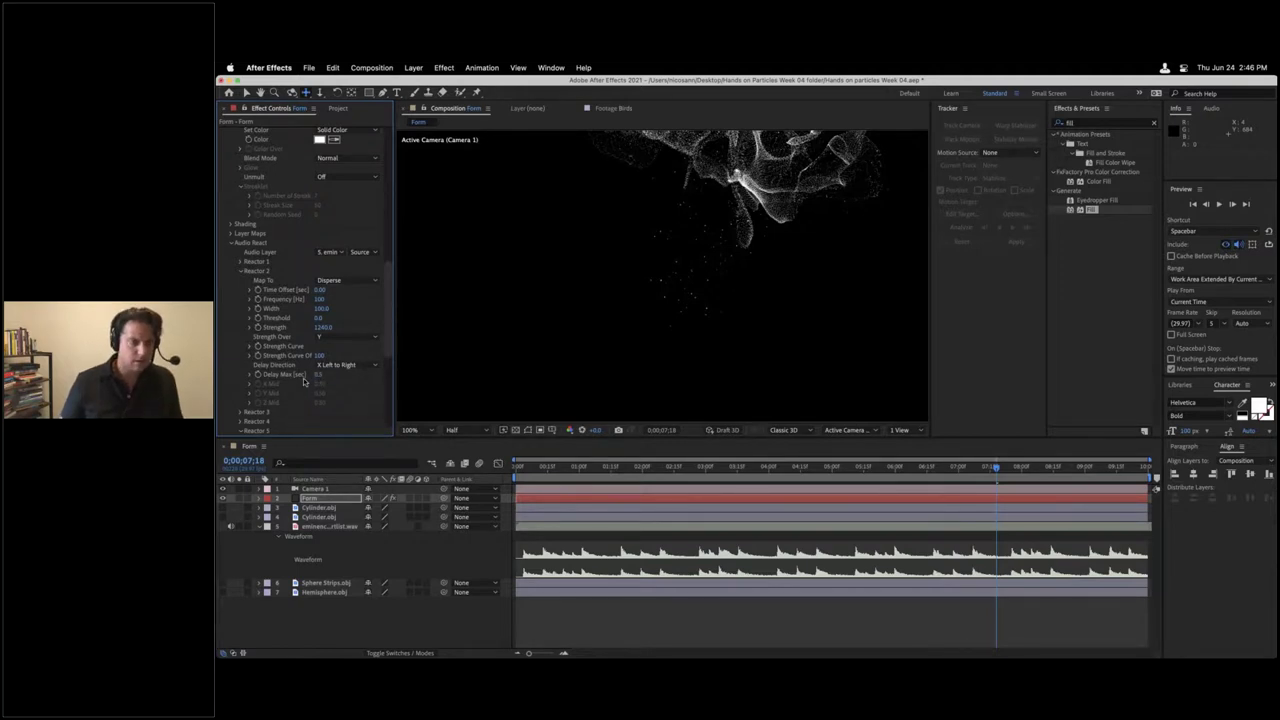
{"action": "key", "text": "space"}
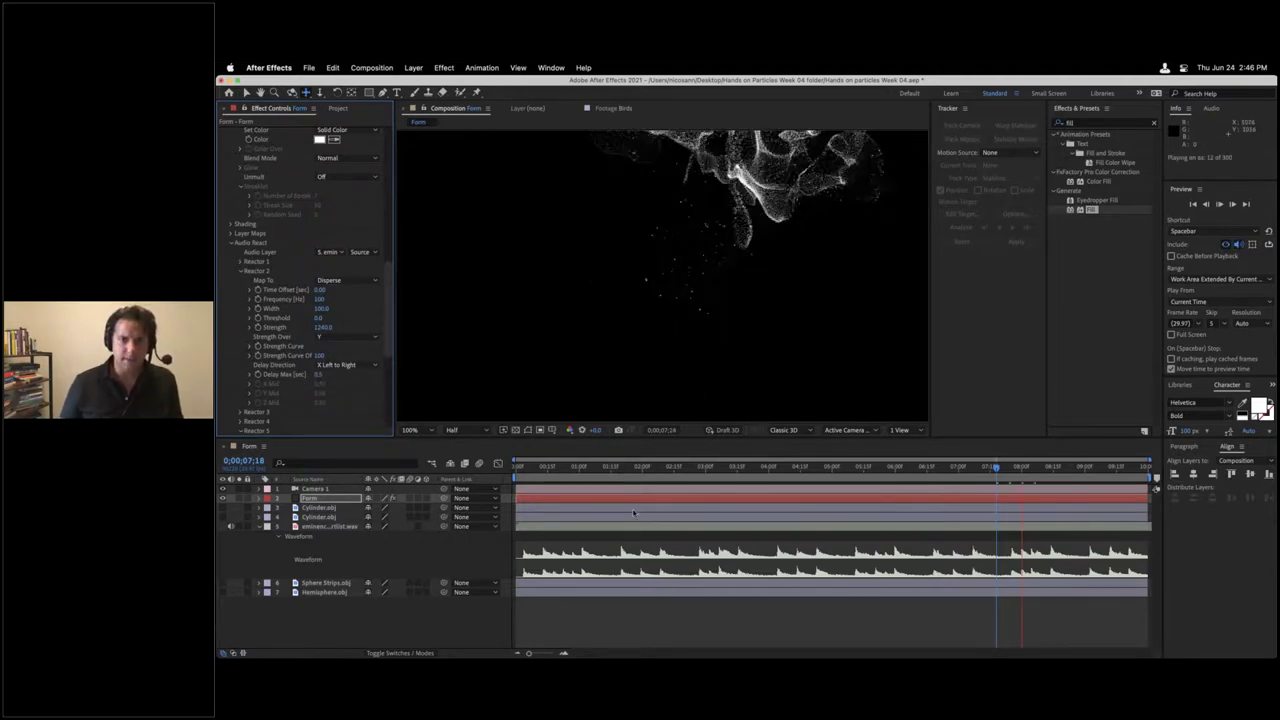
Step: Move the current time to 0;00;05;03 and set Reactor 2's Map To to Off
{"action": "left_click", "coordinate": [757, 467]}
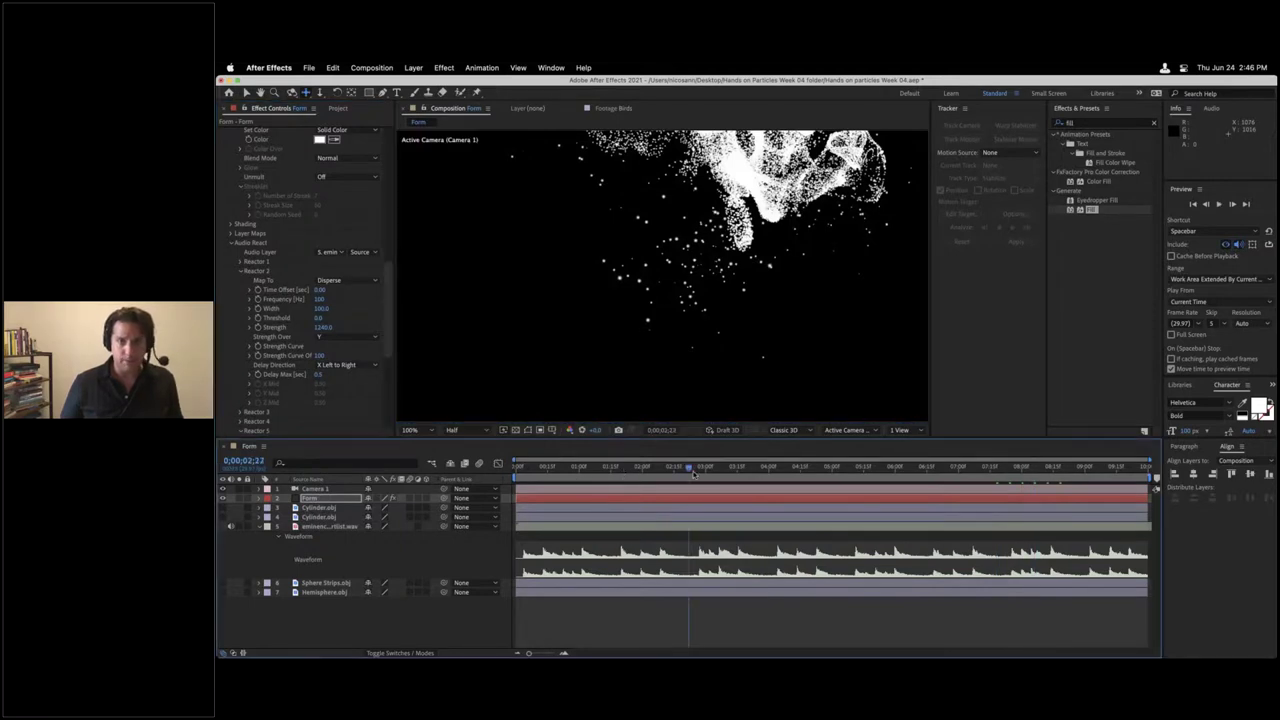
{"action": "left_click", "coordinate": [810, 481]}
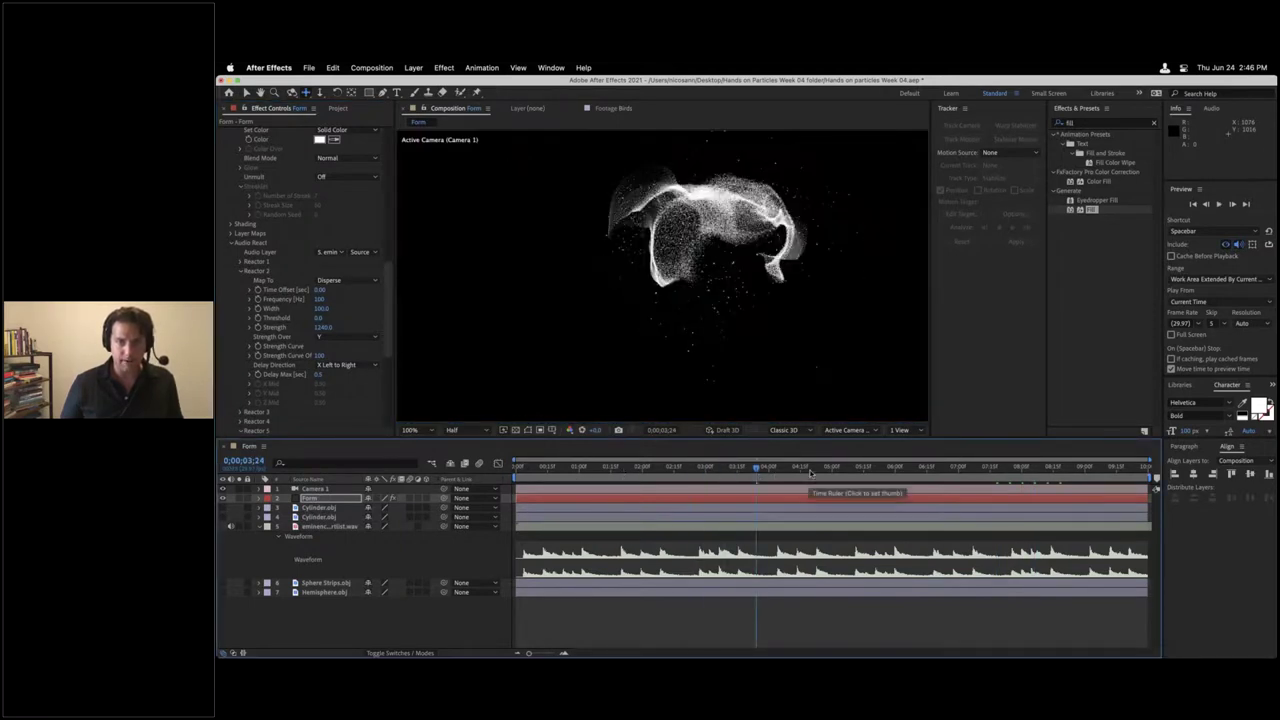
{"action": "left_click", "coordinate": [838, 480]}
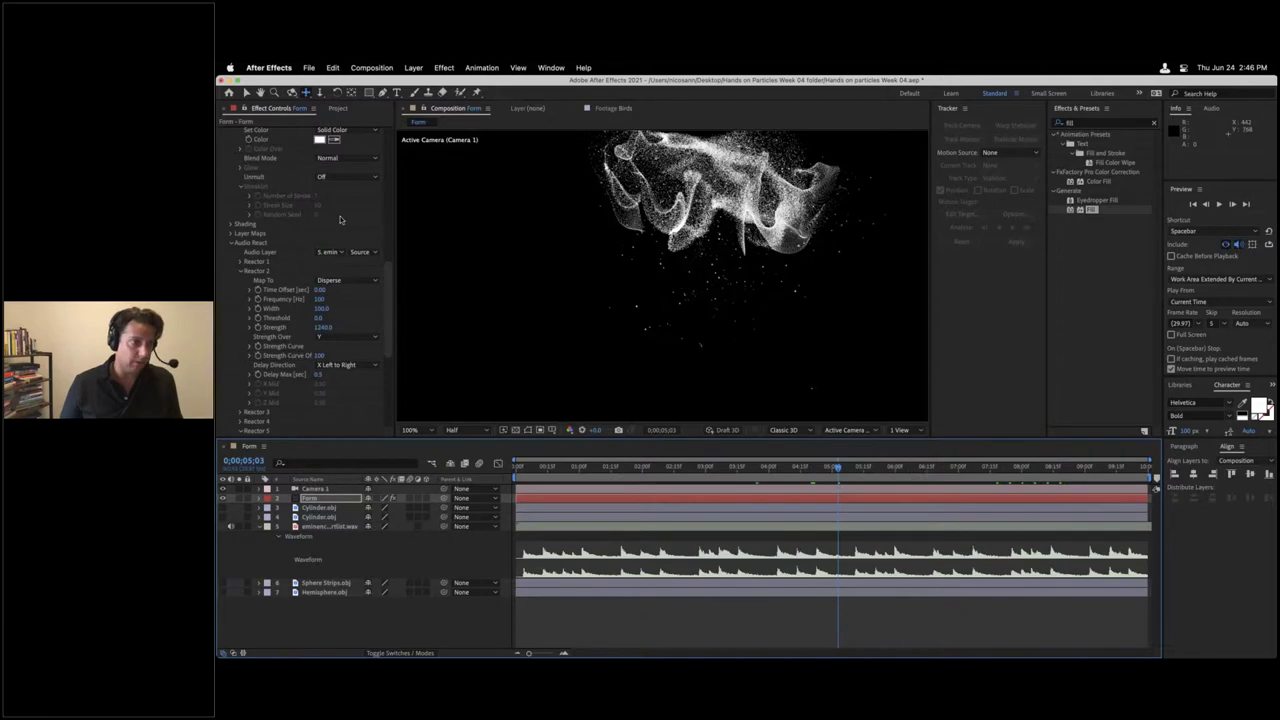
{"action": "left_click", "coordinate": [327, 279]}
{"action": "left_click", "coordinate": [326, 289]}
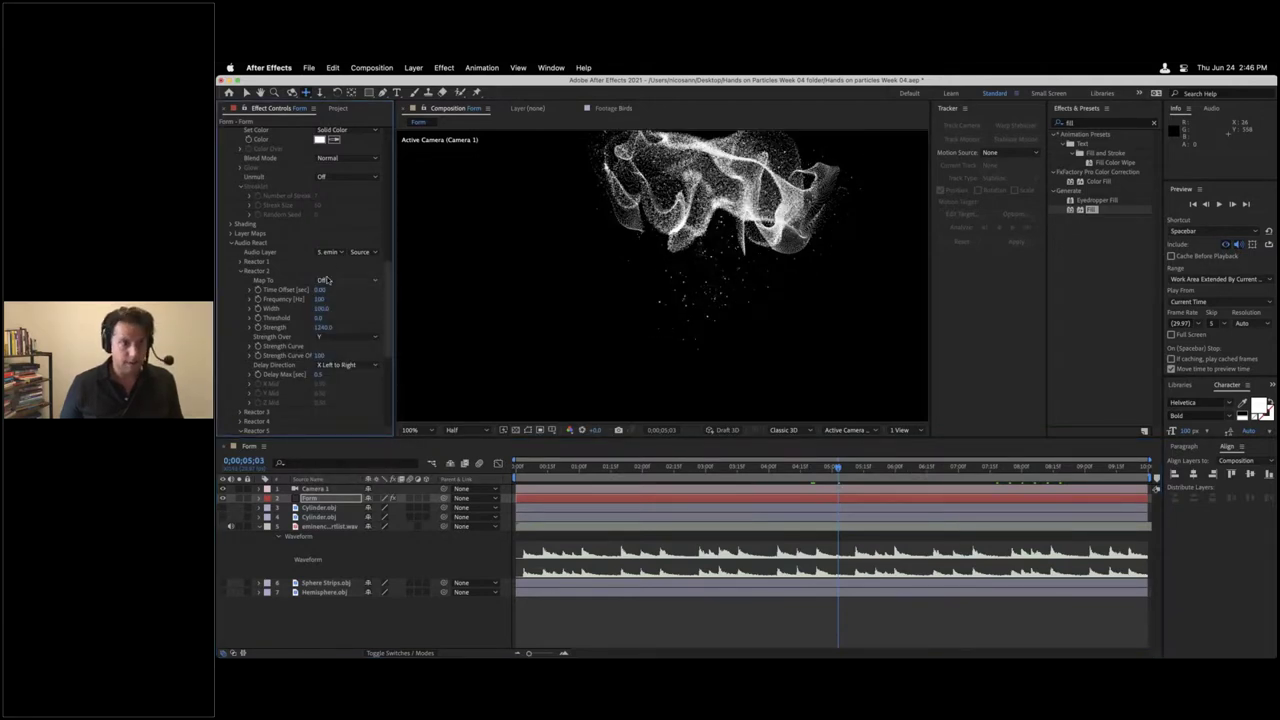
Step: Compare Reactor 2 mapped to Disperse versus Off, leaving it on Disperse
{"action": "left_click", "coordinate": [332, 281]}
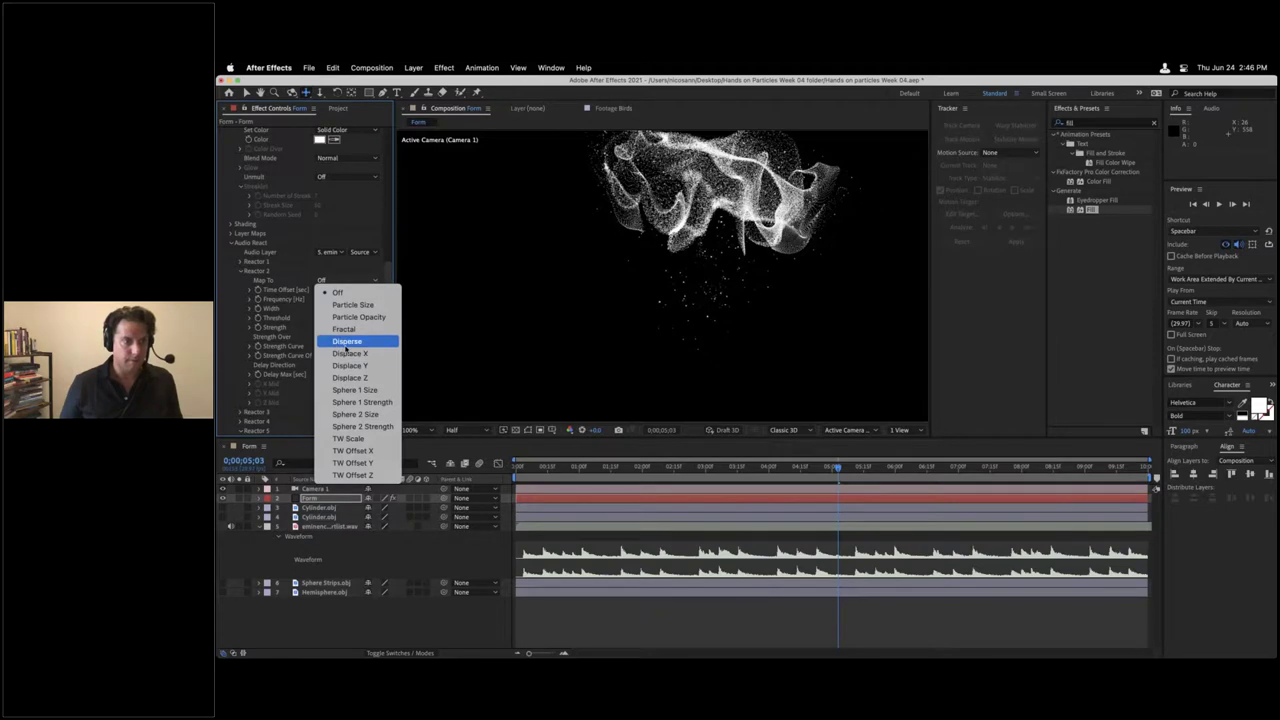
{"action": "left_click", "coordinate": [345, 336]}
{"action": "left_click", "coordinate": [340, 281]}
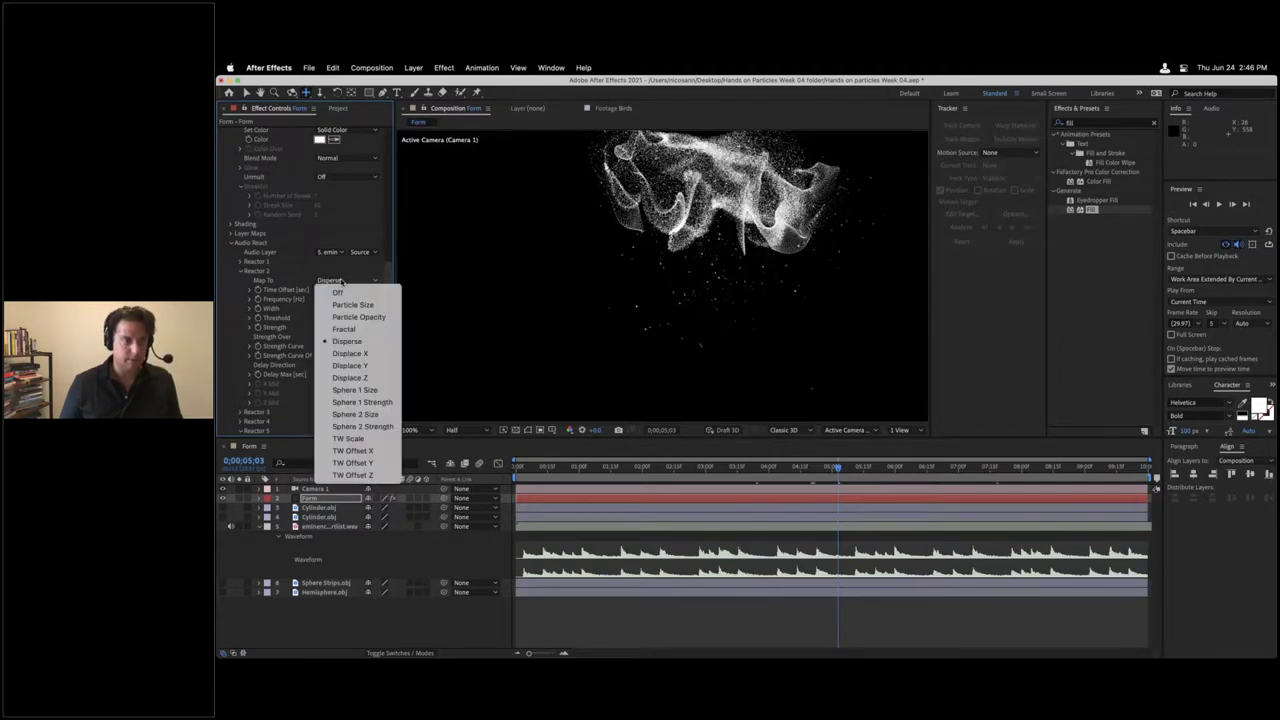
{"action": "left_click", "coordinate": [337, 292]}
{"action": "left_click", "coordinate": [338, 281]}
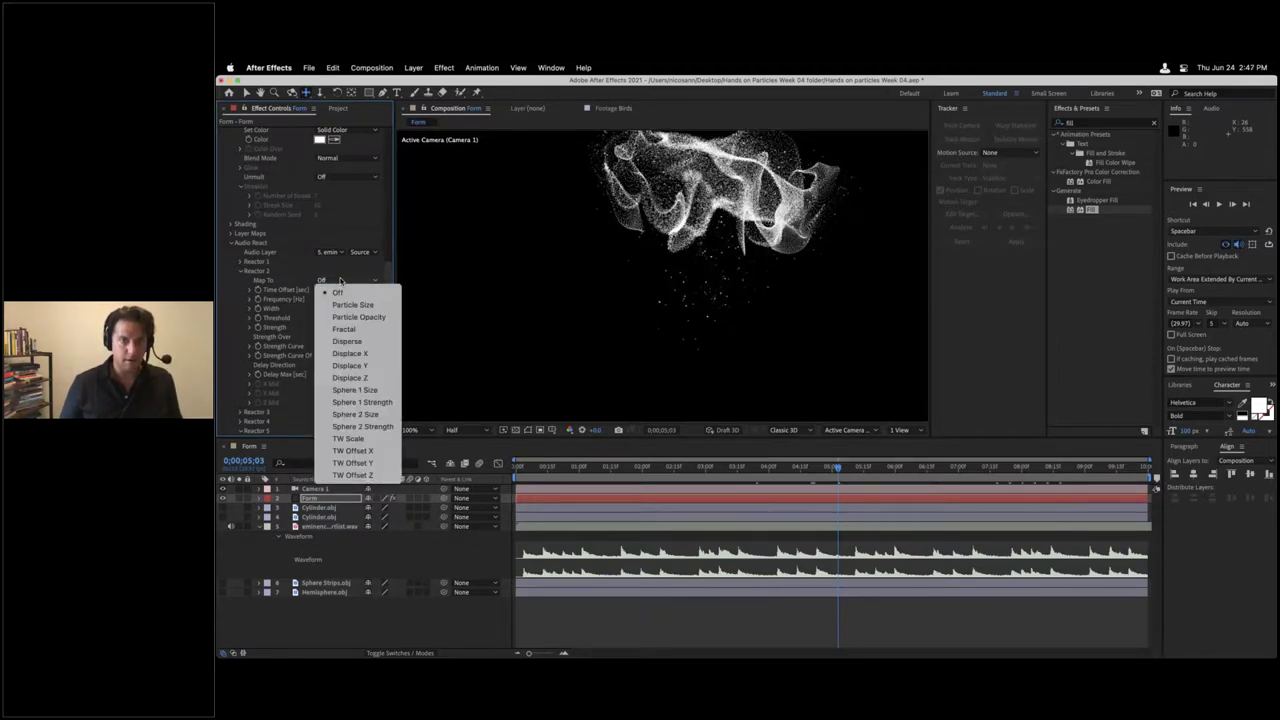
{"action": "left_click", "coordinate": [345, 341]}
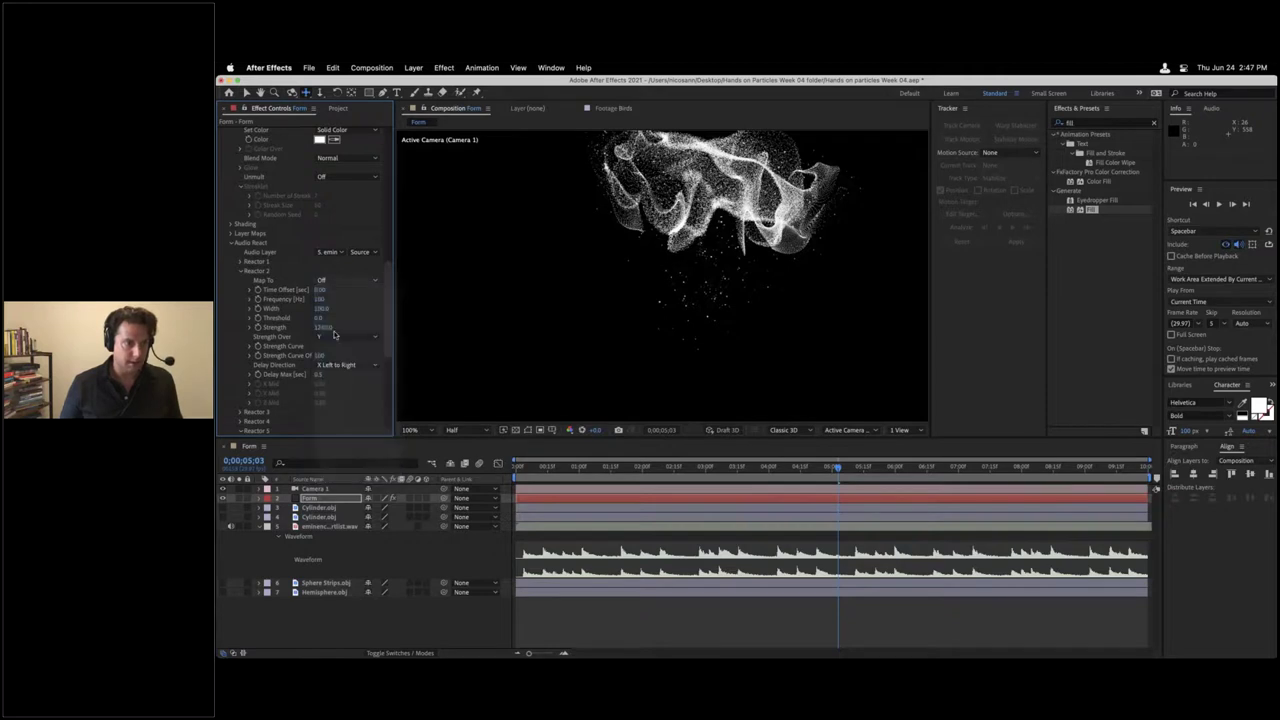
Step: Set Reactor 2's Frequency to 1000 Hz, then change it to 500 Hz
{"action": "left_click", "coordinate": [319, 299]}
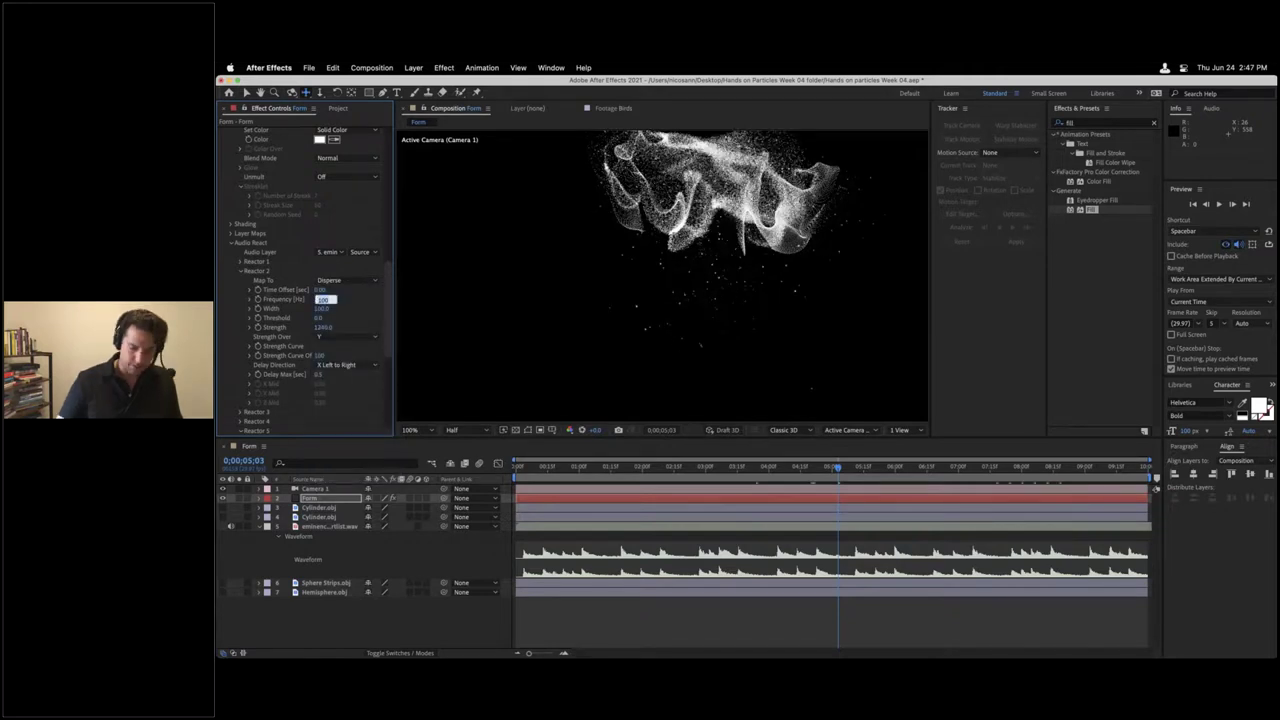
{"action": "type", "text": "1000"}
{"action": "key", "text": "Return"}
{"action": "left_click", "coordinate": [319, 299]}
{"action": "left_click", "coordinate": [319, 299]}
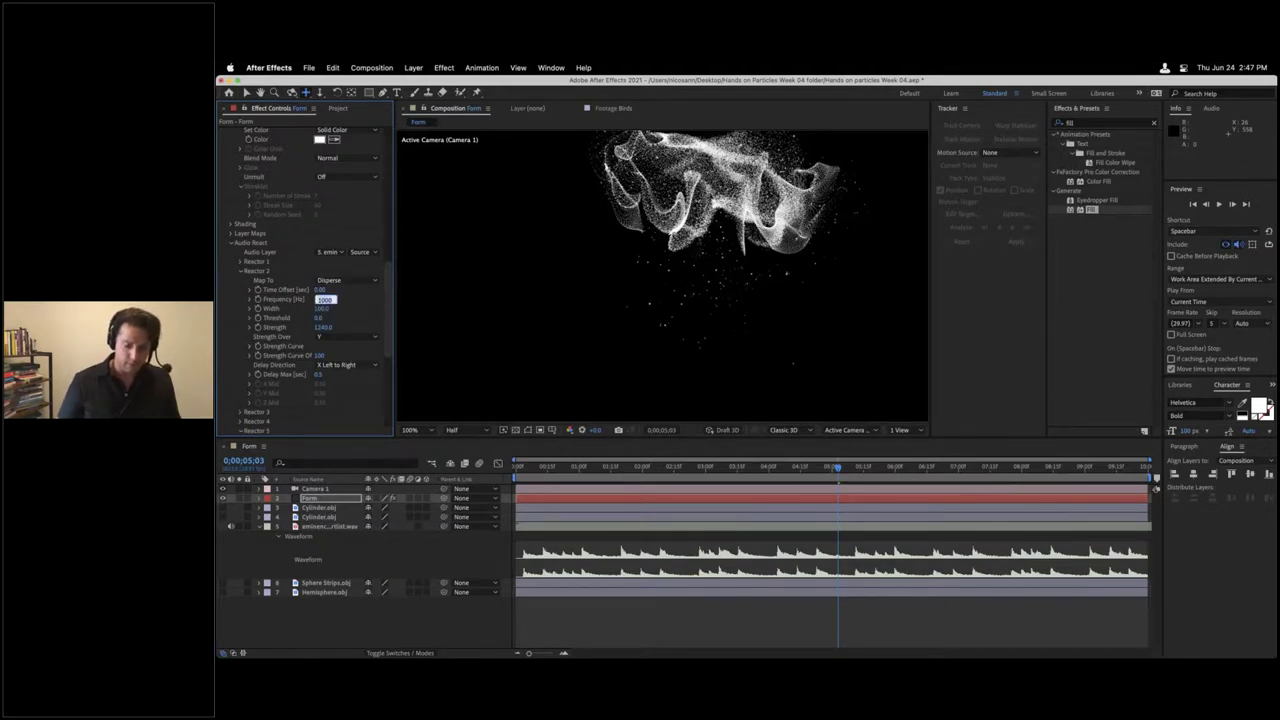
{"action": "key", "text": "Return"}
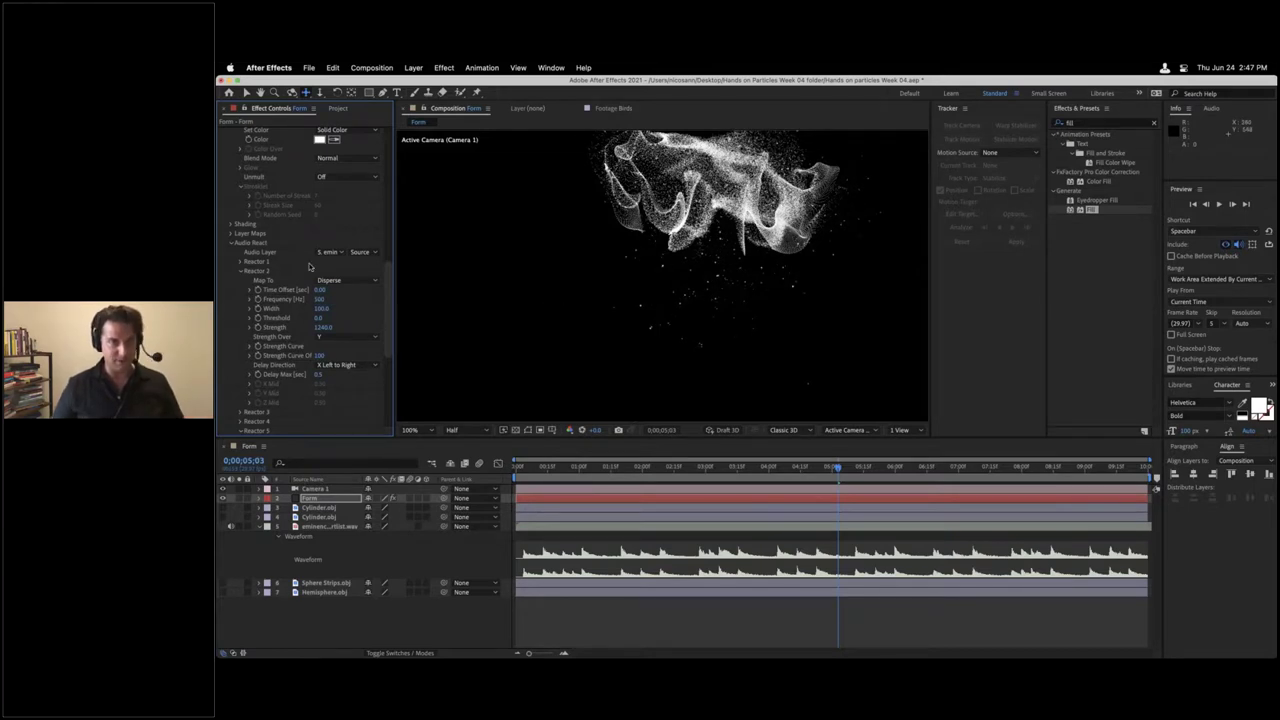
Step: Collapse the Audio React group and the Form effect's settings
{"action": "left_click", "coordinate": [230, 244]}
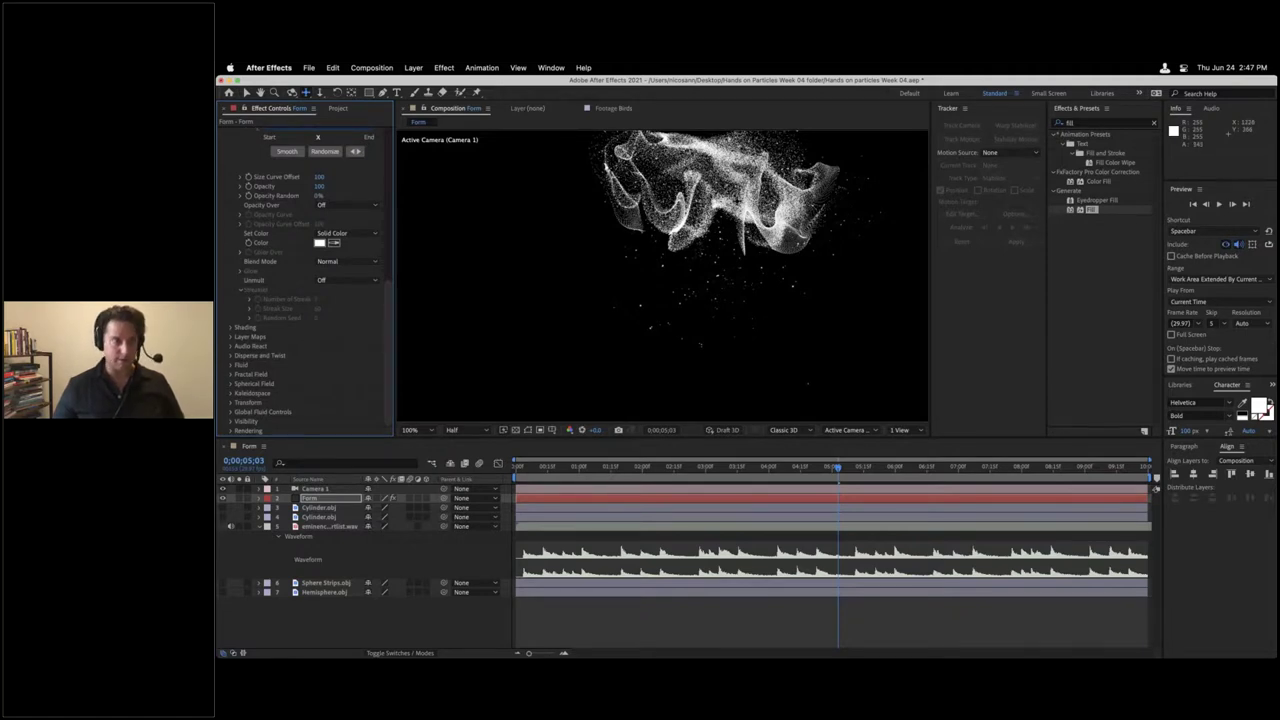
{"action": "scroll", "coordinate": [254, 248], "scroll_direction": "up", "scroll_amount": 10}
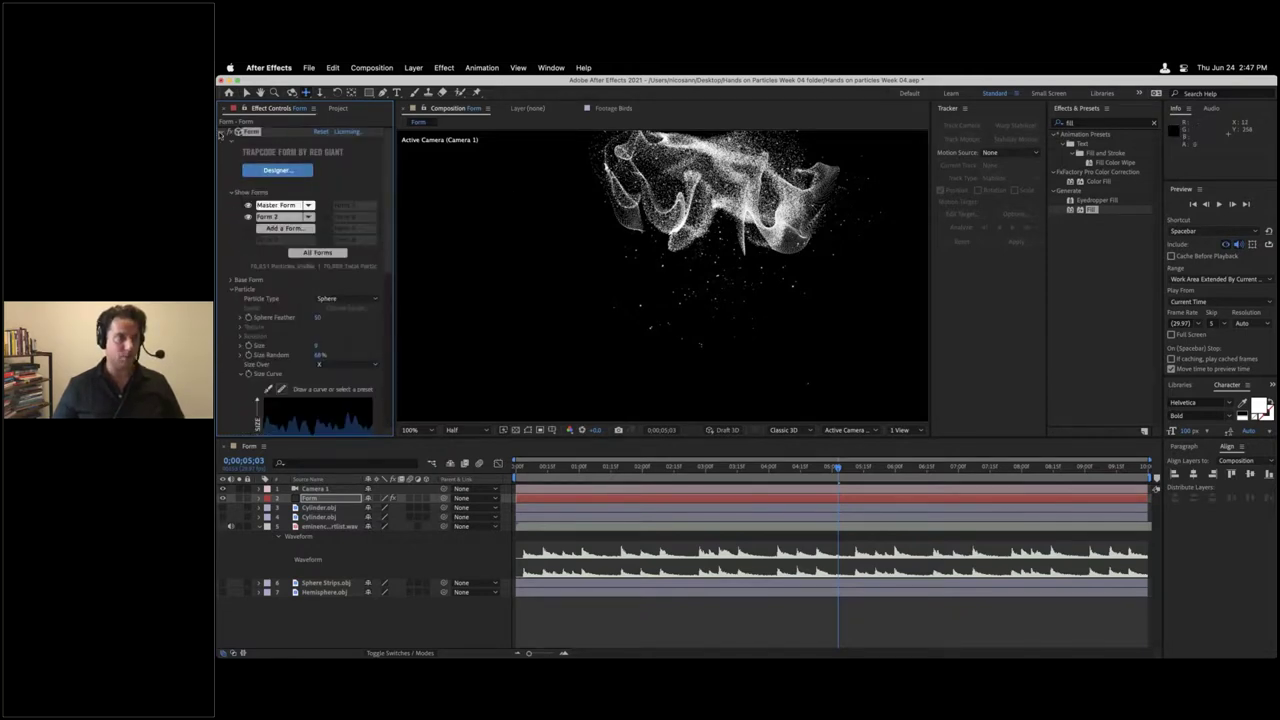
{"action": "left_click", "coordinate": [223, 132]}
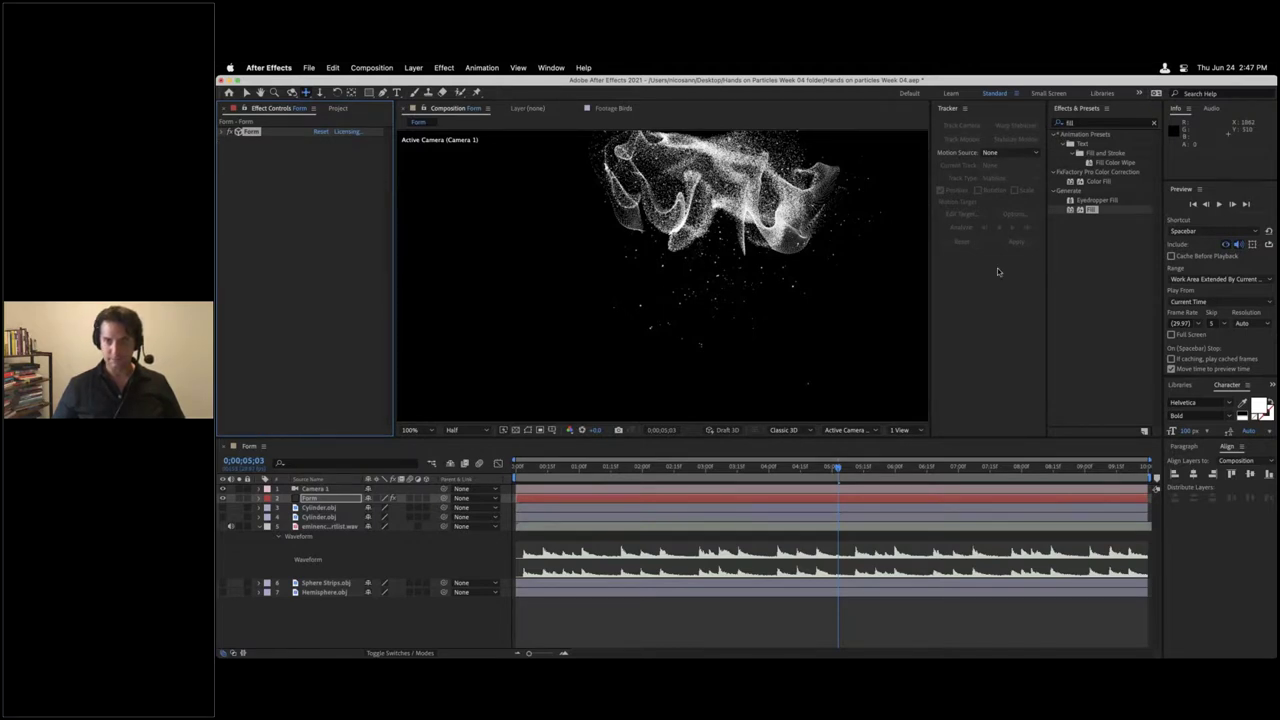
{"action": "left_click", "coordinate": [1075, 286]}
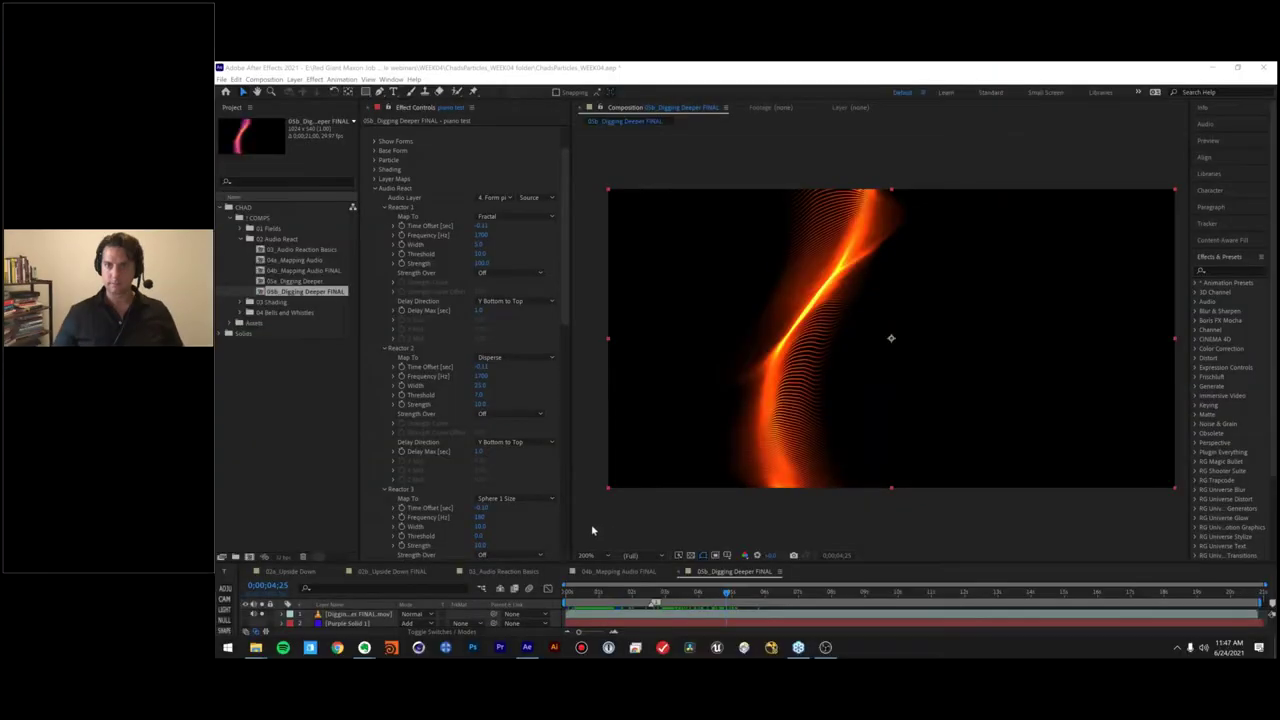
Step: Make the timeline taller and collapse the 02 Audio React folder in the Project panel
{"action": "left_click", "coordinate": [528, 648]}
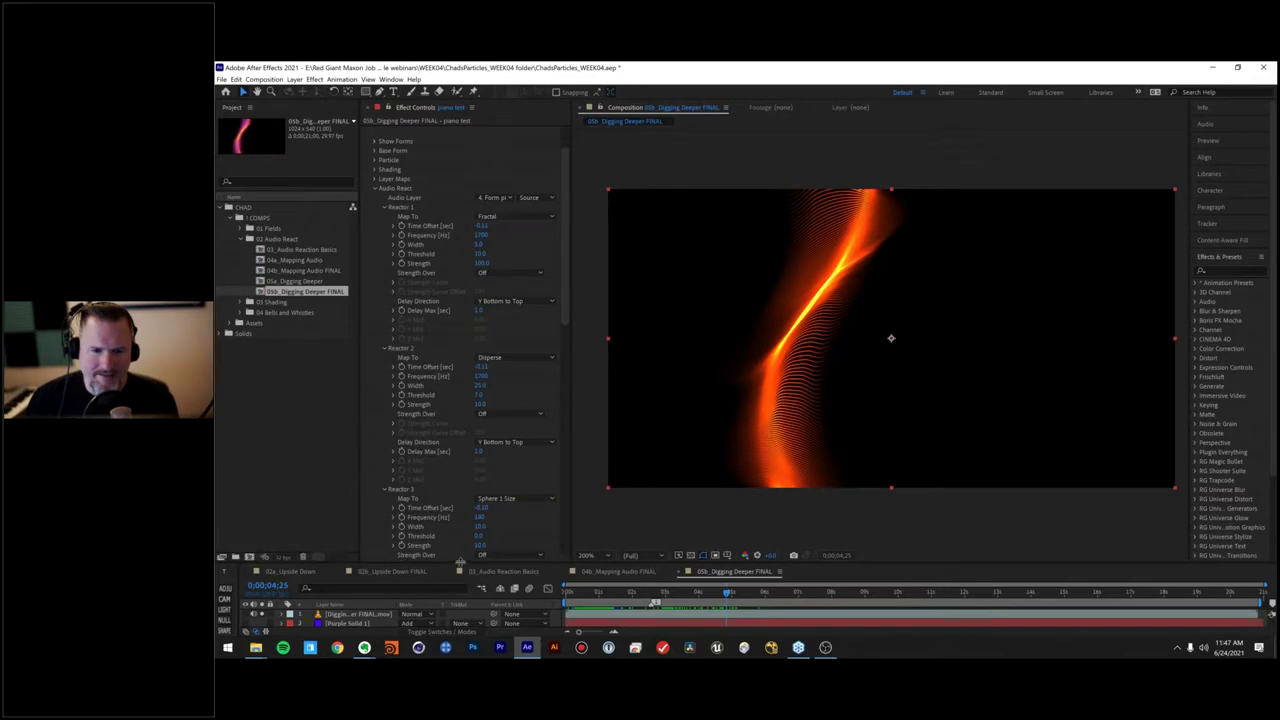
{"action": "left_click_drag", "start_coordinate": [459, 562], "coordinate": [476, 478]}
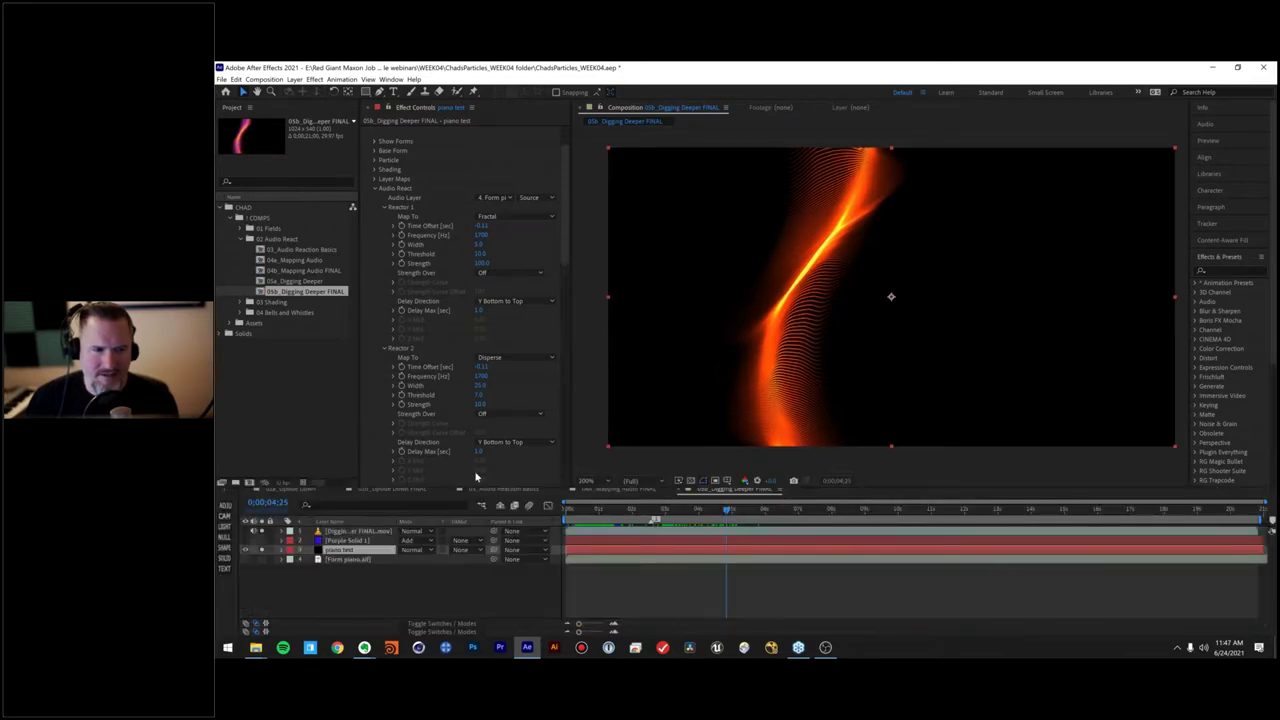
{"action": "left_click", "coordinate": [246, 239]}
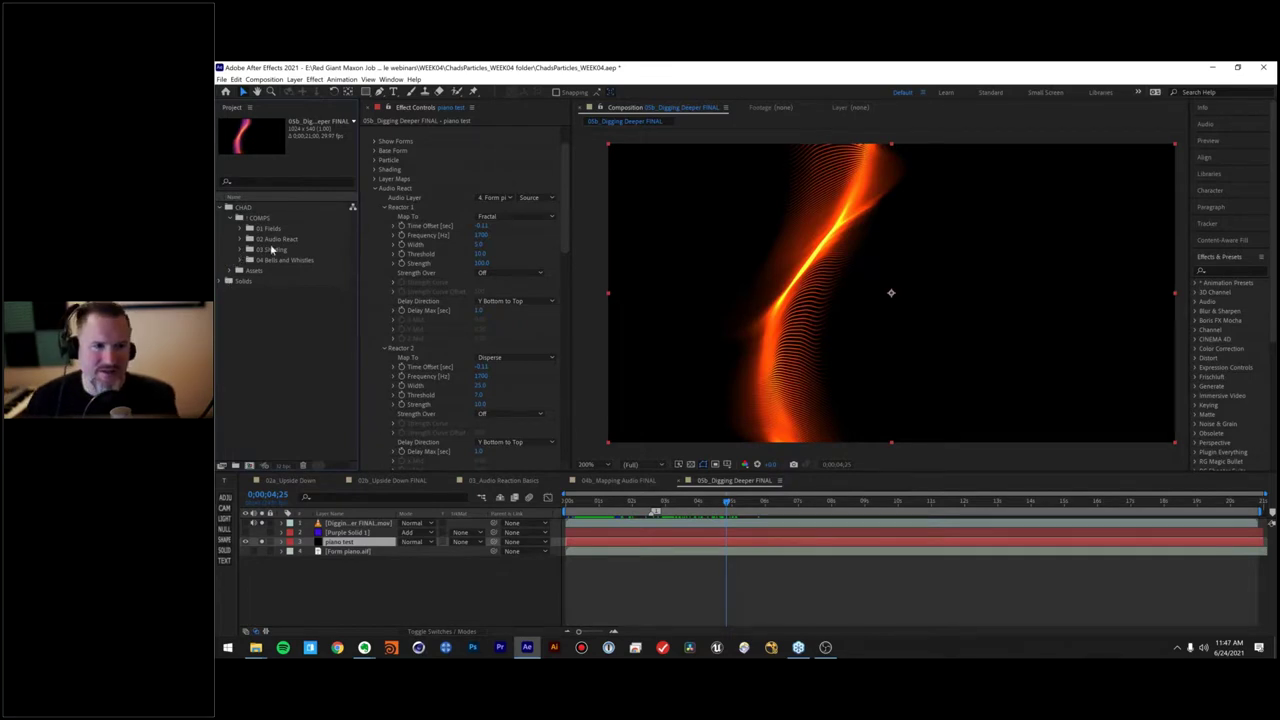
{"action": "left_click", "coordinate": [277, 250]}
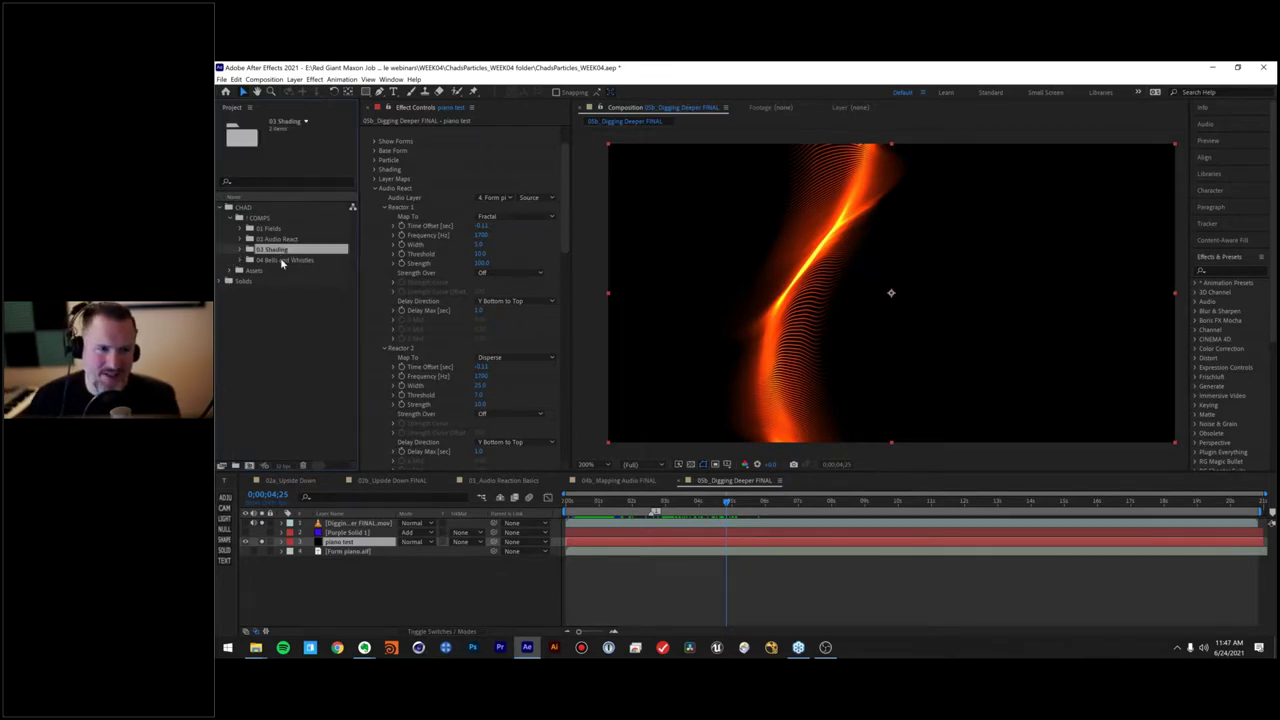
{"action": "left_click", "coordinate": [261, 218]}
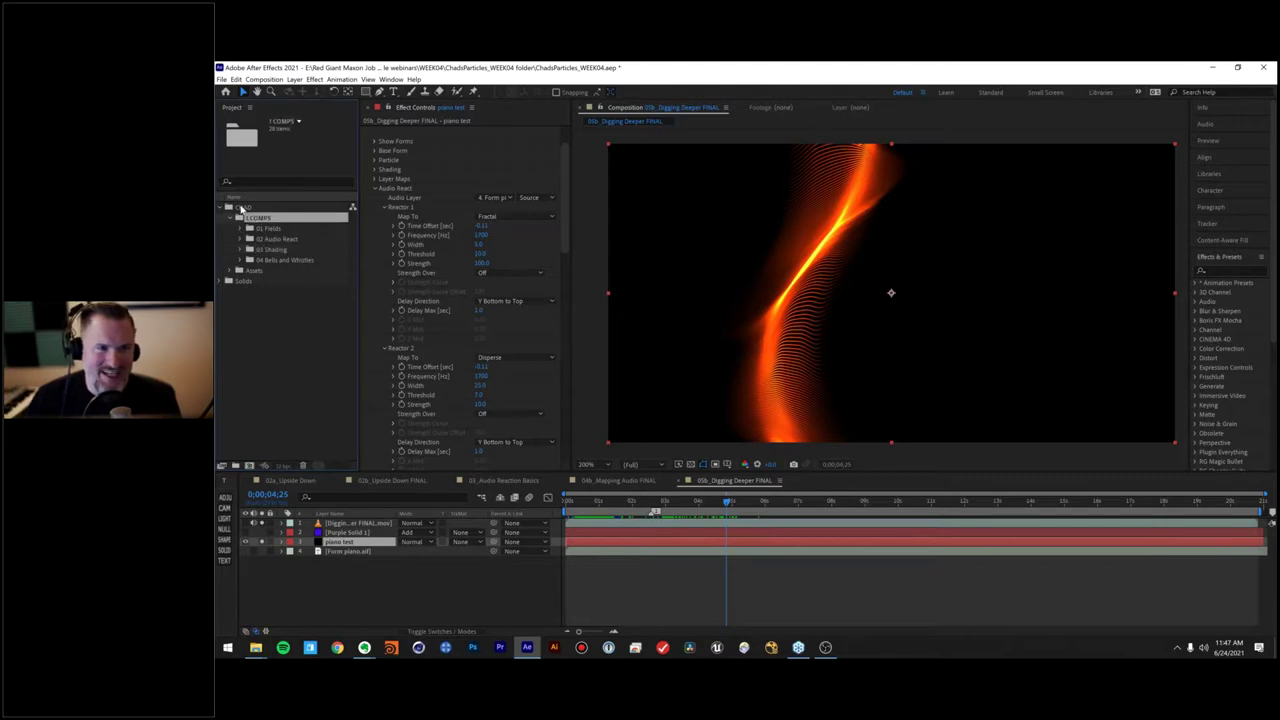
Step: Open 06_Lights from 03 Shading, select its Form layer, and widen Effect Controls
{"action": "left_click", "coordinate": [248, 250]}
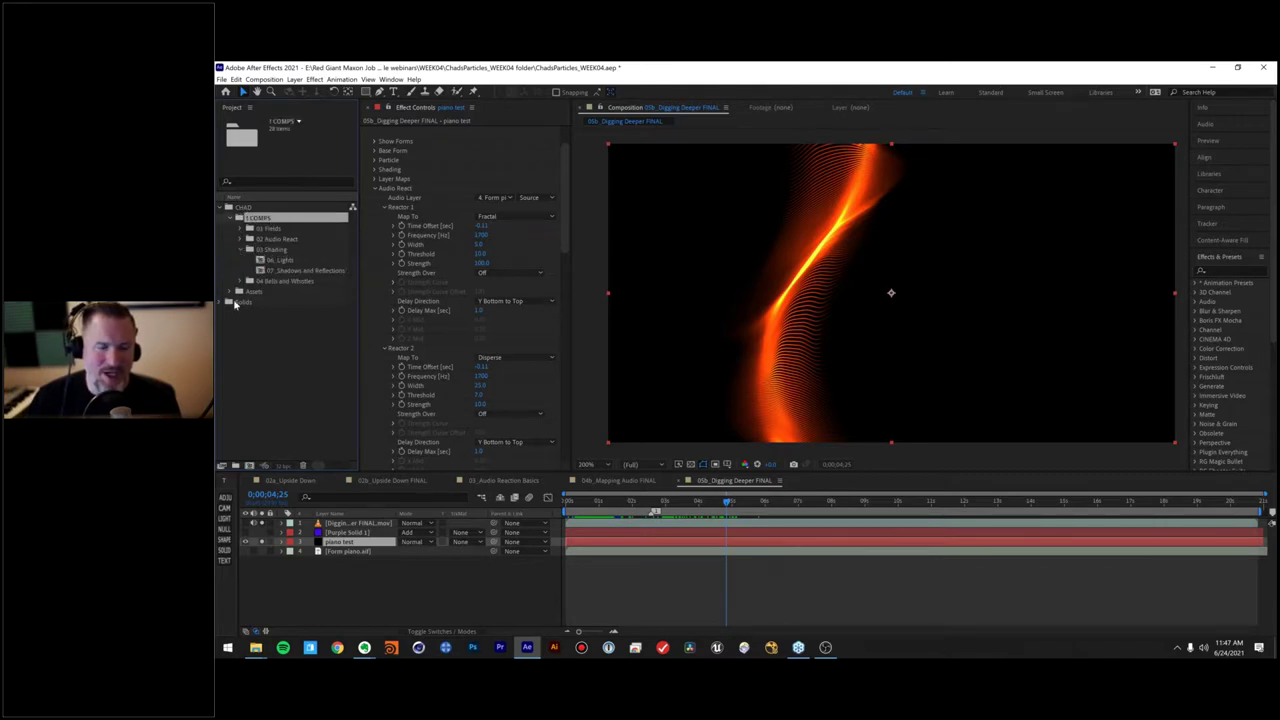
{"action": "double_click", "coordinate": [285, 261]}
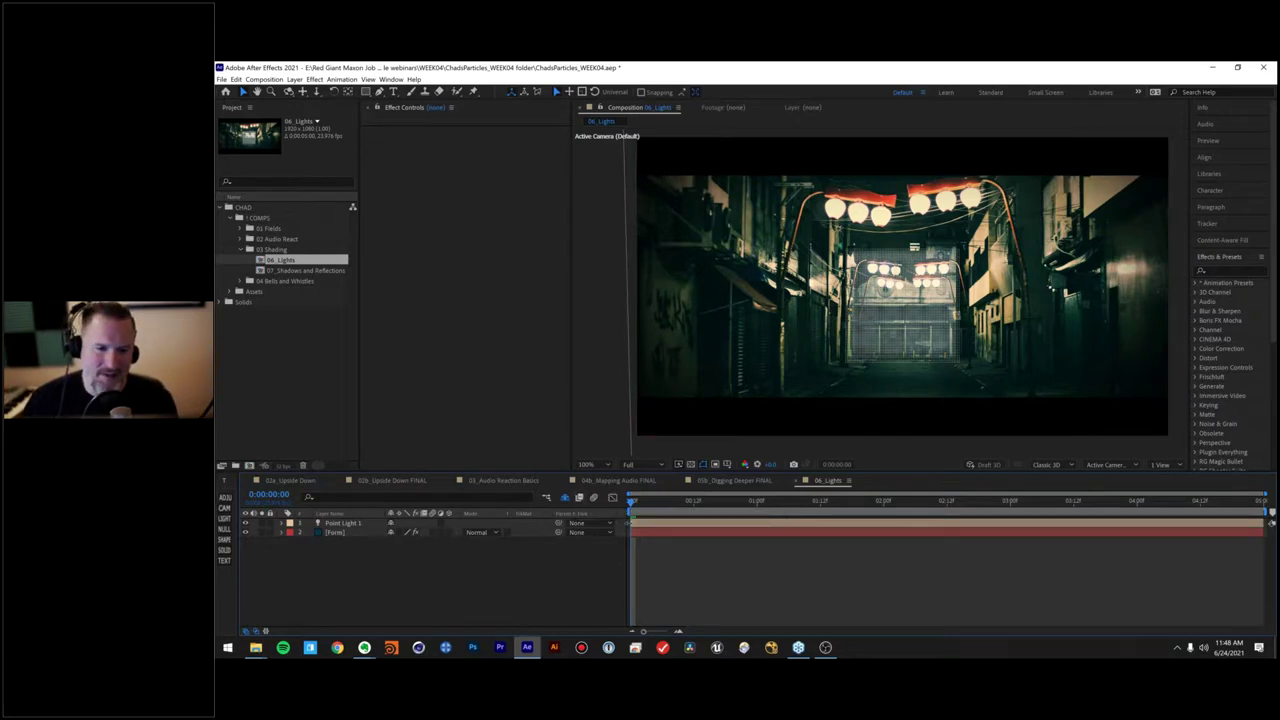
{"action": "left_click", "coordinate": [341, 534]}
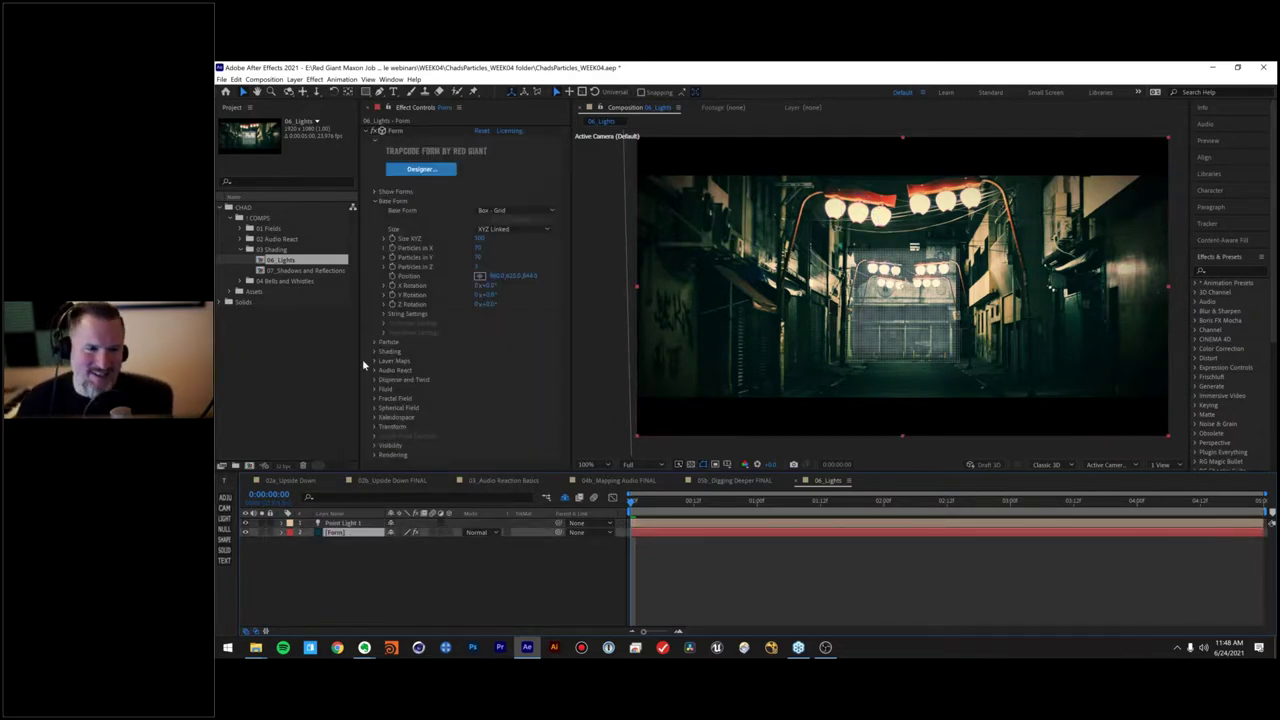
{"action": "left_click_drag", "start_coordinate": [359, 360], "coordinate": [336, 360]}
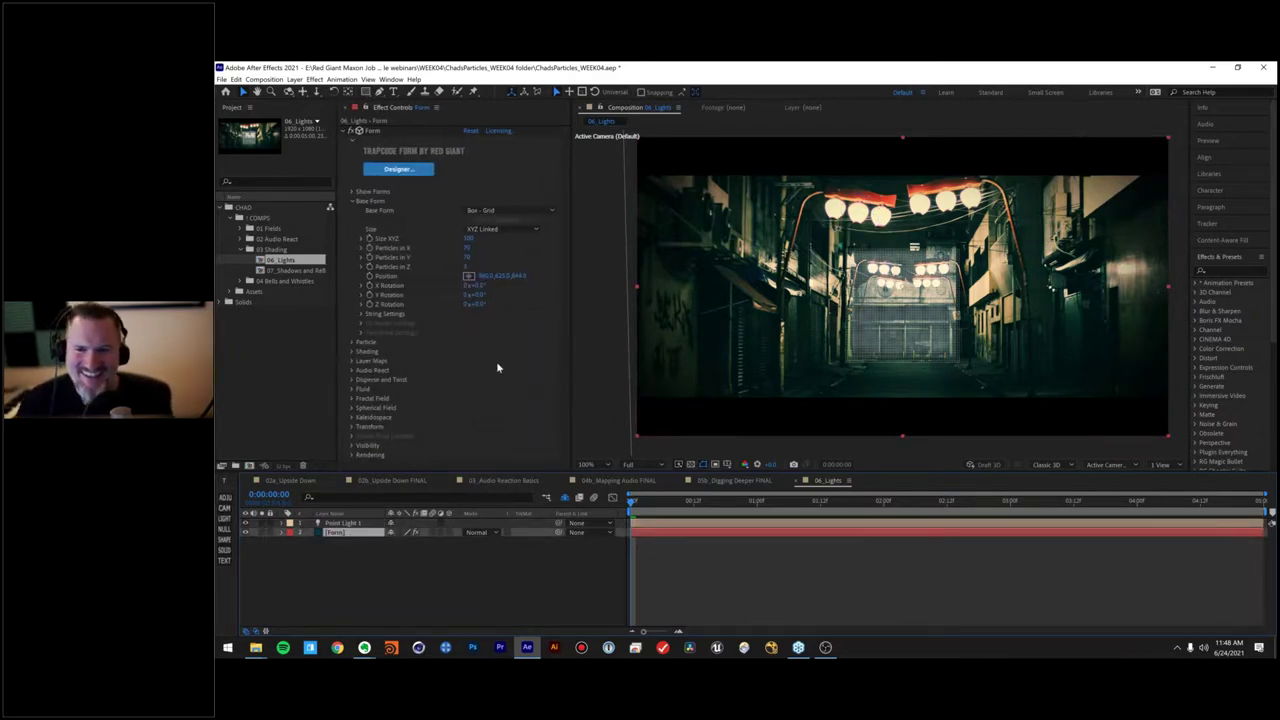
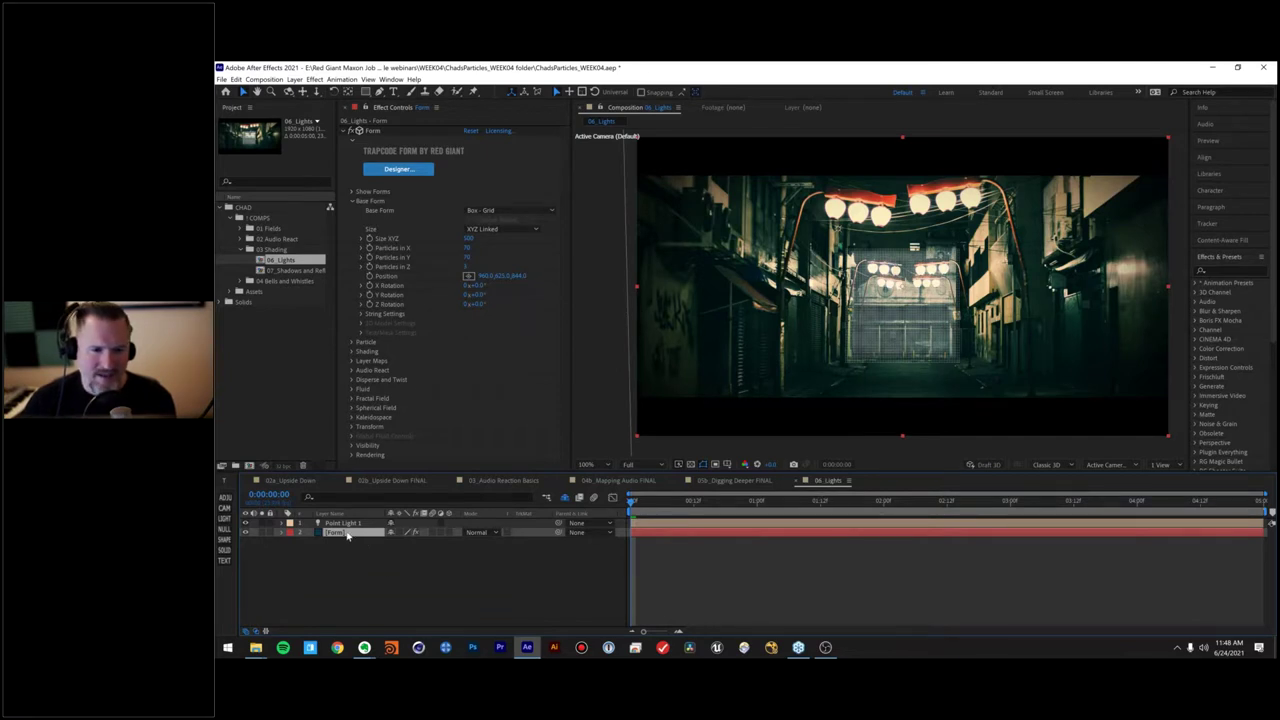
Step: Switch Form's Base Form to 3D Model and choose the Cone model
{"action": "left_click", "coordinate": [496, 210]}
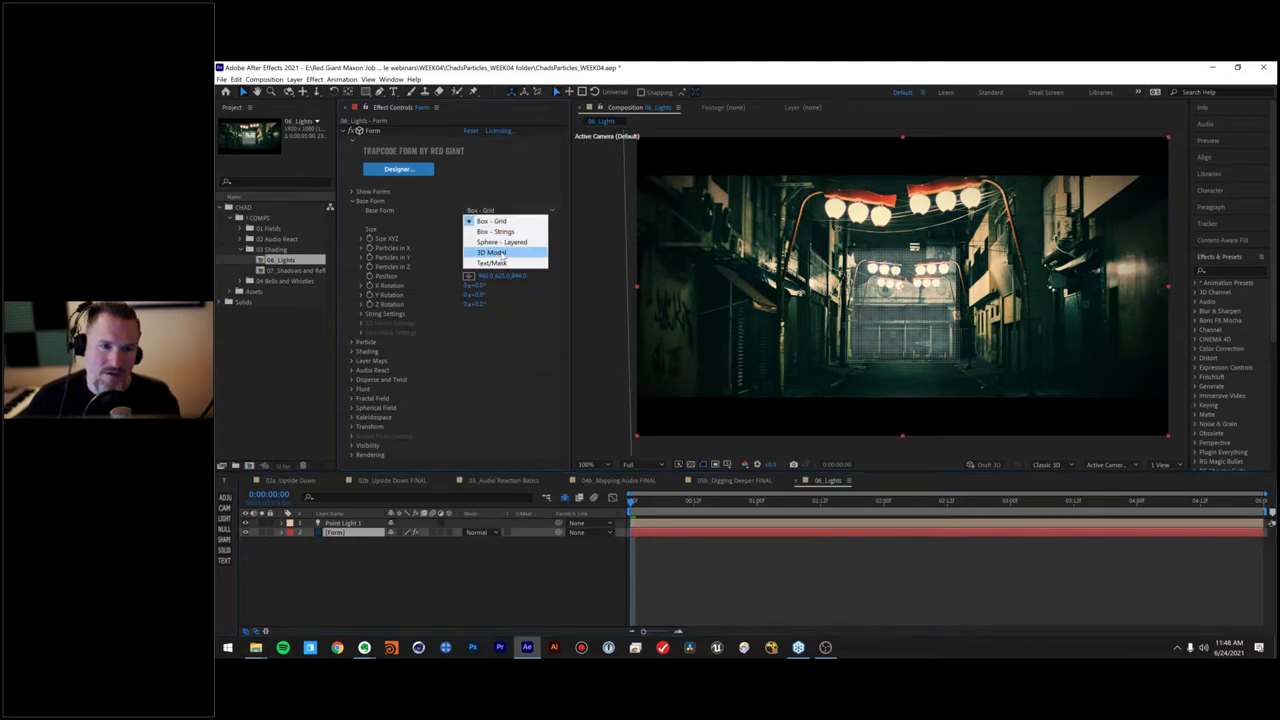
{"action": "left_click", "coordinate": [500, 253]}
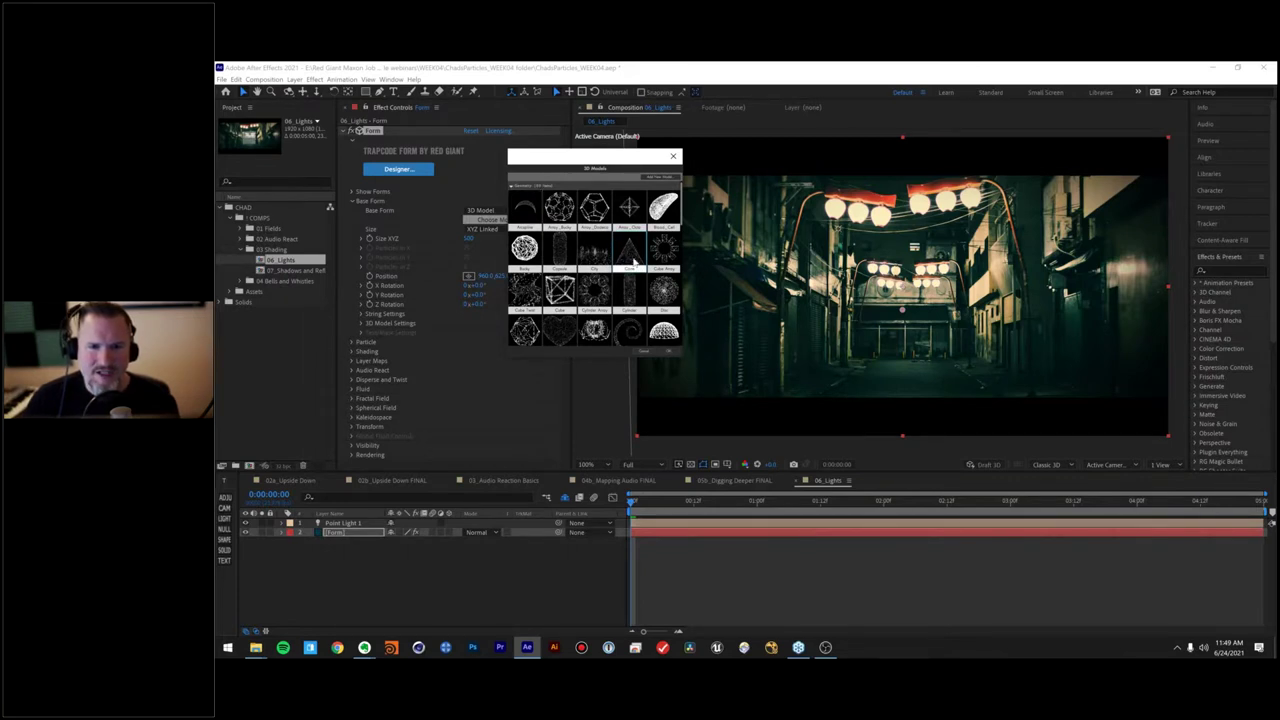
{"action": "left_click", "coordinate": [669, 352]}
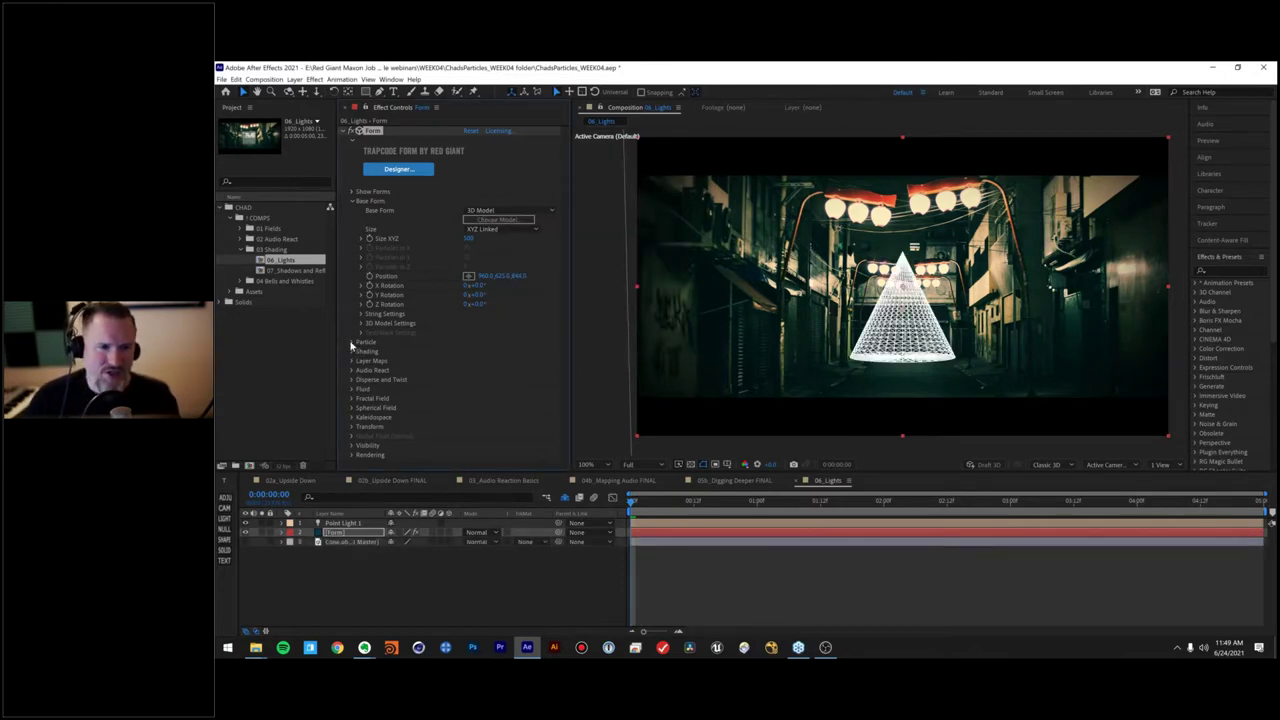
Step: Collapse Base Form and set Form's Particle Type to Sprite Colorize
{"action": "left_click", "coordinate": [352, 201]}
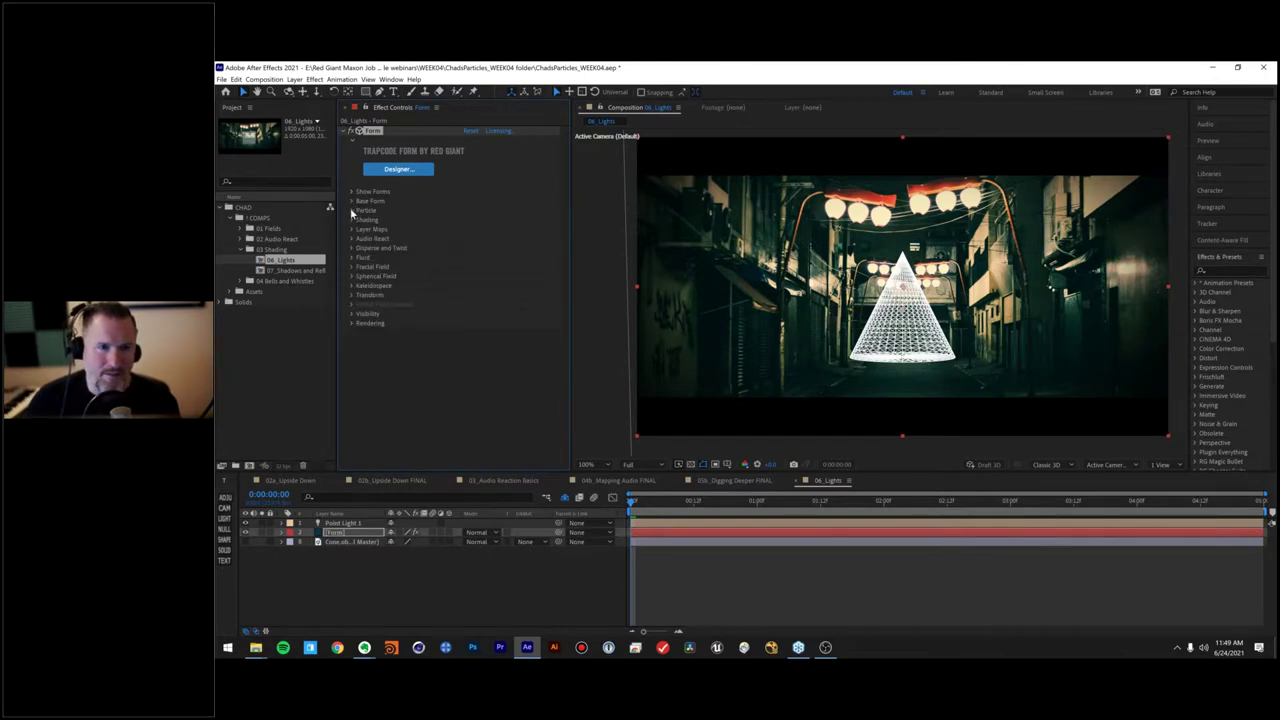
{"action": "left_click", "coordinate": [352, 211]}
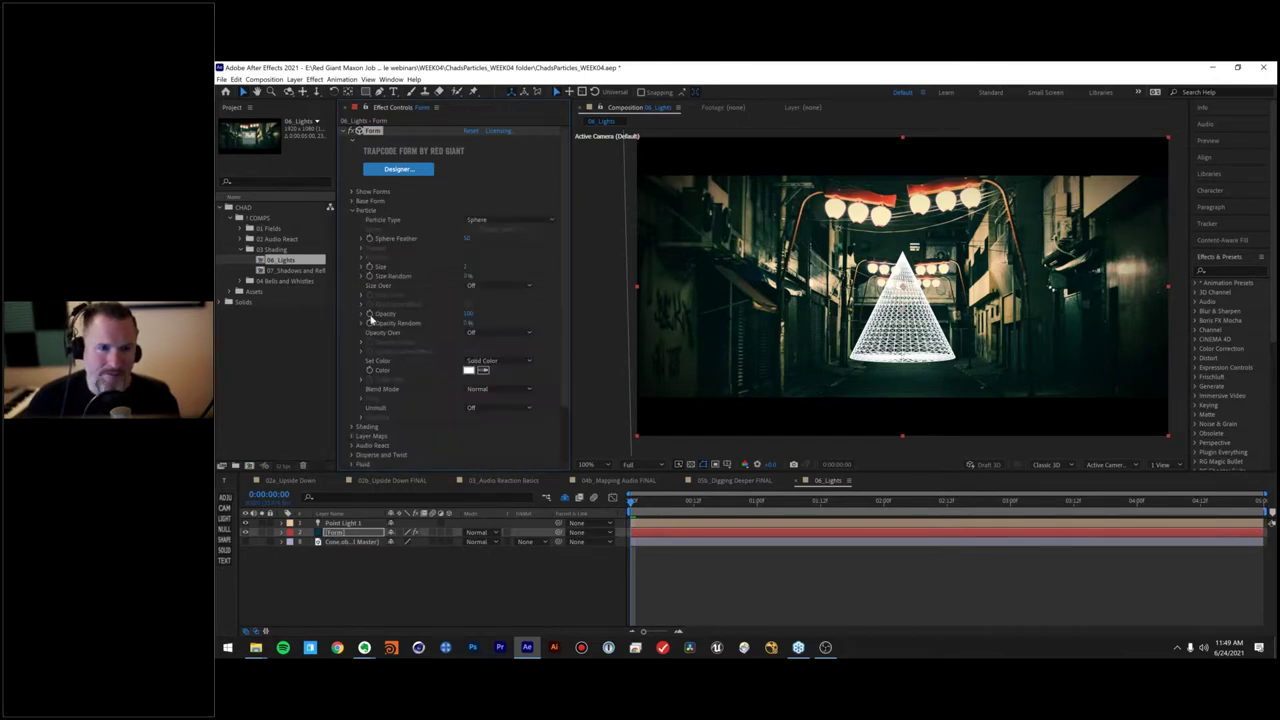
{"action": "left_click", "coordinate": [488, 222]}
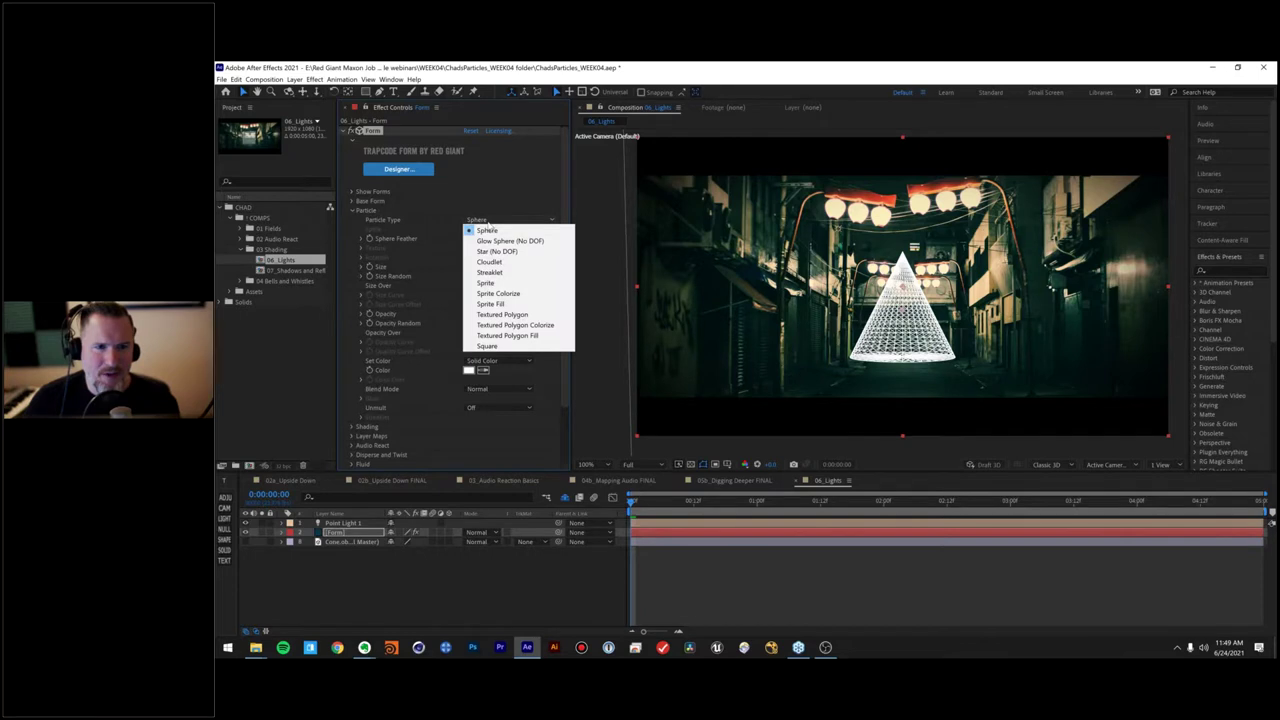
{"action": "left_click", "coordinate": [524, 295]}
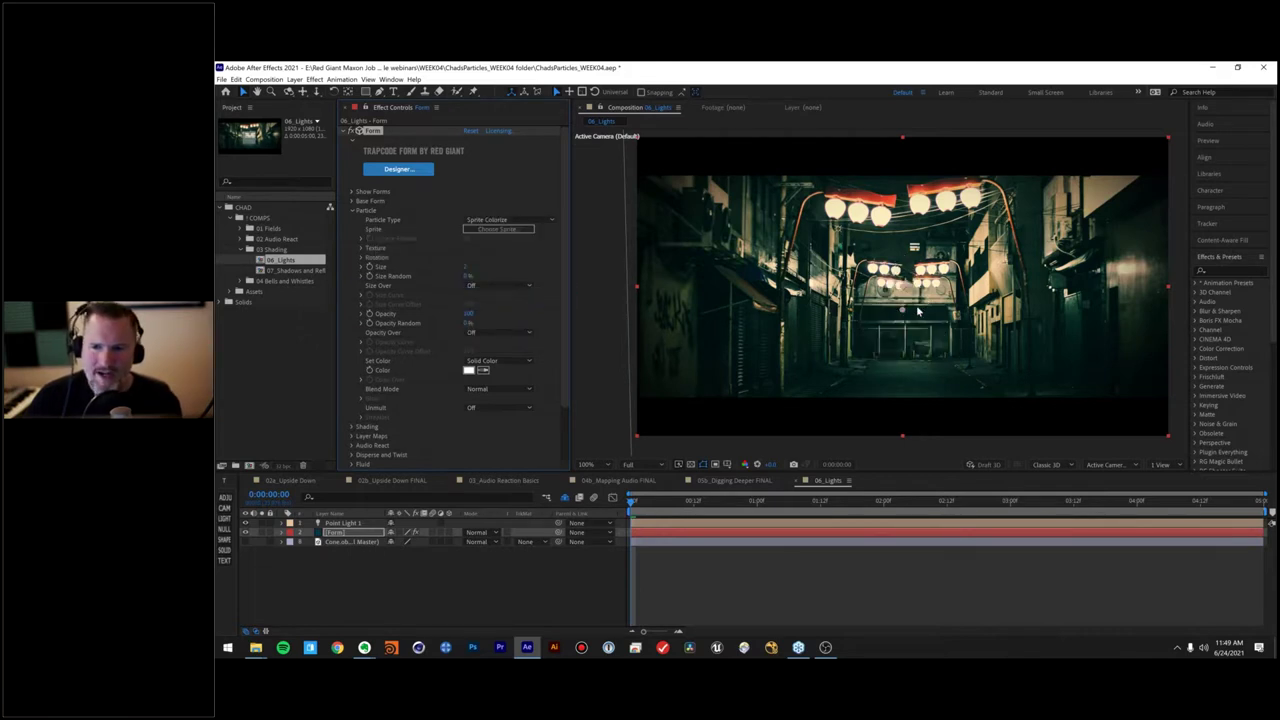
Step: Choose a sphere sprite from the 3D Shapes set in the sprite library
{"action": "left_click", "coordinate": [492, 230]}
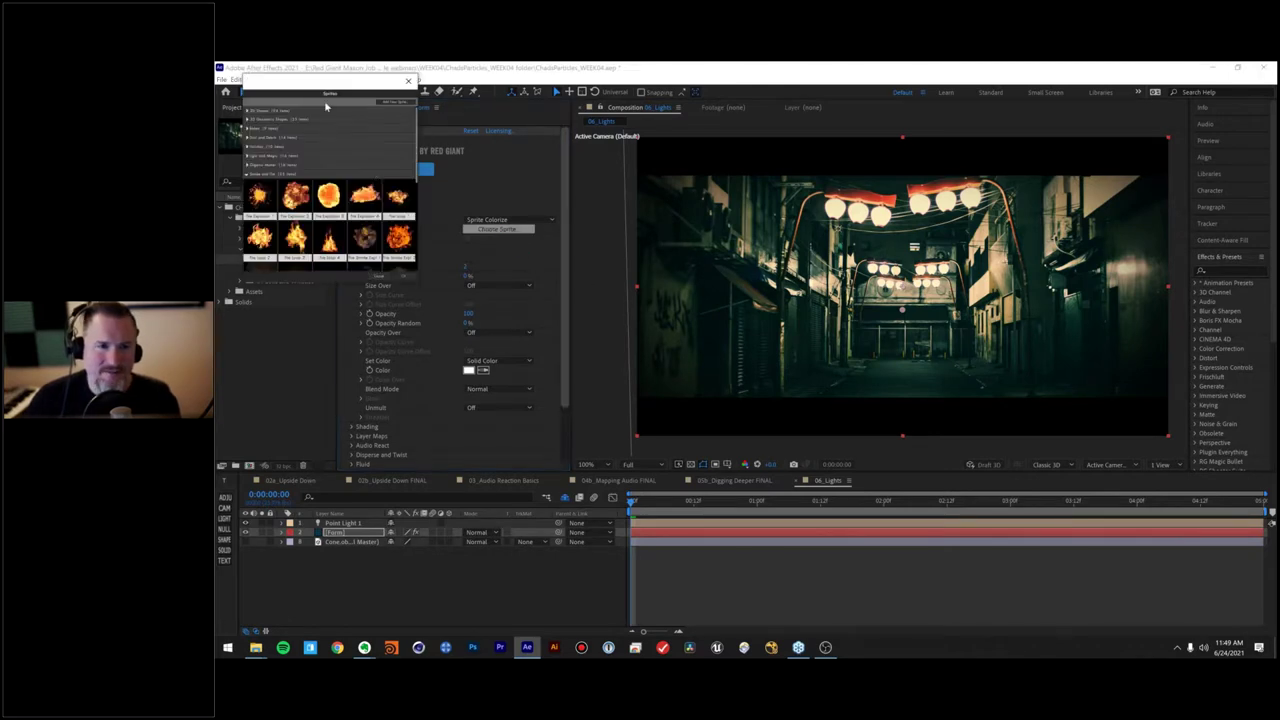
{"action": "left_click_drag", "start_coordinate": [337, 90], "coordinate": [710, 212]}
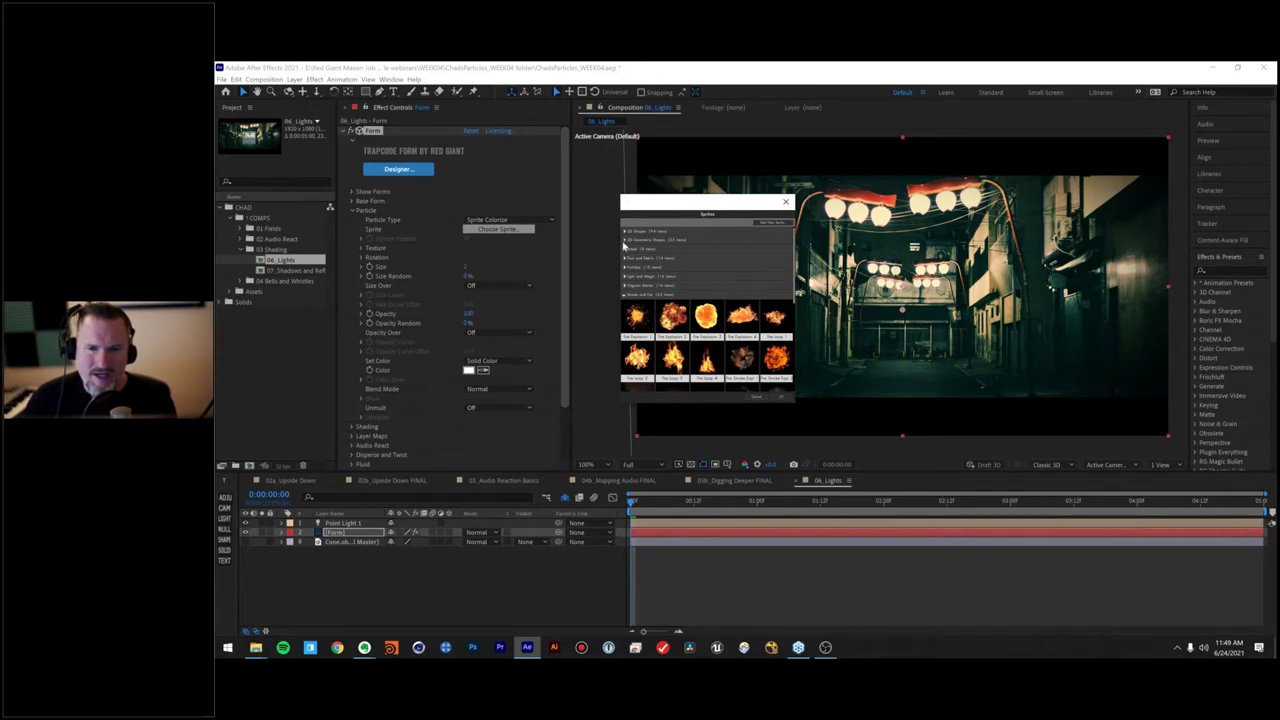
{"action": "left_click", "coordinate": [627, 295]}
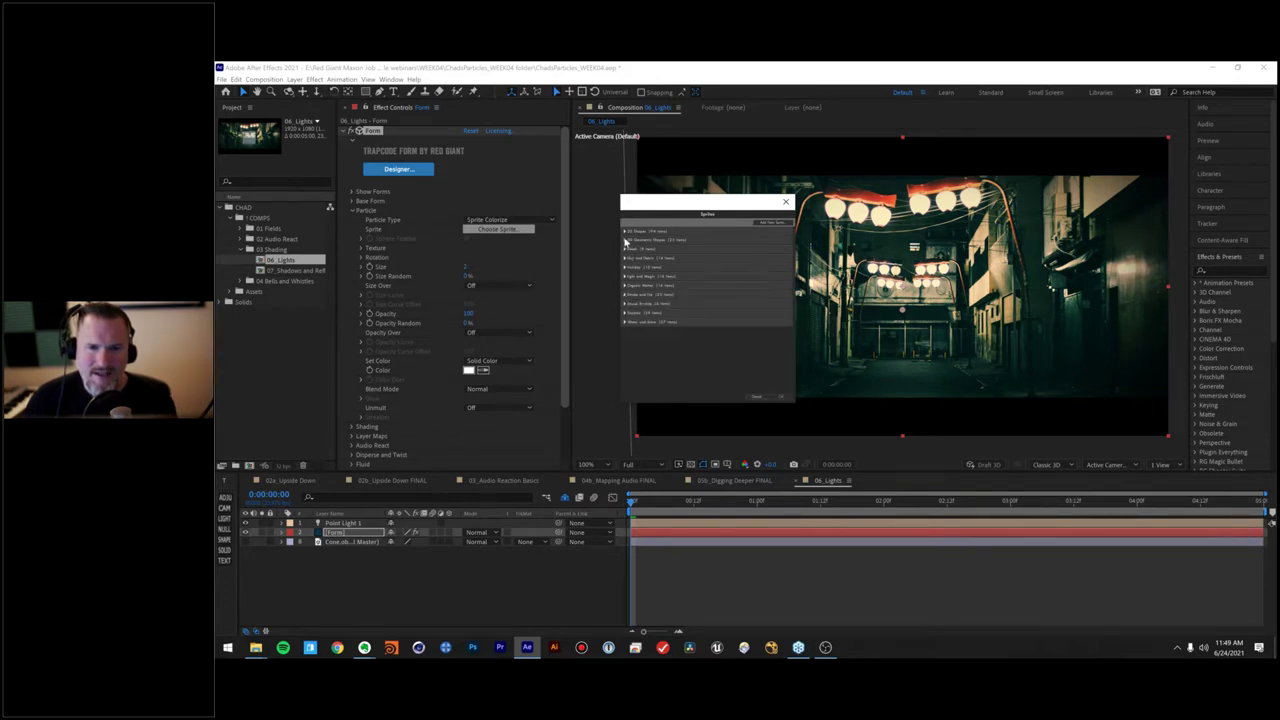
{"action": "left_click", "coordinate": [625, 240]}
{"action": "scroll", "coordinate": [727, 340], "scroll_direction": "down", "scroll_amount": 5}
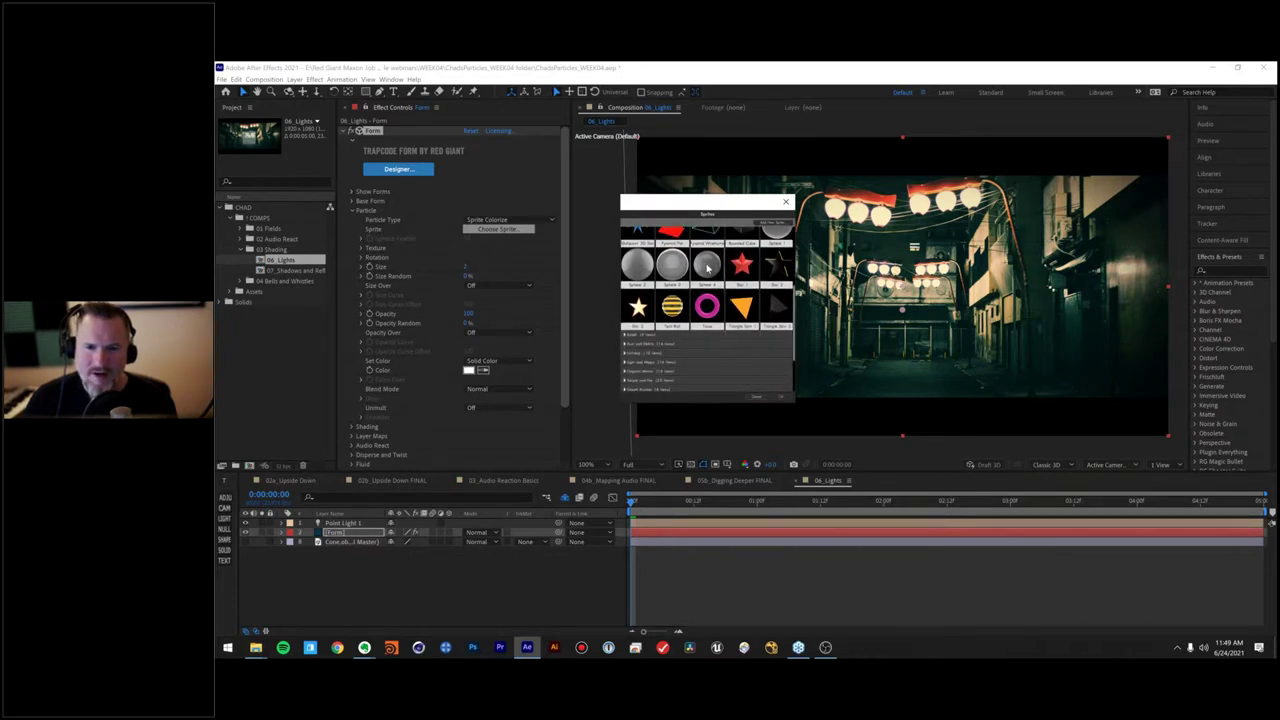
{"action": "scroll", "coordinate": [707, 265], "scroll_direction": "up", "scroll_amount": 3}
{"action": "scroll", "coordinate": [730, 274], "scroll_direction": "up", "scroll_amount": 3}
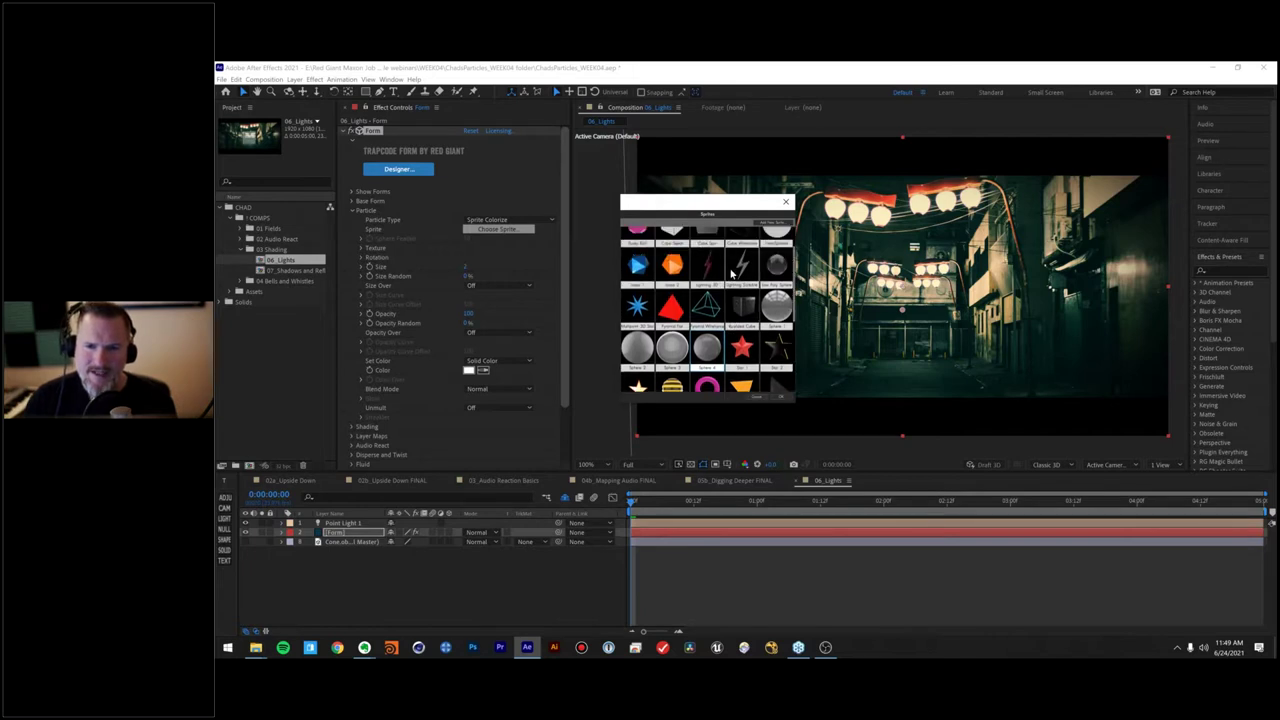
{"action": "left_click", "coordinate": [782, 397]}
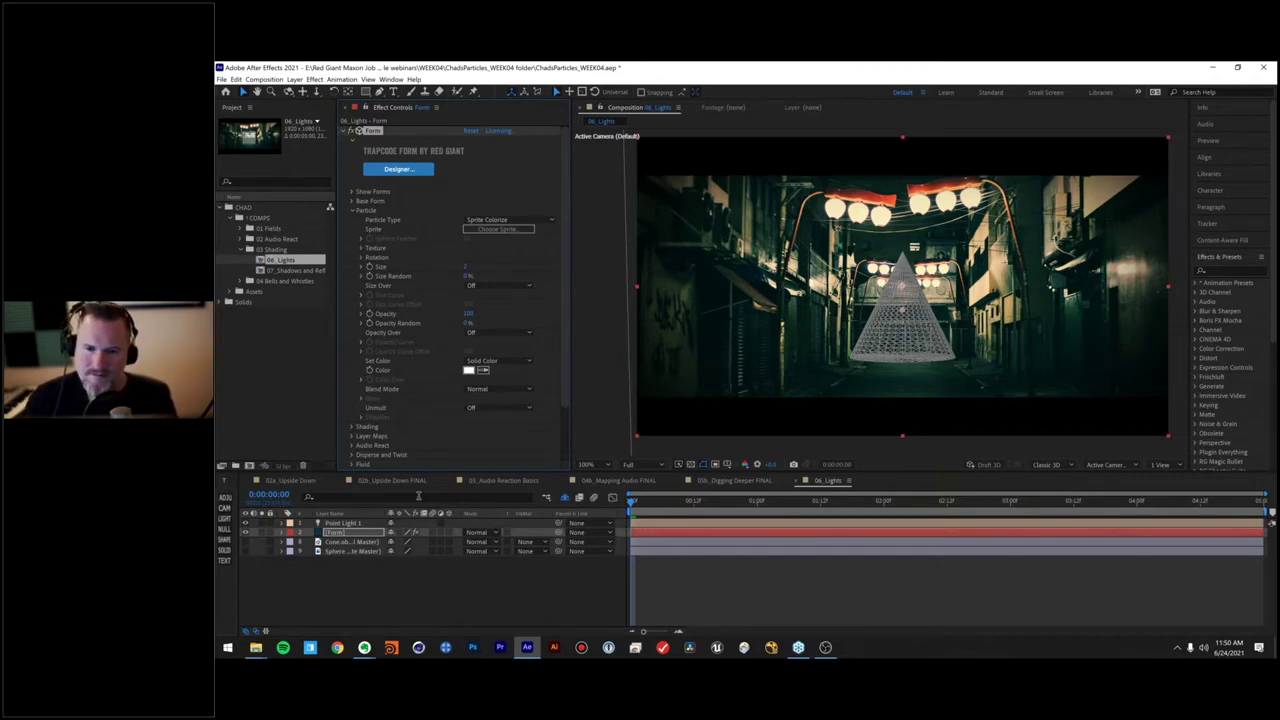
Step: Expand Base Form's 3D Model Settings and set Particle Density to 50%
{"action": "left_click", "coordinate": [352, 202]}
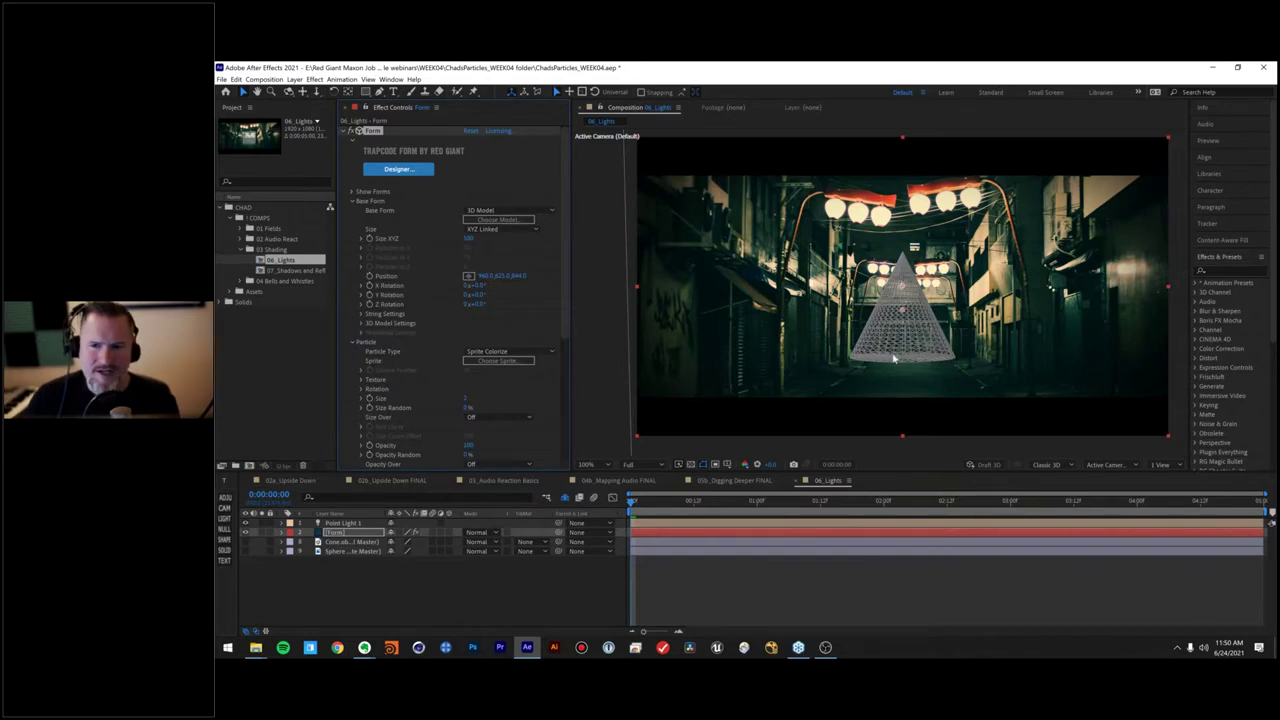
{"action": "scroll", "coordinate": [926, 310], "scroll_direction": "up", "scroll_amount": 2}
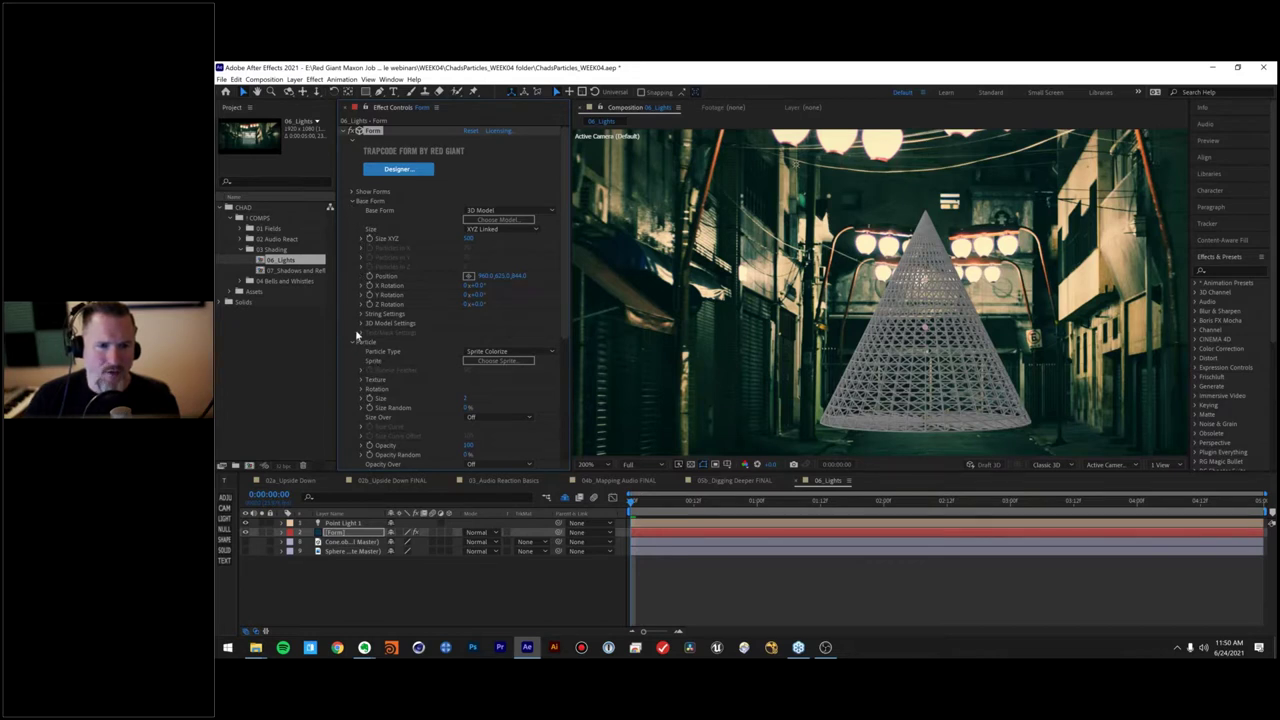
{"action": "left_click", "coordinate": [361, 324]}
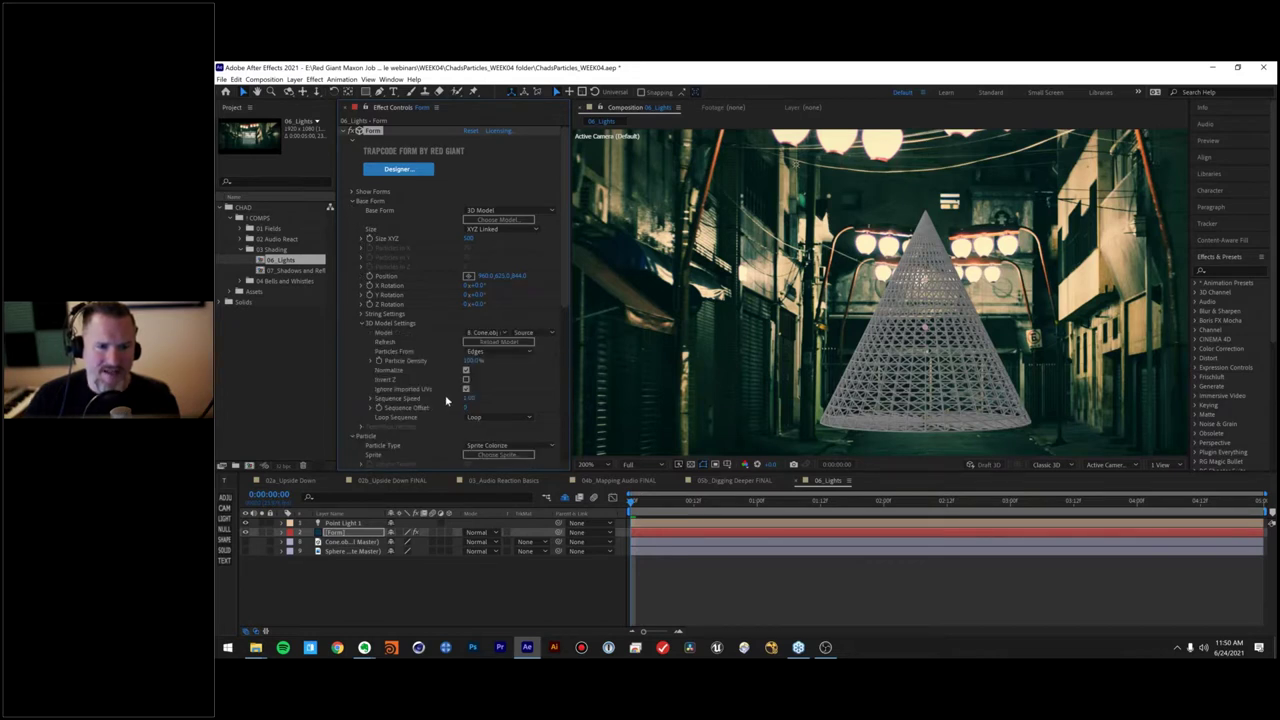
{"action": "left_click", "coordinate": [472, 361]}
{"action": "type", "text": "50"}
{"action": "key", "text": "Return"}
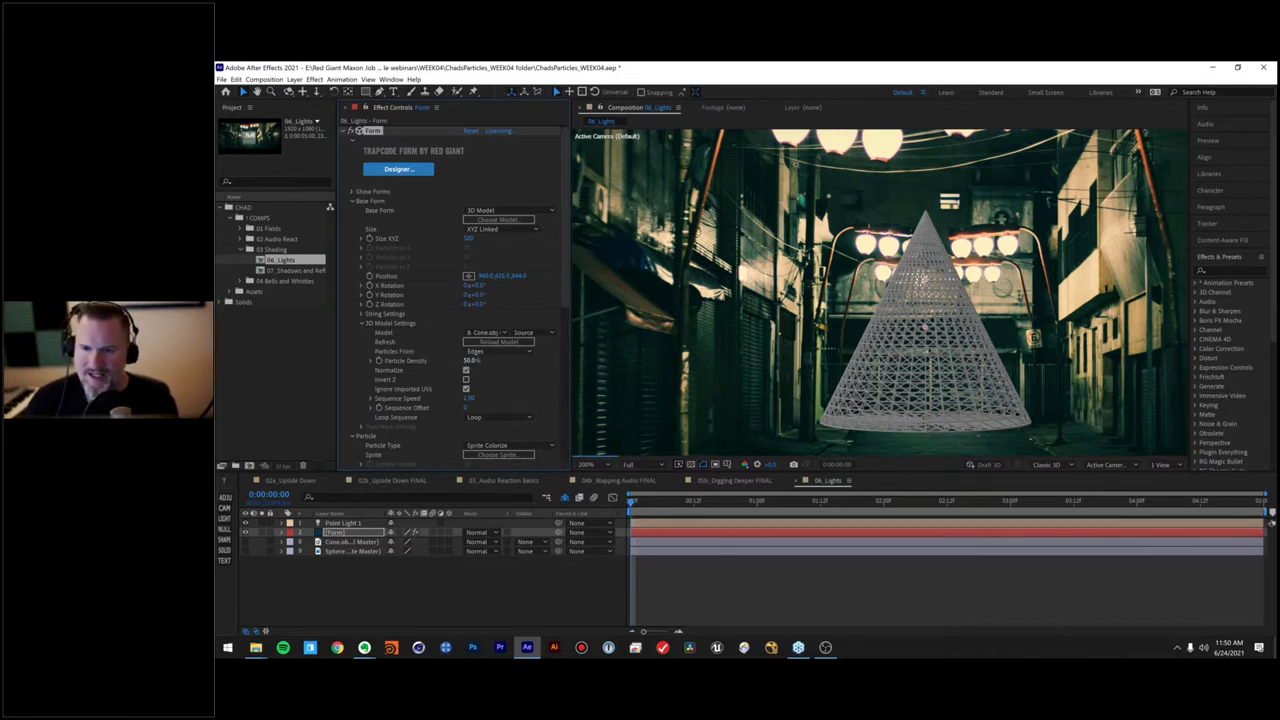
Step: Set Particles From to Vertices, return Particle Density to 100%, and collapse the groups
{"action": "left_click", "coordinate": [480, 351]}
{"action": "left_click", "coordinate": [488, 366]}
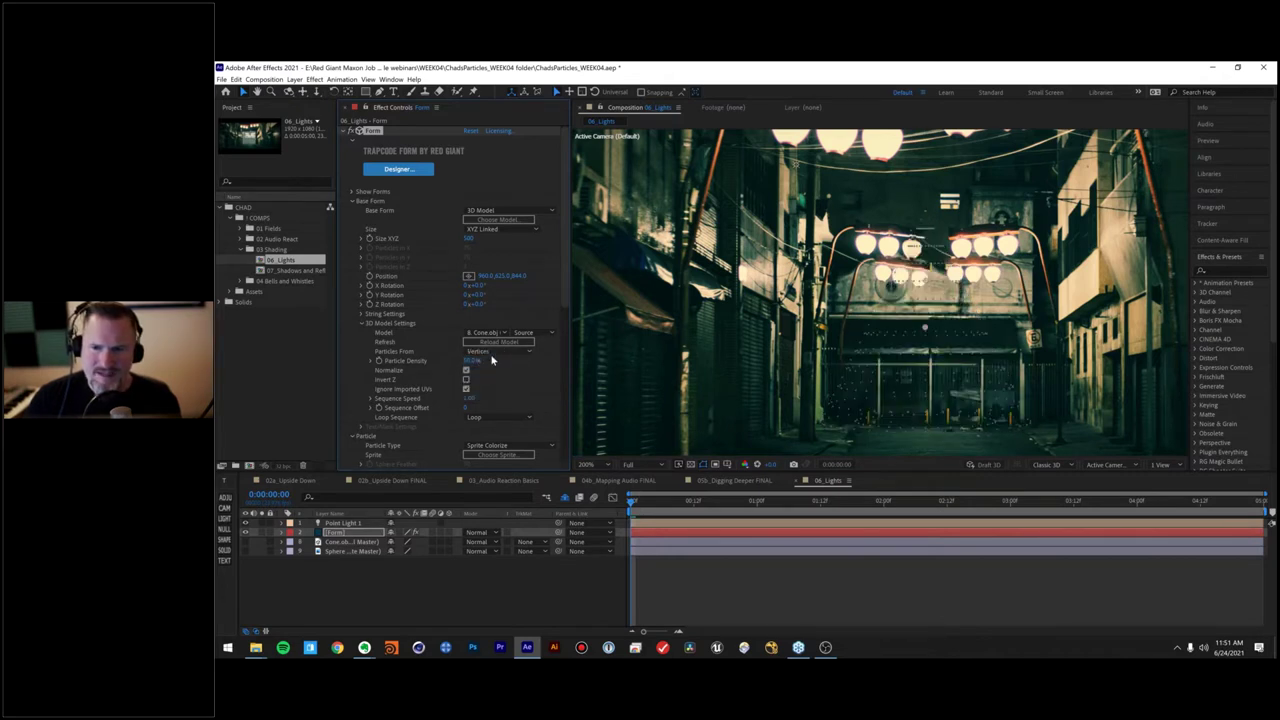
{"action": "left_click", "coordinate": [468, 361]}
{"action": "type", "text": "100"}
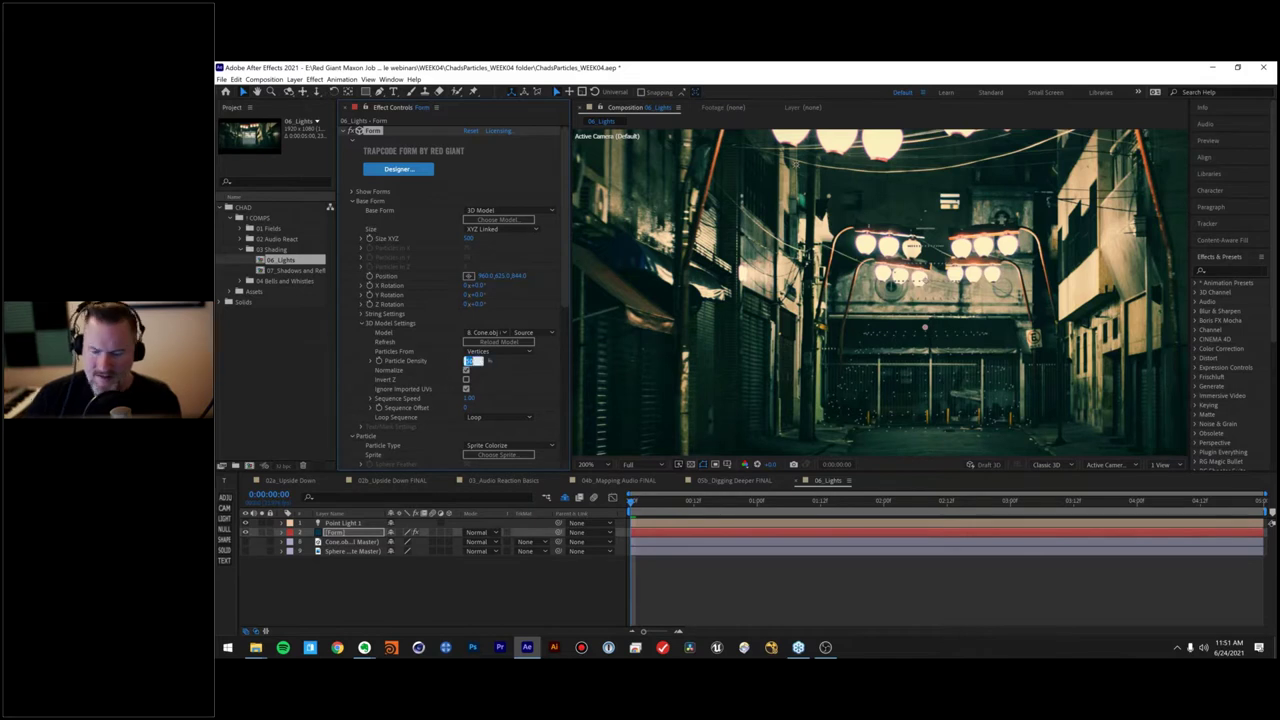
{"action": "key", "text": "Return"}
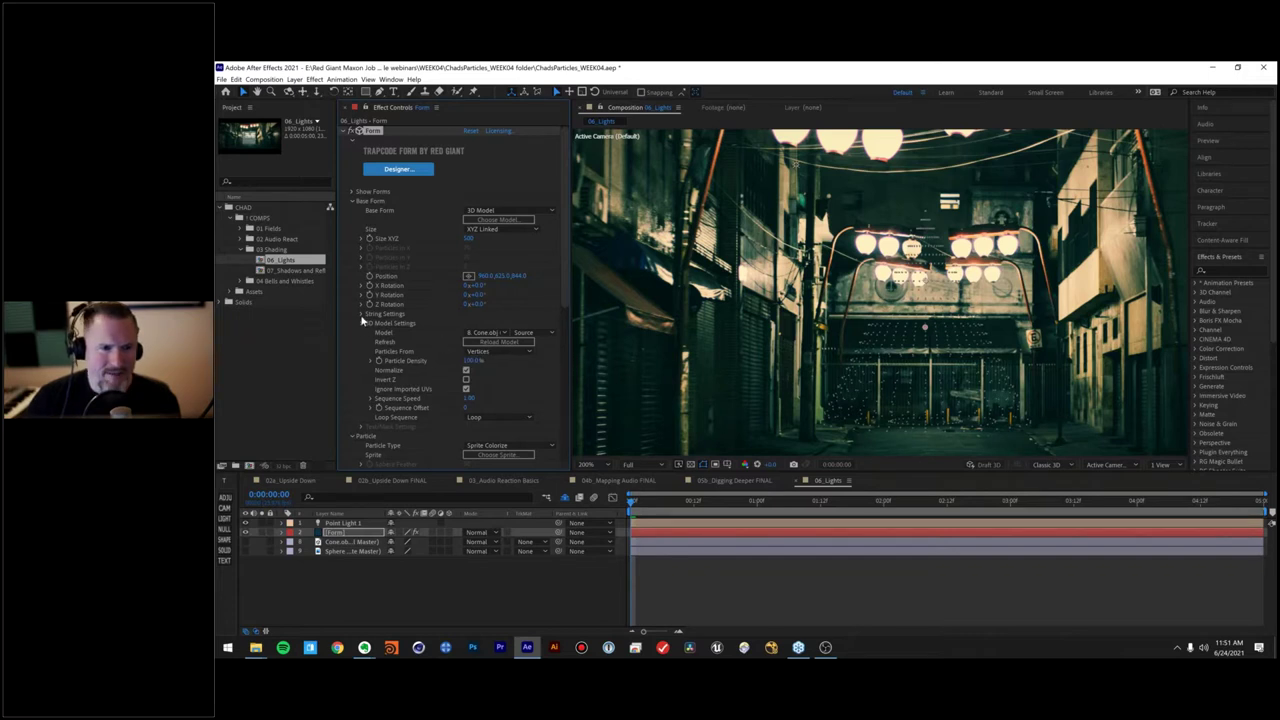
{"action": "left_click", "coordinate": [362, 324]}
{"action": "left_click", "coordinate": [351, 201]}
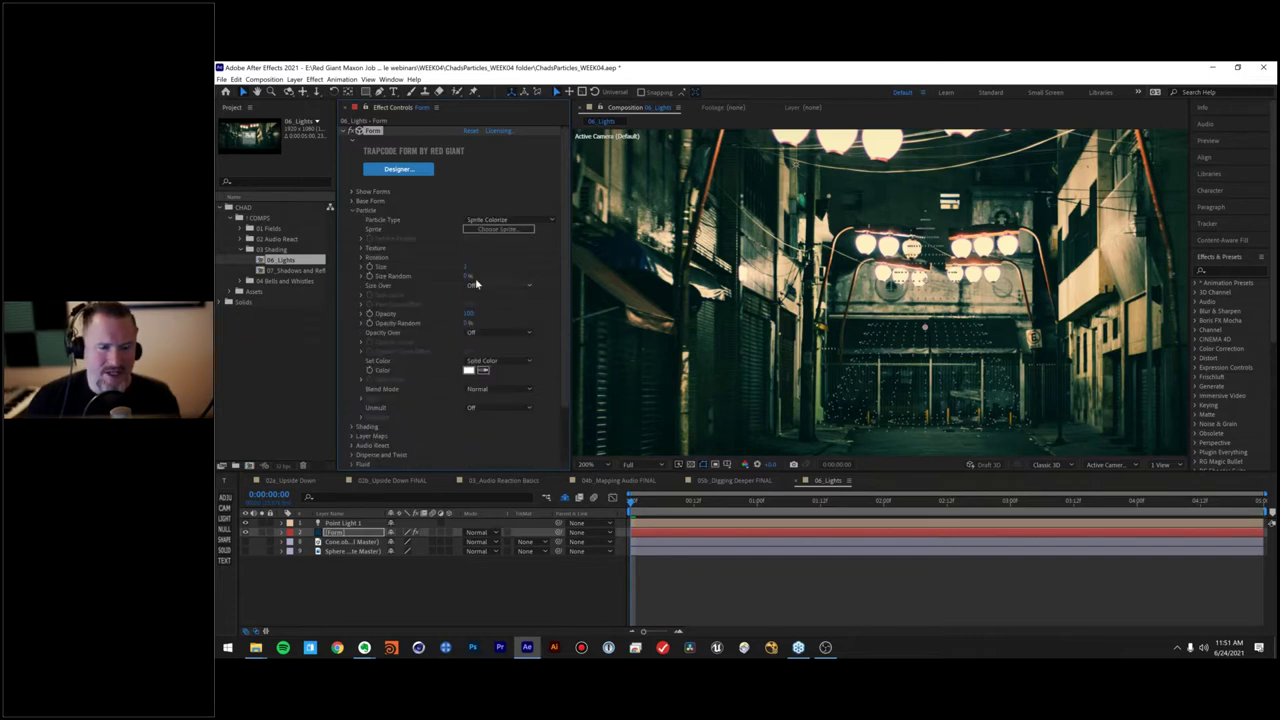
Step: Resize the sphere particles and drag Point Light 1 lower over the cone
{"action": "left_click_drag", "start_coordinate": [470, 266], "coordinate": [507, 264]}
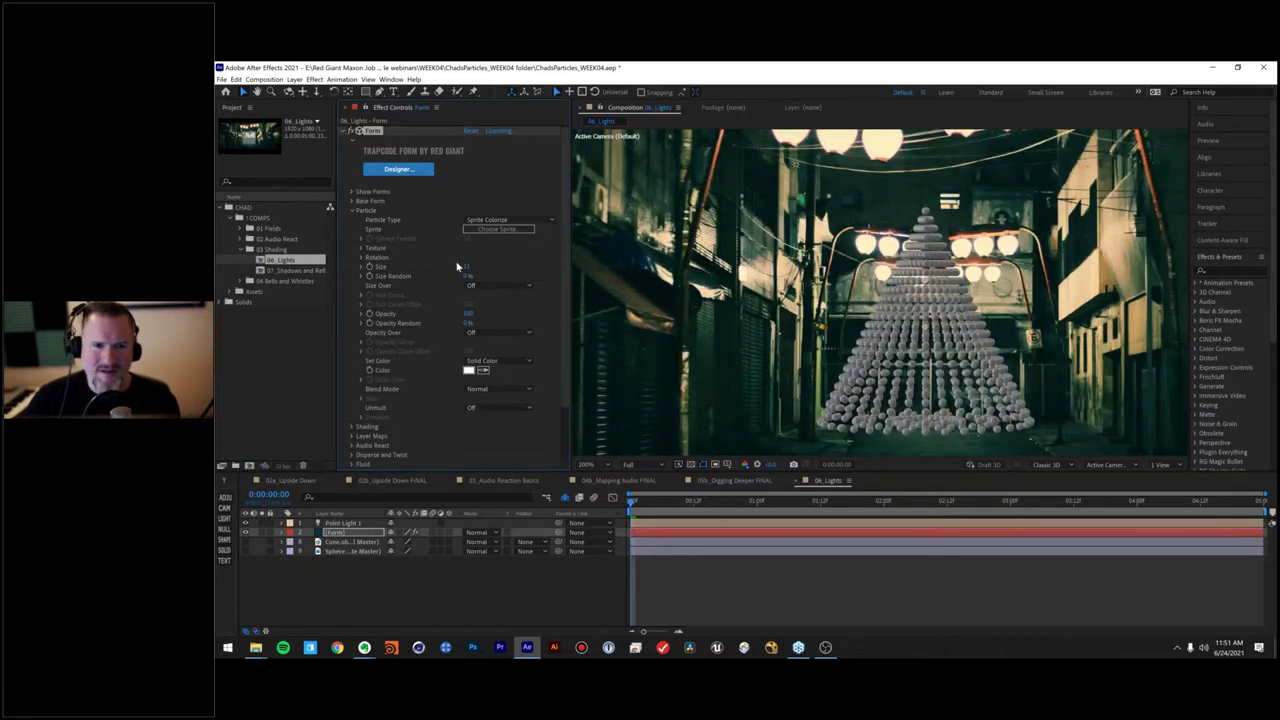
{"action": "left_click_drag", "start_coordinate": [468, 267], "coordinate": [458, 267]}
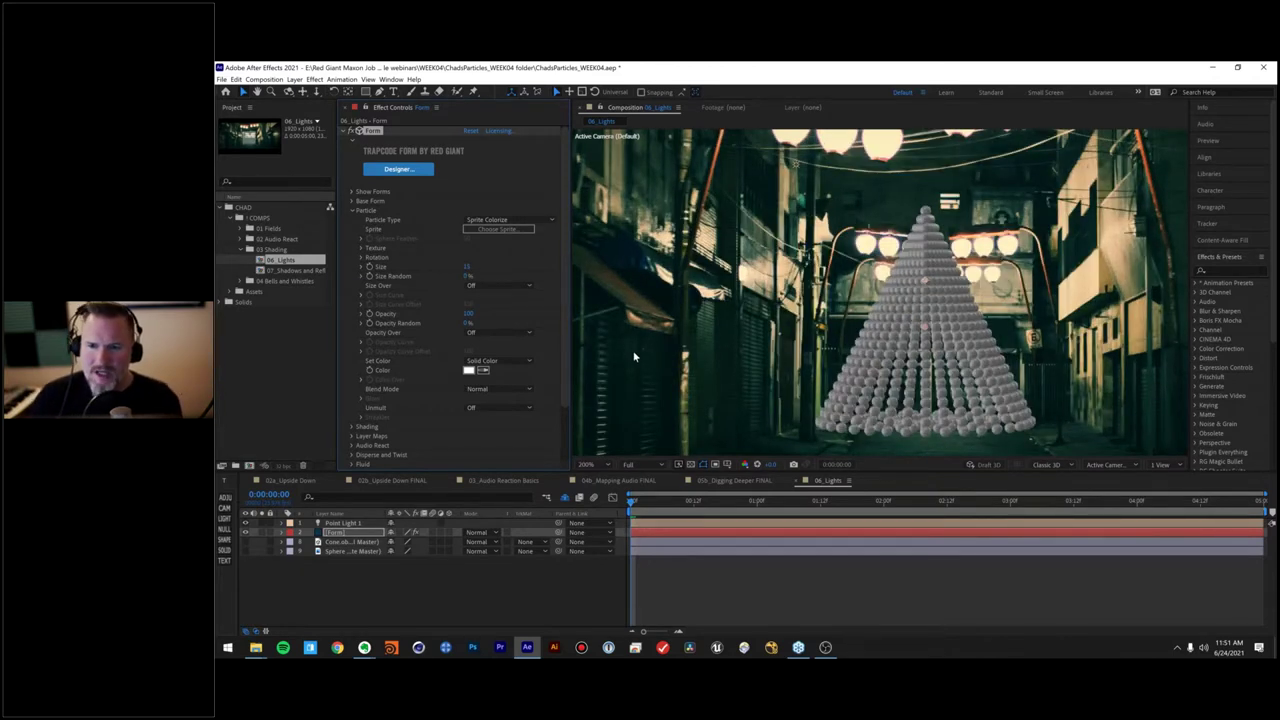
{"action": "left_click", "coordinate": [341, 522]}
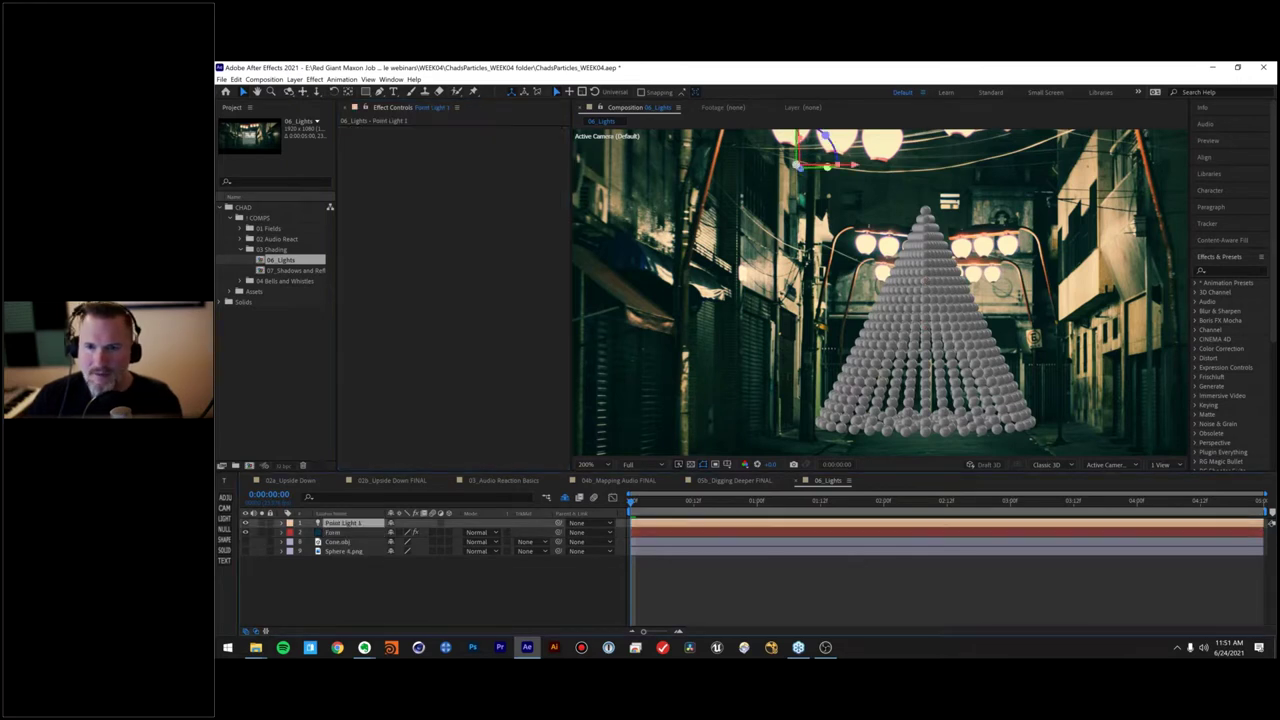
{"action": "key", "text": "comma"}
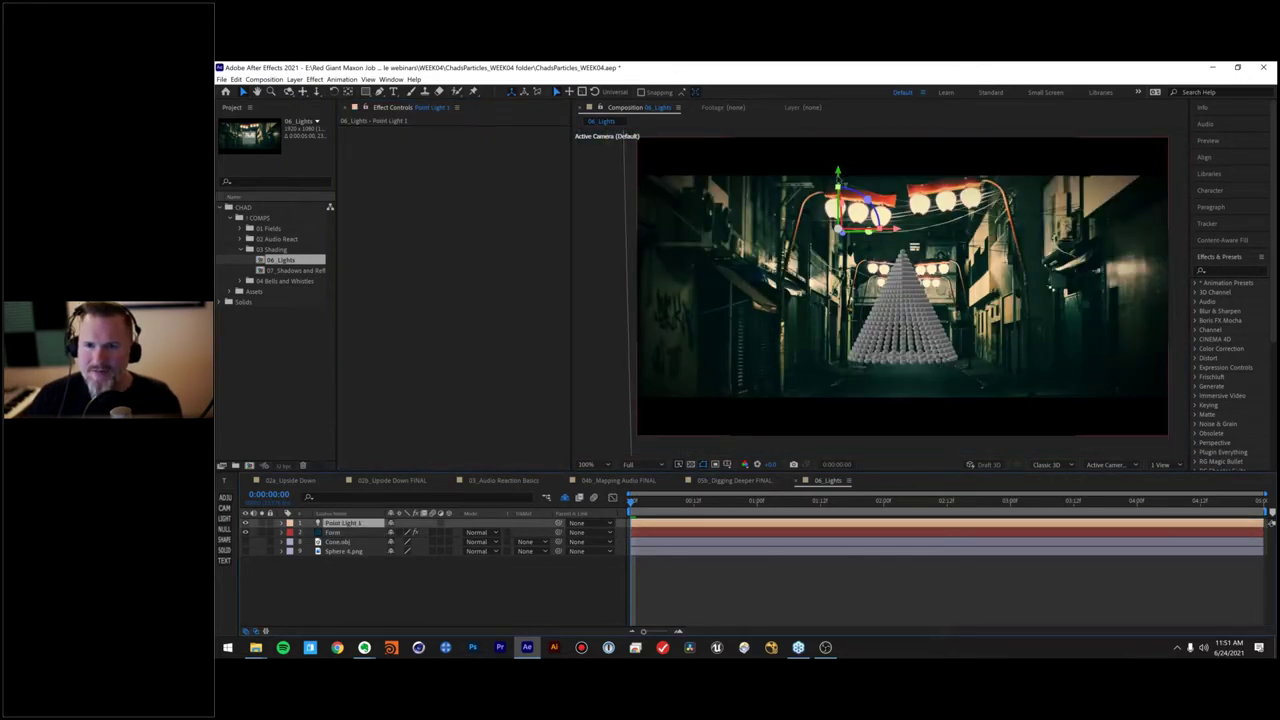
{"action": "left_click_drag", "start_coordinate": [838, 215], "coordinate": [897, 352]}
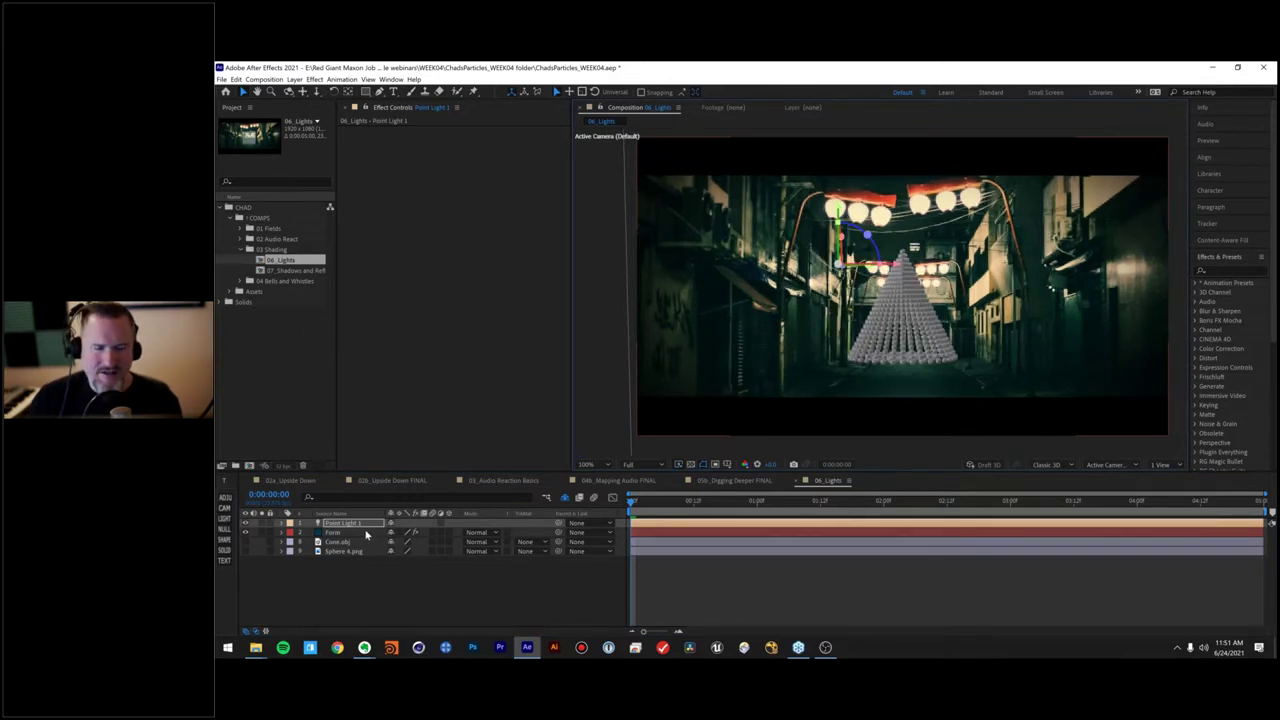
{"action": "left_click", "coordinate": [366, 533]}
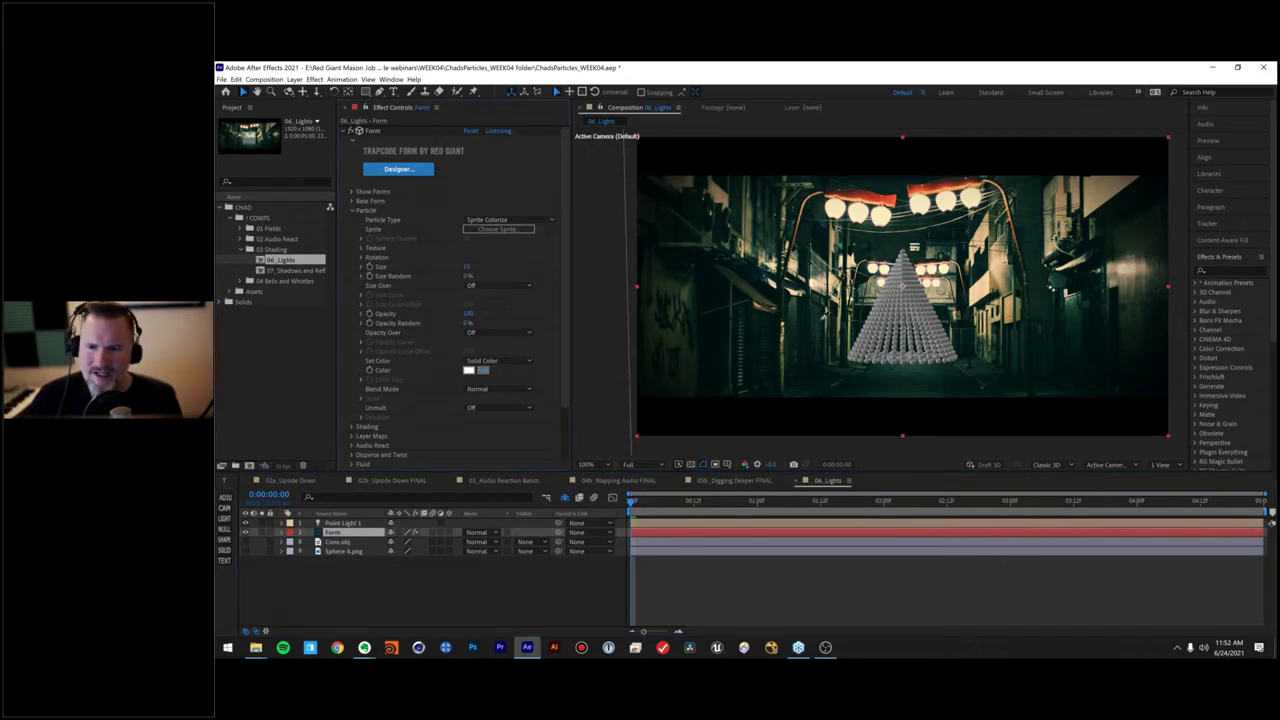
Step: Set Form's particle Color to black, then collapse the Particle group
{"action": "left_click", "coordinate": [800, 325]}
{"action": "left_click", "coordinate": [482, 370]}
{"action": "left_click", "coordinate": [478, 374]}
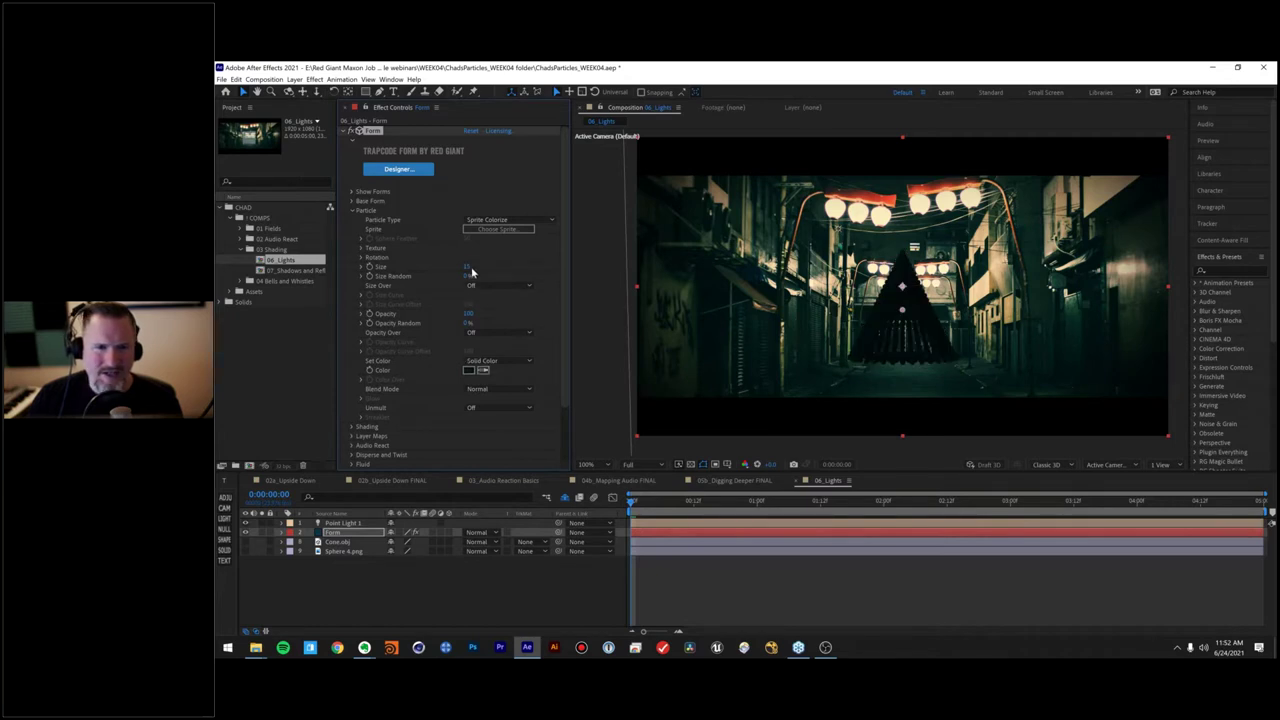
{"action": "left_click", "coordinate": [363, 249]}
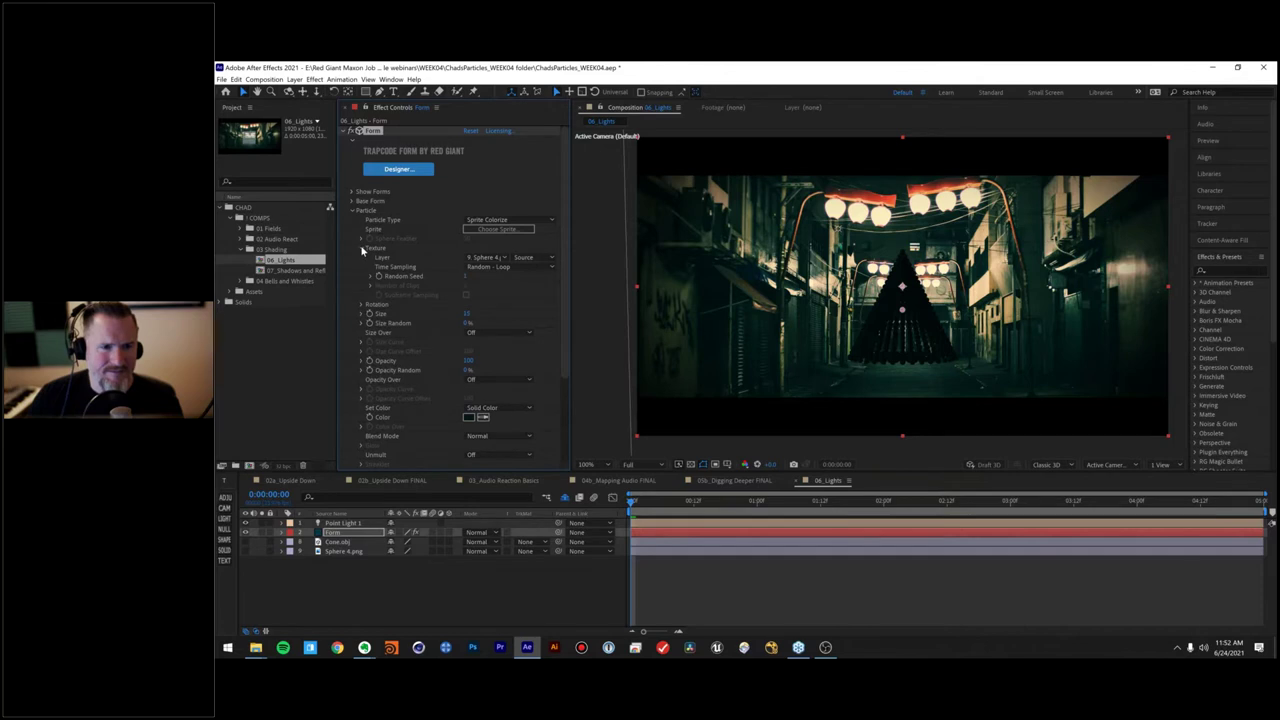
{"action": "left_click", "coordinate": [363, 249]}
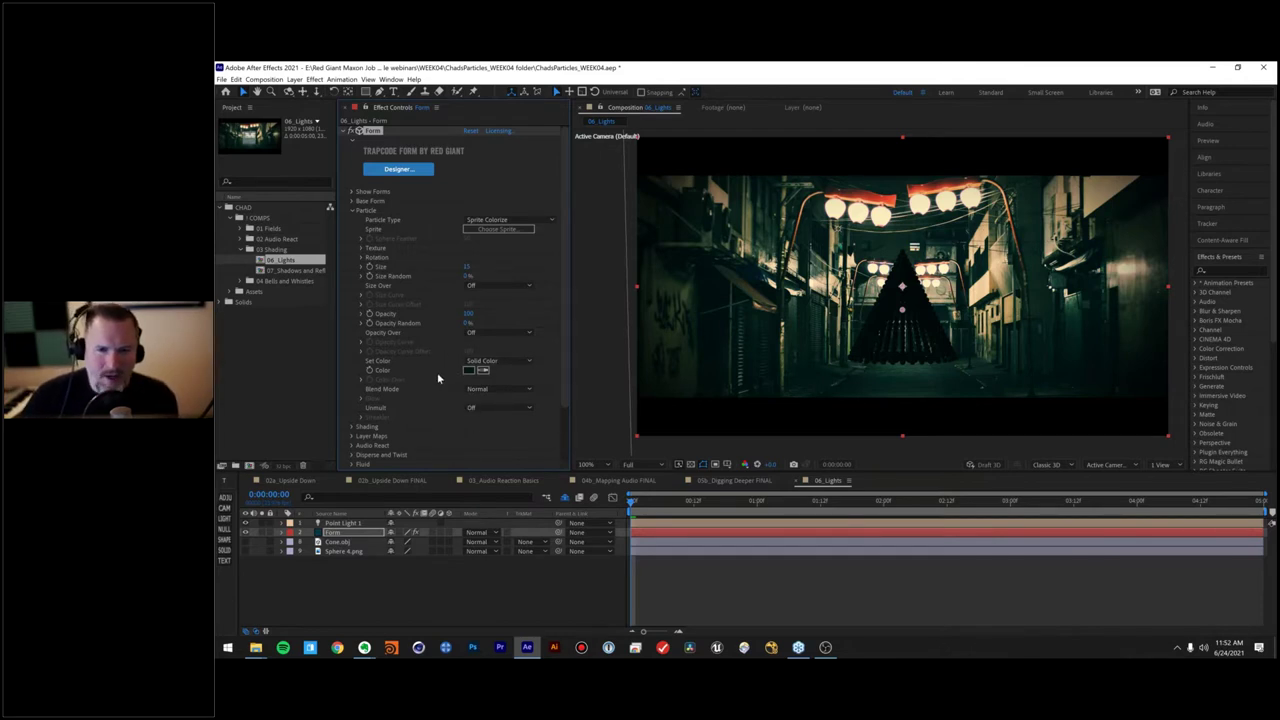
{"action": "scroll", "coordinate": [437, 372], "scroll_direction": "down", "scroll_amount": 2}
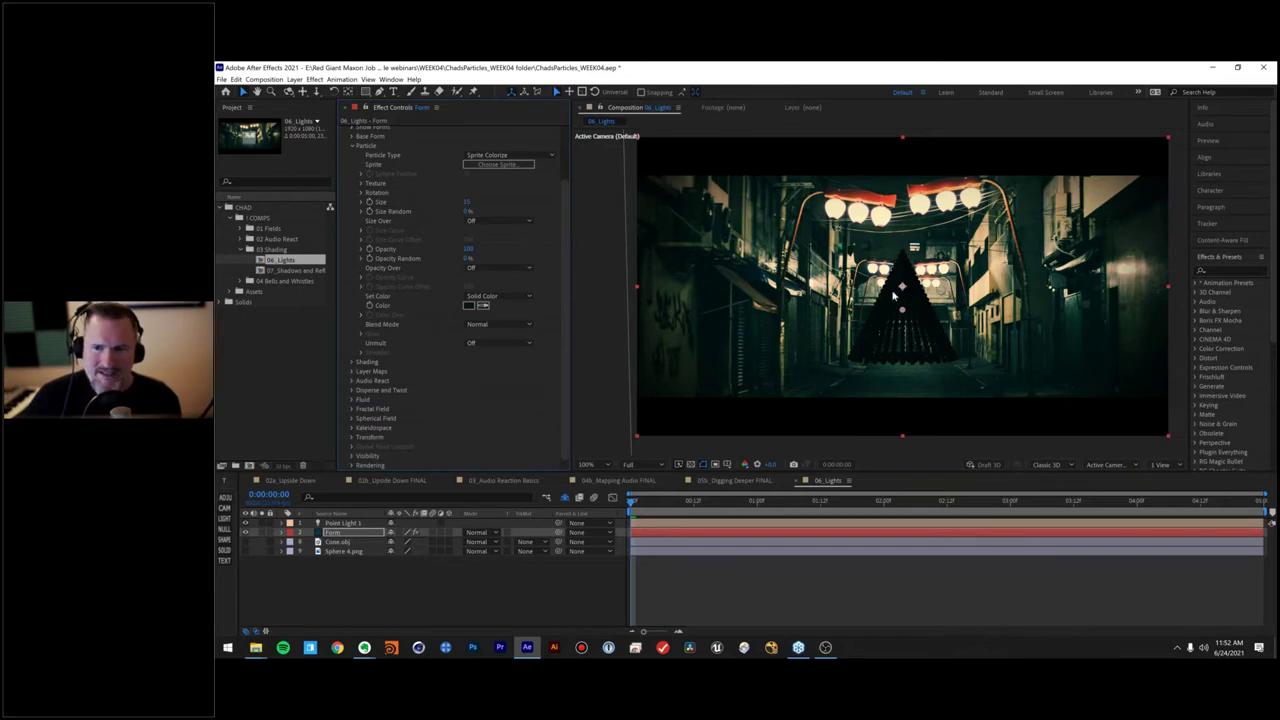
{"action": "left_click", "coordinate": [353, 145]}
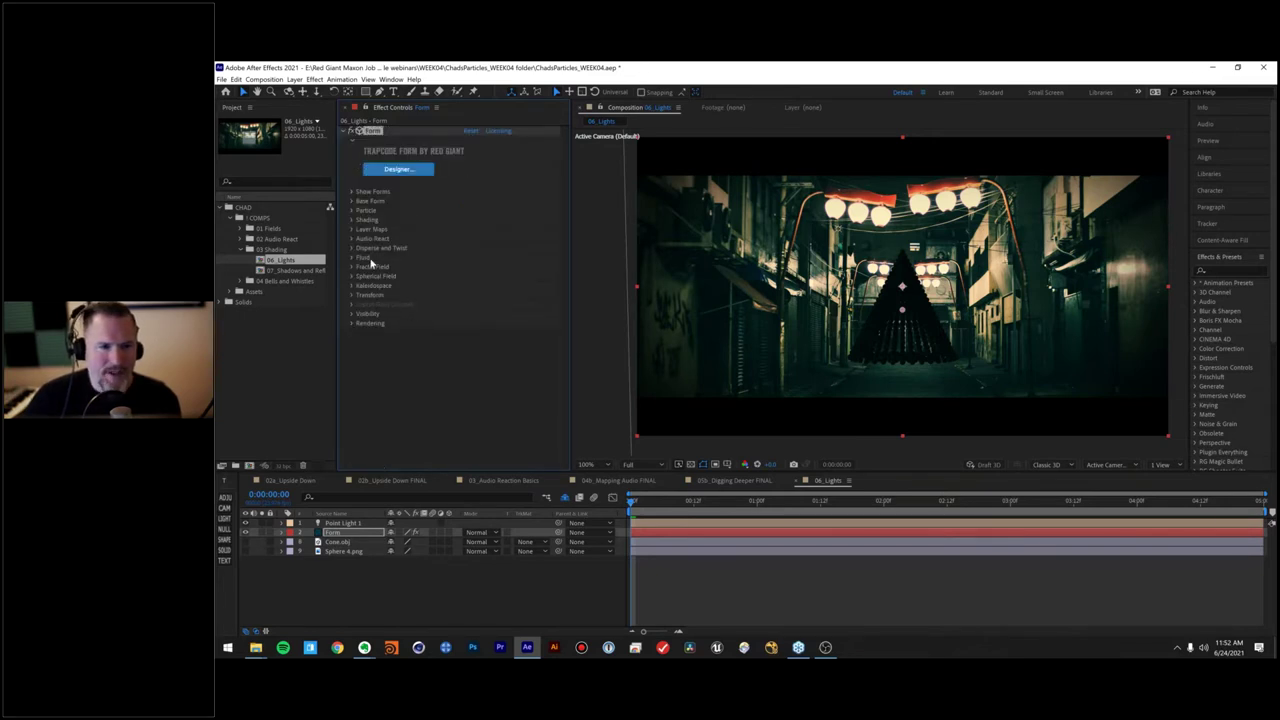
Step: Set Shading to On in Form's Shading group
{"action": "left_click", "coordinate": [353, 220]}
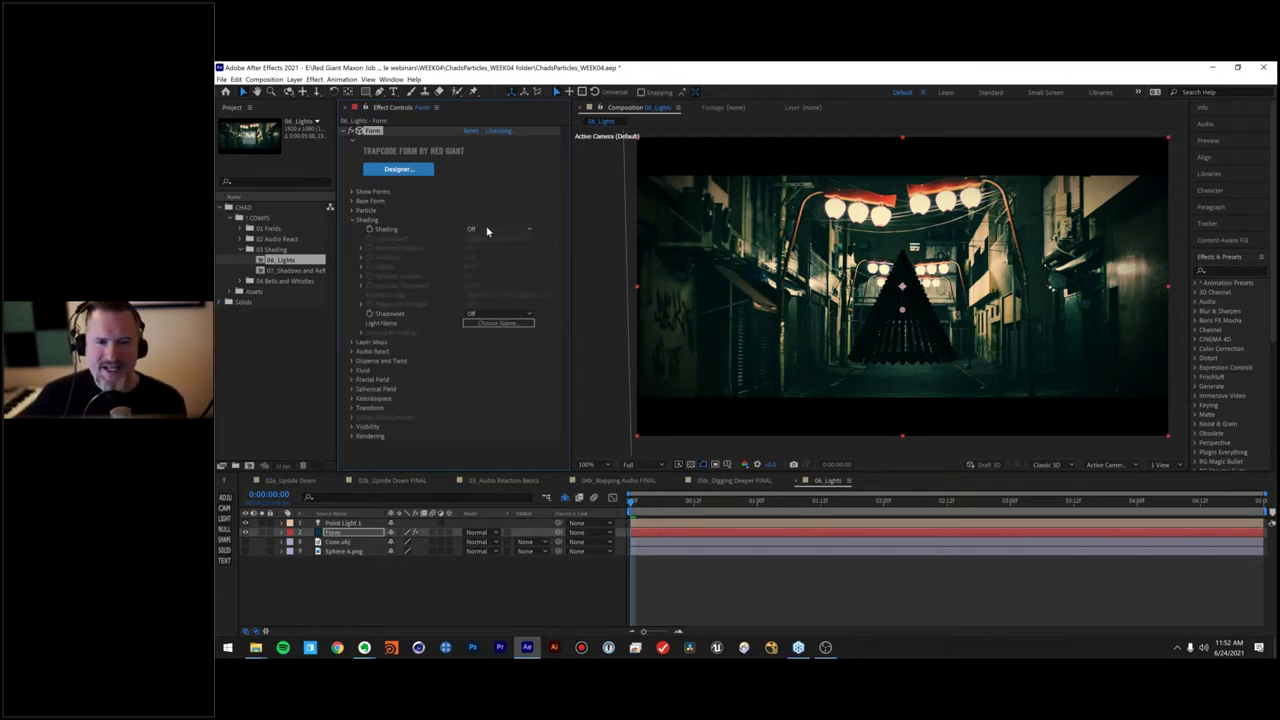
{"action": "left_click", "coordinate": [481, 250]}
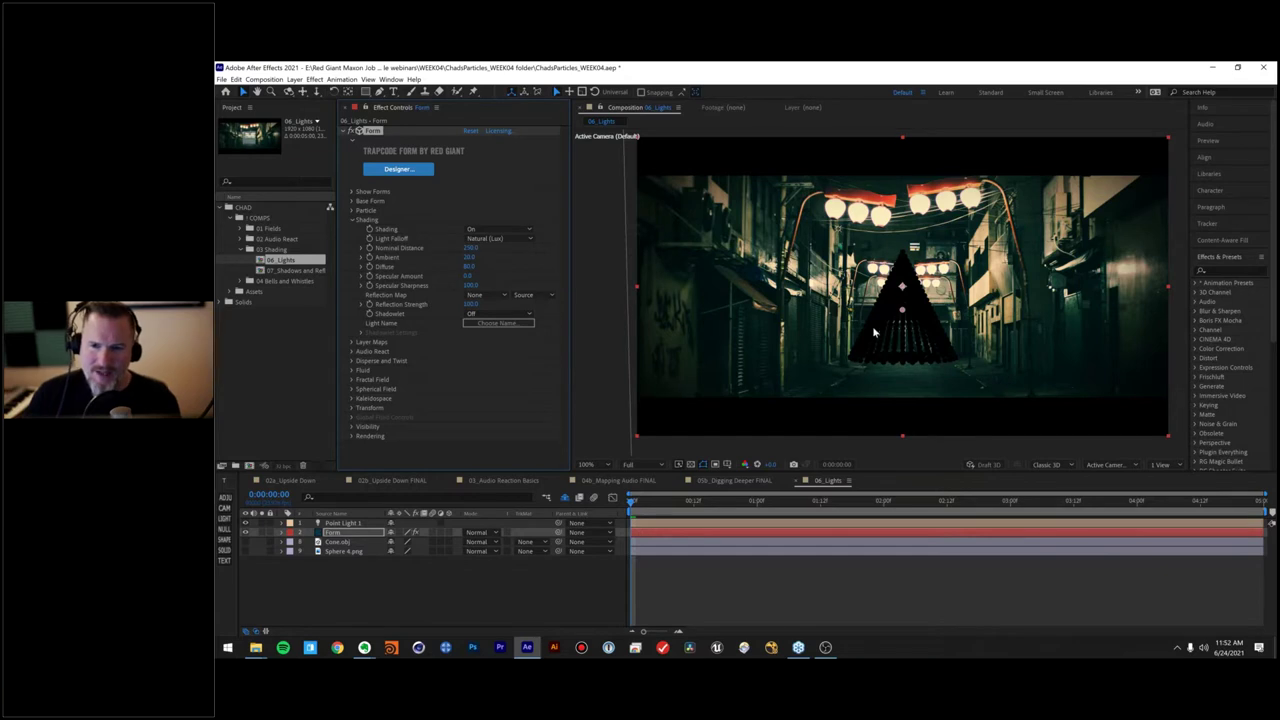
{"action": "scroll", "coordinate": [917, 290], "scroll_direction": "up", "scroll_amount": 2}
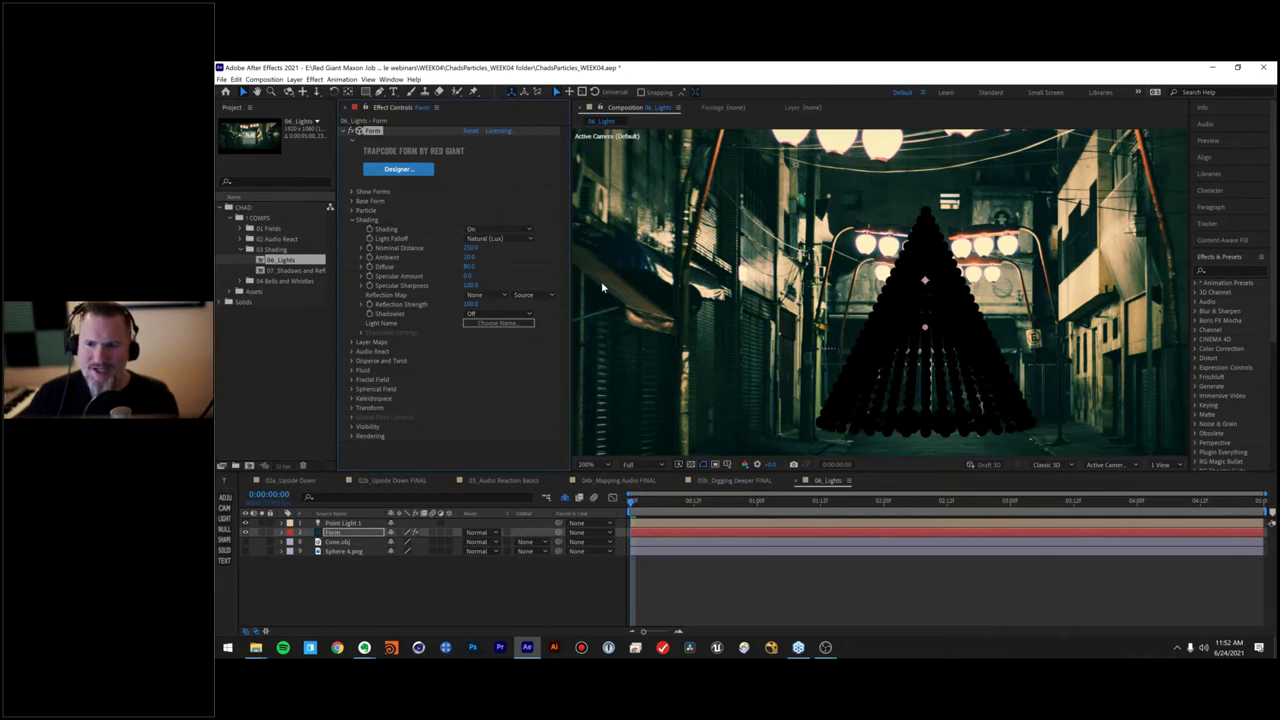
Step: Drag Point Light 1 around the scene to test different positions
{"action": "left_click", "coordinate": [350, 524]}
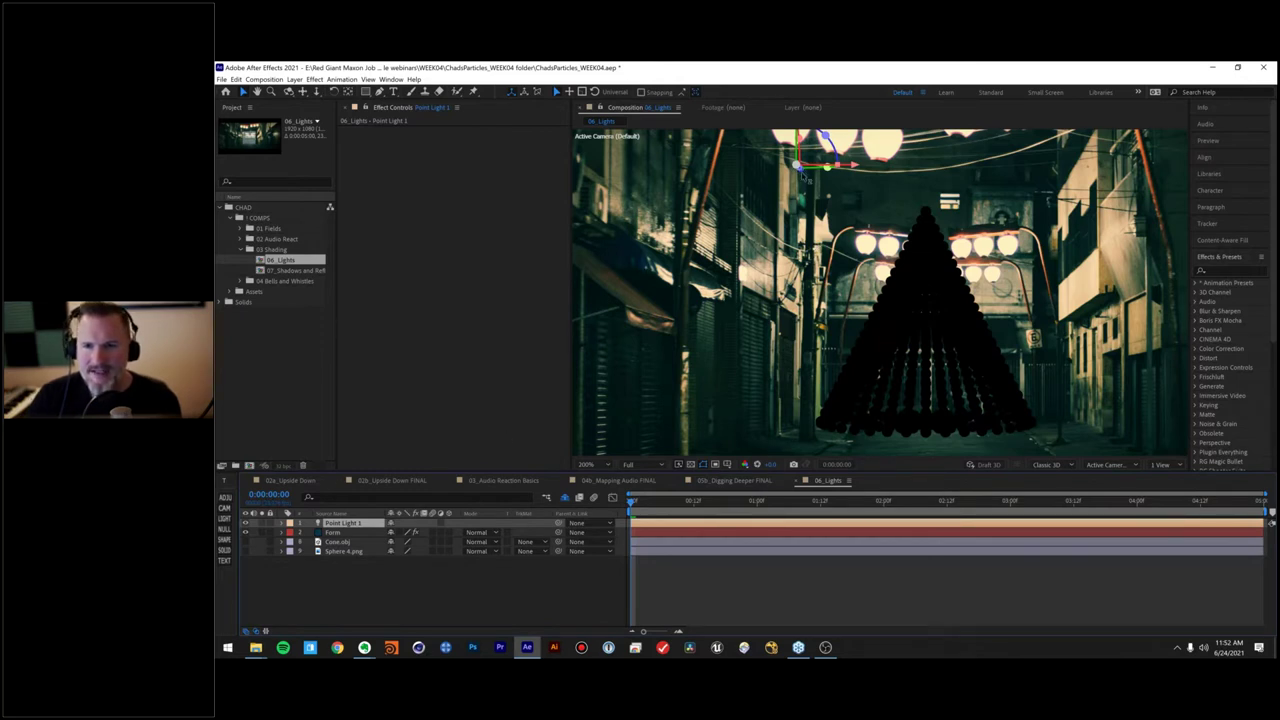
{"action": "left_click_drag", "start_coordinate": [800, 164], "coordinate": [769, 155]}
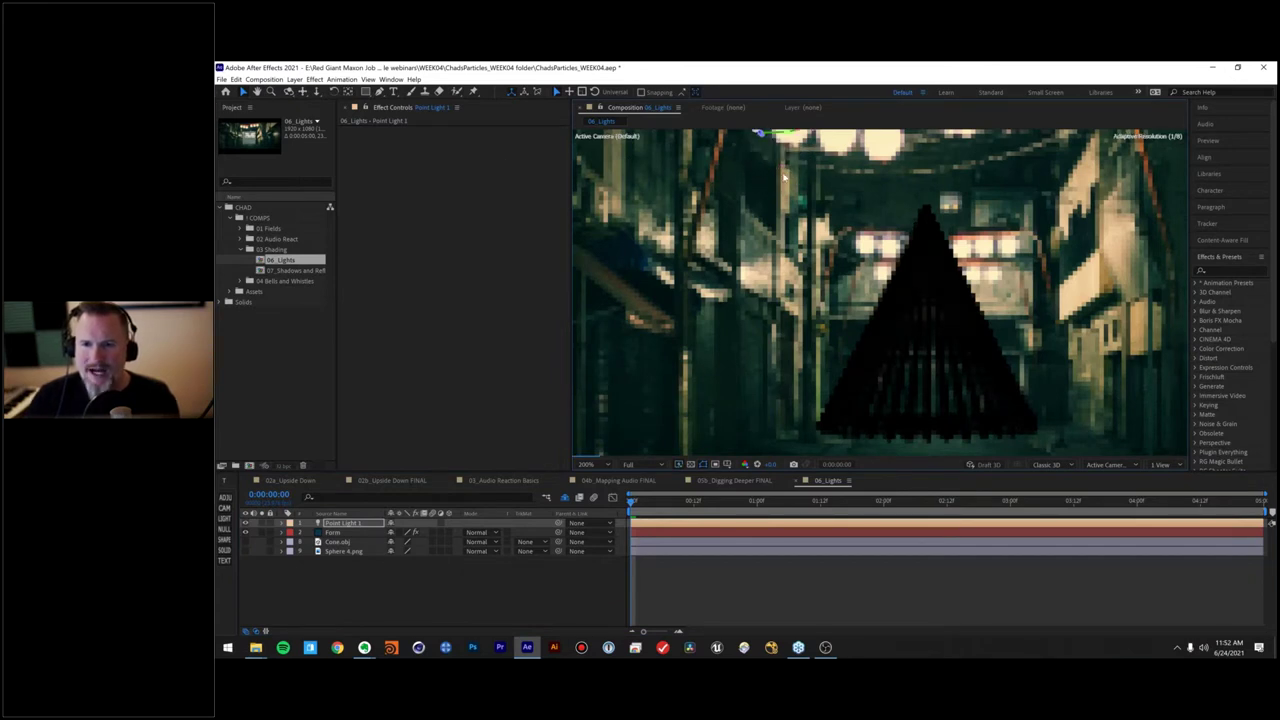
{"action": "scroll", "coordinate": [784, 176], "scroll_direction": "down", "scroll_amount": 2}
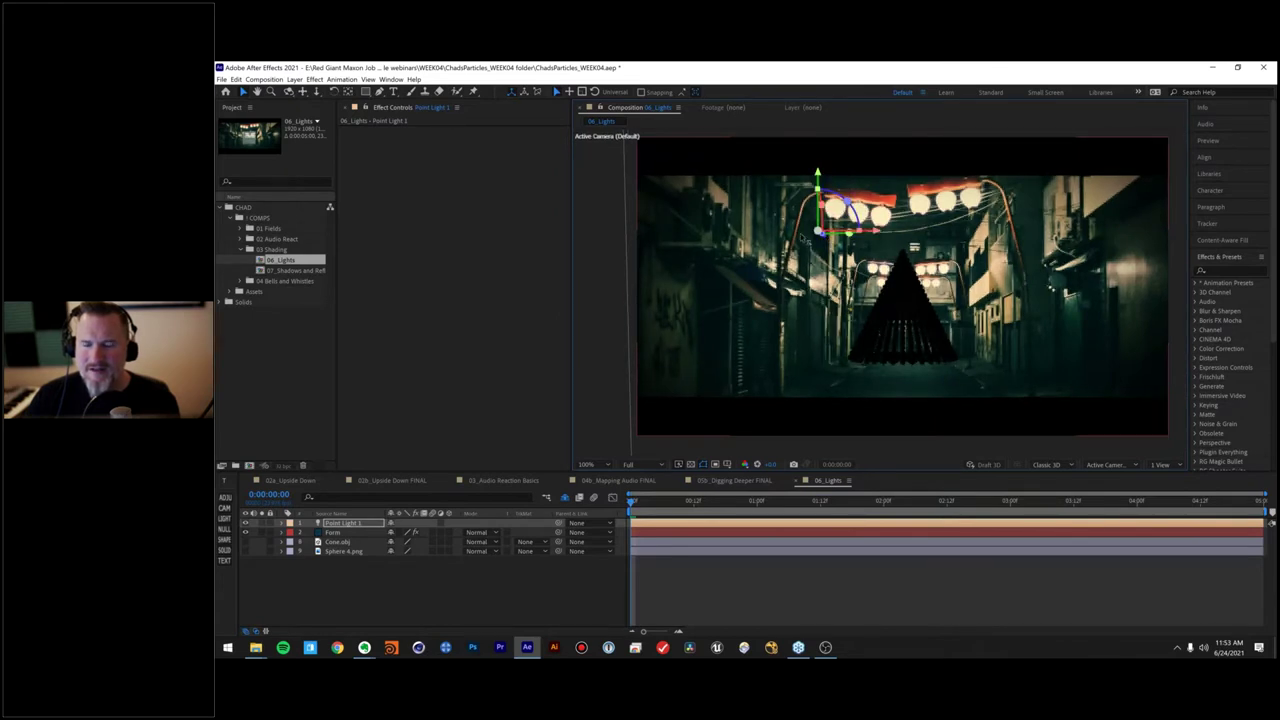
{"action": "mouse_move", "coordinate": [818, 232]}
{"action": "left_mouse_down"}
{"action": "mouse_move", "coordinate": [690, 145]}
{"action": "mouse_move", "coordinate": [840, 240]}
{"action": "left_mouse_up"}
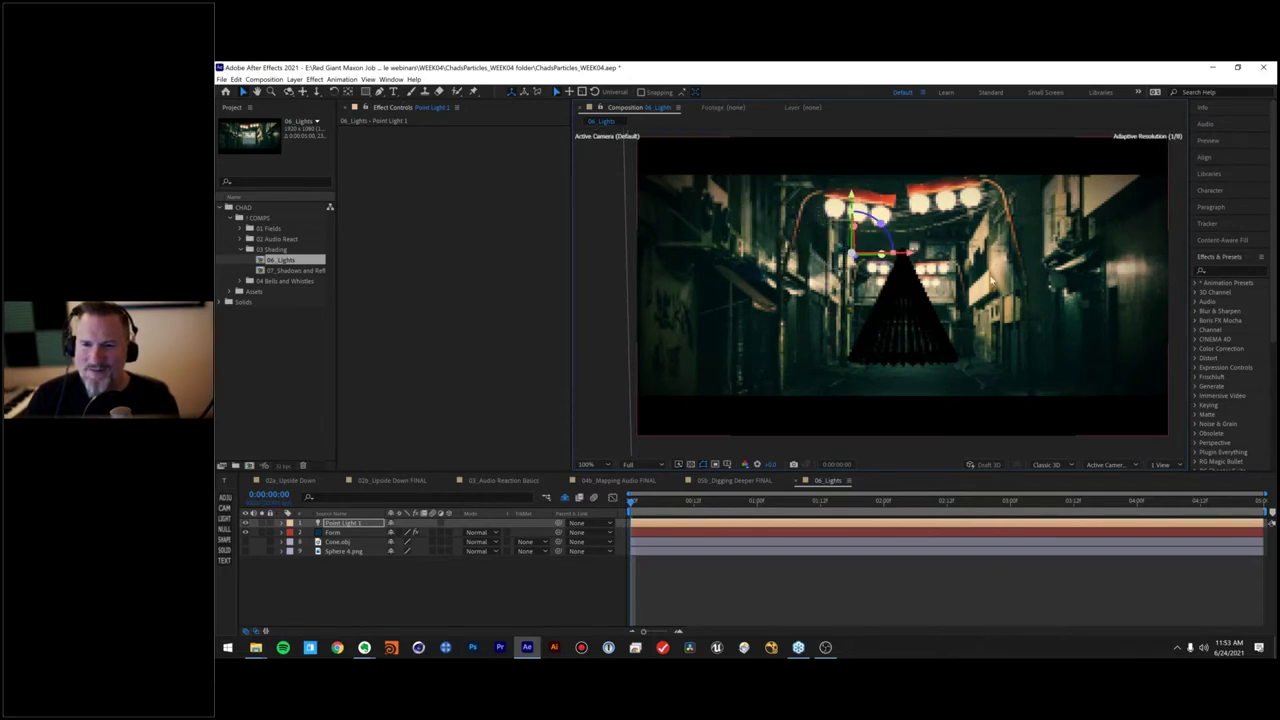
{"action": "left_click_drag", "start_coordinate": [904, 265], "coordinate": [868, 265]}
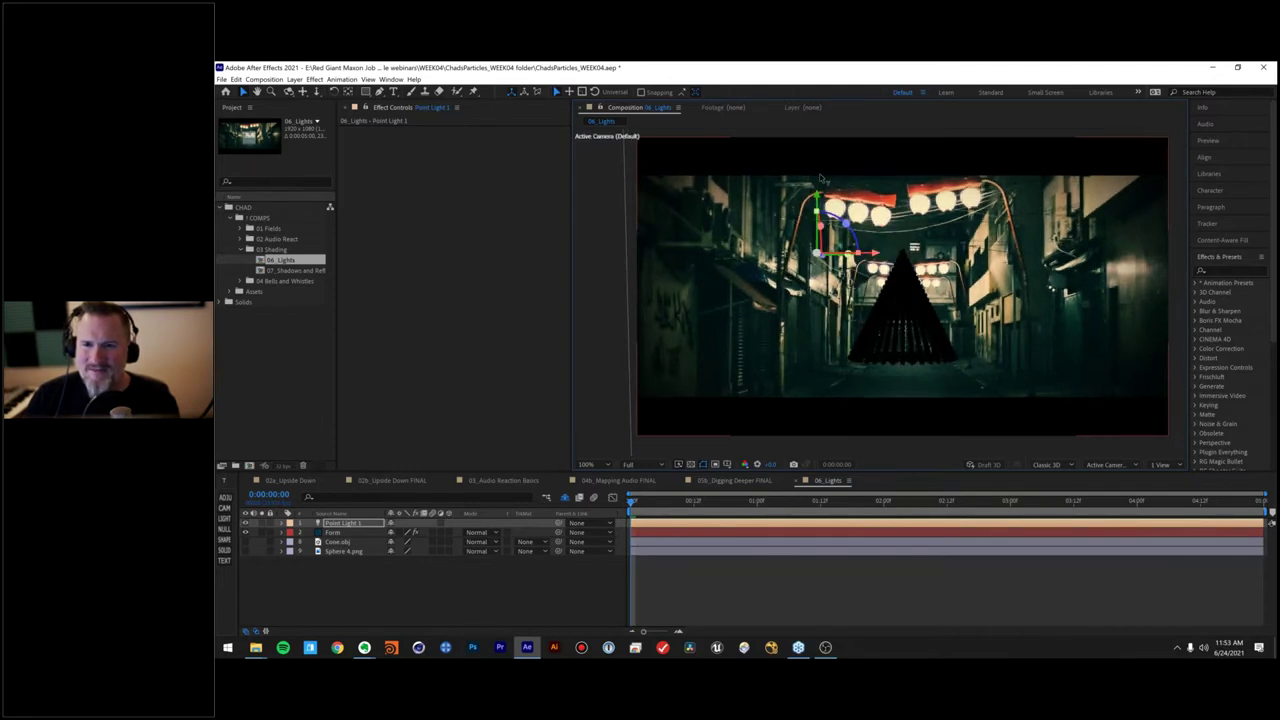
{"action": "left_click_drag", "start_coordinate": [830, 265], "coordinate": [806, 250]}
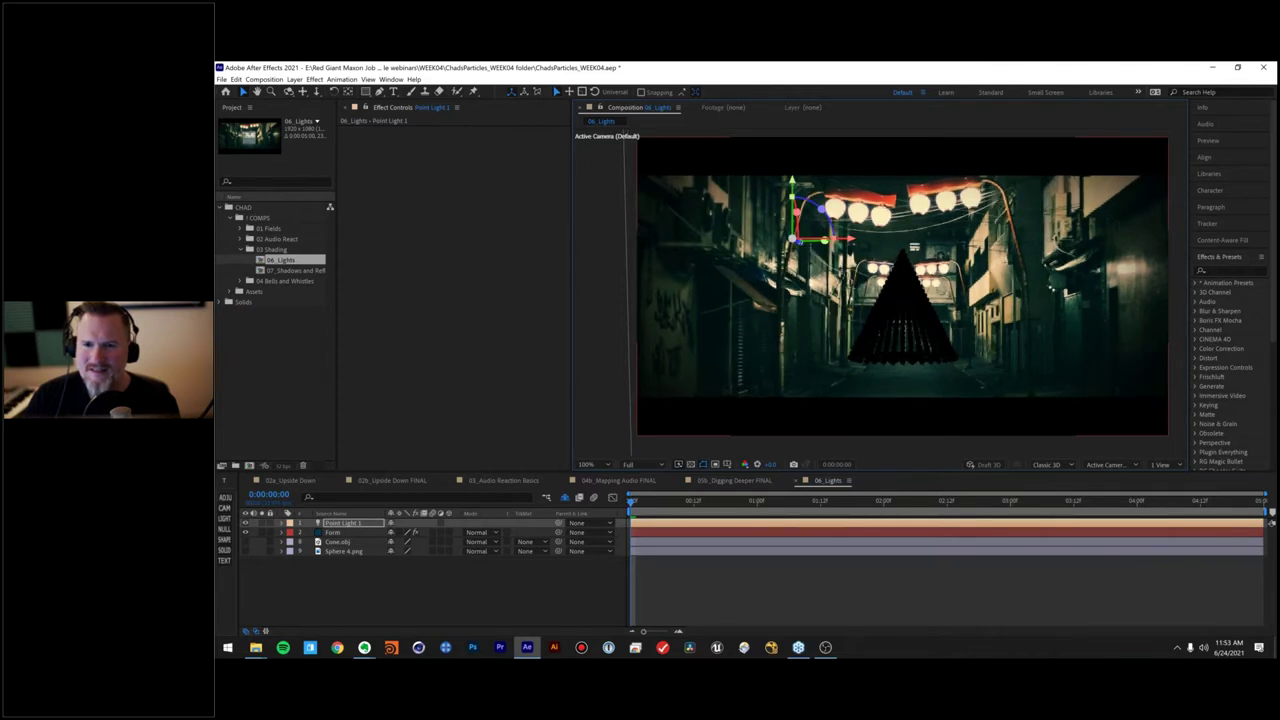
{"action": "mouse_move", "coordinate": [768, 237]}
{"action": "left_mouse_down"}
{"action": "mouse_move", "coordinate": [808, 246]}
{"action": "mouse_move", "coordinate": [780, 230]}
{"action": "left_mouse_up"}
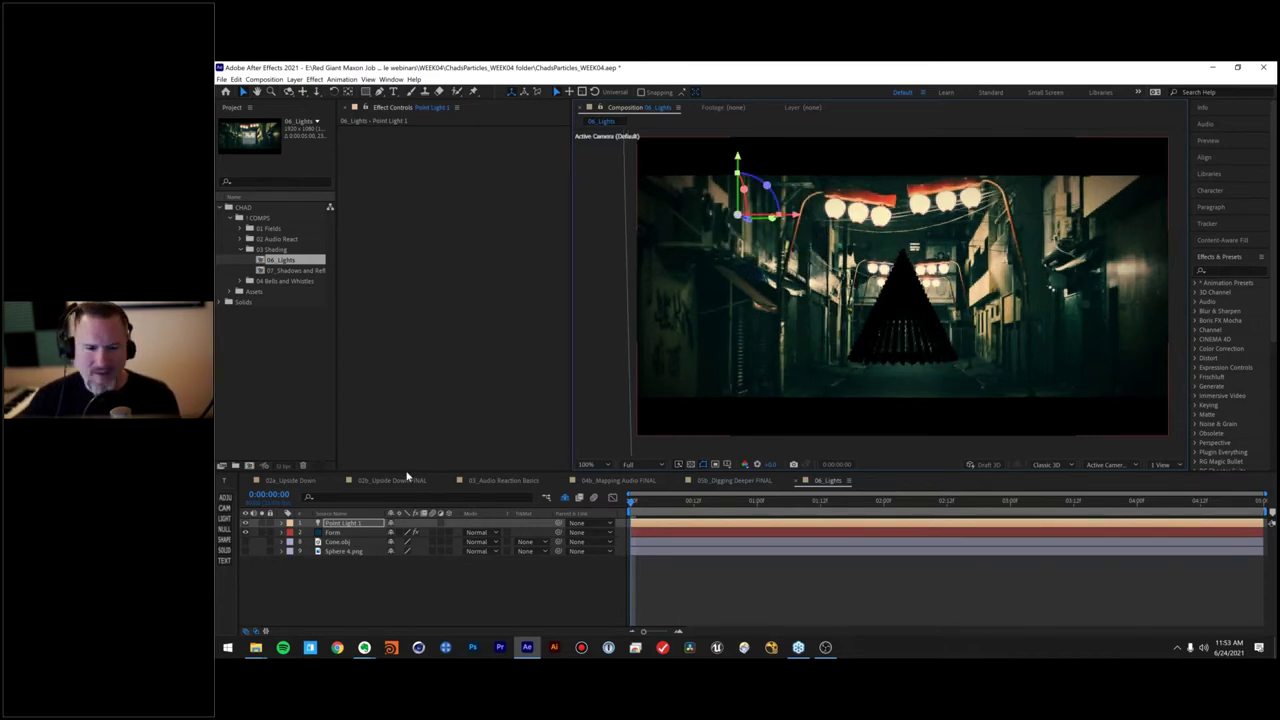
Step: Delete the Point Light 1 layer from the 06_Lights comp
{"action": "left_click", "coordinate": [333, 532]}
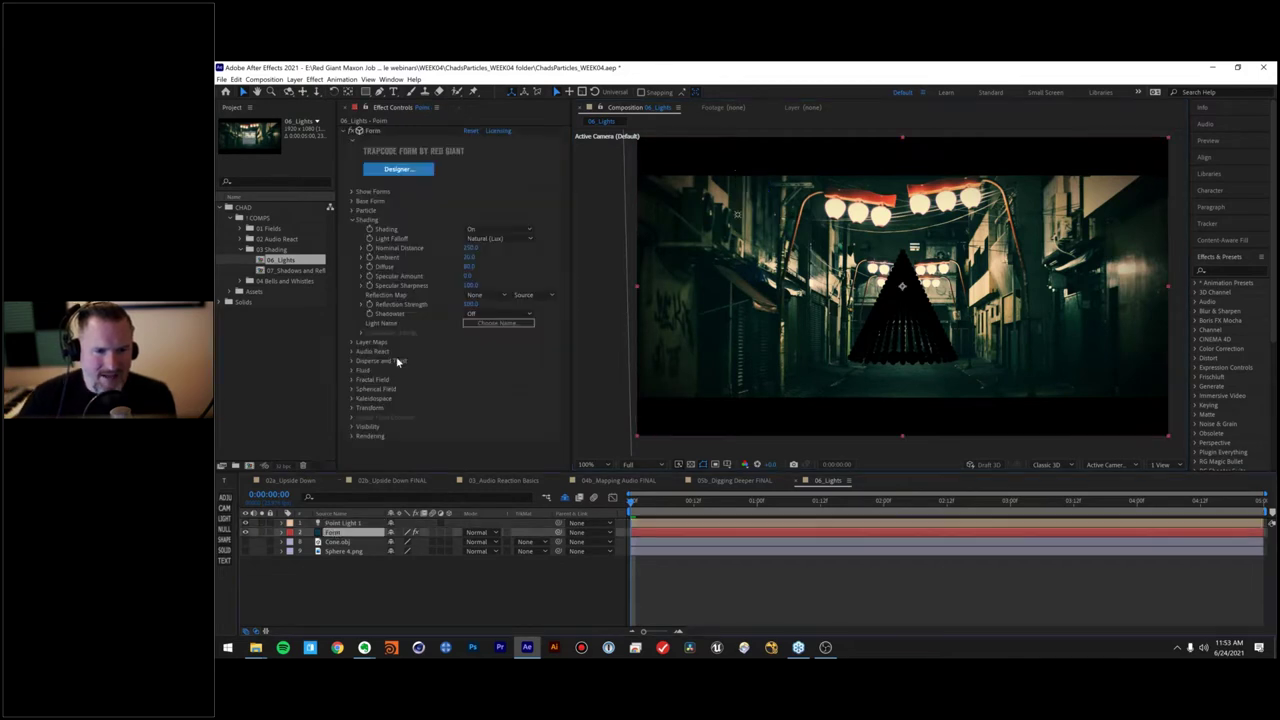
{"action": "left_click", "coordinate": [470, 285]}
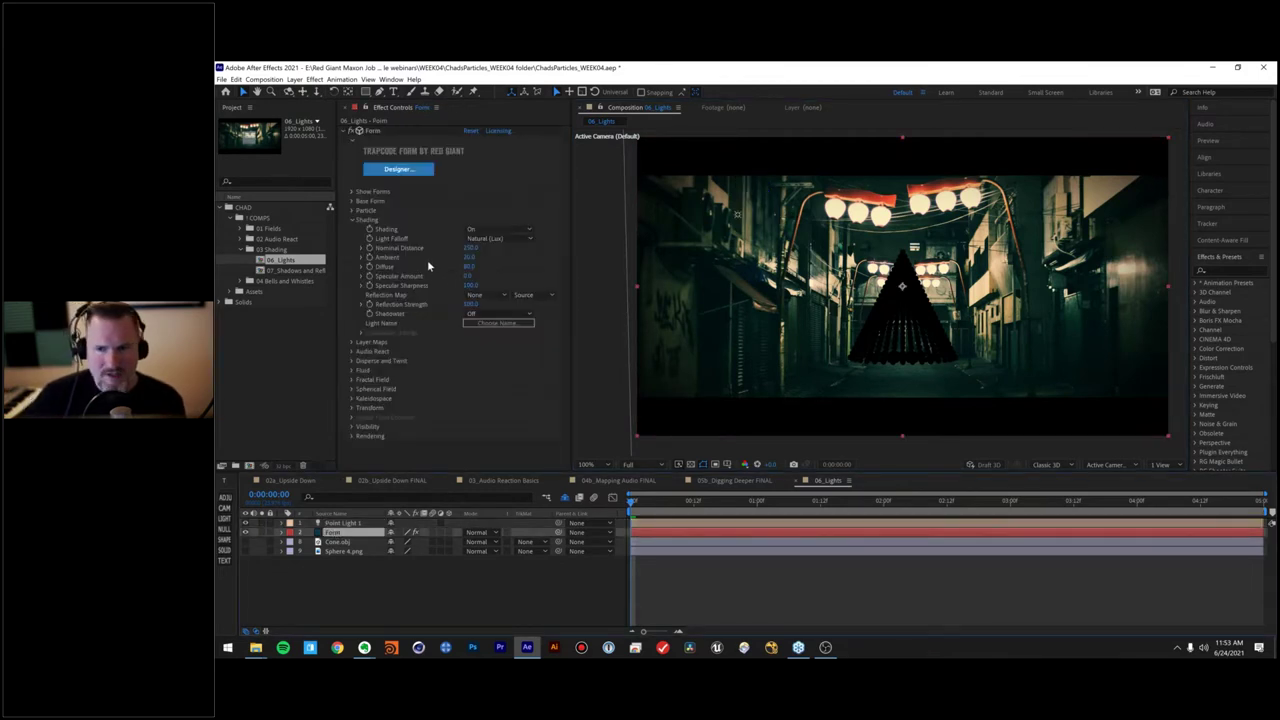
{"action": "left_click", "coordinate": [343, 524]}
{"action": "key", "text": "Delete"}
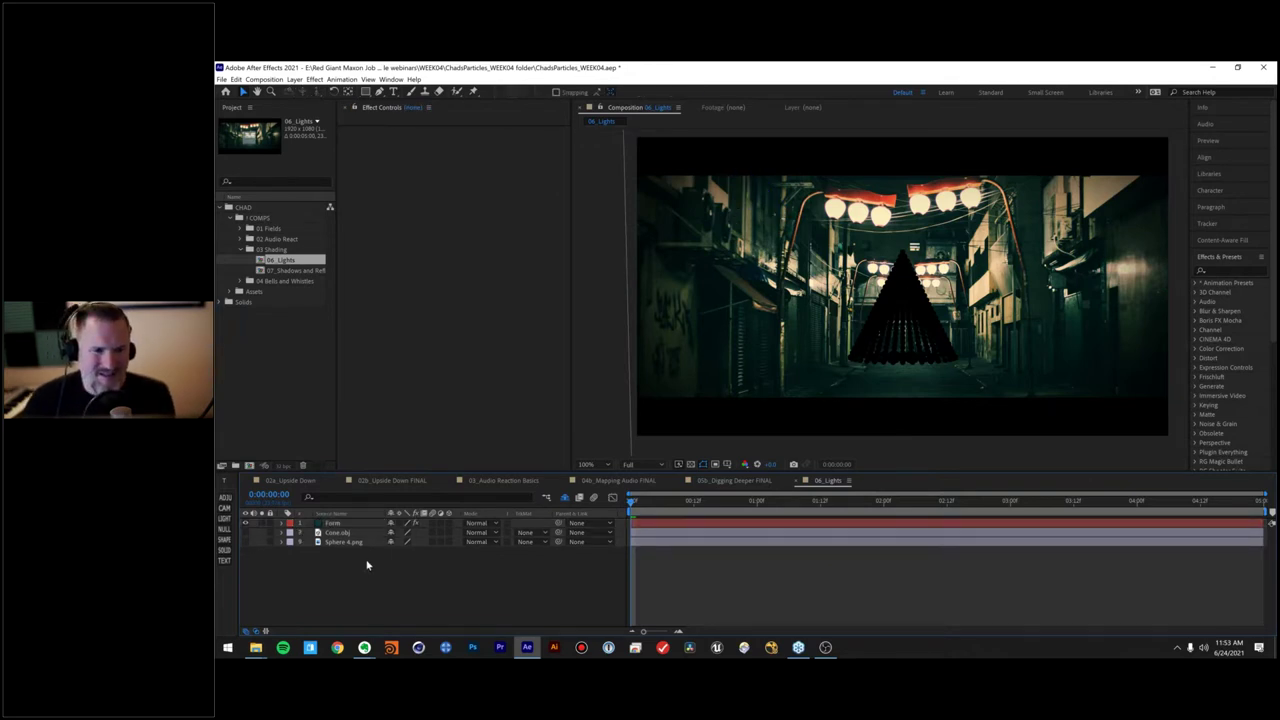
Step: Create a point light with a lantern's sampled cream colour and move it left
{"action": "key", "text": "ctrl+alt+shift+l"}
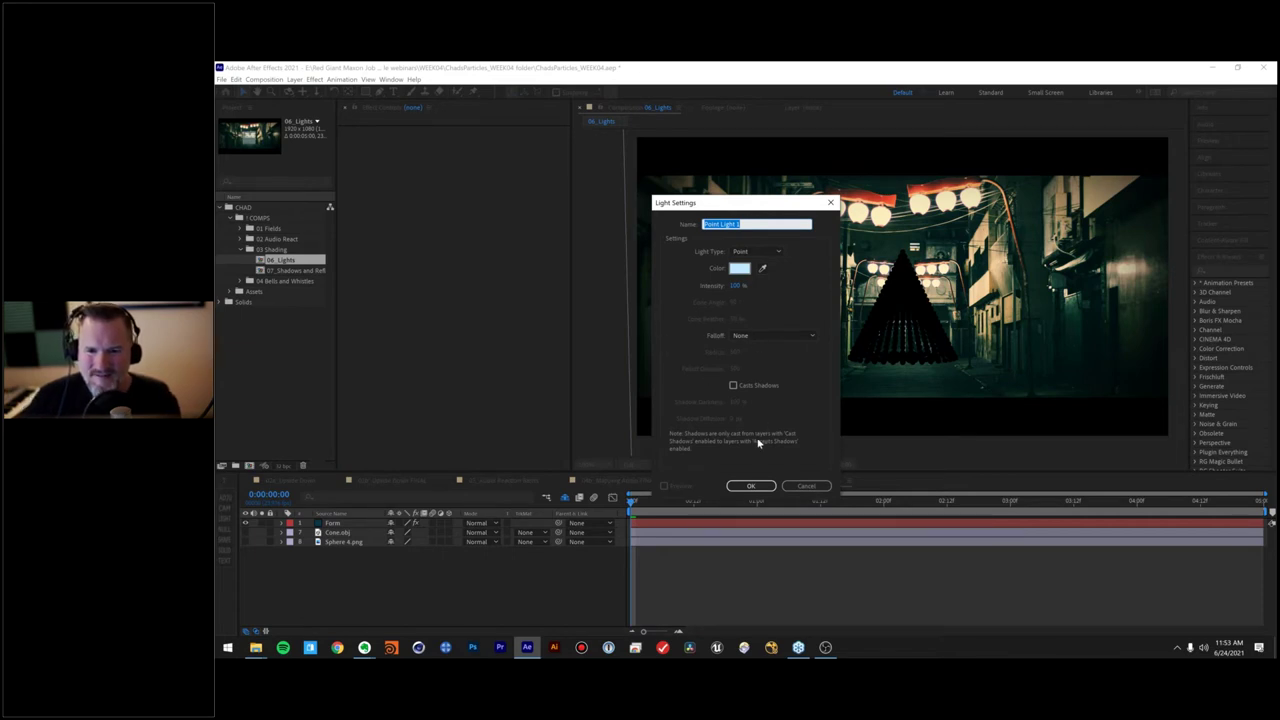
{"action": "left_click", "coordinate": [763, 269]}
{"action": "left_click", "coordinate": [929, 201]}
{"action": "left_click", "coordinate": [746, 488]}
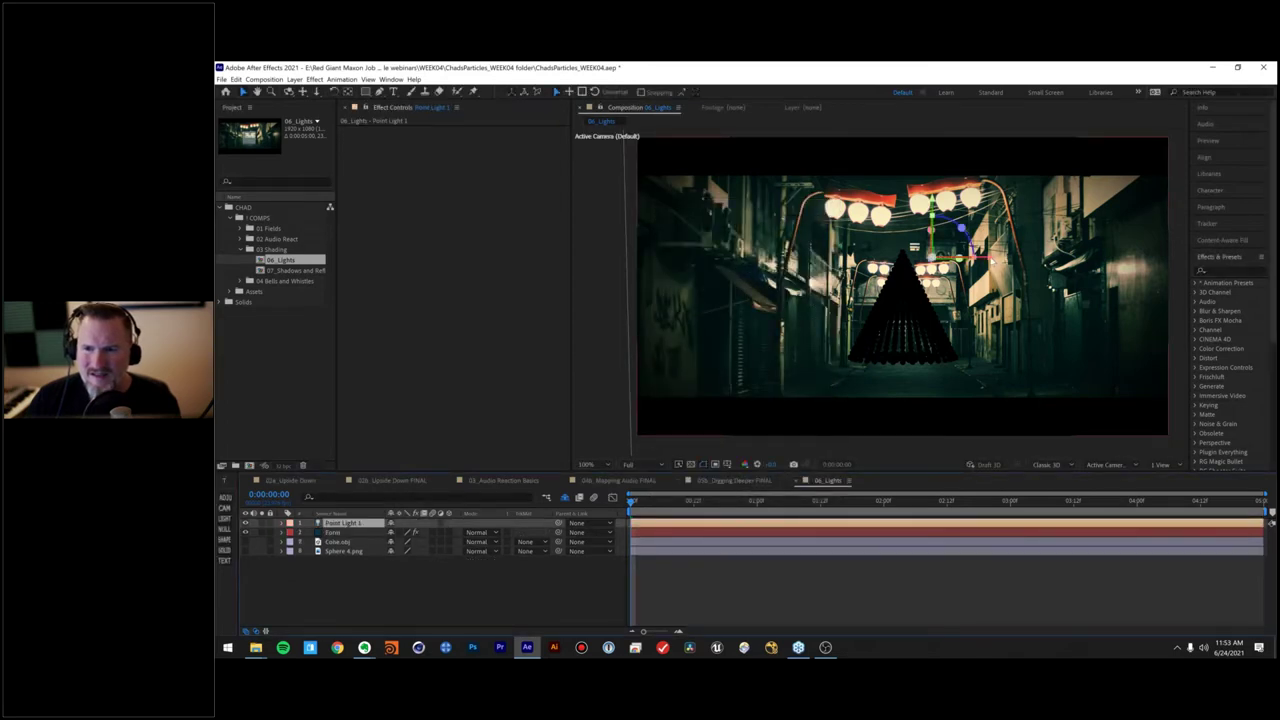
{"action": "left_click_drag", "start_coordinate": [940, 264], "coordinate": [775, 272]}
Step: Set the Form cone's Base Form Position Z to 0 and reveal the light's Position
{"action": "left_click", "coordinate": [354, 531]}
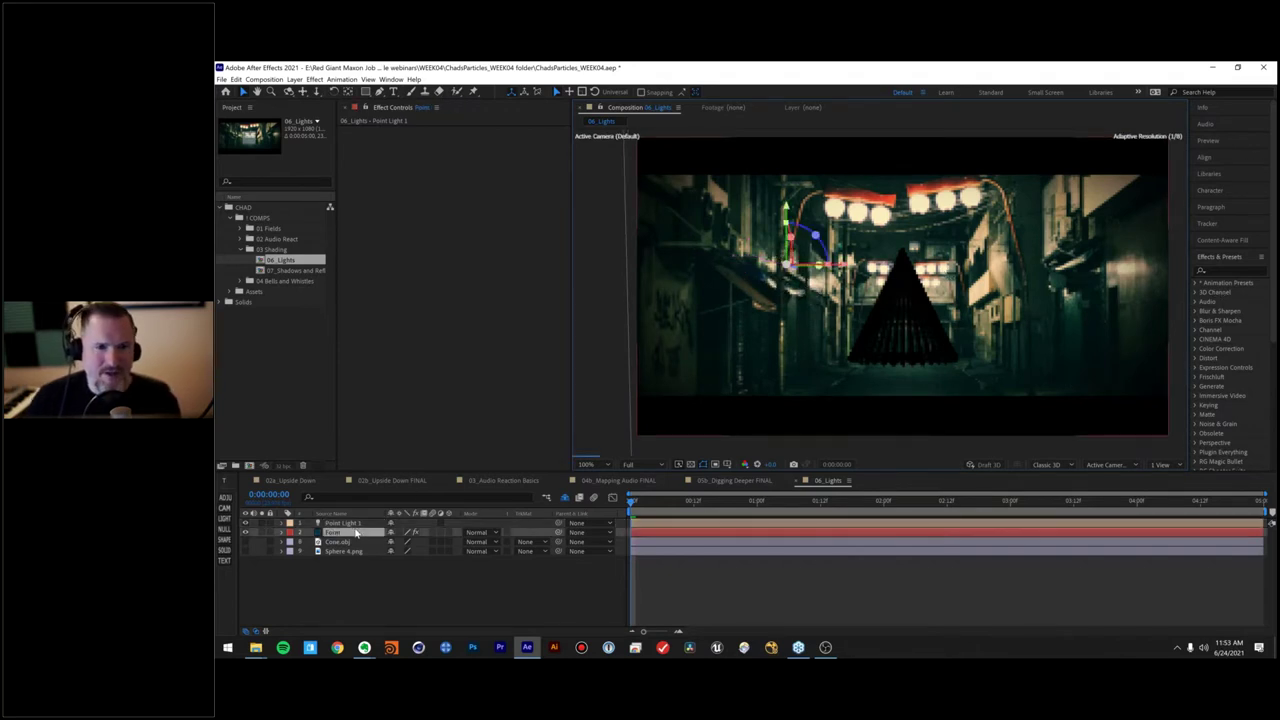
{"action": "left_click", "coordinate": [520, 275]}
{"action": "type", "text": "0"}
{"action": "key", "text": "Return"}
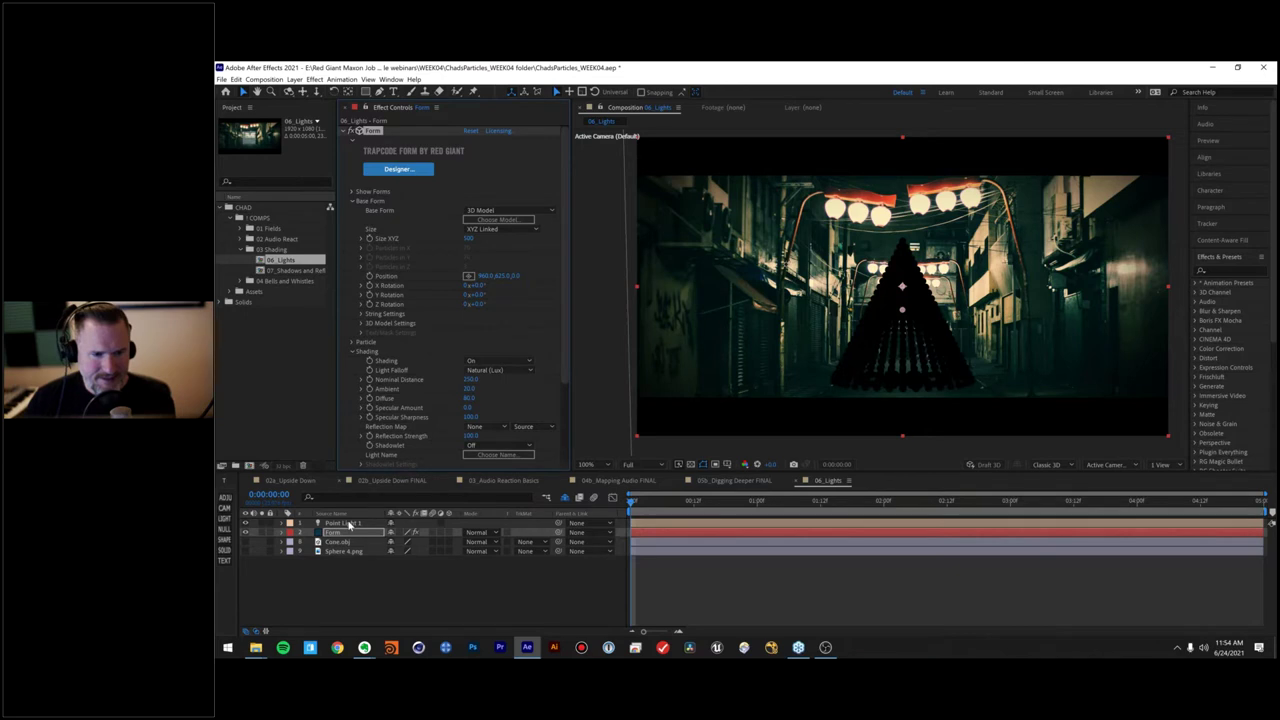
{"action": "left_click", "coordinate": [345, 524]}
{"action": "key", "text": "p"}
{"action": "left_click", "coordinate": [432, 532]}
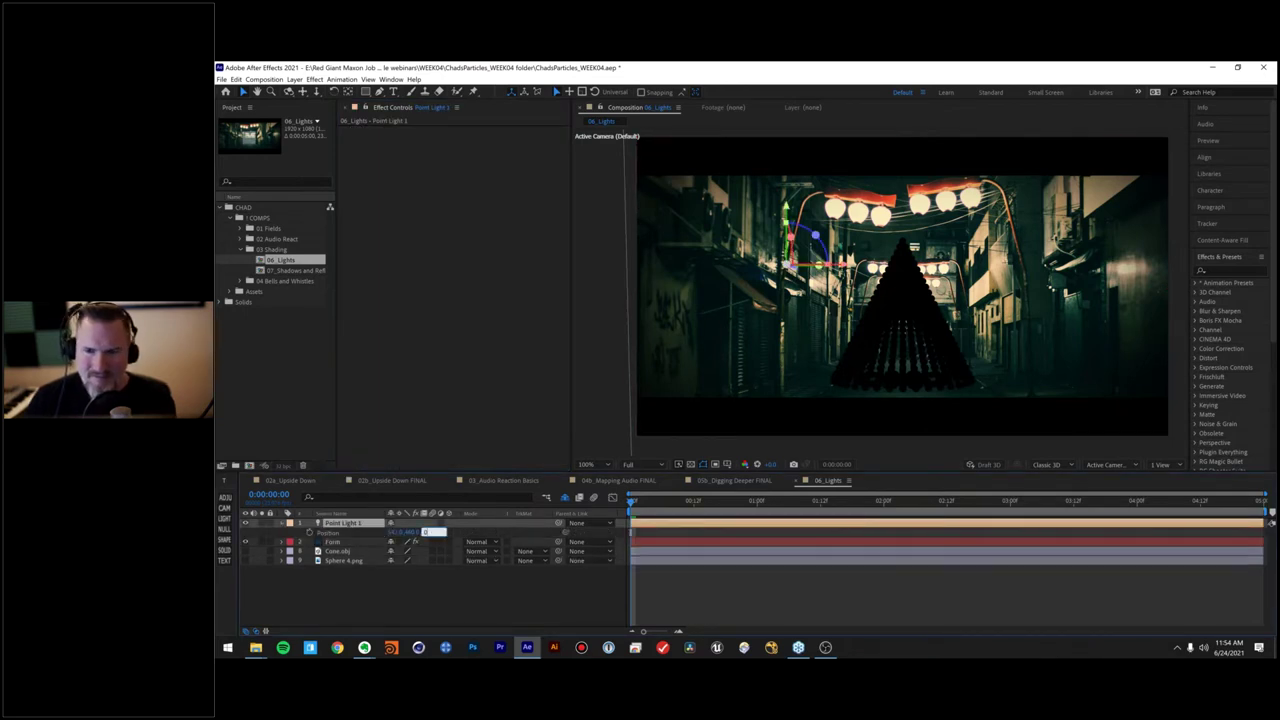
Step: Set Point Light 1's Z position to about -36.8 and raise Form's Nominal Distance
{"action": "key", "text": "Return"}
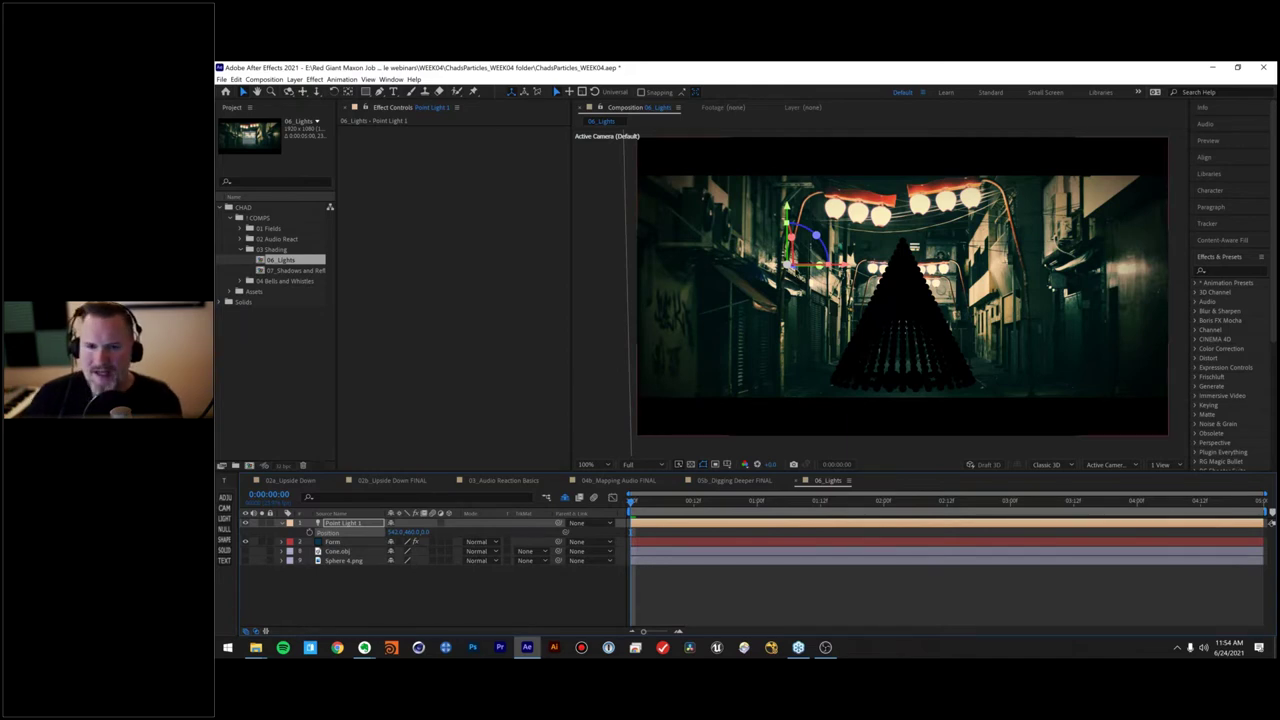
{"action": "left_click_drag", "start_coordinate": [816, 235], "coordinate": [570, 354]}
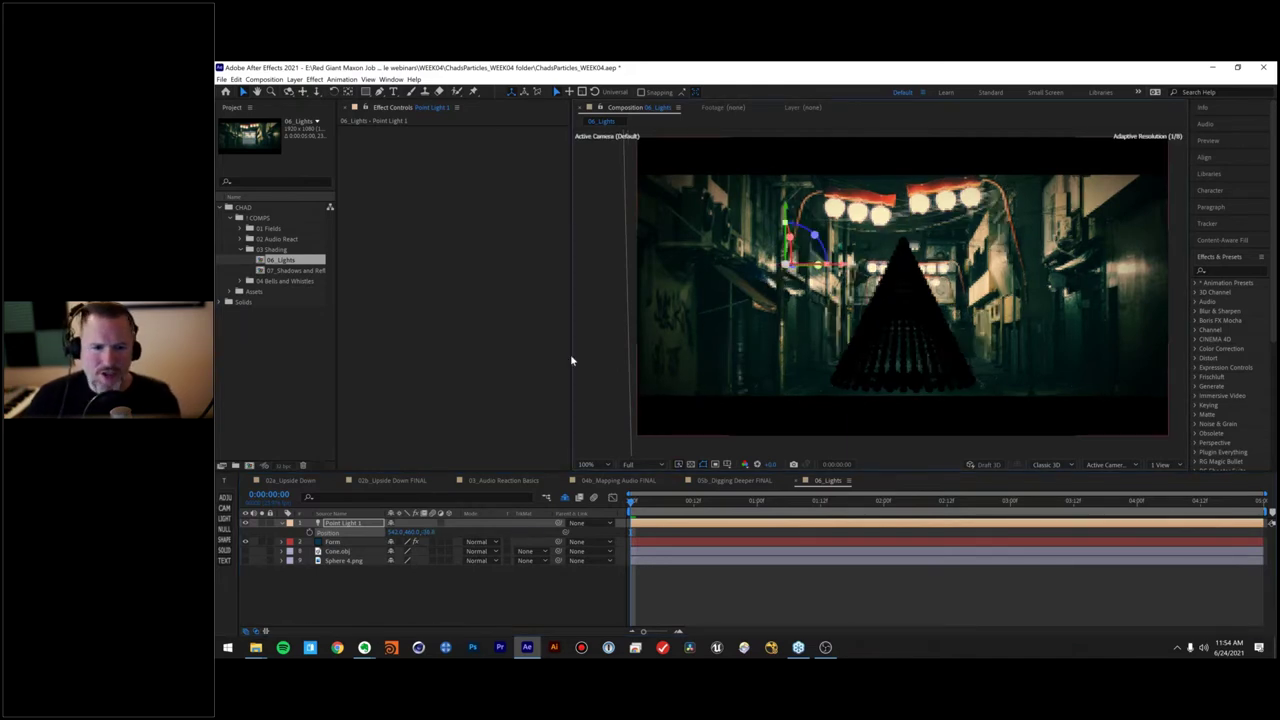
{"action": "left_click", "coordinate": [338, 543]}
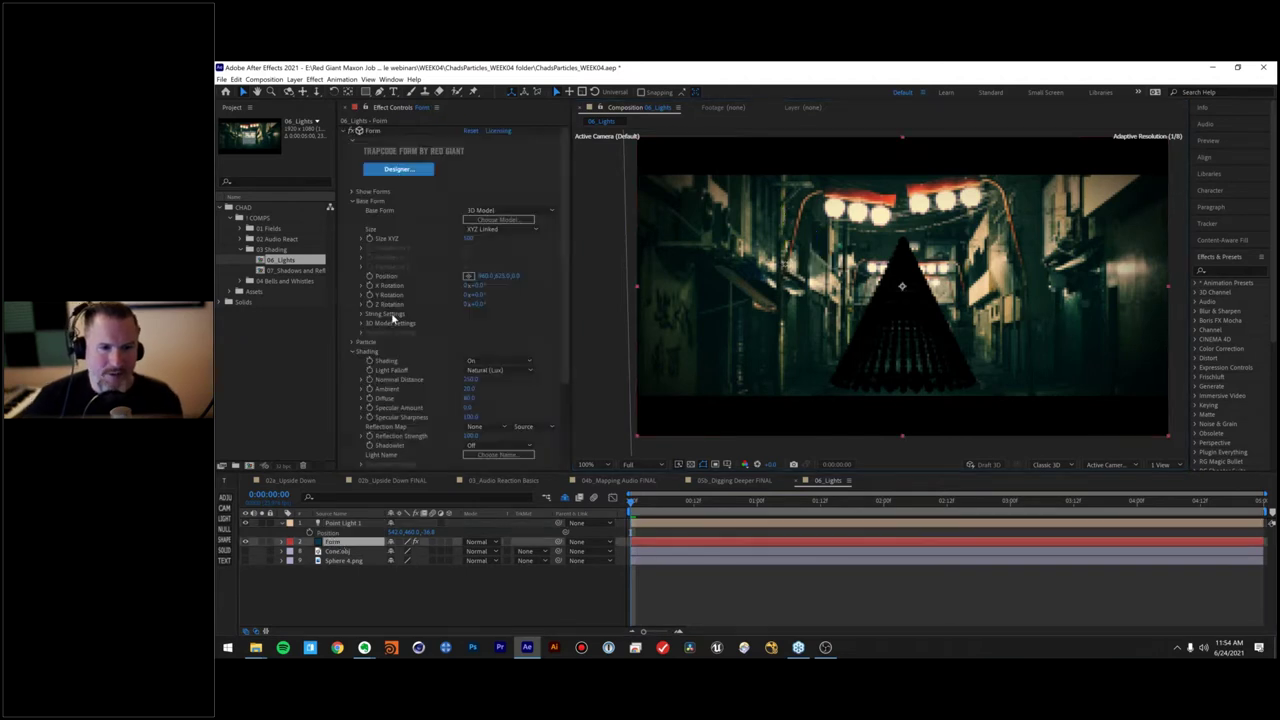
{"action": "scroll", "coordinate": [395, 285], "scroll_direction": "down", "scroll_amount": 5}
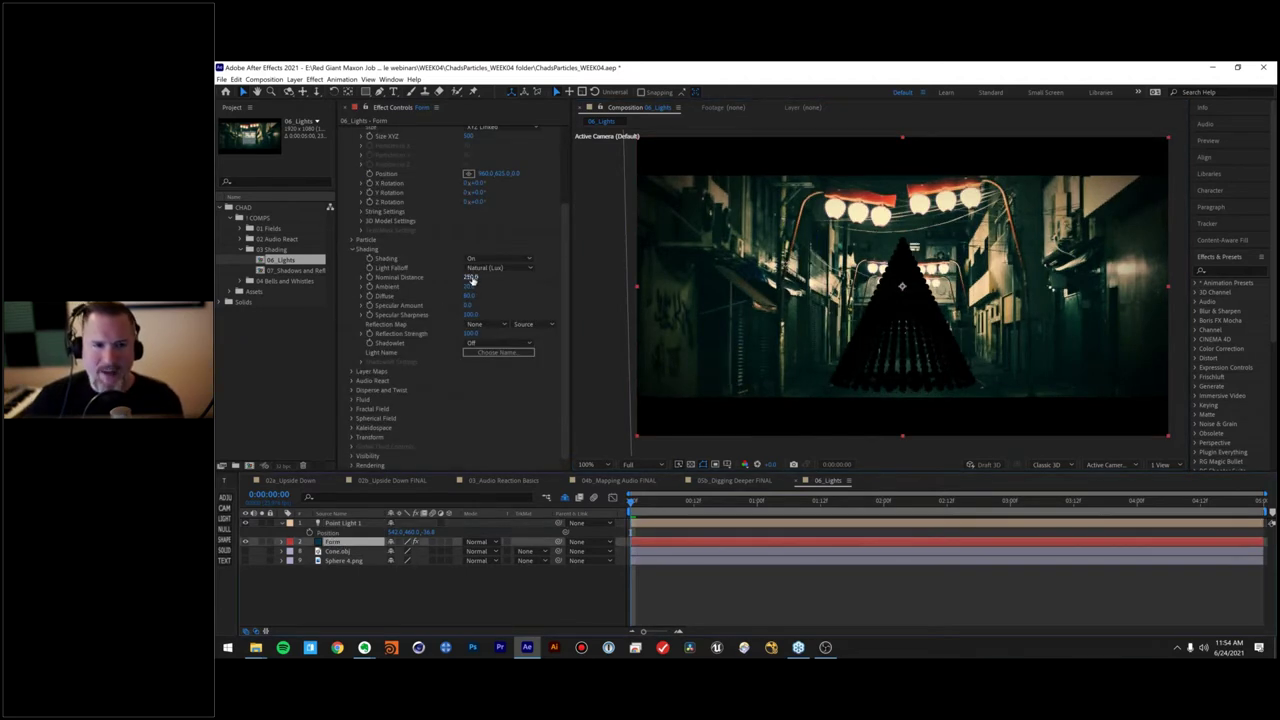
{"action": "mouse_move", "coordinate": [501, 277]}
{"action": "left_mouse_down"}
{"action": "mouse_move", "coordinate": [725, 274]}
{"action": "mouse_move", "coordinate": [790, 316]}
{"action": "left_mouse_up"}
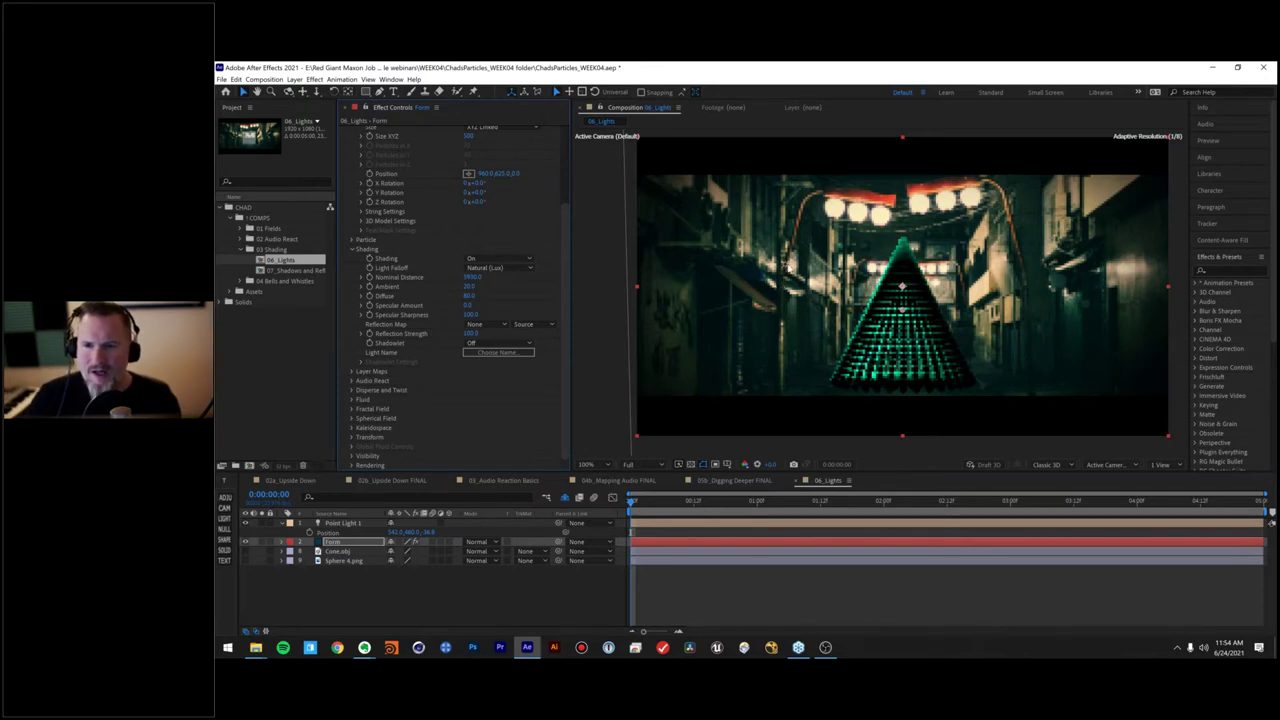
Step: Drag Point Light 1 along its depth axis toward the camera, left of the cone
{"action": "left_click", "coordinate": [800, 268]}
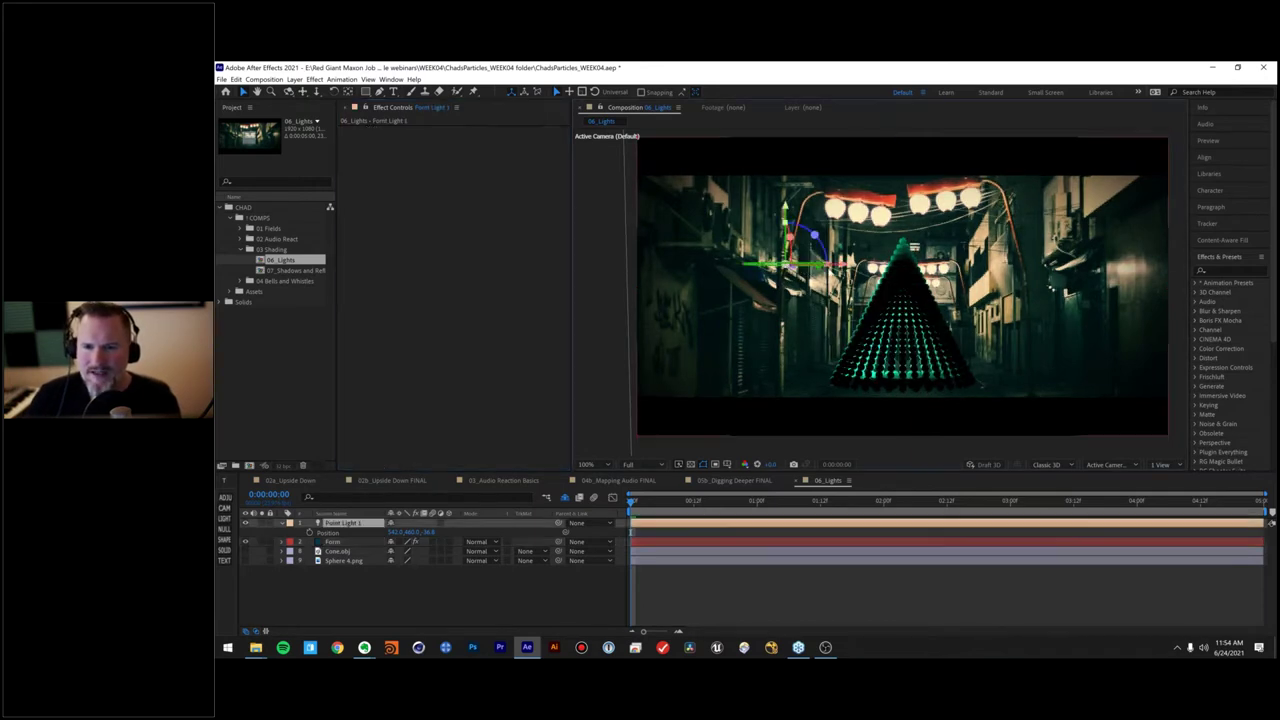
{"action": "left_click_drag", "start_coordinate": [803, 266], "coordinate": [814, 273]}
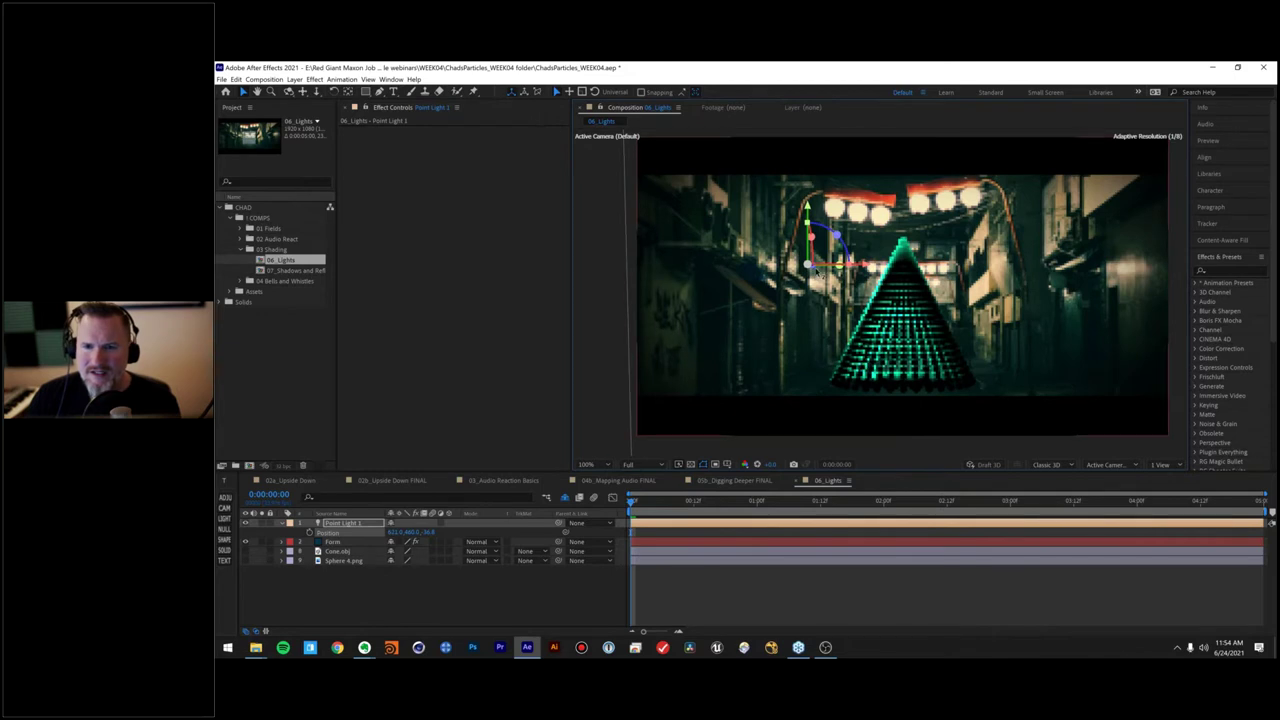
{"action": "left_click_drag", "start_coordinate": [757, 268], "coordinate": [720, 270]}
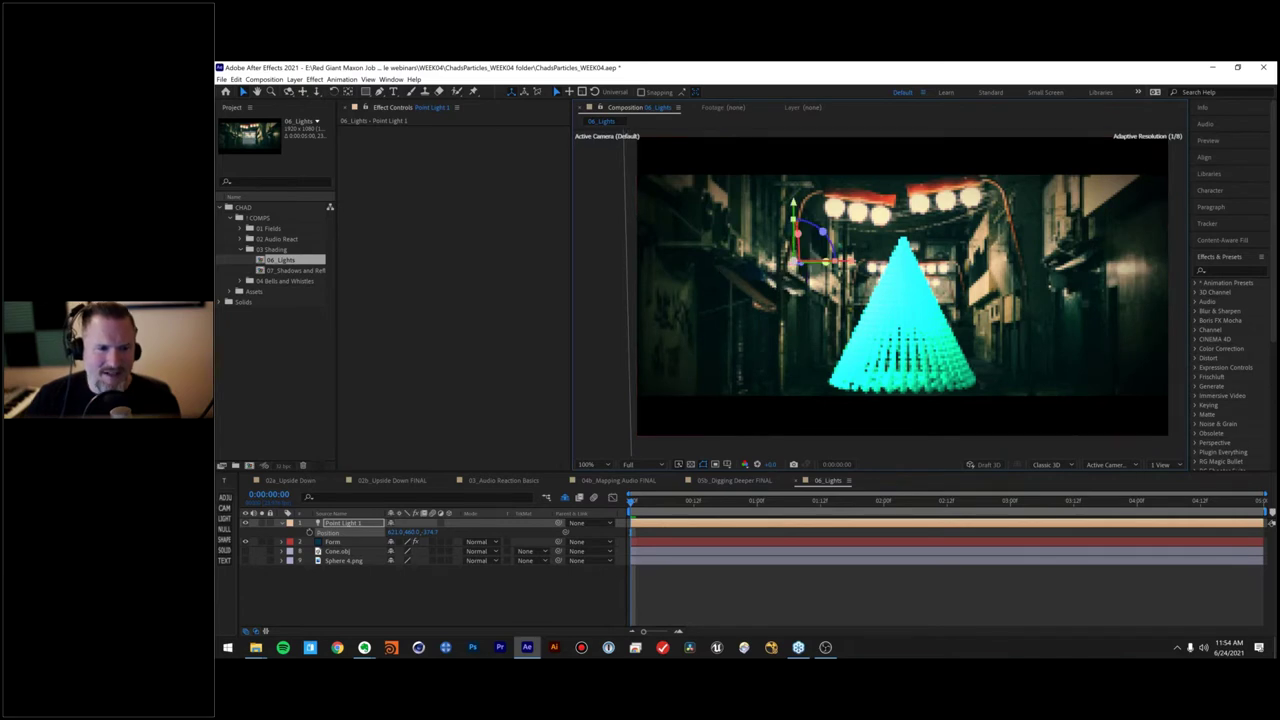
{"action": "left_click", "coordinate": [333, 541]}
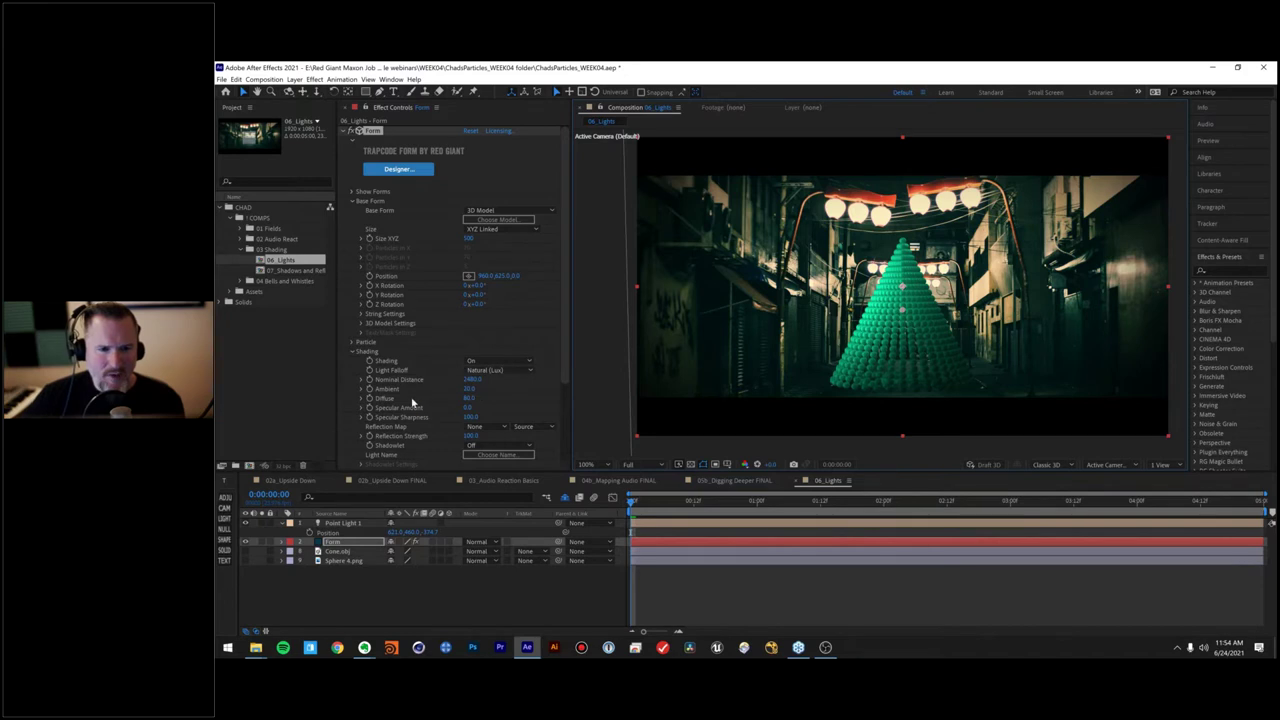
Step: Raise Reflection Strength to 200, adjust Ambient, and set Shadowlet to On
{"action": "scroll", "coordinate": [413, 400], "scroll_direction": "down", "scroll_amount": 2}
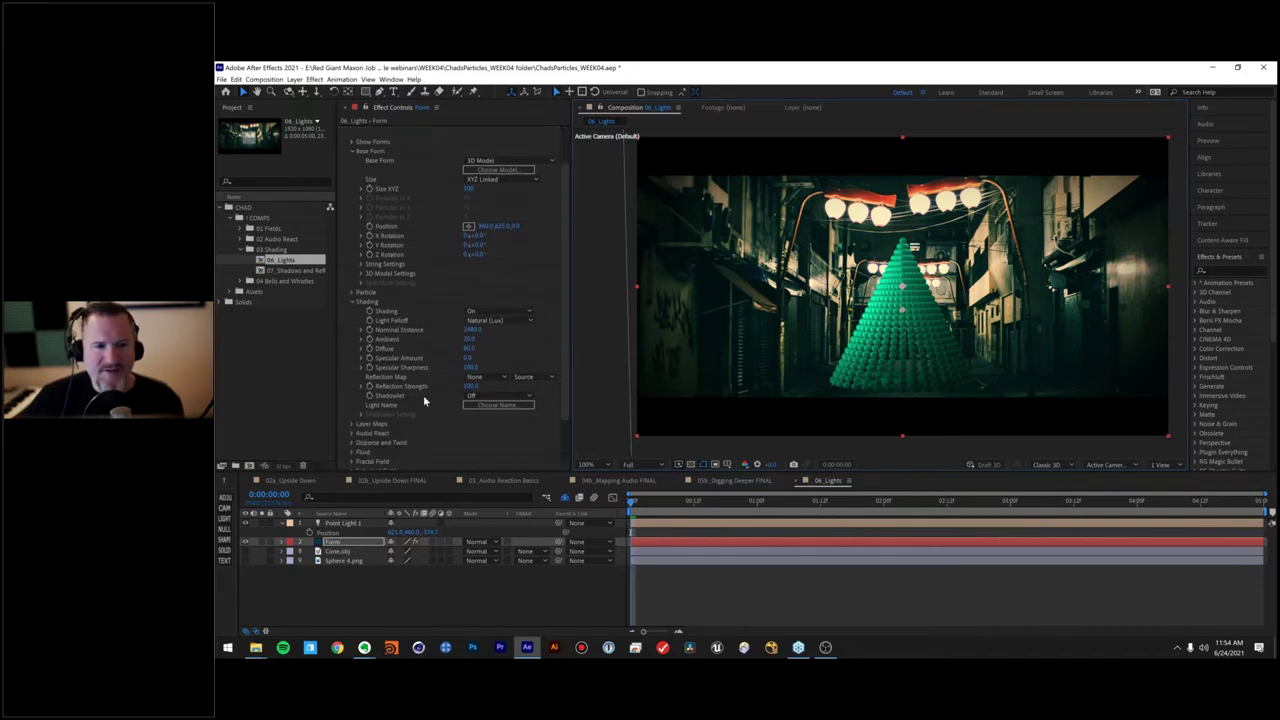
{"action": "left_click_drag", "start_coordinate": [468, 386], "coordinate": [483, 378]}
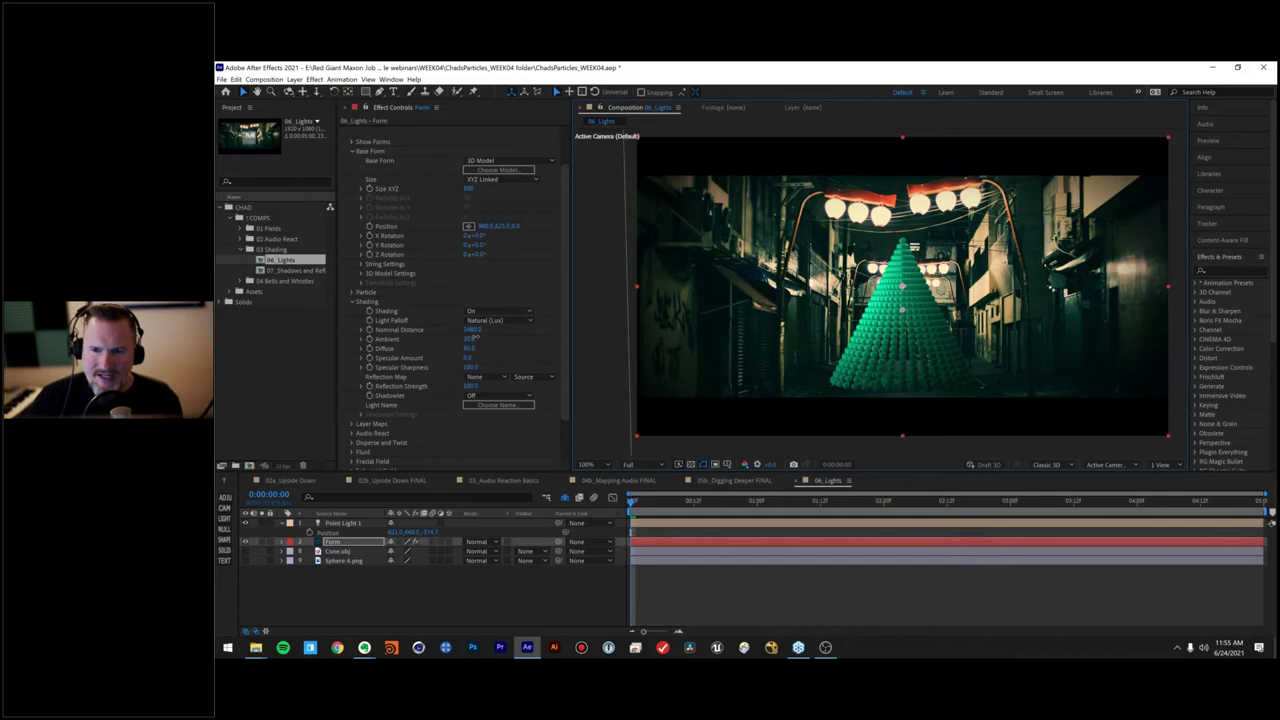
{"action": "left_click_drag", "start_coordinate": [476, 338], "coordinate": [407, 349]}
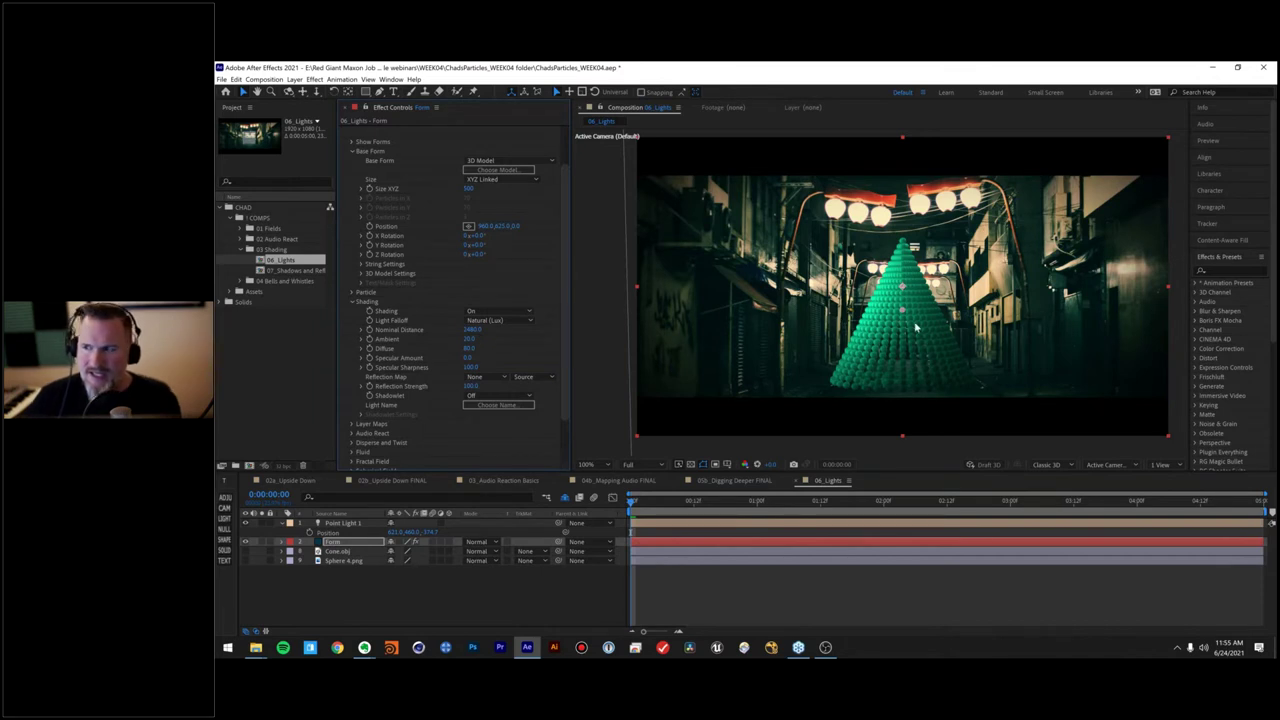
{"action": "scroll", "coordinate": [914, 326], "scroll_direction": "up", "scroll_amount": 1}
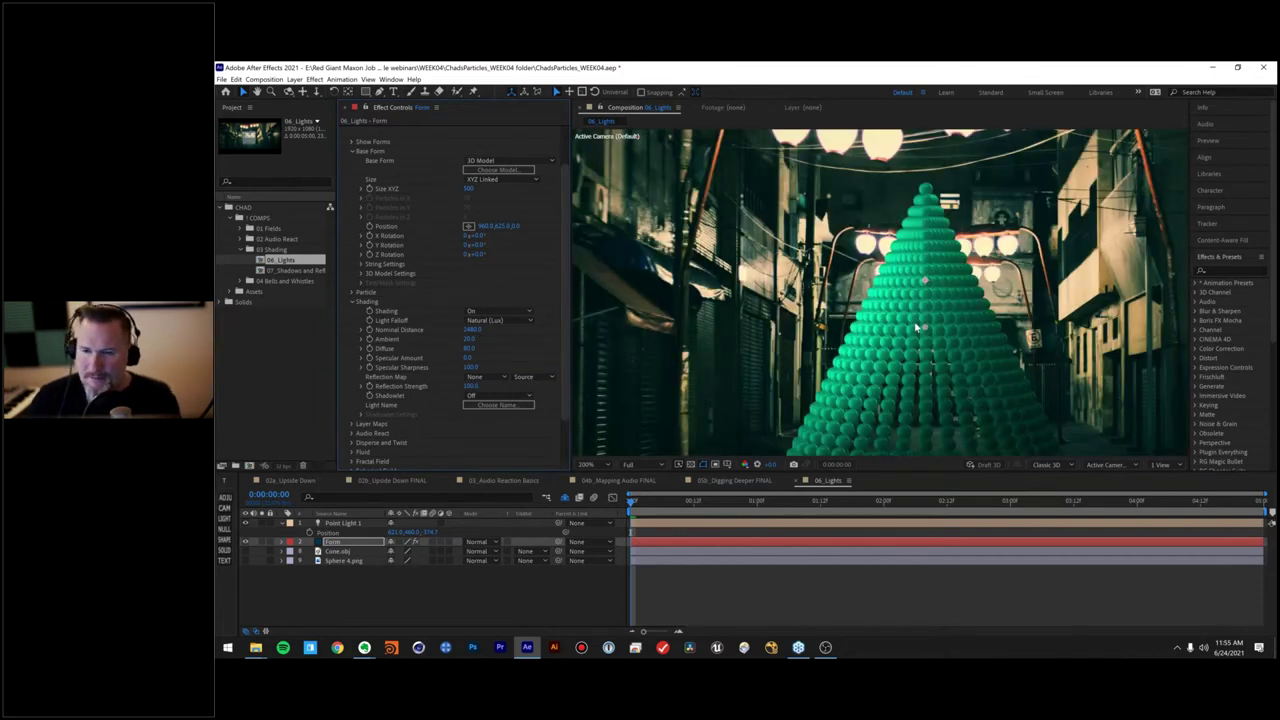
{"action": "scroll", "coordinate": [901, 386], "scroll_direction": "down", "scroll_amount": 2}
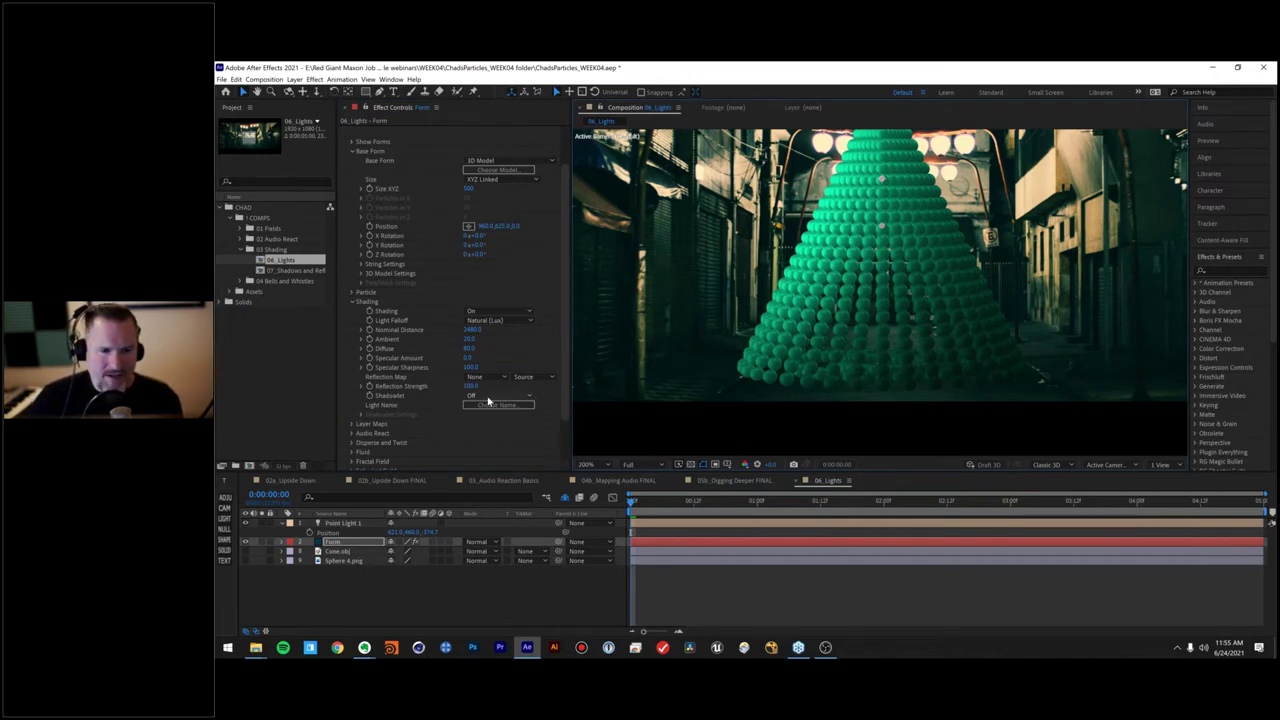
{"action": "left_click", "coordinate": [488, 398]}
{"action": "left_click", "coordinate": [488, 385]}
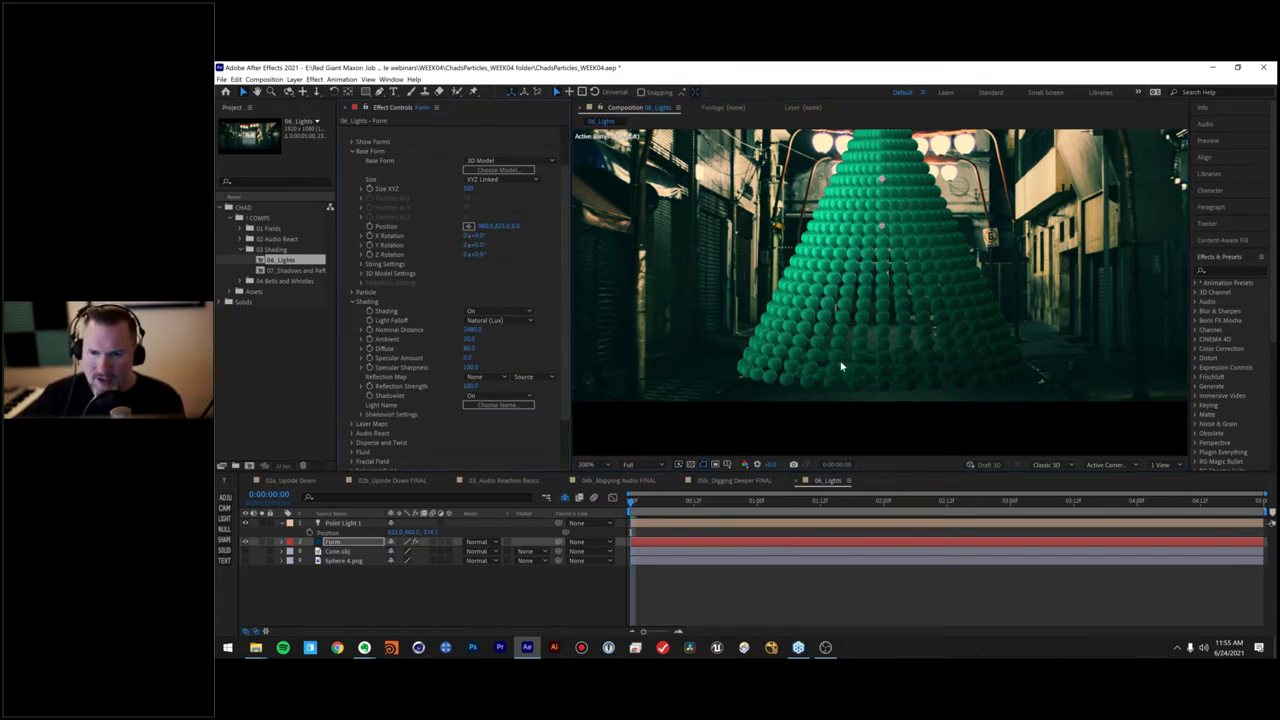
Step: Rename the Point Light 1 layer to 'Shadow', then reselect the Form layer
{"action": "left_click", "coordinate": [343, 524]}
{"action": "key", "text": "Return"}
{"action": "type", "text": "S"}
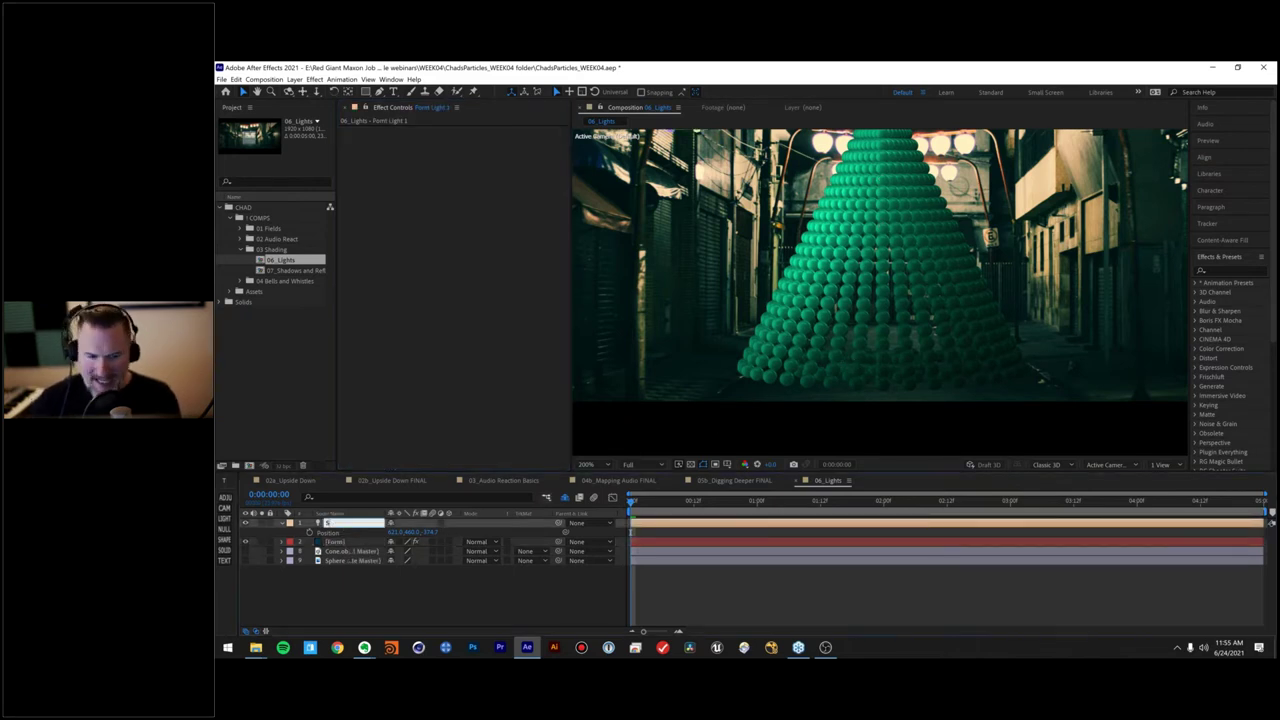
{"action": "type", "text": "hadow"}
{"action": "key", "text": "Return"}
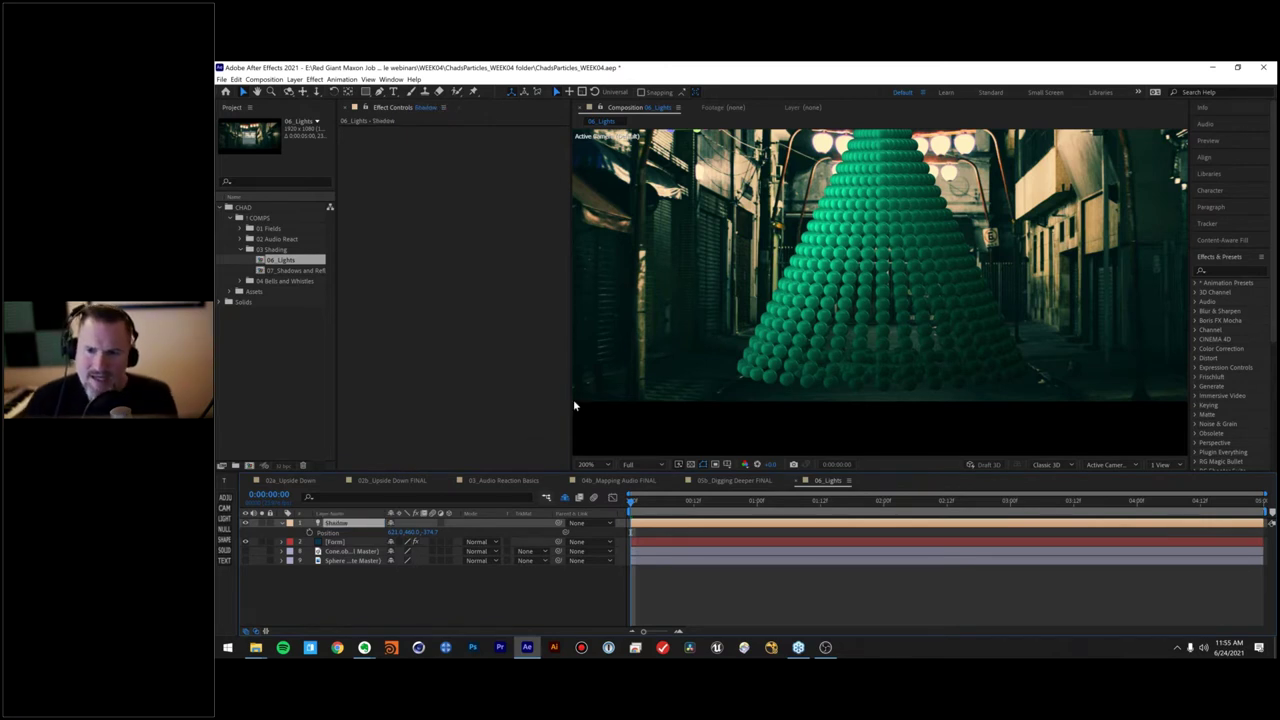
{"action": "left_click", "coordinate": [348, 543]}
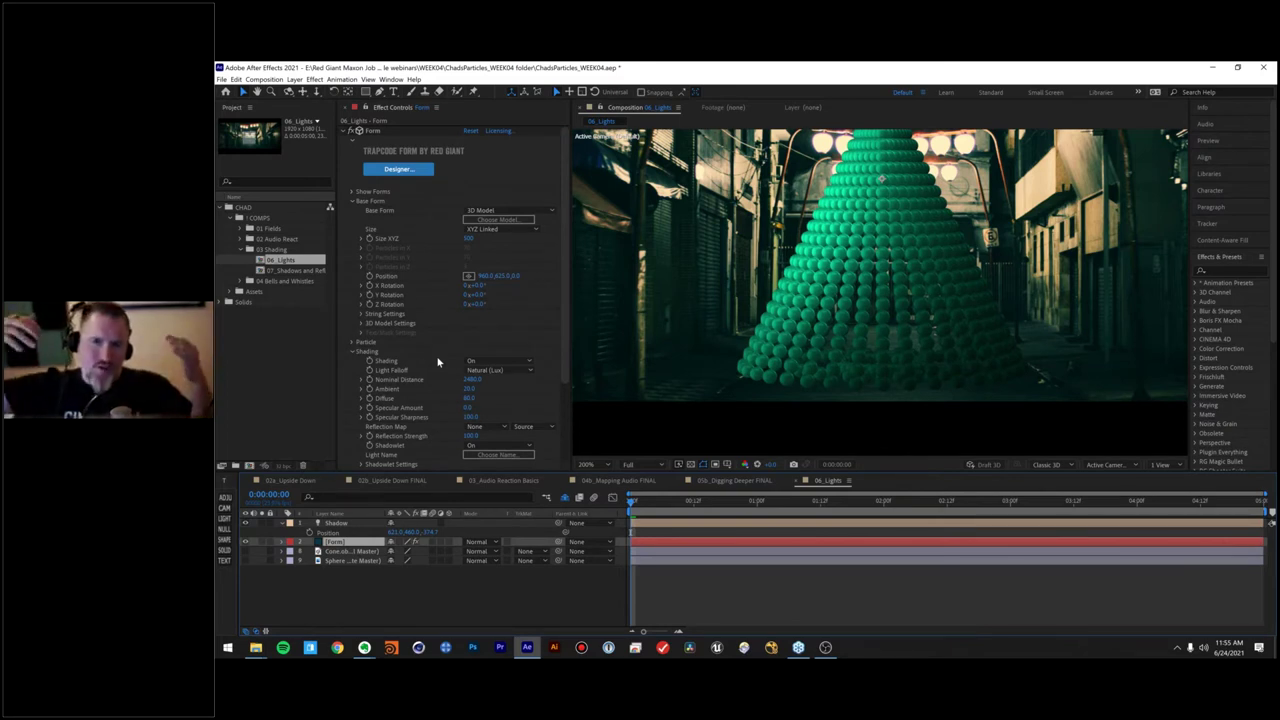
{"action": "scroll", "coordinate": [436, 355], "scroll_direction": "down", "scroll_amount": 3}
{"action": "scroll", "coordinate": [815, 240], "scroll_direction": "down", "scroll_amount": 2}
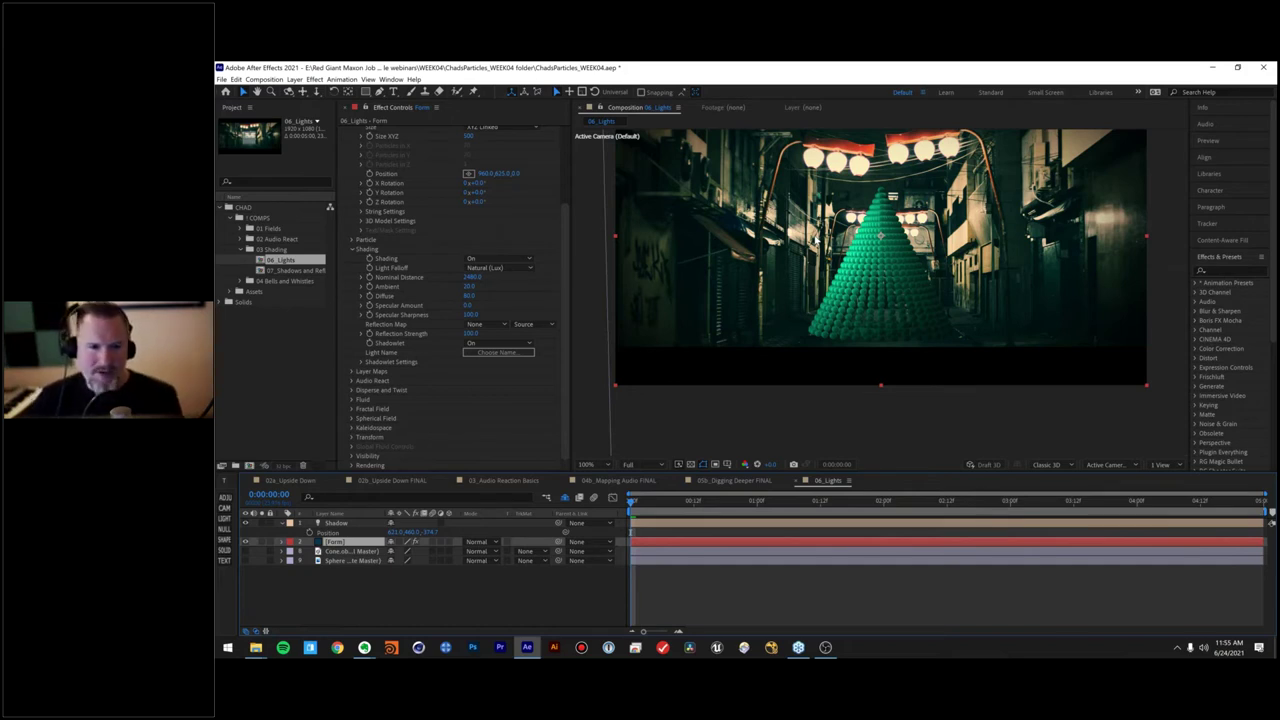
{"action": "left_click_drag", "start_coordinate": [878, 325], "coordinate": [868, 388]}
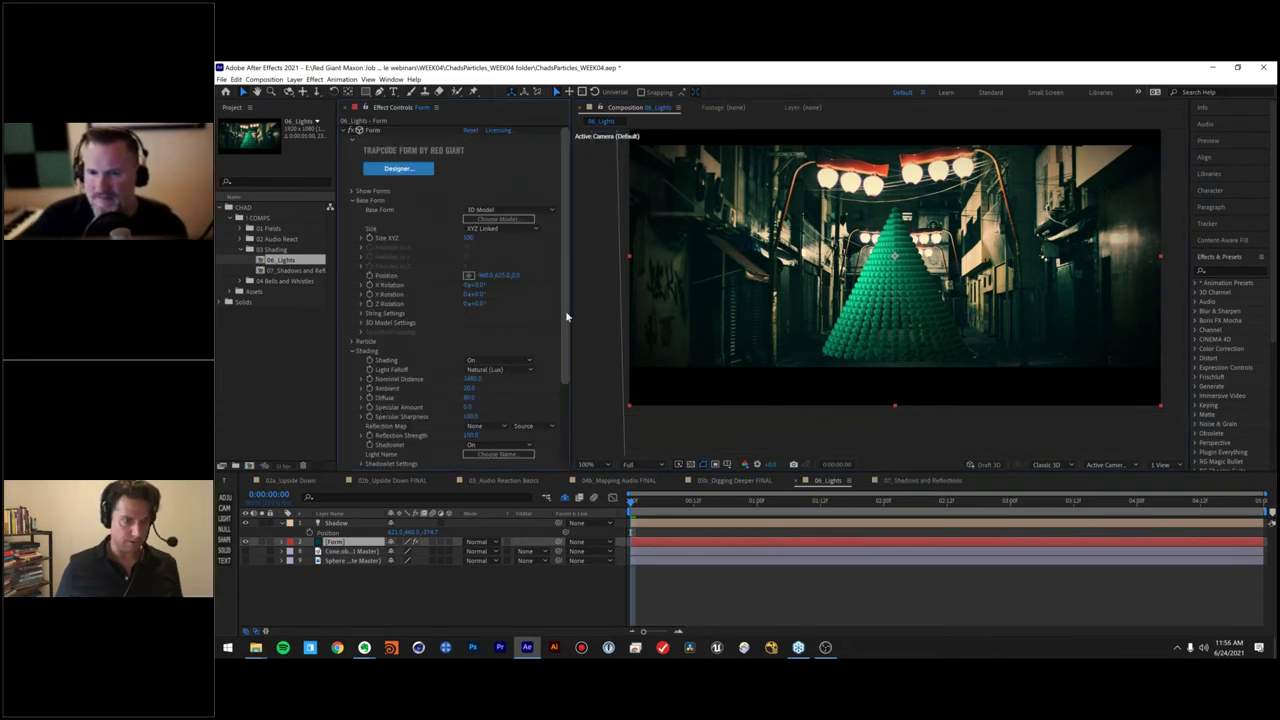
{"action": "scroll", "coordinate": [566, 317], "scroll_direction": "down", "scroll_amount": 3}
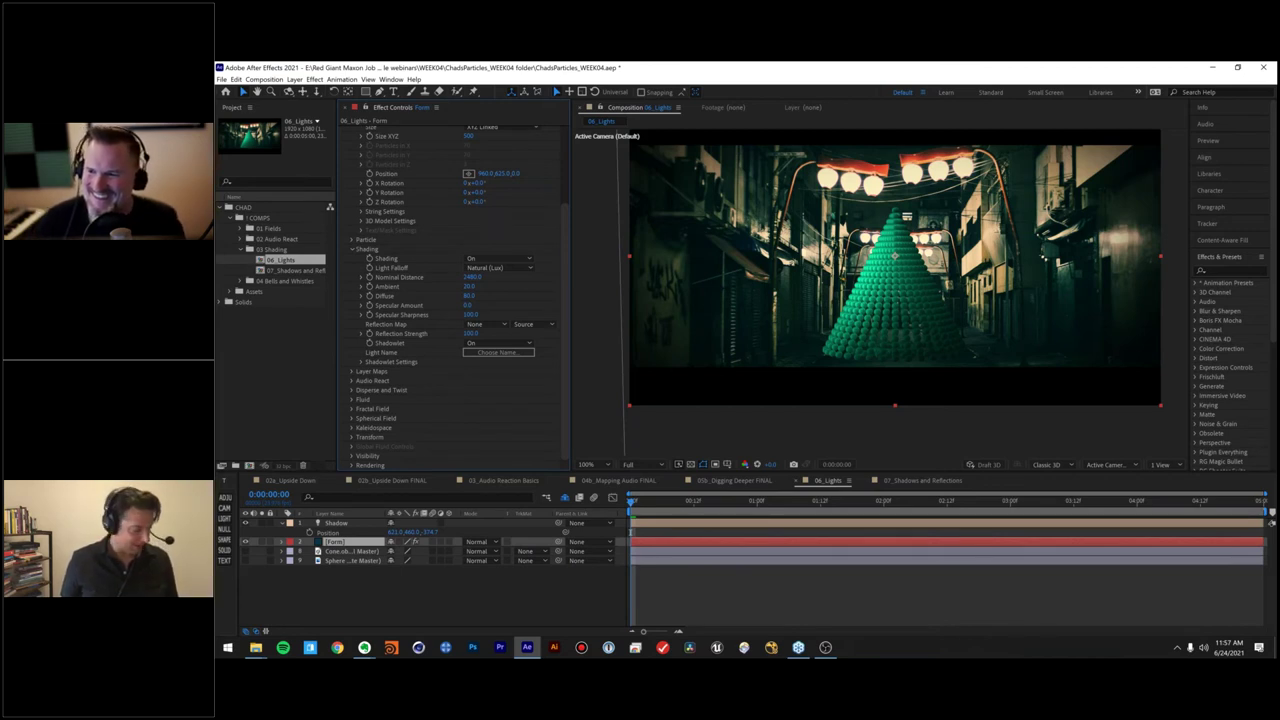
{"action": "left_click", "coordinate": [744, 648]}
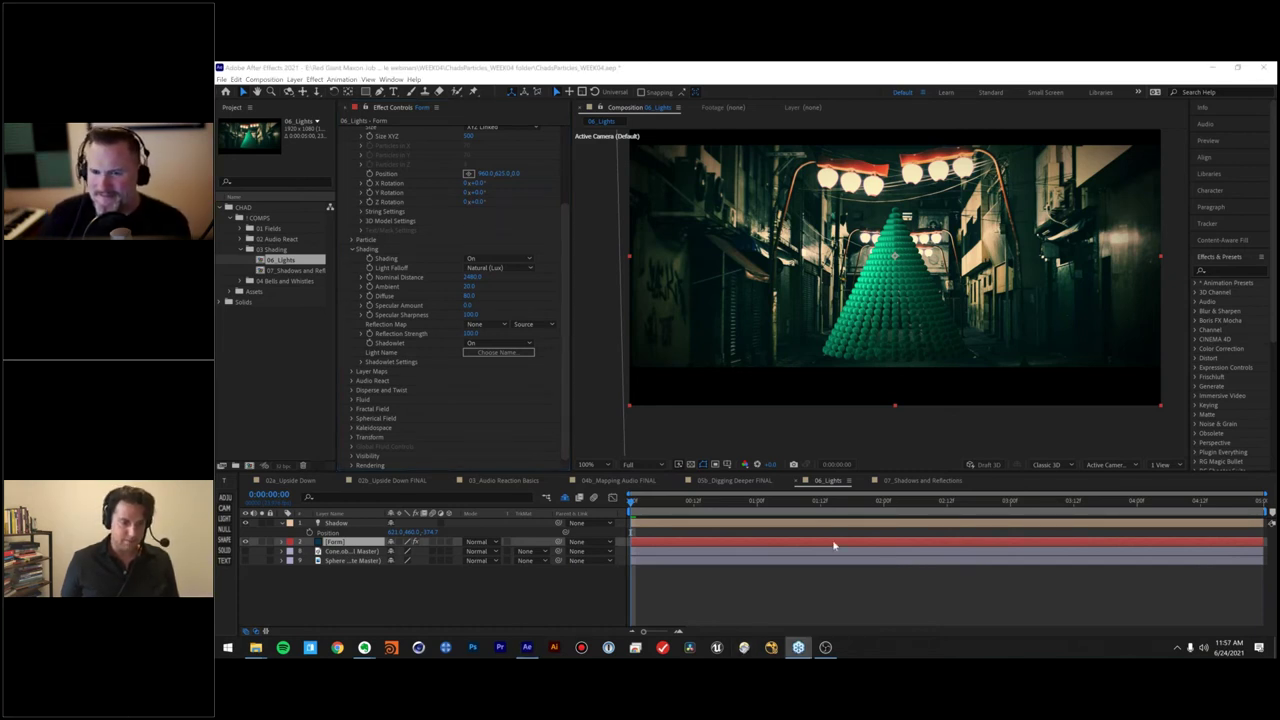